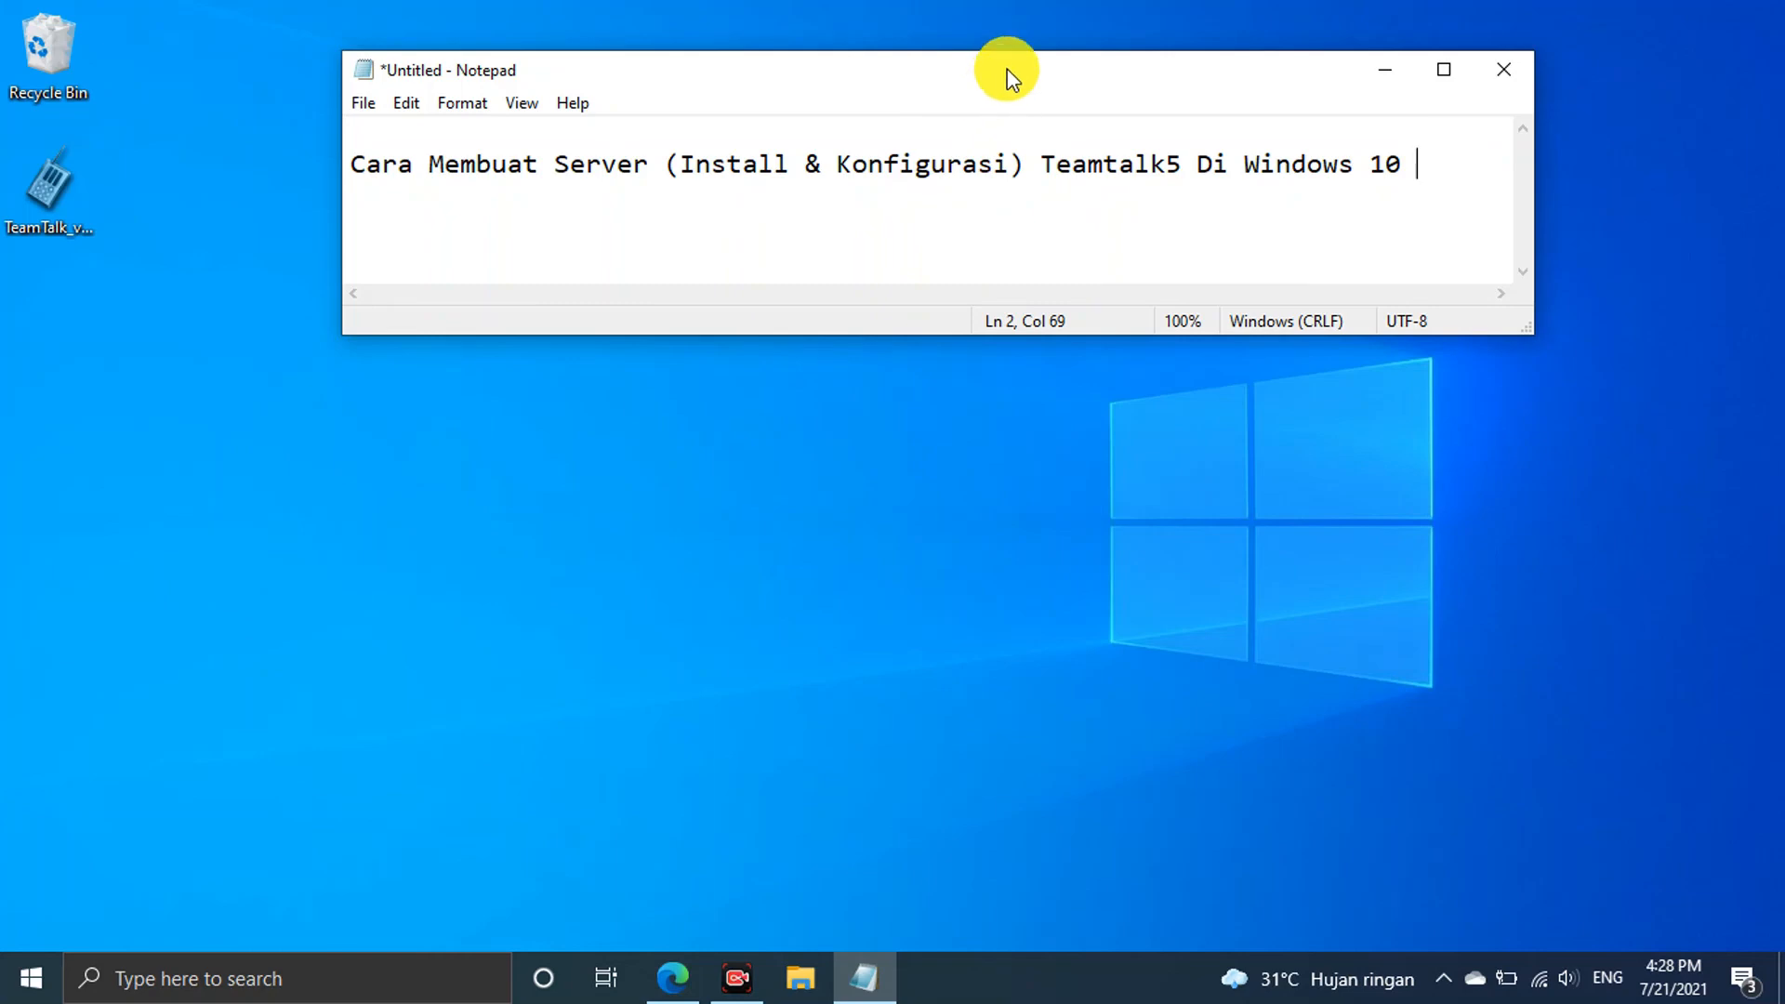
# Add the line '... Lokal koneksi' below the 'Cara Membuat Server' tutorial title
pyautogui.moveTo(349, 173); pyautogui.dragTo(1398, 180)
pyautogui.click(1402, 211)
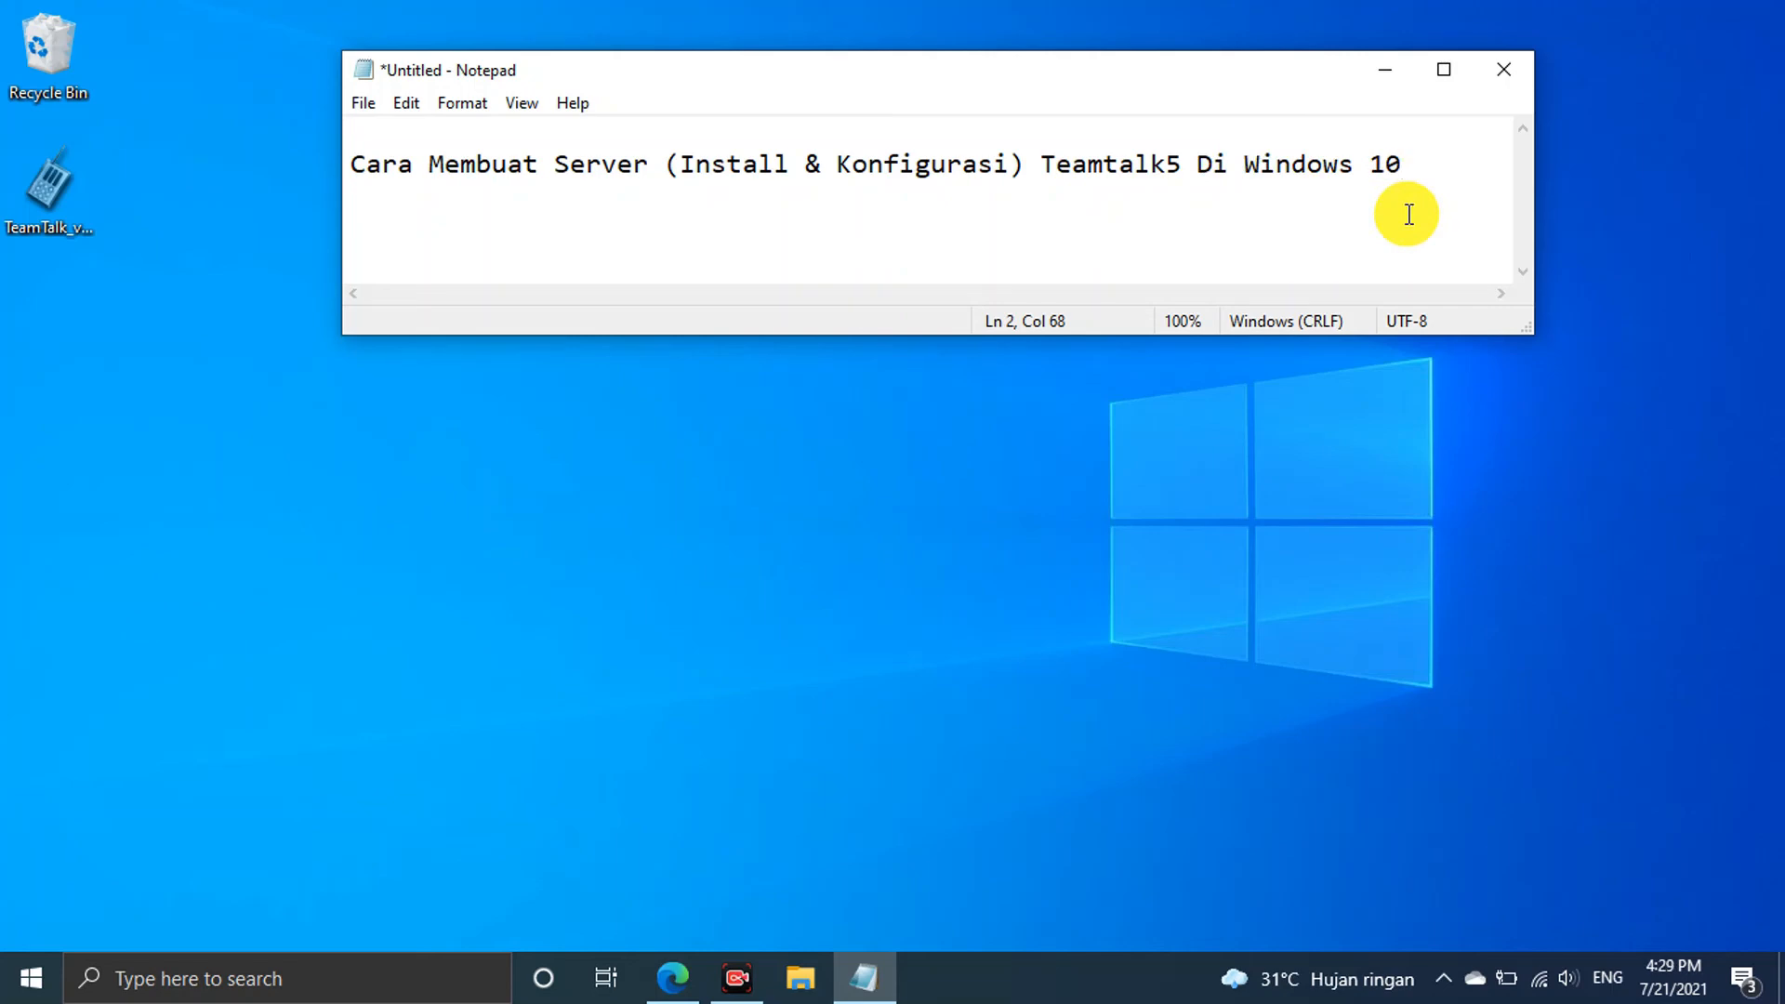
pyautogui.press('Return')
pyautogui.press('Return')
pyautogui.press('Return')
pyautogui.write('... Lokal ')
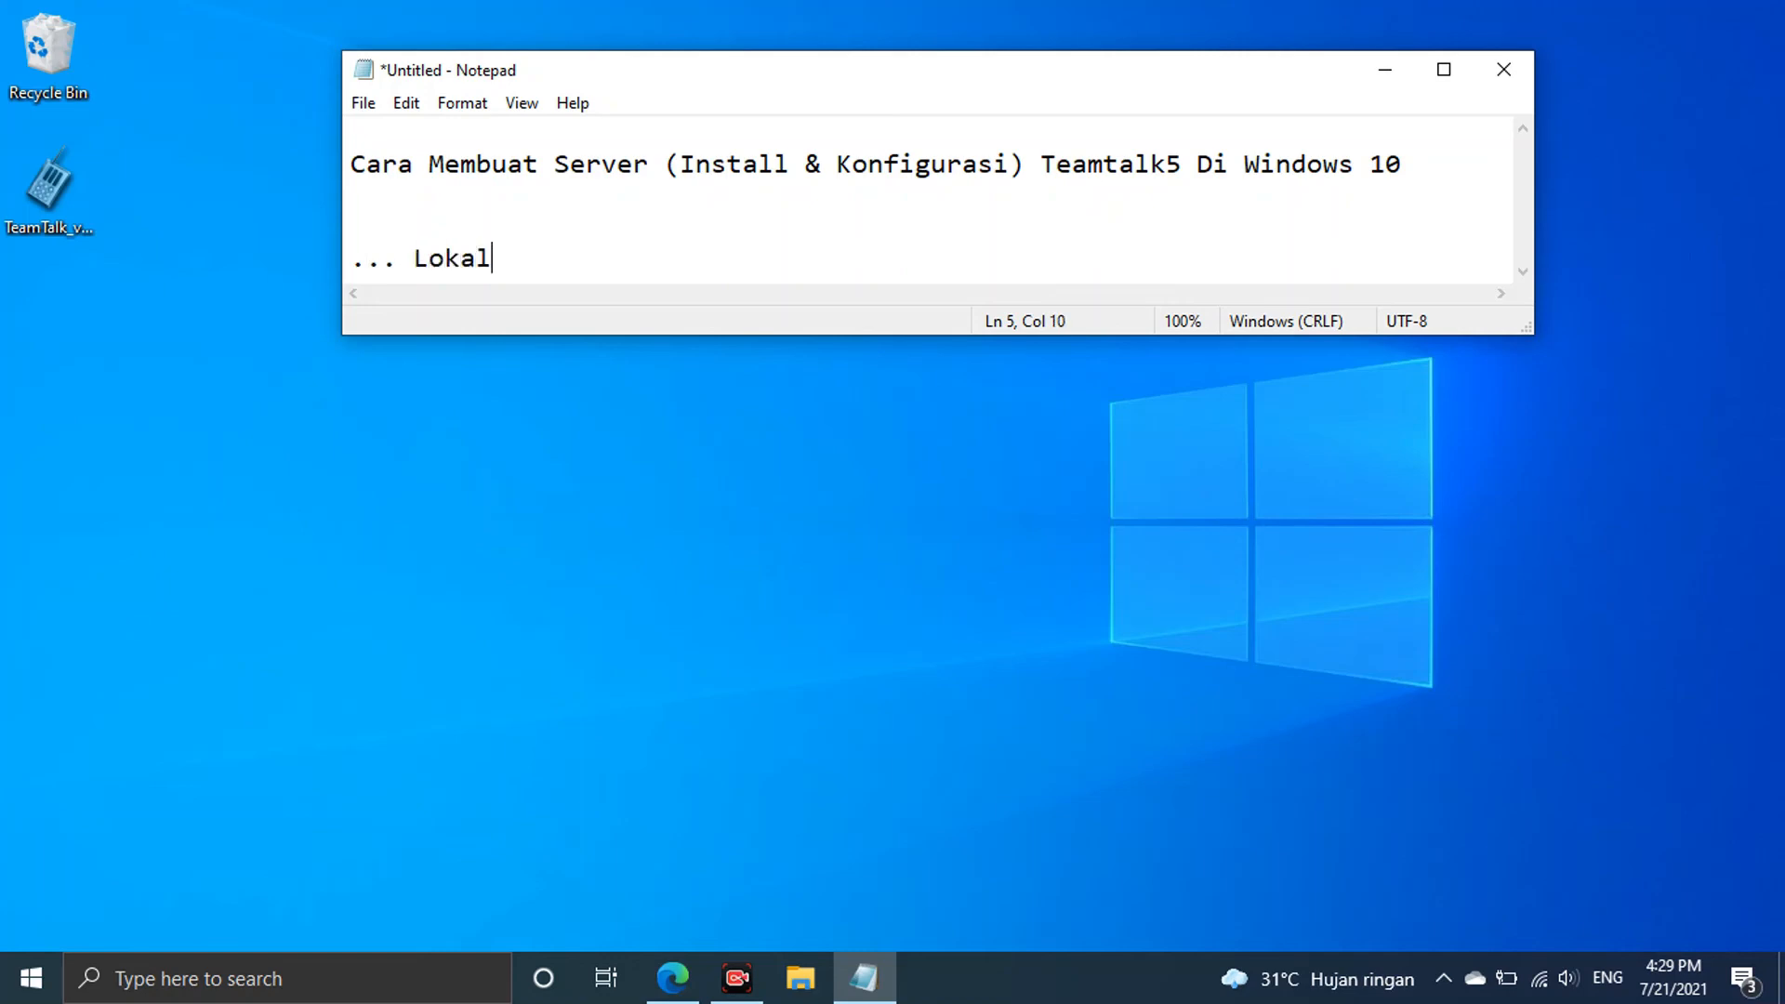
pyautogui.write('koneksi')
# Enlarge the Notepad window slightly, then minimize it
pyautogui.moveTo(1527, 322); pyautogui.dragTo(1535, 359)
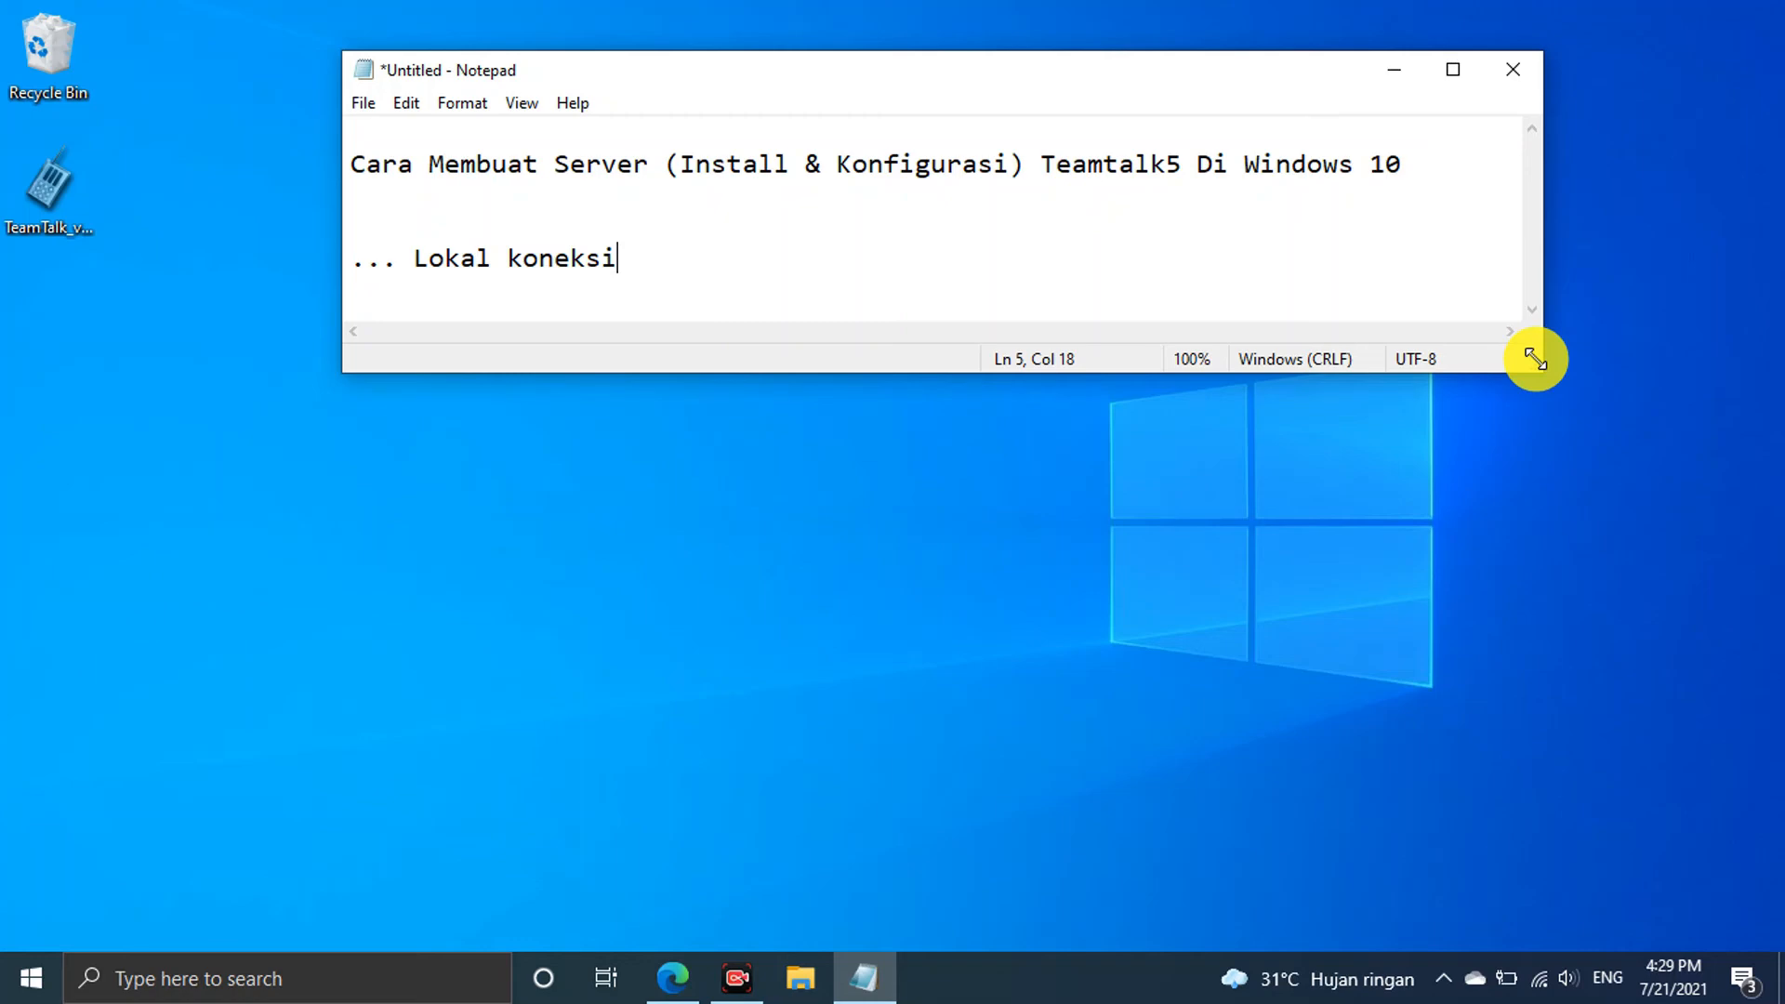
pyautogui.moveTo(655, 269); pyautogui.dragTo(395, 269)
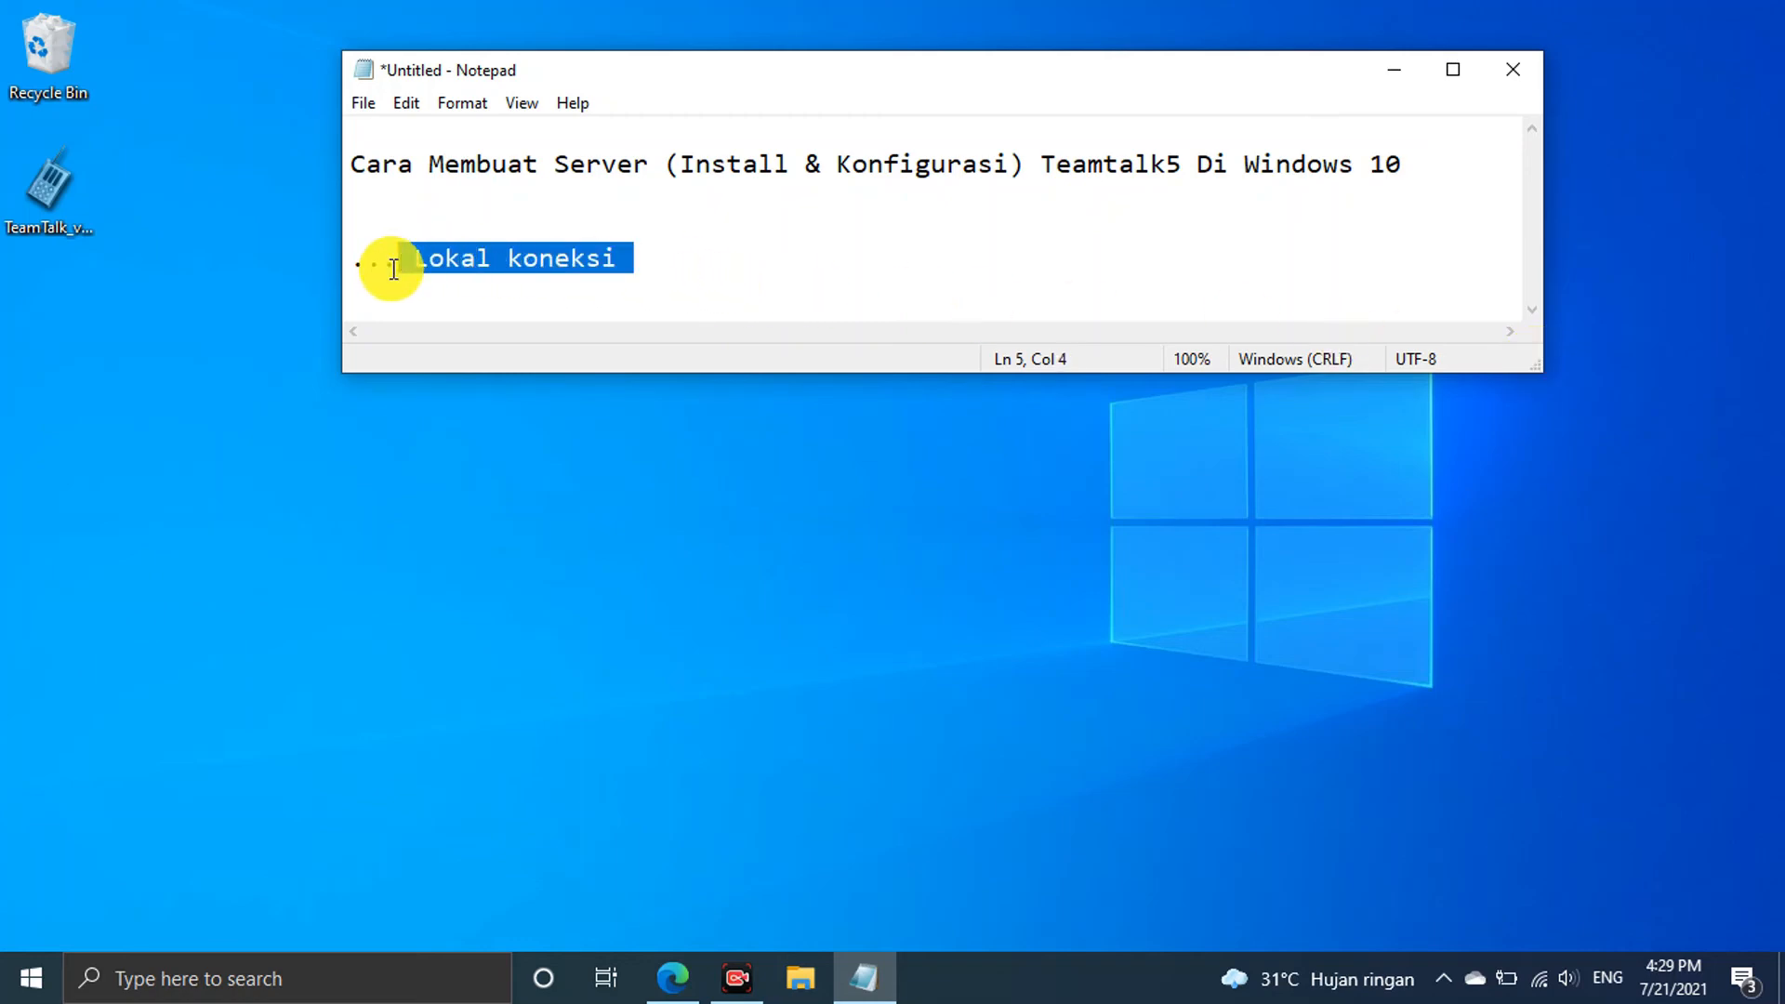
pyautogui.click(586, 259)
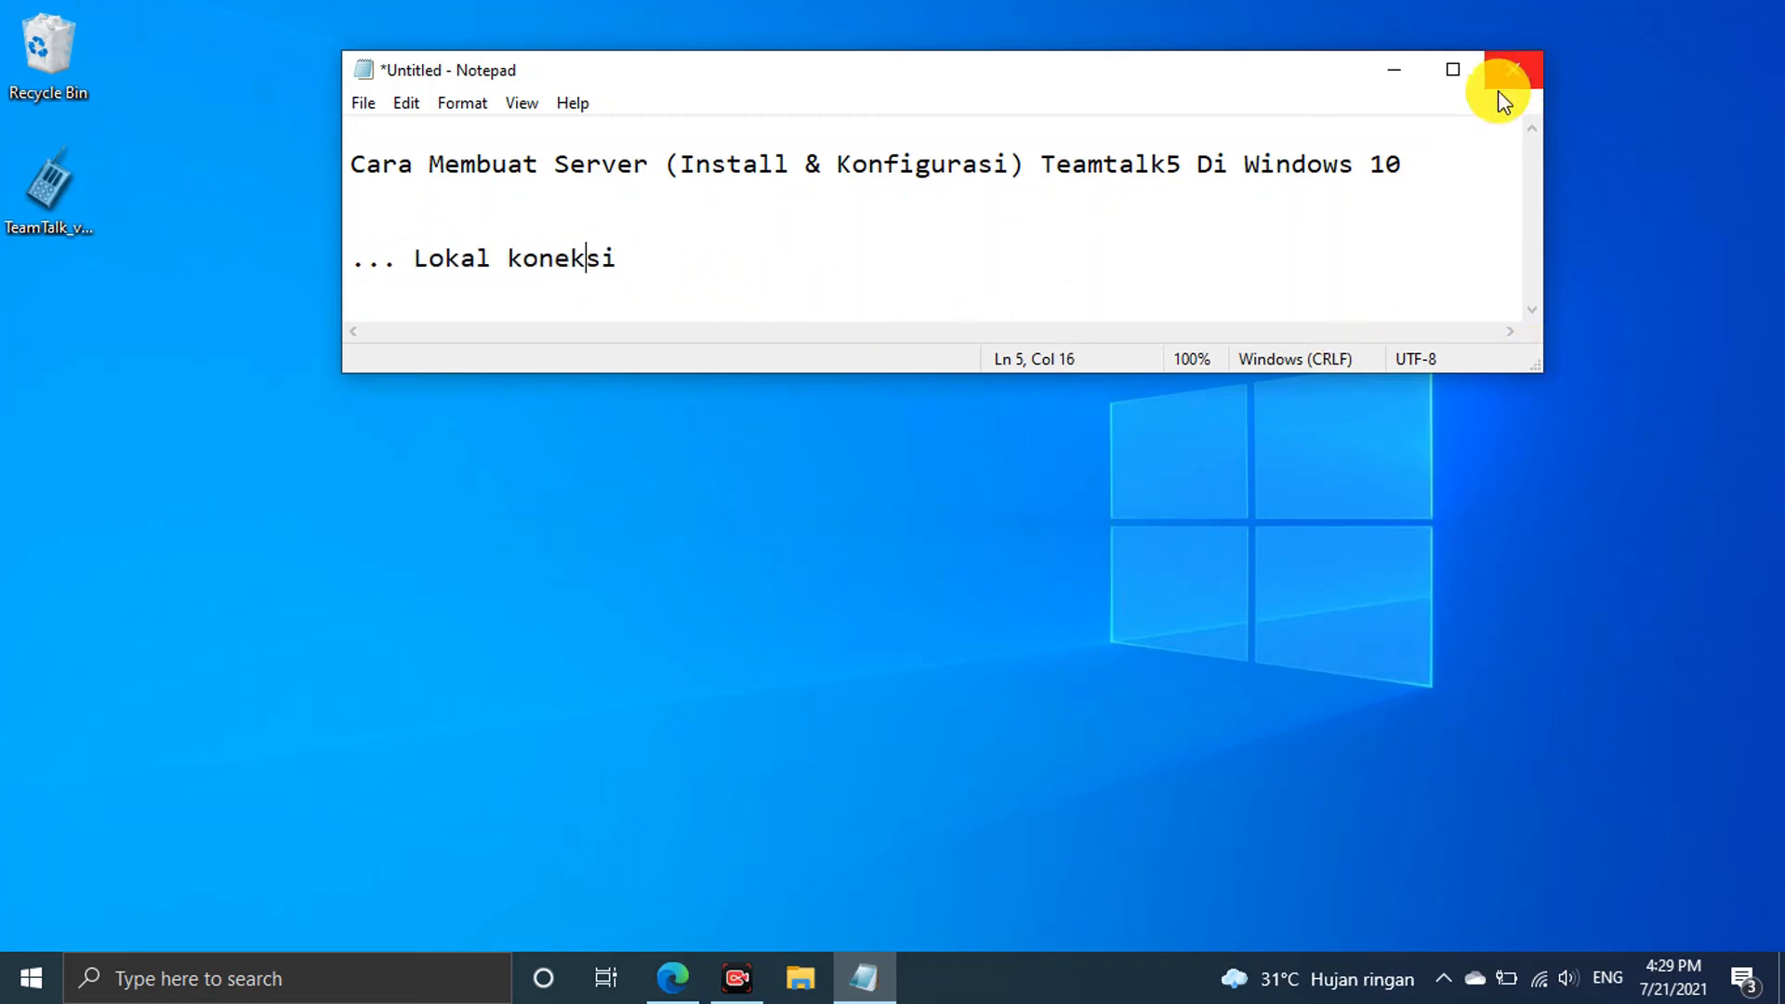
pyautogui.click(1404, 71)
# Bring the TeamTalk 5 download page forward in Edge and review its heading and address
pyautogui.click(675, 980)
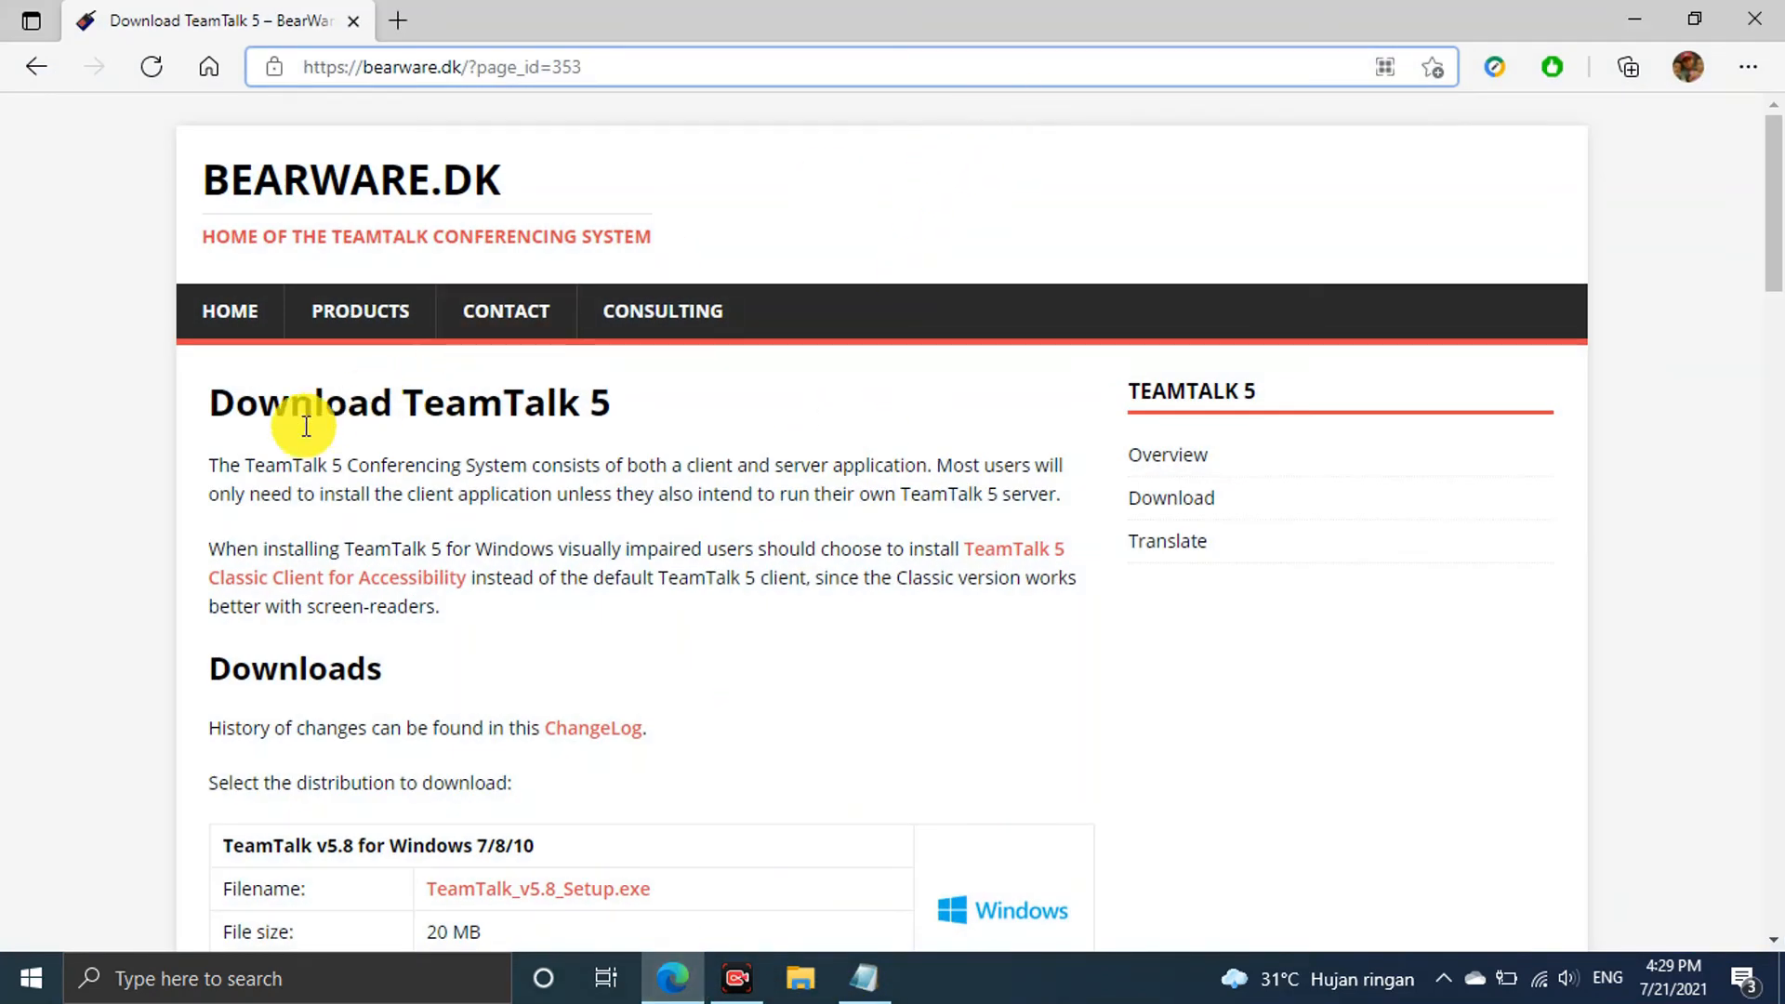
pyautogui.moveTo(247, 465); pyautogui.dragTo(528, 475)
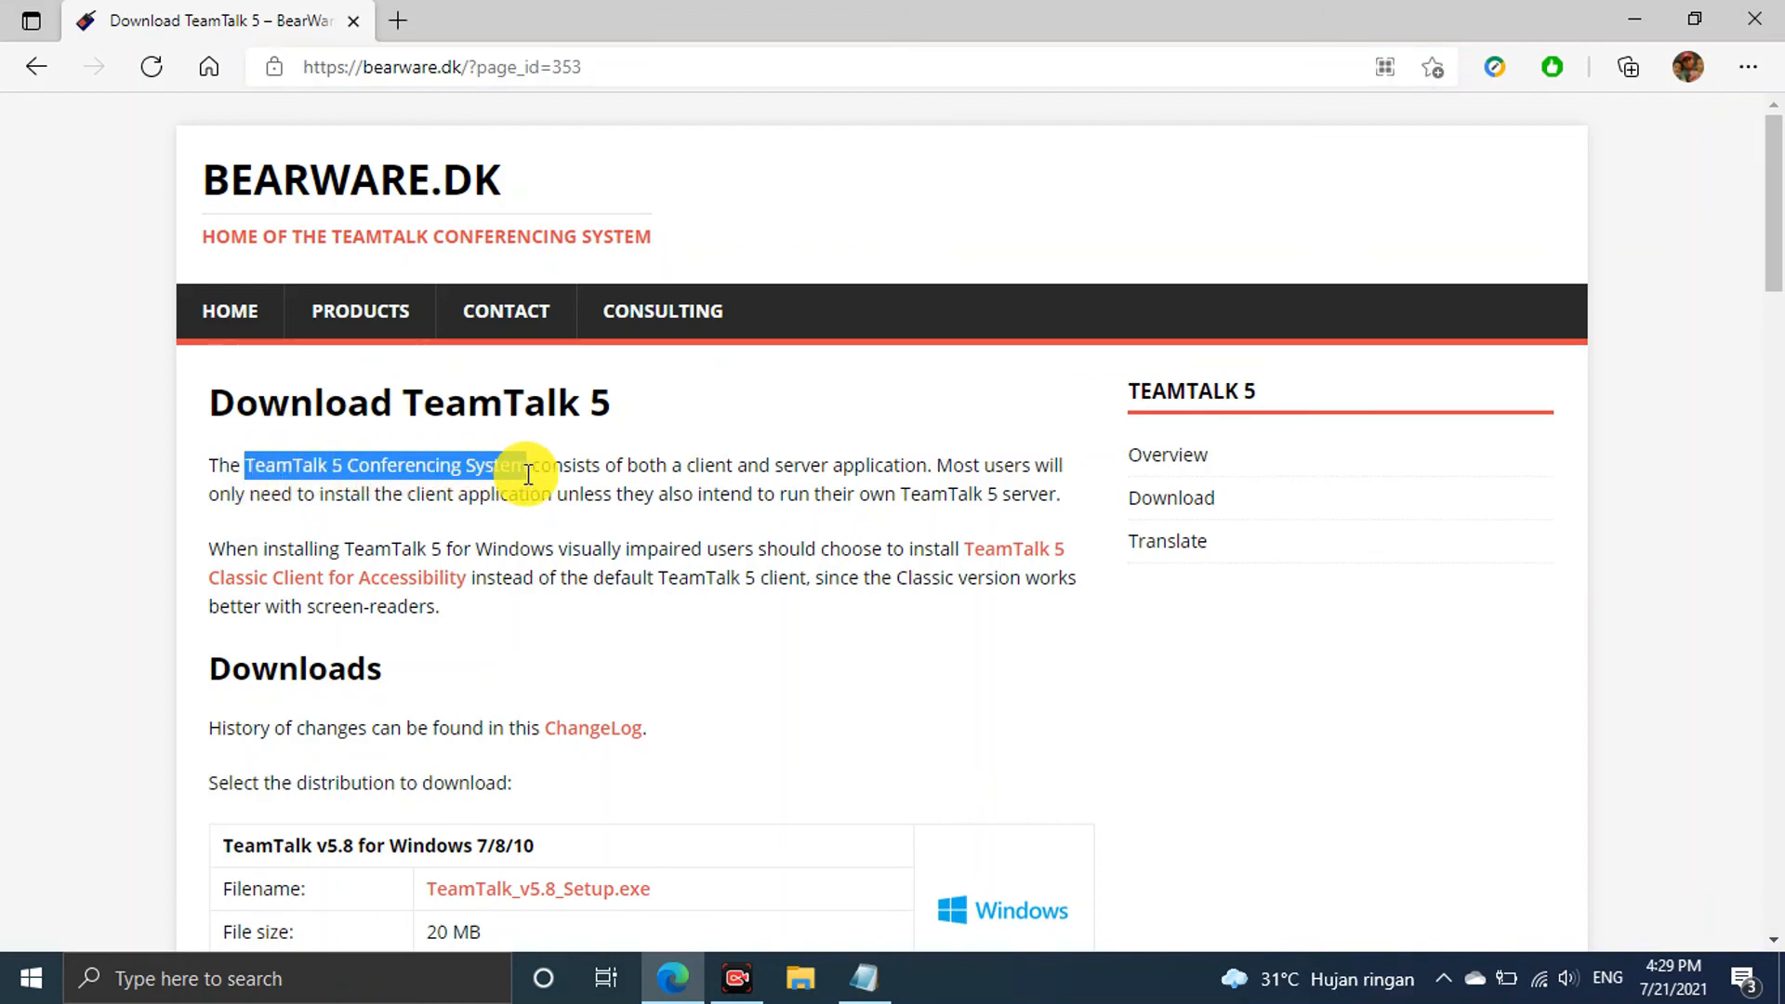
pyautogui.click(720, 427)
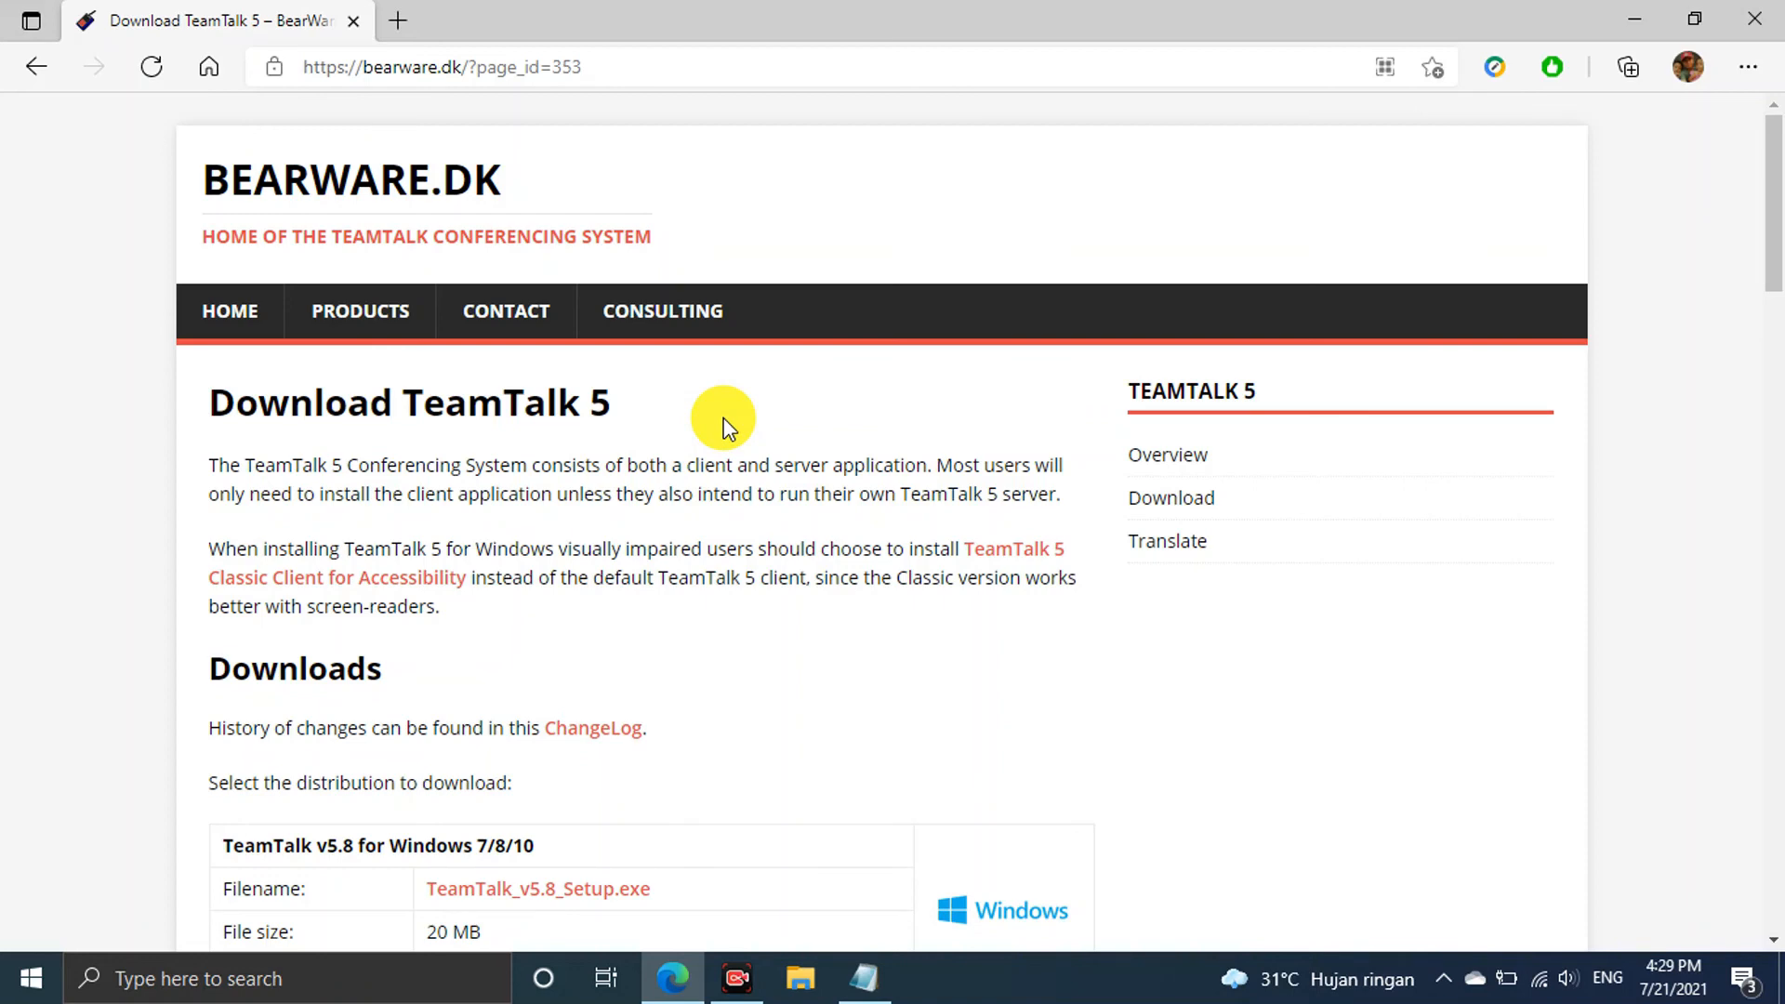
pyautogui.scroll(-3, 724, 427)
pyautogui.scroll(3, 724, 428)
pyautogui.moveTo(630, 68); pyautogui.dragTo(271, 67)
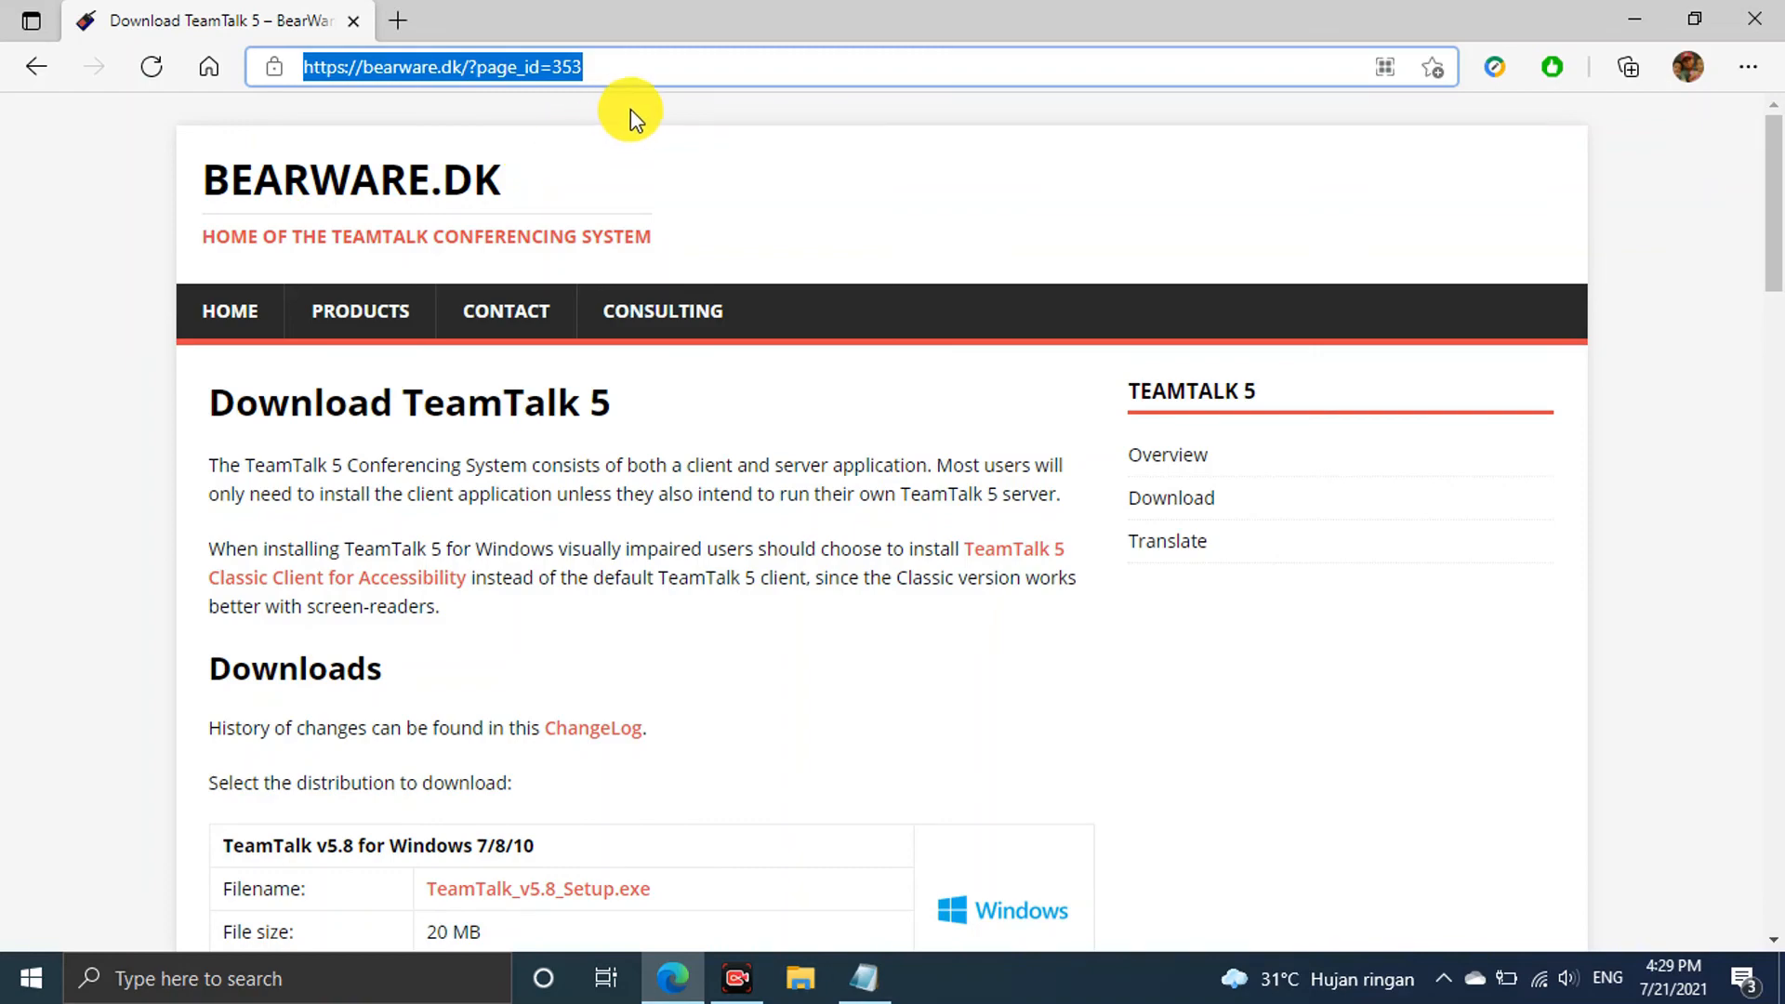
pyautogui.click(650, 68)
# Scroll through the Downloads table, then minimize Edge to show the desktop
pyautogui.scroll(-1, 711, 256)
pyautogui.scroll(1, 707, 256)
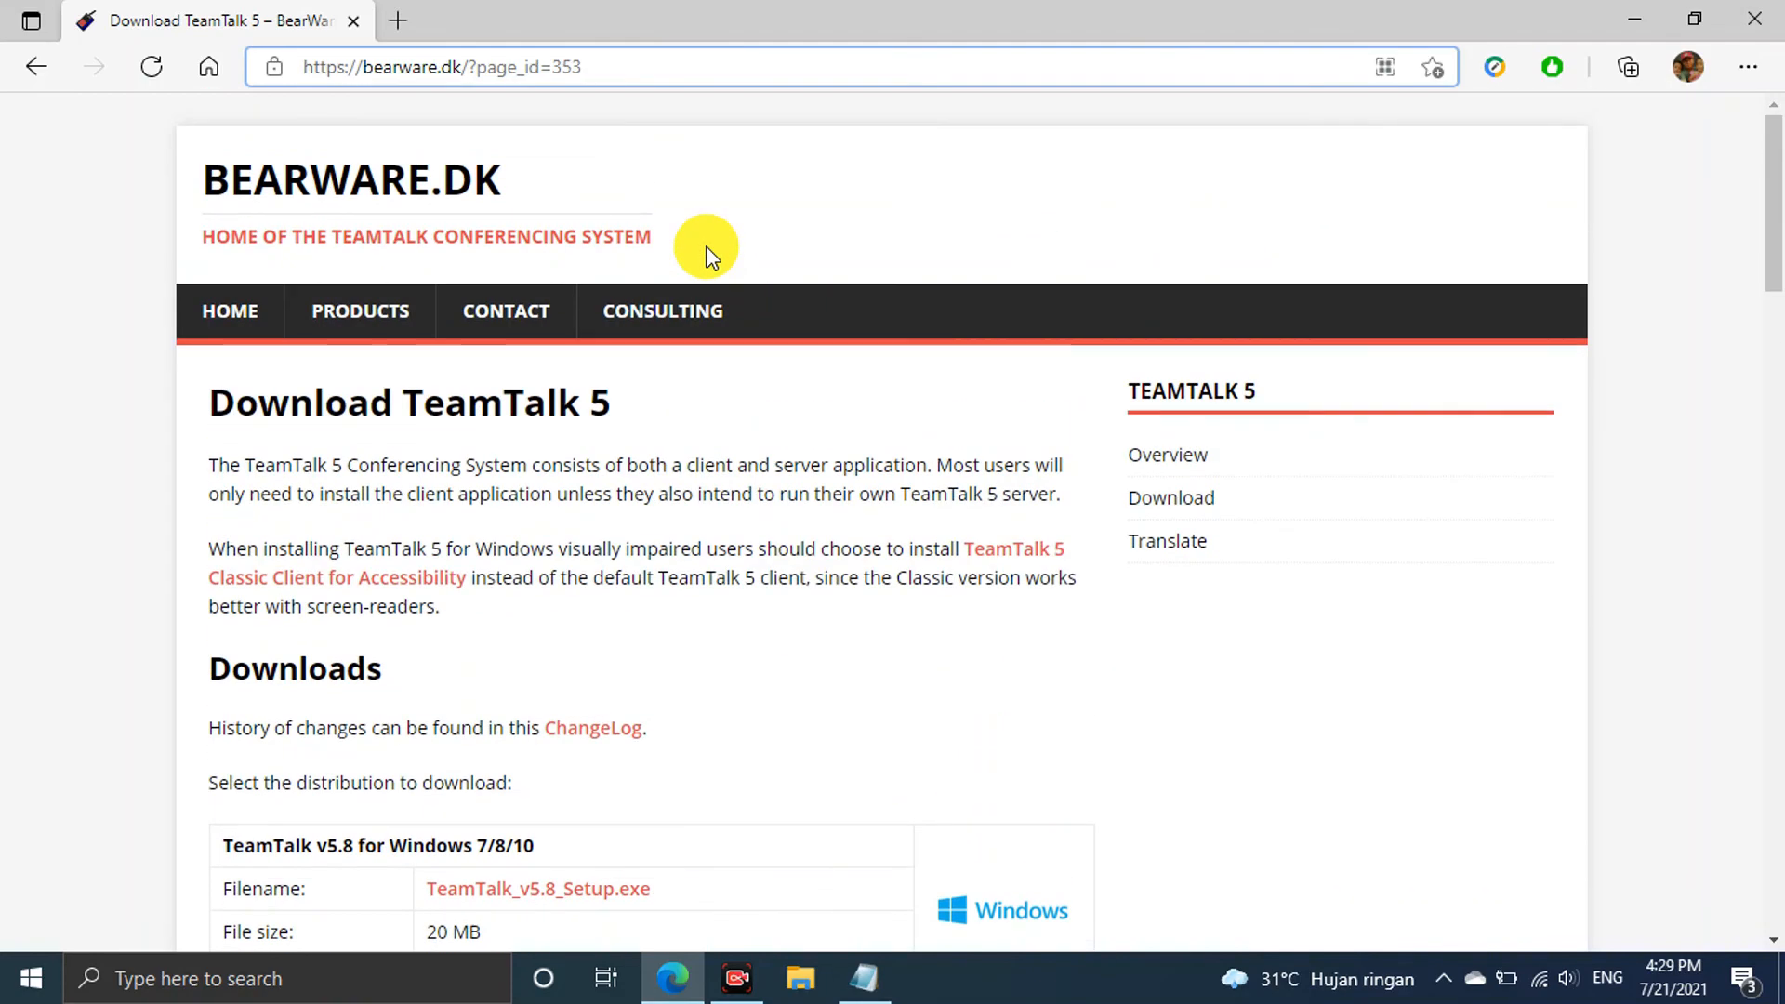
pyautogui.scroll(-5, 707, 260)
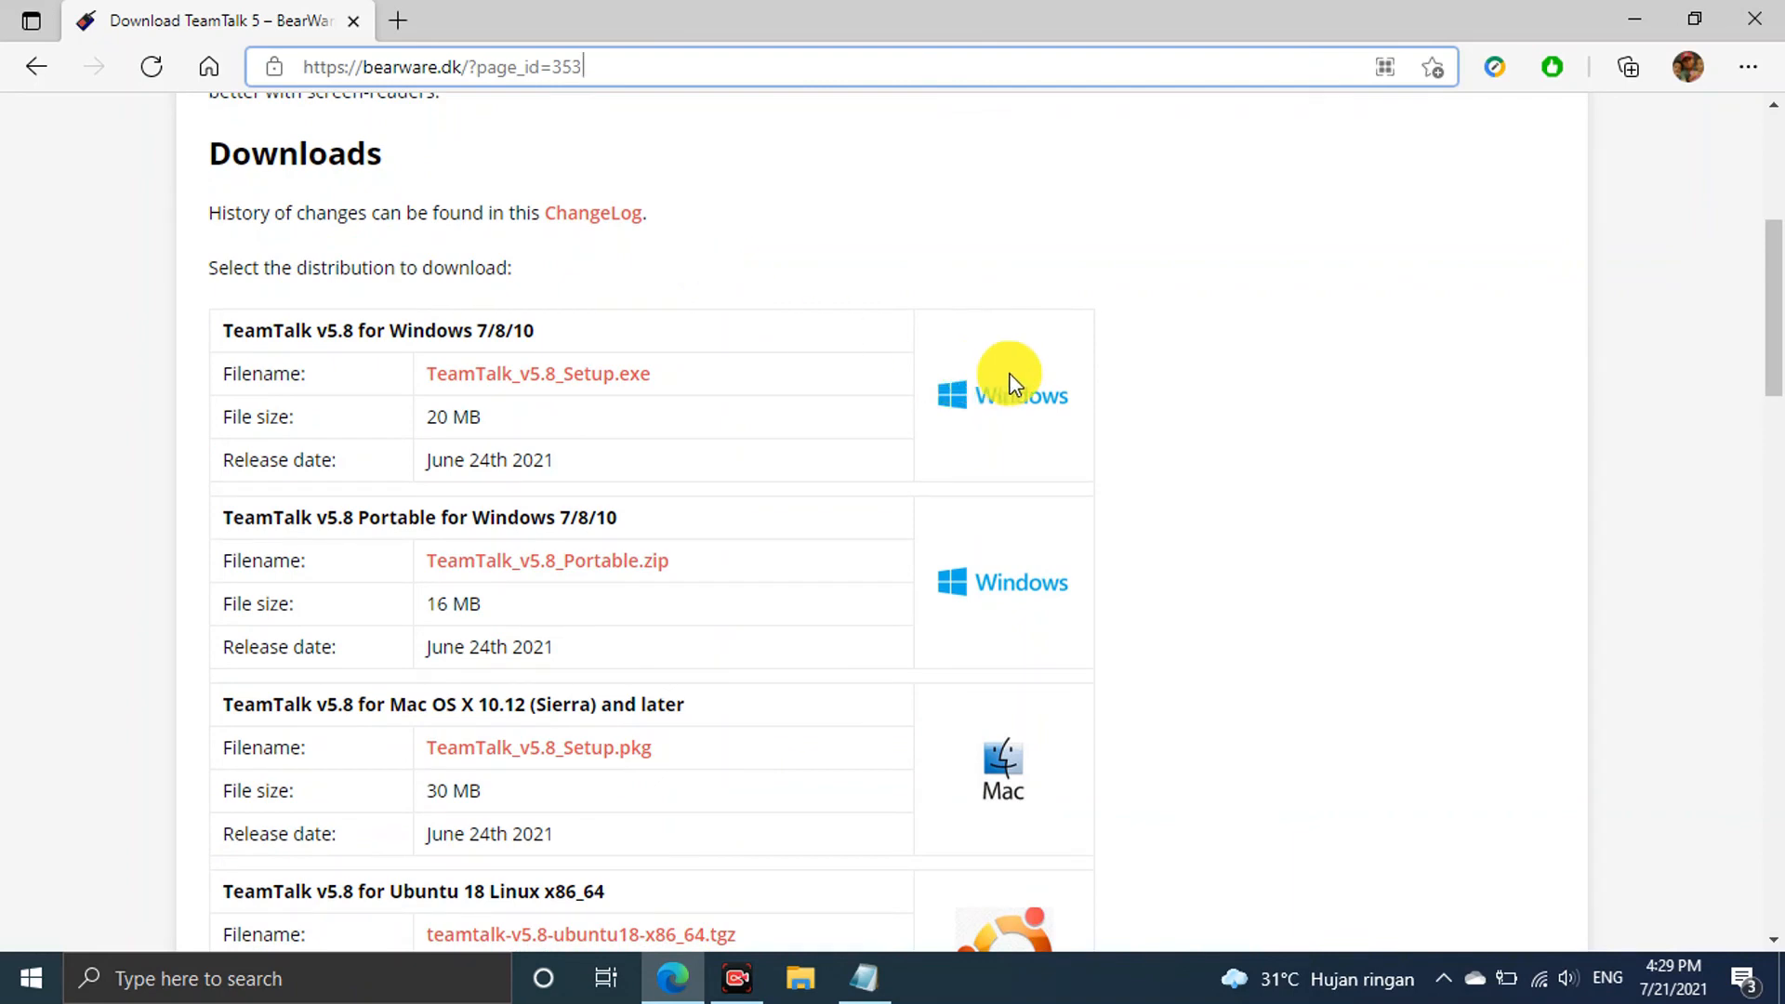
pyautogui.scroll(-3, 1004, 376)
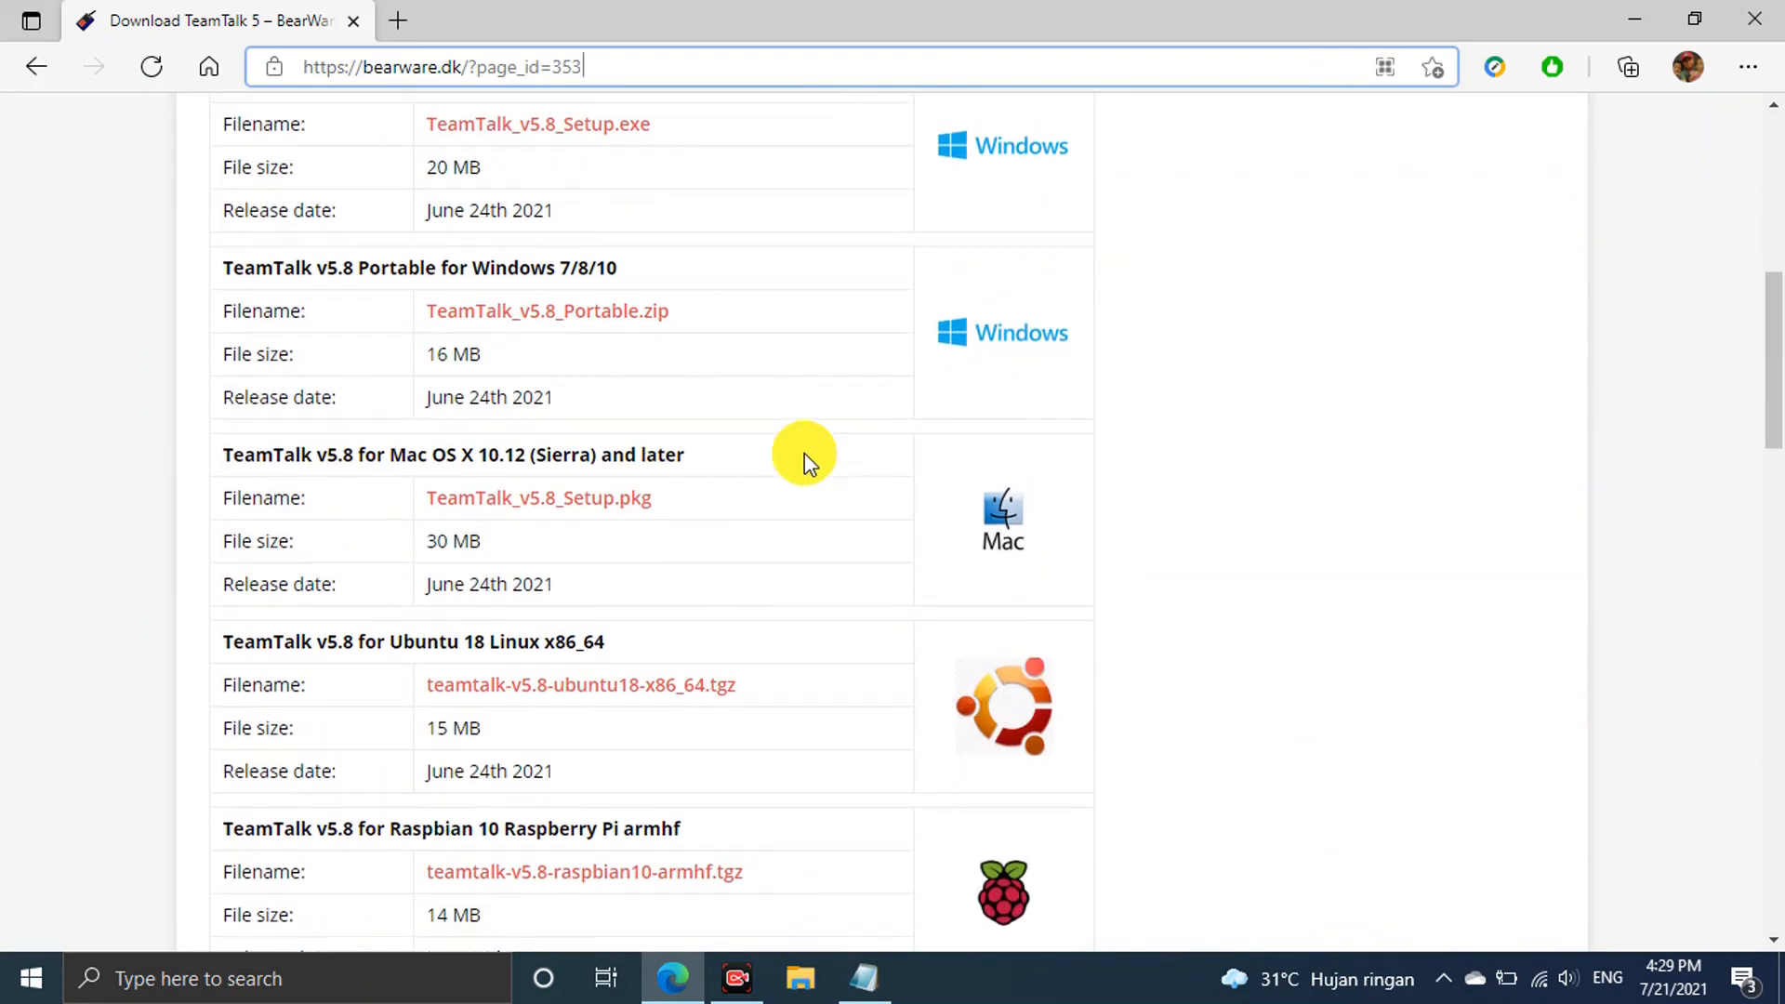
pyautogui.scroll(3, 804, 458)
pyautogui.scroll(-3, 1009, 446)
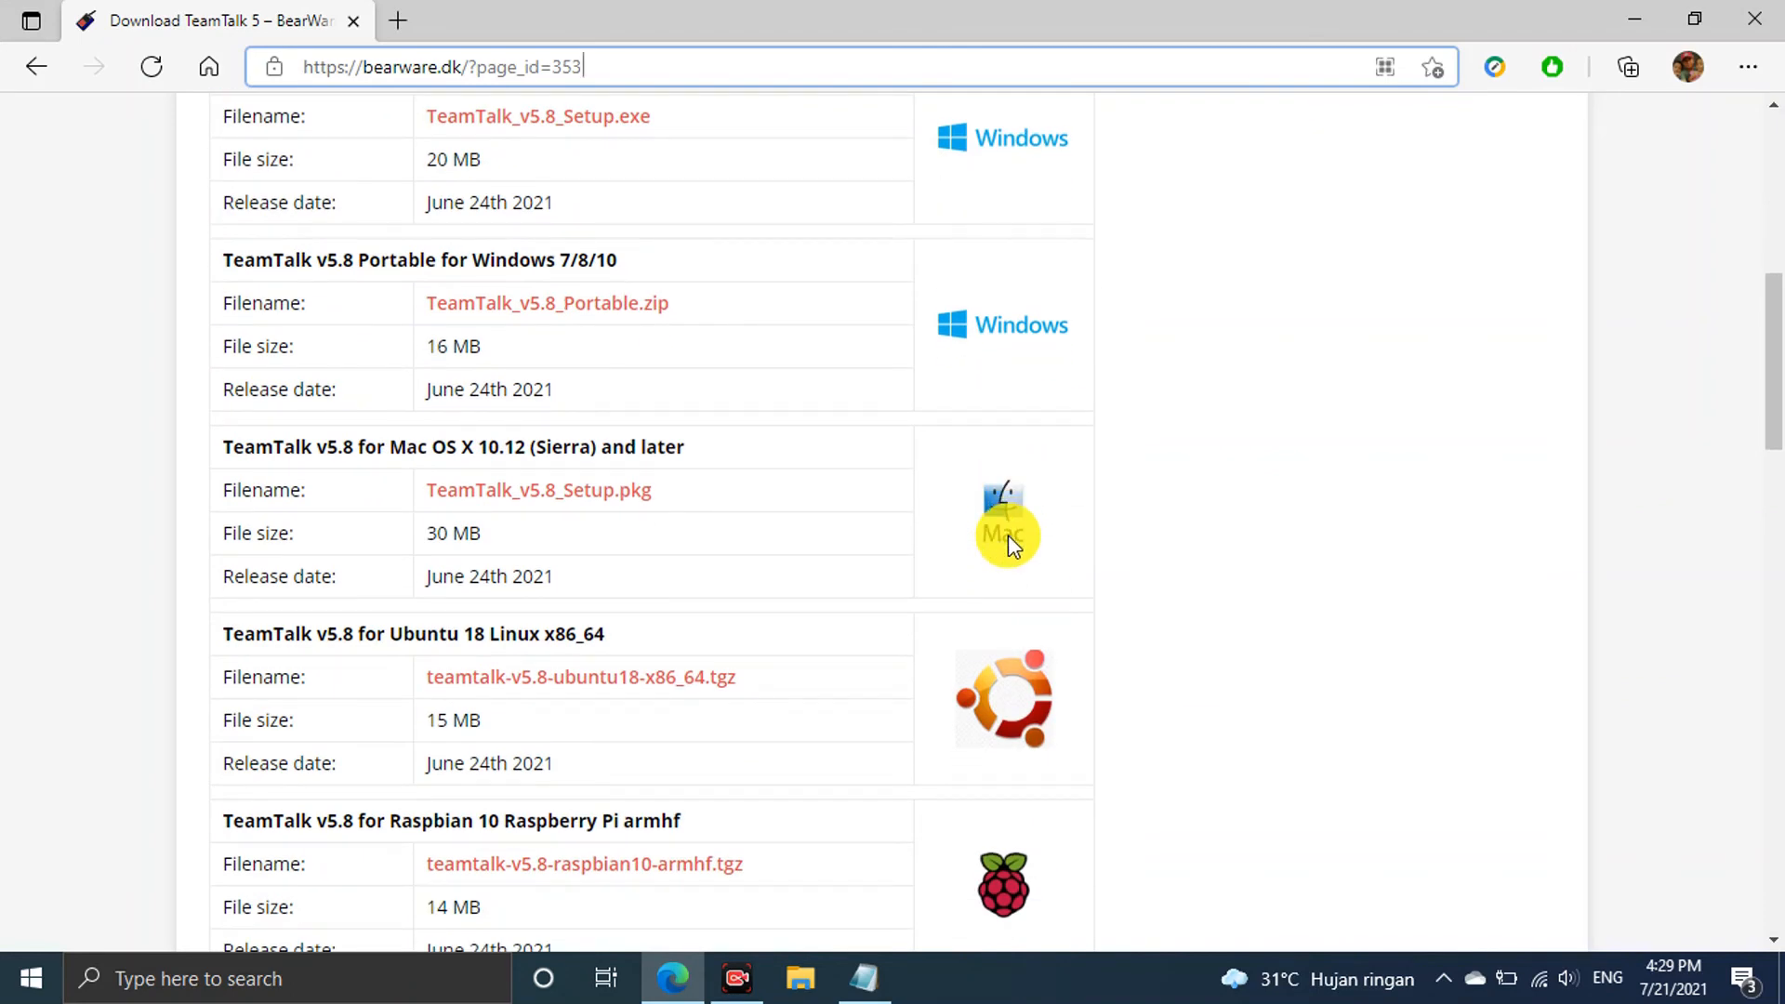
pyautogui.scroll(-3, 1008, 533)
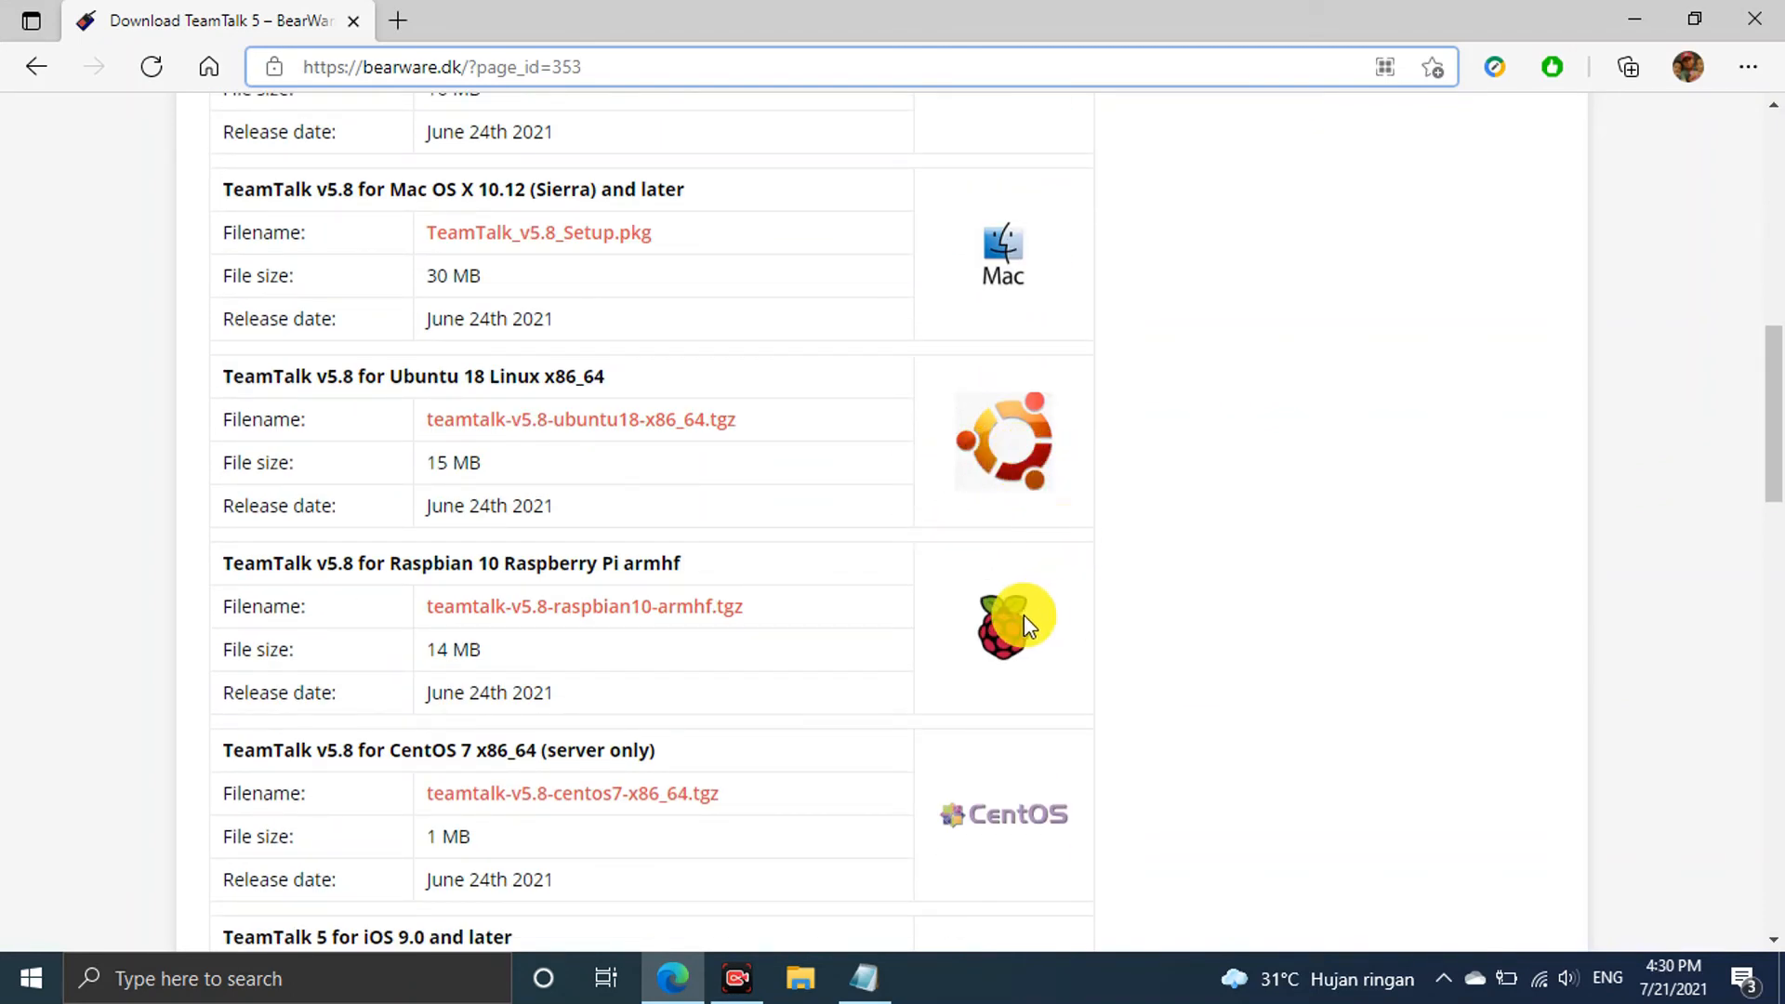
pyautogui.scroll(-4, 1020, 616)
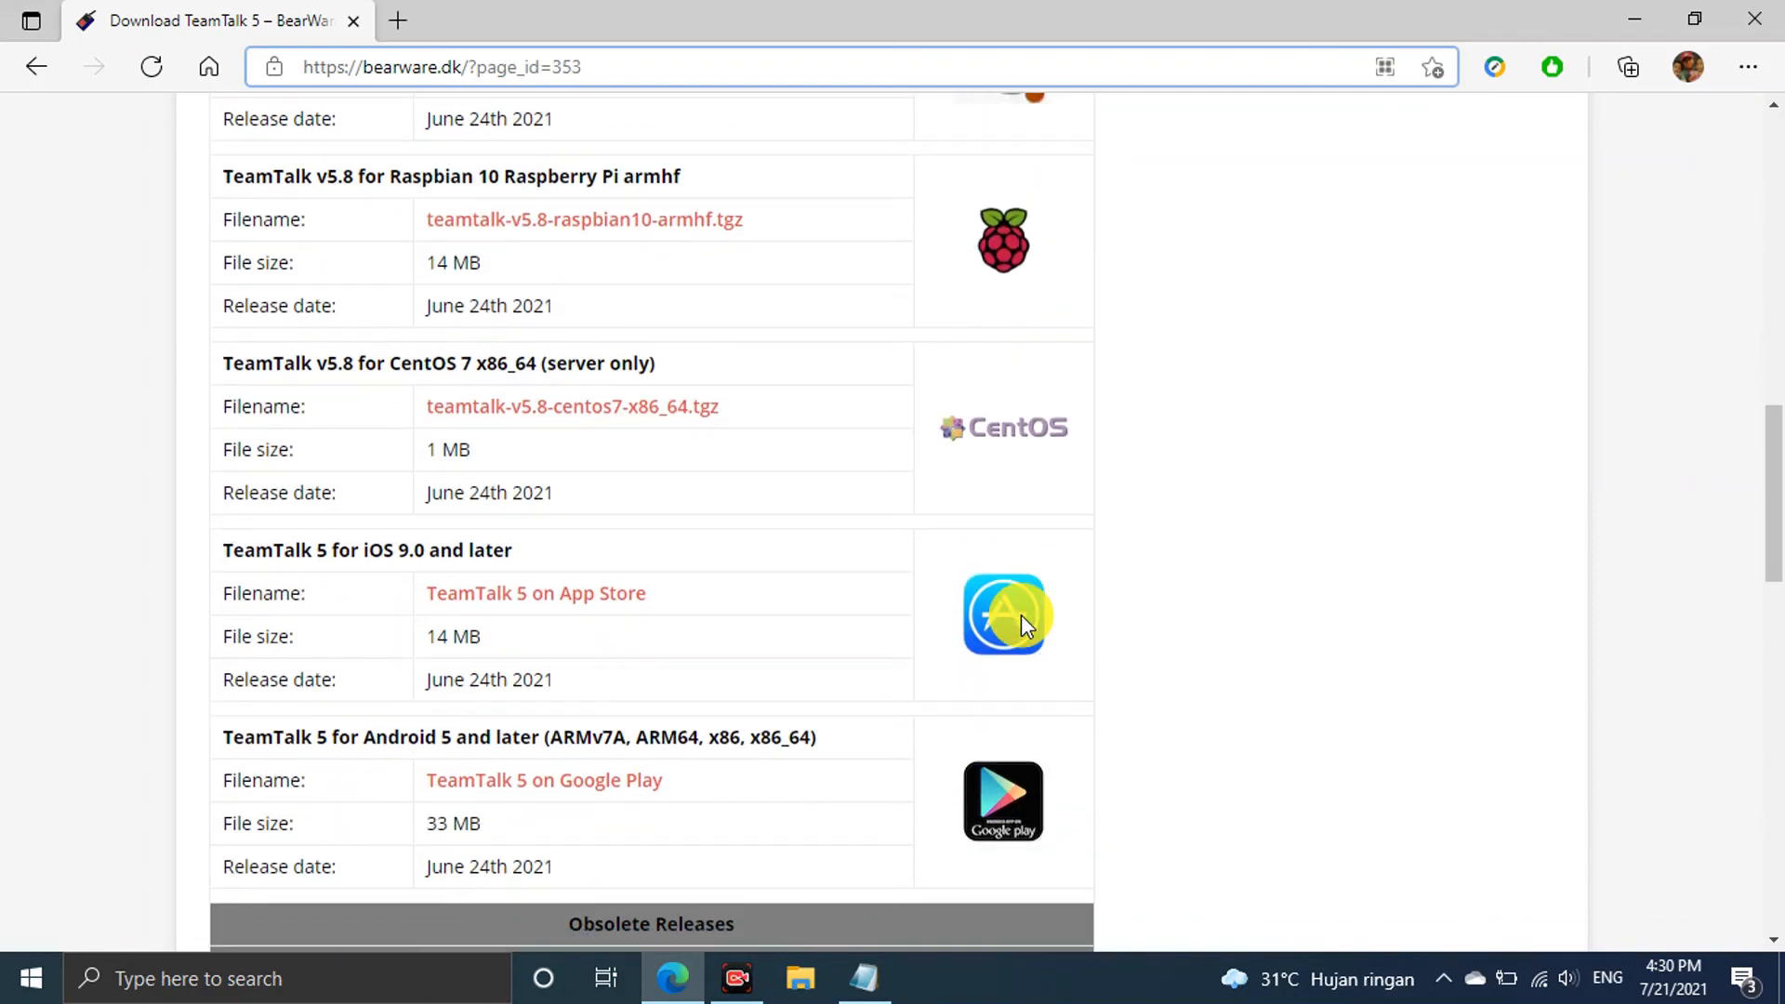
pyautogui.scroll(15, 1020, 616)
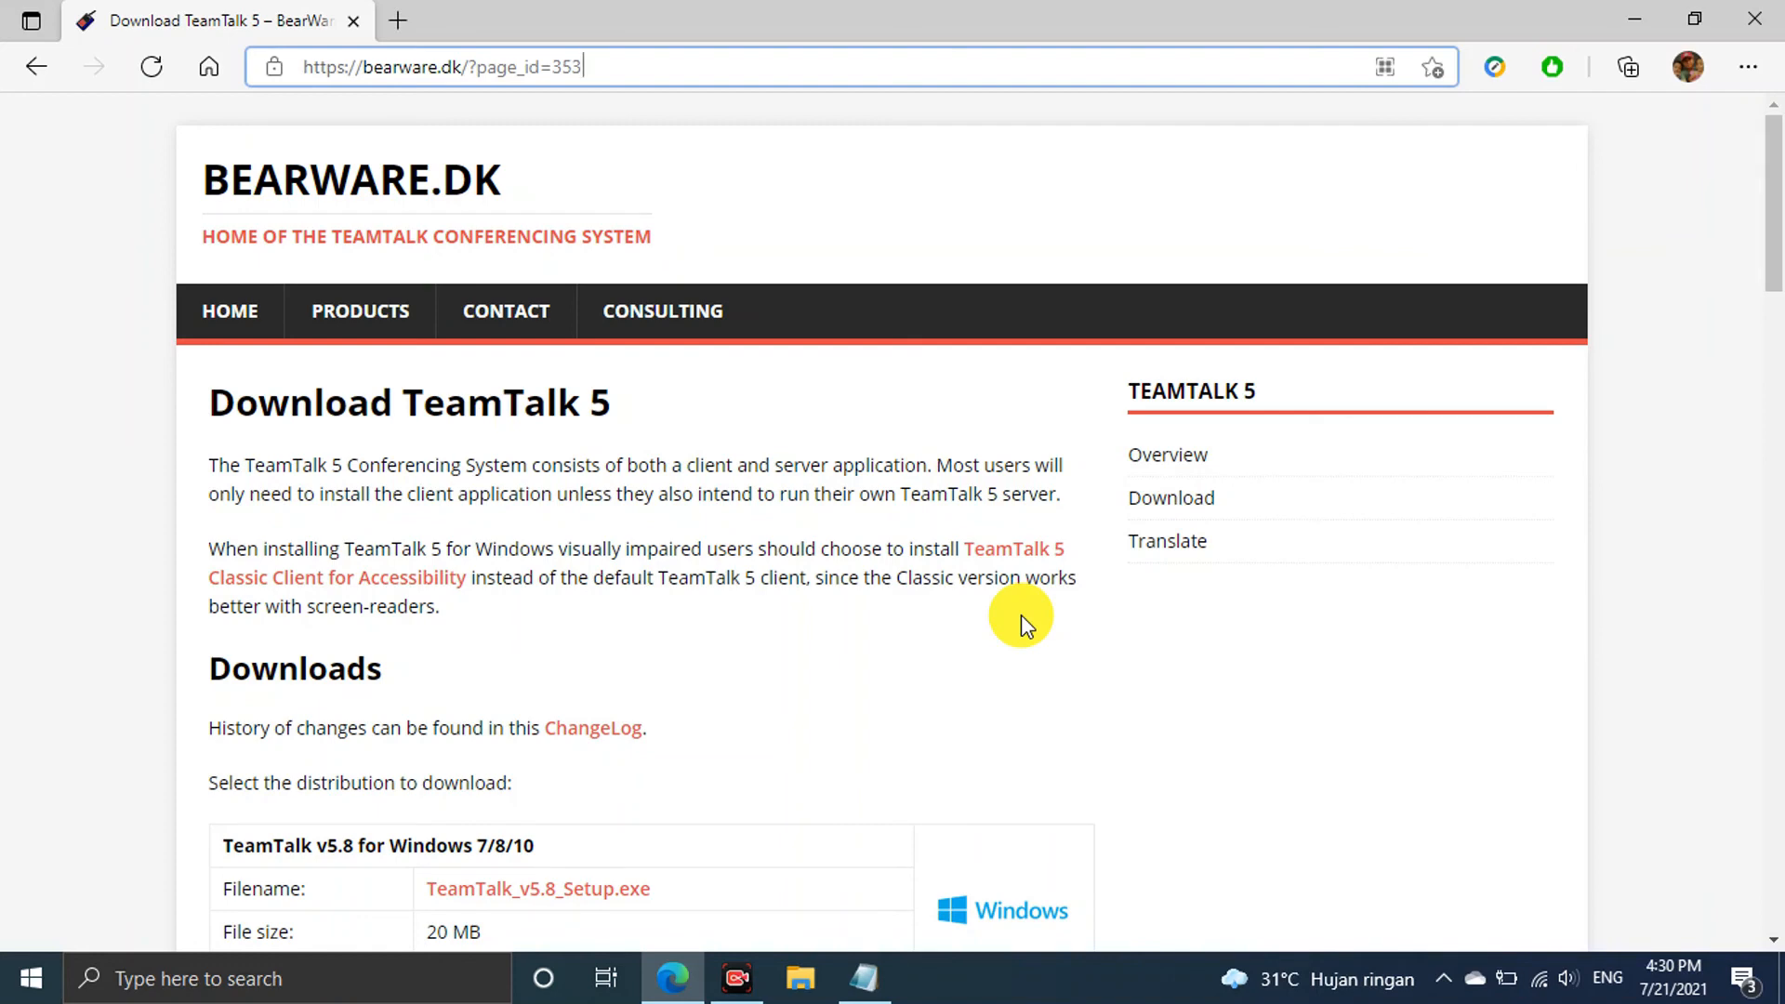
pyautogui.scroll(-3, 1021, 616)
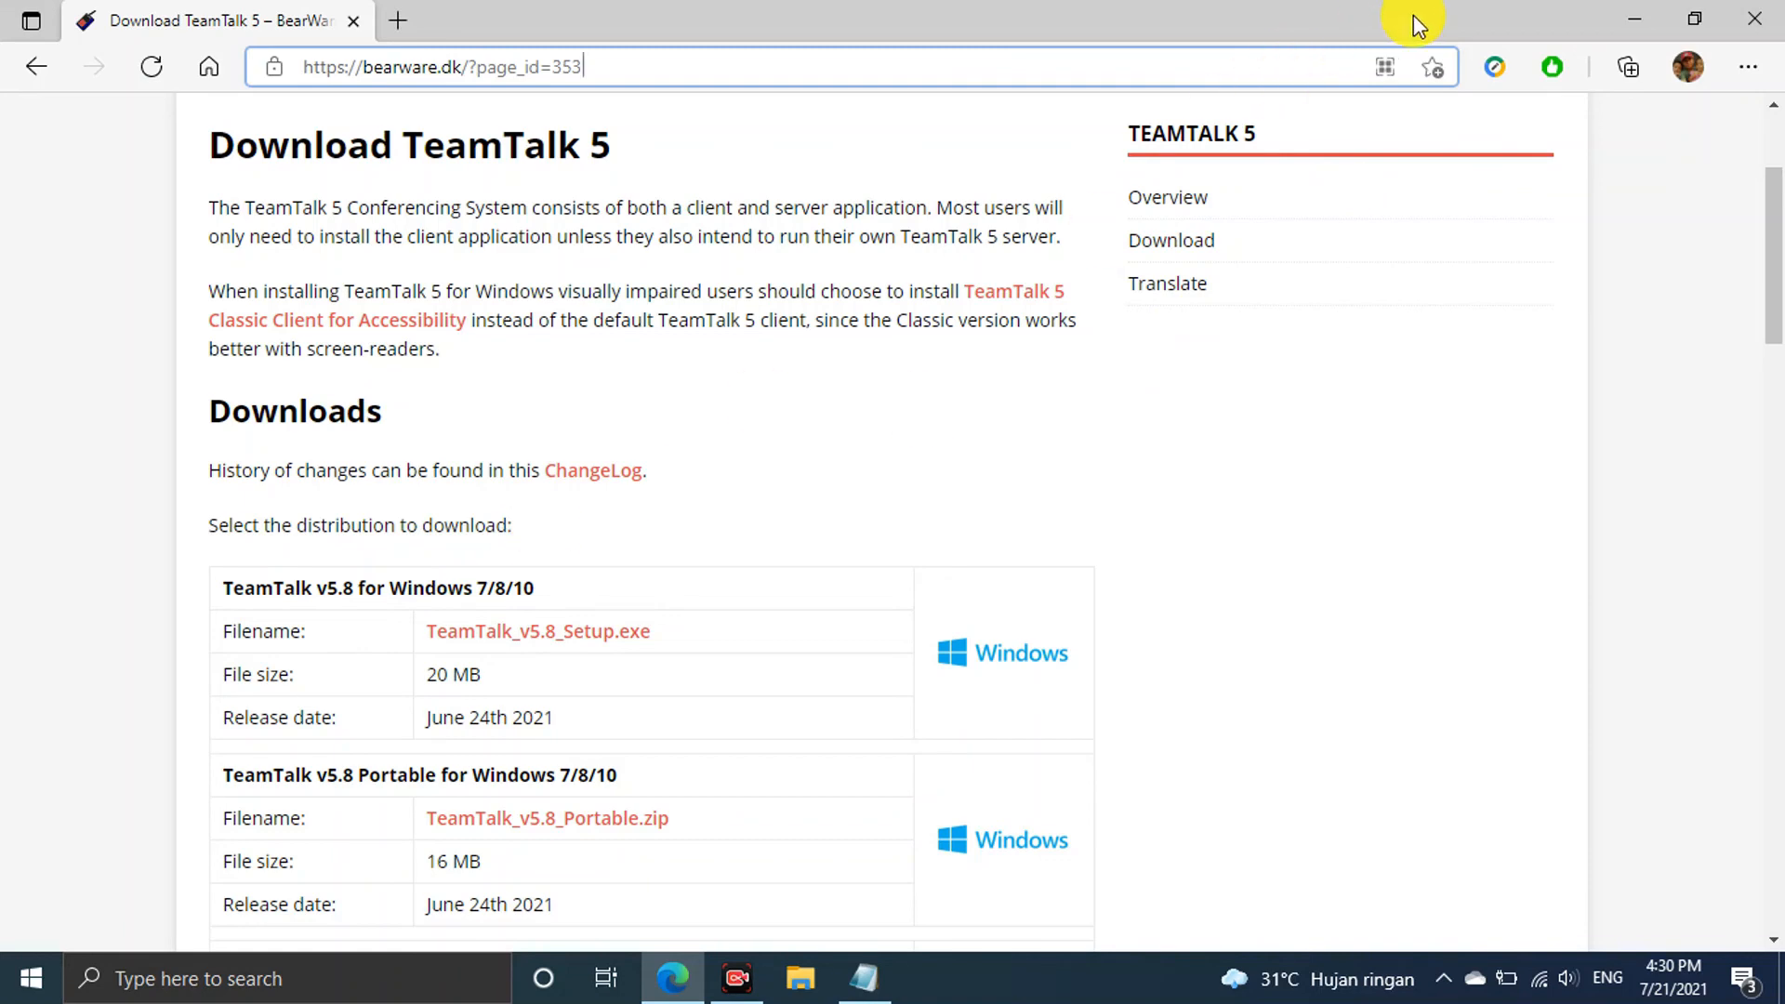
pyautogui.click(1642, 8)
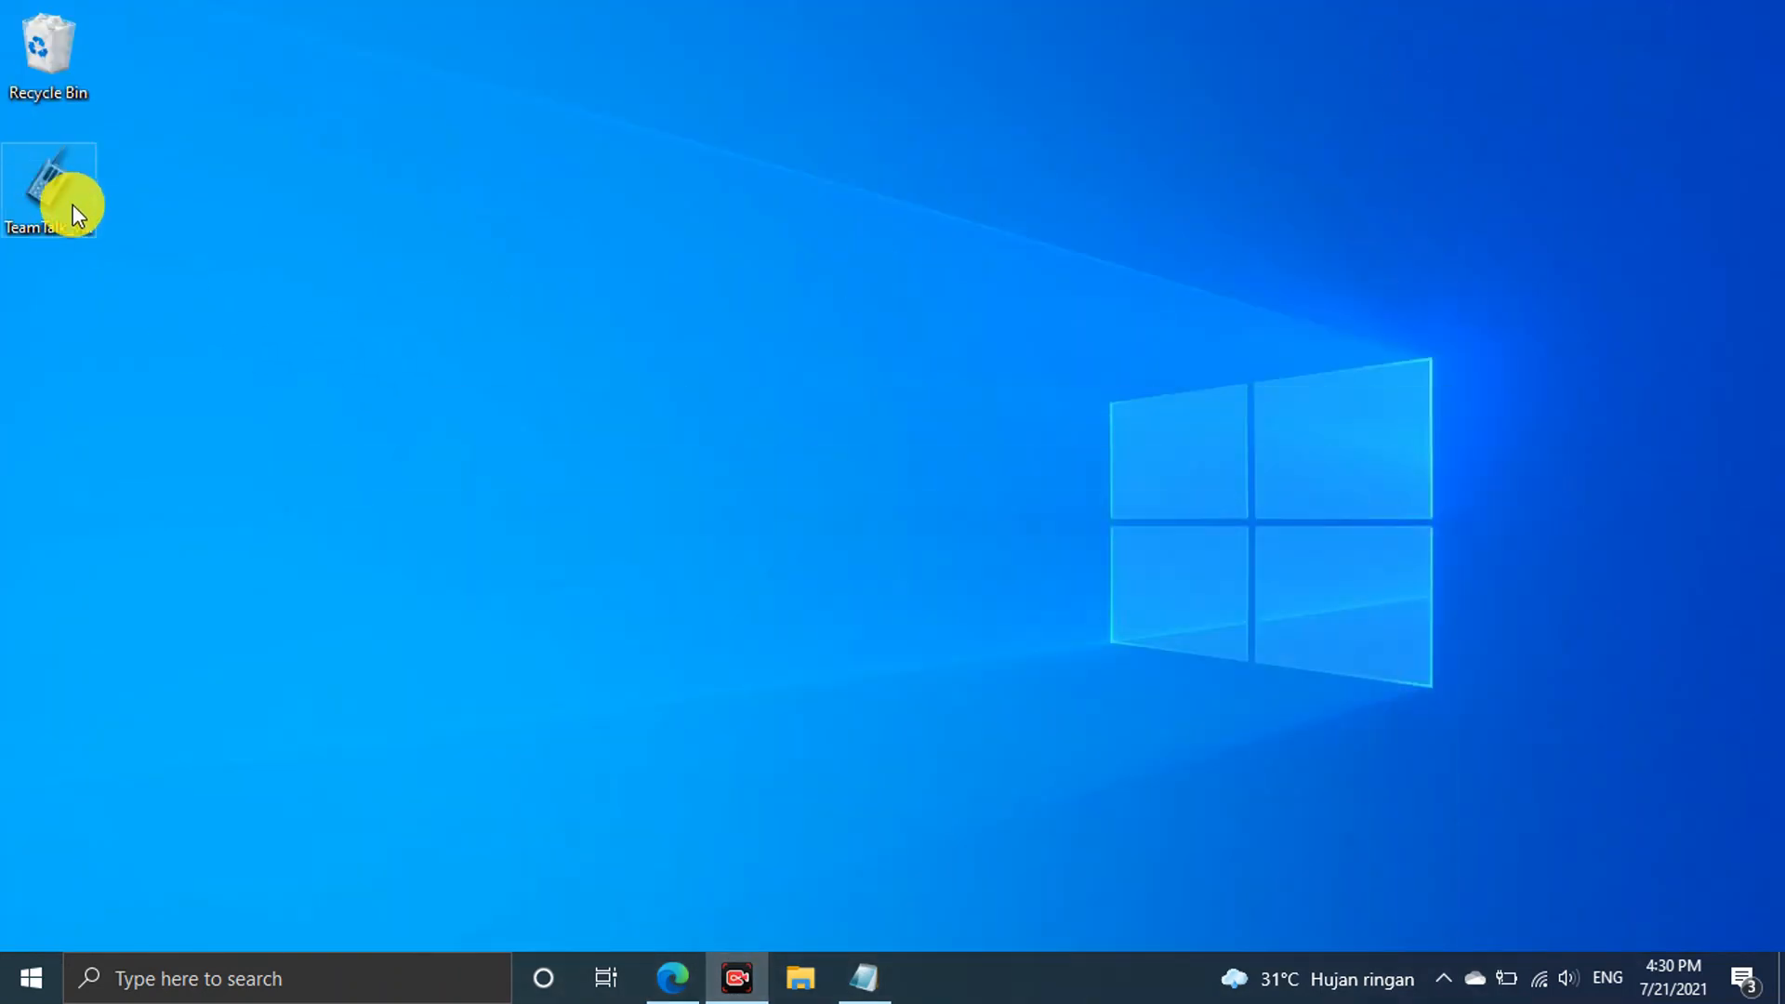
# Launch the TeamTalk v5.8 setup, accept the license and keep the default install folder
pyautogui.doubleClick(60, 193)
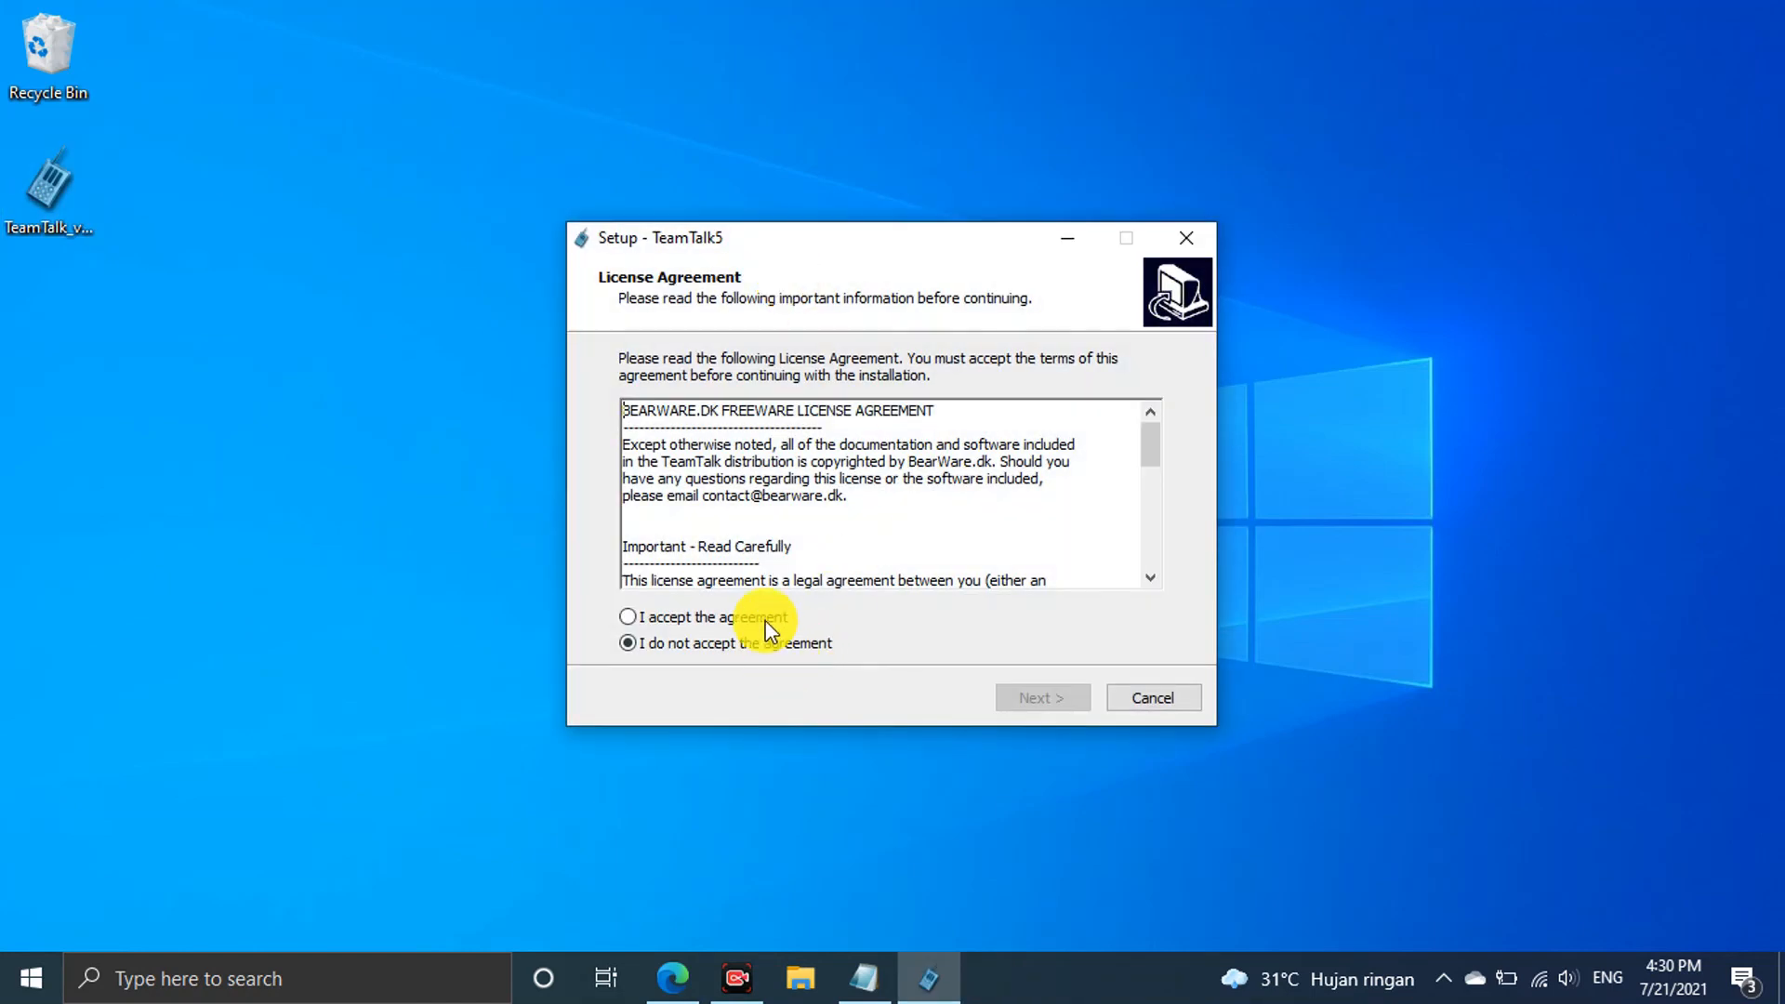
pyautogui.click(766, 621)
pyautogui.click(1060, 696)
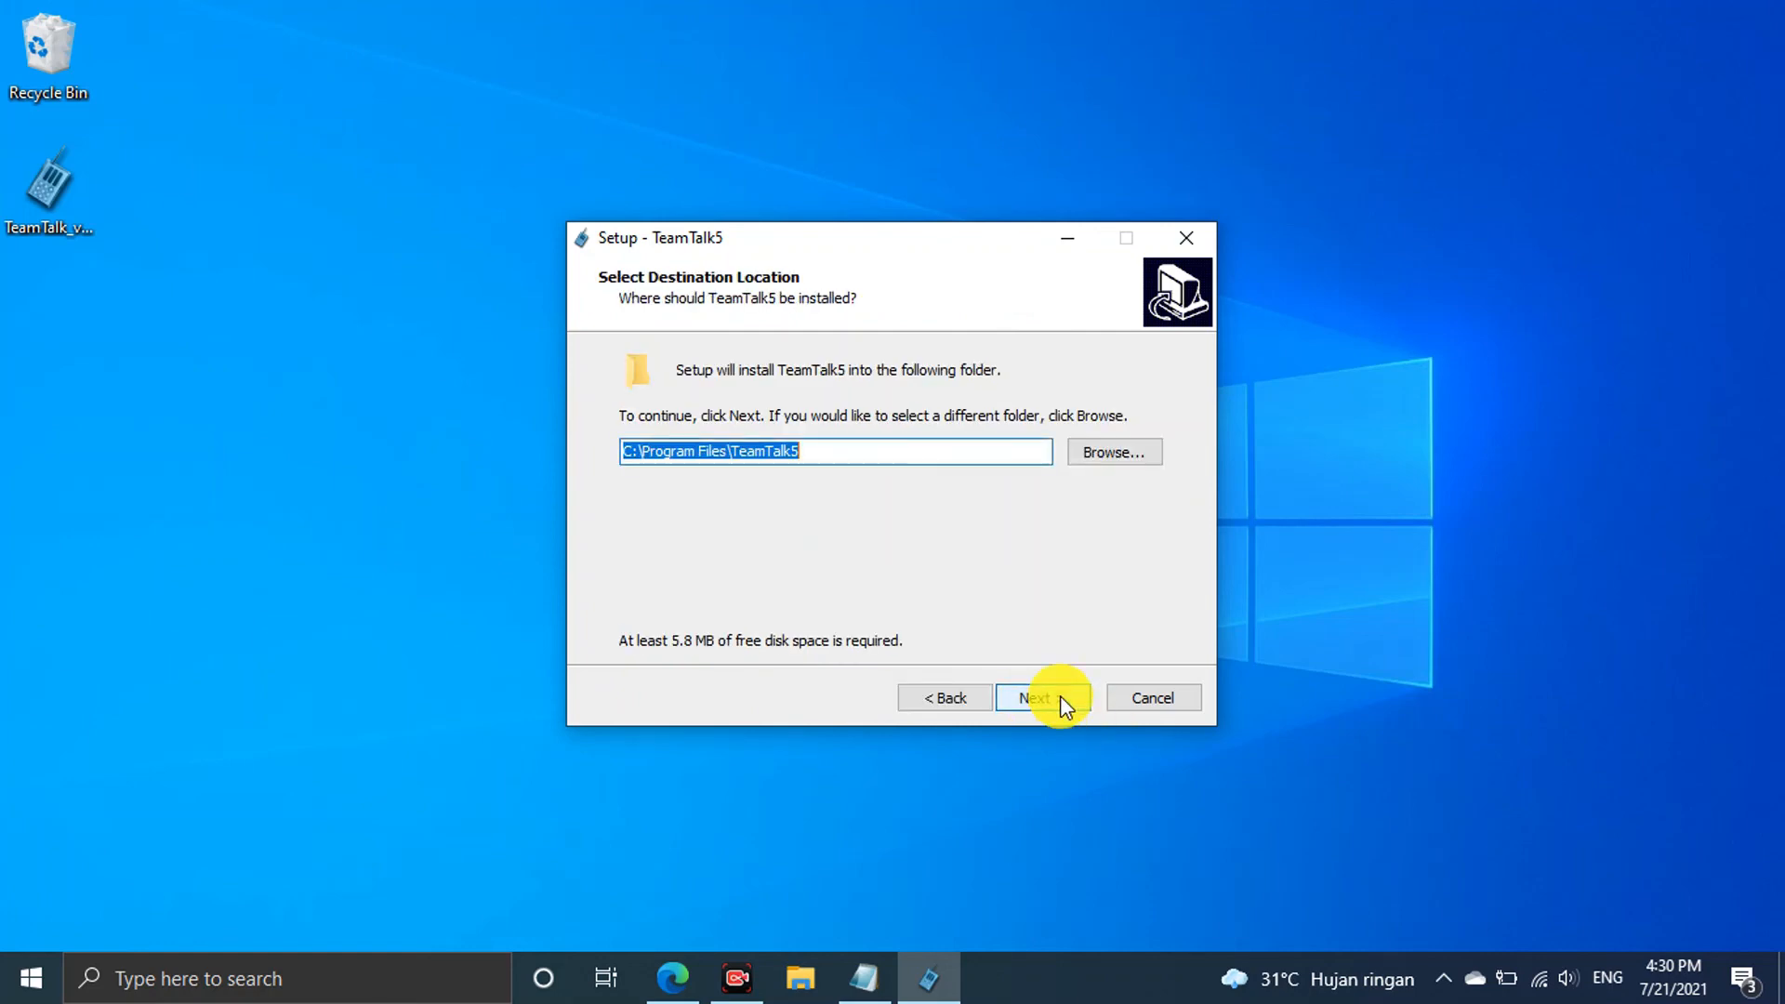
pyautogui.click(1060, 695)
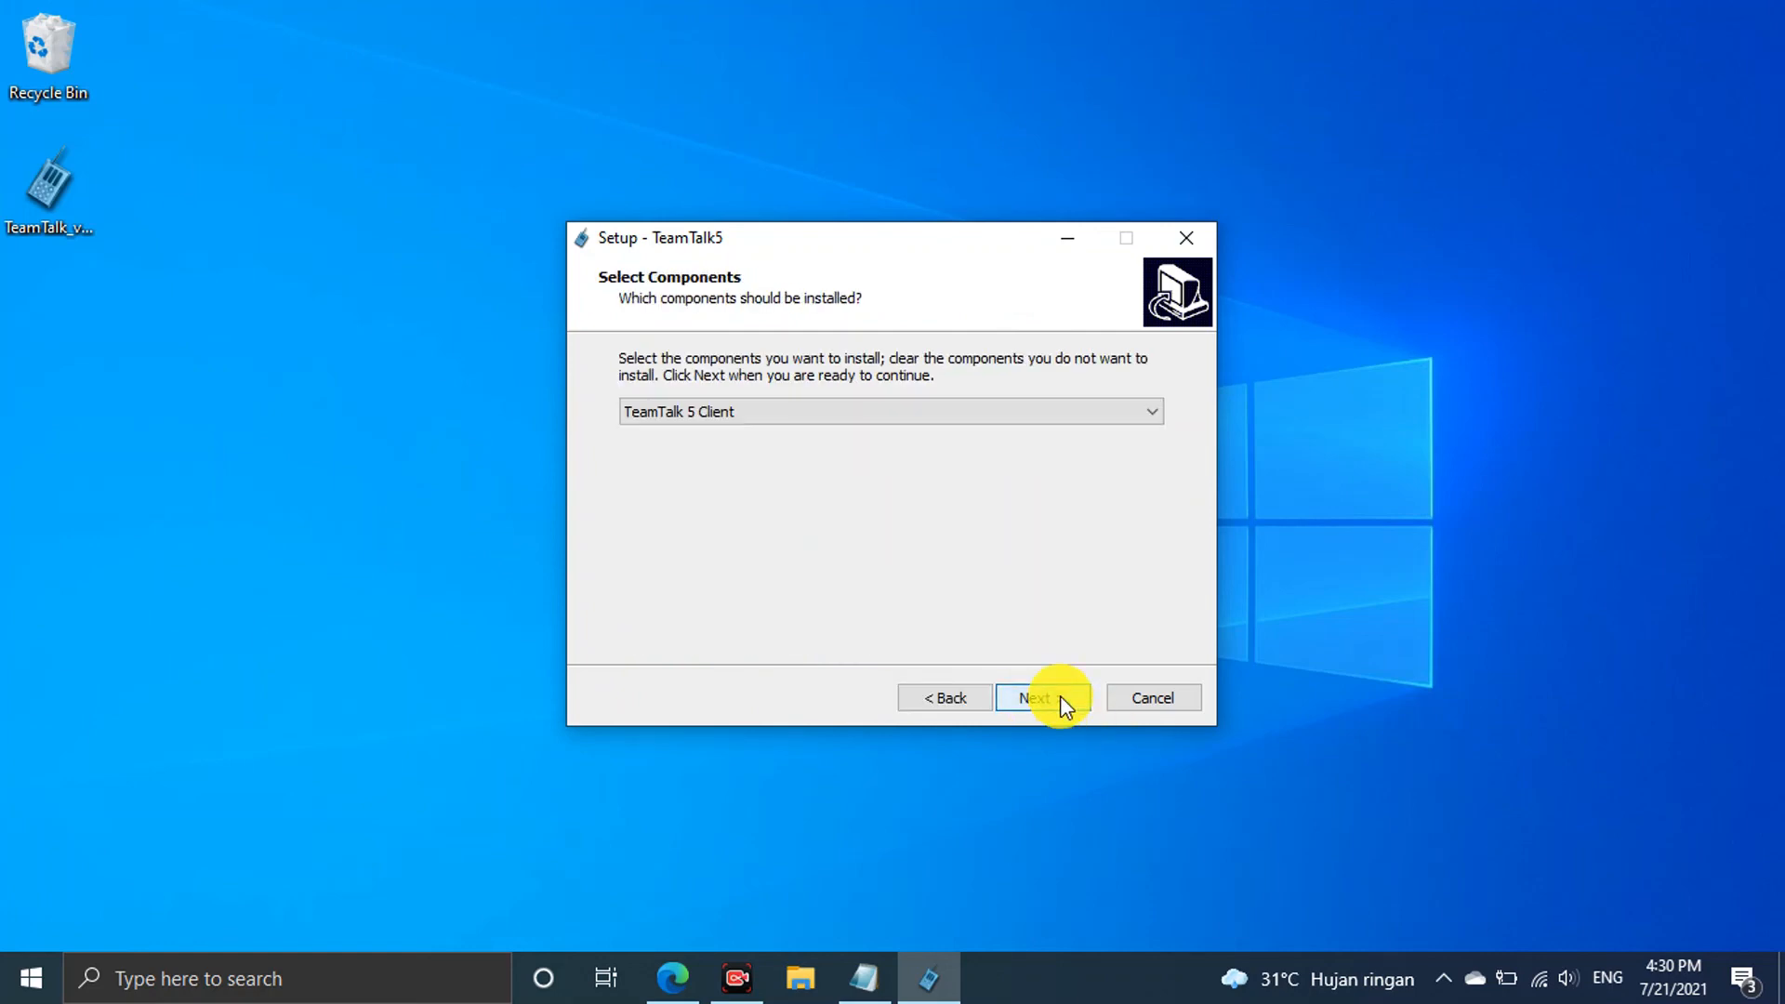
# Choose TeamTalk 5 Client & Server components with a desktop shortcut, and install
pyautogui.click(1013, 414)
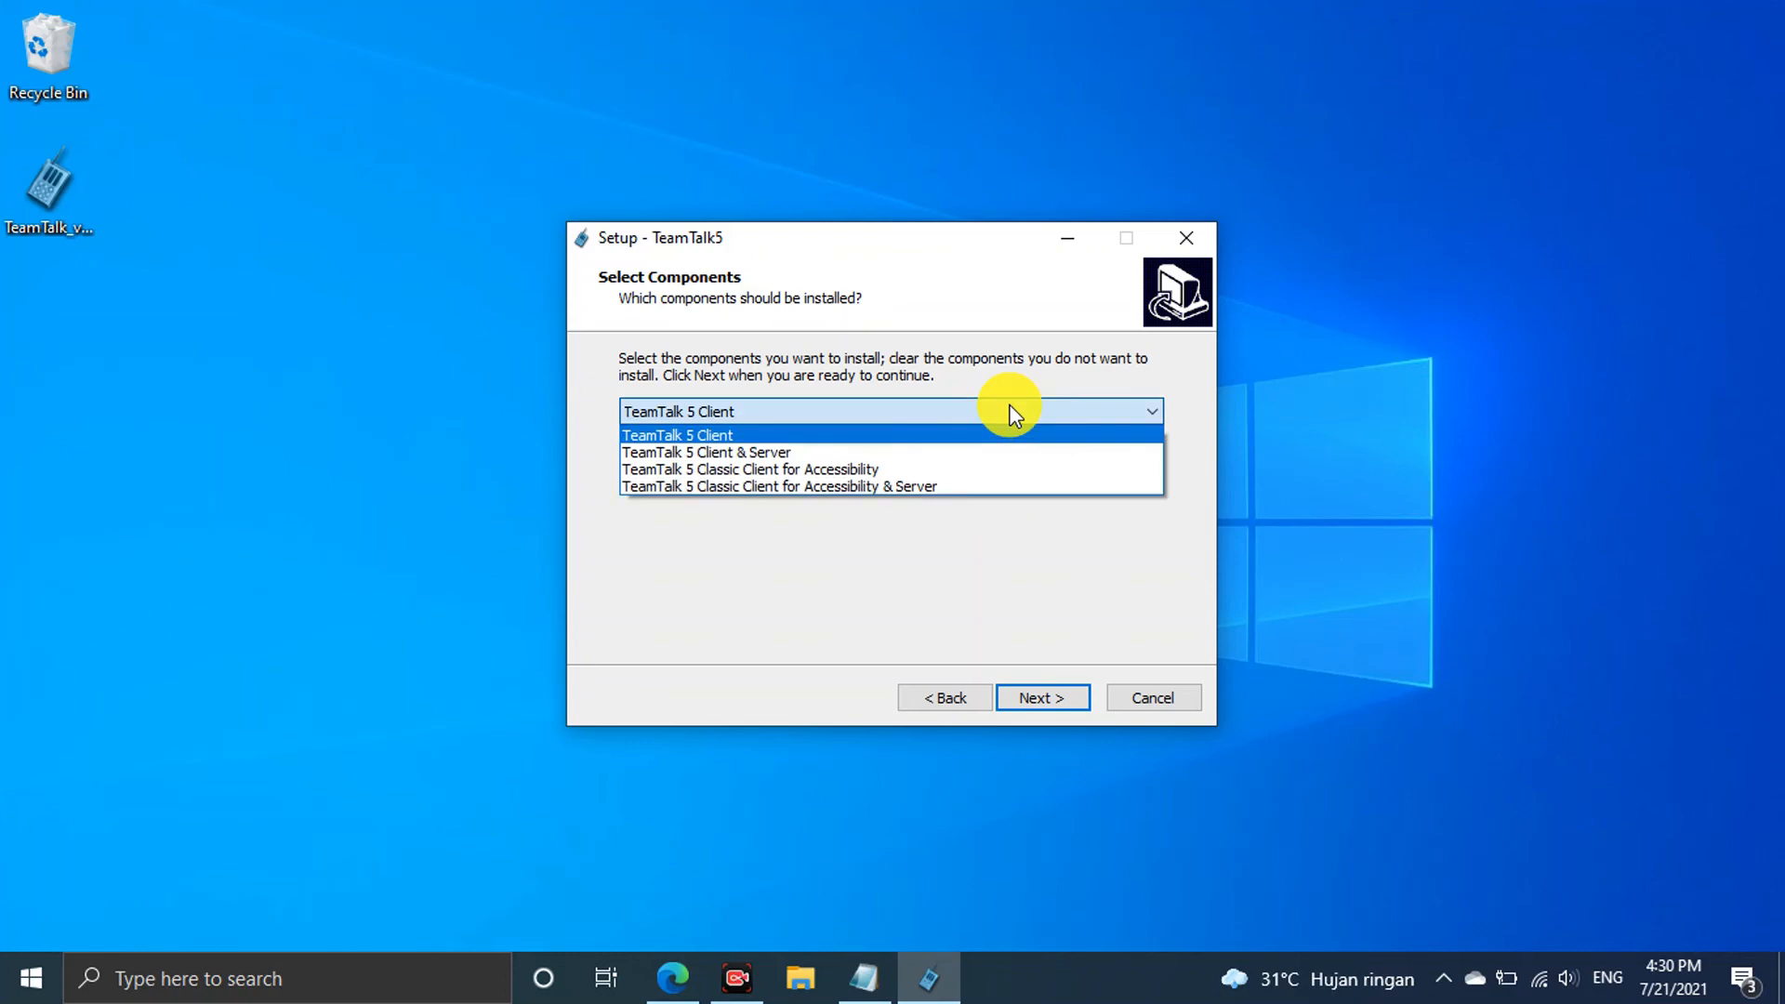
pyautogui.click(970, 454)
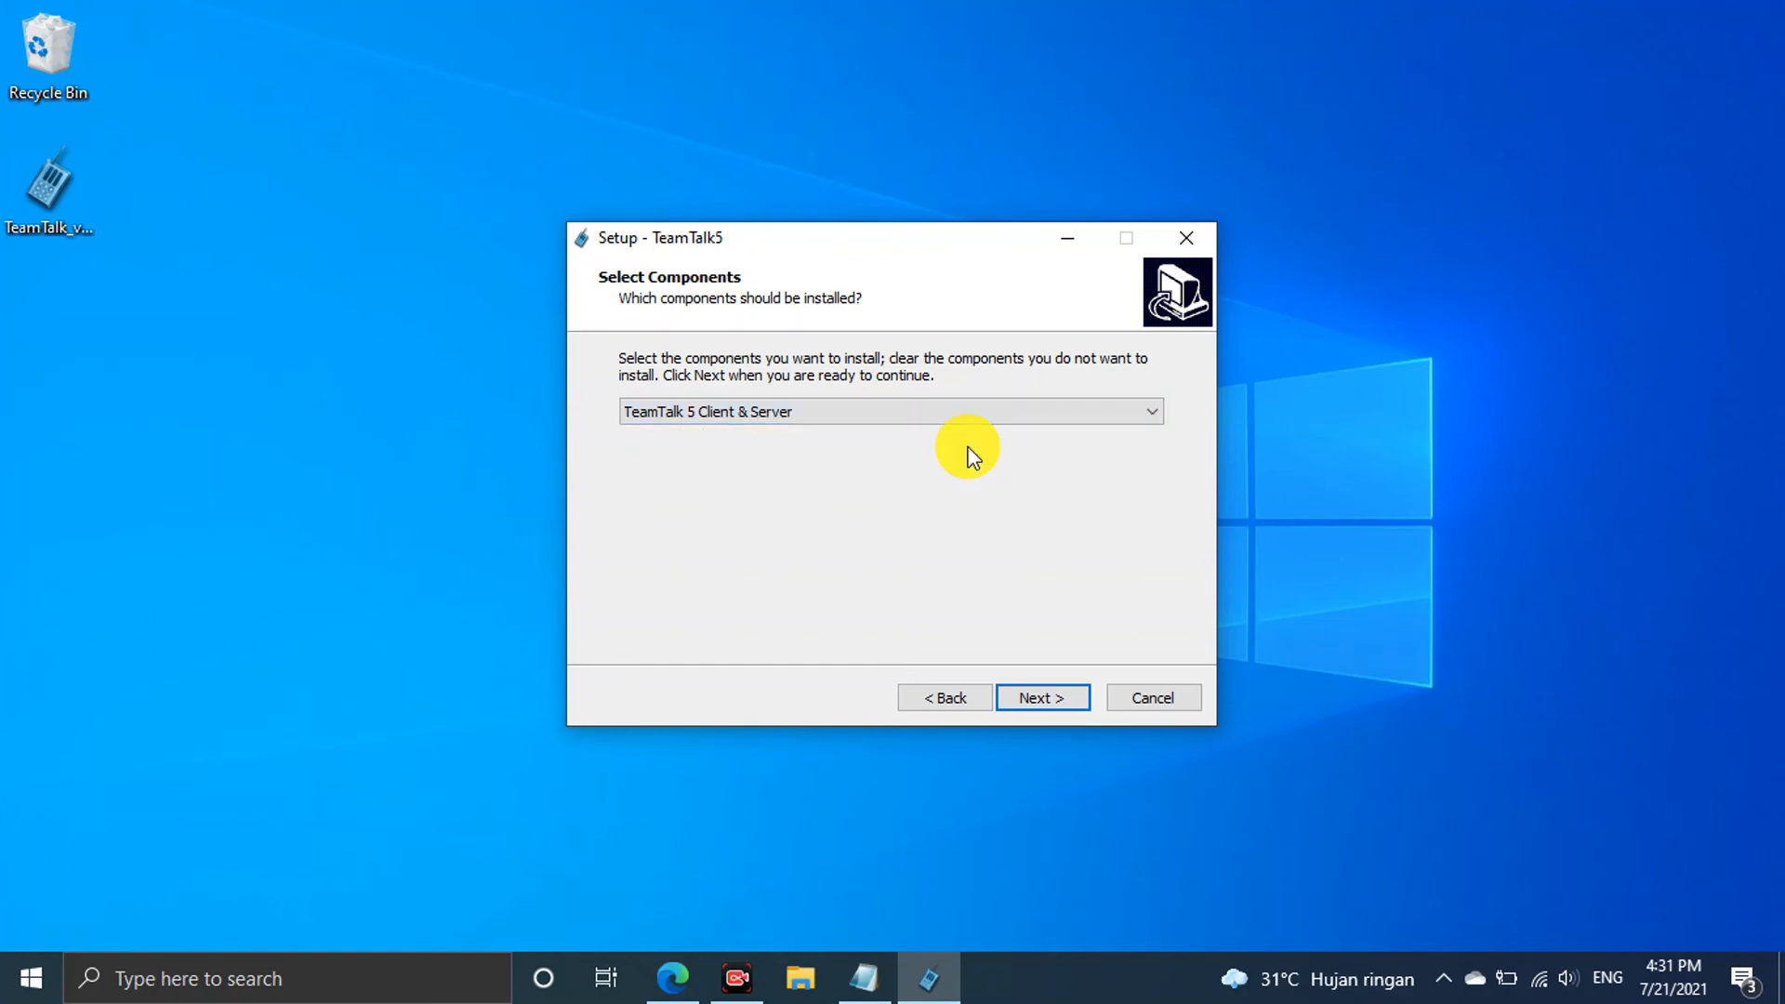
pyautogui.click(1041, 700)
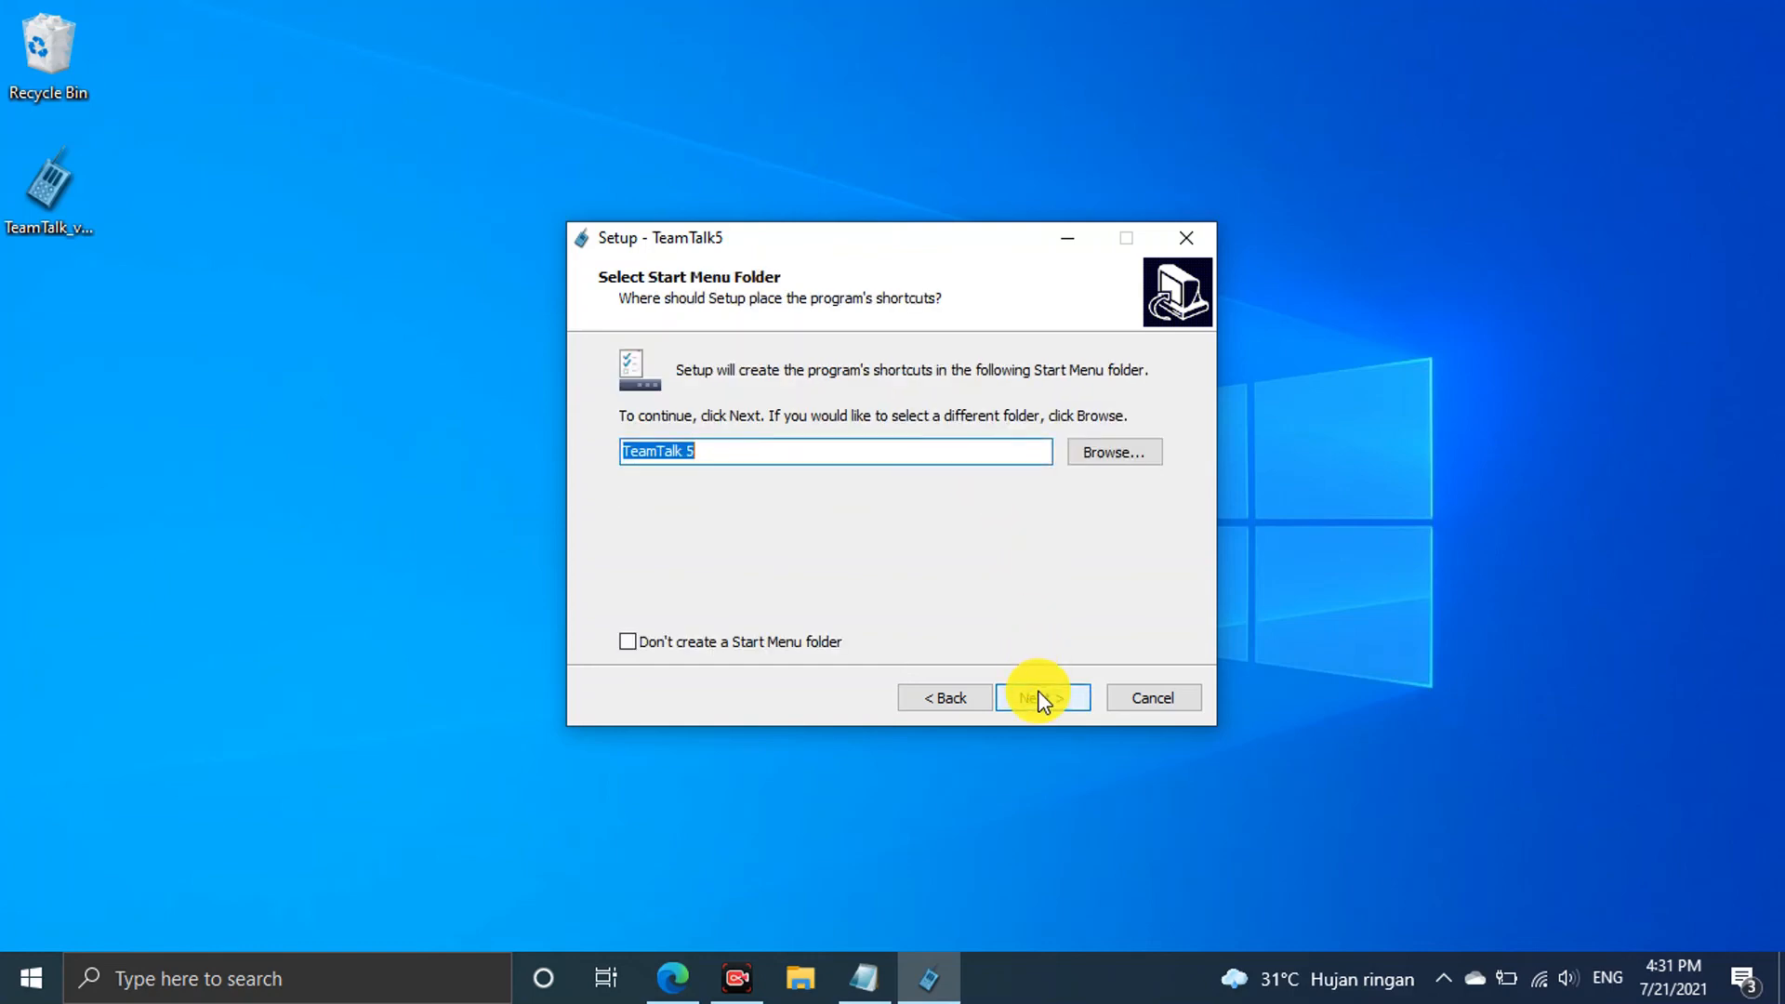
pyautogui.click(1041, 699)
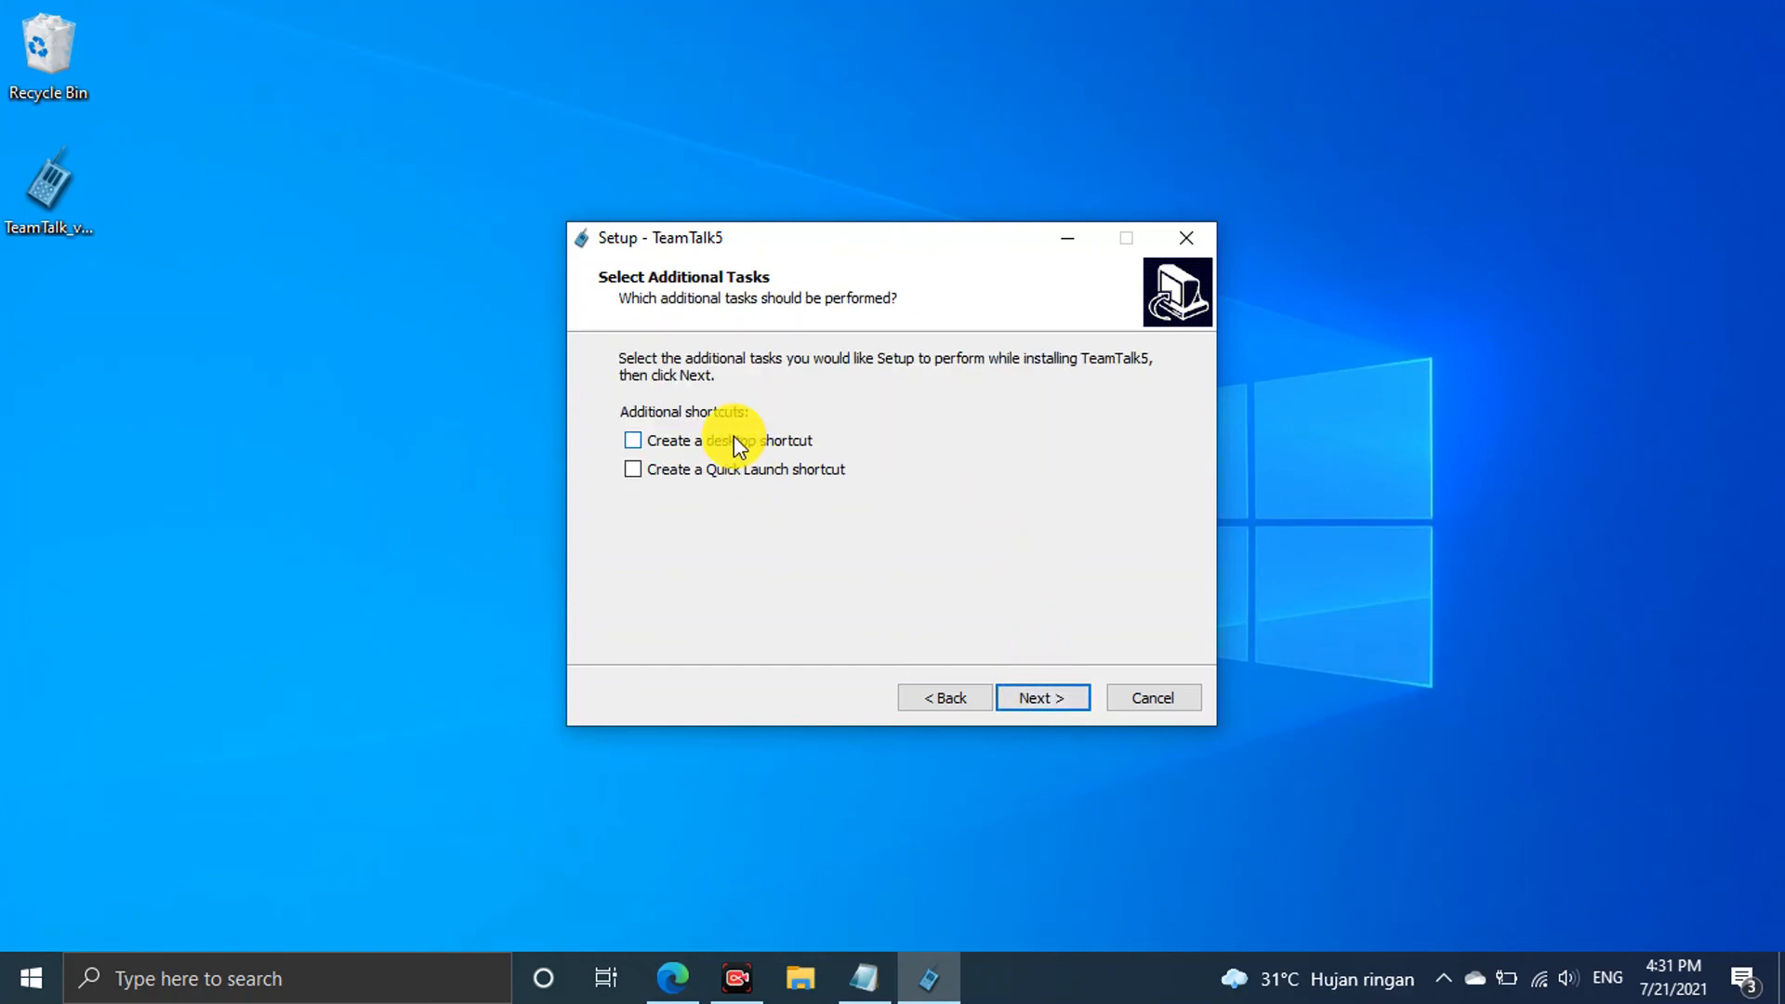
pyautogui.click(734, 439)
pyautogui.click(1068, 699)
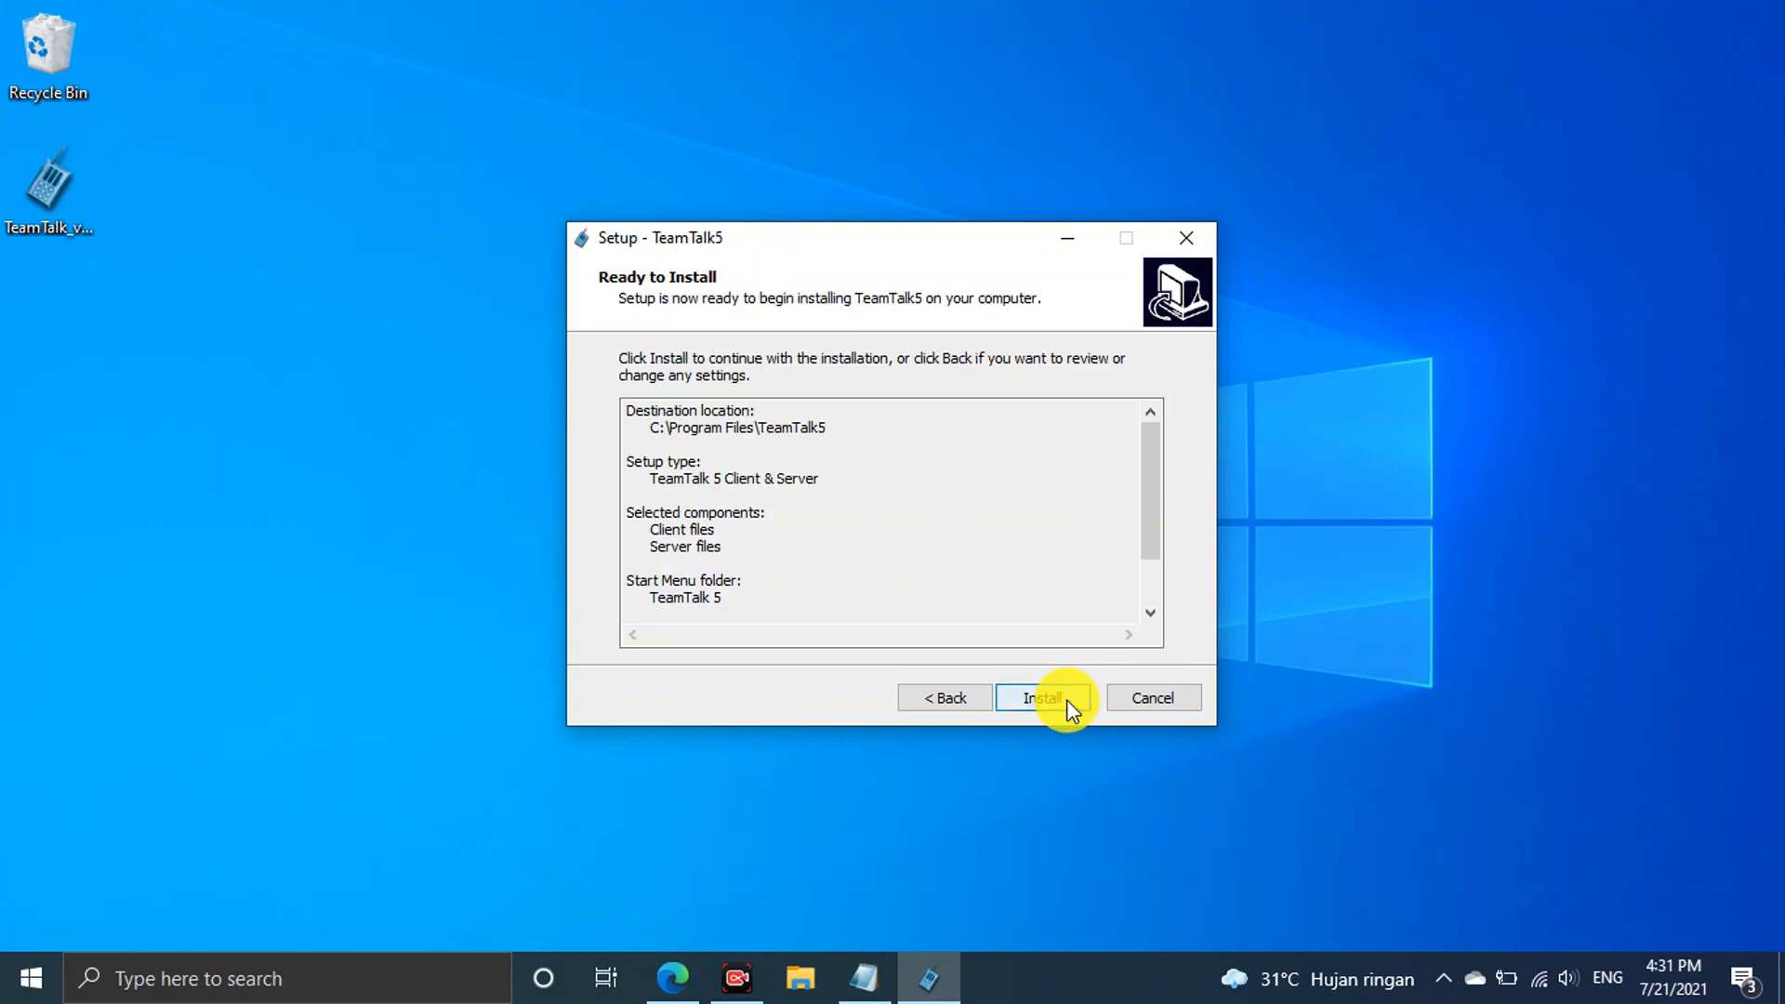
pyautogui.click(1067, 699)
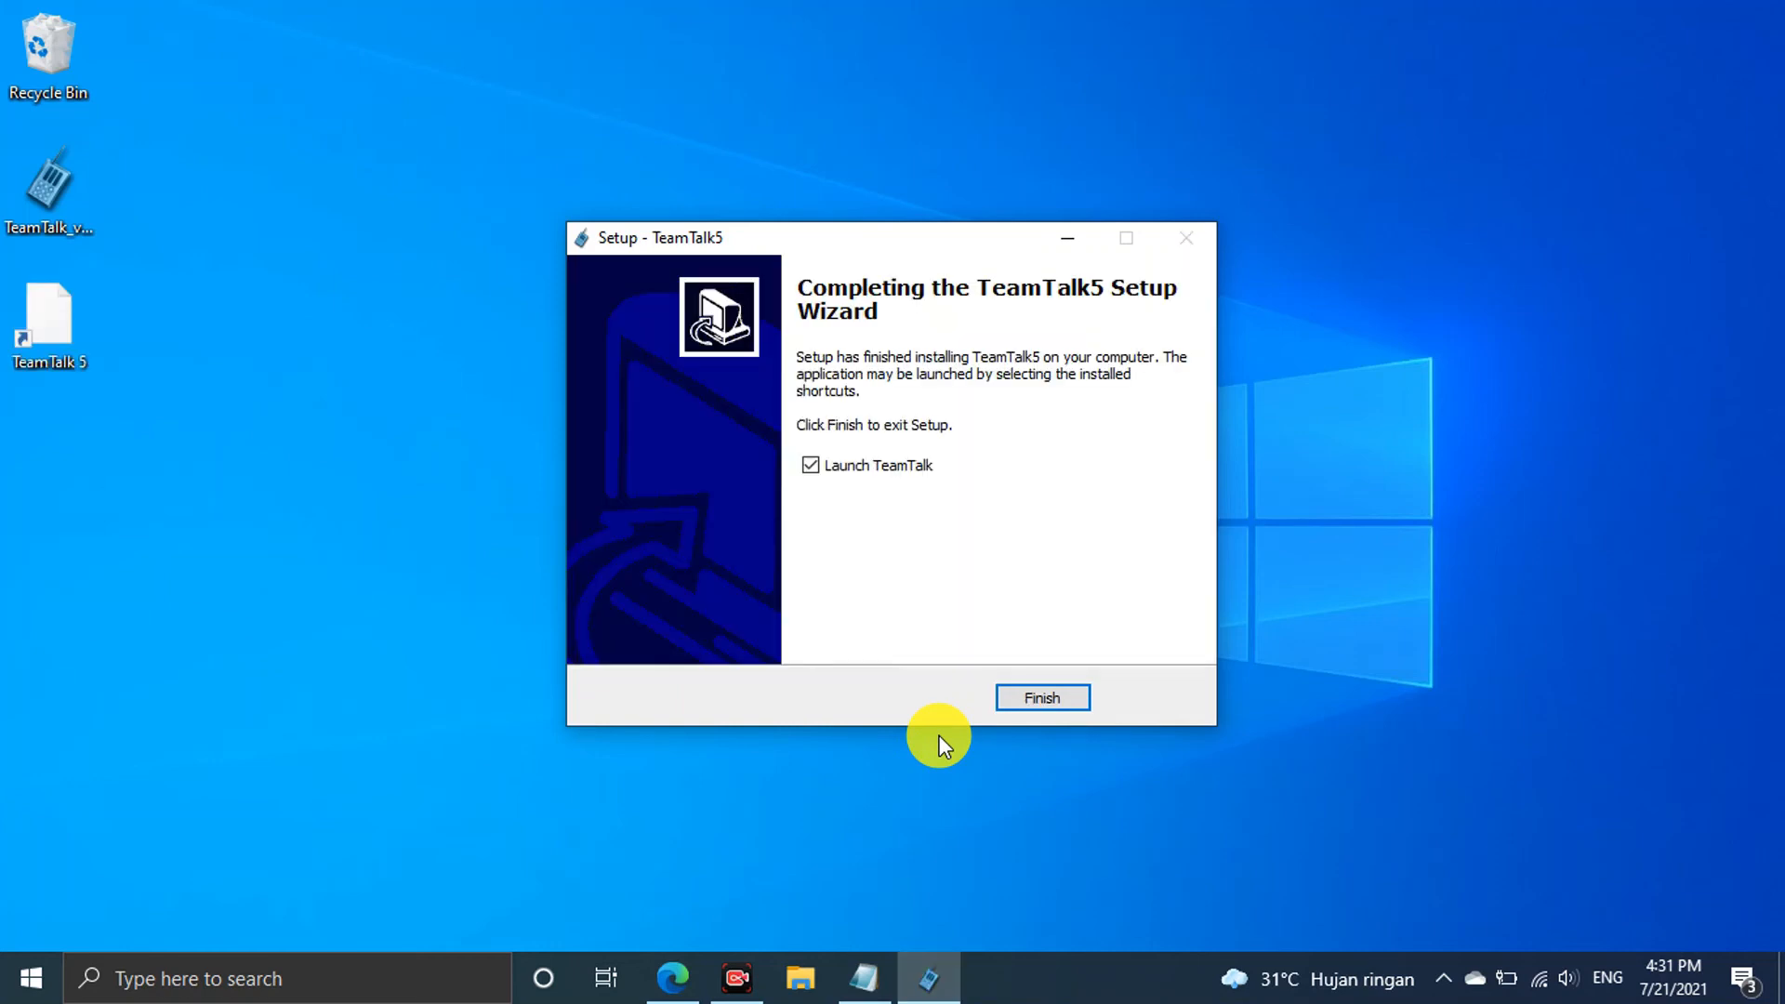
# Finish setup without launching TeamTalk and move the installer to the Recycle Bin
pyautogui.click(916, 472)
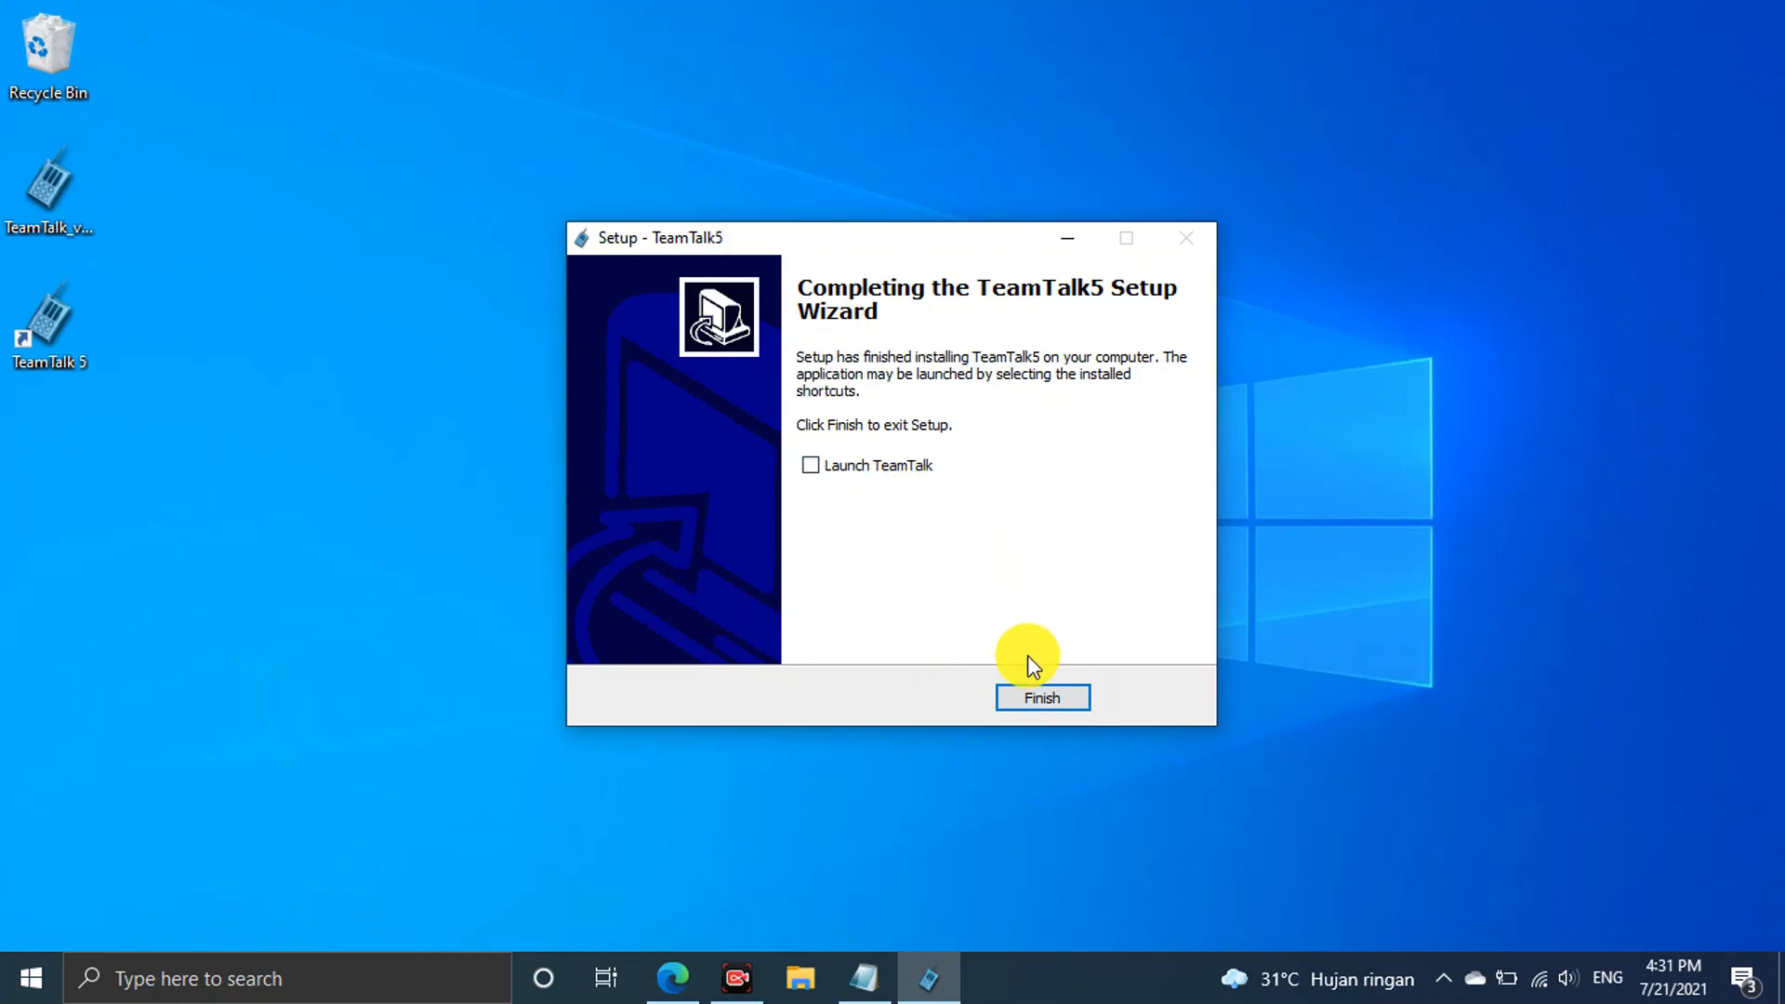
pyautogui.click(1032, 699)
pyautogui.moveTo(65, 197); pyautogui.dragTo(69, 56)
# Start TeamTalk 5 from the desktop shortcut, allow it through the firewall, and reposition it
pyautogui.doubleClick(47, 326)
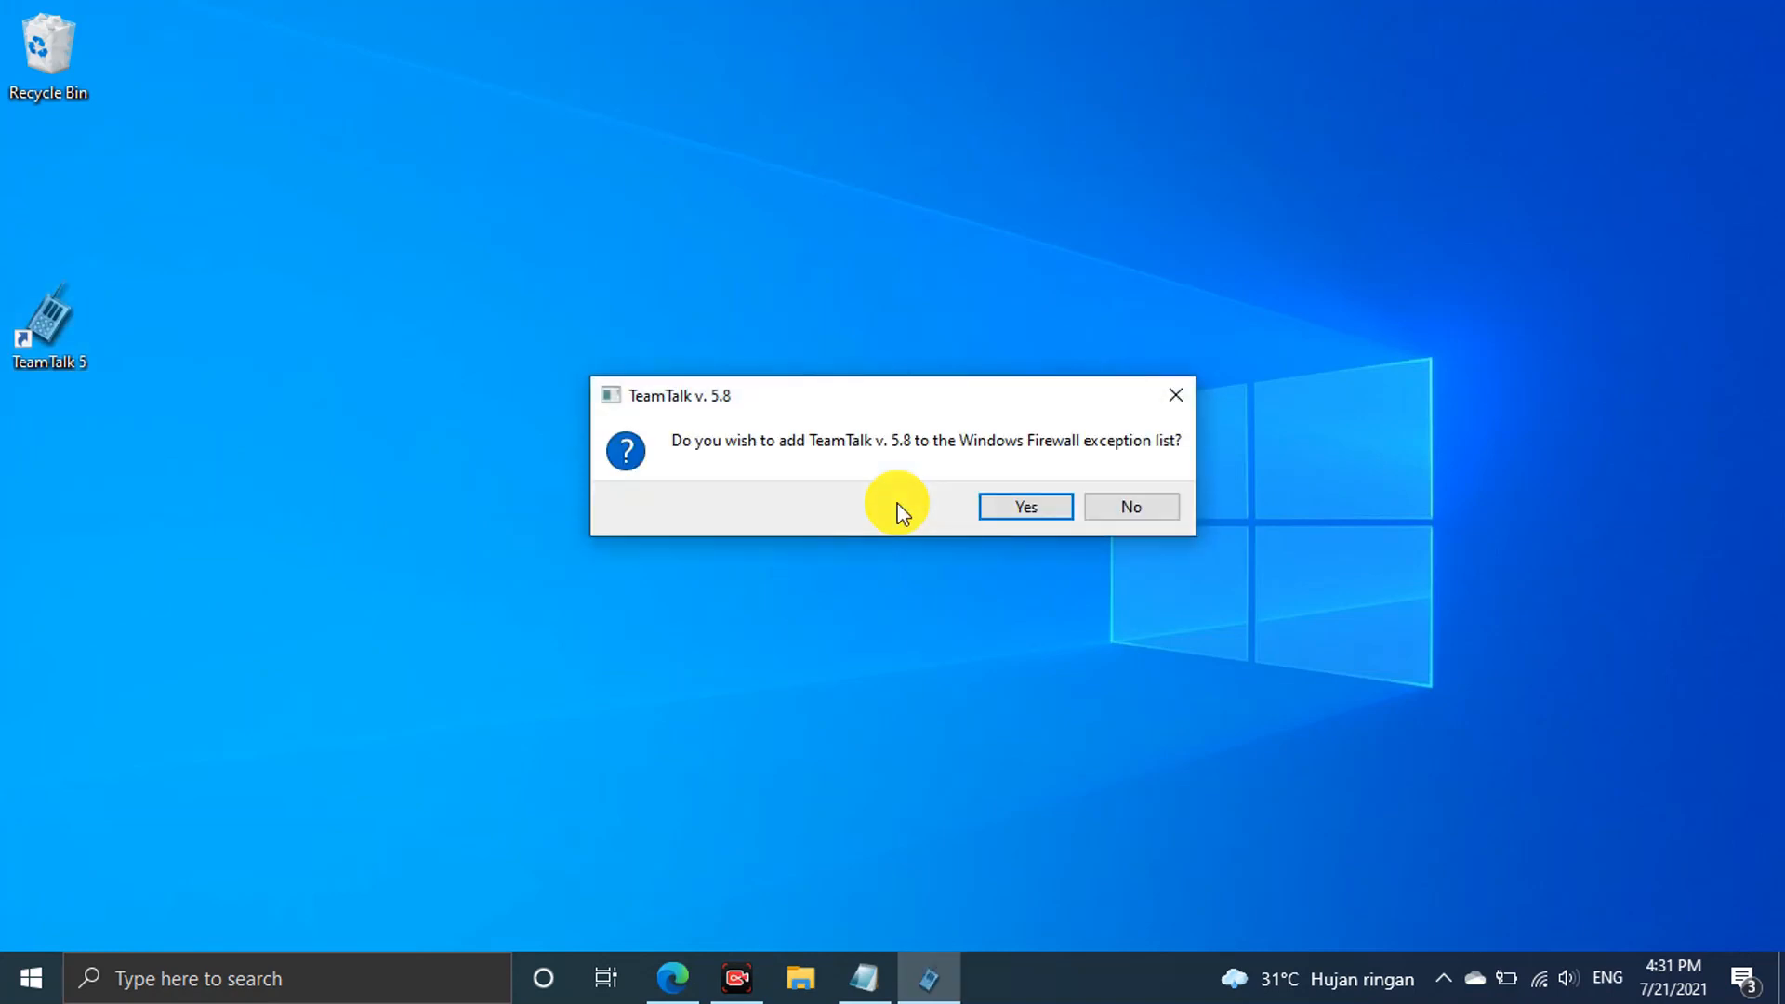
pyautogui.click(1020, 507)
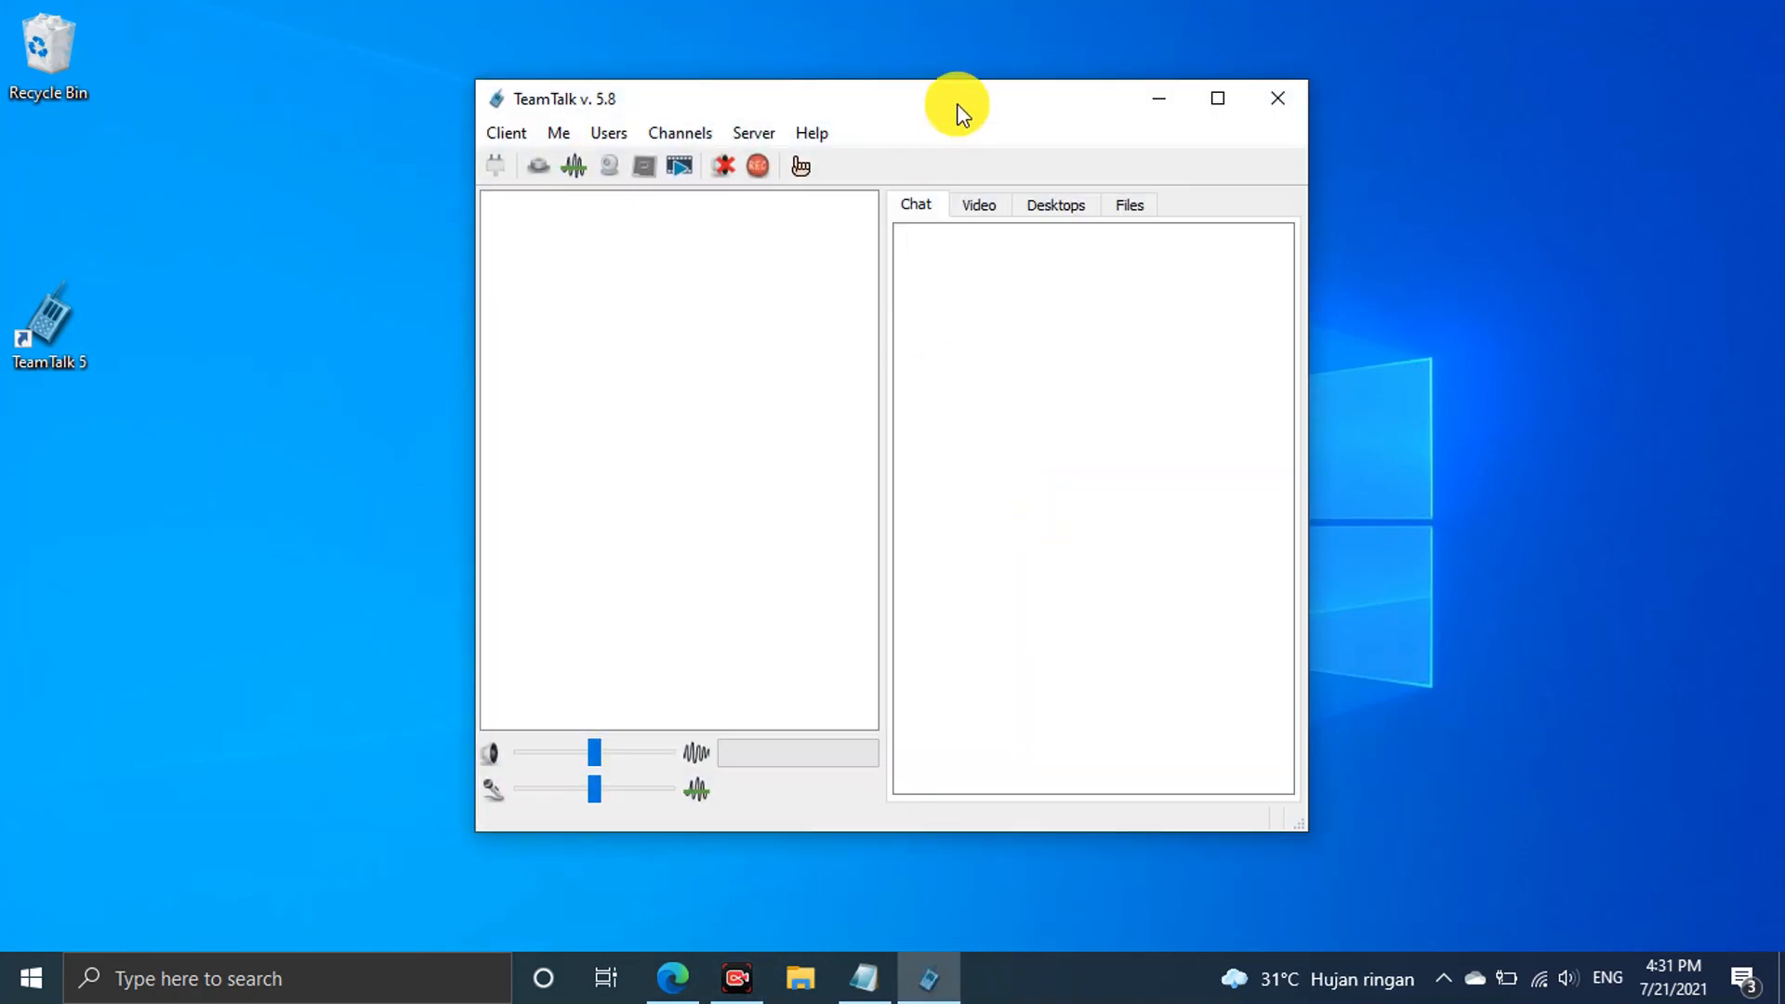
pyautogui.moveTo(957, 108); pyautogui.dragTo(901, 70)
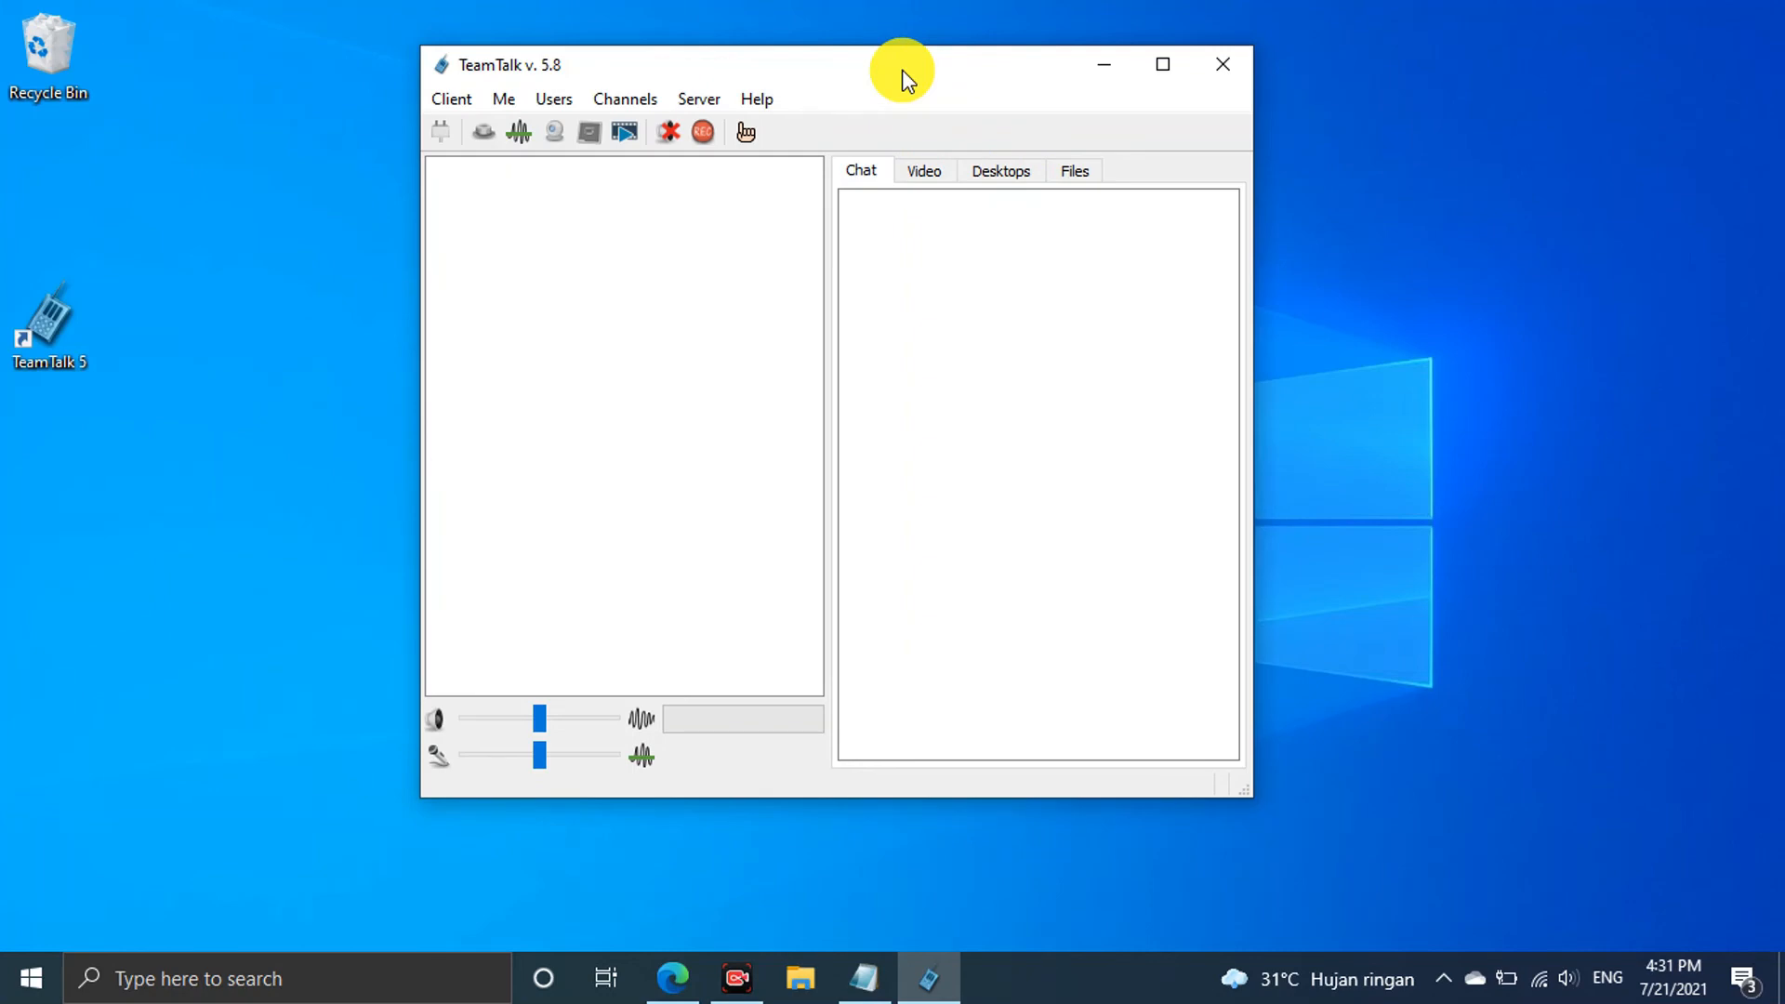
# Open the TeamTalk 5 Overview page on bearware.dk and begin reading it
pyautogui.click(679, 978)
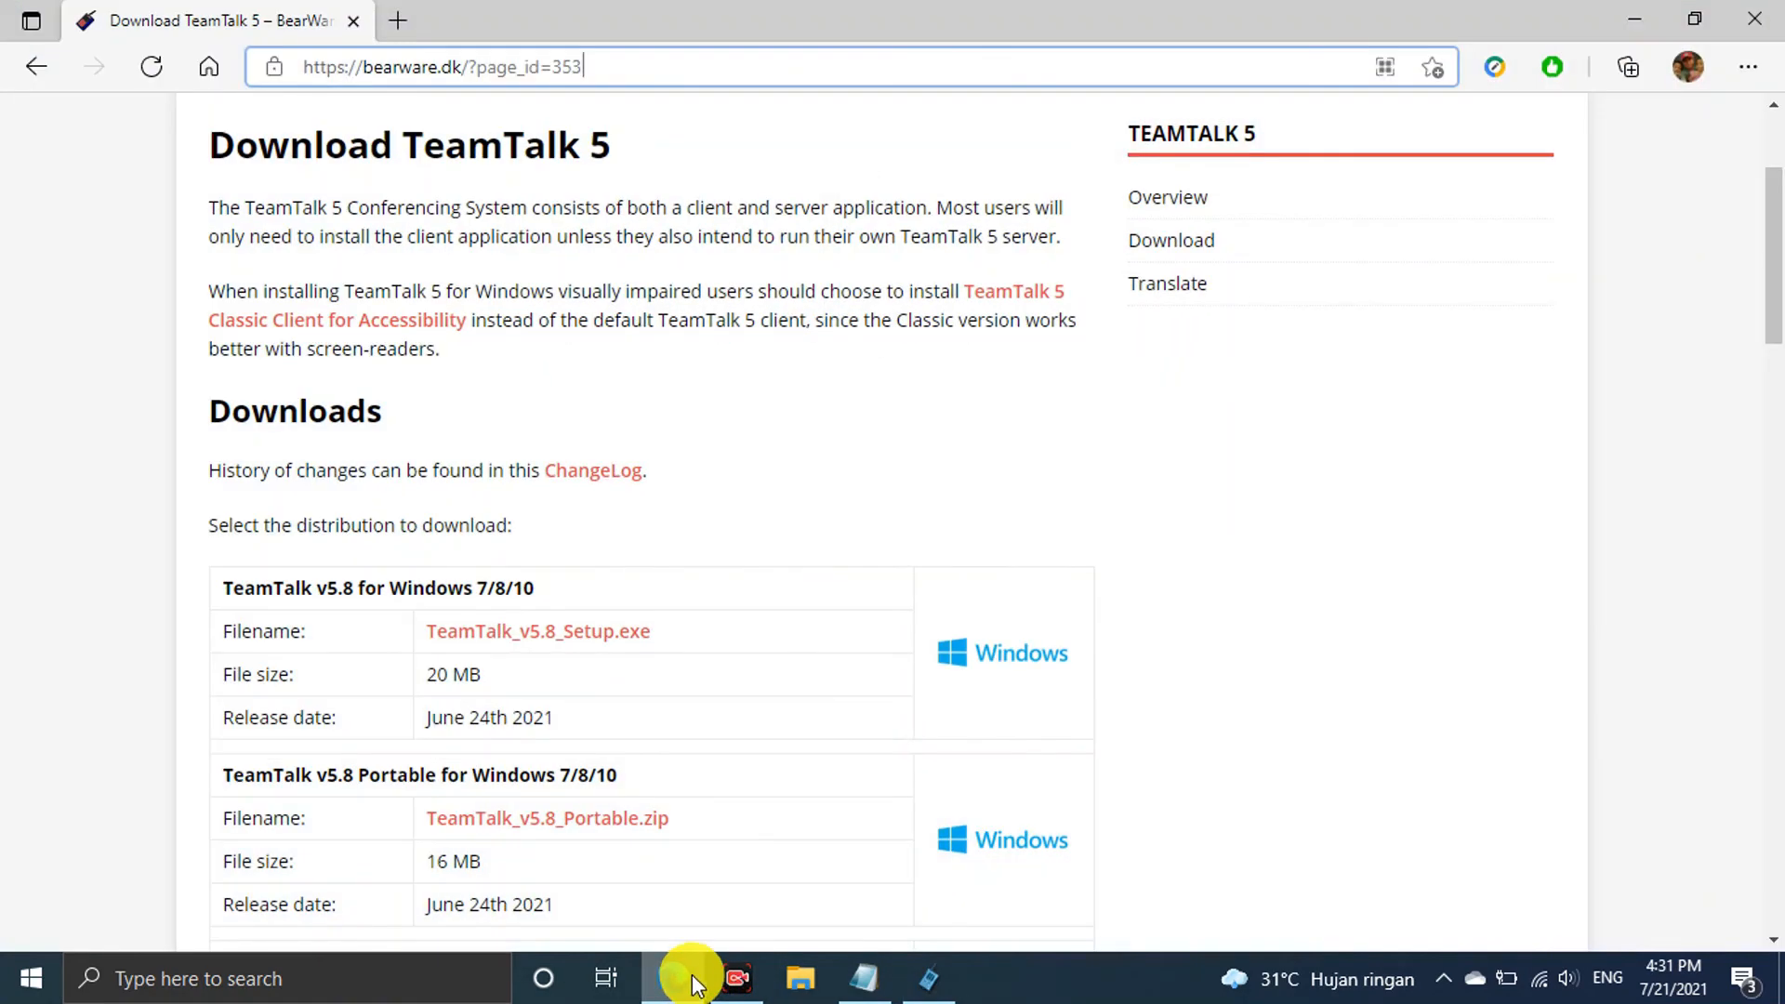
pyautogui.click(1181, 203)
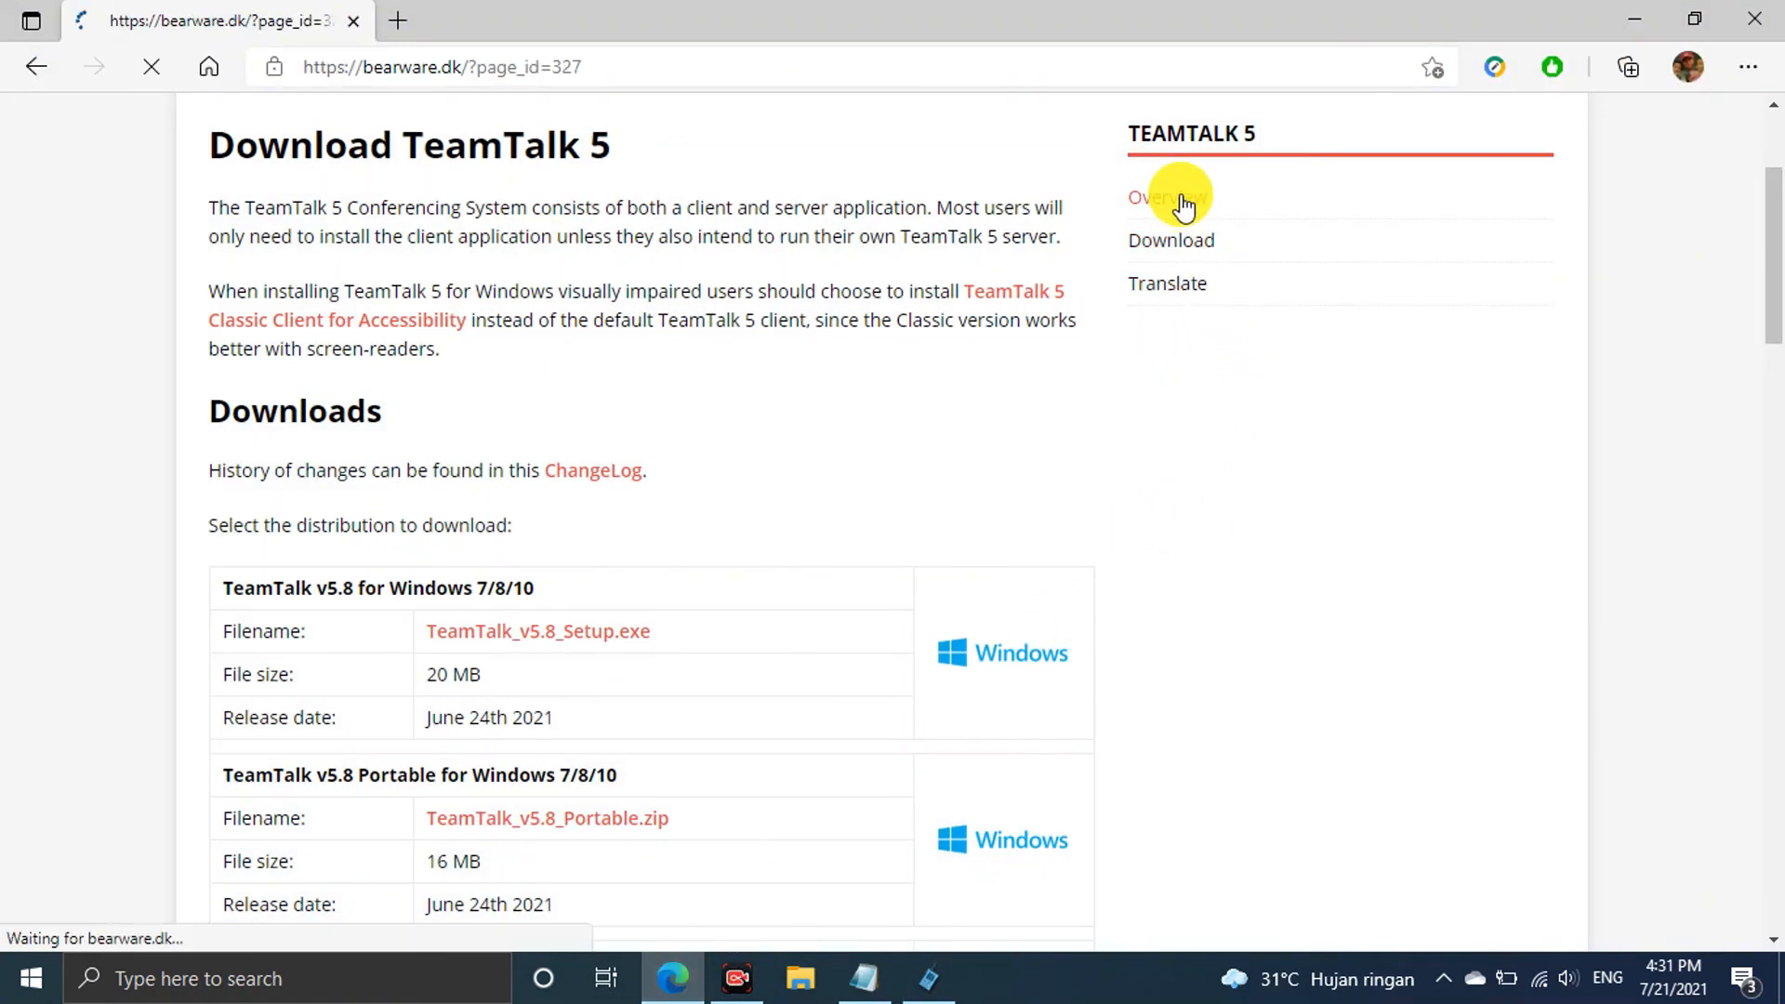
pyautogui.scroll(-4, 985, 477)
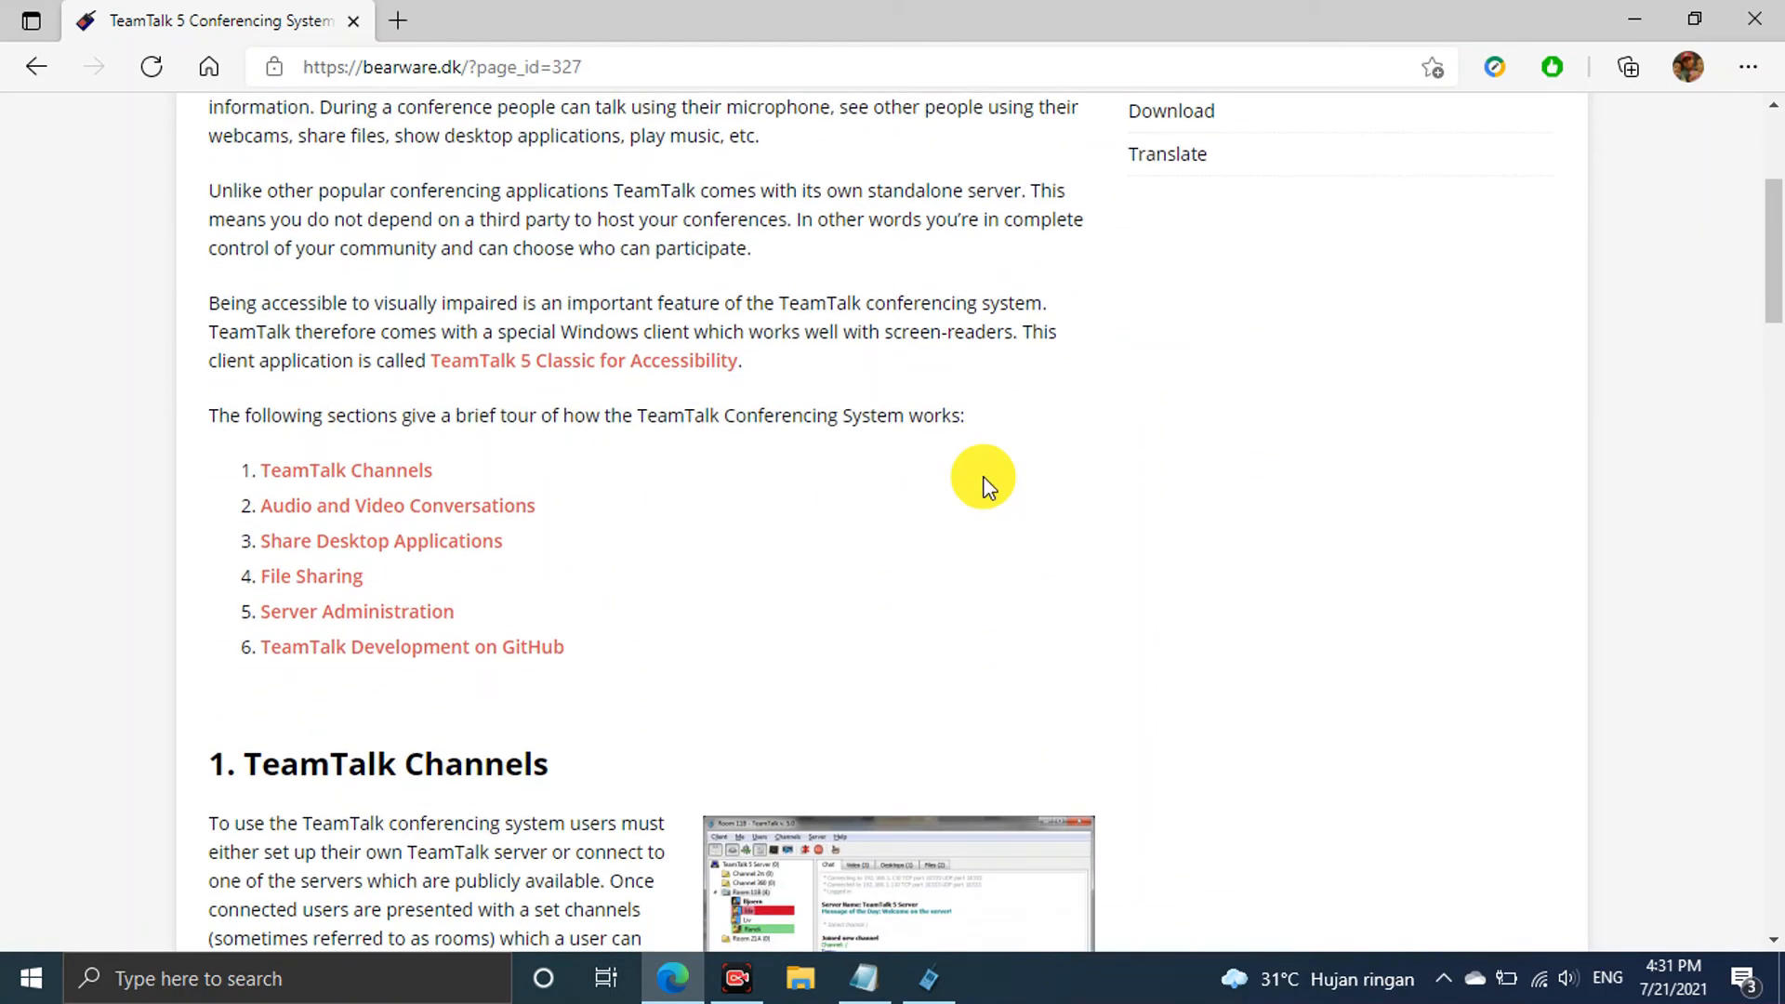
pyautogui.scroll(-2, 986, 478)
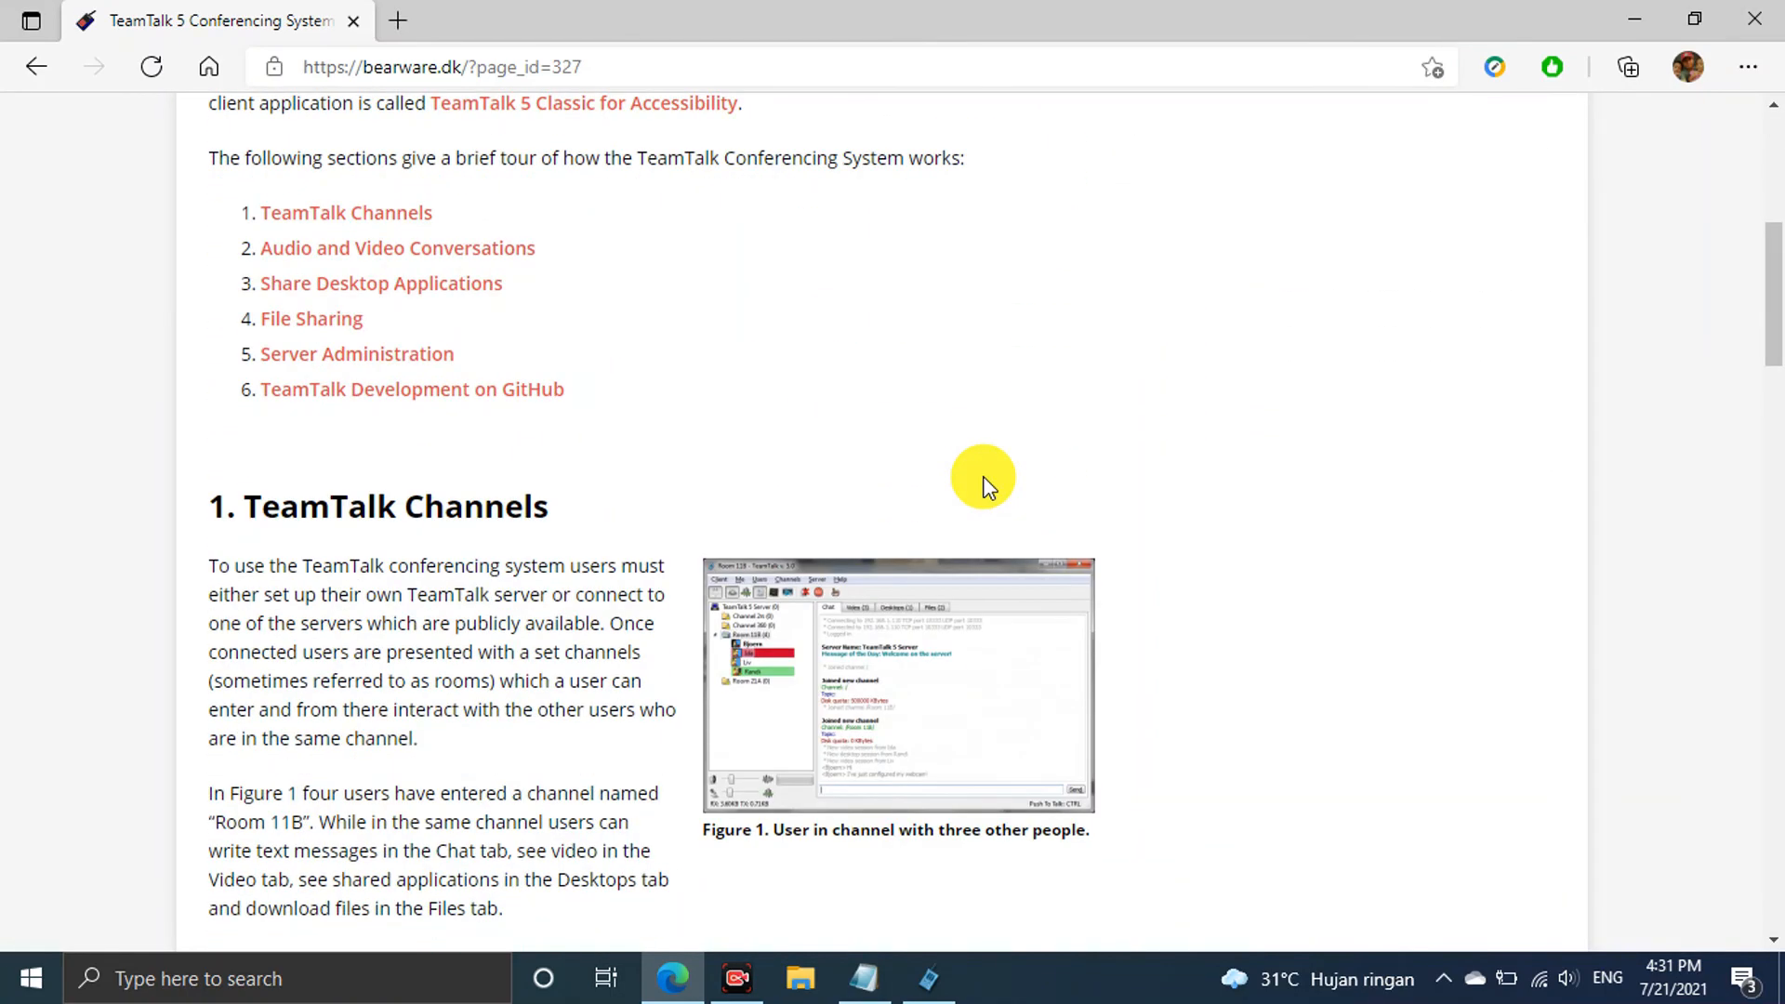
pyautogui.scroll(-1, 955, 361)
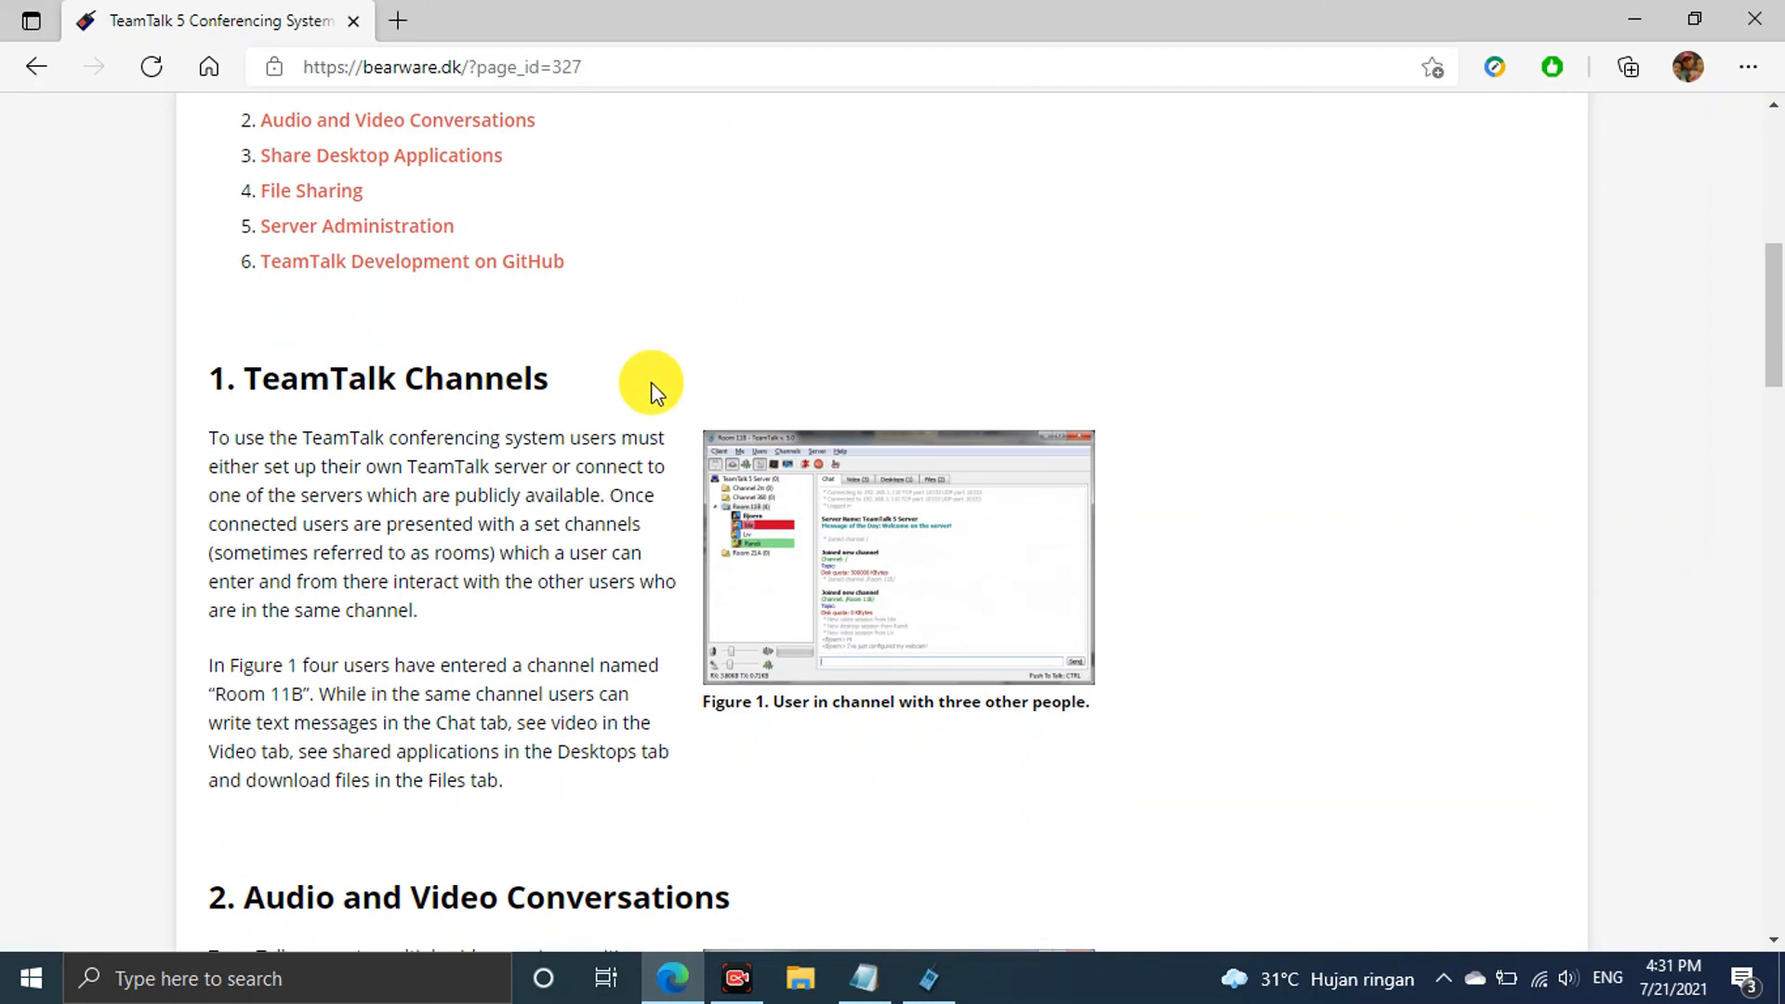
pyautogui.scroll(-1, 651, 382)
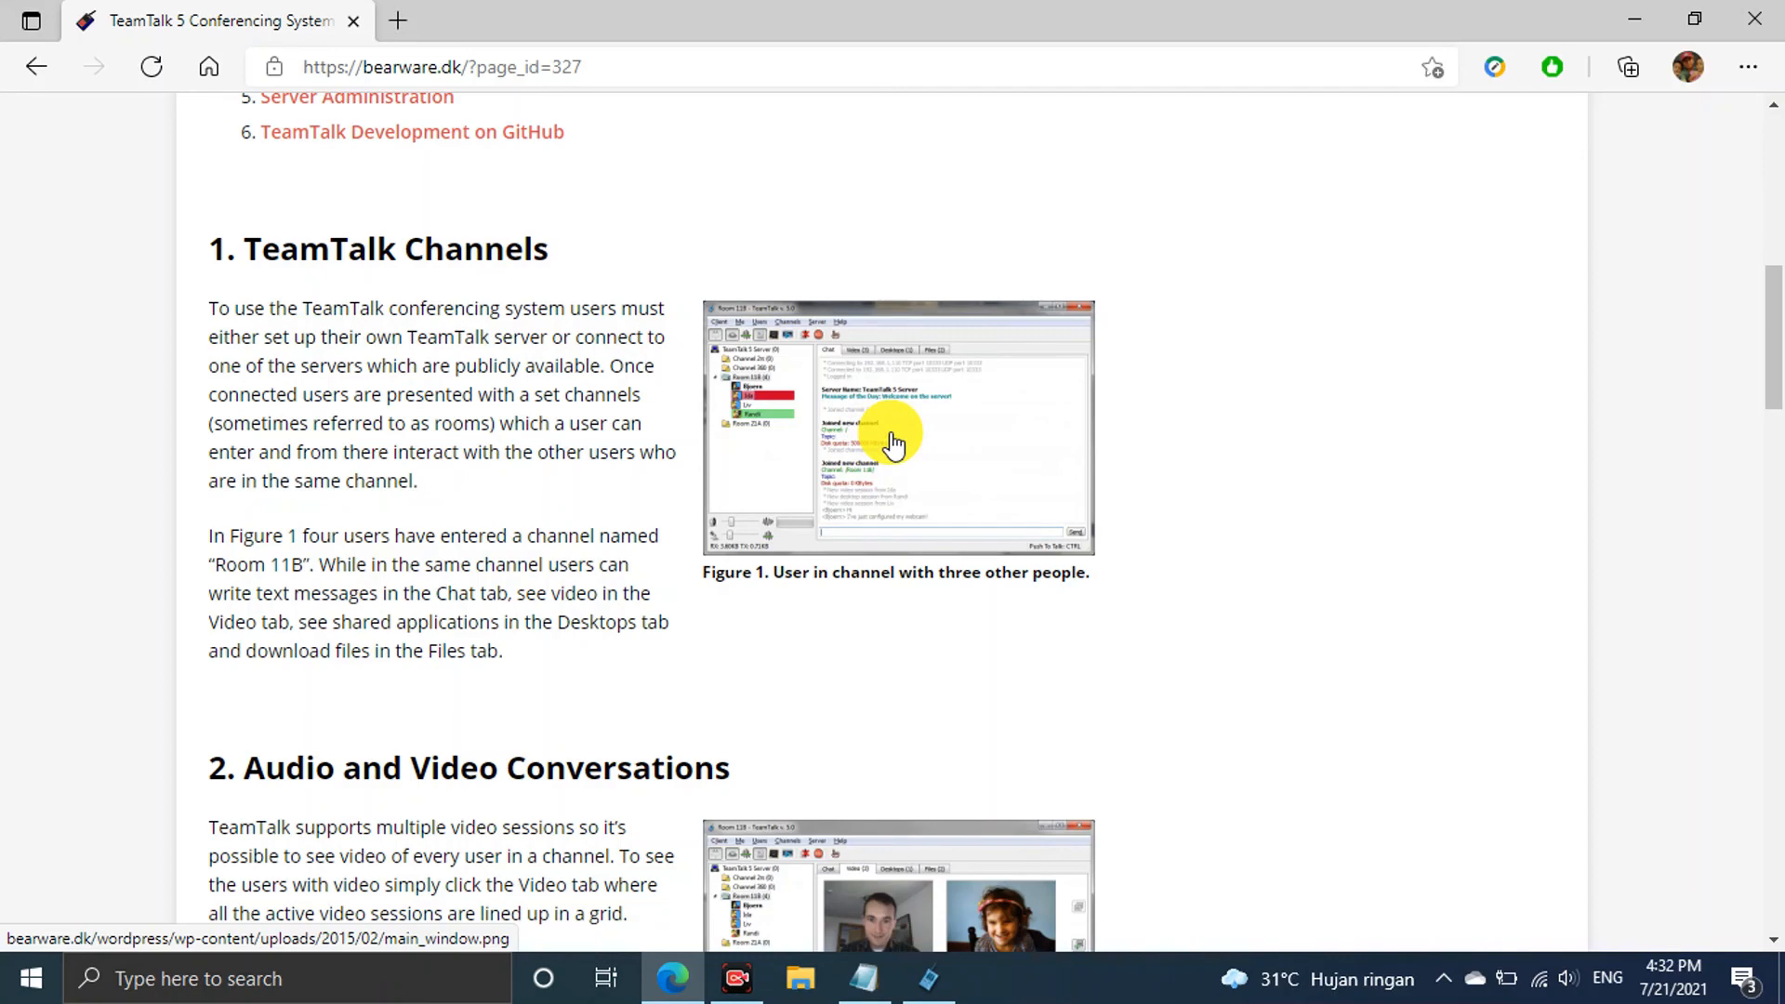
# Read through the channels, file sharing and server administration sections of the overview
pyautogui.scroll(-4, 893, 445)
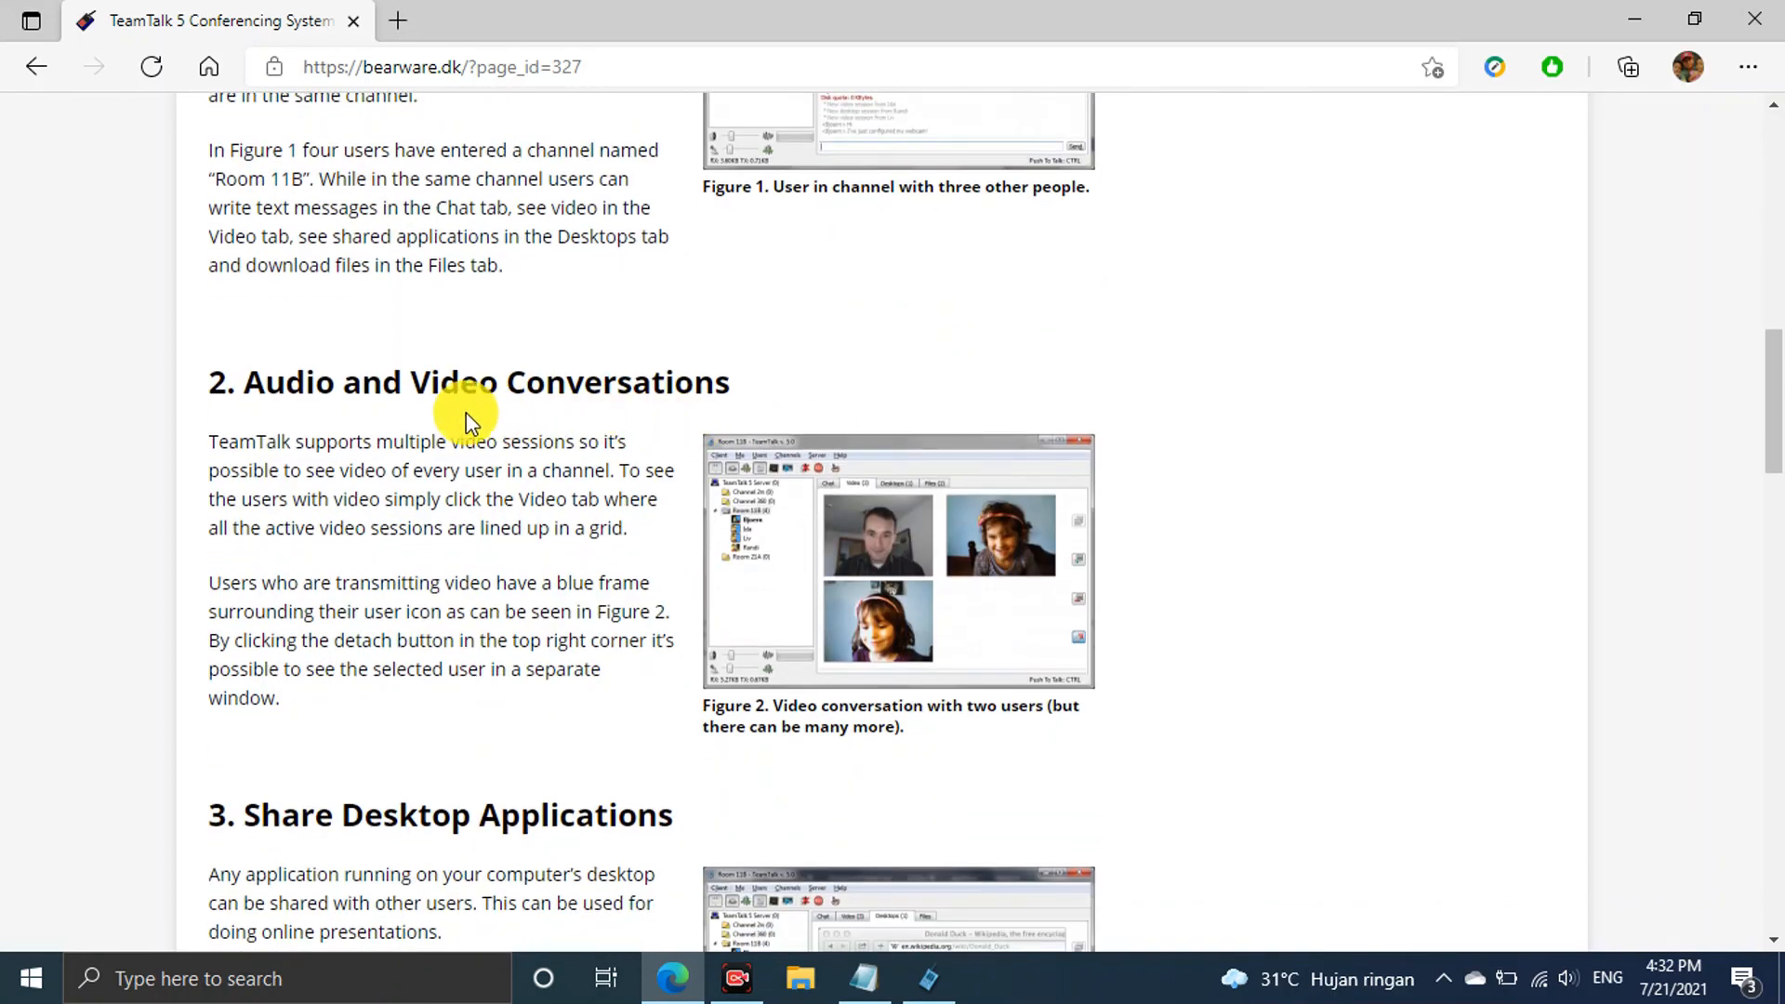
pyautogui.scroll(-1, 958, 537)
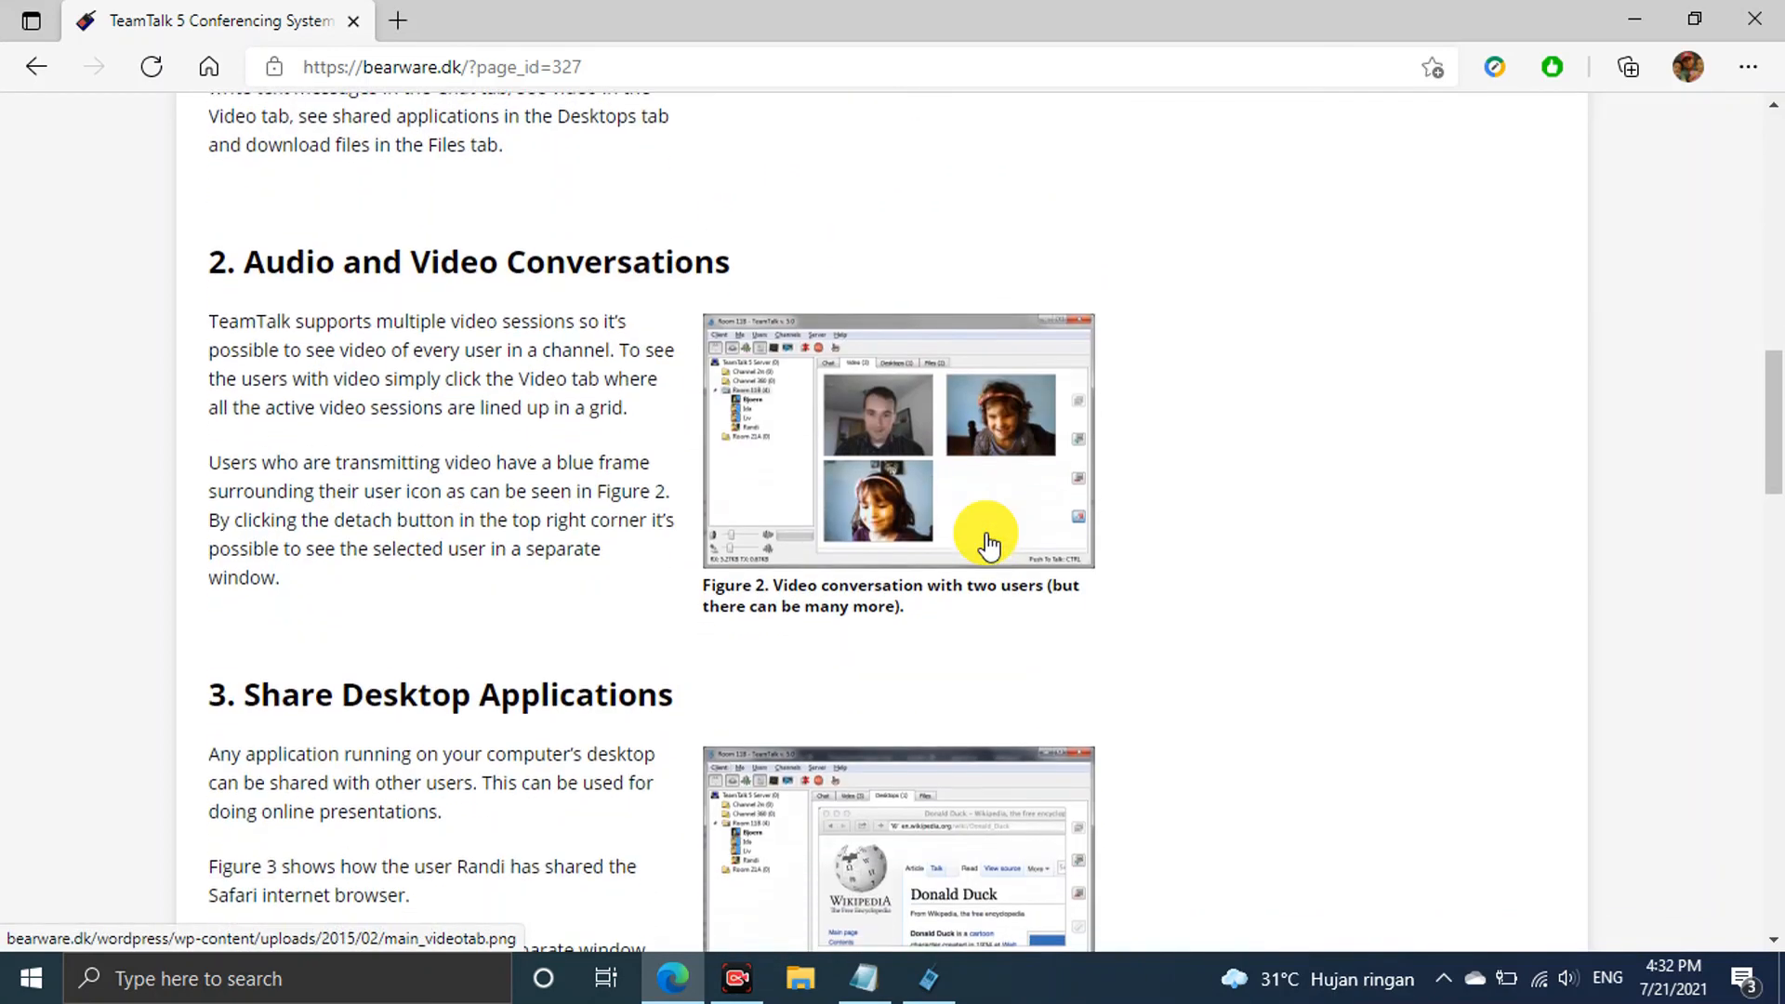
pyautogui.scroll(-3, 989, 543)
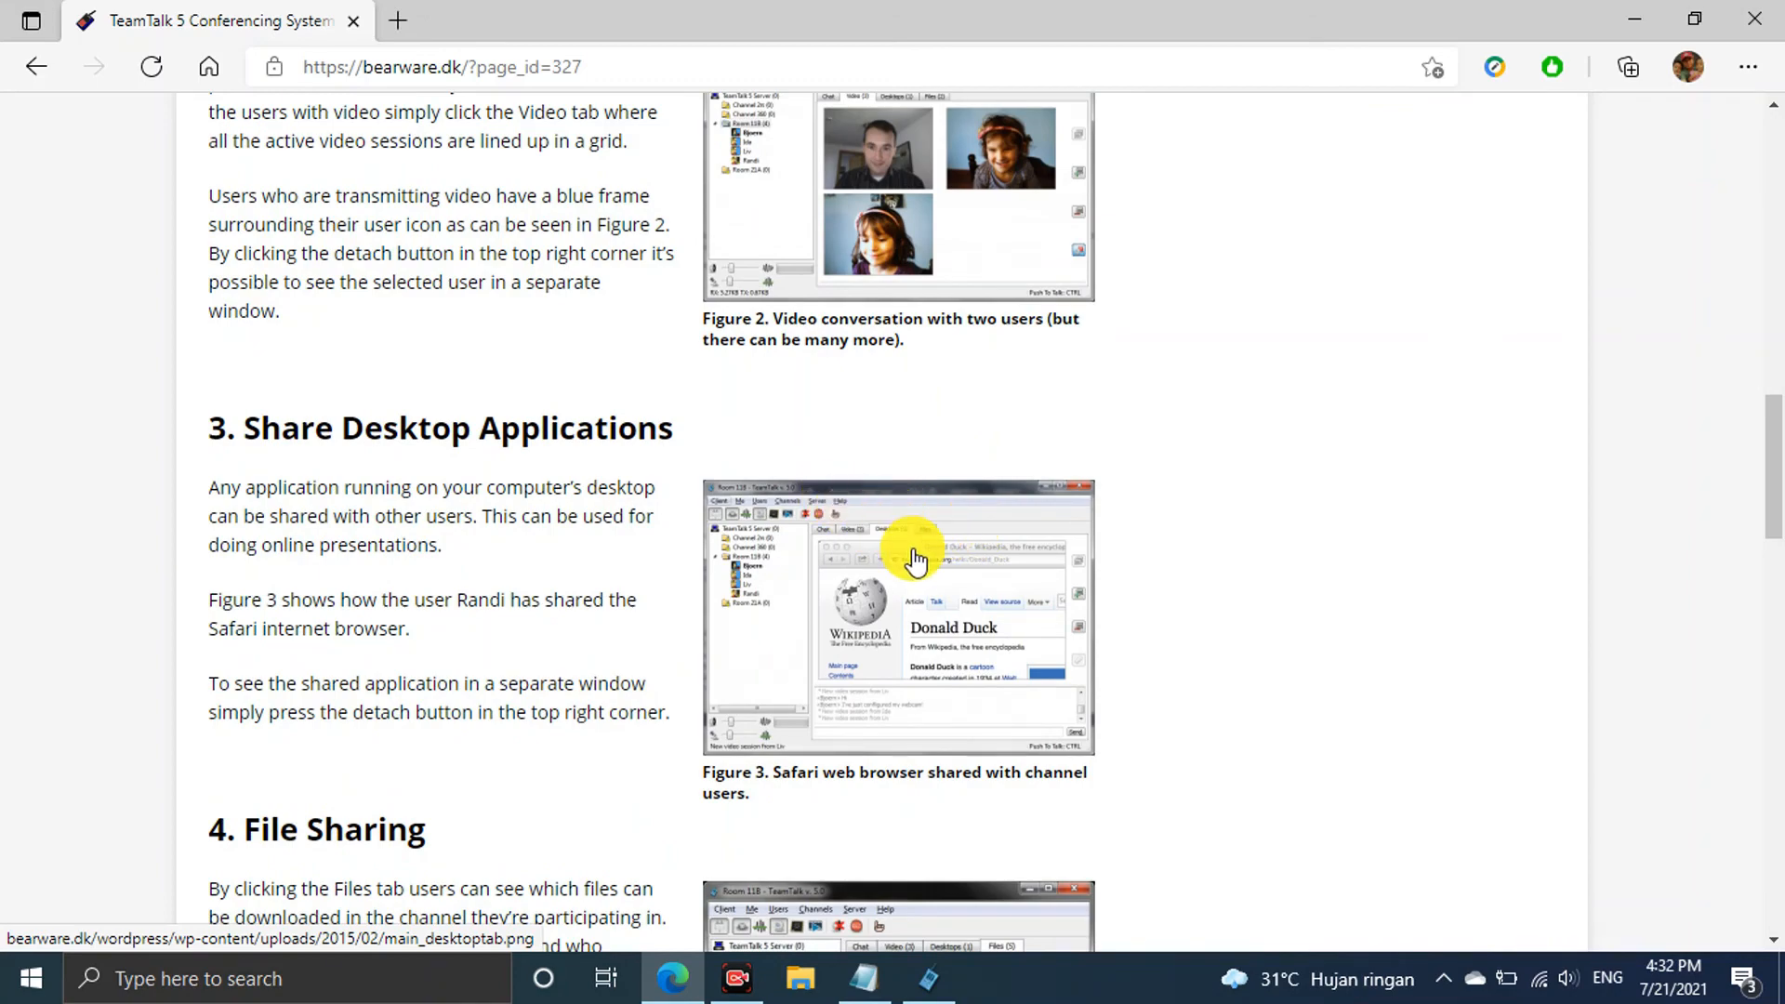
pyautogui.scroll(-1, 918, 561)
pyautogui.scroll(-4, 916, 562)
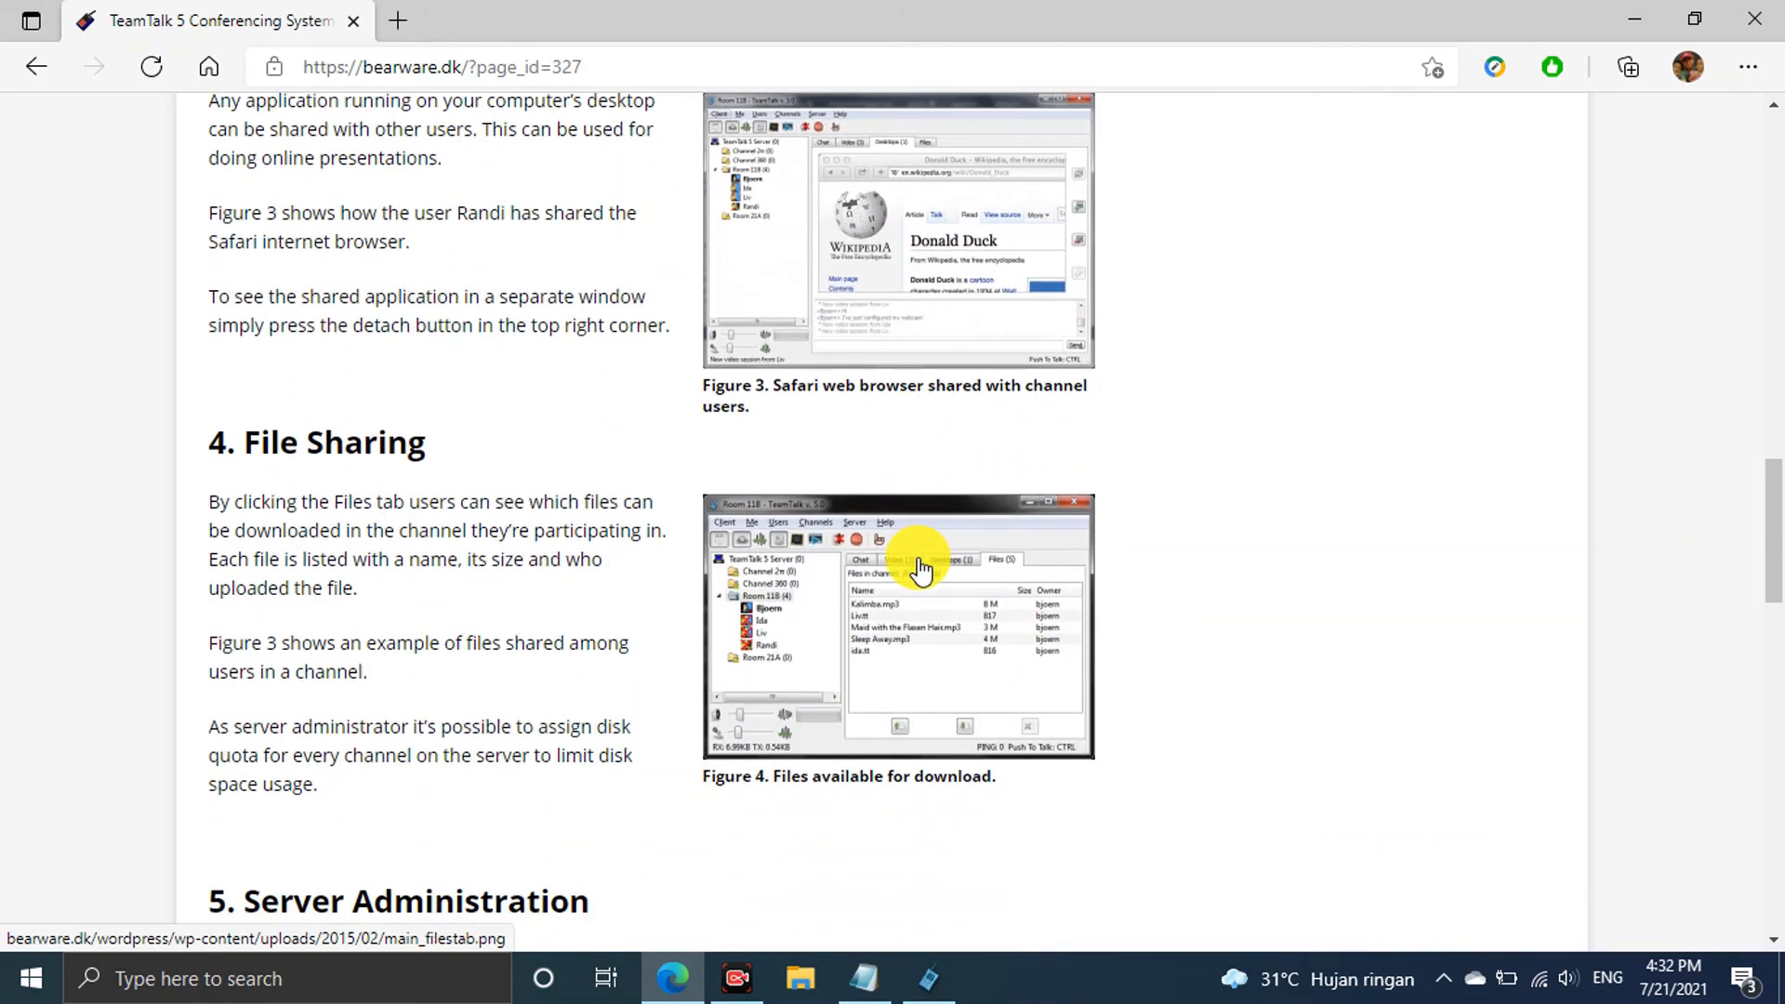
pyautogui.scroll(-4, 912, 562)
pyautogui.scroll(-3, 911, 561)
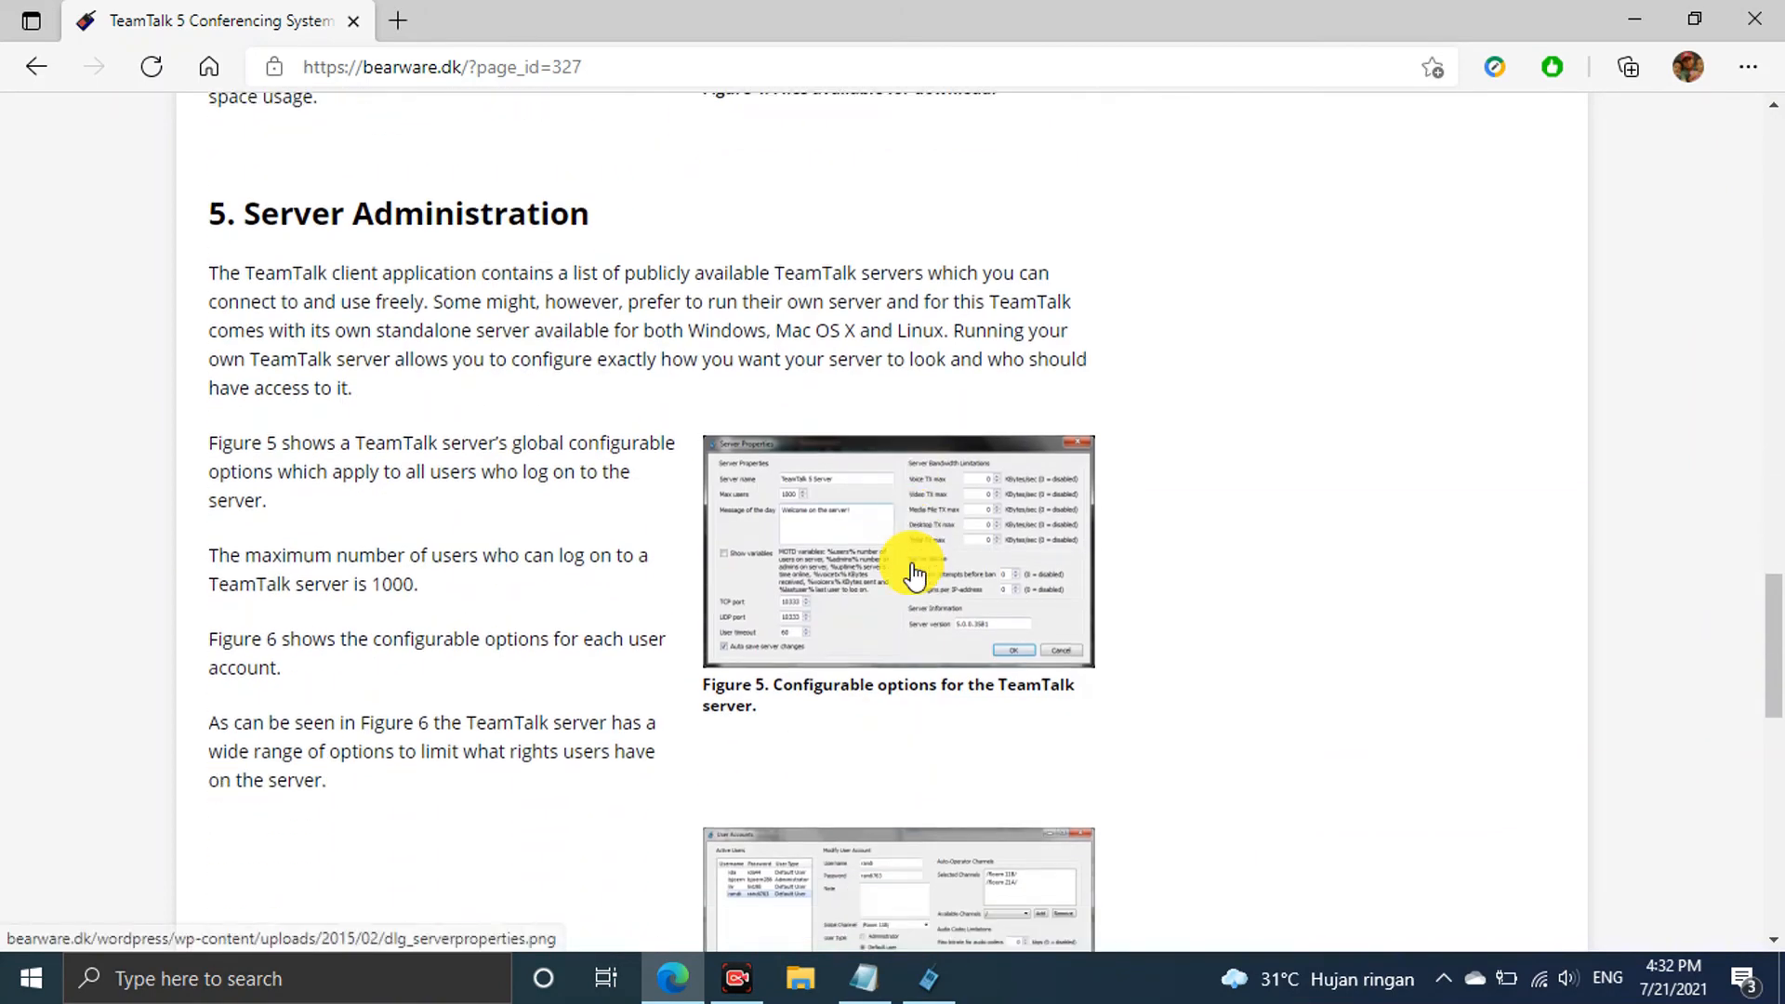
pyautogui.scroll(4, 911, 562)
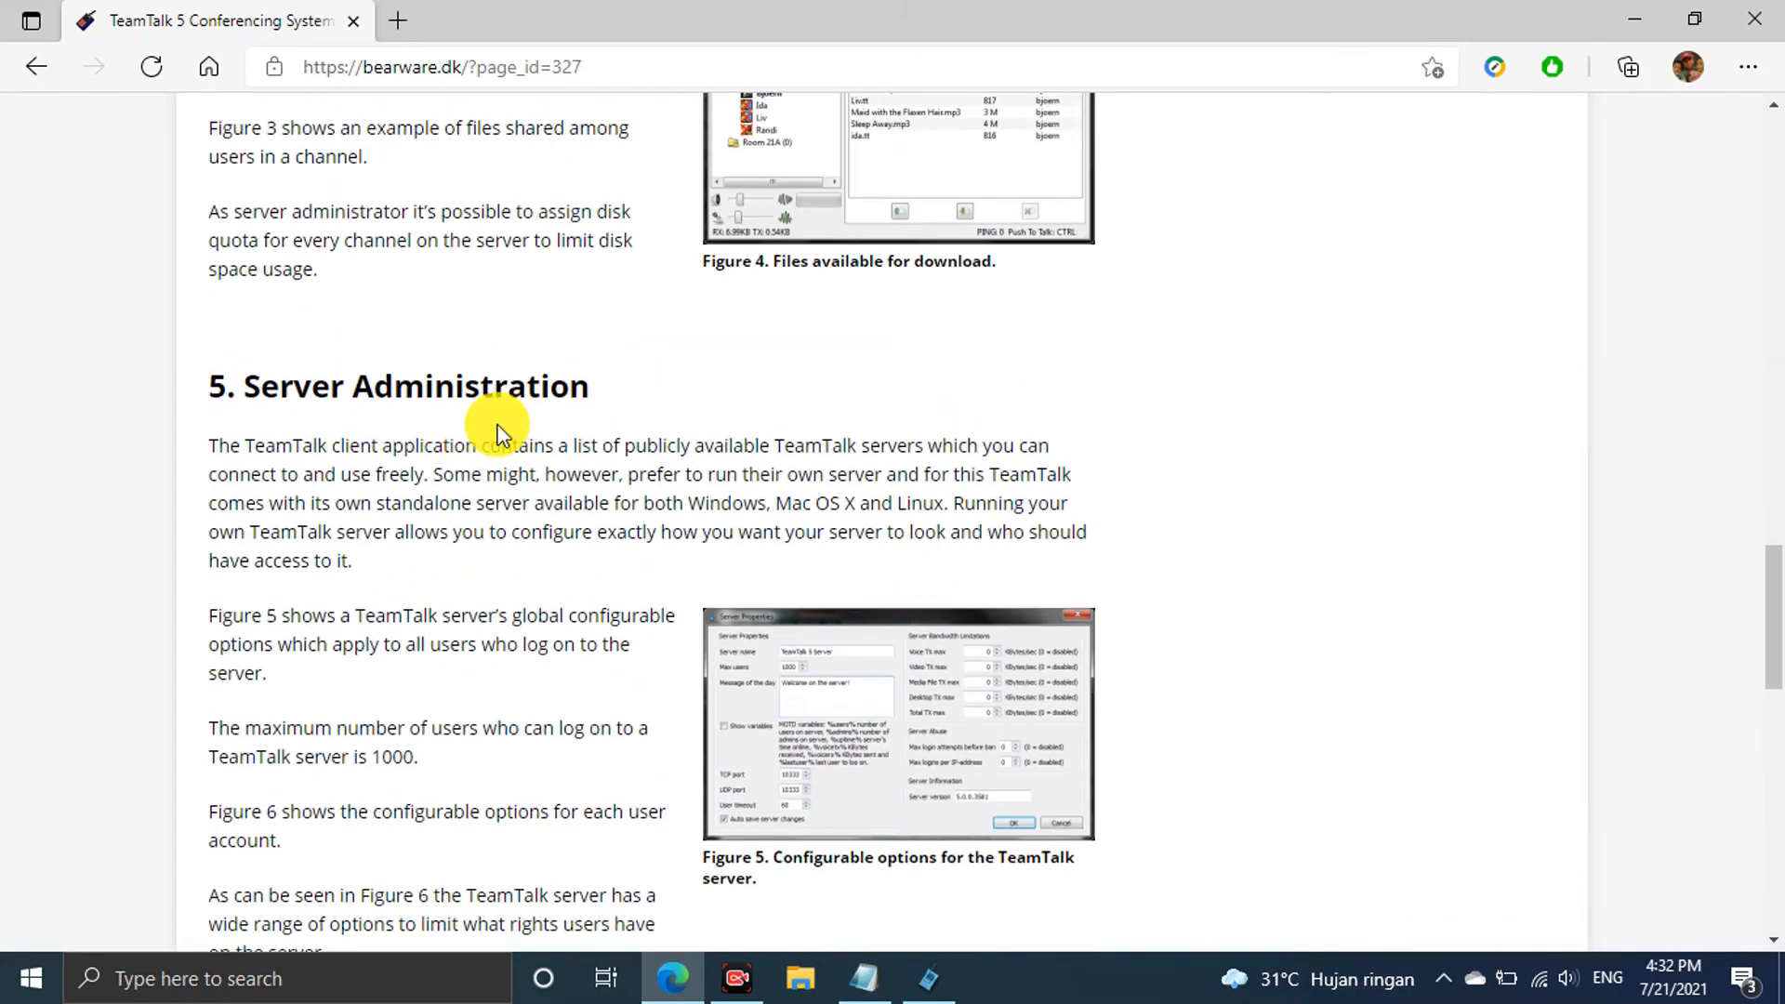
pyautogui.scroll(-7, 503, 429)
pyautogui.scroll(7, 499, 431)
pyautogui.scroll(-1, 499, 429)
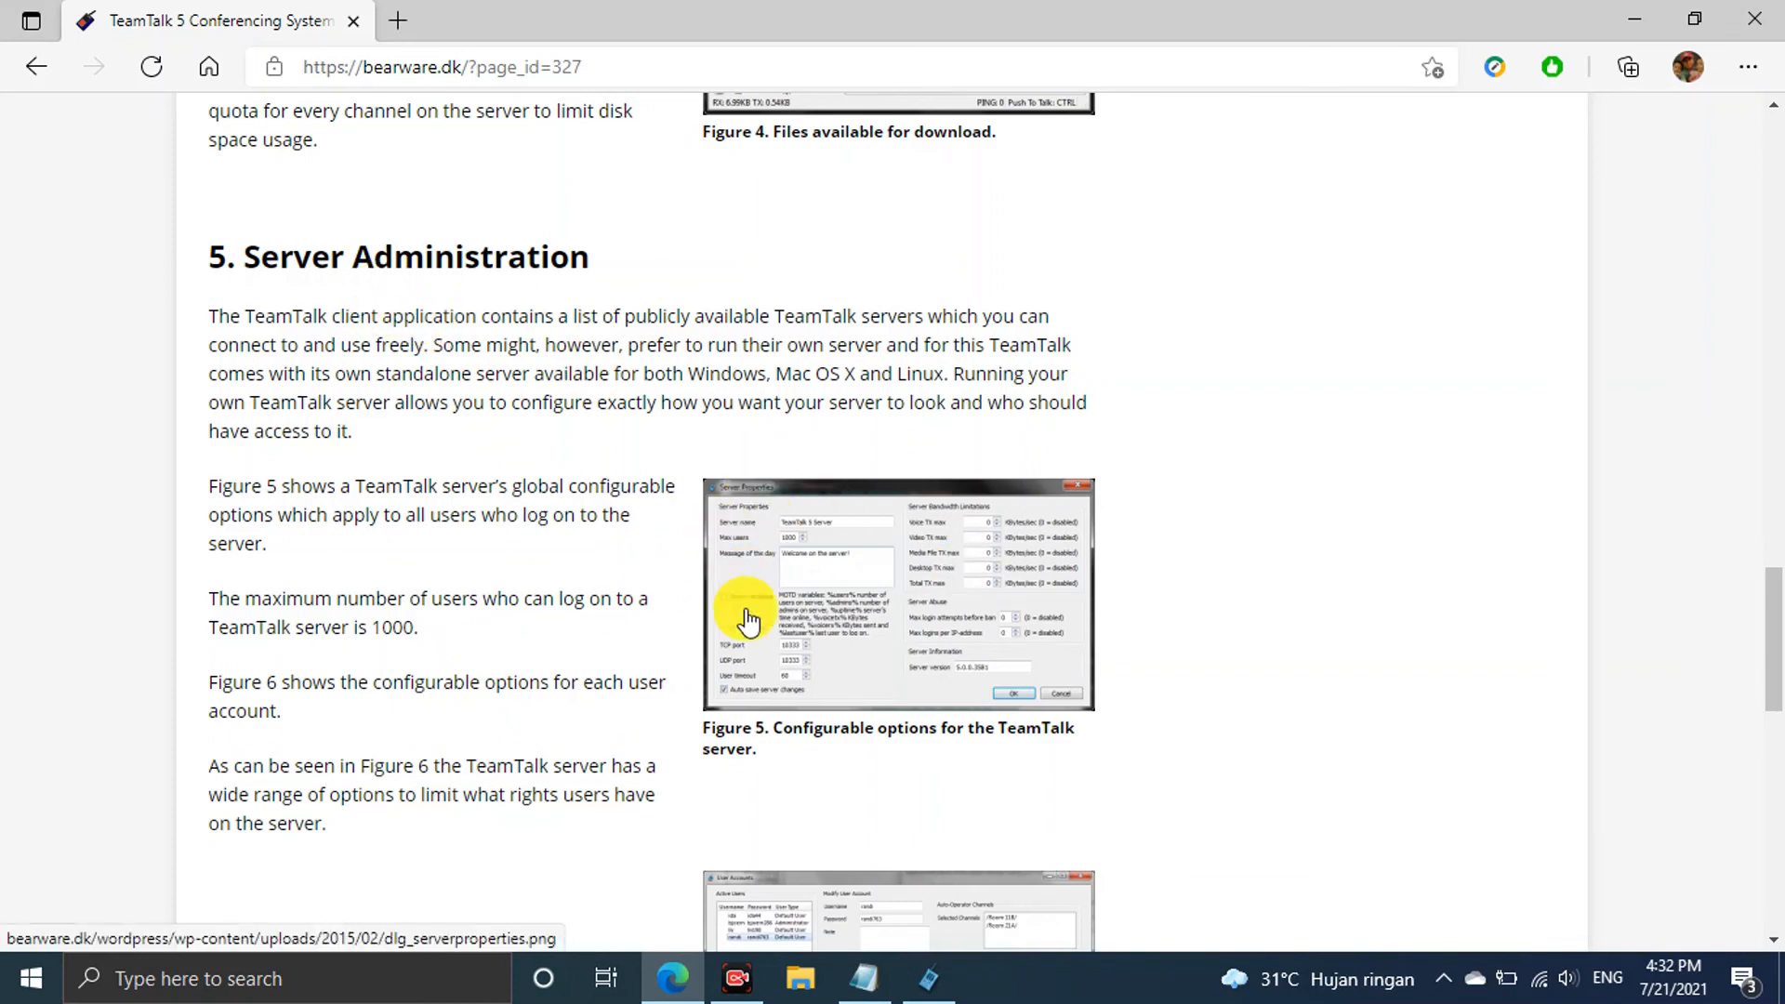
# Bring the TeamTalk client forward, move it right and down, then return to the article
pyautogui.click(920, 978)
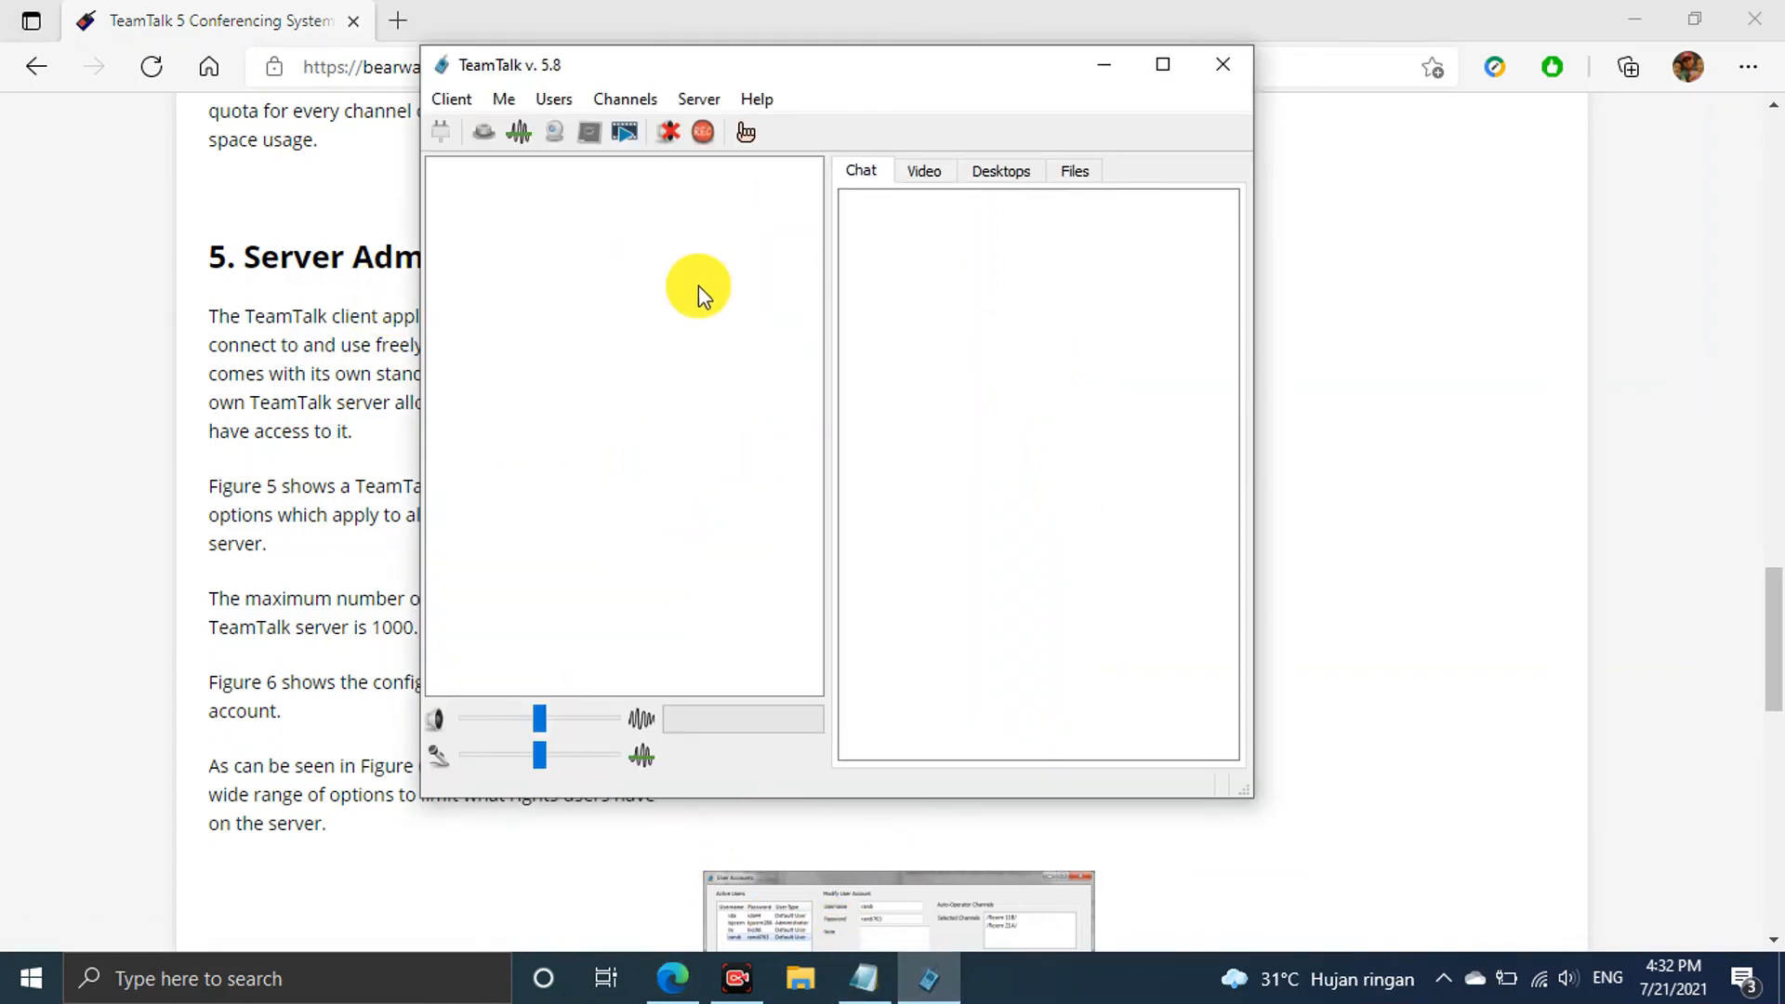
pyautogui.moveTo(866, 71); pyautogui.dragTo(928, 142)
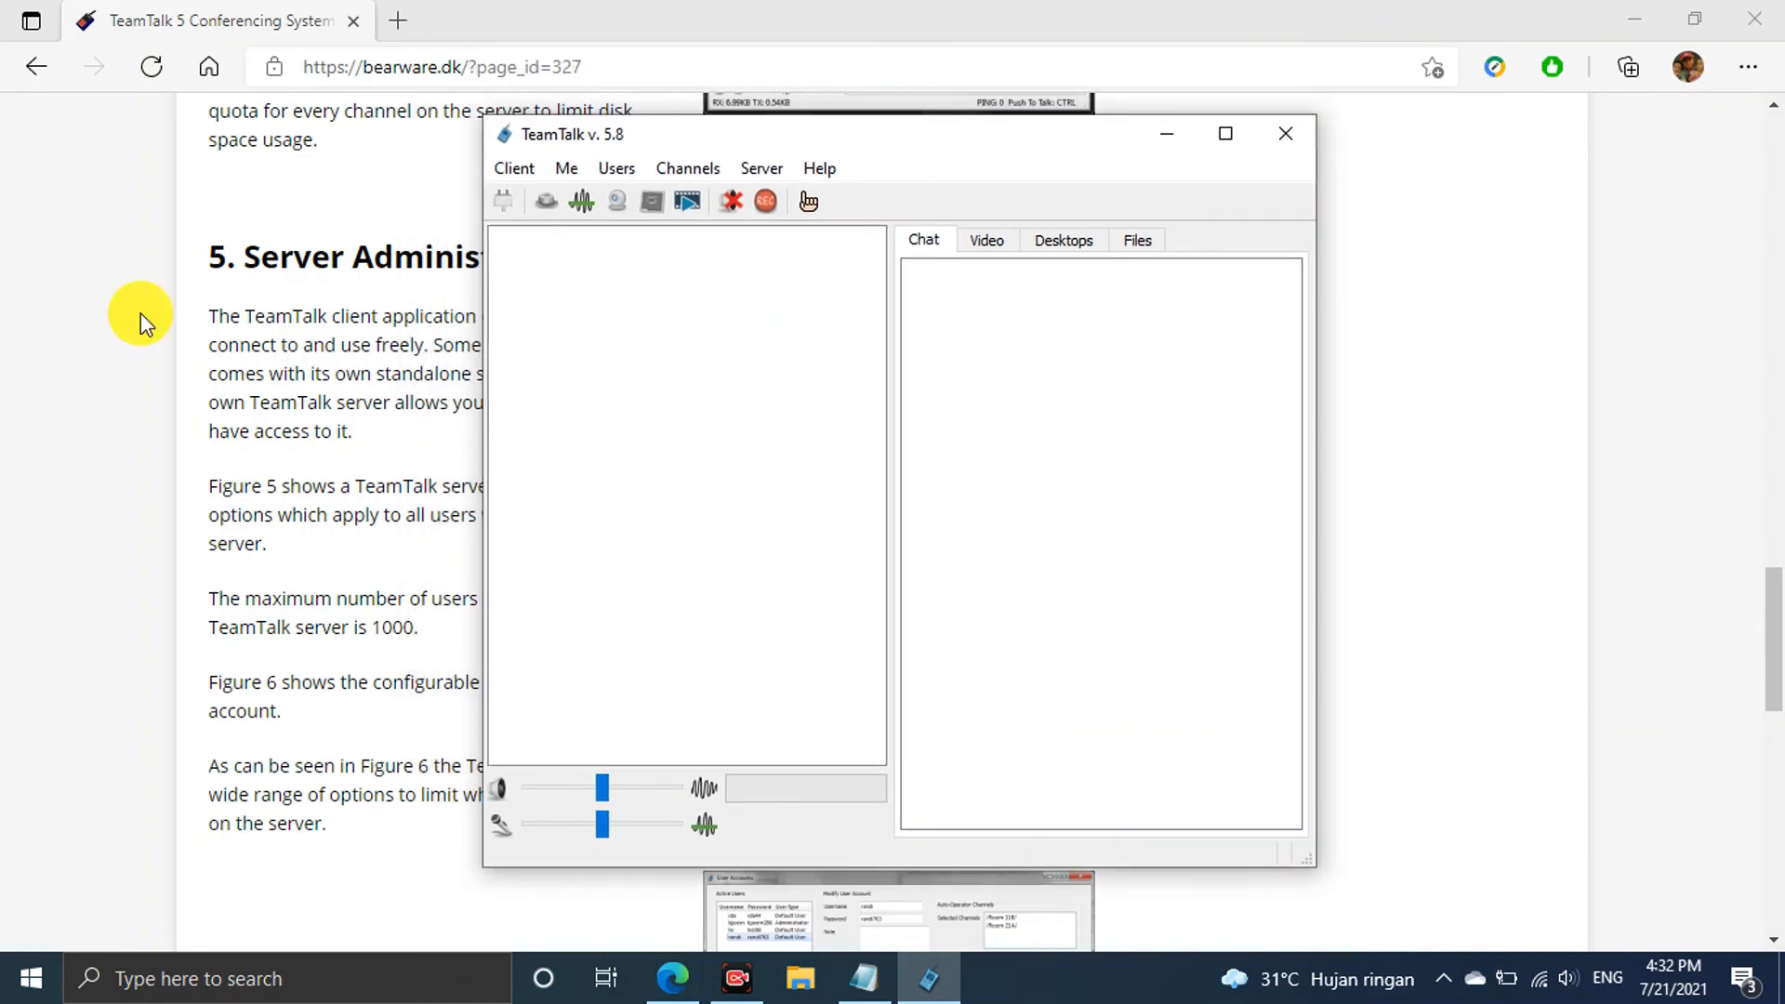
pyautogui.click(97, 394)
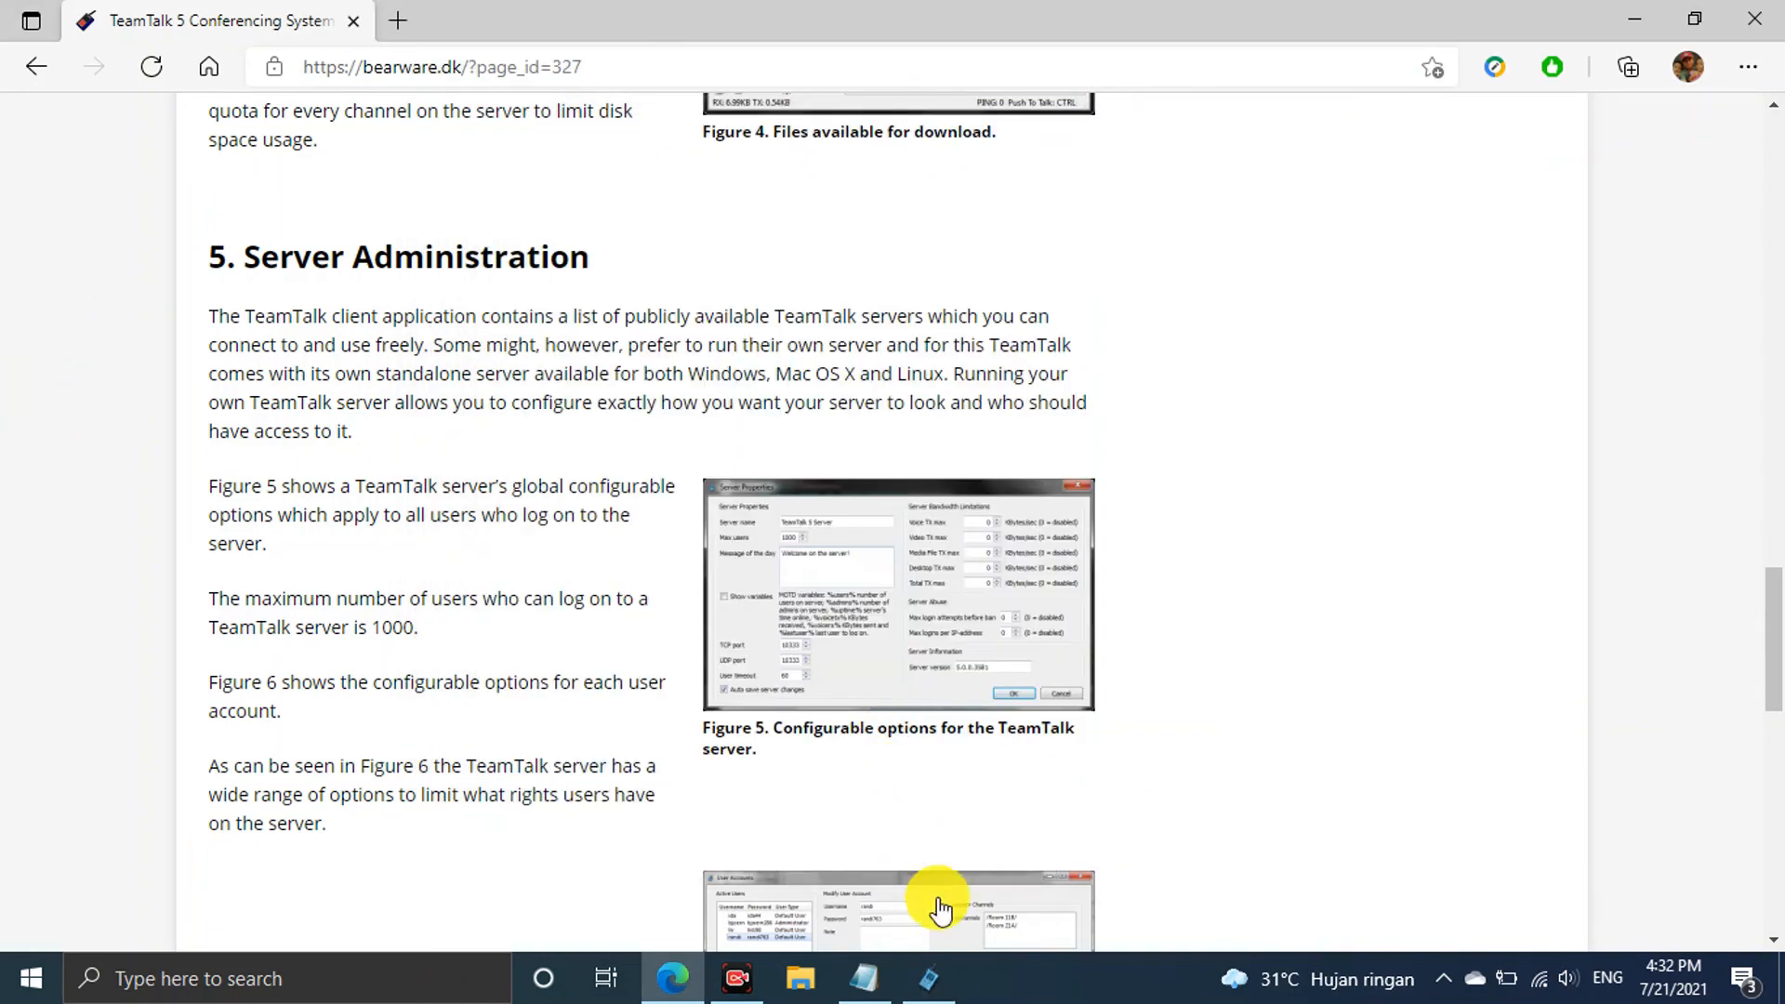
pyautogui.click(935, 977)
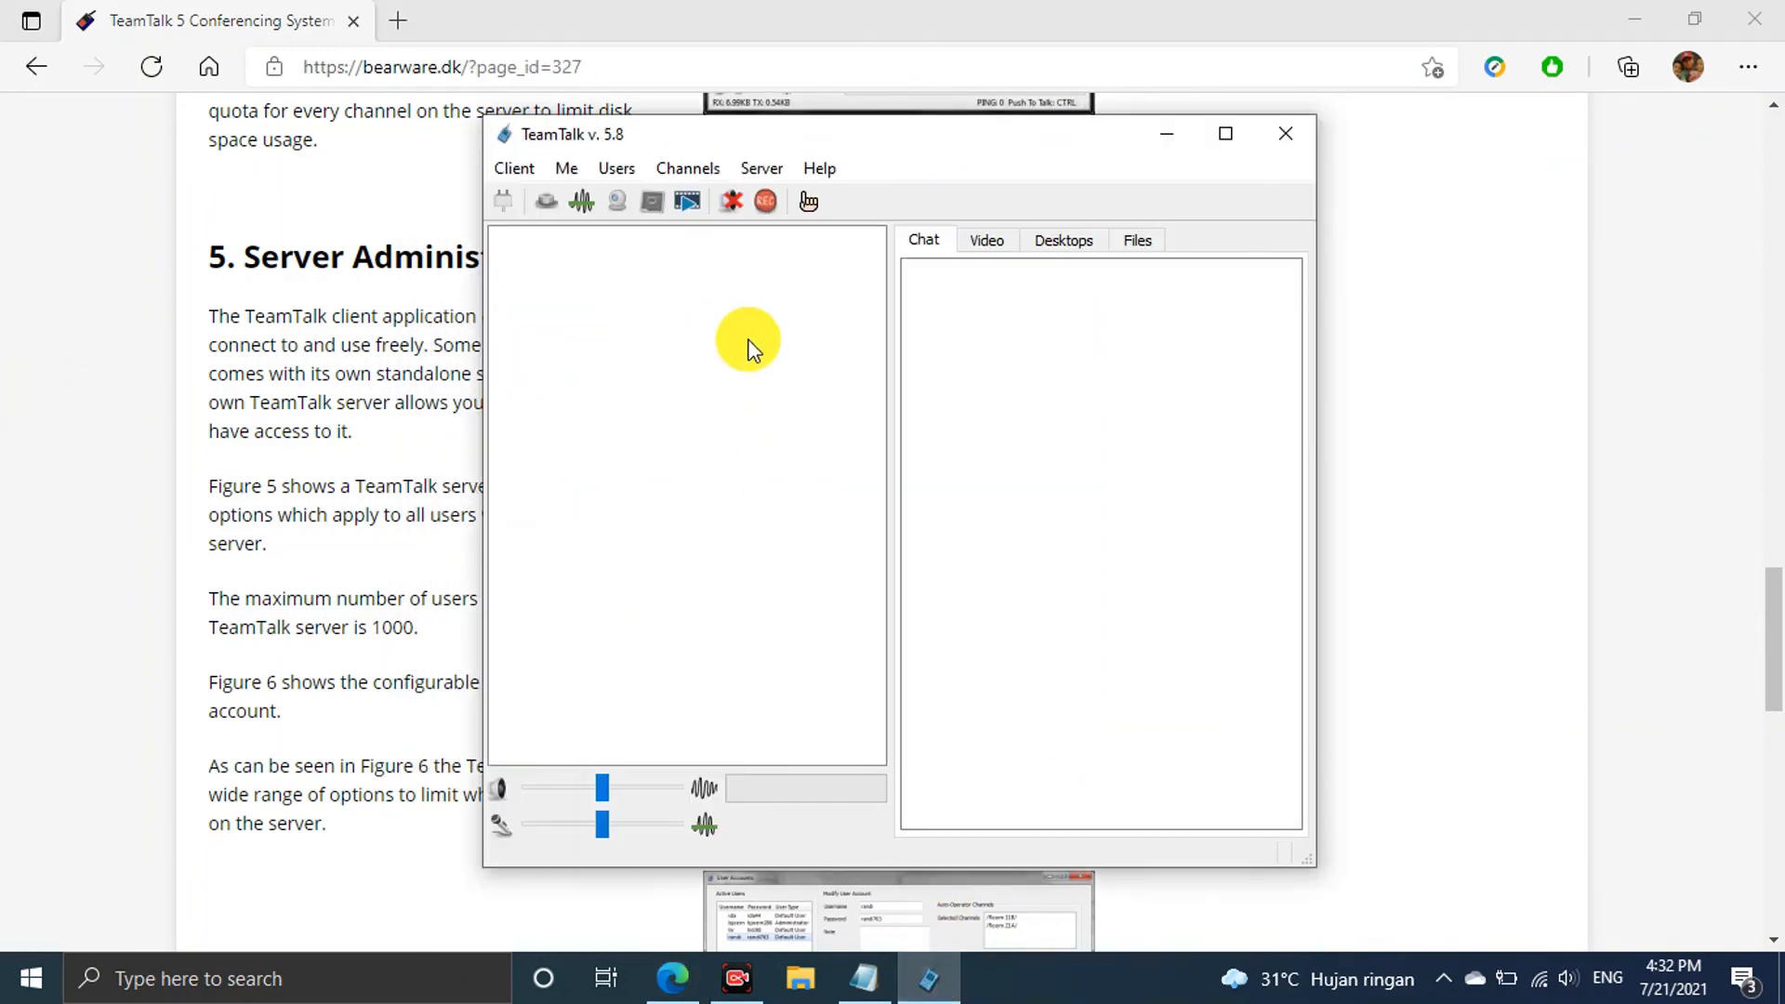
pyautogui.click(93, 259)
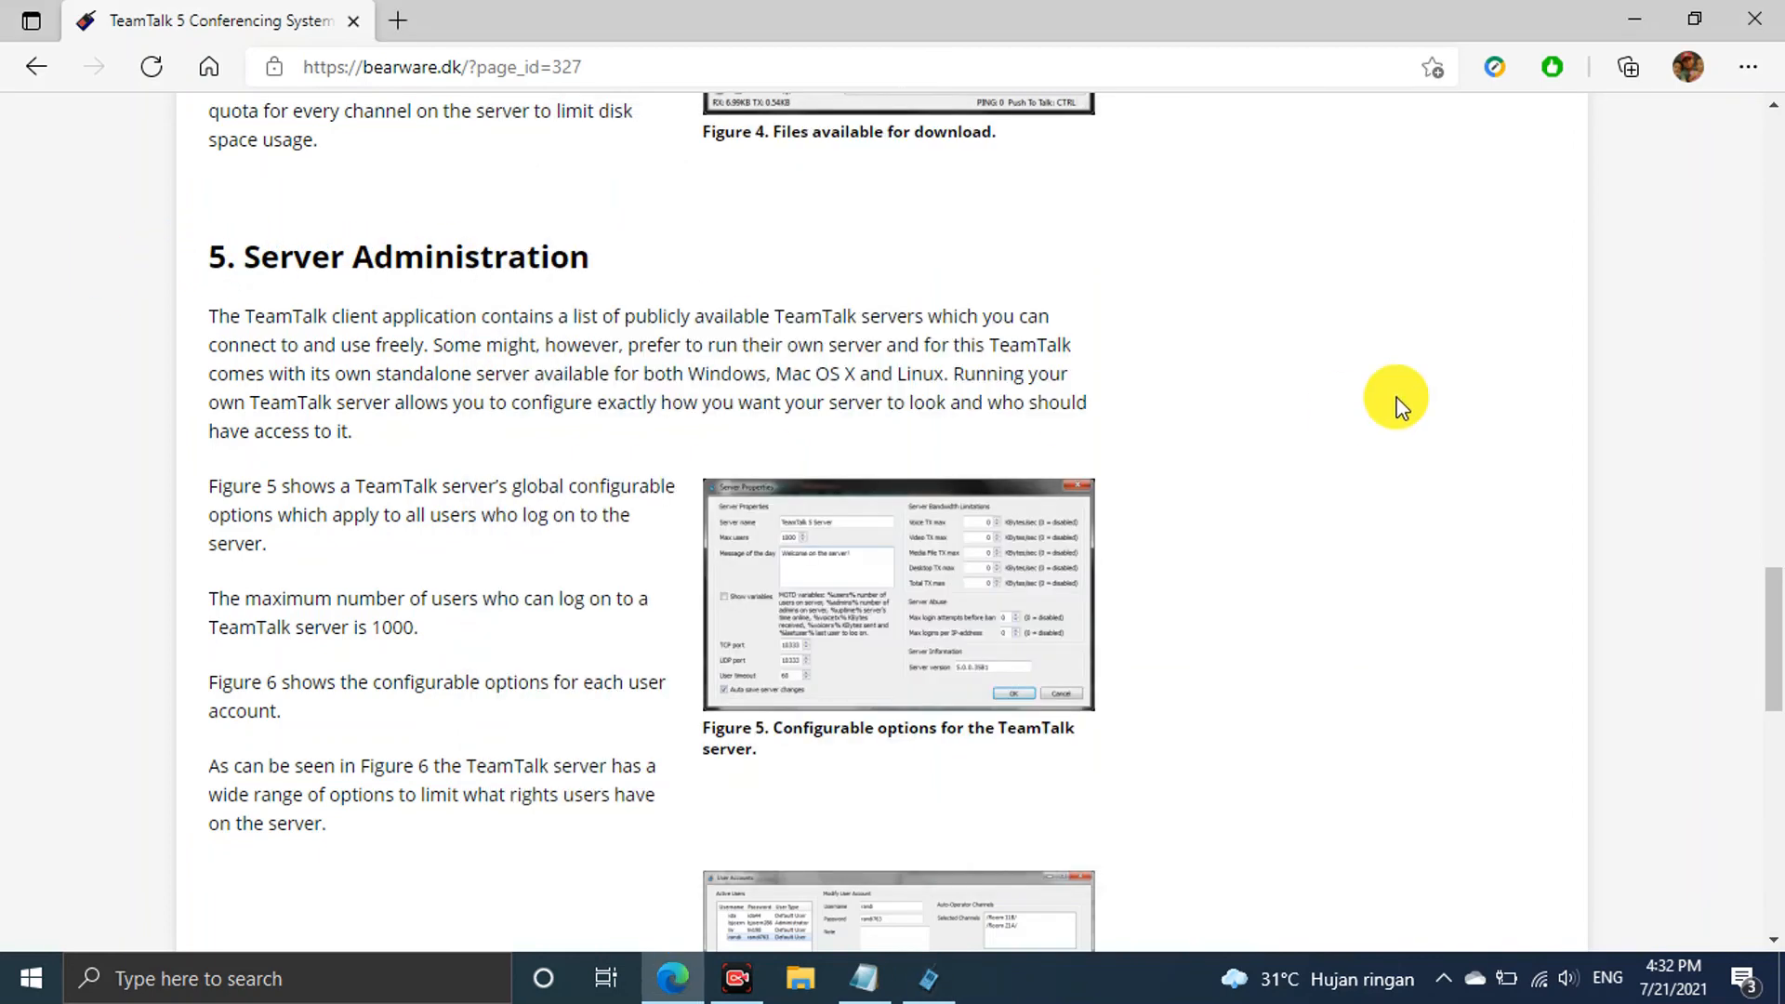
# Continue reading down to the '6. TeamTalk Development on GitHub' section
pyautogui.scroll(-8, 1399, 402)
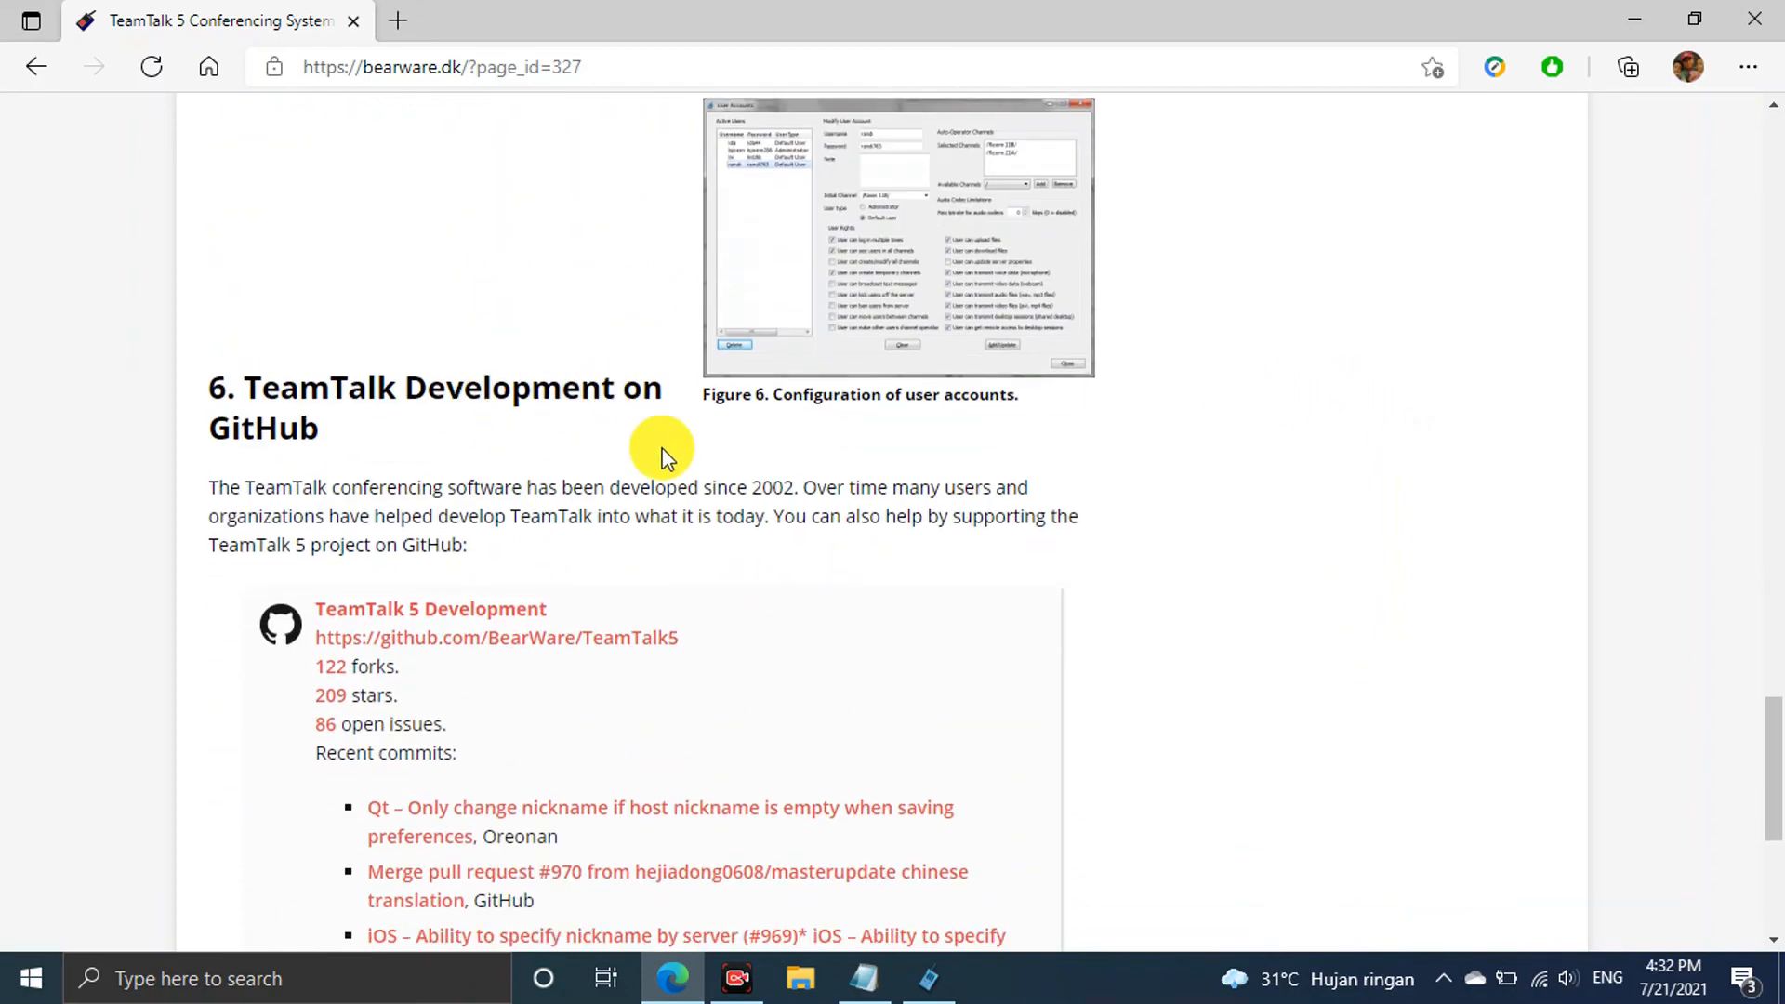
pyautogui.scroll(-3, 731, 466)
pyautogui.scroll(6, 731, 466)
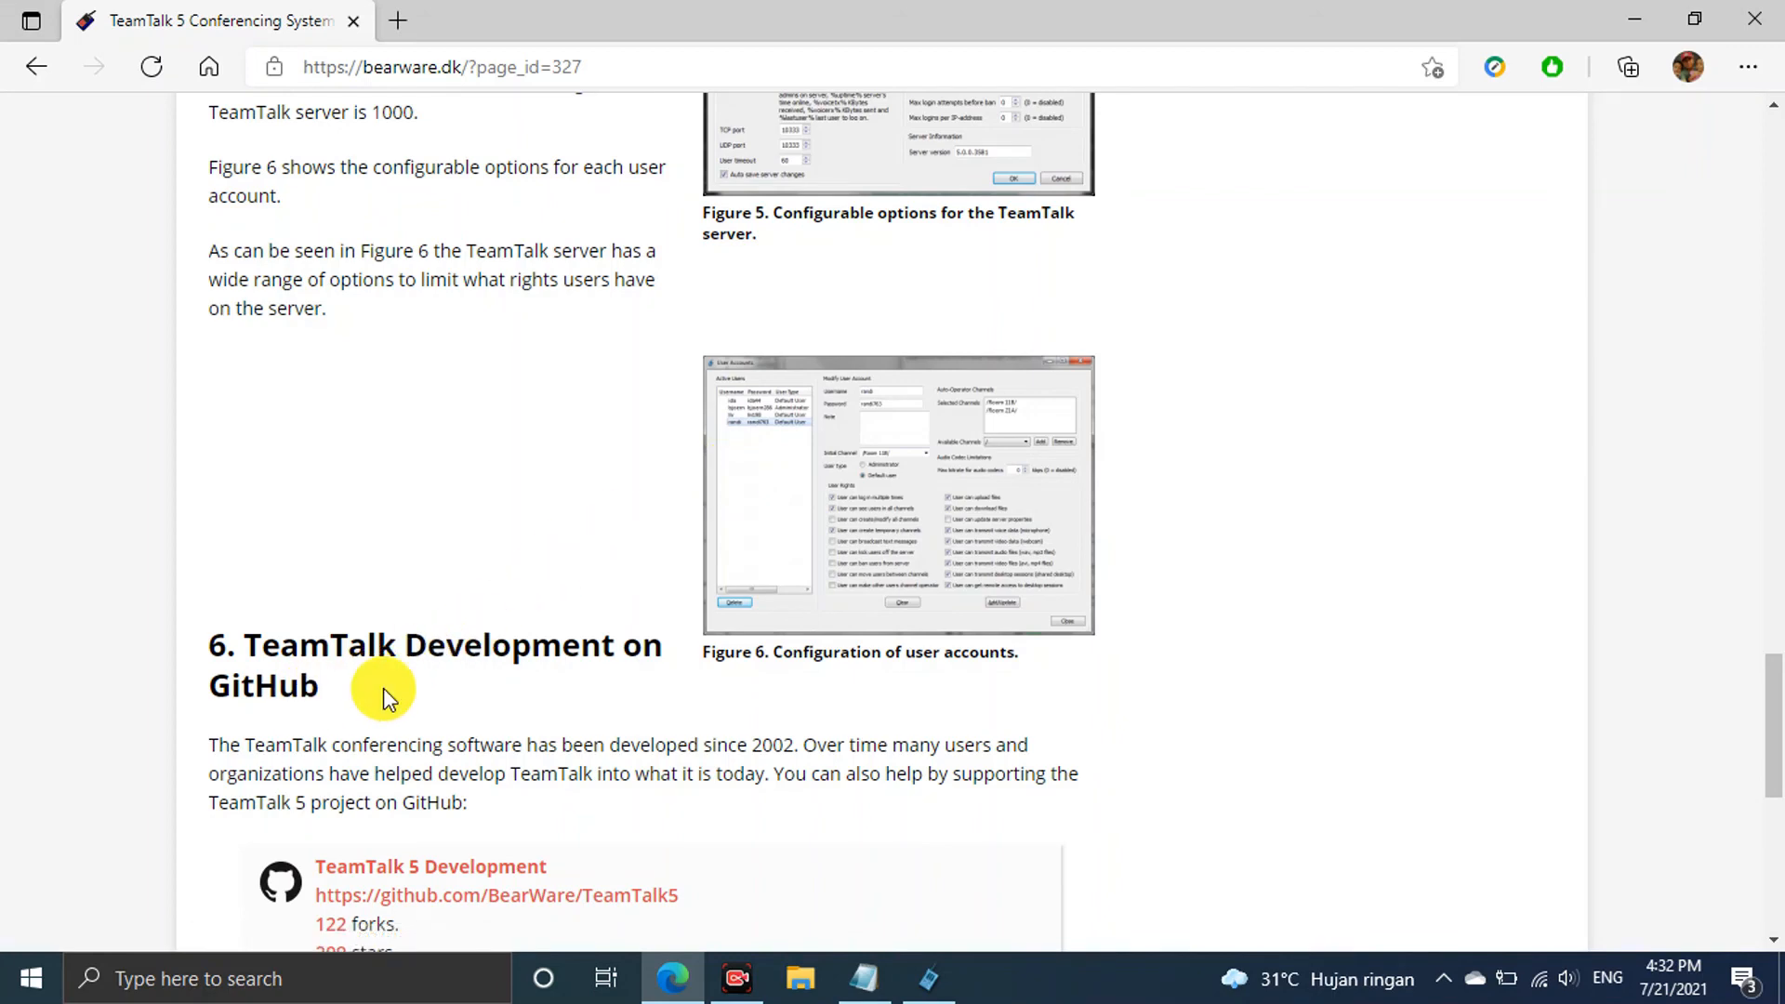
pyautogui.scroll(-3, 438, 700)
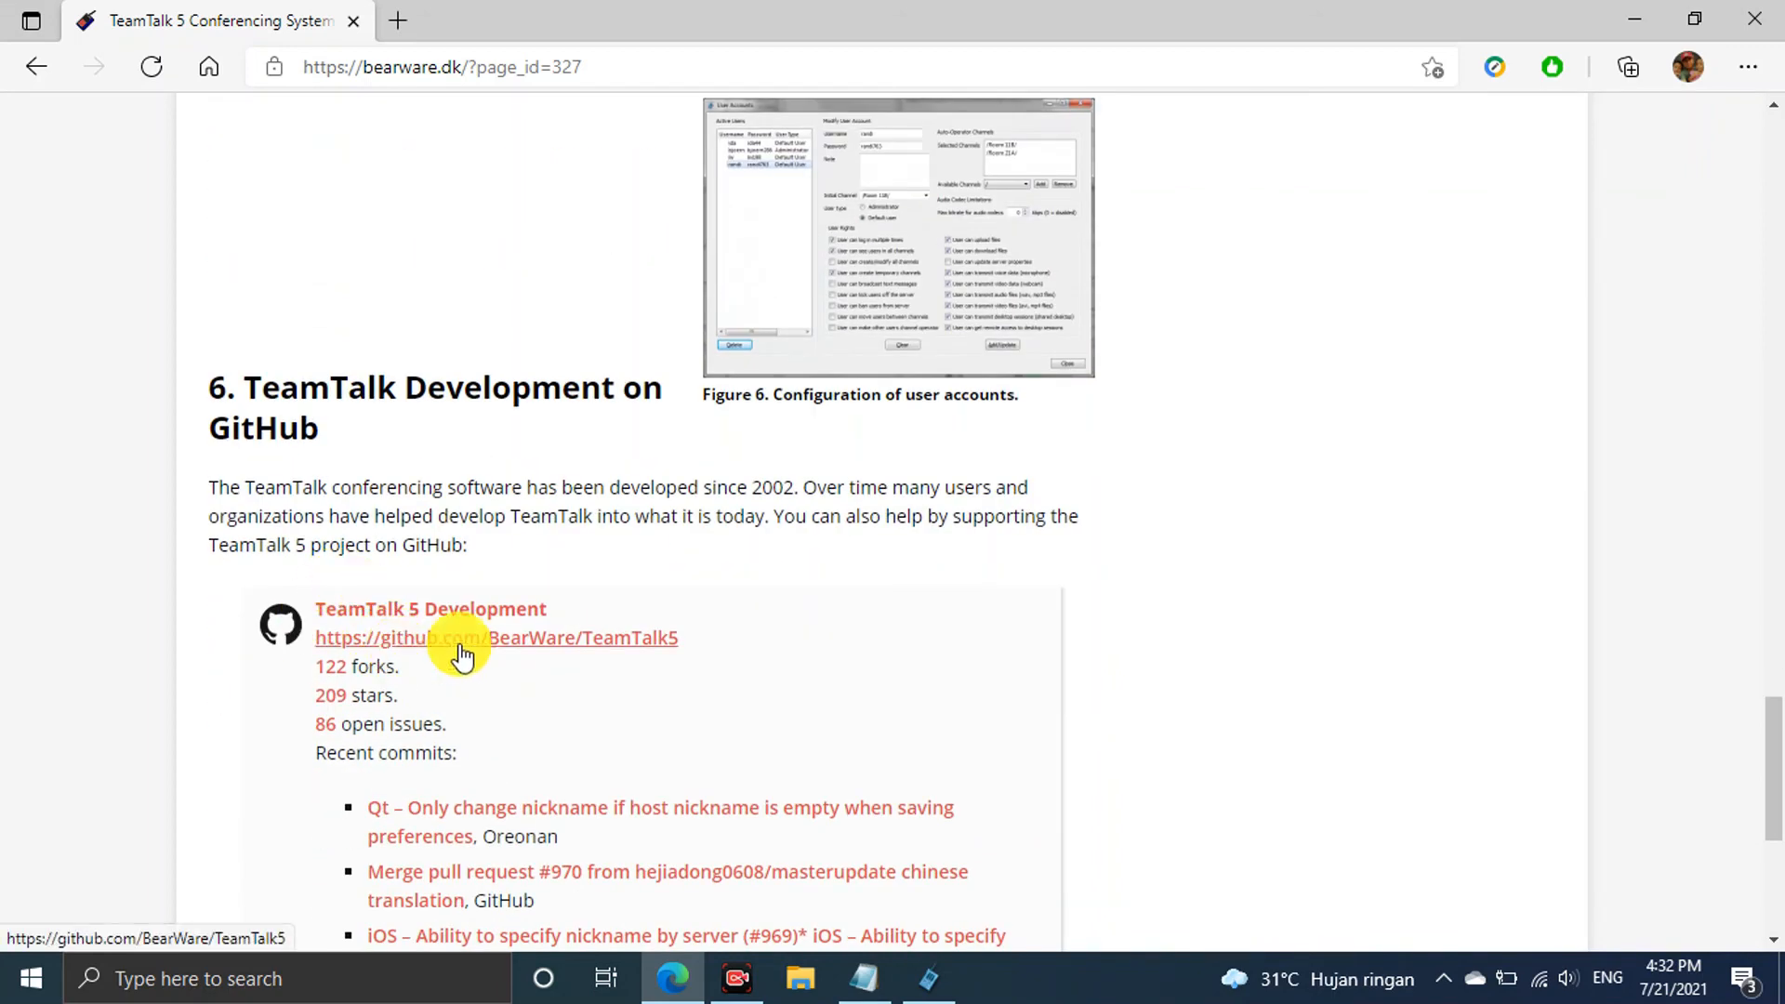
pyautogui.scroll(3, 498, 528)
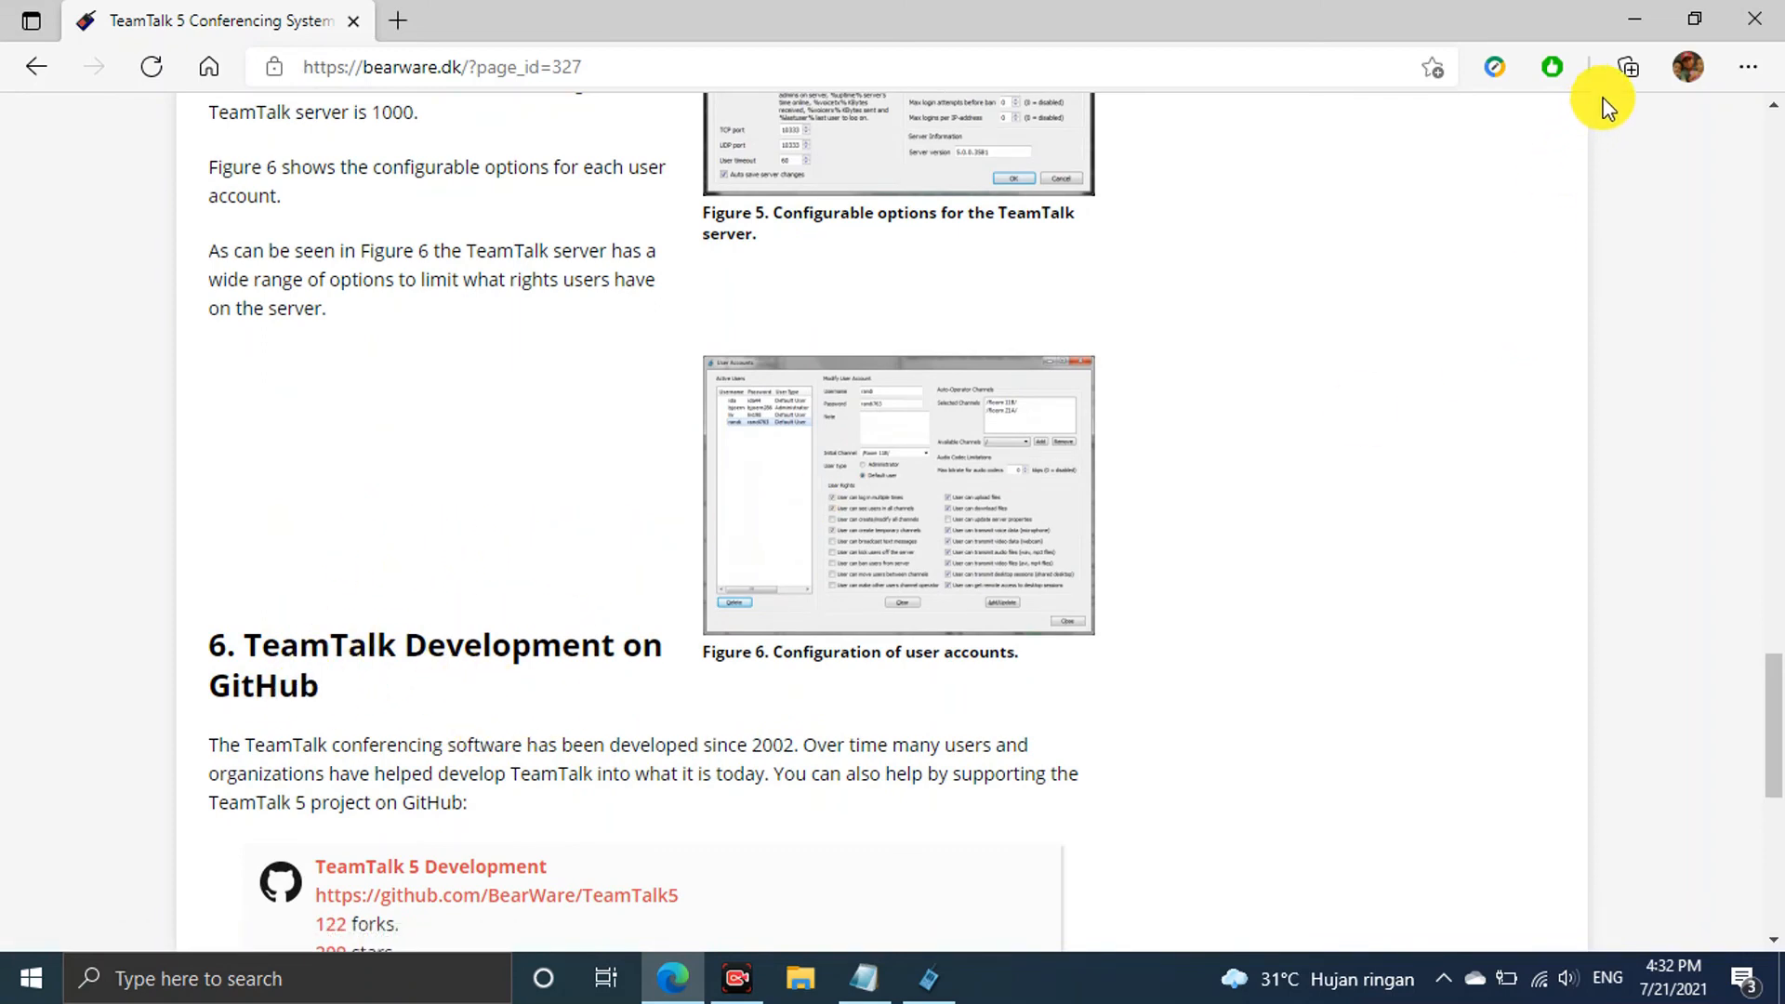
# Minimize Edge, move the TeamTalk window aside, then close the TeamTalk client
pyautogui.click(1638, 19)
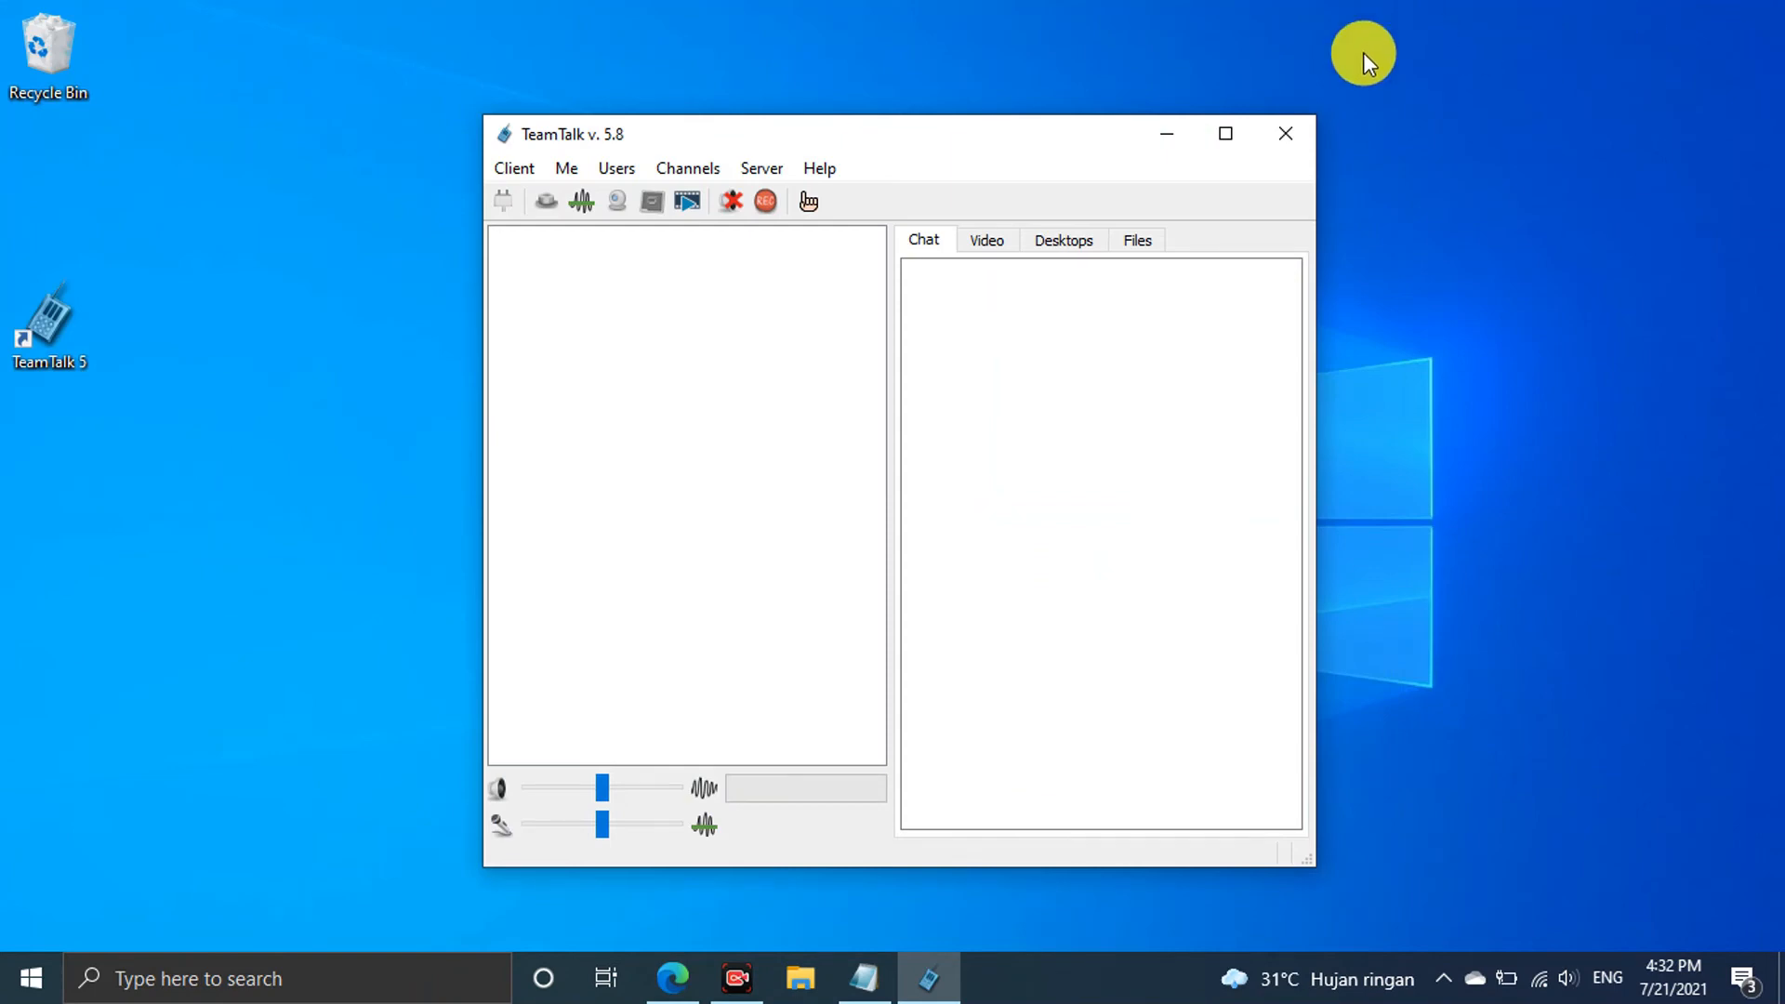
pyautogui.moveTo(995, 141); pyautogui.dragTo(972, 67)
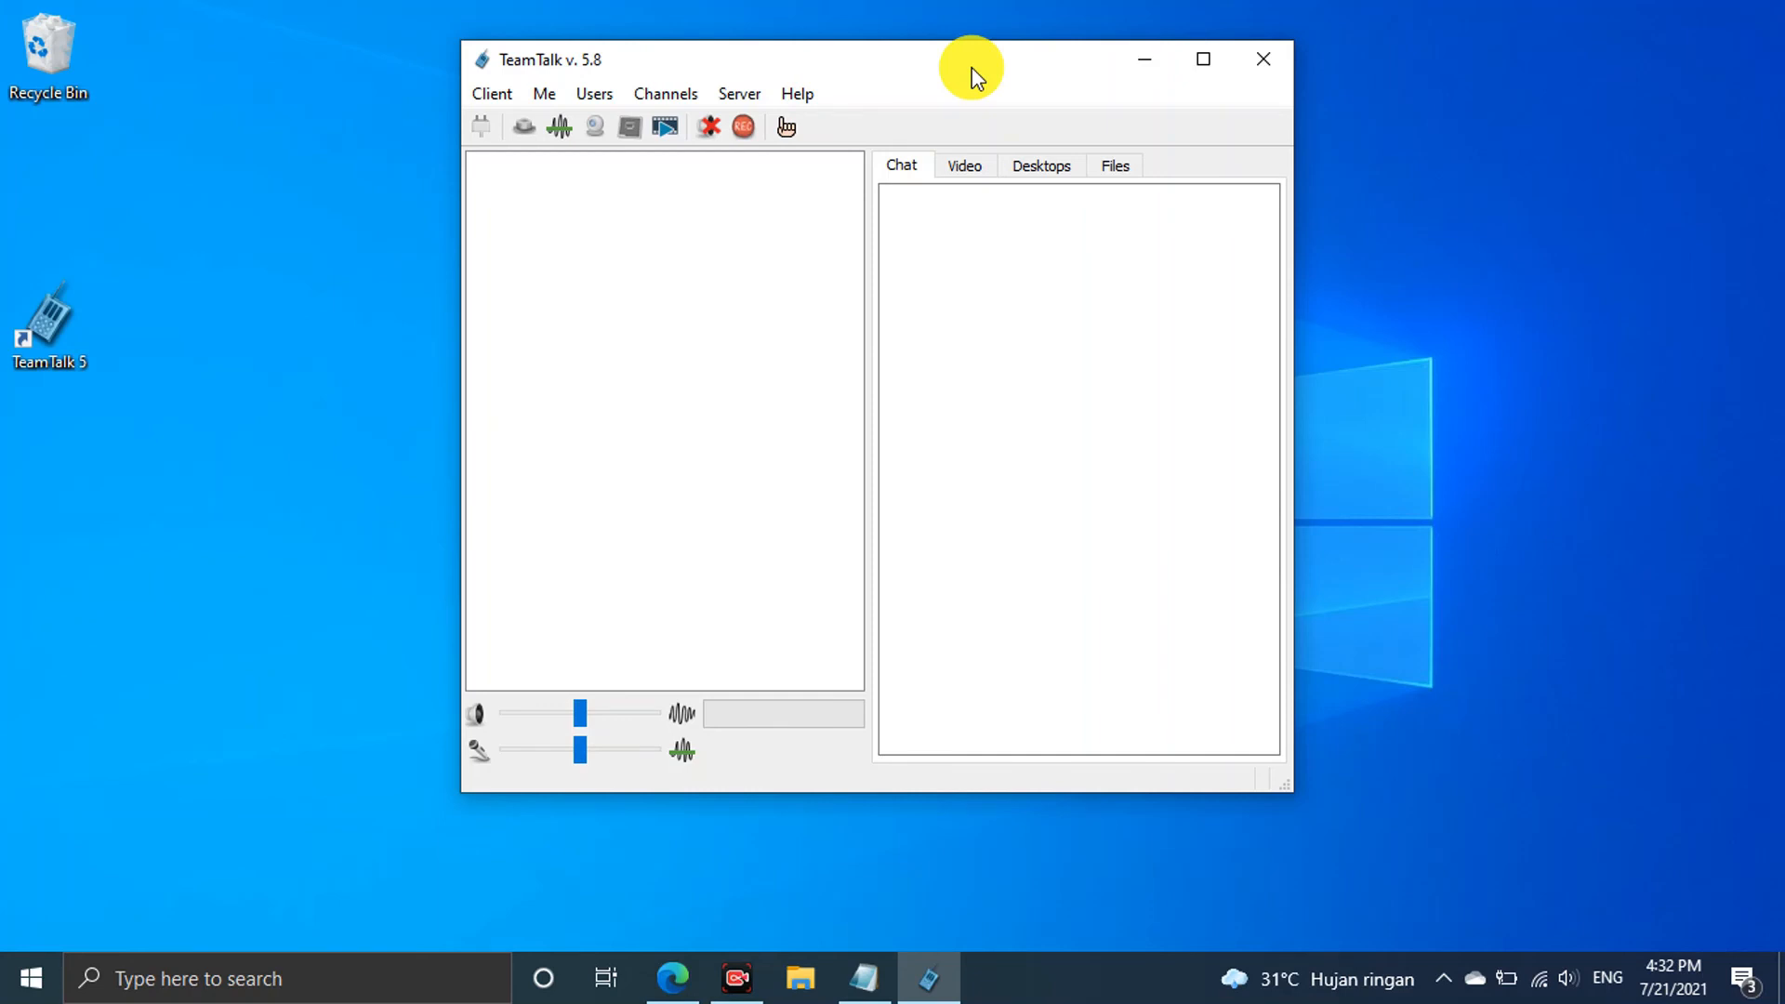
pyautogui.moveTo(974, 74); pyautogui.dragTo(1094, 85)
pyautogui.click(1379, 75)
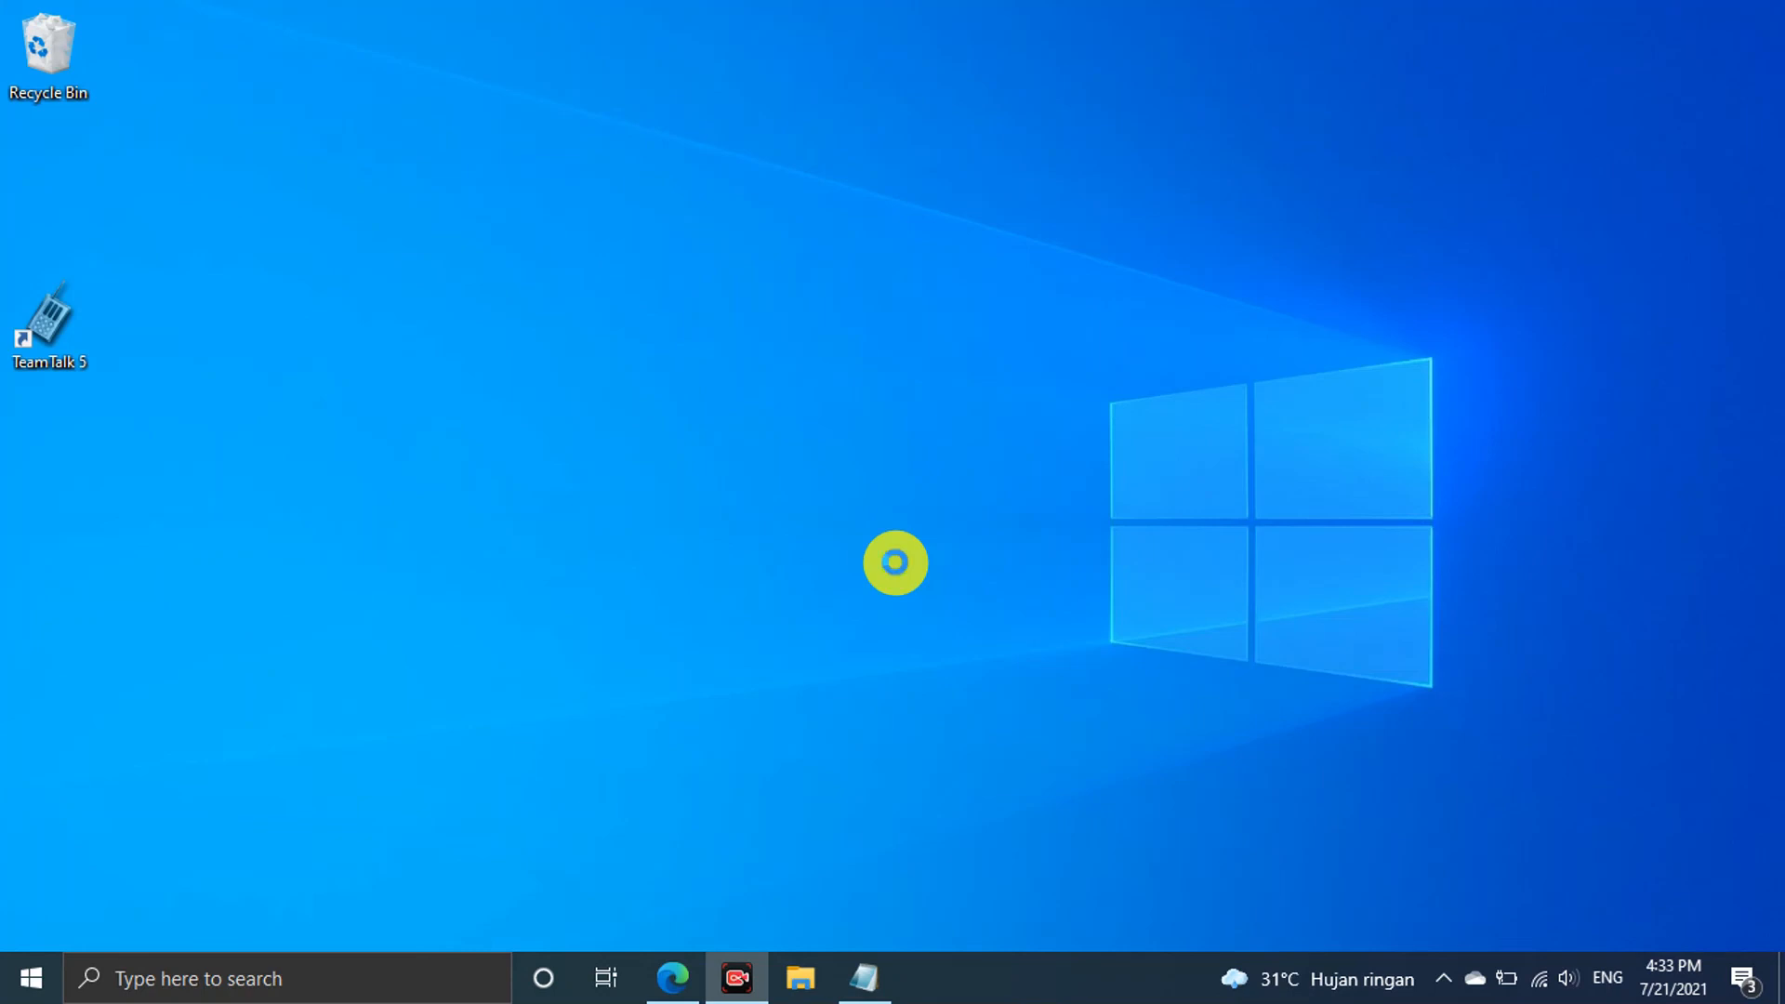
# Open File Explorer and browse This PC into Local Disk (C:)
pyautogui.press('super+e')
pyautogui.scroll(-15, 666, 404)
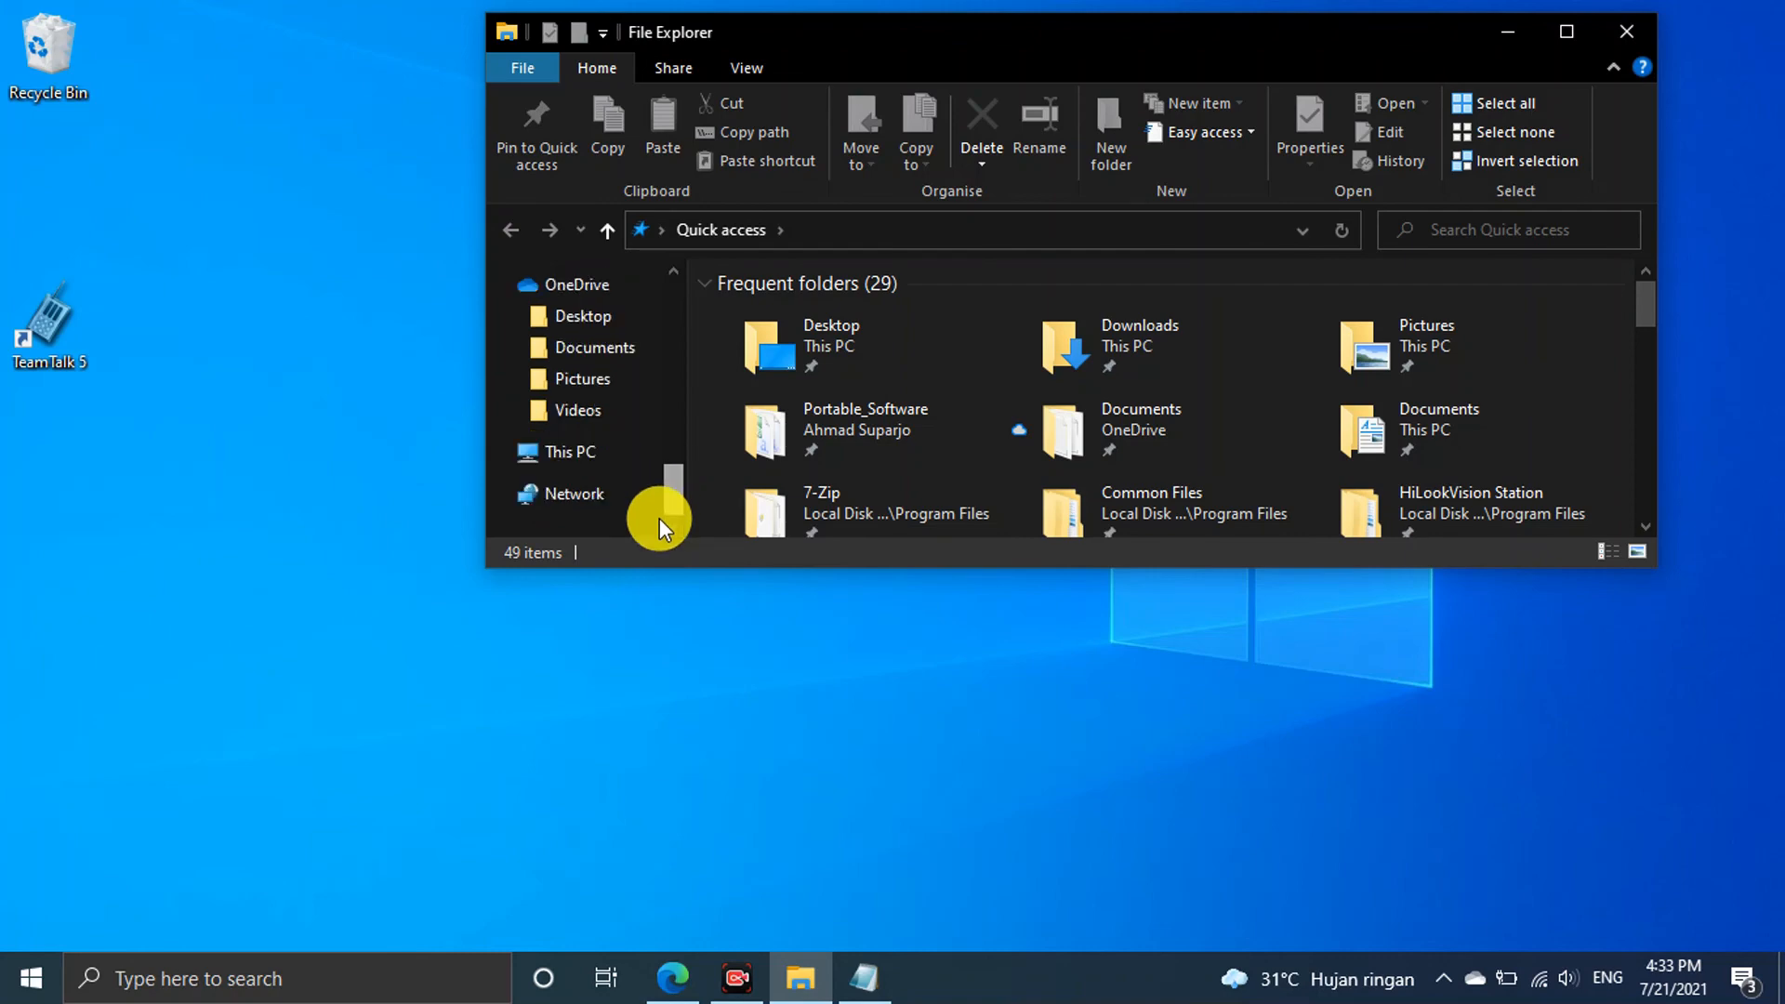
pyautogui.click(570, 453)
pyautogui.scroll(-3, 1198, 387)
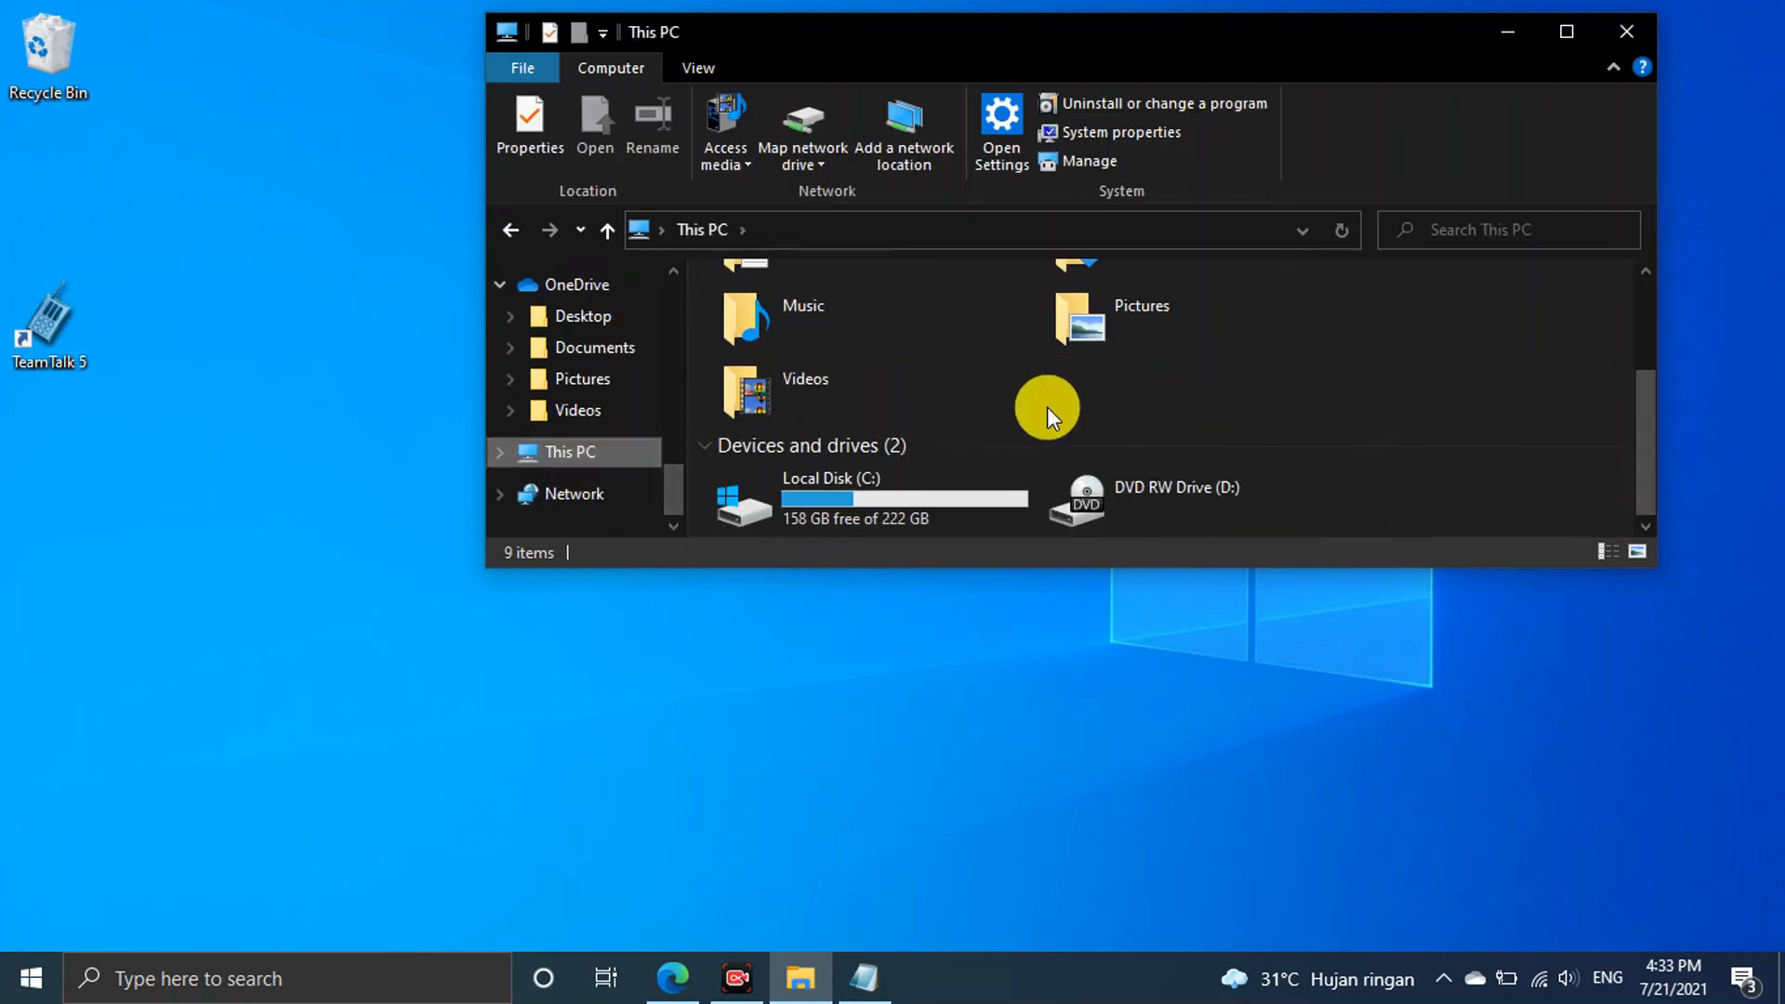
pyautogui.click(891, 505)
pyautogui.doubleClick(891, 504)
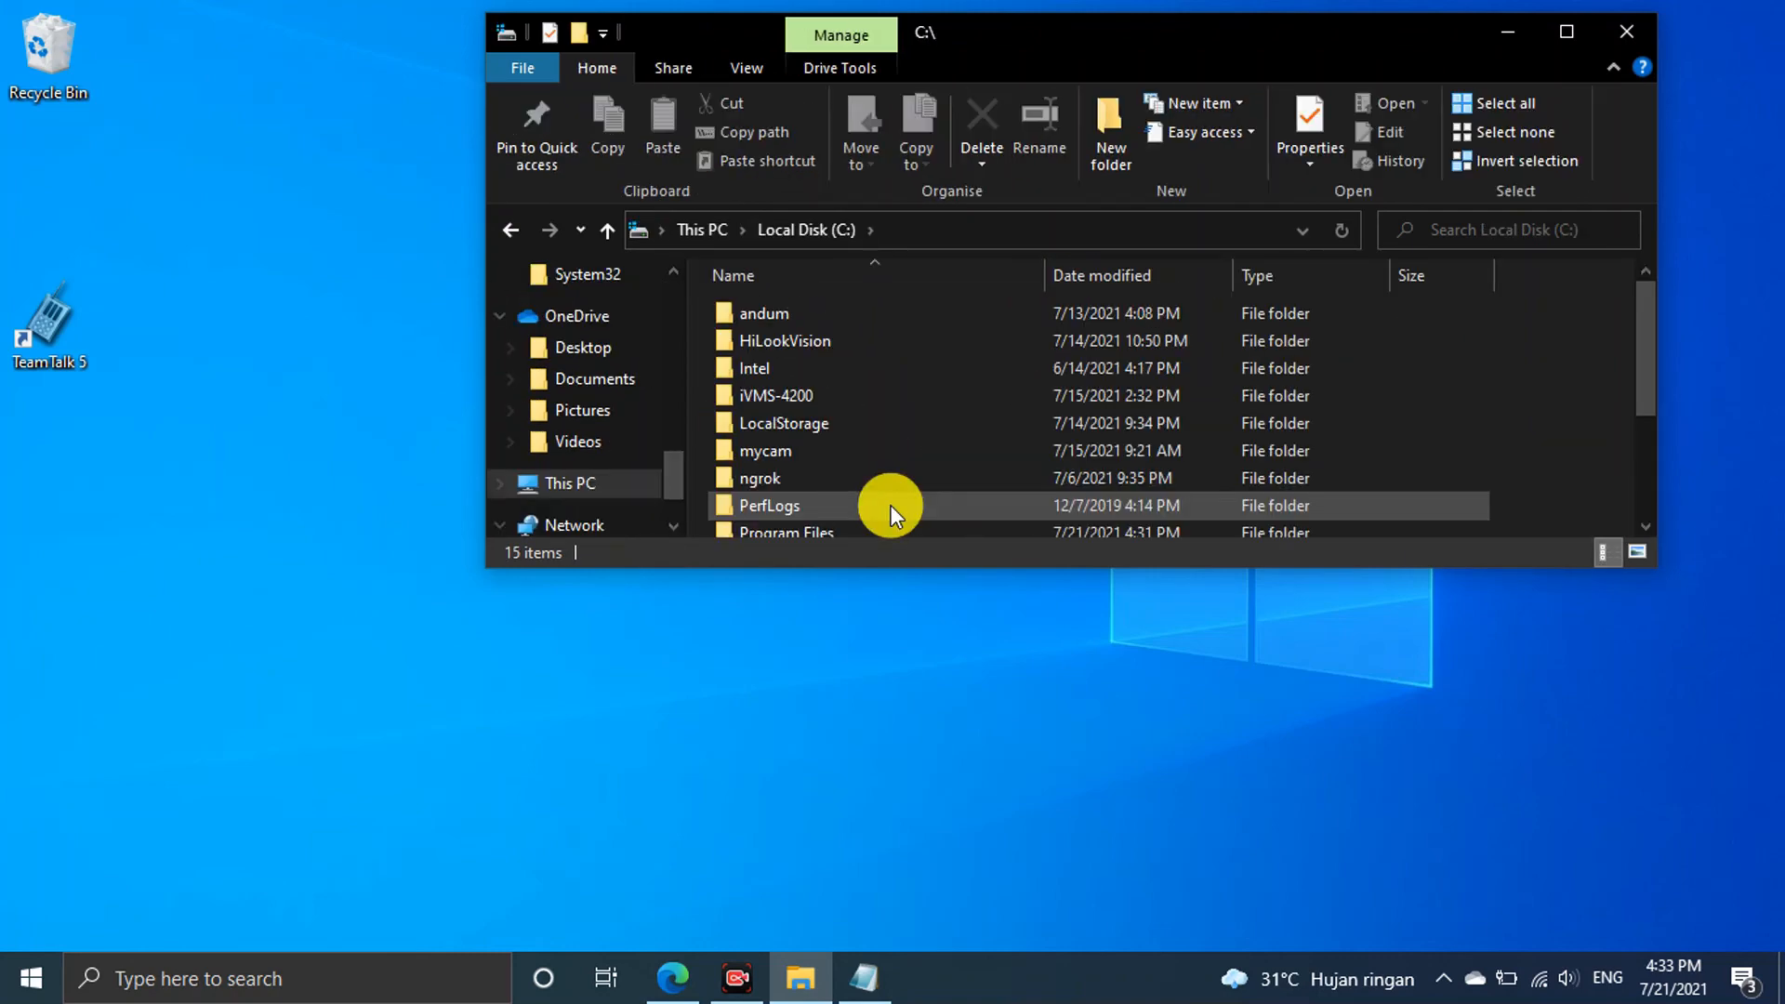
# Open Program Files\TeamTalk5 and maximize the folder window
pyautogui.scroll(-1, 852, 422)
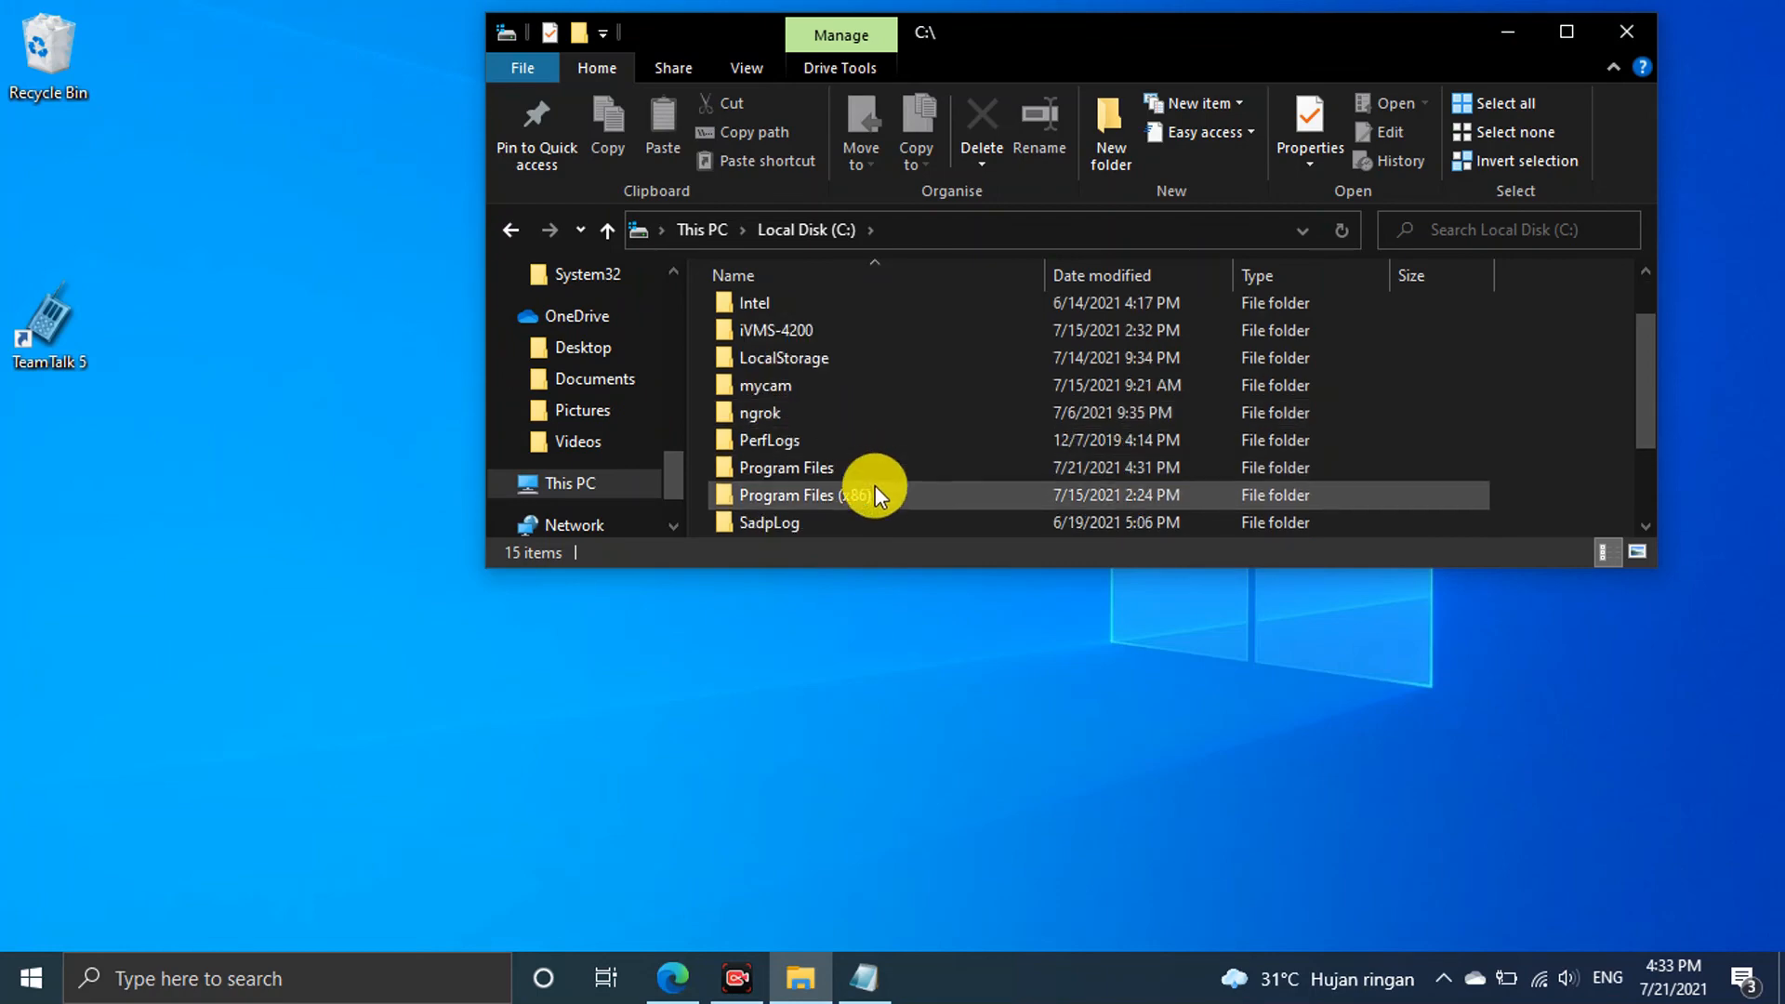
pyautogui.doubleClick(879, 463)
pyautogui.scroll(-3, 873, 435)
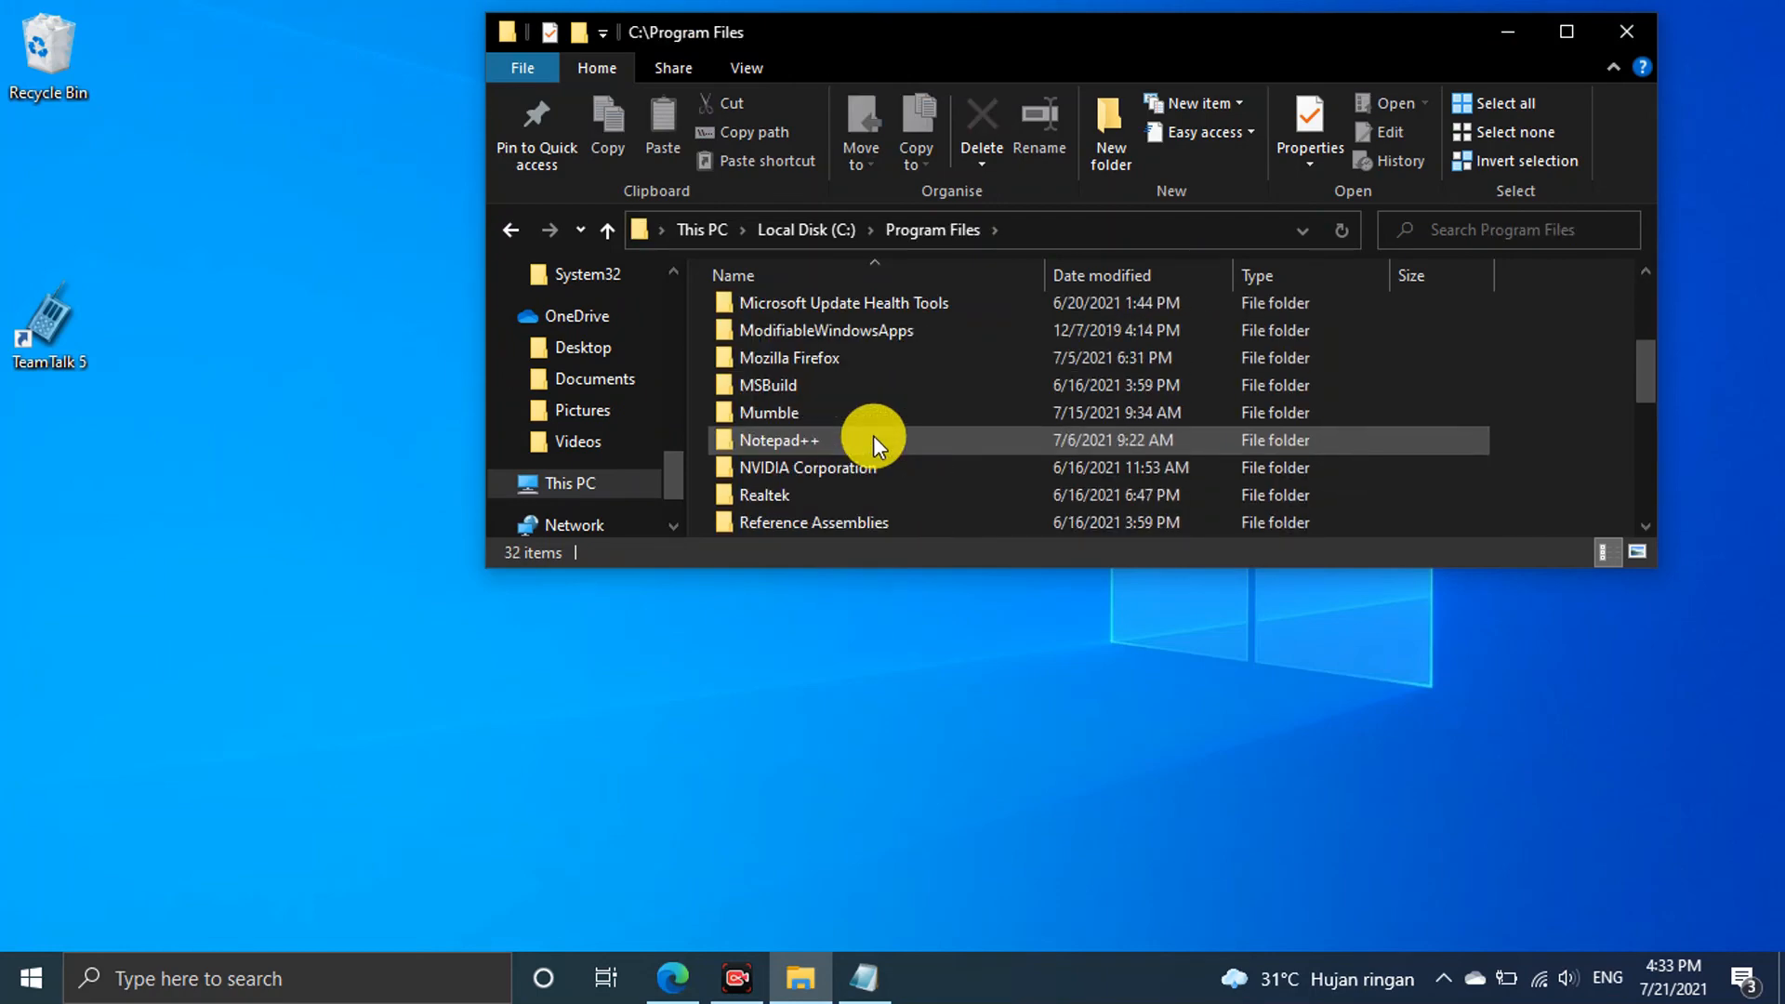
pyautogui.scroll(-2, 873, 435)
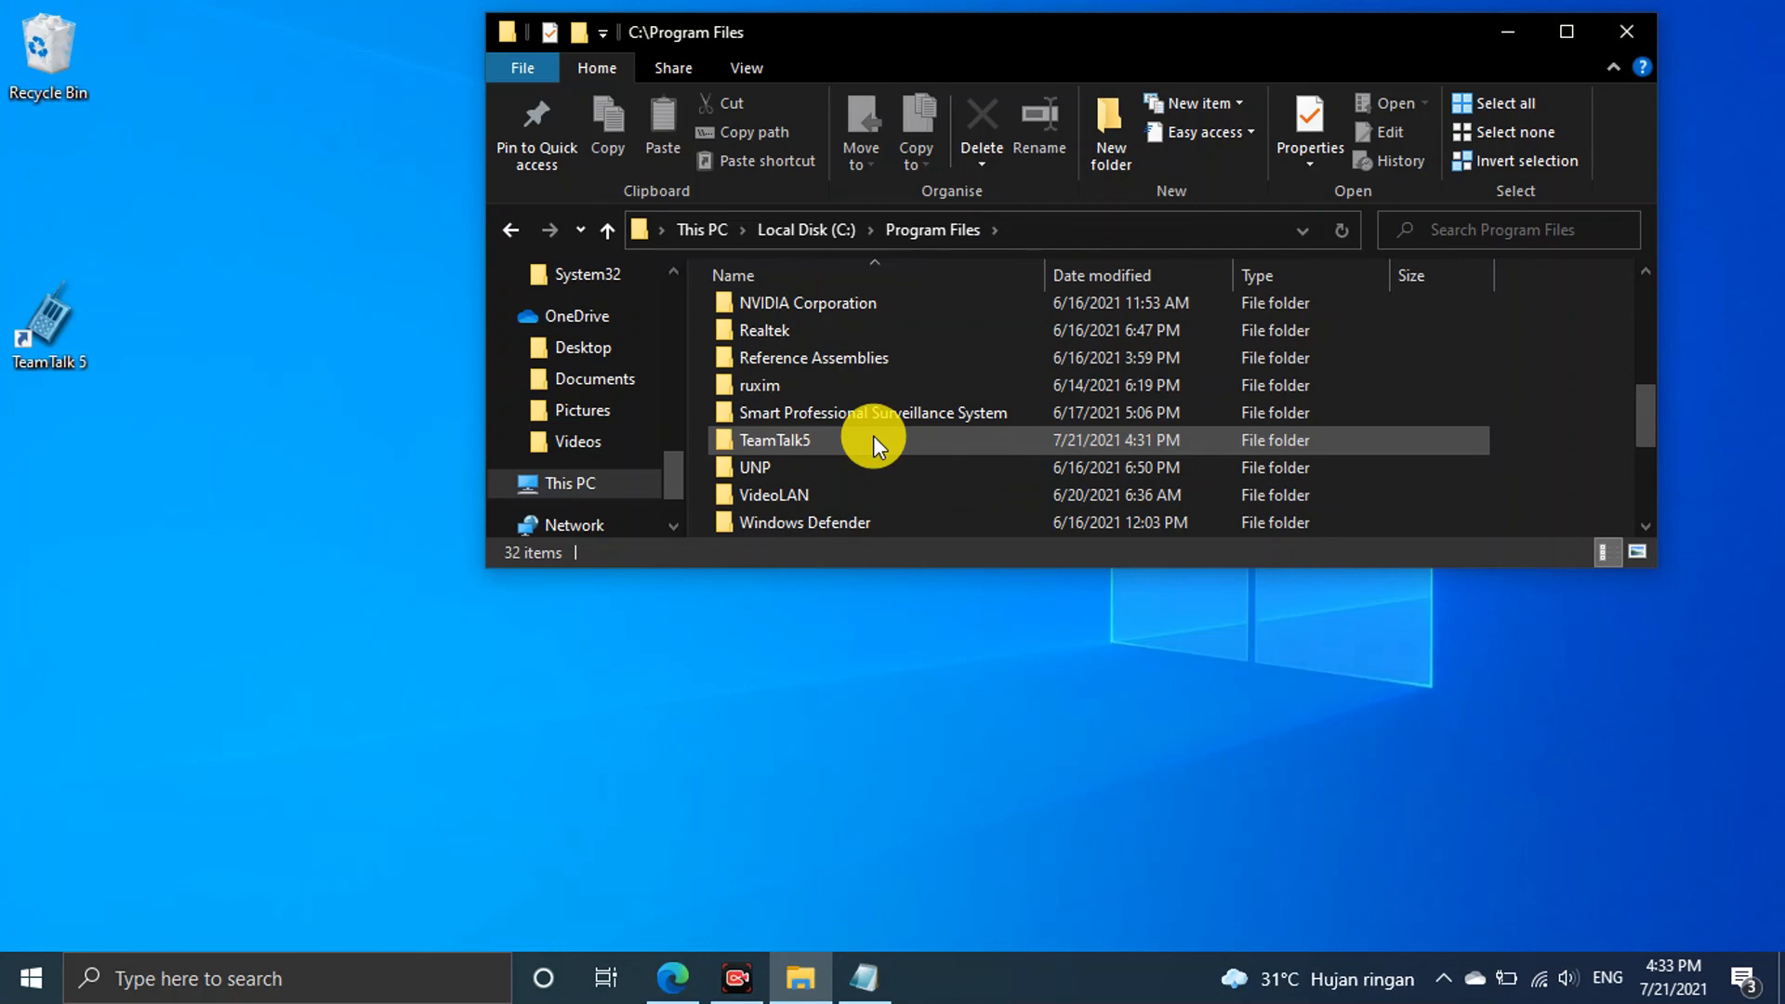
pyautogui.doubleClick(811, 439)
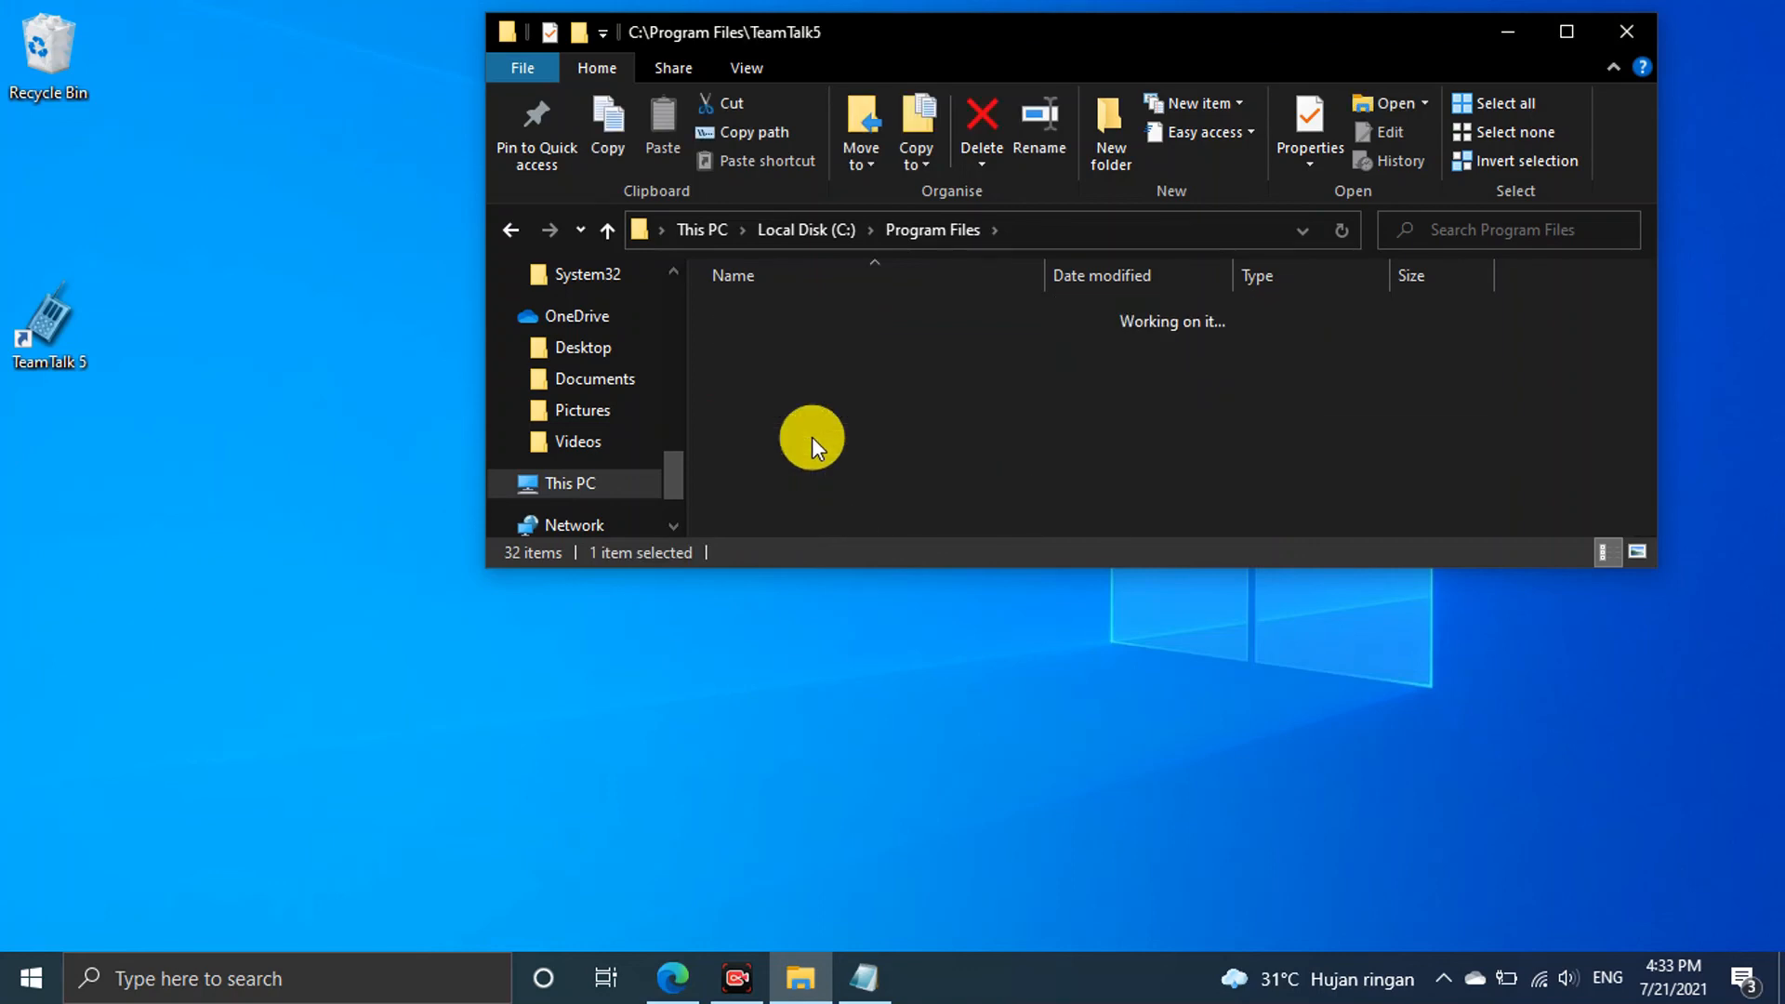
pyautogui.click(1567, 32)
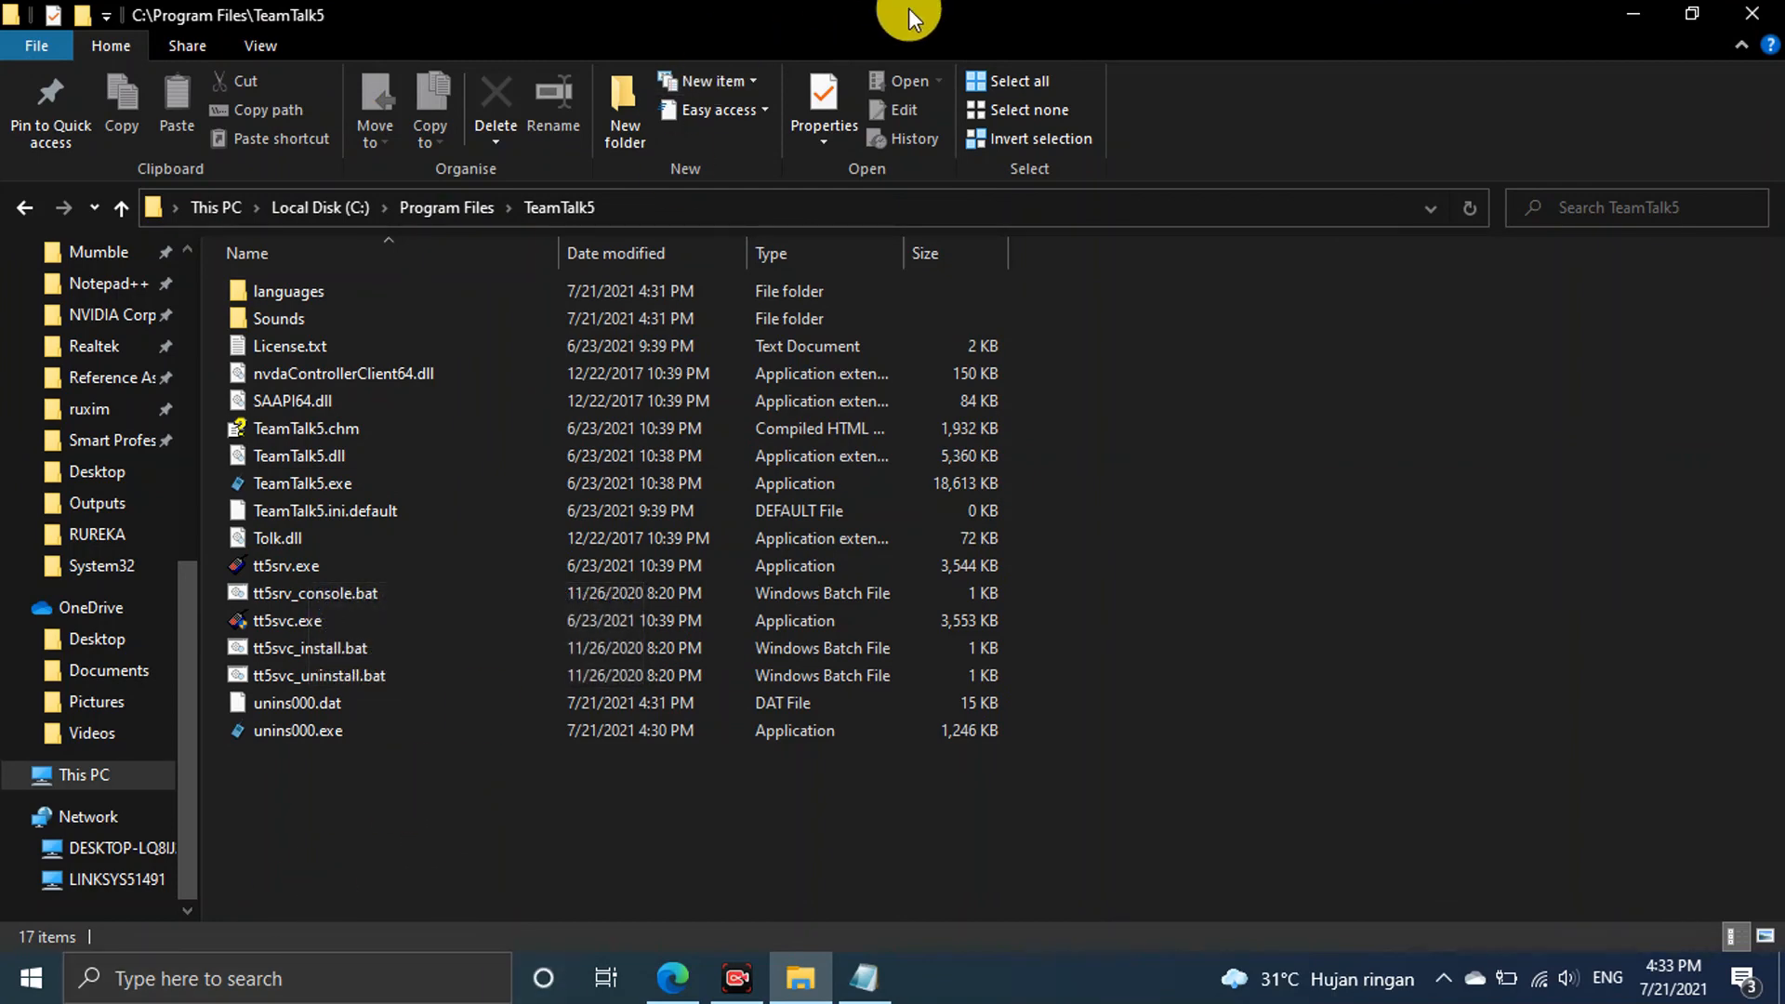
# Restore the TeamTalk5 folder window, stretch it to list all 17 files, and nudge it left
pyautogui.click(1694, 14)
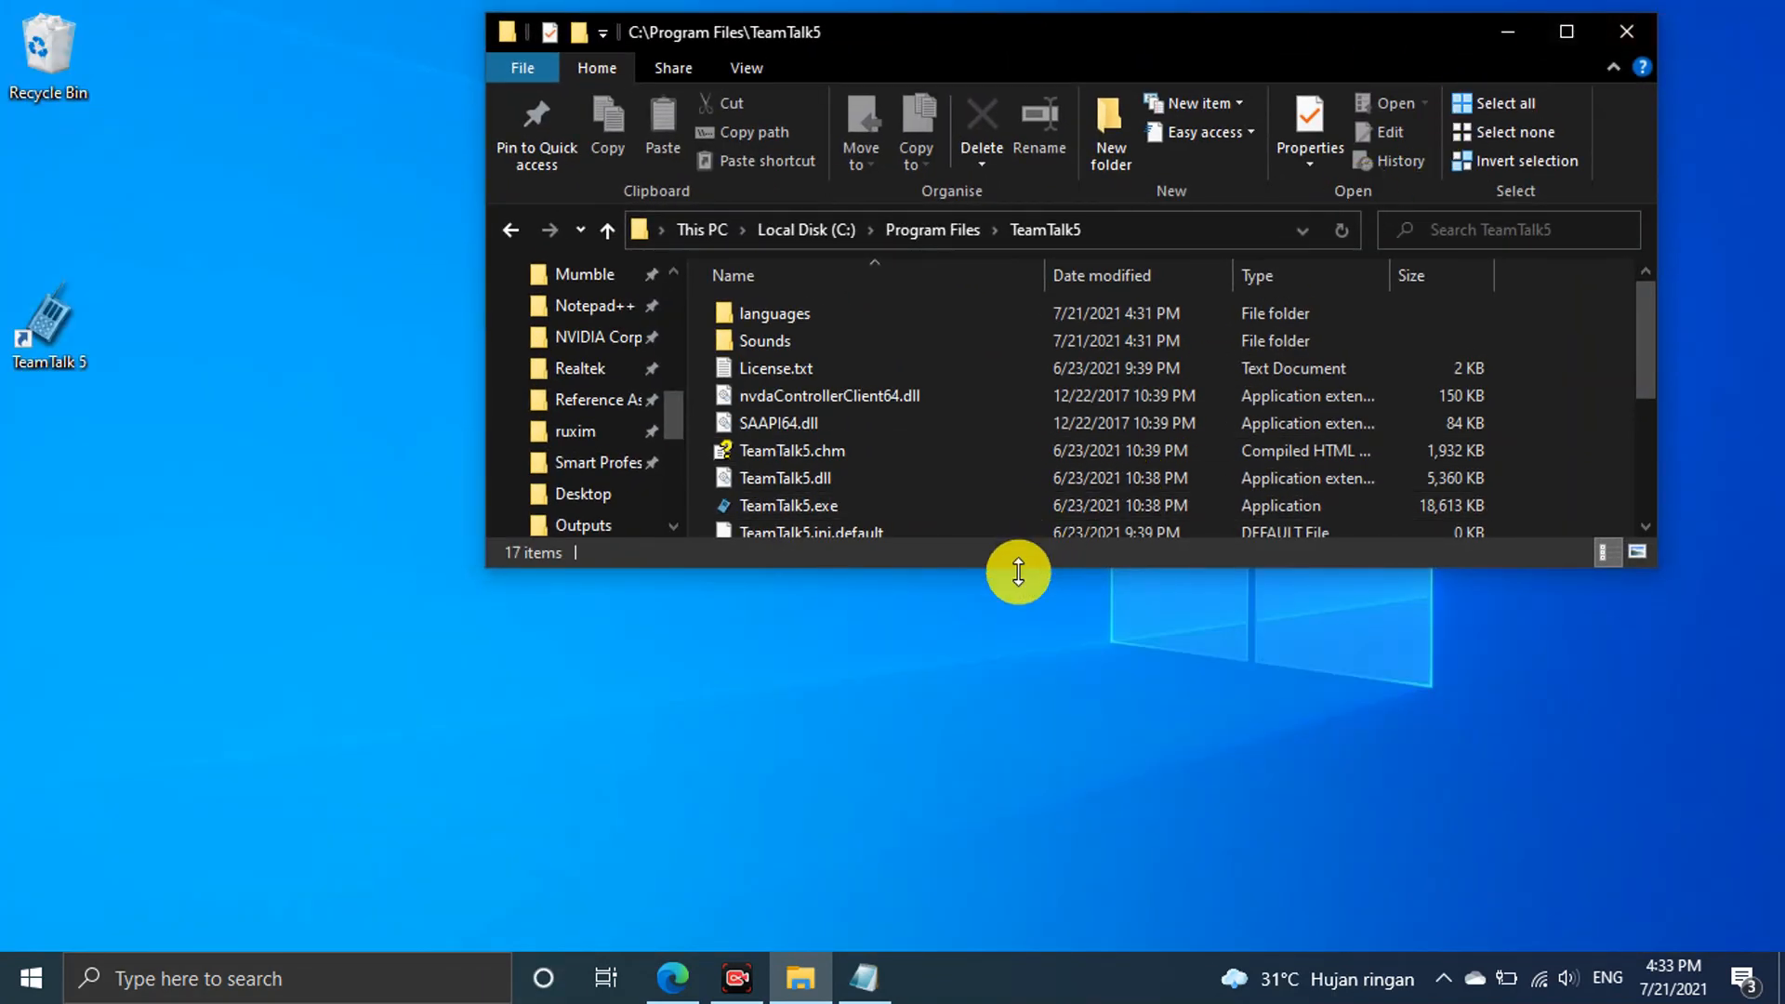
pyautogui.moveTo(1018, 572); pyautogui.dragTo(1016, 907)
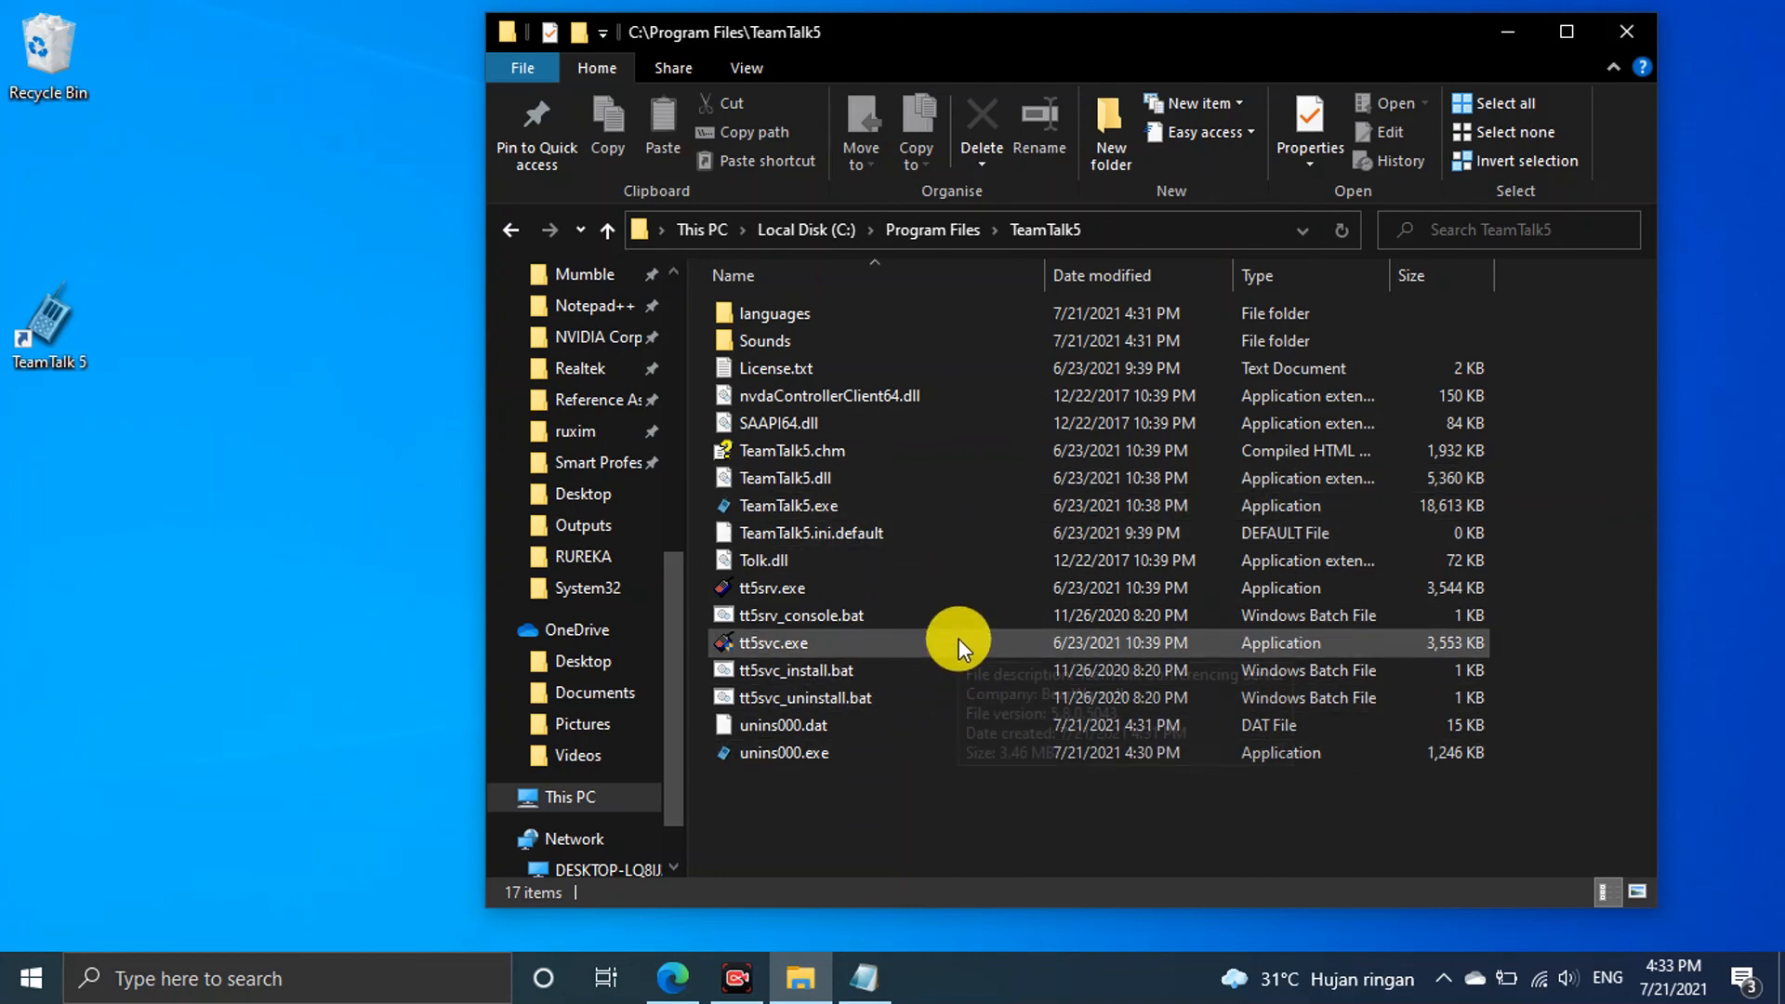
pyautogui.moveTo(958, 639)
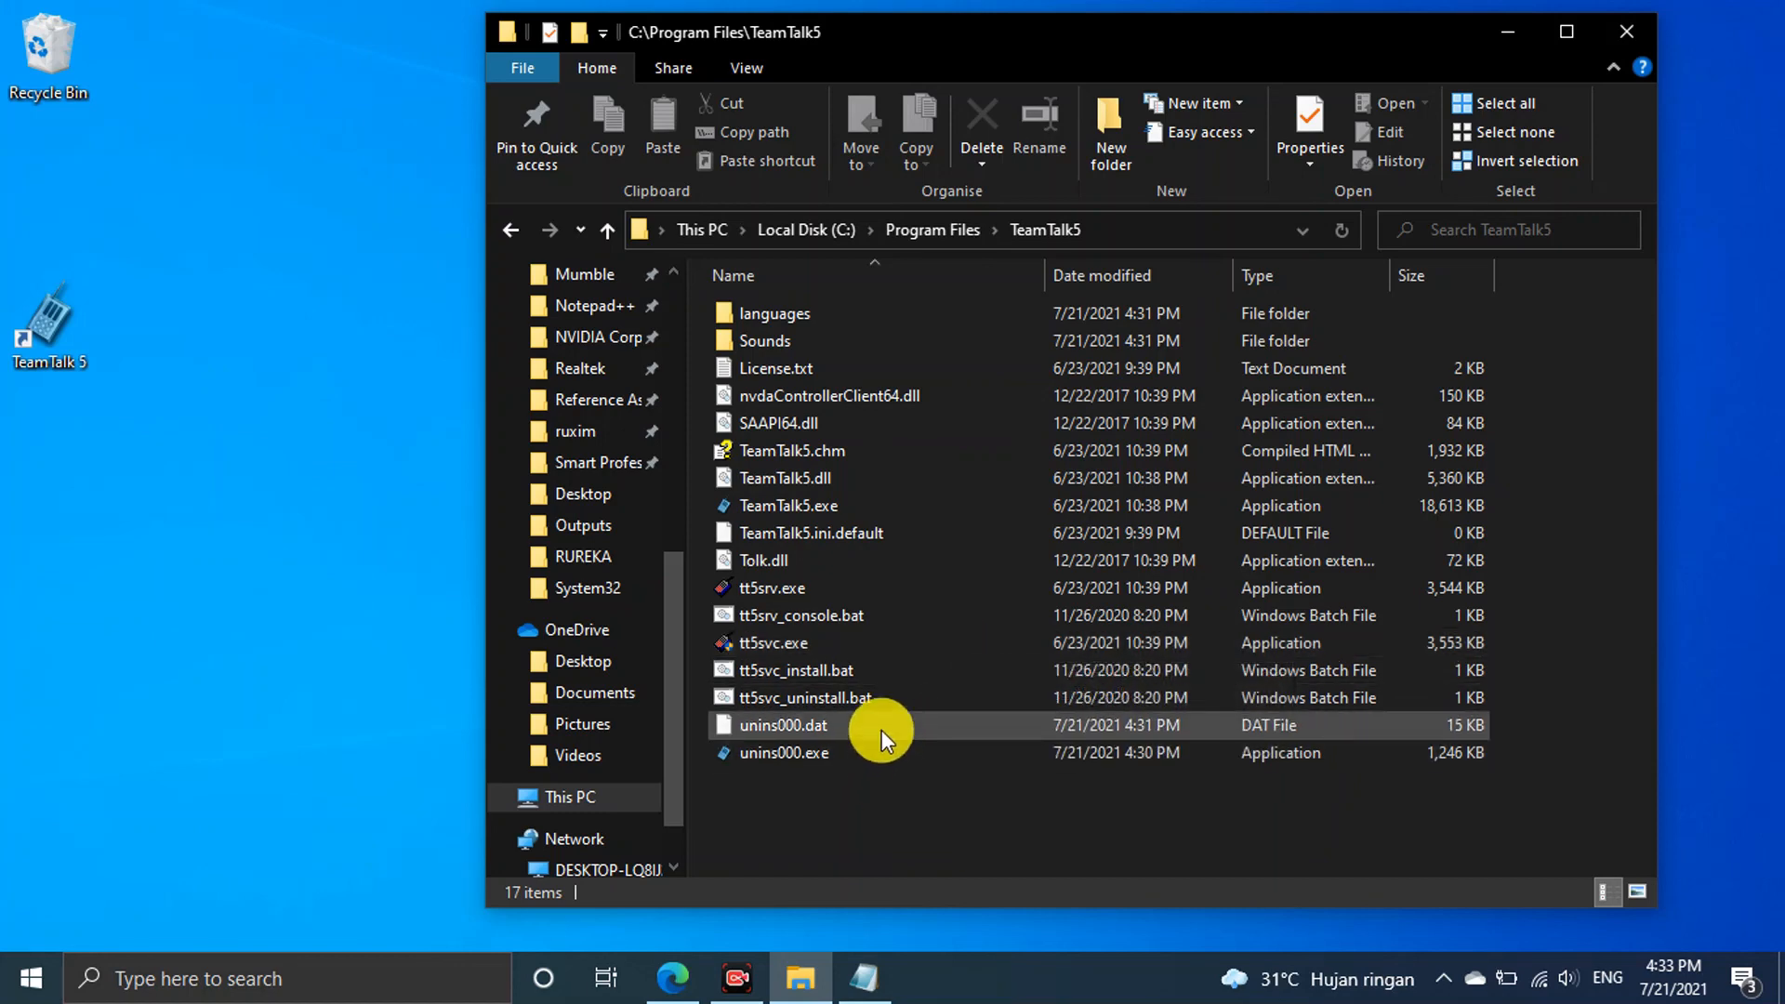
pyautogui.moveTo(1262, 30); pyautogui.dragTo(1213, 24)
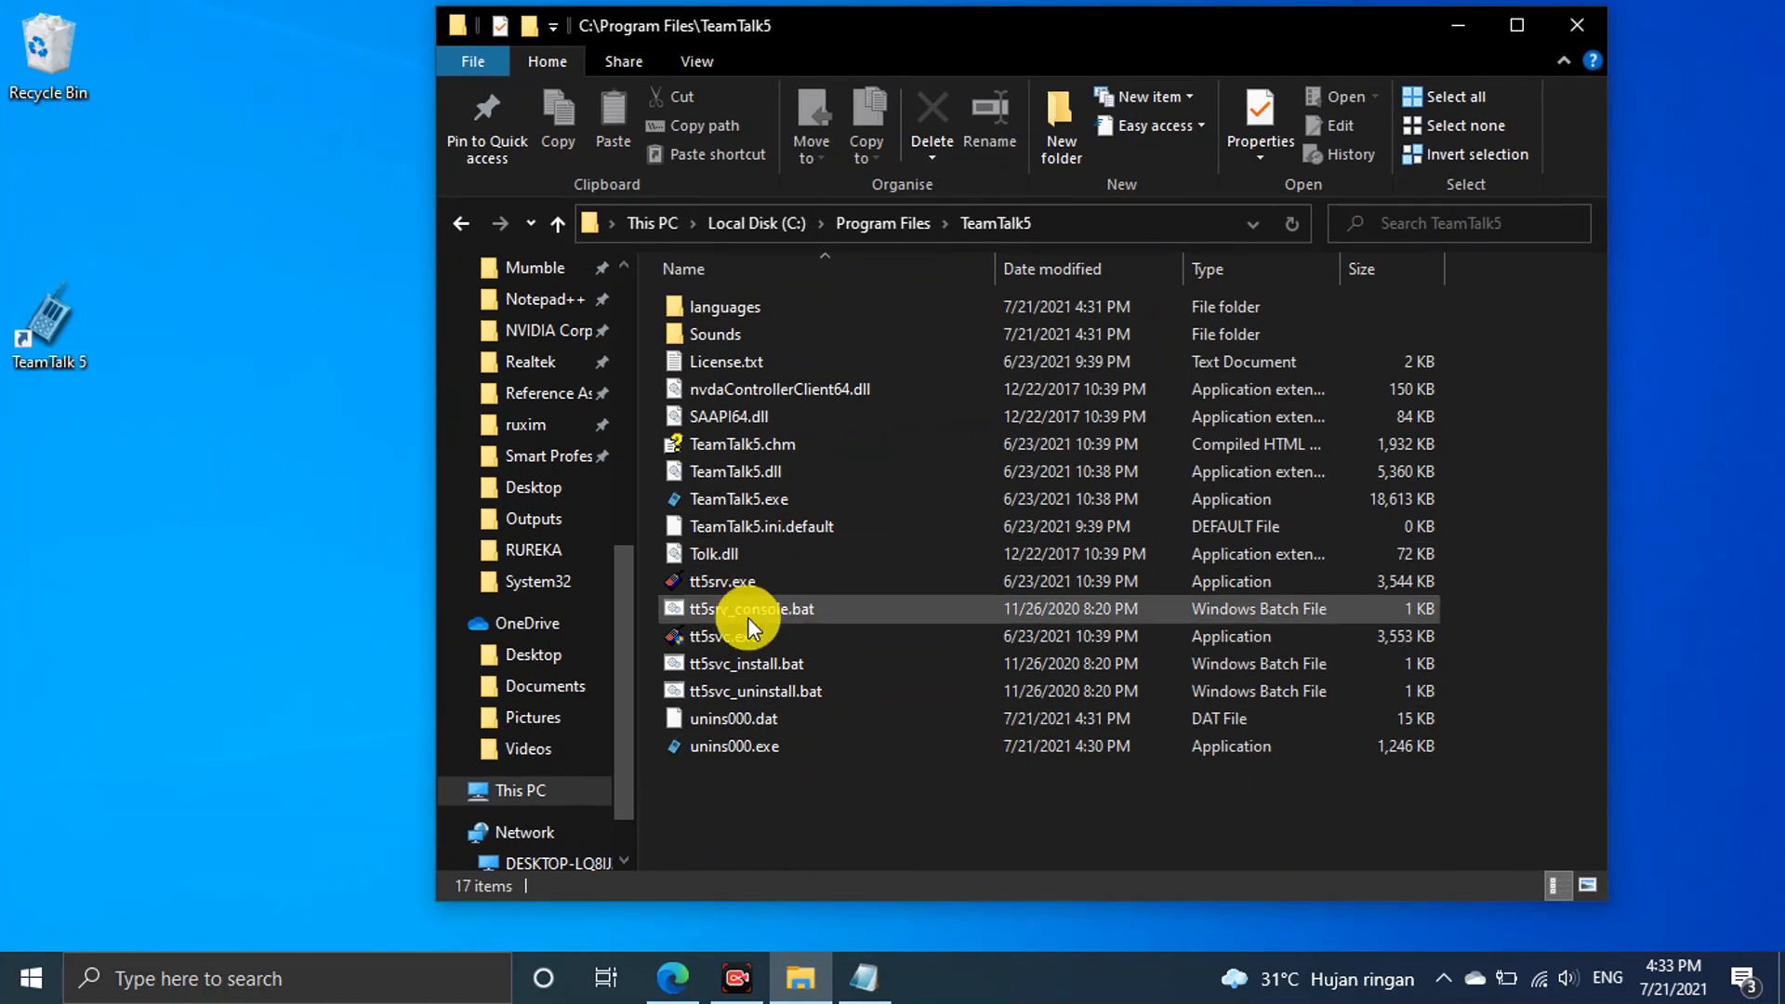
pyautogui.moveTo(787, 585)
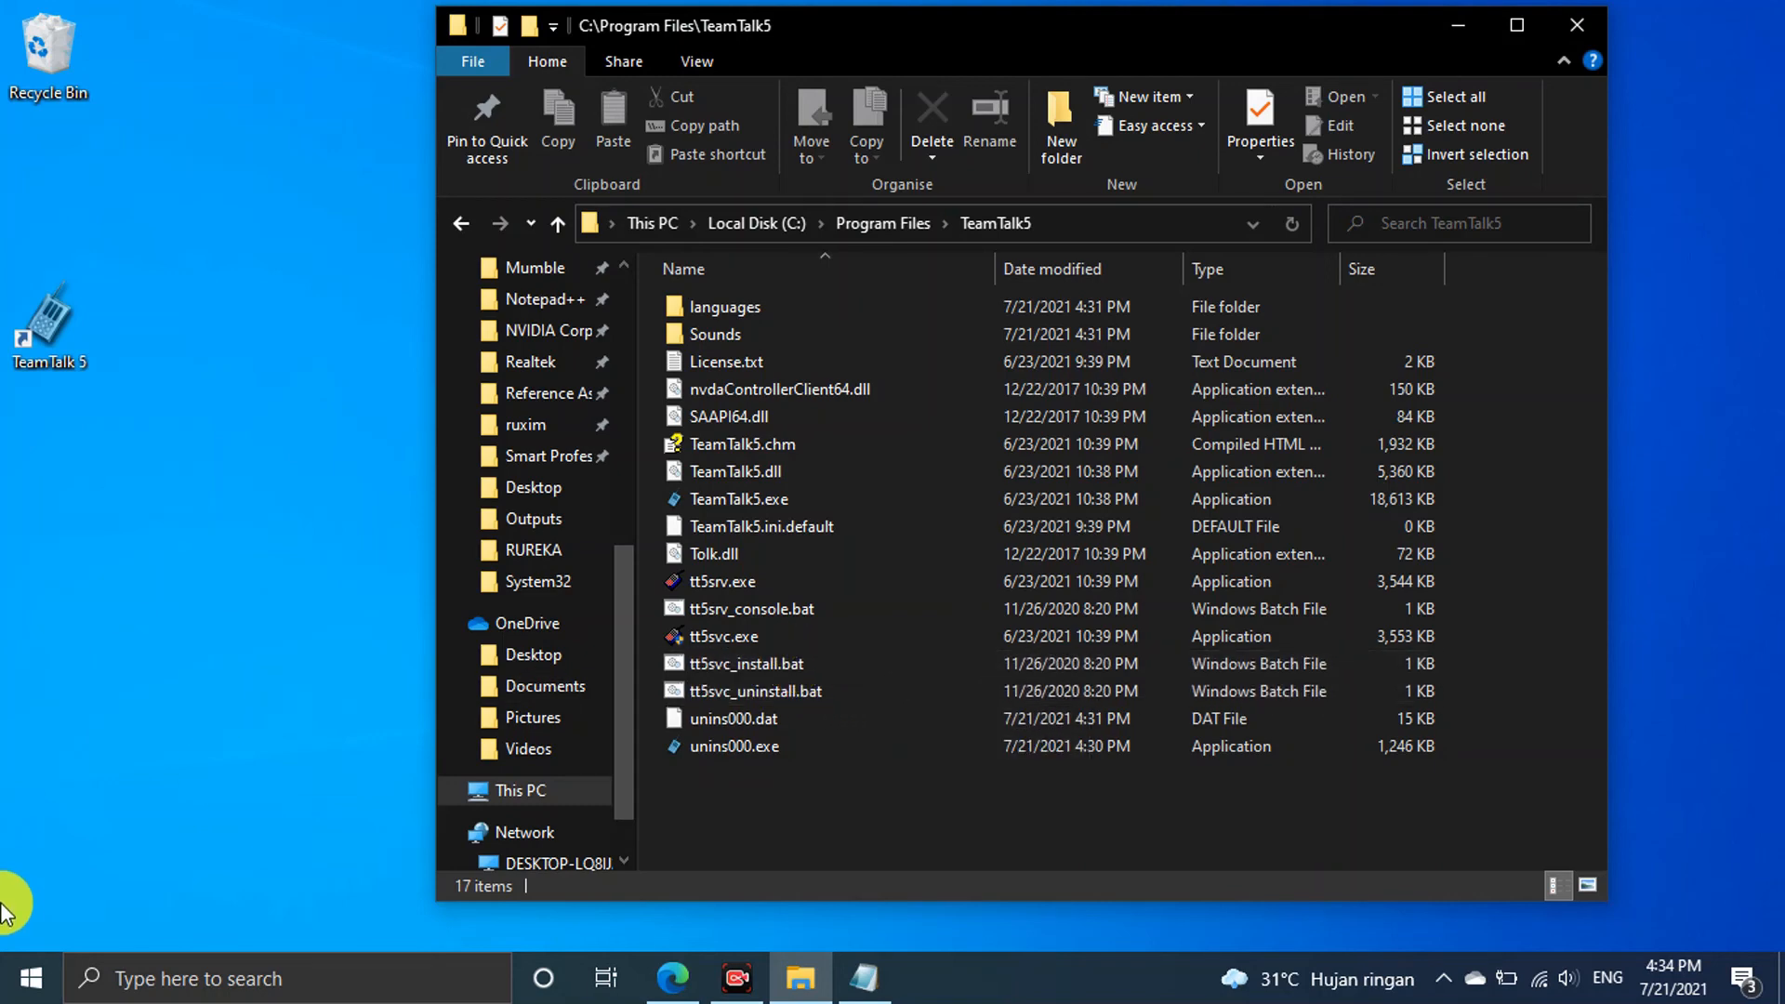
pyautogui.click(31, 976)
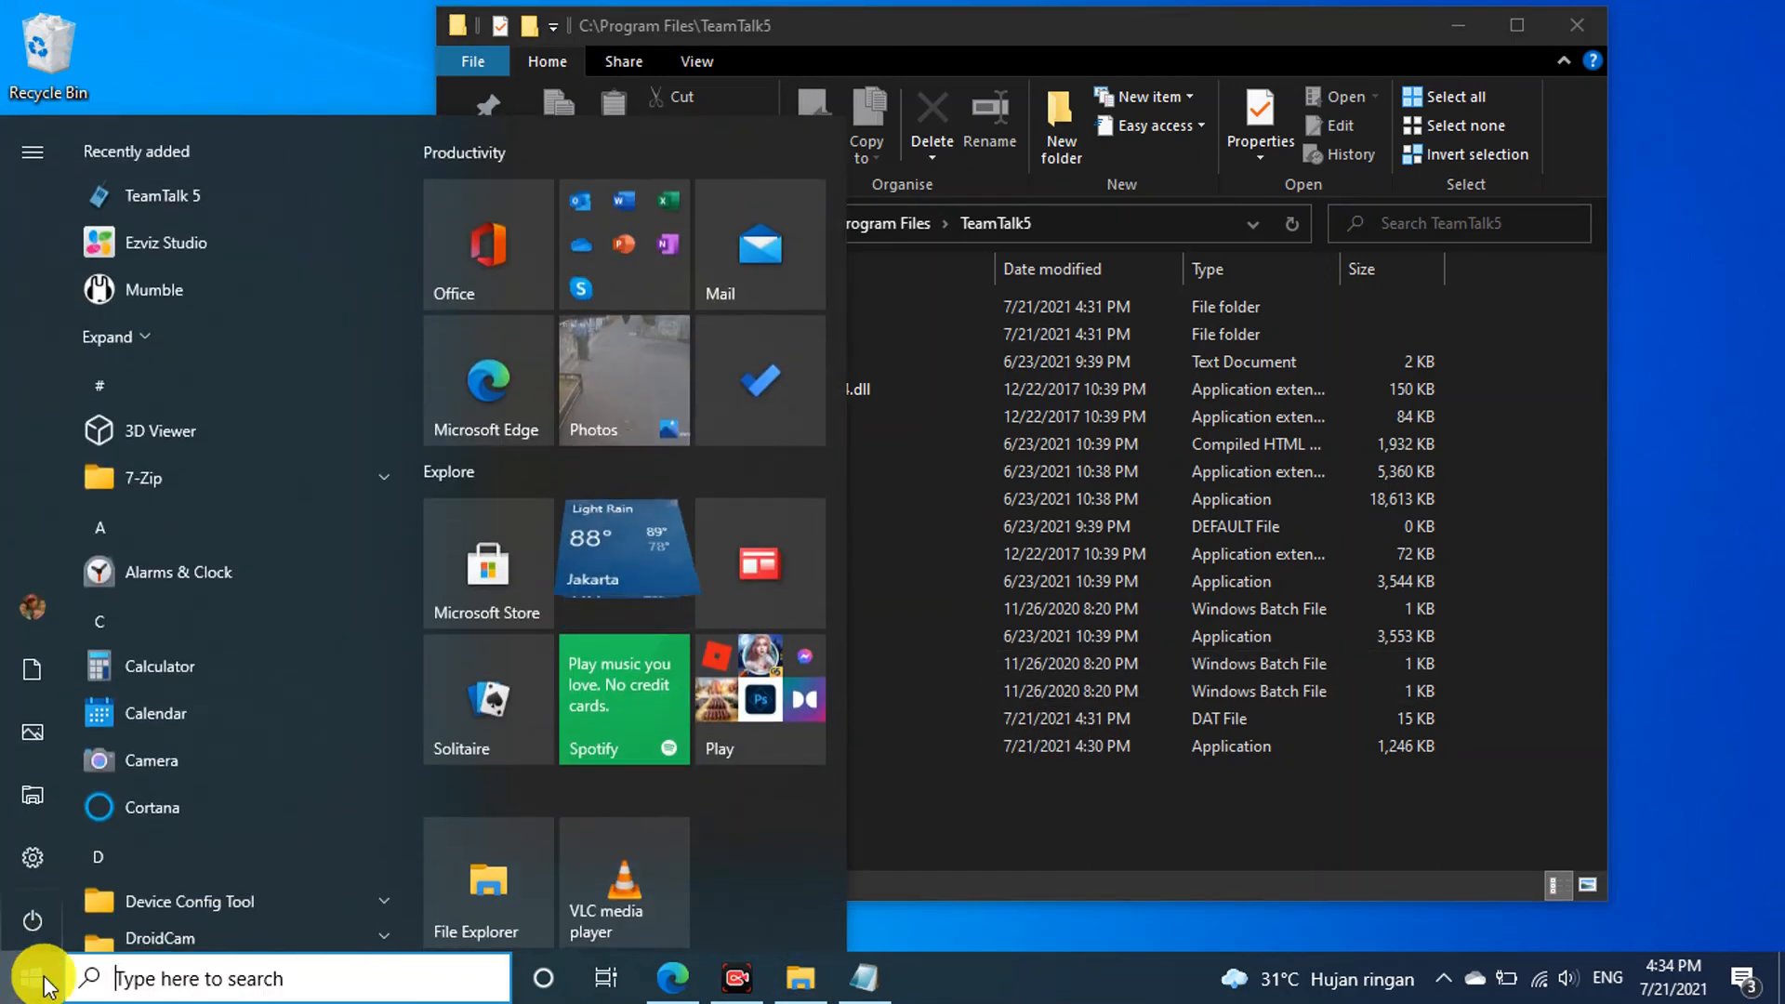
pyautogui.scroll(-10, 281, 616)
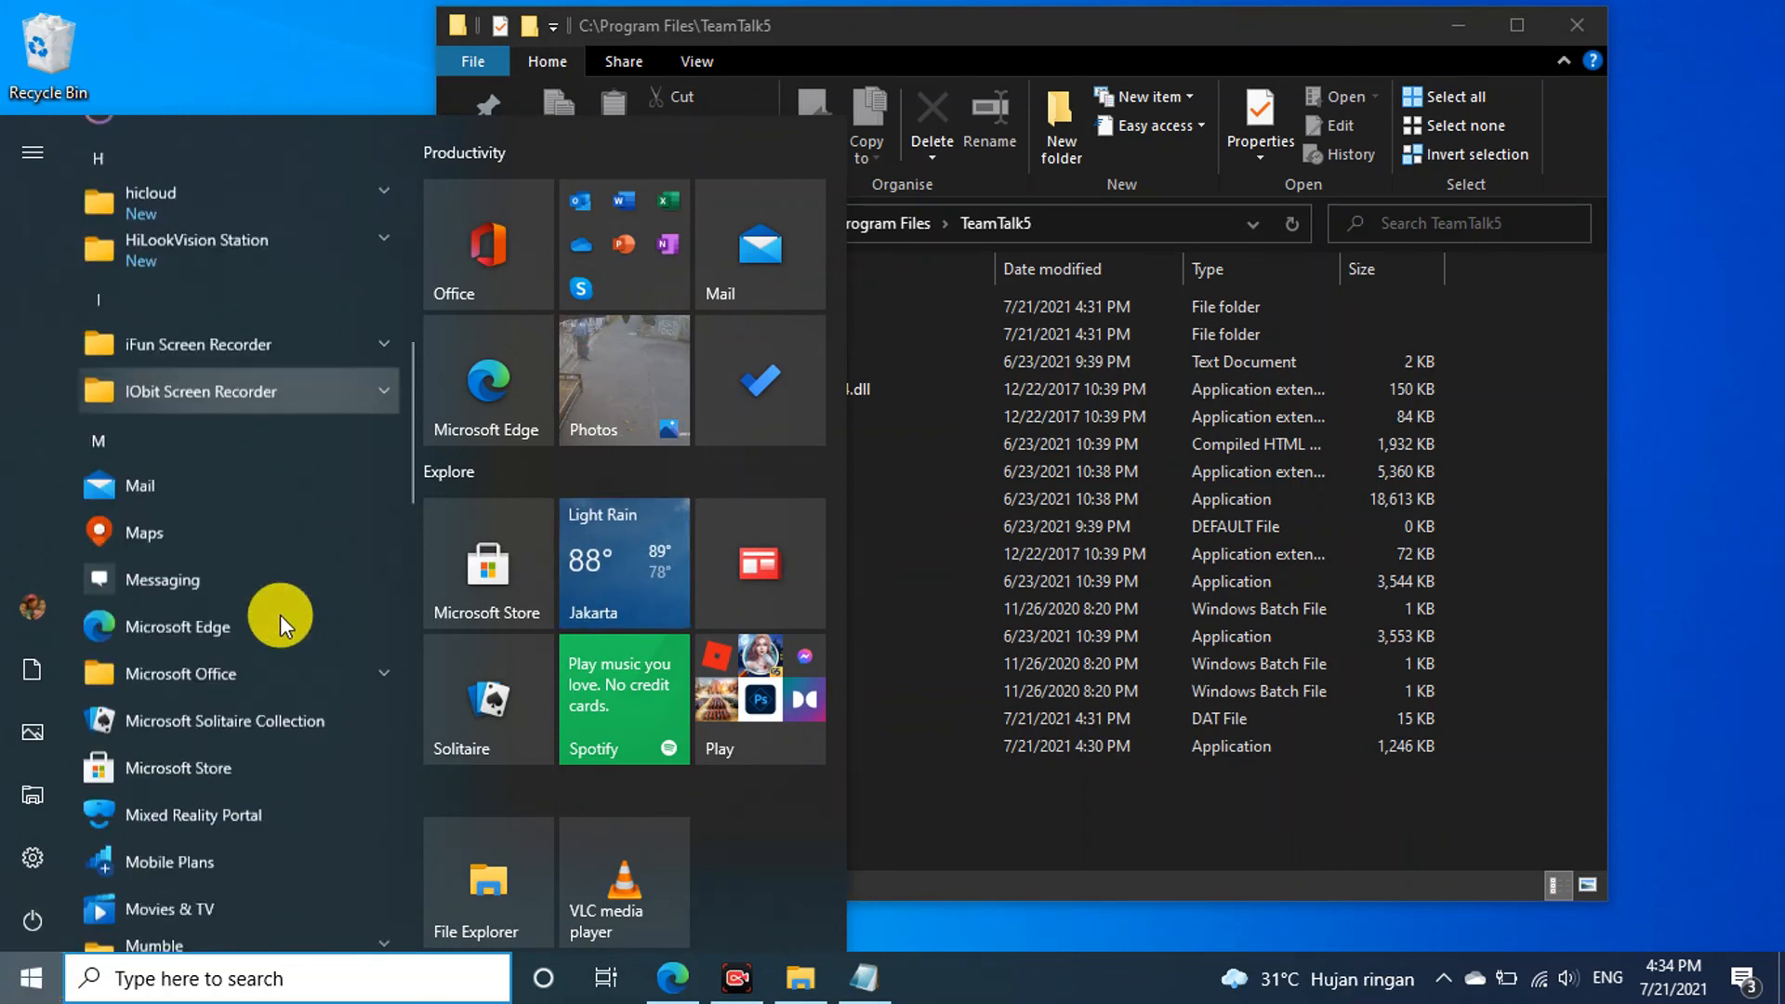
pyautogui.scroll(-10, 281, 615)
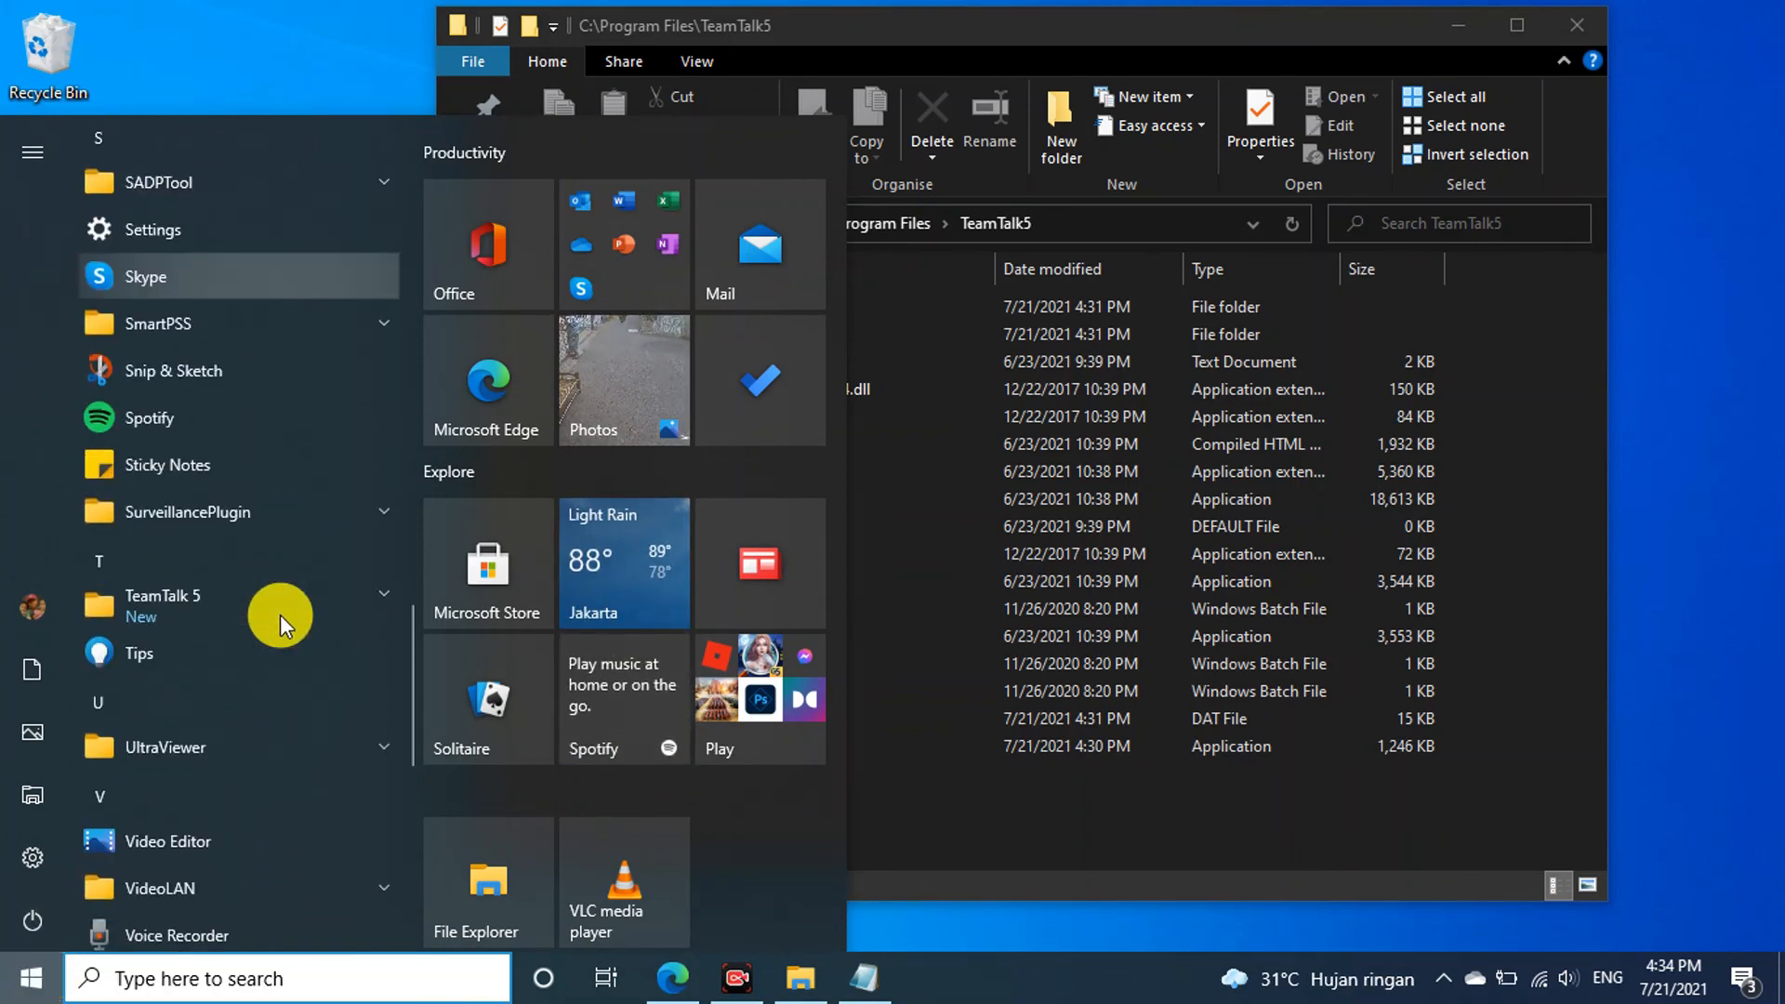
pyautogui.scroll(-6, 281, 615)
pyautogui.scroll(5, 281, 616)
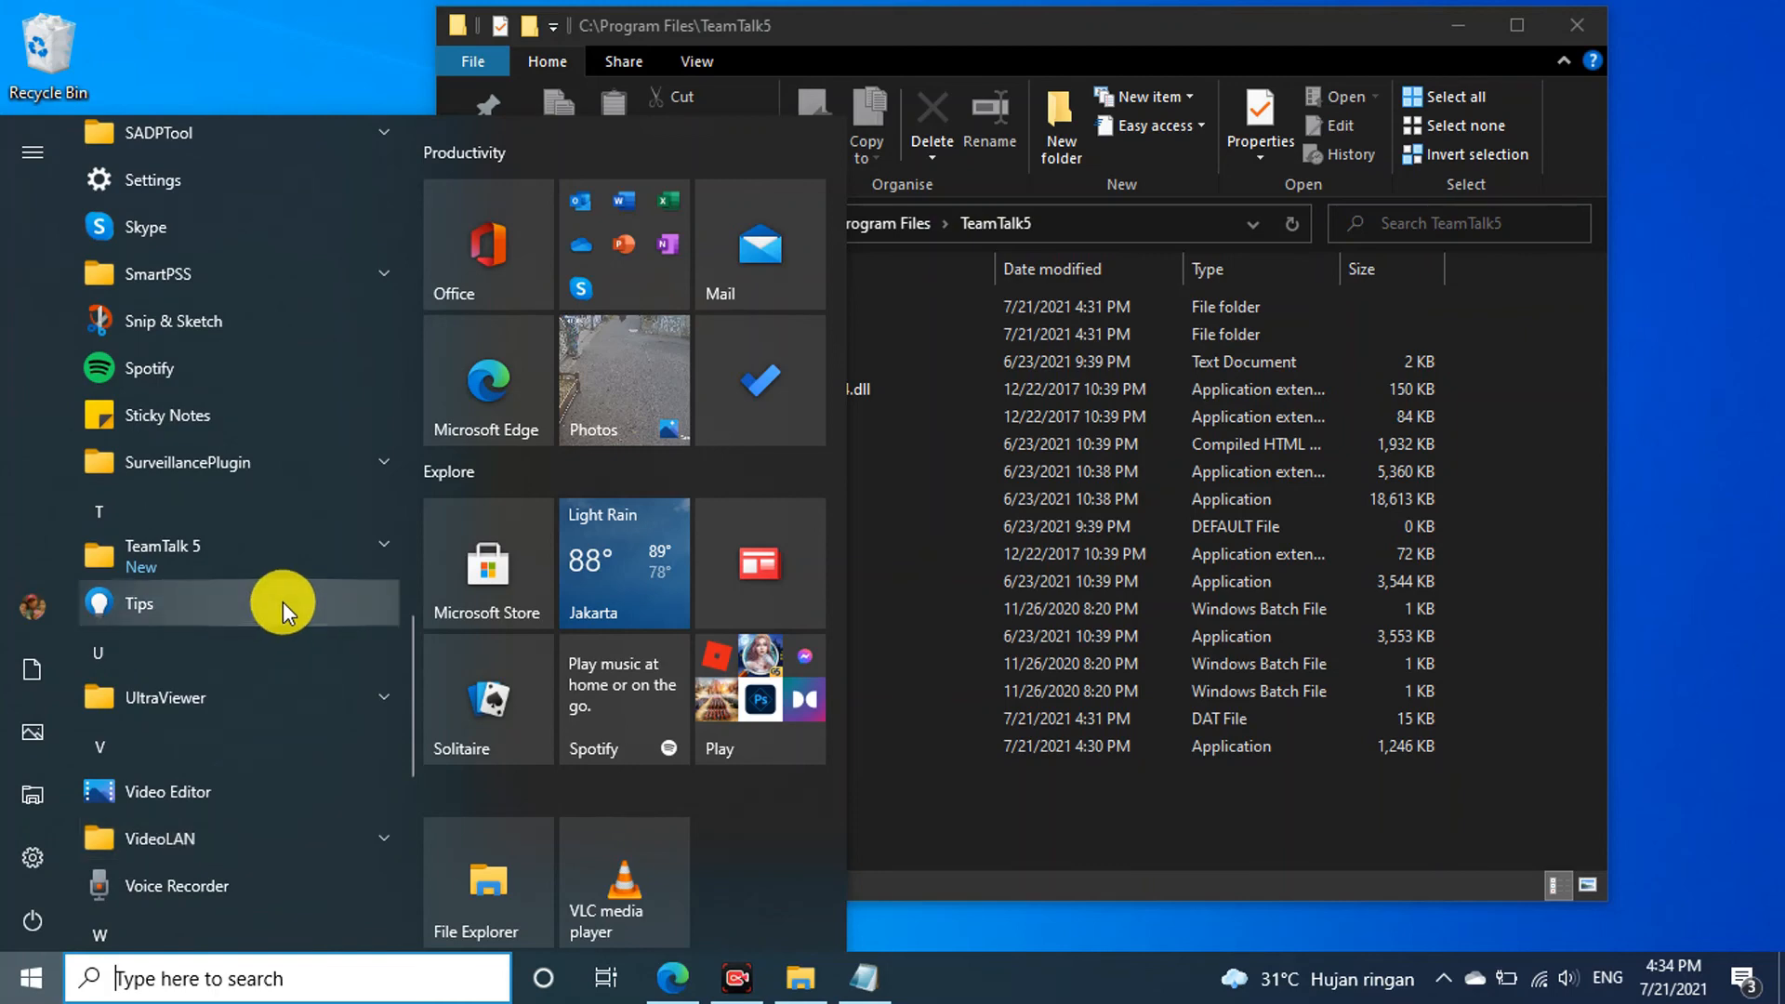
pyautogui.click(320, 556)
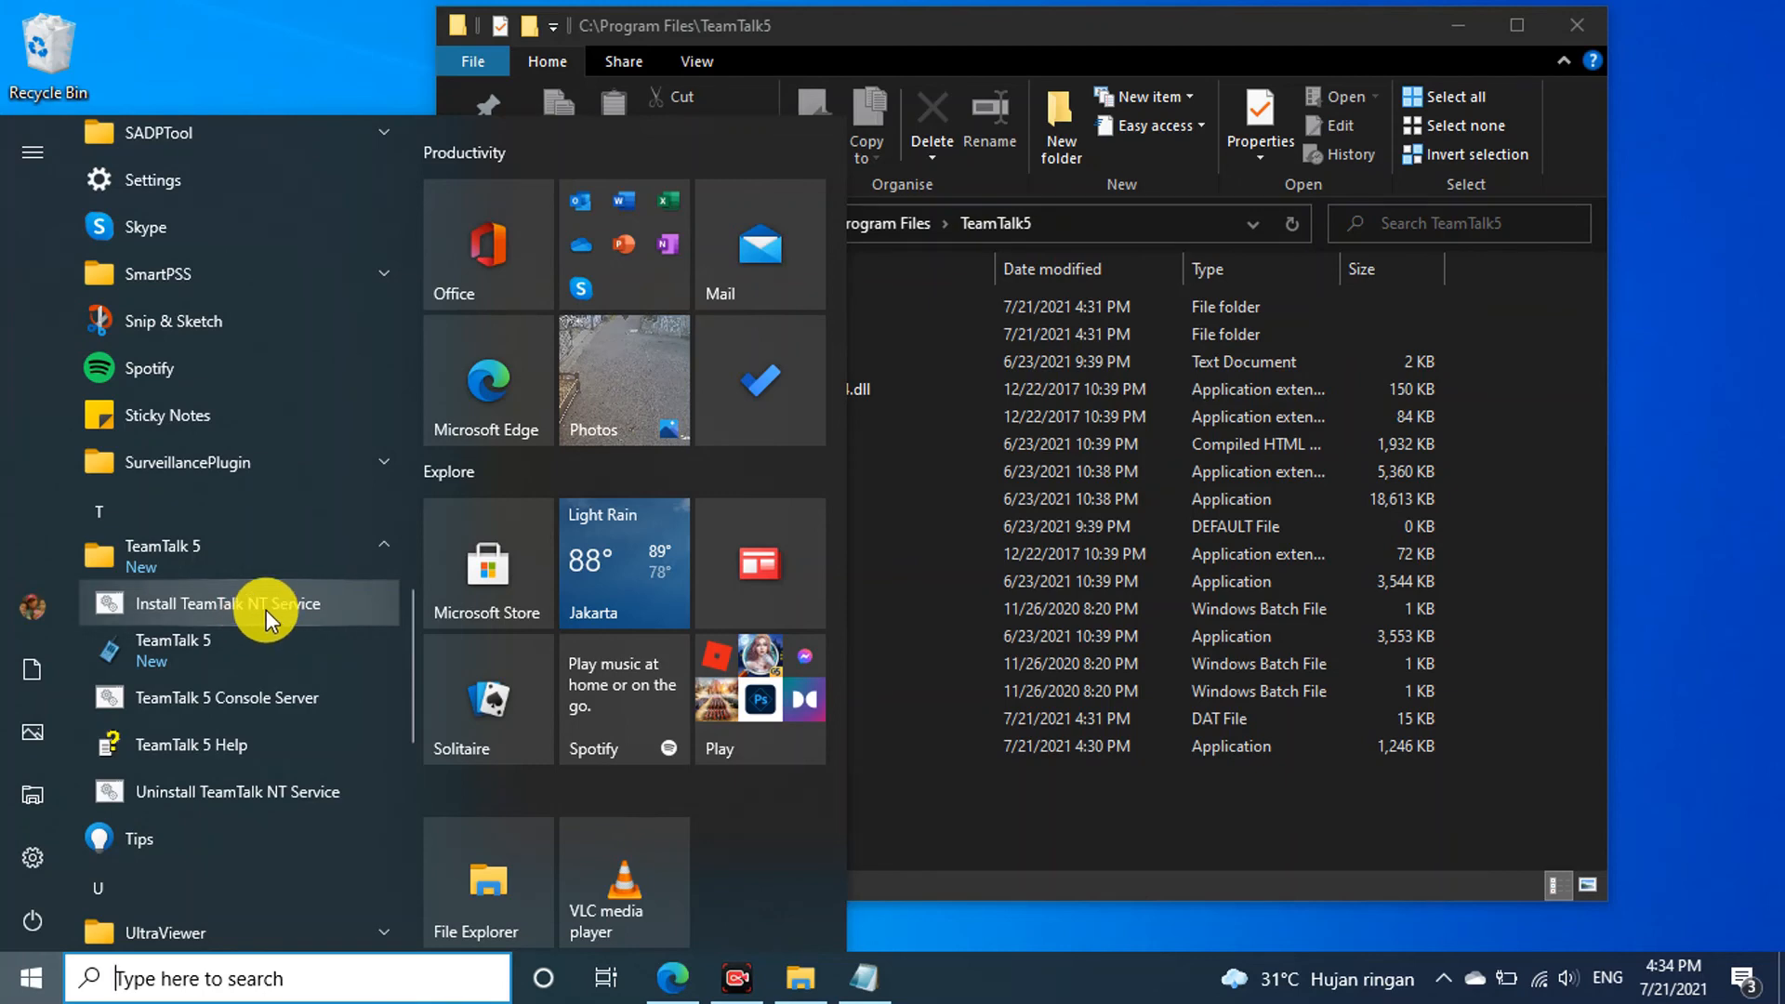
pyautogui.click(1280, 21)
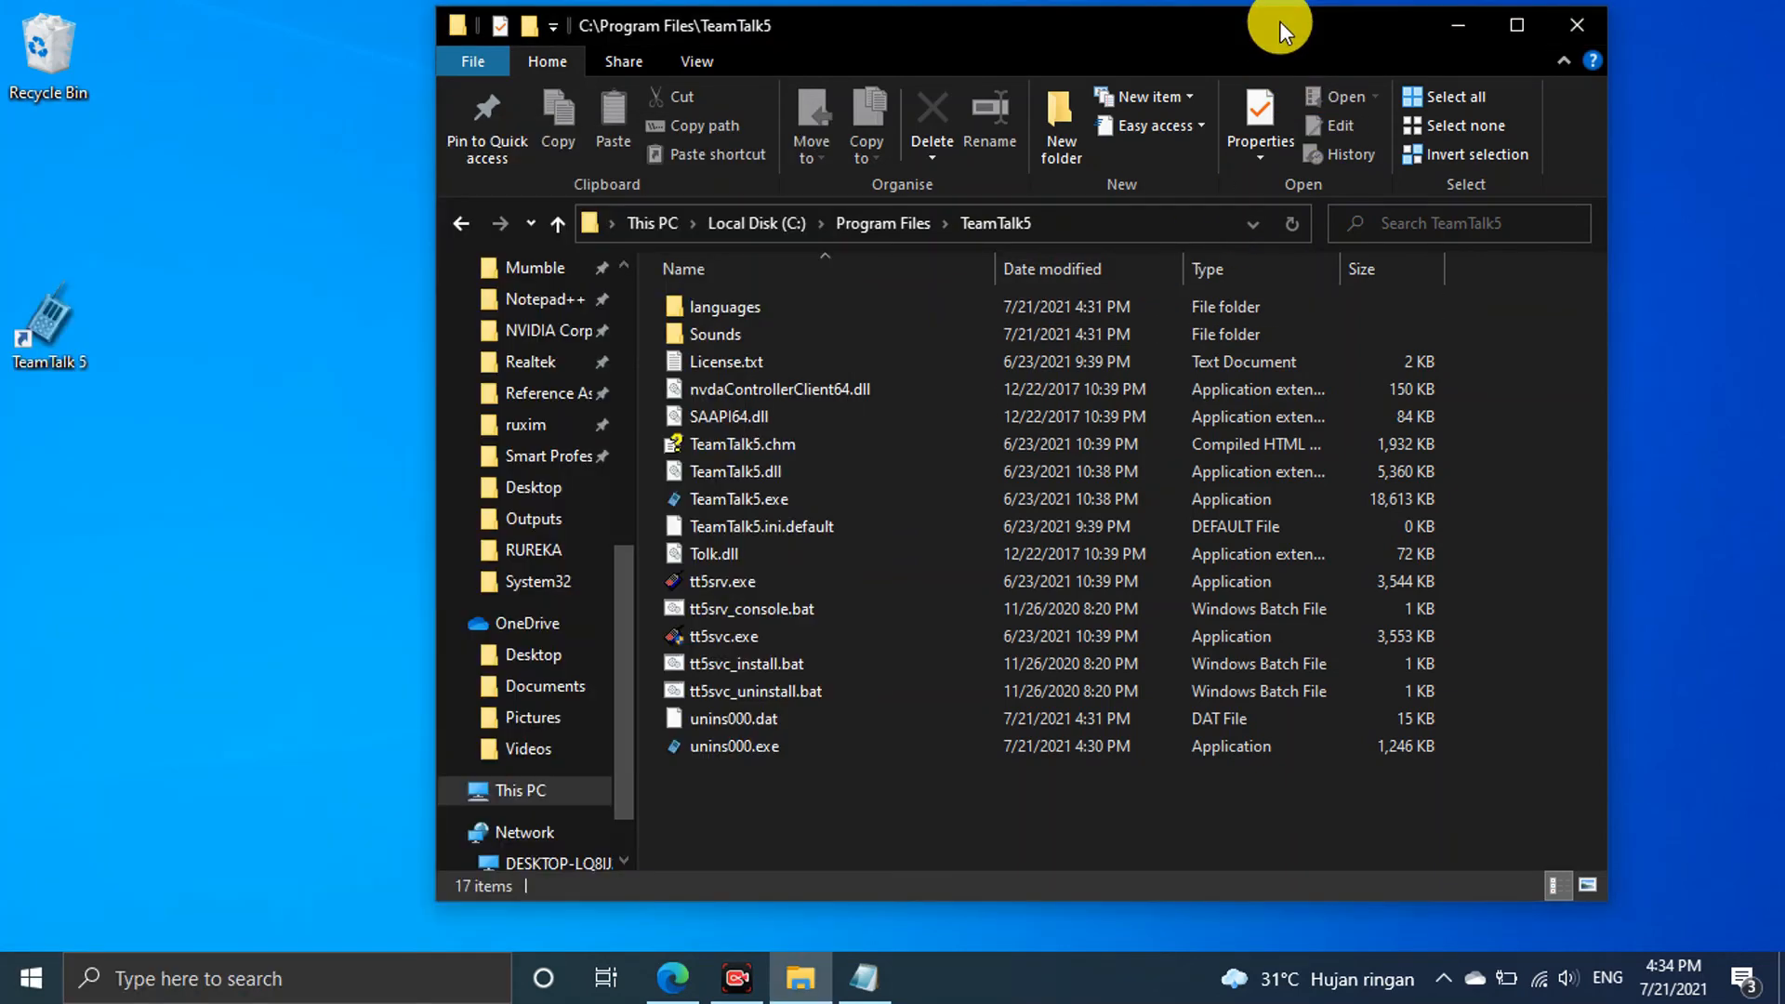
# Run tt5svc_install.bat and arrange the installer and configurator consoles on screen
pyautogui.doubleClick(834, 666)
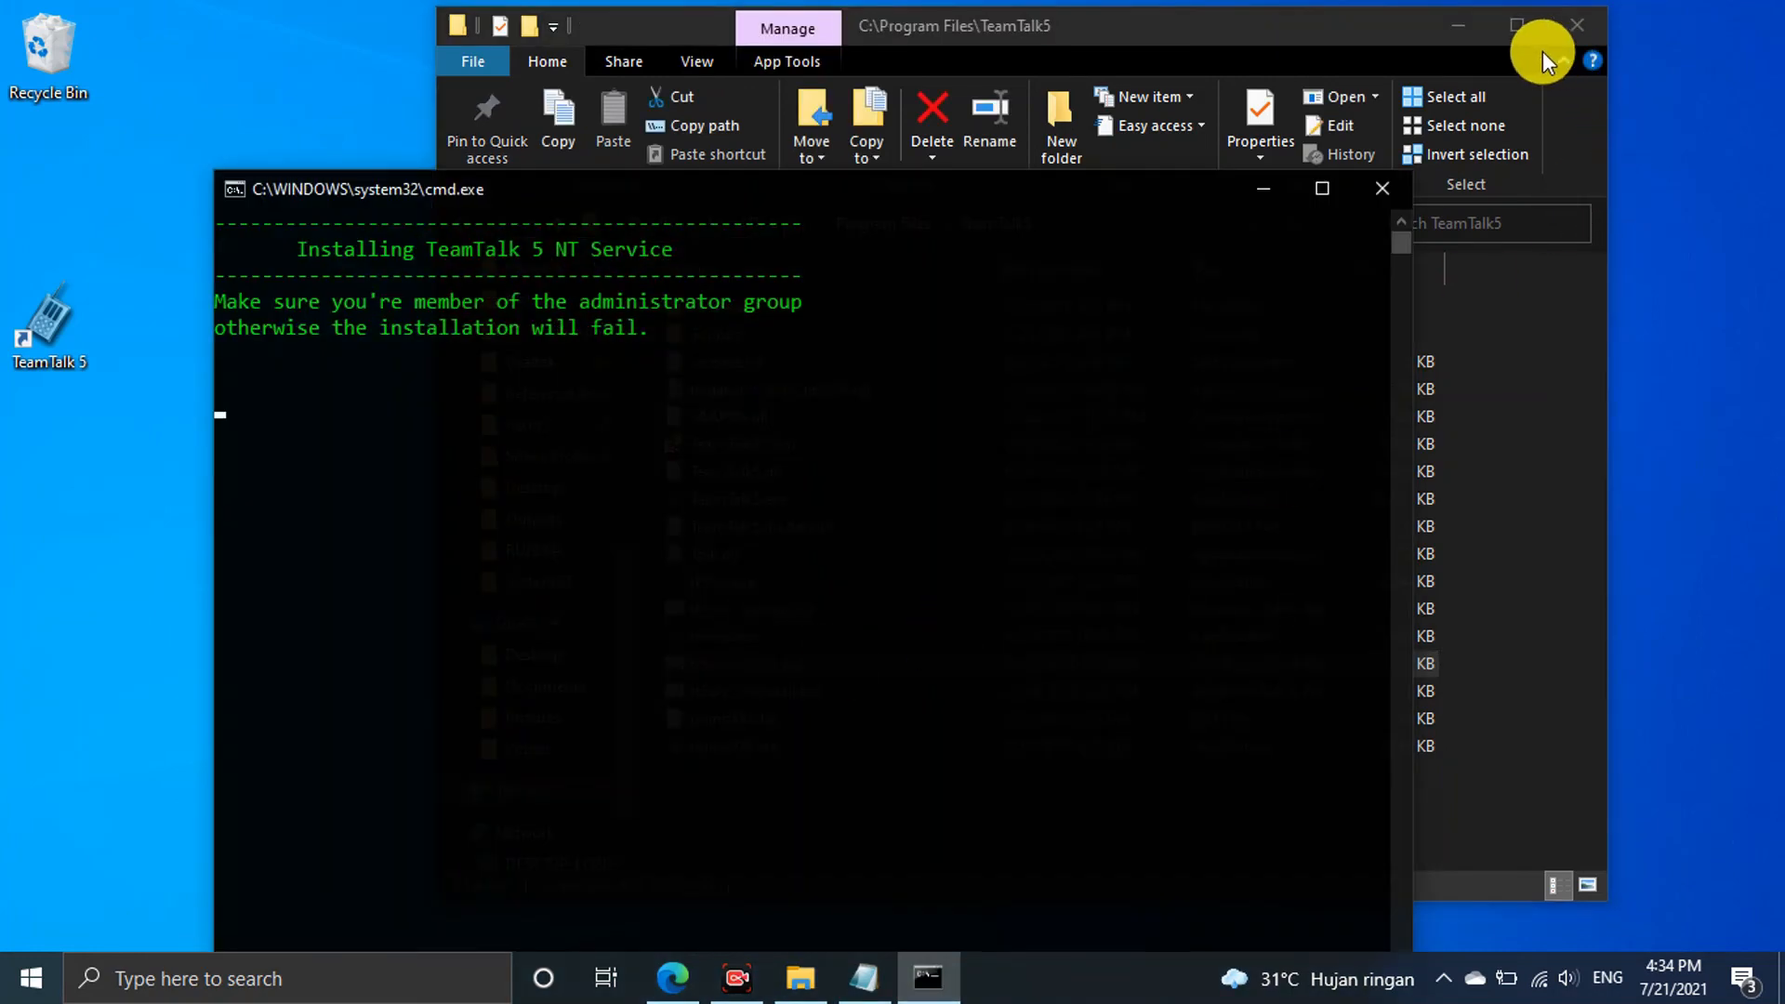
pyautogui.click(1456, 23)
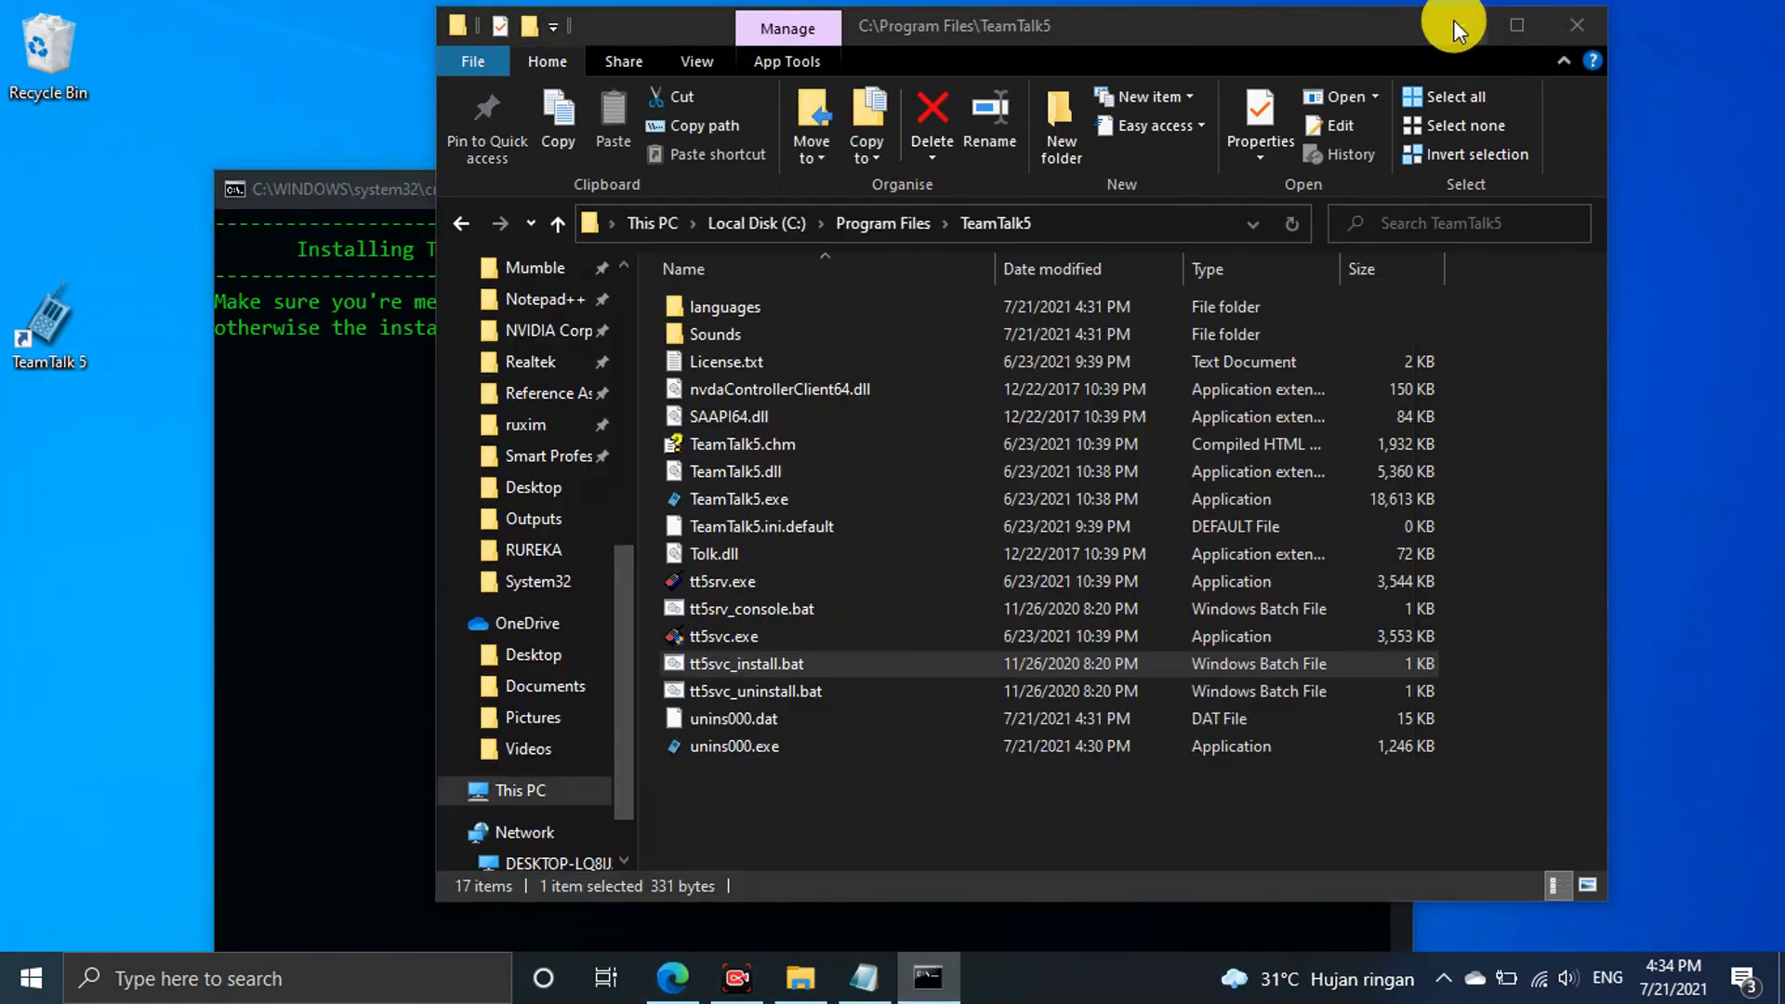
pyautogui.moveTo(1172, 194); pyautogui.dragTo(1341, 121)
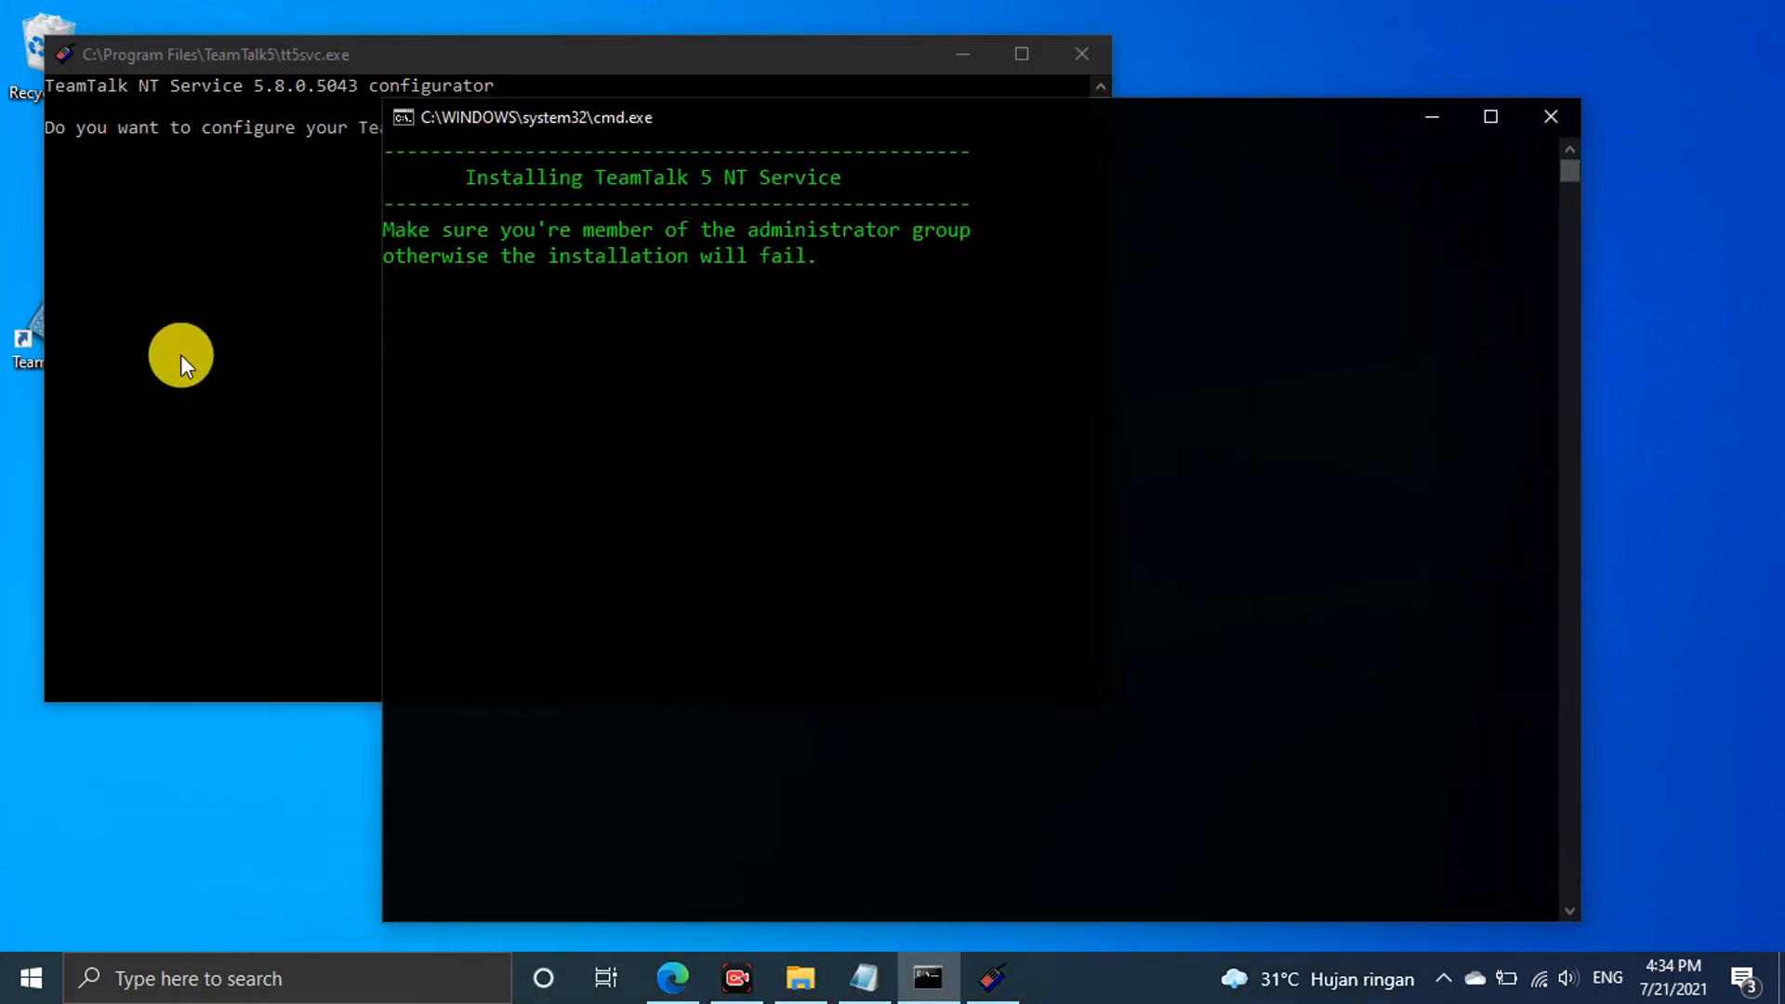
pyautogui.click(180, 354)
pyautogui.moveTo(749, 58); pyautogui.dragTo(1157, 208)
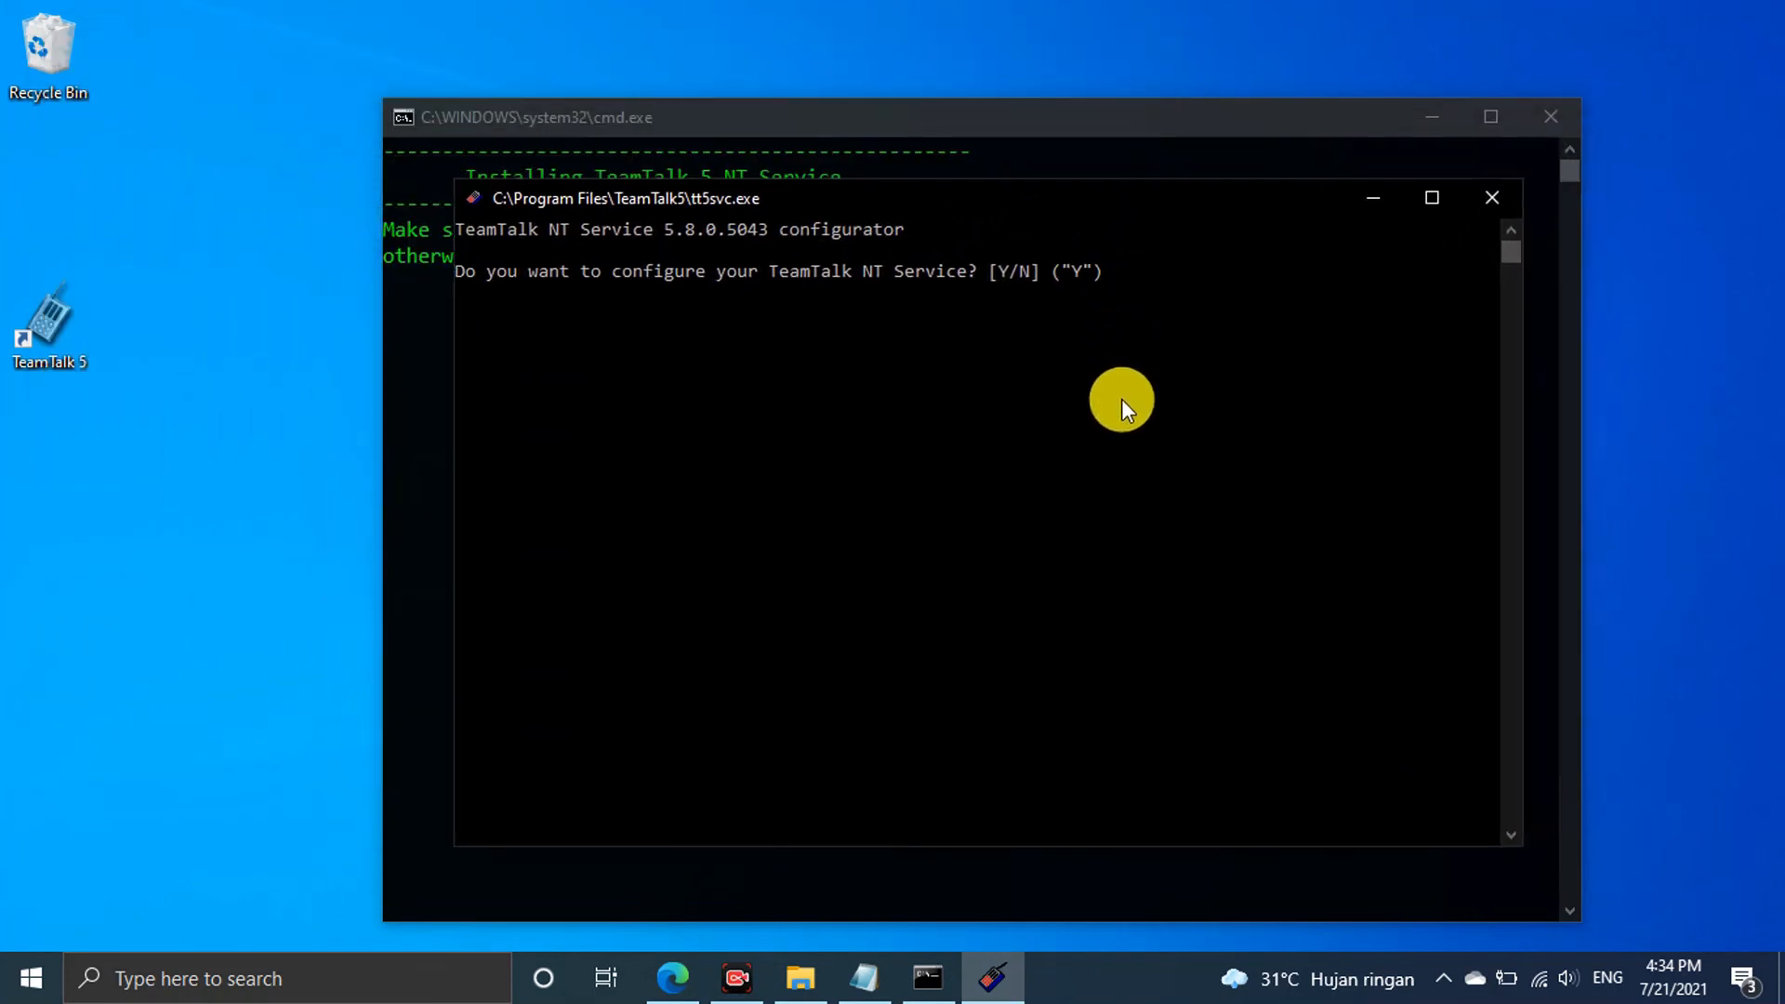
# Confirm configuring the NT service, naming it Andum Kawruh Server with greeting Sugeng Rawuh
pyautogui.write('y')
pyautogui.press('Return')
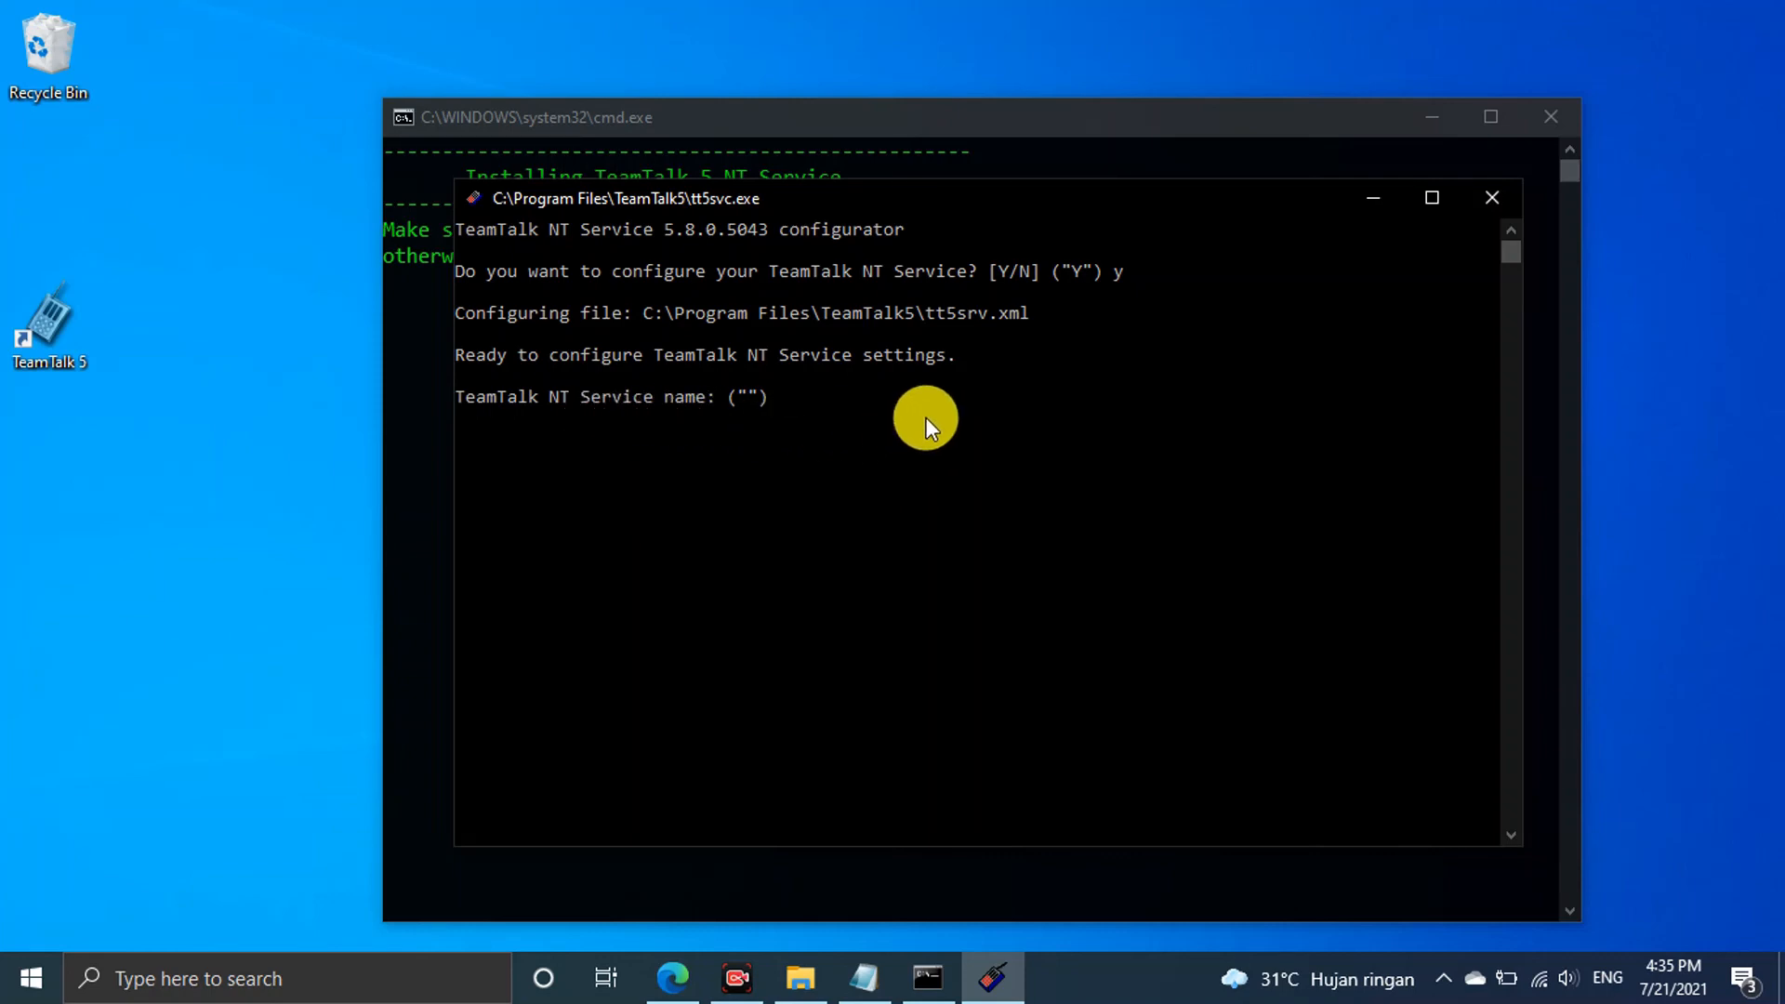
pyautogui.write('Andum Kawruh Server')
pyautogui.press('Return')
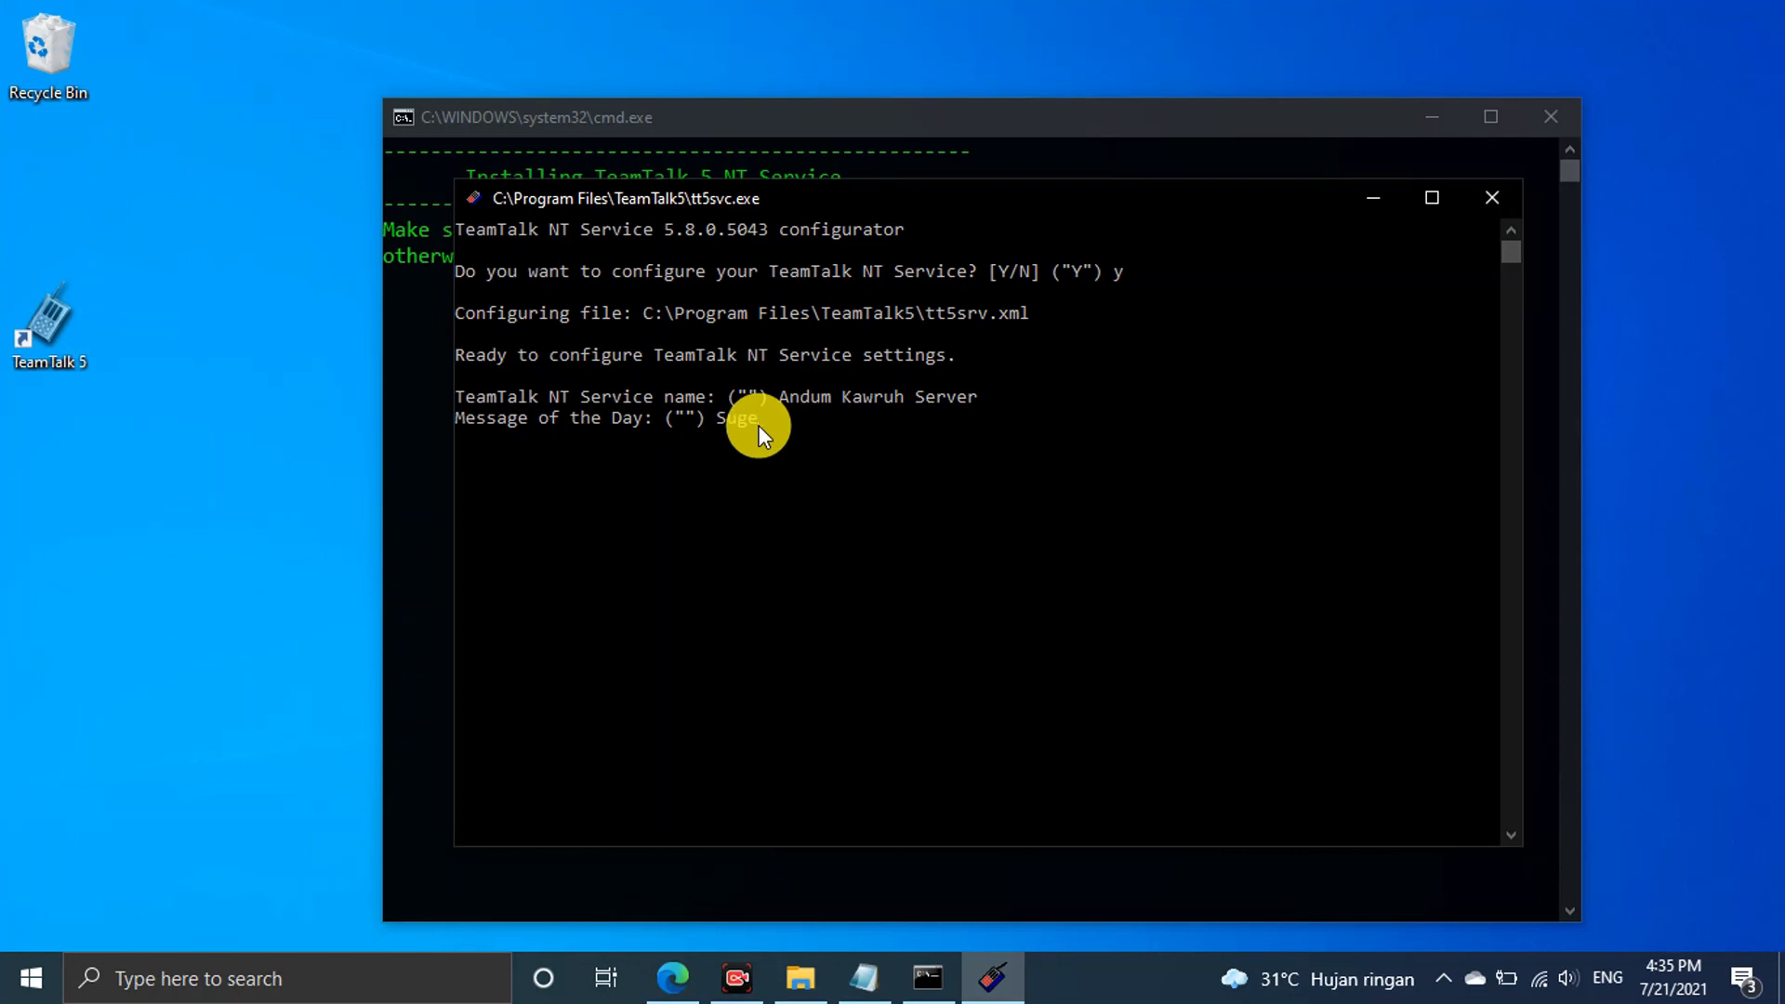
pyautogui.write('ng Rawuh')
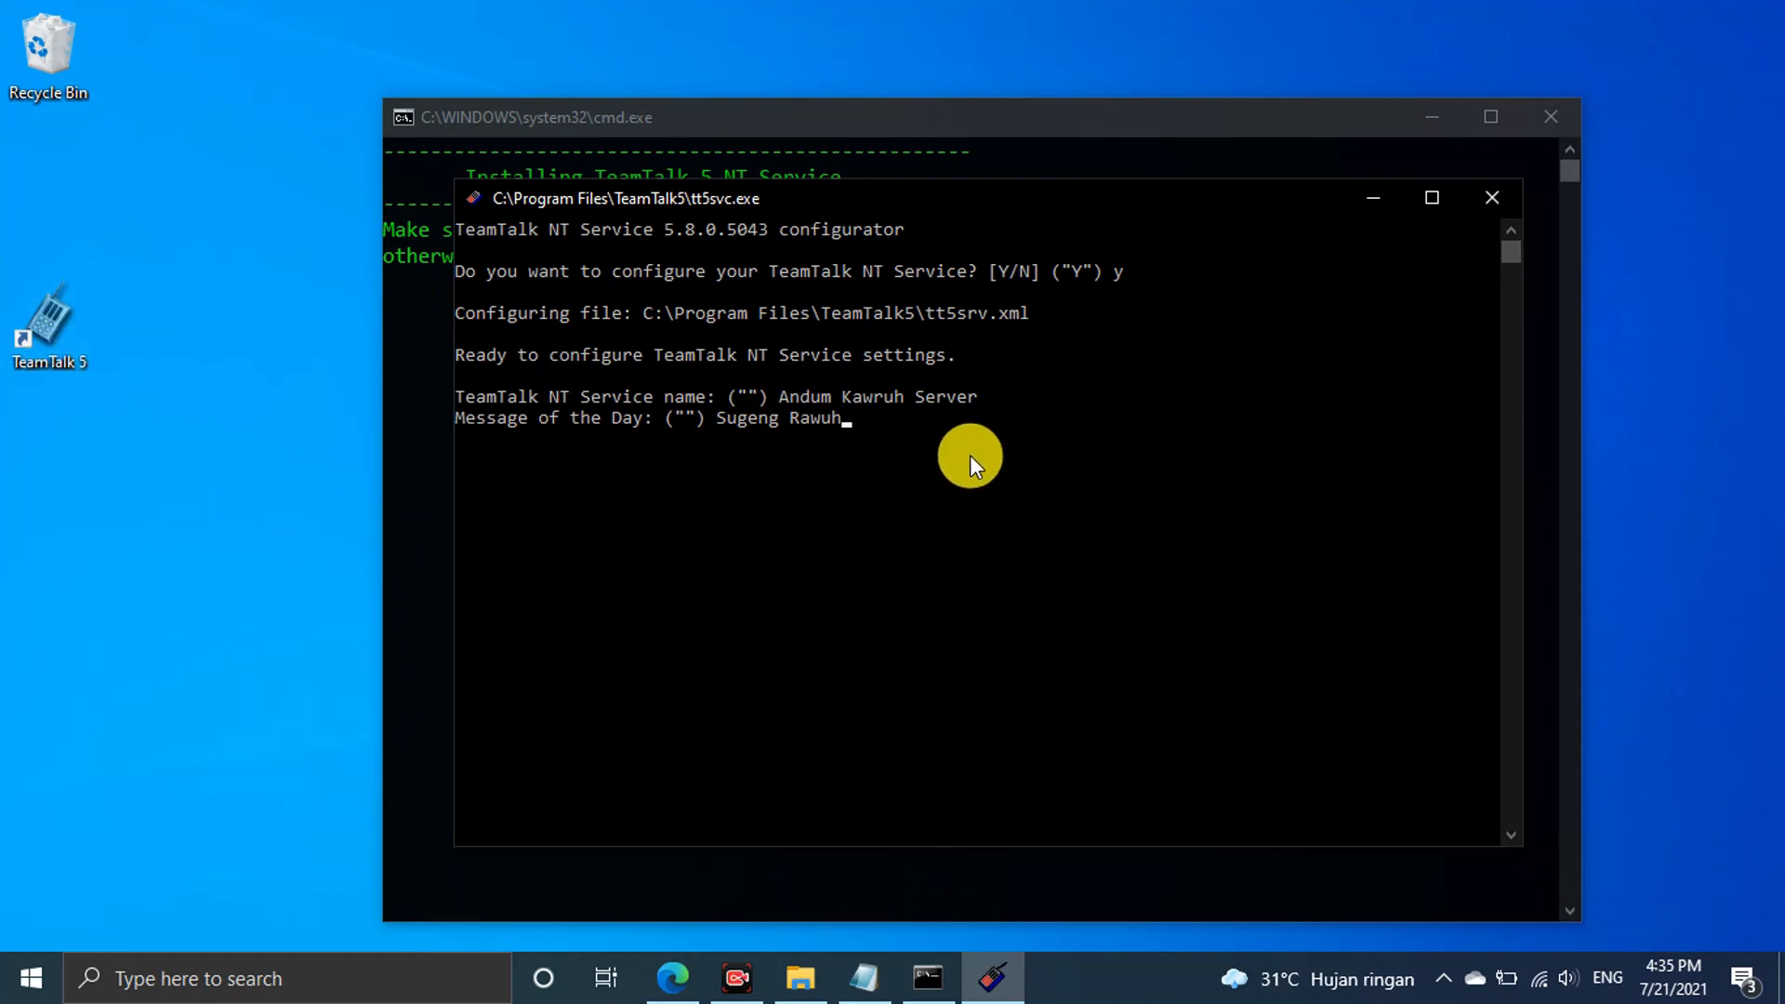
pyautogui.press('Return')
# Set maximum users to 1000 and enable auto-save and file sharing
pyautogui.write('1000") 1')
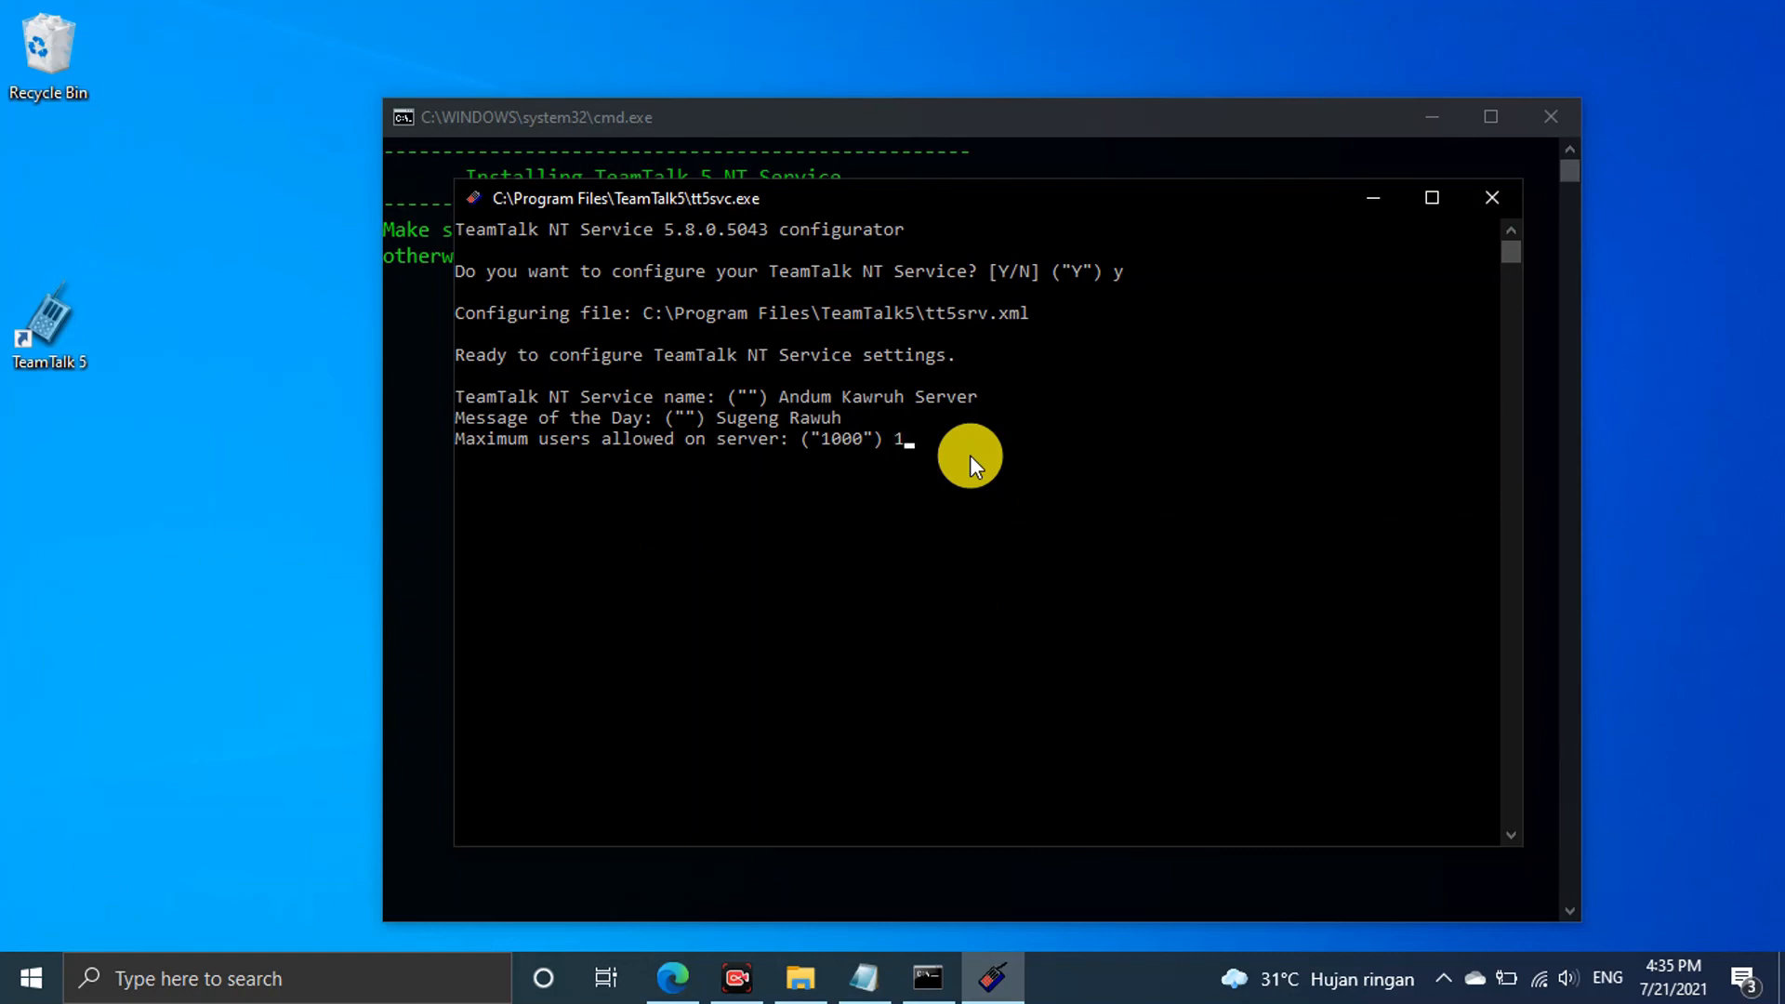
pyautogui.write('000')
pyautogui.press('Return')
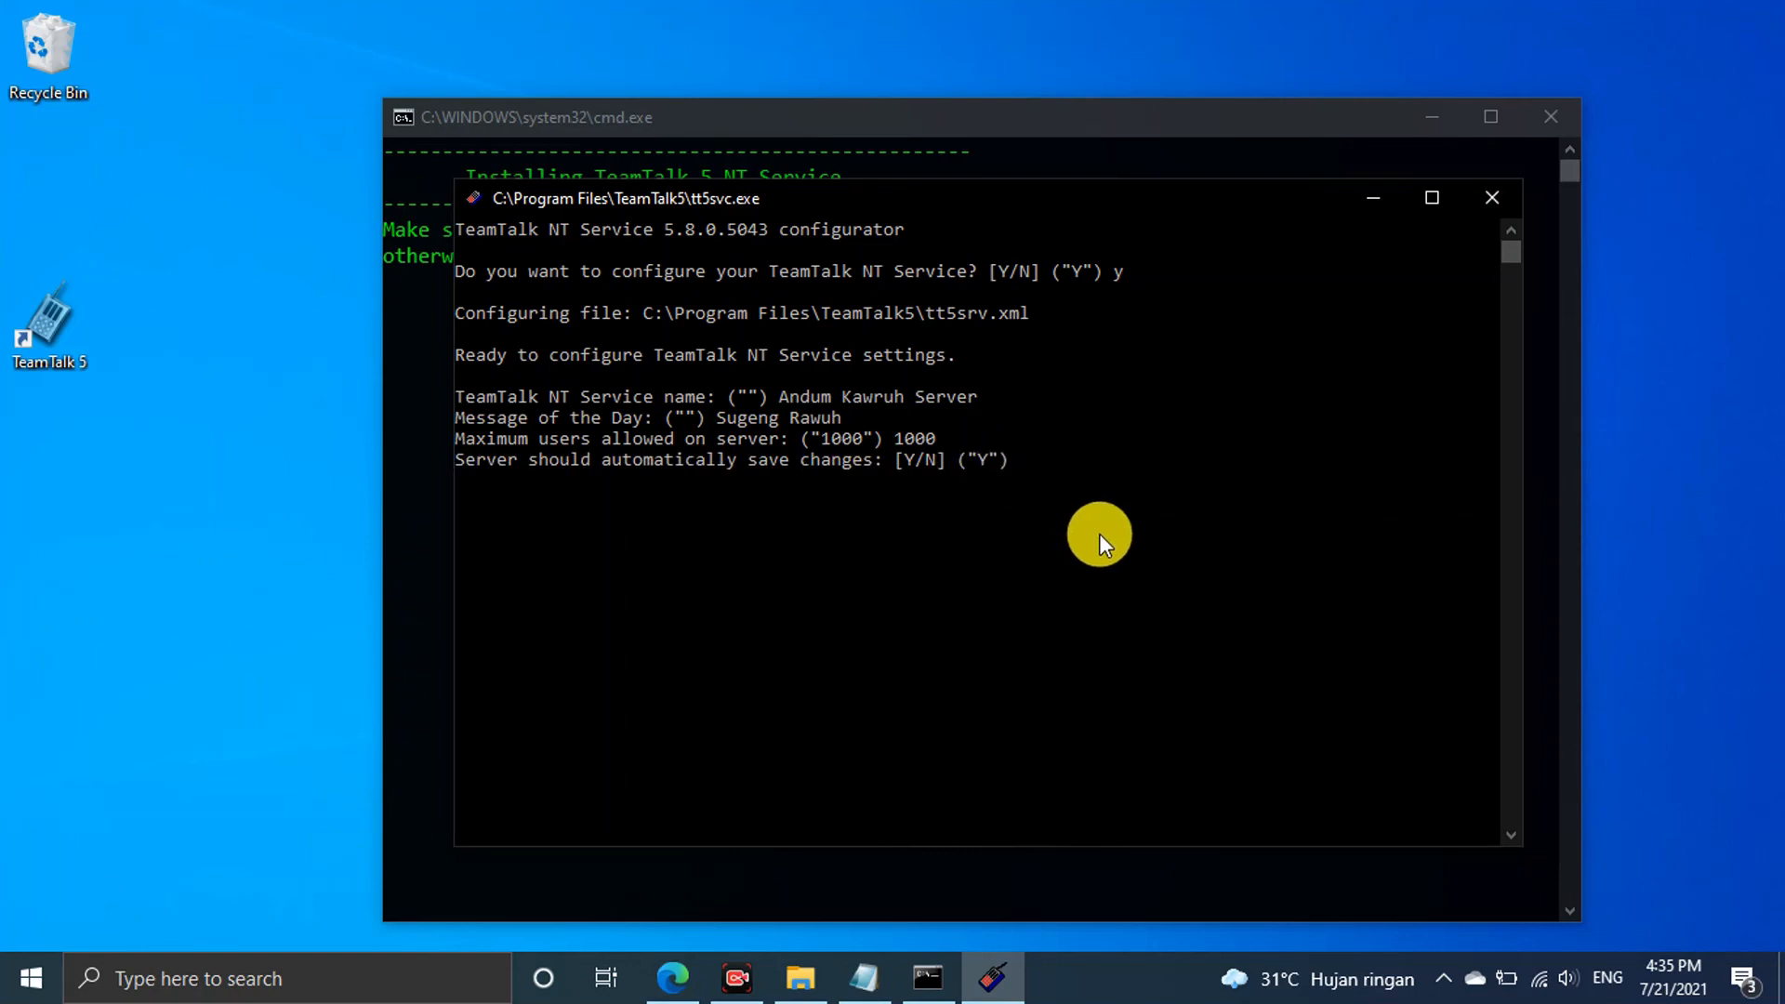
pyautogui.write('y')
pyautogui.press('Return')
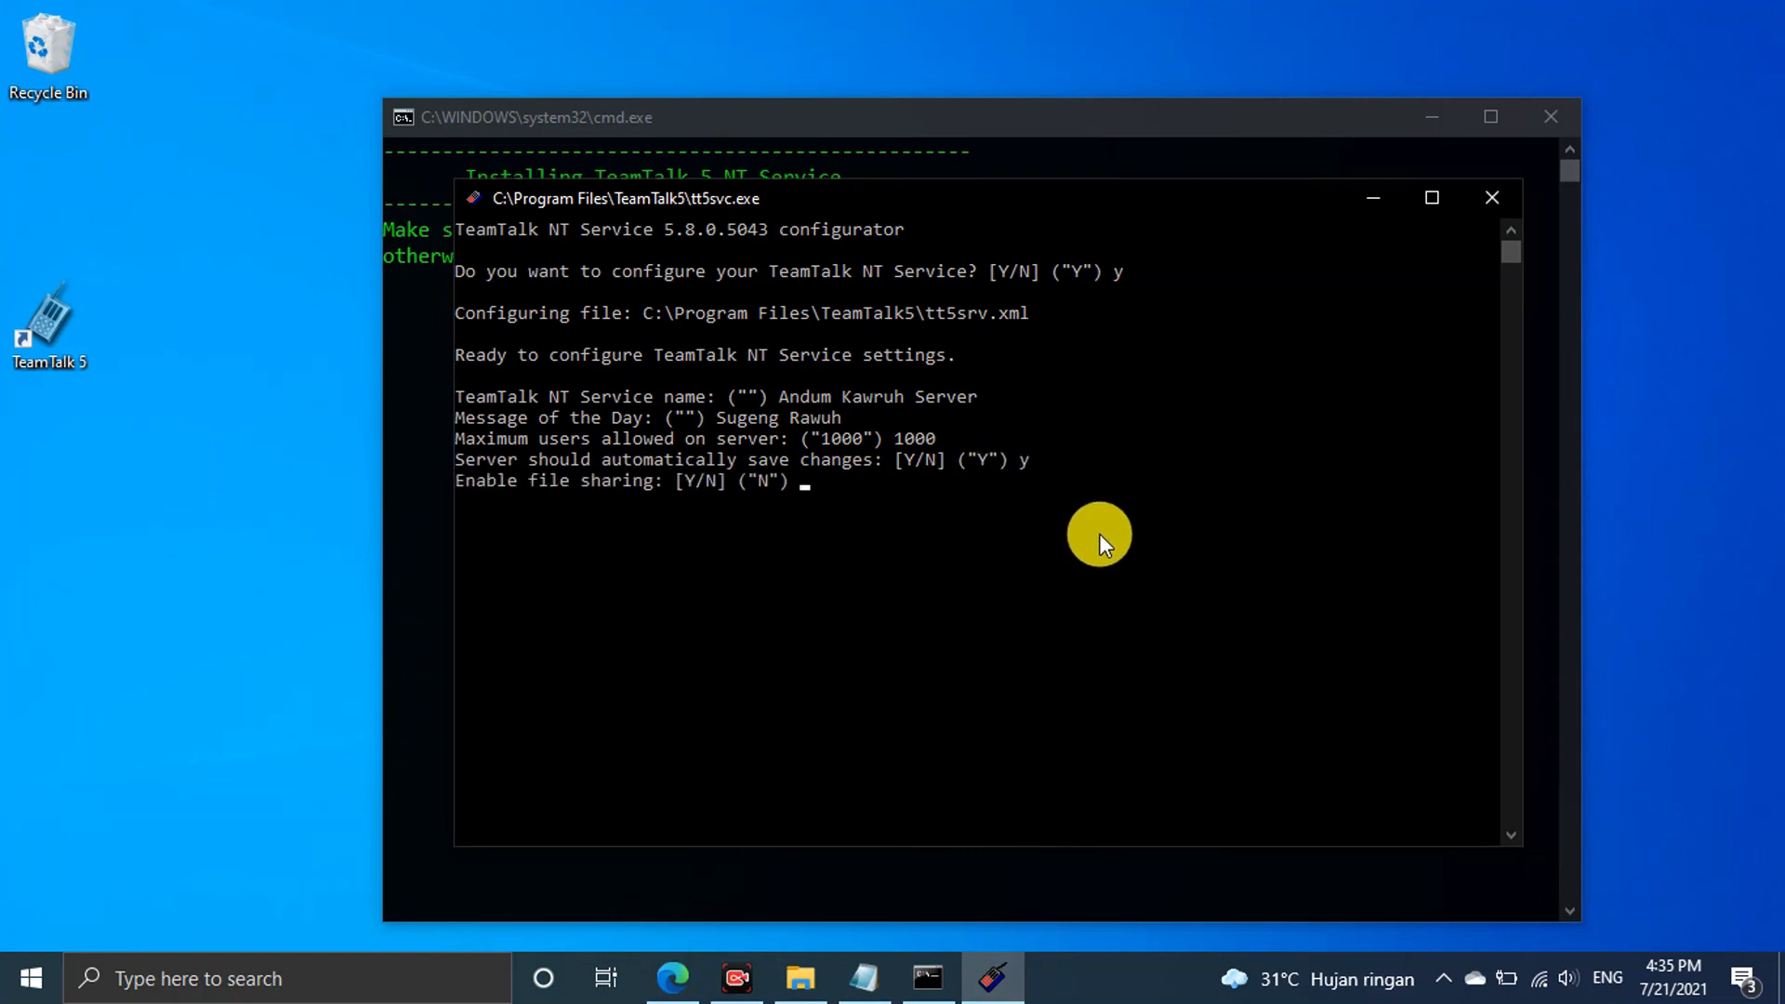
pyautogui.write('y')
pyautogui.press('Return')
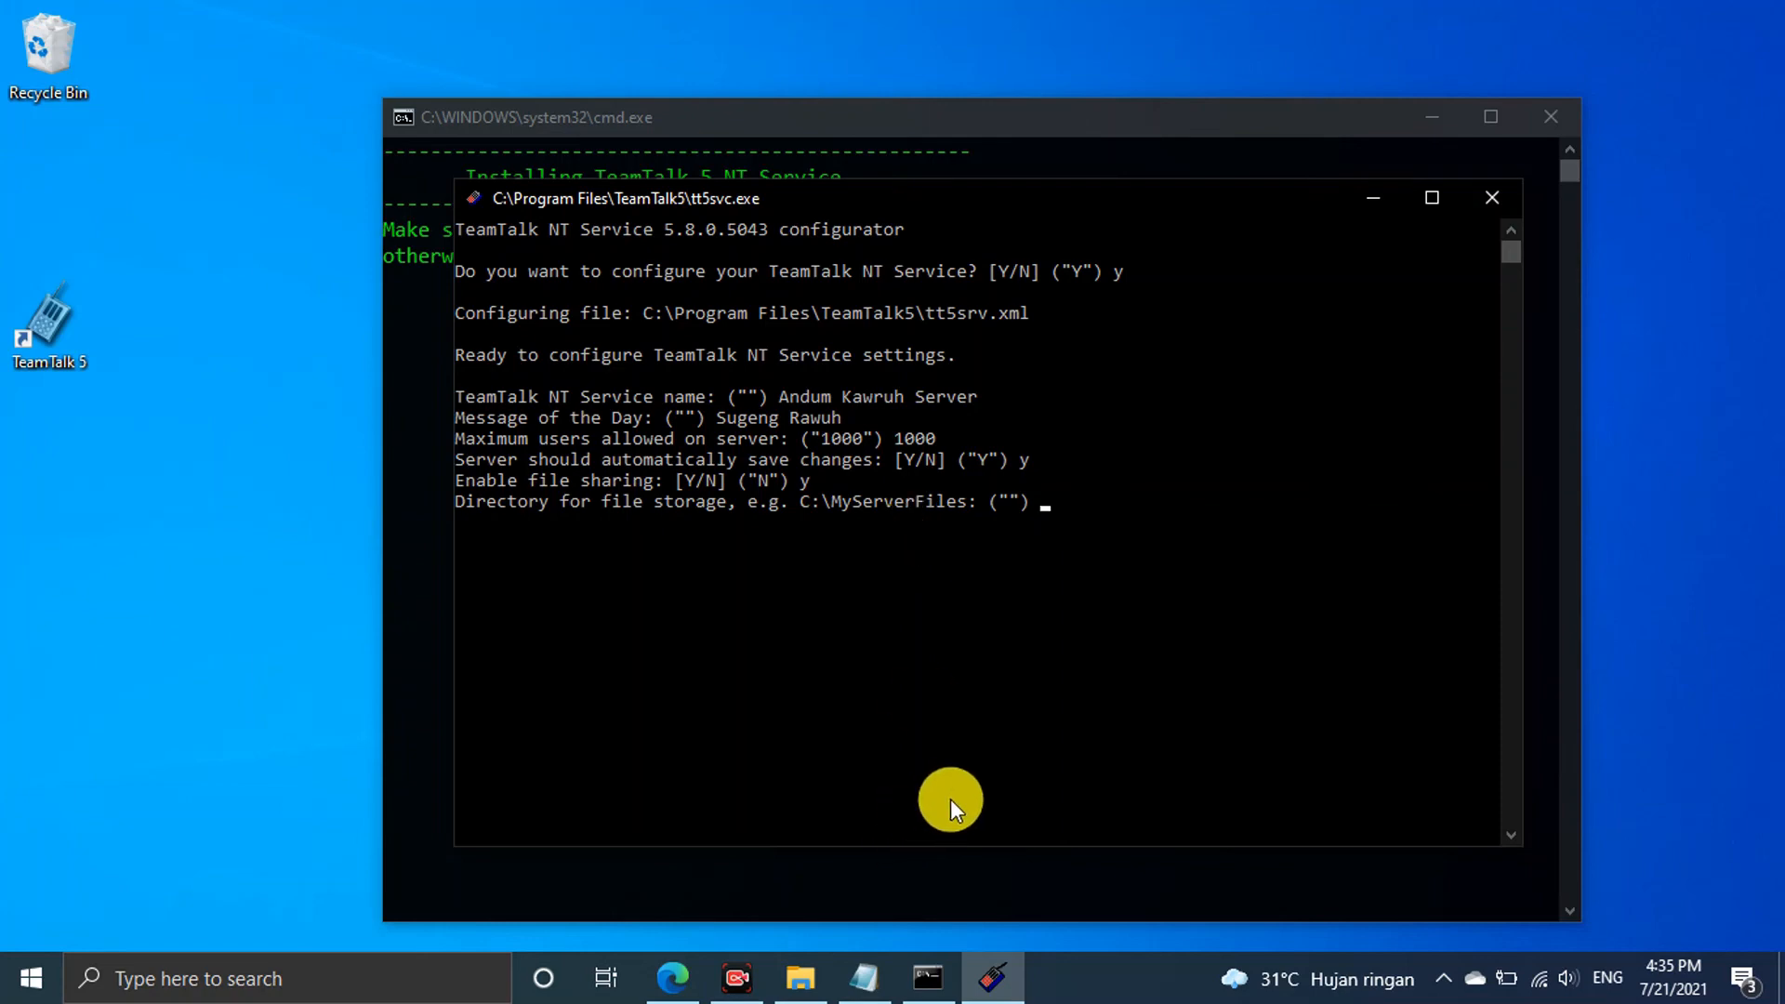
# Open the C:\andum folder in File Explorer and copy its path from the address bar
pyautogui.click(801, 976)
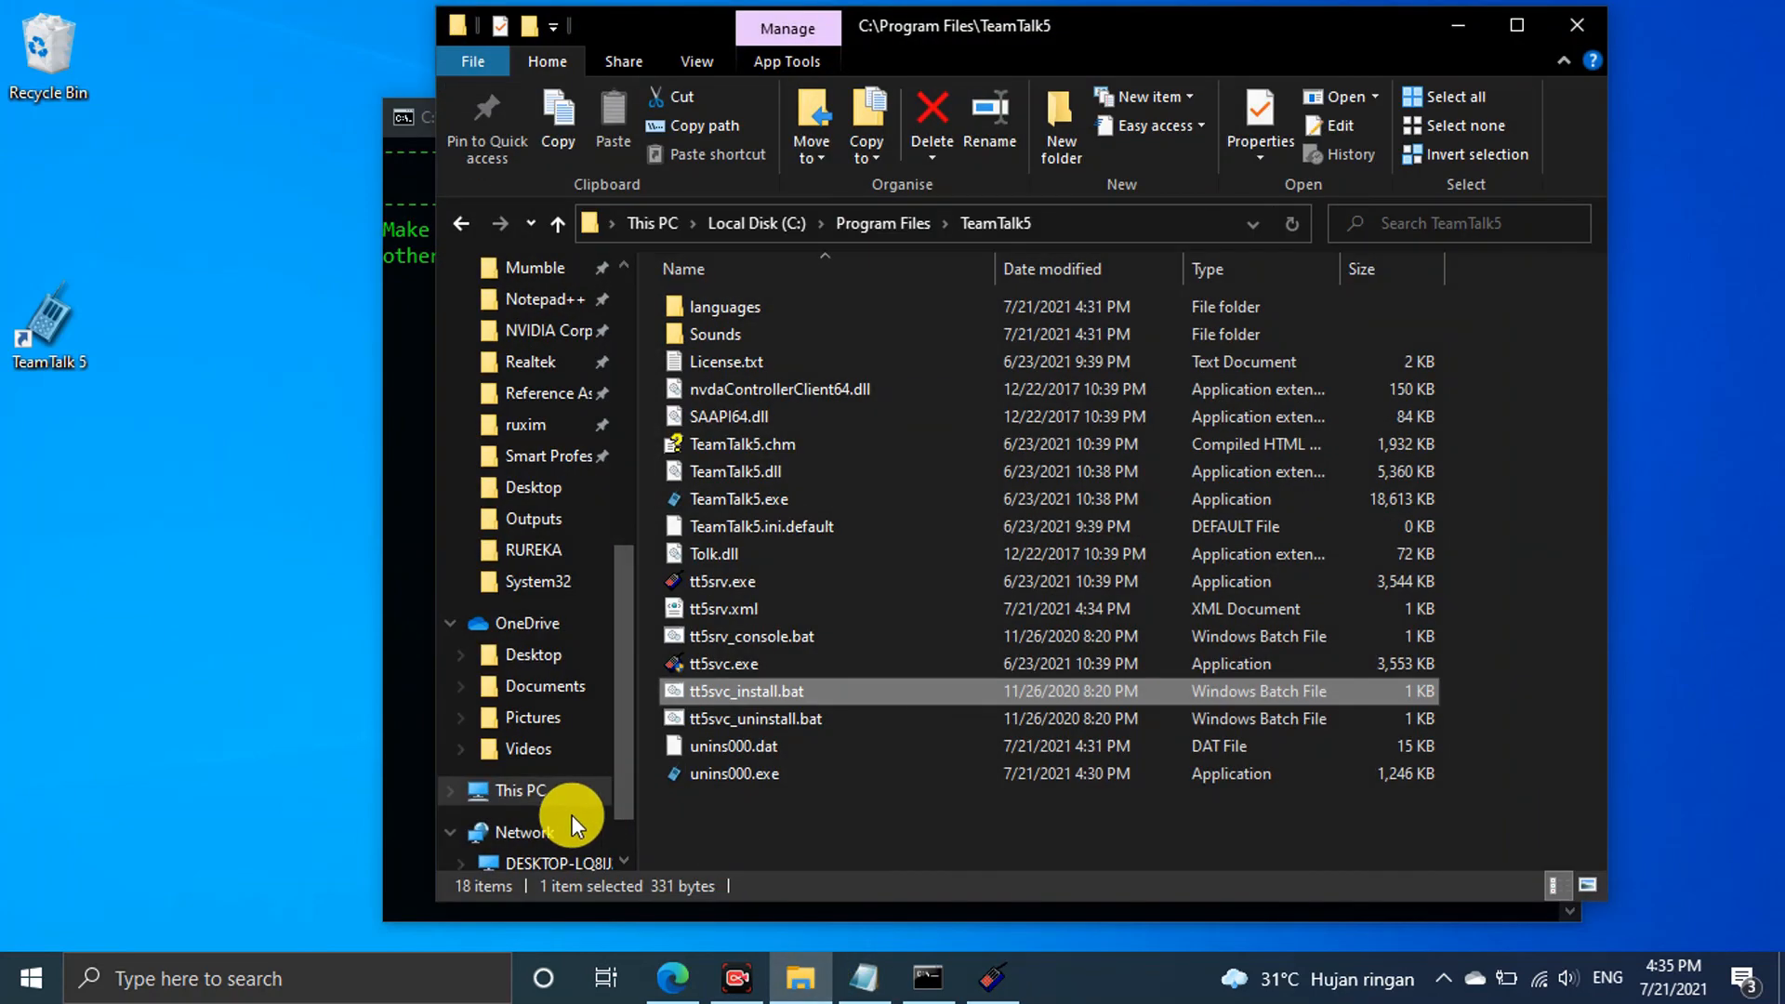
pyautogui.click(536, 790)
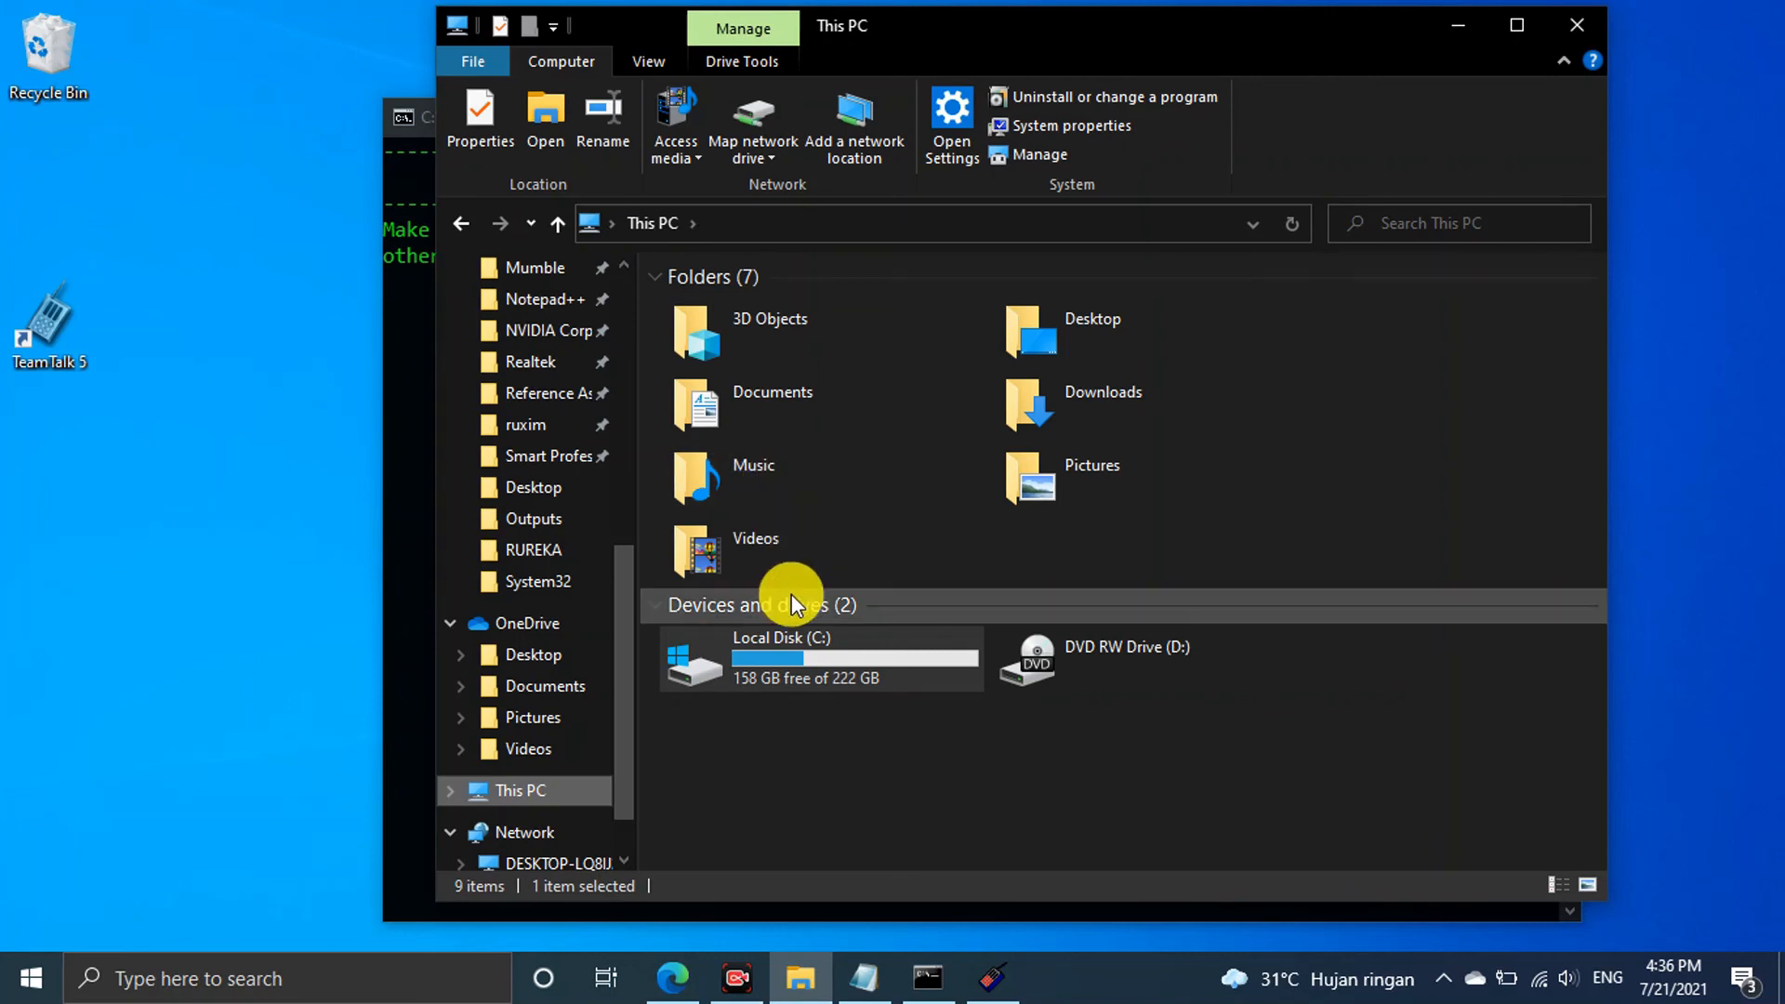
pyautogui.doubleClick(783, 638)
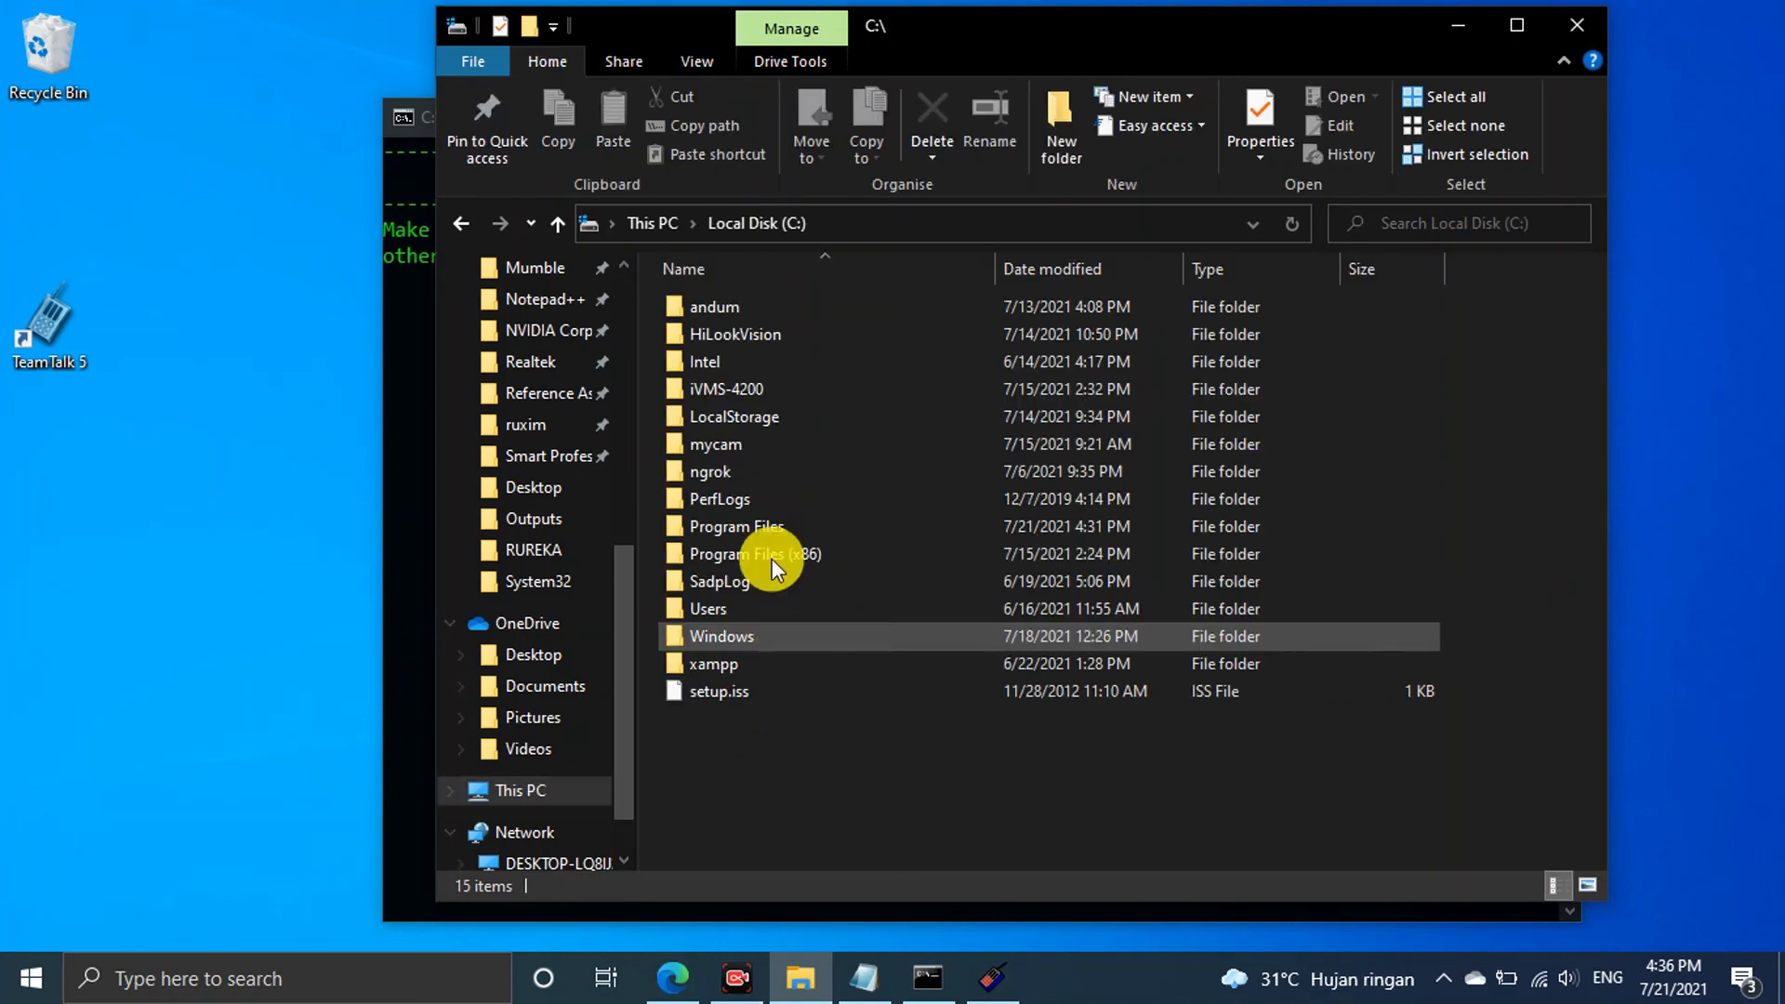
pyautogui.doubleClick(813, 315)
pyautogui.click(979, 232)
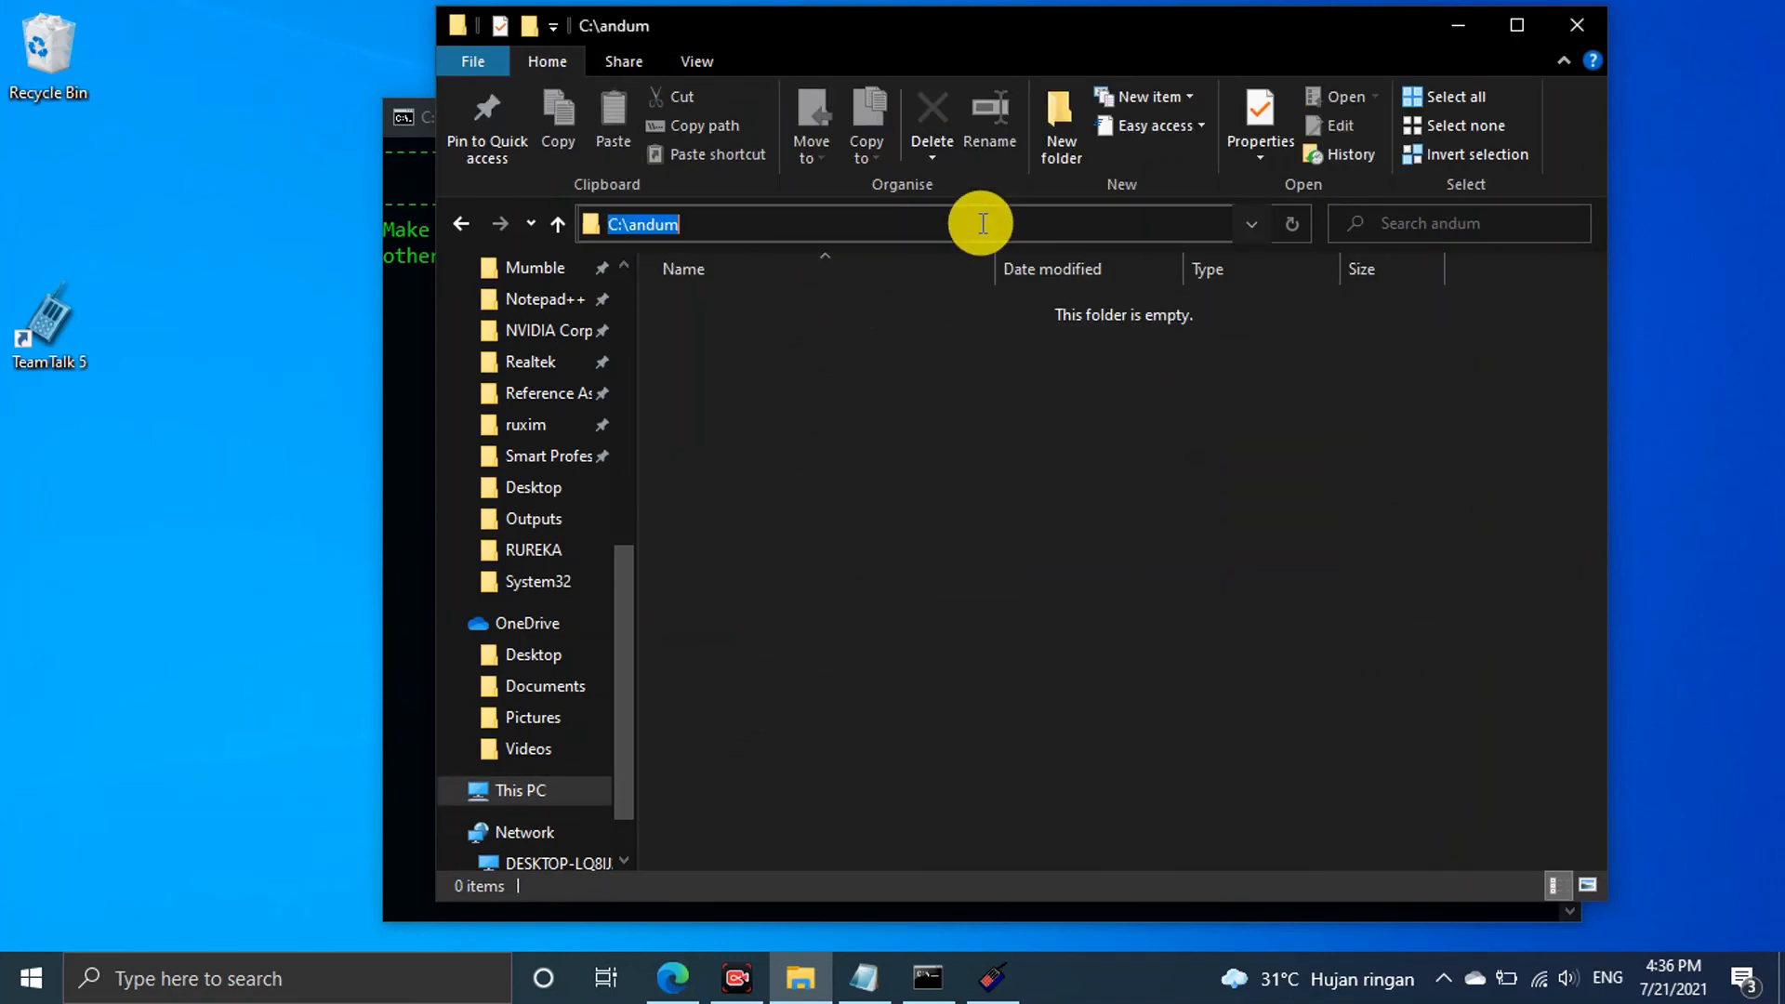
pyautogui.rightClick(631, 228)
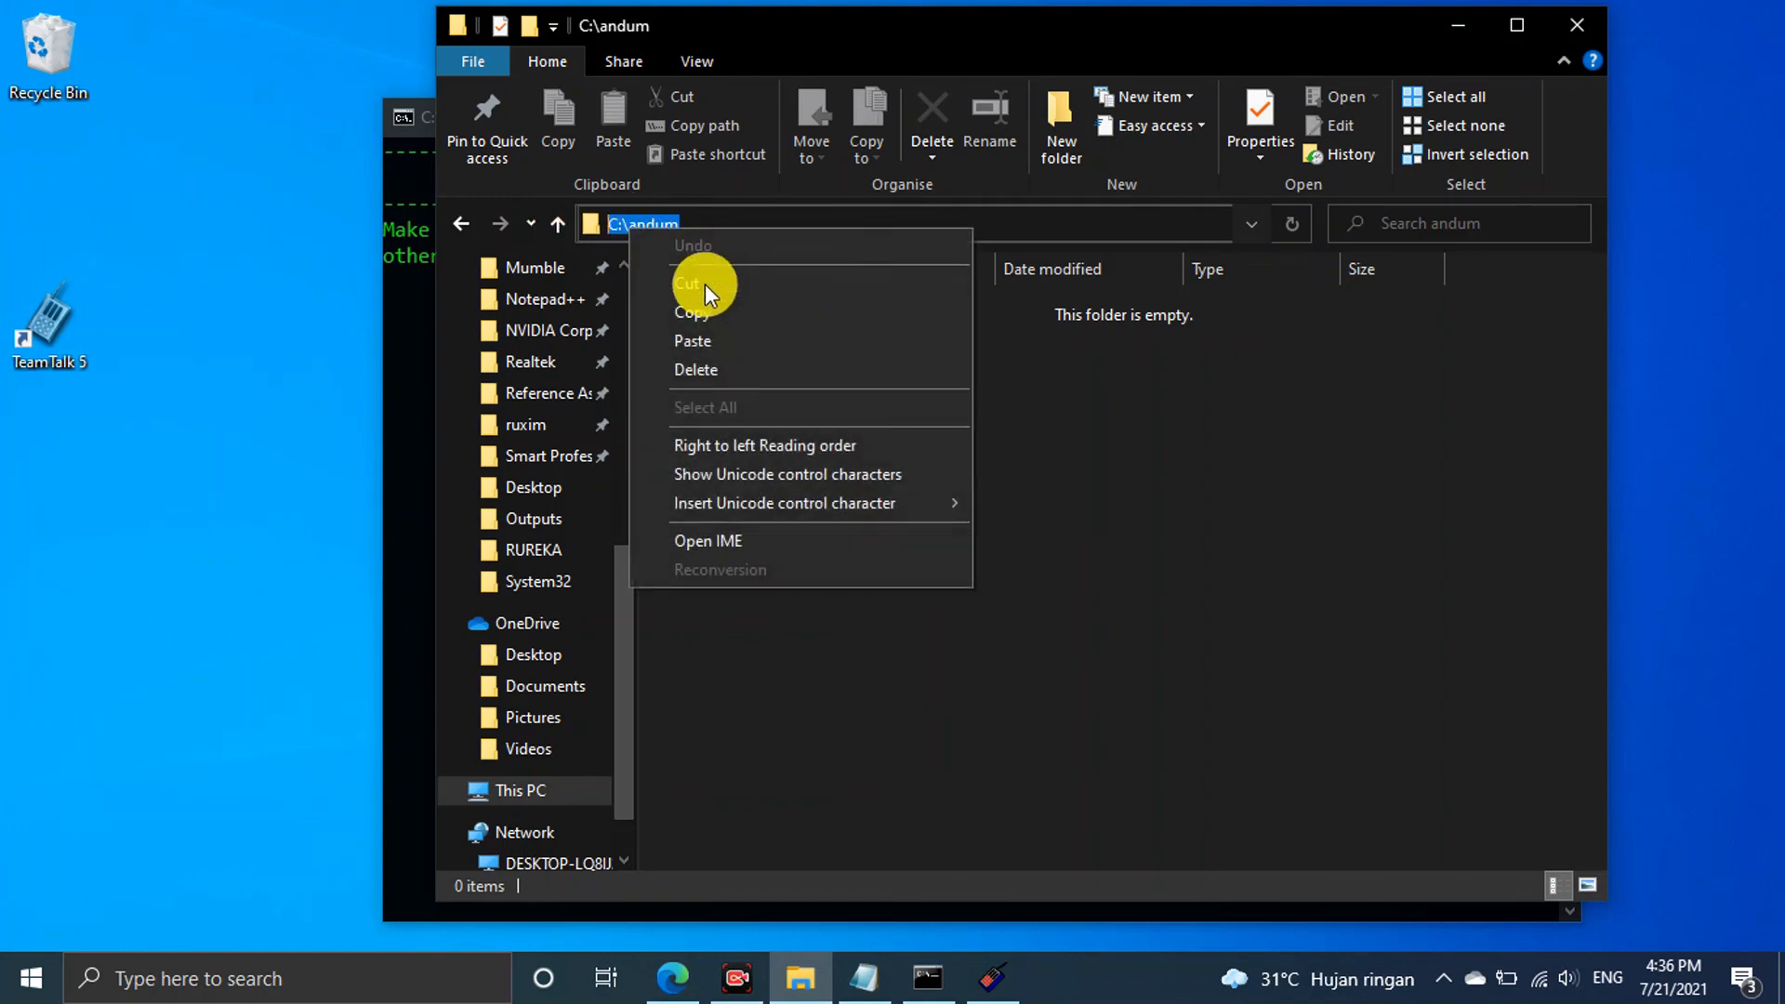
pyautogui.click(716, 305)
# Bring the installer console to the front and minimize File Explorer
pyautogui.click(409, 472)
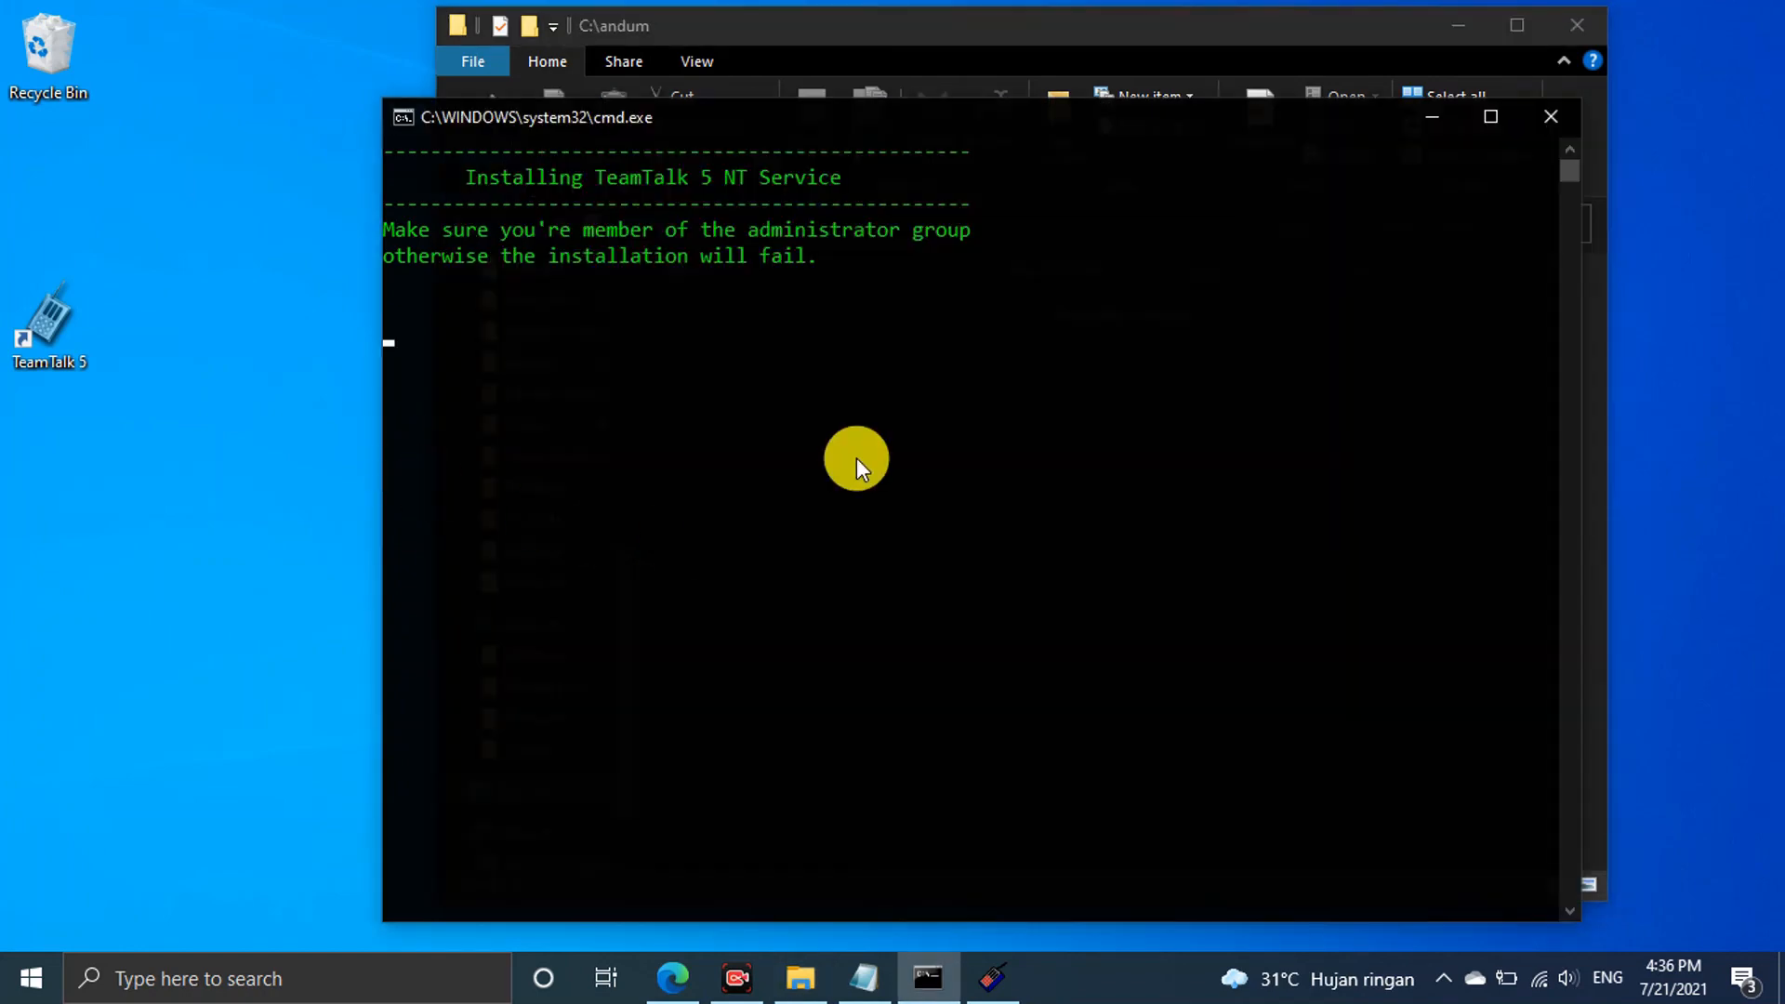
pyautogui.click(913, 991)
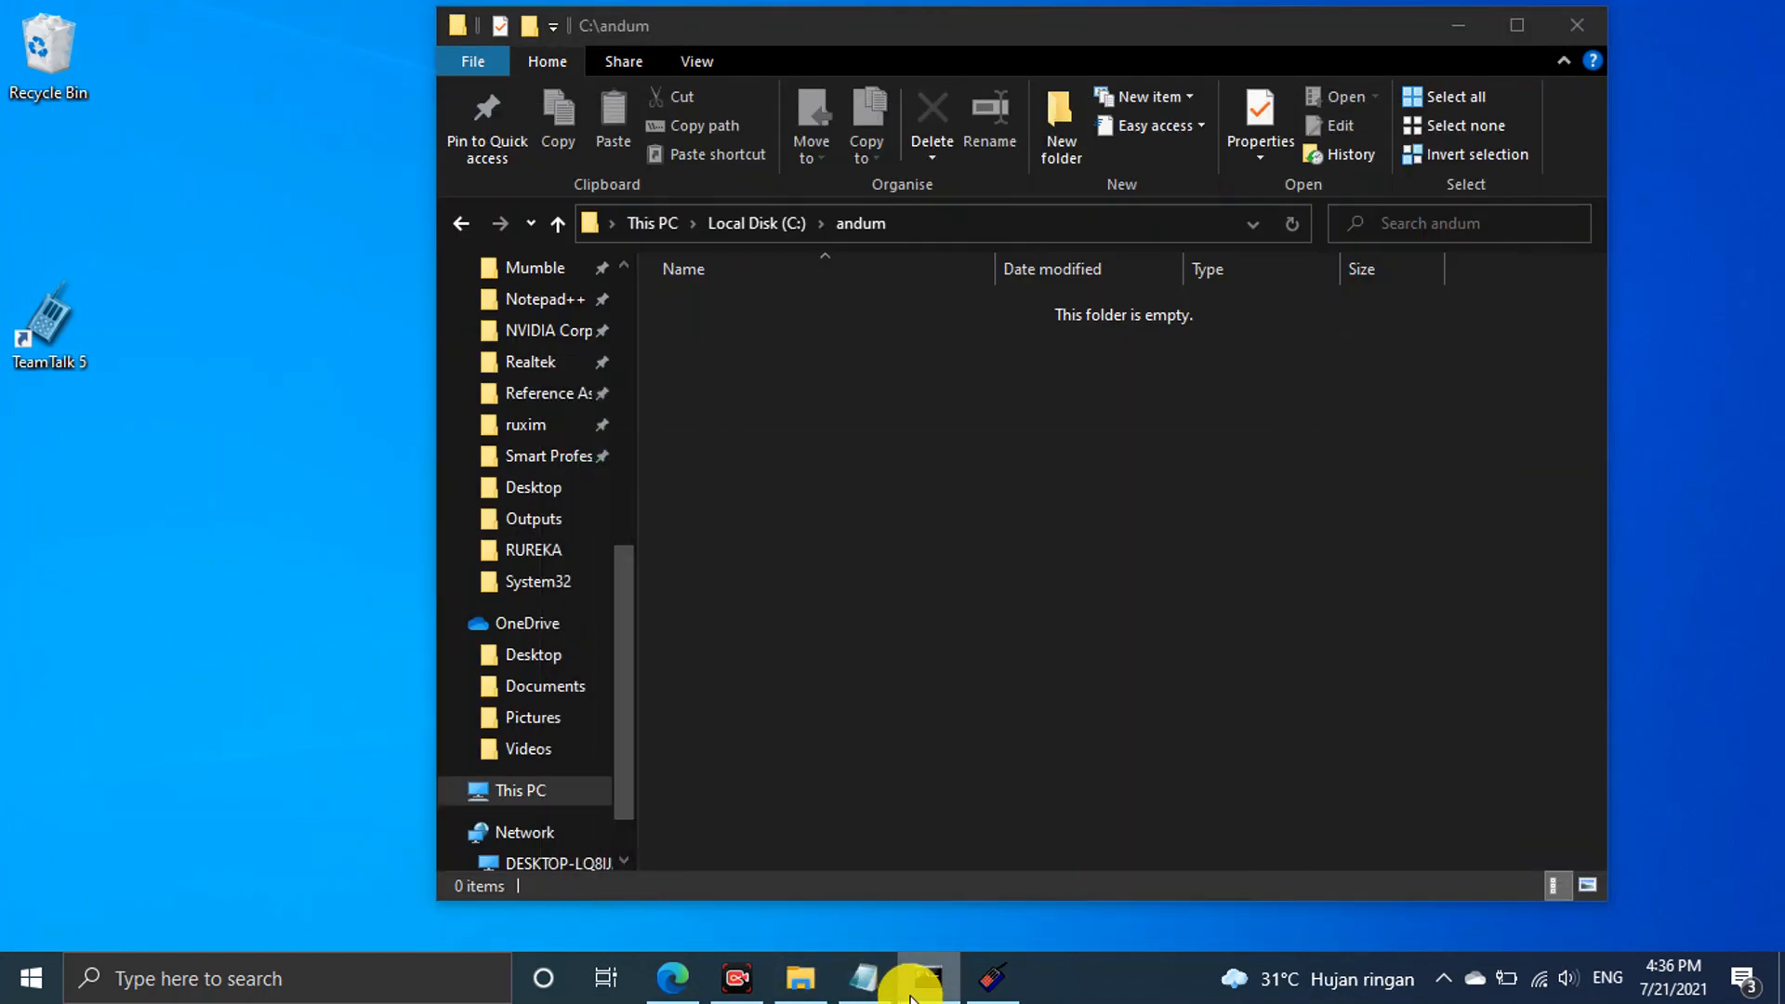
pyautogui.click(913, 991)
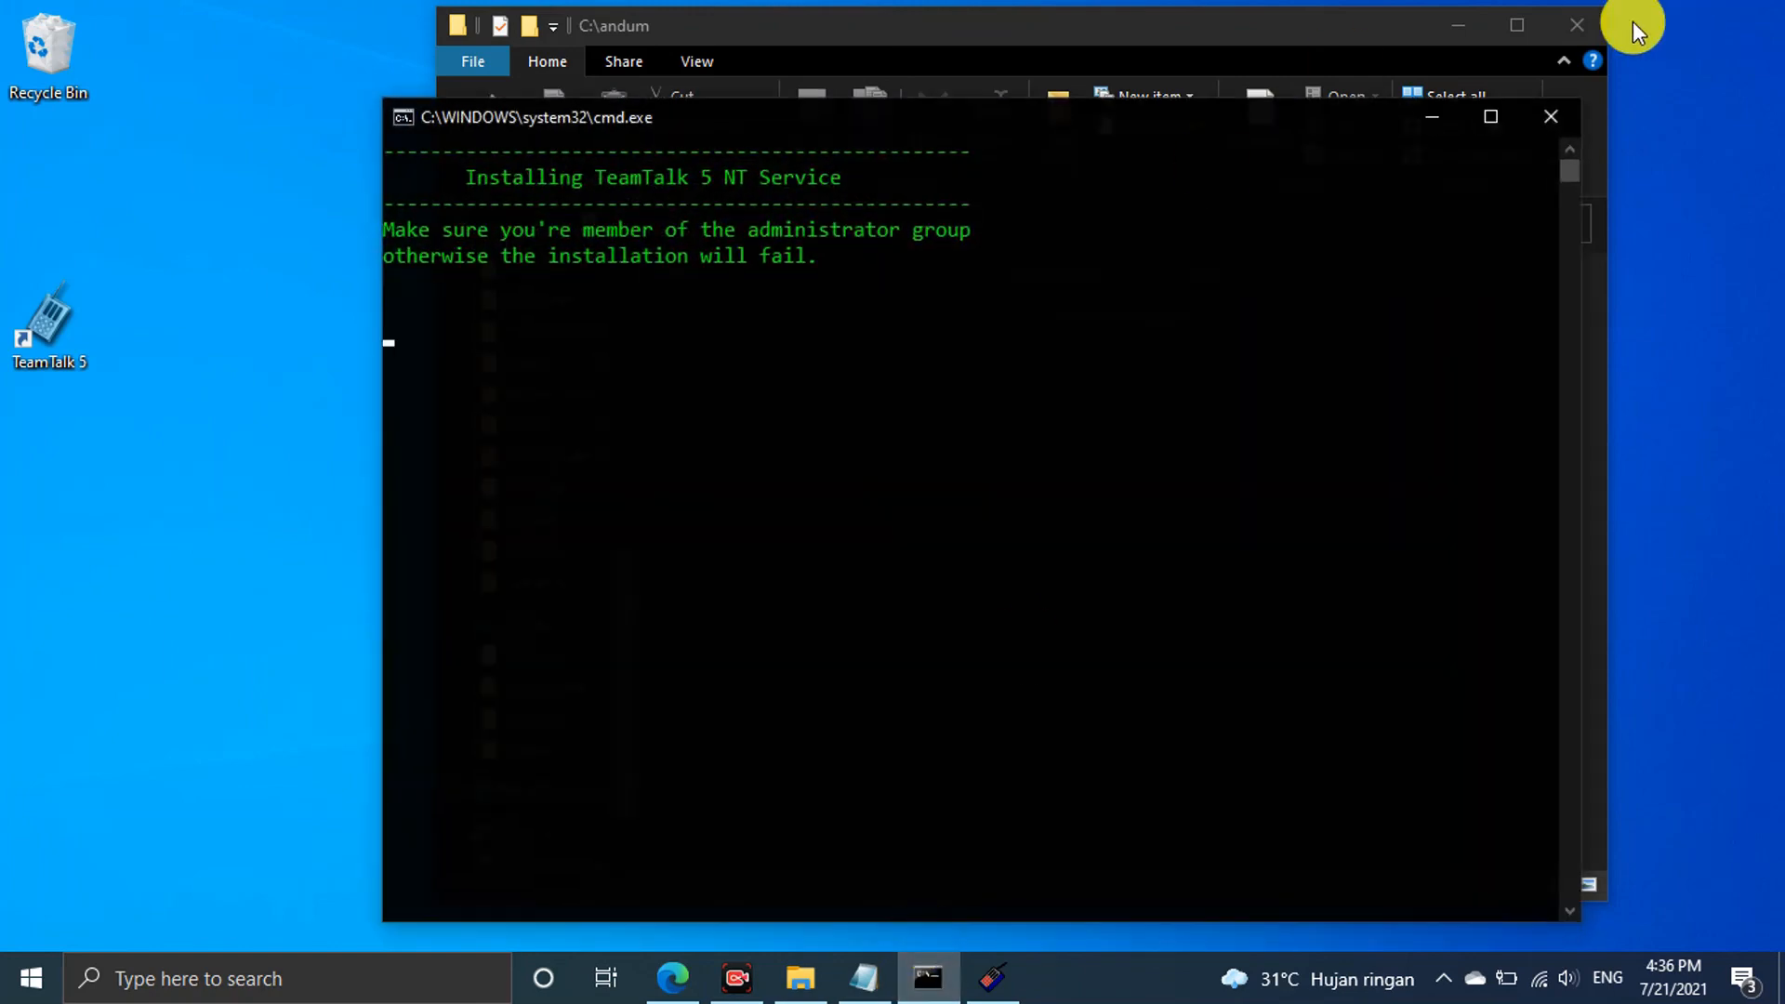
pyautogui.click(1456, 25)
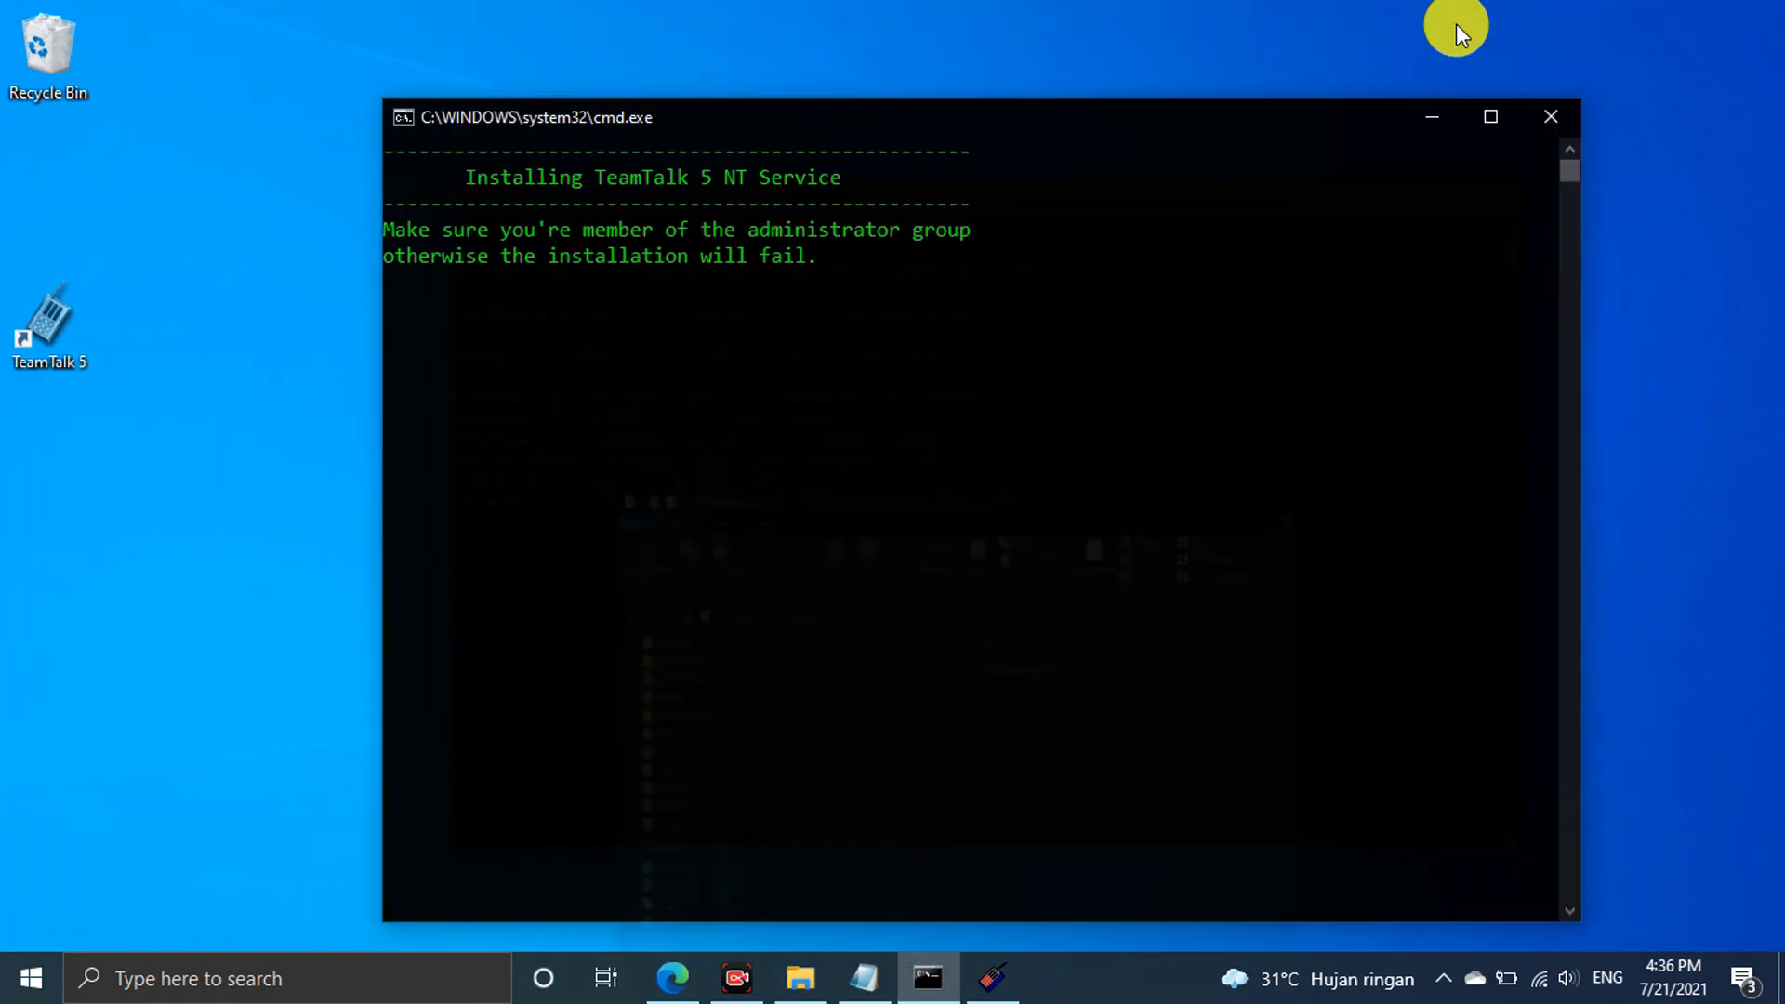
# Set file storage to C:\andum with a 10000 KB channel quota and 10000 KB maximum disk usage
pyautogui.click(1021, 976)
pyautogui.write('C:\\andum')
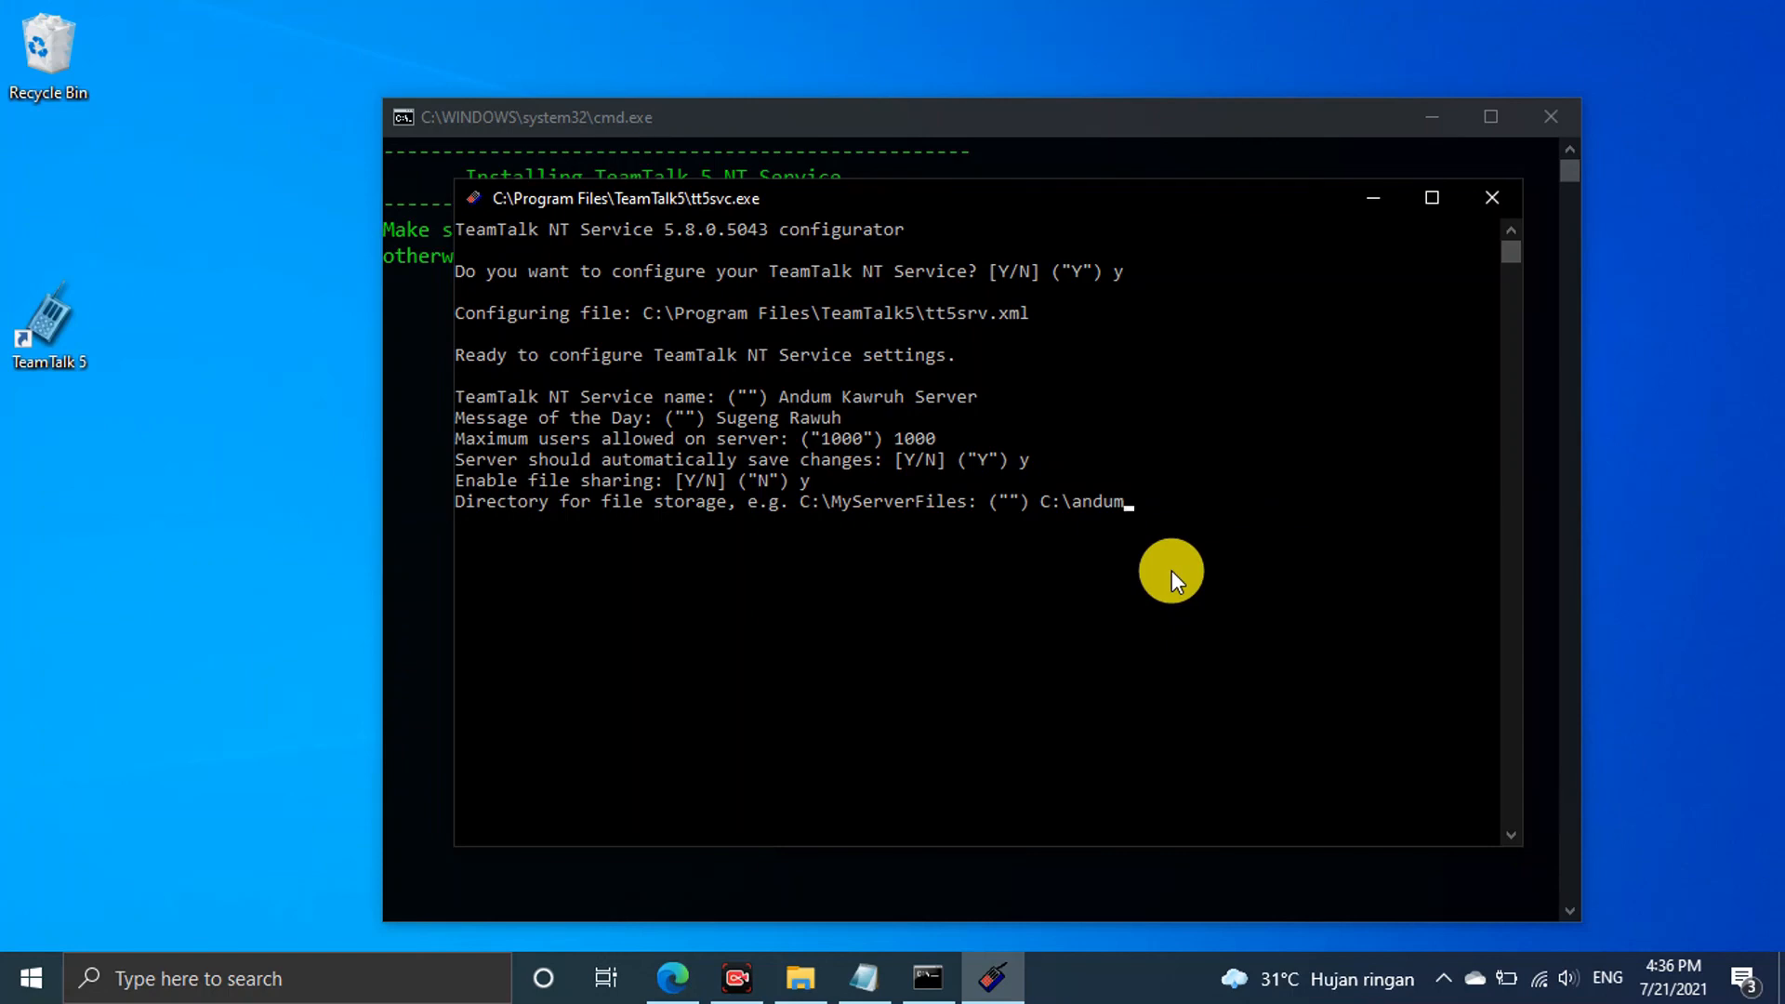
pyautogui.press('Return')
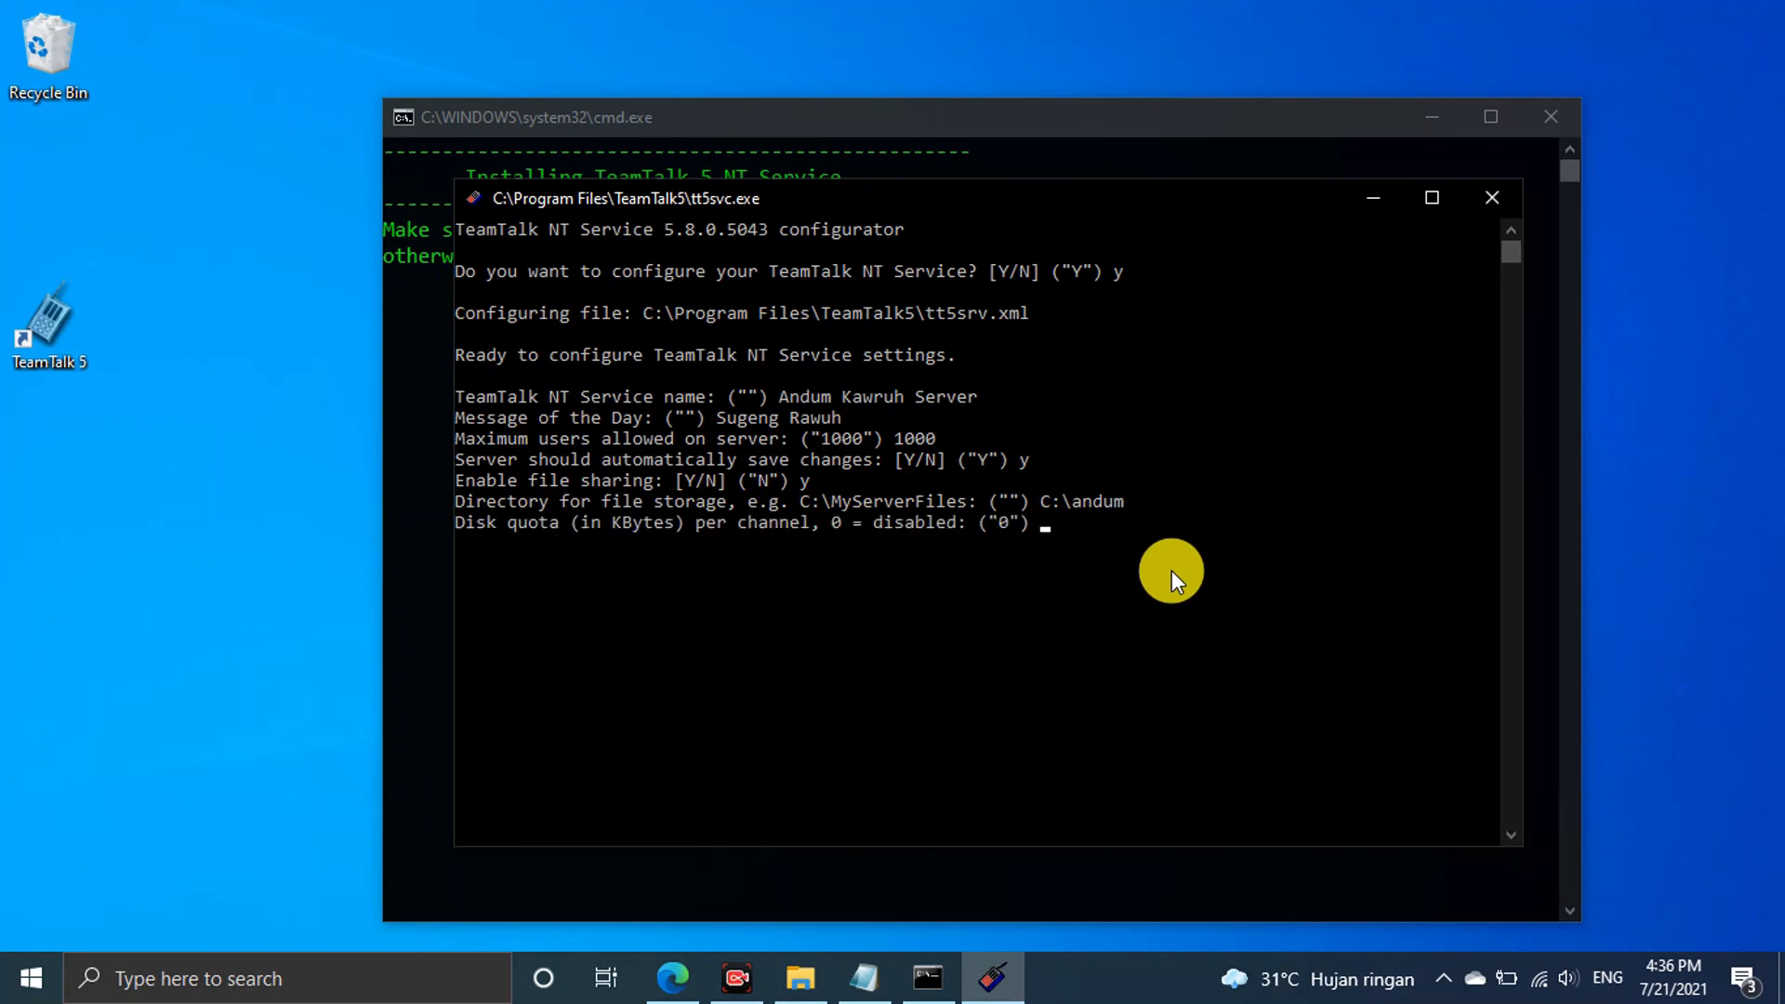
pyautogui.write('10000')
pyautogui.press('Return')
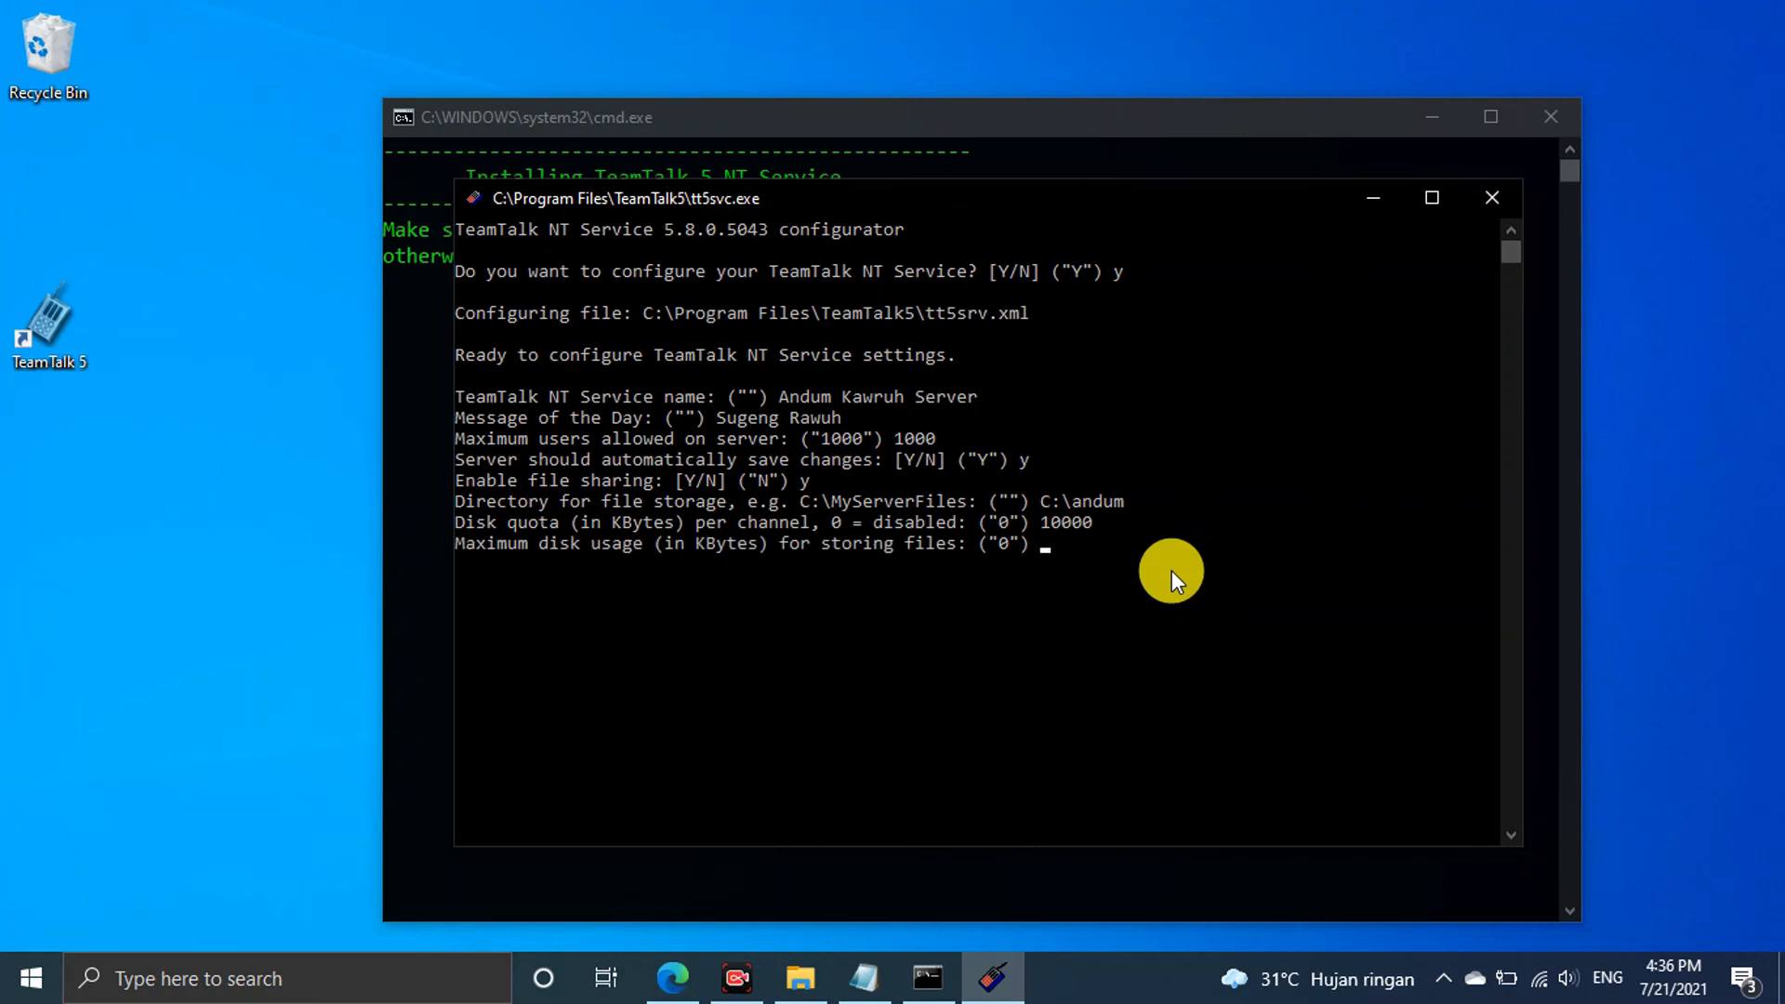
pyautogui.write('10000')
pyautogui.press('Return')
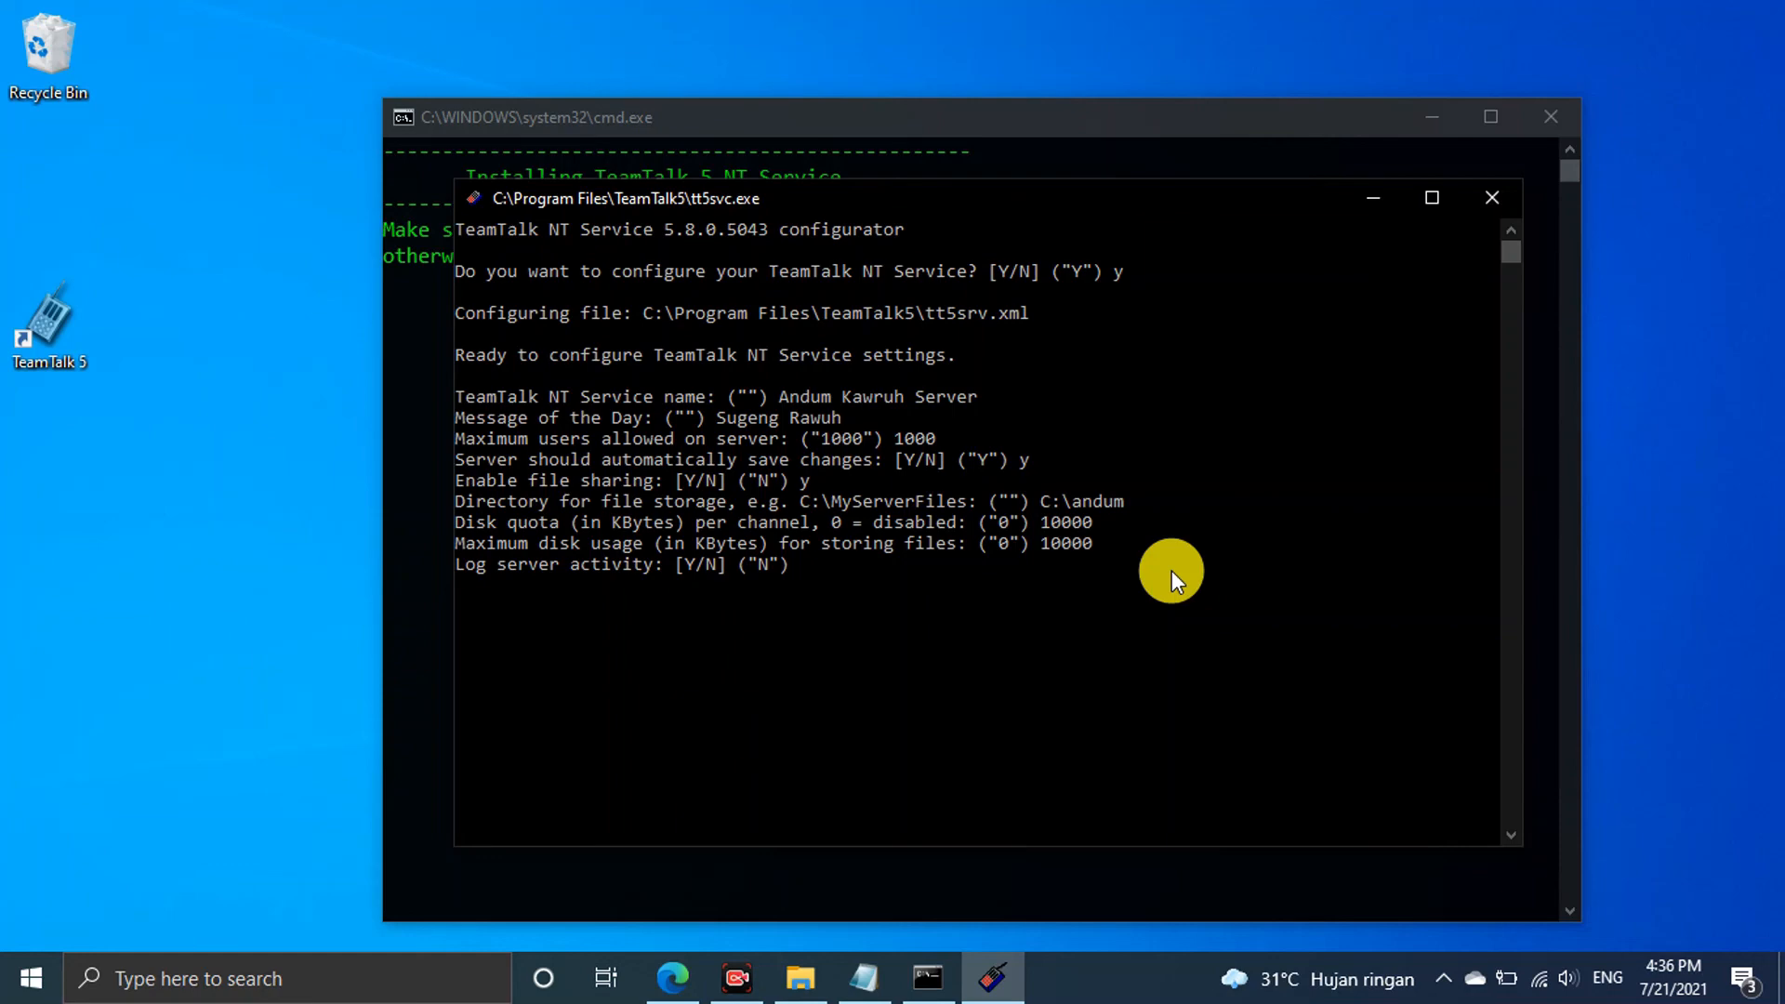
# Turn on logging, use TCP and UDP port 10333, and decline IP binding
pyautogui.write('y')
pyautogui.press('Return')
pyautogui.write('10333") 10333')
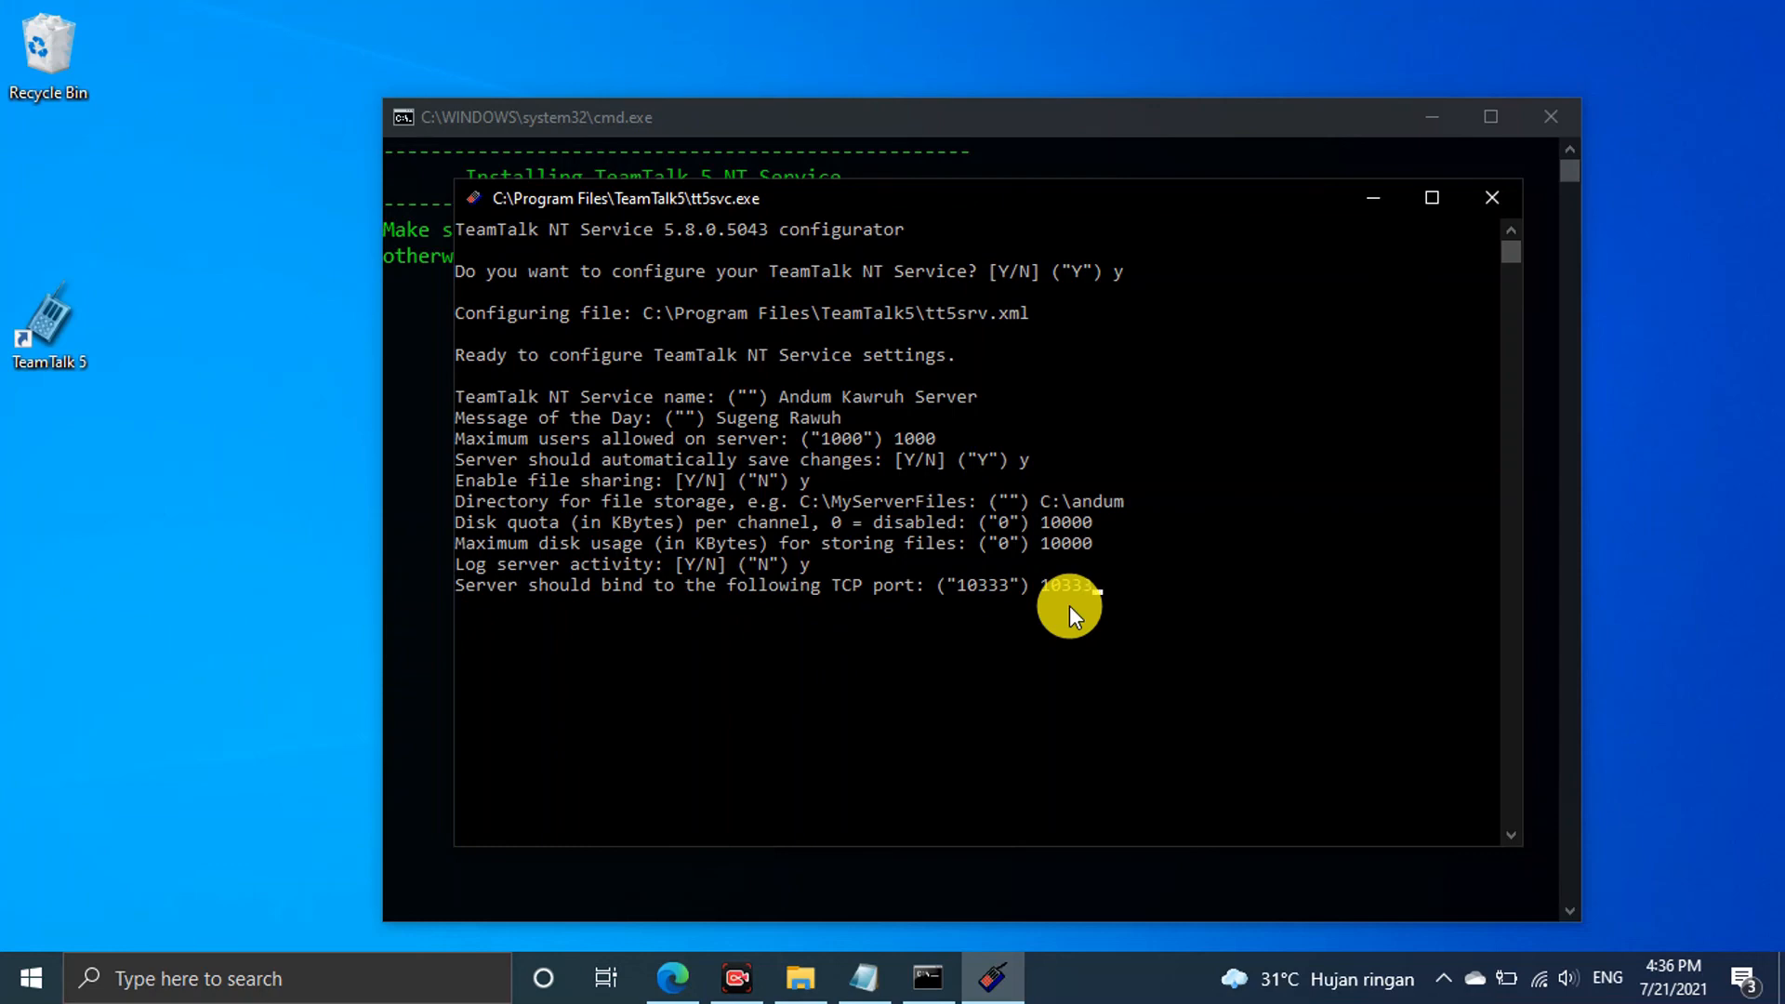
pyautogui.press('Return')
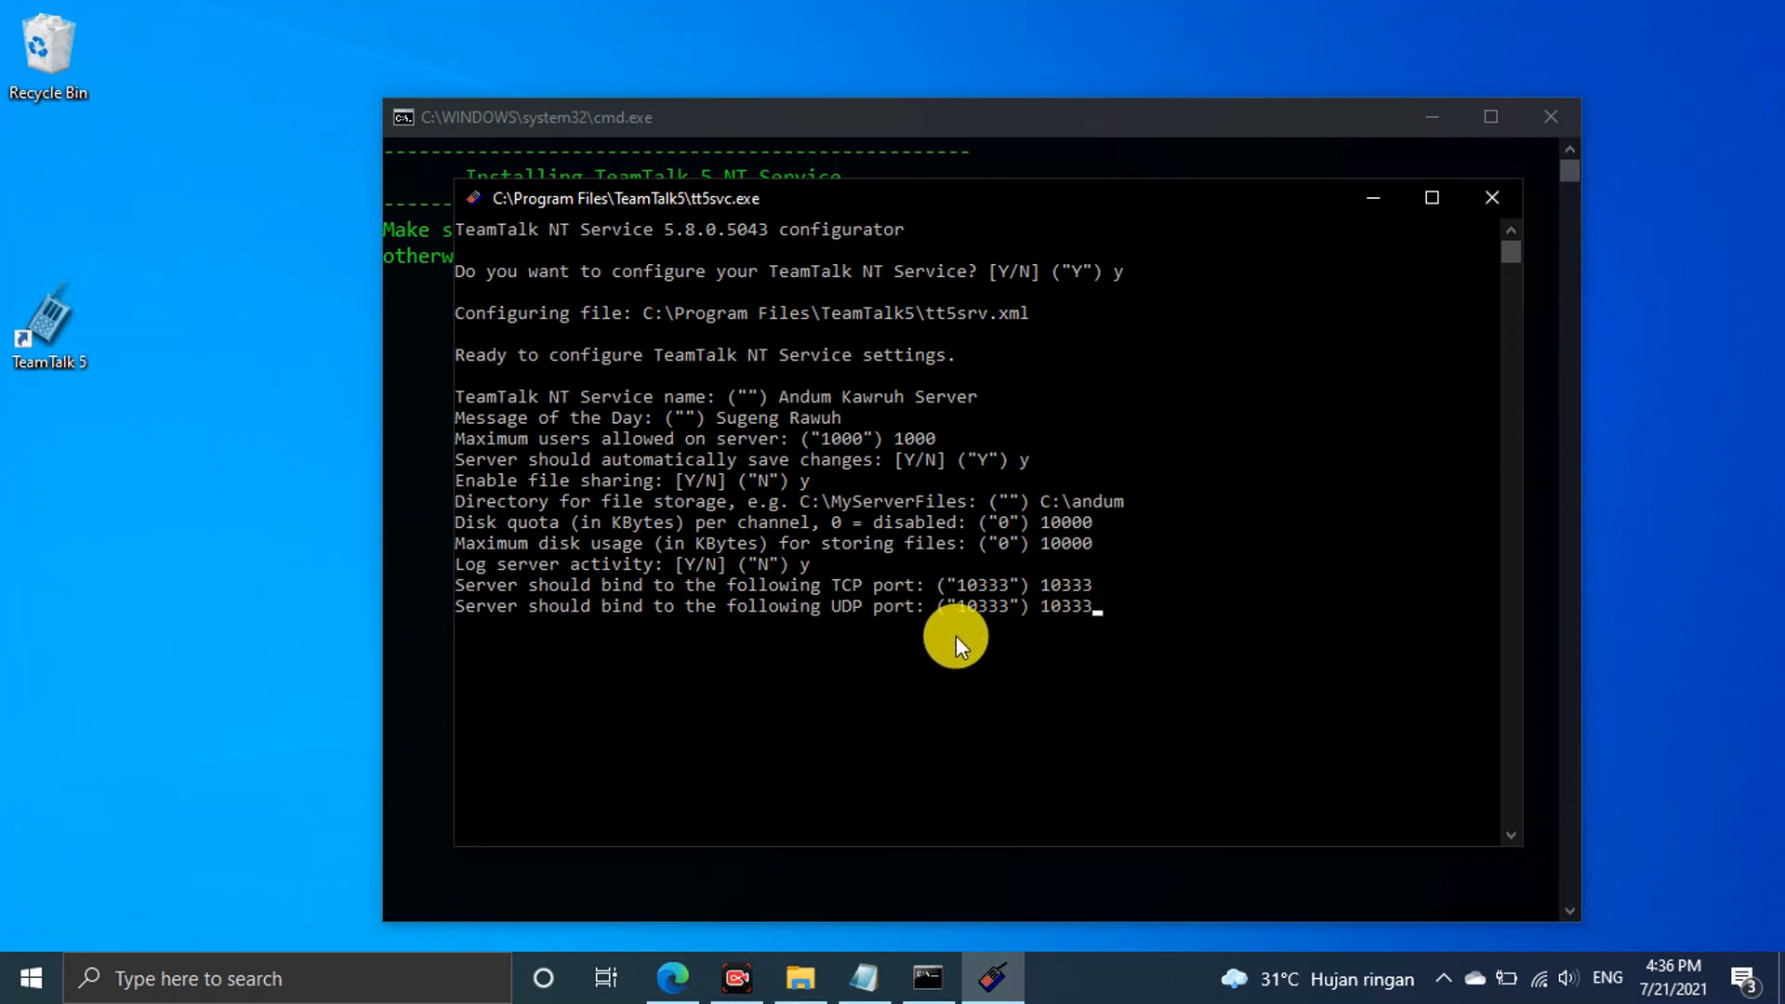
pyautogui.write('10333')
pyautogui.press('Return')
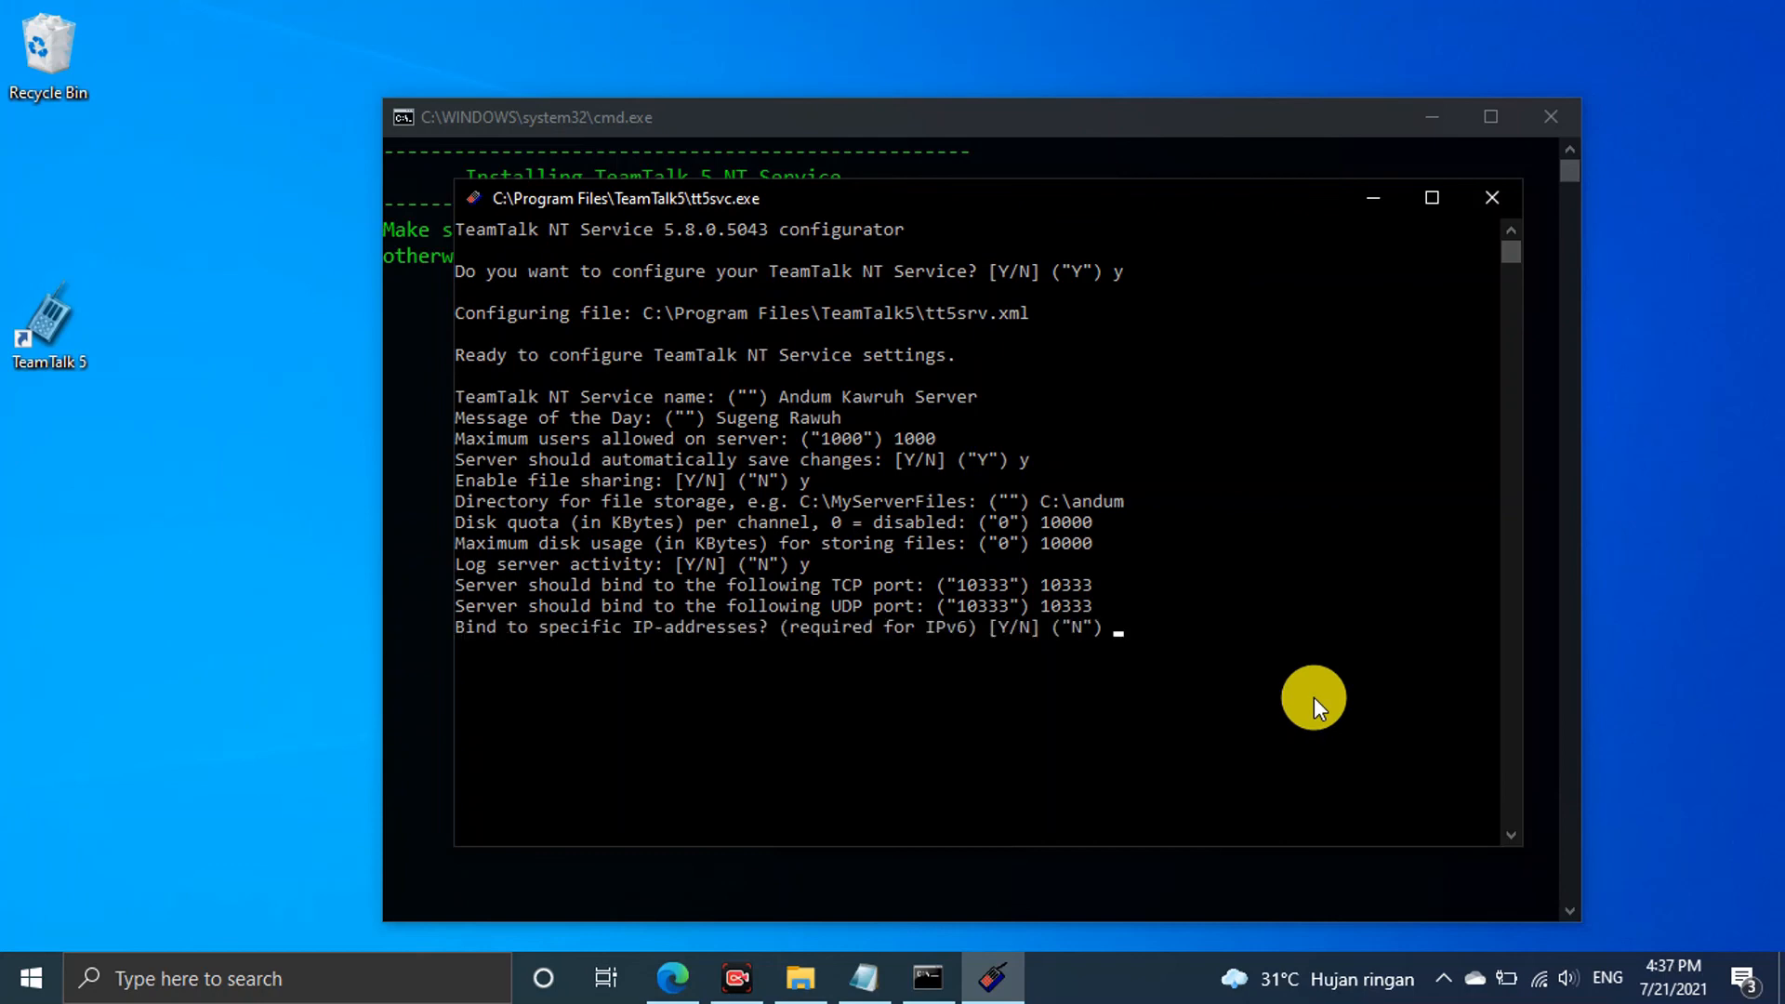
pyautogui.write('n')
pyautogui.press('Return')
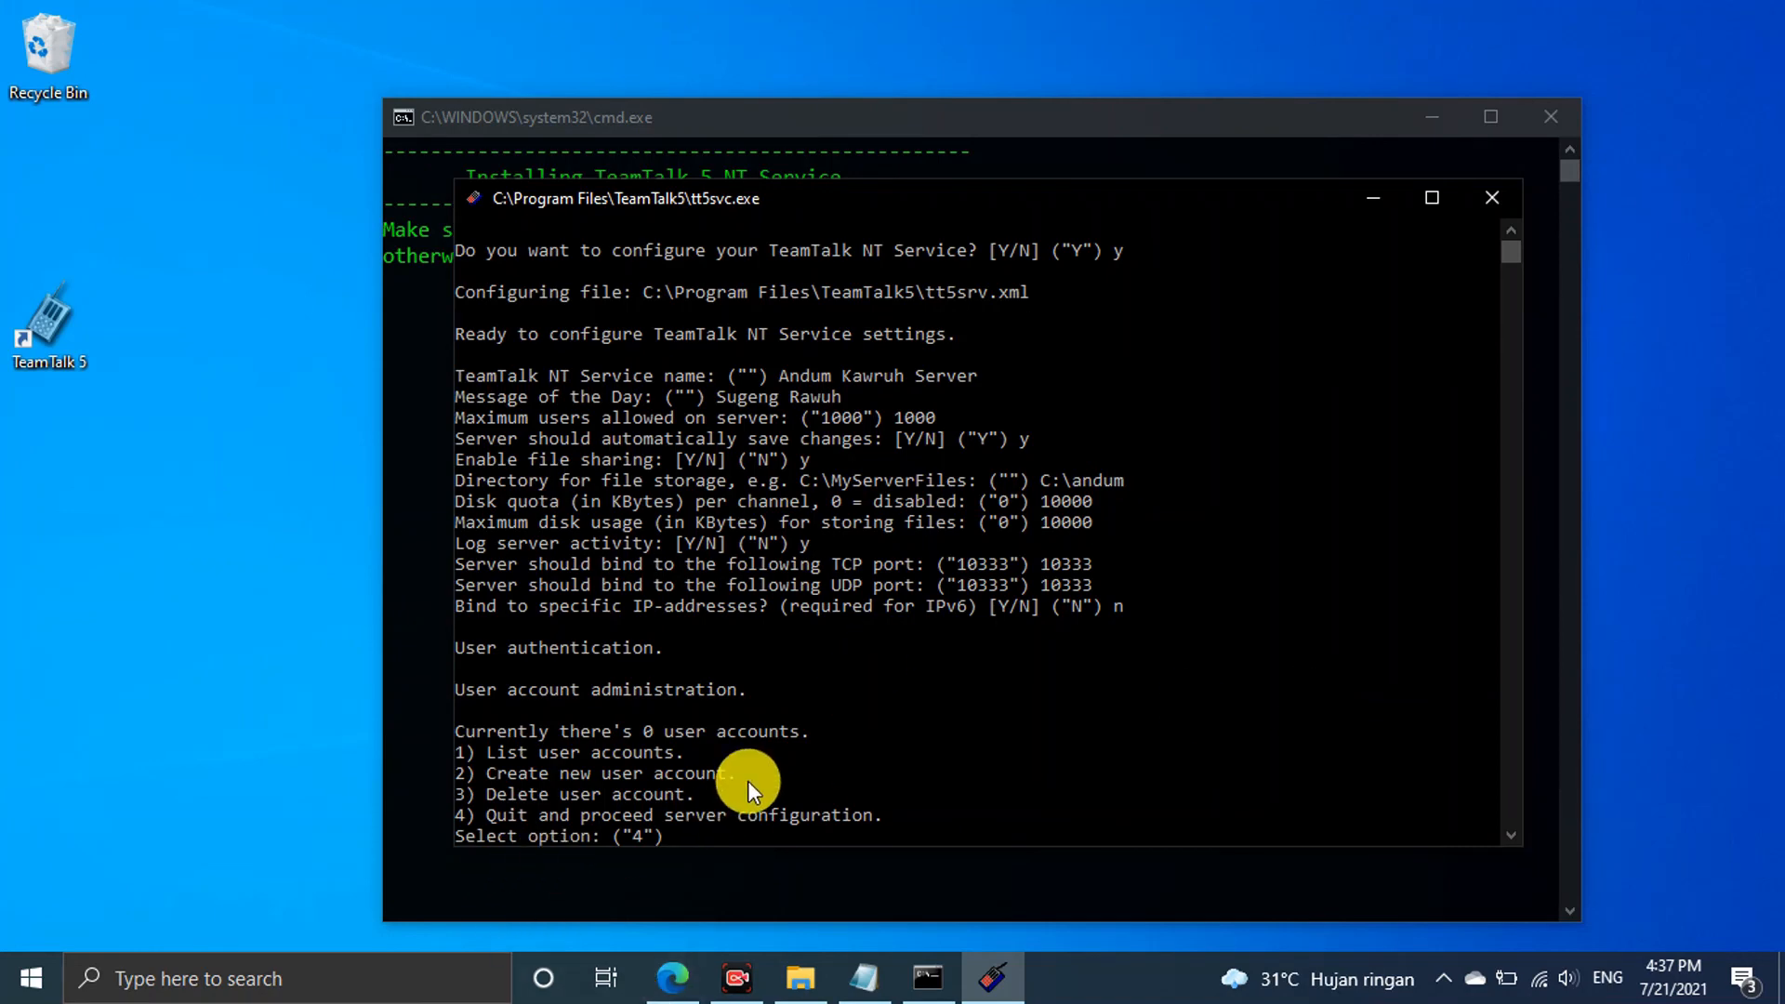
# Create a new administrator (type 2) user account with a username and password, then list the accounts
pyautogui.write('2')
pyautogui.press('Return')
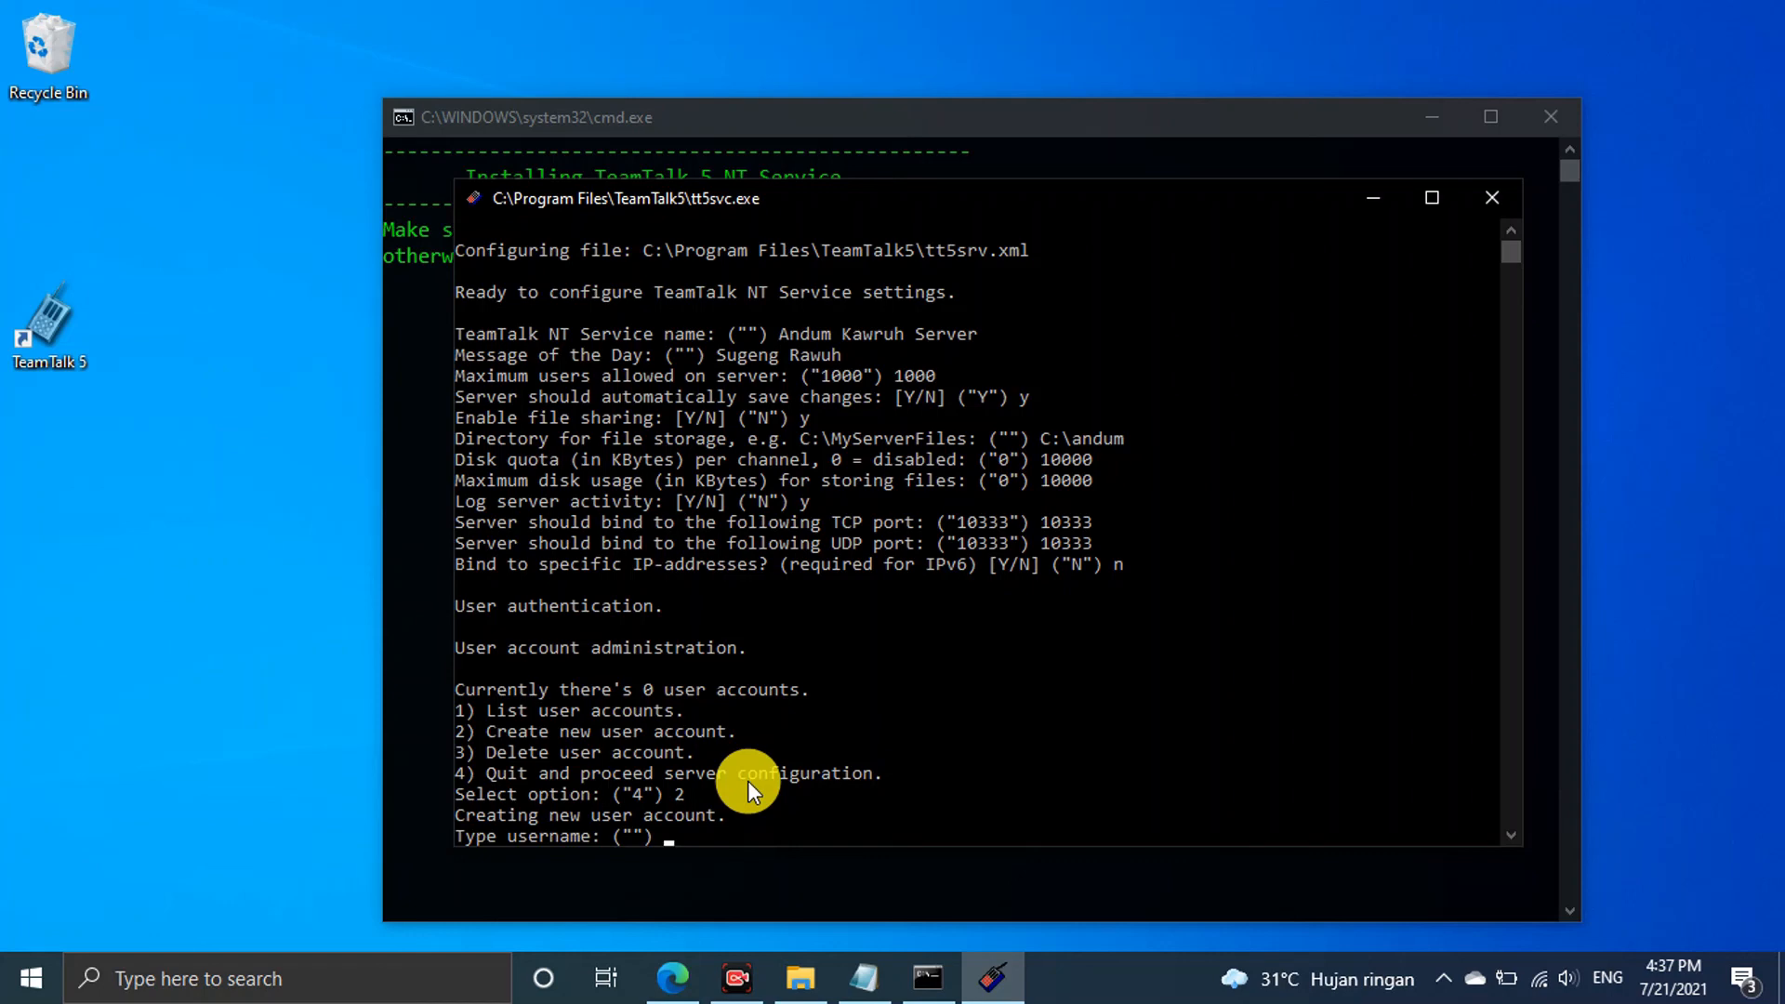
pyautogui.write('andumkawruh')
pyautogui.press('Return')
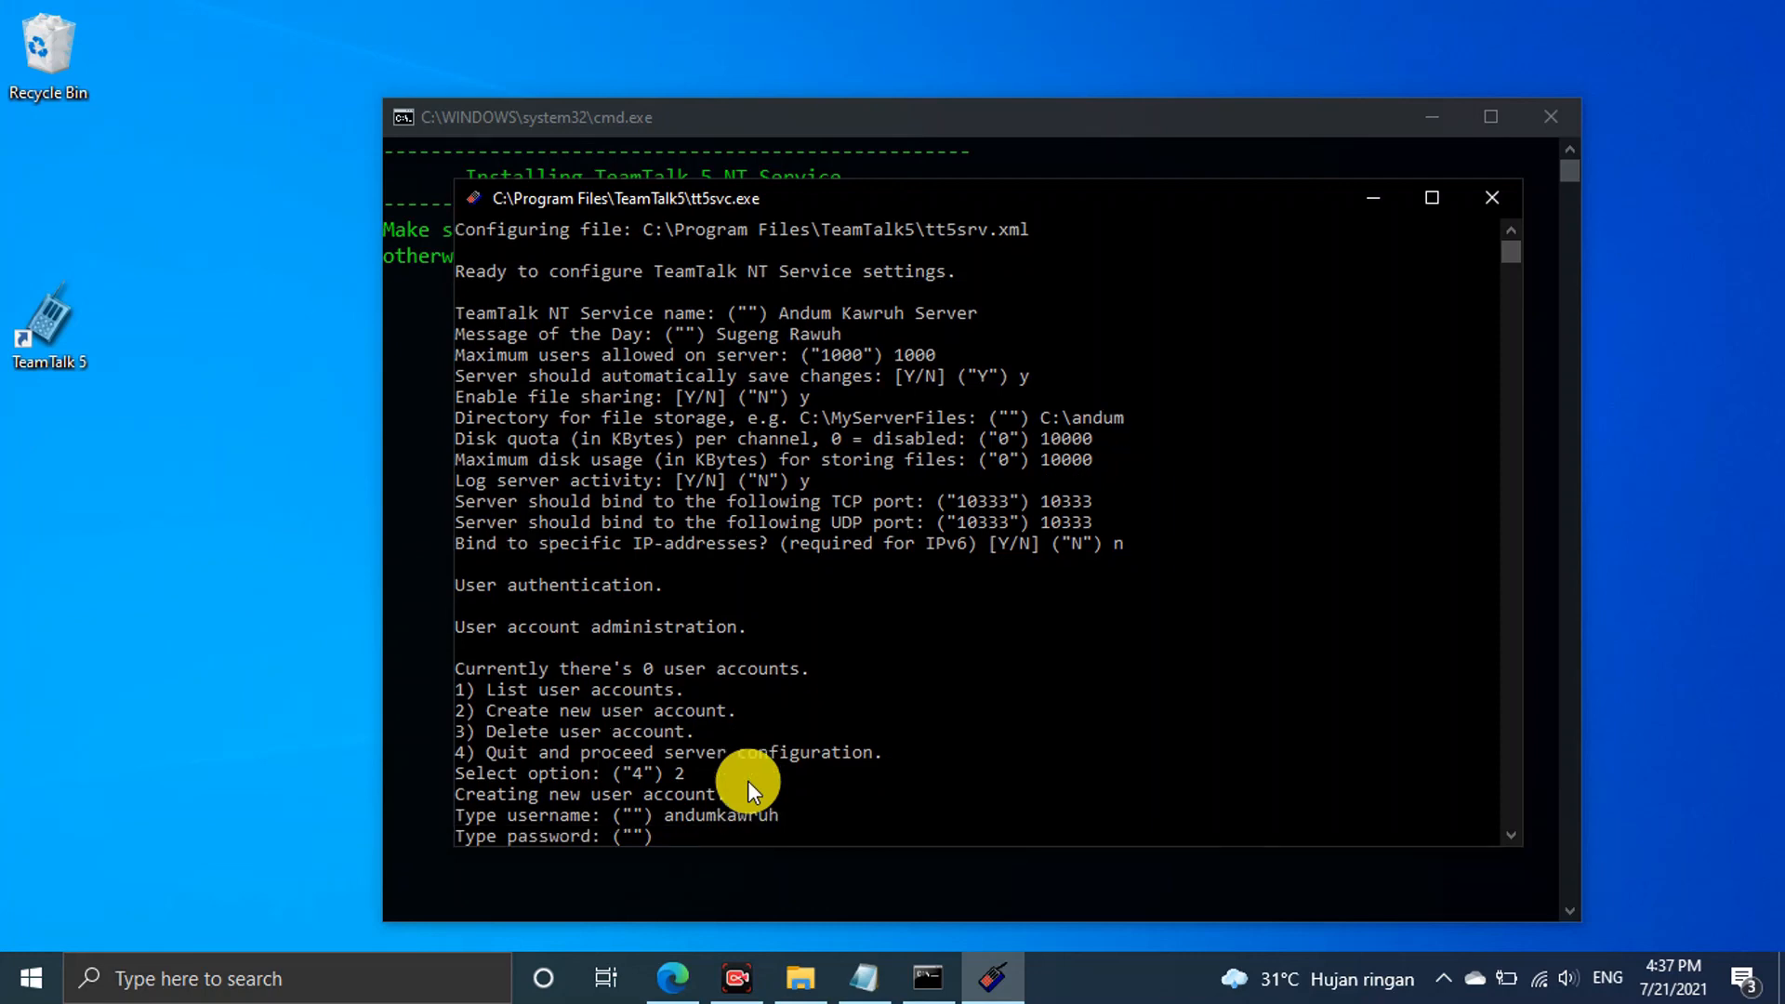
pyautogui.write('123456')
pyautogui.press('Return')
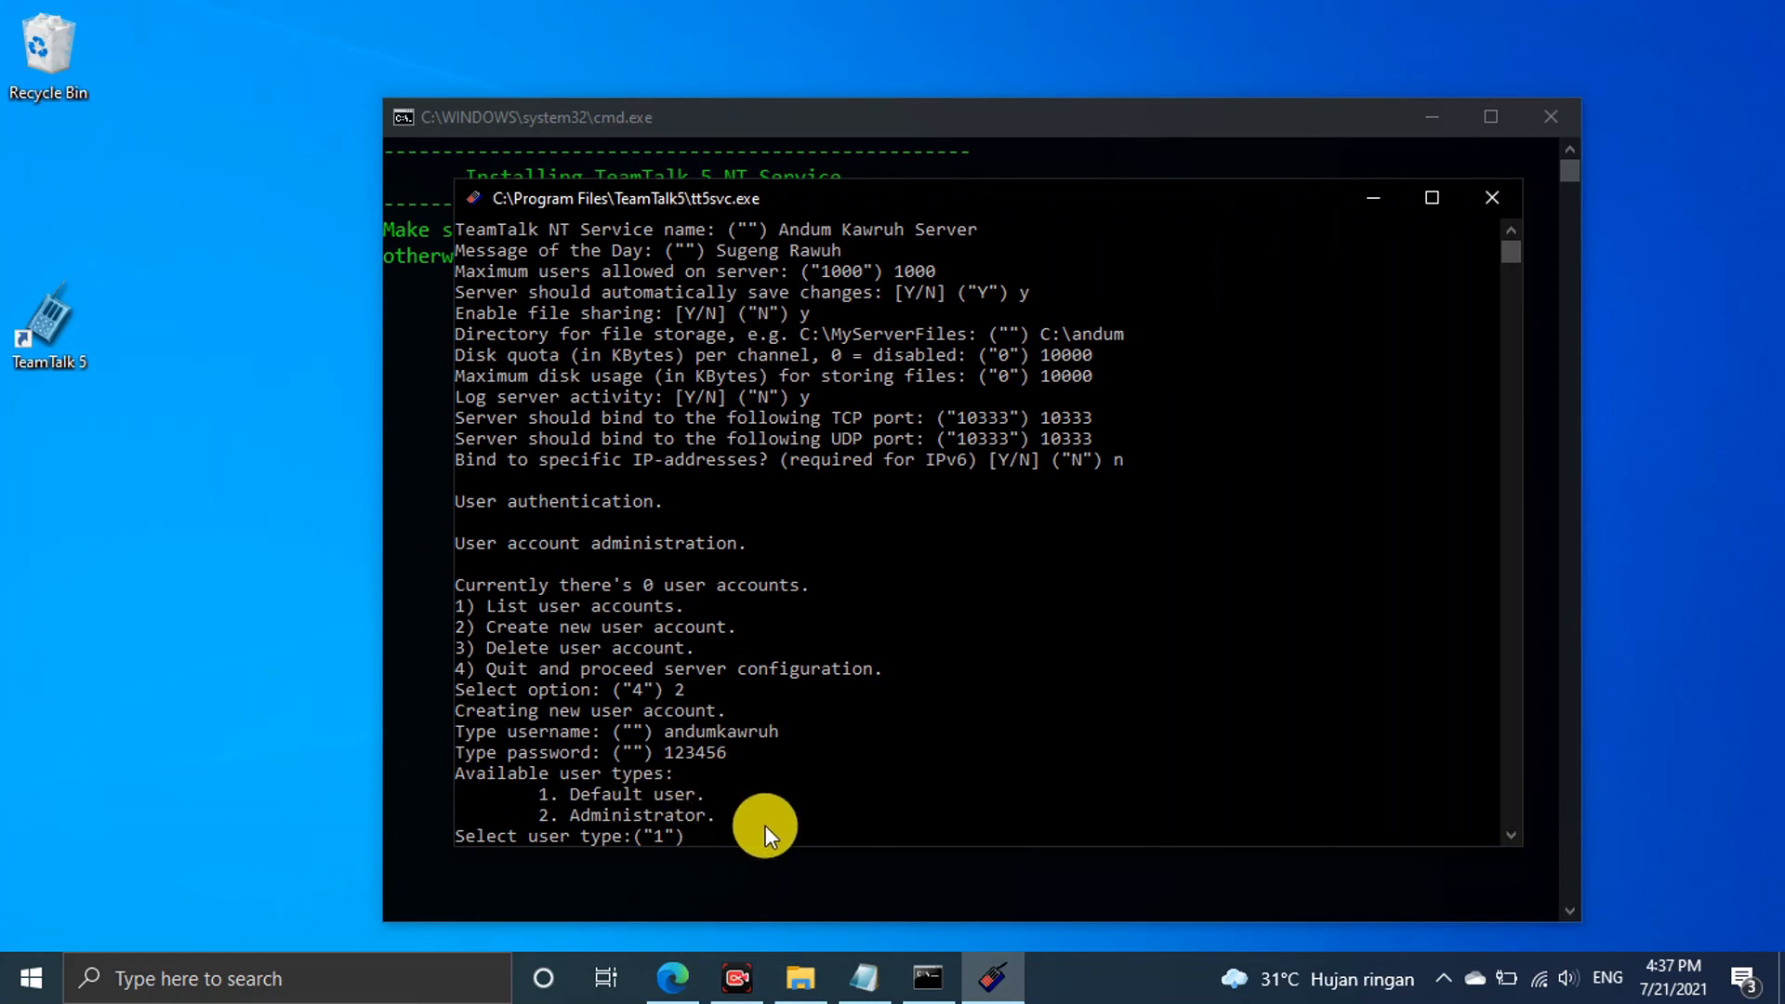
pyautogui.write('2')
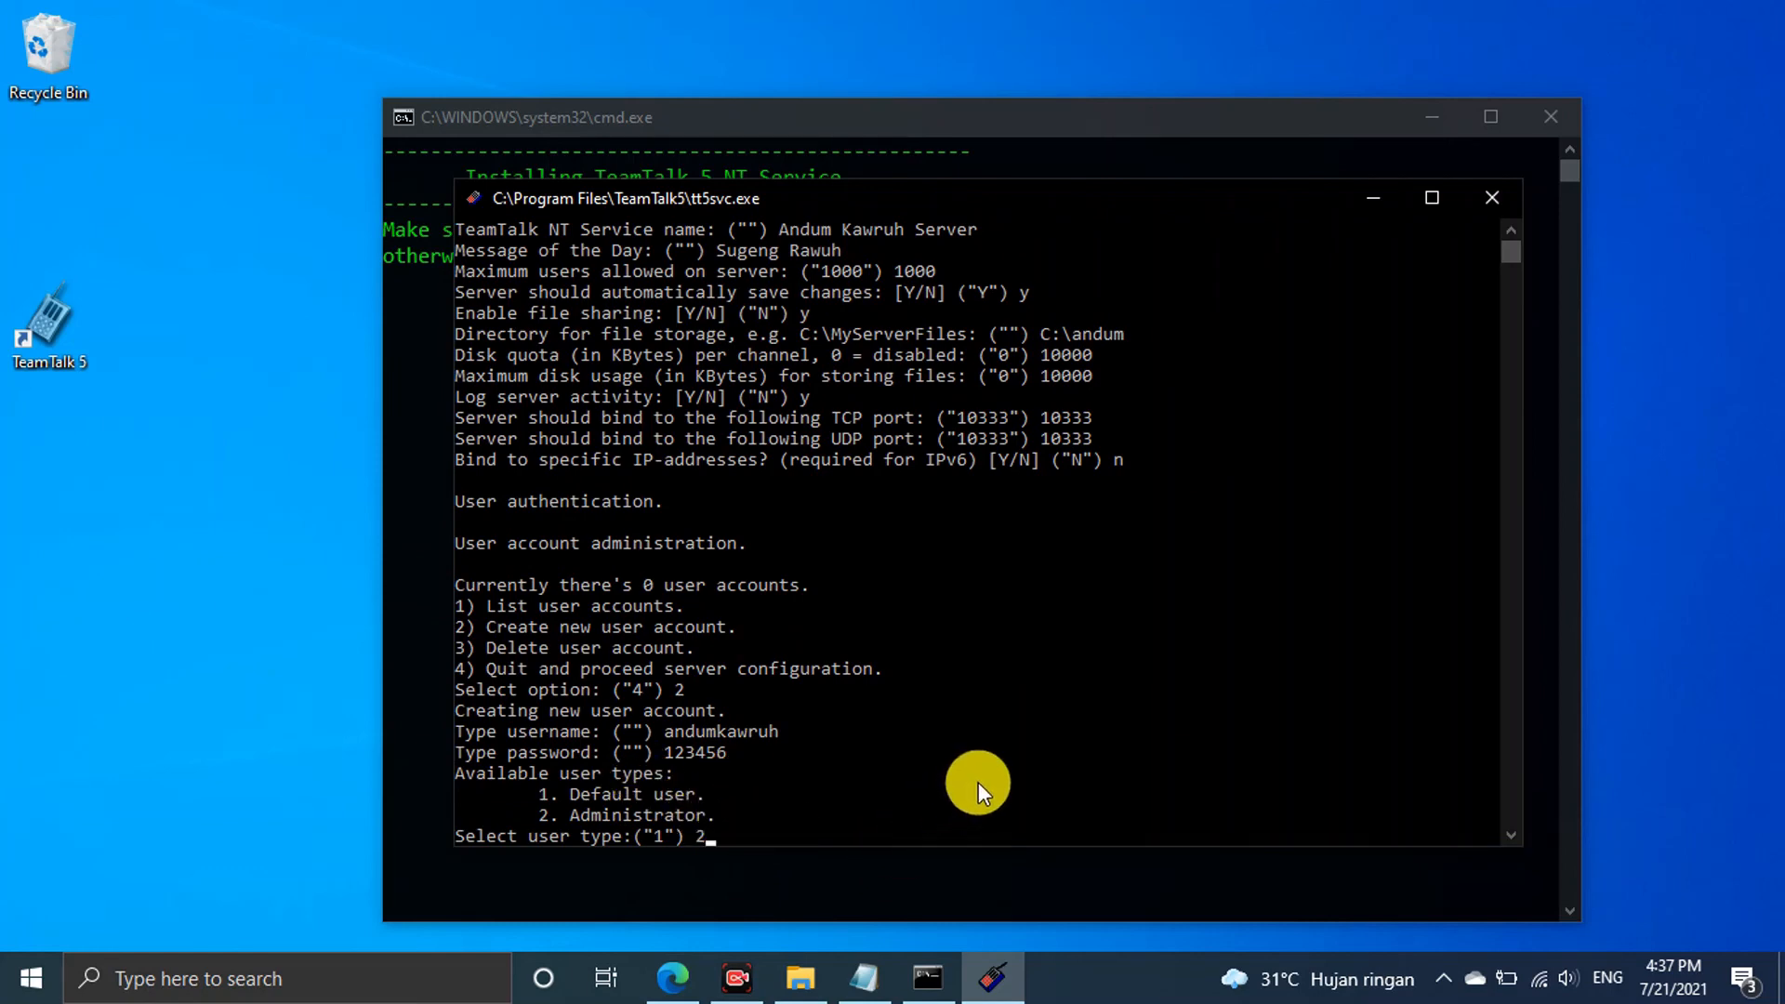
pyautogui.press('Return')
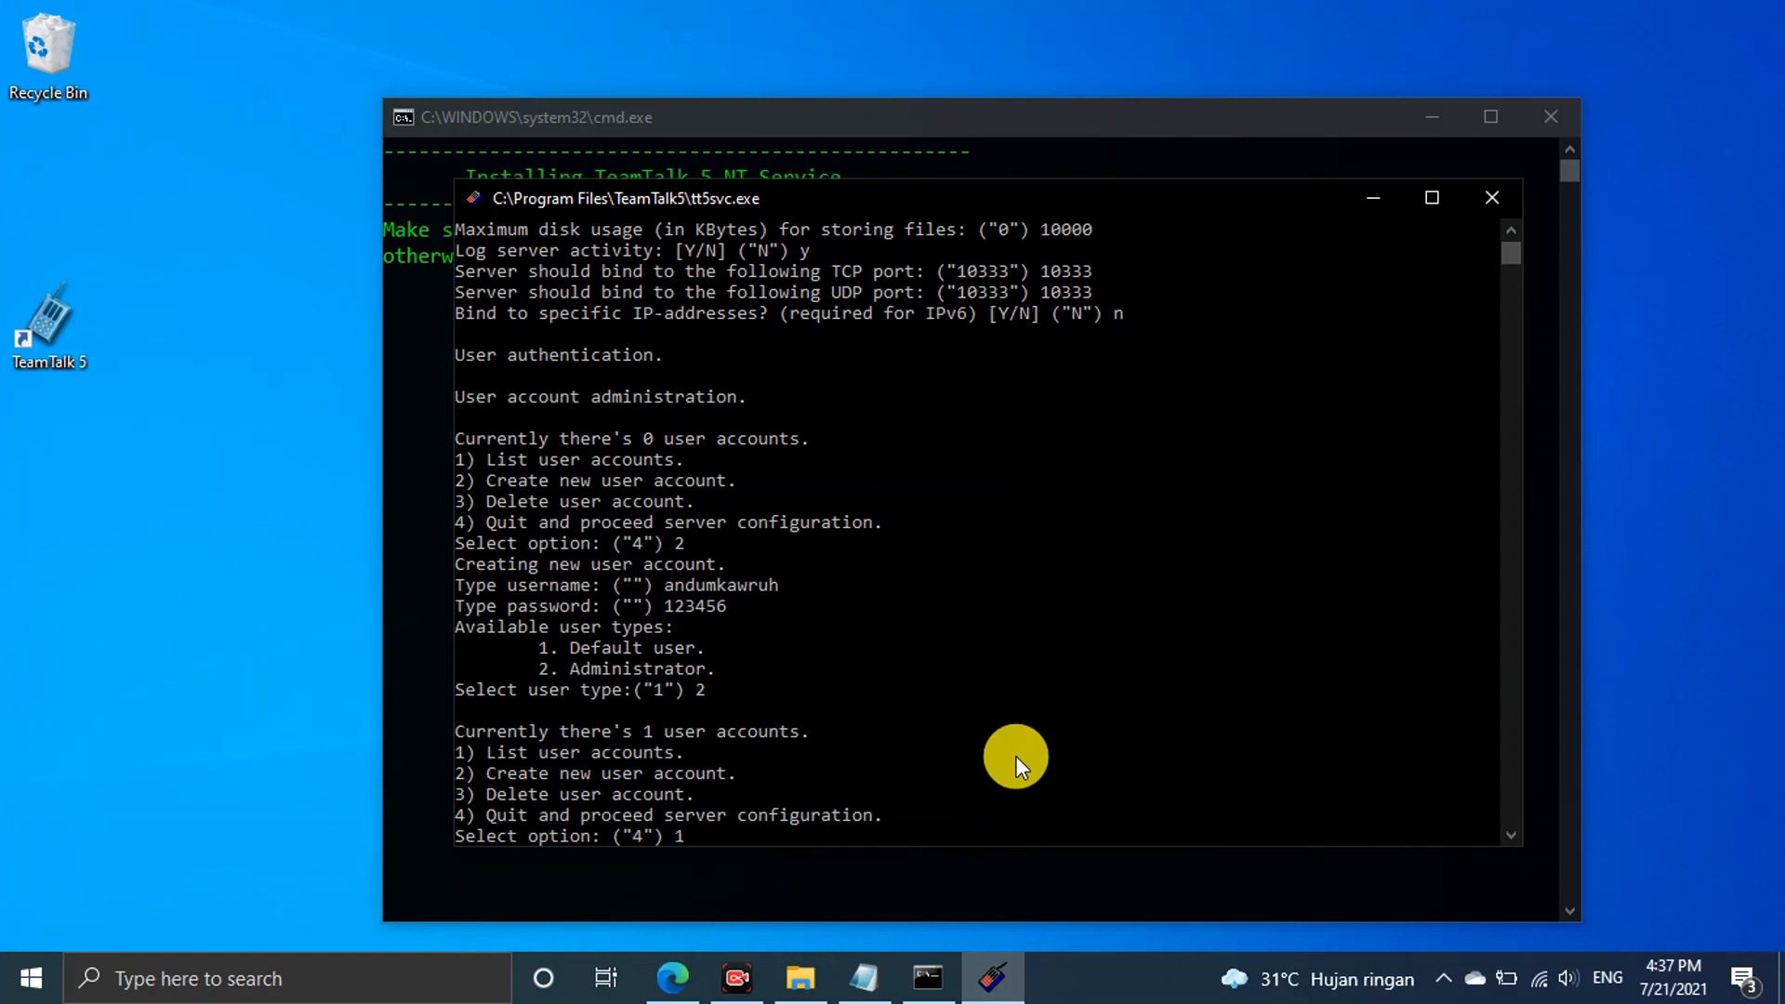
pyautogui.write('1')
pyautogui.press('Return')
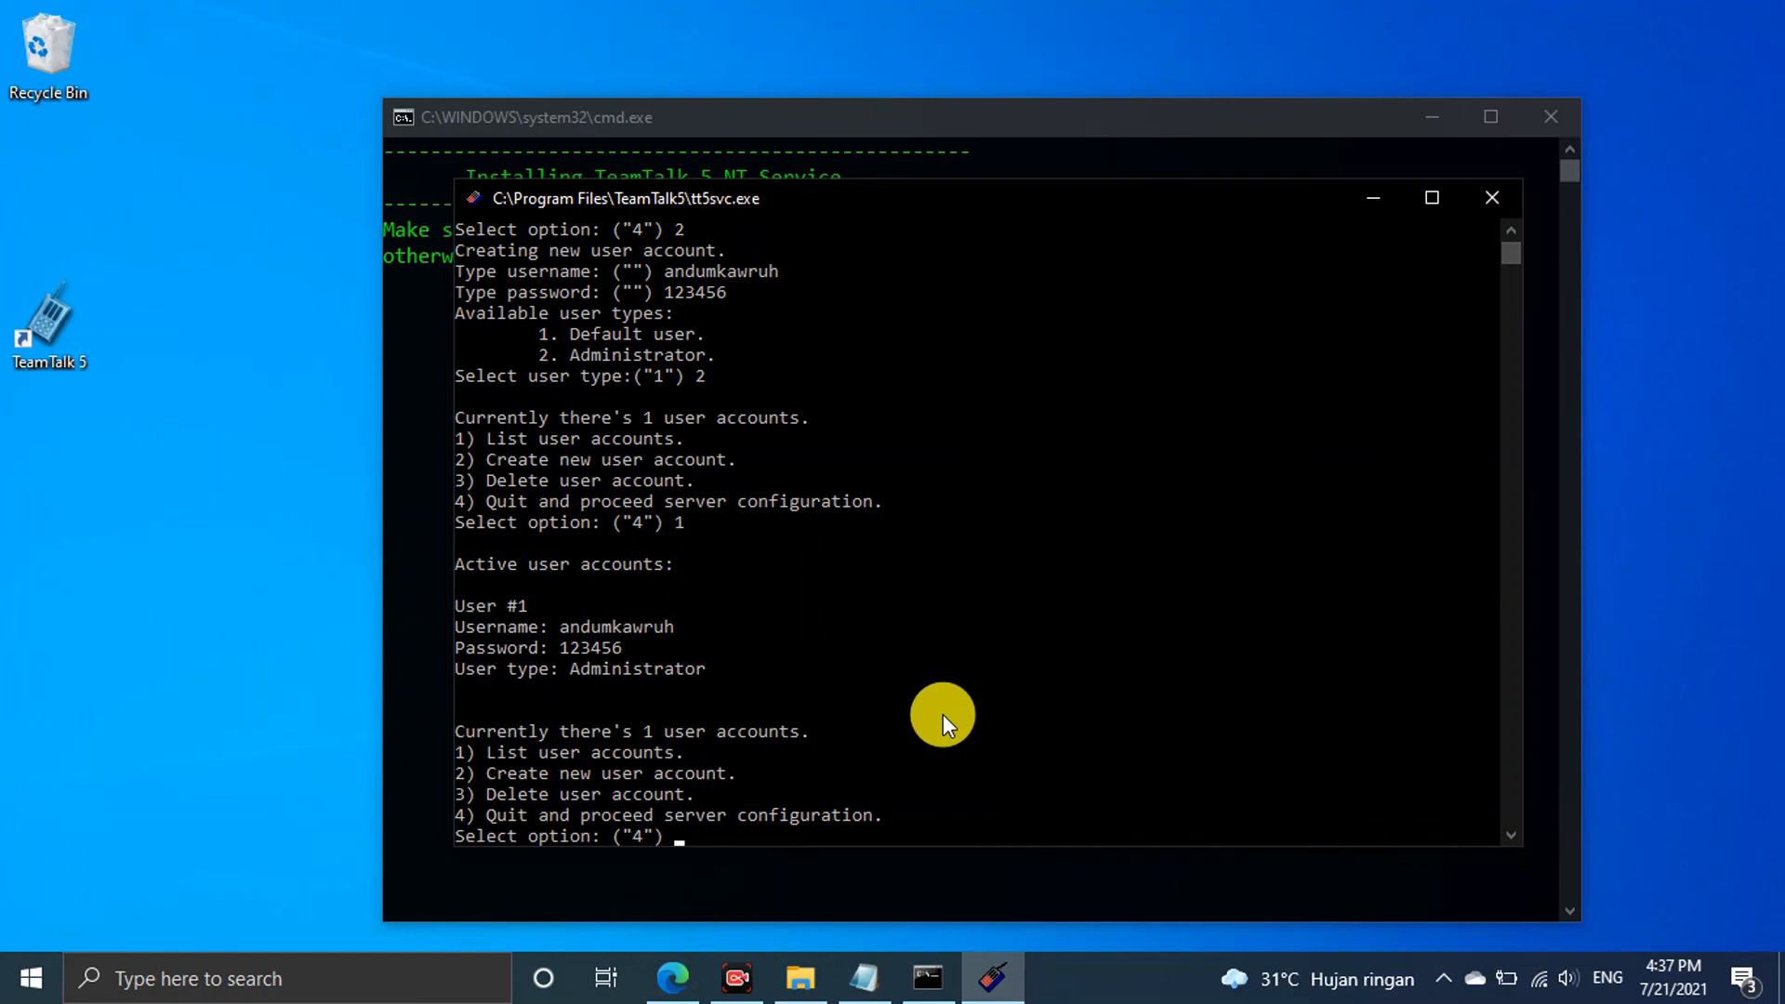
# Set the invalid-login ban, per-IP login limit and login delay to 0, then save the settings
pyautogui.write('4')
pyautogui.press('Return')
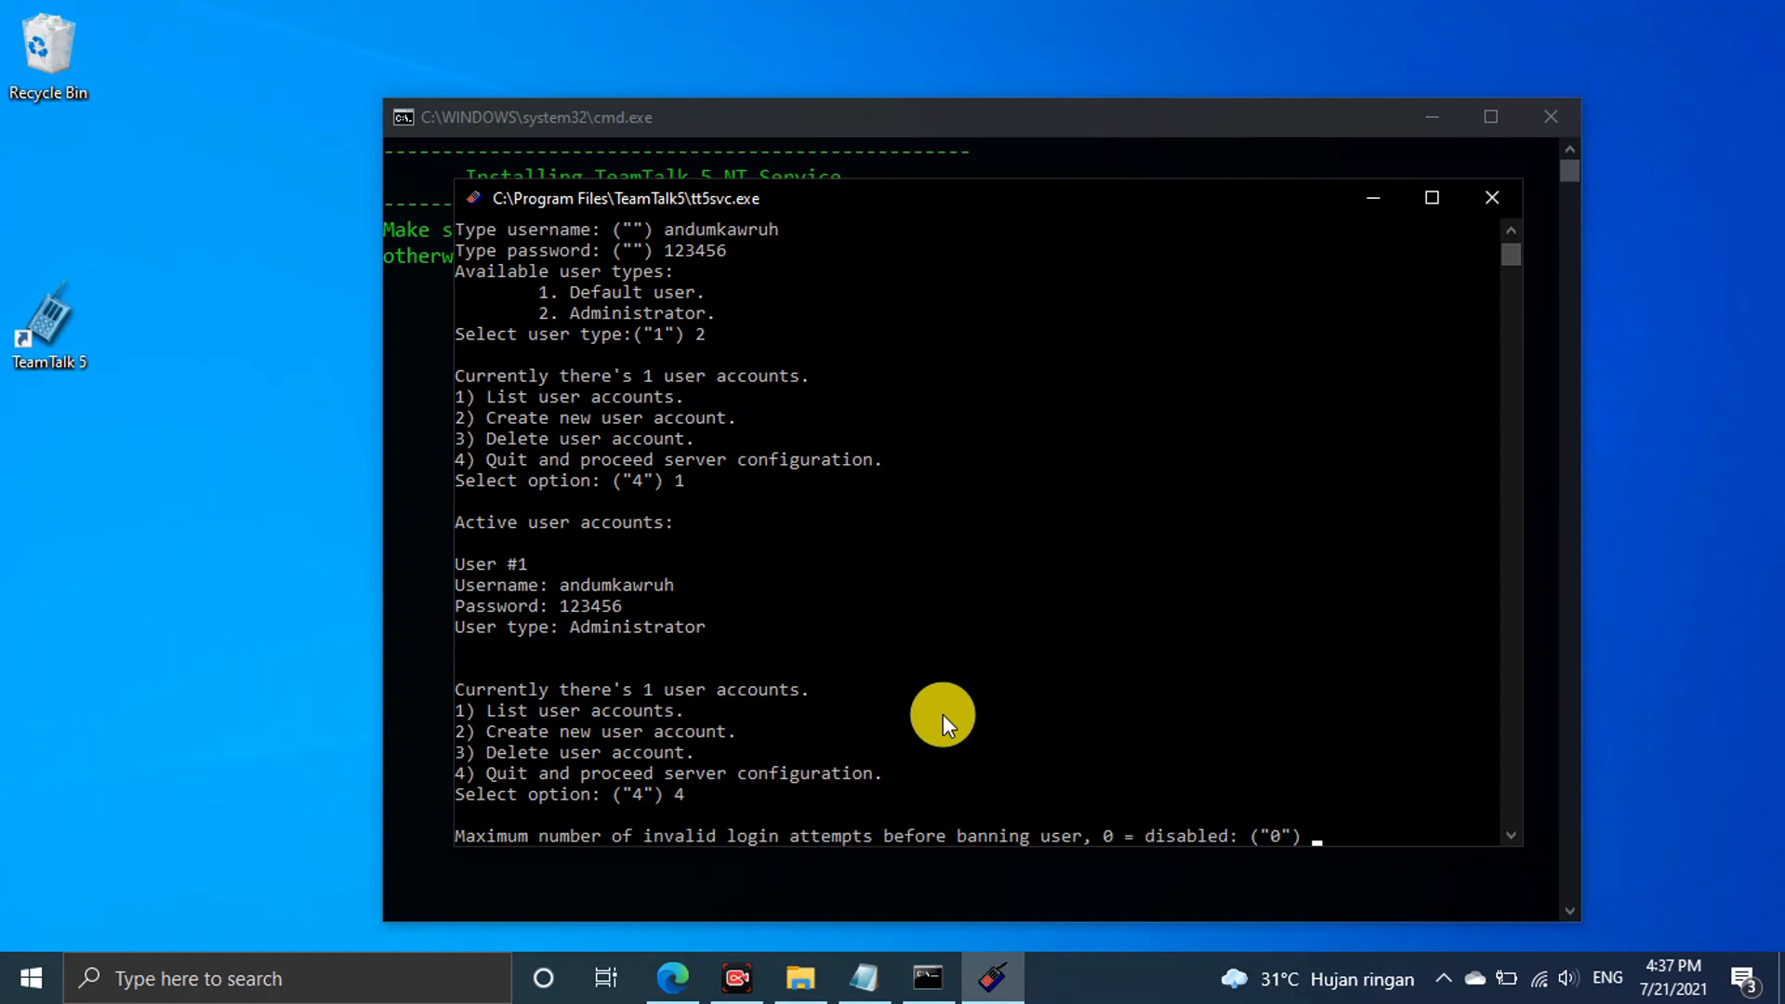
pyautogui.write('0')
pyautogui.press('Return')
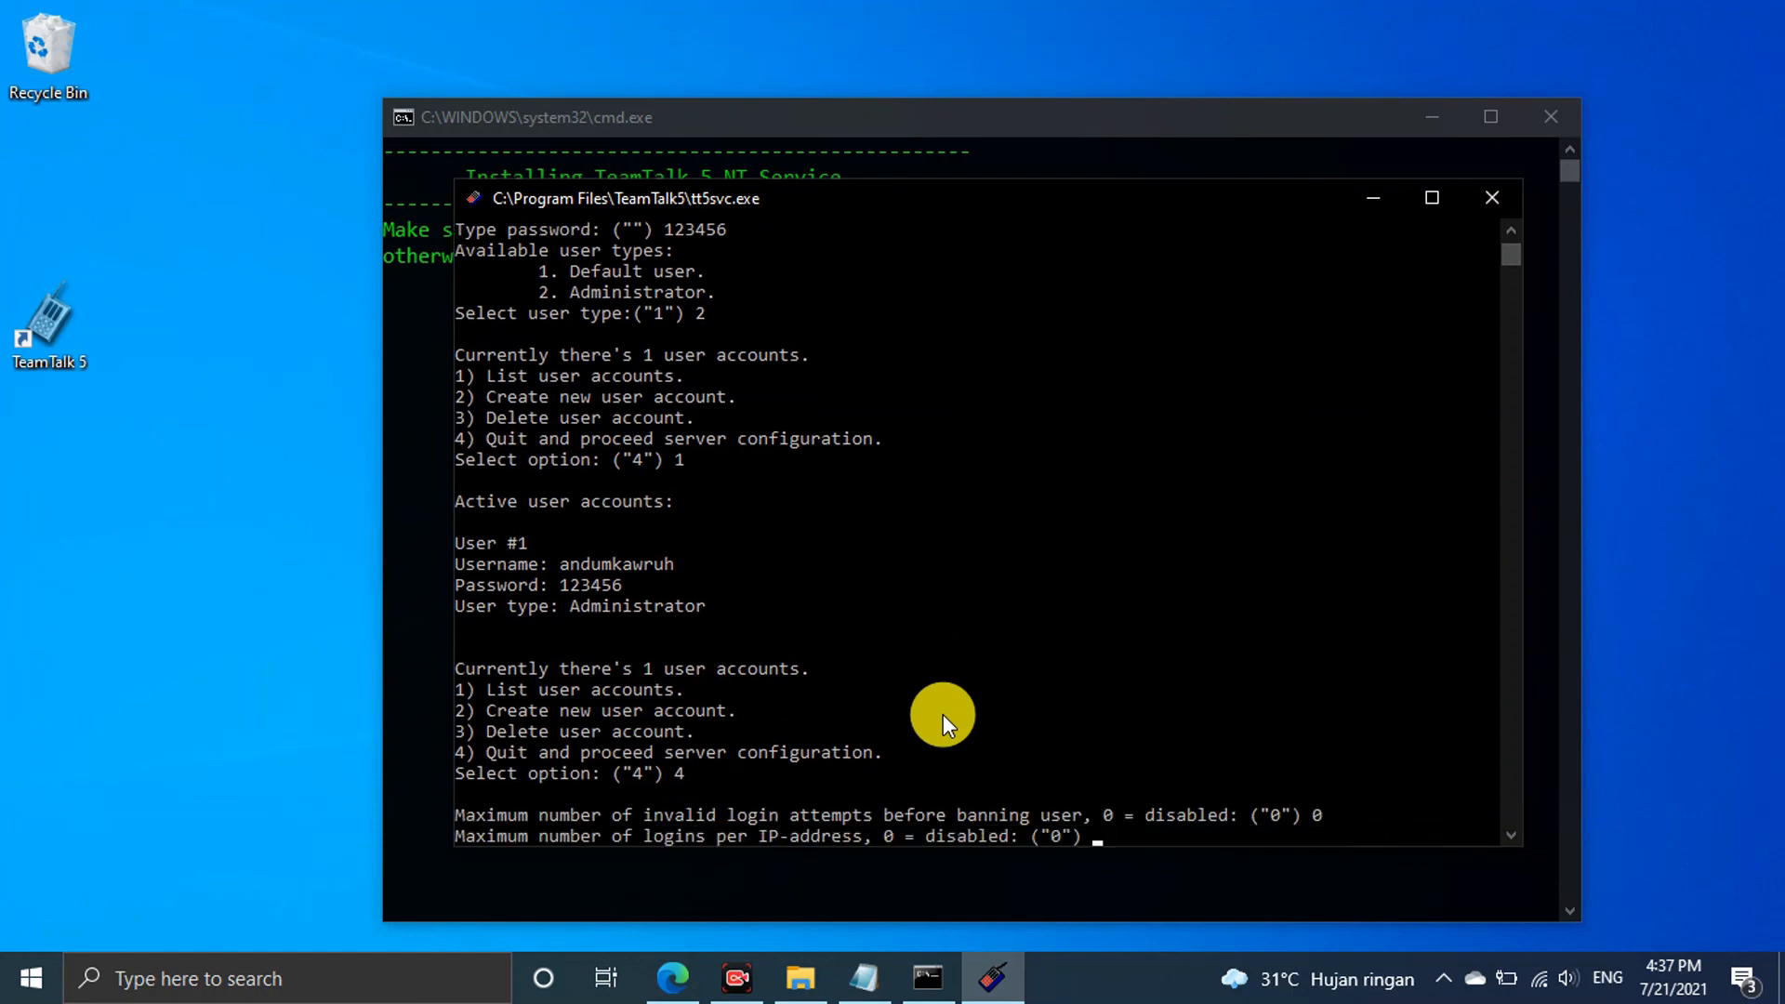
pyautogui.write('0')
pyautogui.press('Return')
pyautogui.write('0')
pyautogui.press('Return')
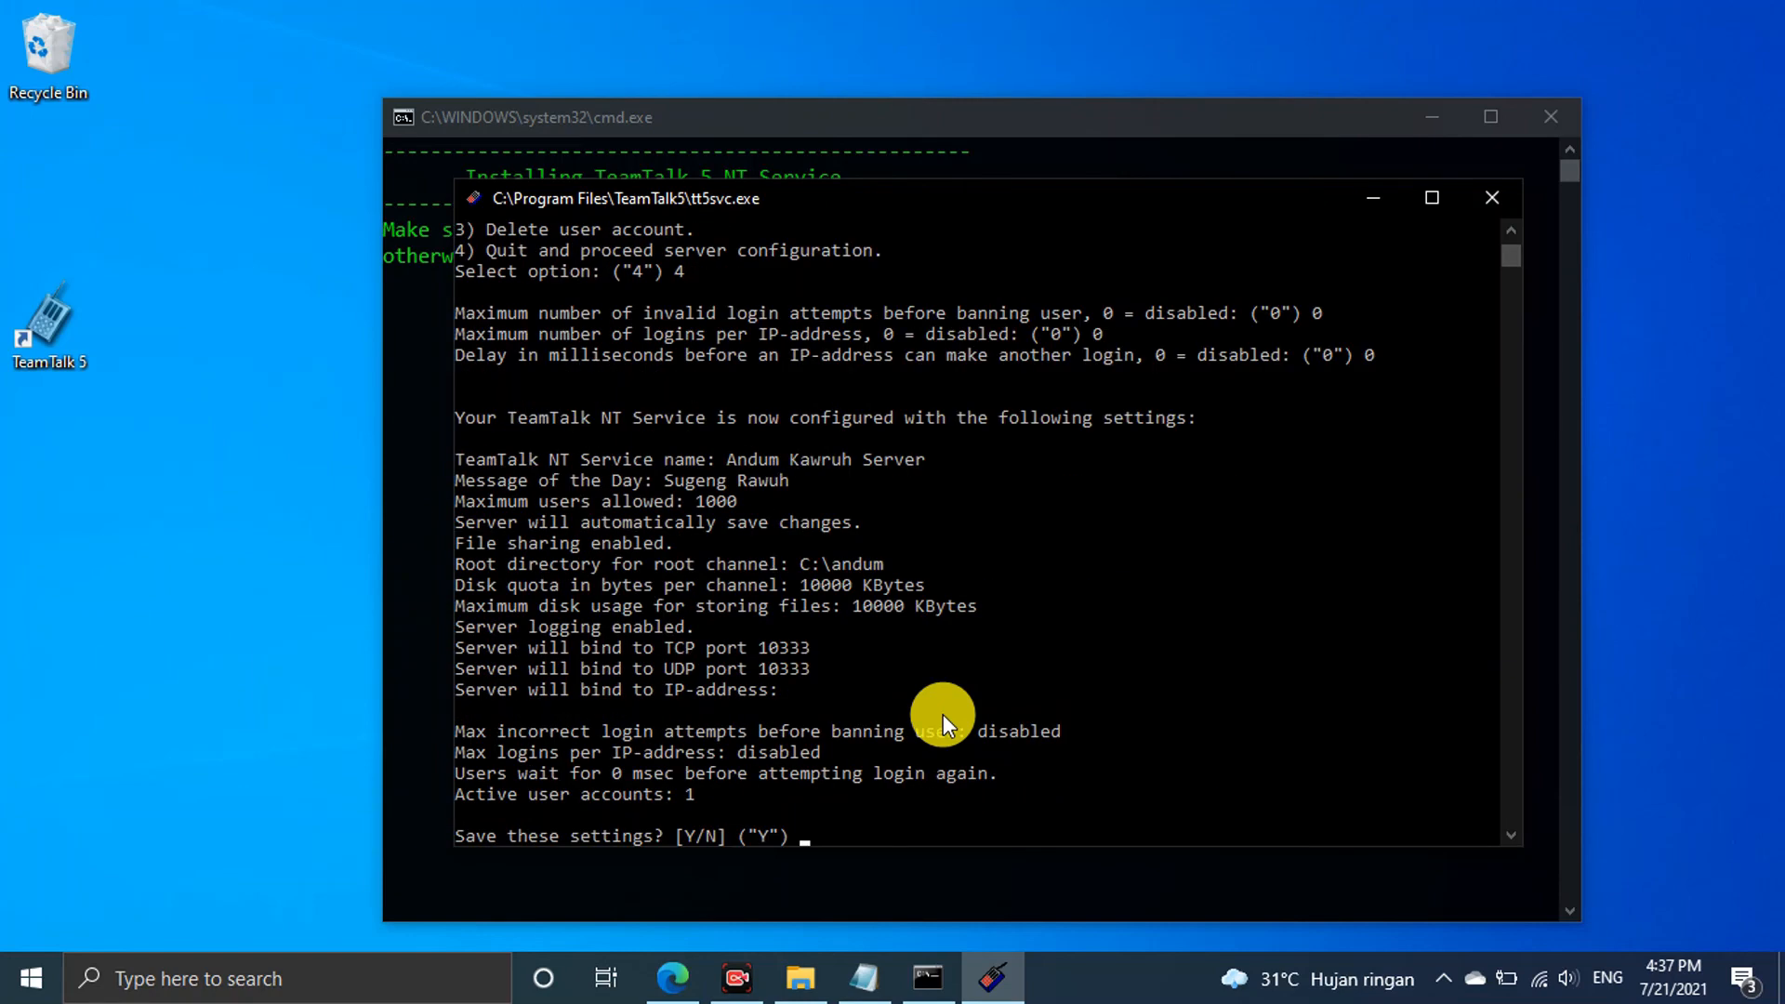
pyautogui.write('y')
pyautogui.press('Return')
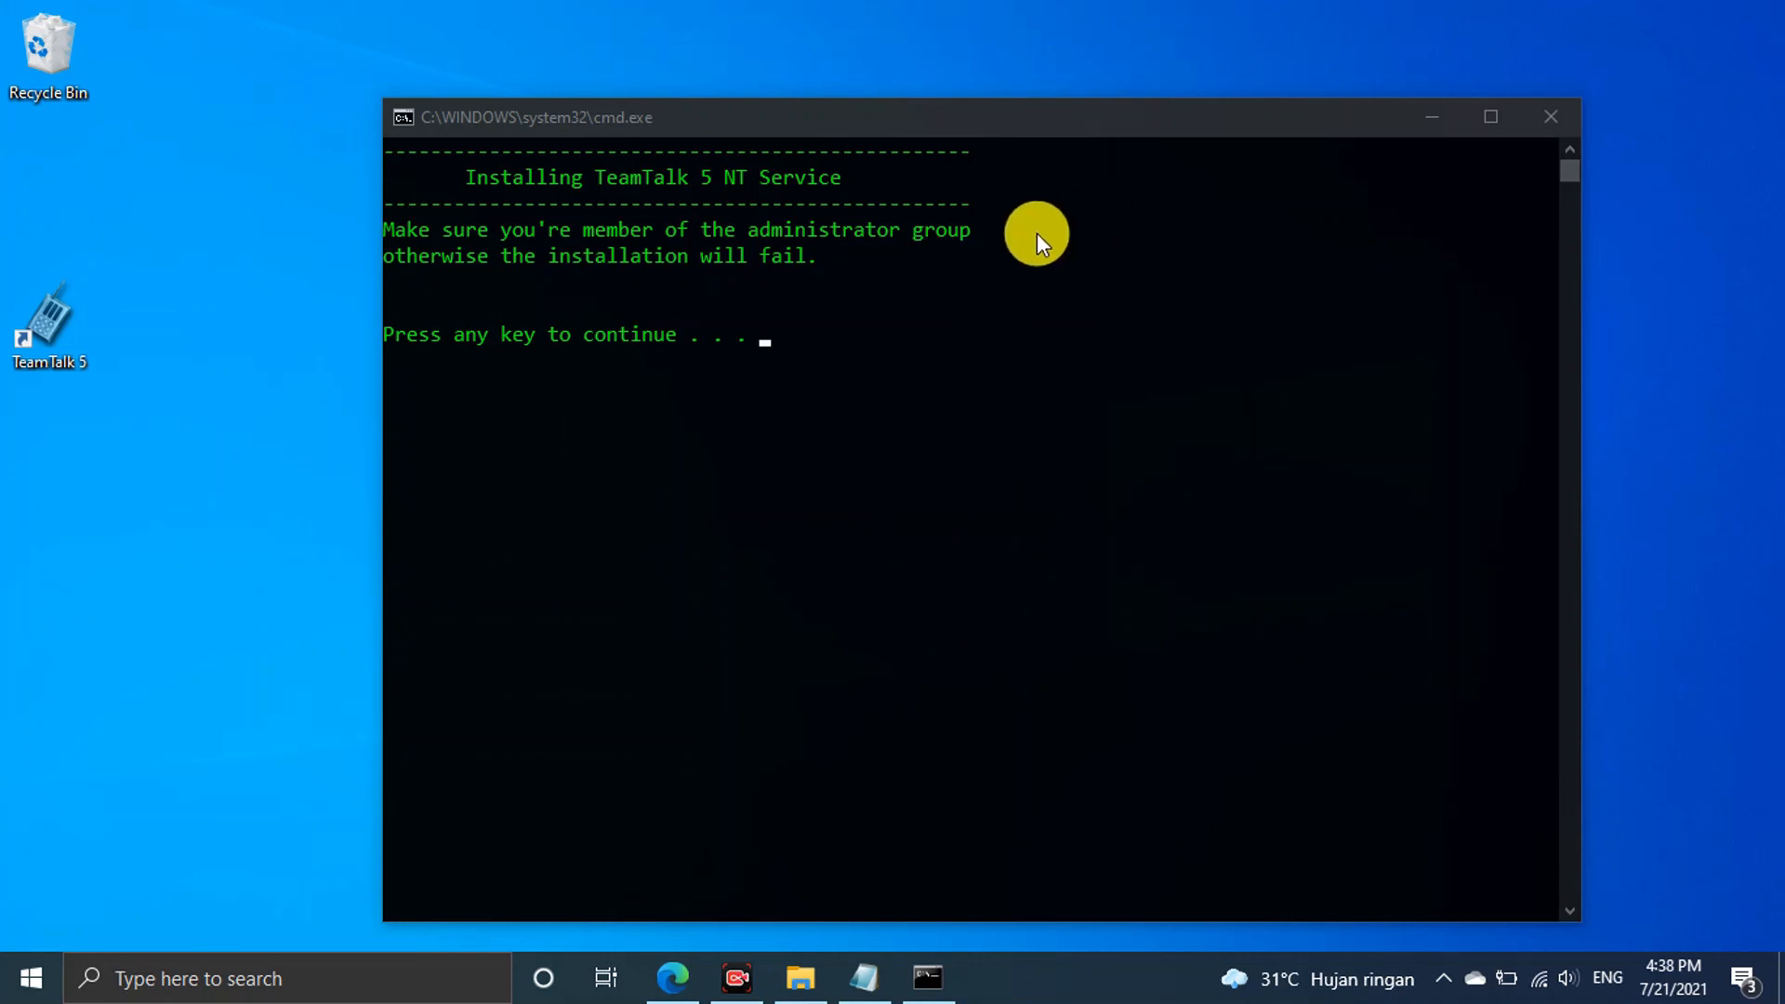
# Close the finished installer console and launch TeamTalk 5 from the desktop
pyautogui.click(1001, 273)
pyautogui.press('Return')
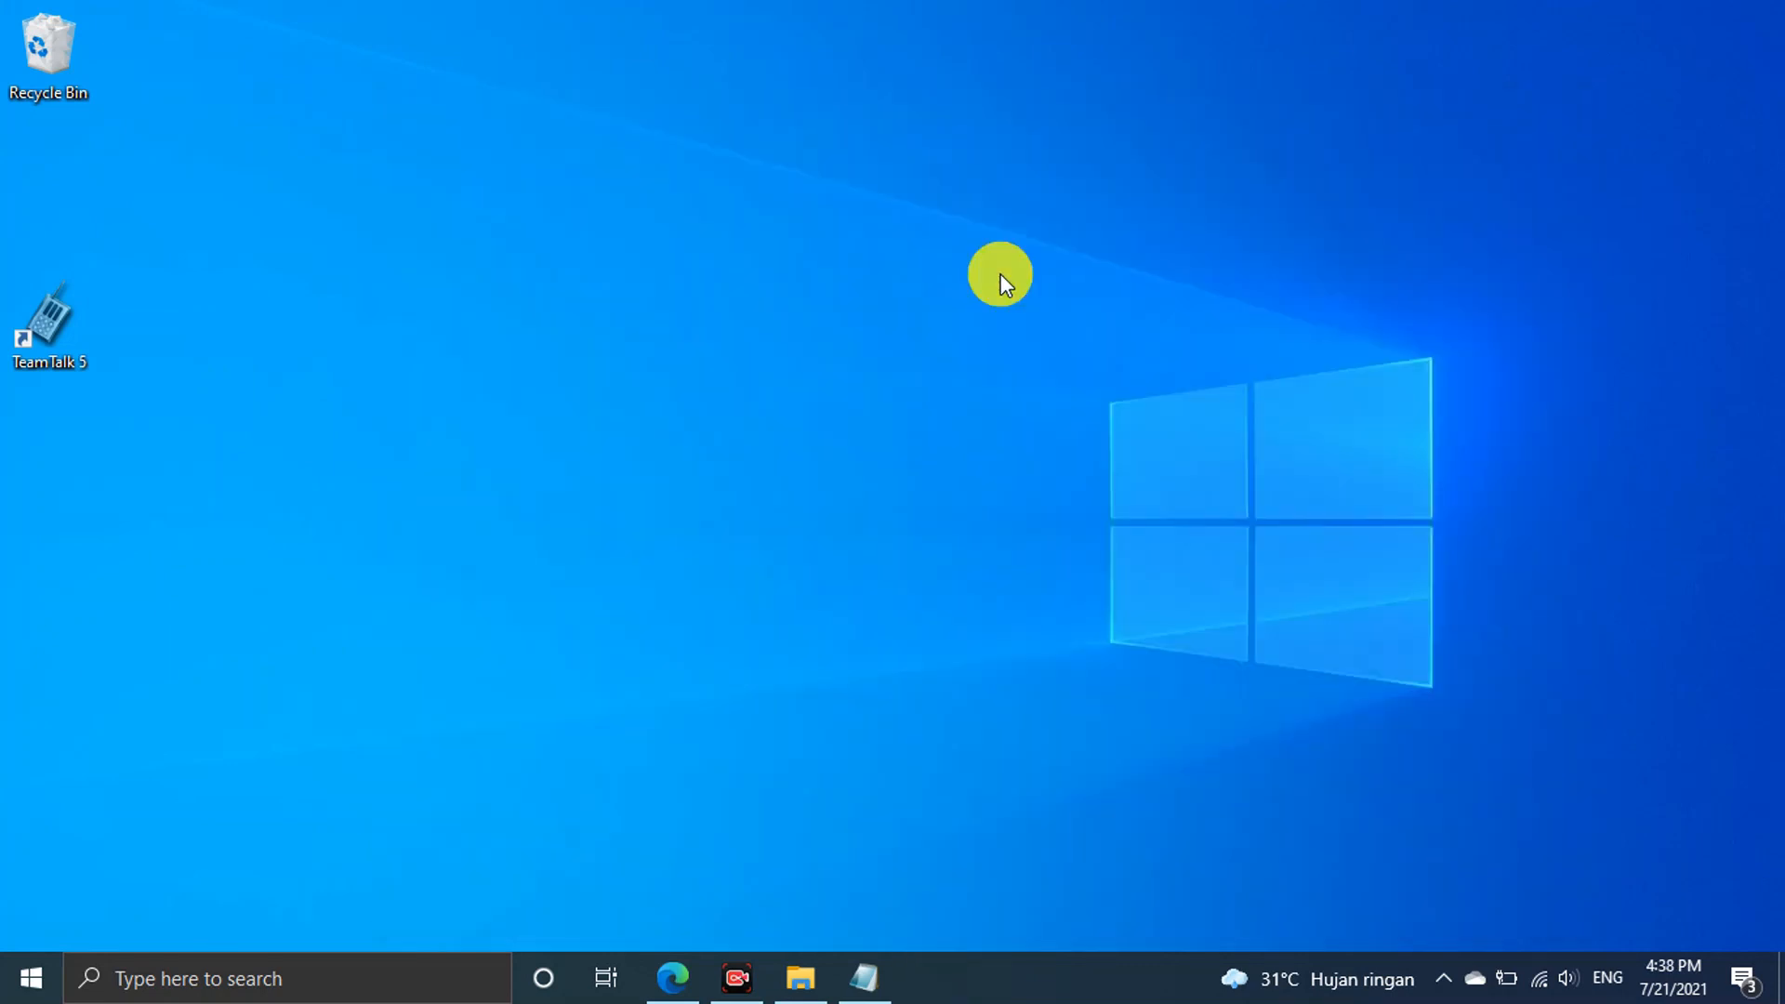
pyautogui.doubleClick(36, 330)
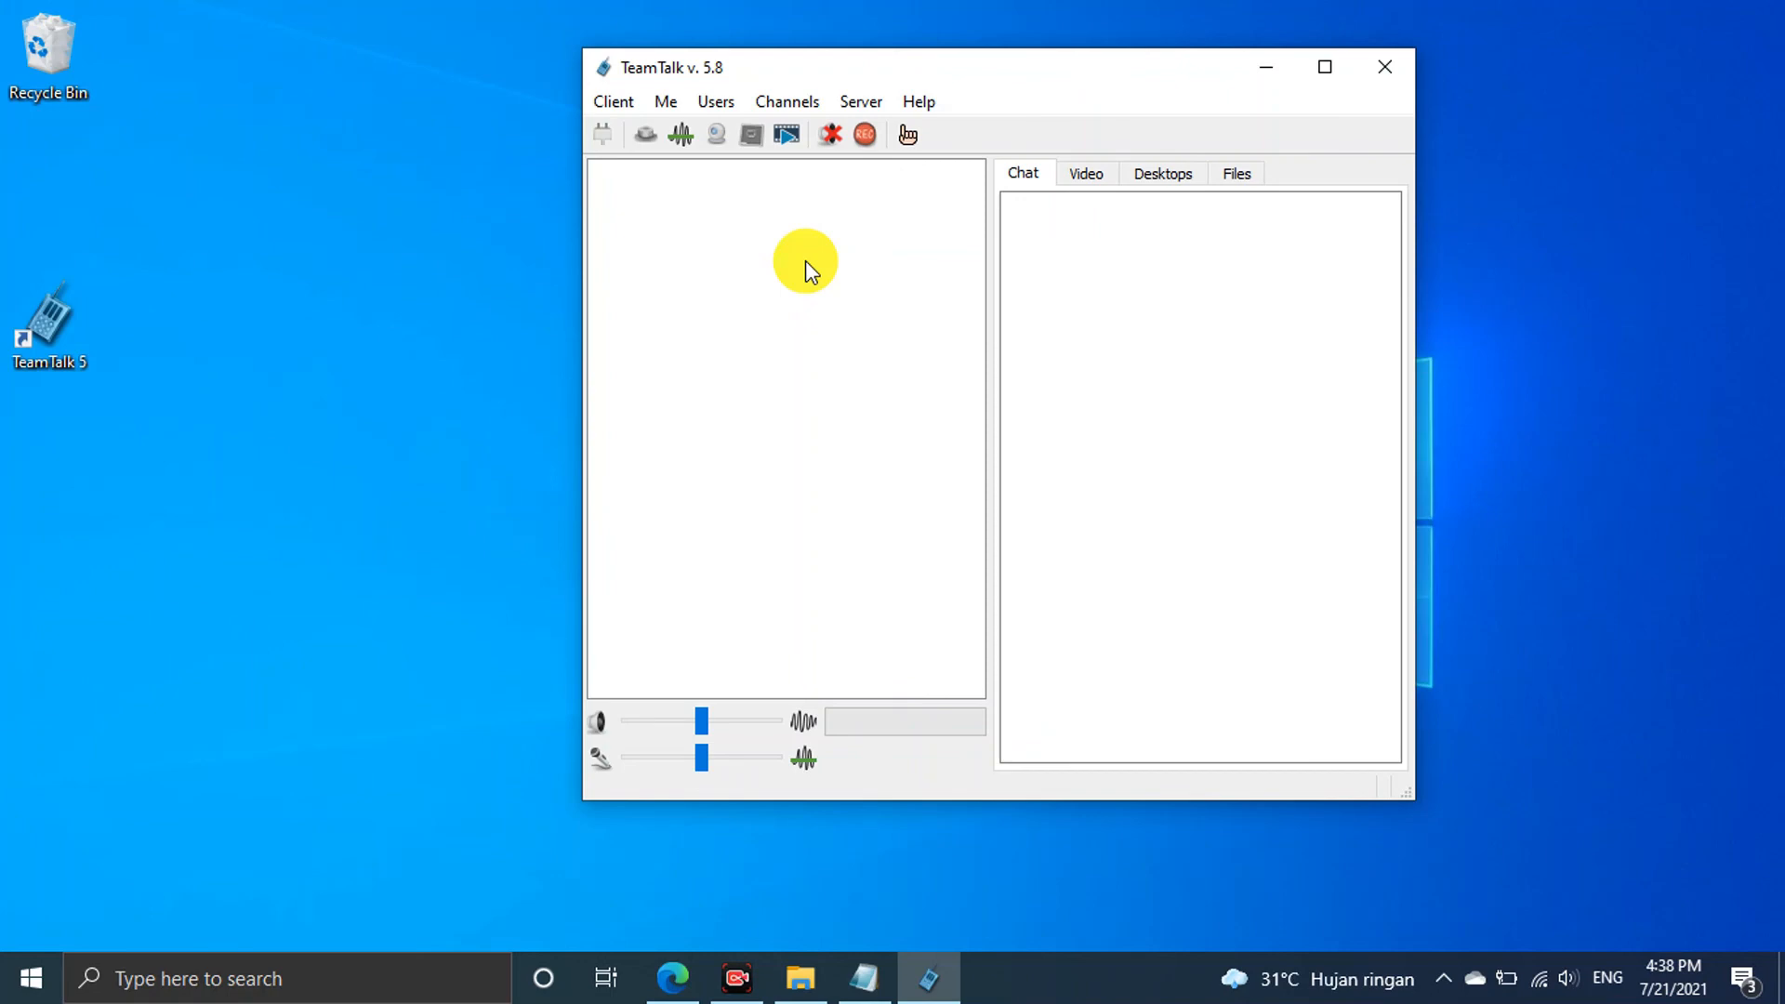
# Open Connect to a Server with the host address field left empty
pyautogui.moveTo(1085, 86); pyautogui.dragTo(953, 71)
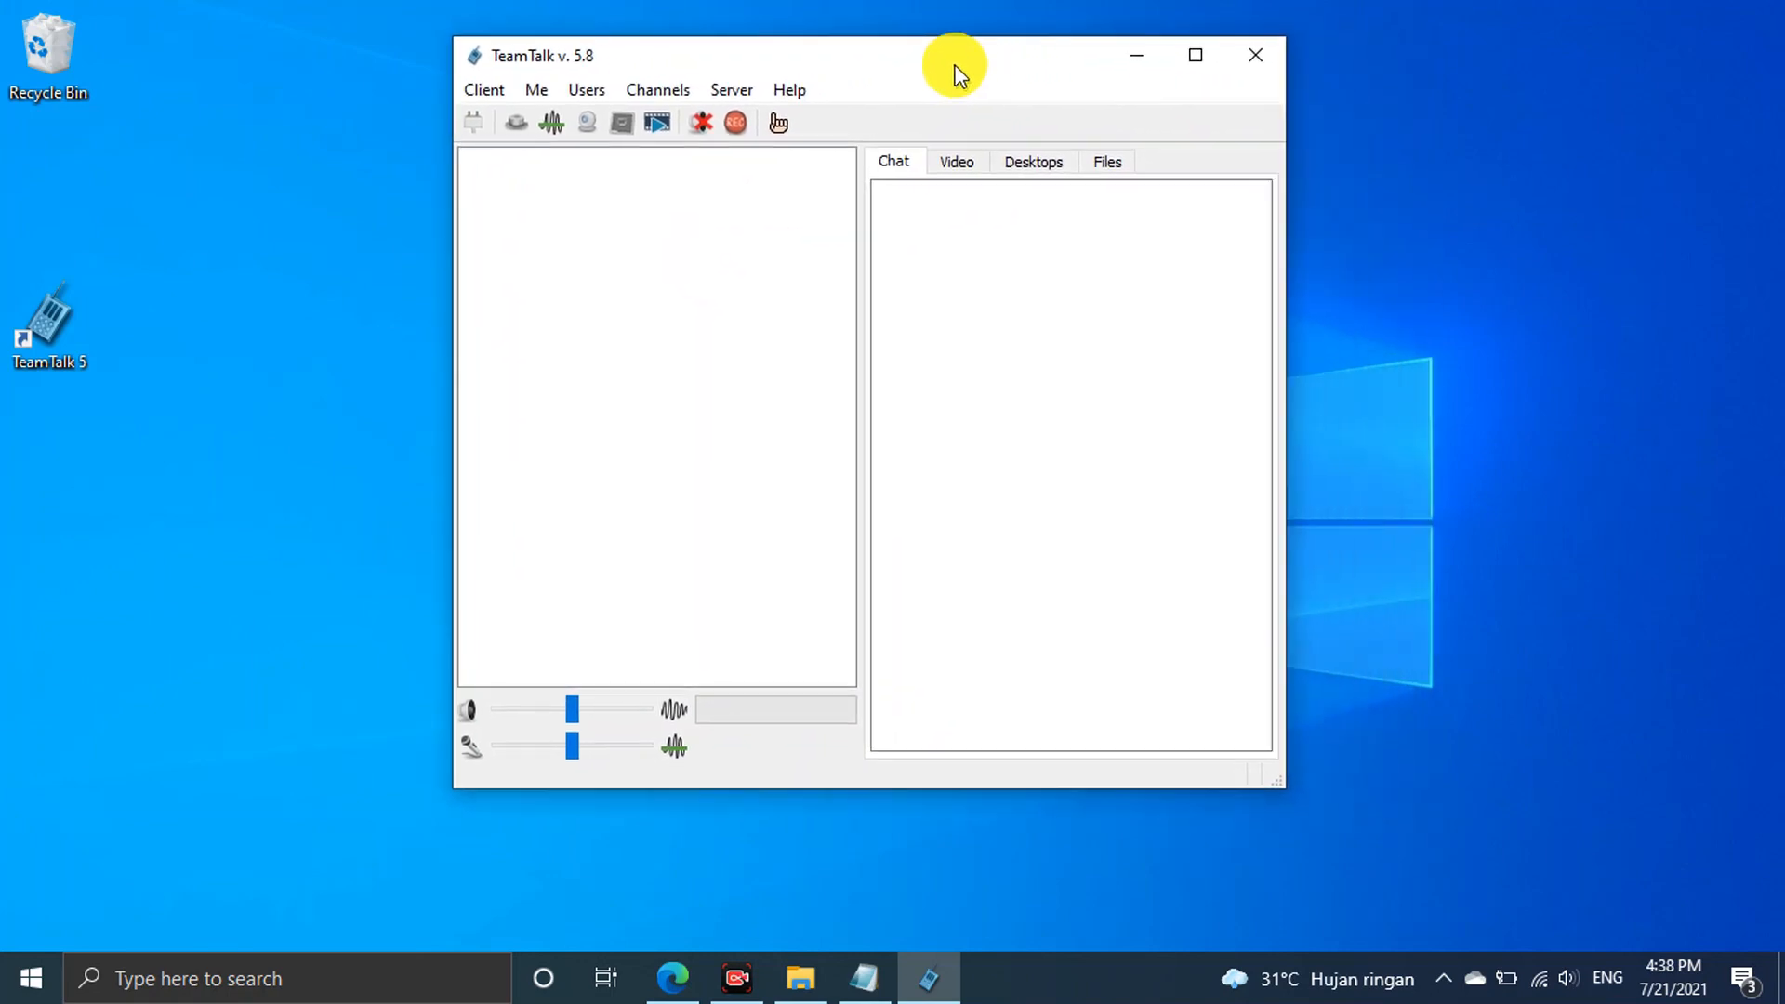
pyautogui.click(476, 129)
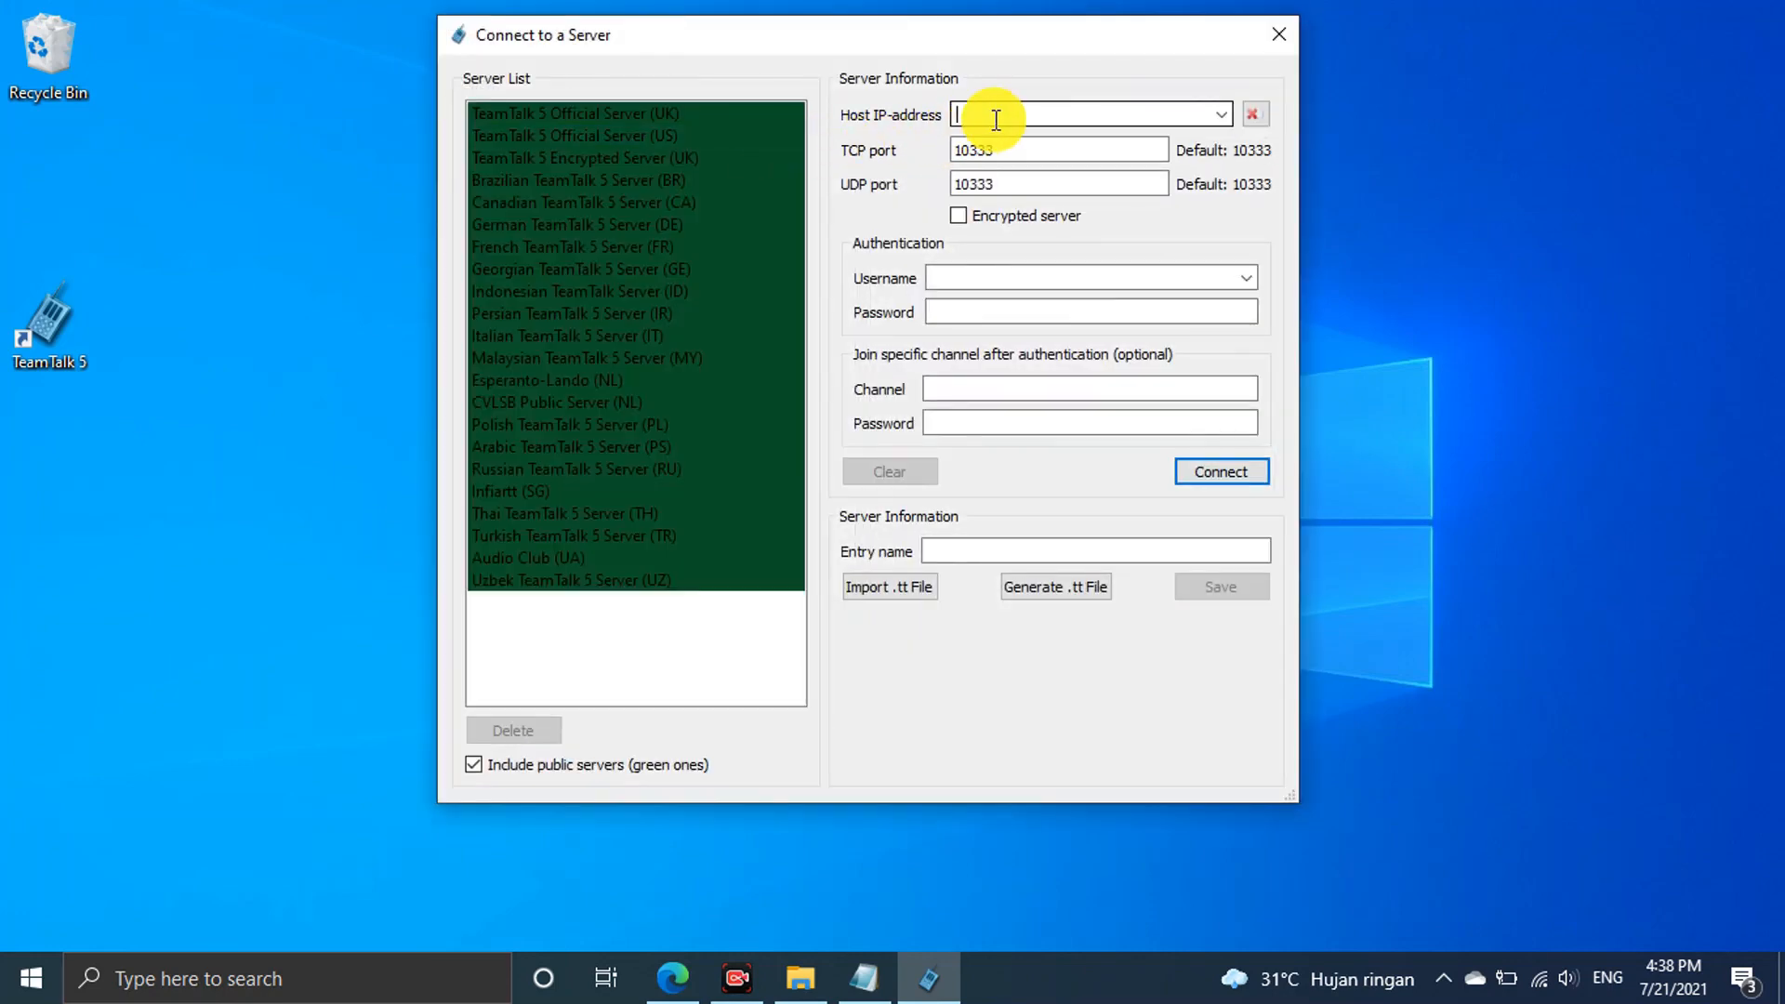
pyautogui.write('local')
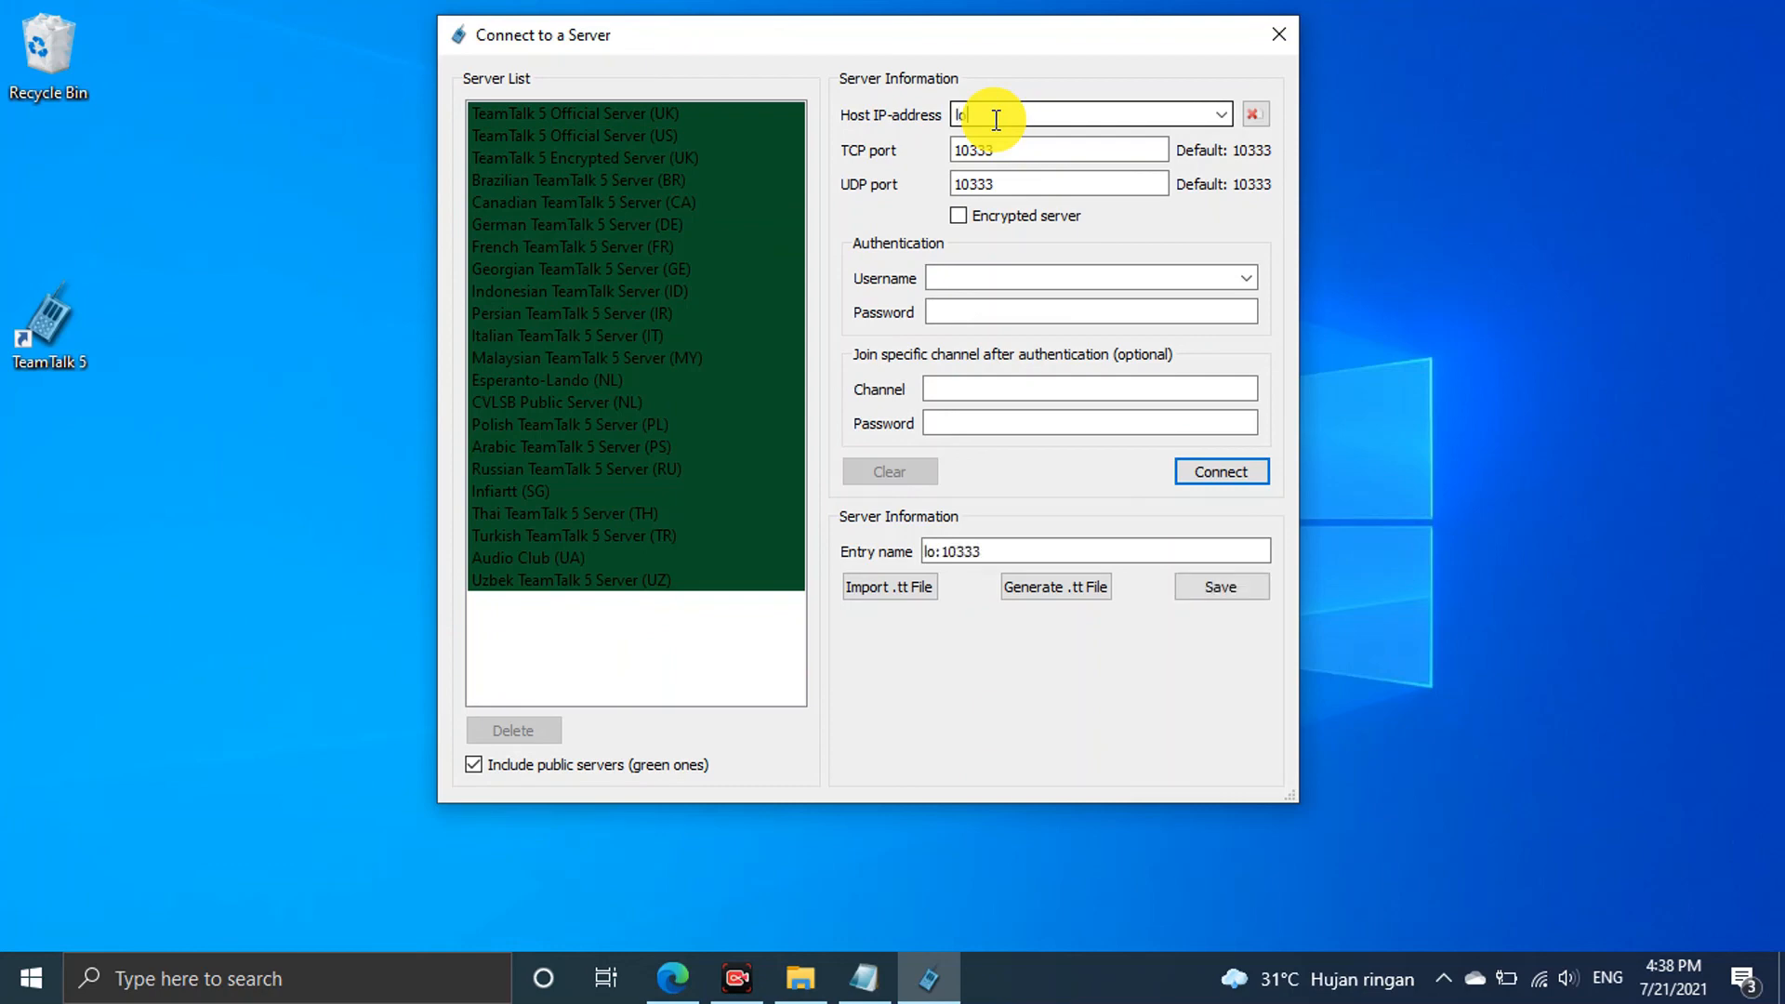
pyautogui.press('BackSpace')
pyautogui.press('BackSpace')
pyautogui.press('BackSpace')
pyautogui.press('BackSpace')
pyautogui.press('BackSpace')
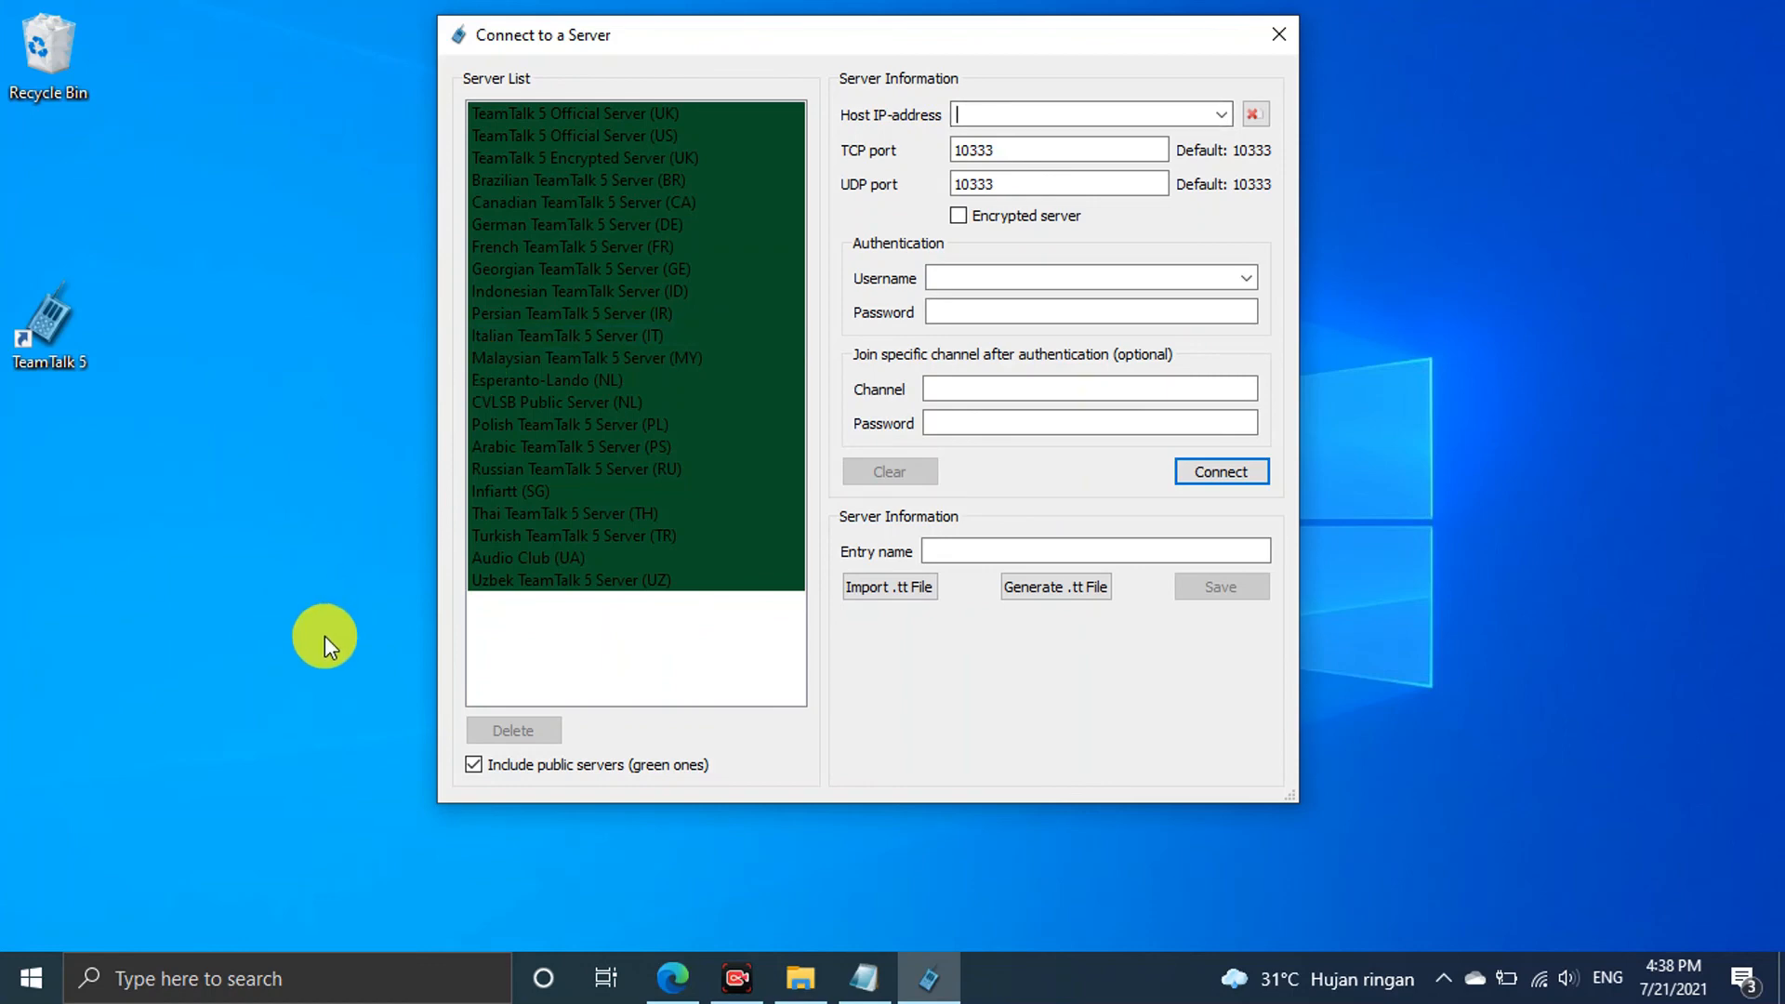
pyautogui.press('super+r')
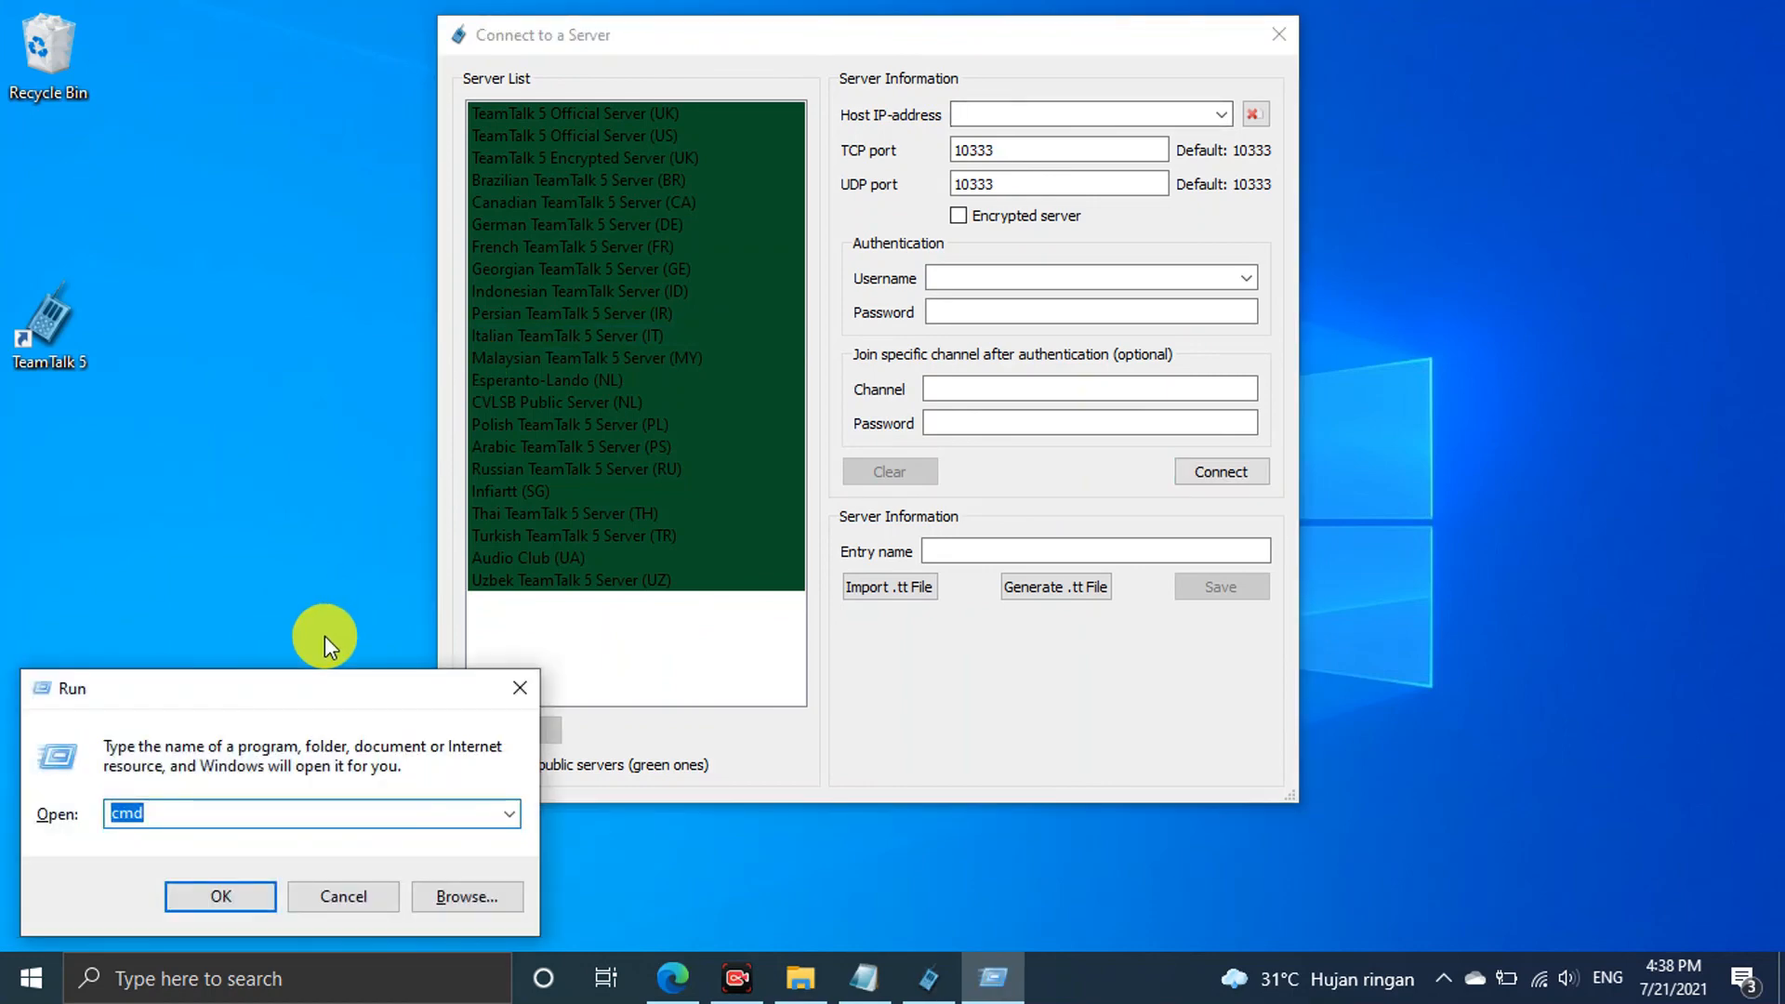
# Run ipconfig in Command Prompt and copy the IPv4 address 172.16.37.127
pyautogui.press('Return')
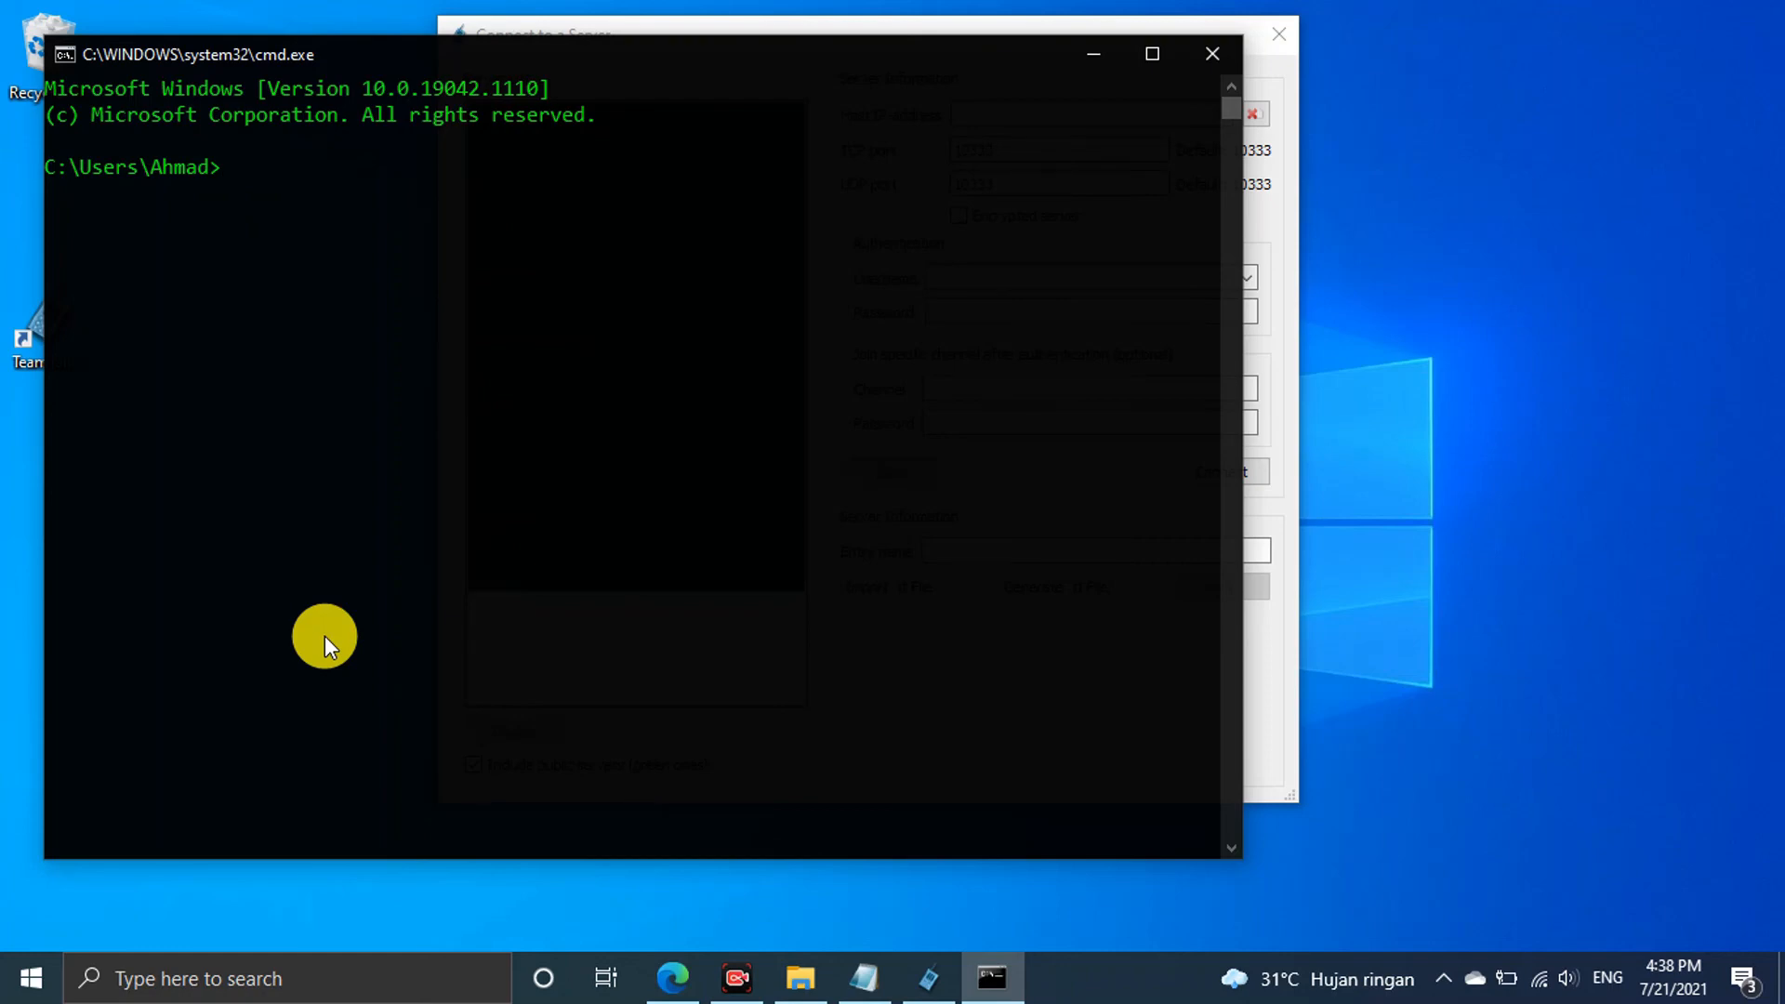
pyautogui.write('ipconfig')
pyautogui.press('Return')
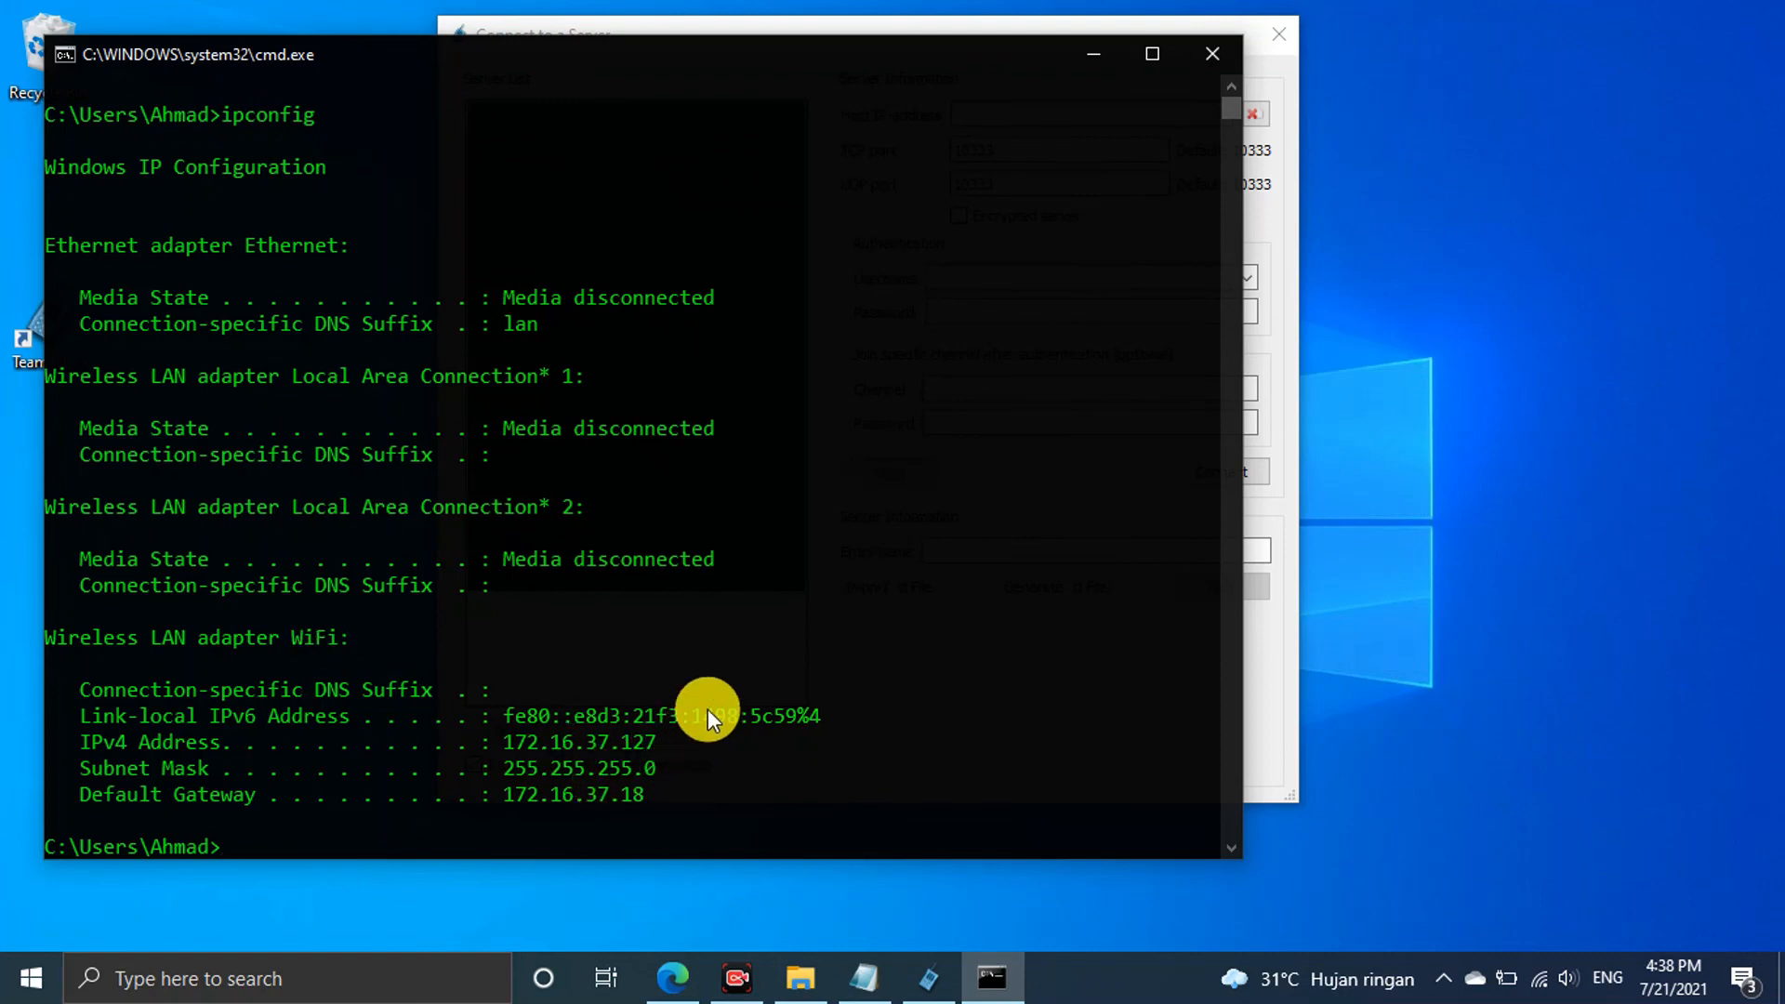
pyautogui.scroll(-2, 688, 554)
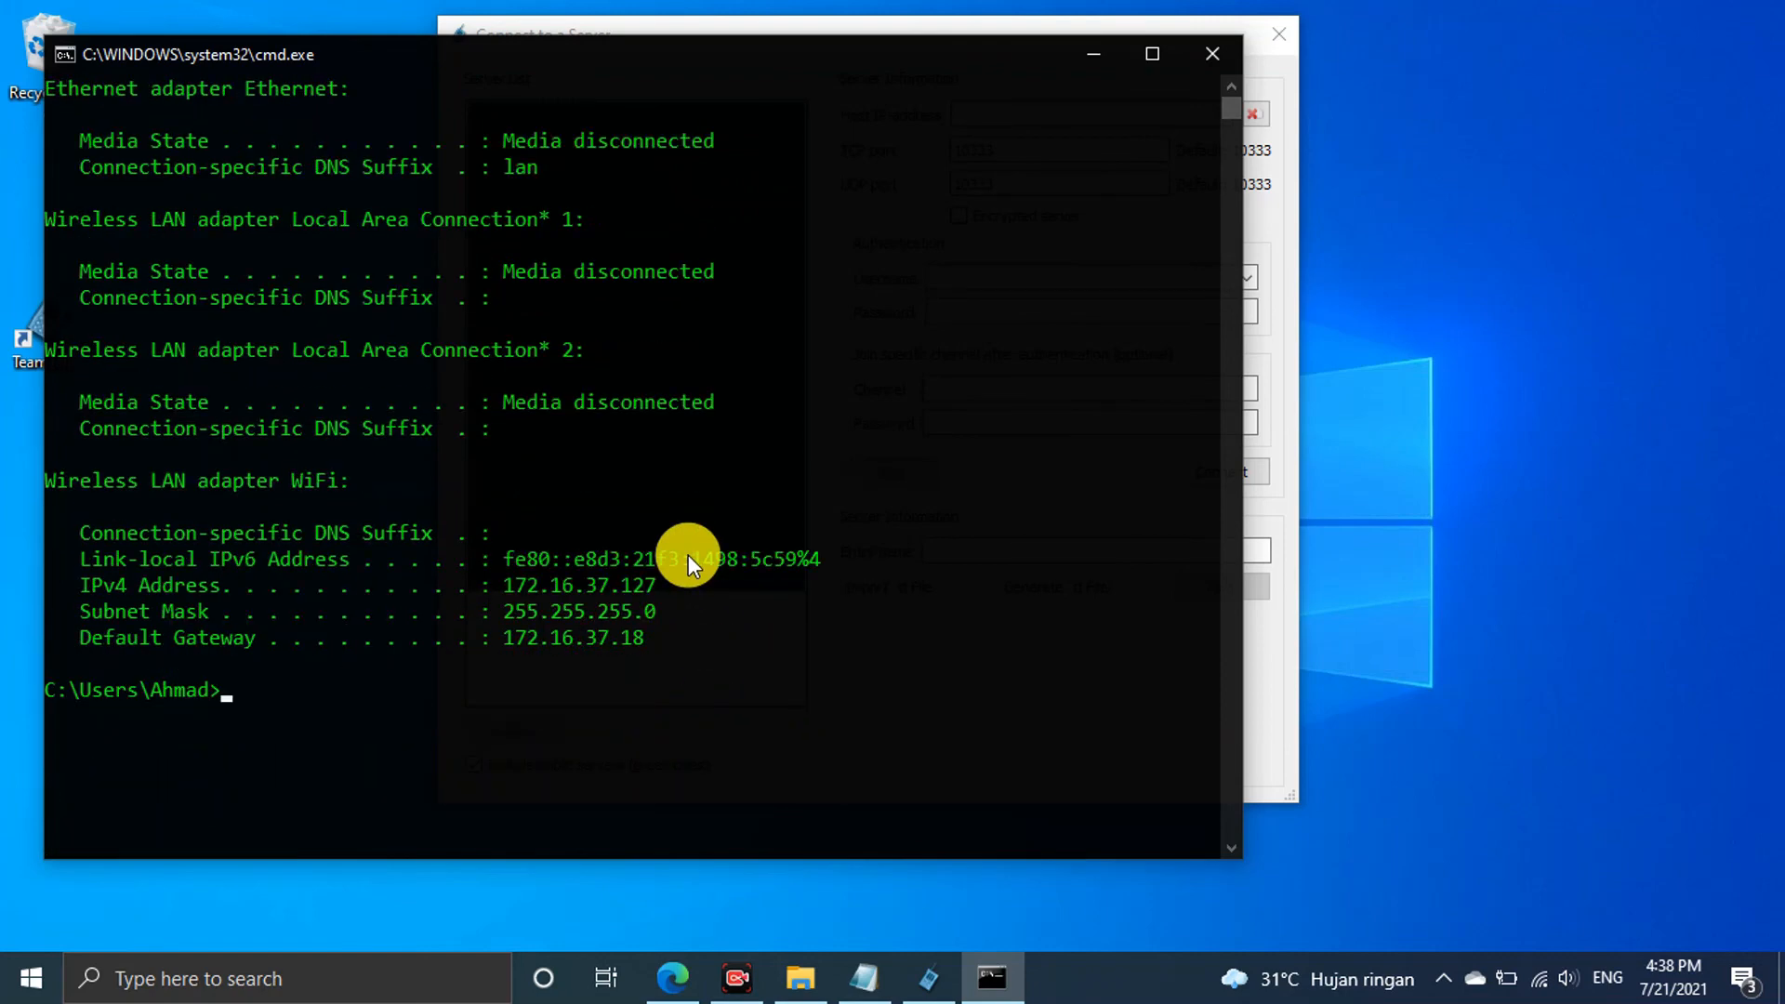
pyautogui.moveTo(677, 589); pyautogui.dragTo(502, 595)
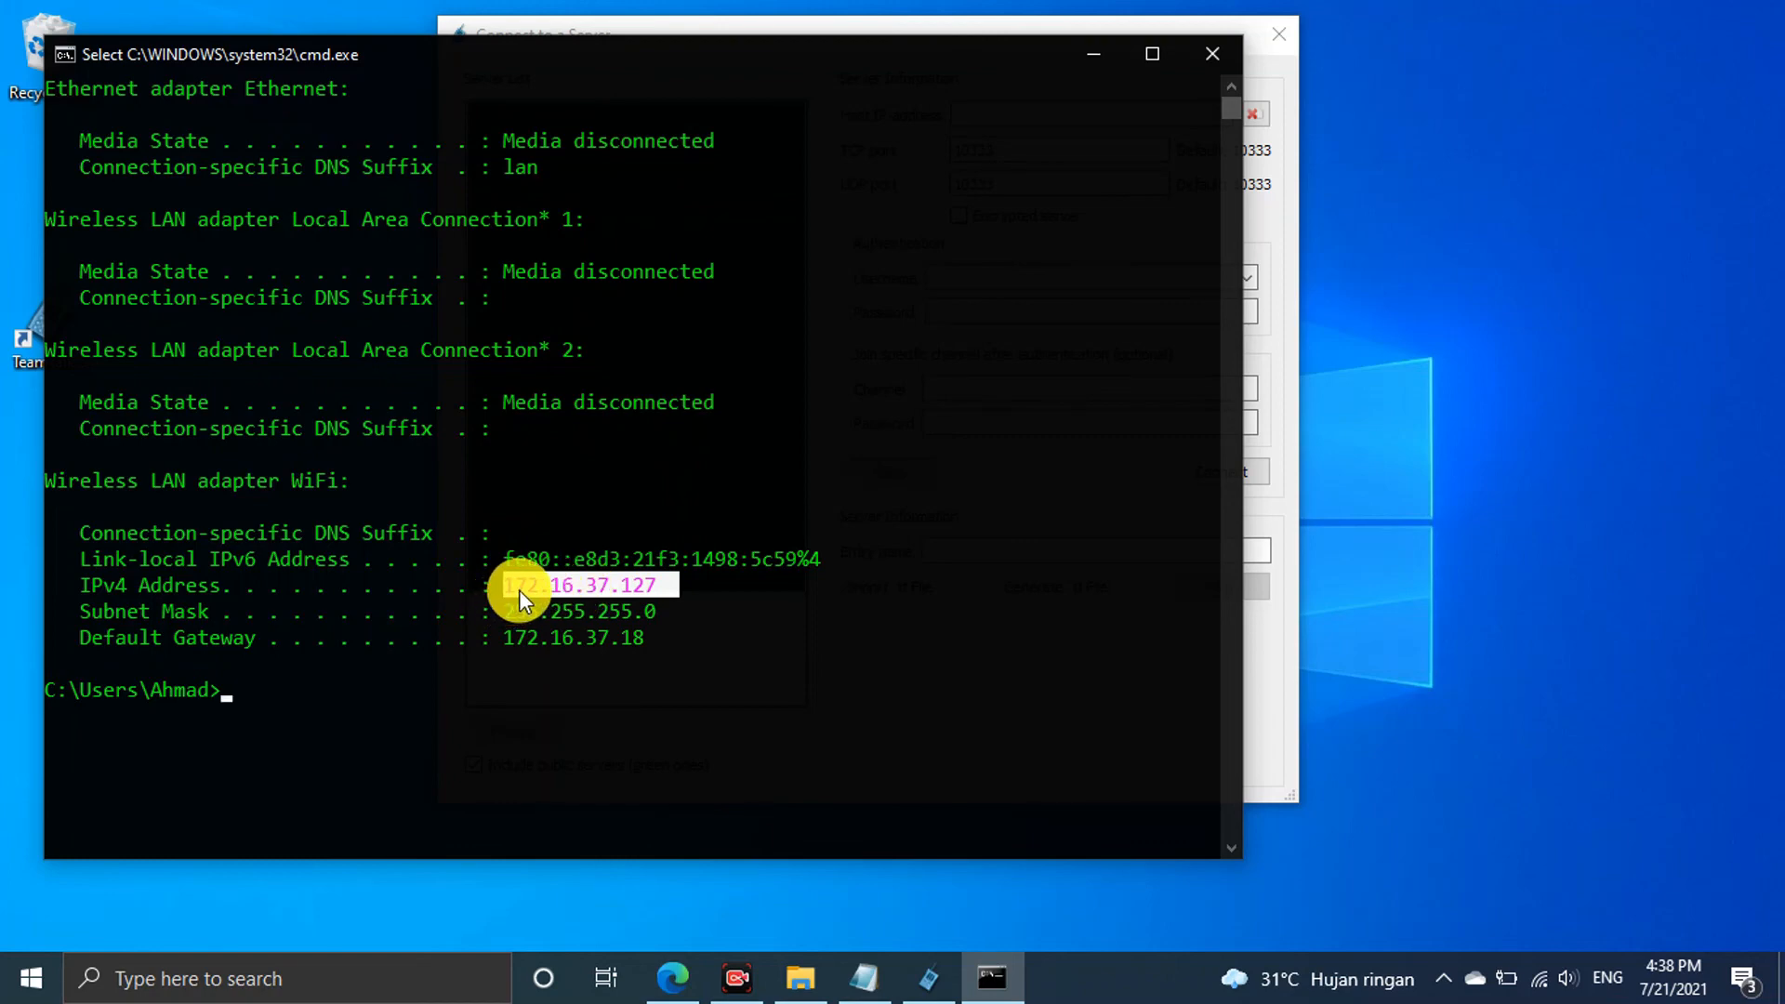
pyautogui.hotkey('ctrl', 'c')
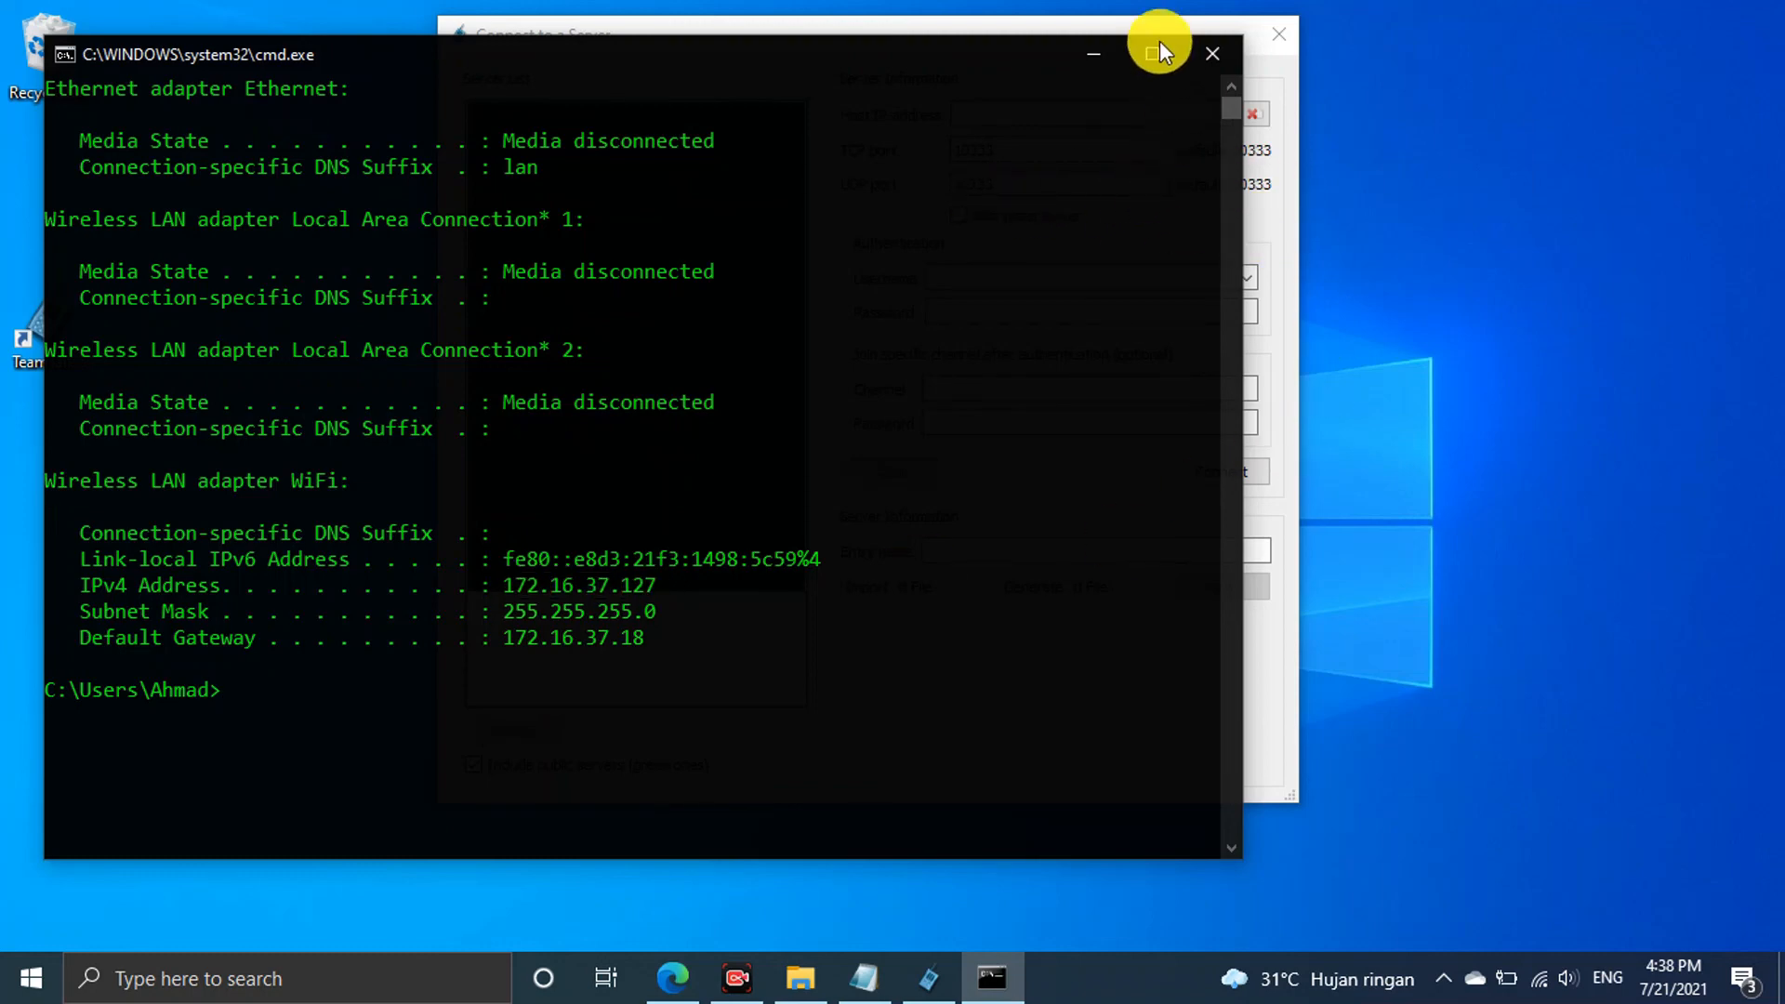
pyautogui.click(1090, 51)
pyautogui.click(1052, 106)
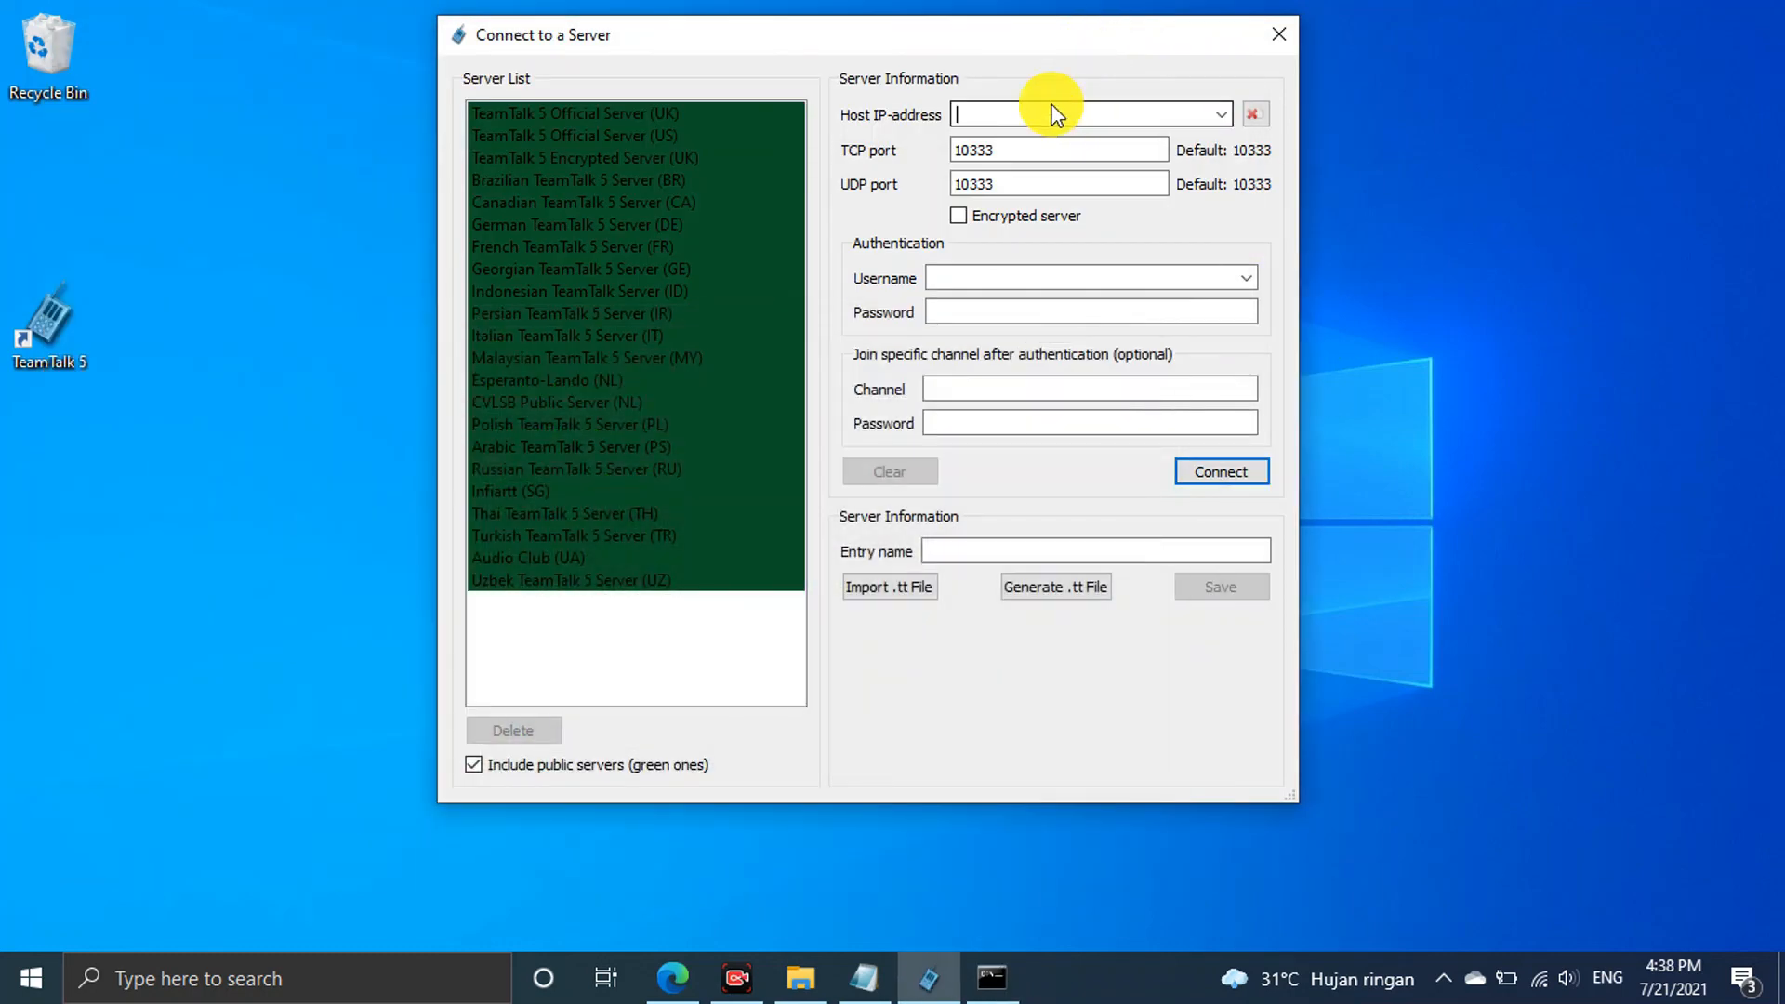
# Enter host 172.16.37.127 and the administrator account's username and password
pyautogui.hotkey('ctrl', 'v')
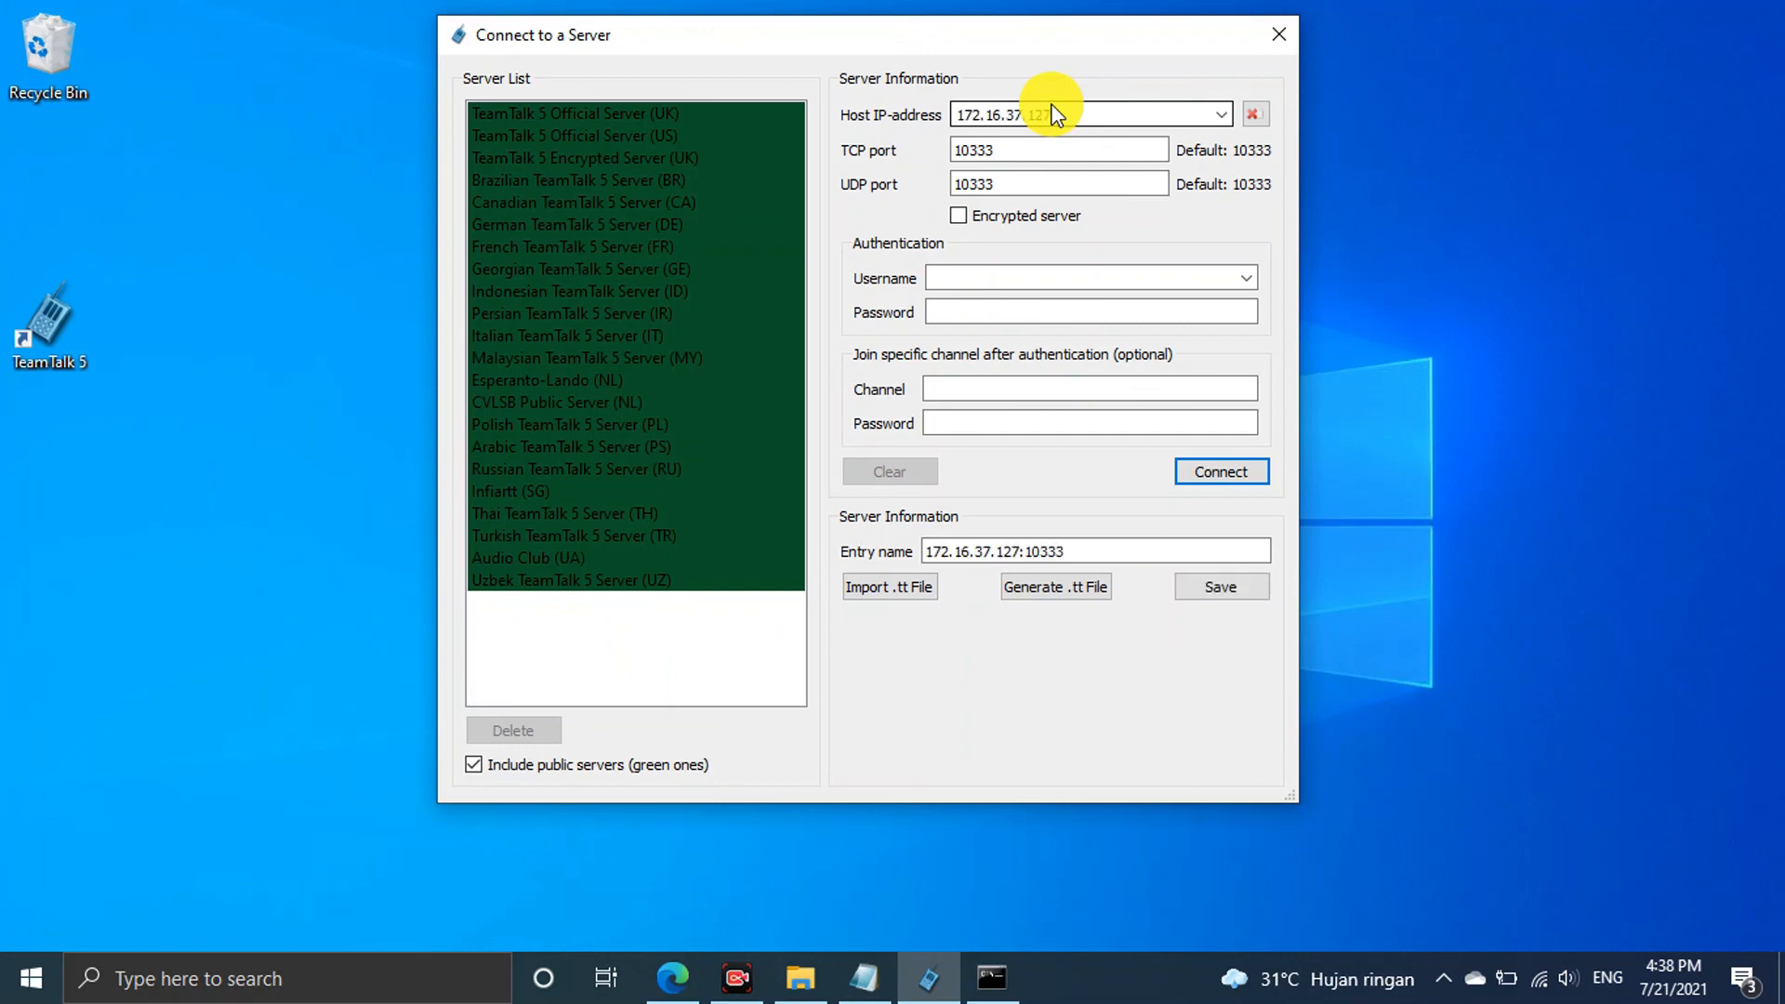
pyautogui.click(1006, 279)
pyautogui.write('an')
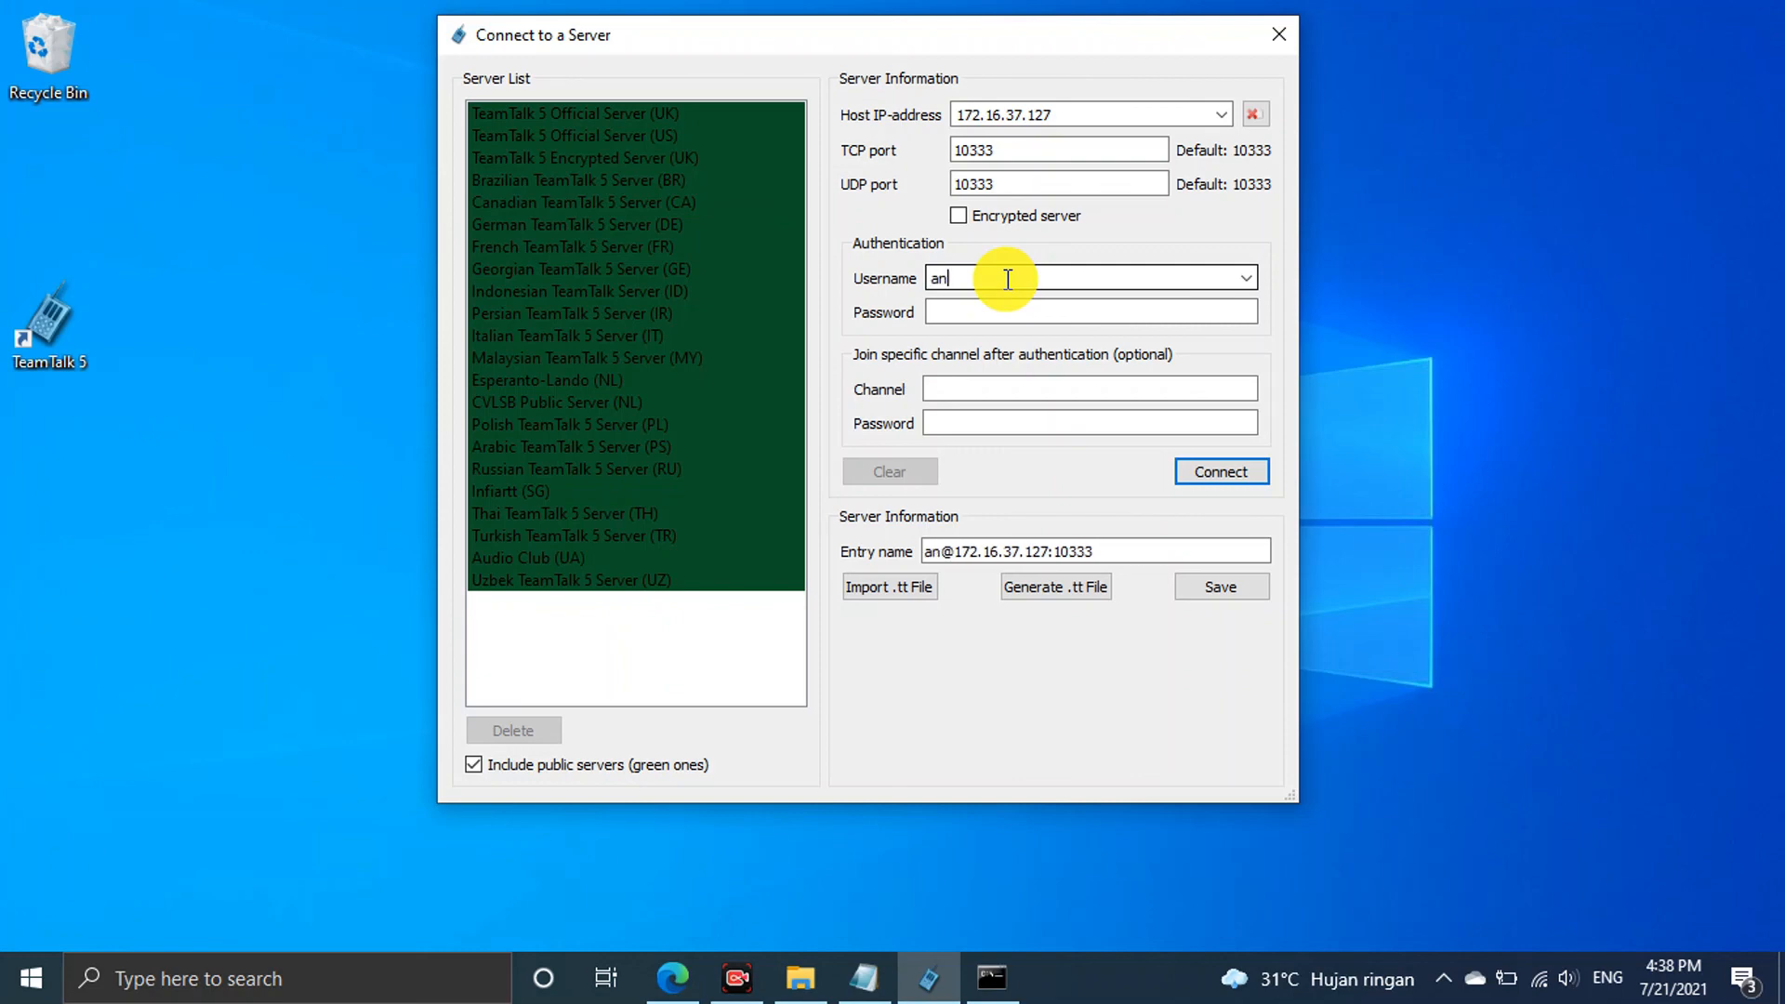
pyautogui.write('dumkawruh')
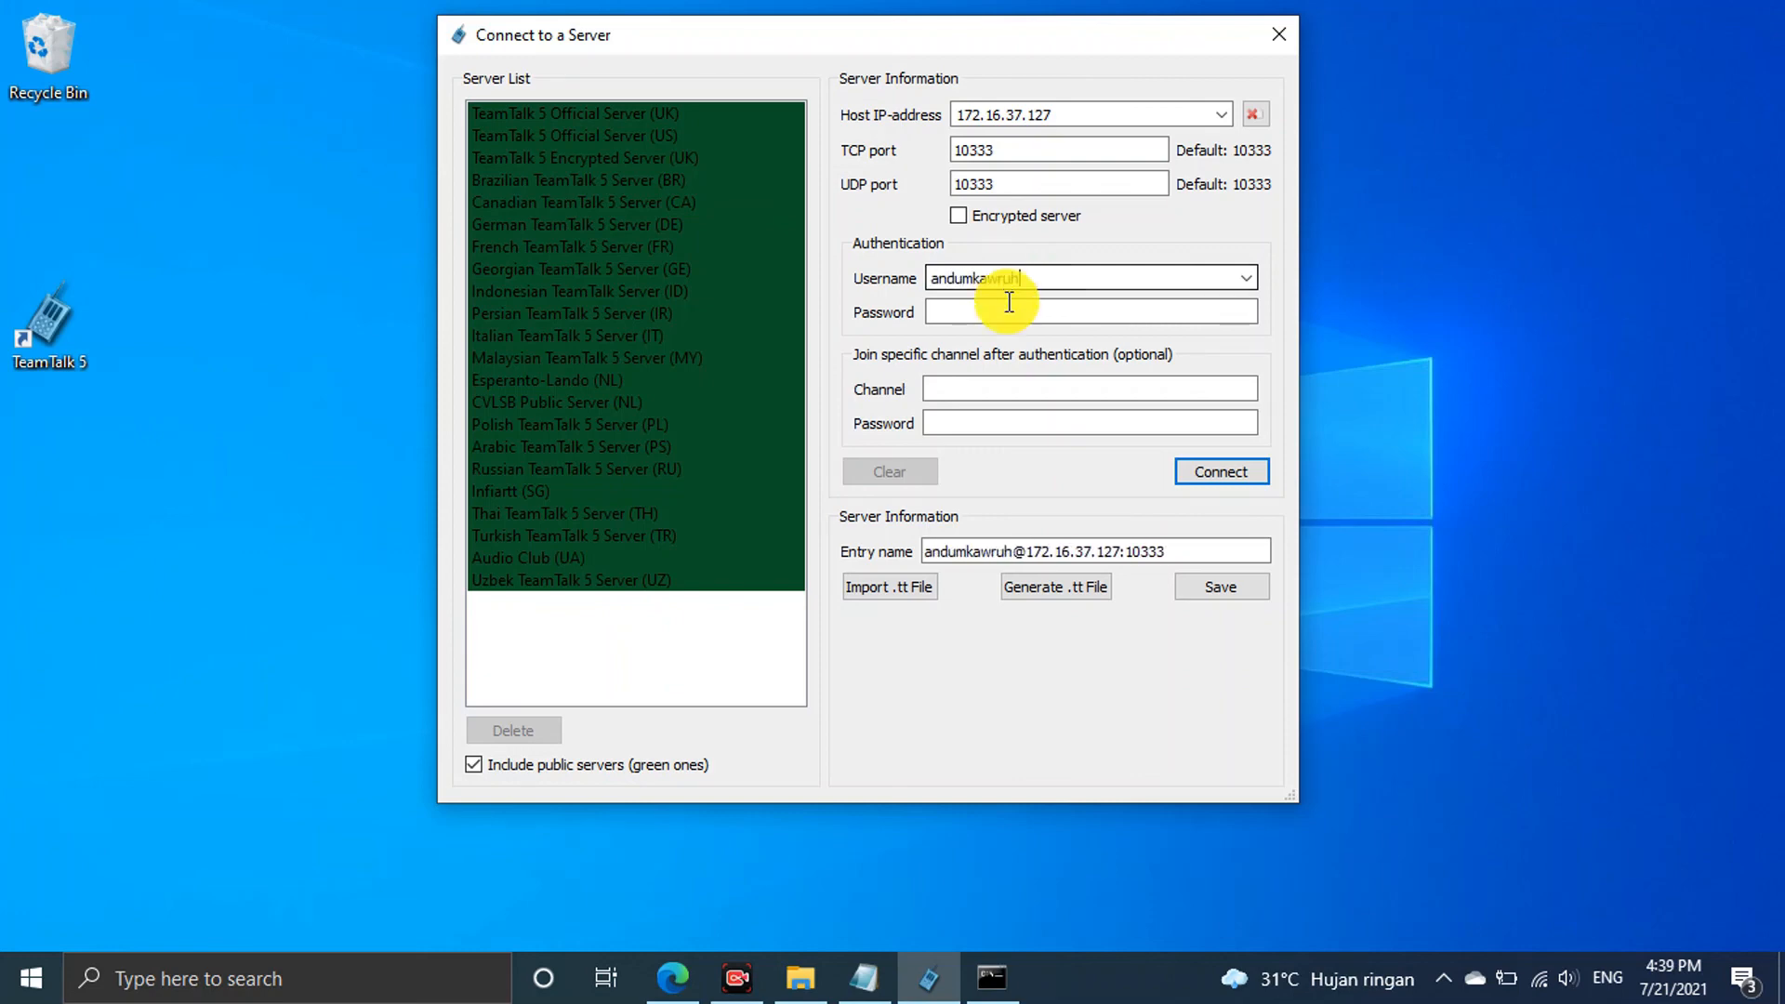
pyautogui.click(1008, 309)
pyautogui.write('a12345')
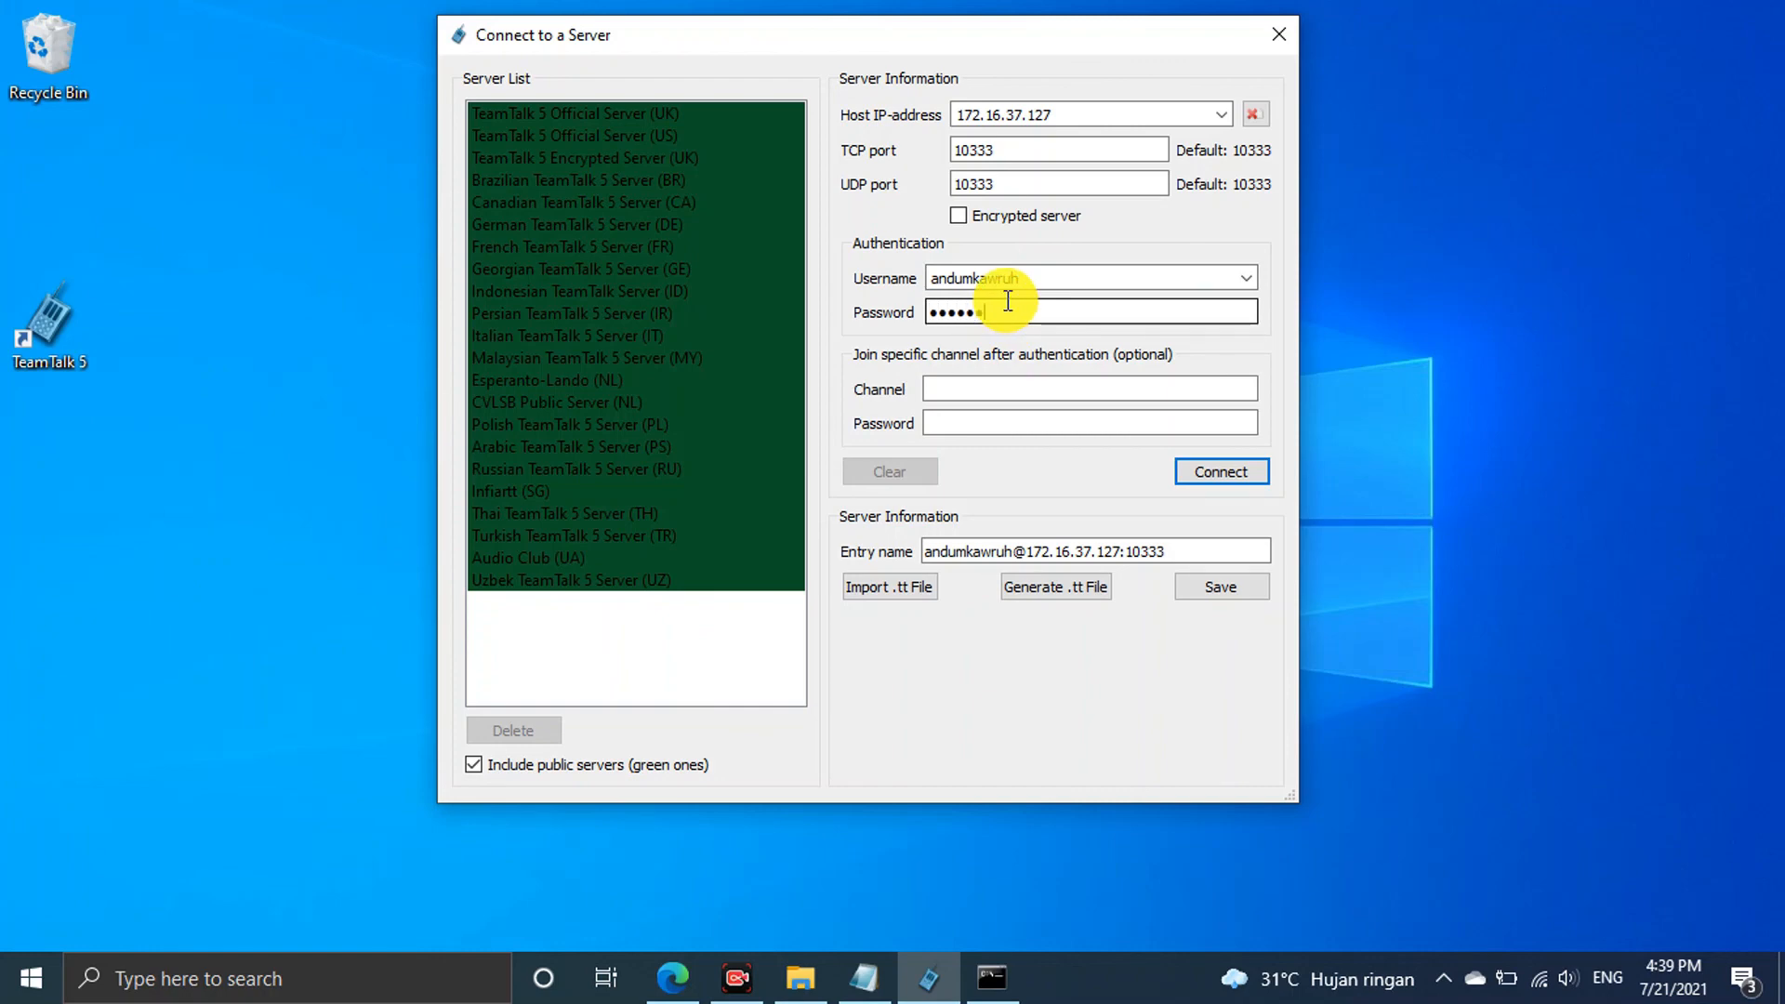
# Connect to Andum Kawruh Server as administrator, reposition the window, and open Client > Preferences
pyautogui.click(1202, 463)
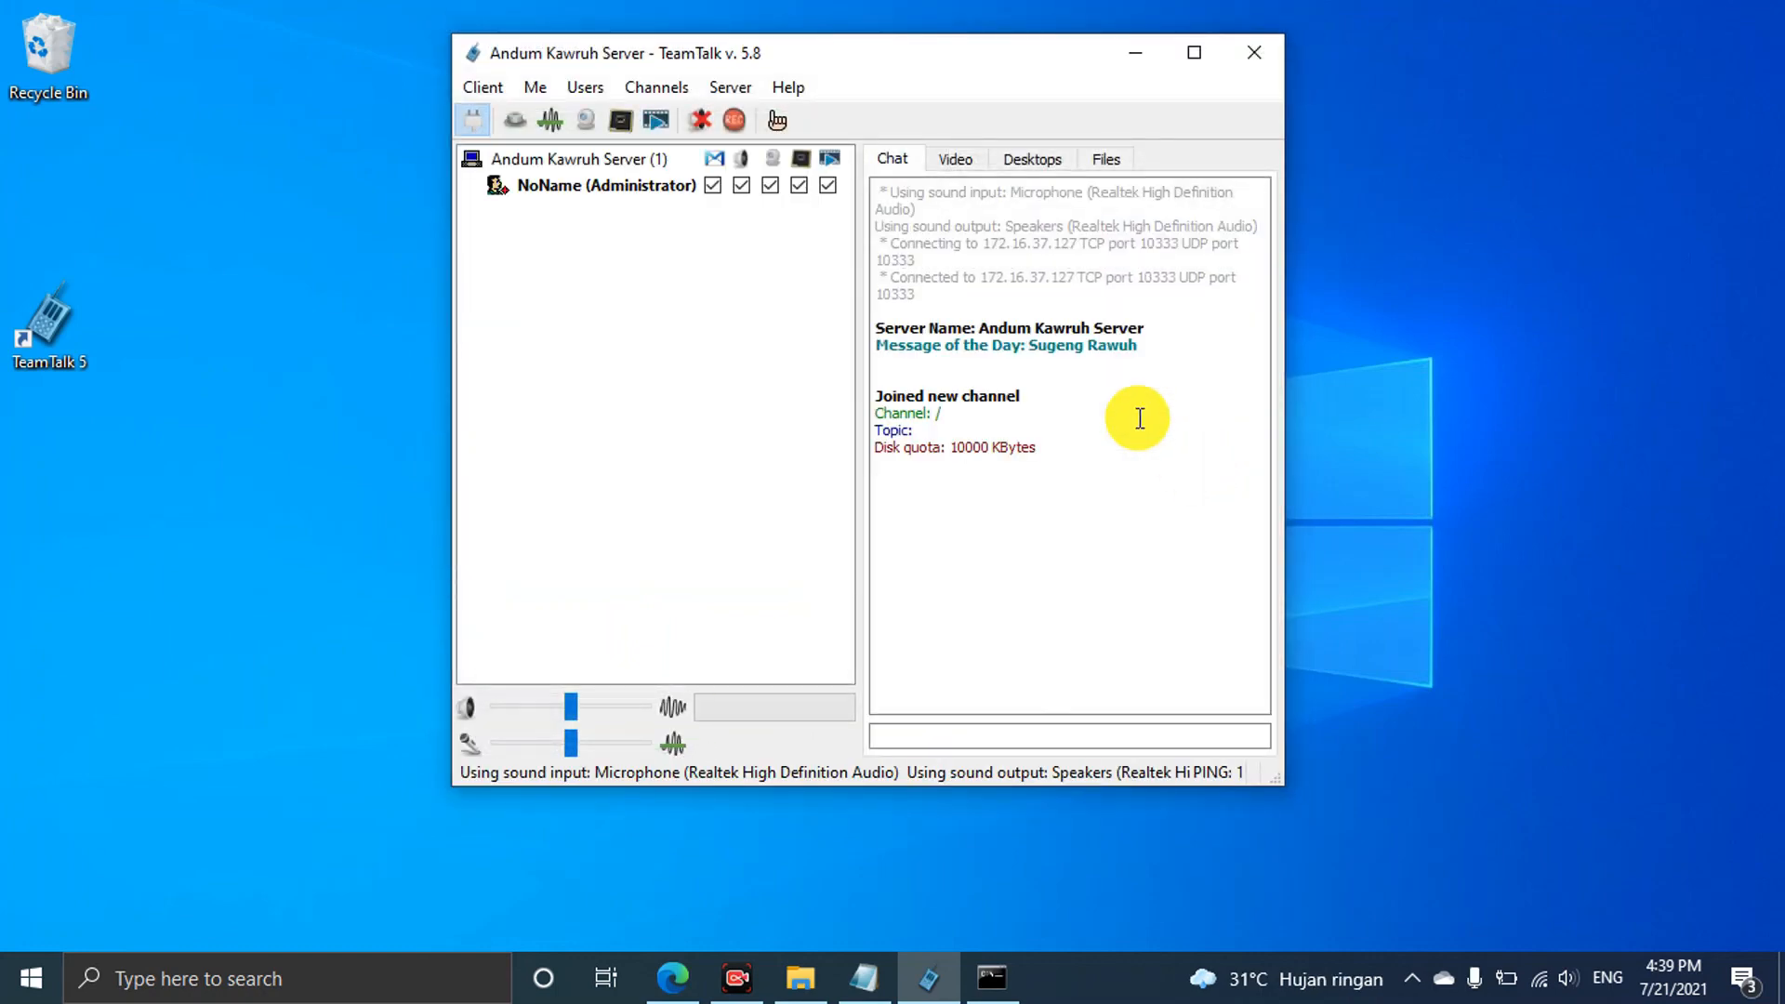
pyautogui.moveTo(989, 68); pyautogui.dragTo(1111, 85)
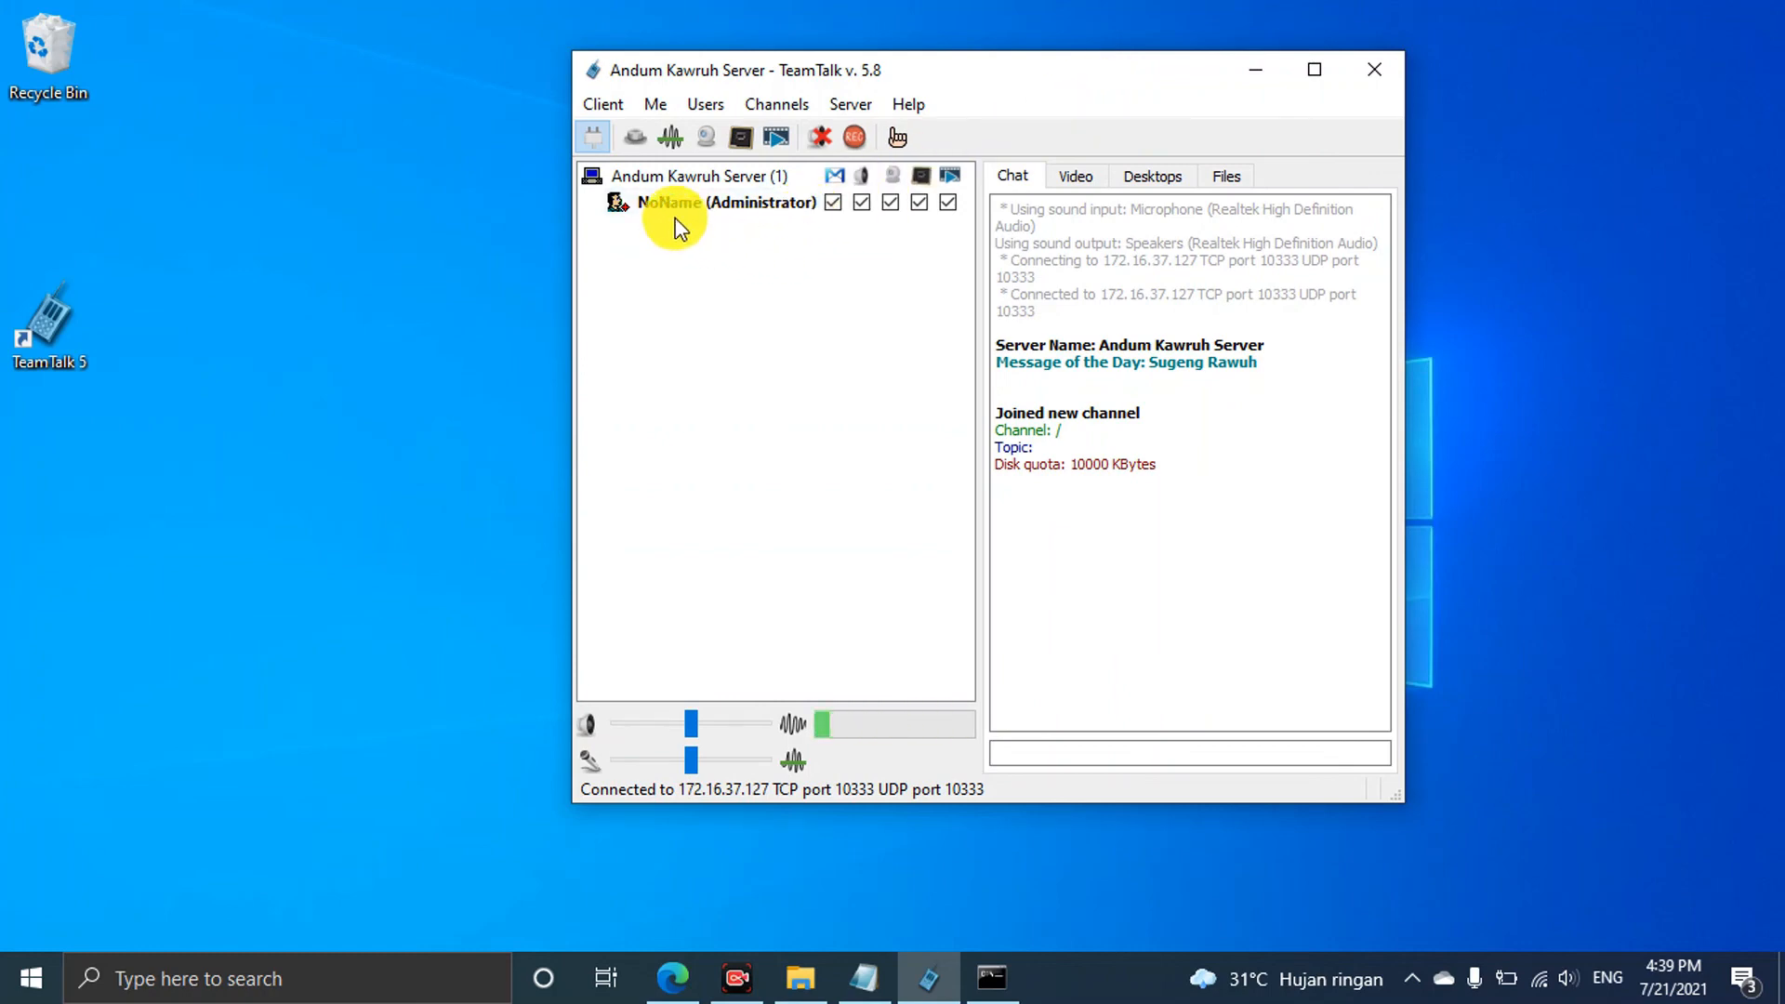
pyautogui.moveTo(1017, 74)
pyautogui.mouseDown()
pyautogui.moveTo(1017, 119)
pyautogui.moveTo(1026, 90)
pyautogui.mouseUp()
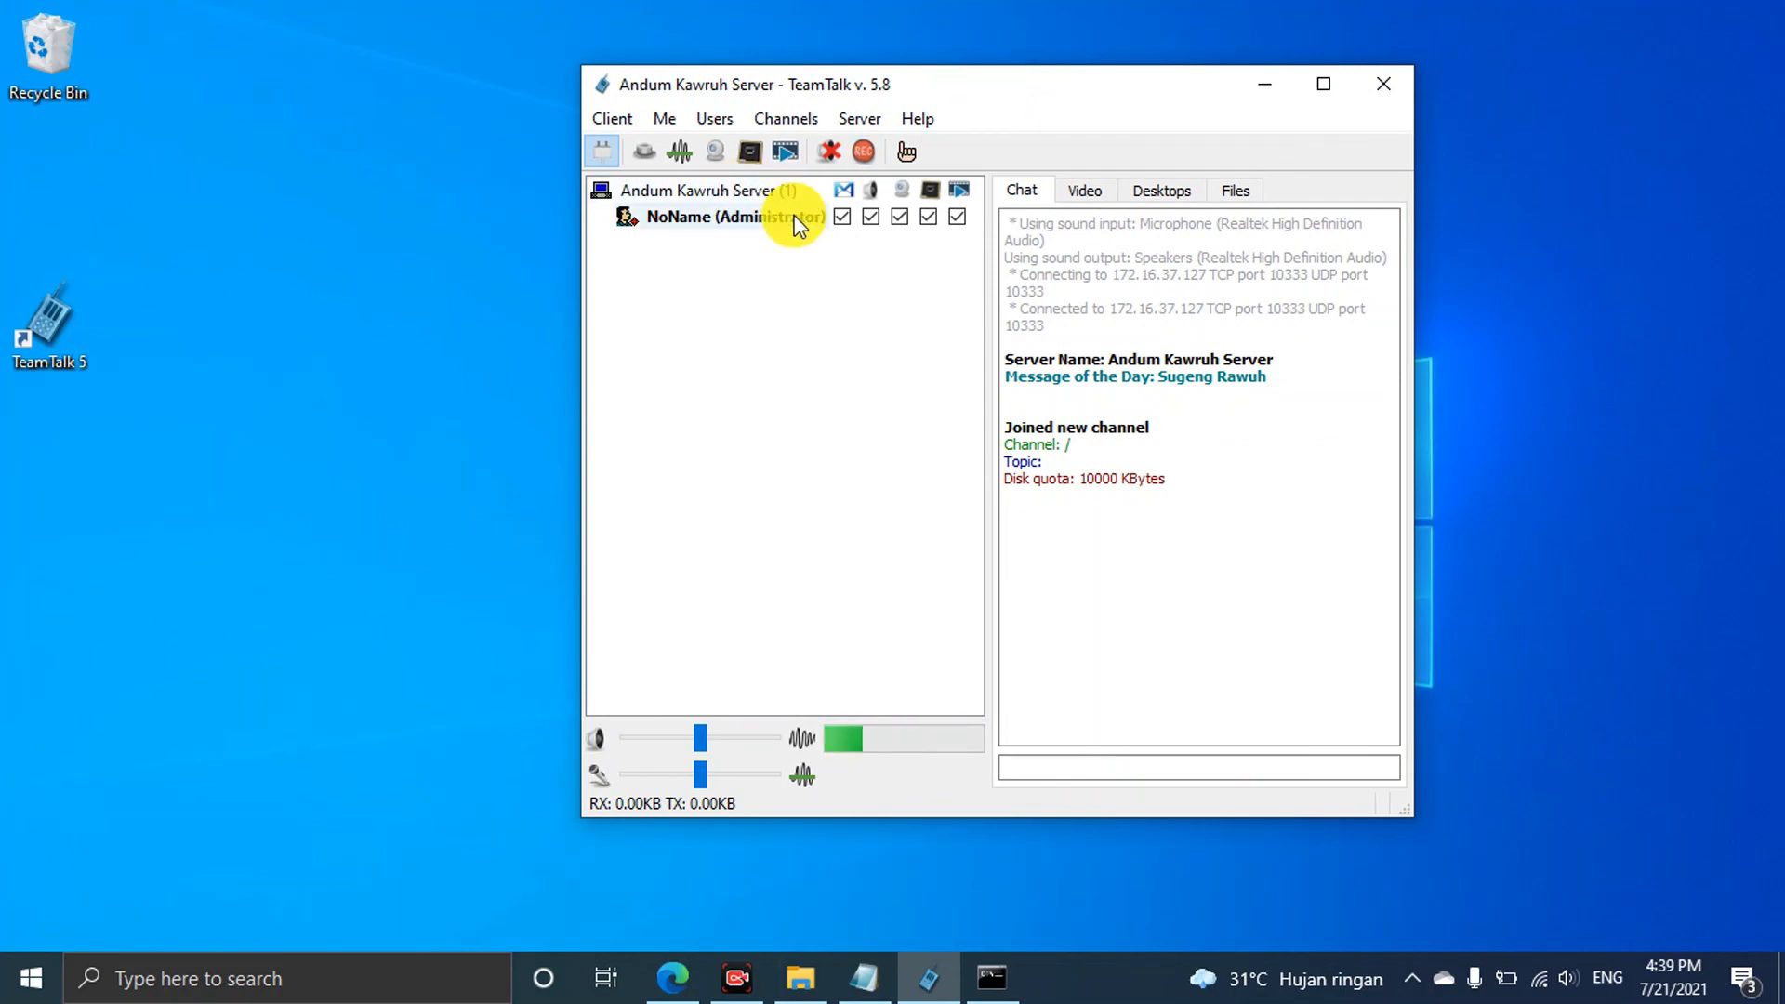
pyautogui.click(611, 117)
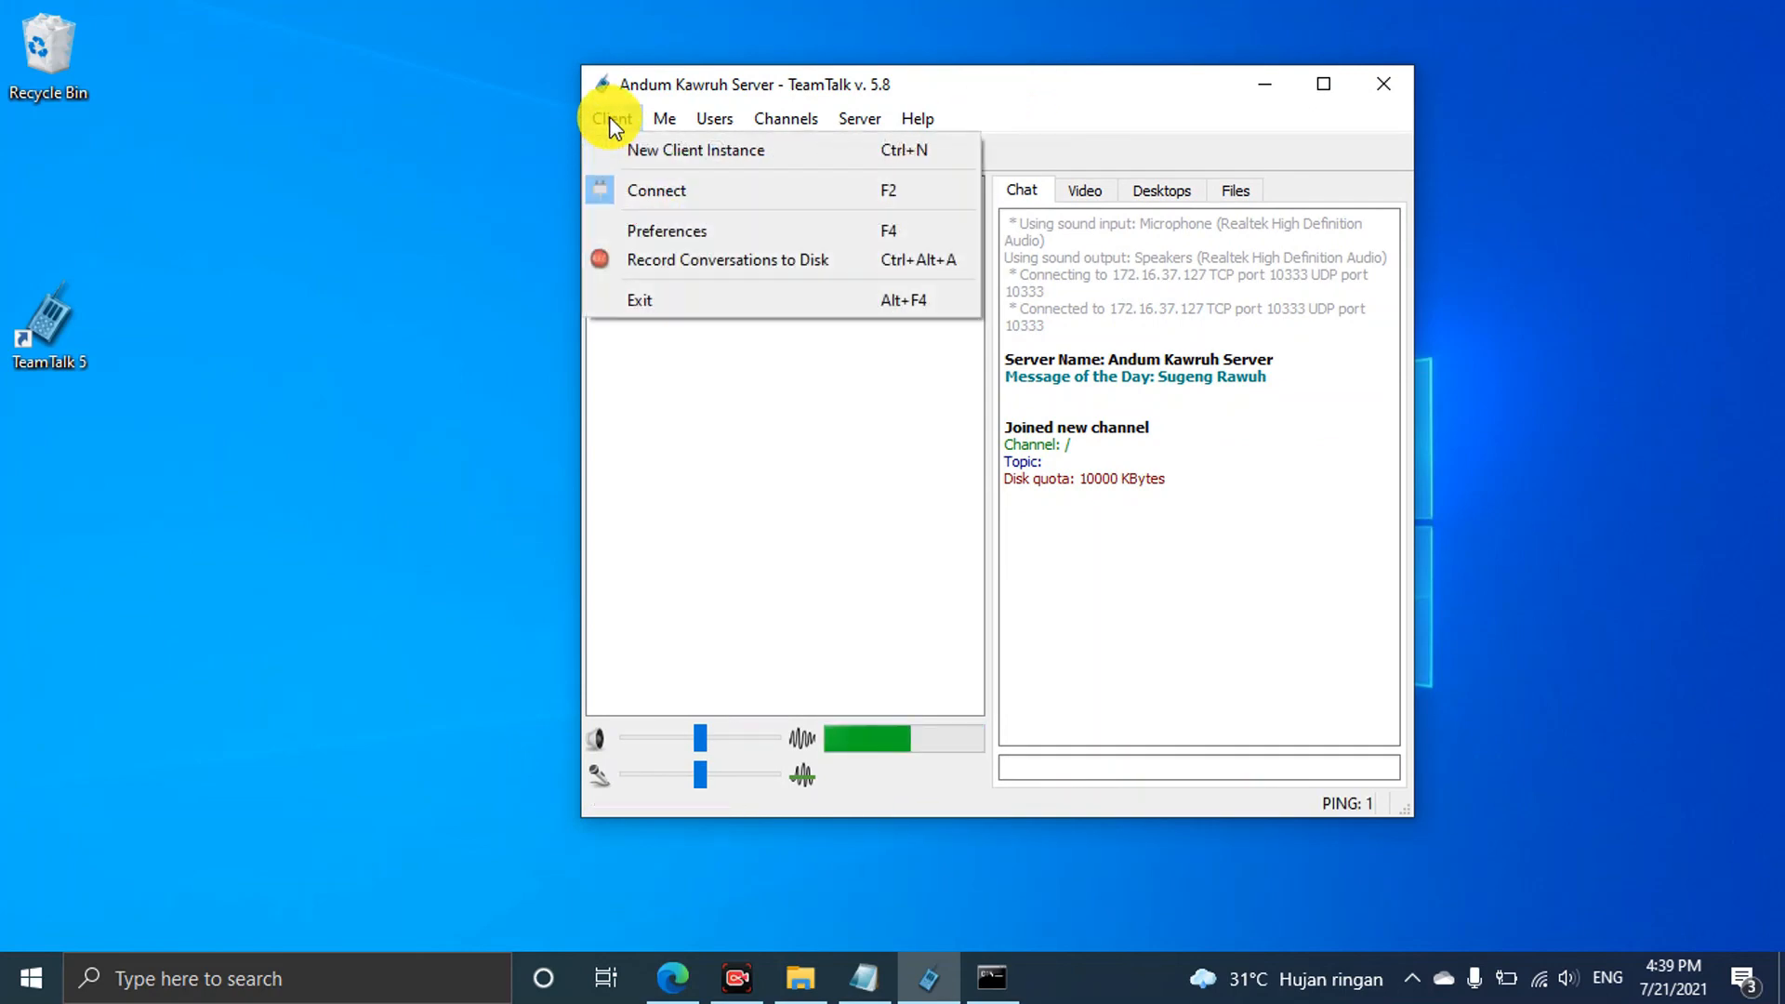
pyautogui.click(660, 229)
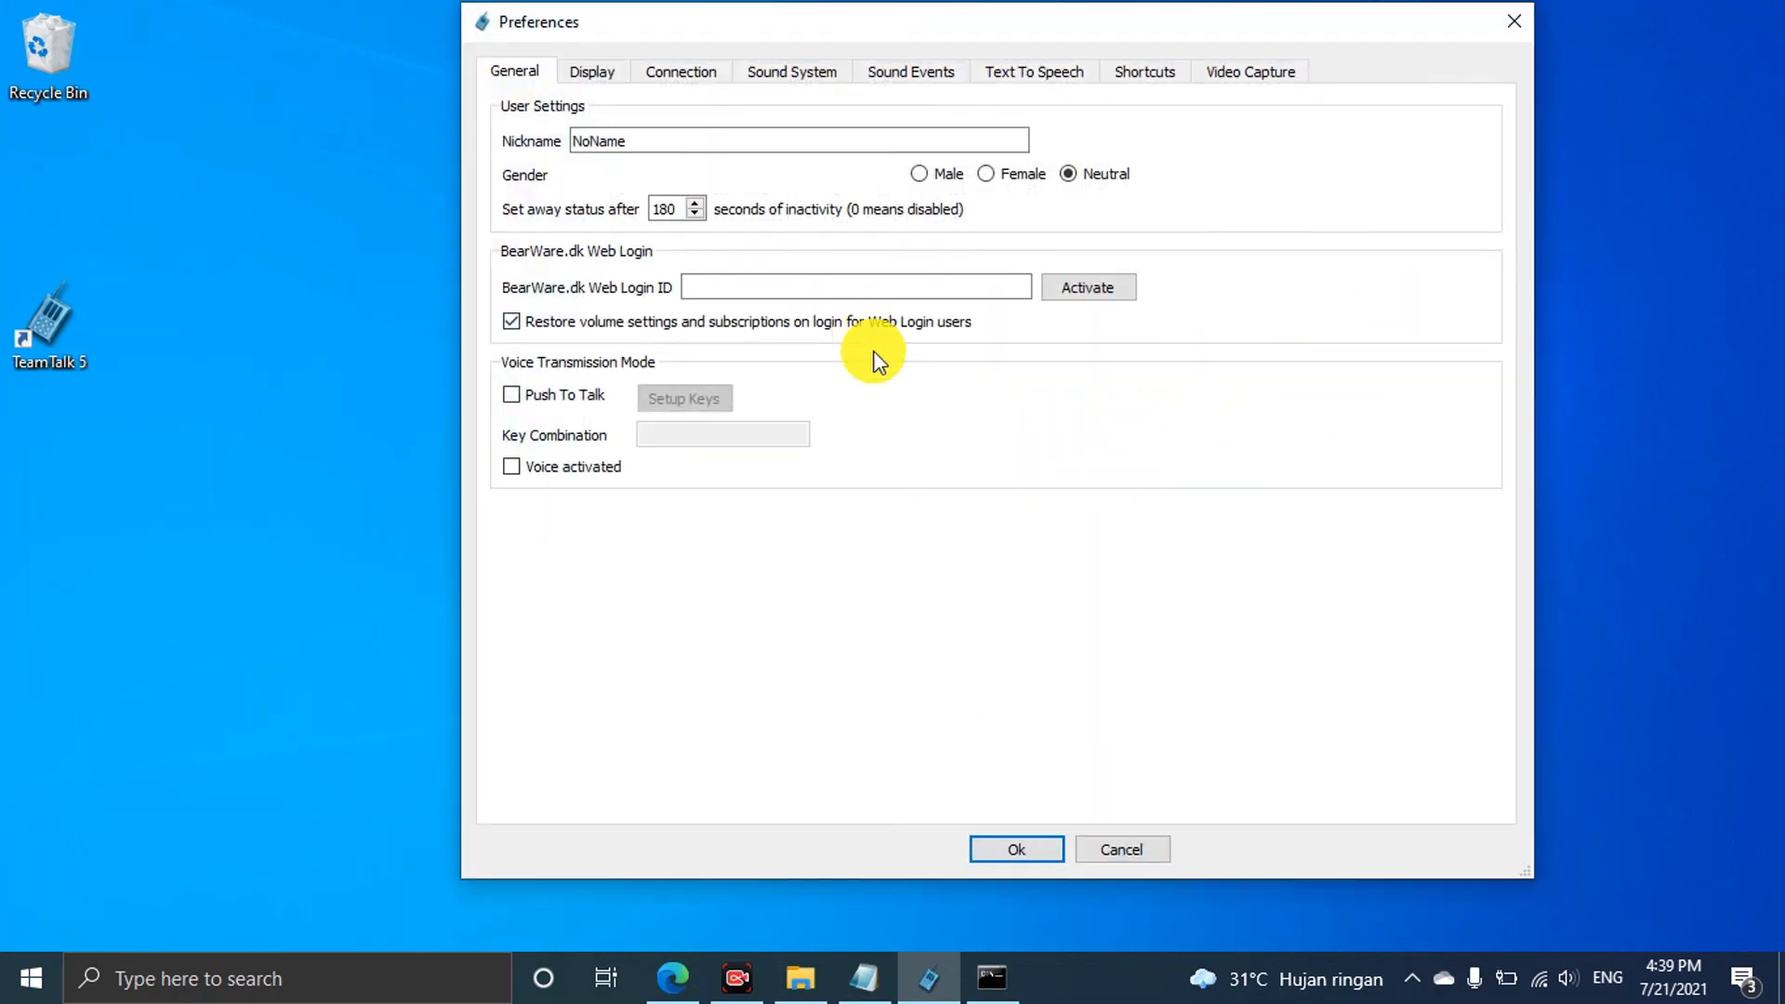
# Replace the nickname NoName with a custom nickname and confirm the Preferences
pyautogui.moveTo(657, 143); pyautogui.dragTo(528, 137)
pyautogui.click(666, 139)
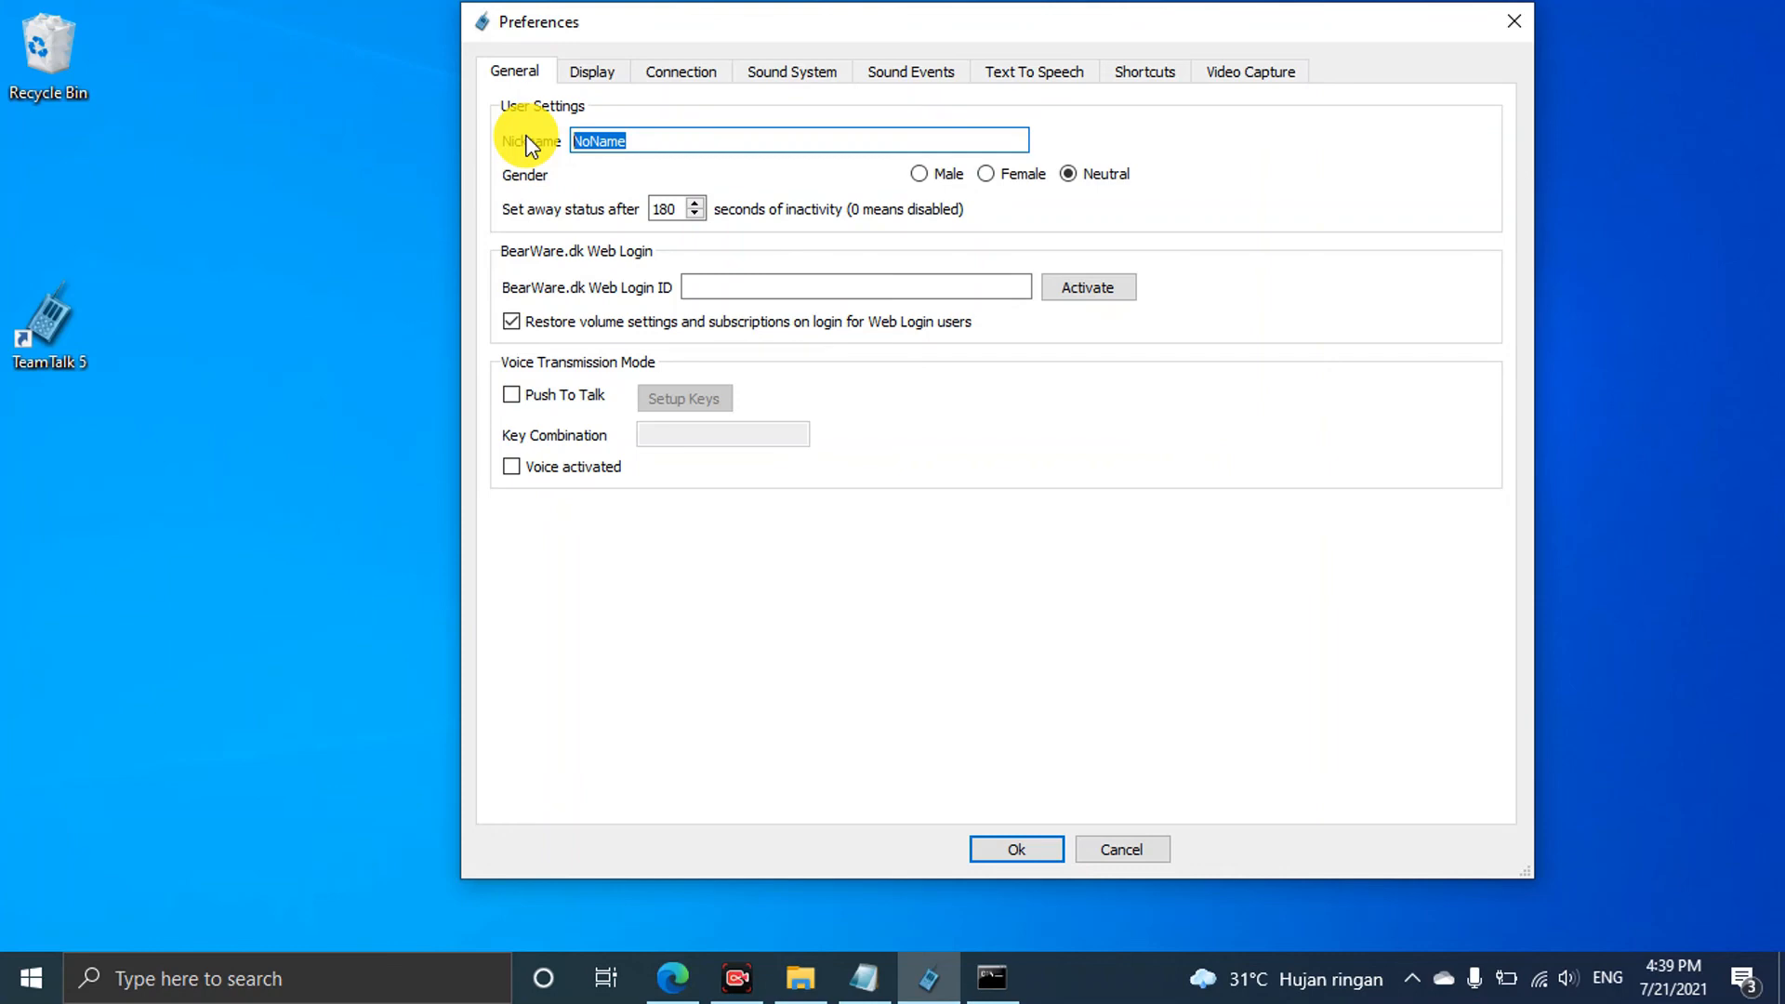
pyautogui.write('Paijo')
pyautogui.click(1043, 850)
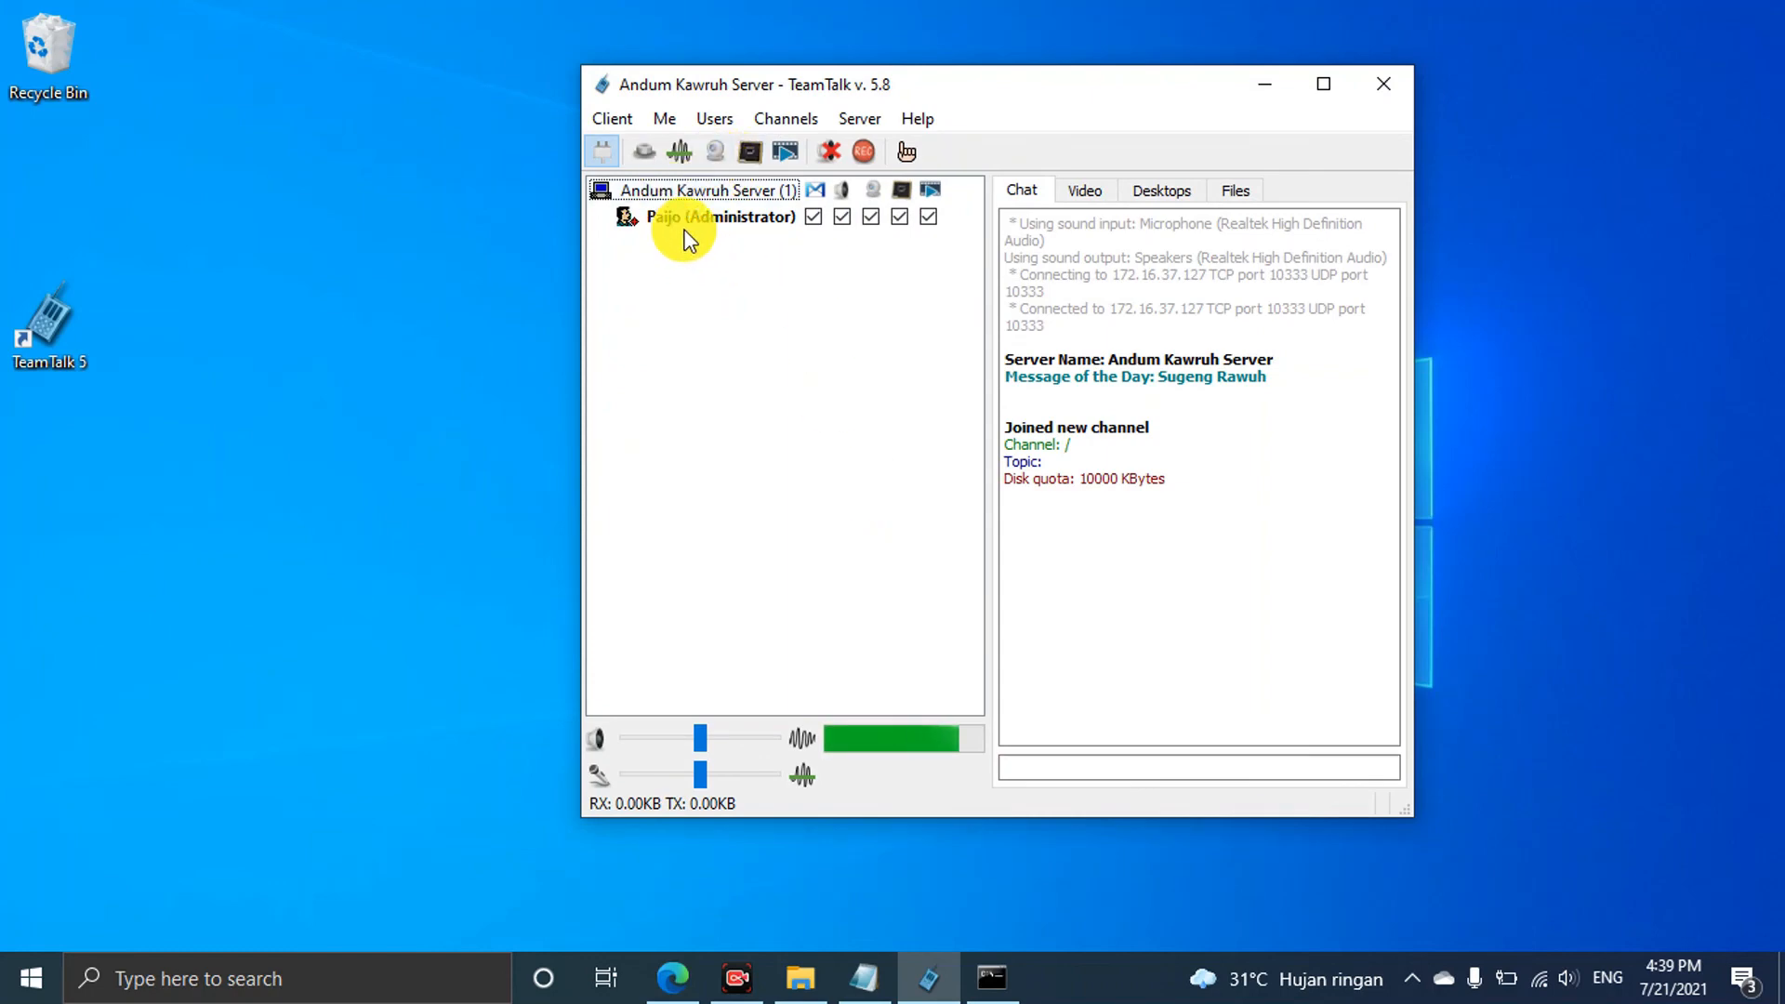
pyautogui.click(618, 119)
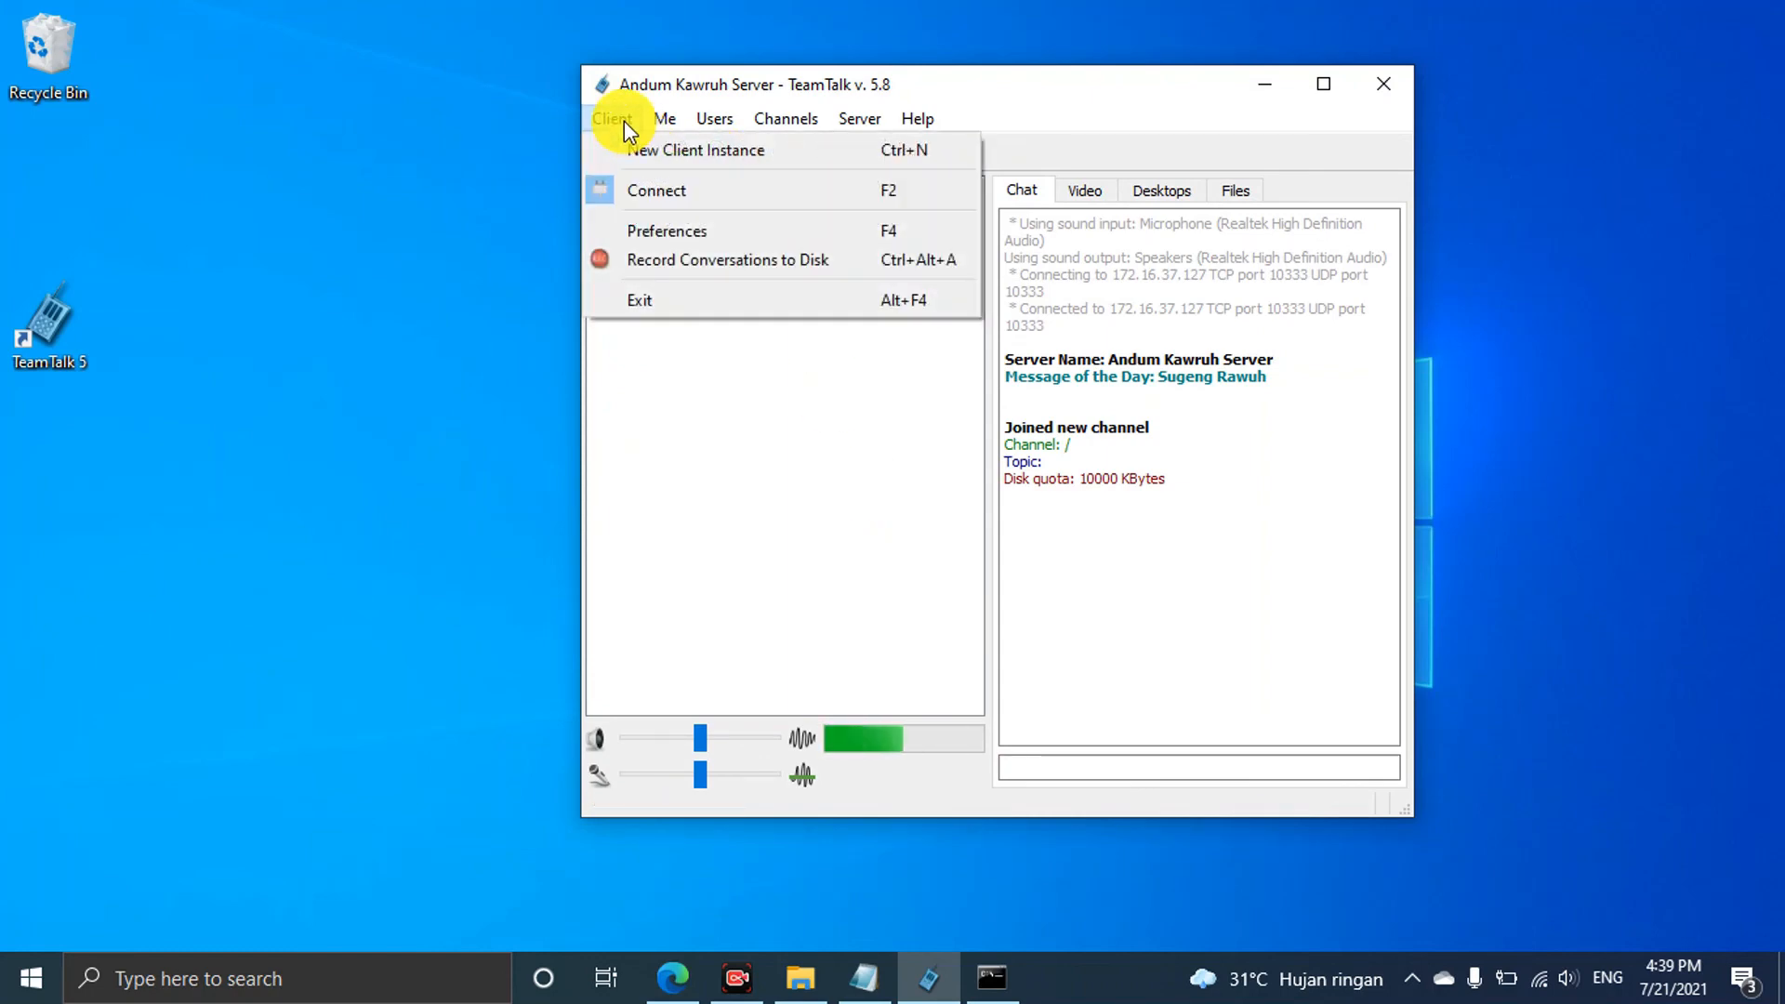
# Review the Display, Connection, Sound System, Sound Events, Text-to-Speech and Shortcut preference tabs
pyautogui.click(671, 231)
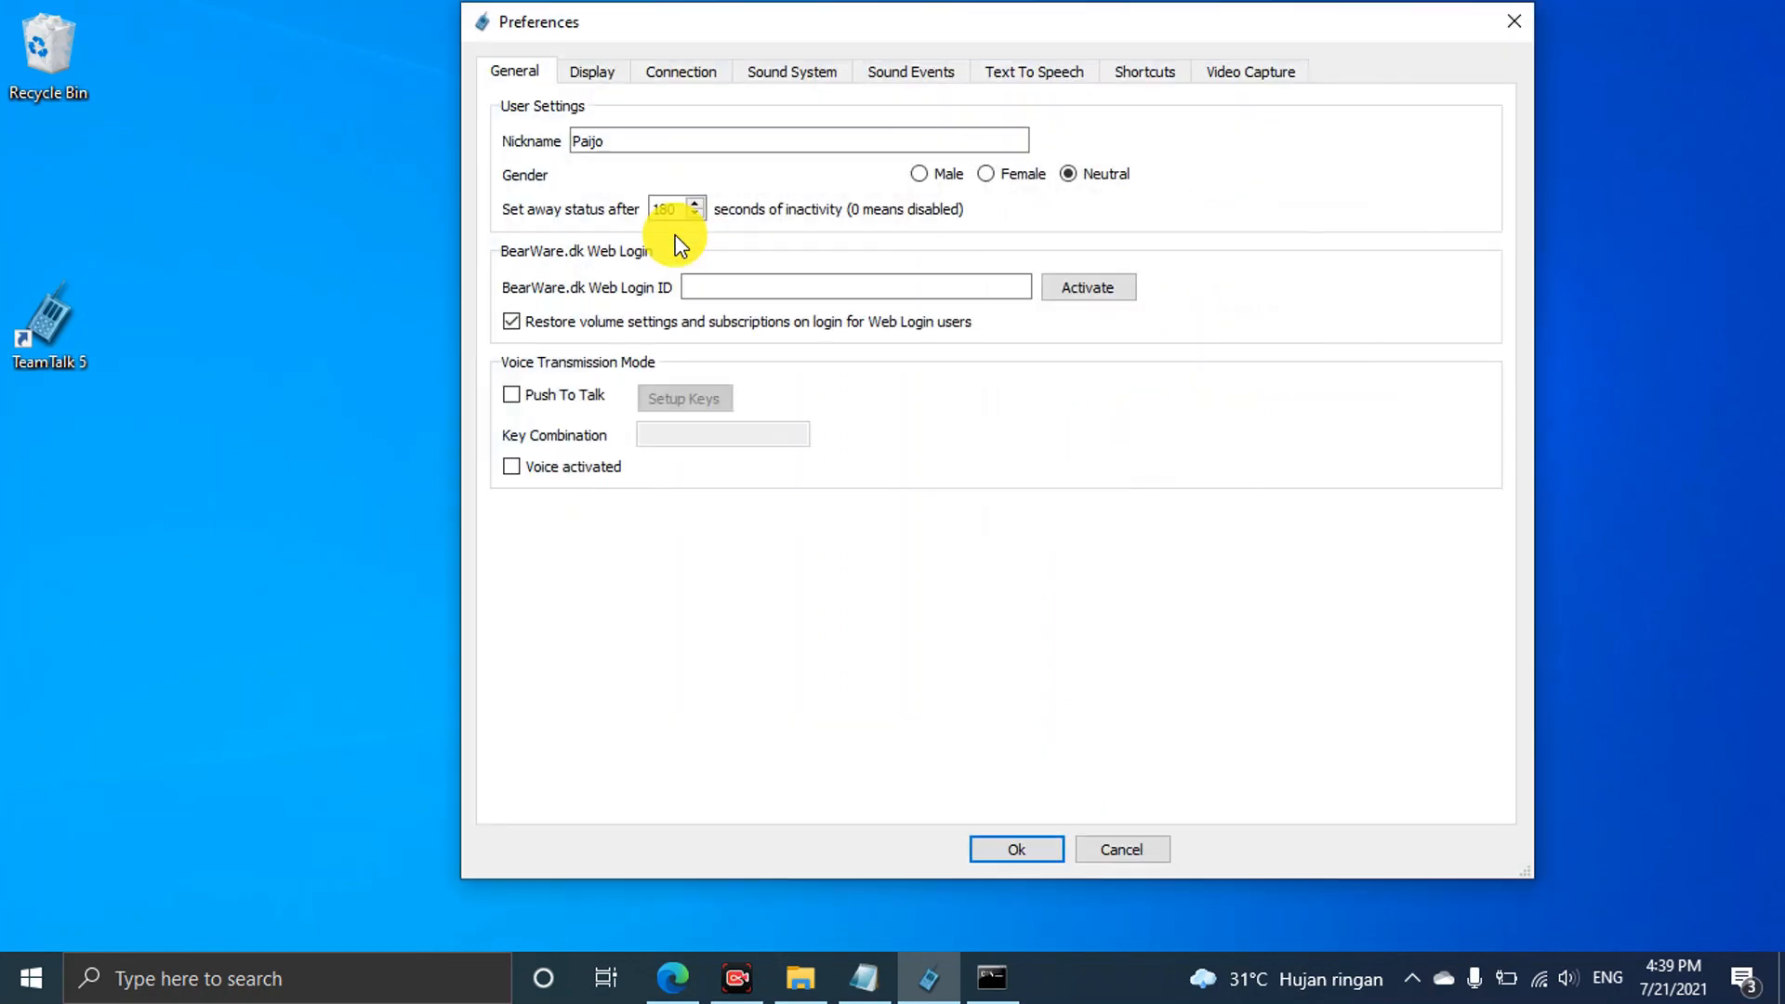
pyautogui.click(591, 74)
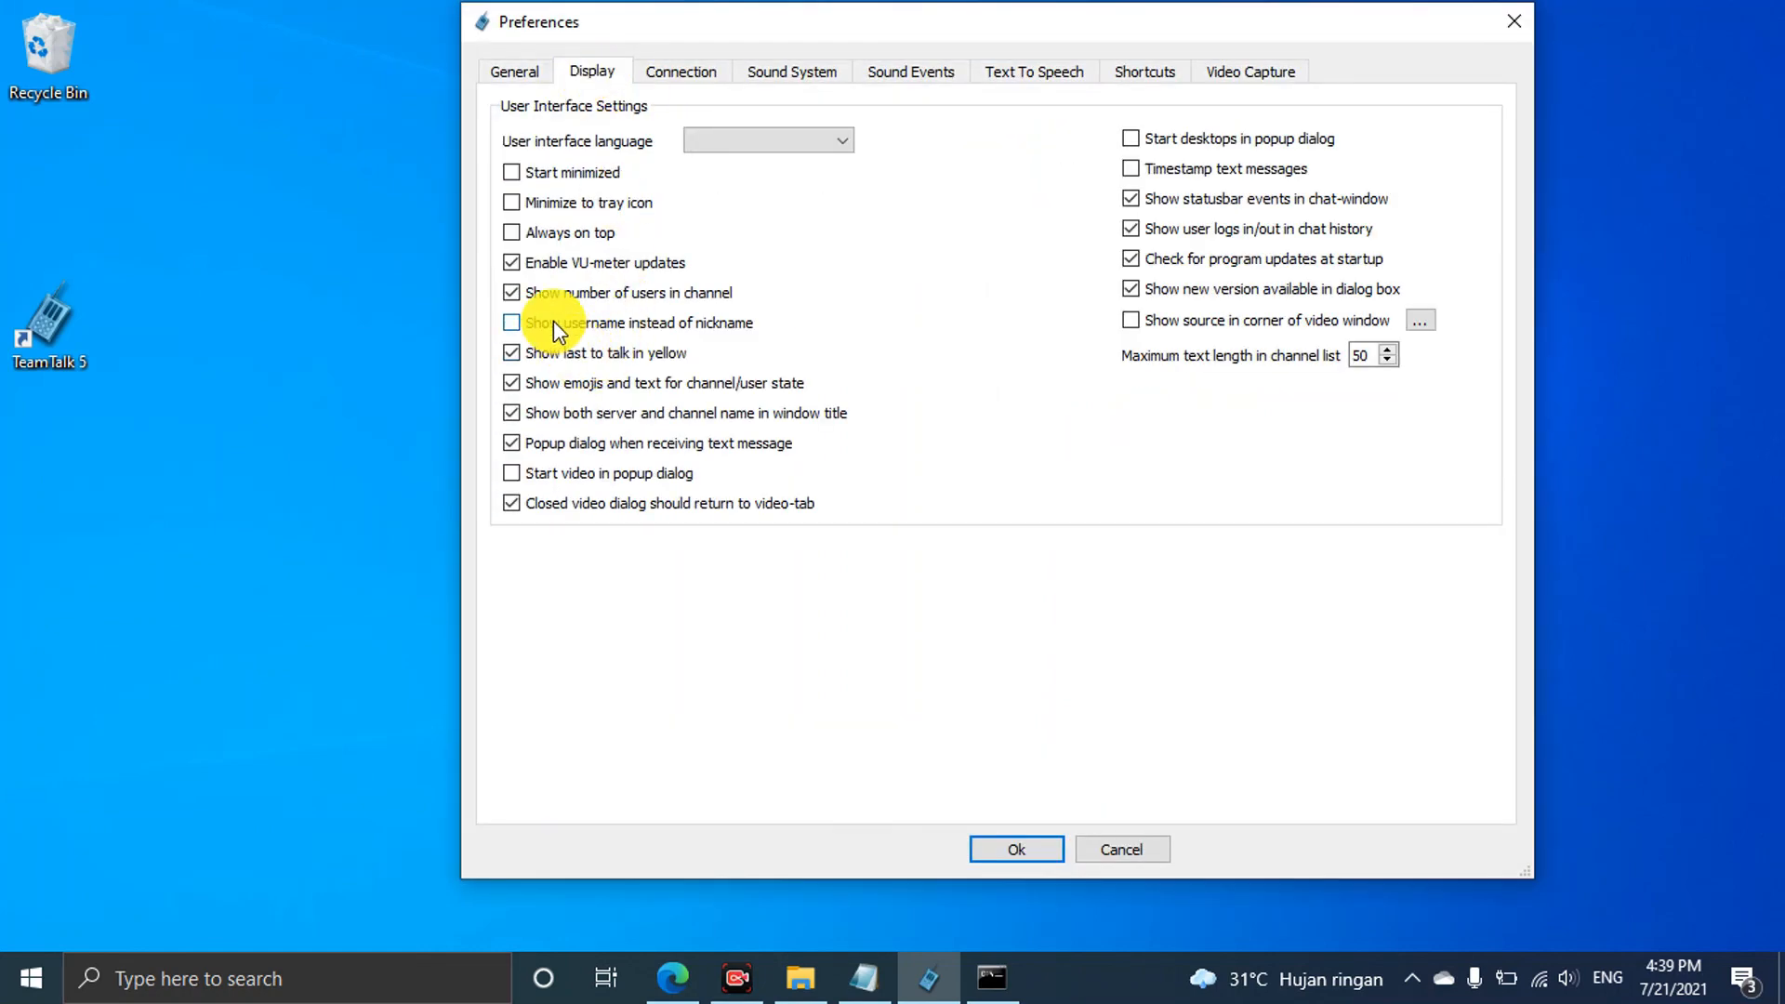
pyautogui.click(1017, 851)
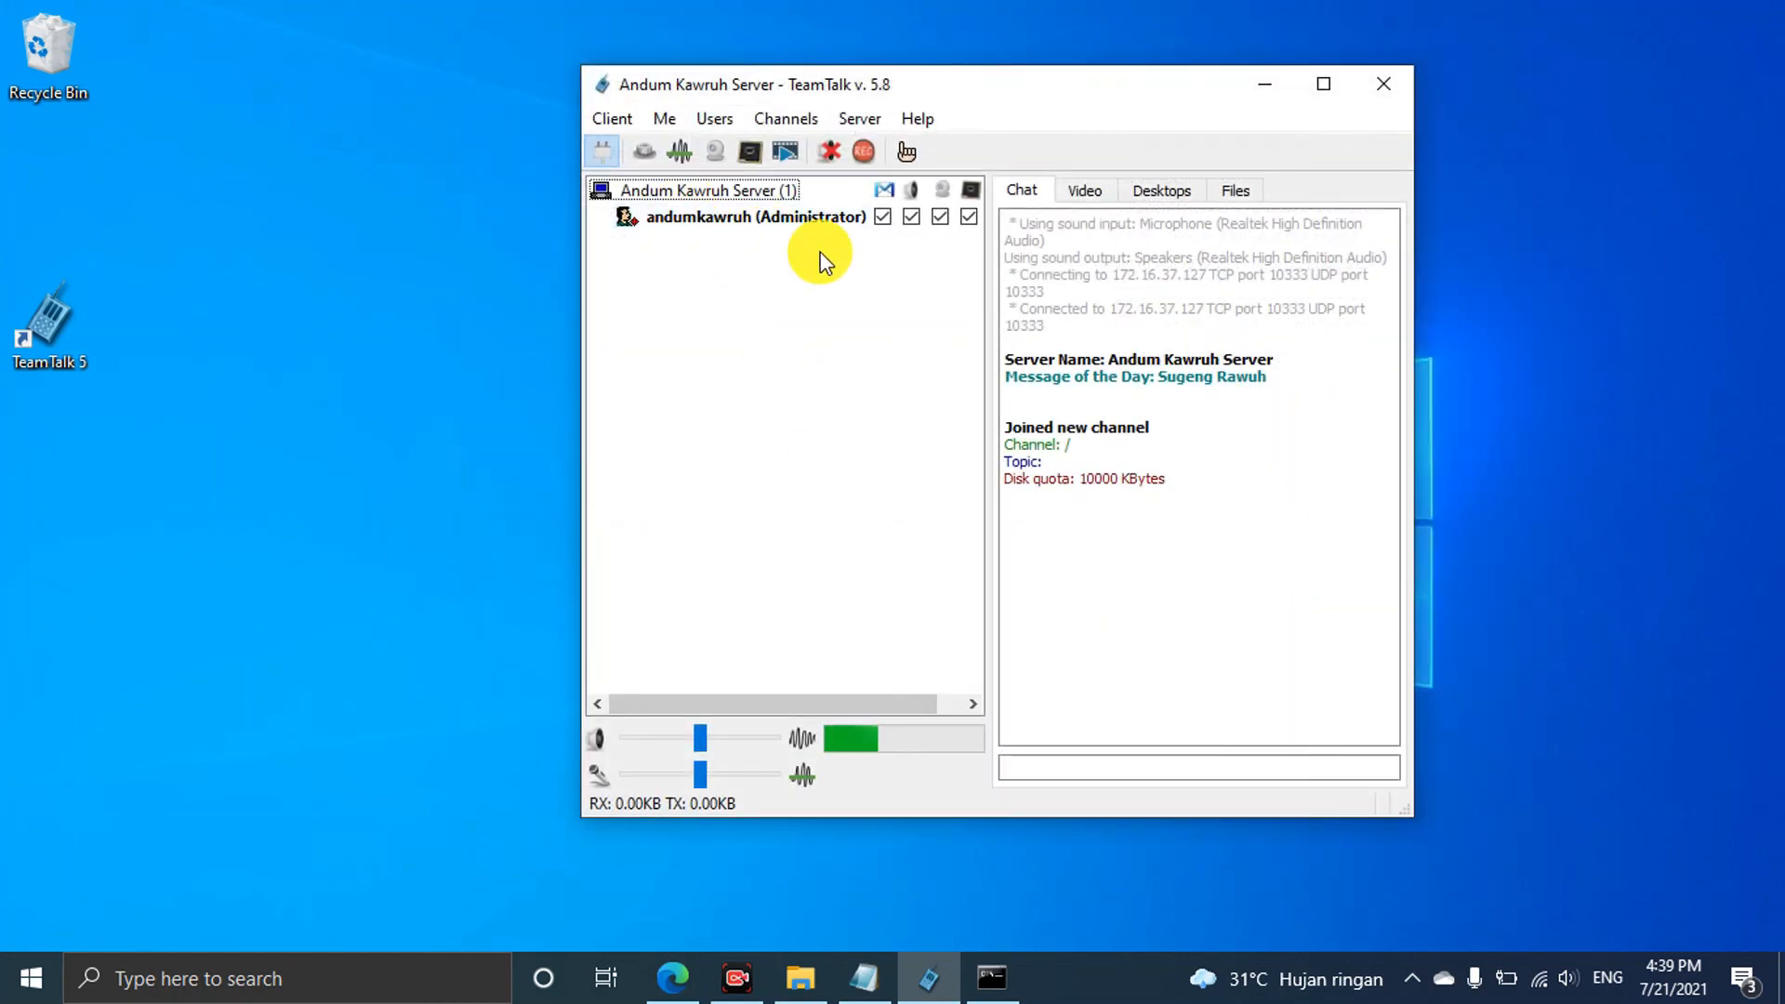
pyautogui.click(636, 121)
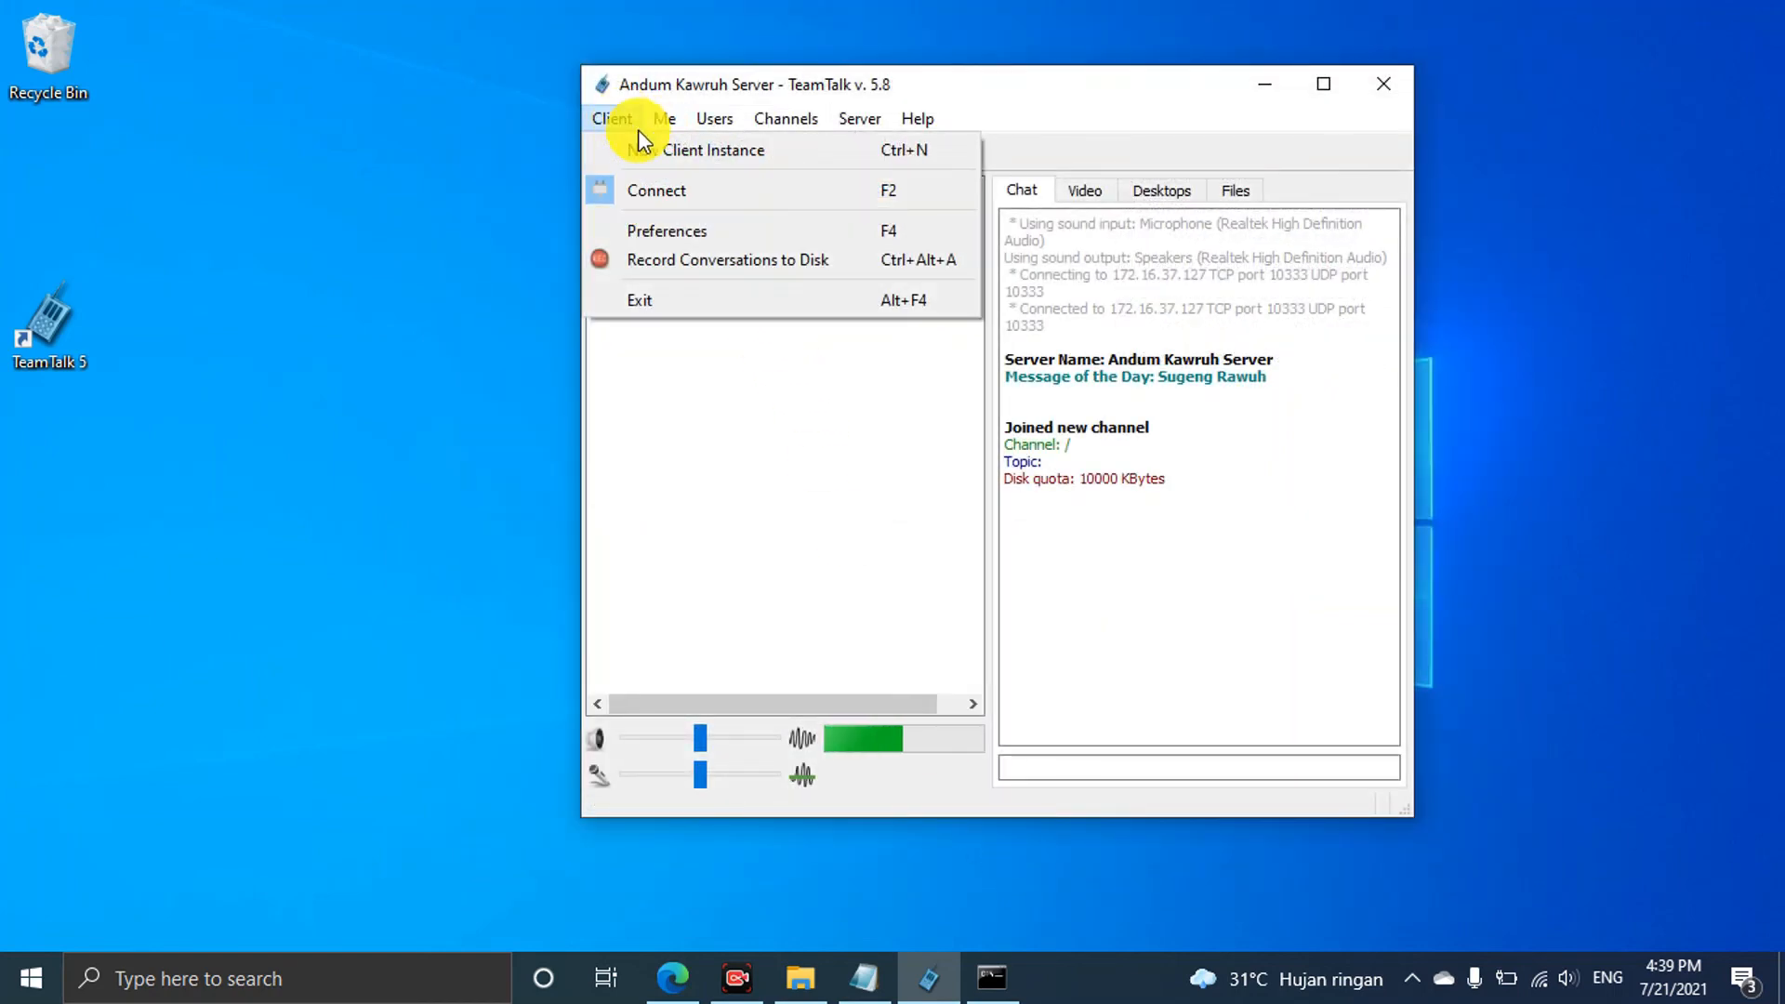
pyautogui.click(677, 232)
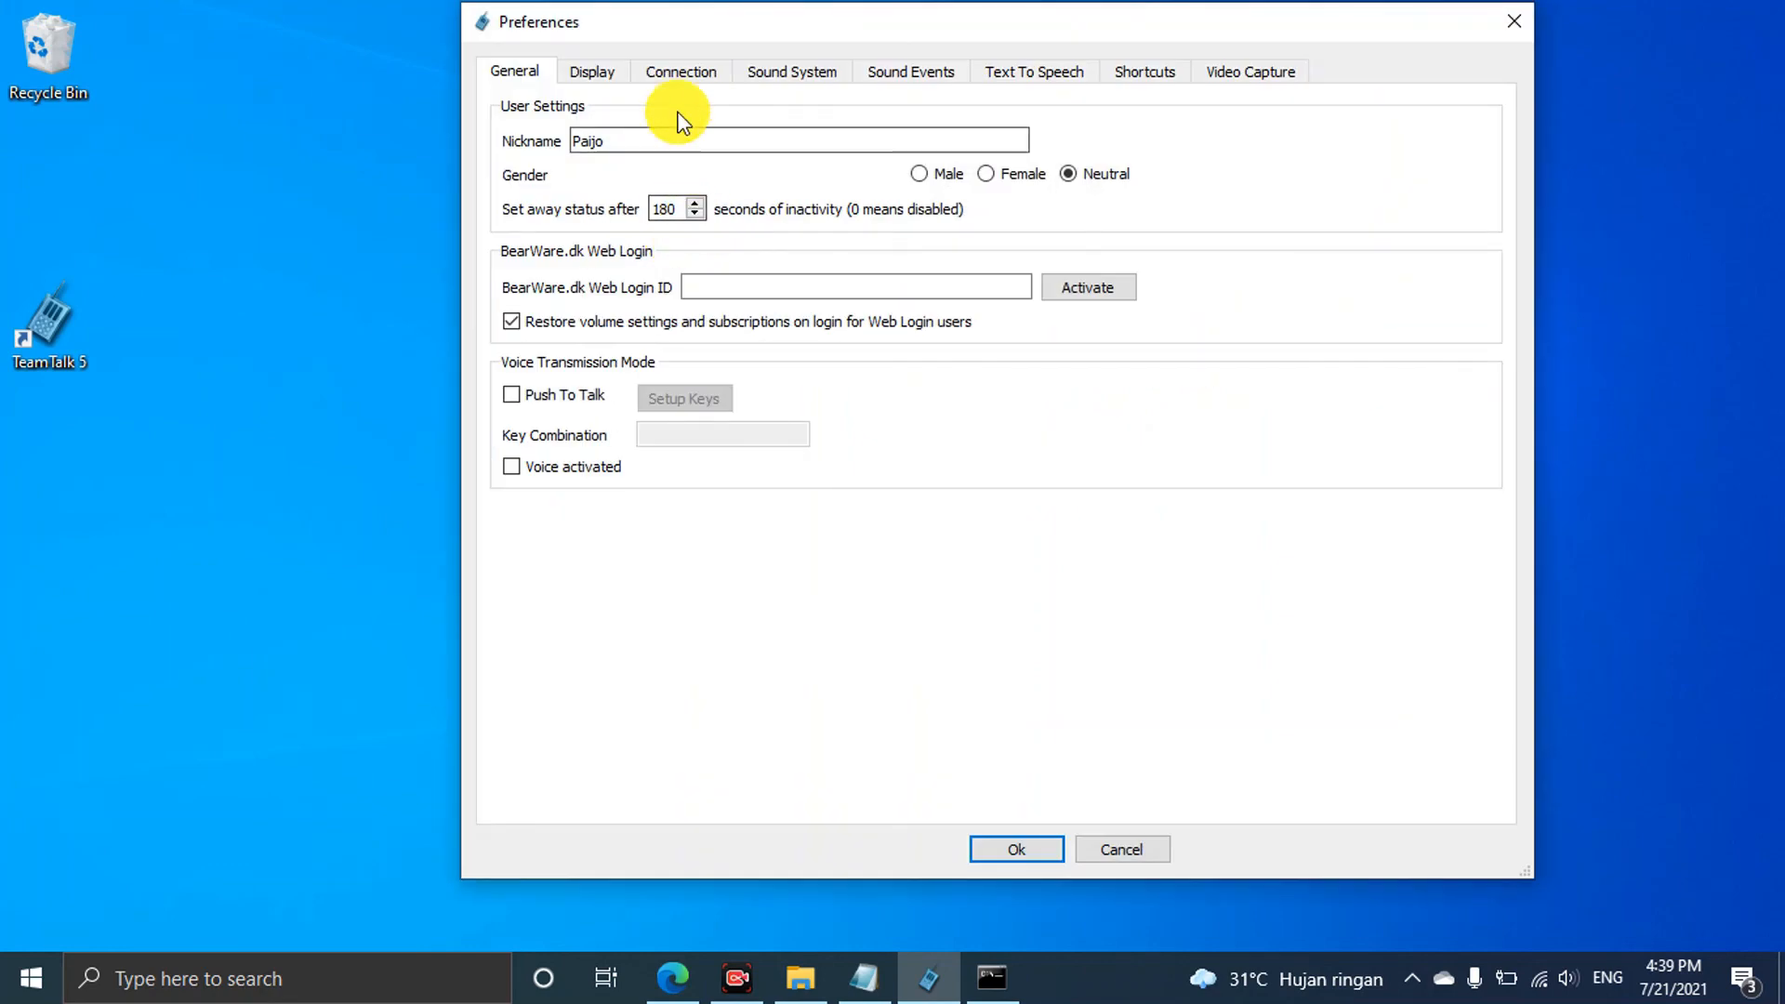
pyautogui.click(676, 73)
pyautogui.click(776, 72)
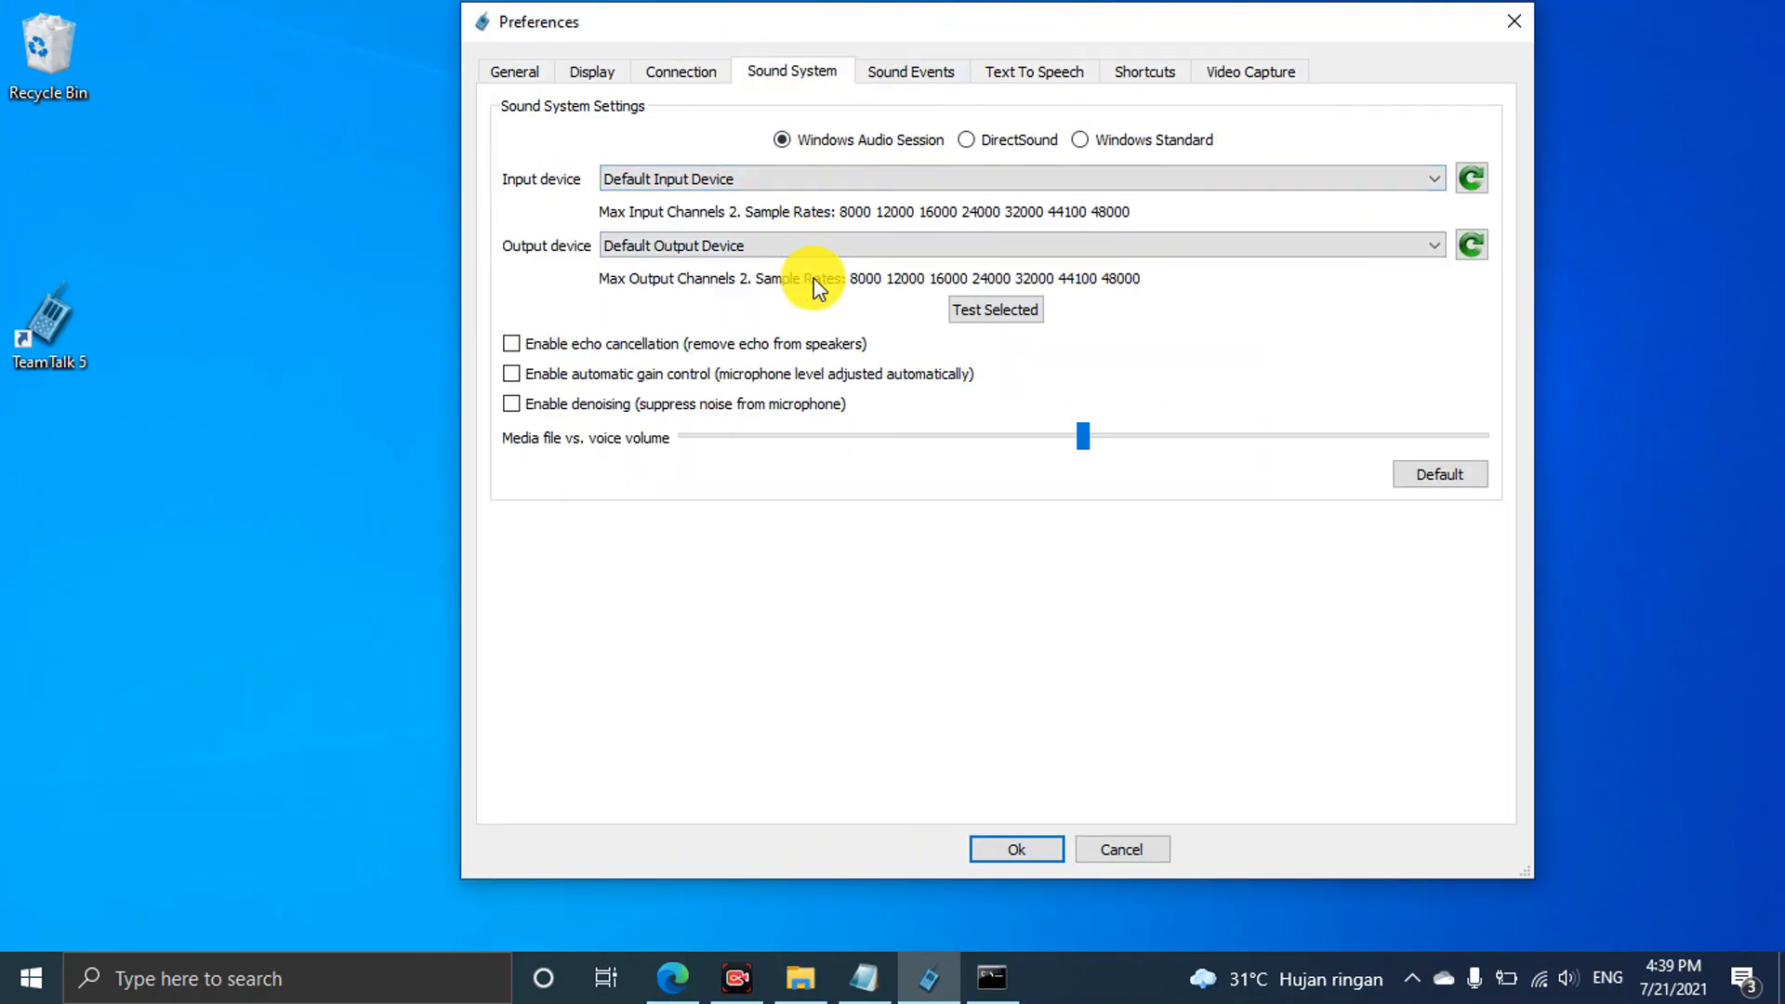
pyautogui.click(930, 74)
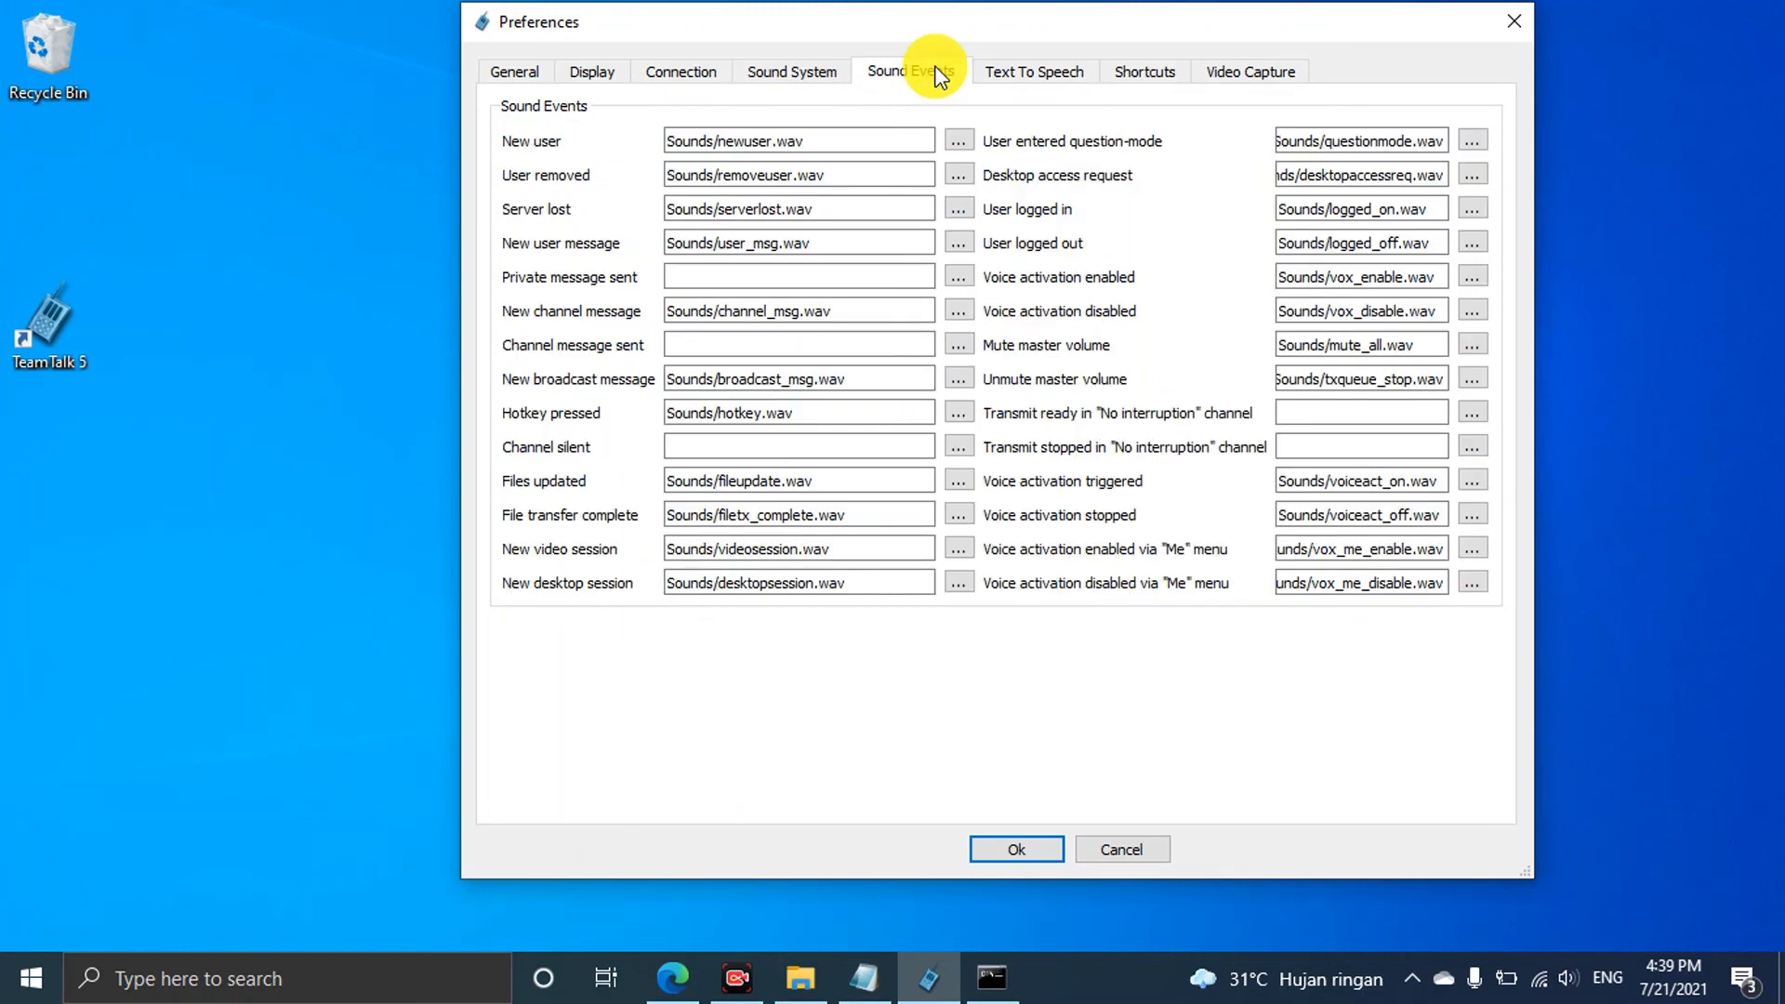
pyautogui.click(1030, 77)
pyautogui.click(1114, 82)
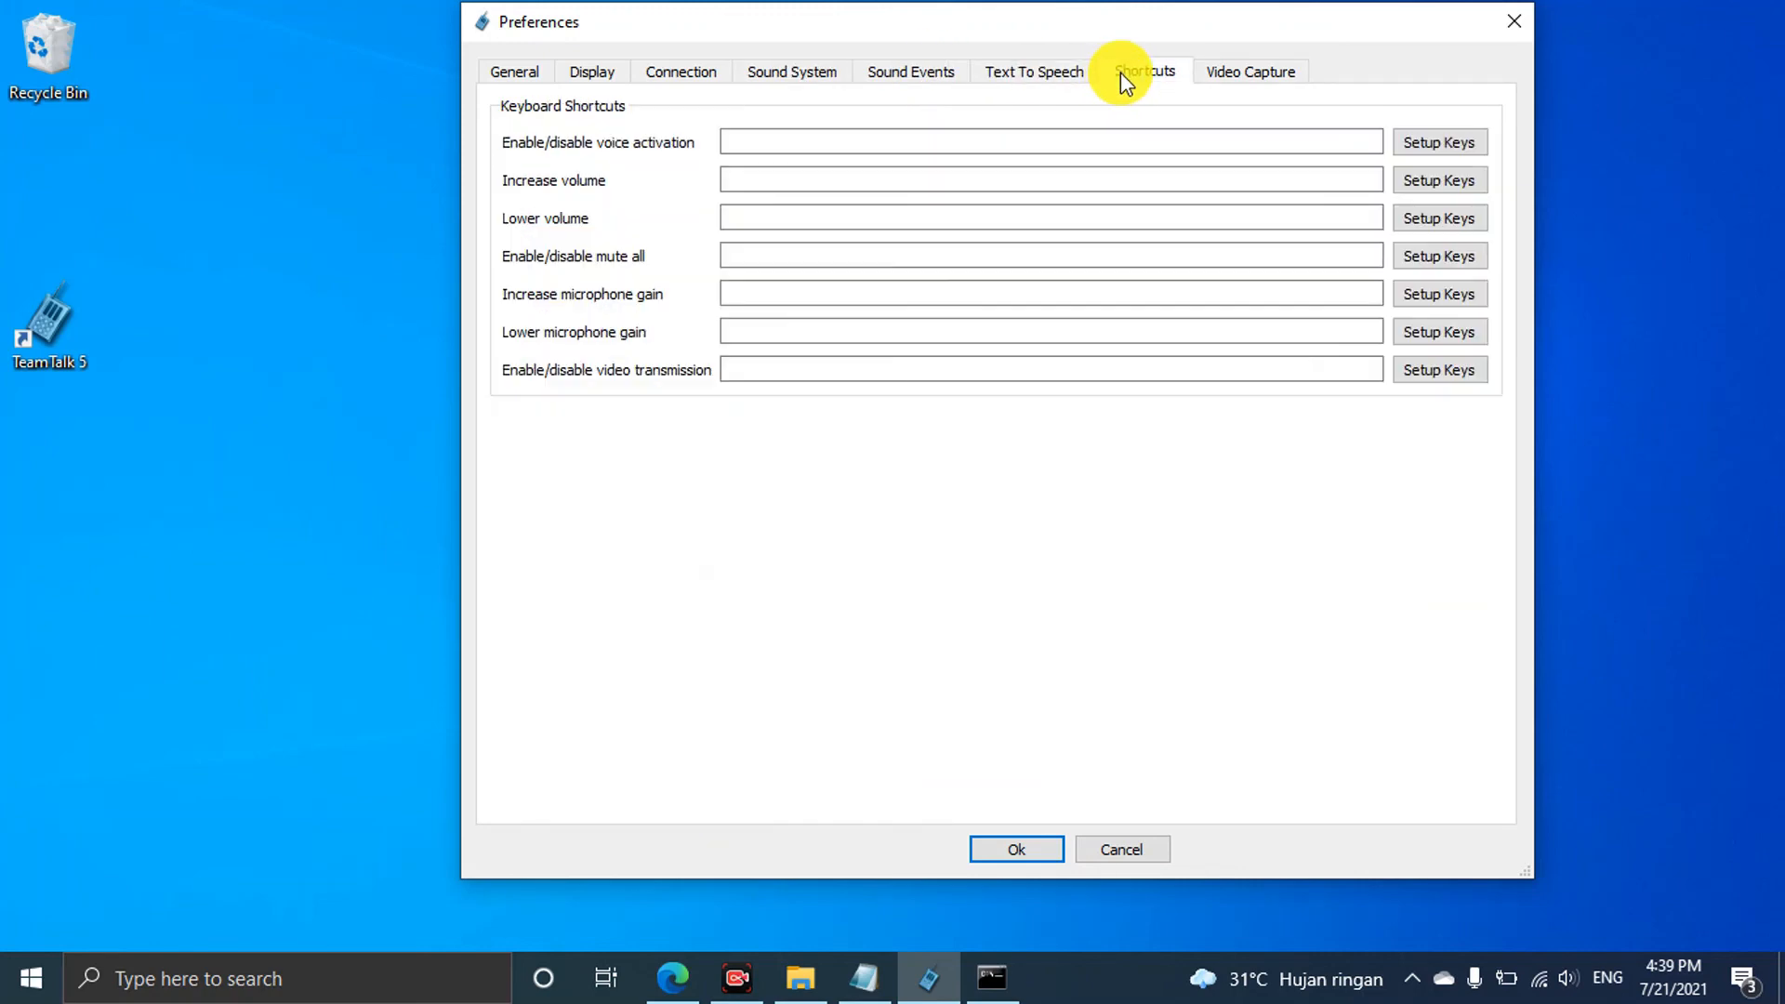
# Set video capture to USB2.0 HD UVC WebCam with Custom resolution and apply
pyautogui.click(1227, 74)
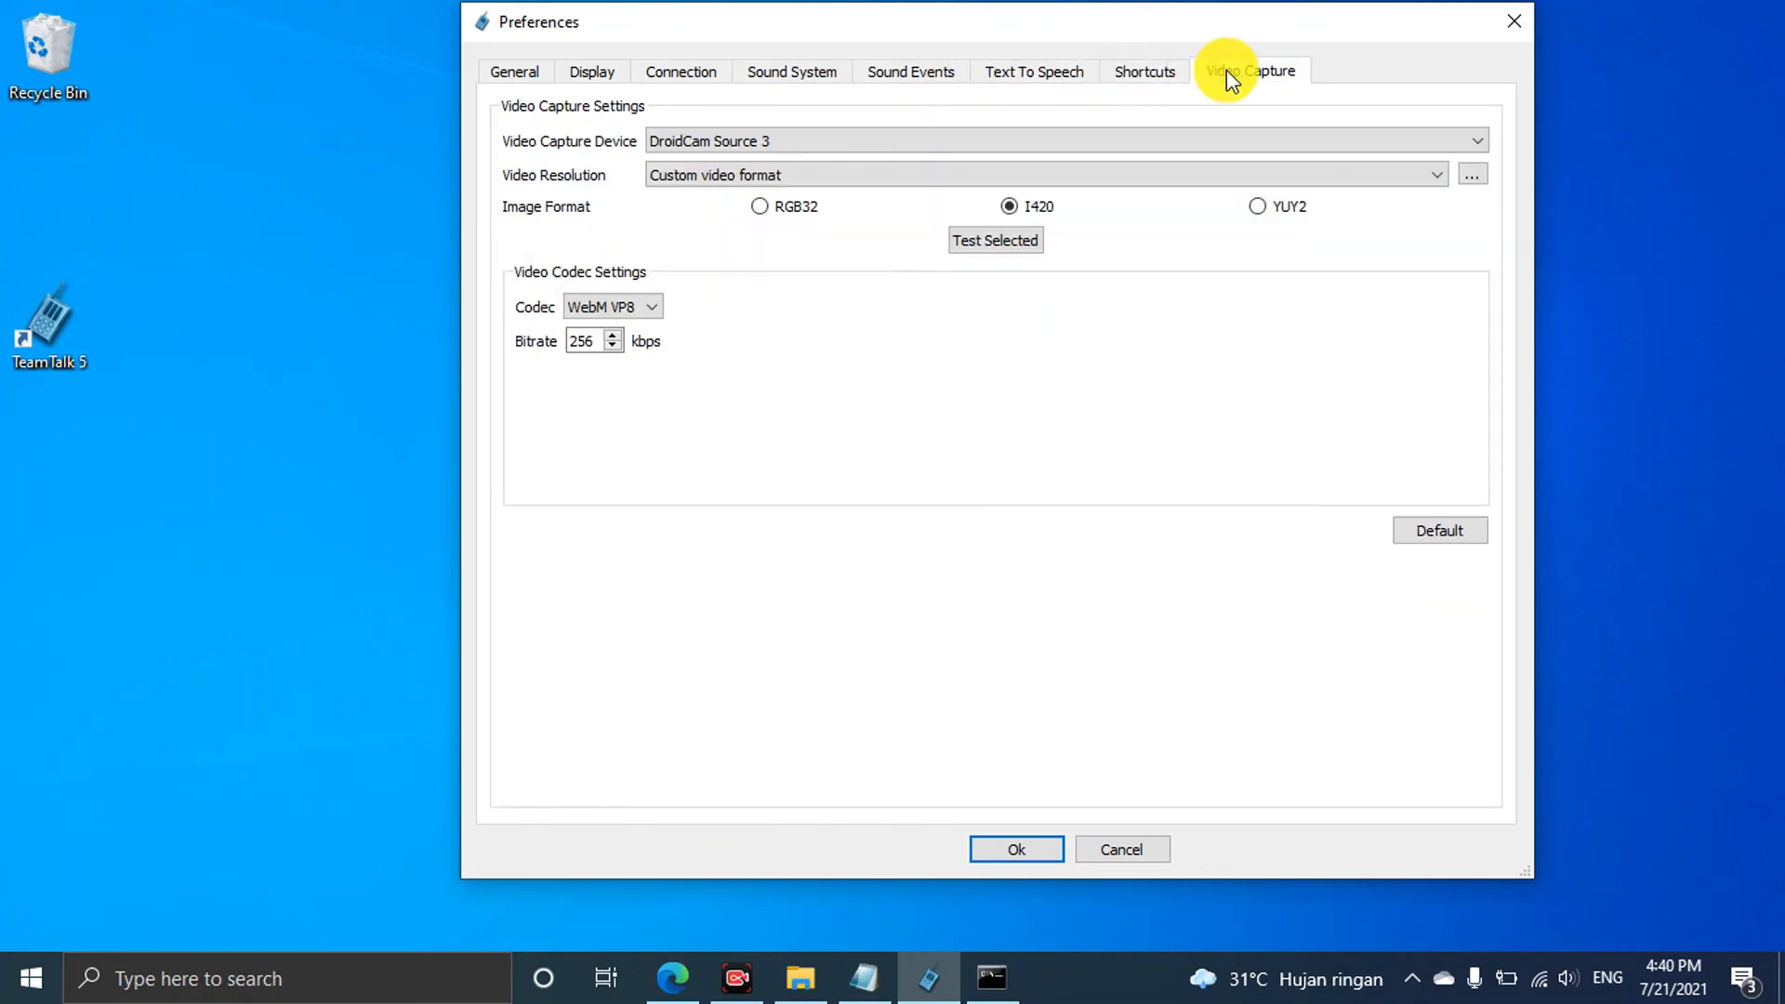
pyautogui.click(1228, 147)
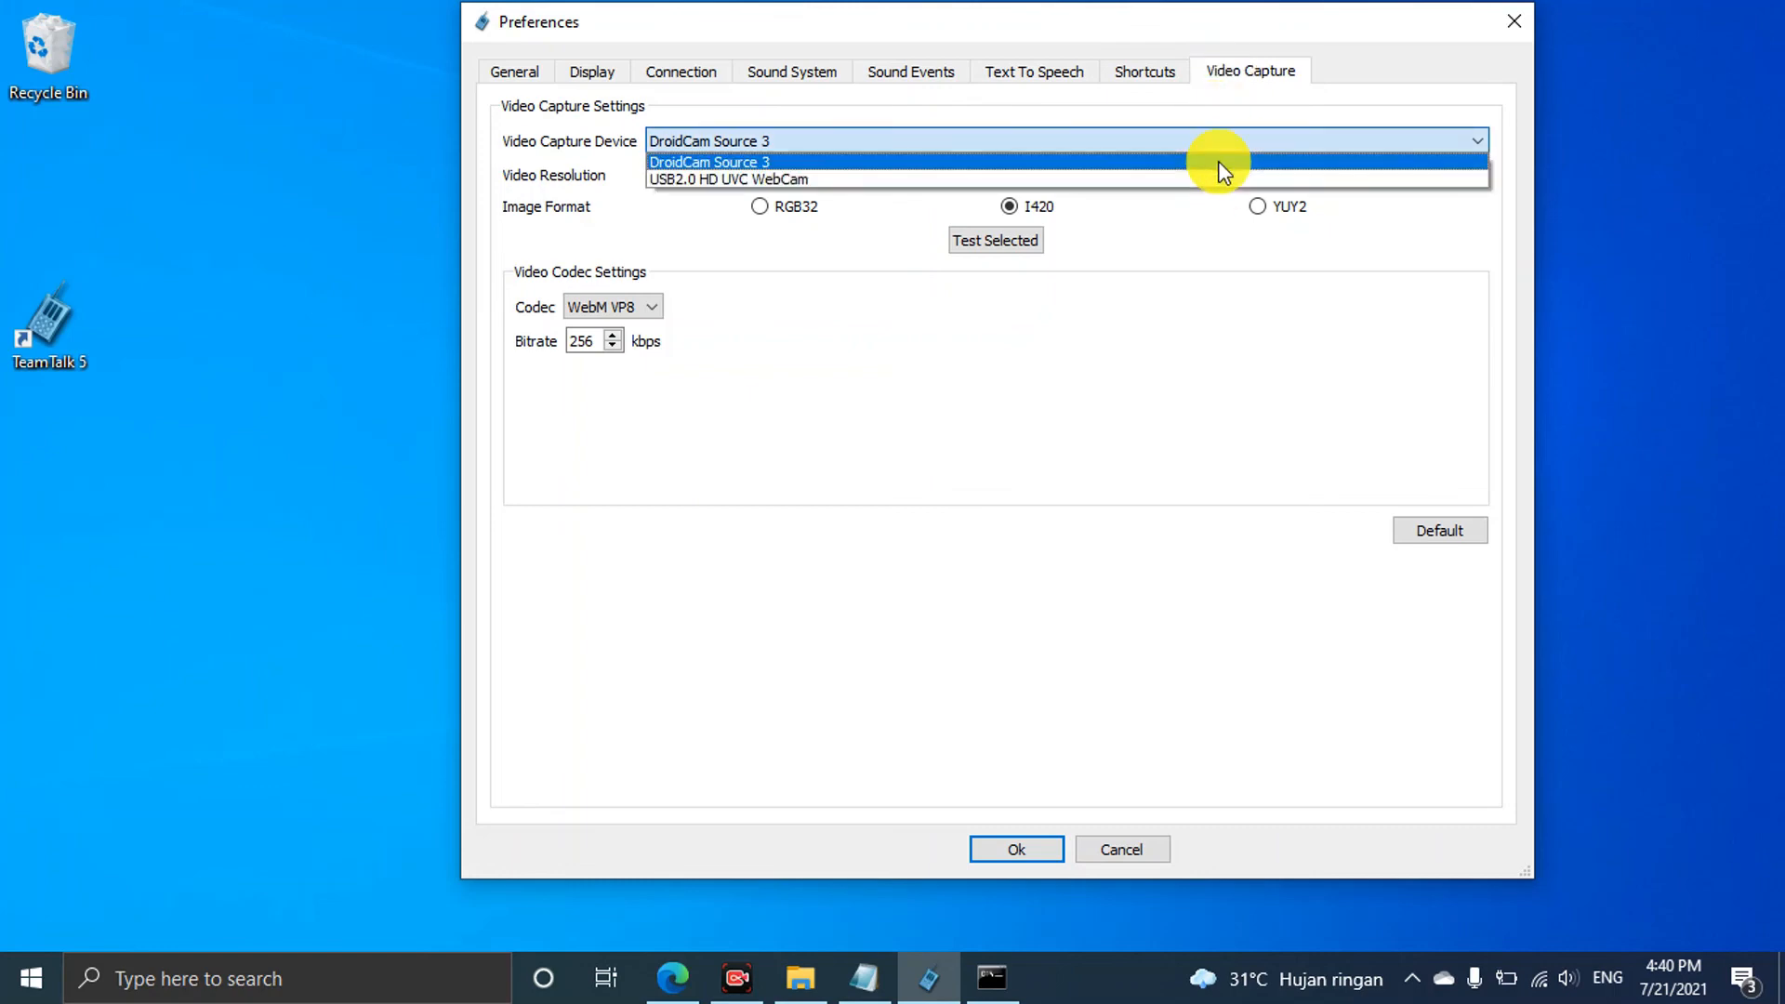
pyautogui.click(1204, 176)
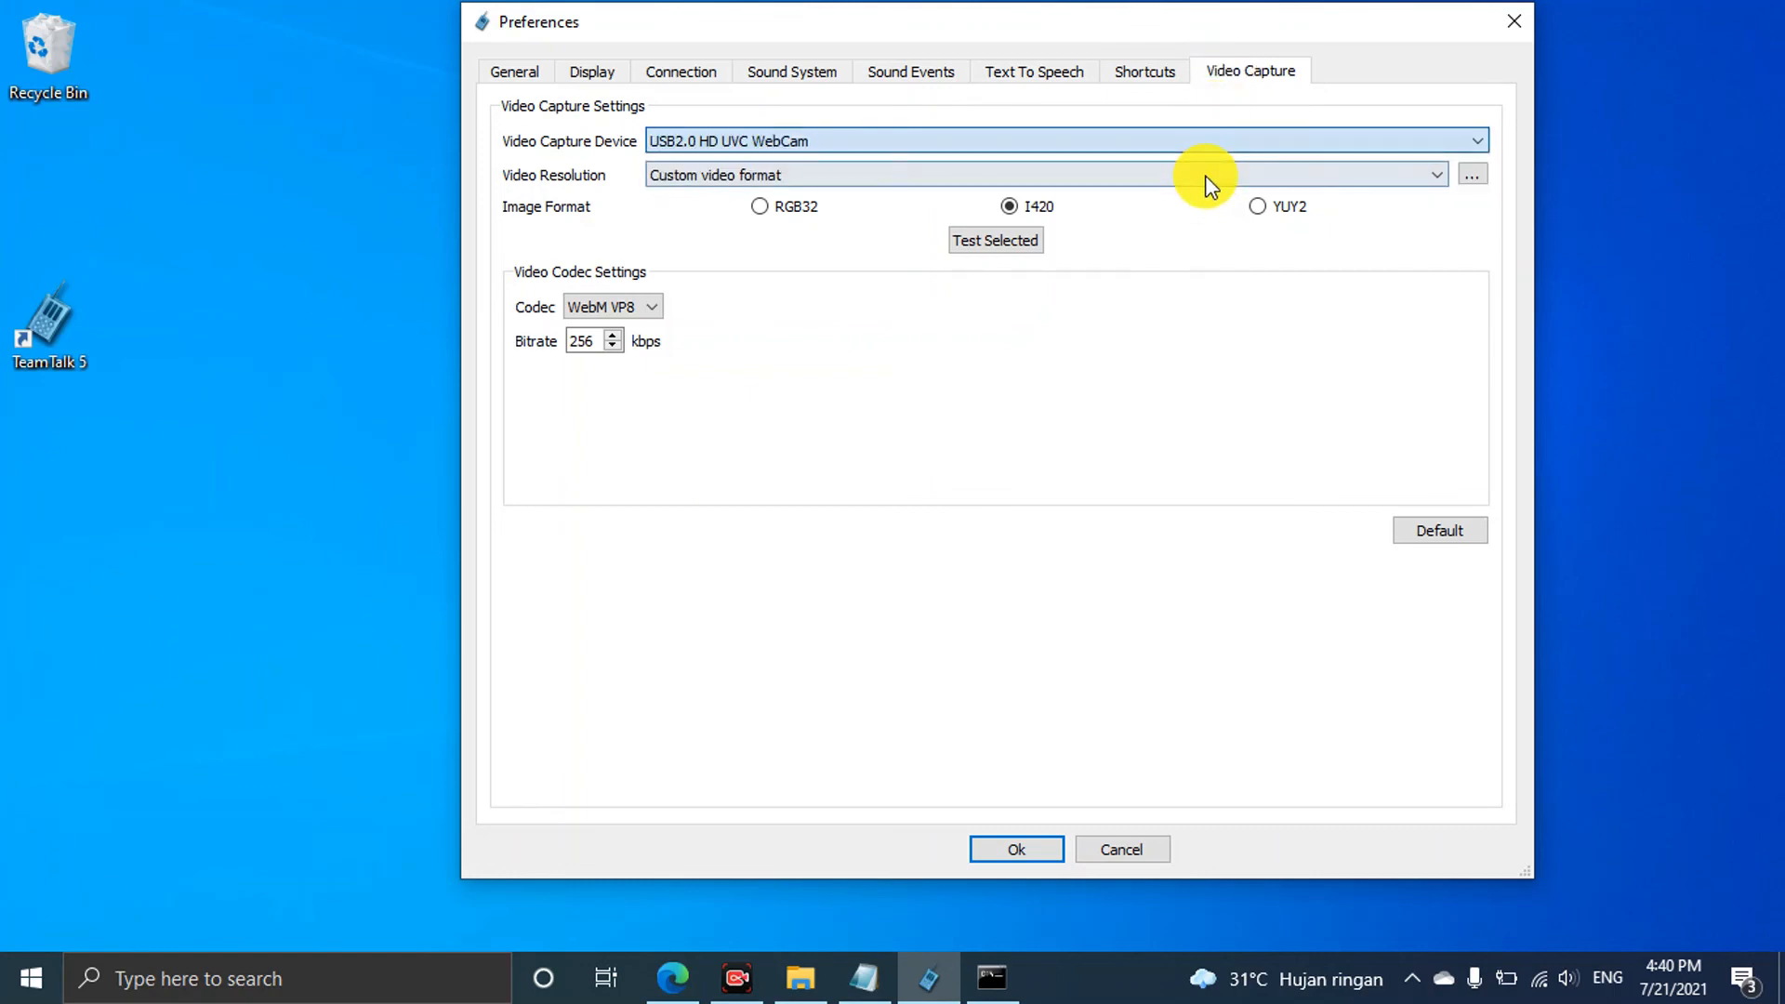
pyautogui.click(1097, 179)
pyautogui.click(1090, 182)
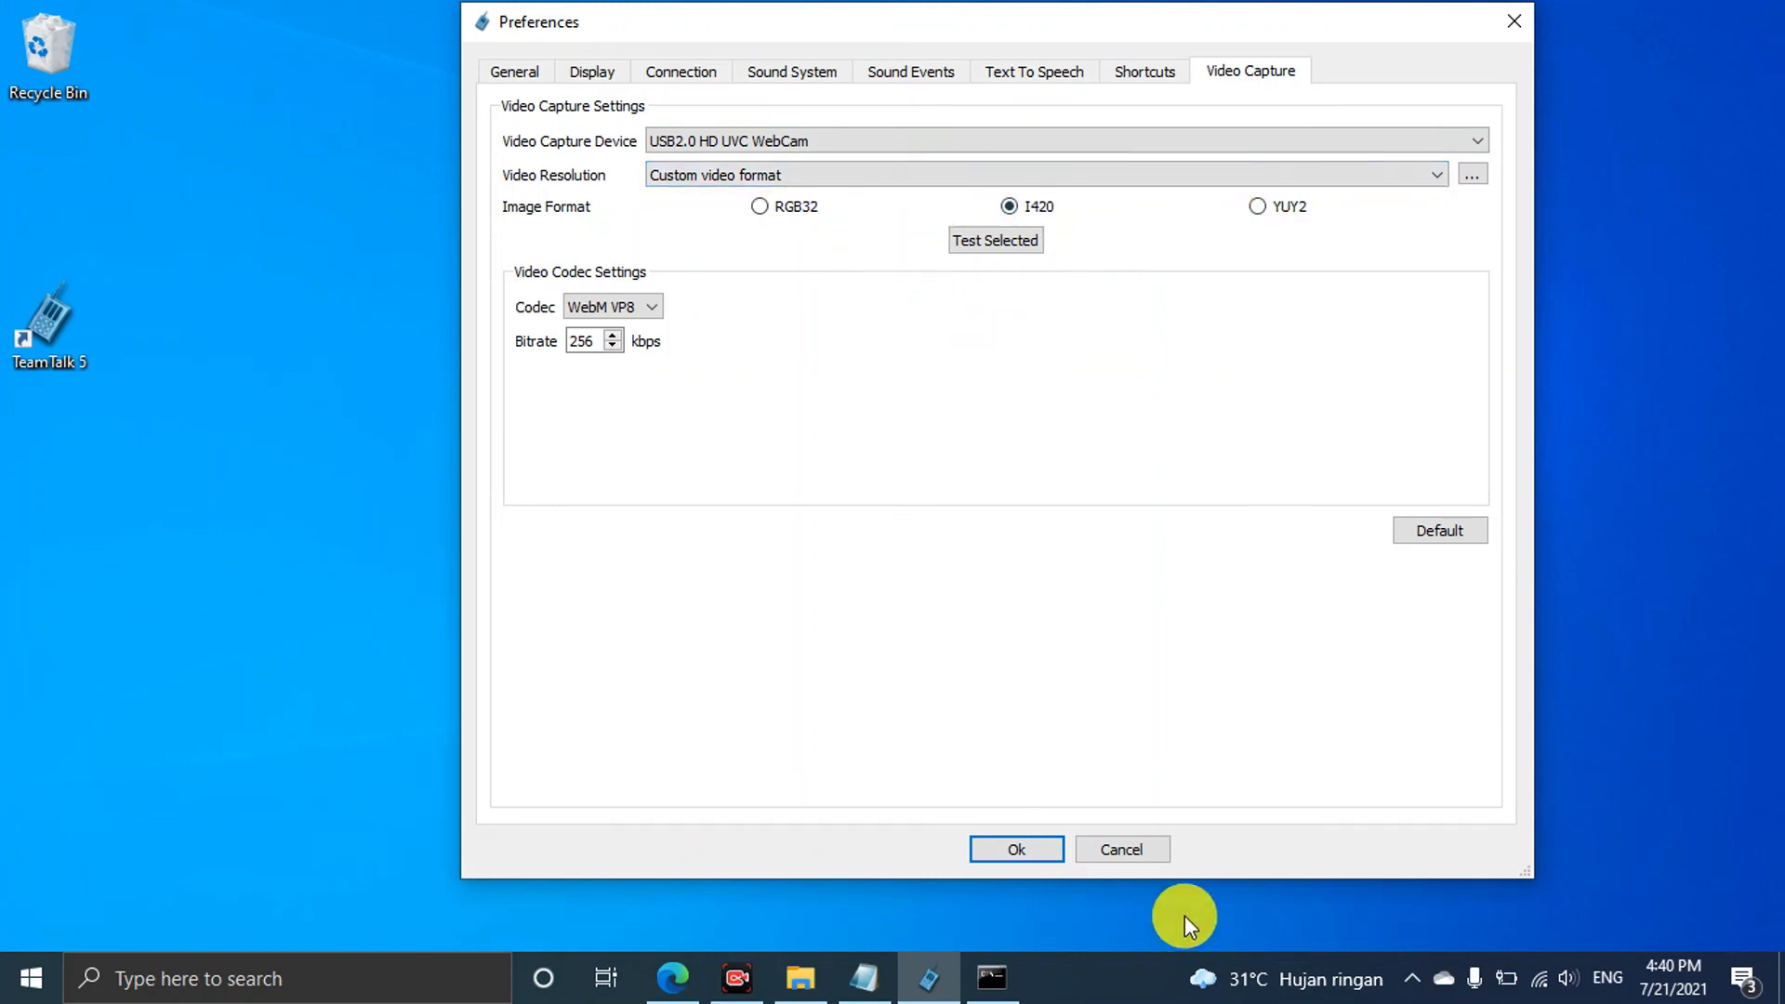
pyautogui.click(1036, 856)
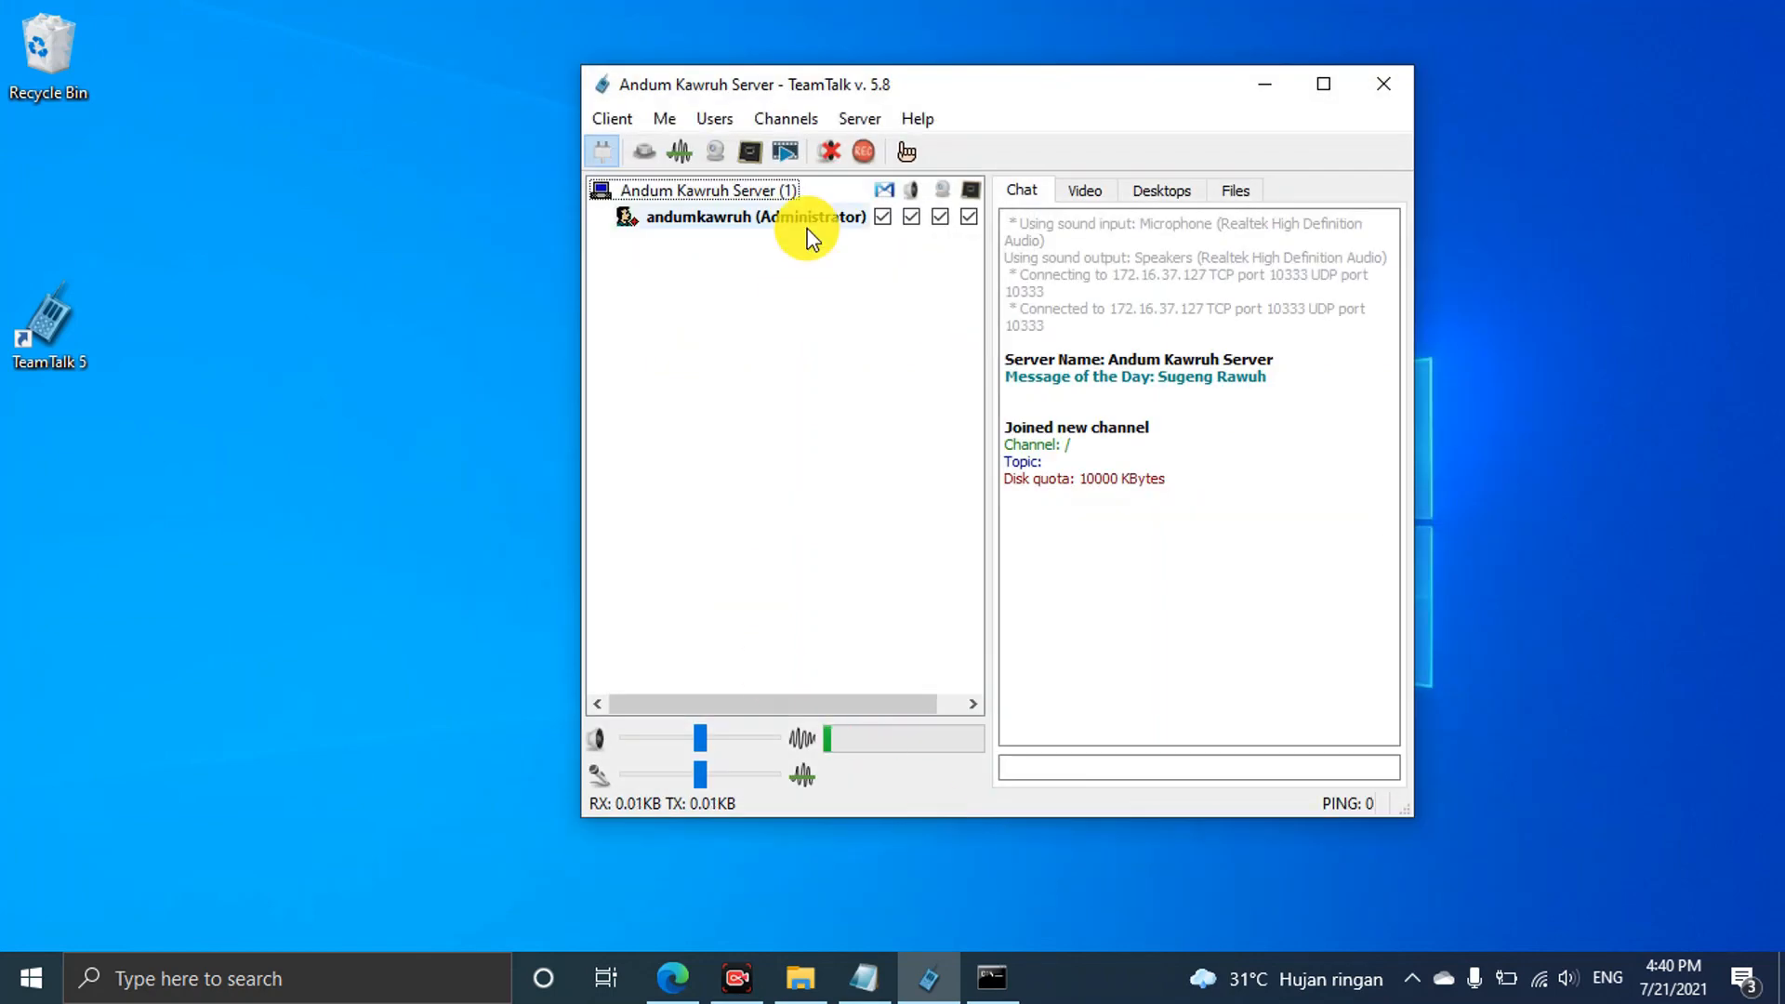
pyautogui.moveTo(1078, 85); pyautogui.dragTo(1085, 86)
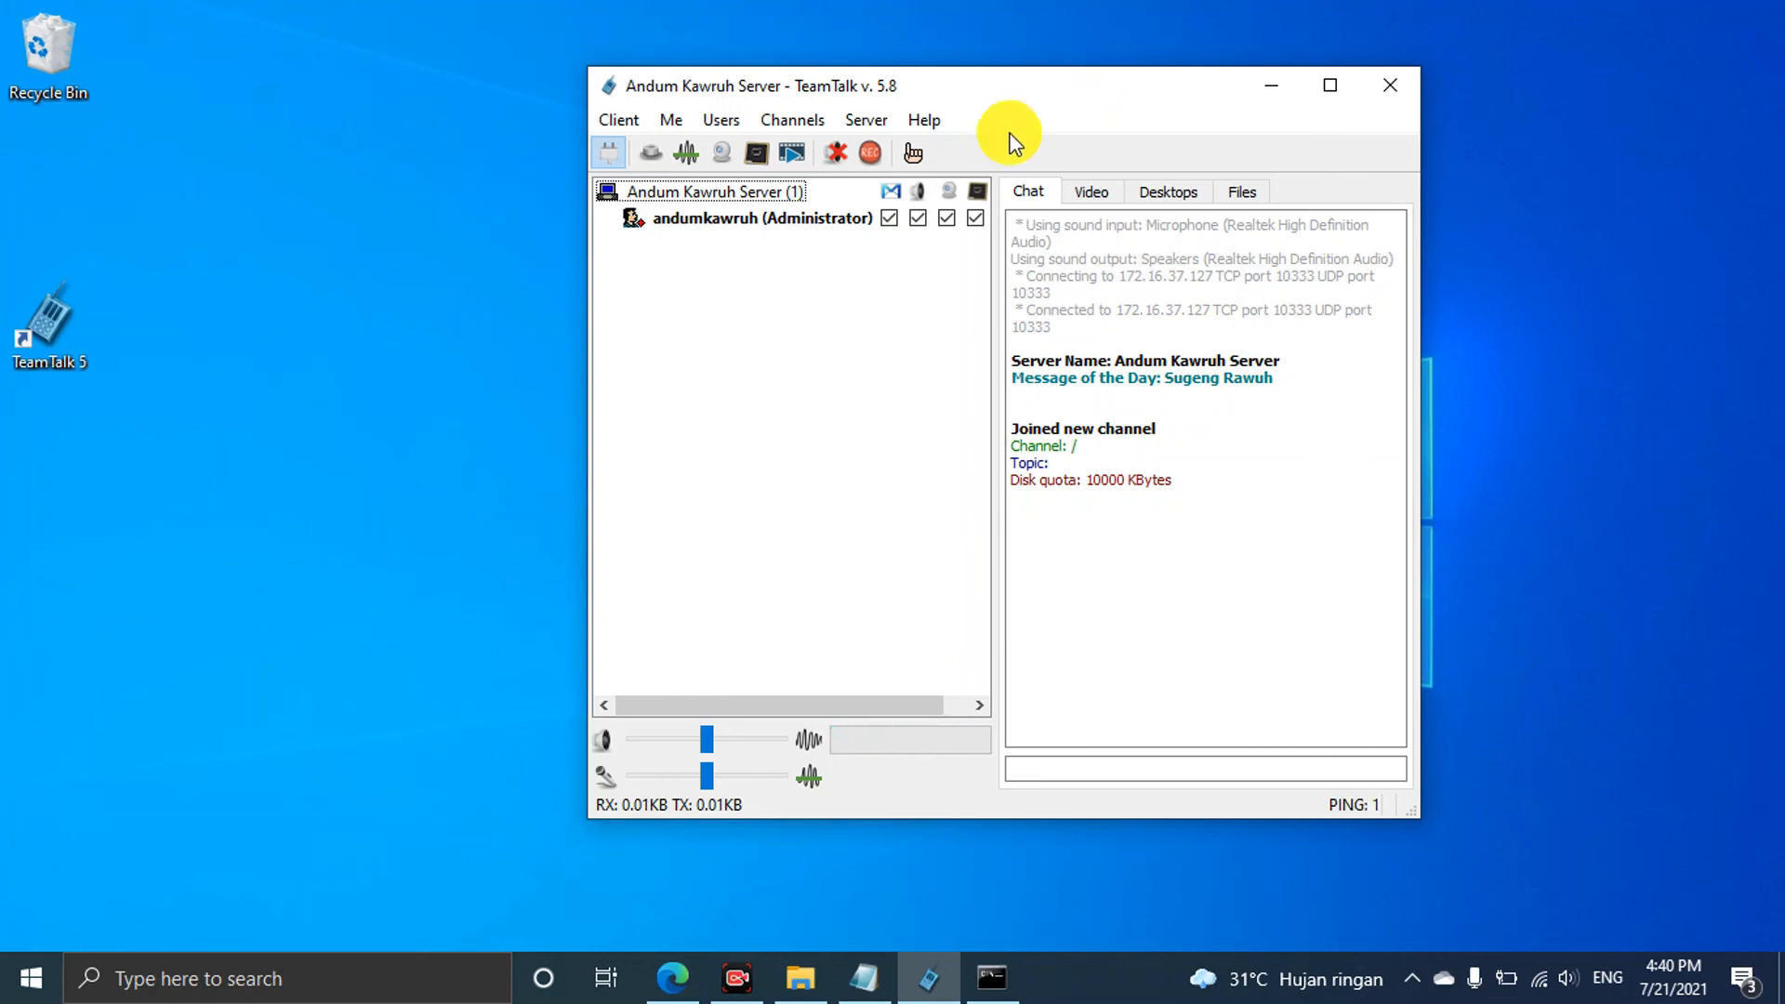
# Open the User Accounts manager from the Server menu
pyautogui.click(879, 121)
pyautogui.moveTo(925, 120)
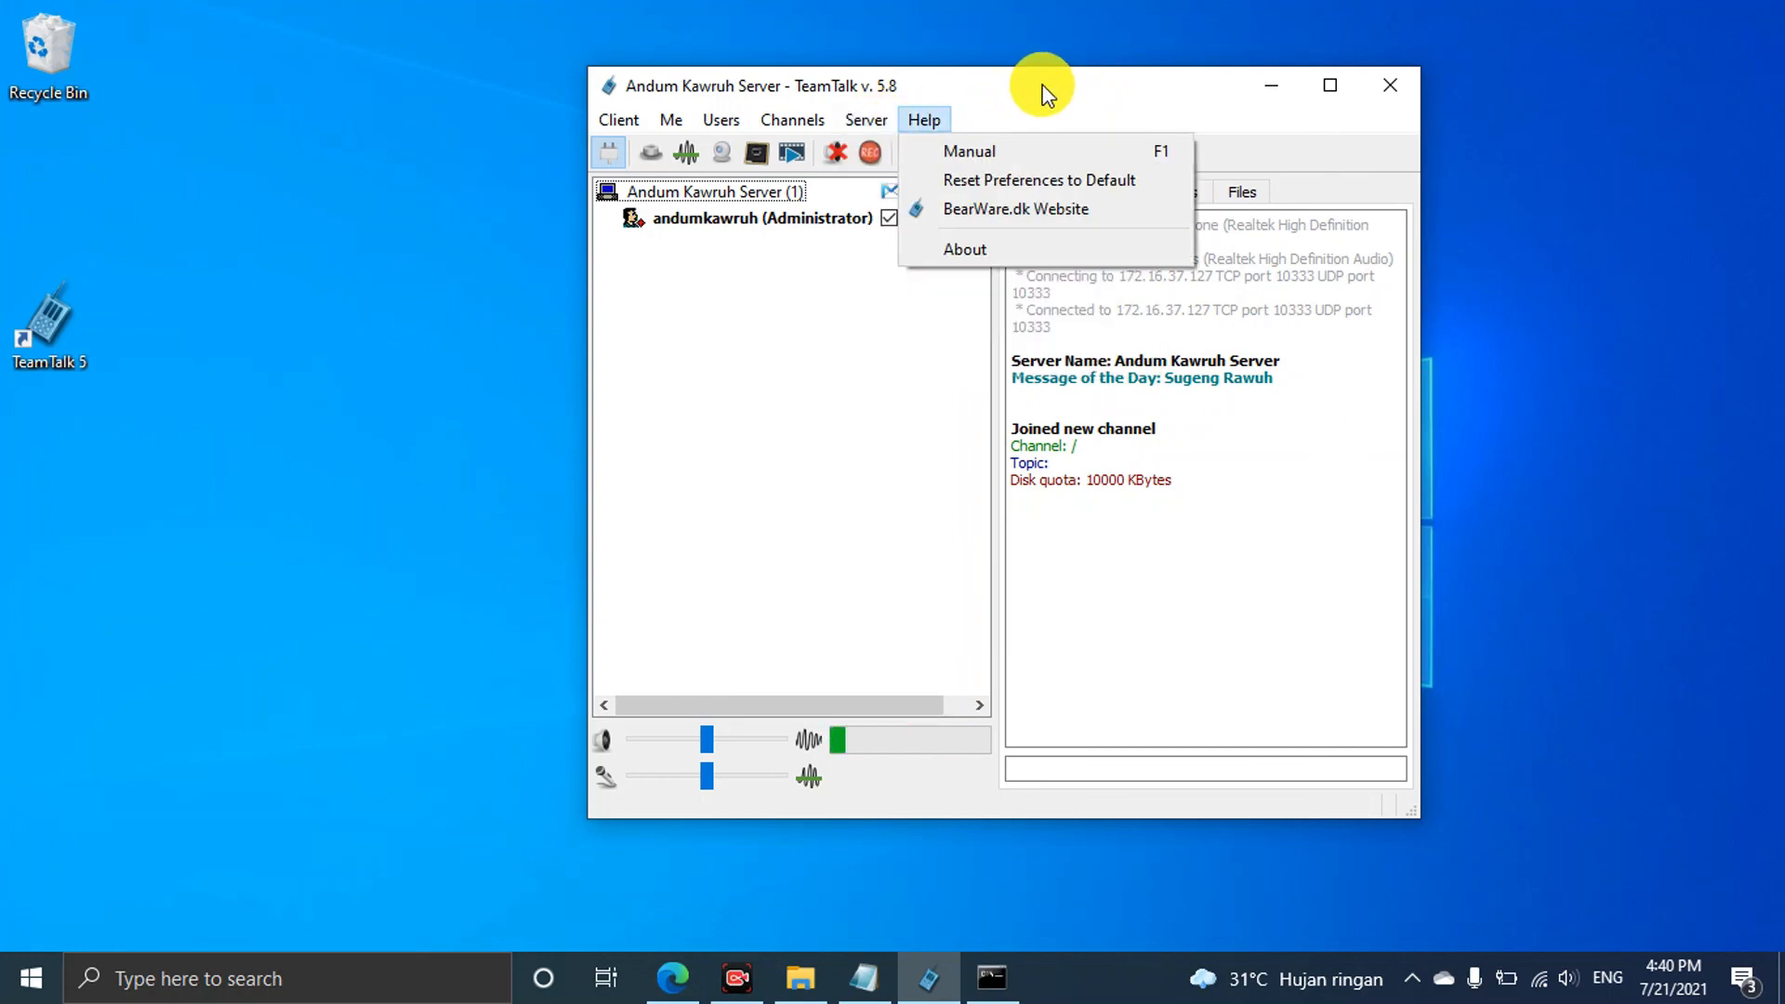
pyautogui.click(1042, 85)
pyautogui.click(881, 121)
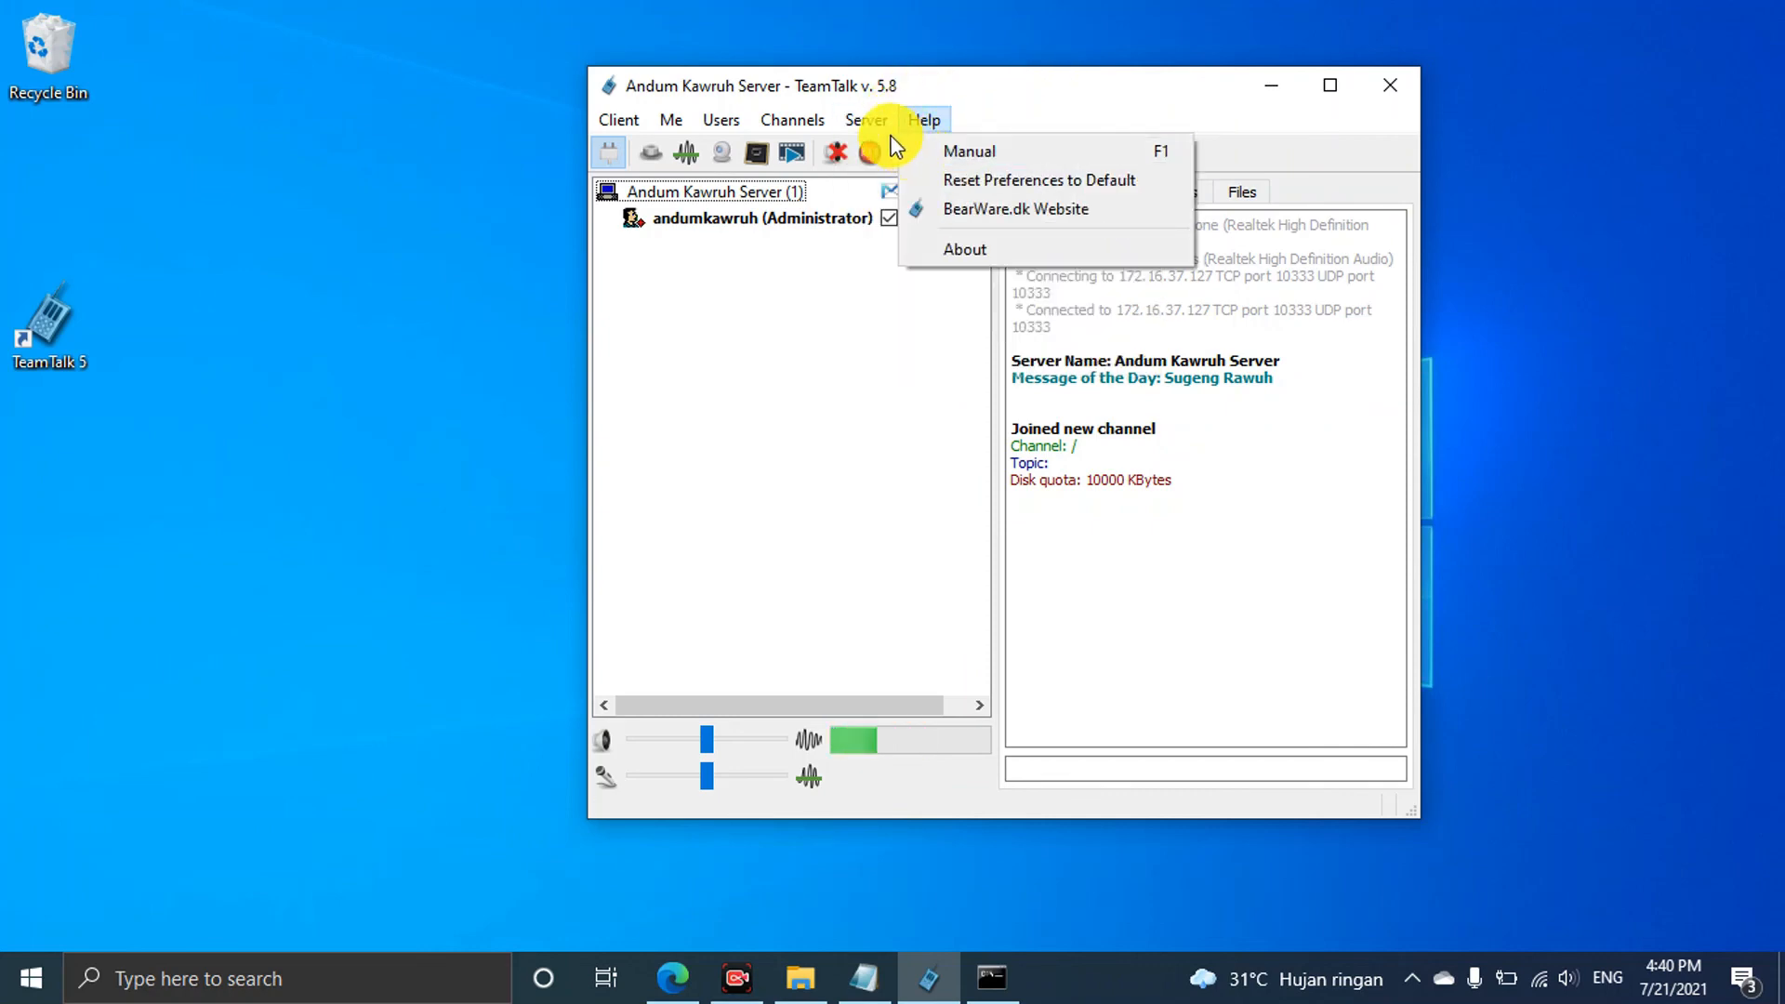
pyautogui.click(883, 149)
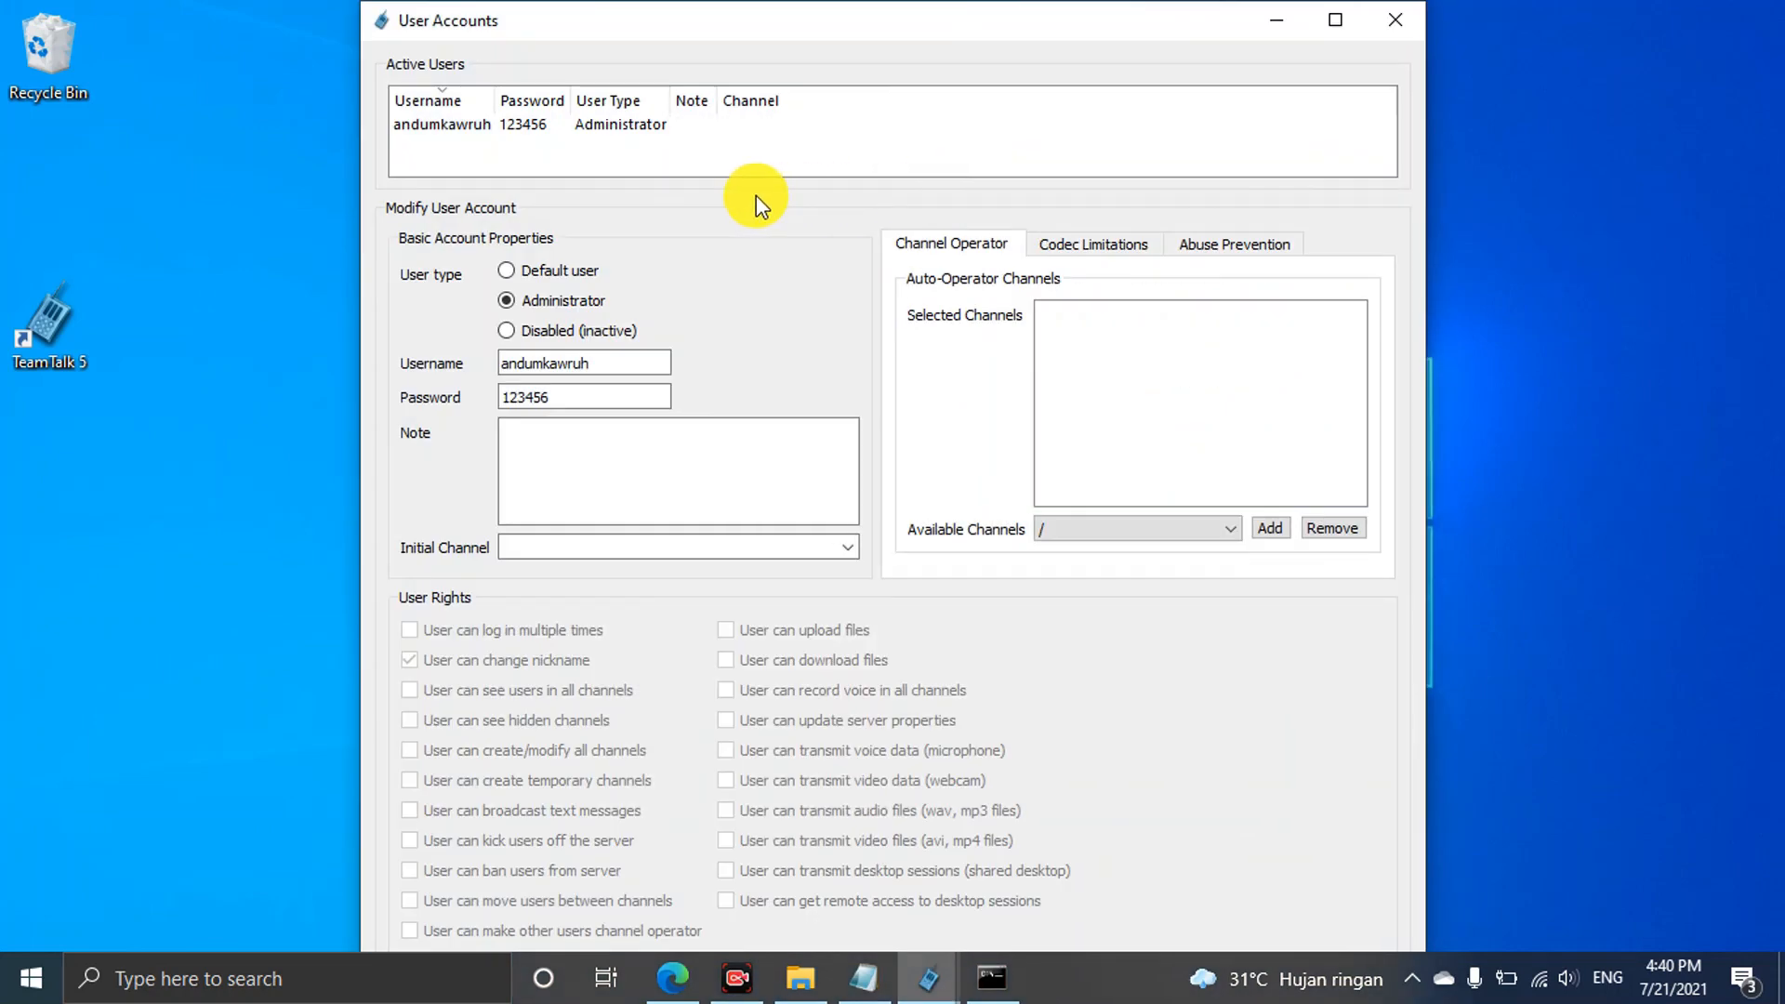
# Choose Default user type, clear the old username, and keep the existing password
pyautogui.click(509, 273)
pyautogui.doubleClick(531, 361)
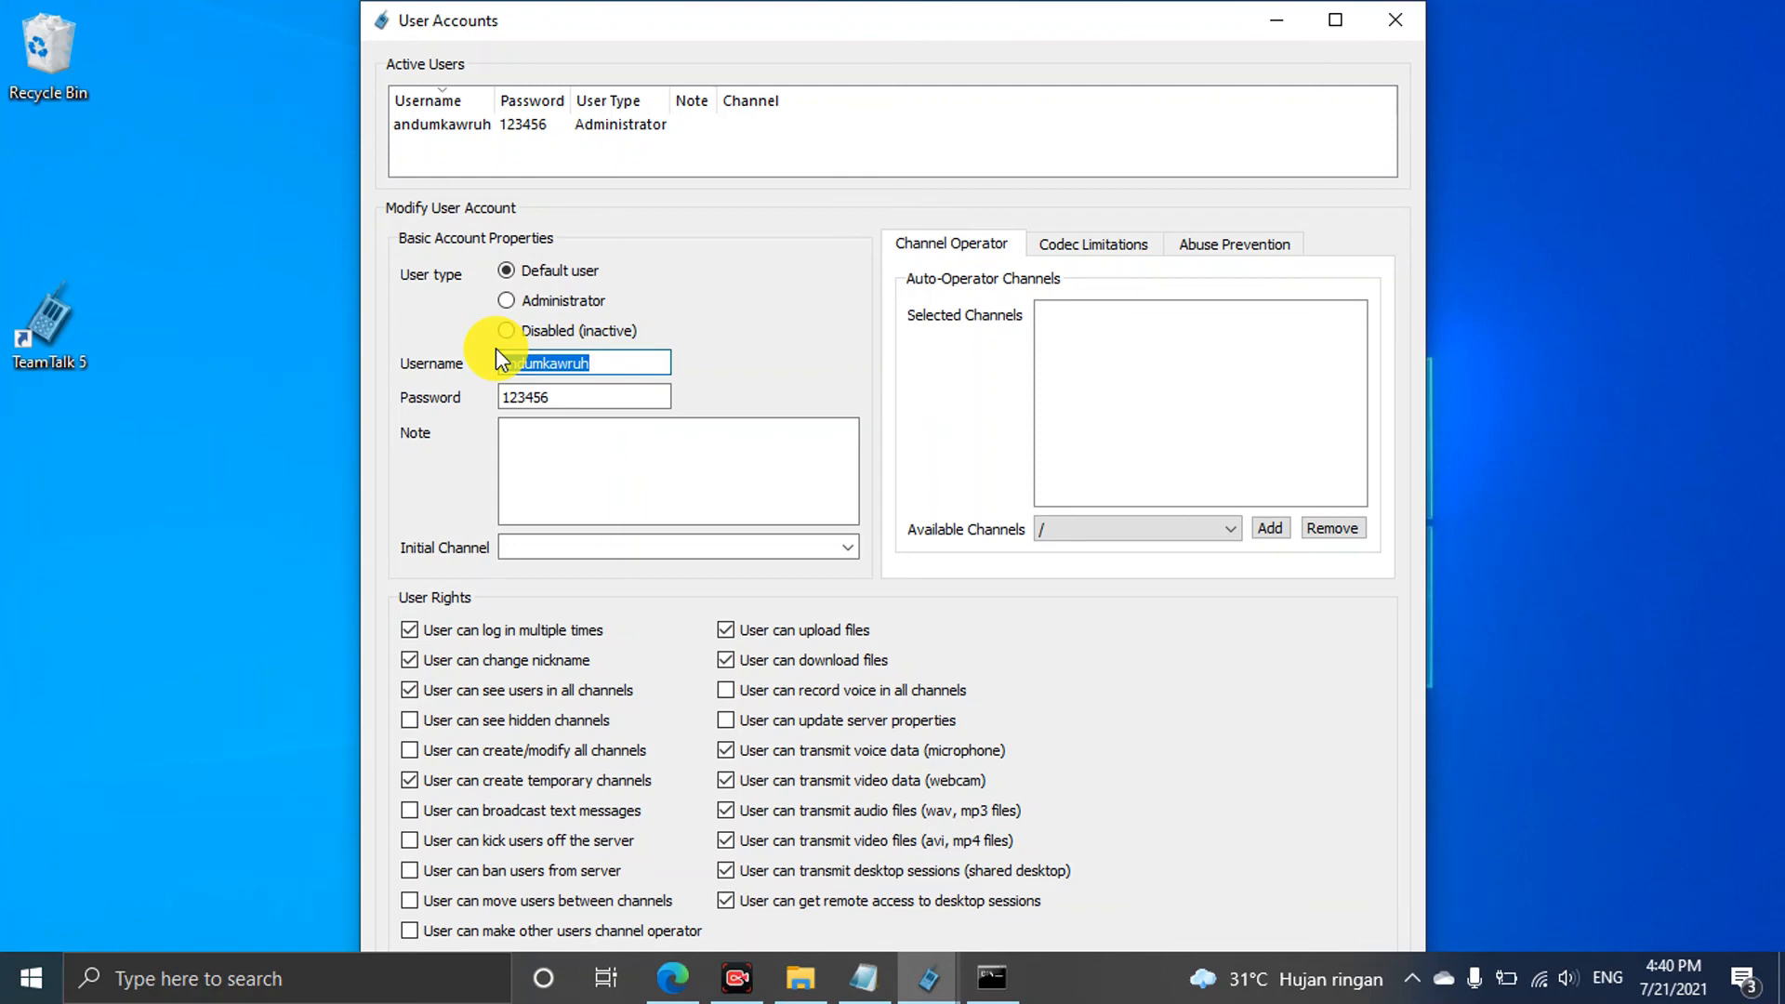
pyautogui.press('BackSpace')
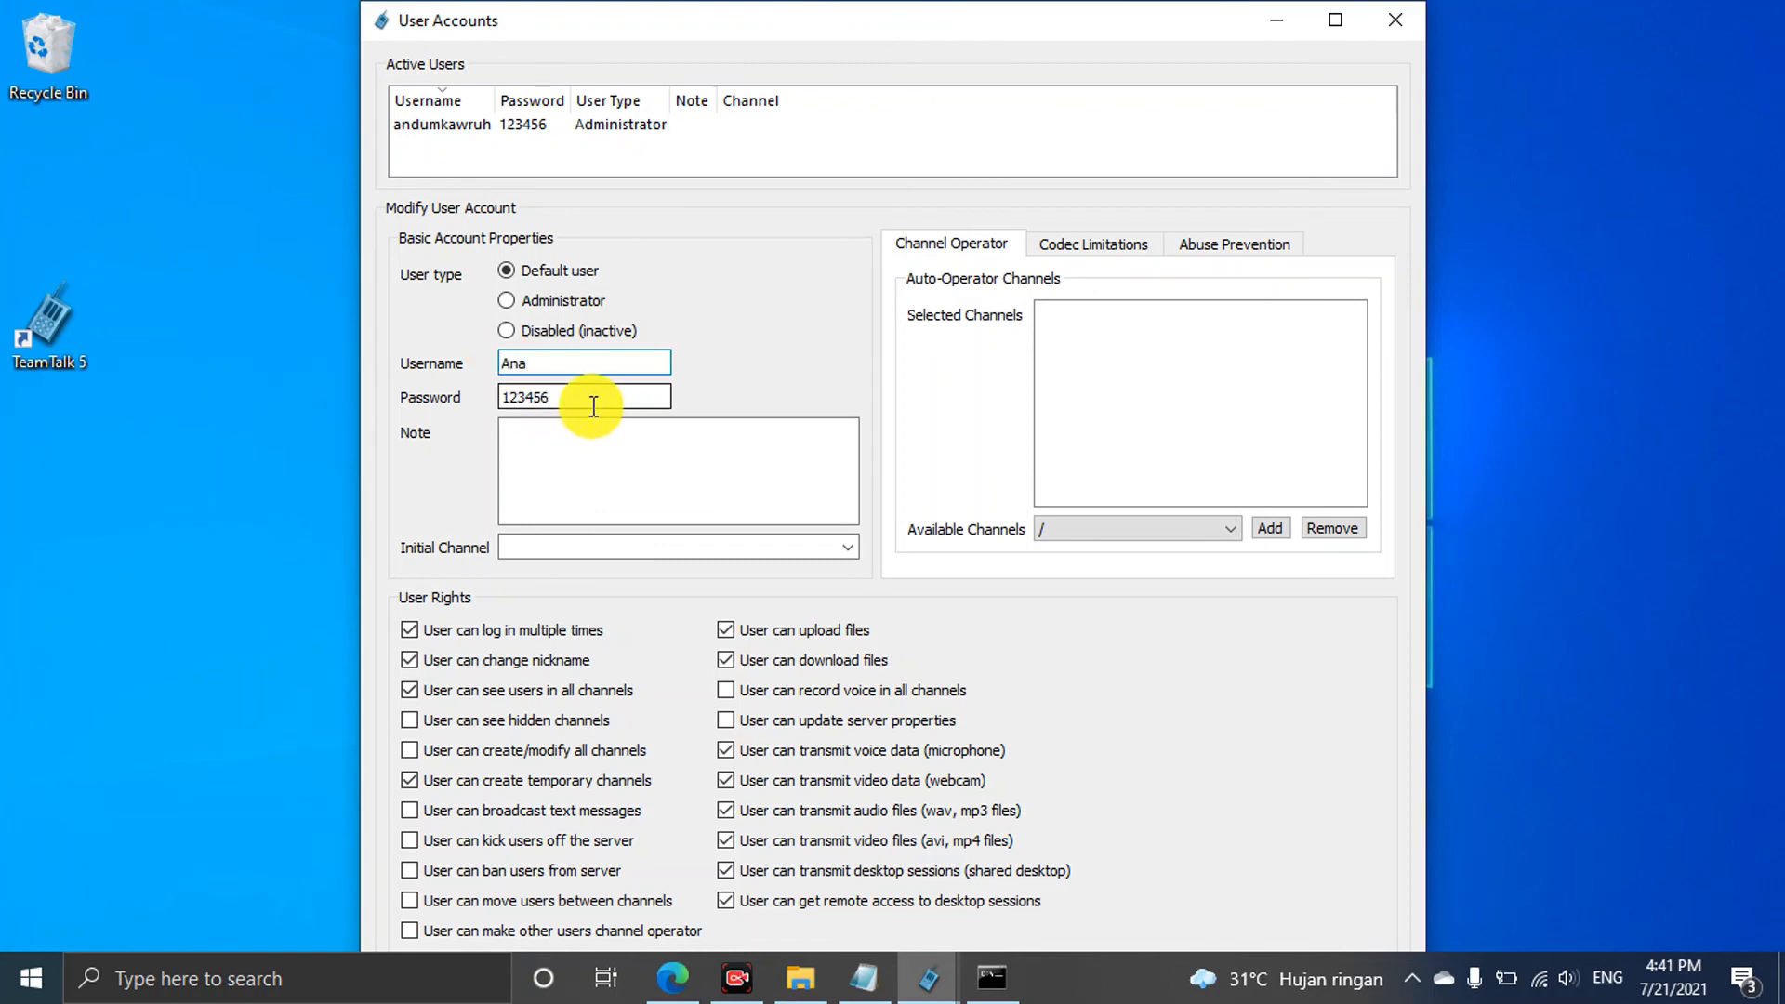
pyautogui.moveTo(593, 396); pyautogui.dragTo(498, 394)
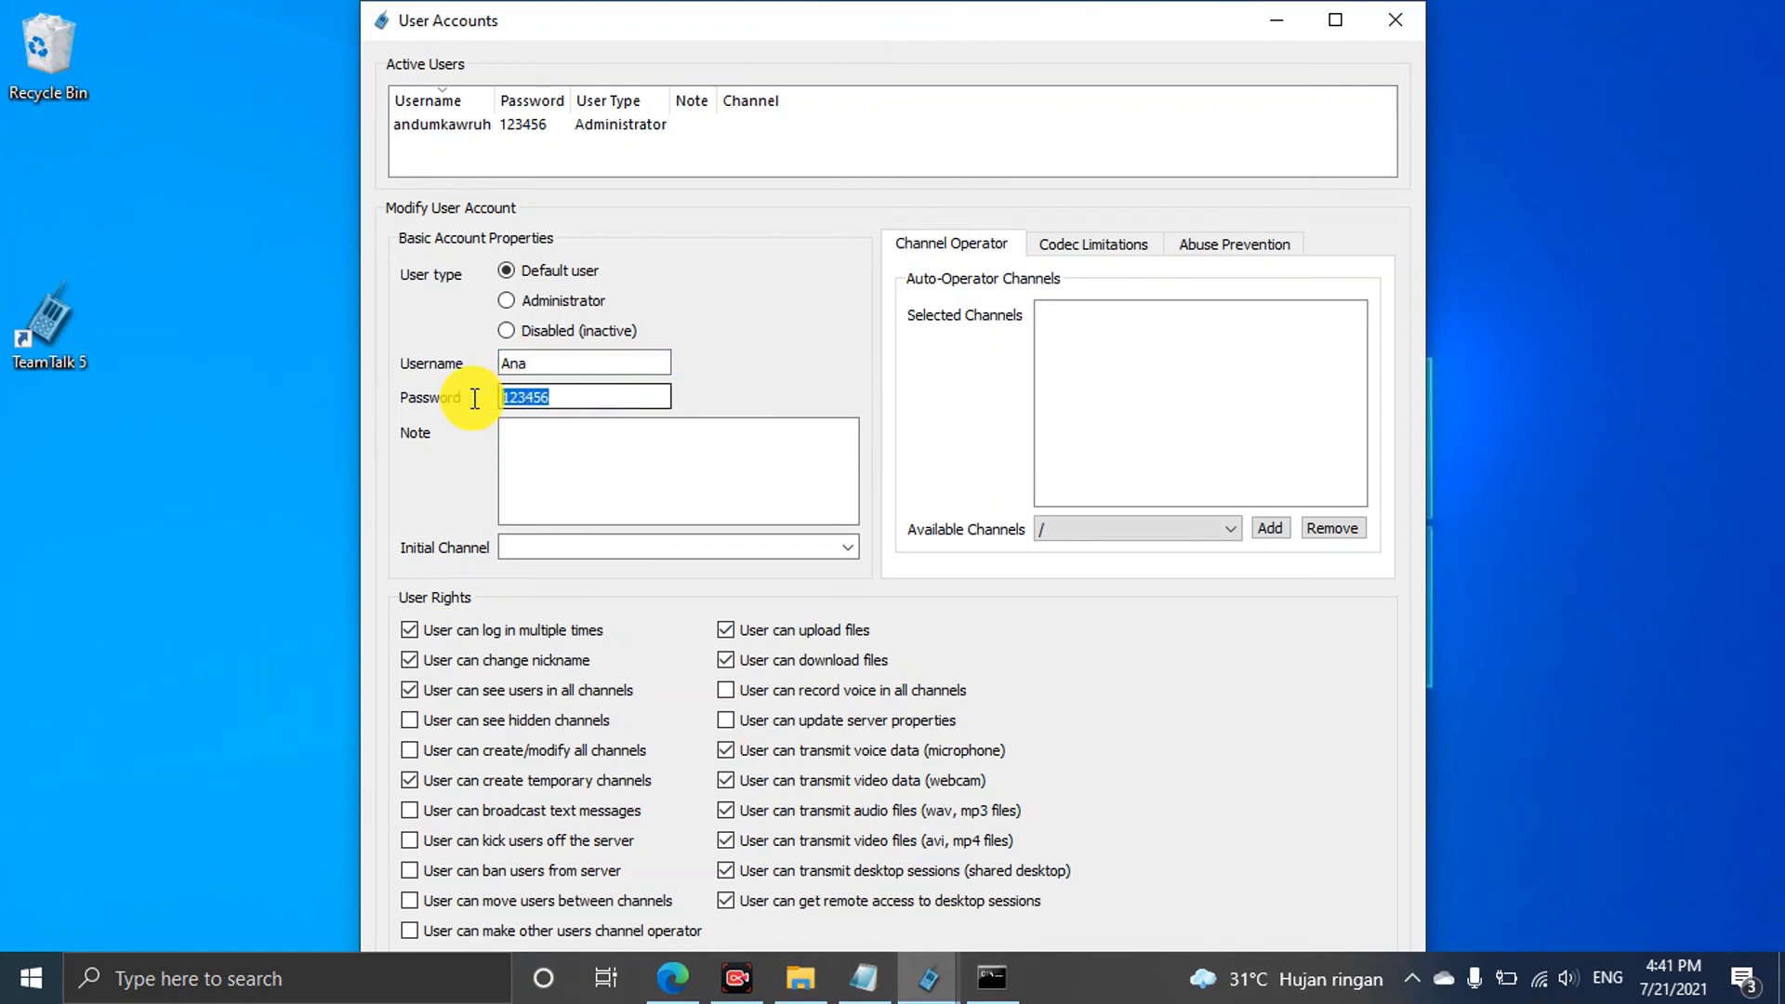
pyautogui.click(565, 396)
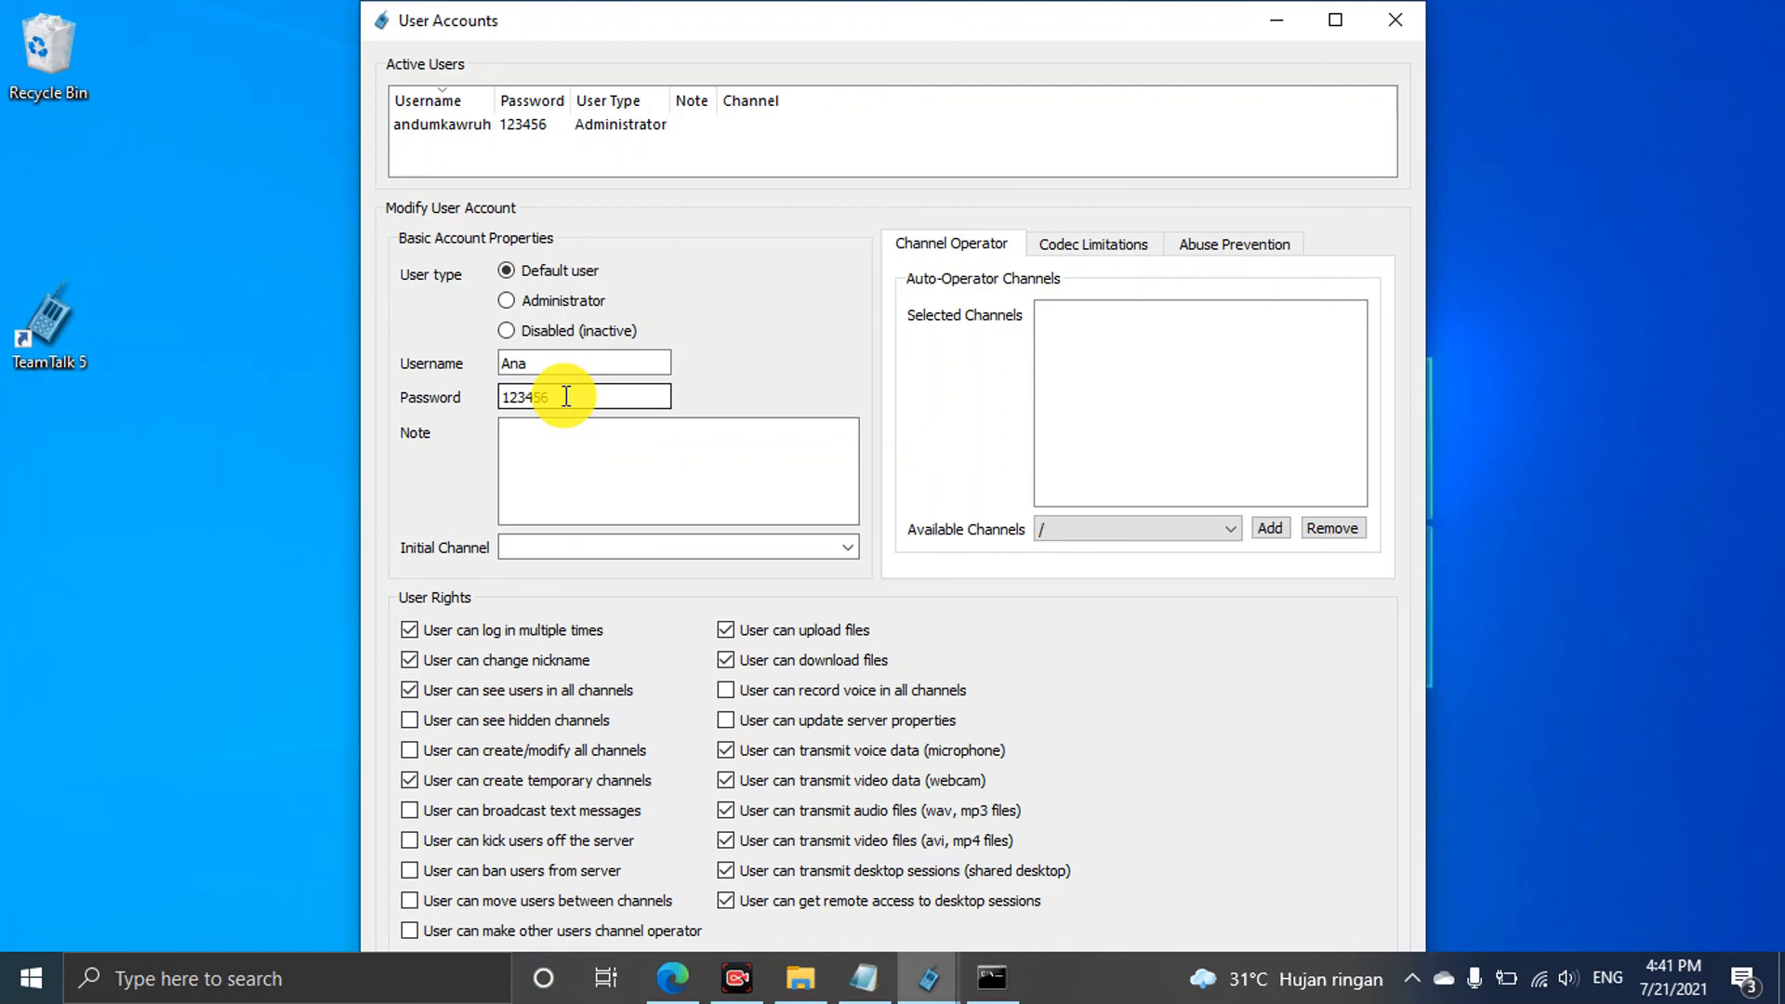
pyautogui.moveTo(566, 397); pyautogui.dragTo(410, 386)
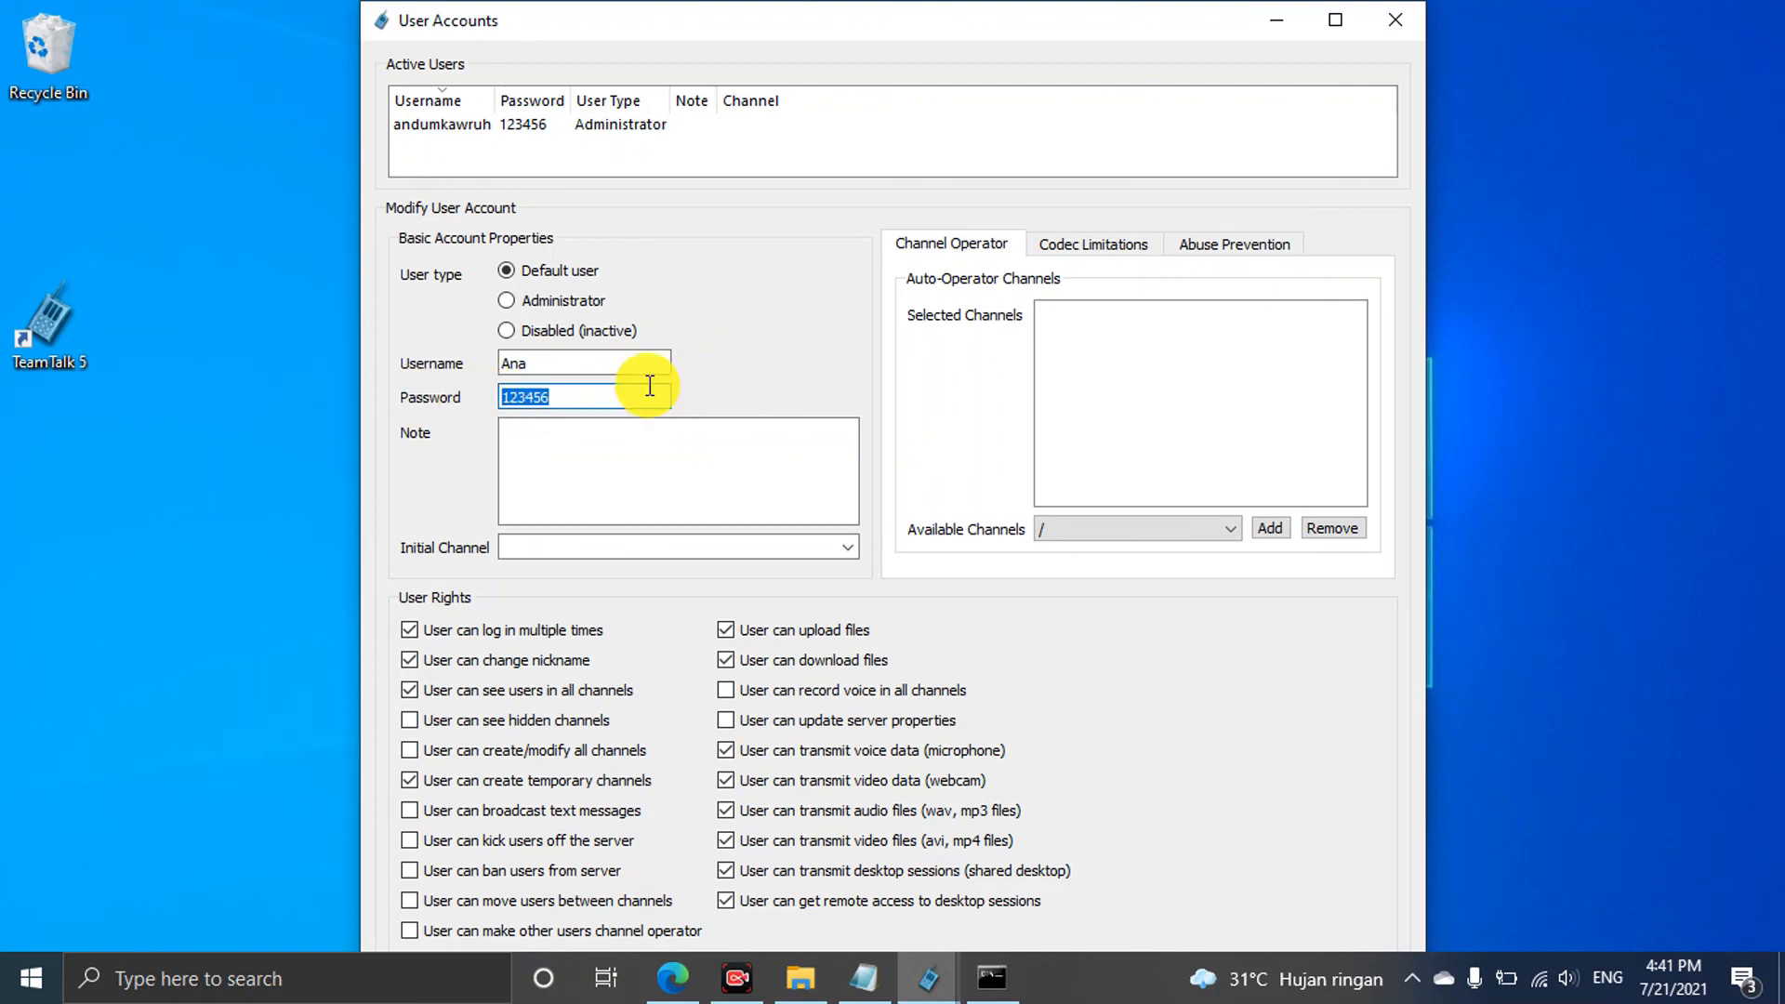
pyautogui.click(617, 400)
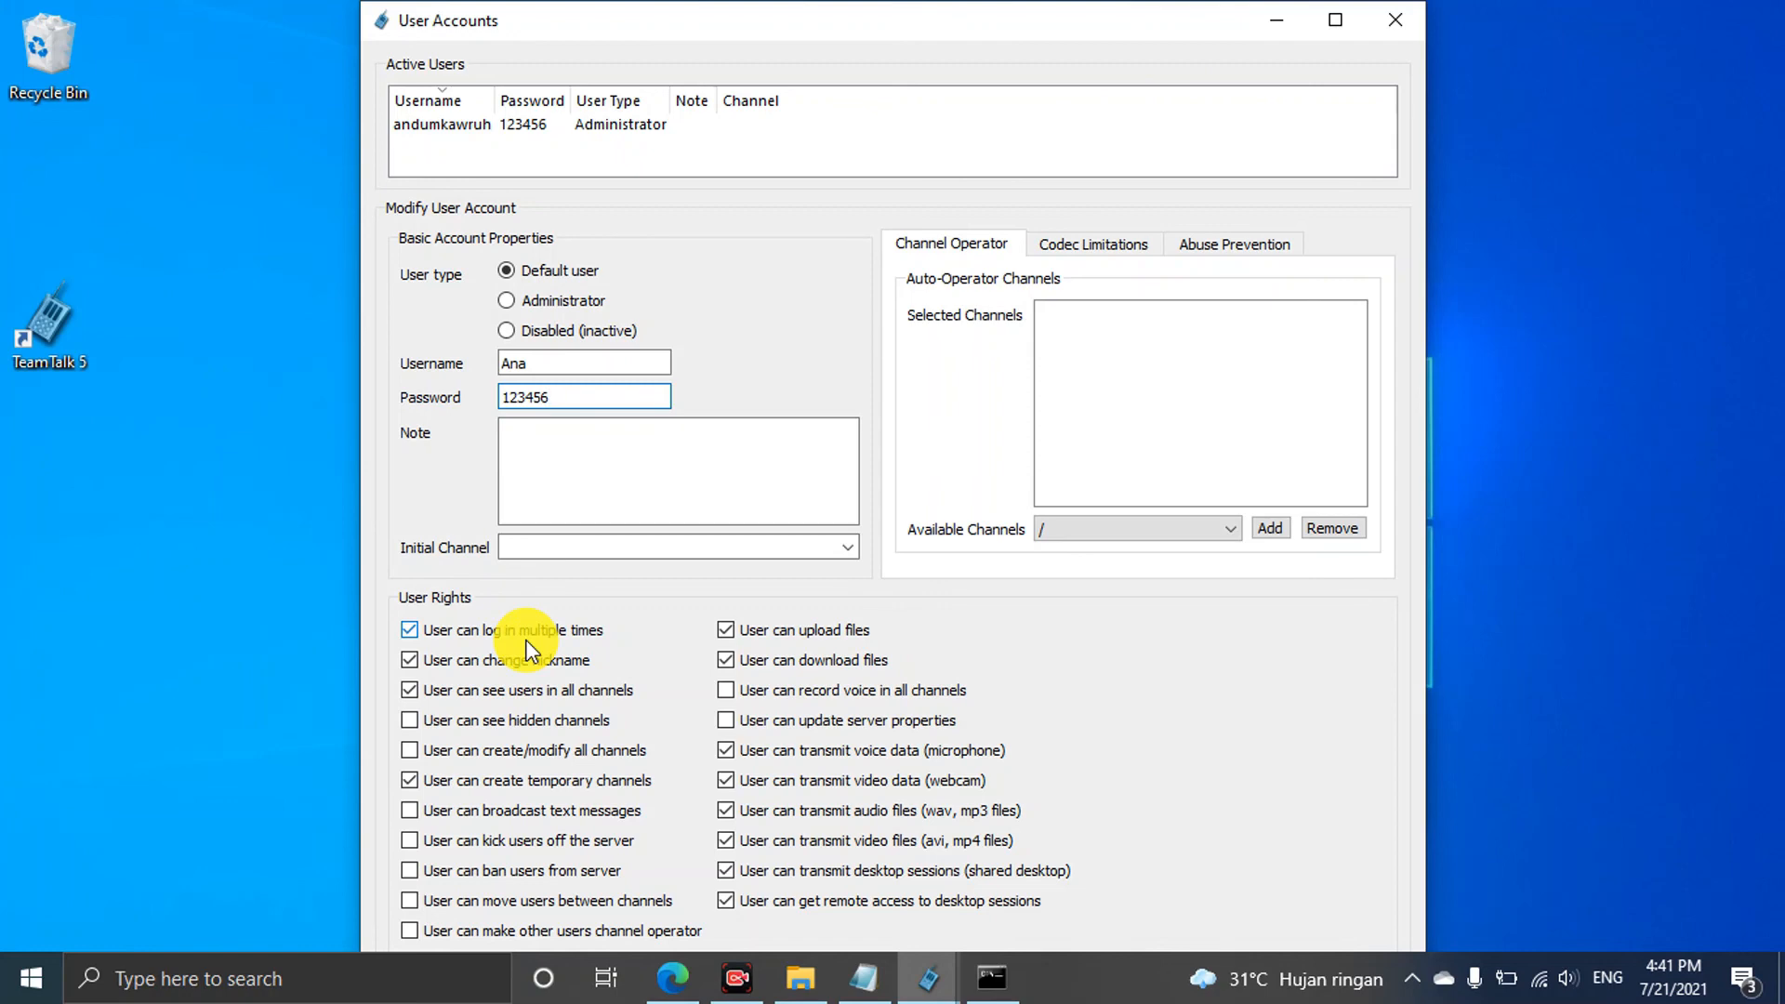
# Review the new account's username and password fields, then maximize the User Accounts window
pyautogui.click(410, 631)
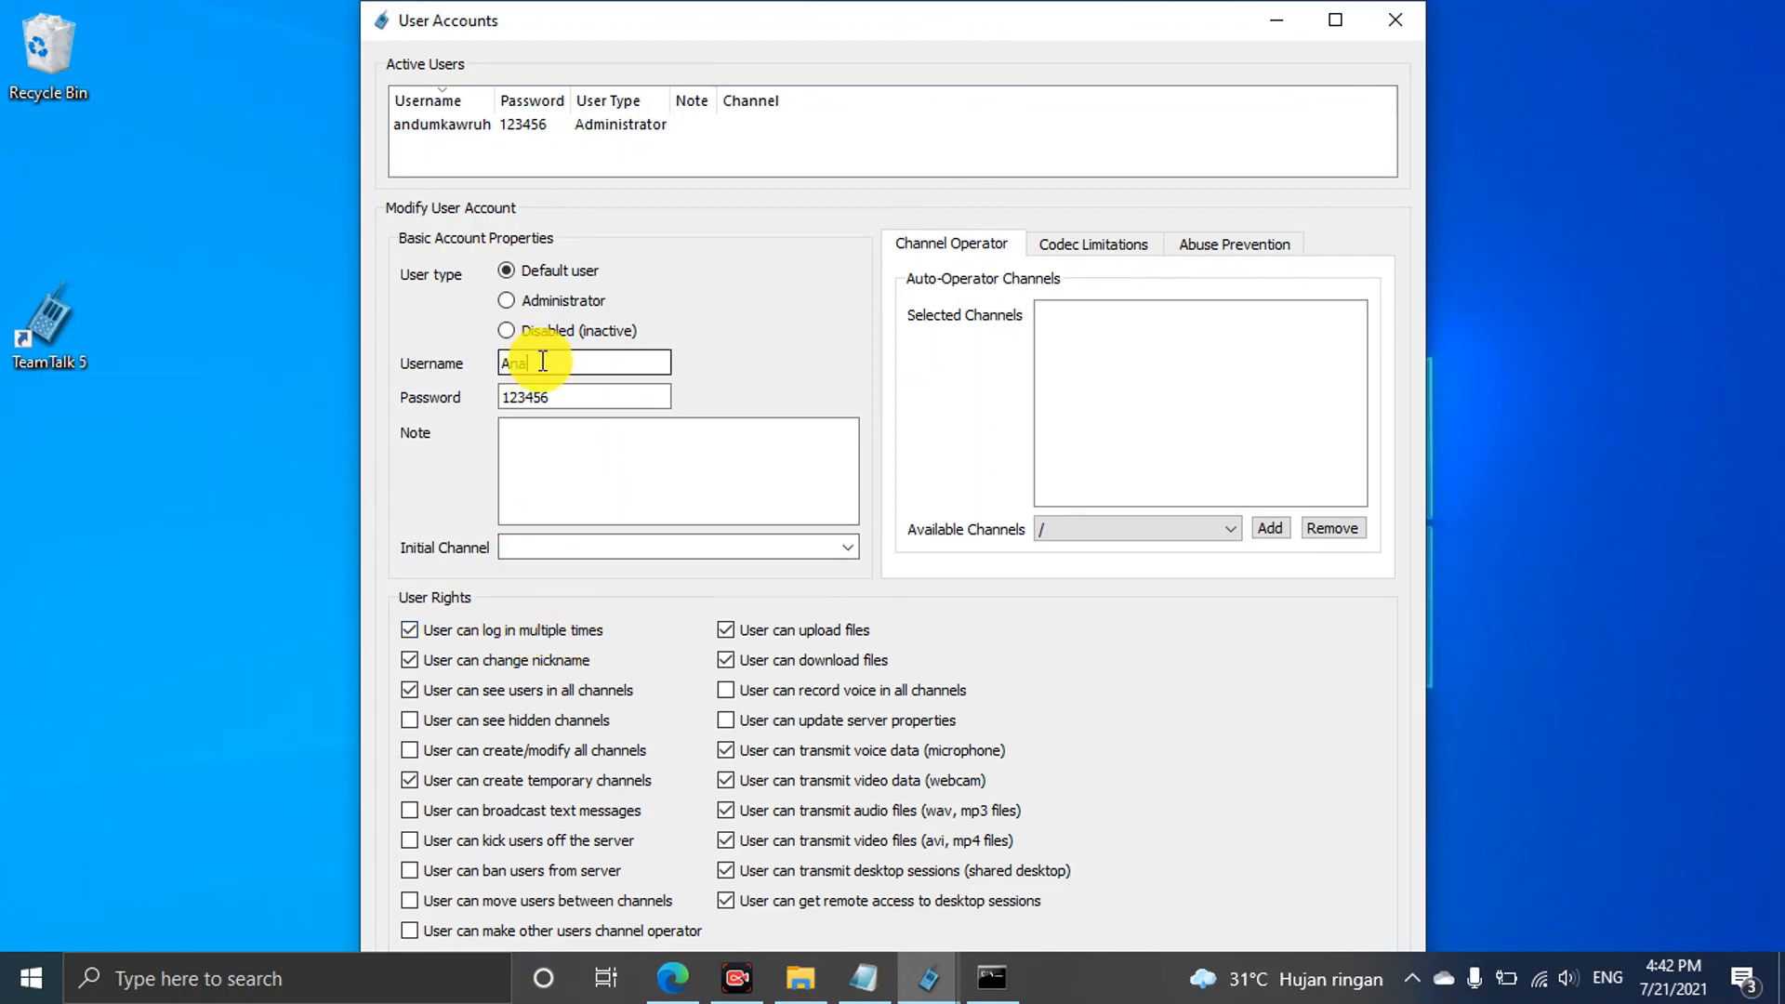
pyautogui.moveTo(537, 362); pyautogui.dragTo(489, 368)
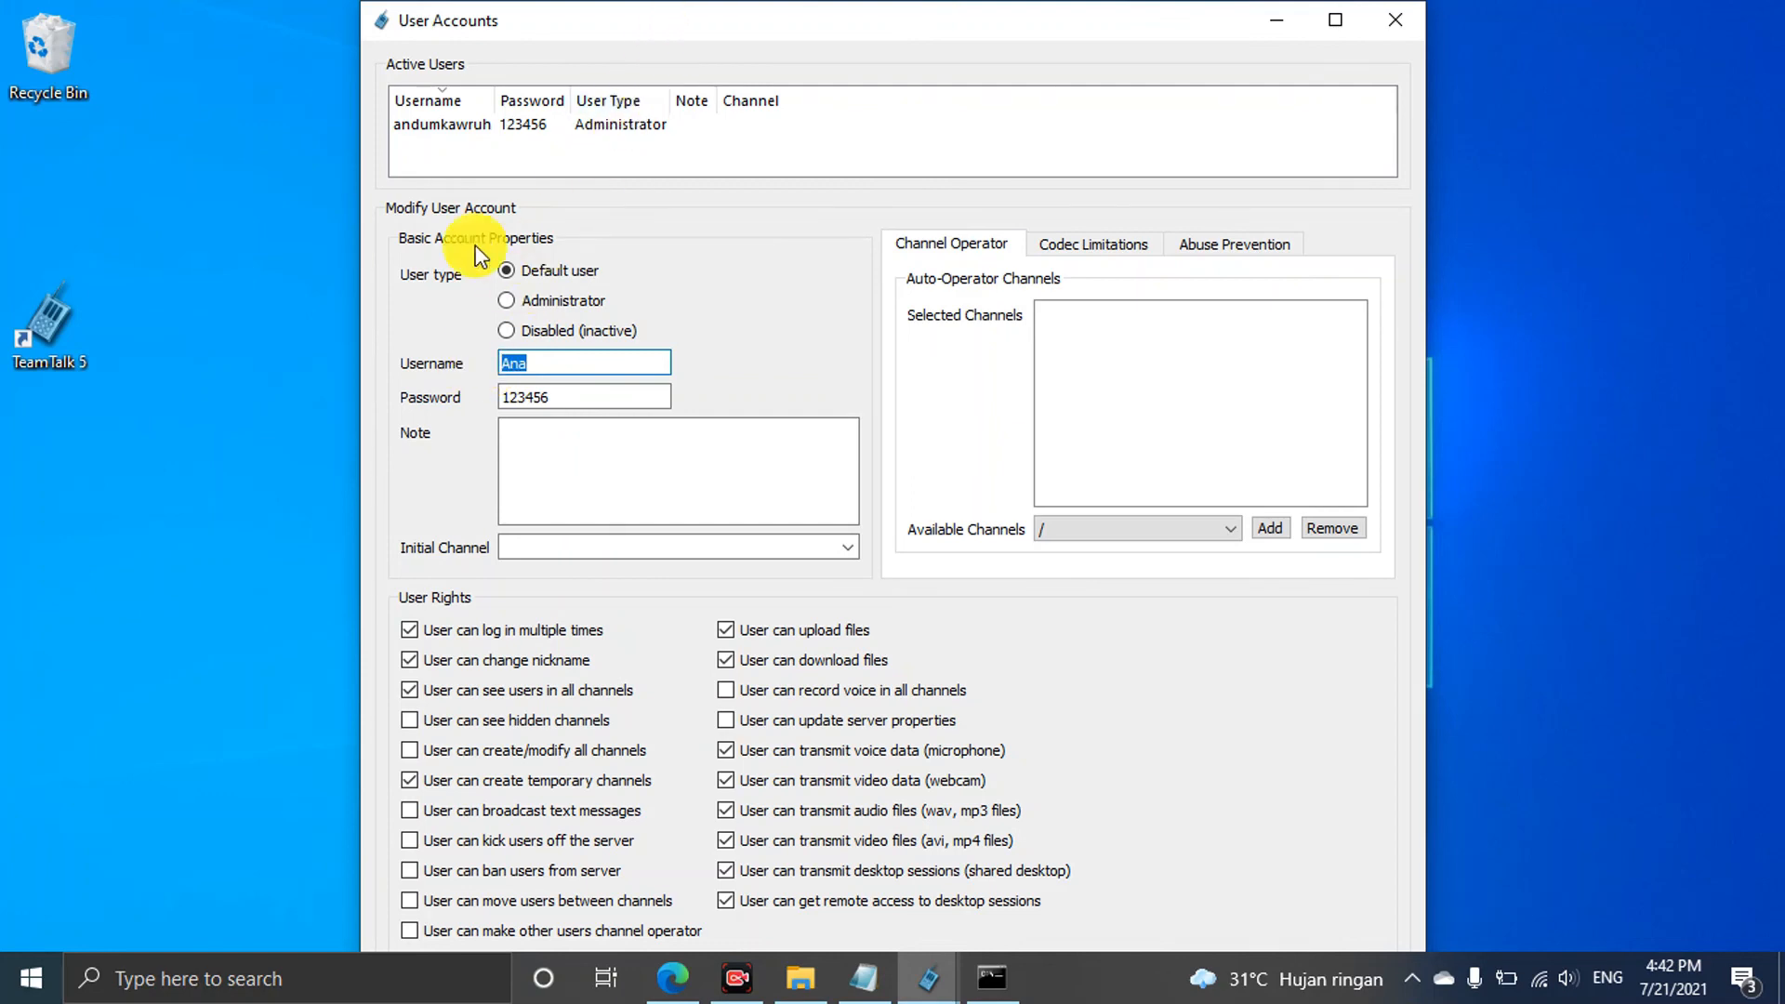
pyautogui.click(247, 288)
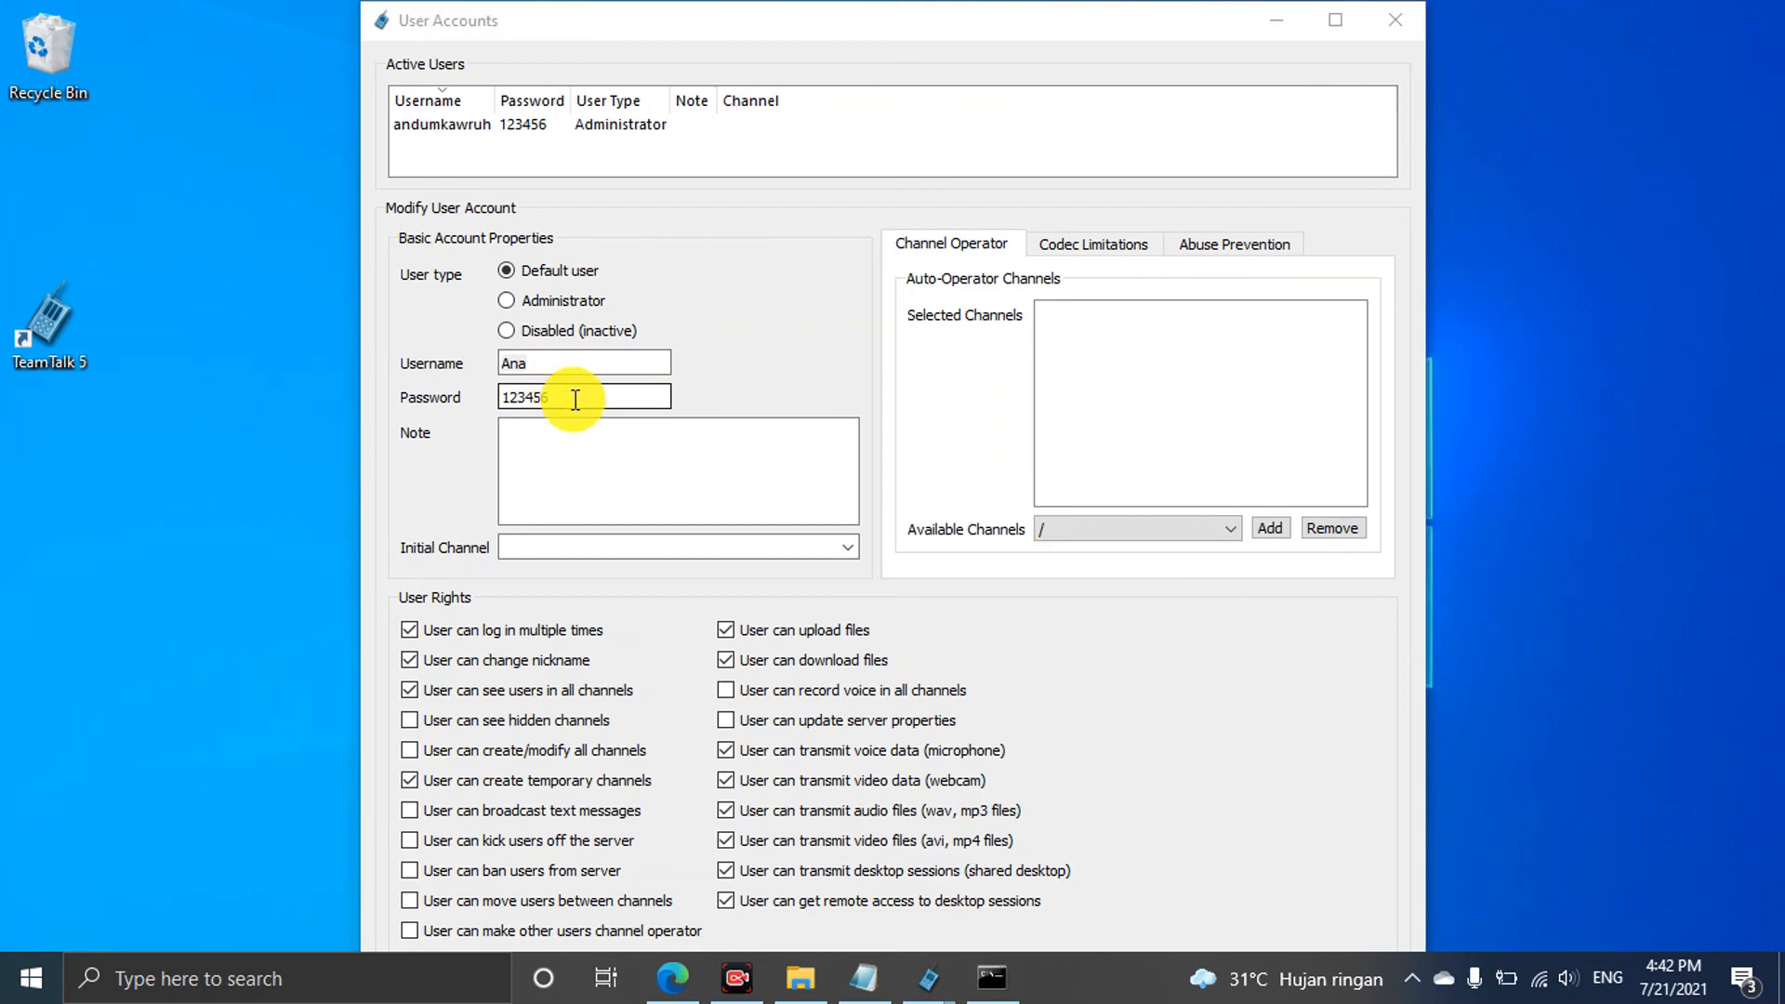
pyautogui.moveTo(576, 400); pyautogui.dragTo(544, 400)
pyautogui.click(543, 455)
pyautogui.click(750, 294)
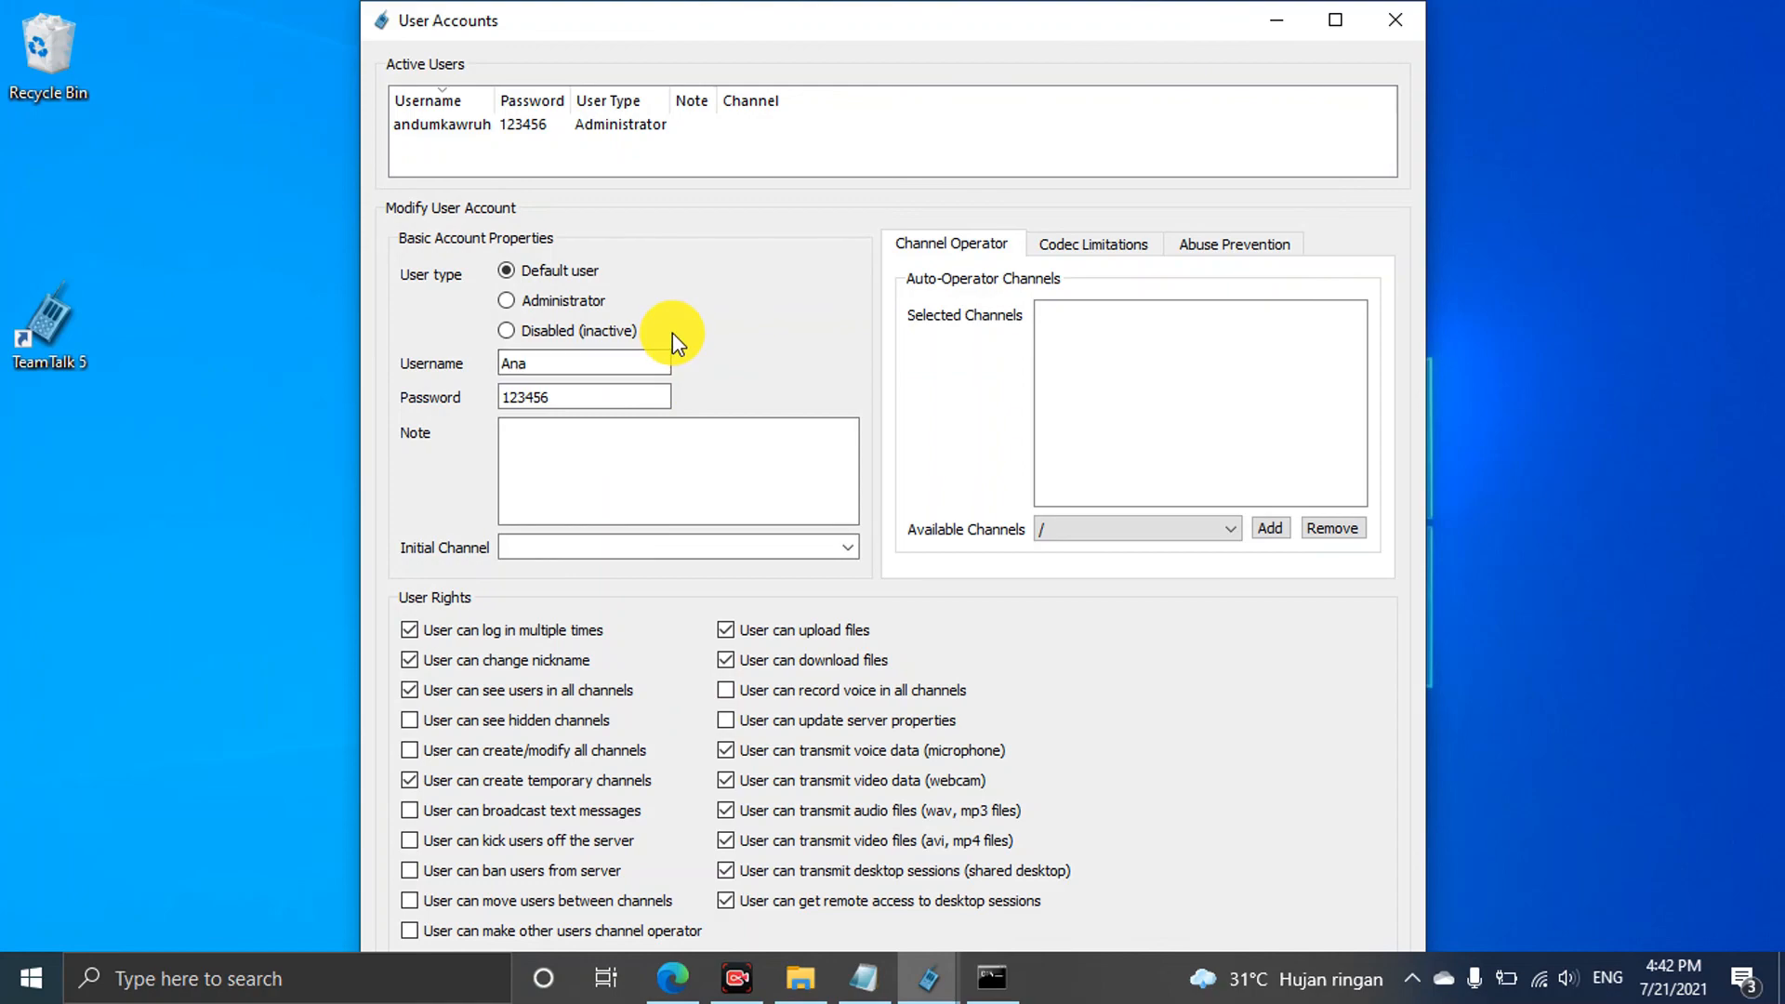
pyautogui.click(1334, 22)
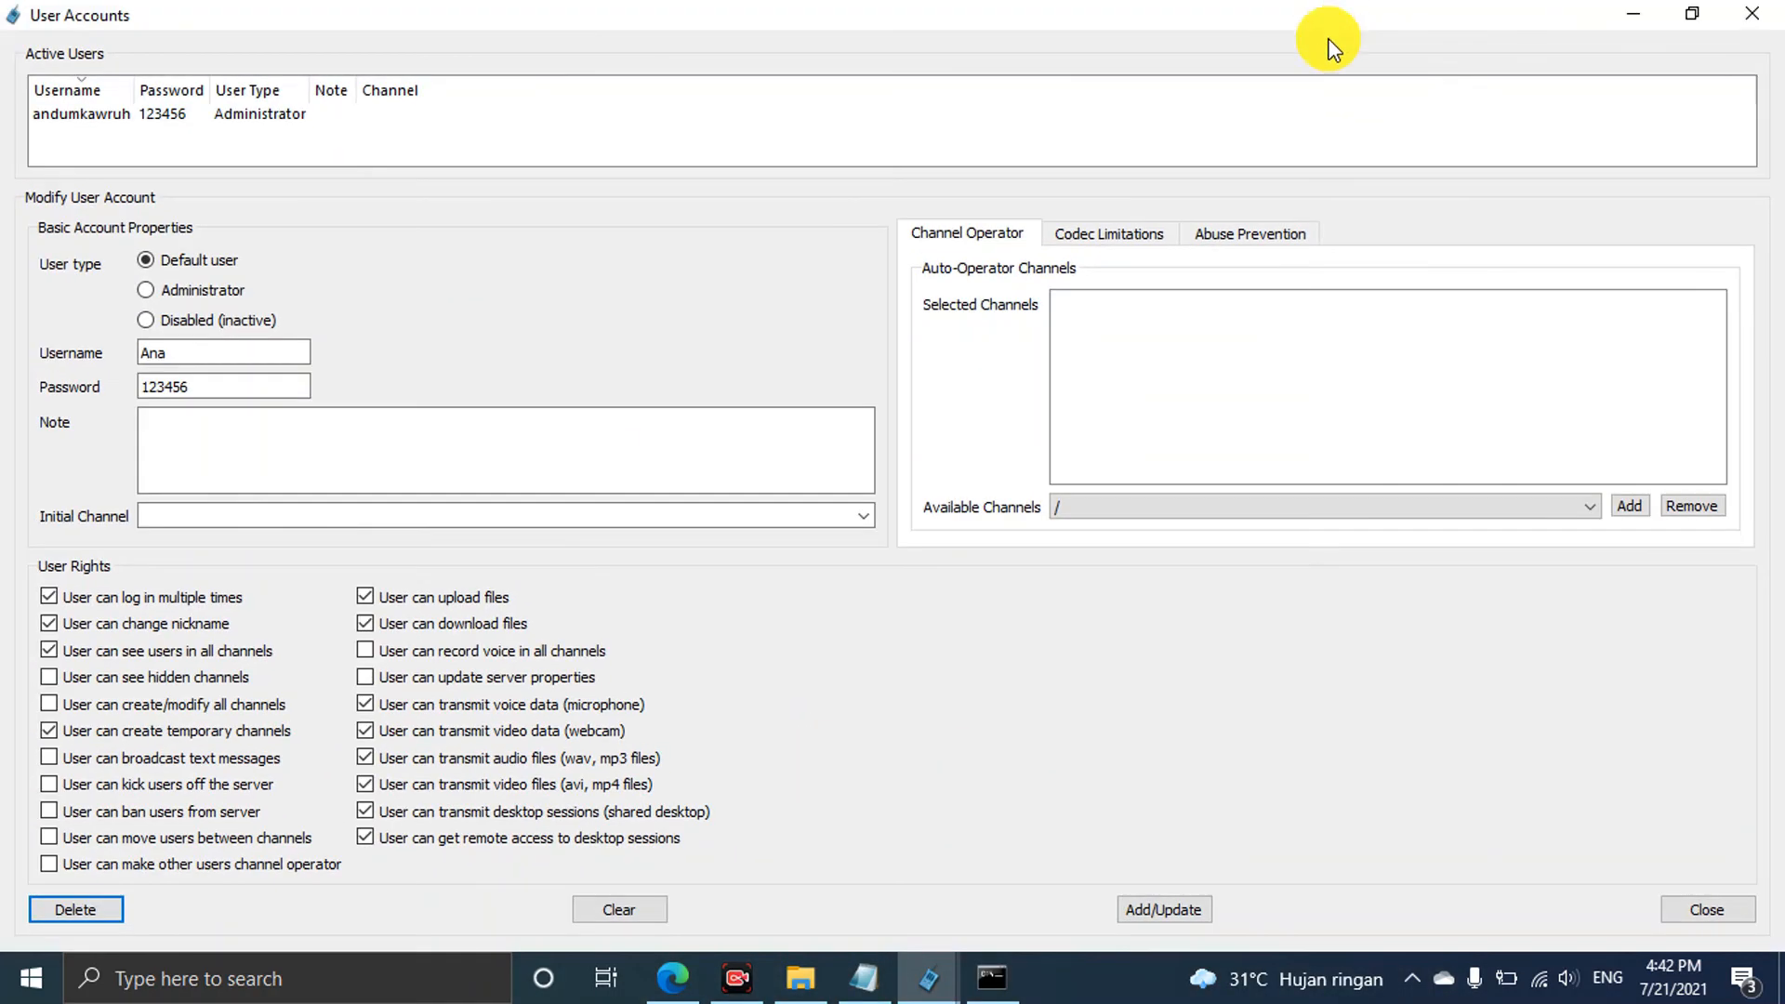
# Add the new default-user account, close User Accounts, and move the main window
pyautogui.click(1157, 912)
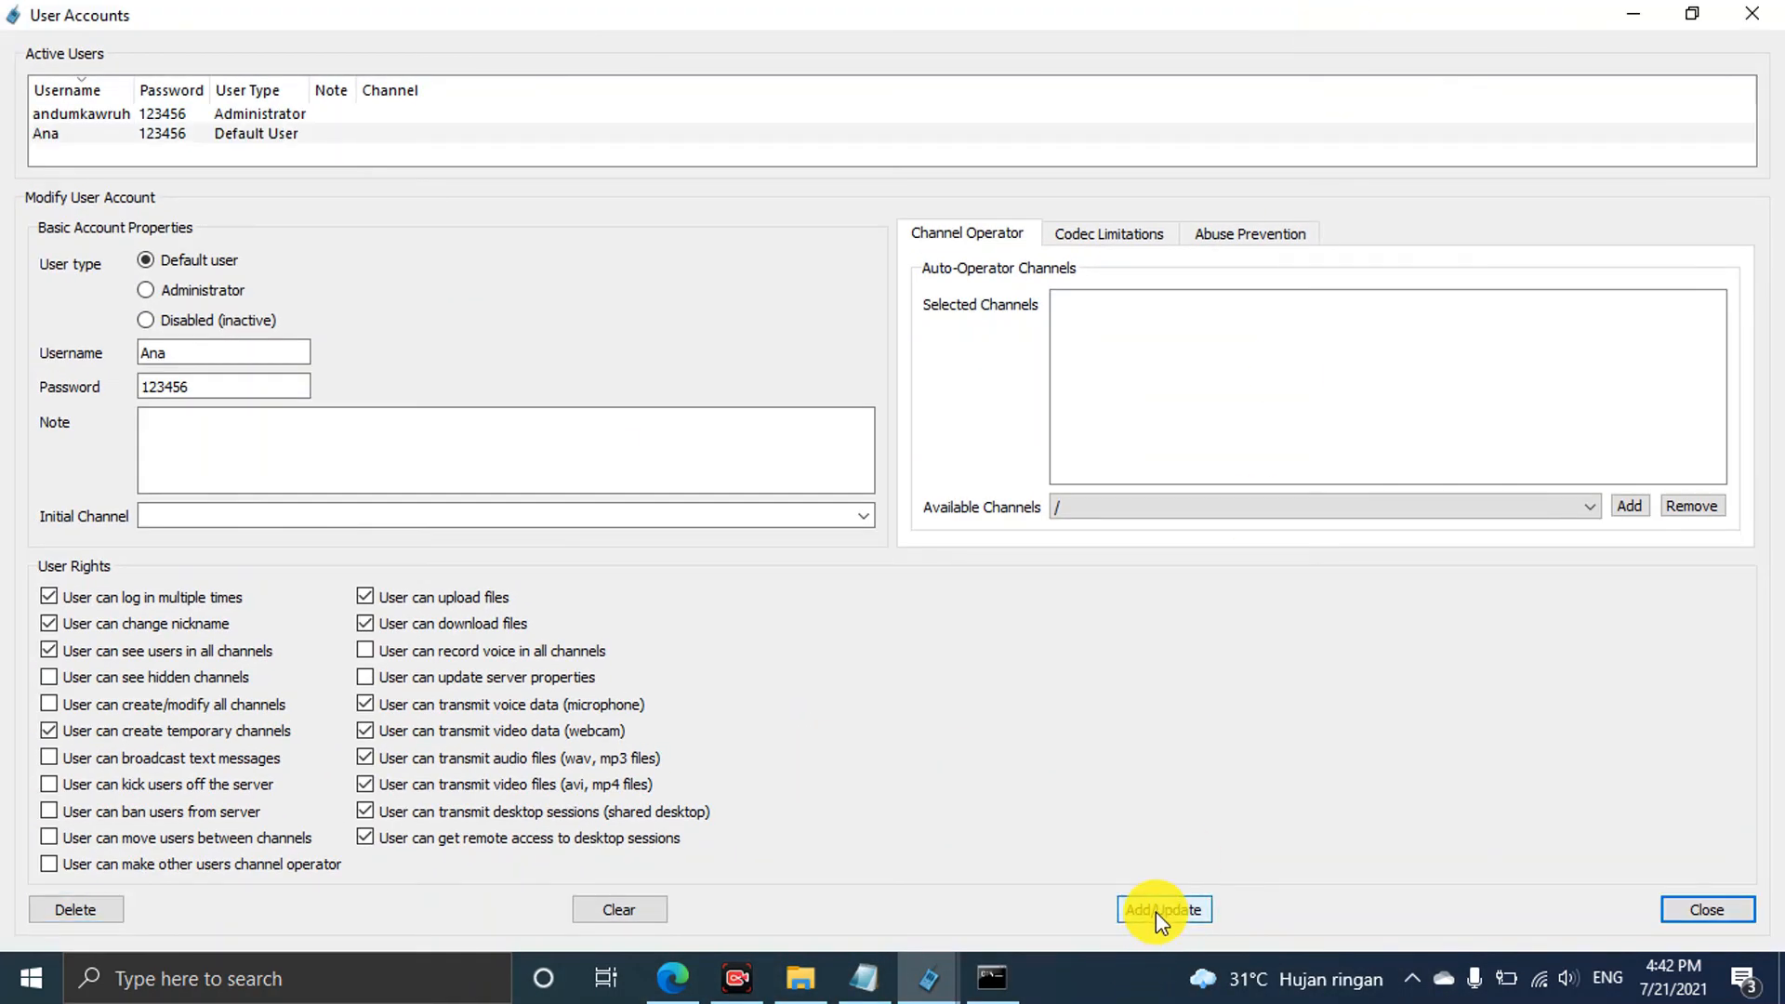
pyautogui.click(1678, 916)
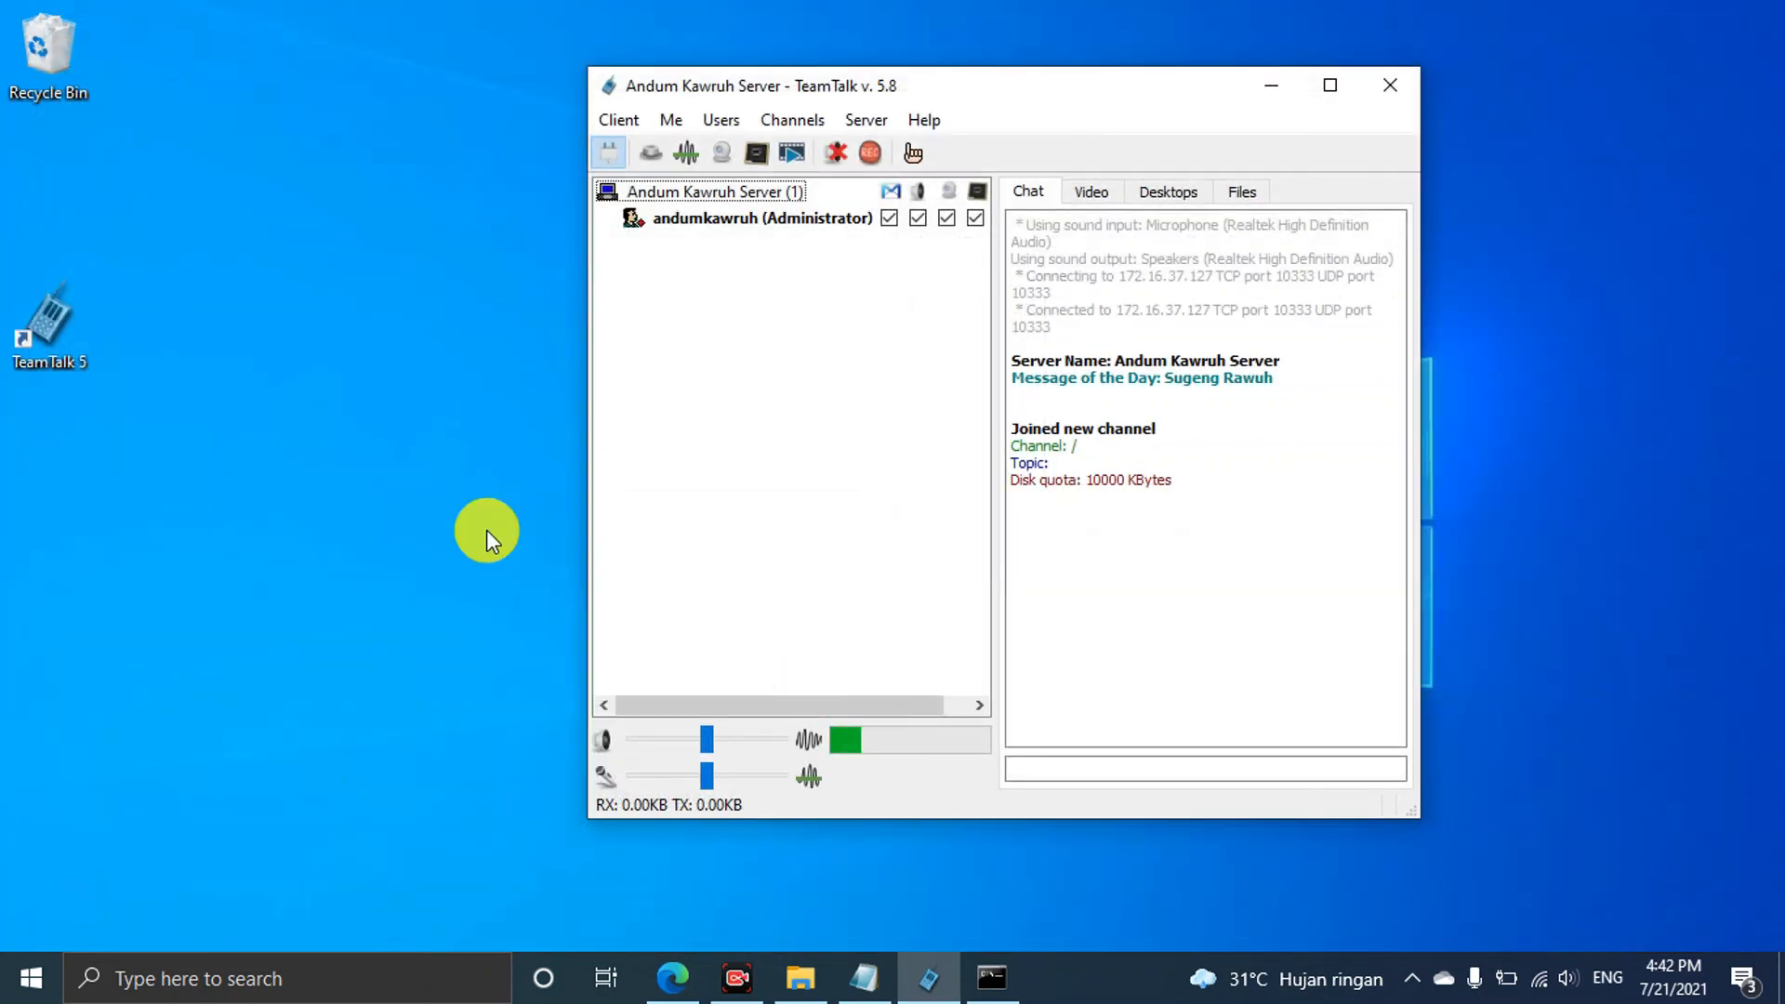
pyautogui.moveTo(1009, 88); pyautogui.dragTo(768, 52)
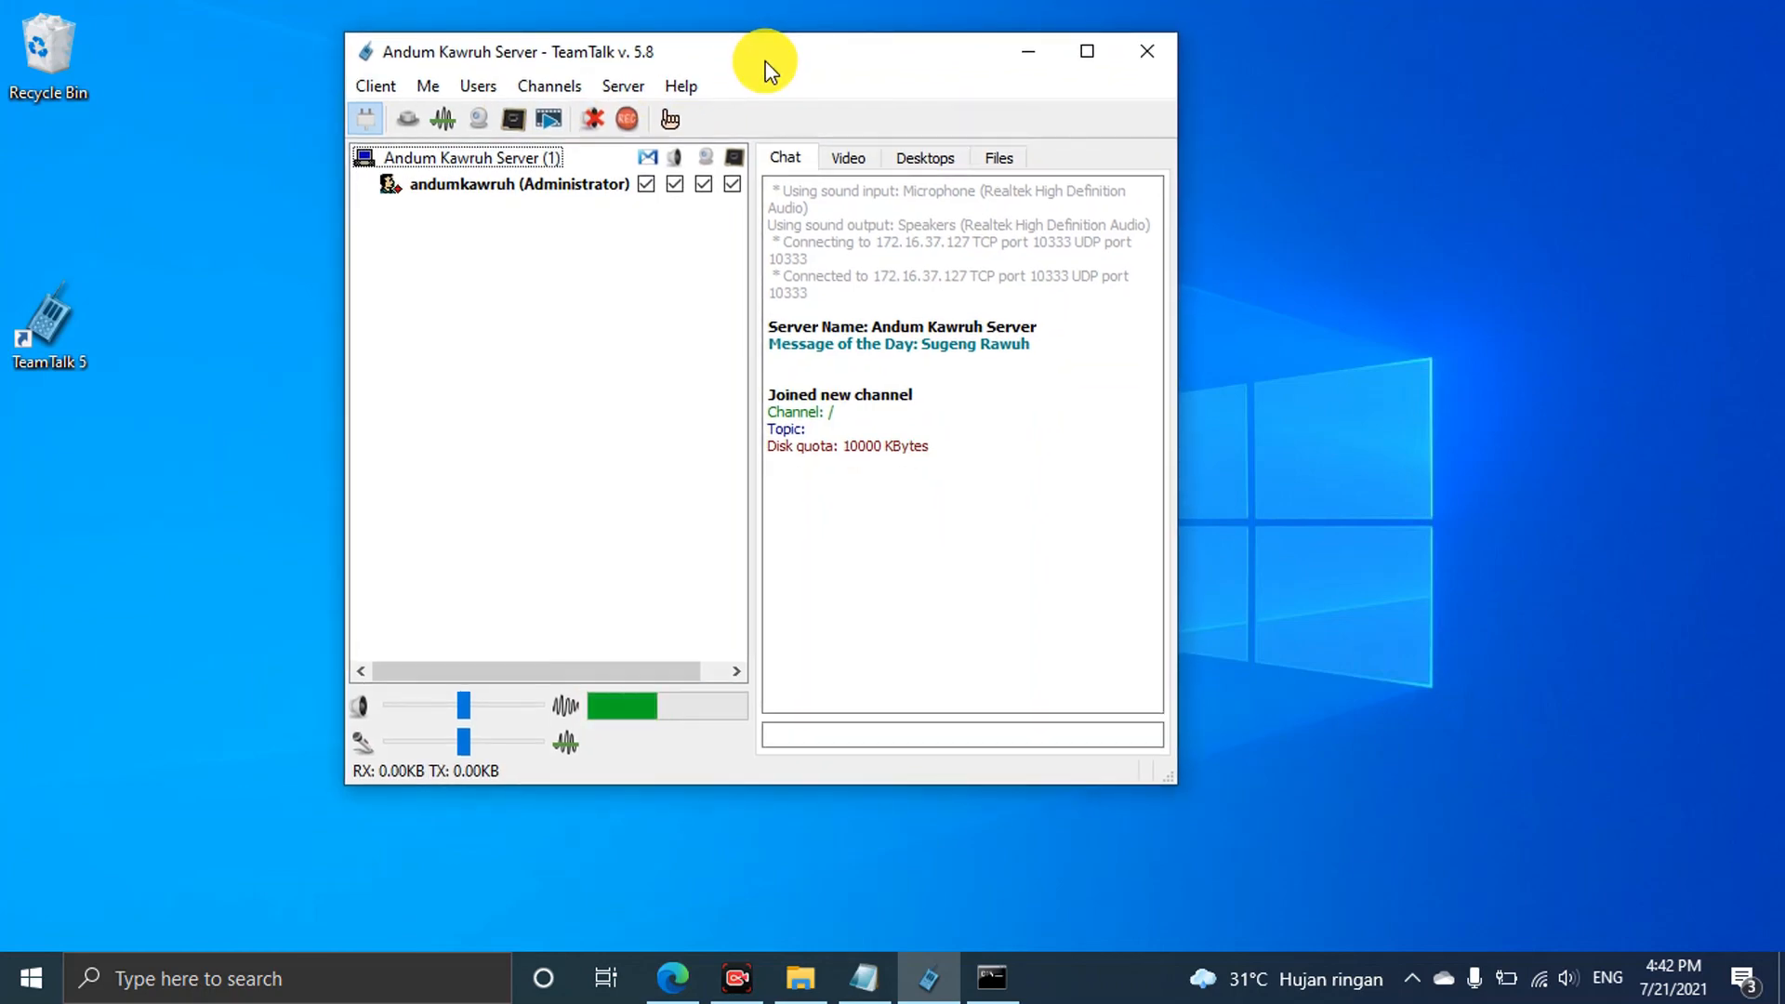
# Browse the options in the Client menu
pyautogui.click(395, 86)
pyautogui.moveTo(421, 93)
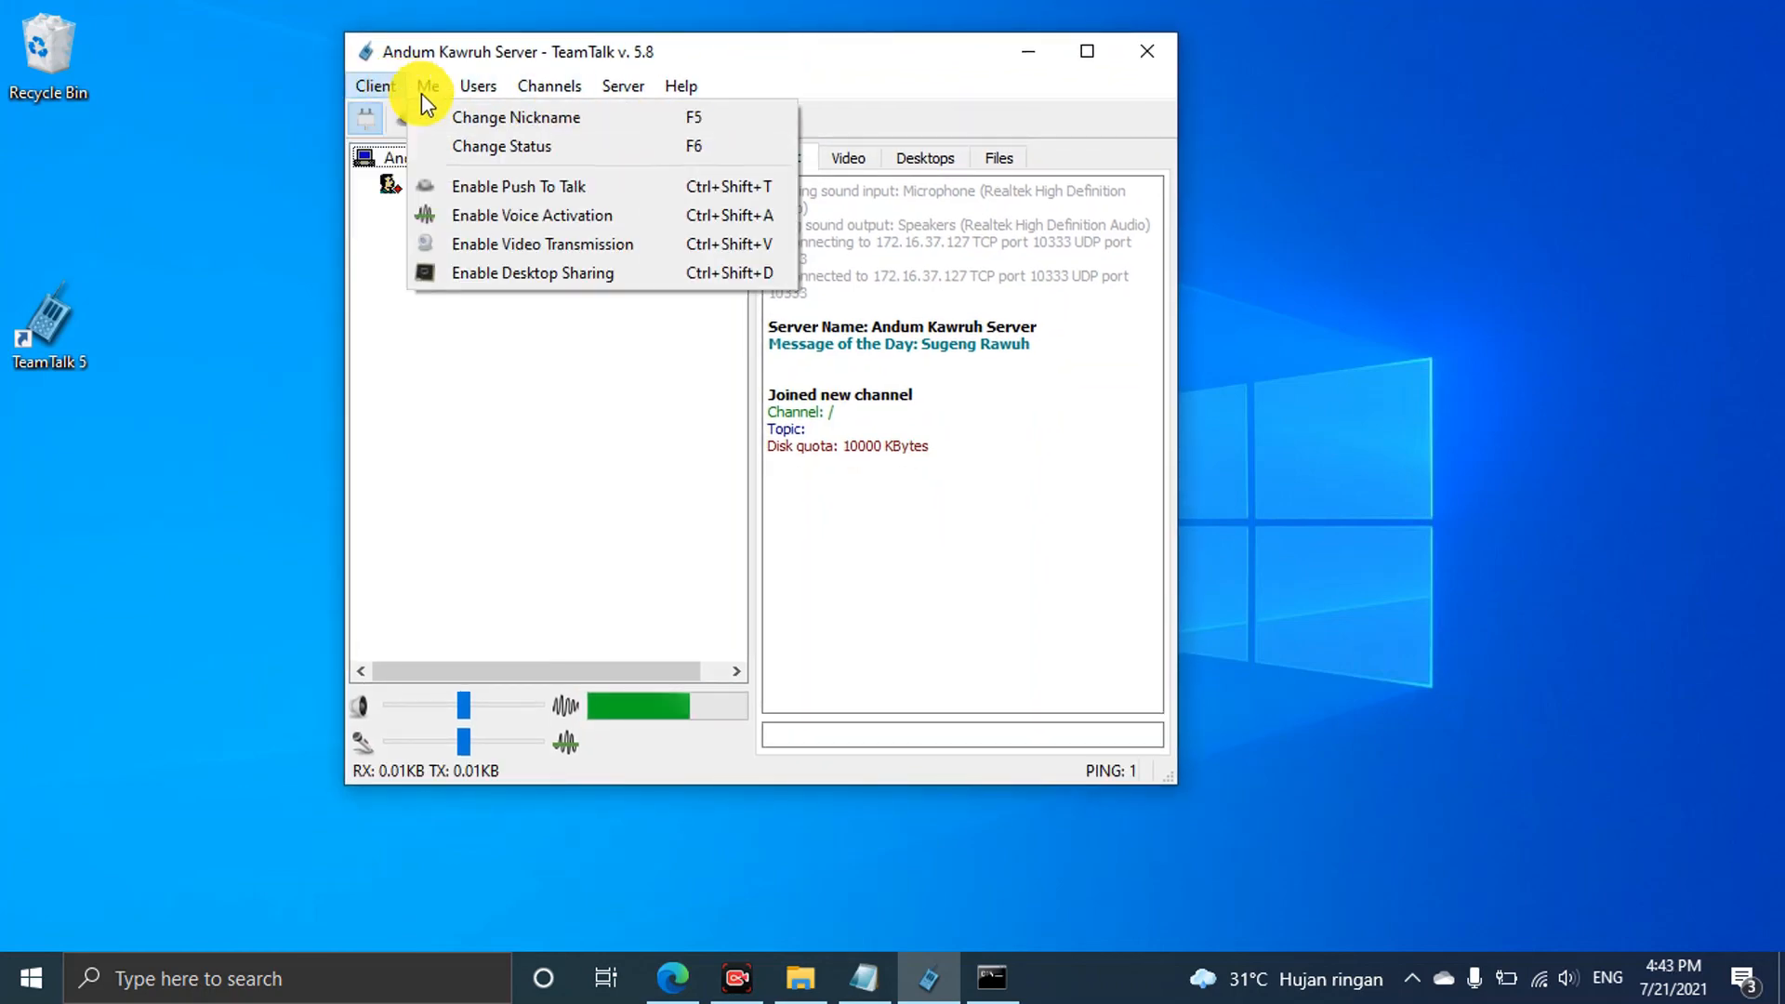
pyautogui.moveTo(683, 85)
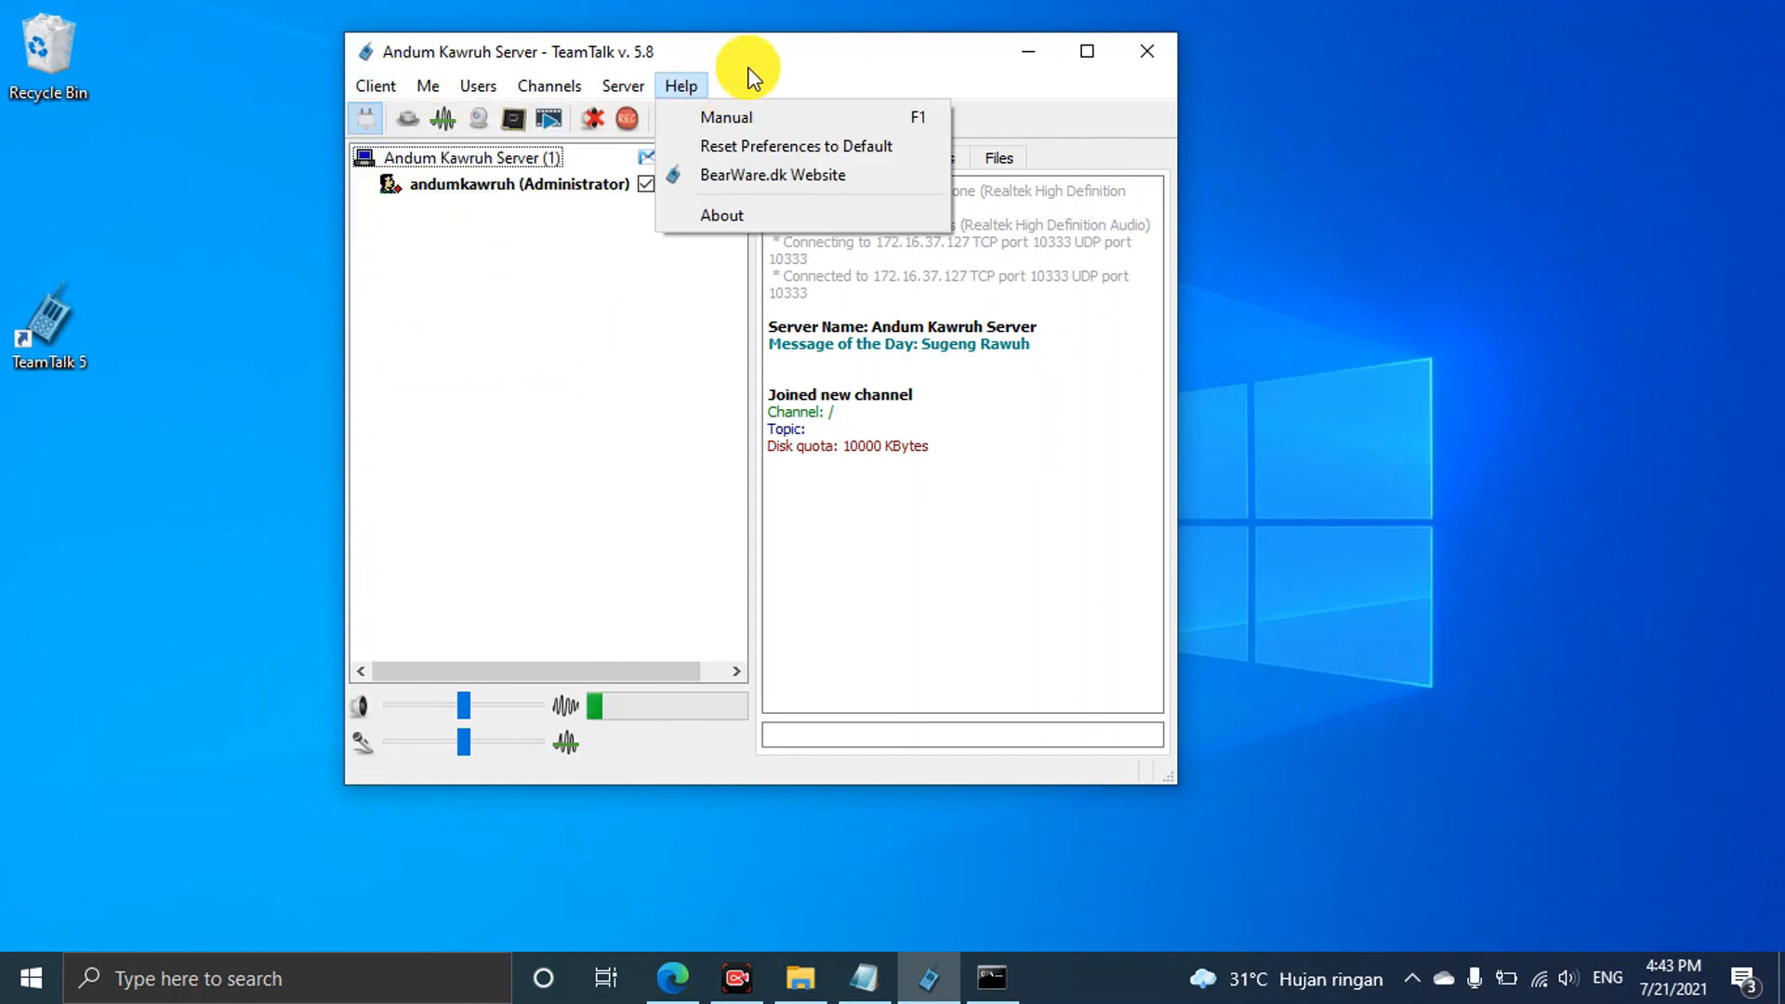
pyautogui.click(761, 58)
pyautogui.click(379, 85)
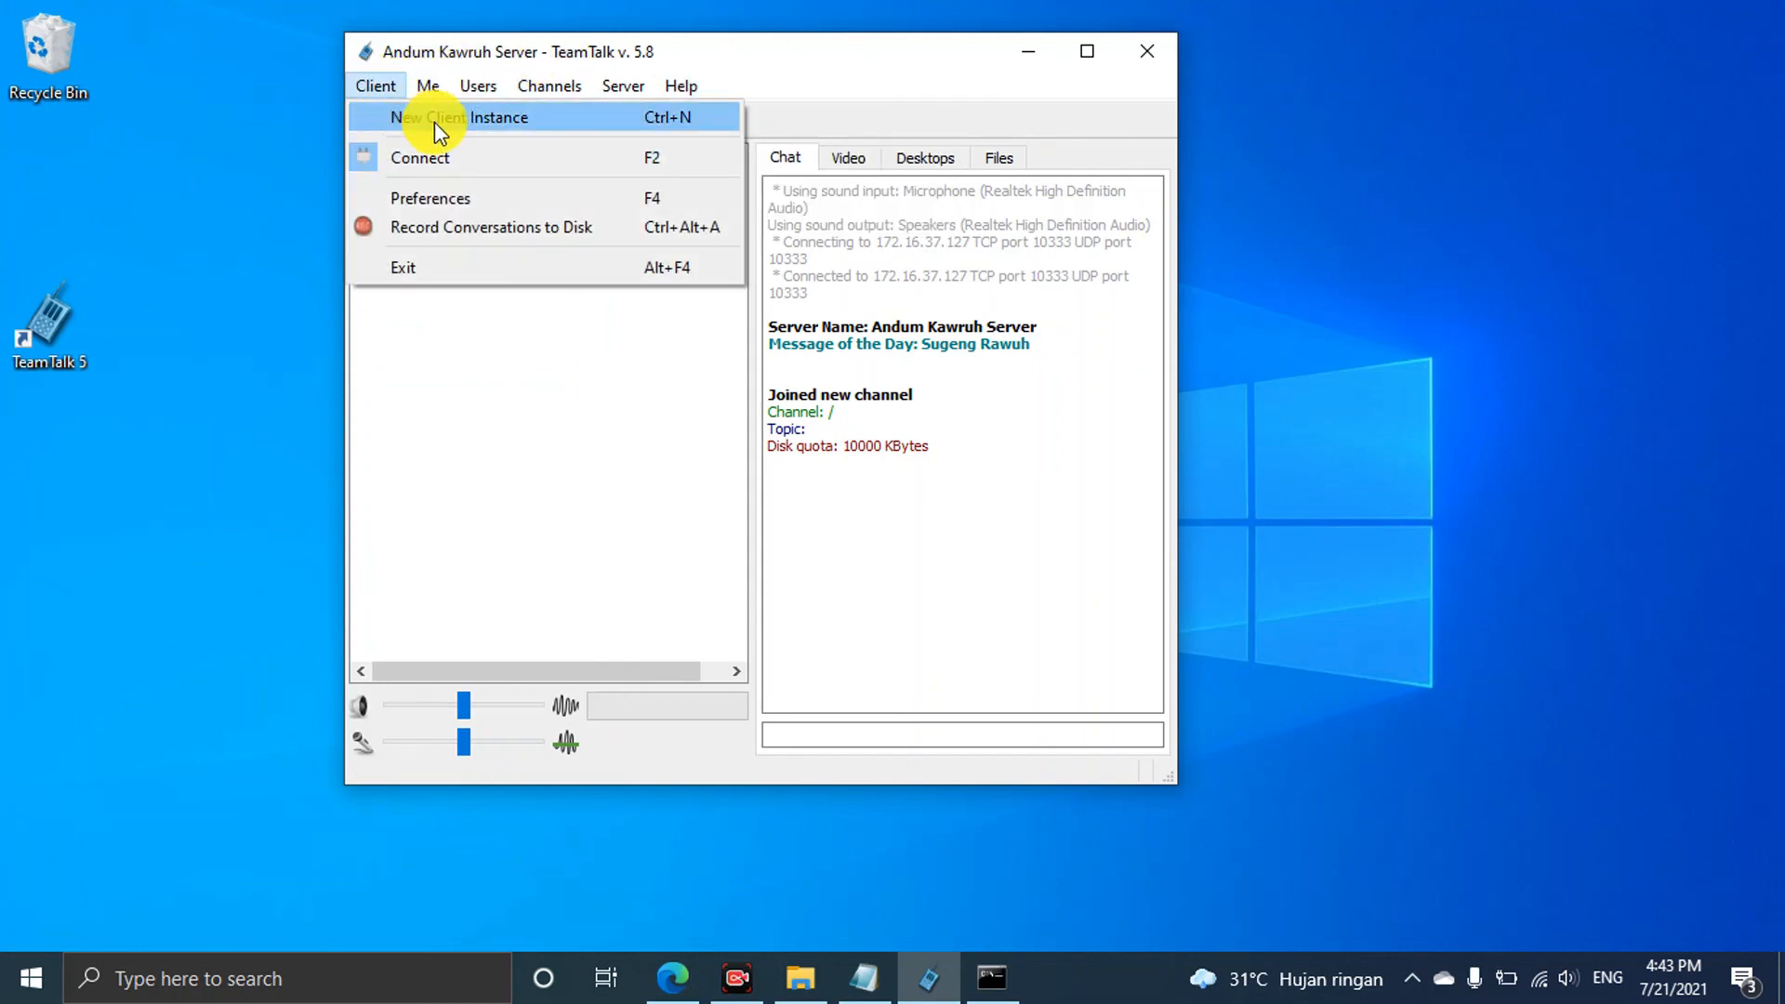
# Launch a second client instance with Profile 1 and place it on the right
pyautogui.click(434, 121)
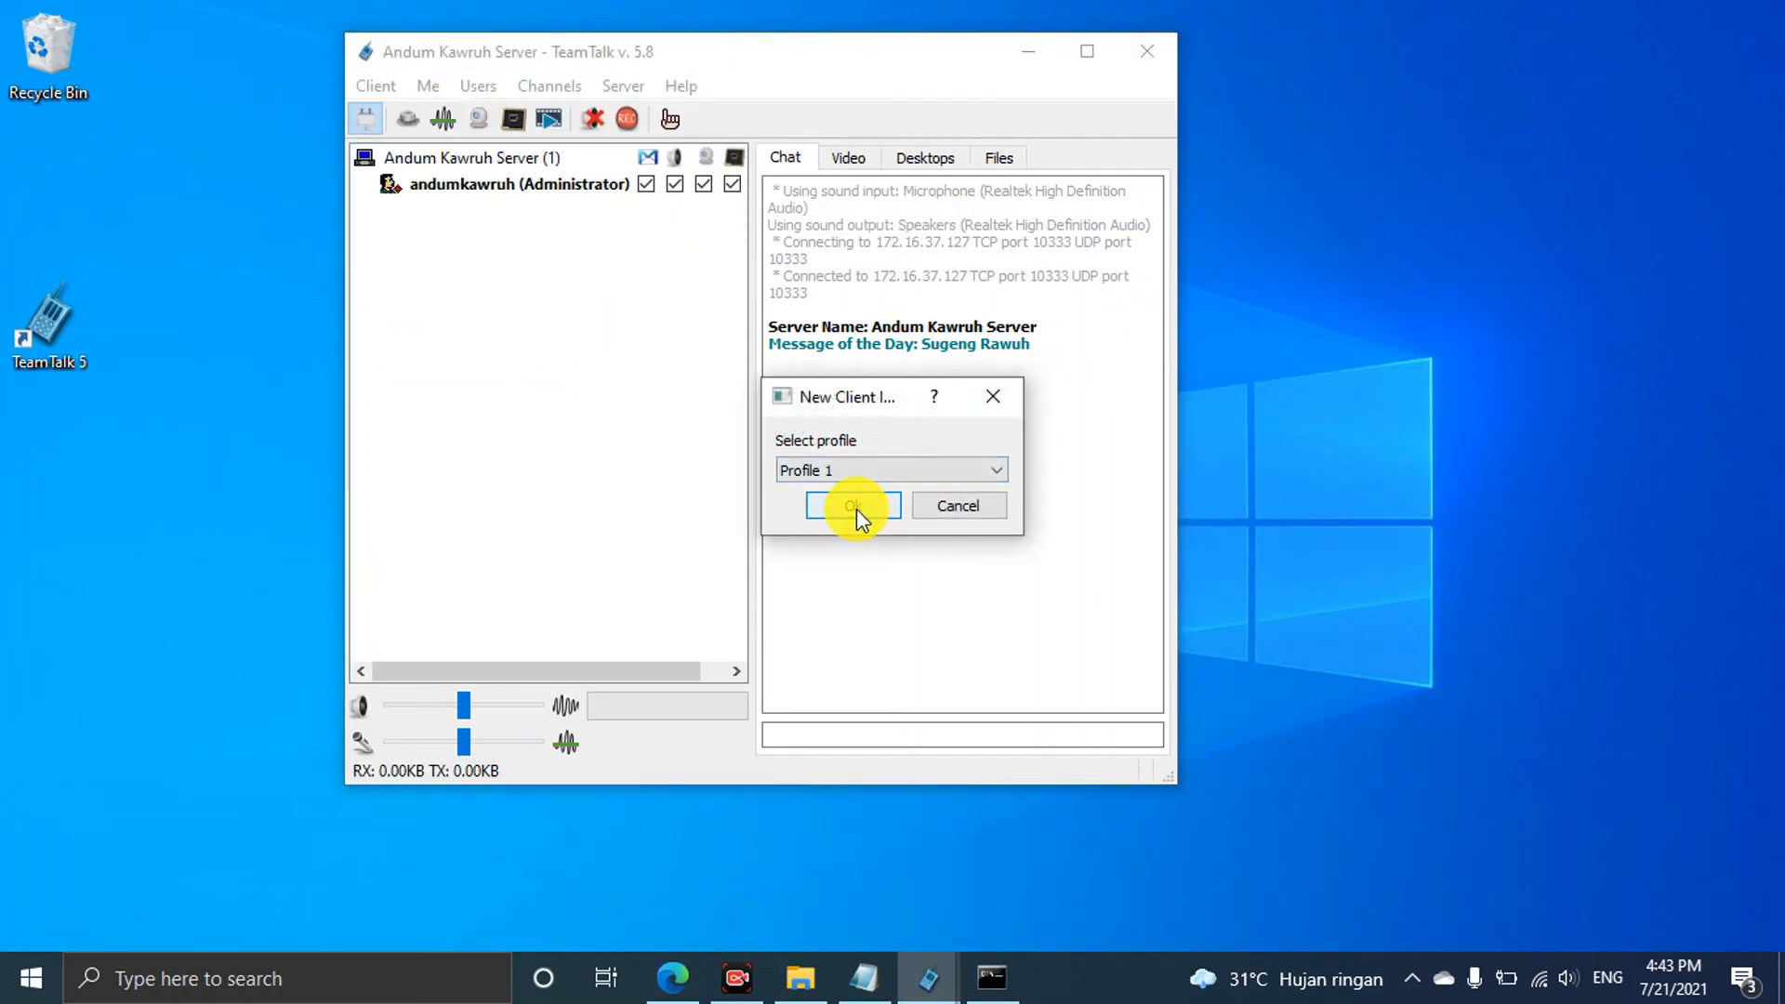
pyautogui.click(853, 506)
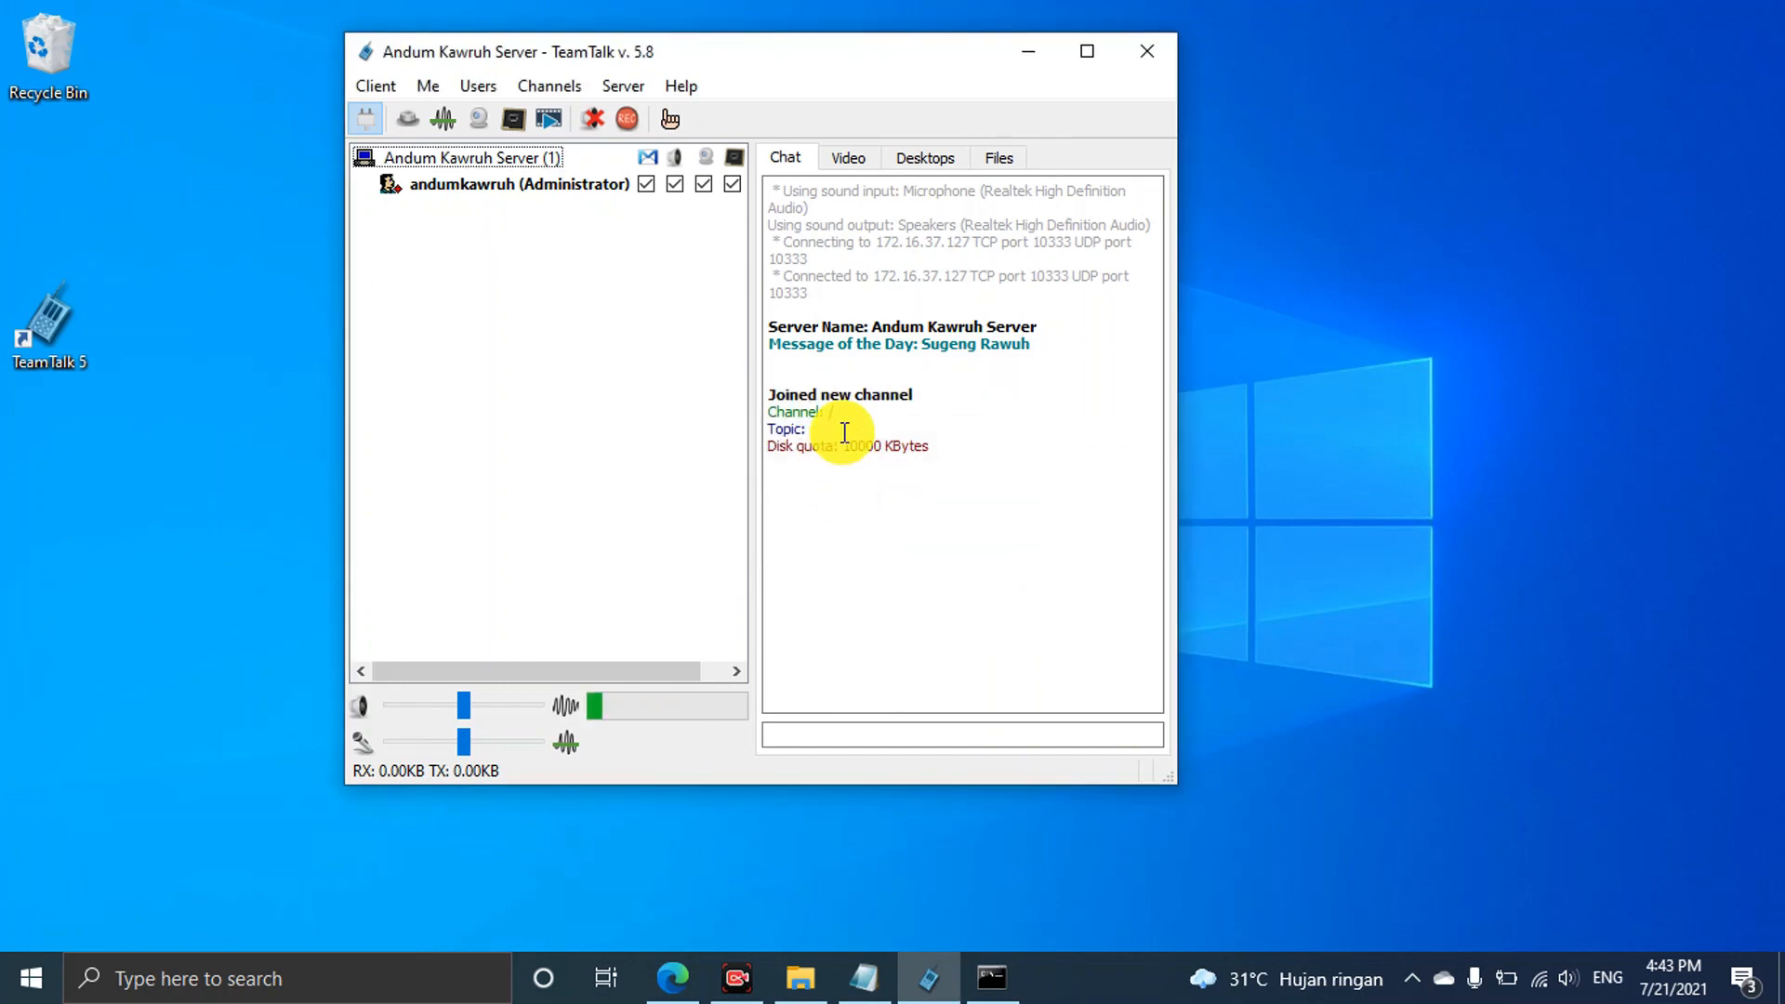
pyautogui.moveTo(1100, 195); pyautogui.dragTo(1421, 145)
# Change the new client's username to Ana and attempt to connect
pyautogui.click(1014, 206)
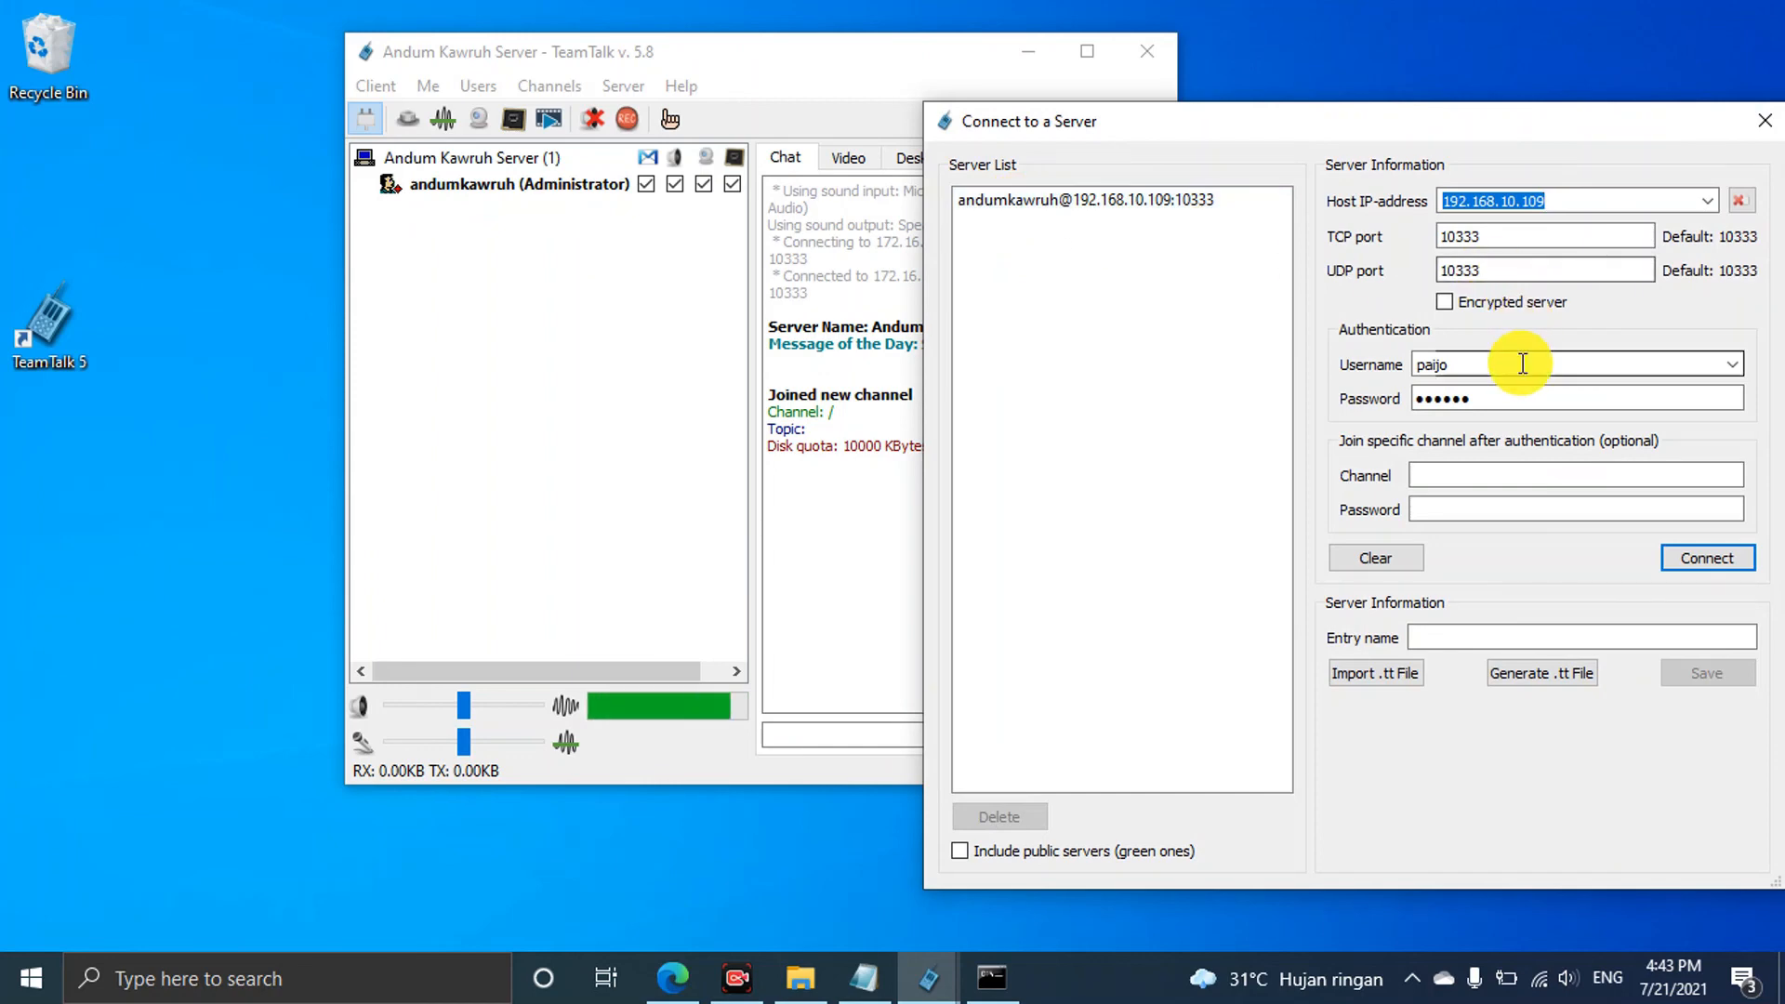
pyautogui.click(1469, 365)
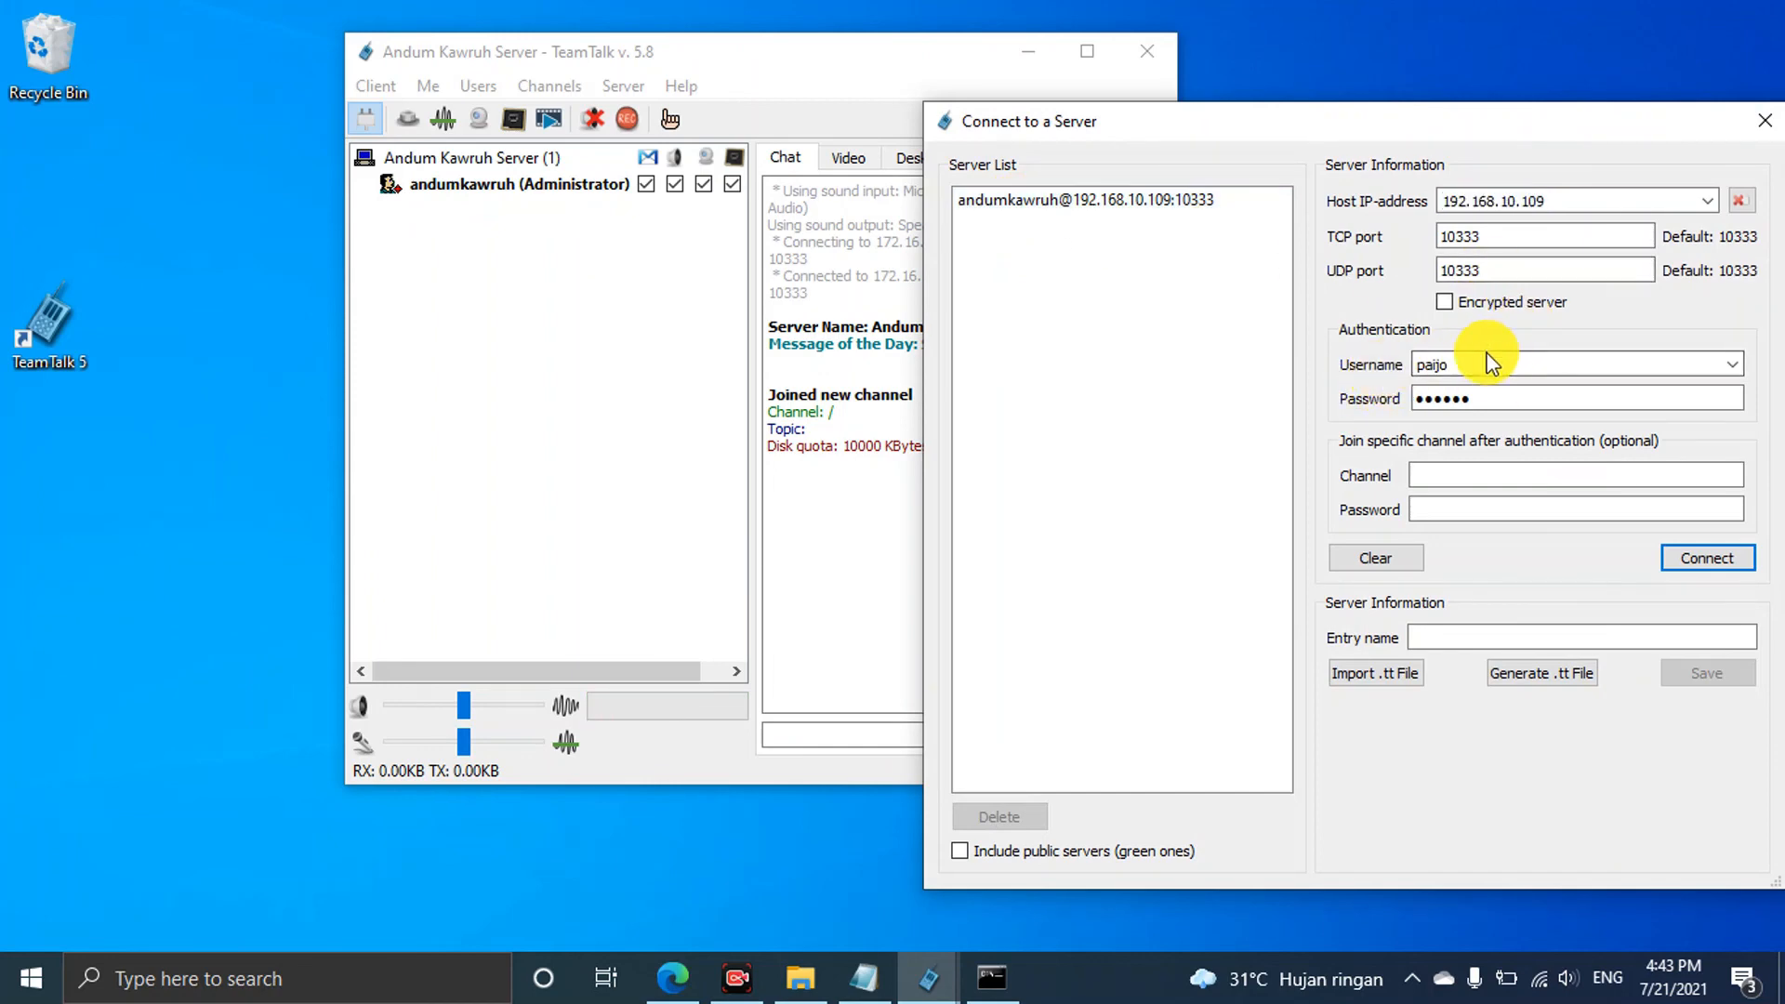
pyautogui.moveTo(1479, 364); pyautogui.dragTo(1367, 372)
pyautogui.press('BackSpace')
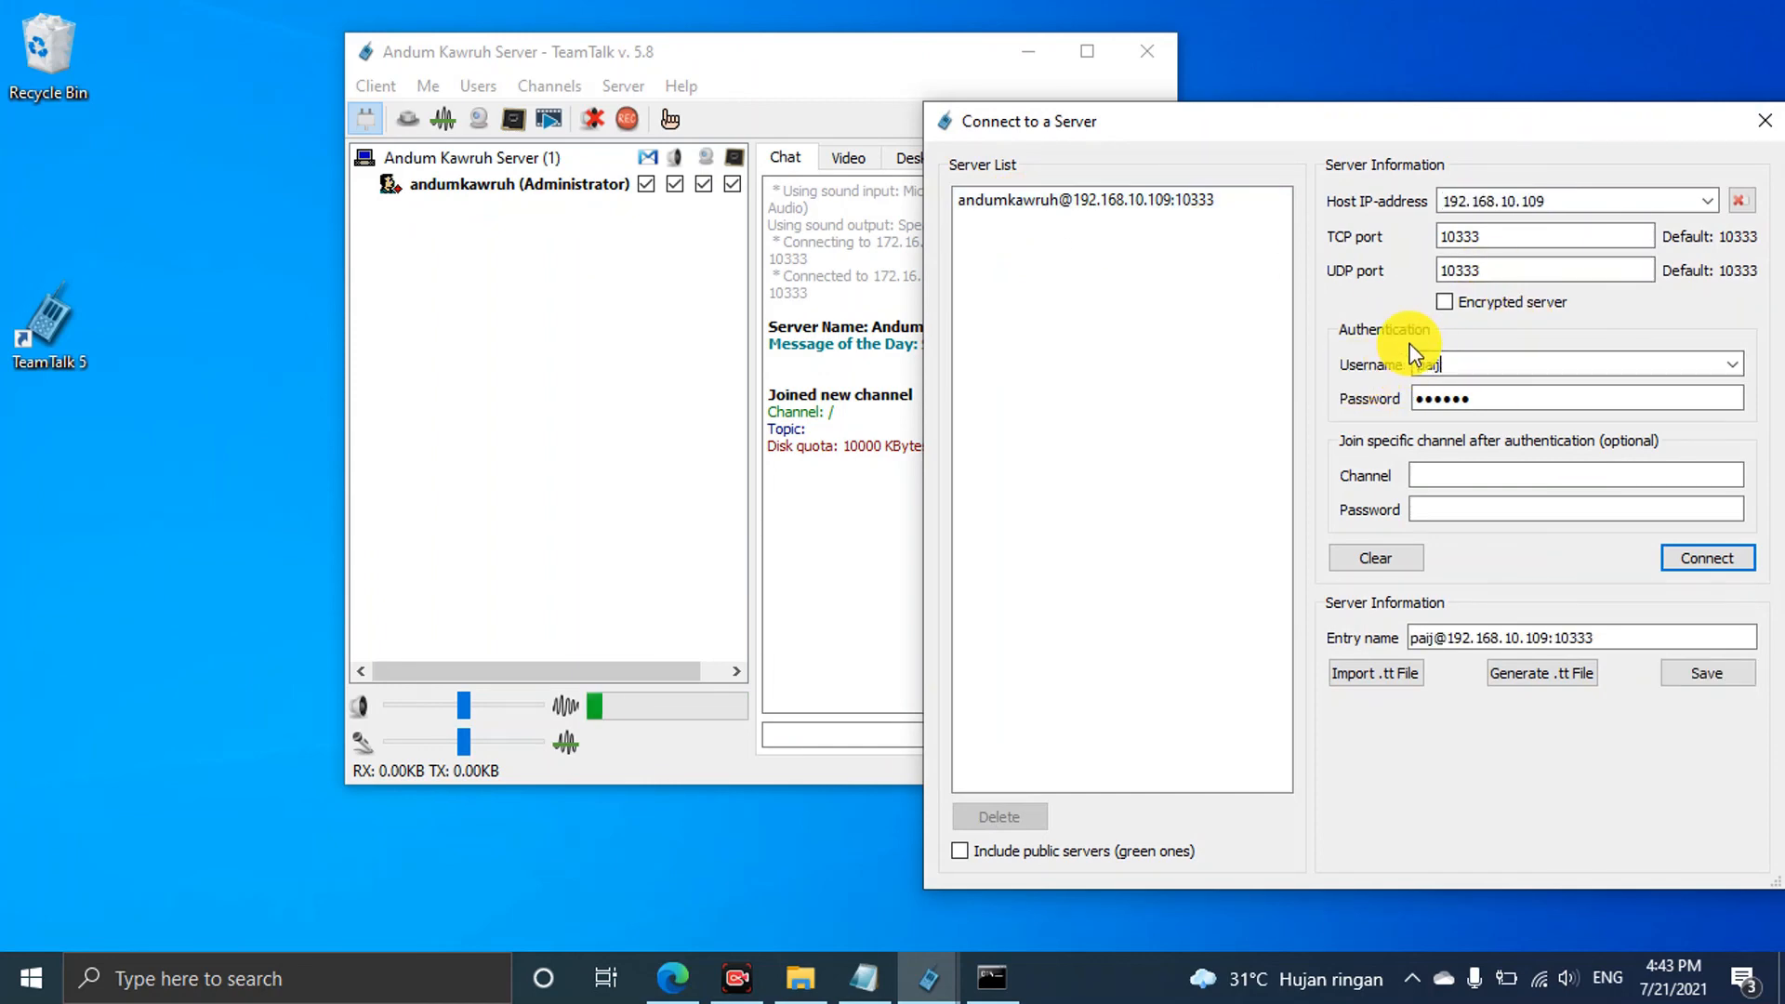
pyautogui.write('Ana')
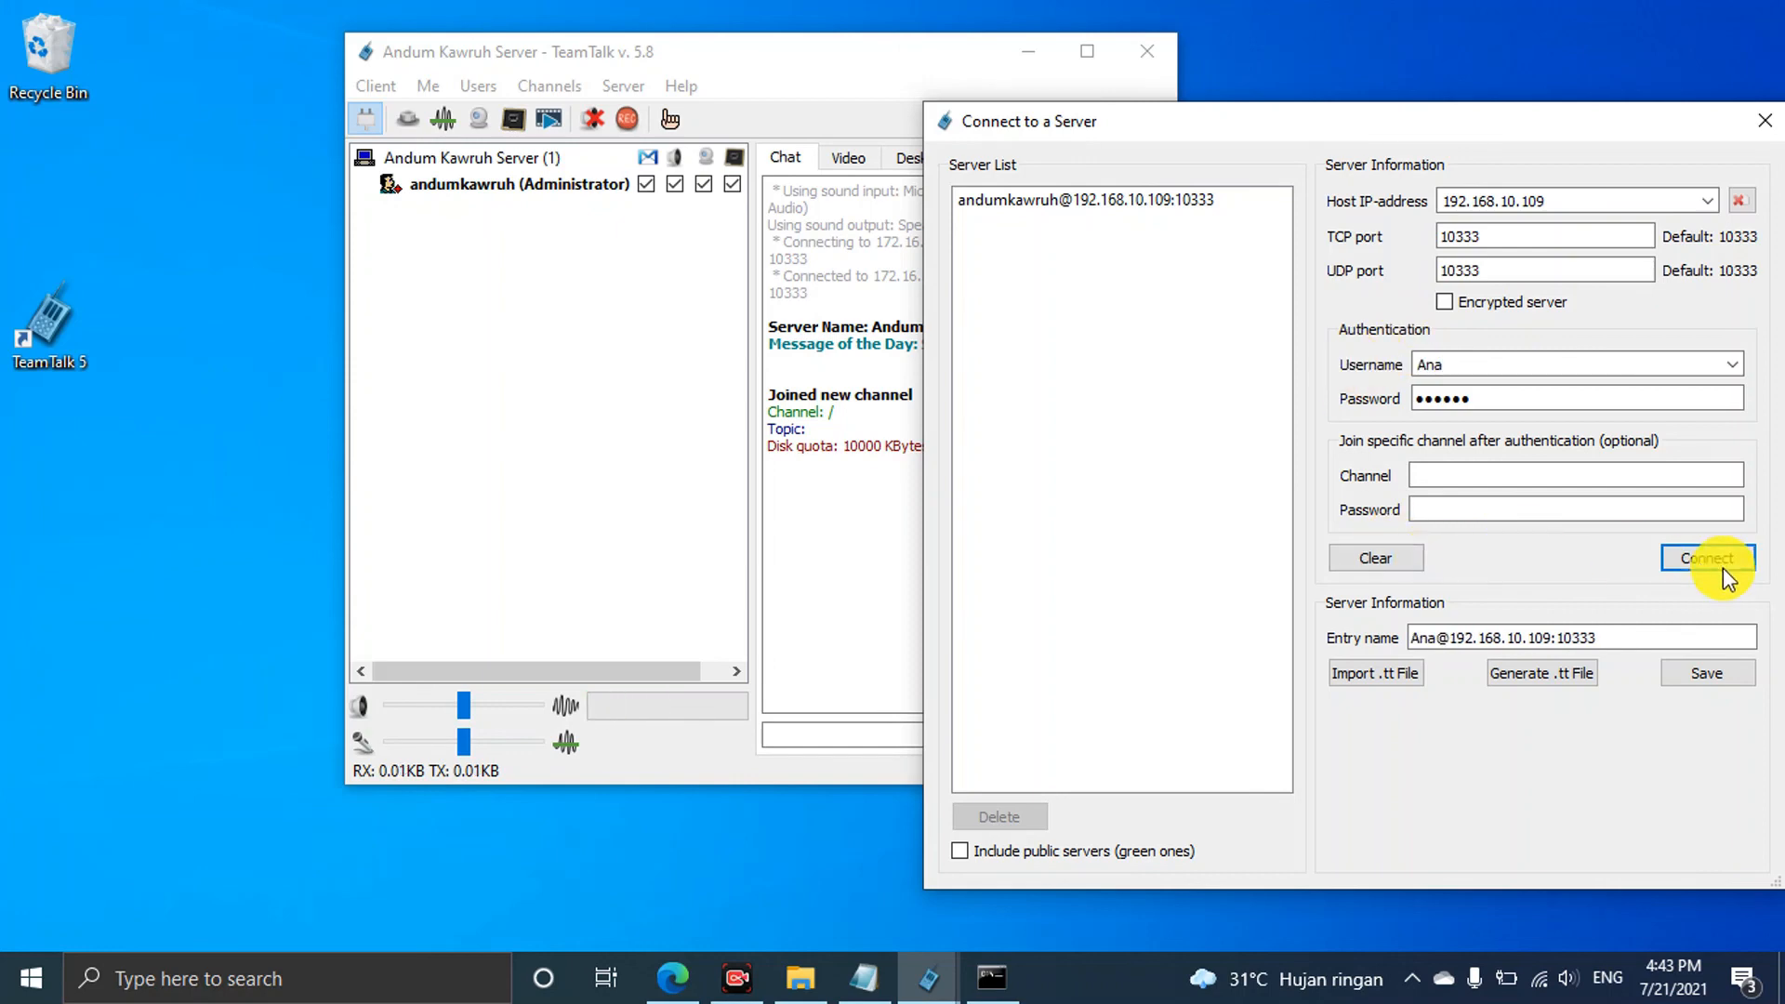
pyautogui.click(1714, 197)
# Paste host 172.16.37.127, keep ports 10333, and connect as Ana
pyautogui.click(447, 230)
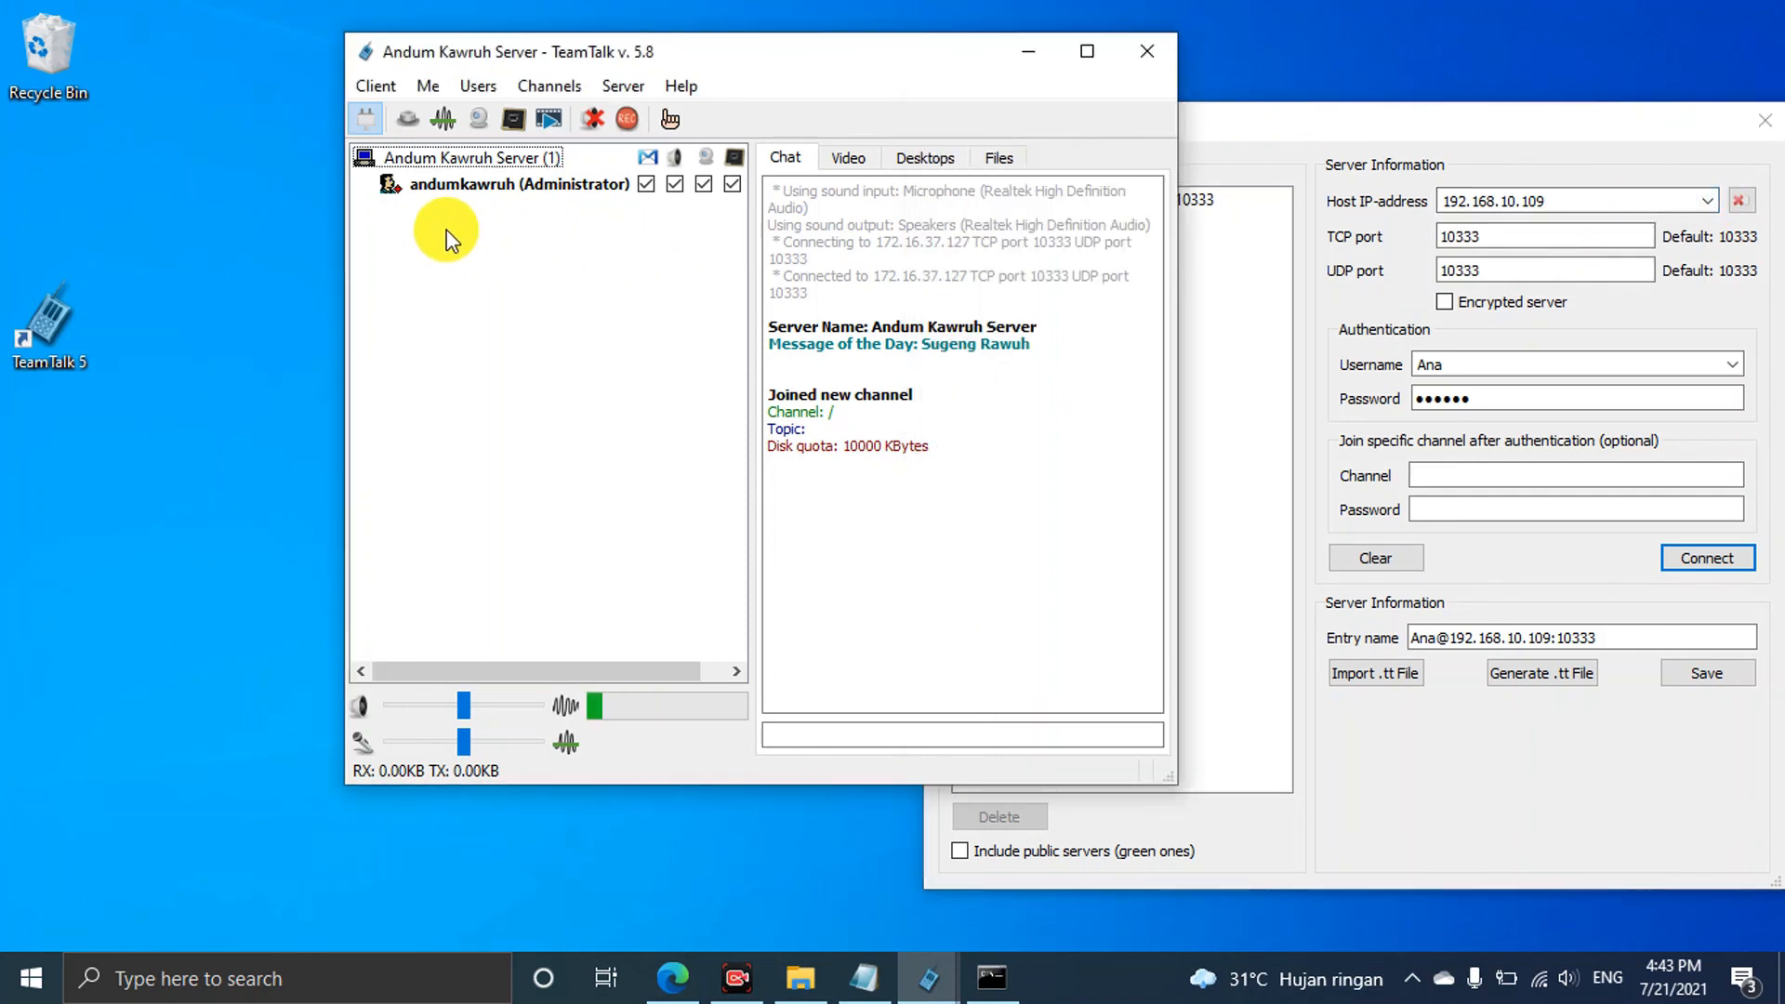
pyautogui.moveTo(1560, 199); pyautogui.dragTo(1428, 190)
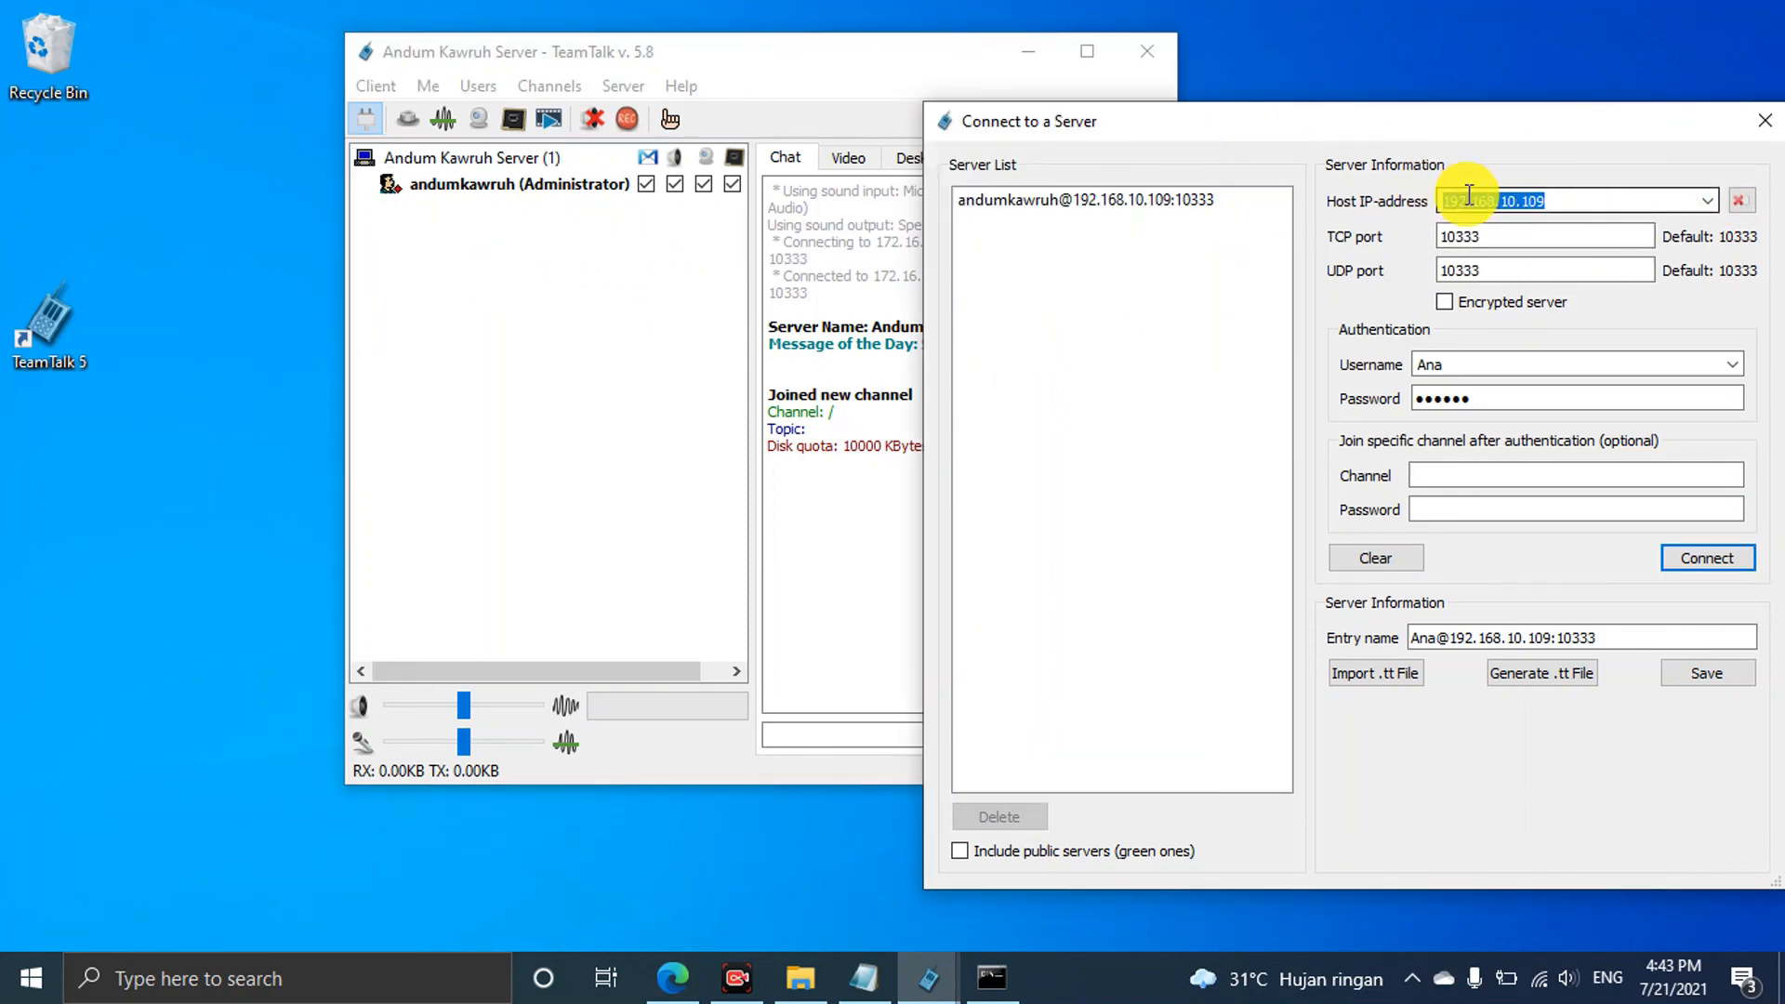
pyautogui.rightClick(1566, 199)
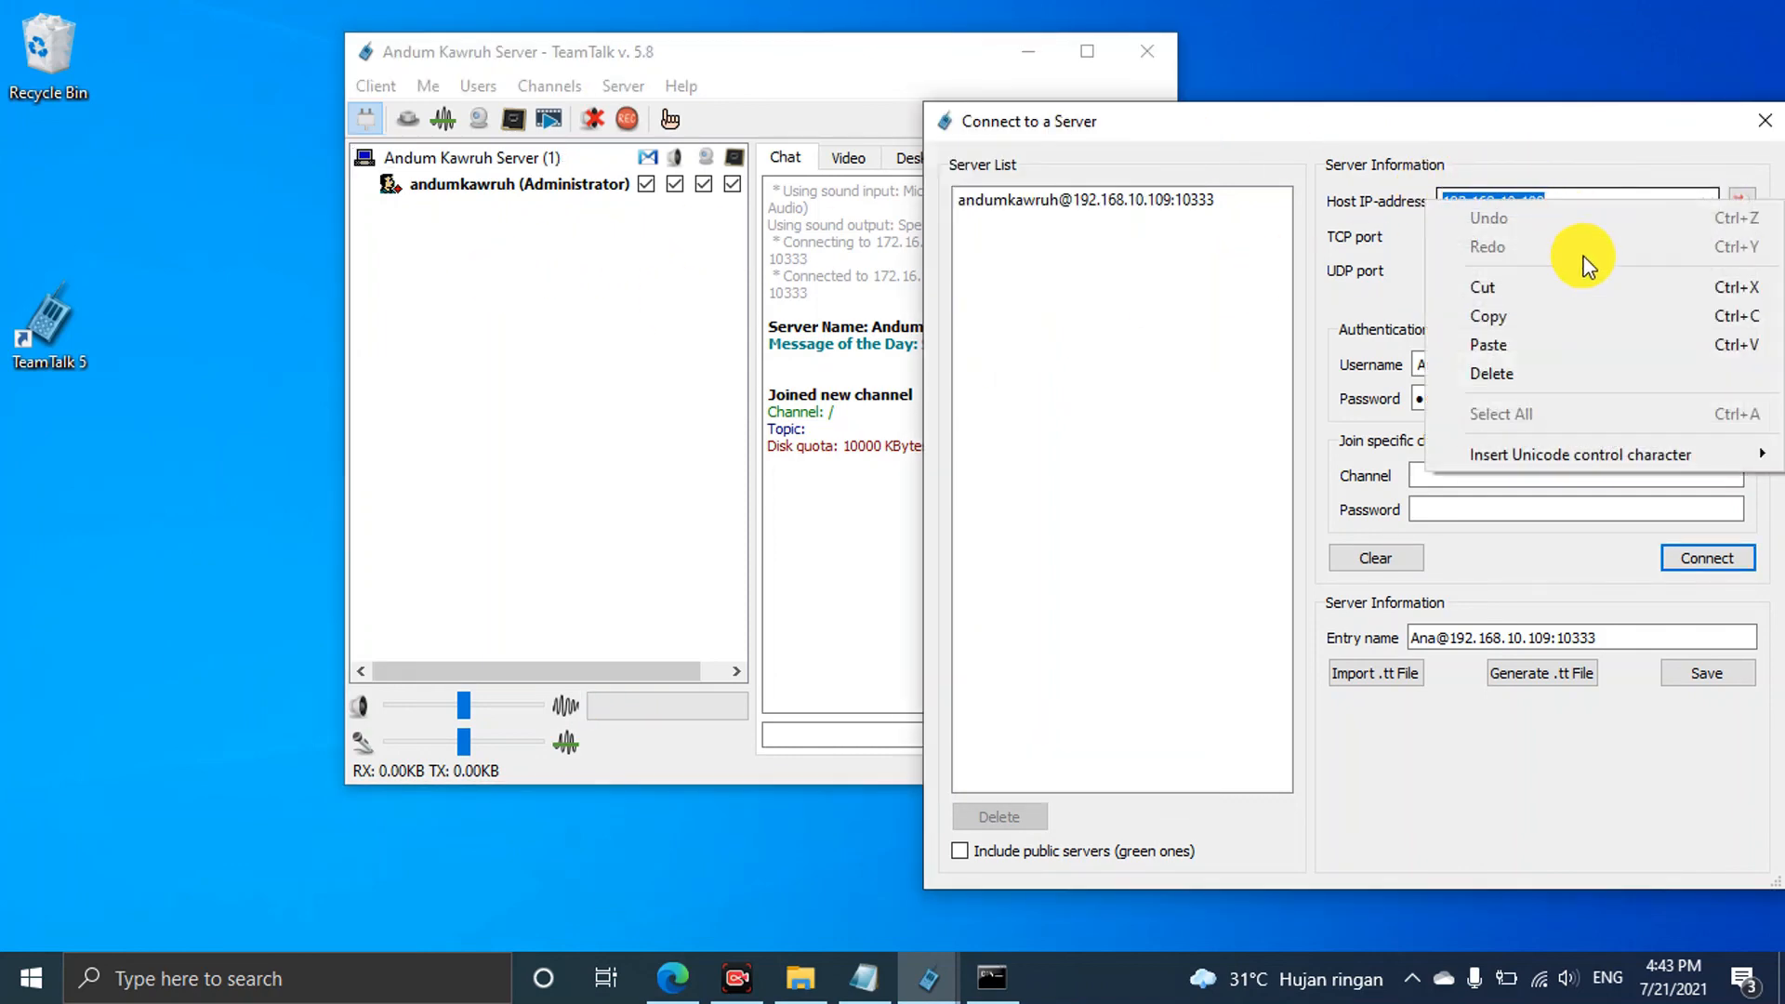
pyautogui.click(1557, 336)
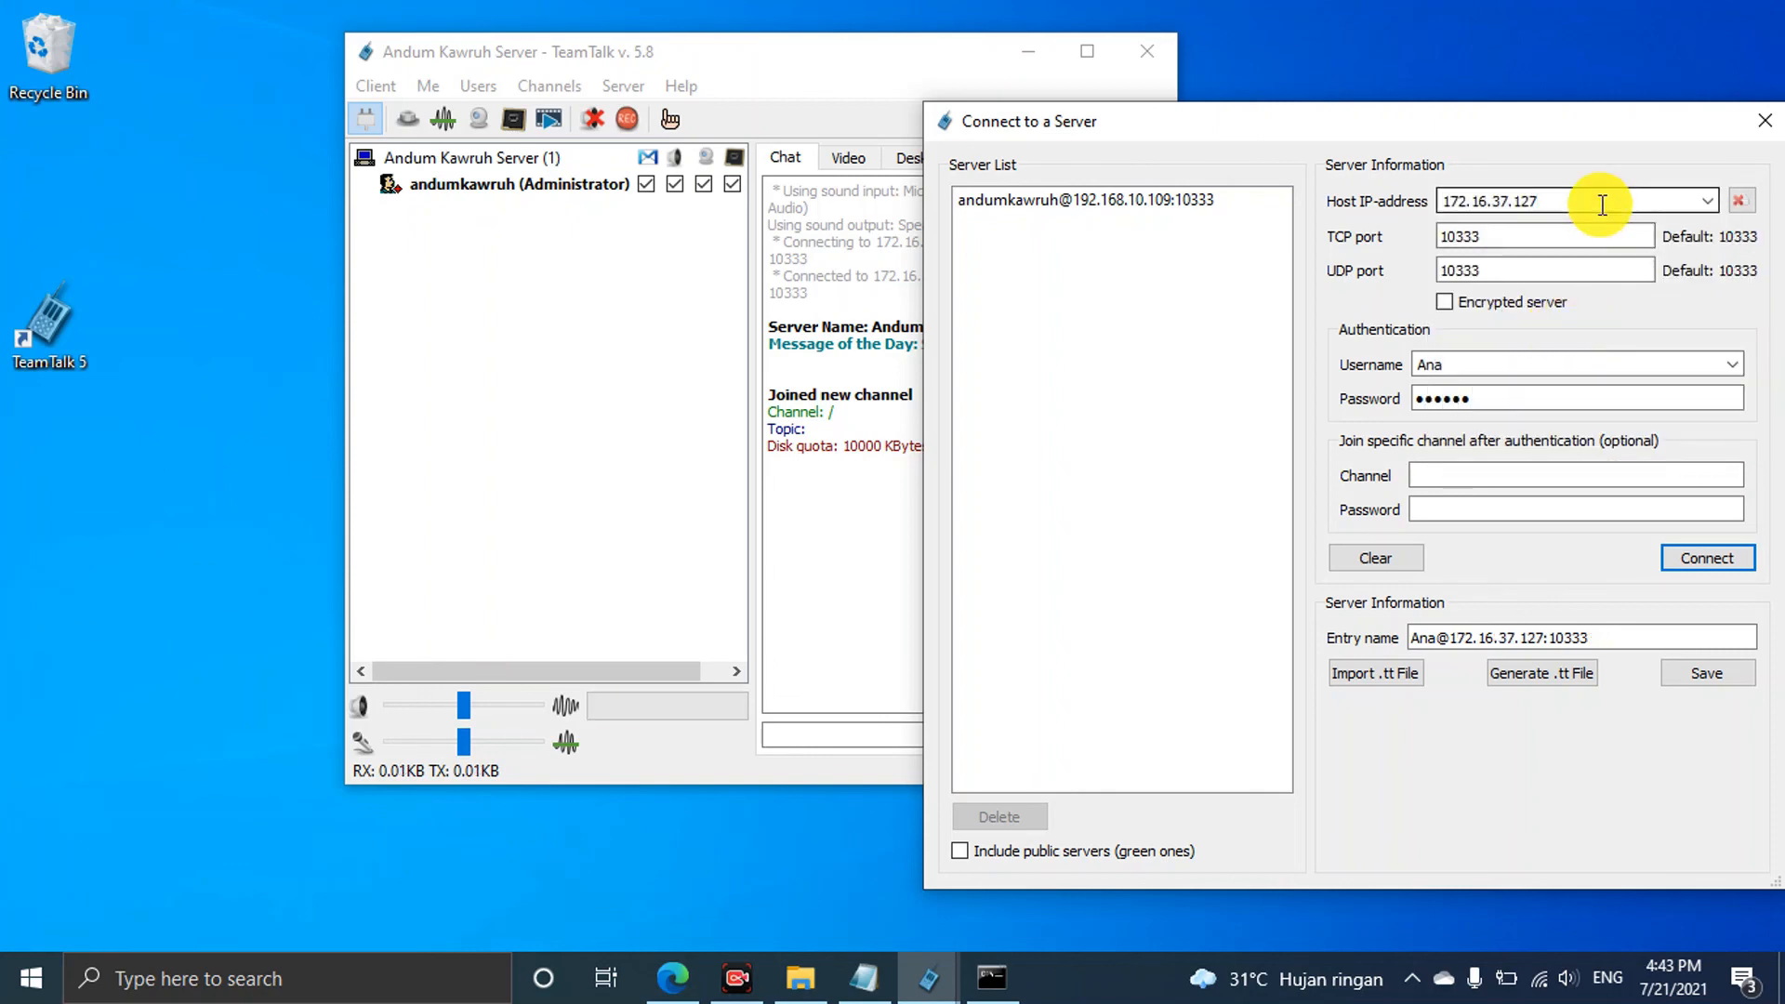
pyautogui.moveTo(1536, 237); pyautogui.dragTo(1403, 275)
pyautogui.moveTo(1514, 236); pyautogui.dragTo(1425, 247)
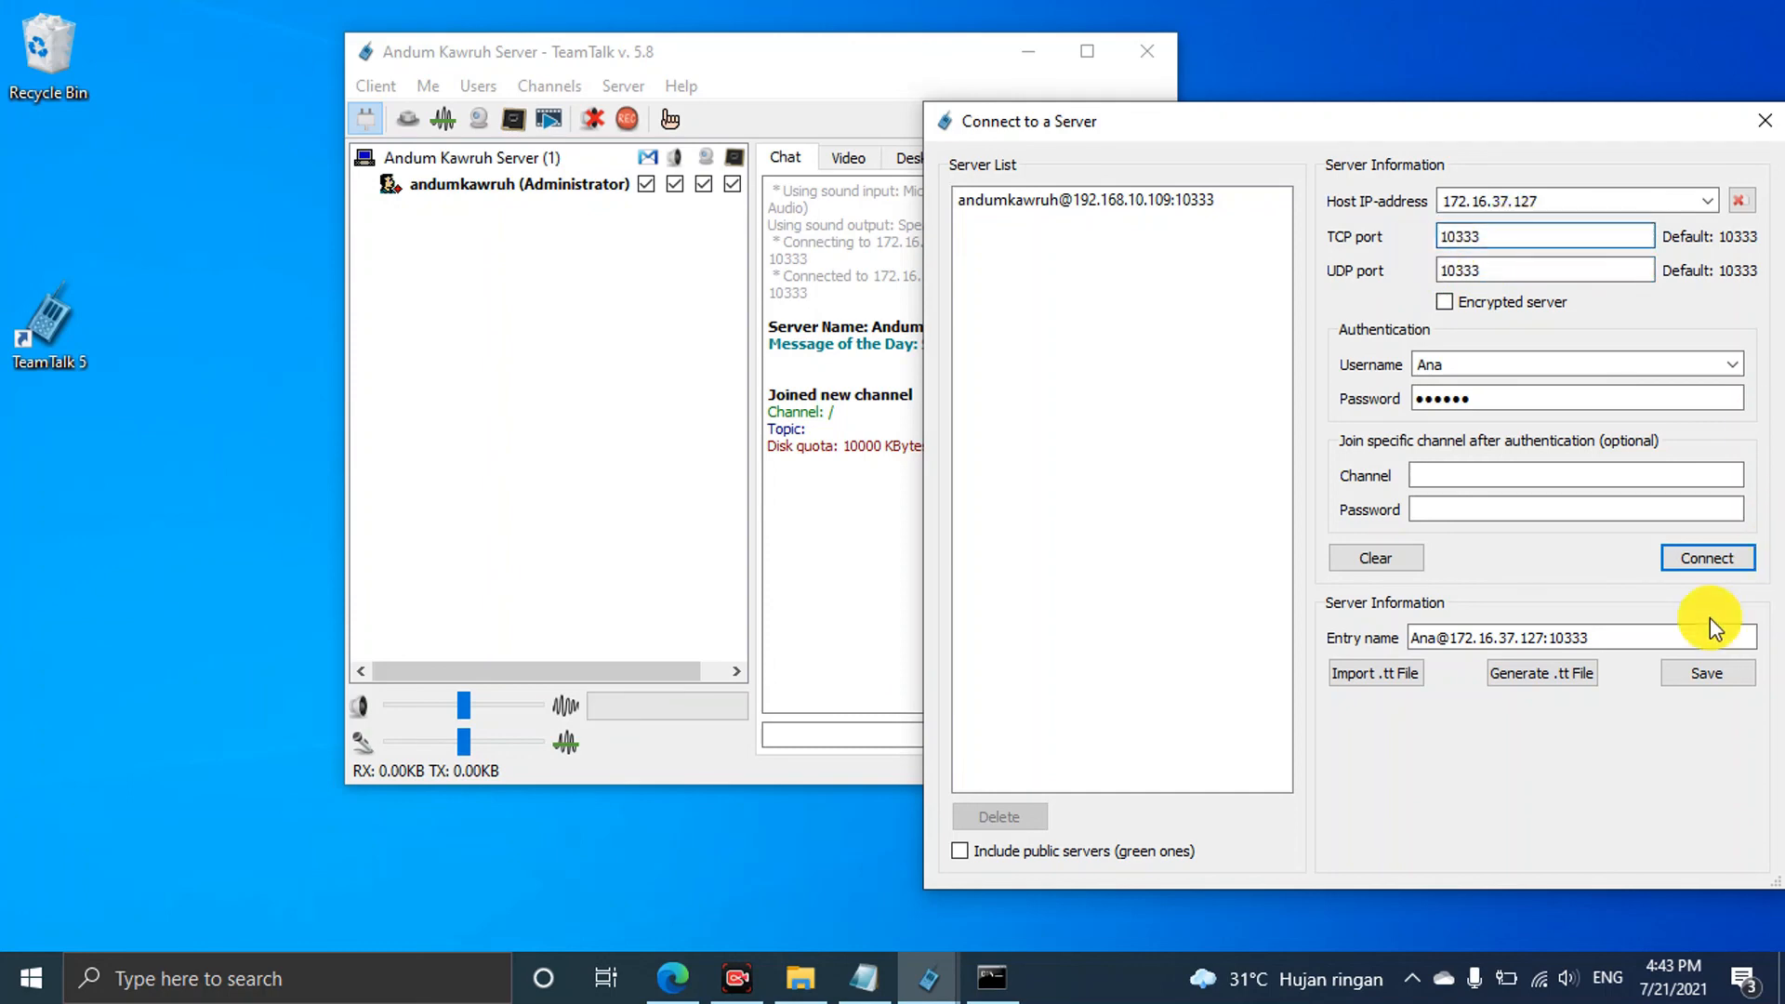
pyautogui.click(1688, 555)
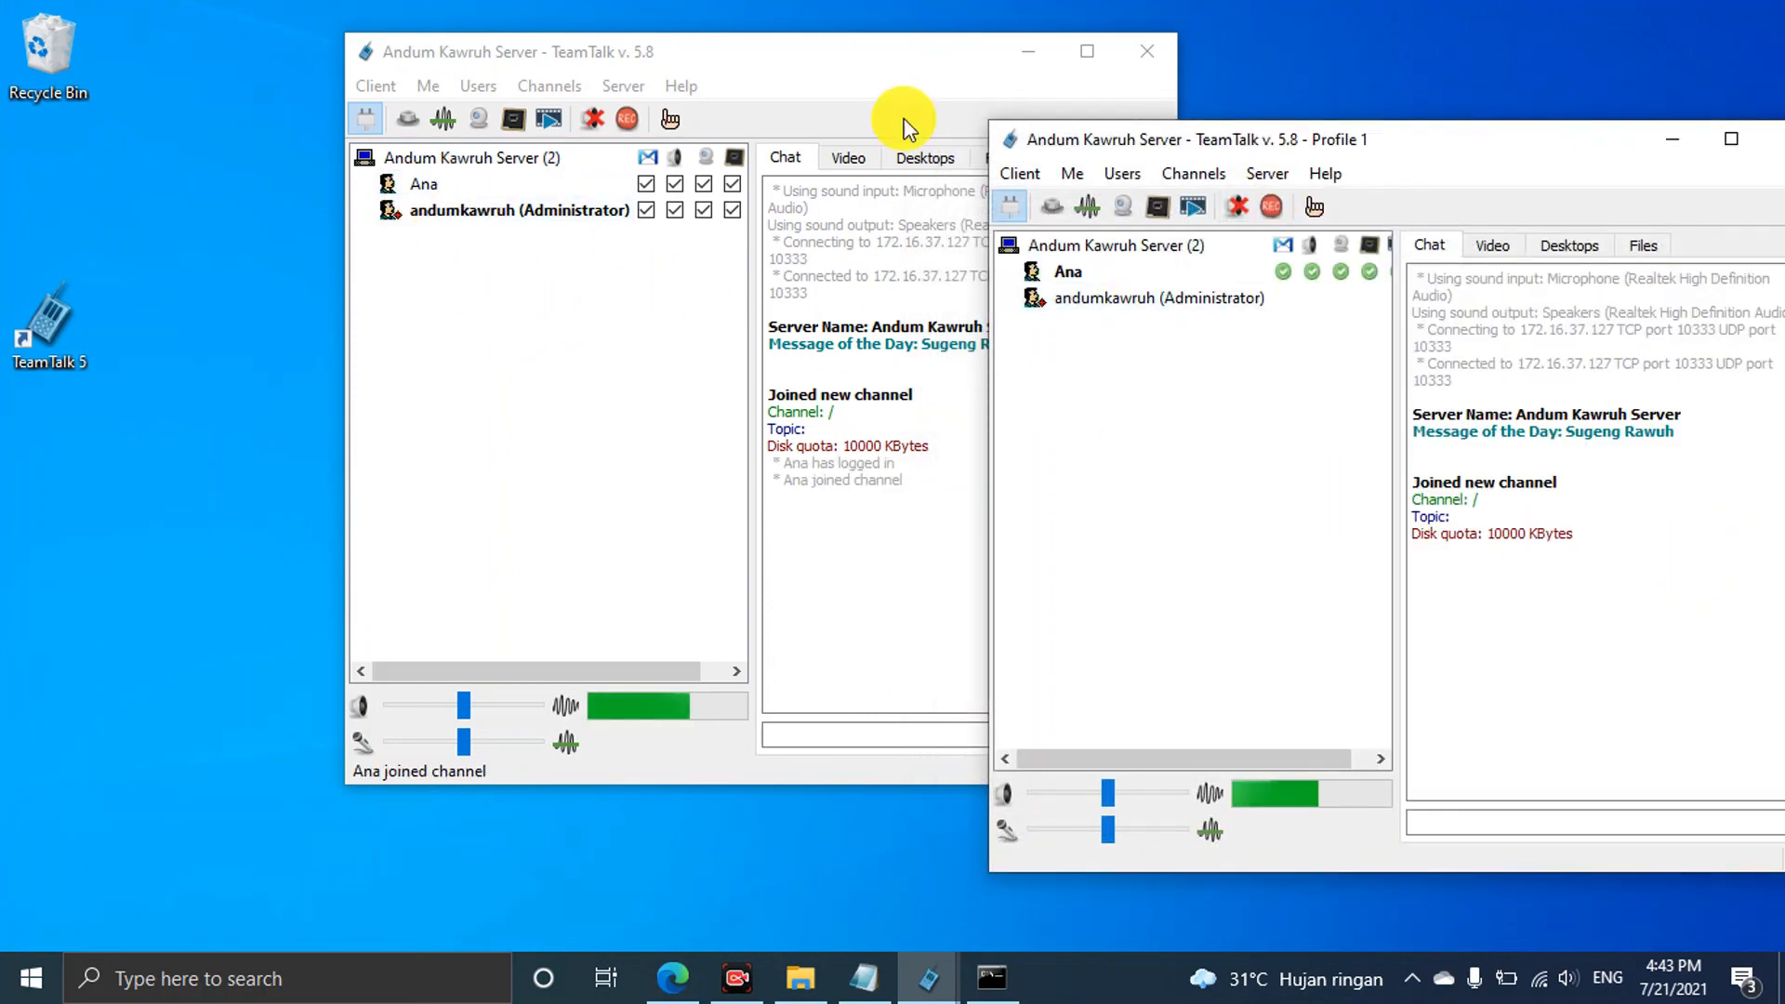
# Place the admin window upper left with Ana's beside it, then disconnect Ana
pyautogui.click(741, 67)
pyautogui.moveTo(738, 52); pyautogui.dragTo(528, 20)
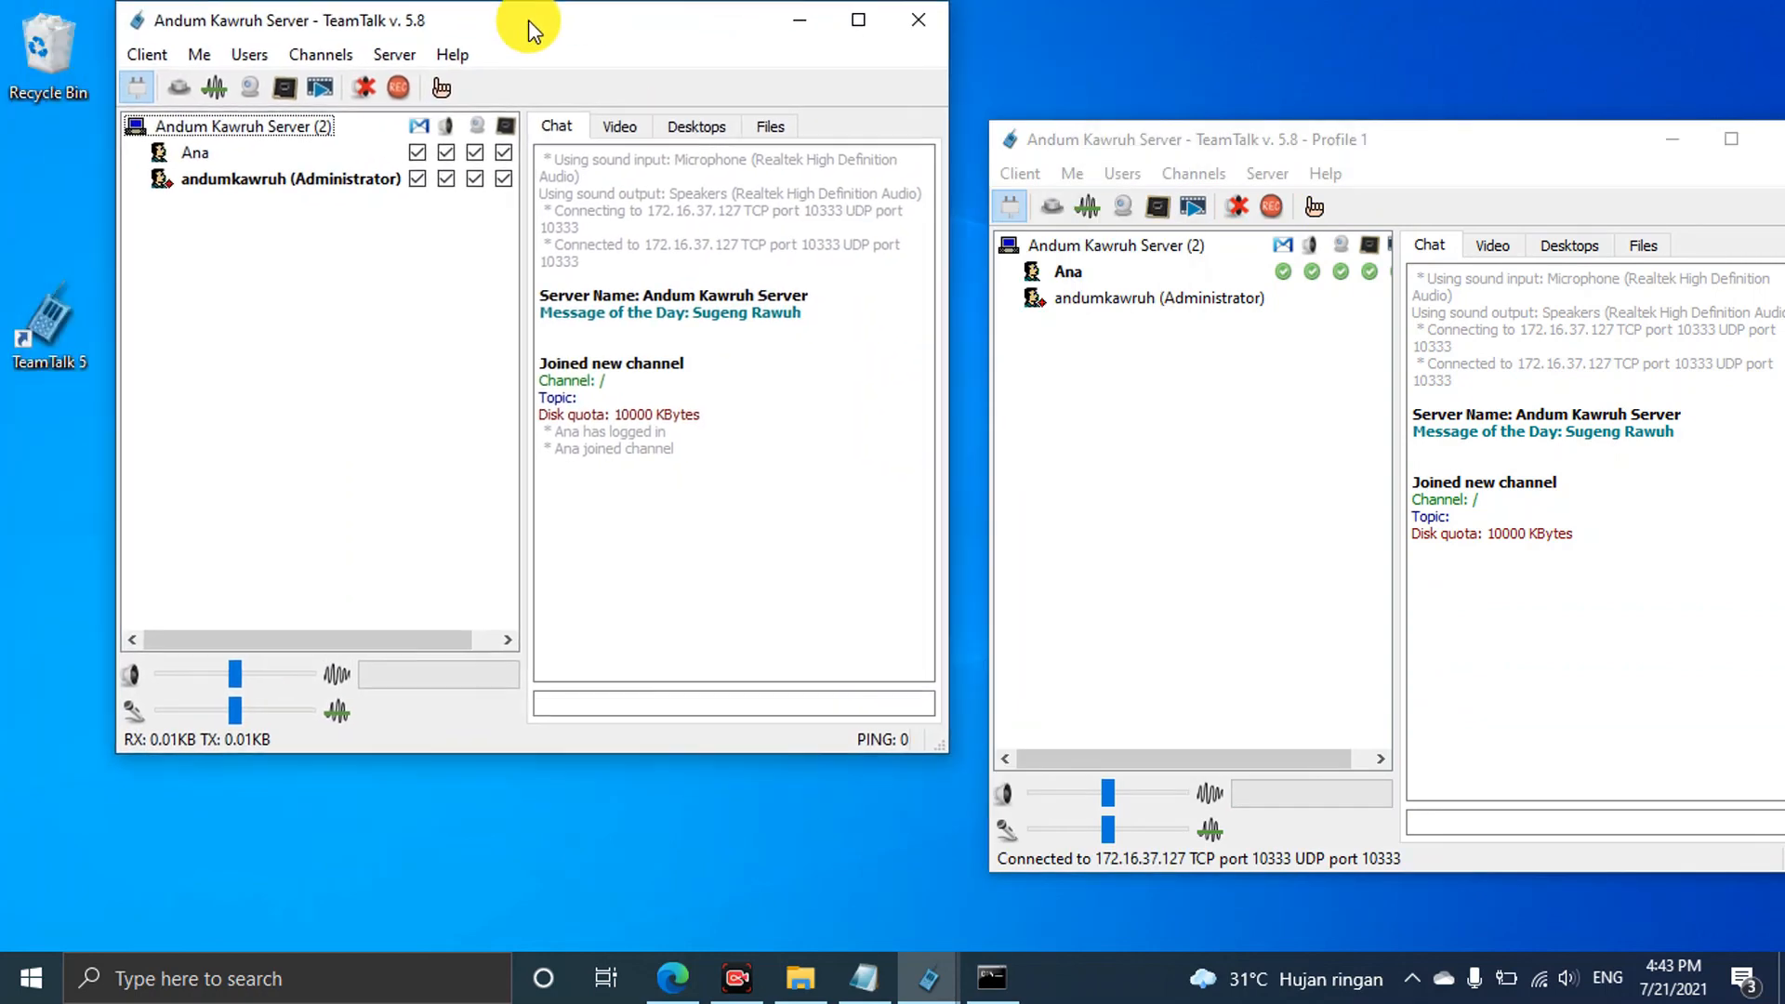
pyautogui.moveTo(1394, 139)
pyautogui.mouseDown()
pyautogui.moveTo(1382, 131)
pyautogui.moveTo(1414, 124)
pyautogui.mouseUp()
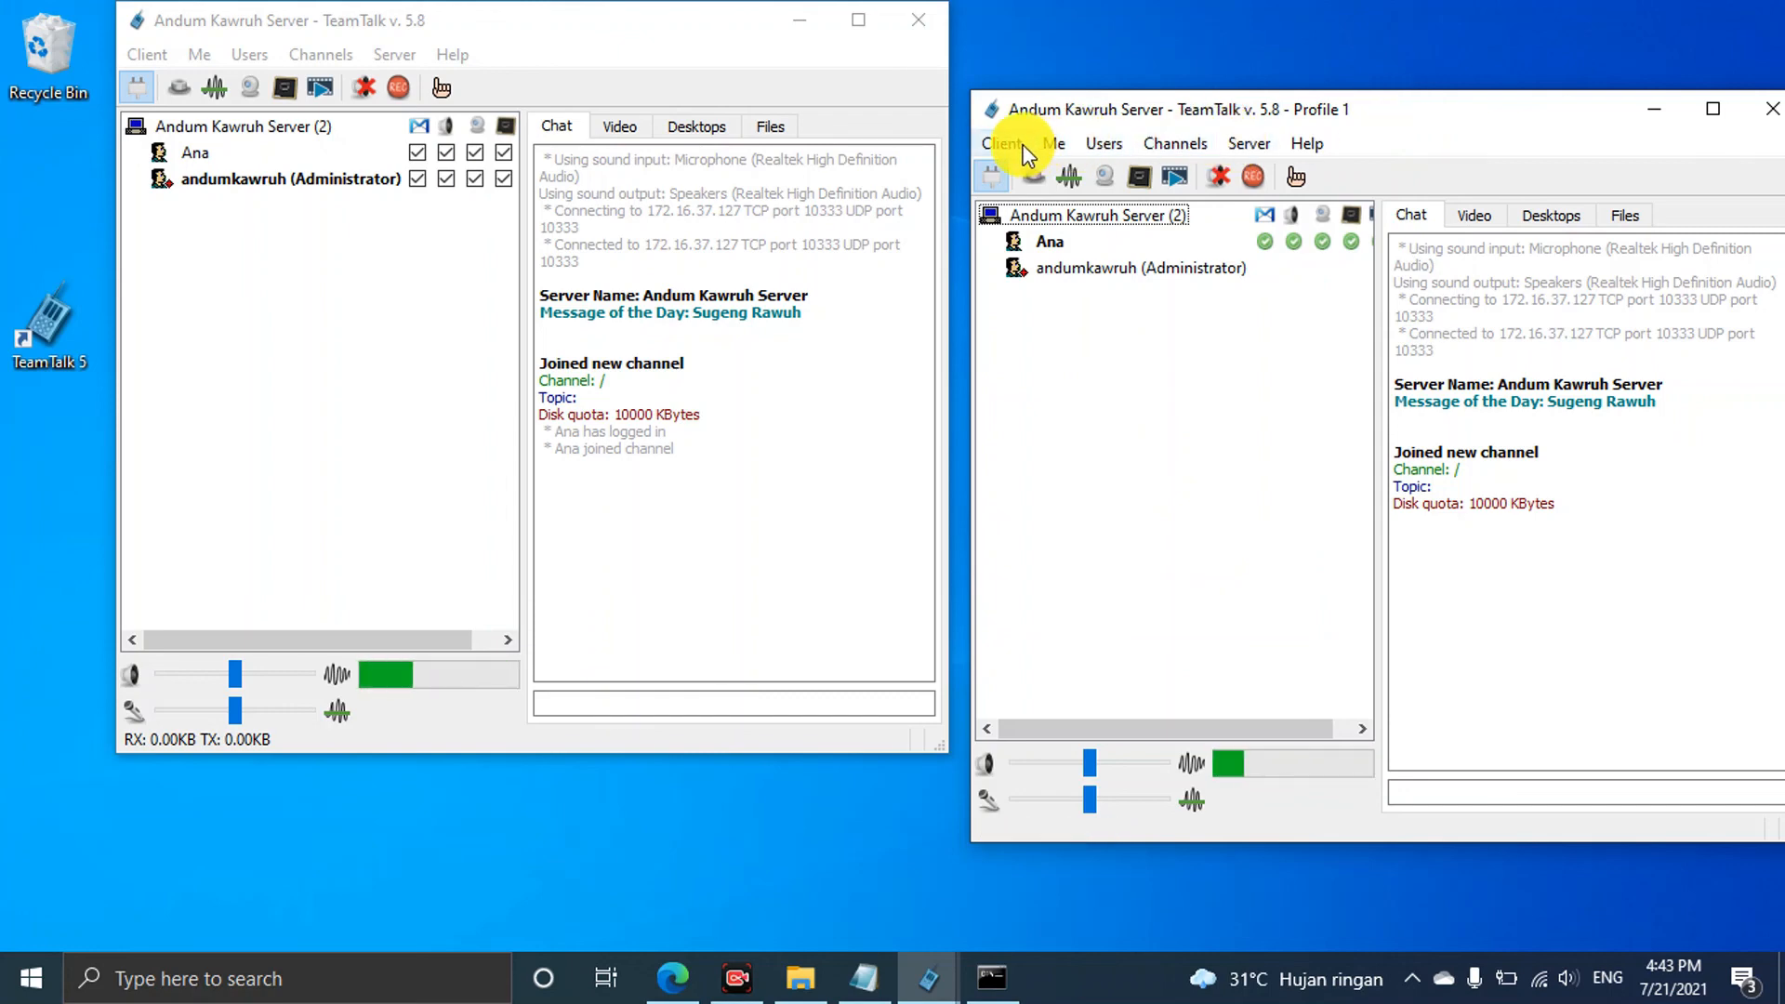
pyautogui.click(993, 179)
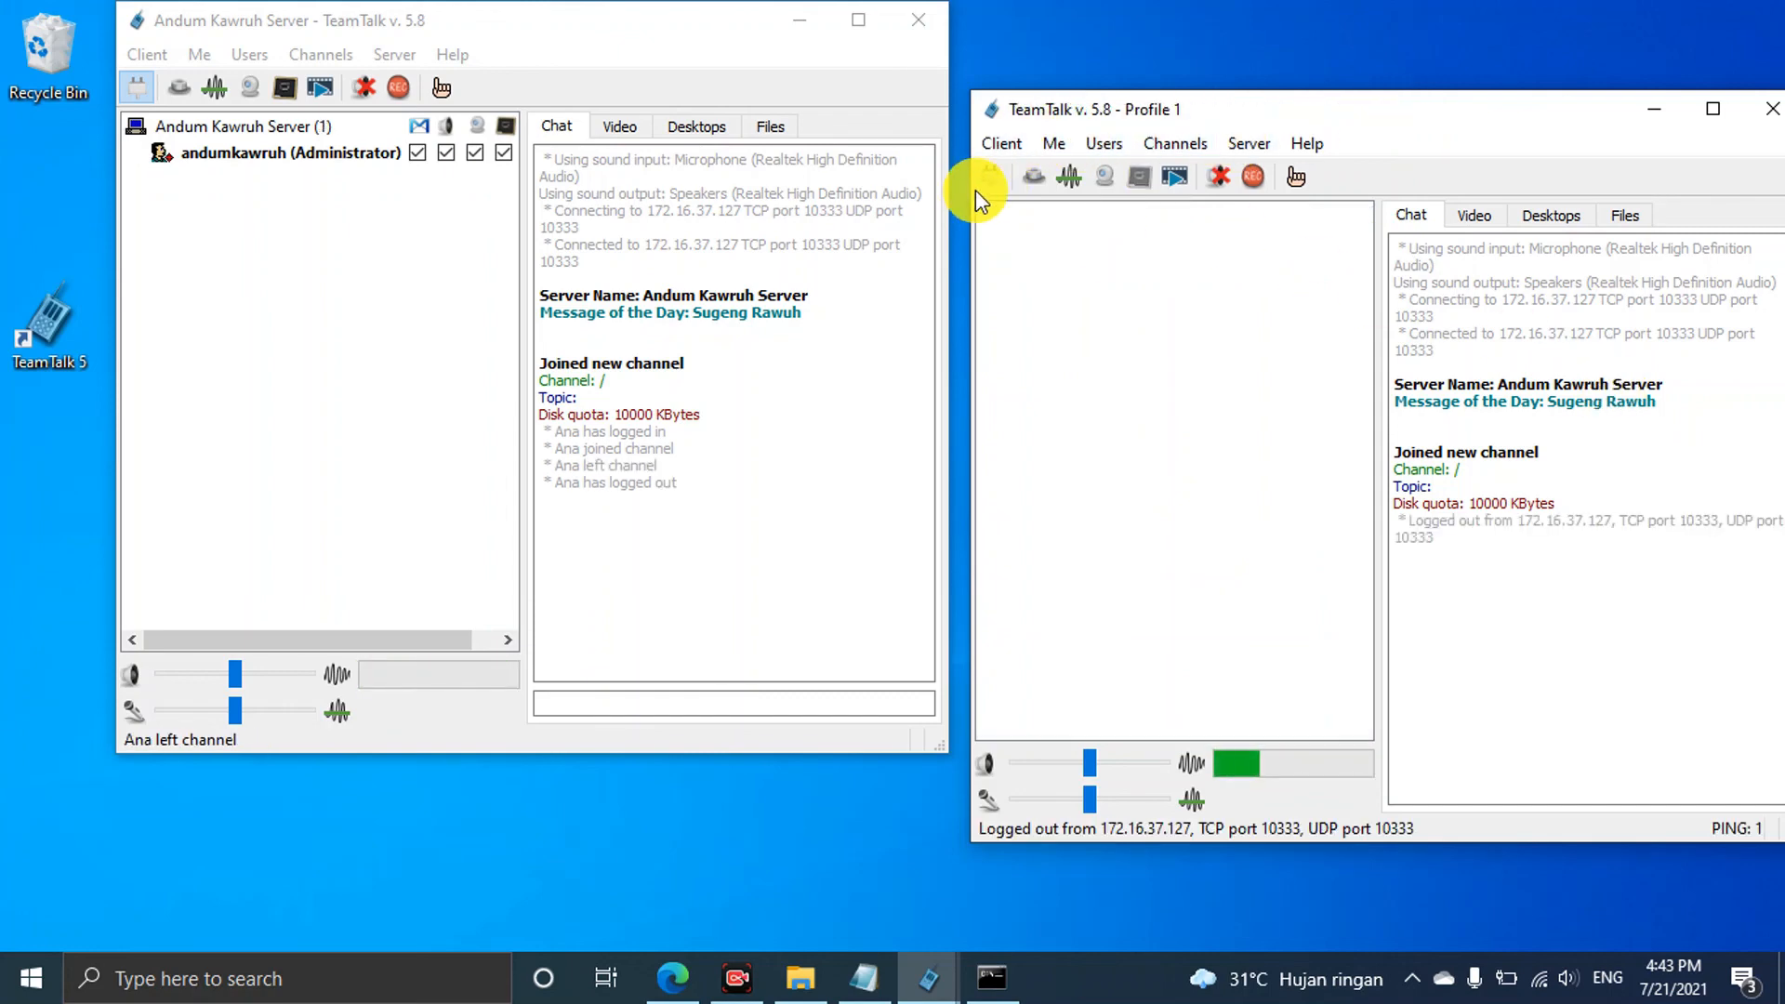
# Retry Ana's login with a changed password and dismiss the login error prompts
pyautogui.click(991, 176)
pyautogui.click(1688, 365)
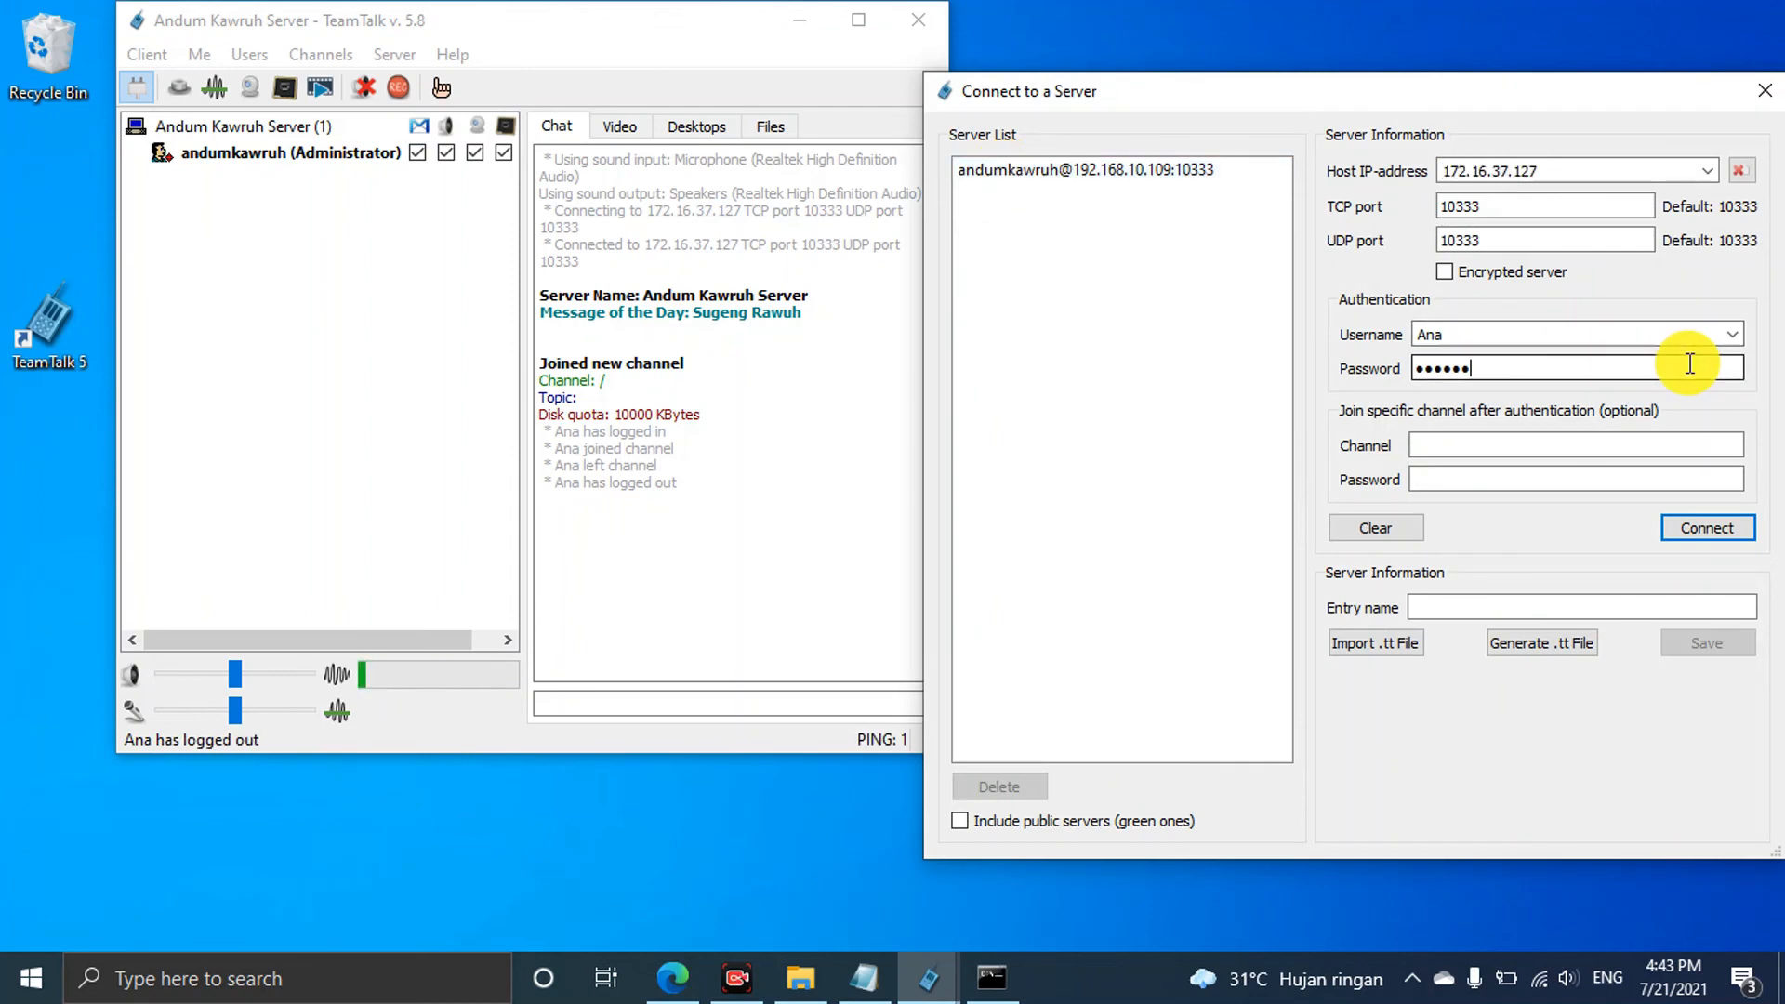
pyautogui.press('BackSpace')
pyautogui.press('BackSpace')
pyautogui.press('BackSpace')
pyautogui.press('BackSpace')
pyautogui.press('BackSpace')
pyautogui.press('BackSpace')
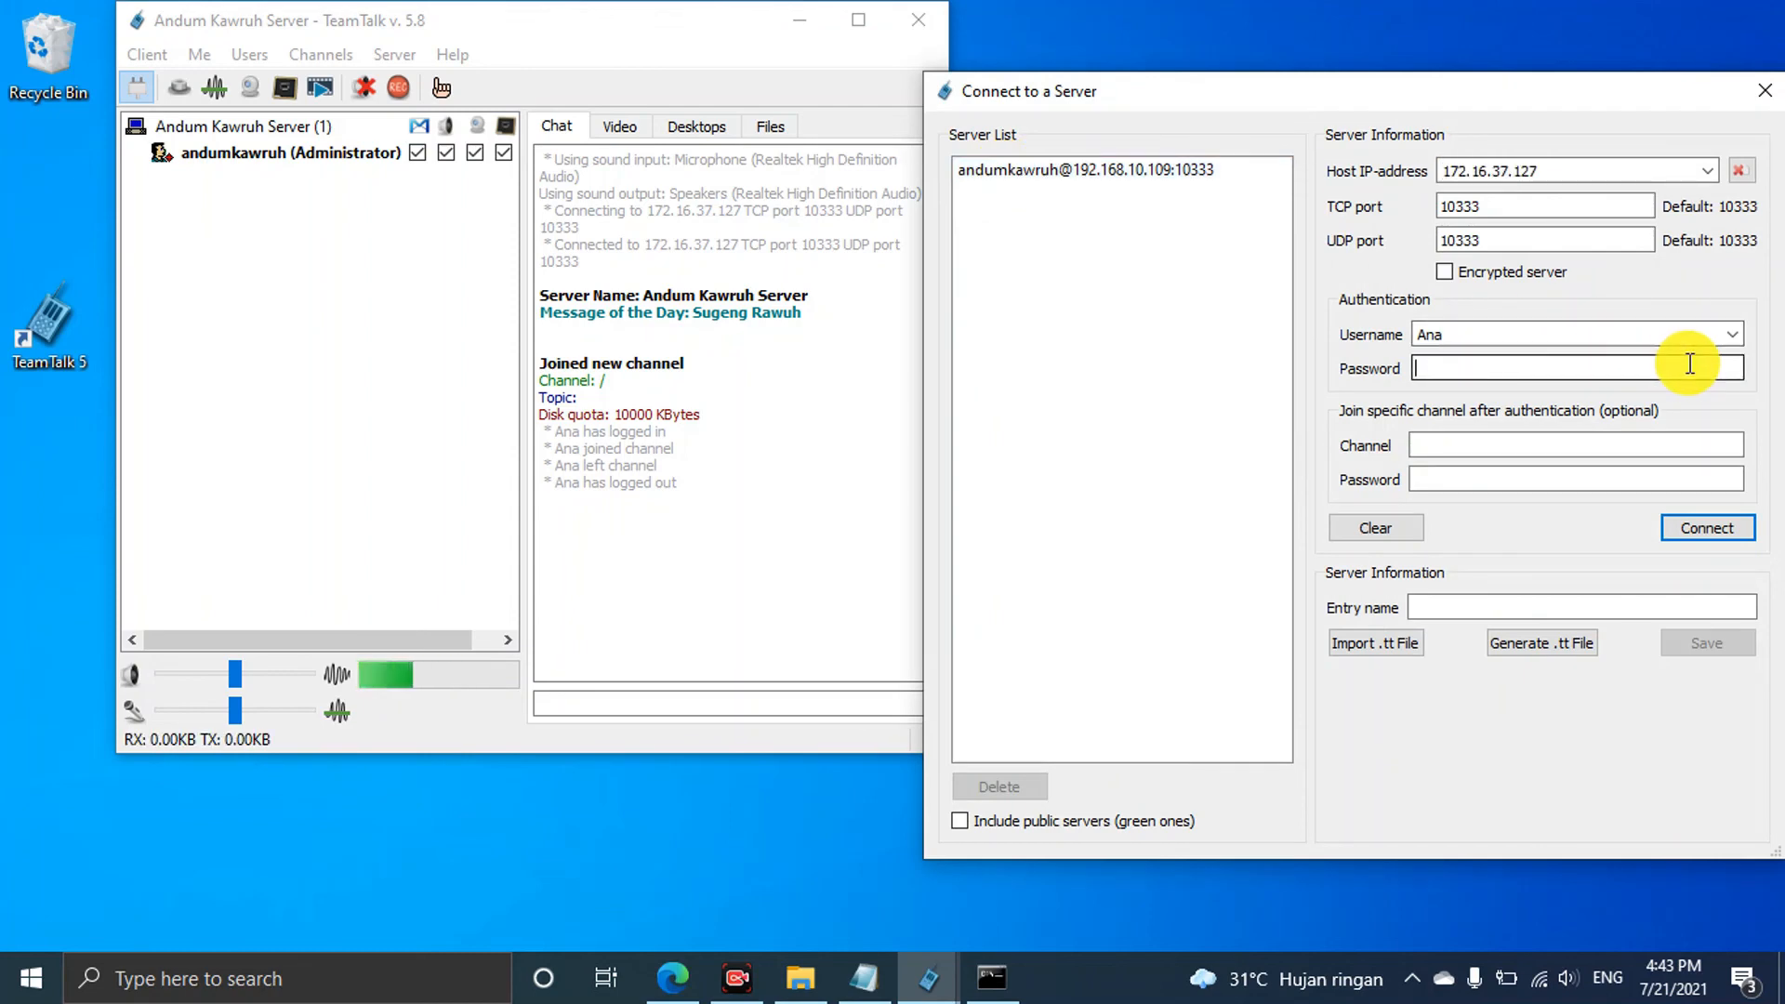
pyautogui.write('a')
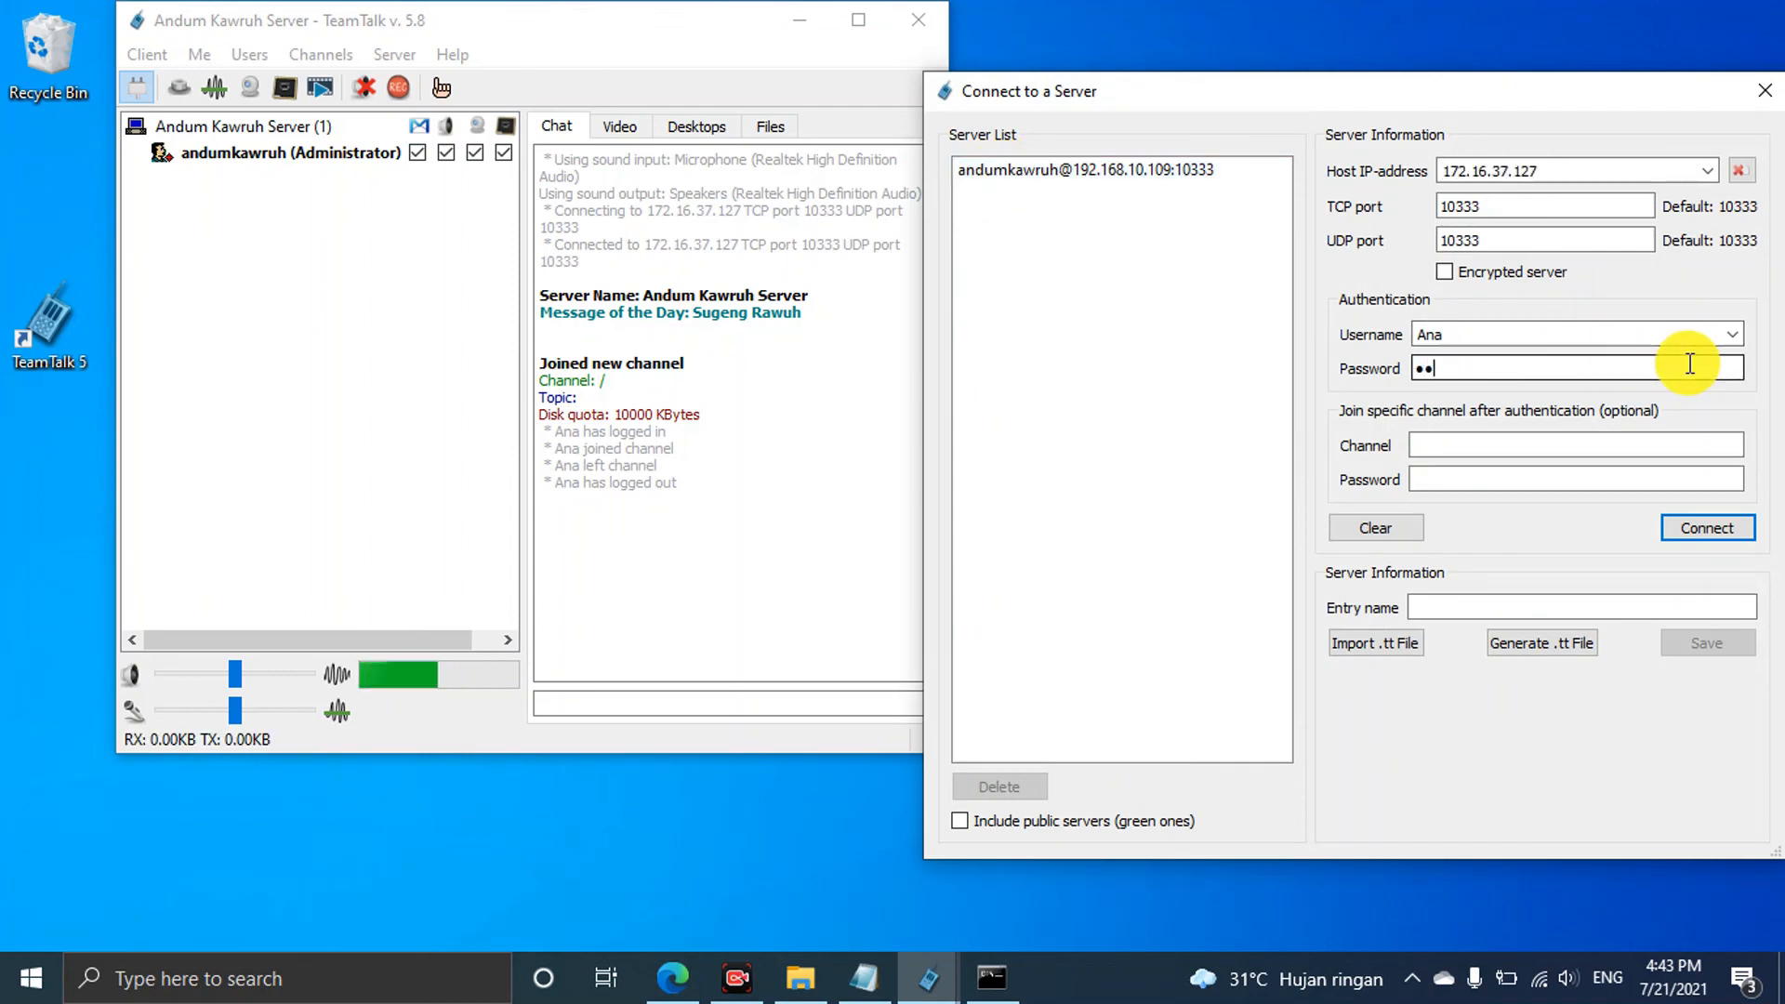
pyautogui.click(1709, 532)
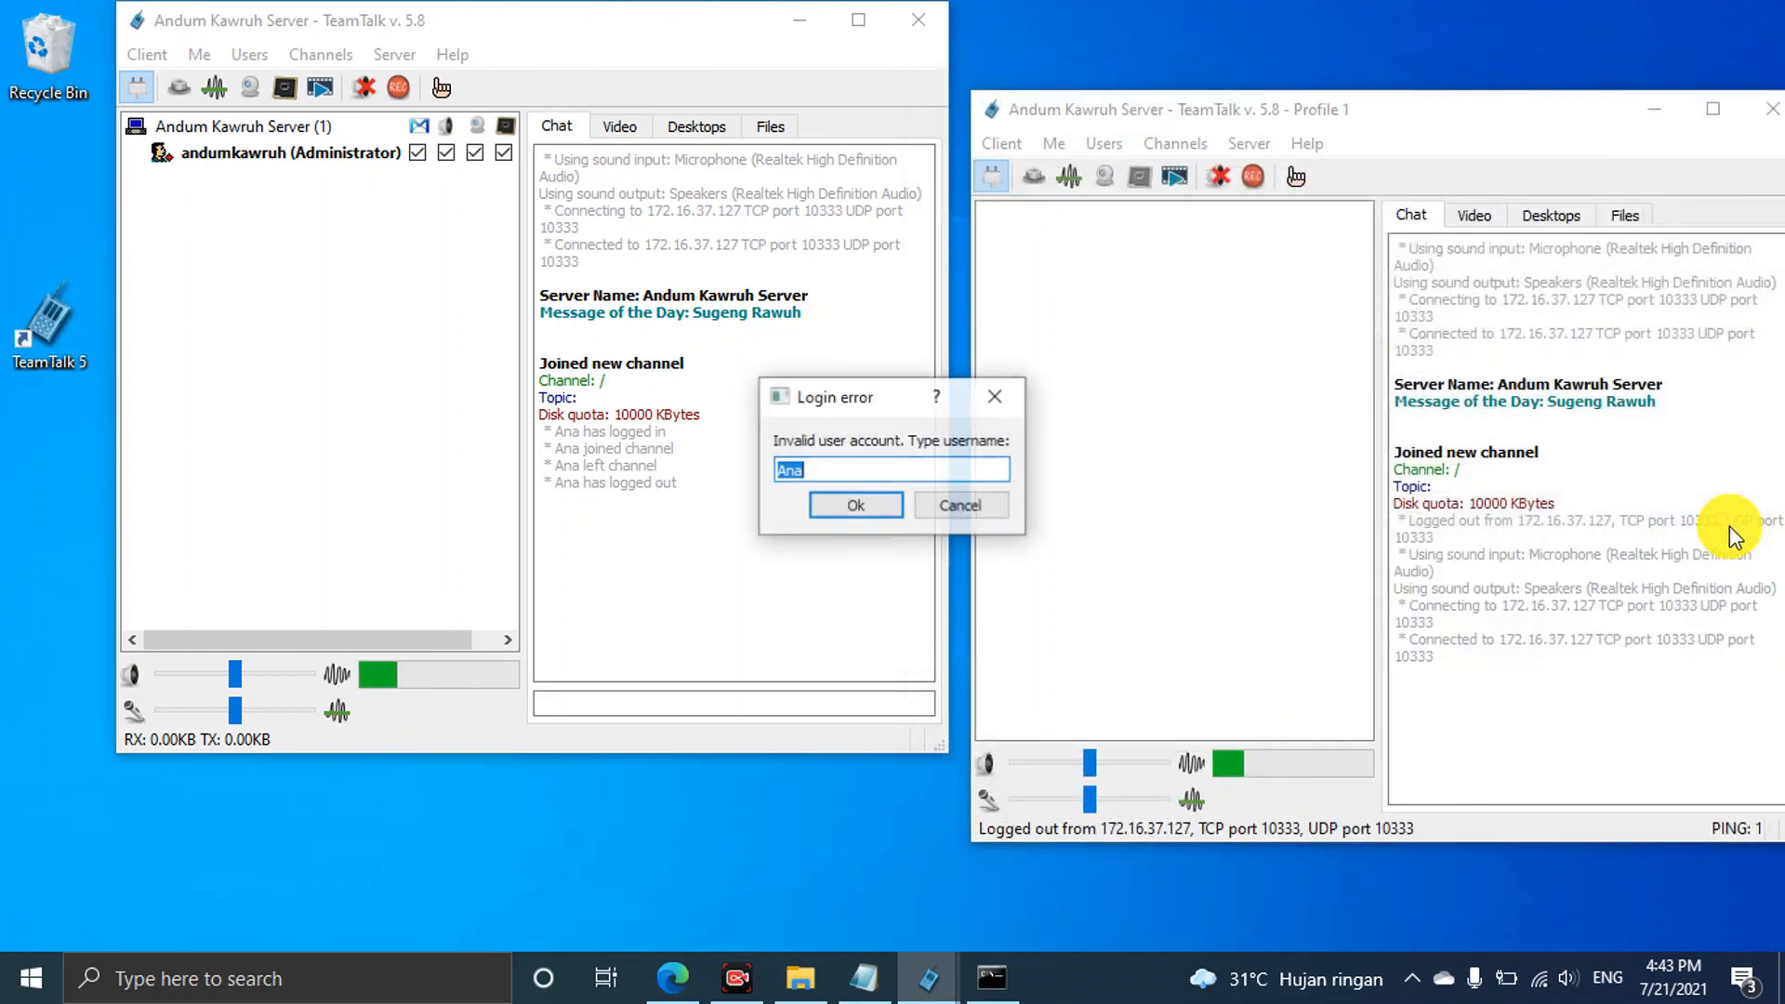
pyautogui.click(864, 505)
pyautogui.click(958, 507)
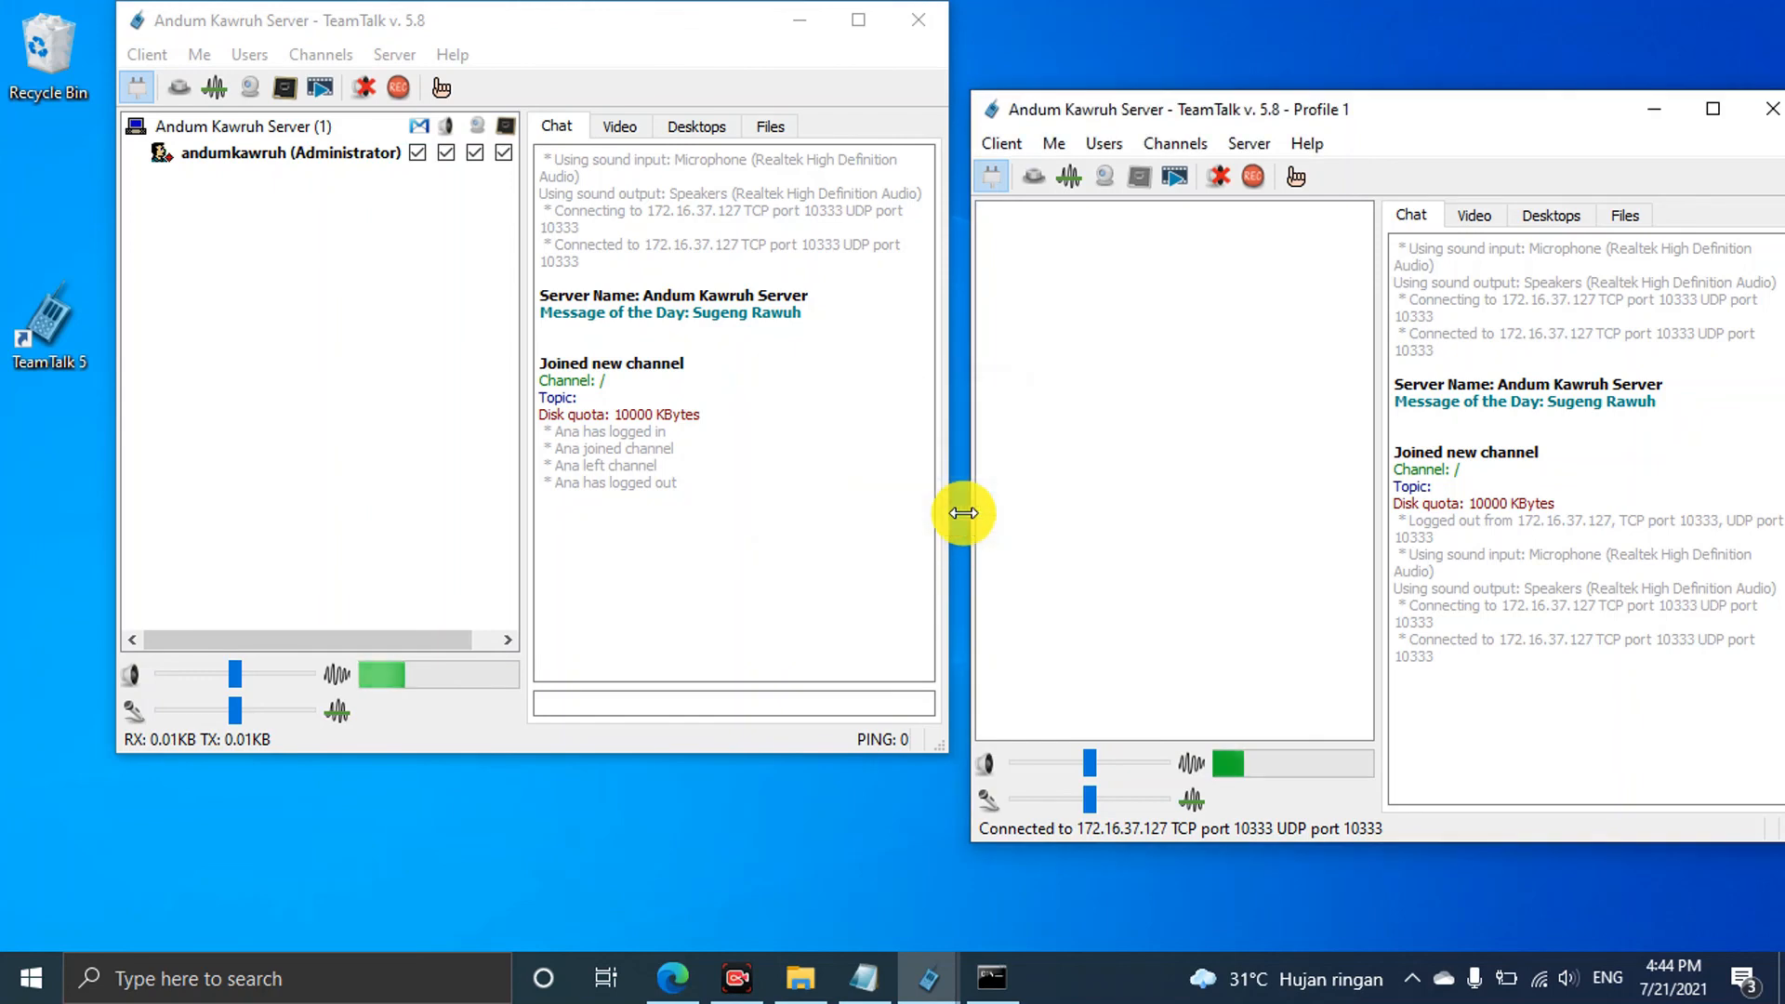
# Reconnect Ana's client with corrected username and password fields
pyautogui.click(999, 179)
pyautogui.click(997, 175)
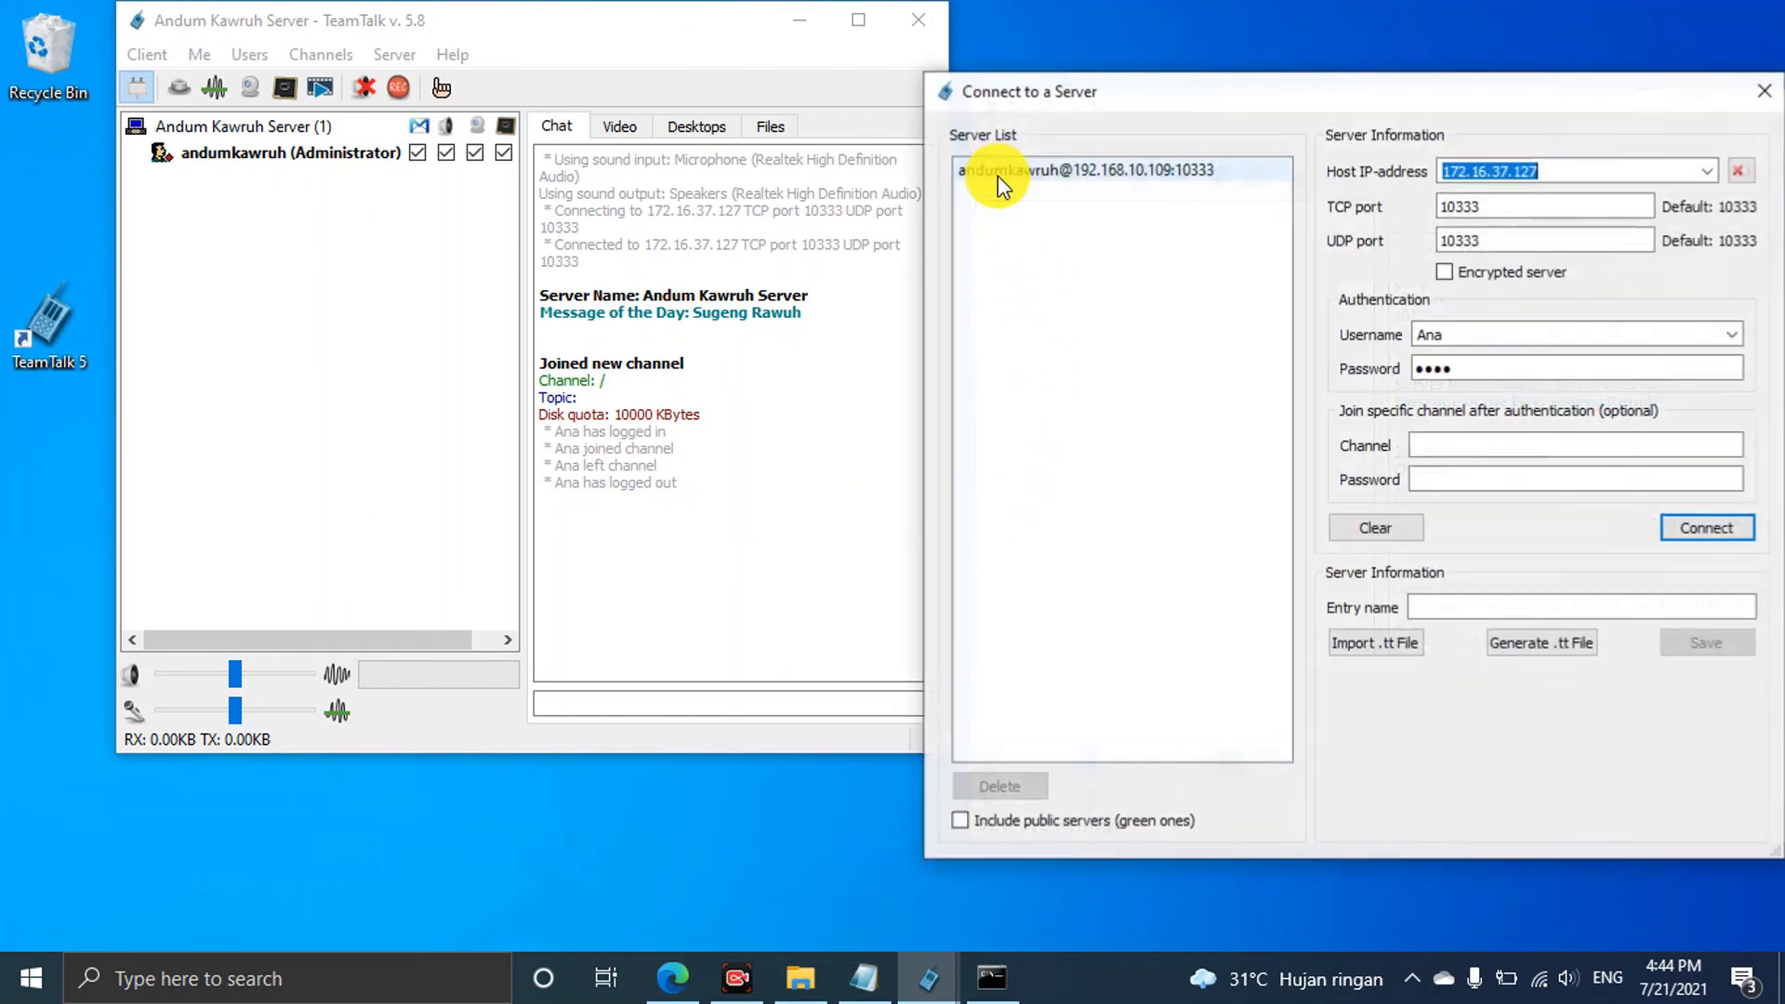
pyautogui.click(1488, 335)
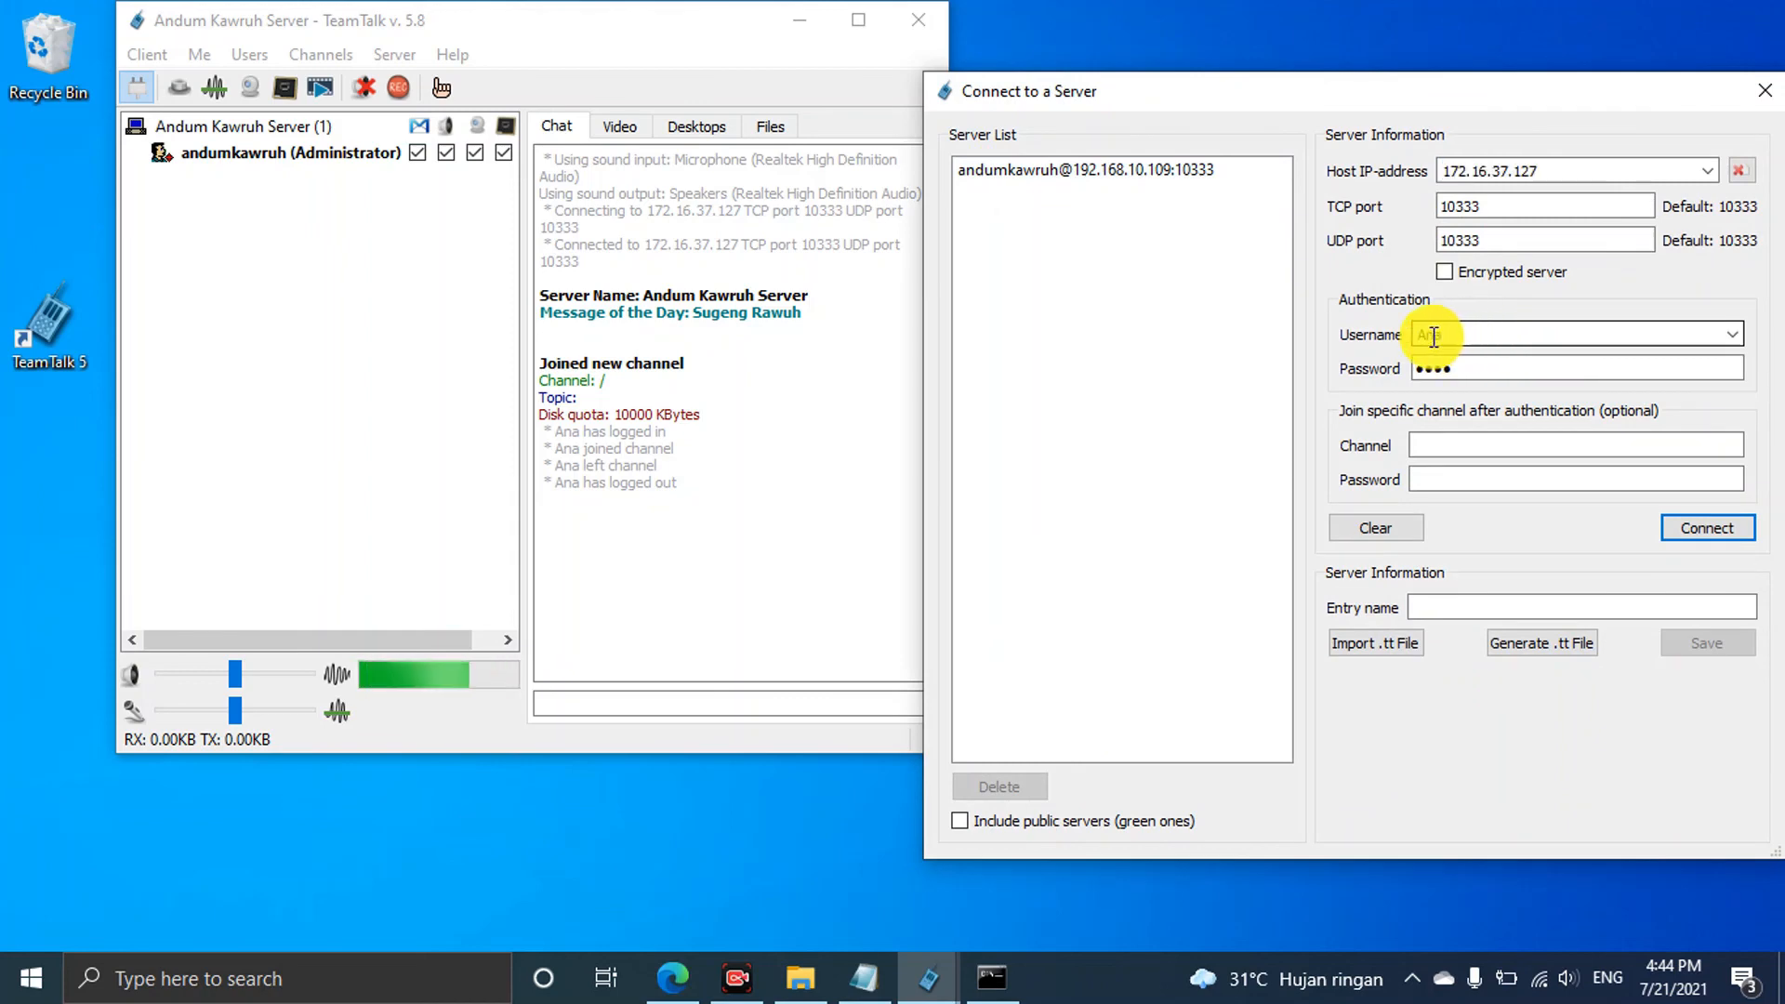
pyautogui.click(1430, 368)
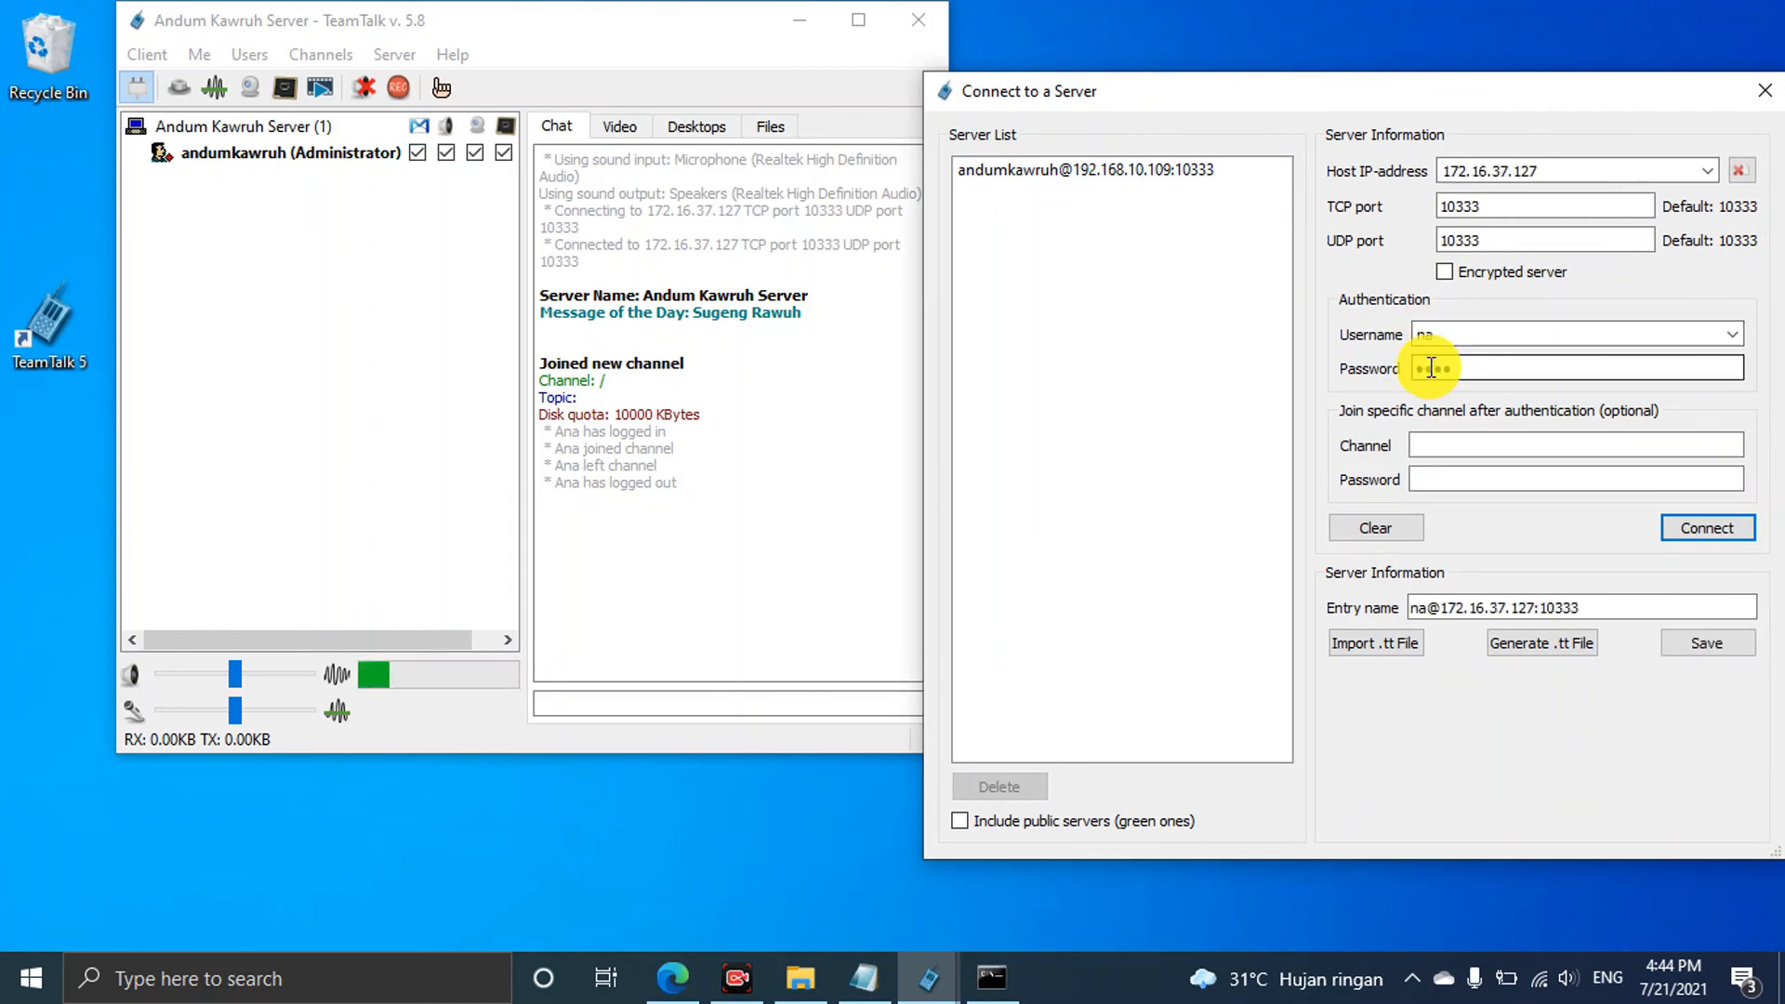
pyautogui.write('a')
pyautogui.moveTo(1466, 369); pyautogui.dragTo(1367, 370)
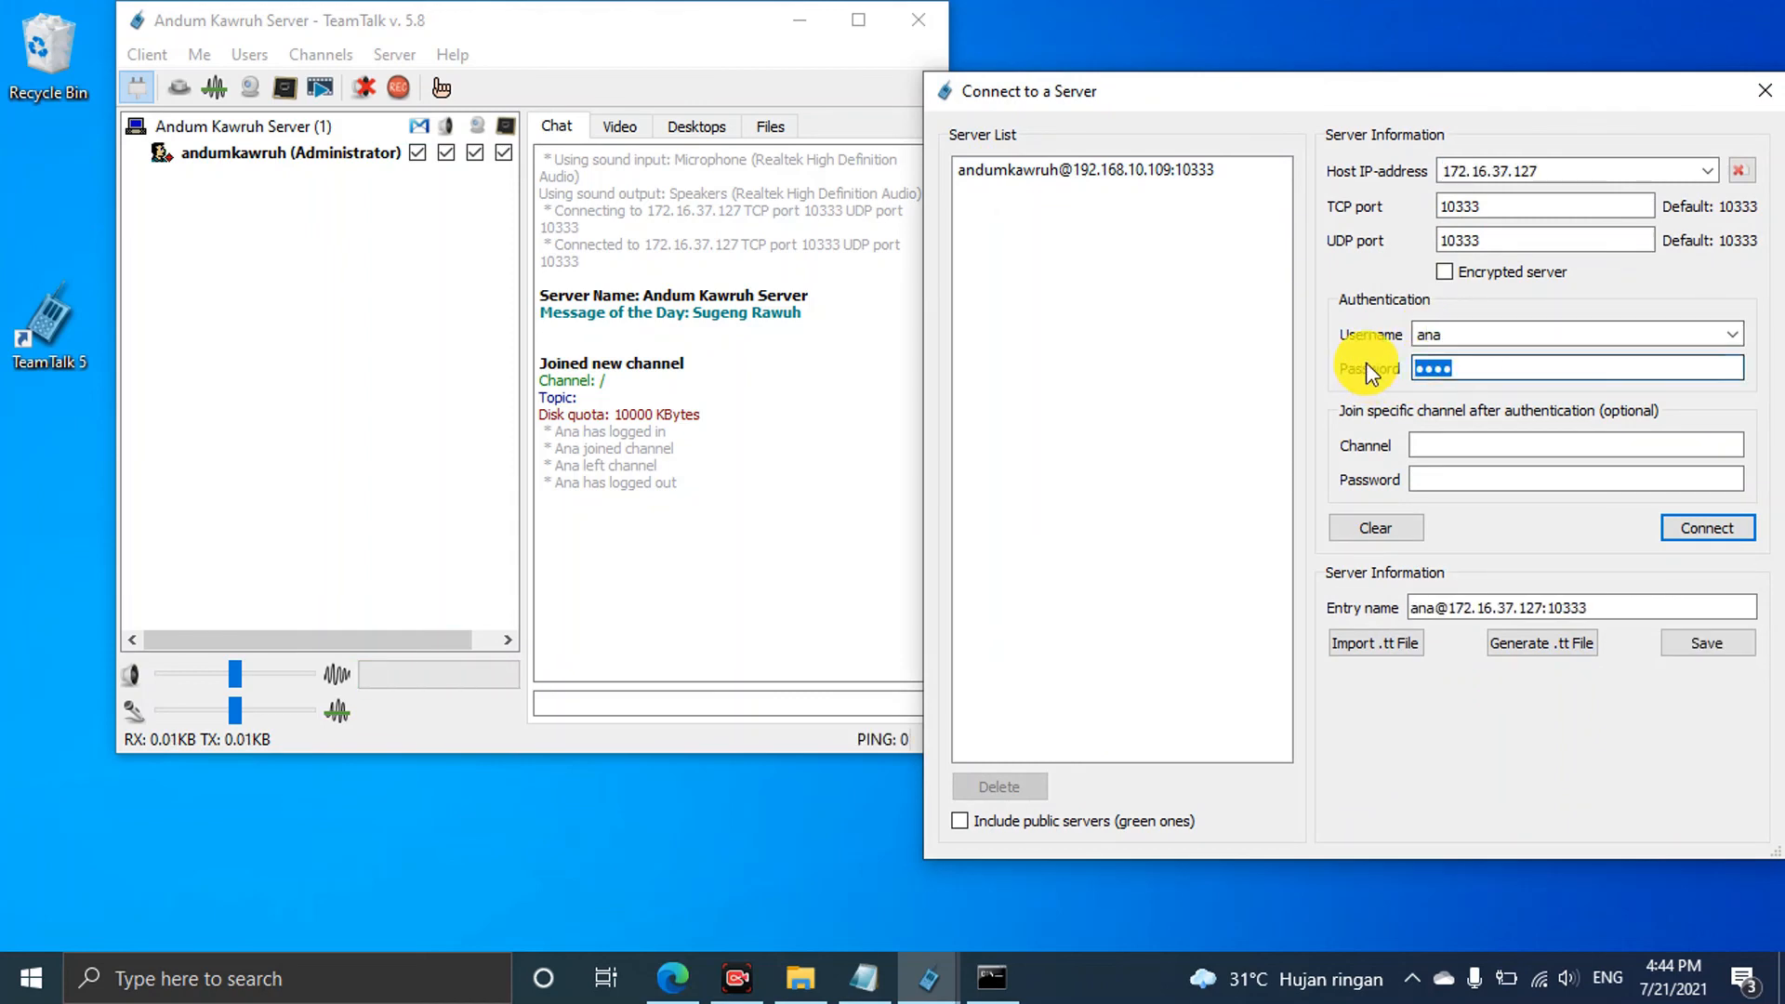
pyautogui.write('•')
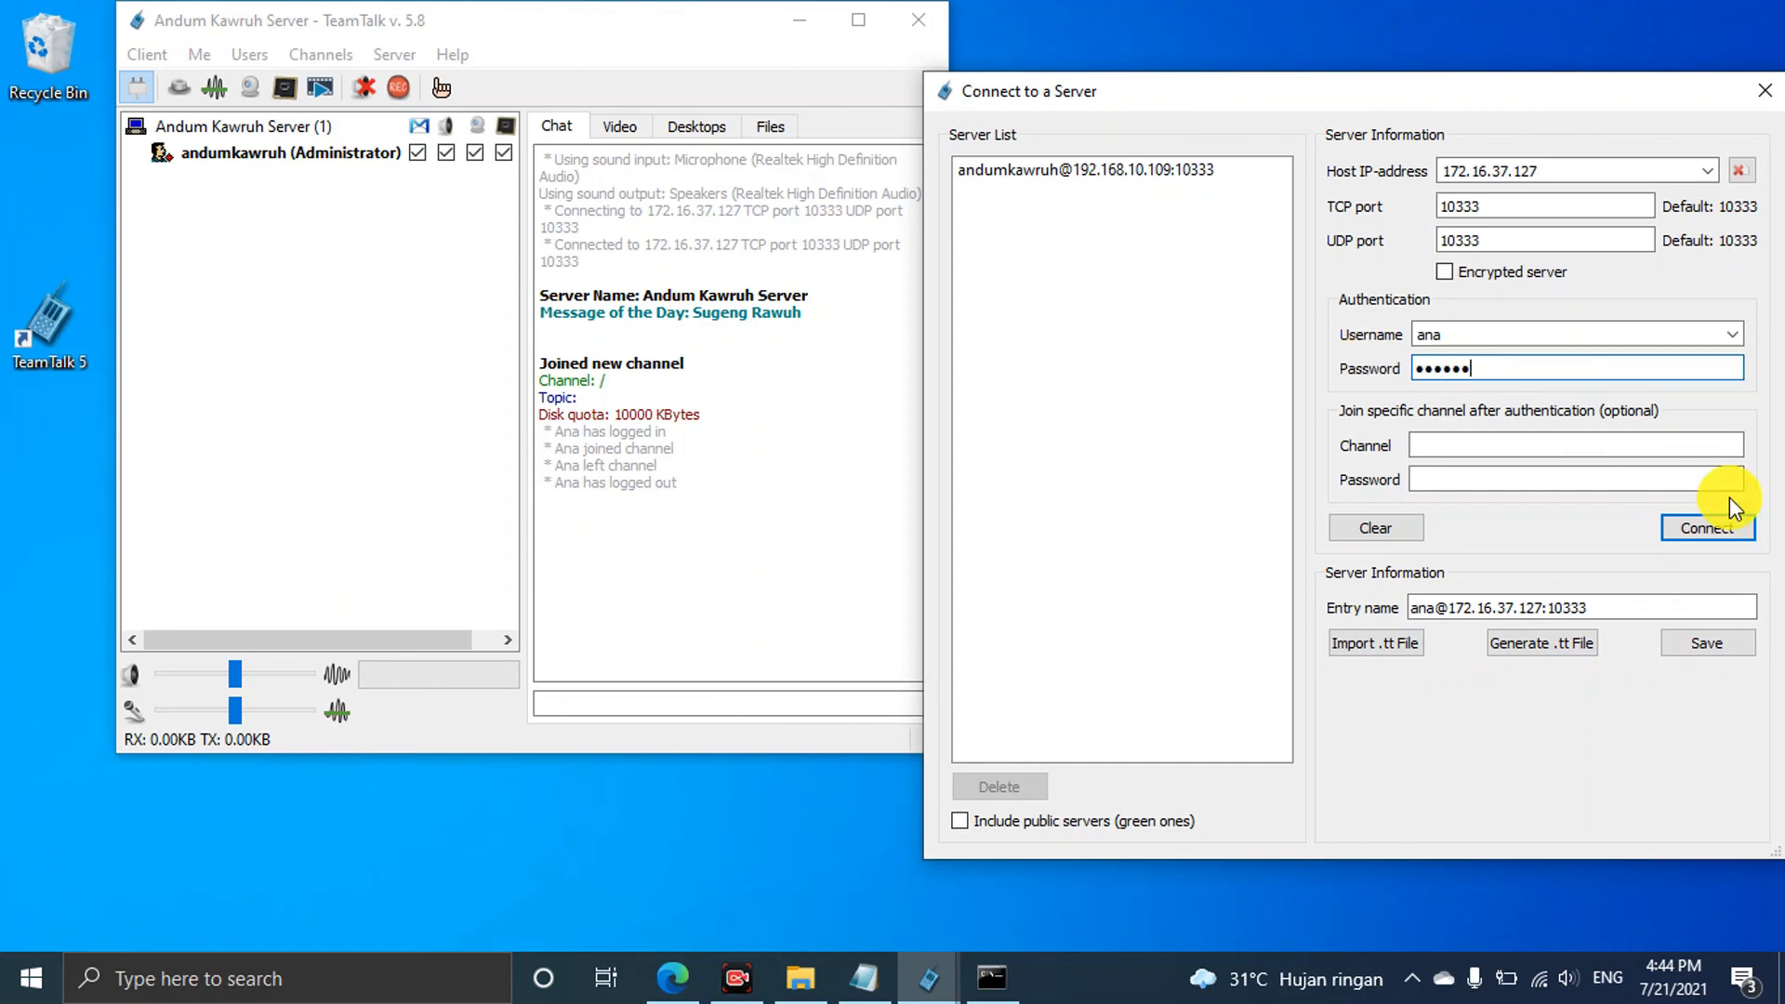
pyautogui.click(1707, 527)
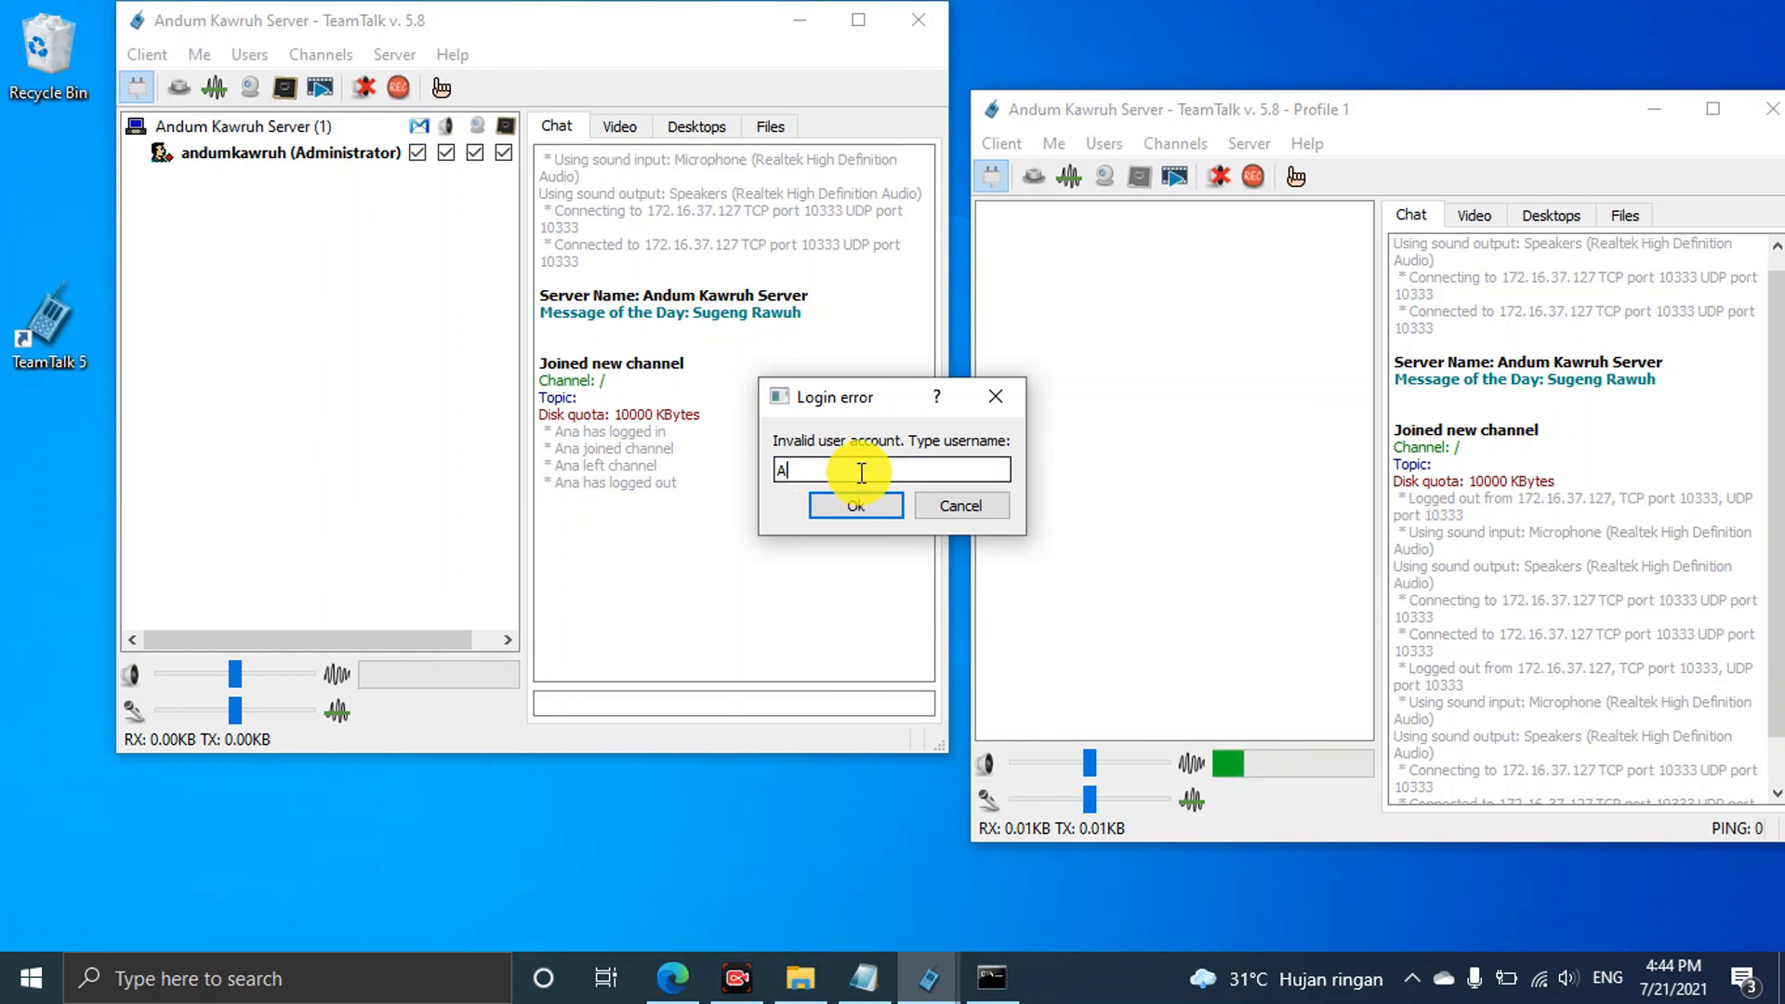
# Enter username Ana and the password in the login prompts, then close her client
pyautogui.write('na')
pyautogui.click(864, 502)
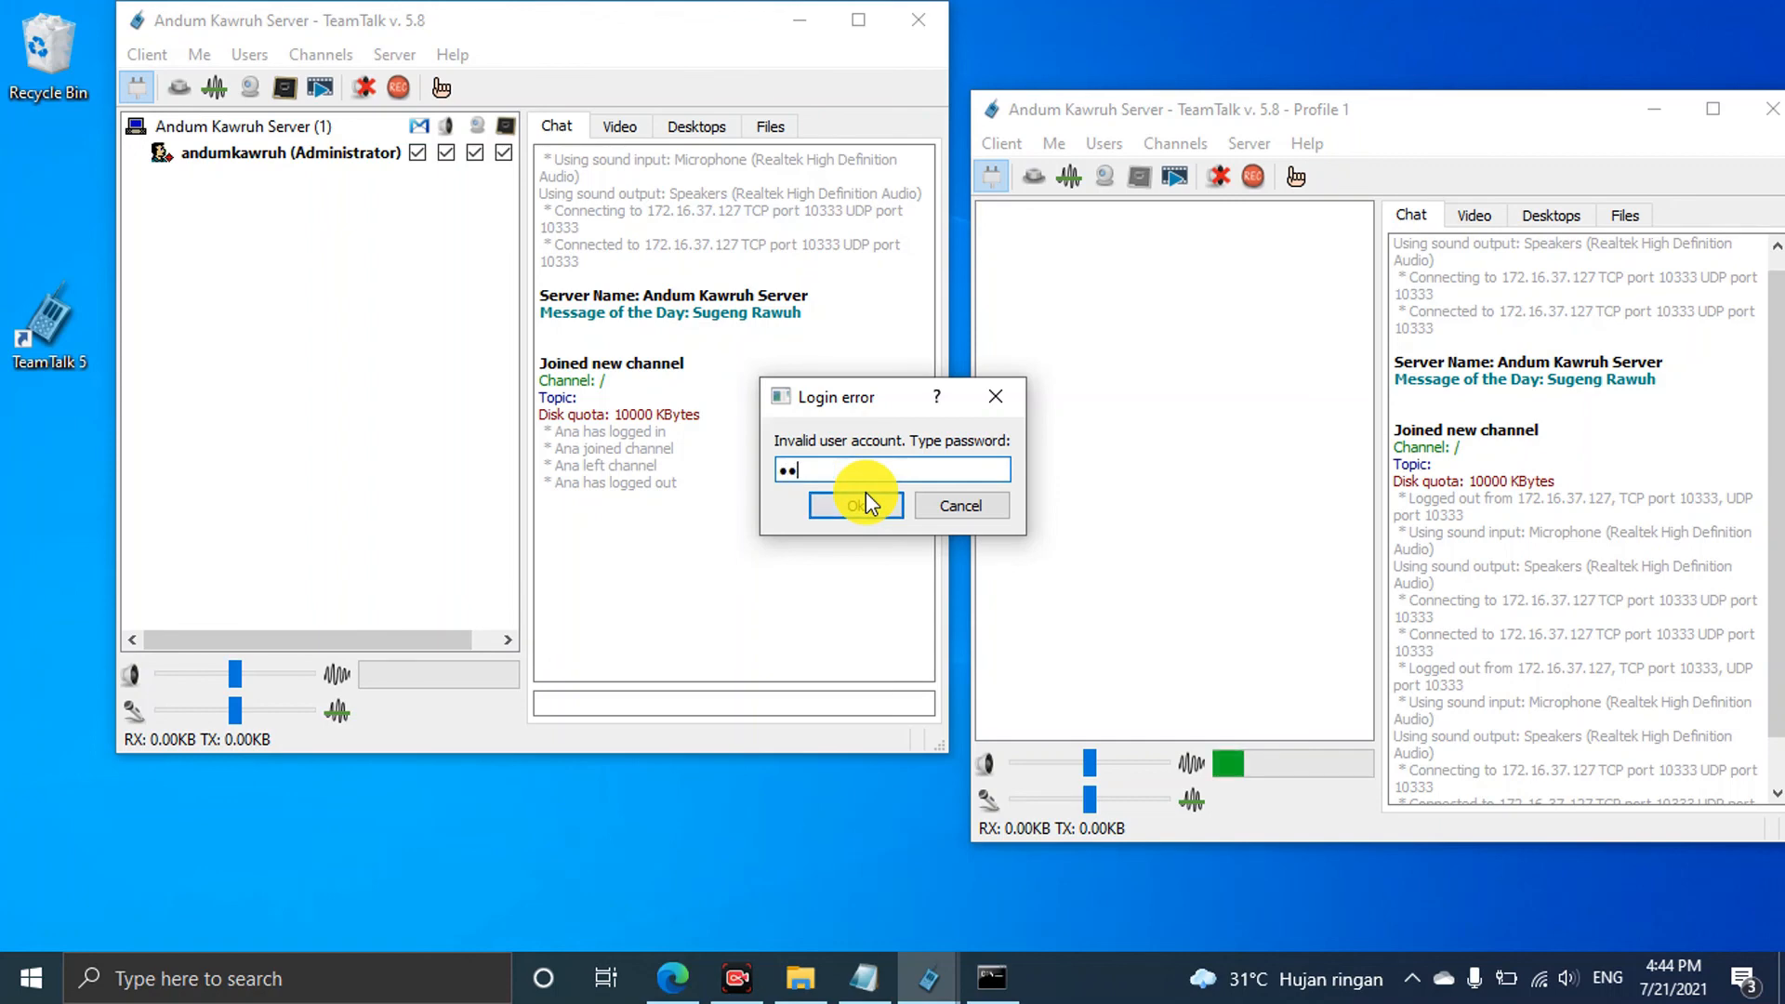
pyautogui.click(856, 505)
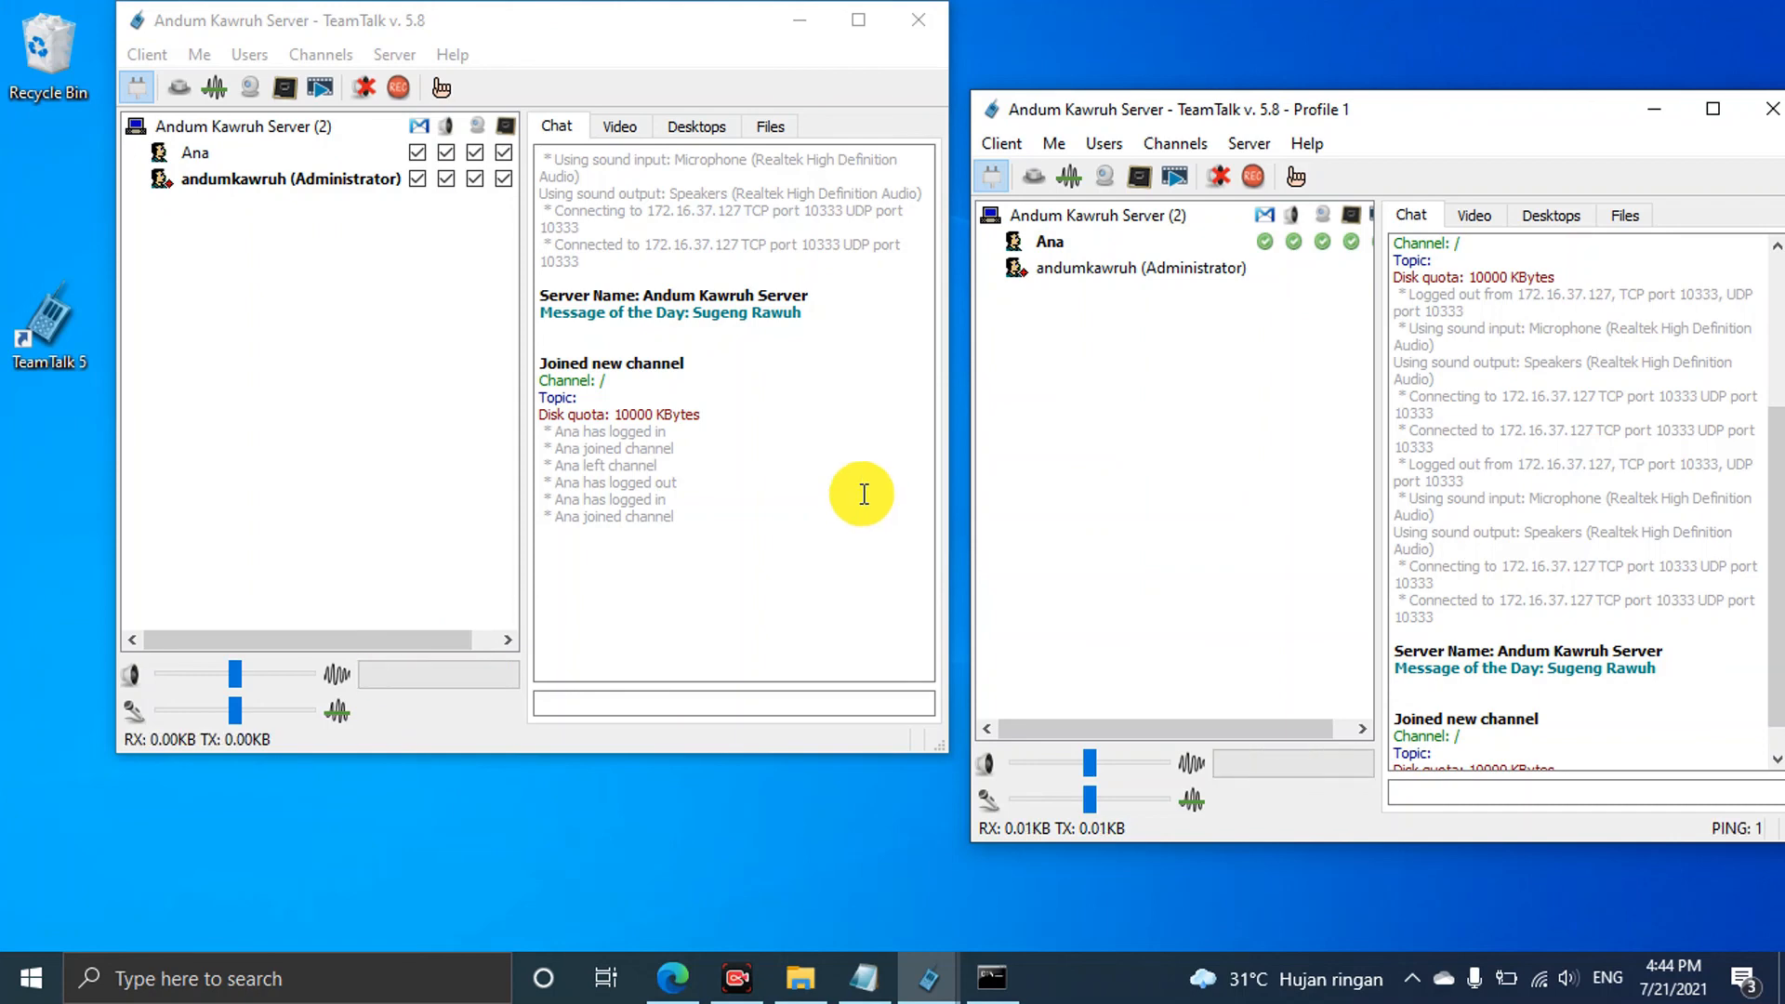
pyautogui.click(1772, 110)
# Review the server name and message of the day in Server Properties, closing unchanged
pyautogui.moveTo(618, 24); pyautogui.dragTo(751, 23)
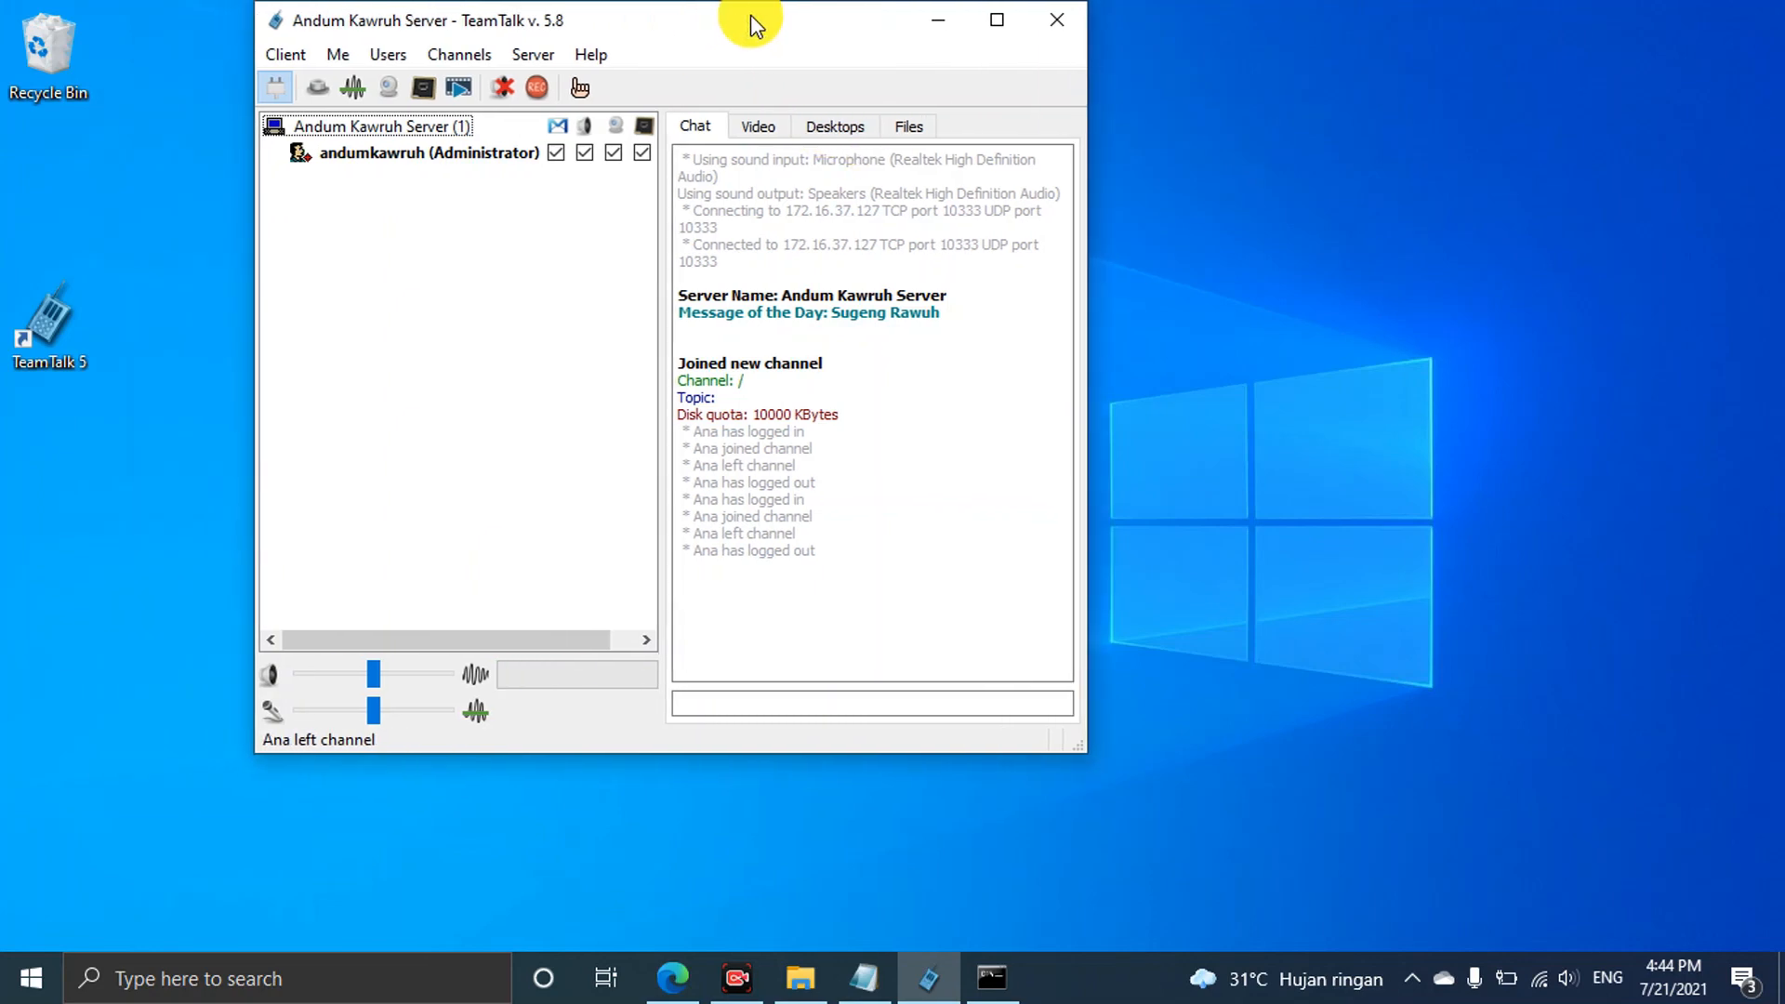
pyautogui.click(546, 56)
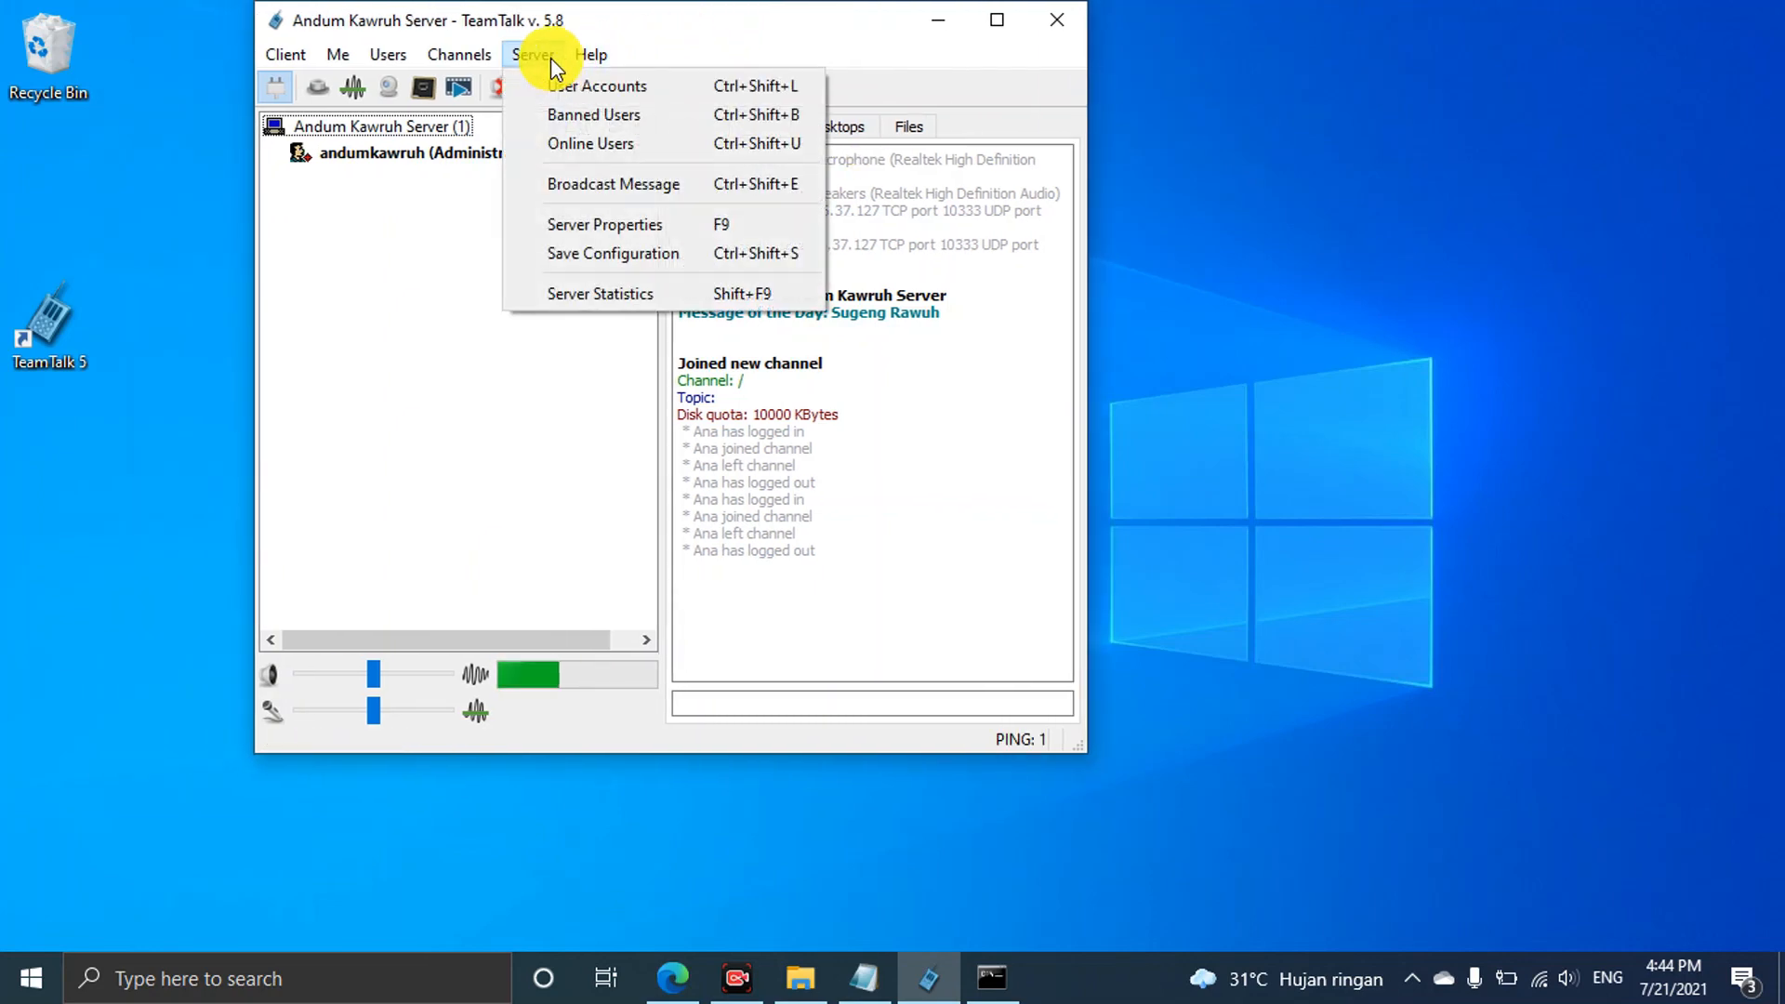
pyautogui.click(631, 225)
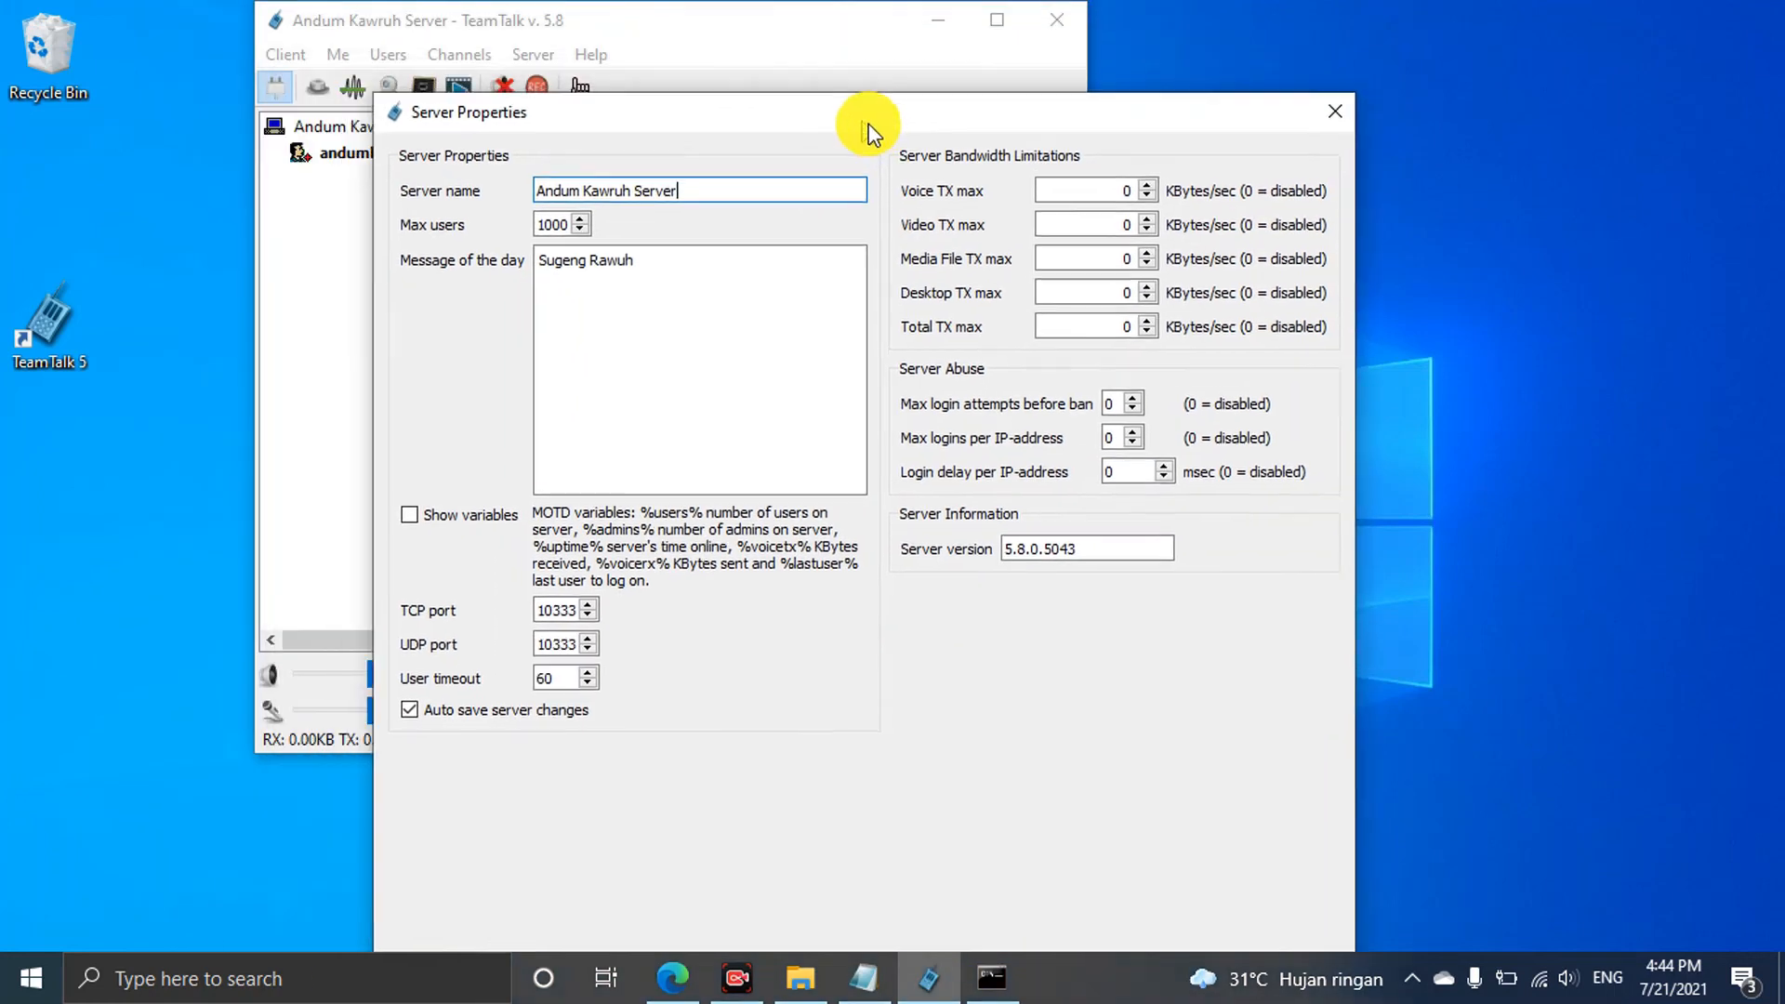
pyautogui.moveTo(869, 125); pyautogui.dragTo(1034, 127)
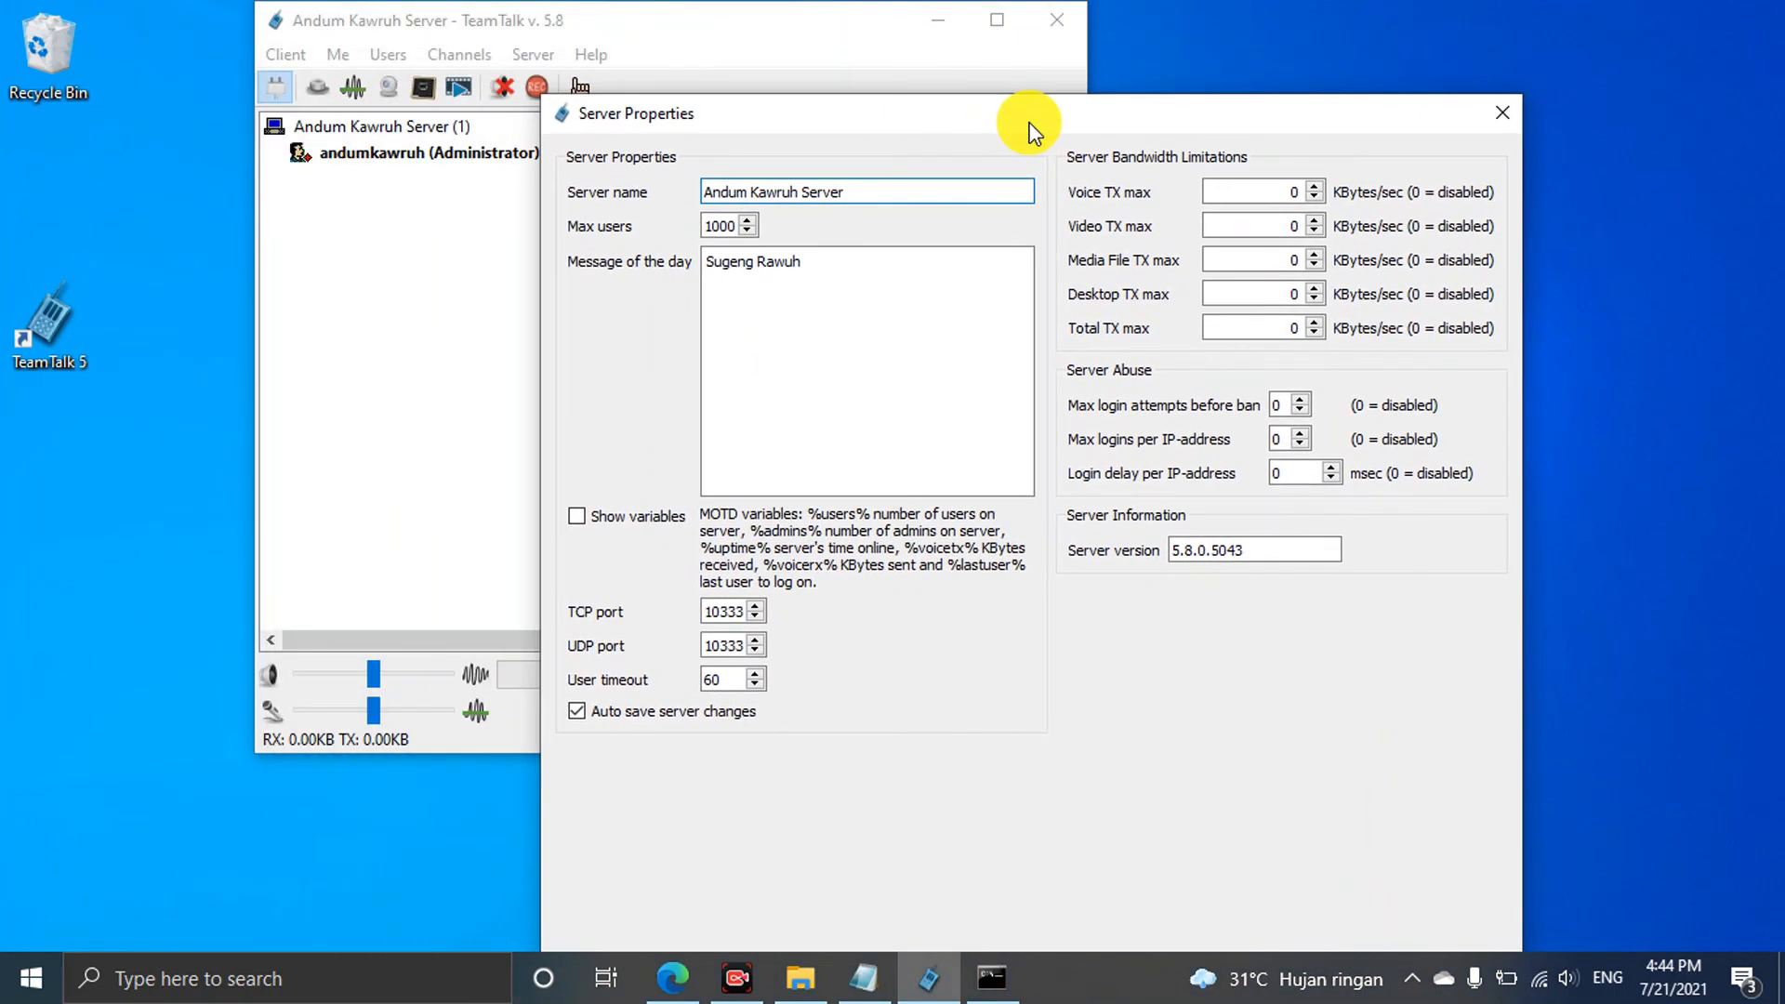
pyautogui.tripleClick(883, 191)
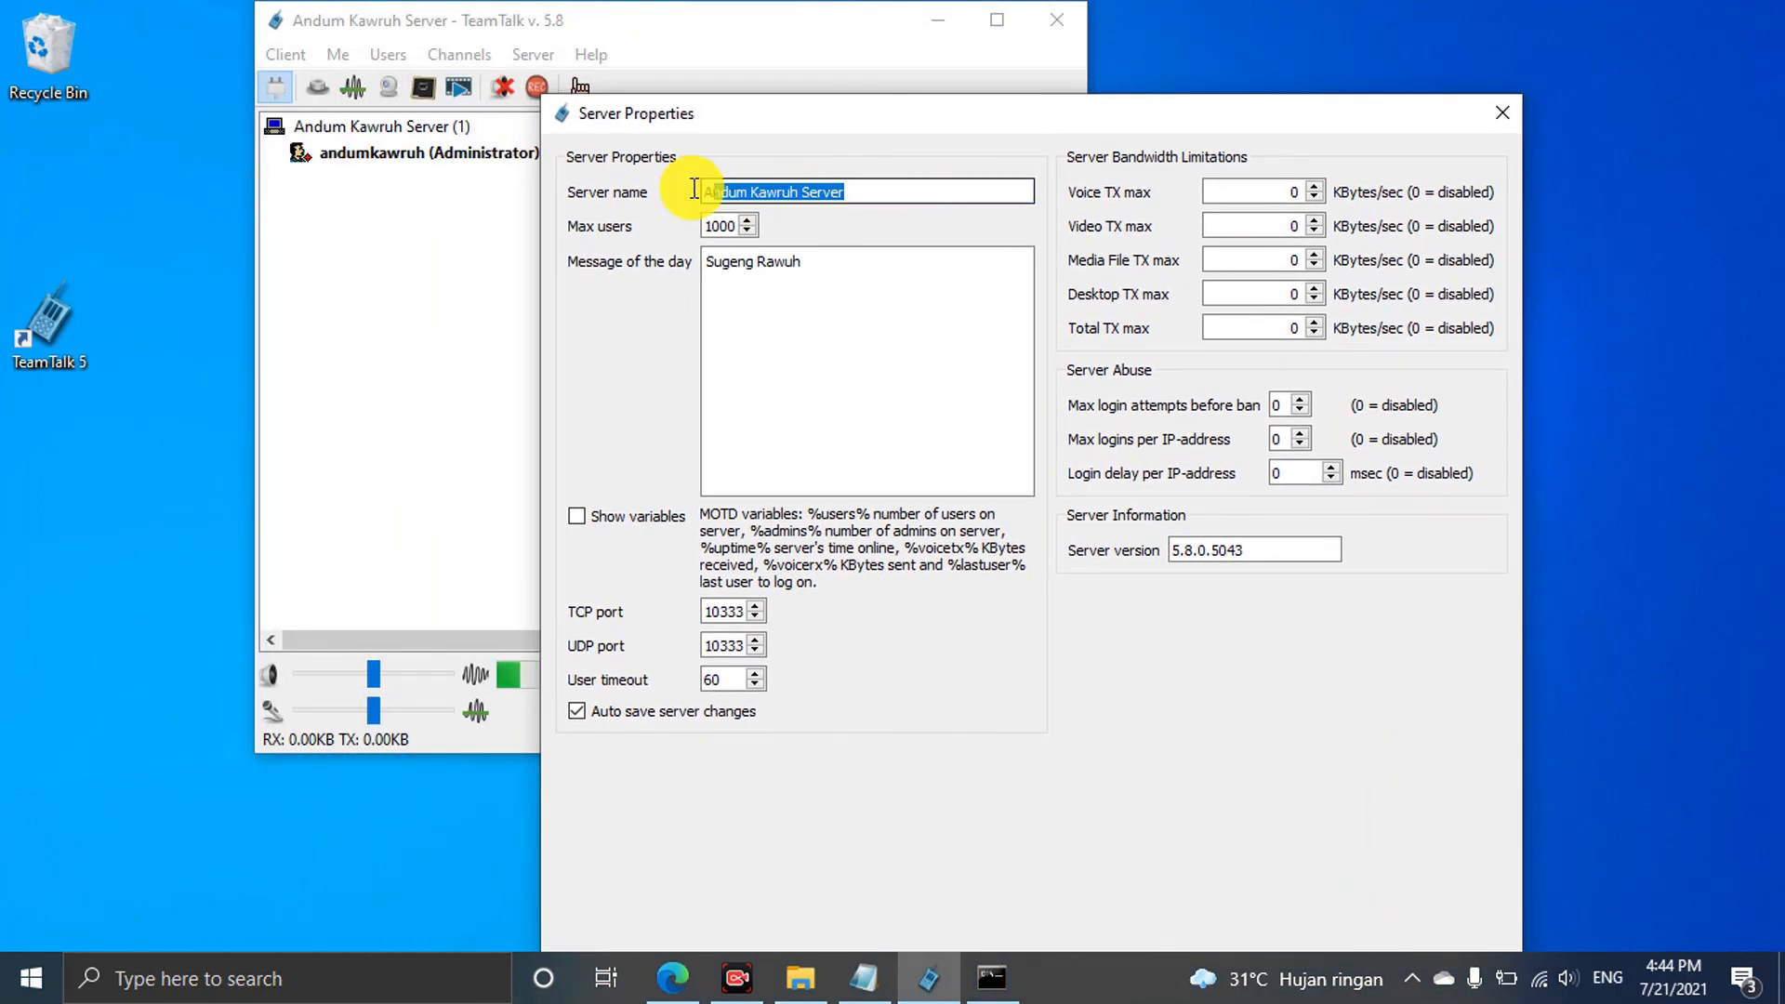
pyautogui.click(848, 191)
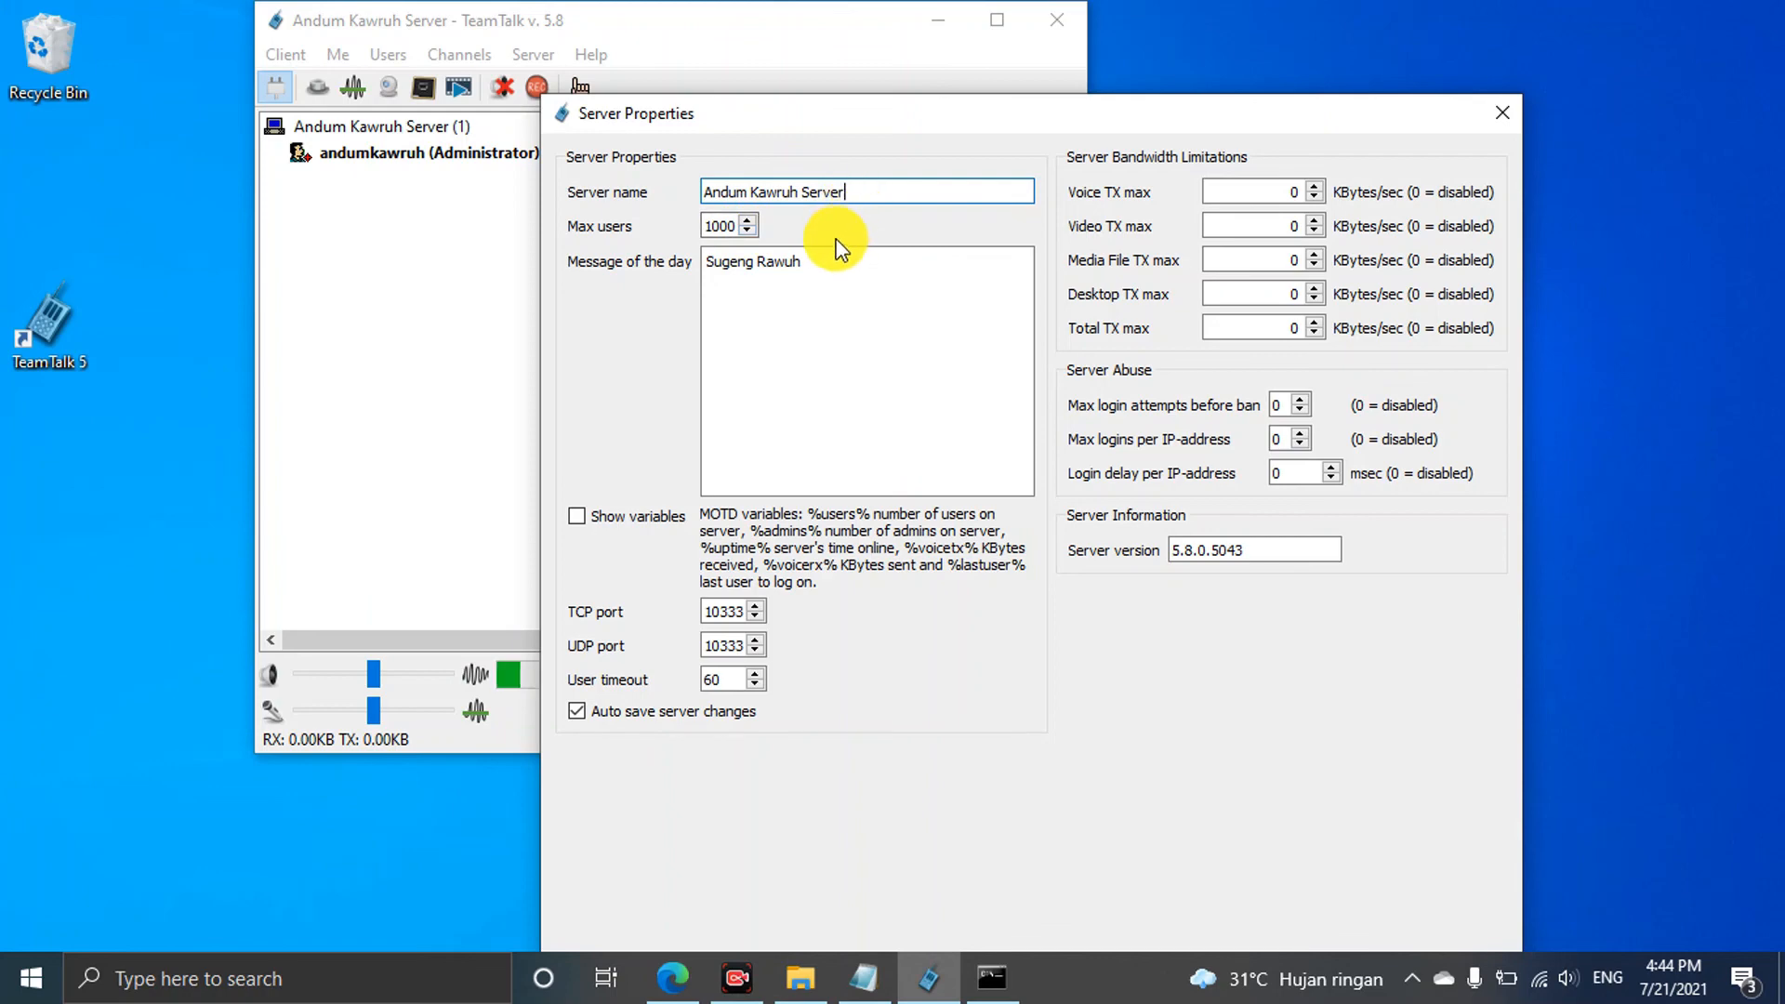
pyautogui.moveTo(826, 253); pyautogui.dragTo(702, 270)
pyautogui.click(797, 291)
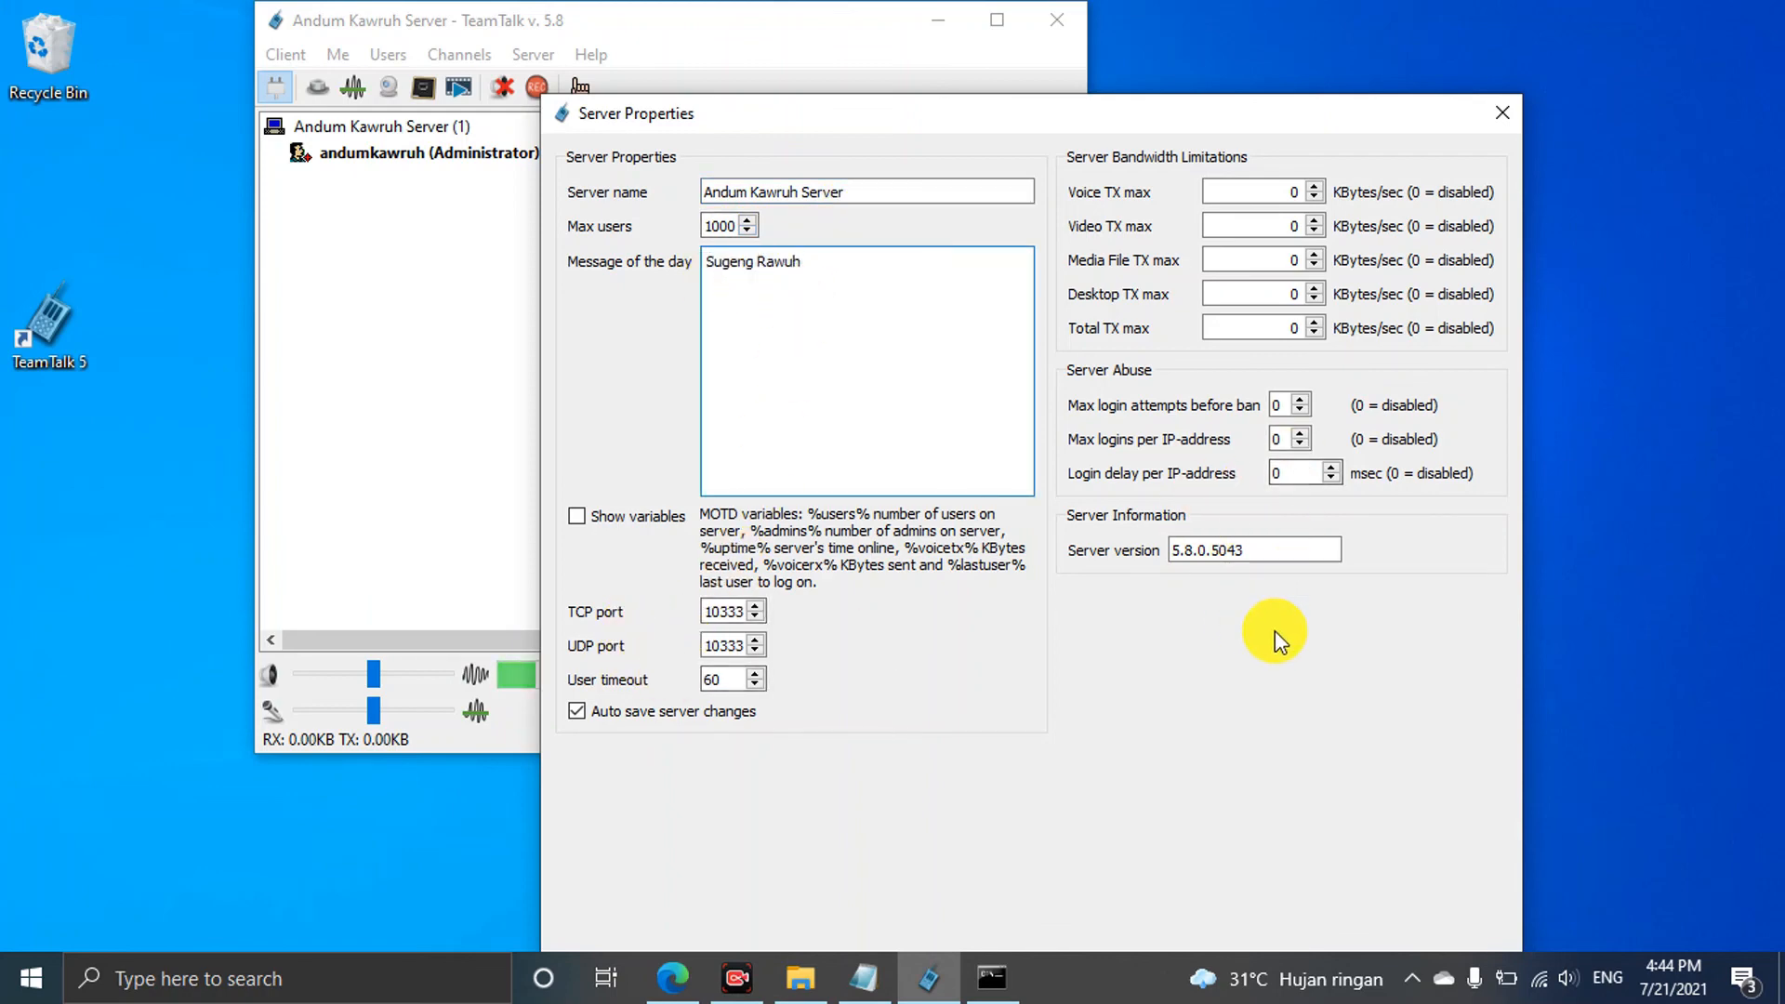
pyautogui.moveTo(973, 120); pyautogui.dragTo(995, 82)
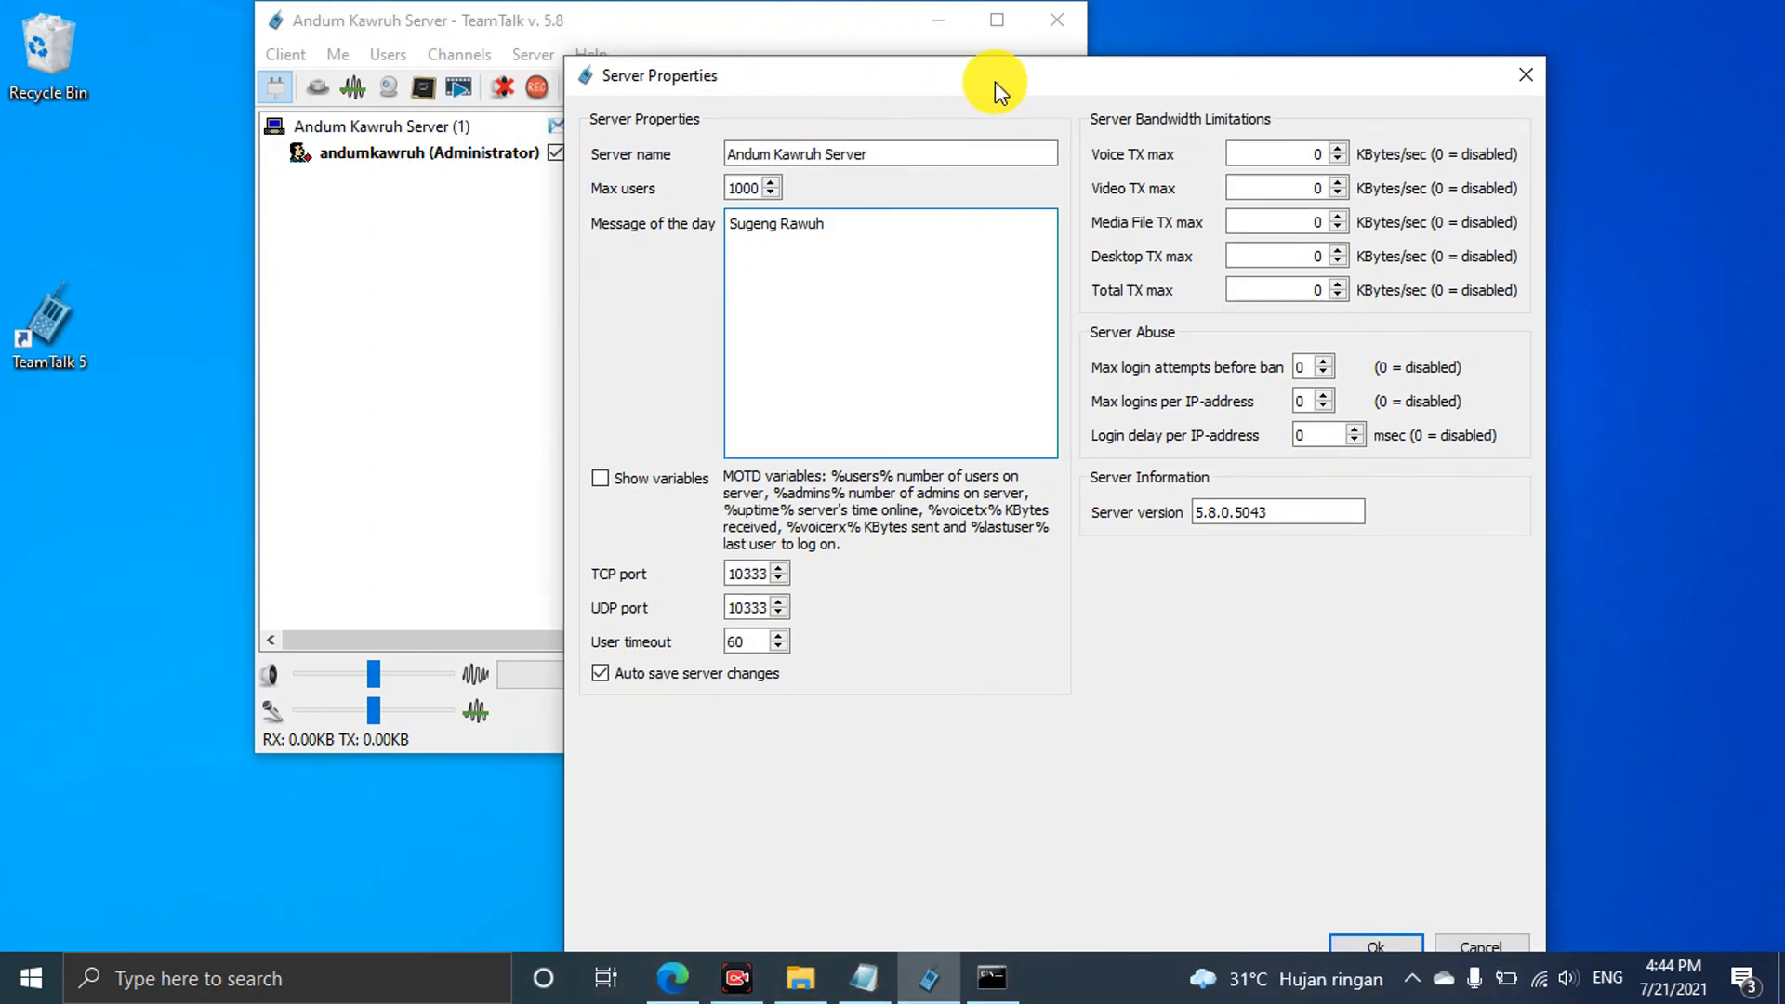
pyautogui.moveTo(1240, 81); pyautogui.dragTo(1239, 43)
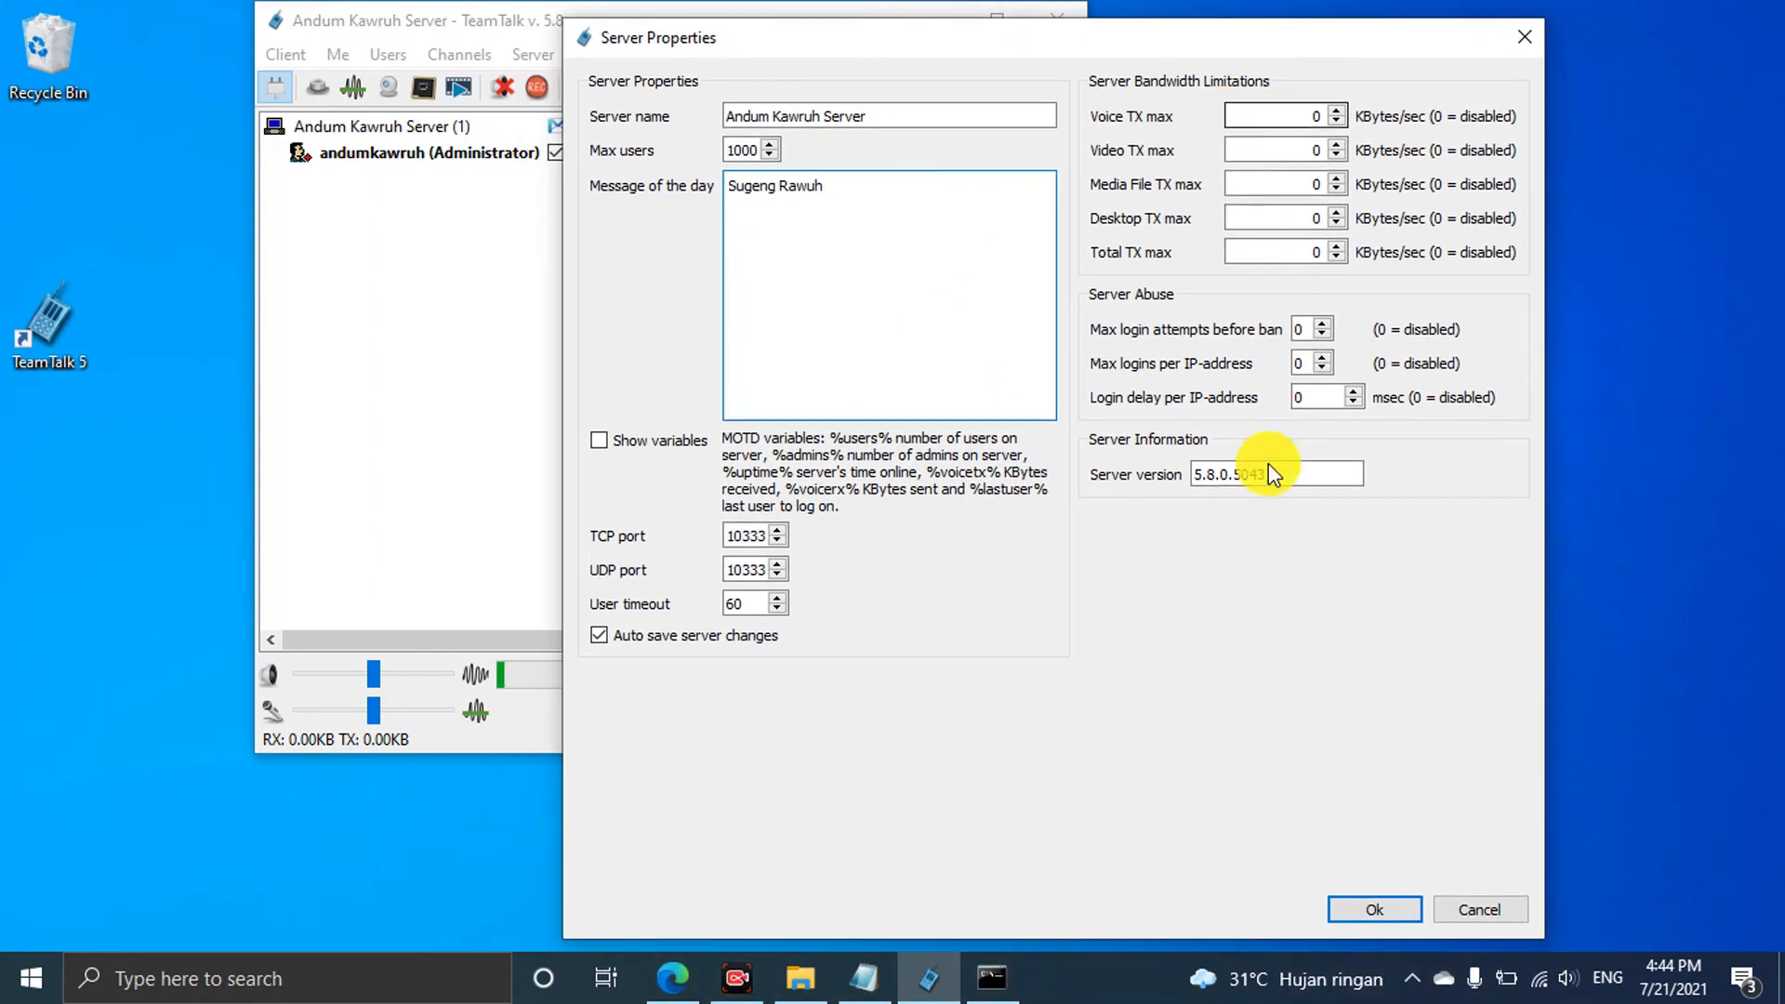
pyautogui.click(1525, 36)
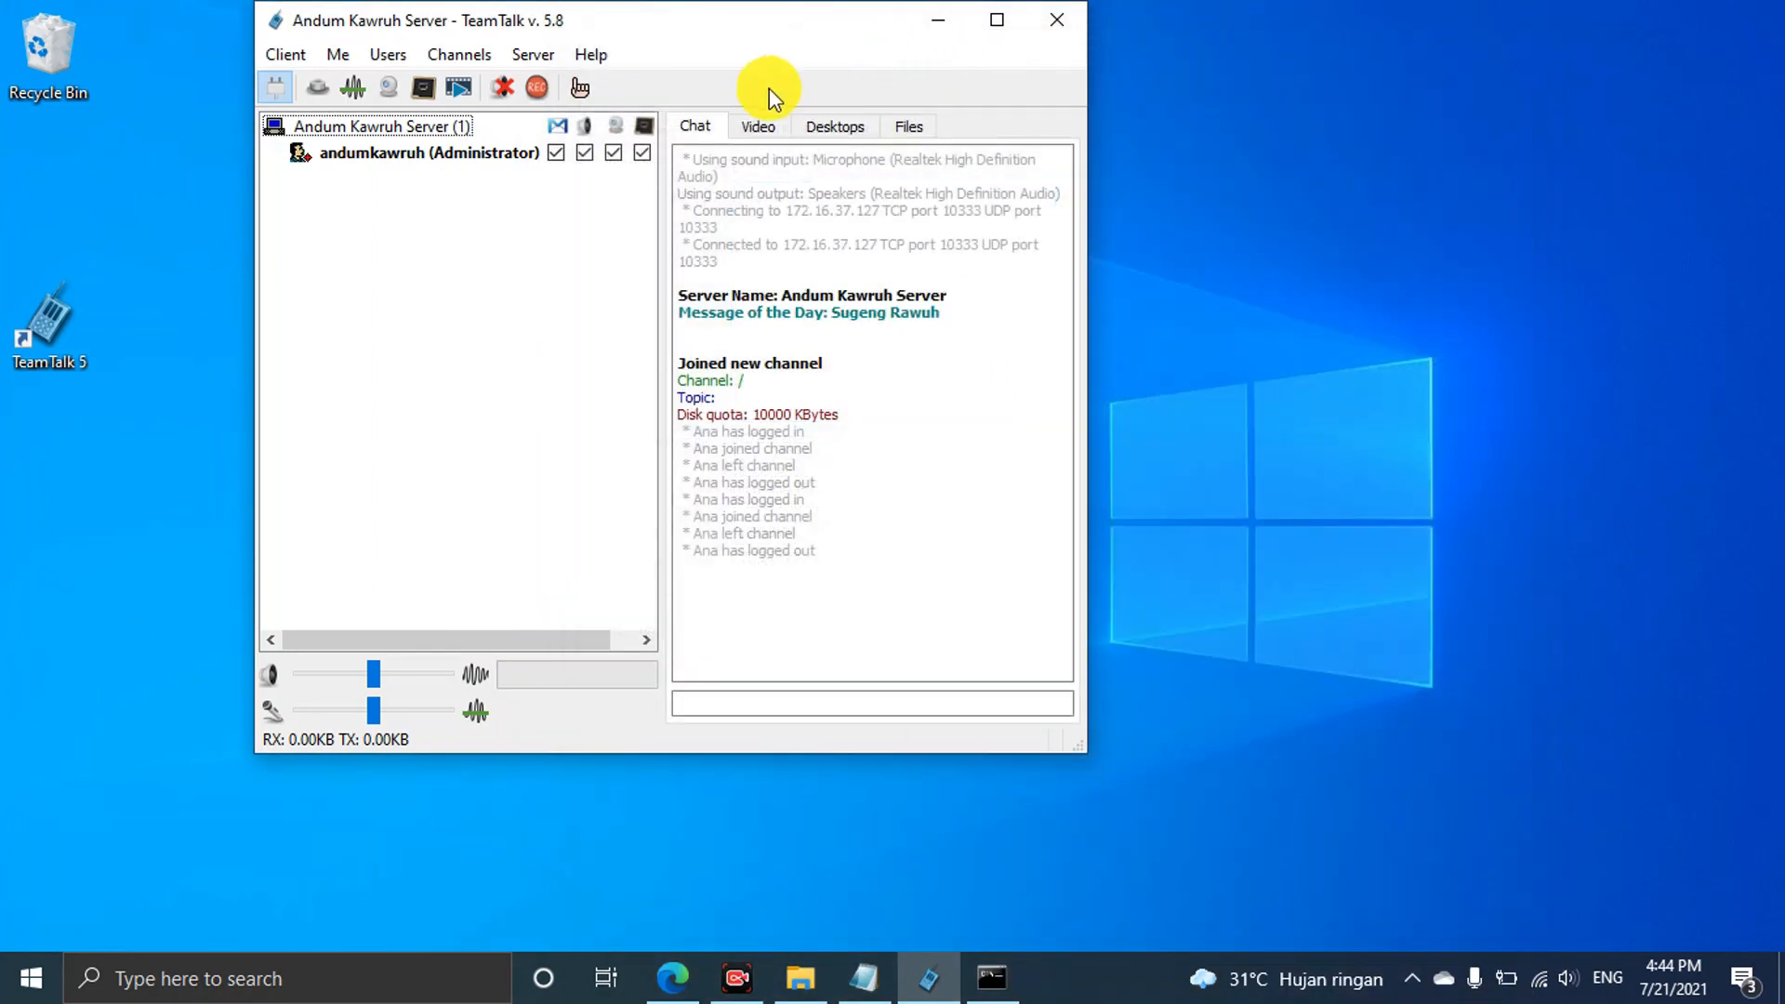
# Choose Server > Save Configuration to store the current server settings
pyautogui.click(547, 54)
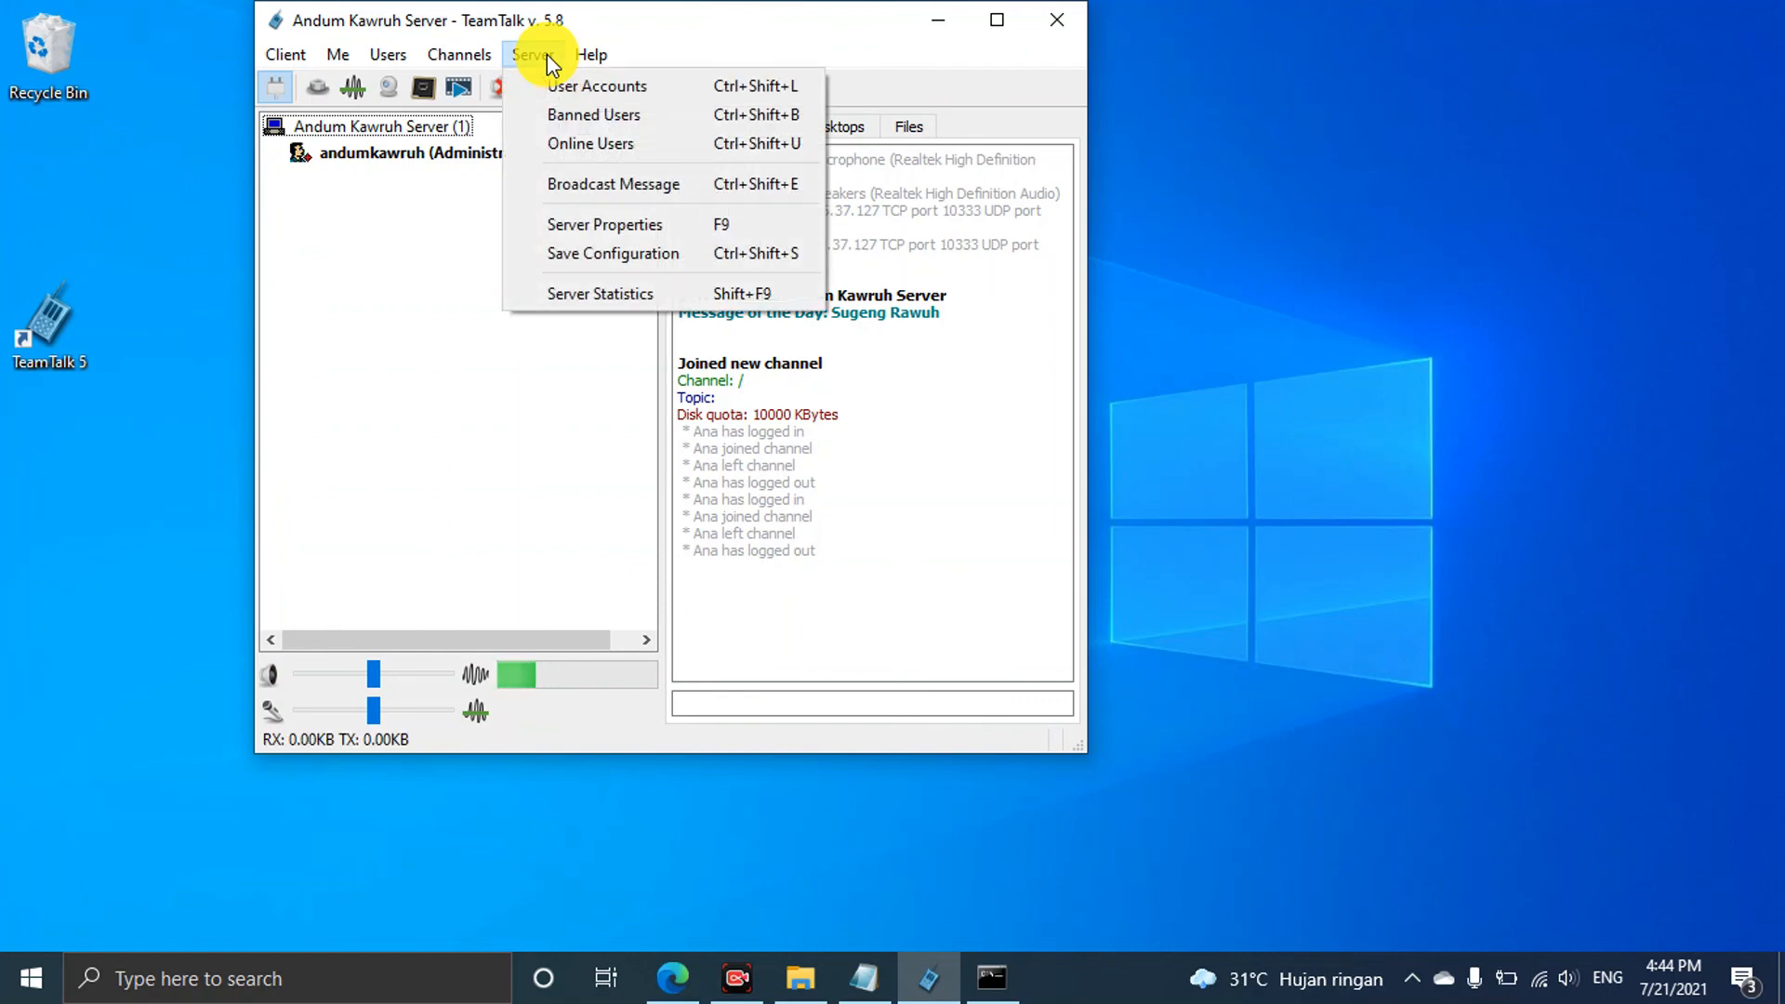
pyautogui.click(600, 251)
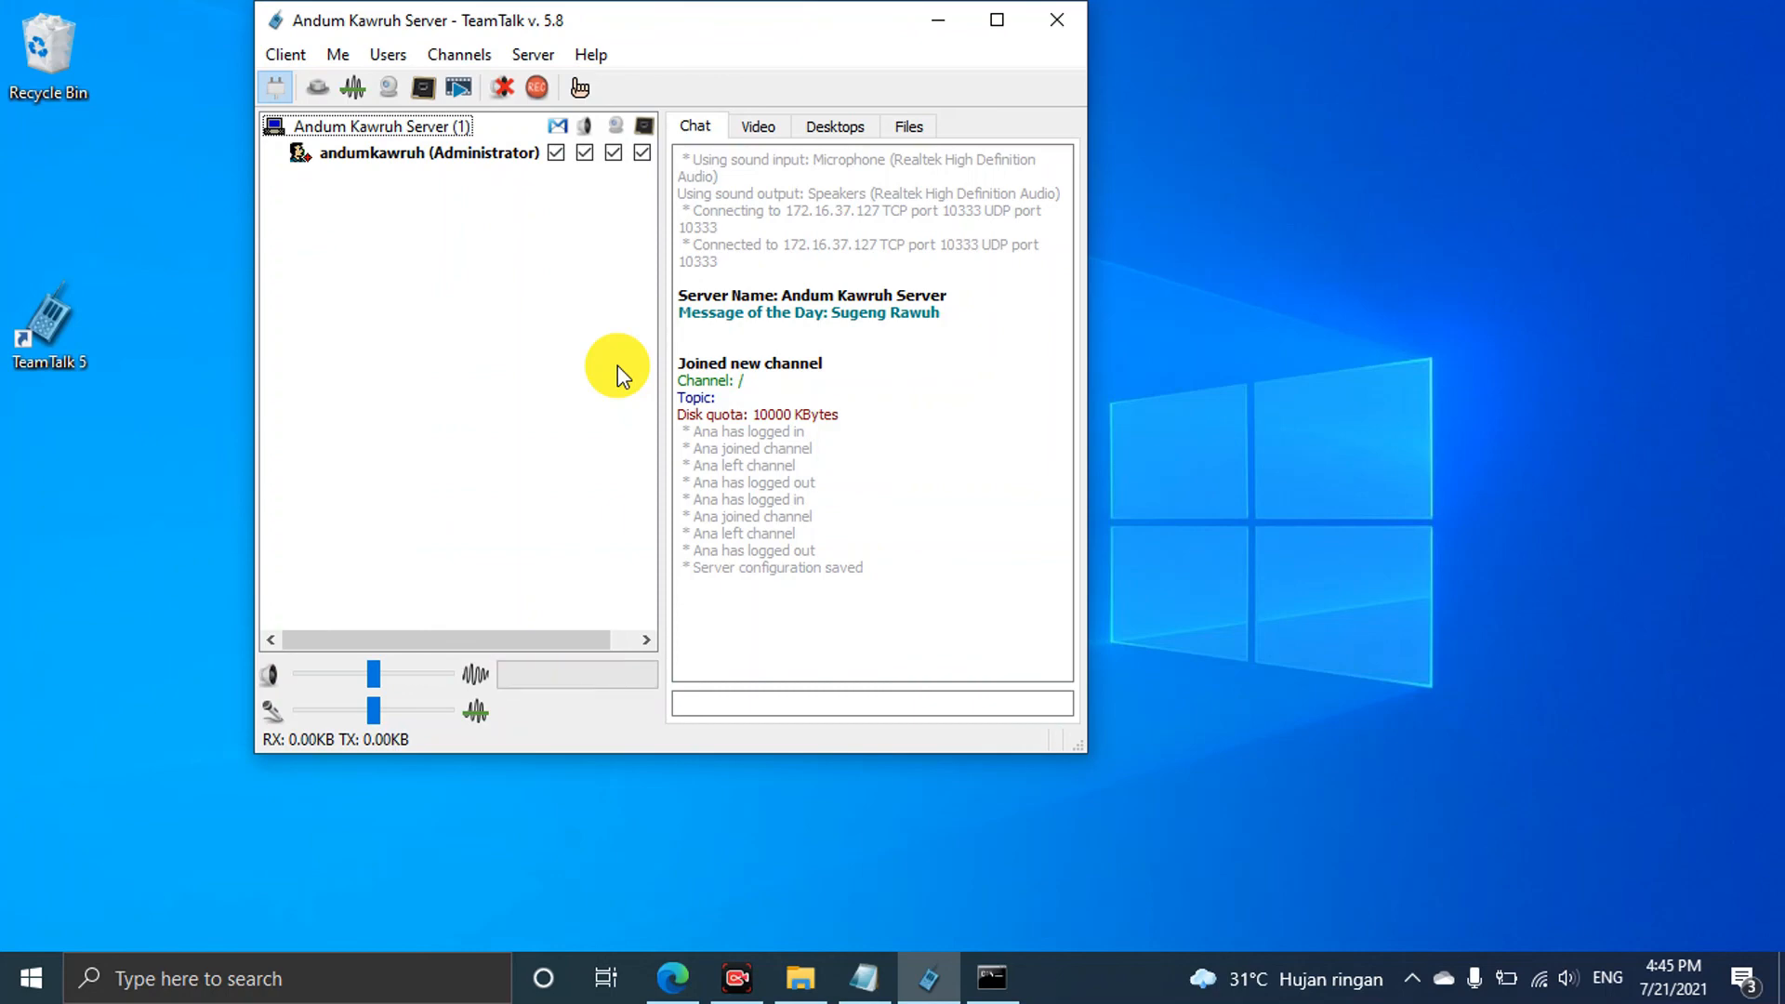
# Open Create Channel, name the channel Channel 1, and go to its password field
pyautogui.click(469, 57)
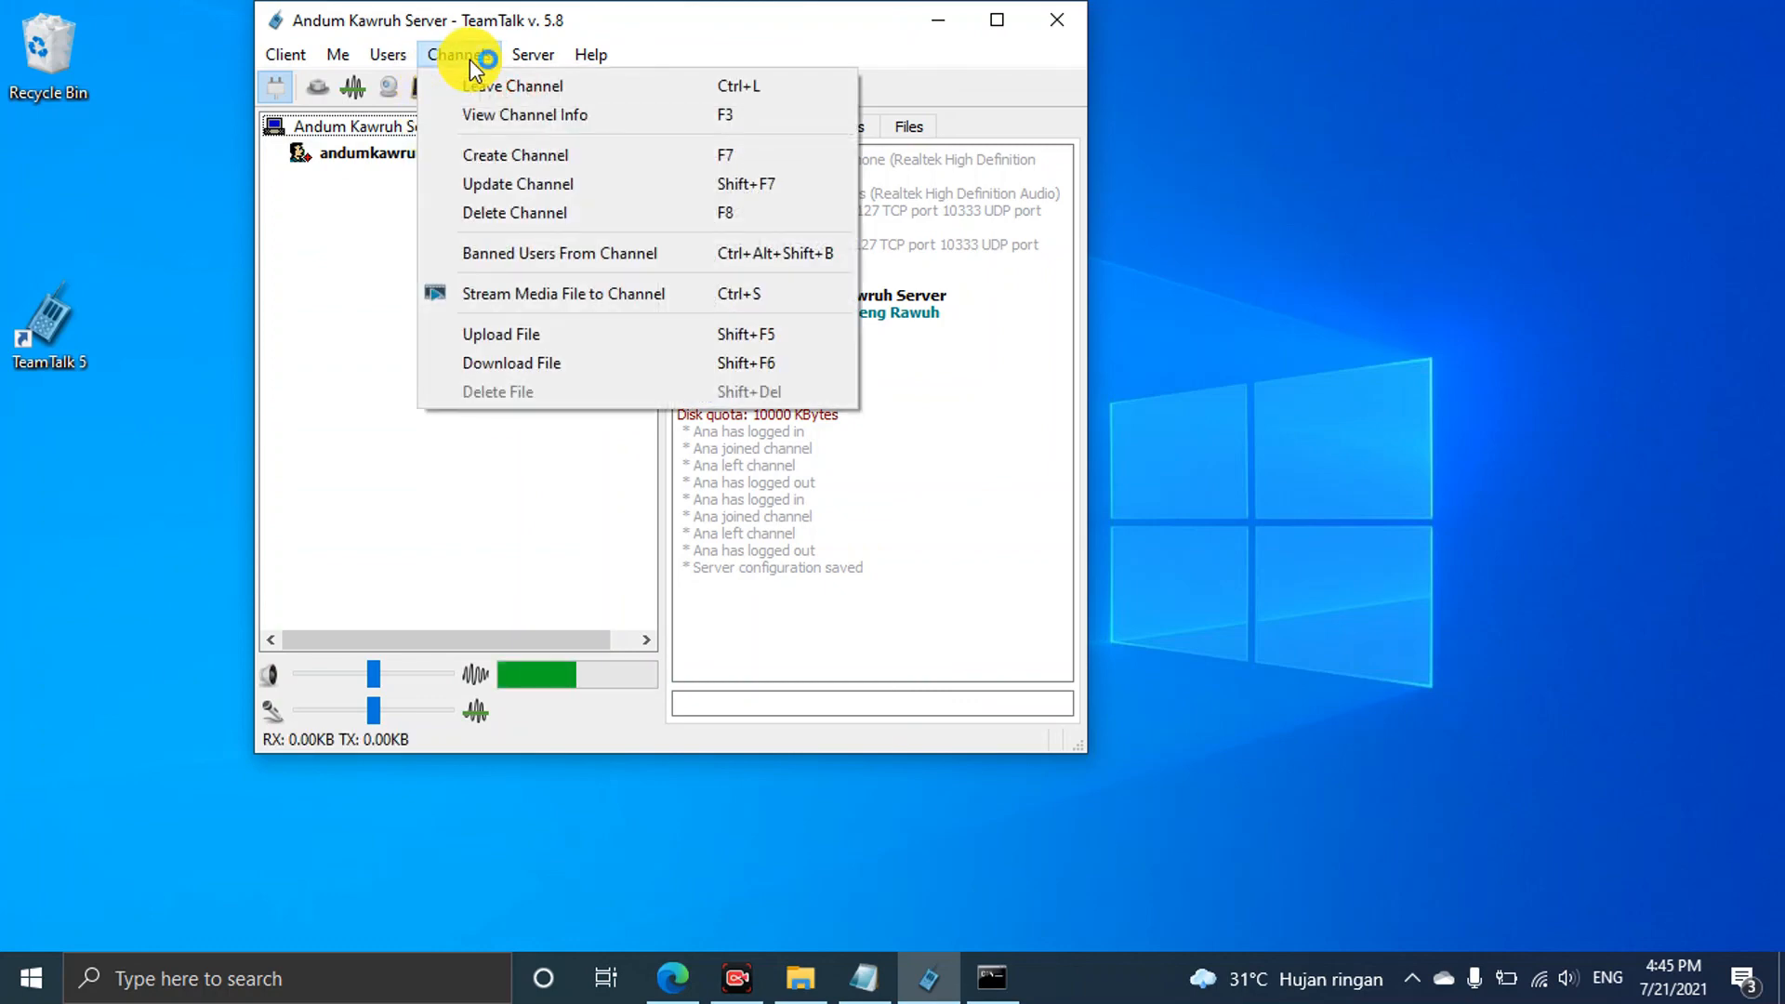
pyautogui.click(461, 88)
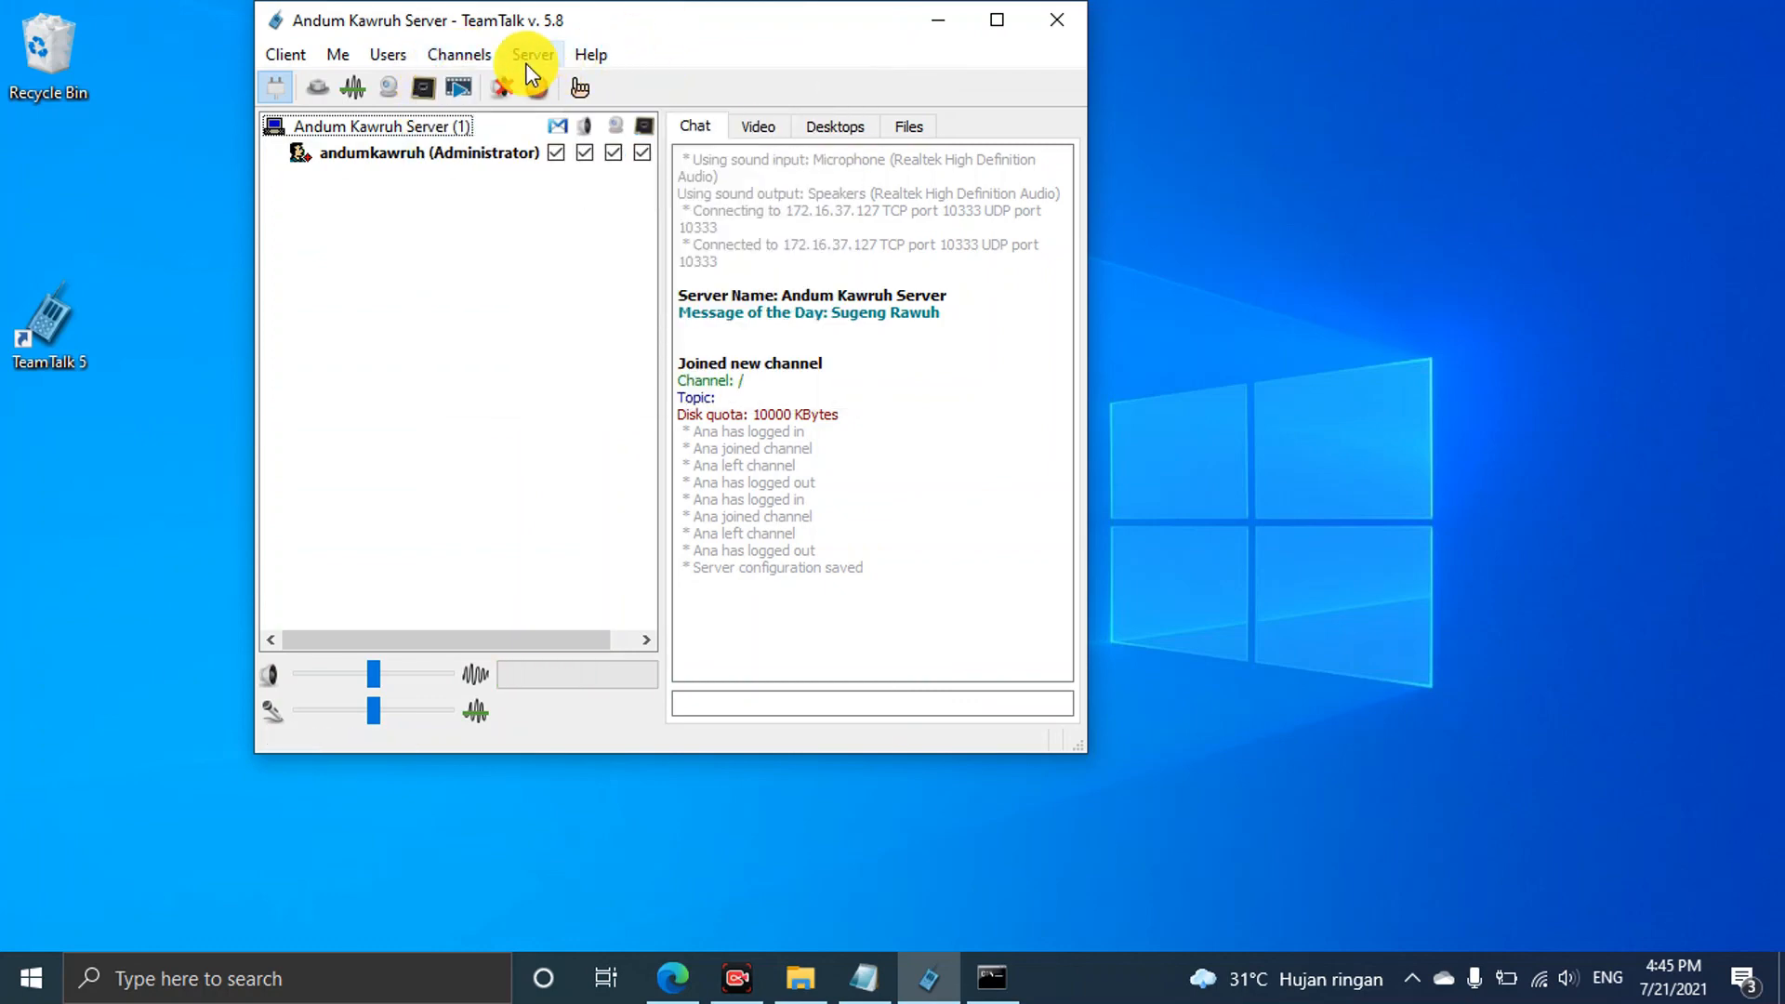
pyautogui.click(472, 58)
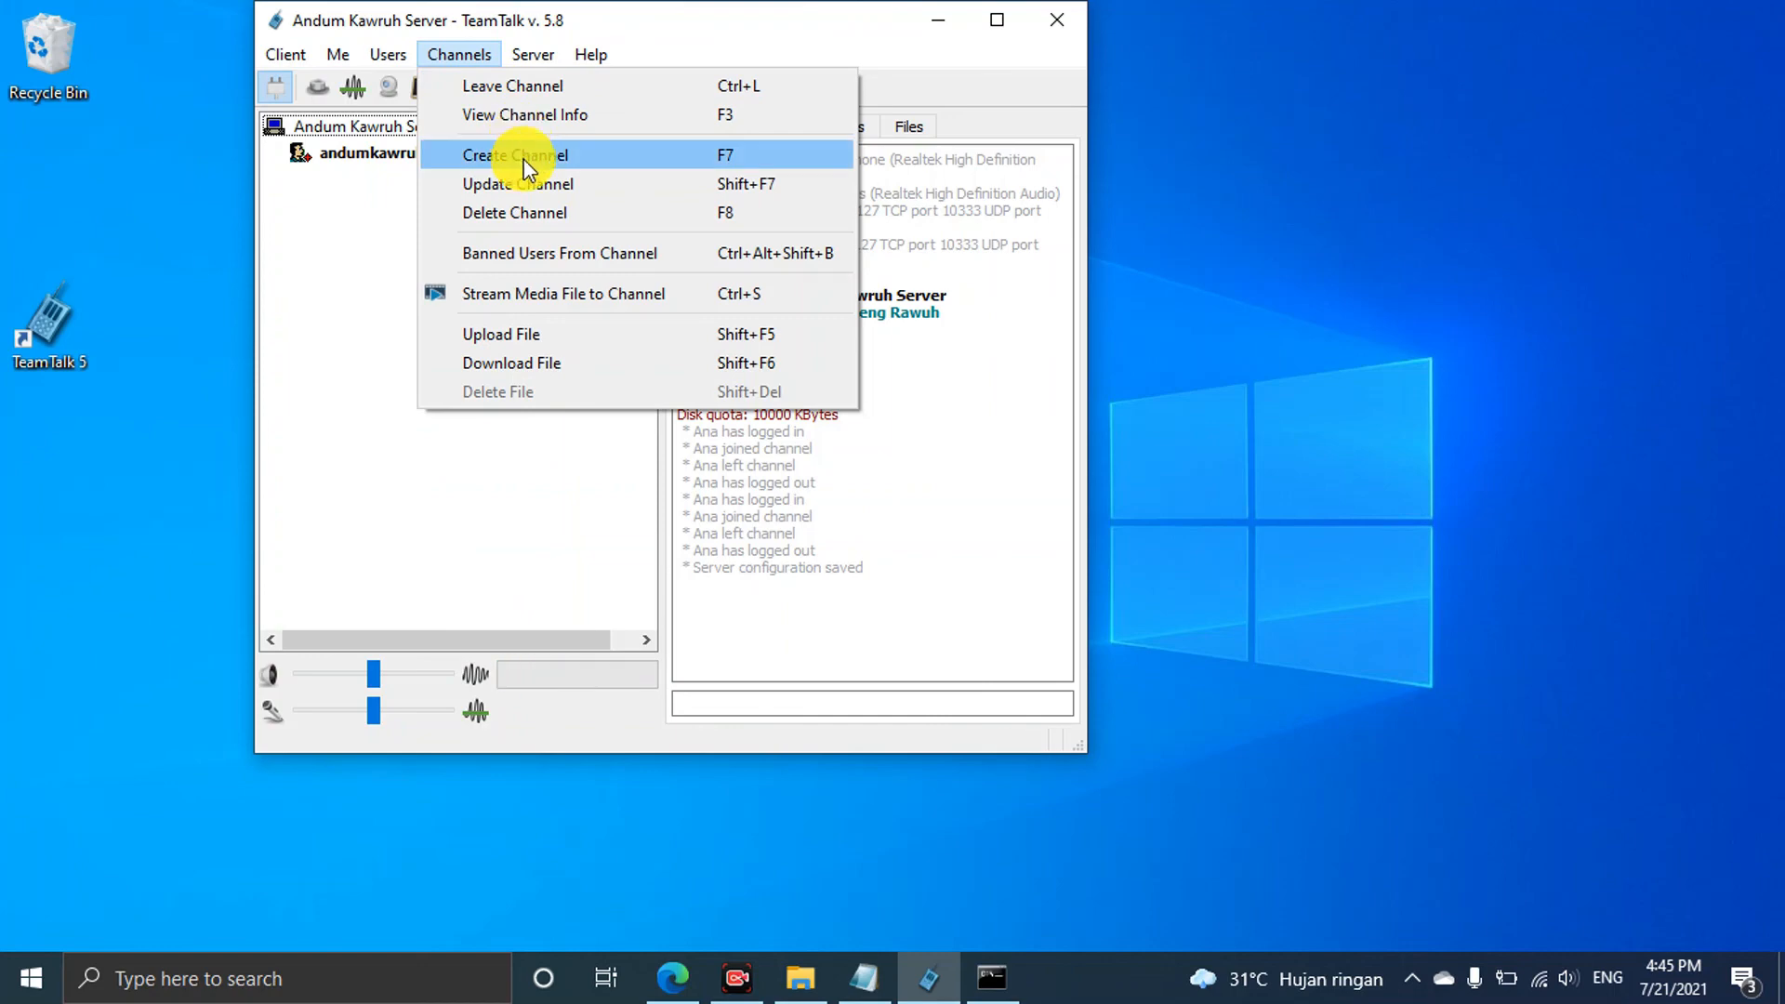
pyautogui.click(528, 160)
pyautogui.moveTo(569, 29); pyautogui.dragTo(707, 81)
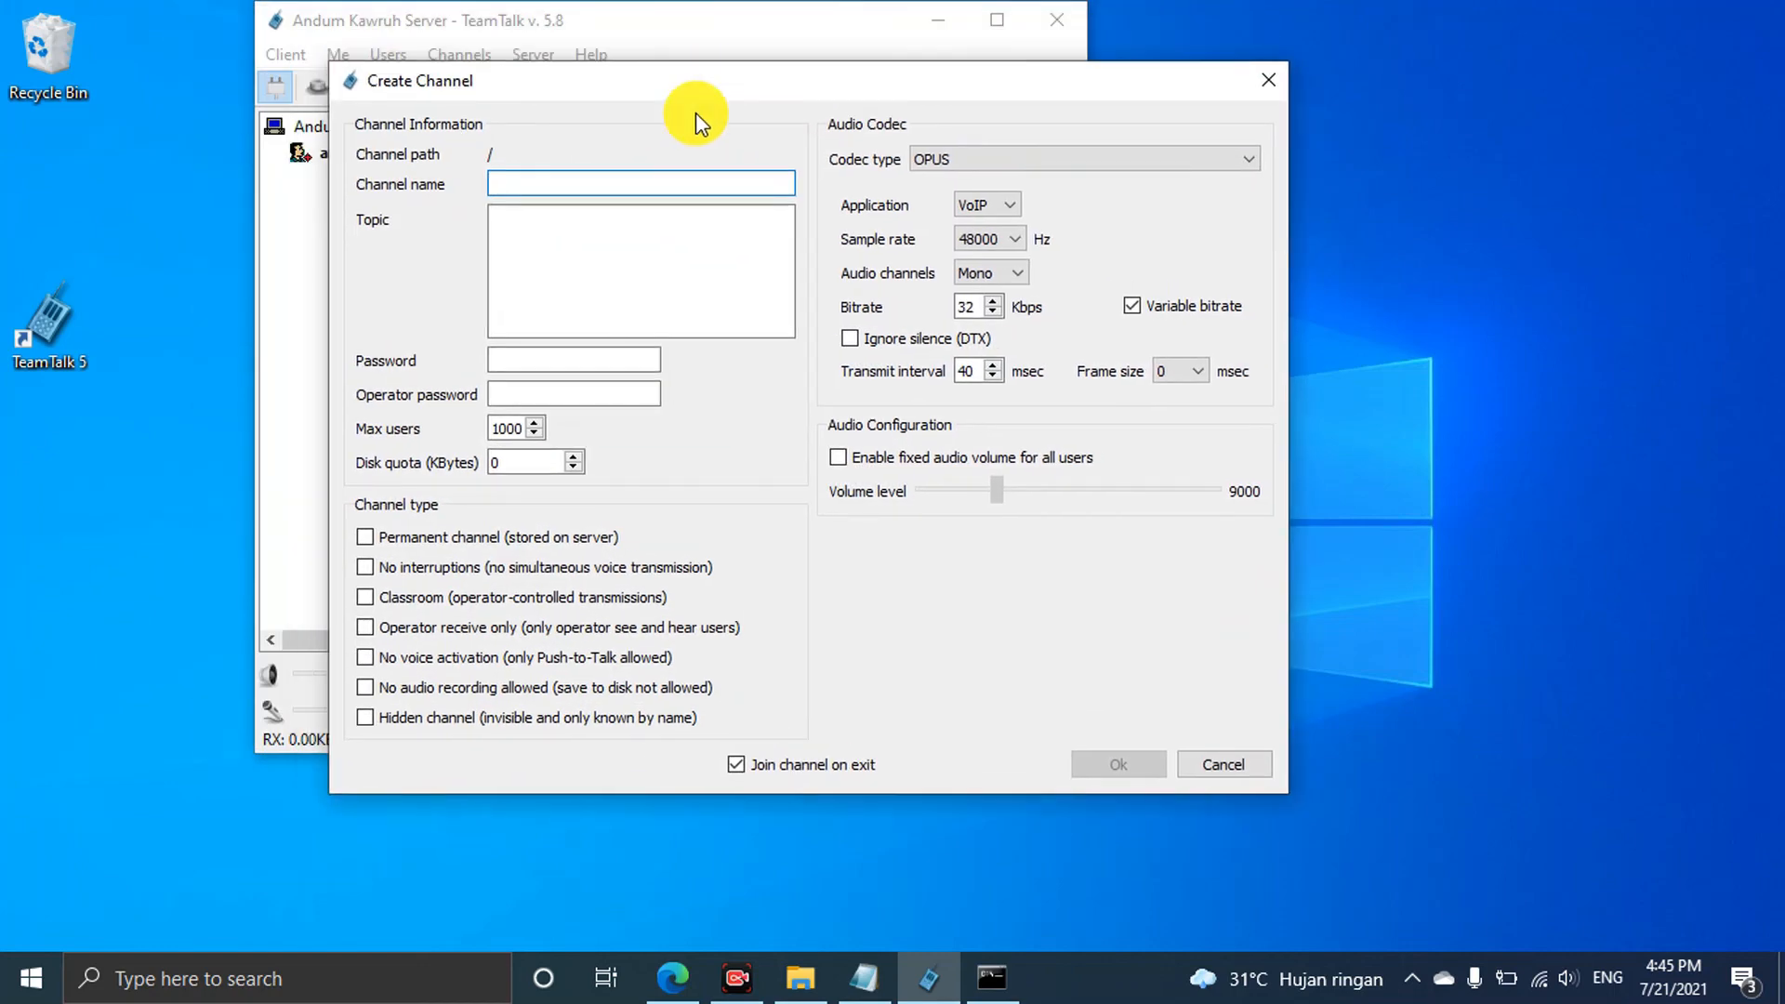
pyautogui.write('Te')
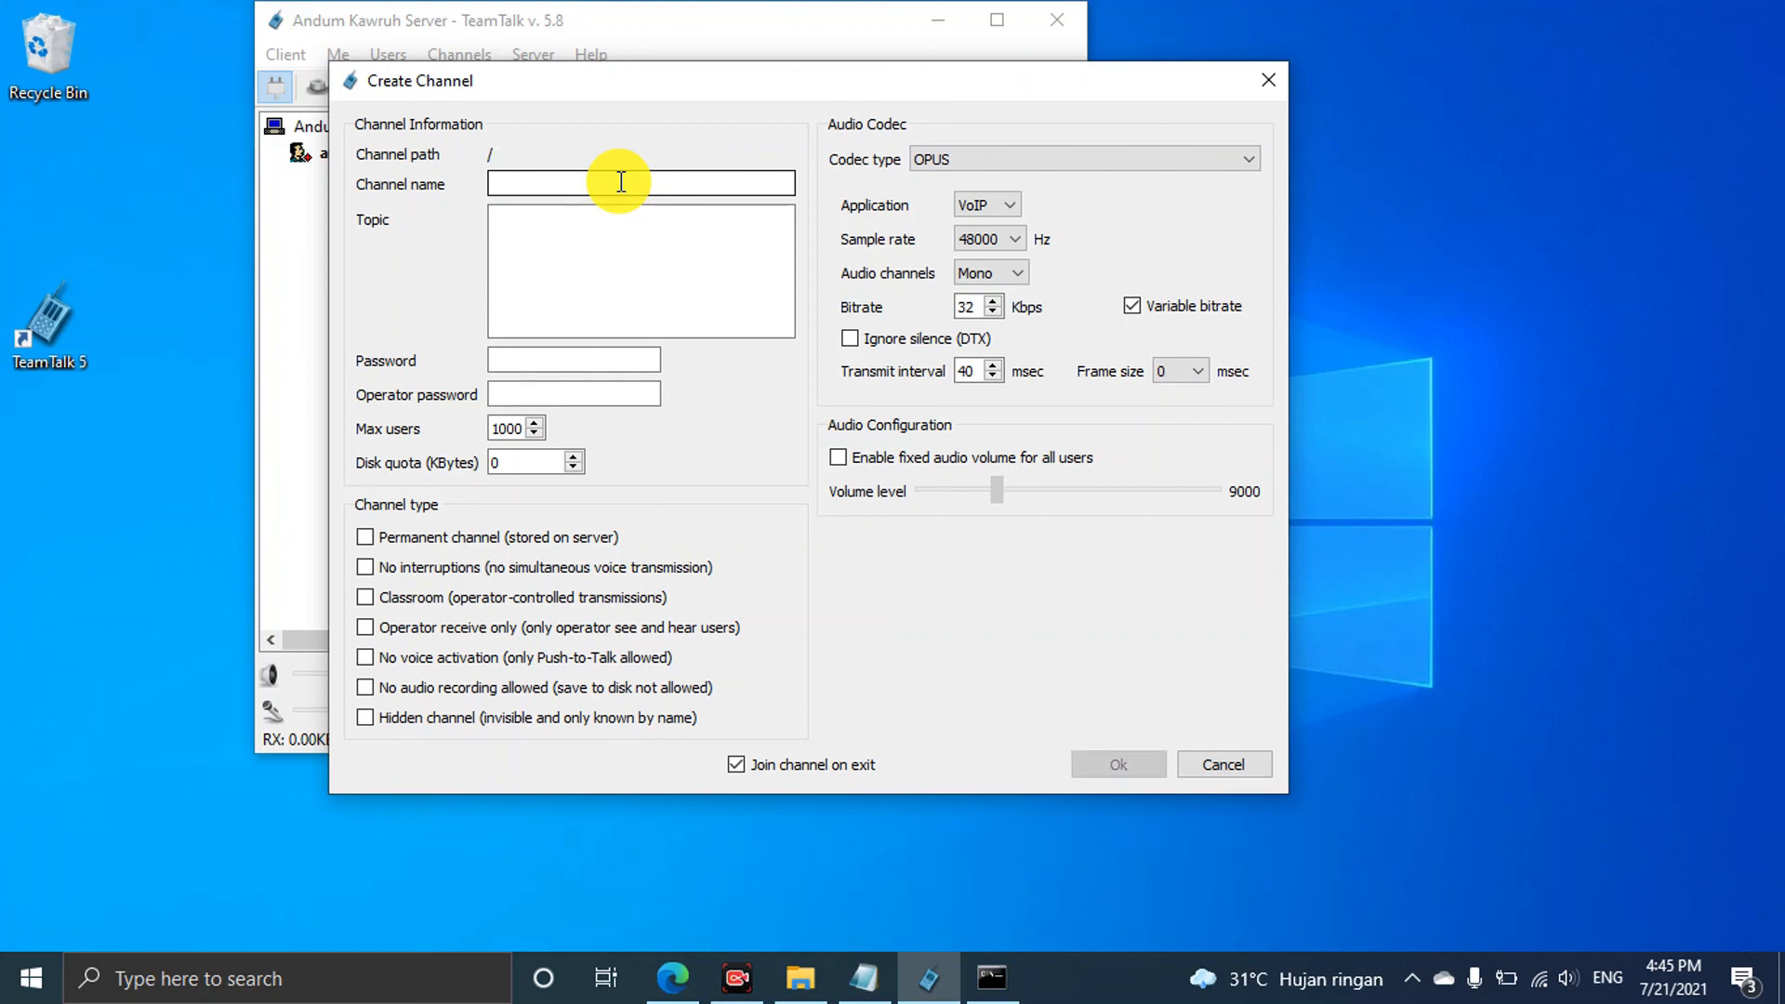
pyautogui.write('Channel 1')
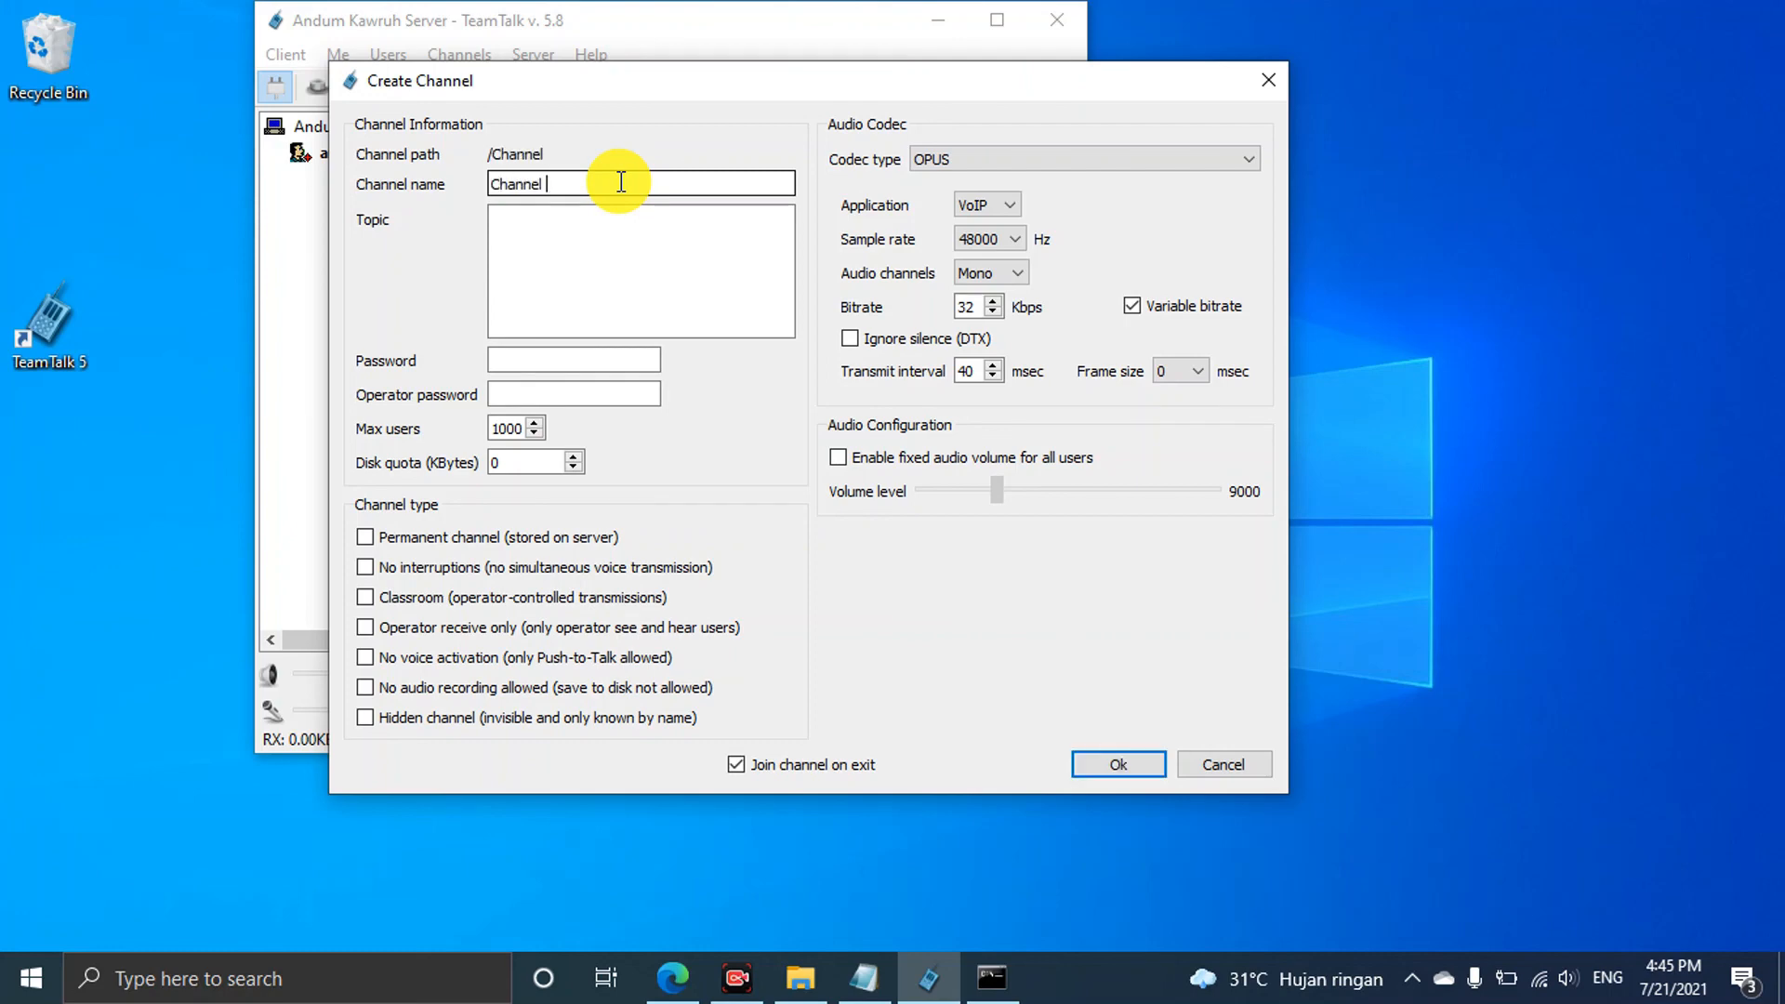
pyautogui.click(570, 362)
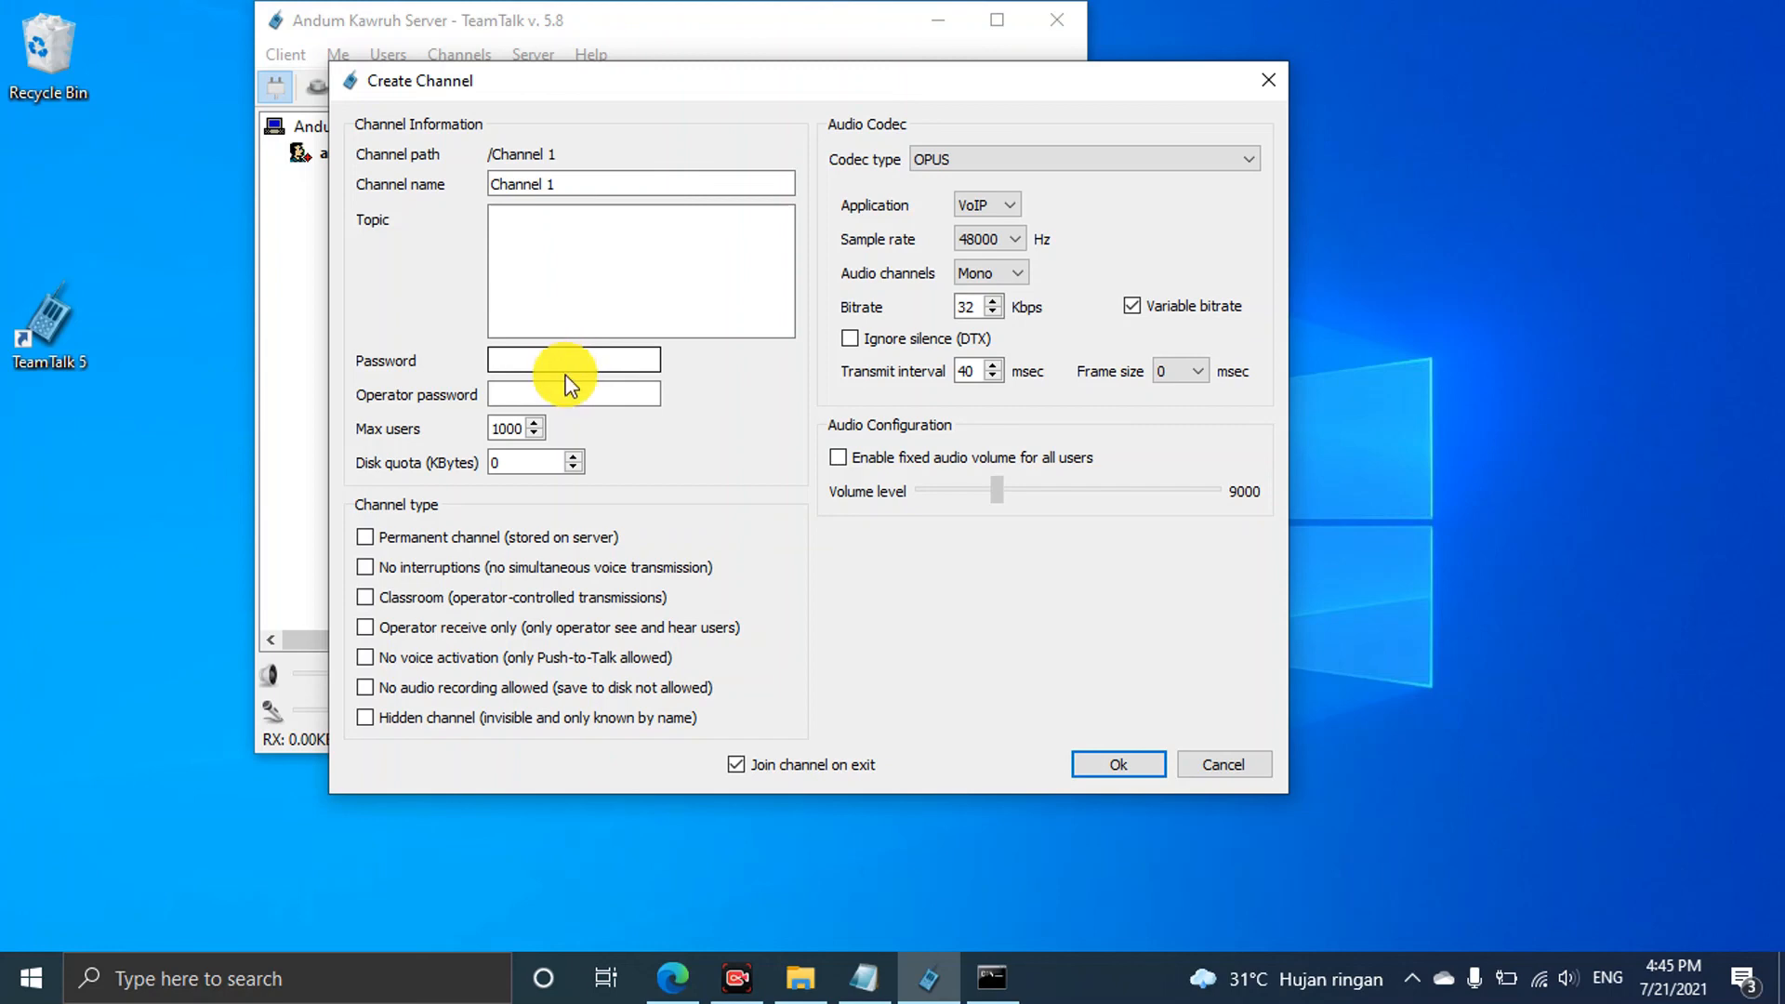
pyautogui.moveTo(717, 82); pyautogui.dragTo(1063, 112)
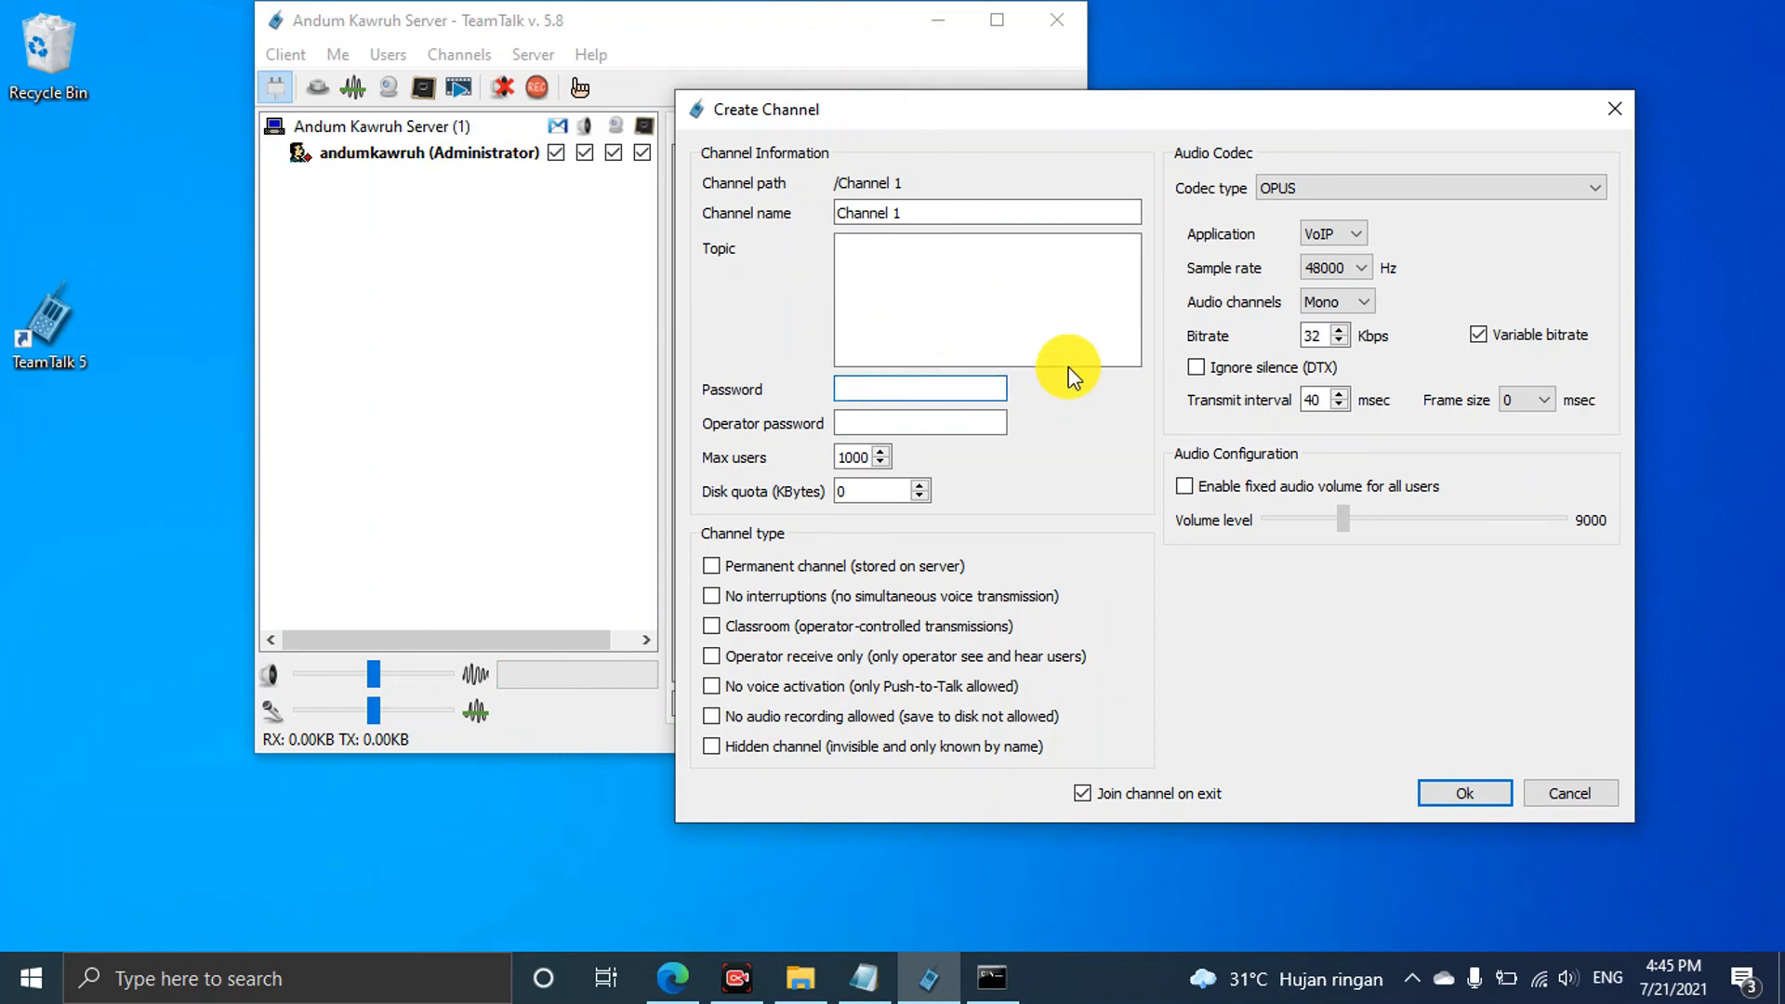
# Tick Permanent channel so Channel 1 is stored on the server
pyautogui.click(712, 567)
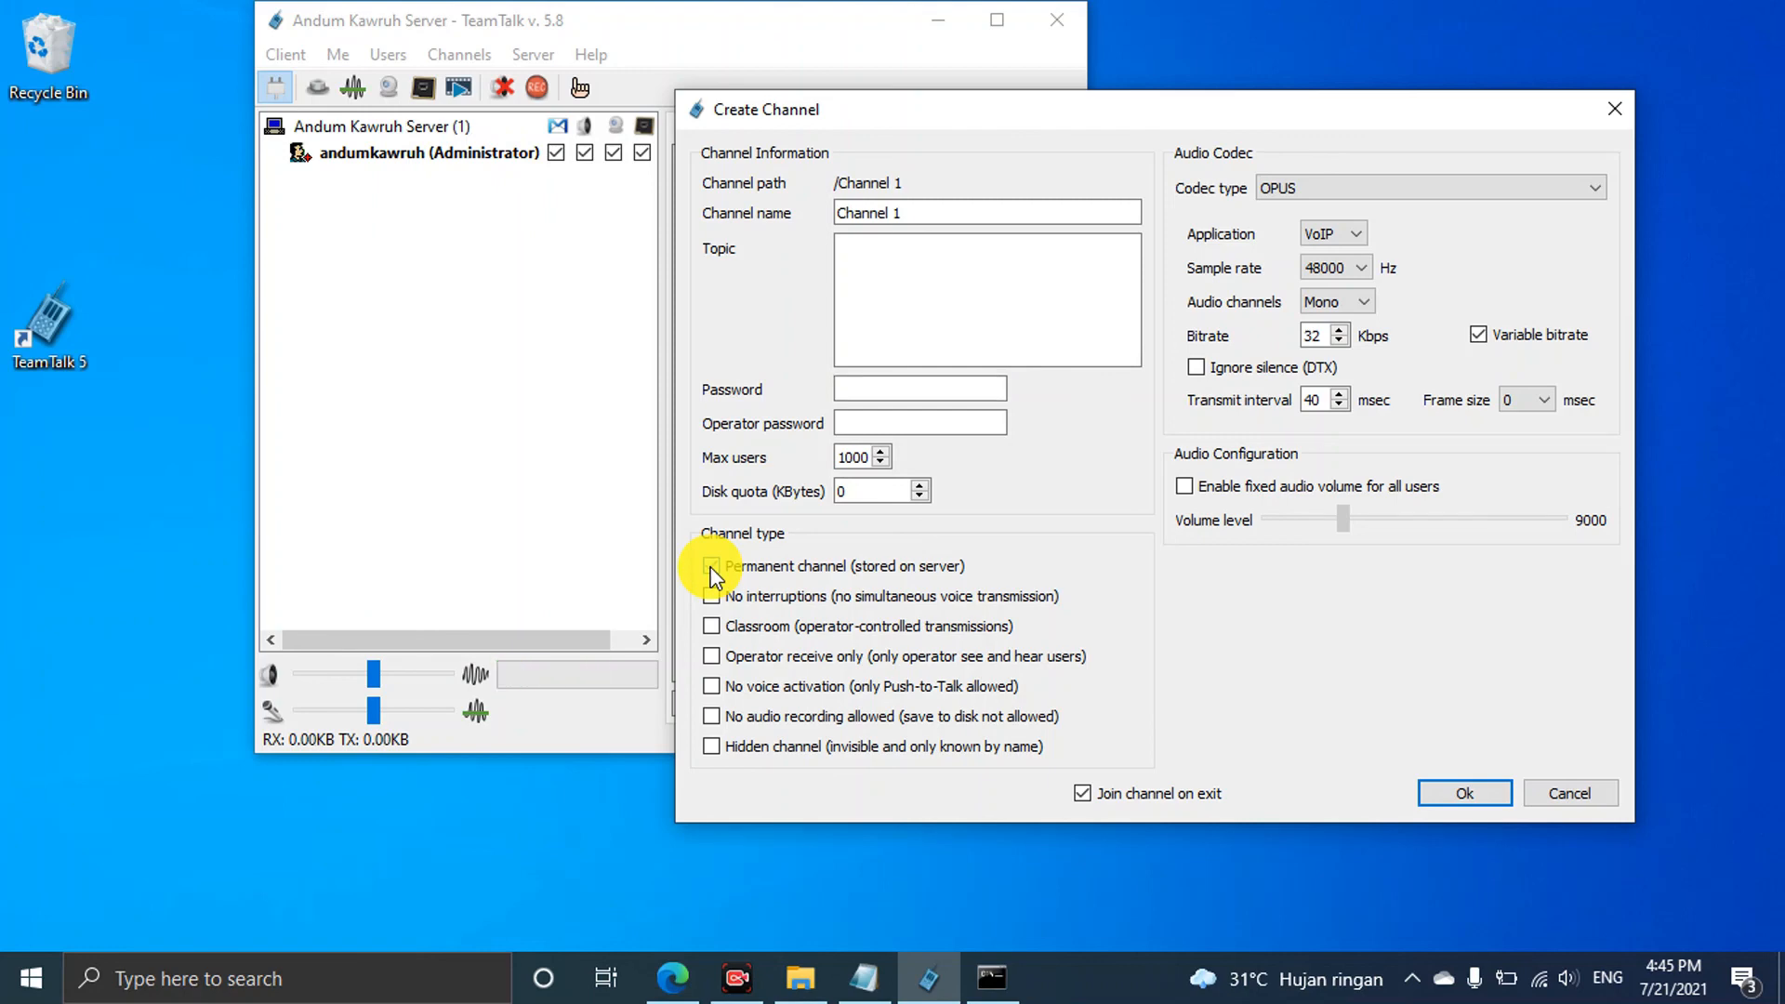
pyautogui.click(712, 567)
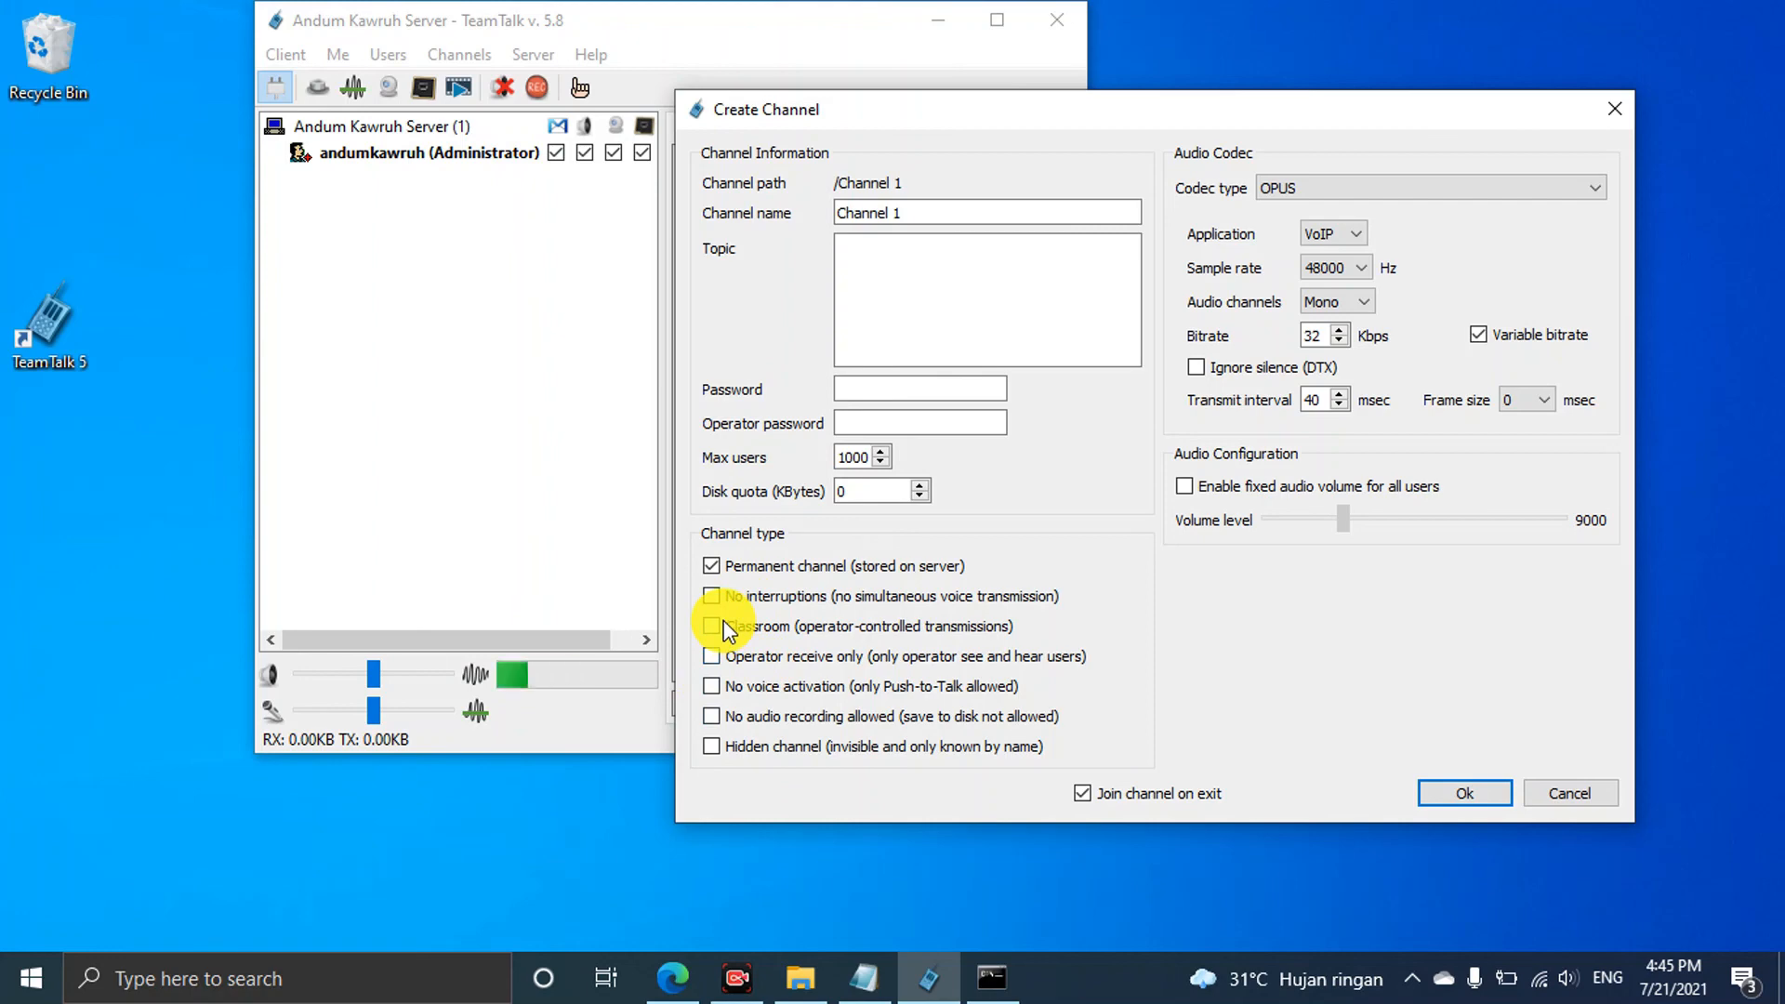
pyautogui.moveTo(1001, 119); pyautogui.dragTo(1043, 119)
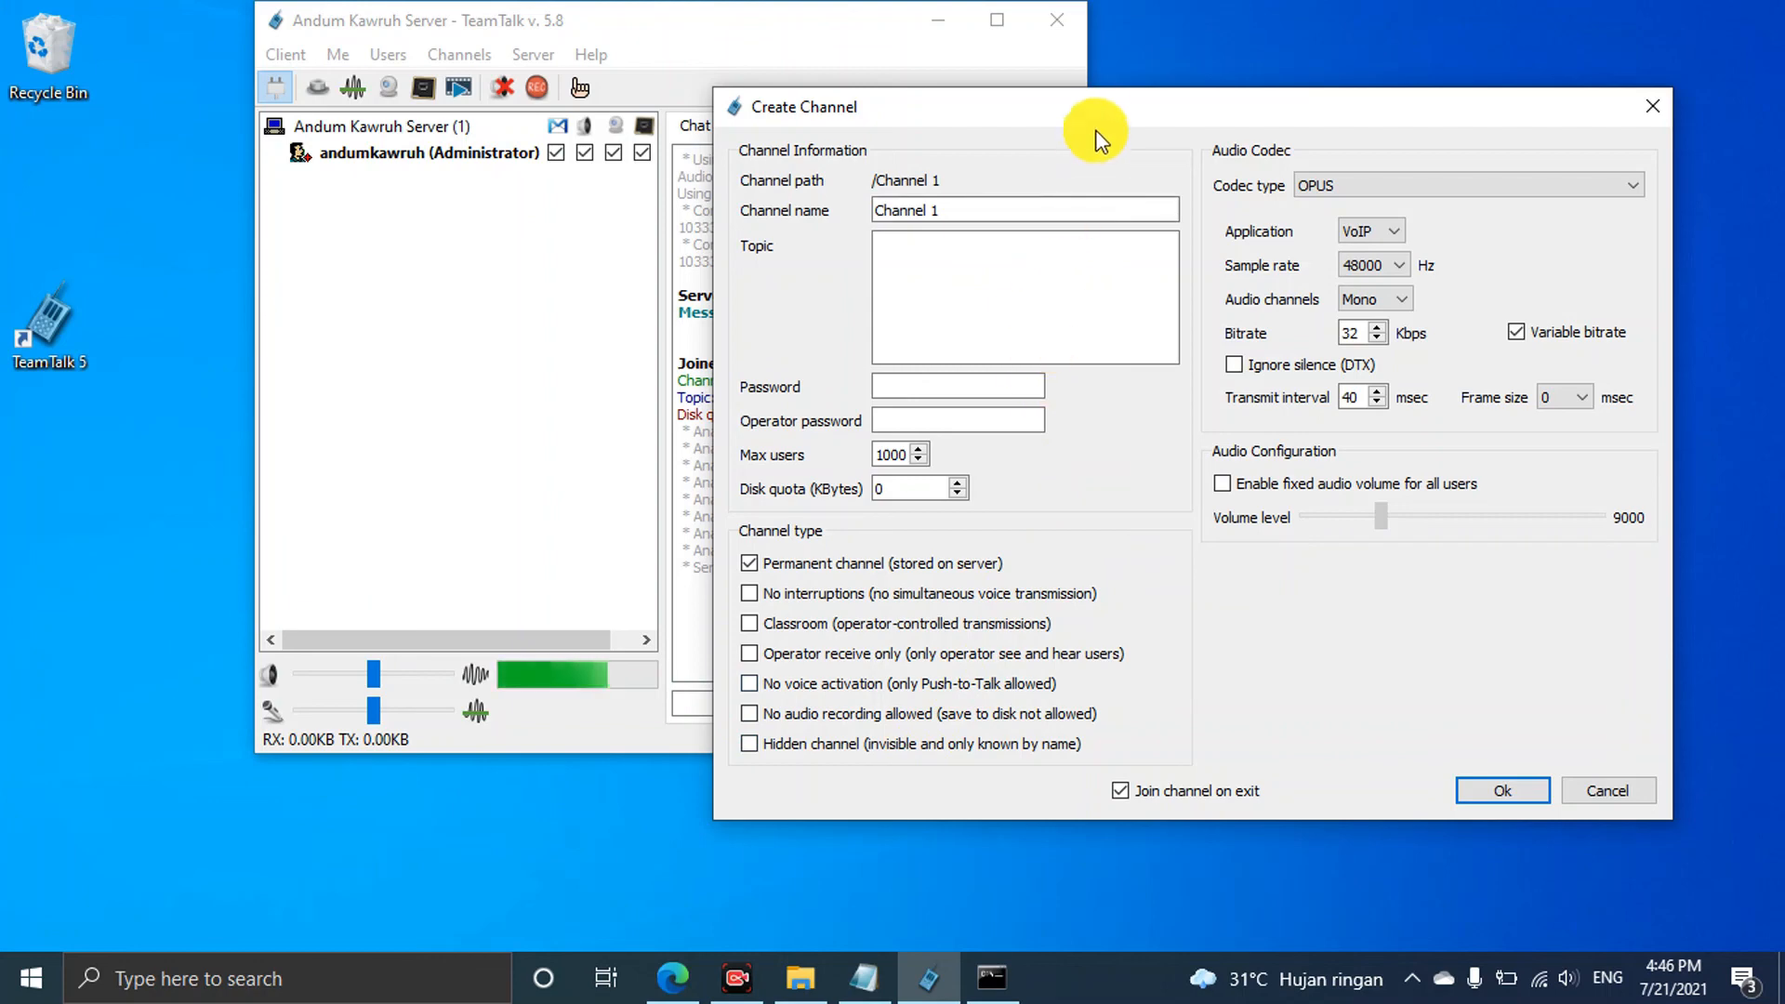
pyautogui.moveTo(1102, 102); pyautogui.dragTo(1026, 171)
# Keep OPUS at 48000 Hz, set audio channels to Stereo, and create the channel
pyautogui.click(1422, 247)
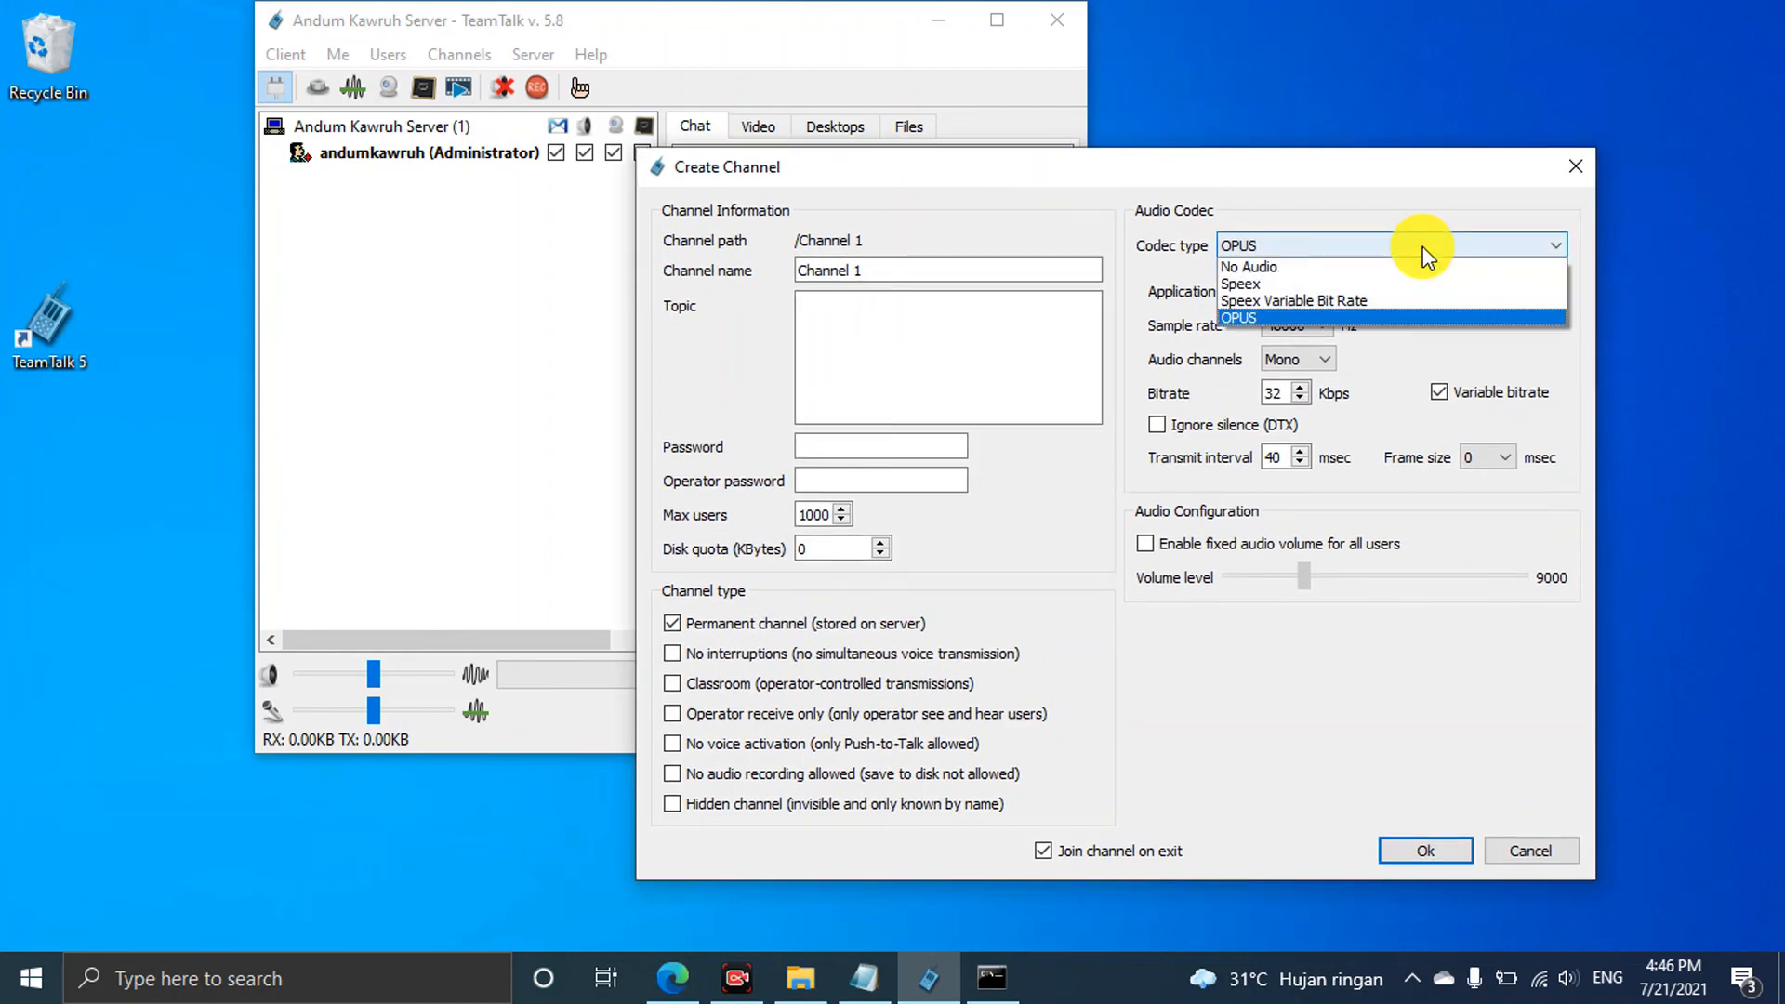
pyautogui.click(1423, 246)
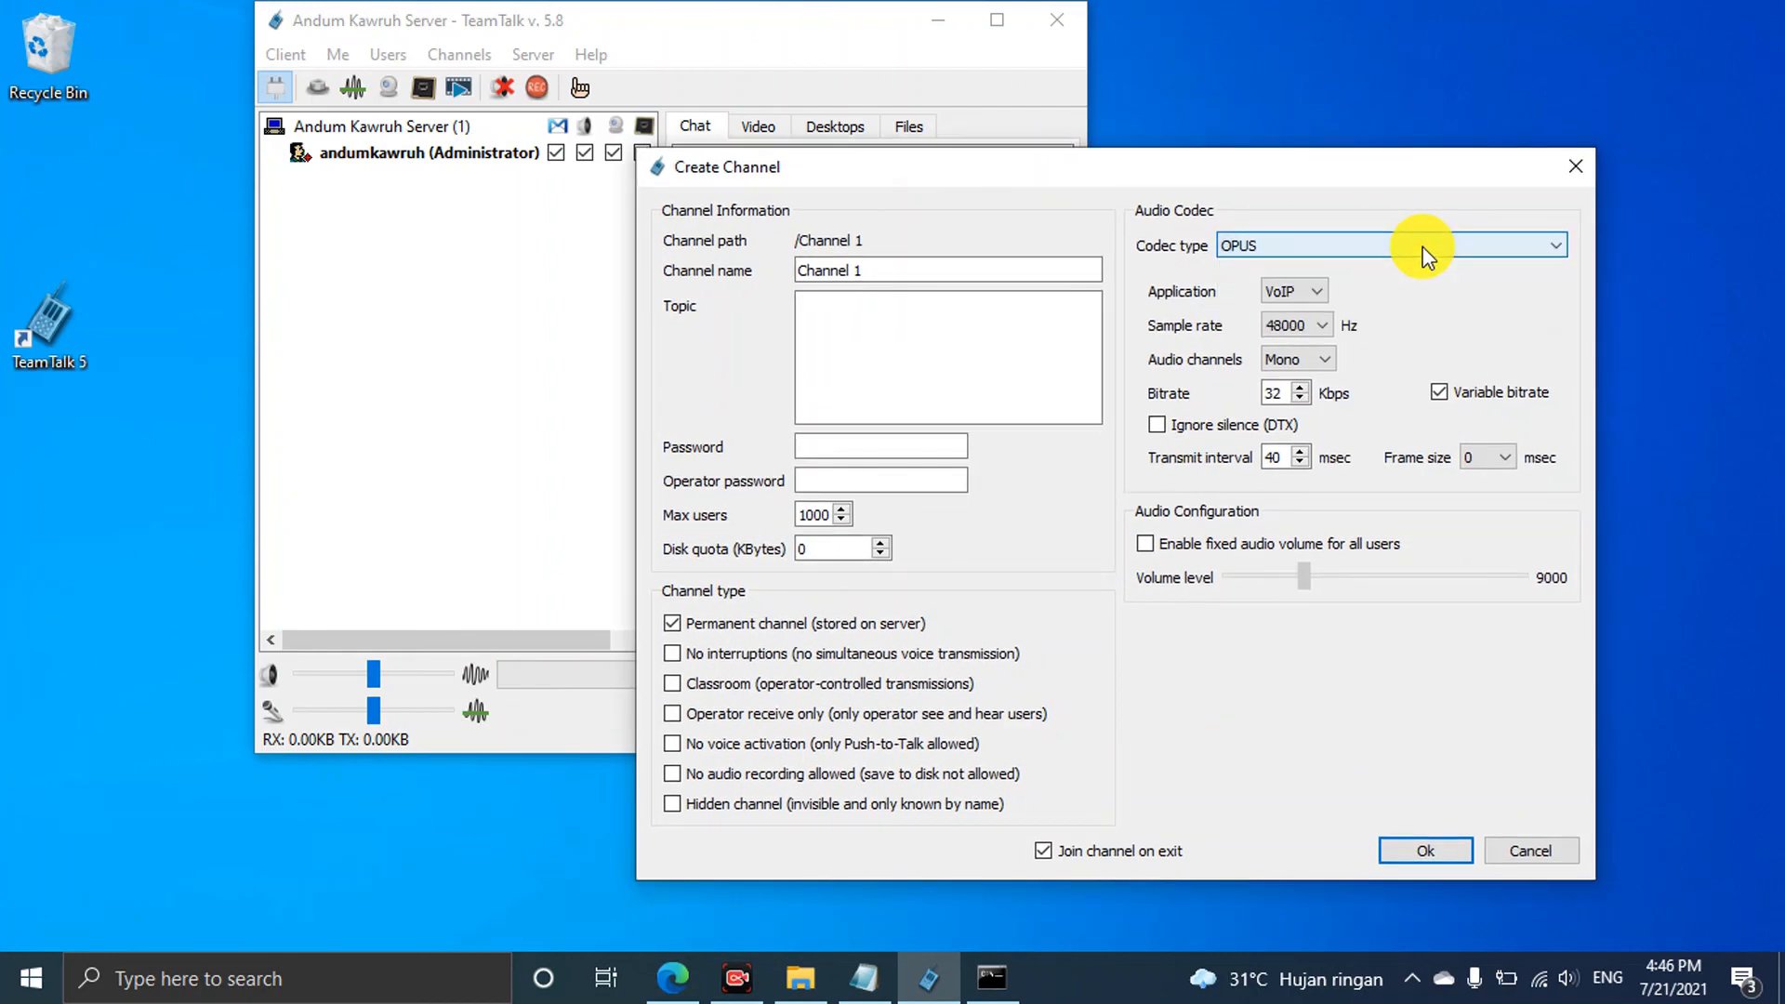
pyautogui.click(1325, 325)
pyautogui.click(1326, 326)
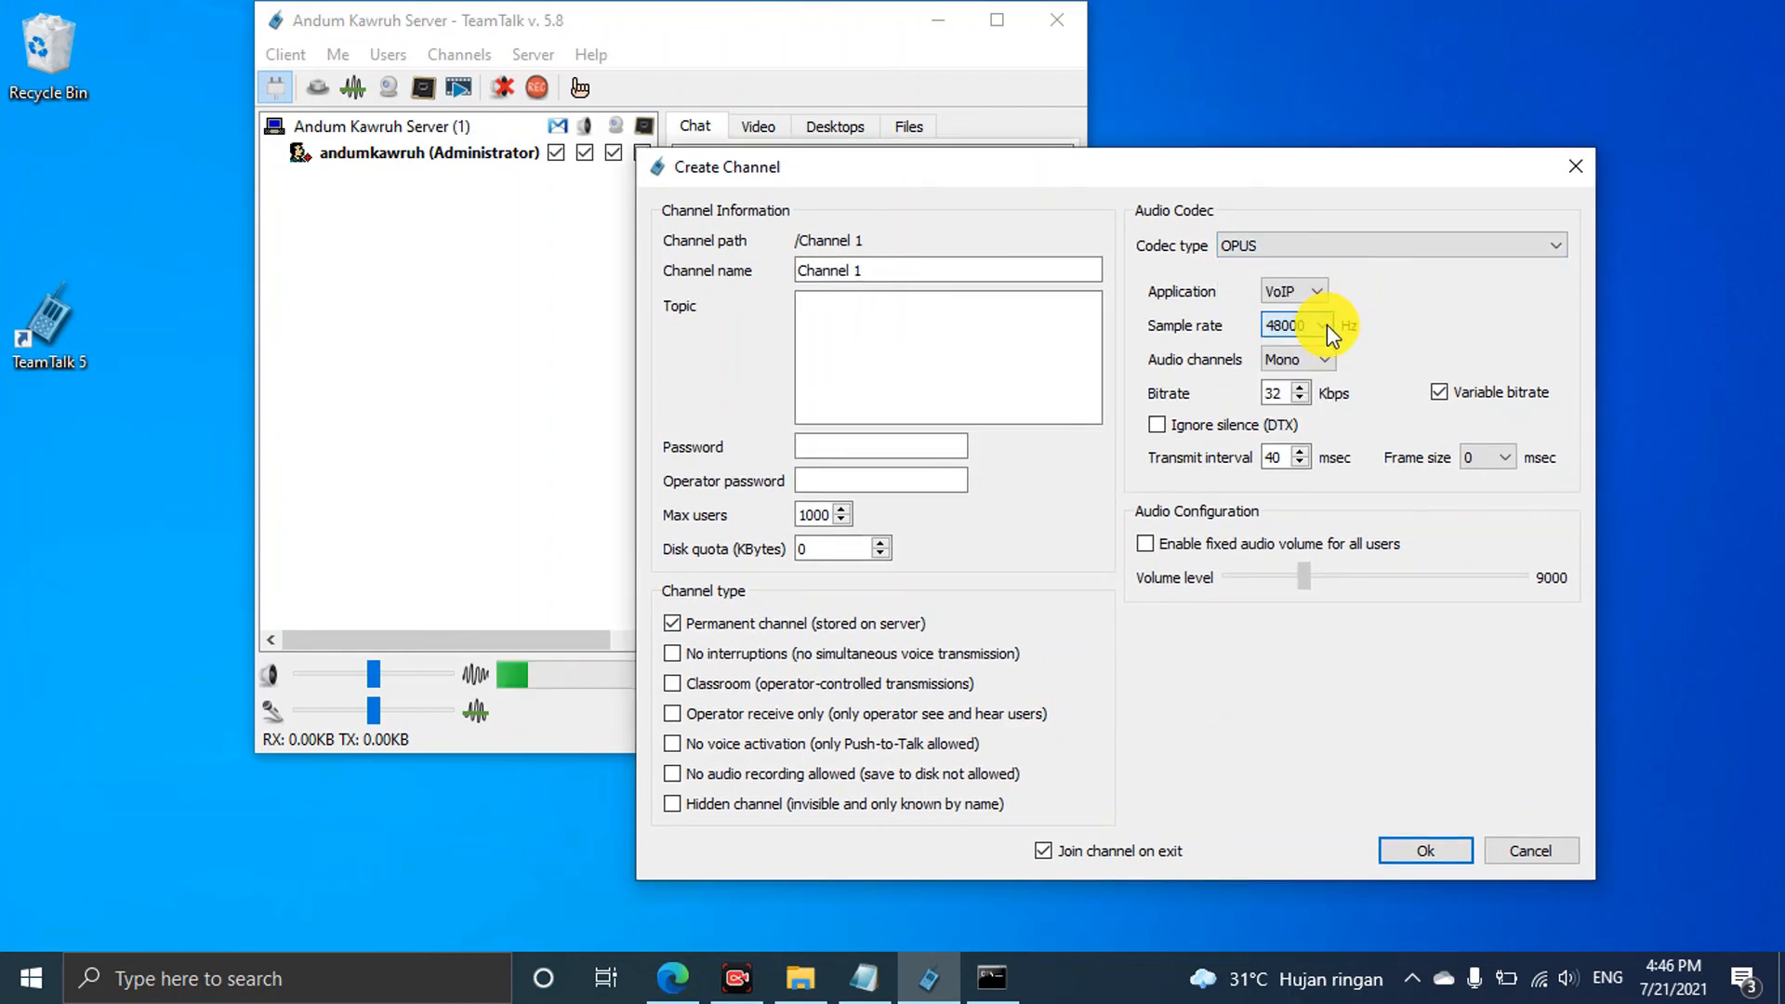
pyautogui.click(1324, 359)
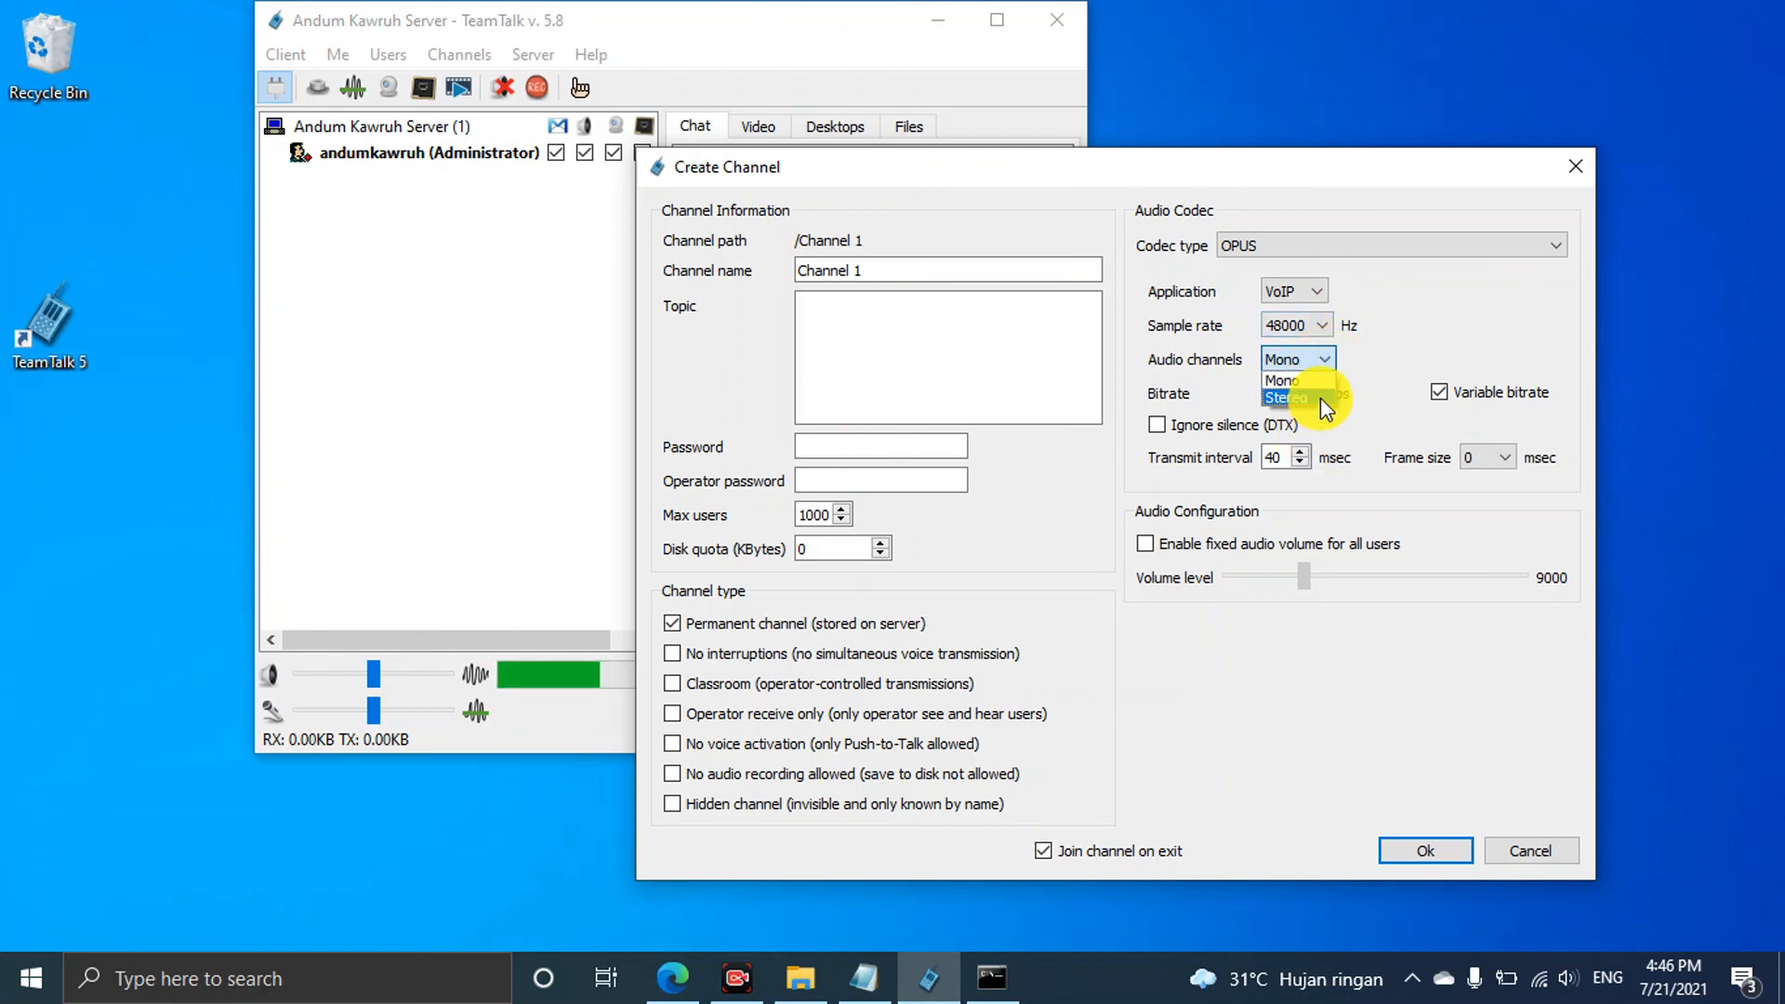
pyautogui.click(1320, 398)
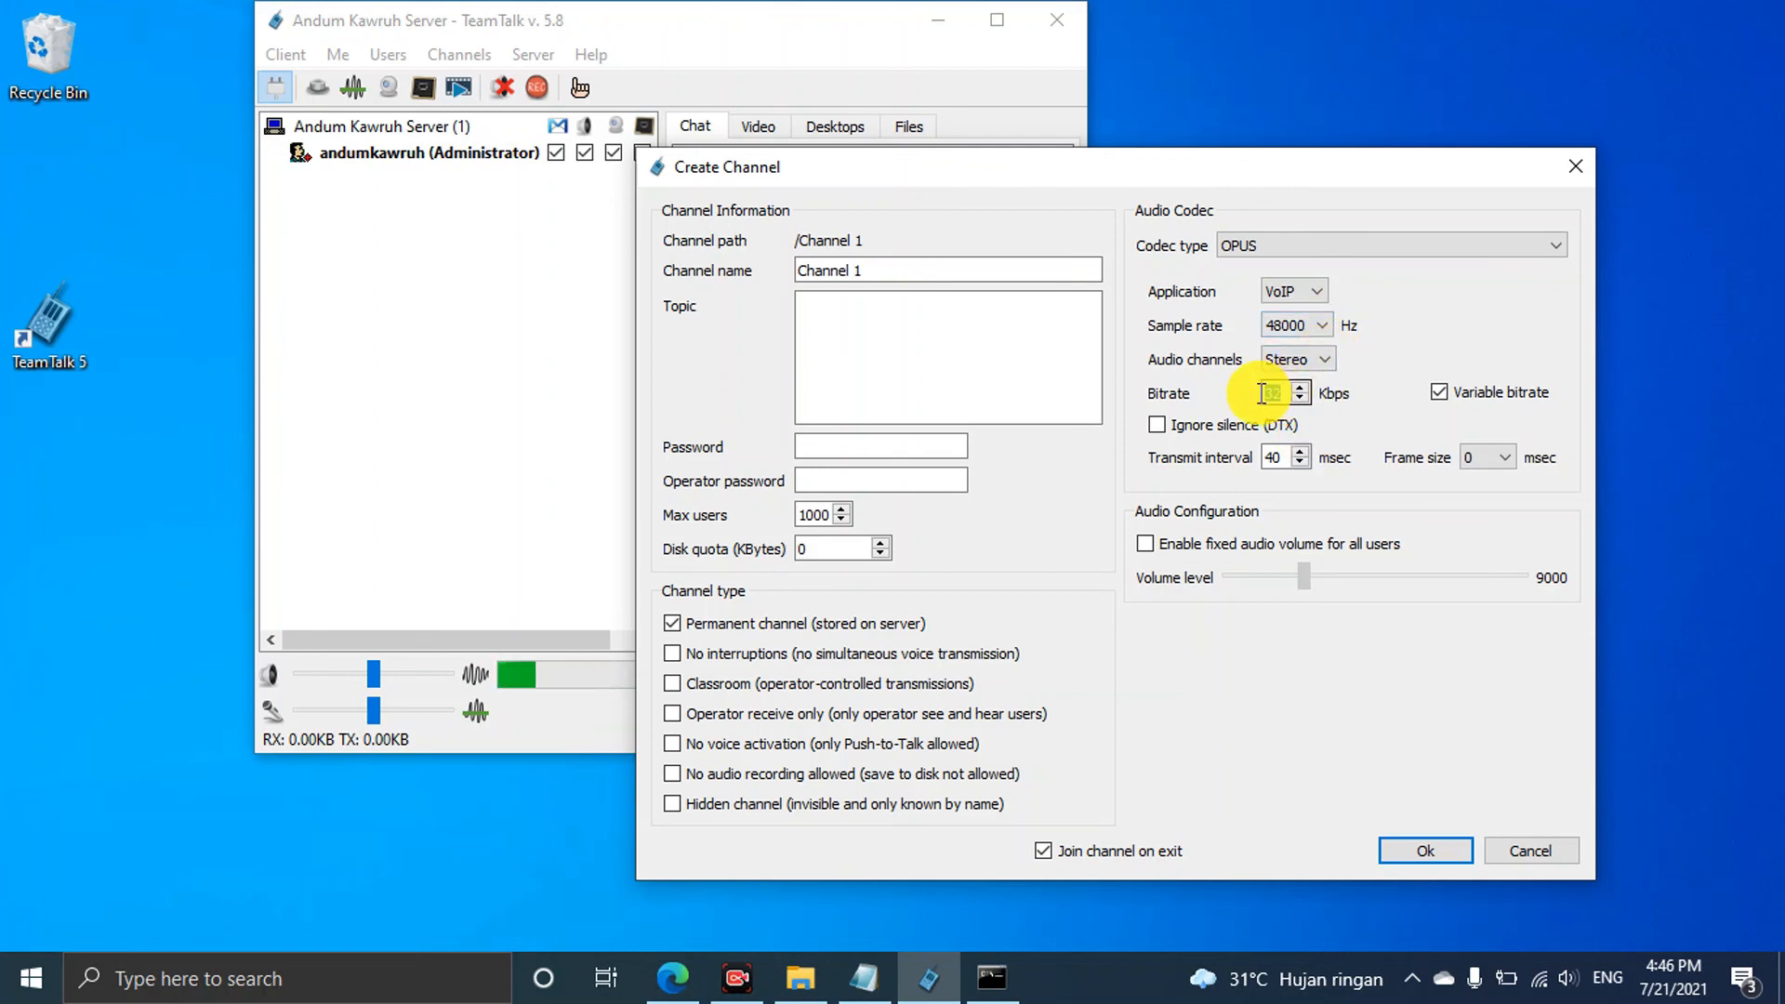
pyautogui.doubleClick(1276, 393)
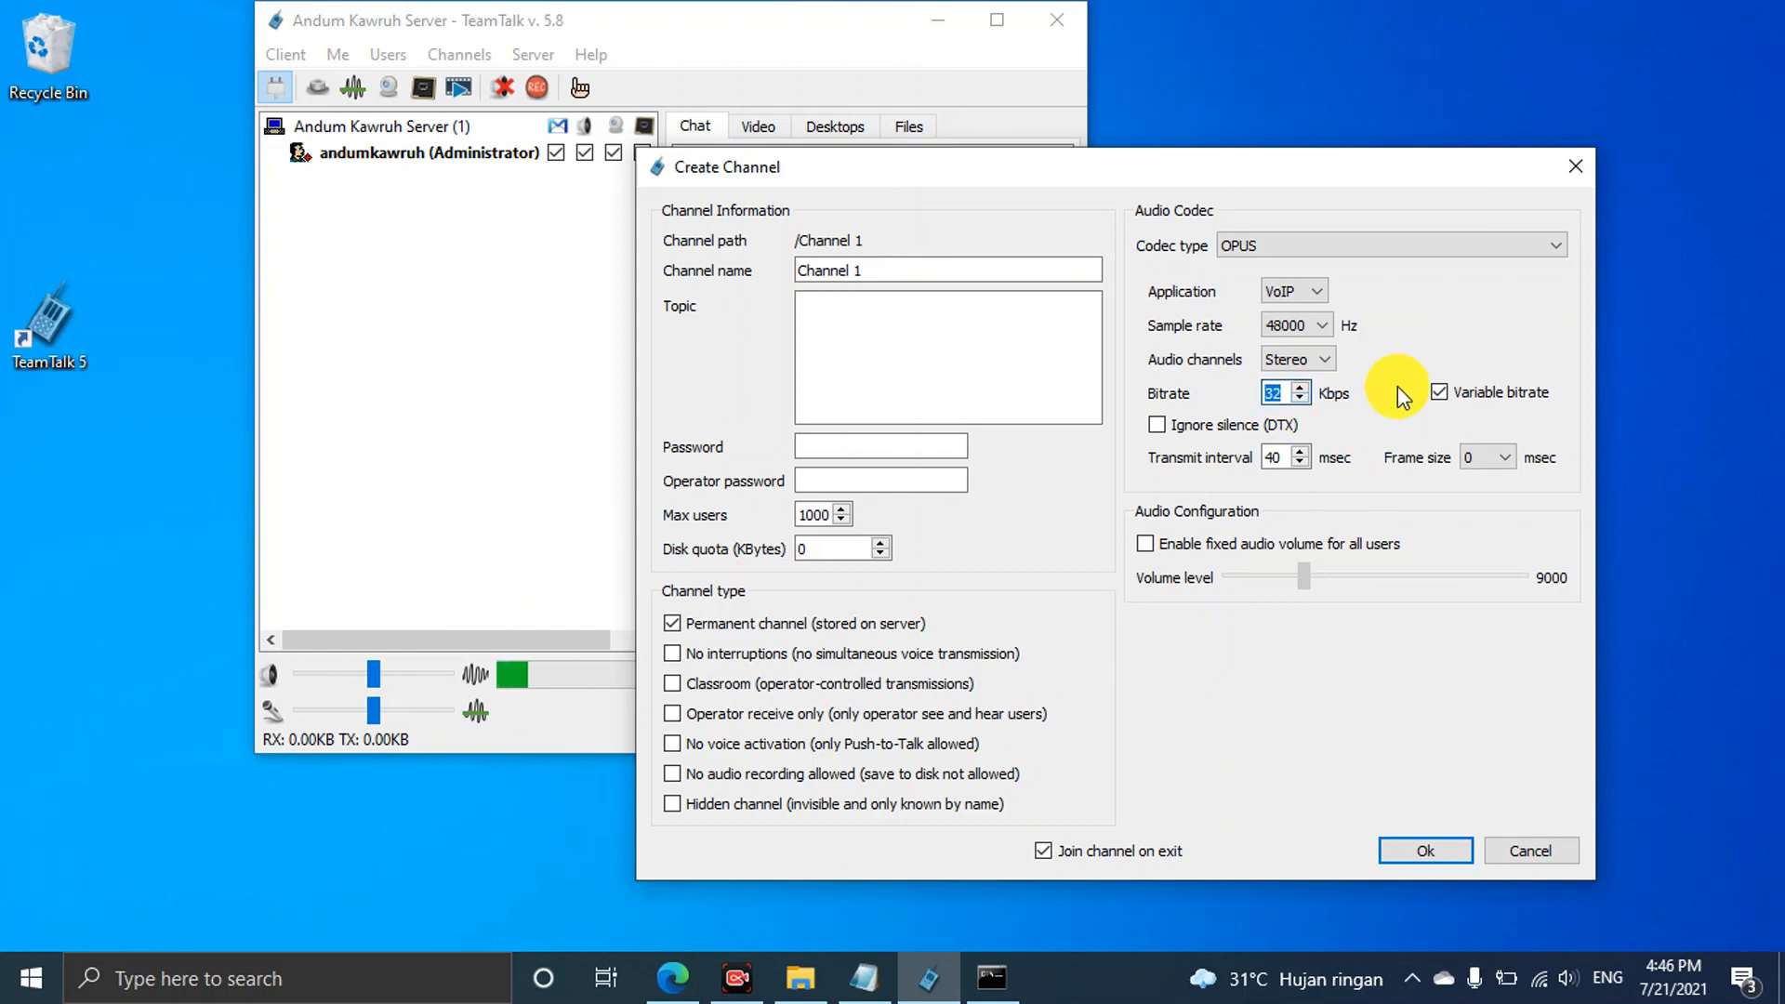
pyautogui.moveTo(1359, 169); pyautogui.dragTo(1495, 131)
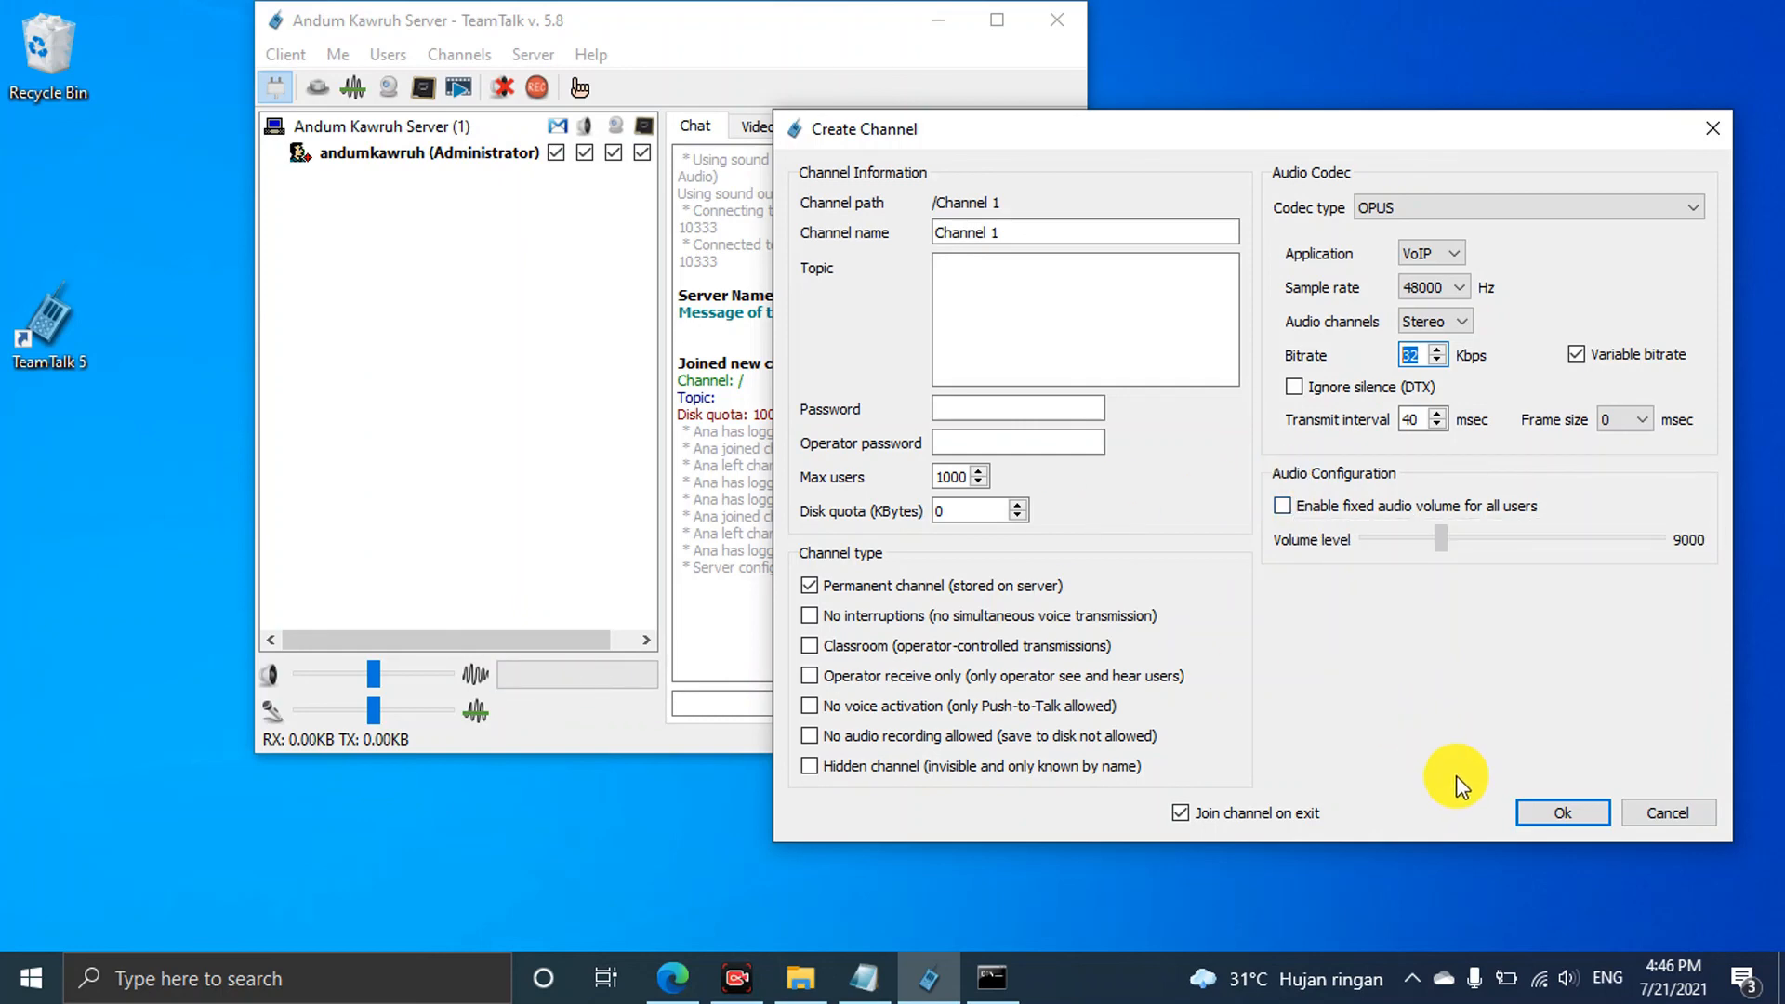
pyautogui.click(1545, 813)
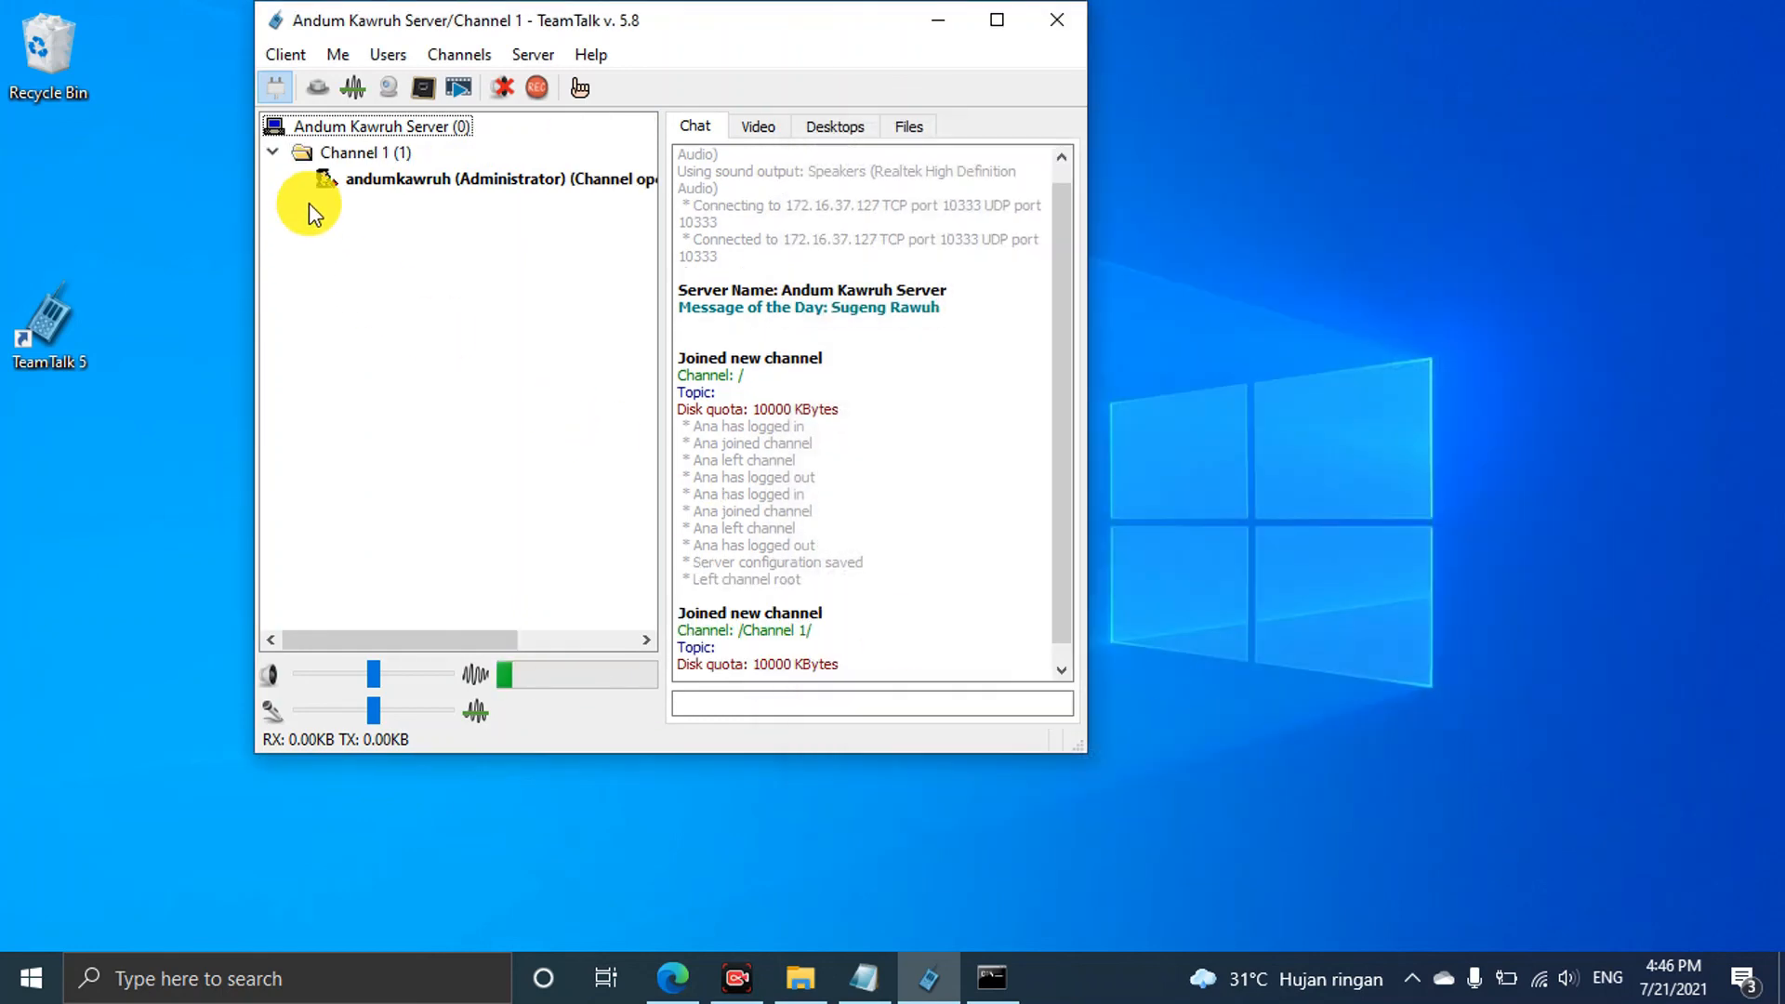
# Start a second client with Profile 1, connect it, and join Channel 1
pyautogui.click(264, 56)
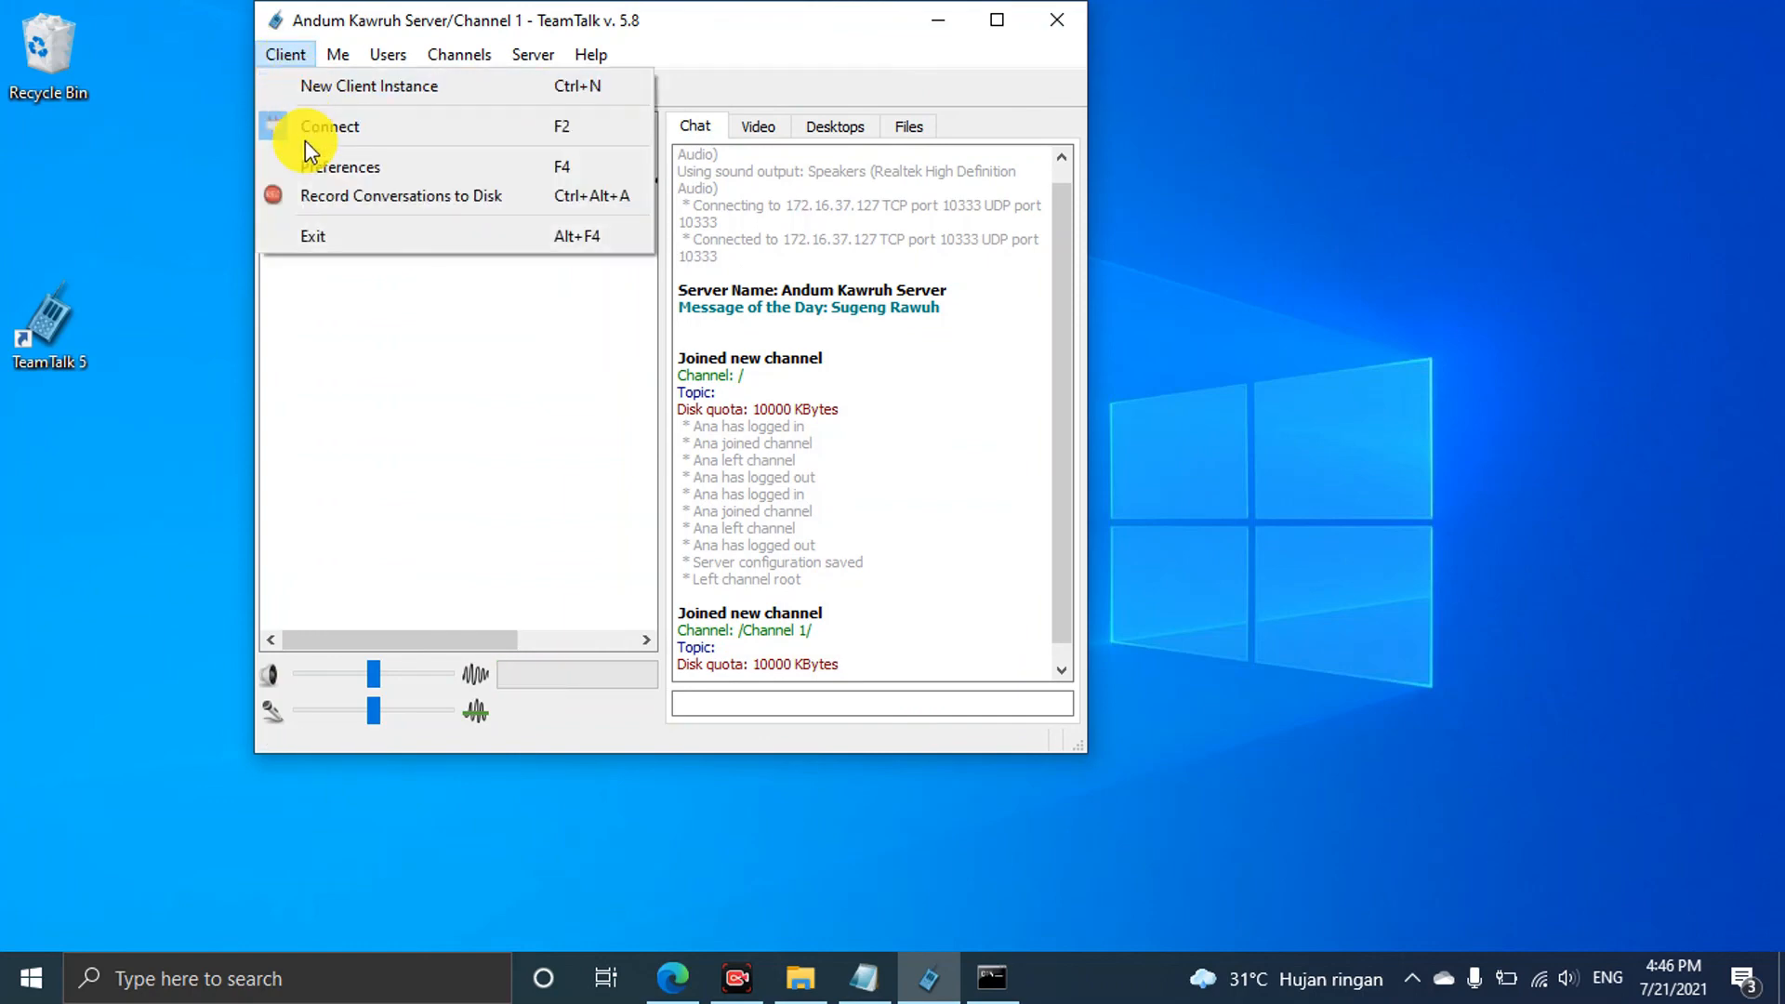
pyautogui.click(316, 90)
pyautogui.click(841, 500)
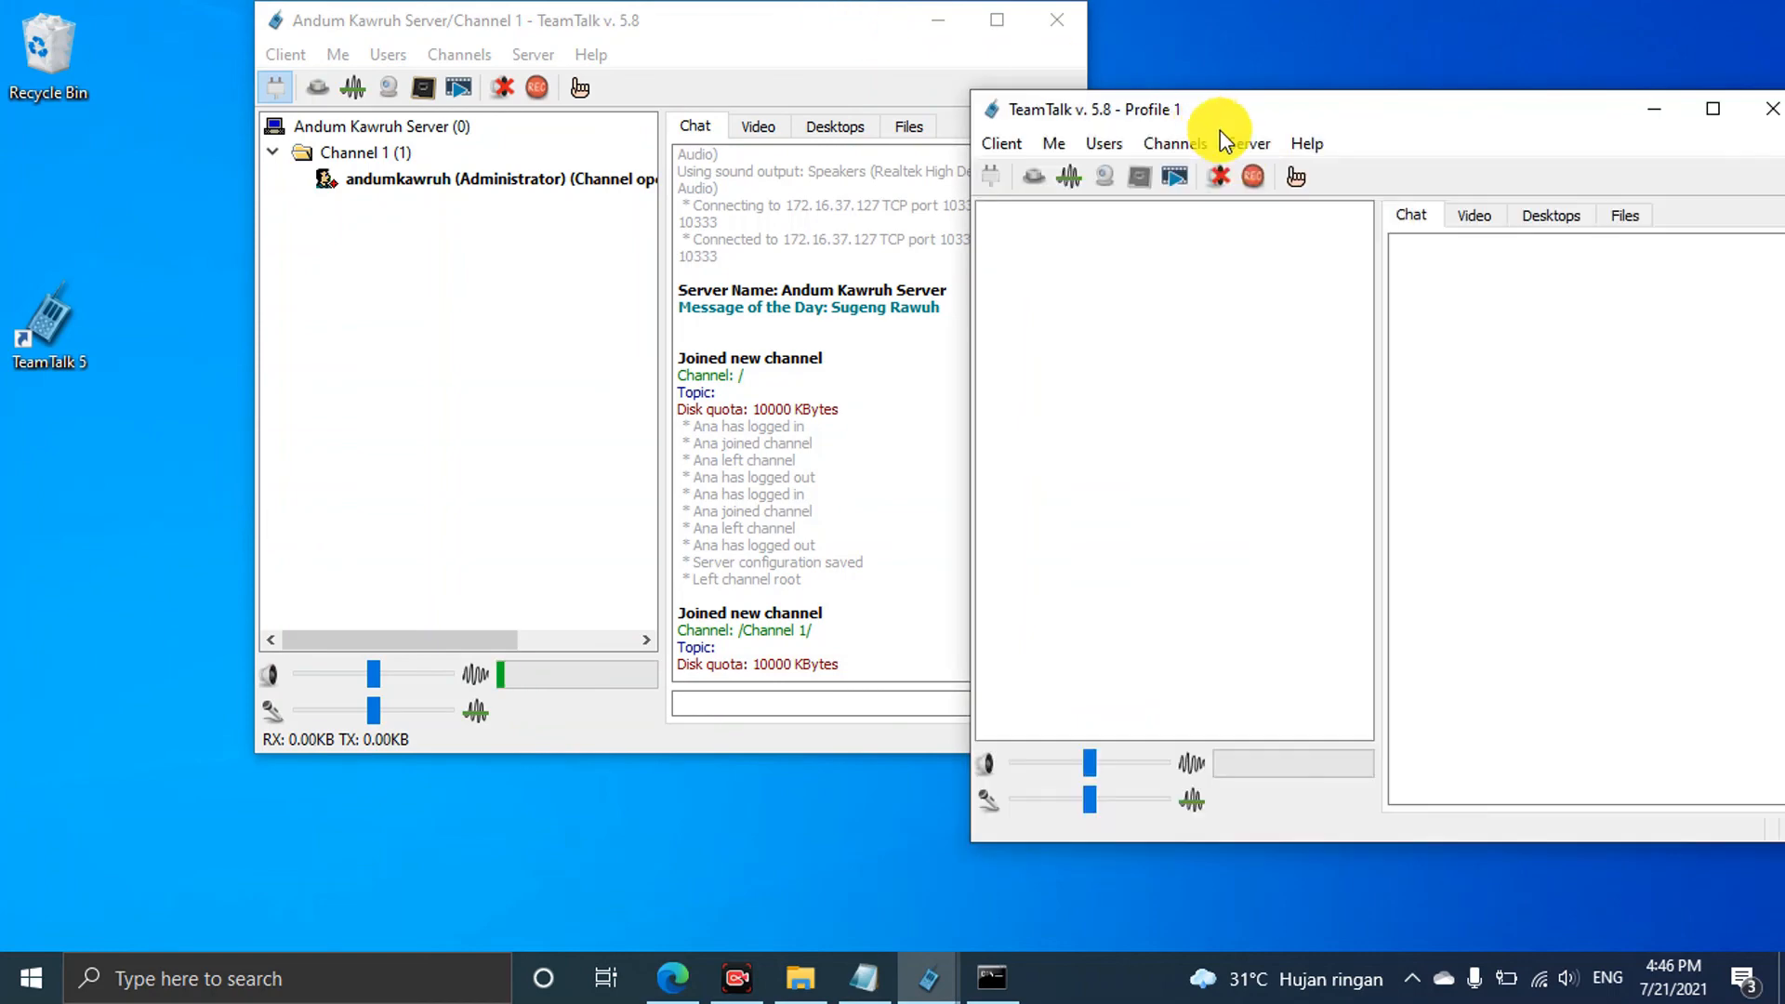
pyautogui.click(992, 177)
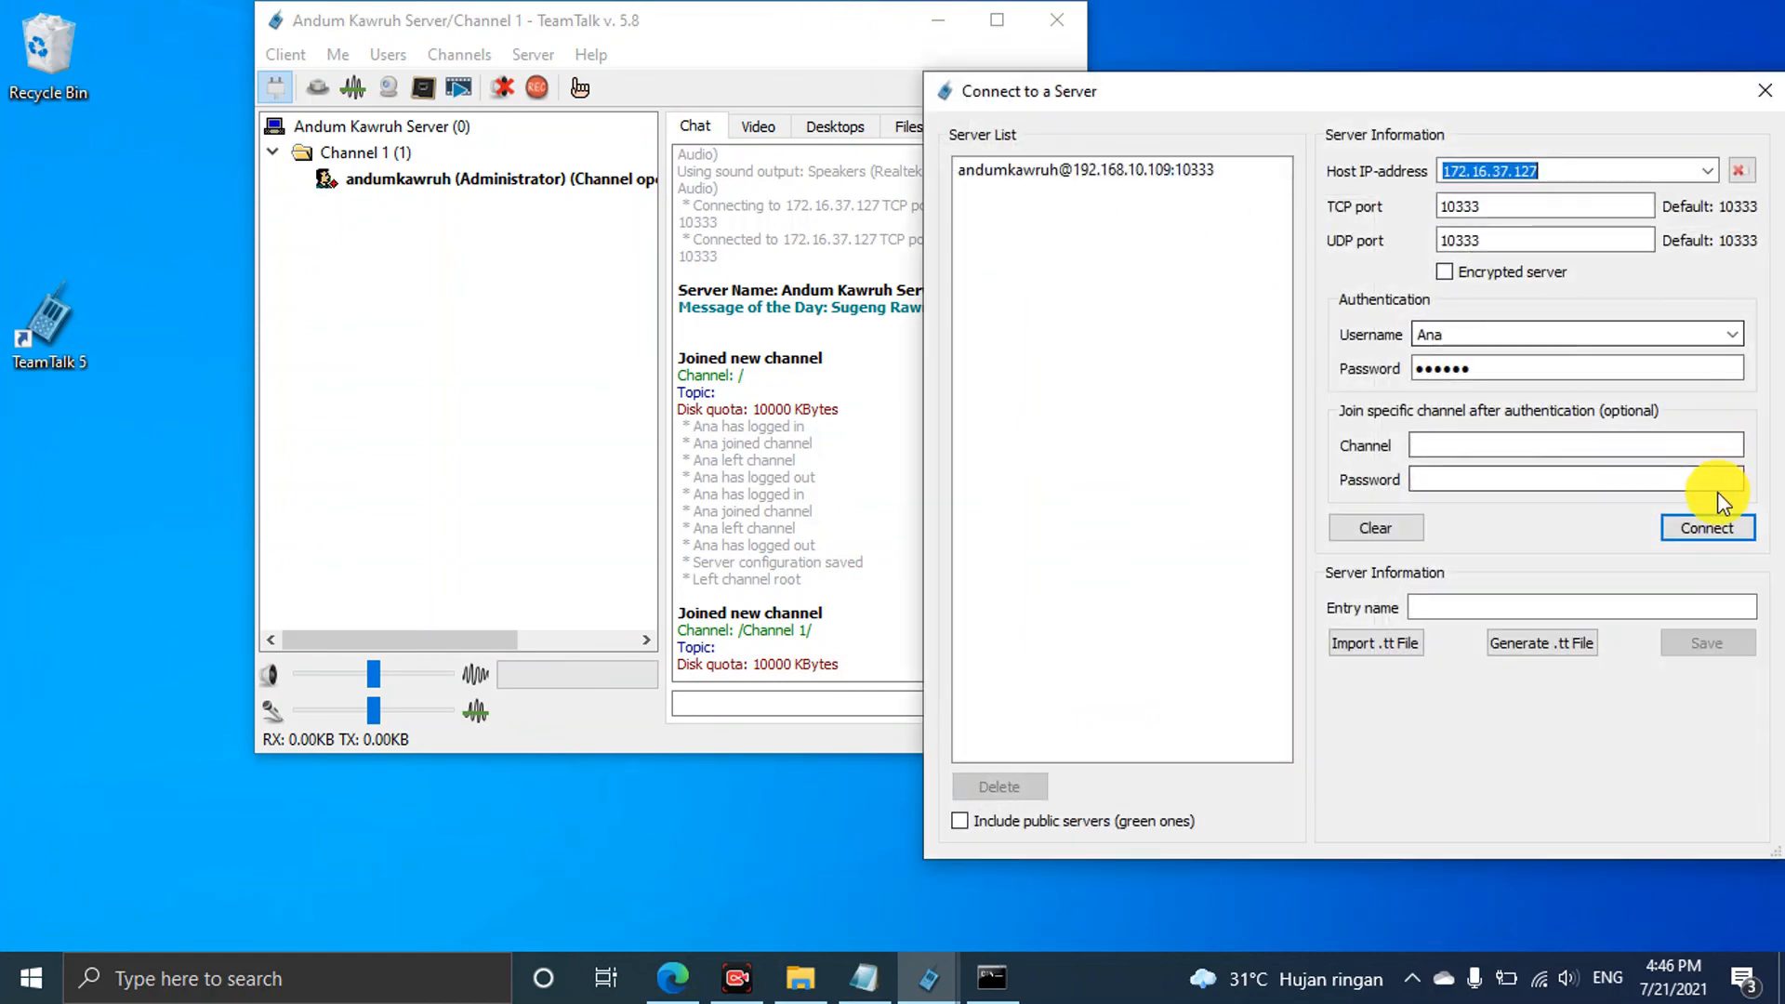
pyautogui.click(1707, 530)
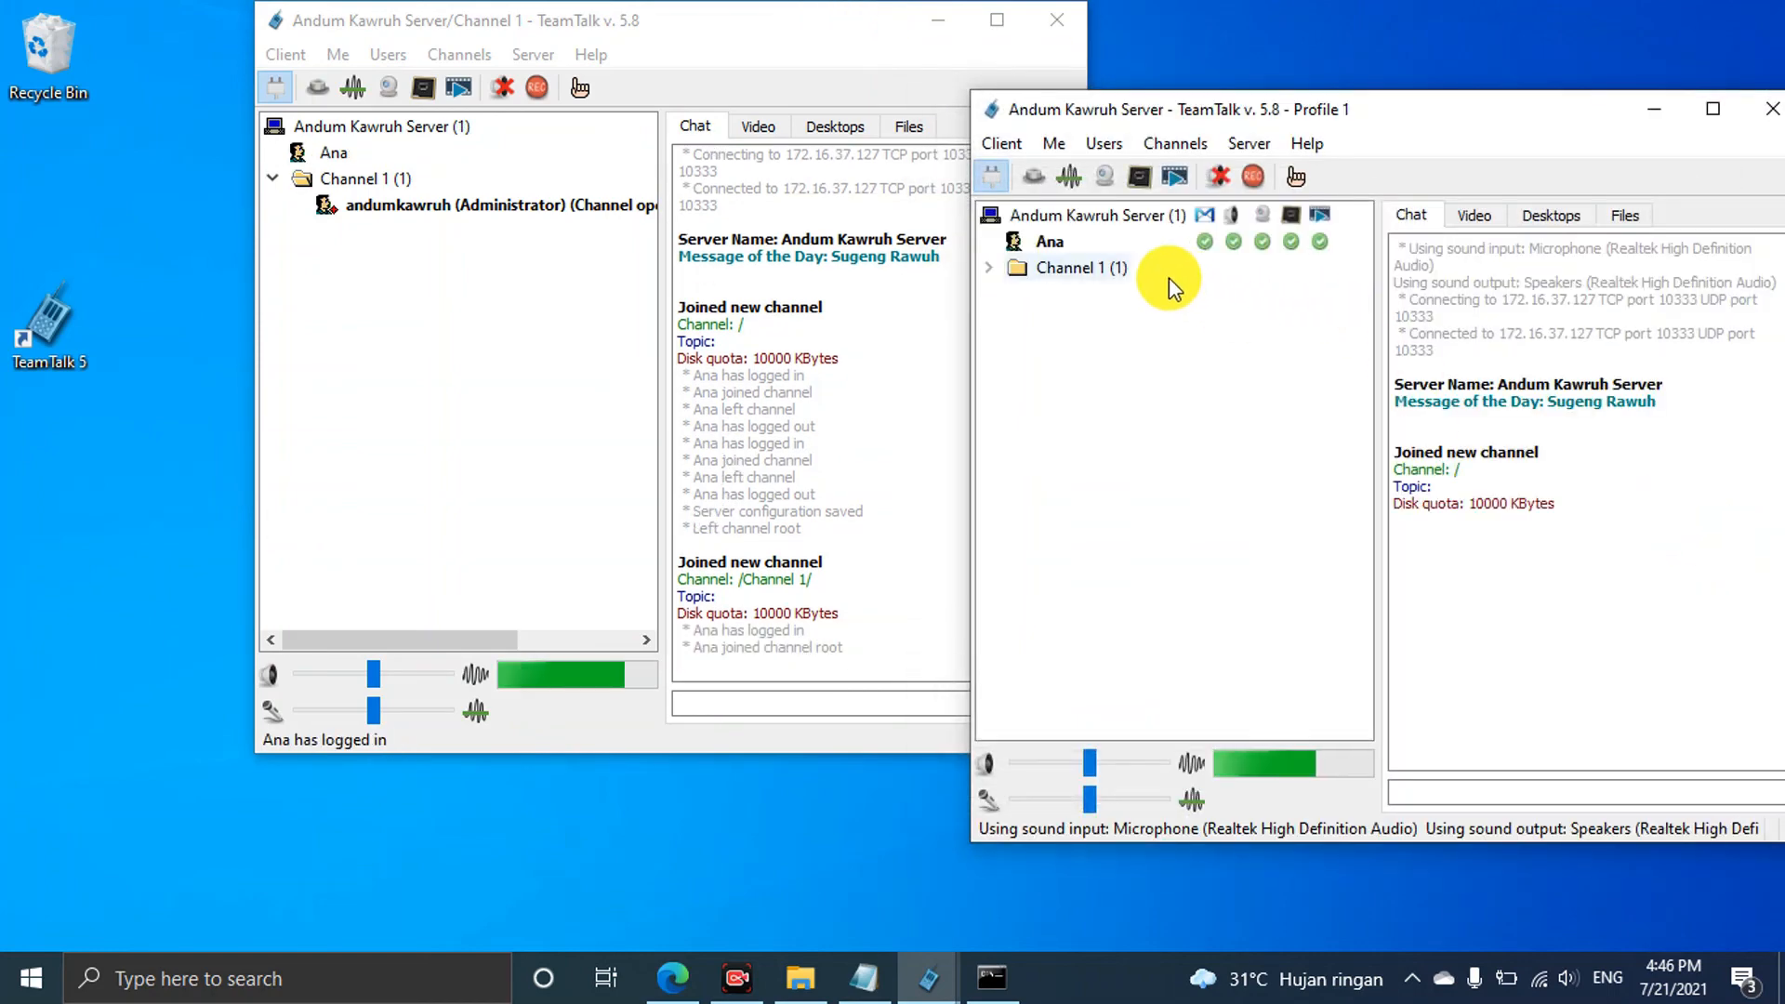
pyautogui.click(1073, 270)
pyautogui.doubleClick(1073, 271)
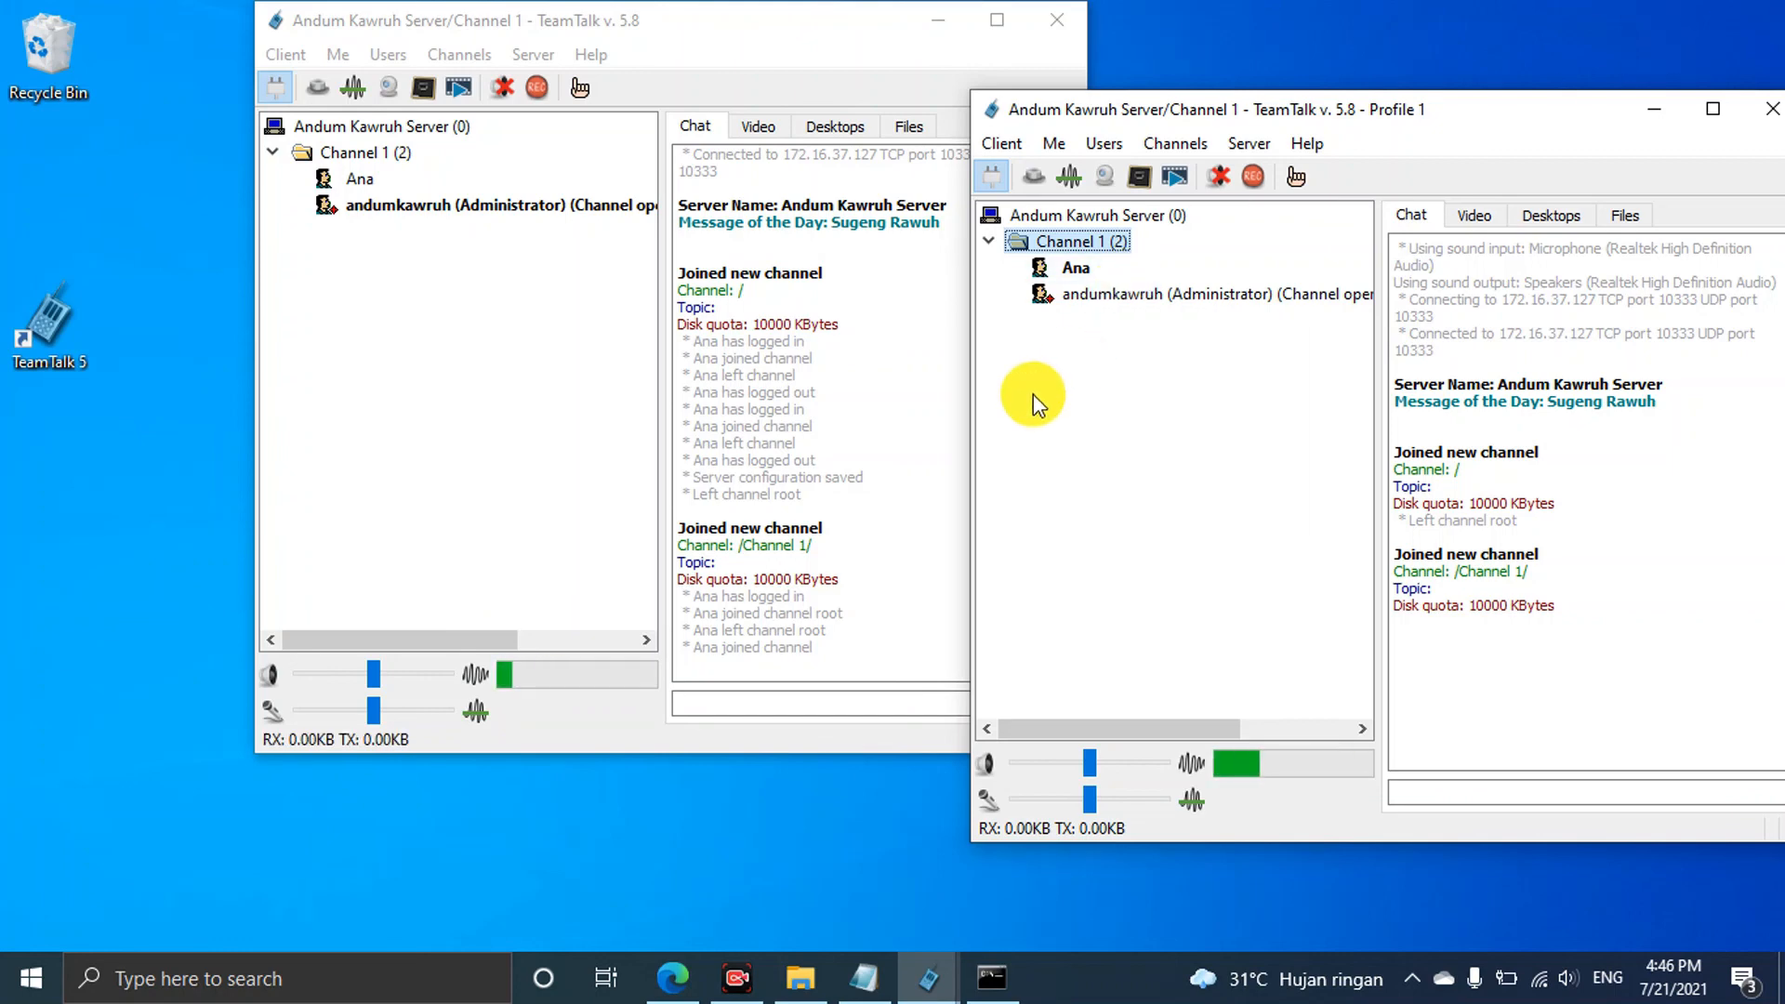
# Add a password to Channel 1 through Update Channel
pyautogui.click(456, 54)
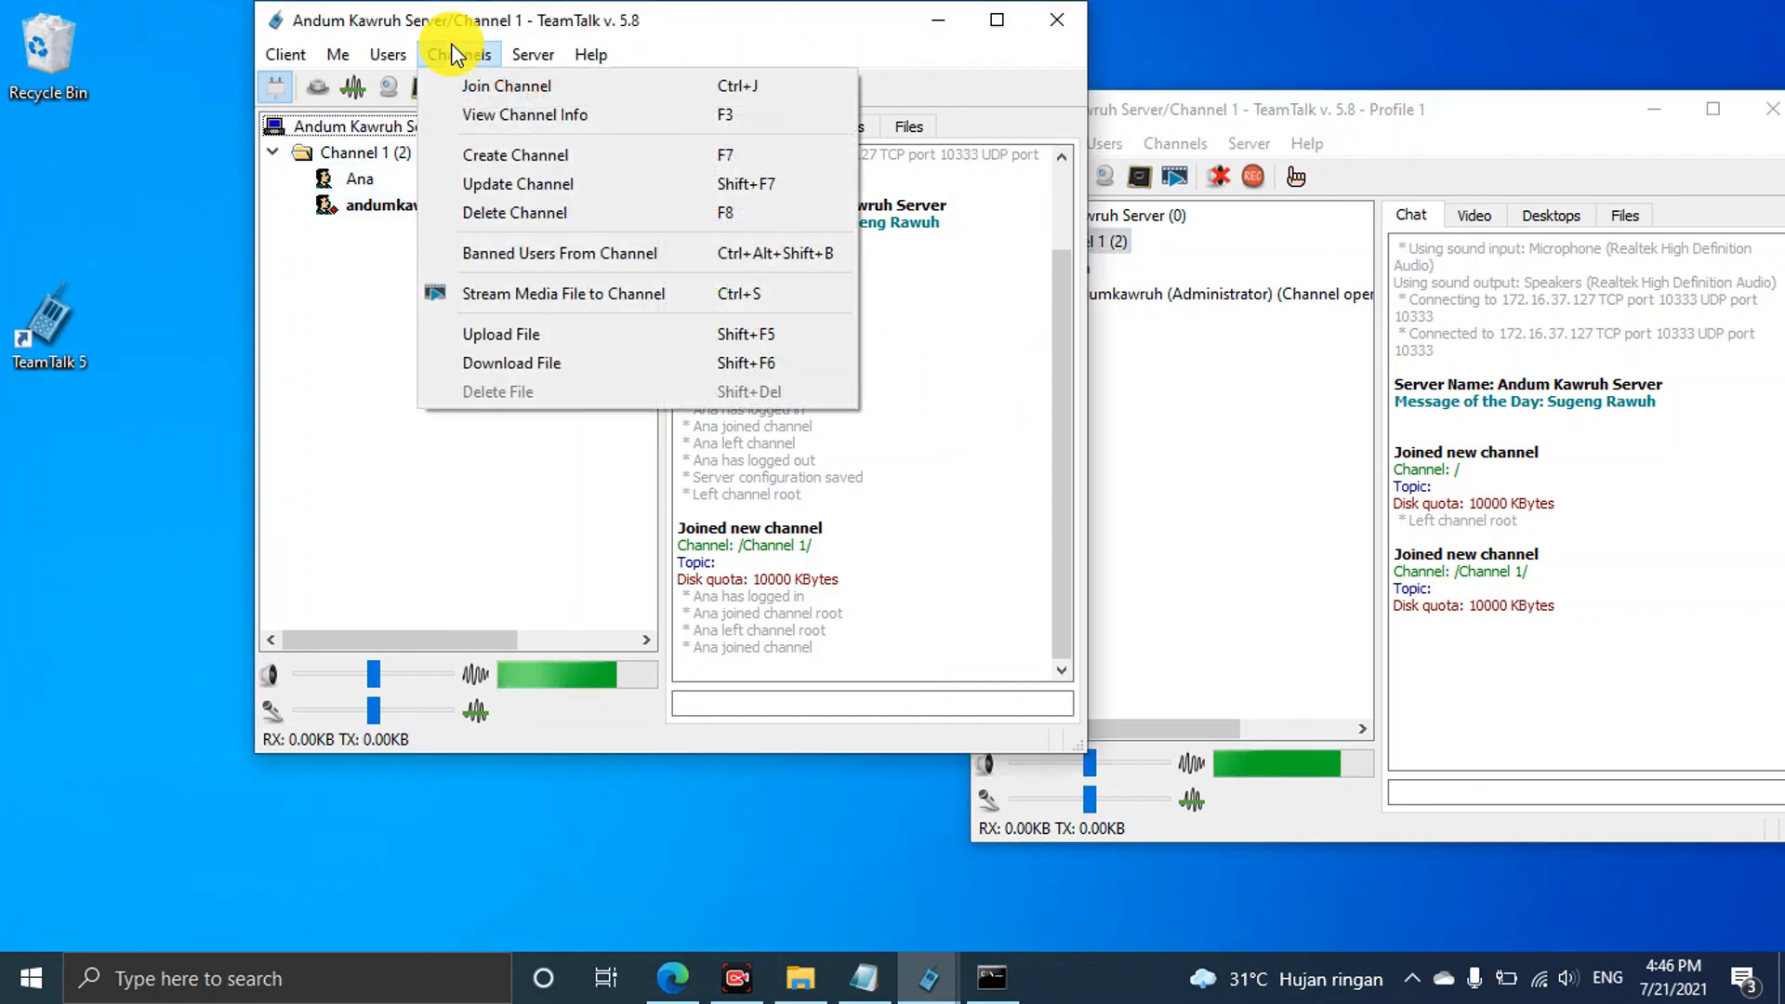
pyautogui.click(509, 184)
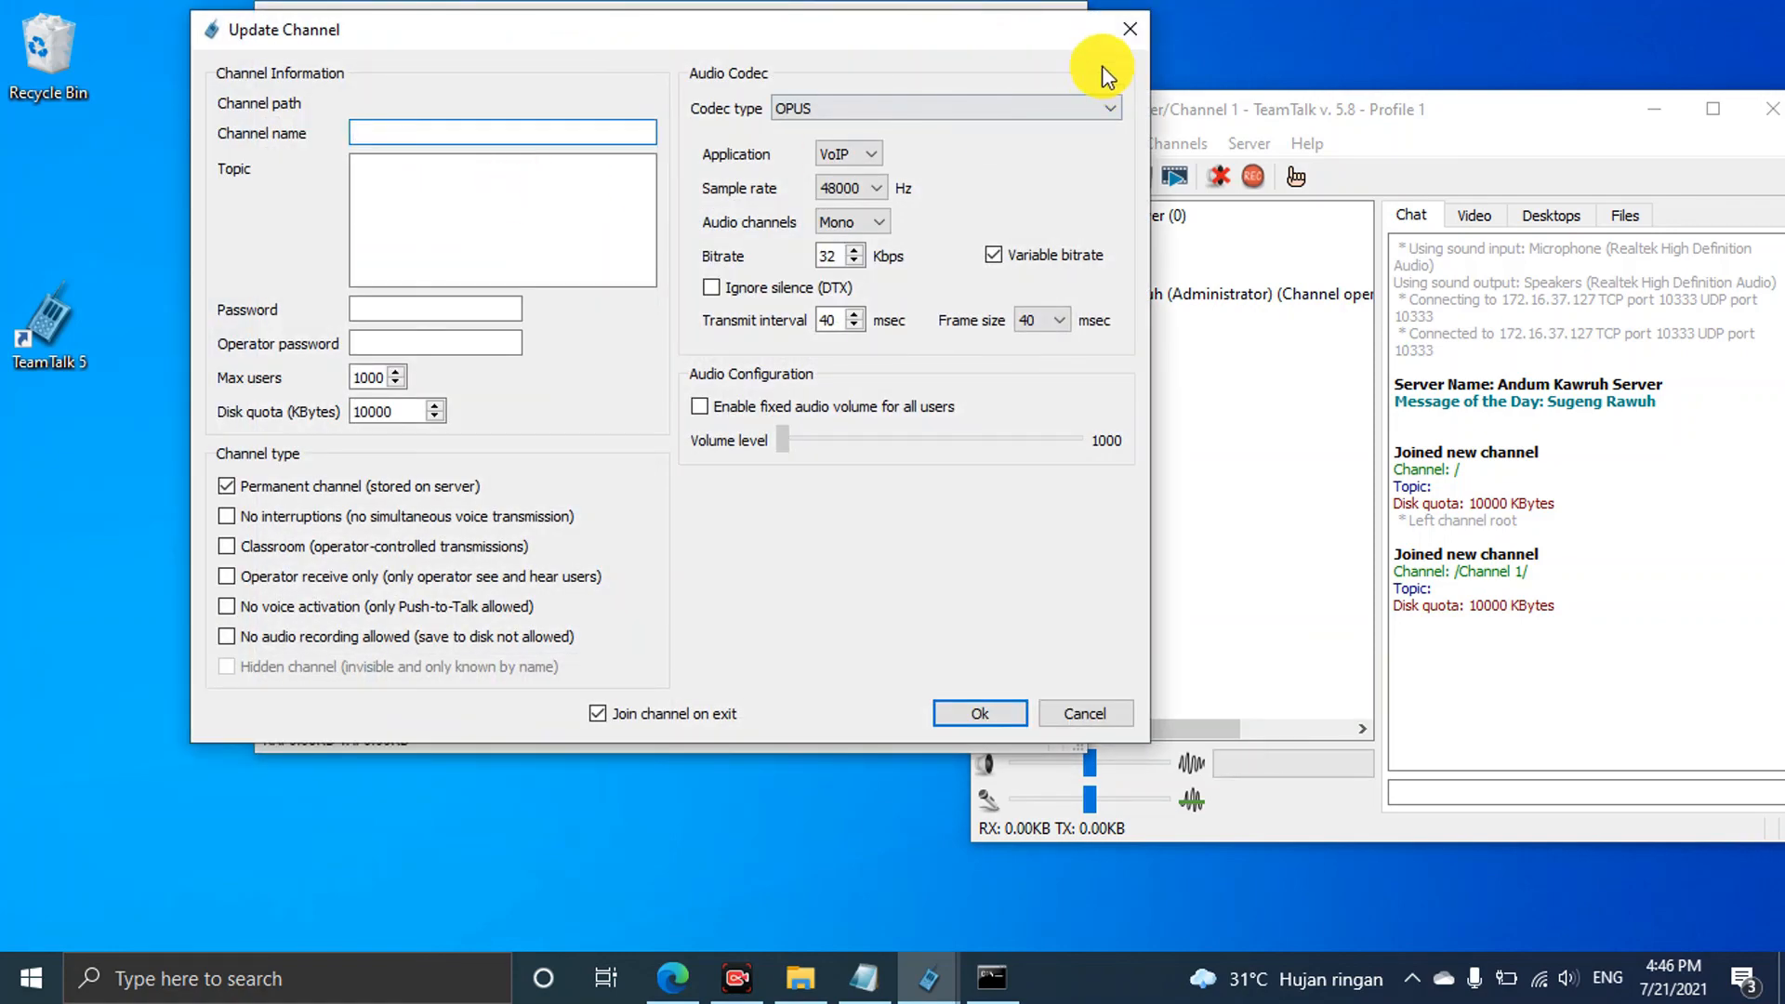
pyautogui.click(1130, 31)
pyautogui.rightClick(378, 158)
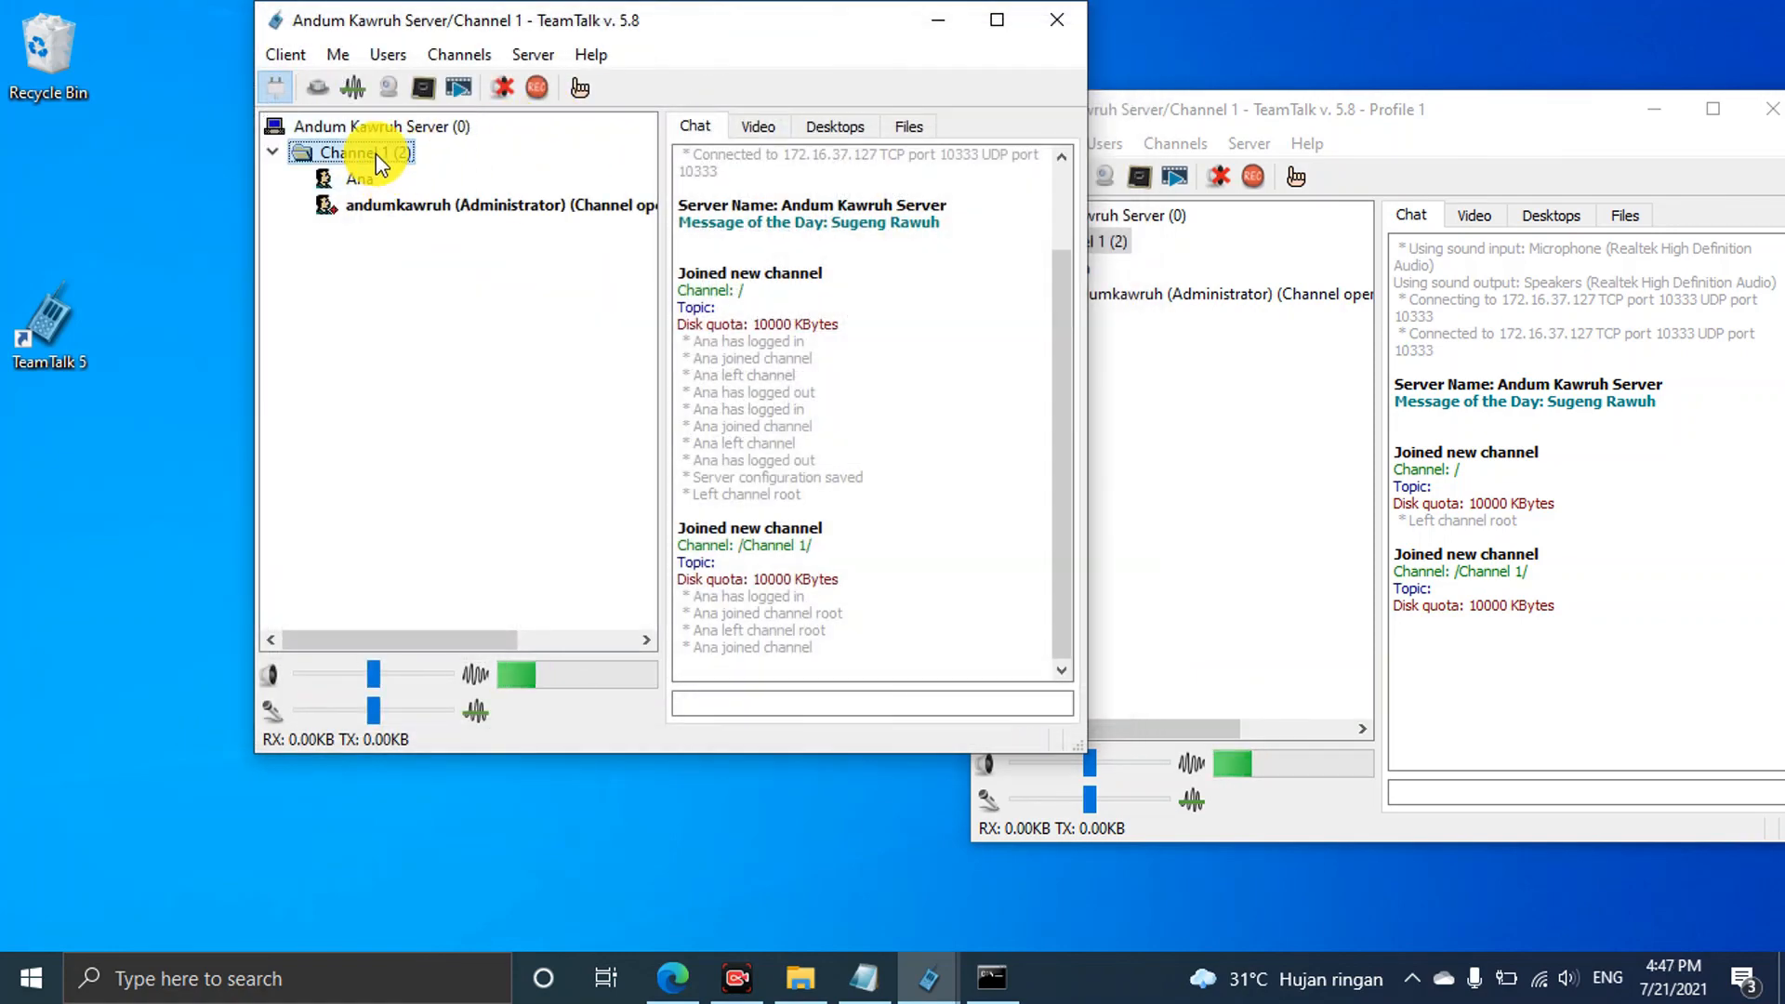
pyautogui.click(517, 271)
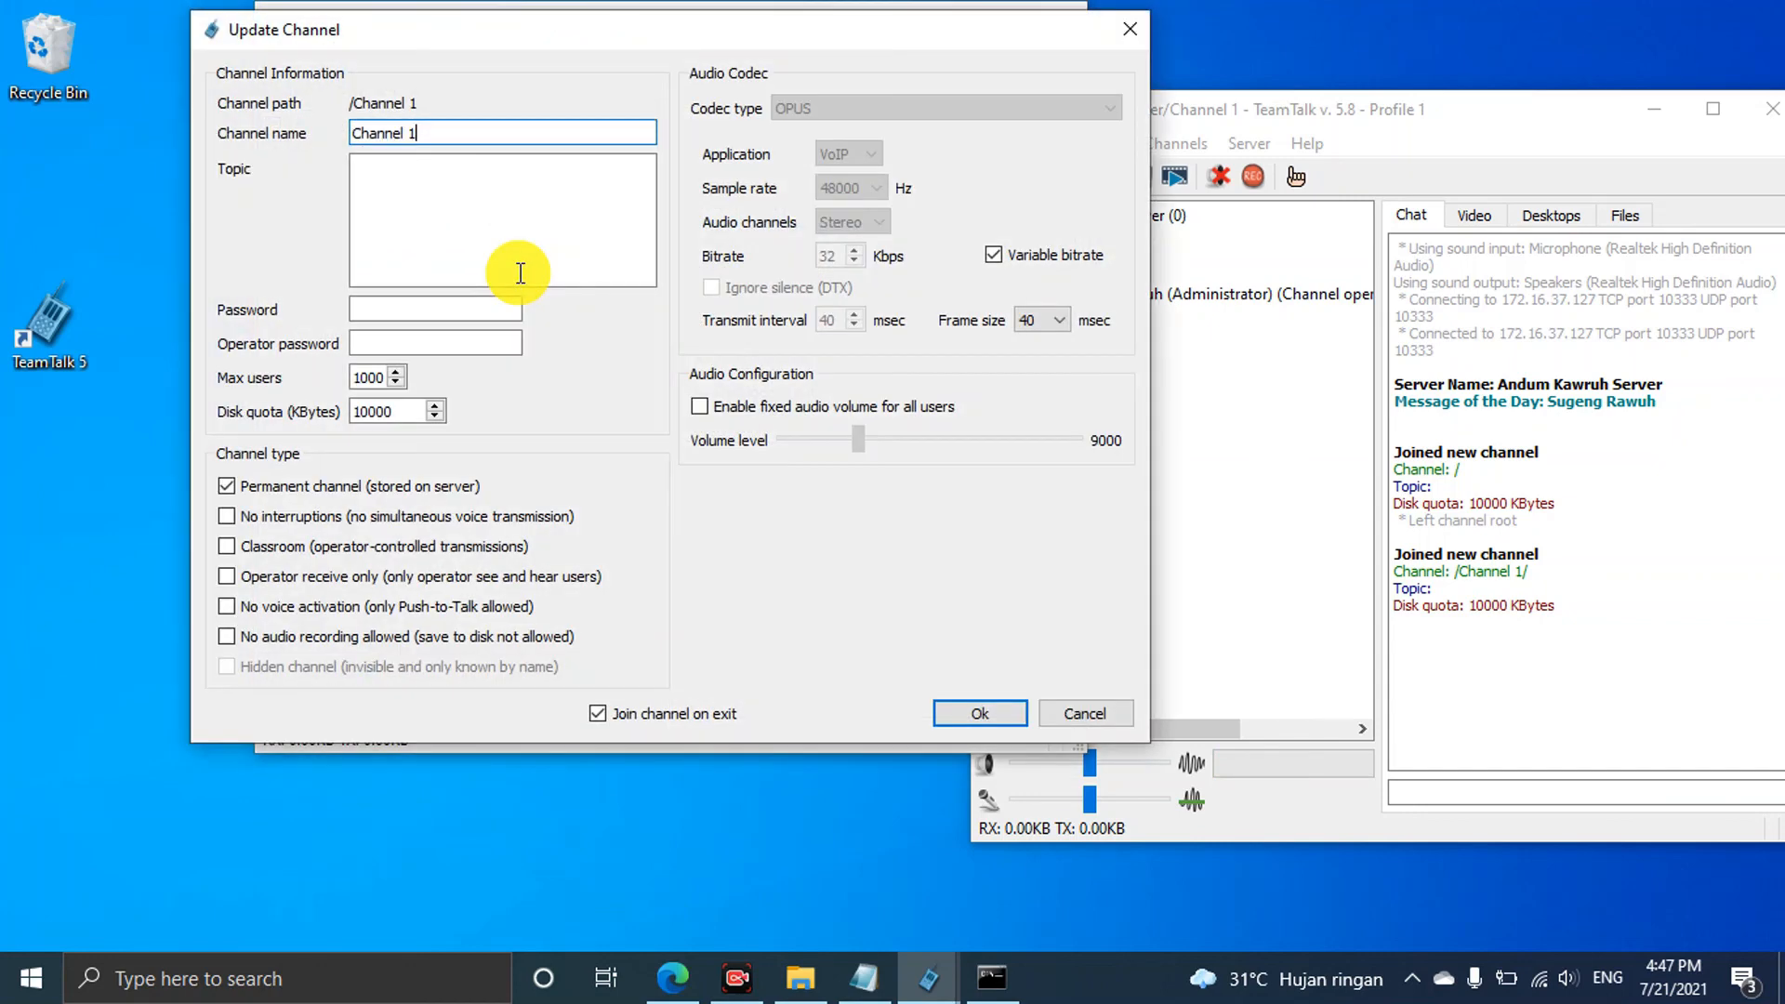
pyautogui.click(397, 308)
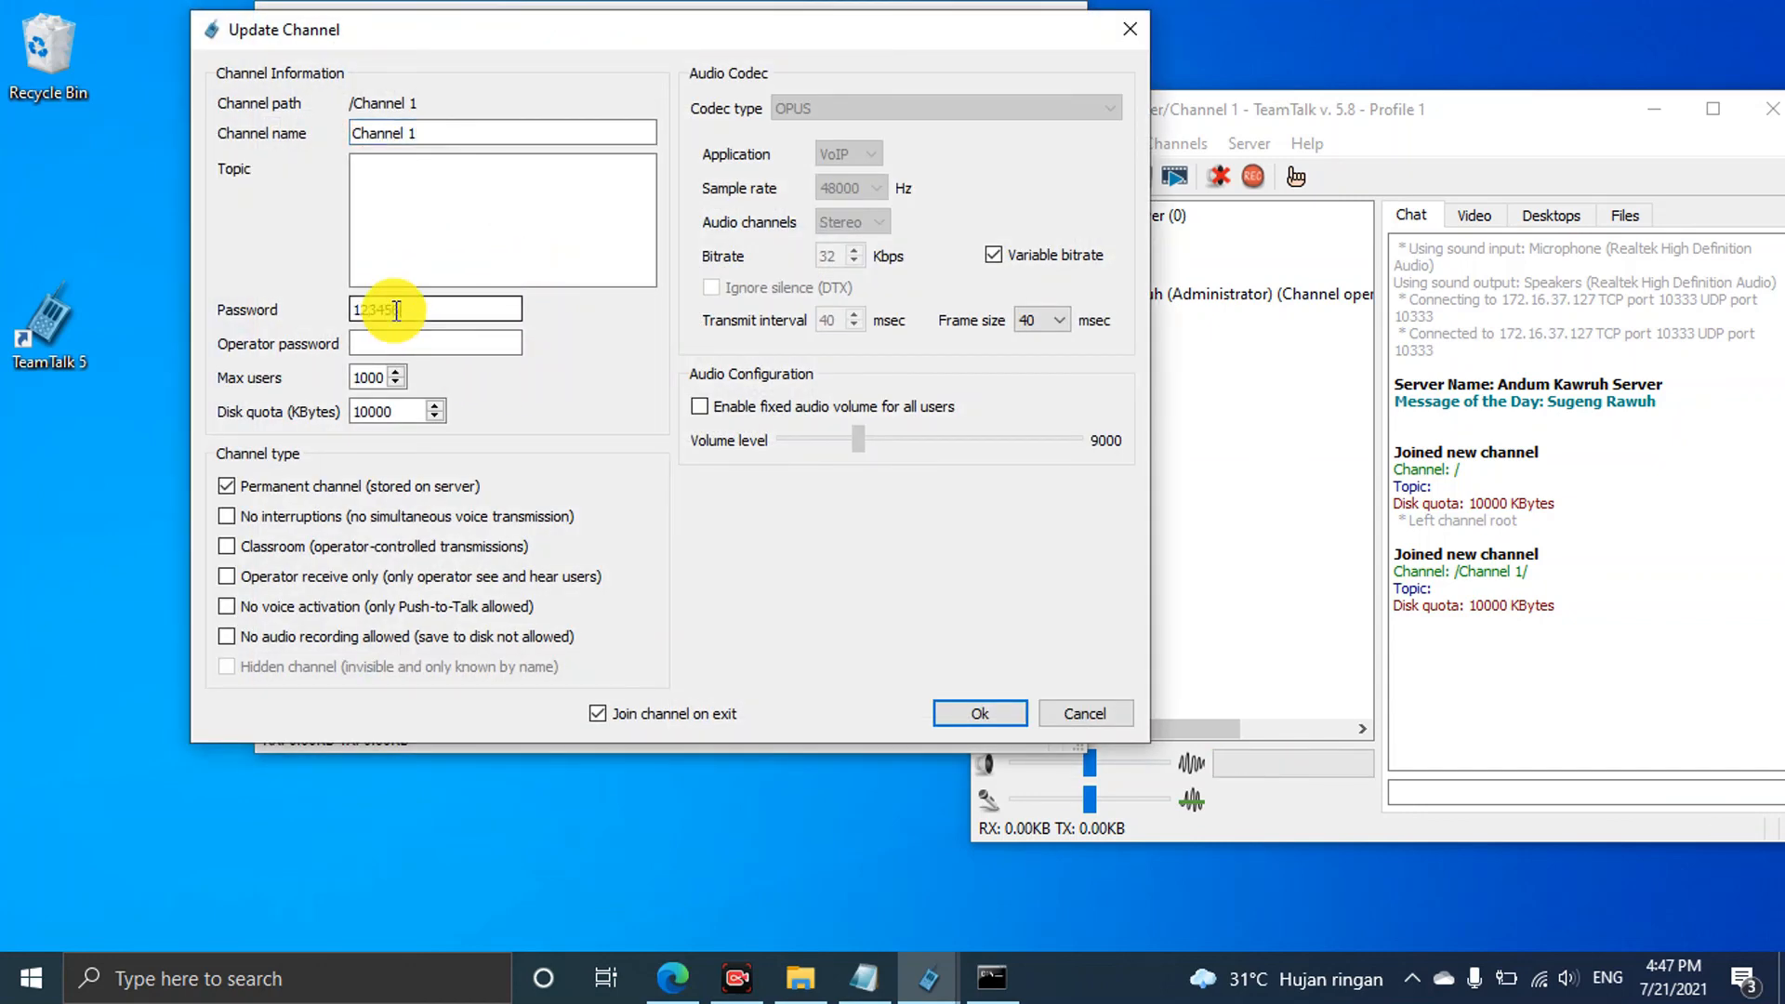
pyautogui.click(969, 710)
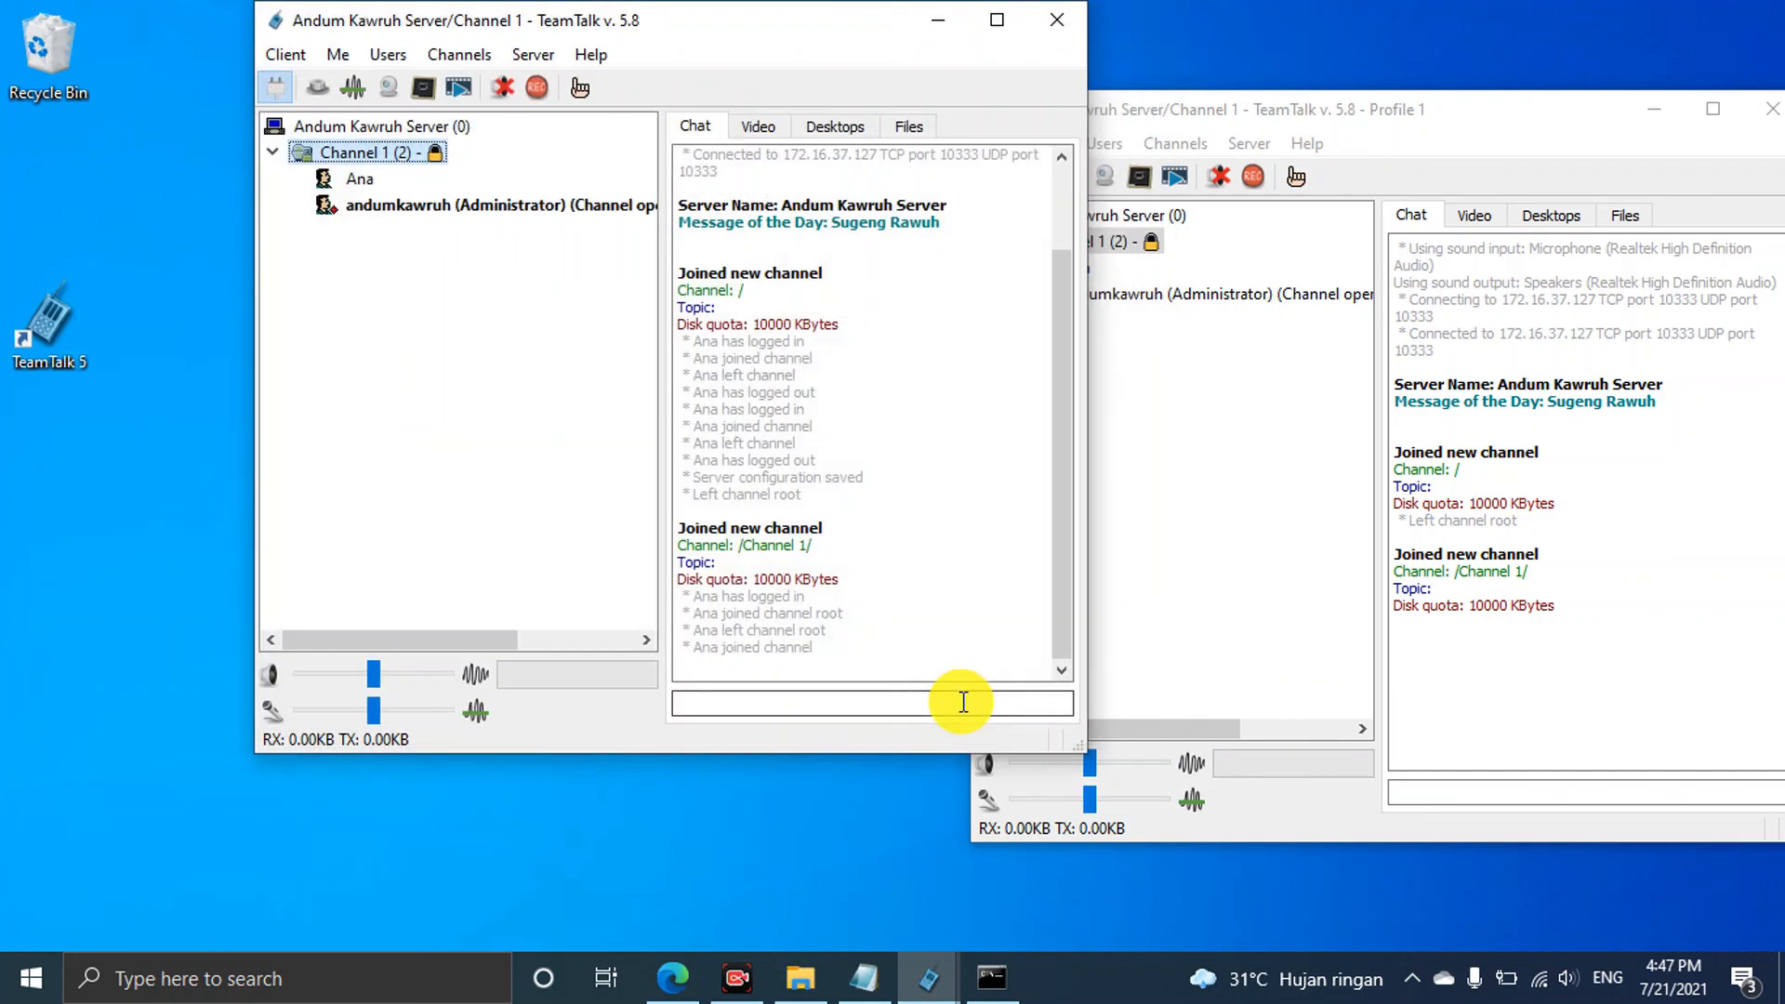
# Reconnect Ana's client and join Channel 1 by entering the channel password
pyautogui.click(1208, 518)
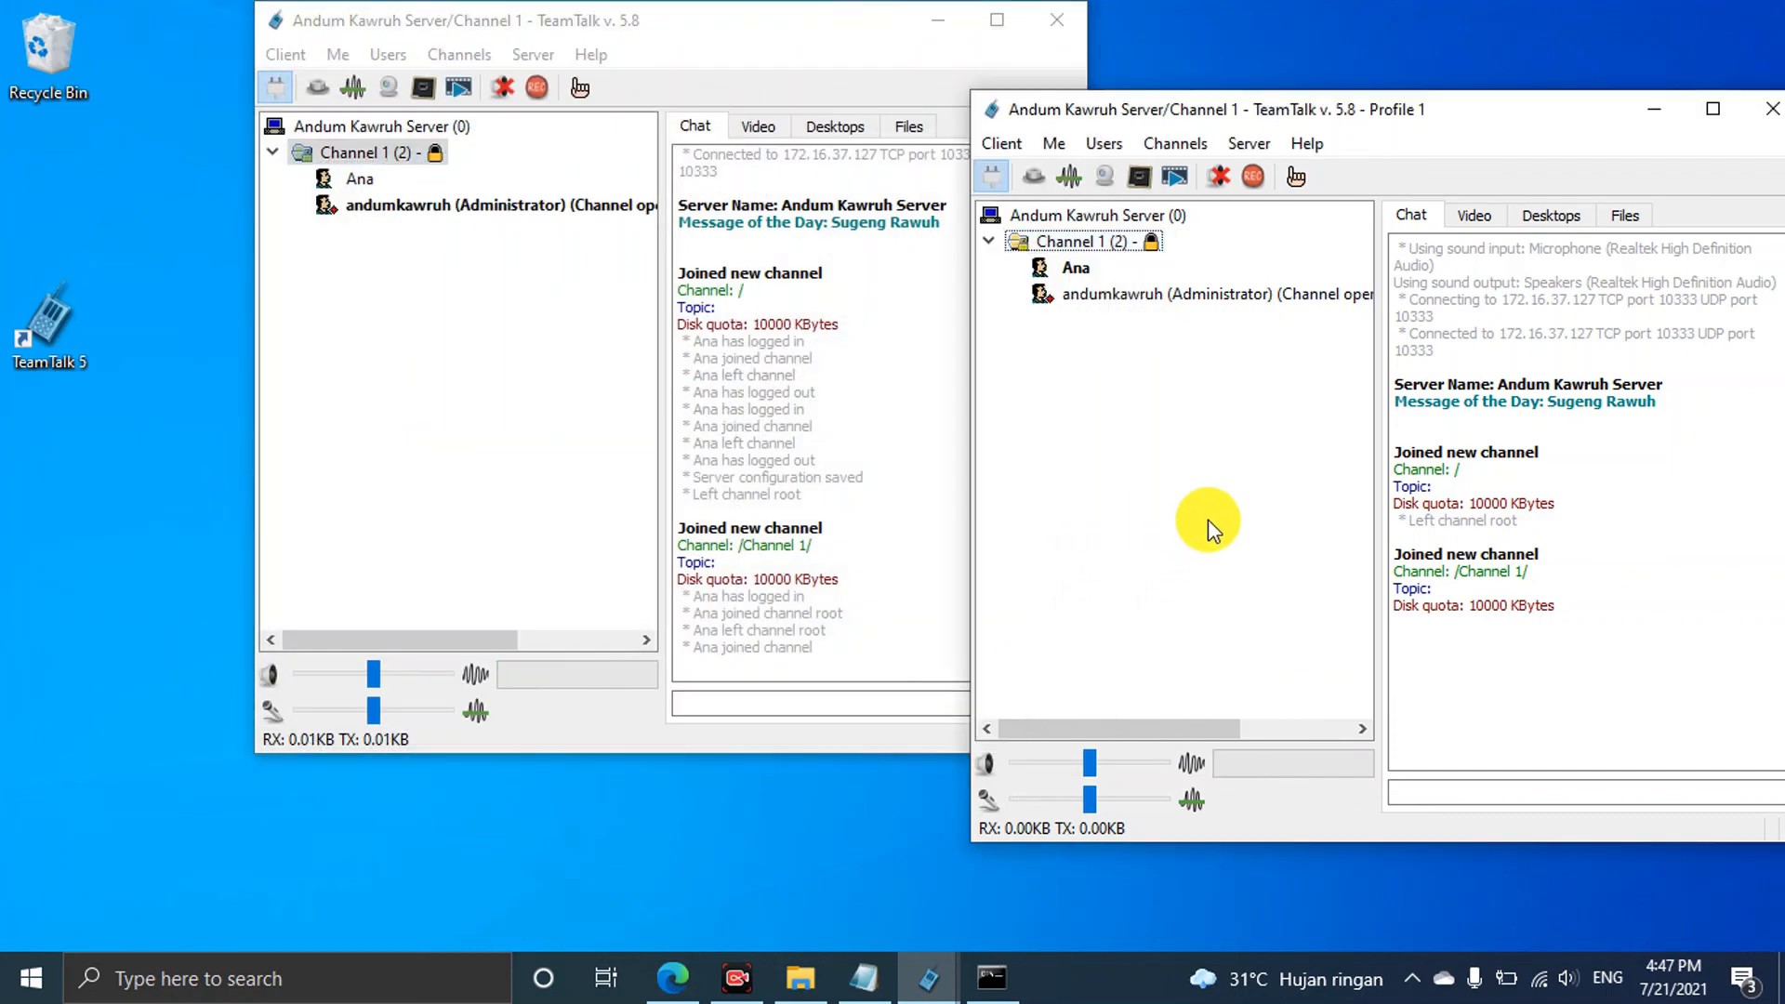
pyautogui.click(998, 174)
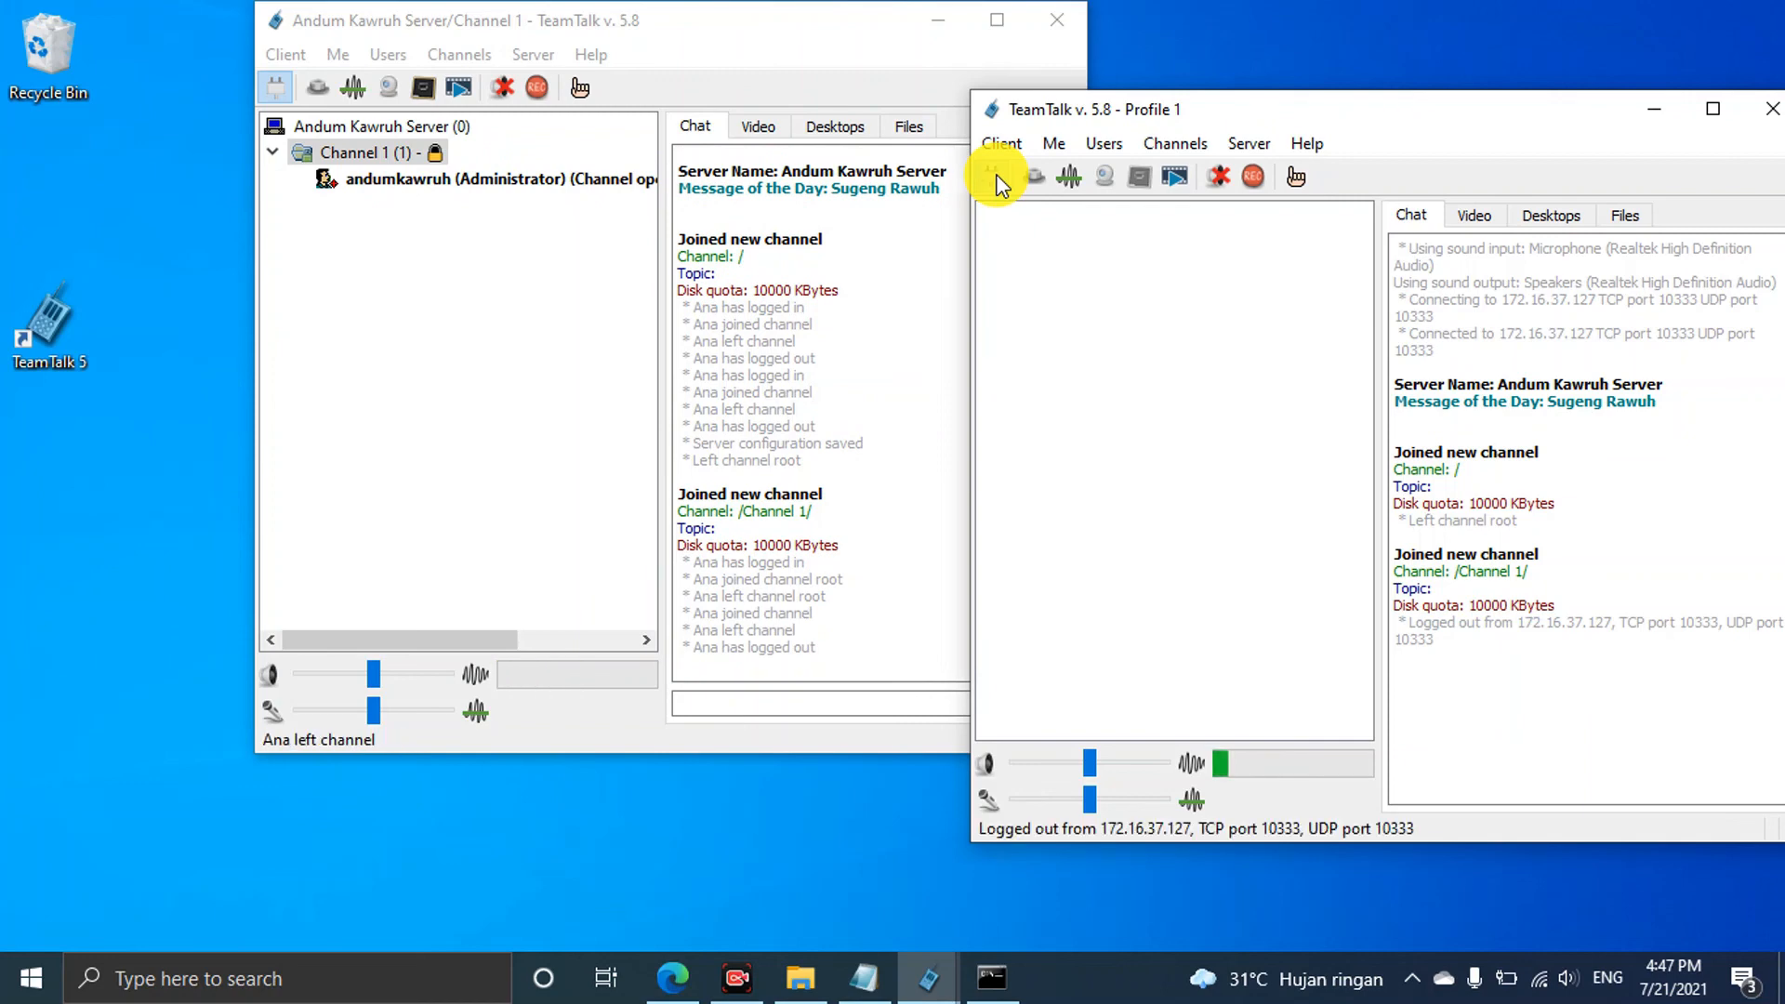
pyautogui.click(999, 175)
pyautogui.click(1710, 527)
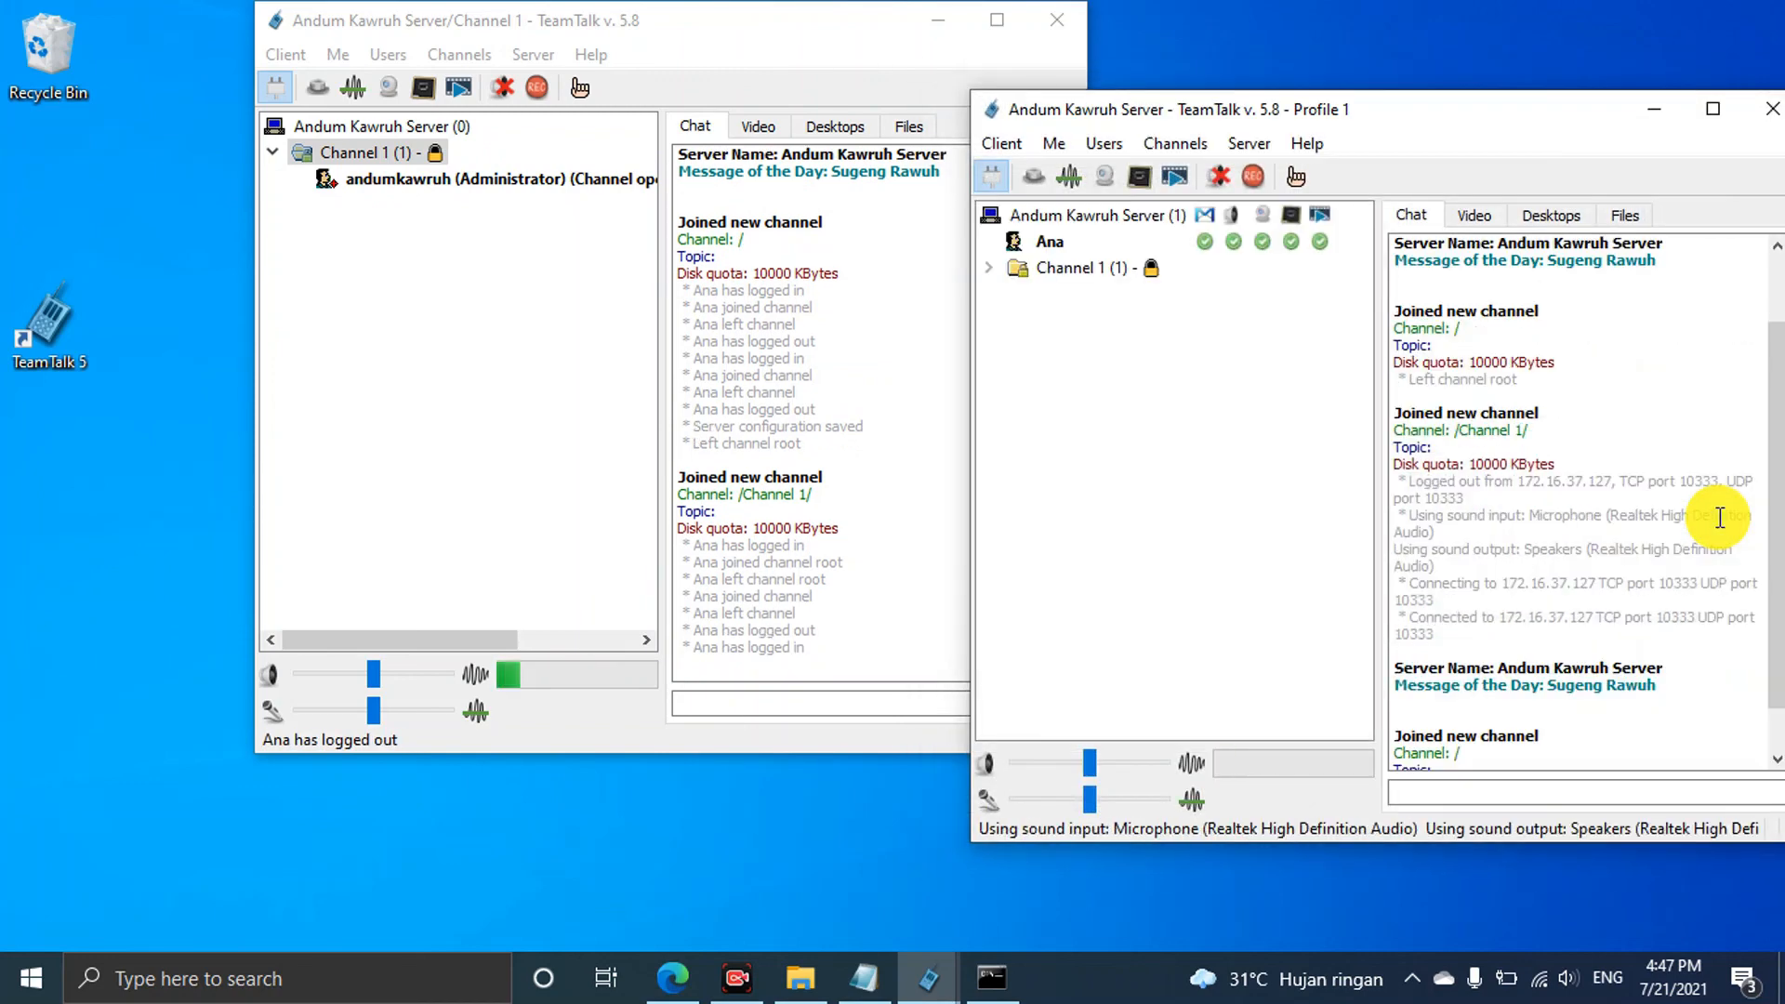
pyautogui.doubleClick(1102, 271)
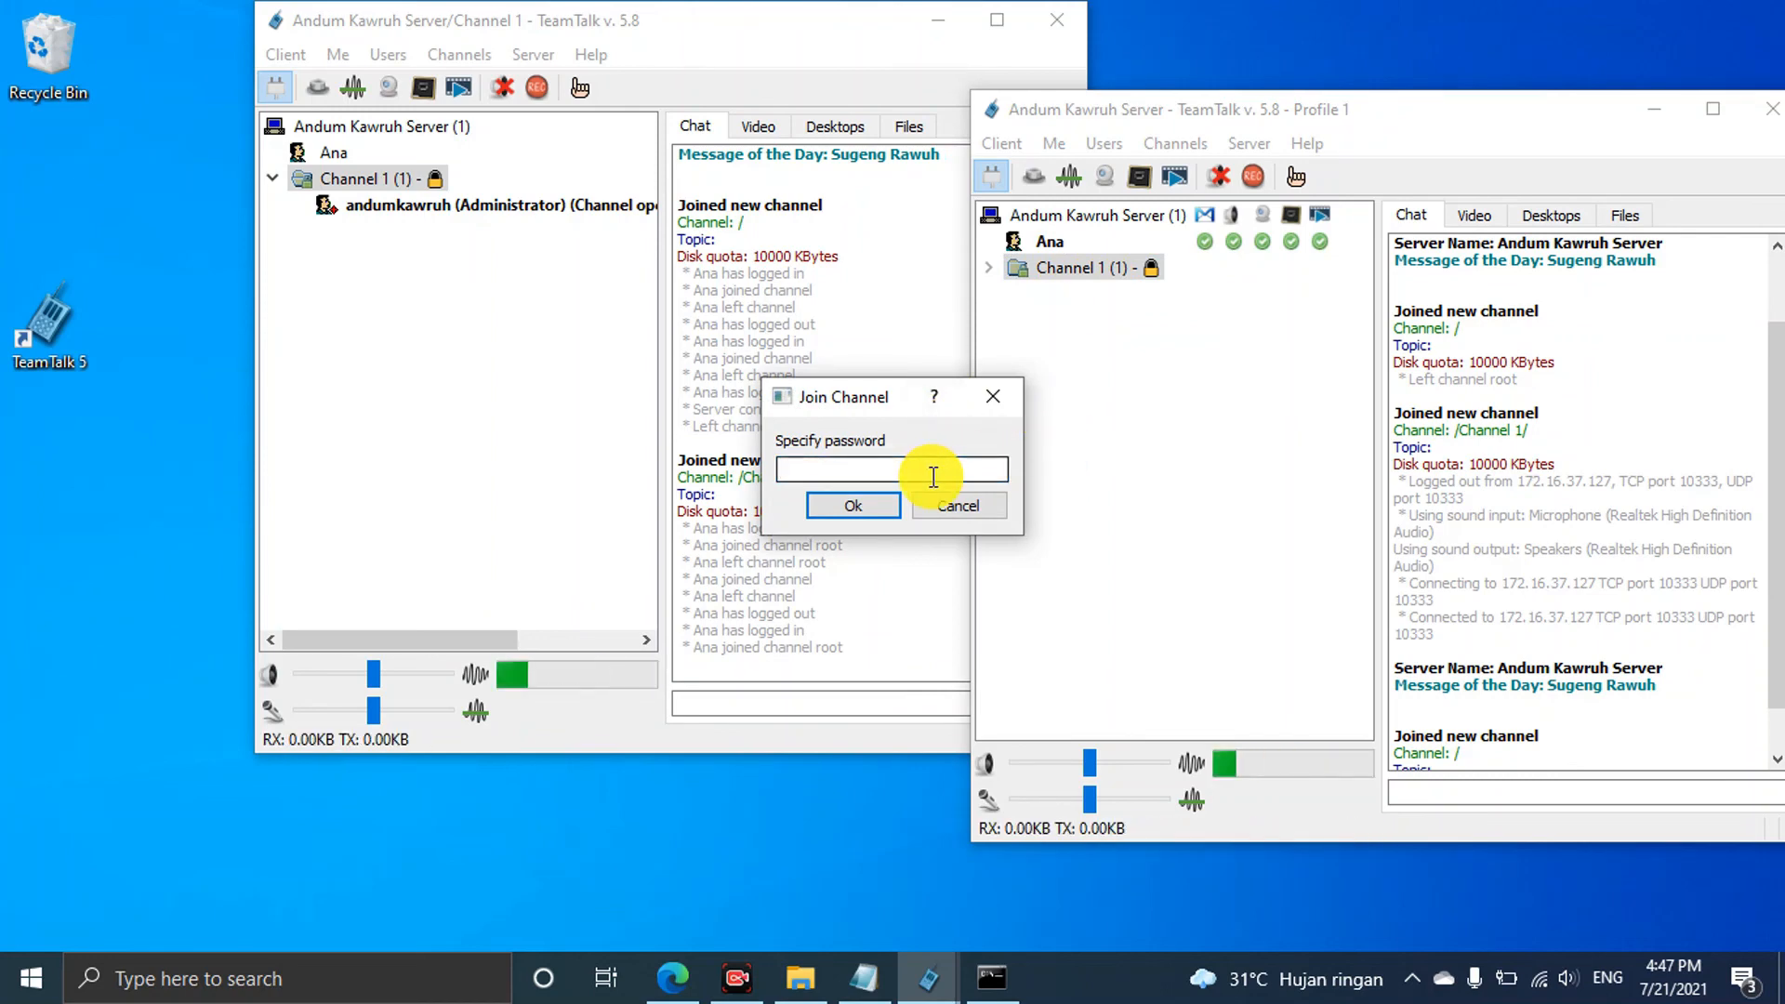
pyautogui.write('••••••')
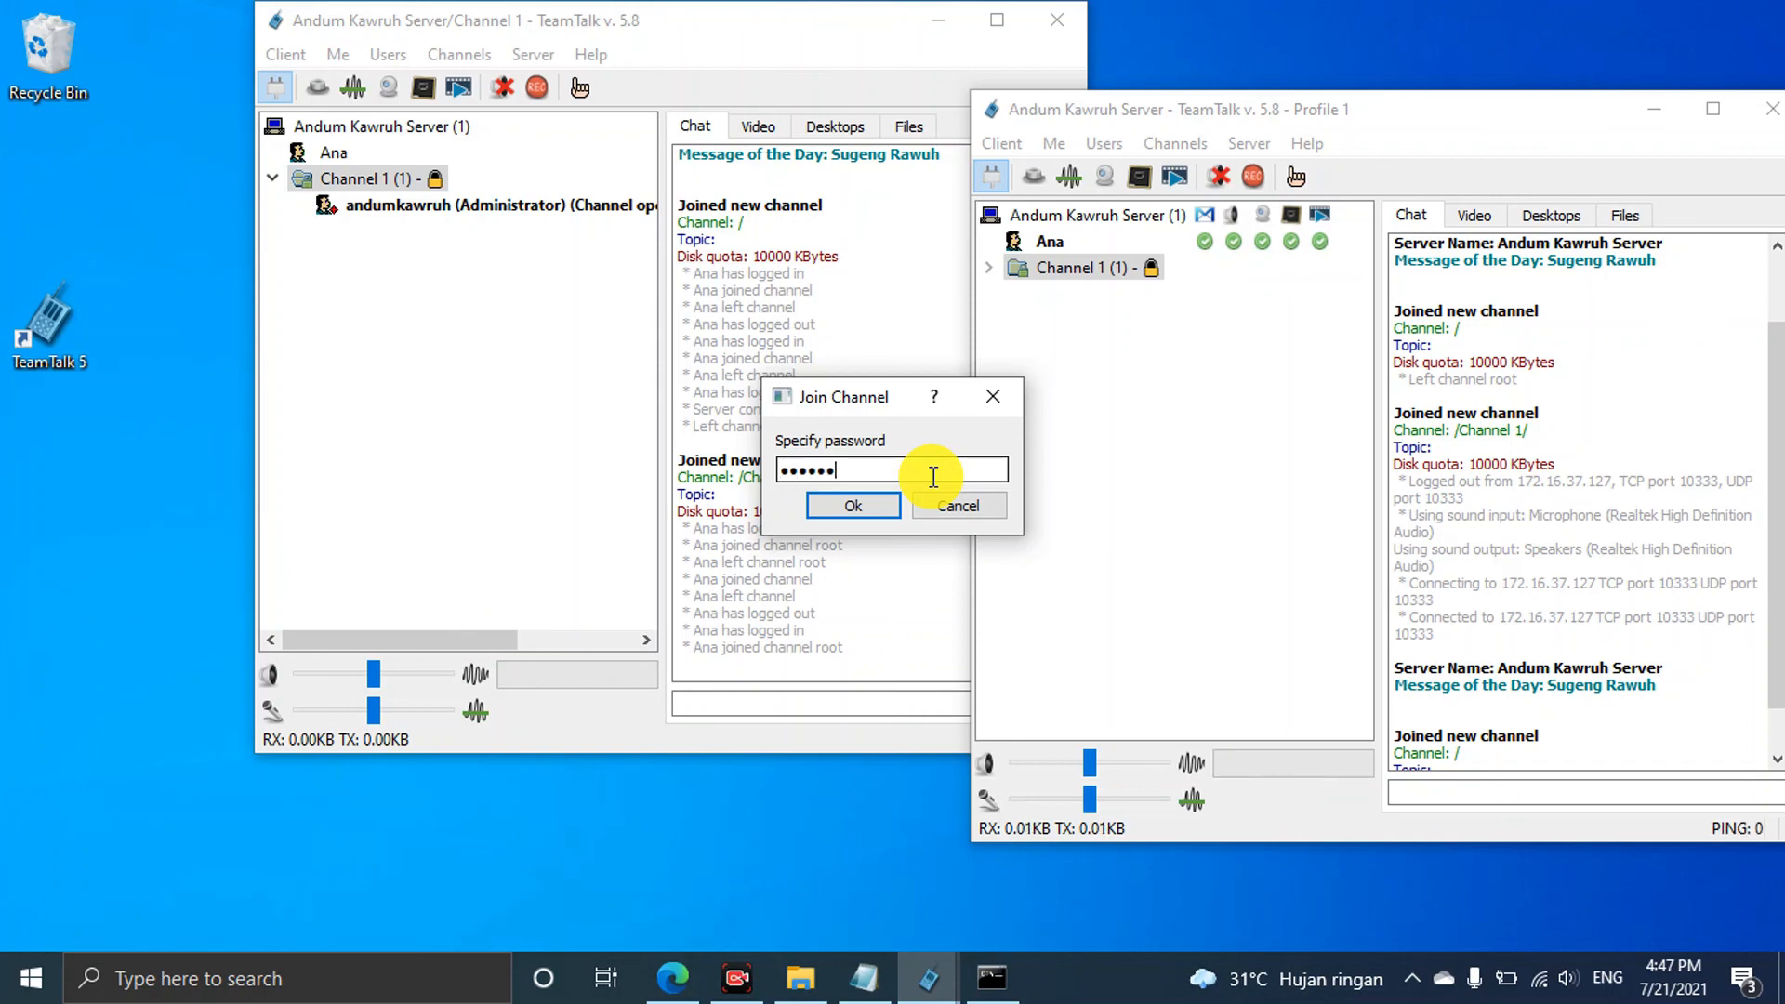
pyautogui.click(852, 508)
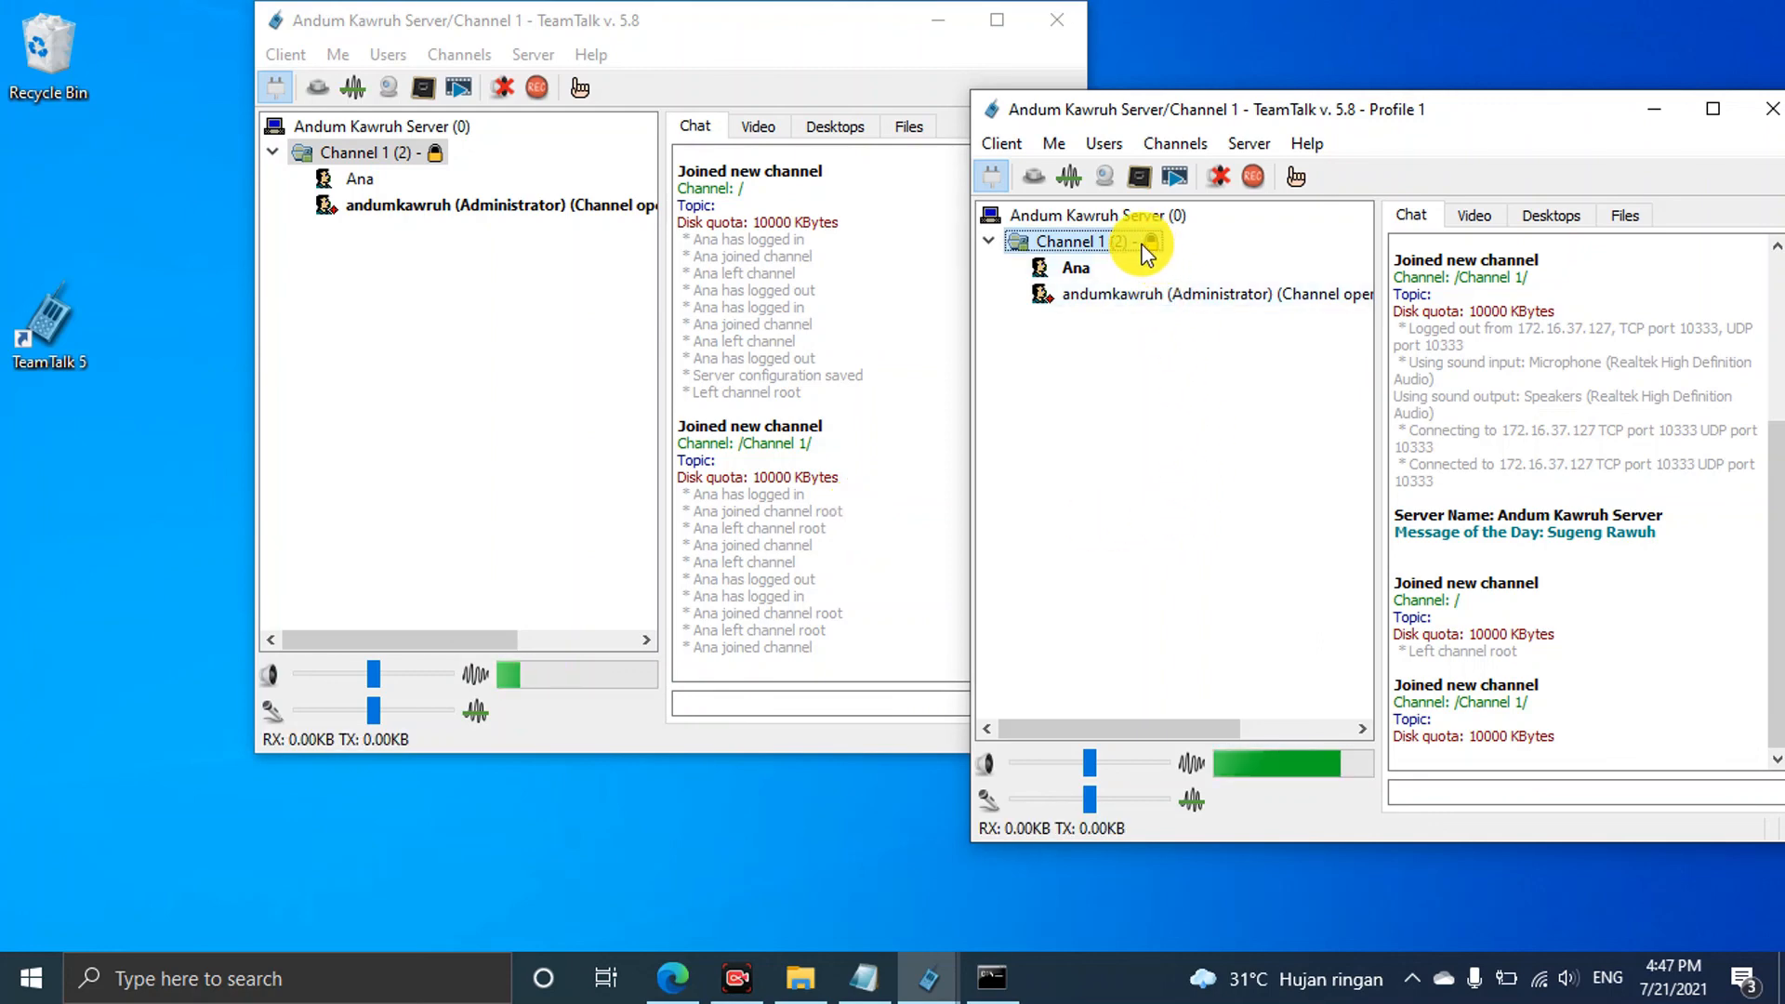
# Position Ana's client window at the right edge, with Channel 1 expanded to show its members
pyautogui.moveTo(1408, 109); pyautogui.dragTo(1240, 221)
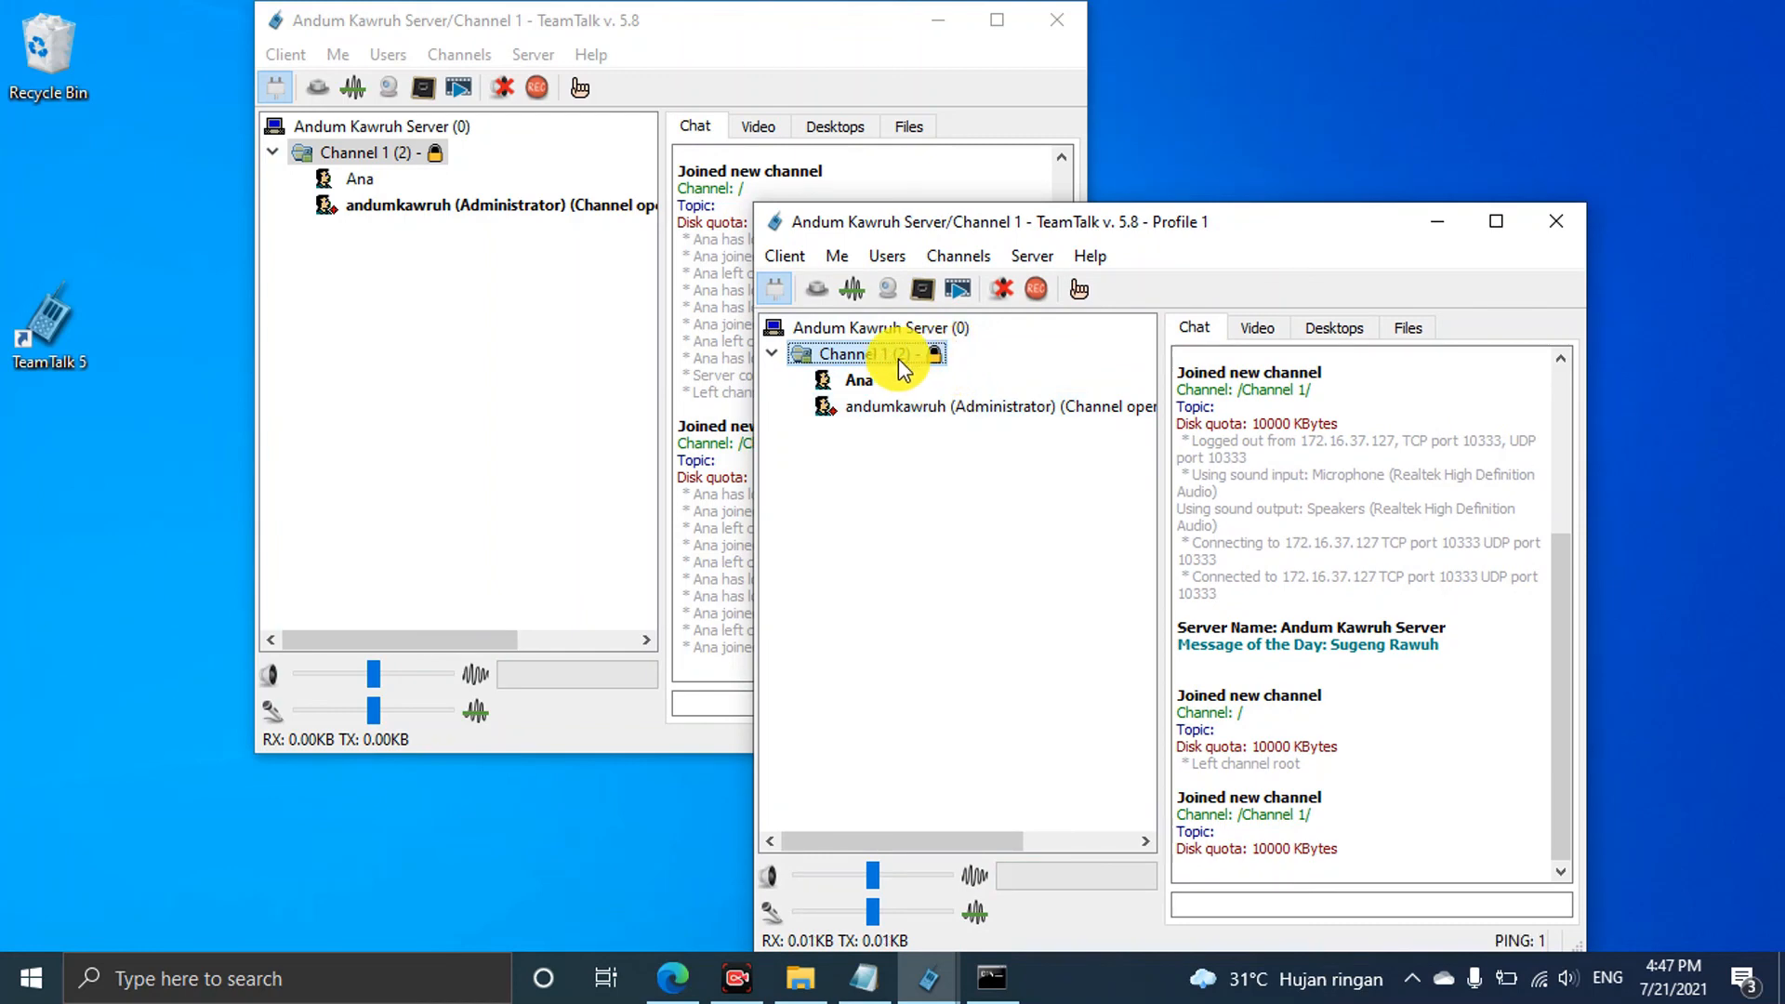
pyautogui.moveTo(1274, 222); pyautogui.dragTo(1382, 51)
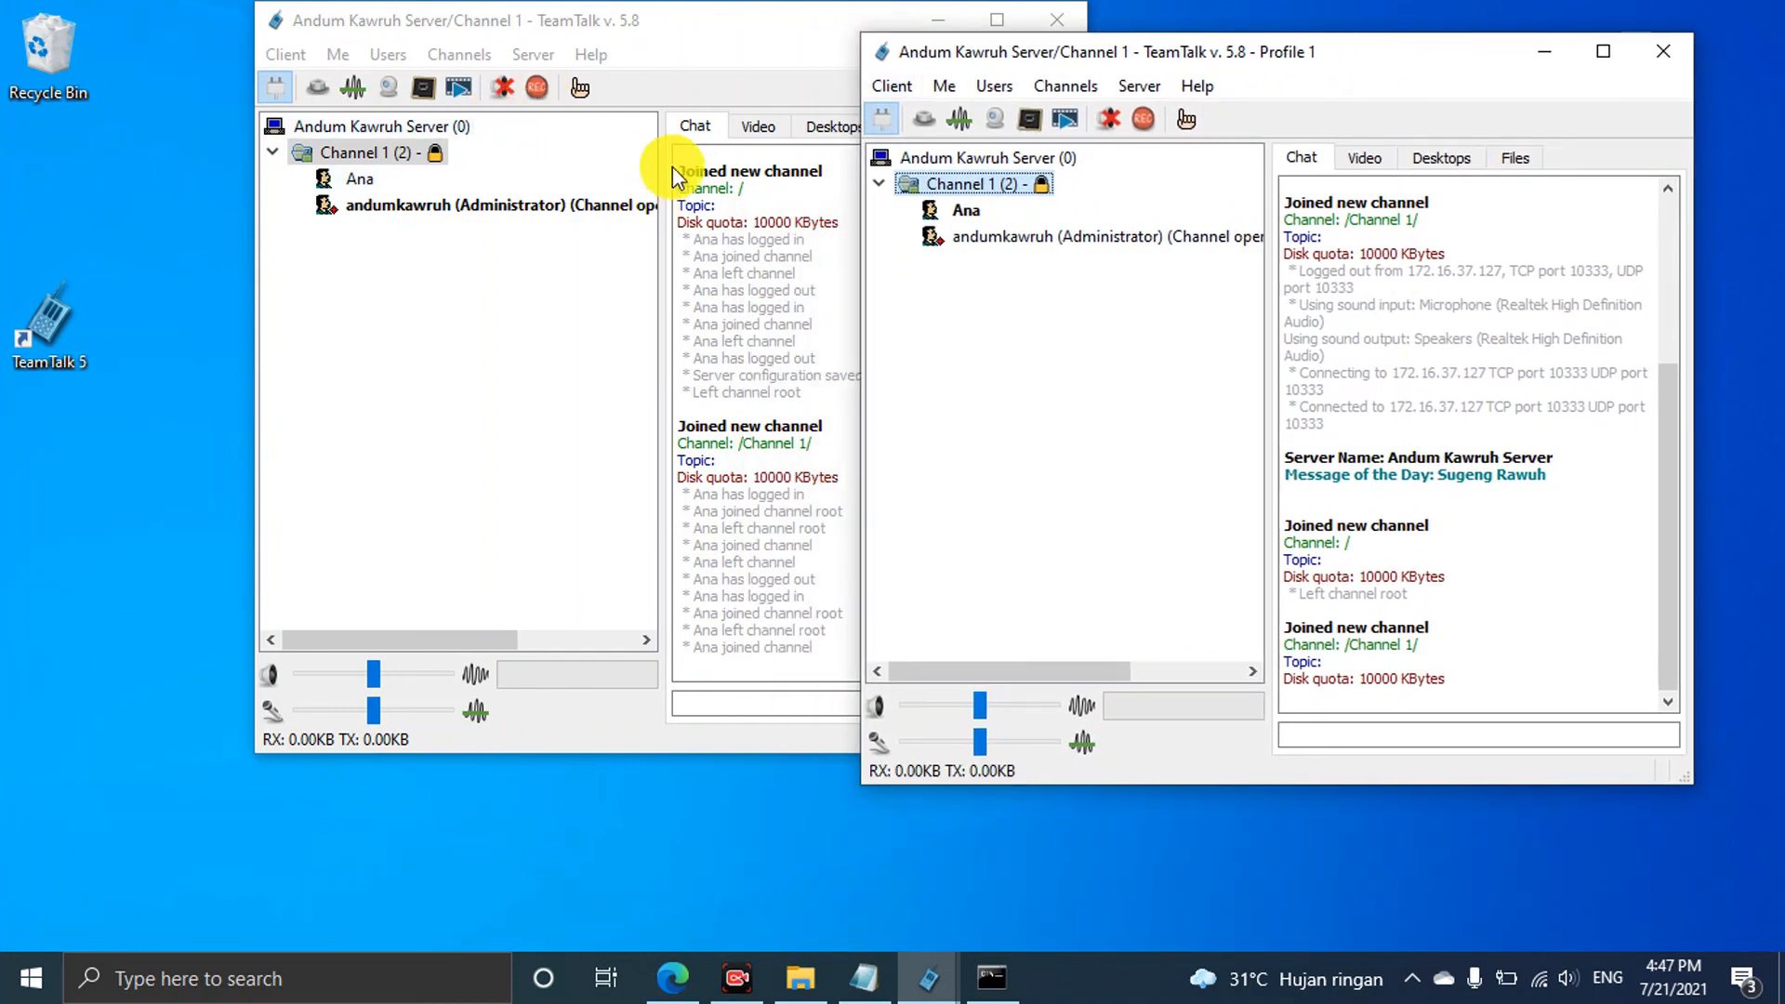
pyautogui.click(879, 185)
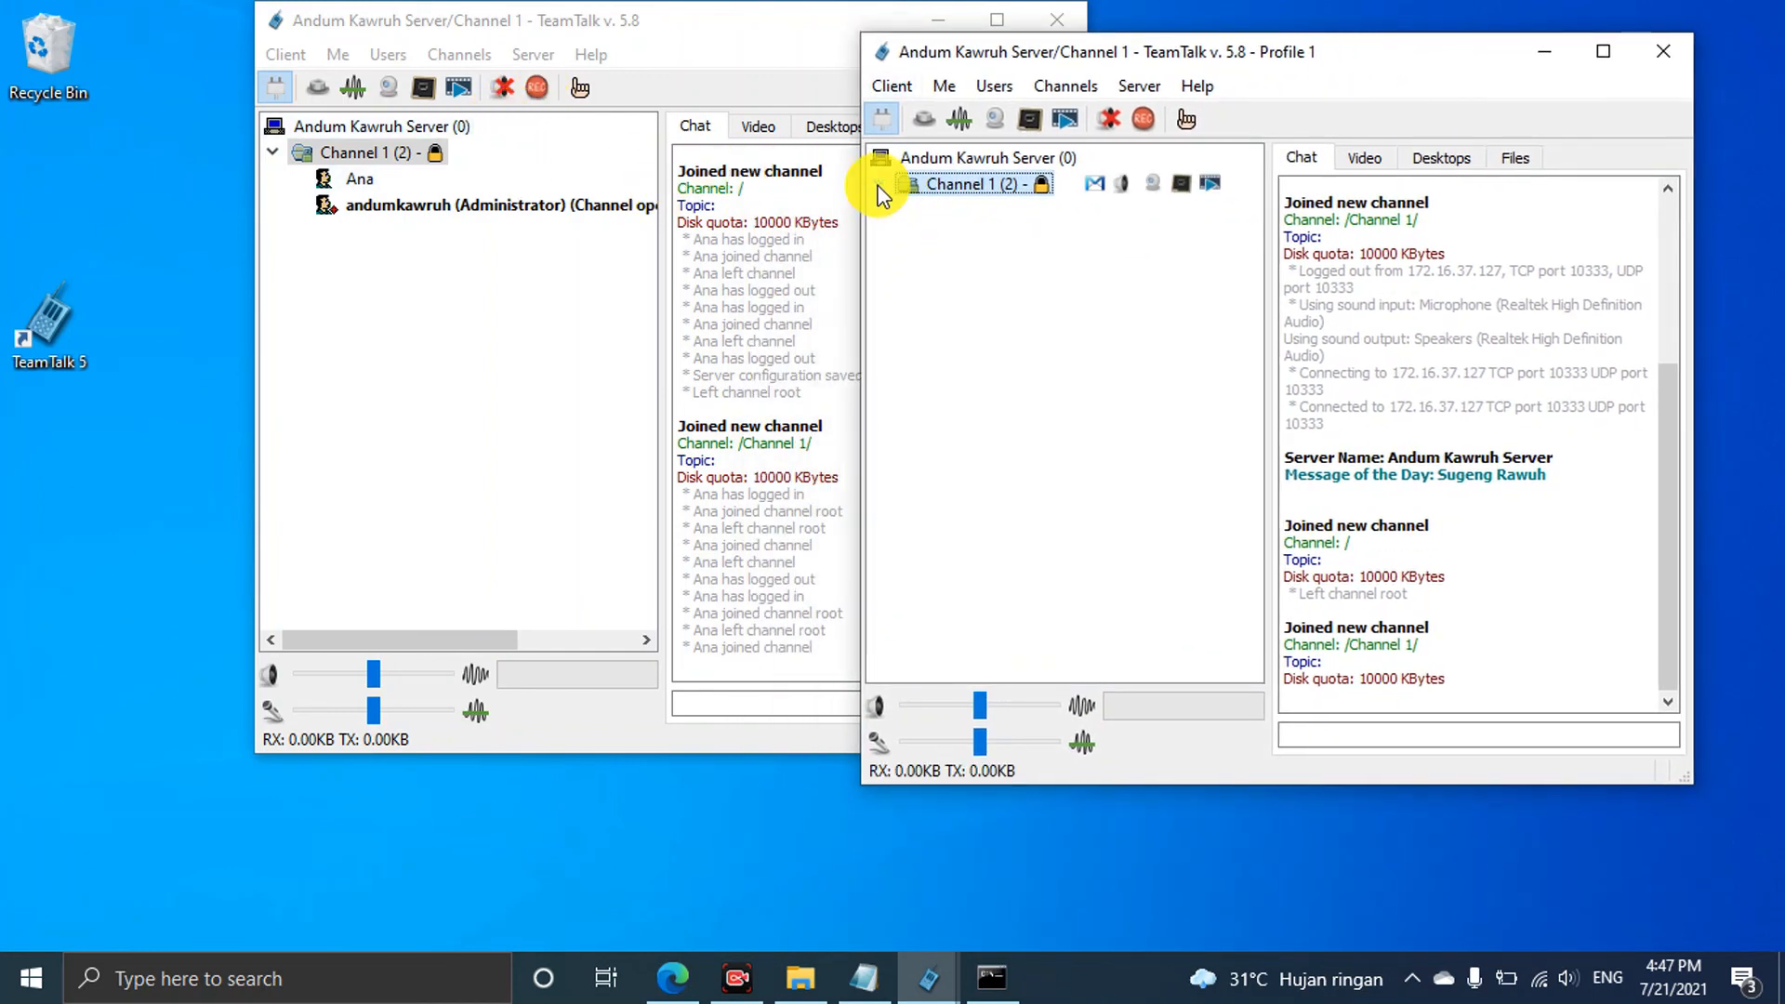
pyautogui.click(883, 185)
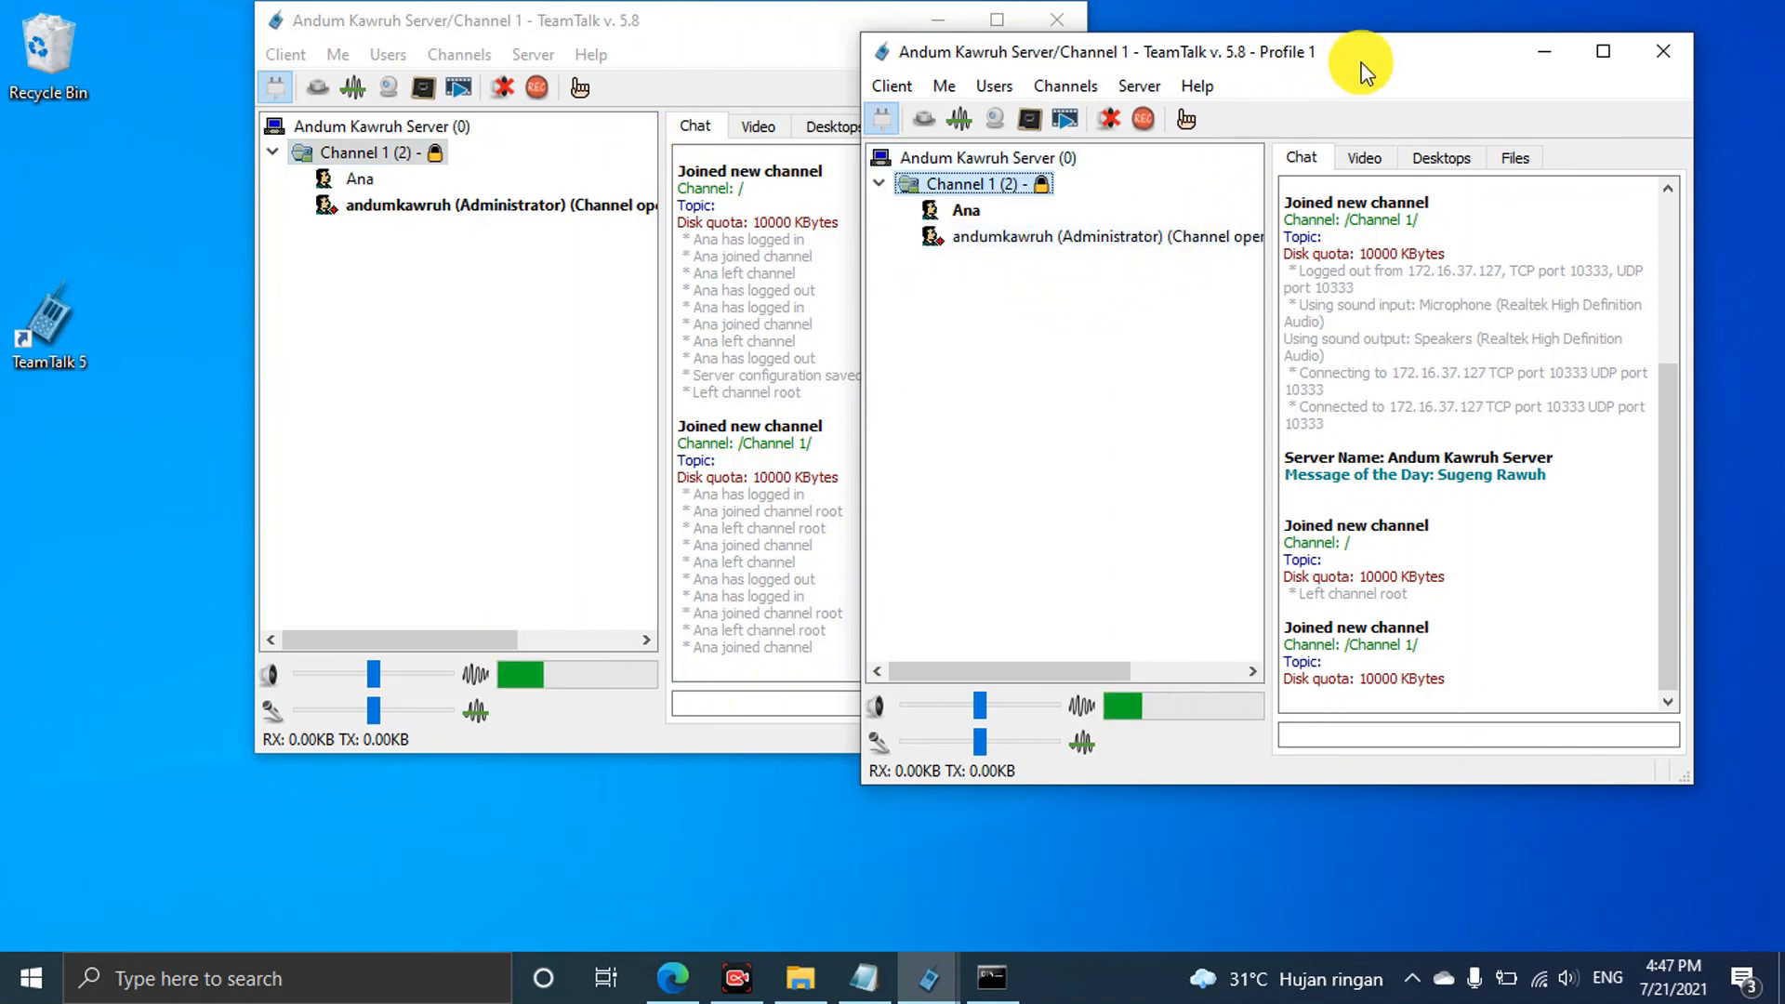
pyautogui.moveTo(1360, 63); pyautogui.dragTo(1449, 48)
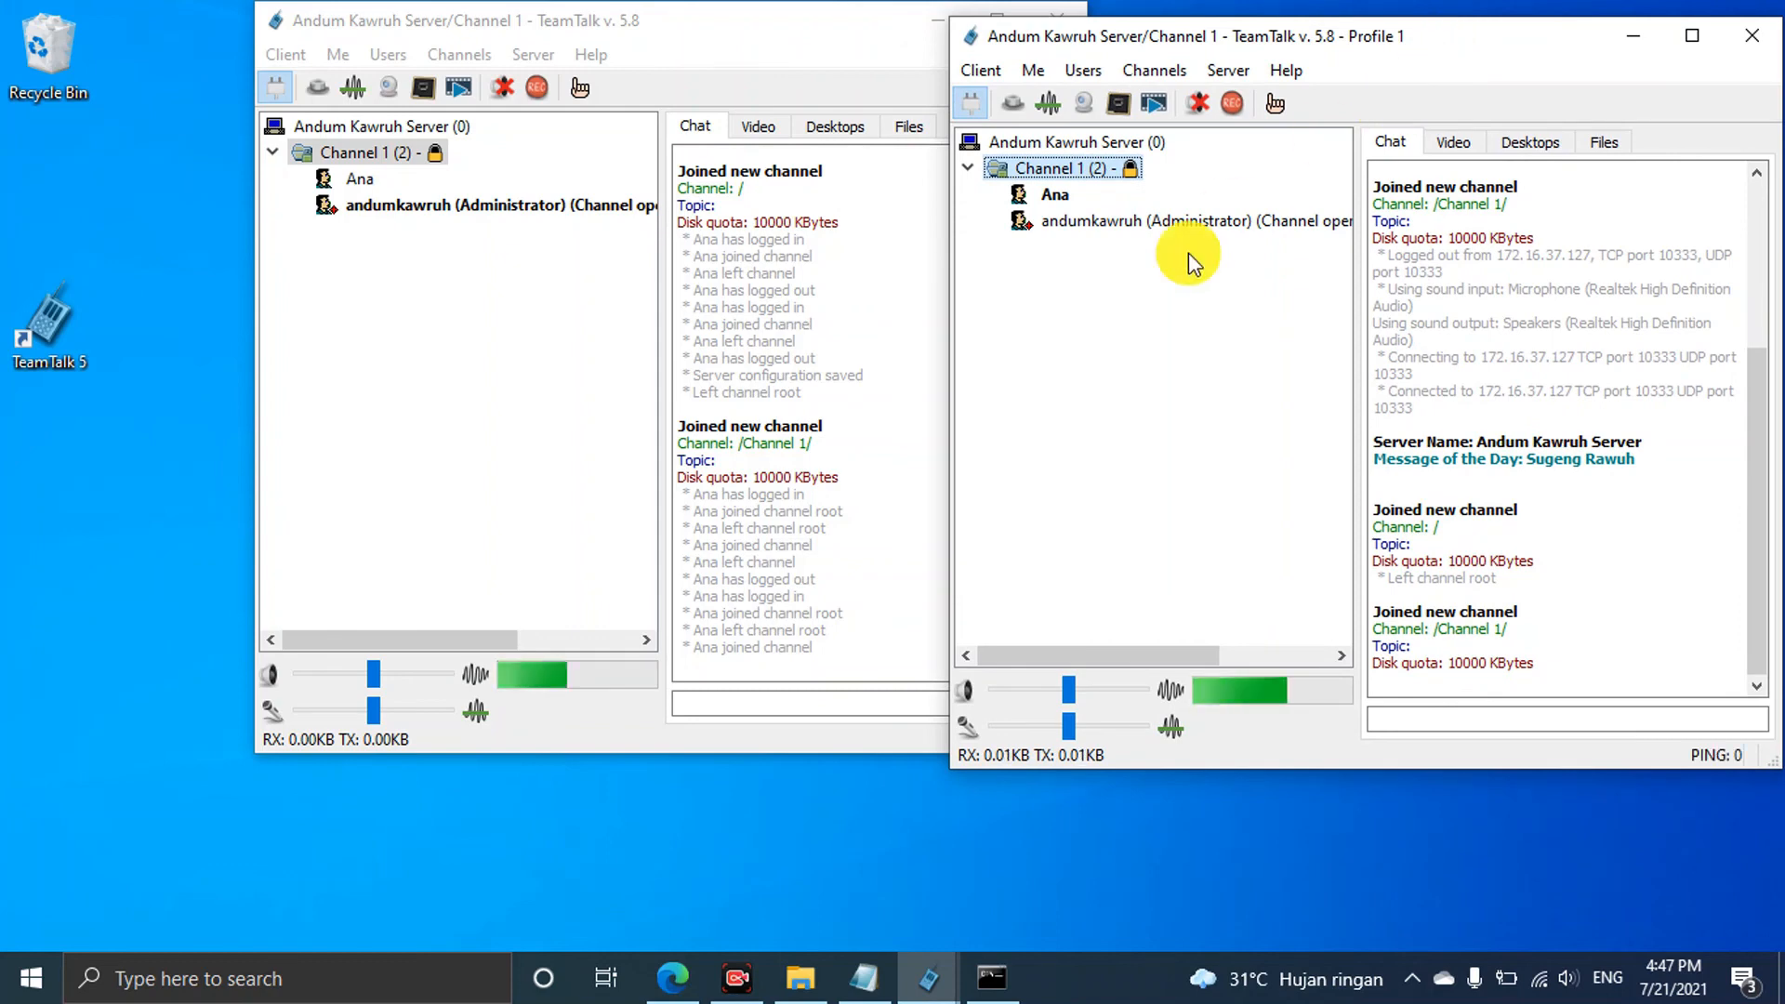
# In the administrator's client, check Channel 1's Video, Desktops and Files tabs, ending on its empty file list
pyautogui.click(797, 699)
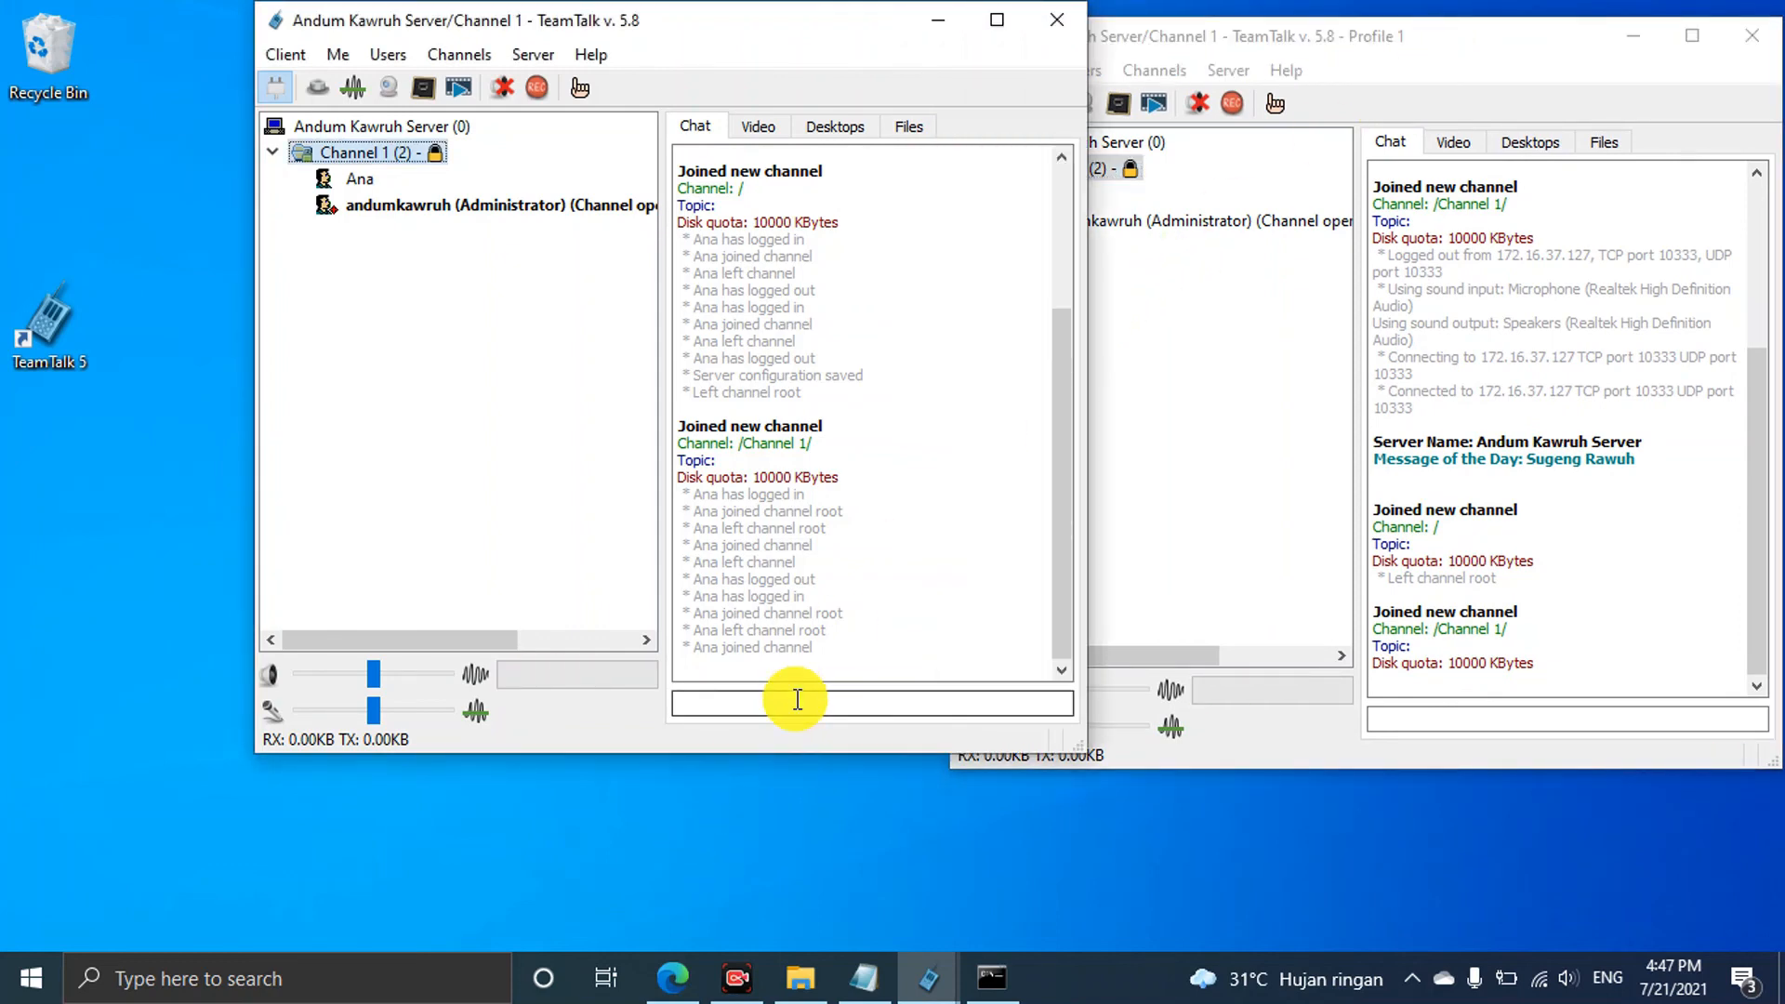
pyautogui.click(766, 130)
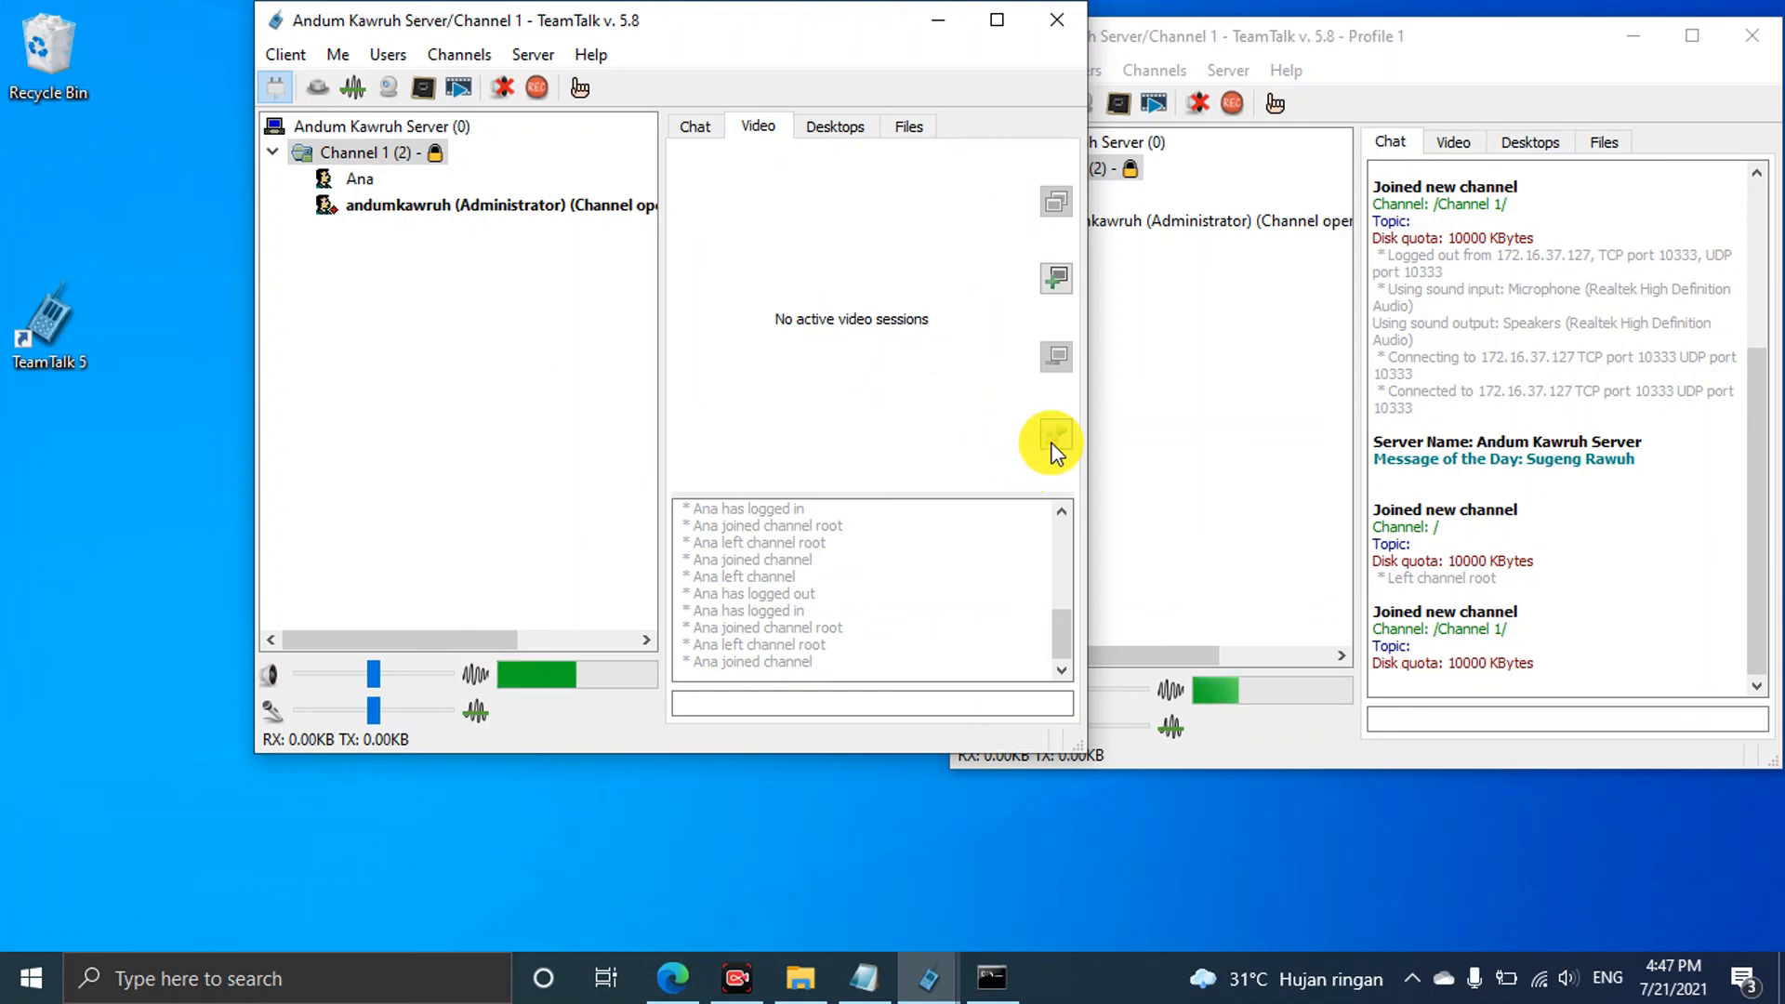
pyautogui.click(833, 136)
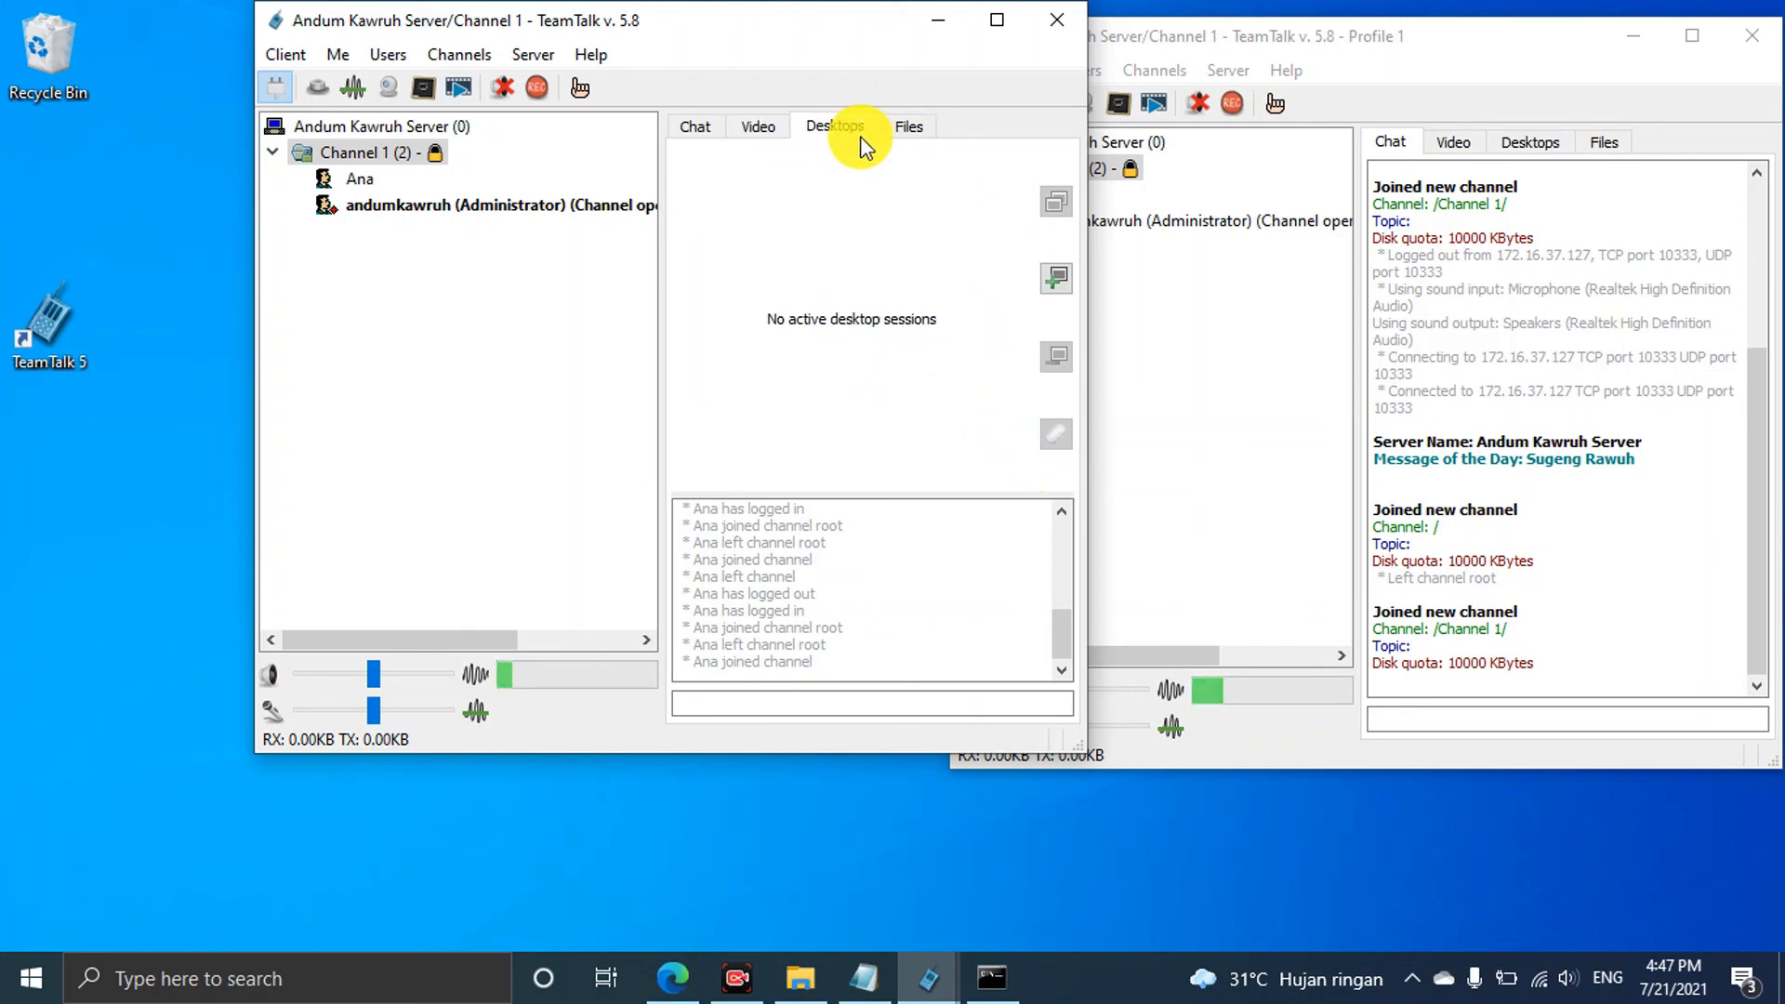
pyautogui.click(906, 130)
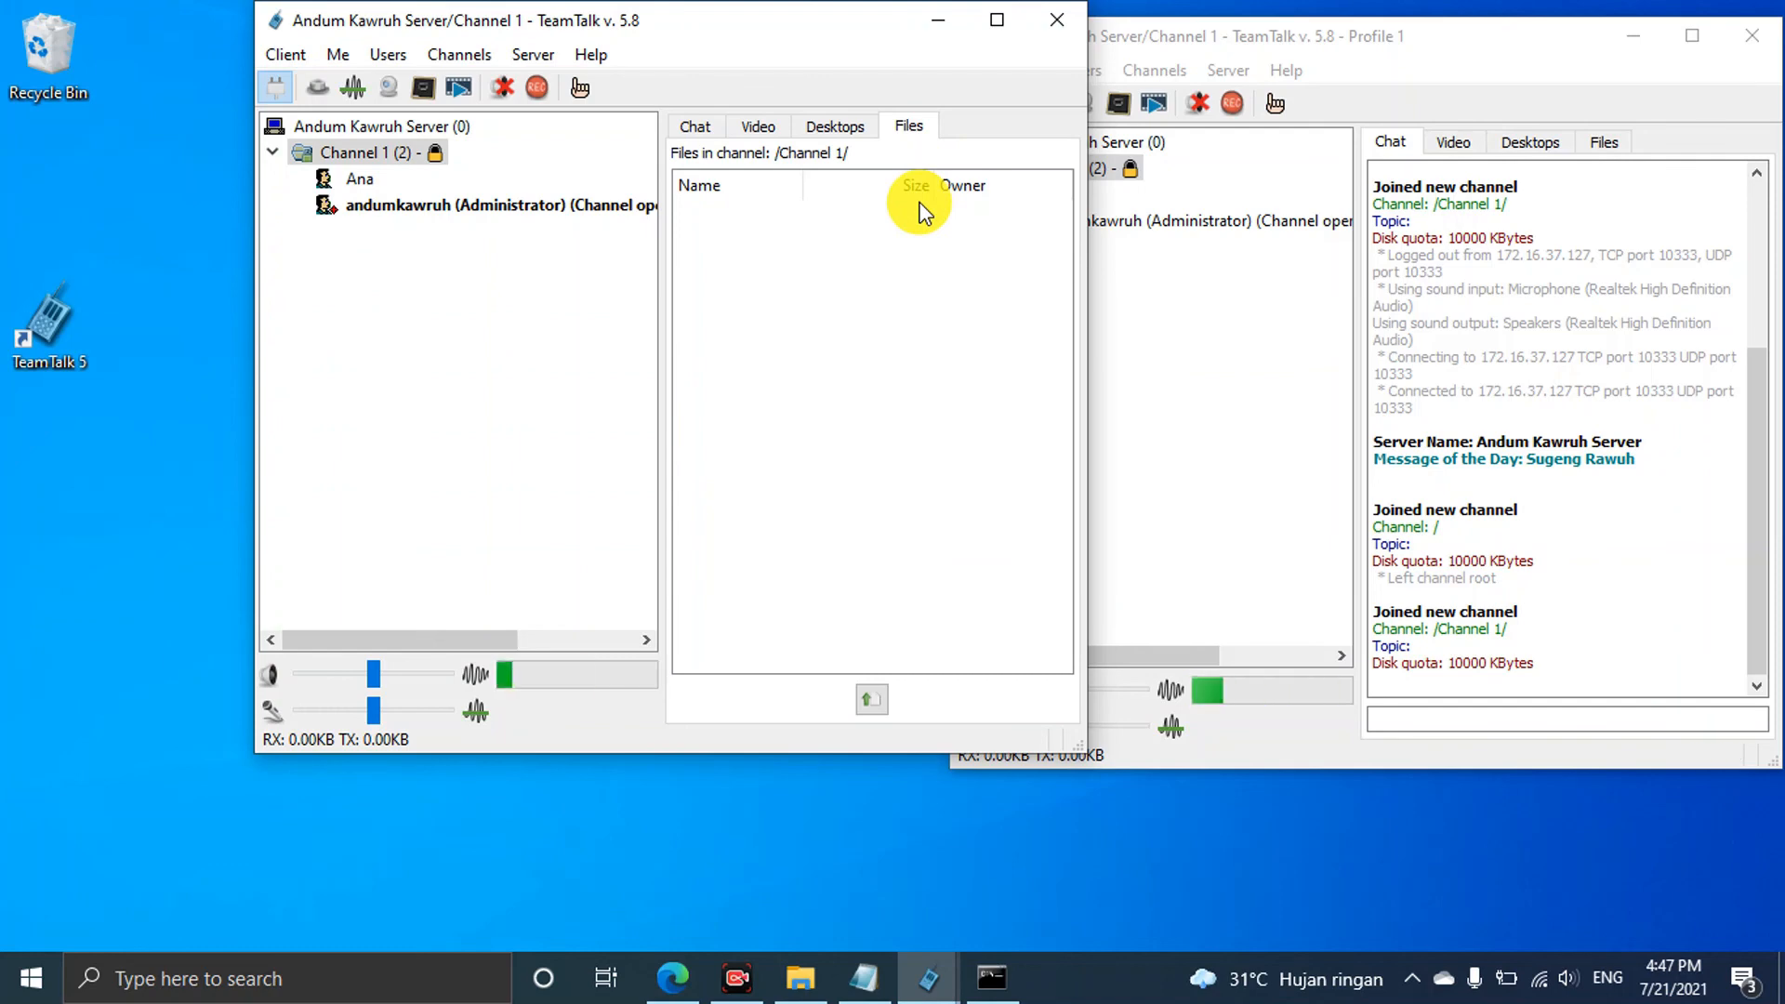
# Open and cancel Stream Media File in Ana's client, then move the administrator's window to the left half
pyautogui.click(1534, 37)
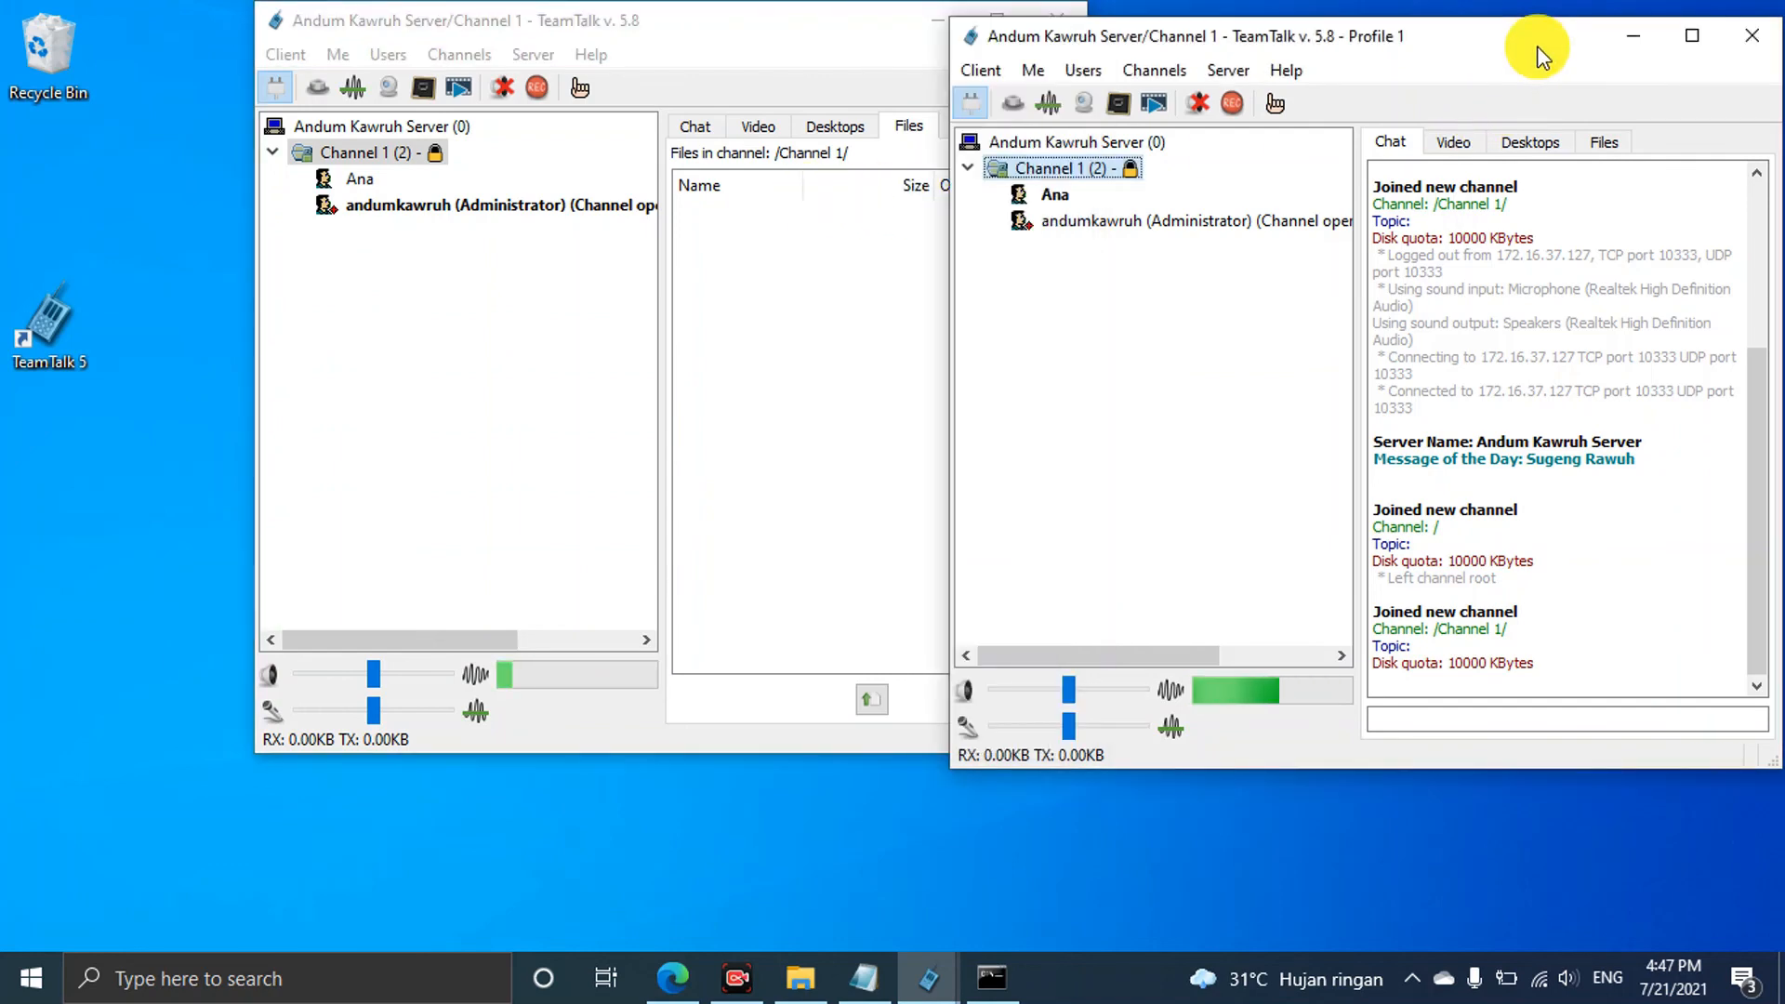
pyautogui.click(470, 93)
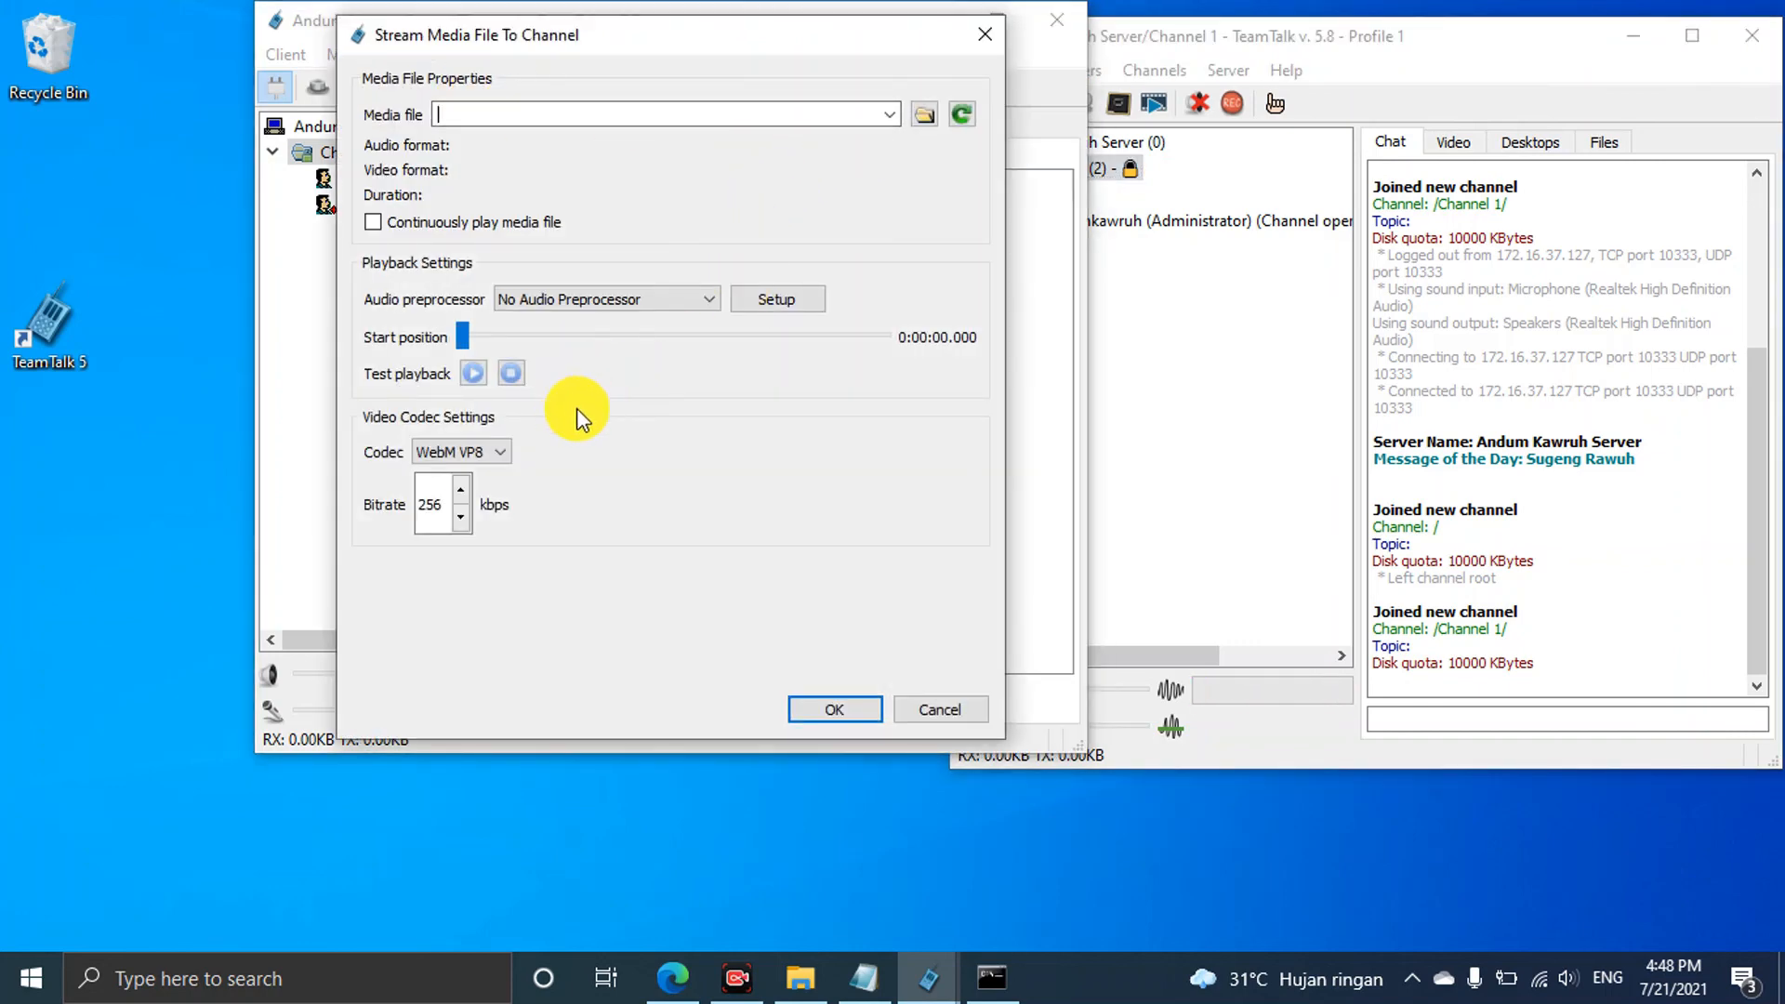
pyautogui.click(982, 37)
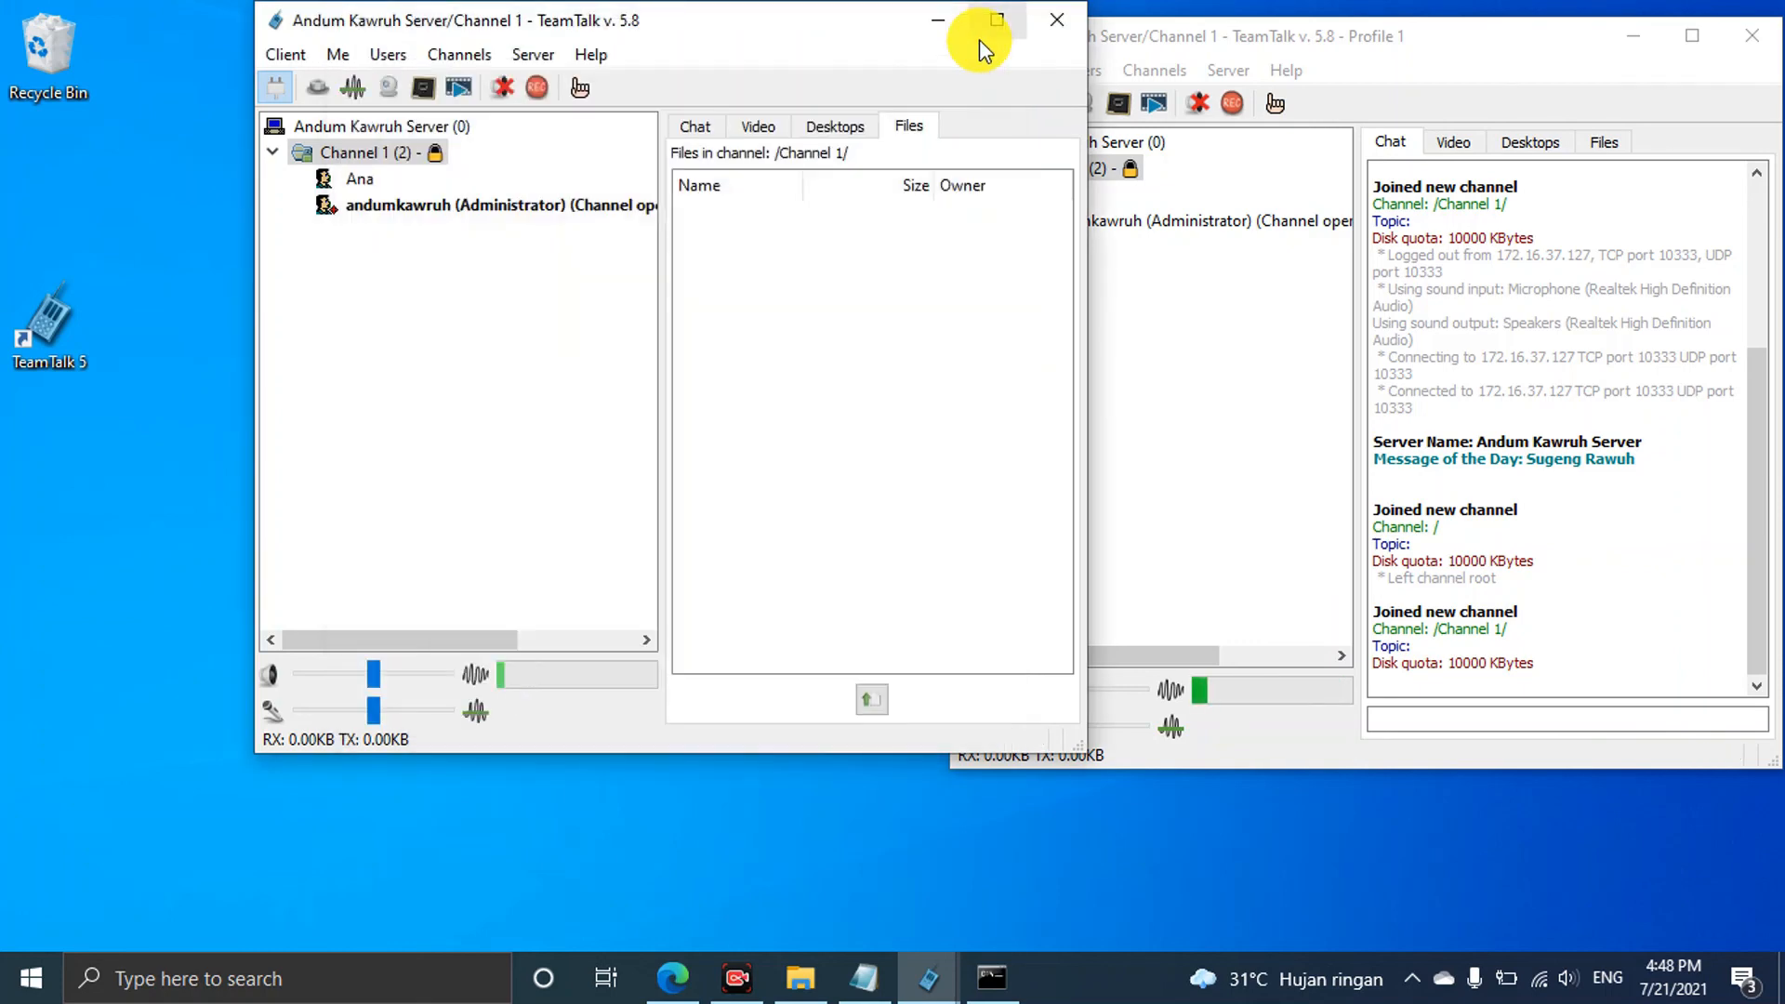
pyautogui.moveTo(797, 37); pyautogui.dragTo(634, 48)
pyautogui.click(1456, 59)
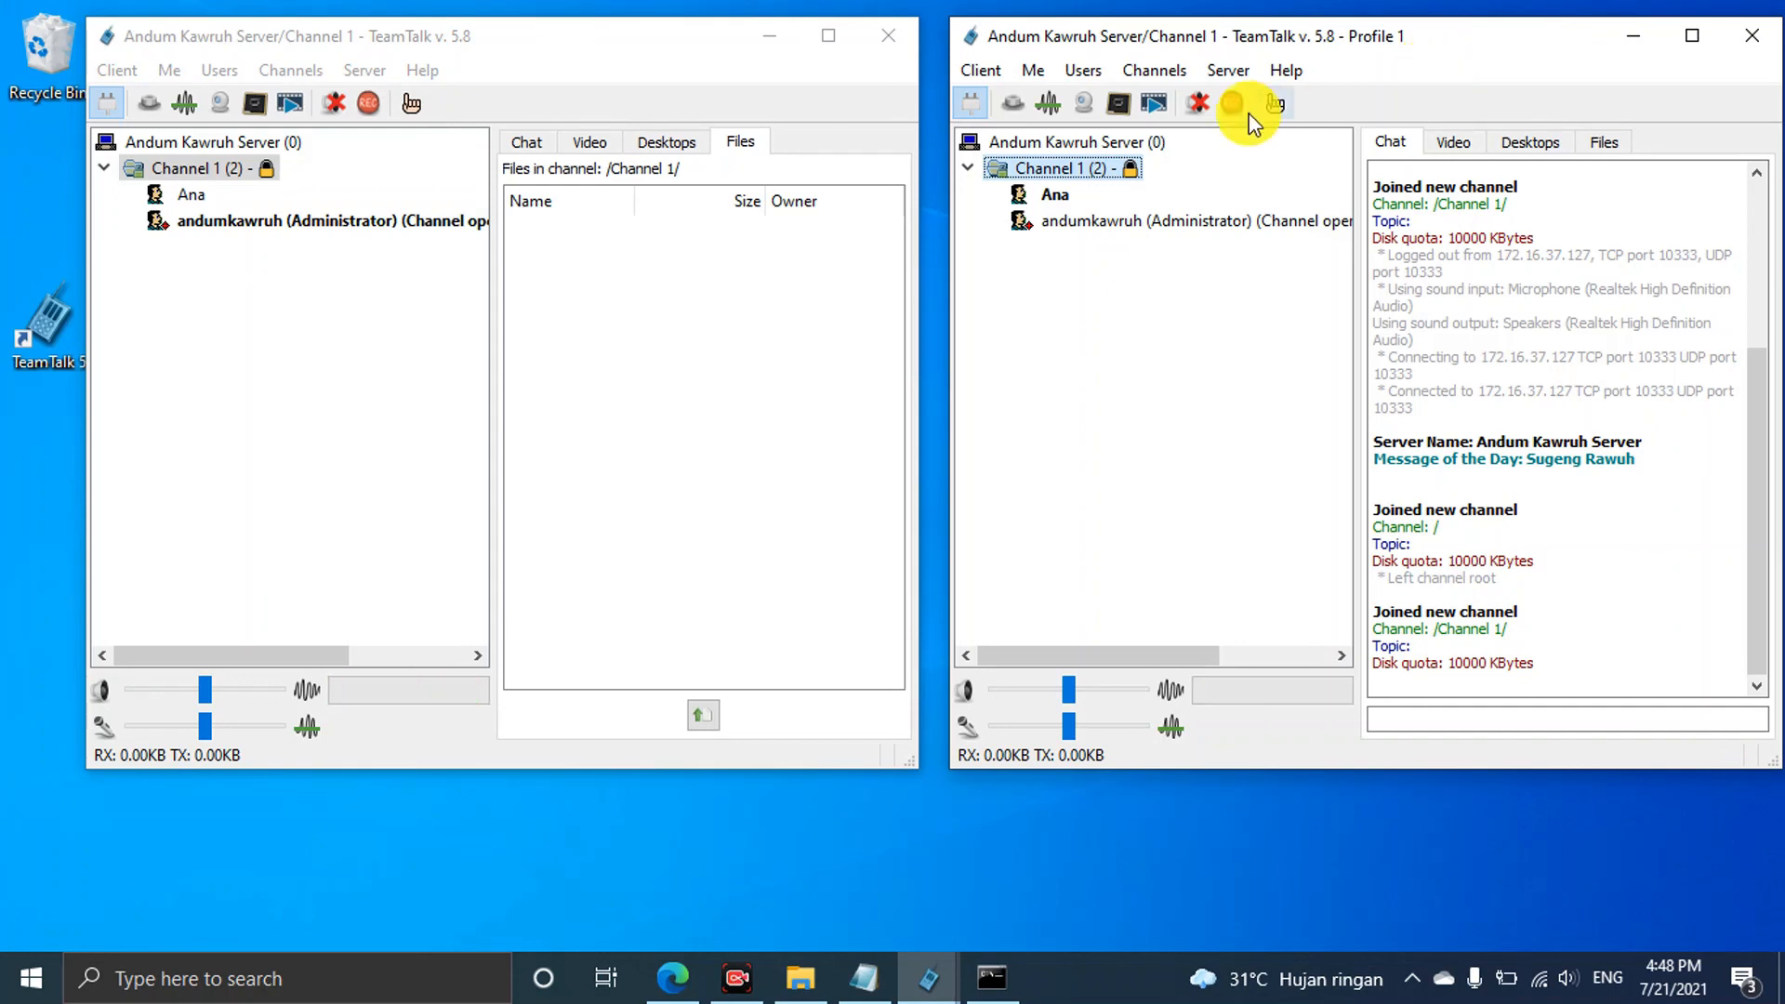
pyautogui.doubleClick(1118, 151)
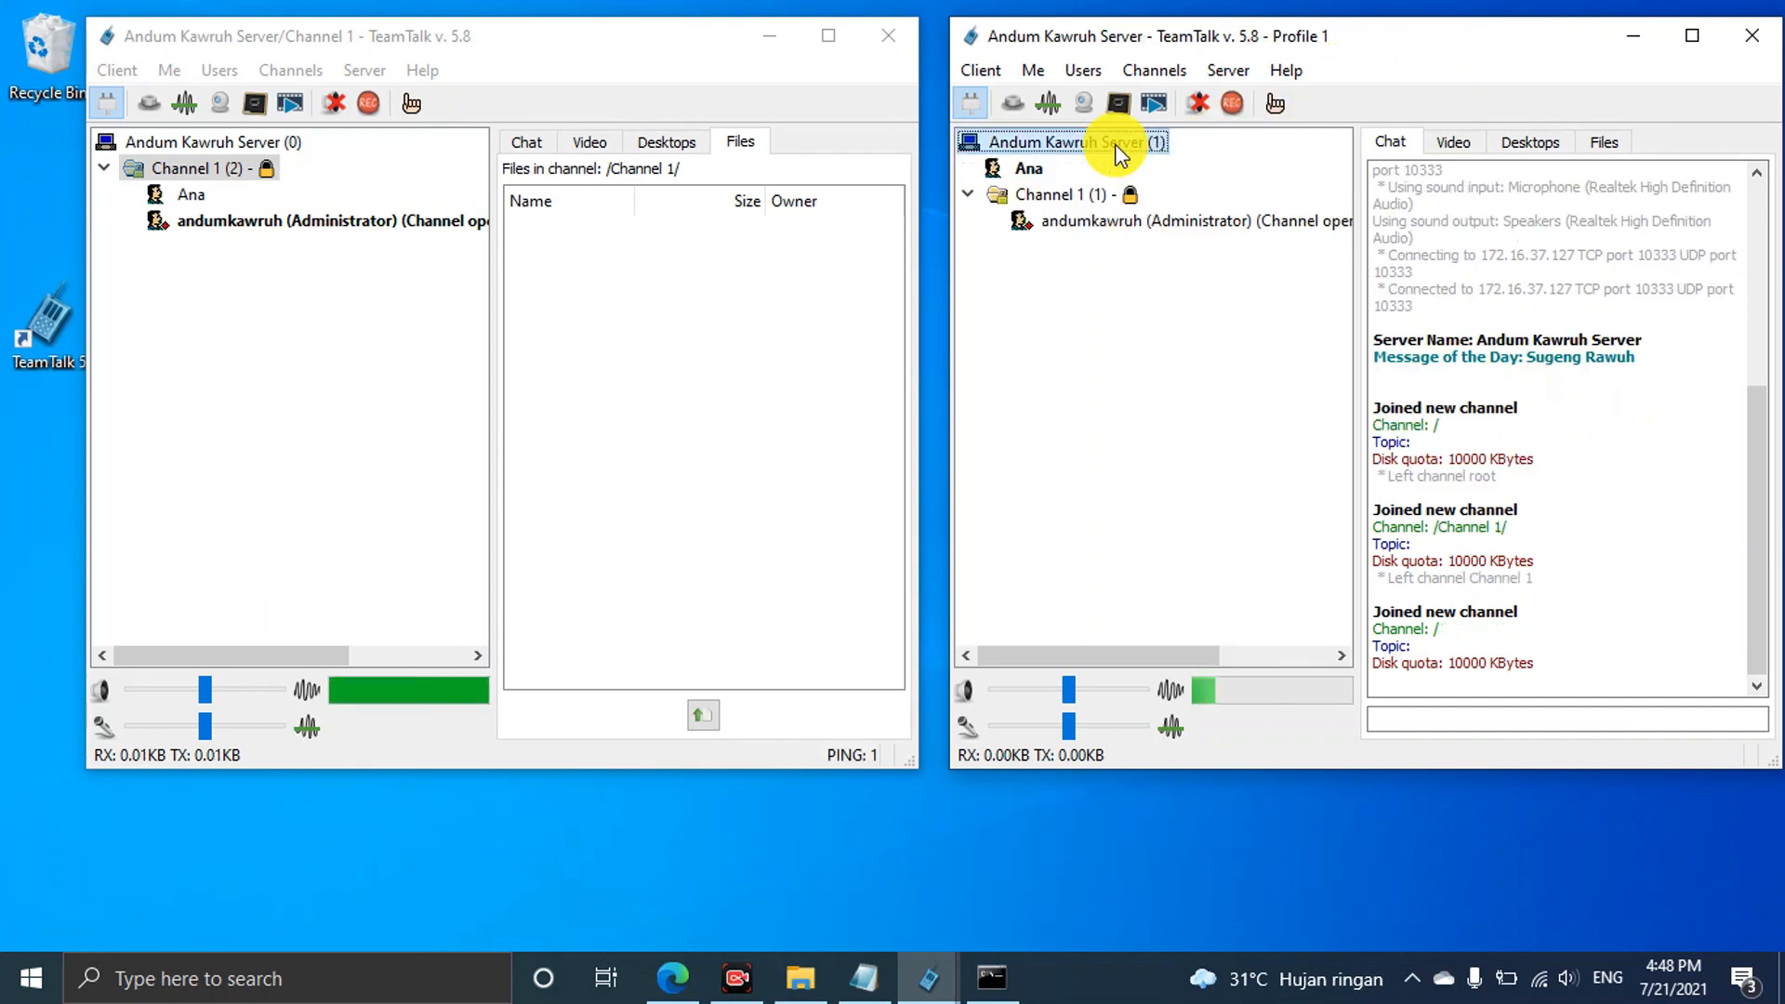
pyautogui.click(292, 144)
pyautogui.doubleClick(292, 144)
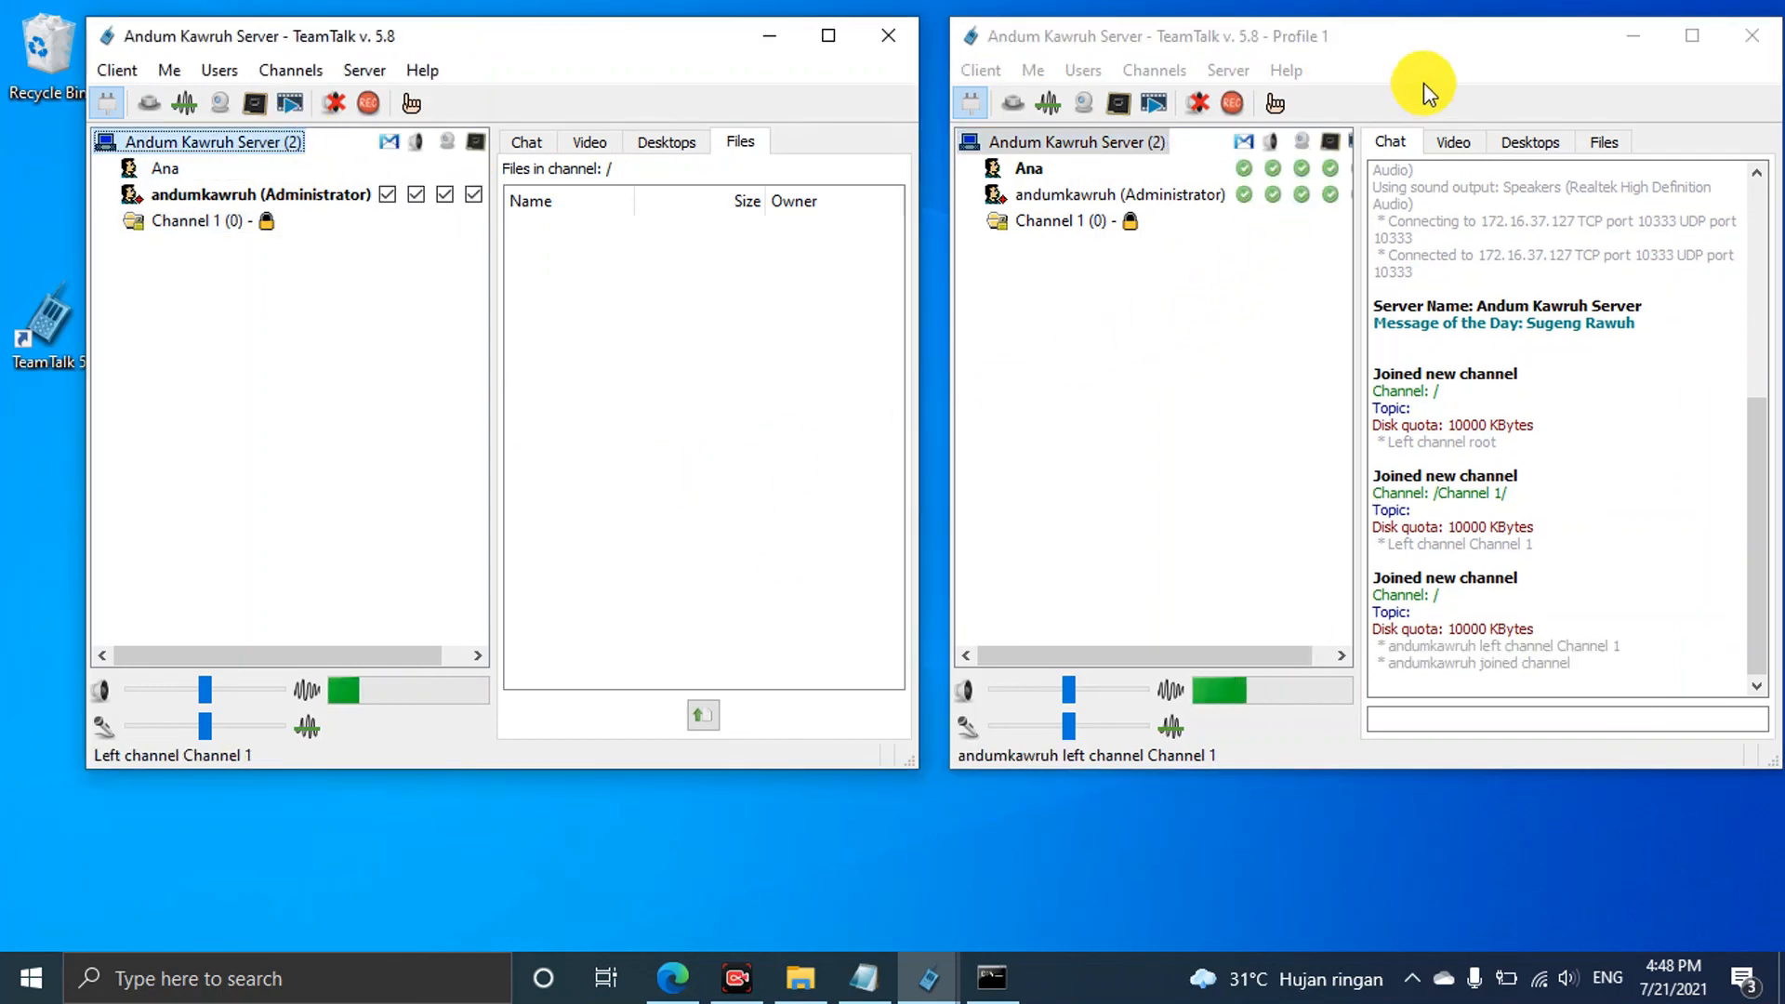
pyautogui.moveTo(1354, 269); pyautogui.dragTo(1423, 274)
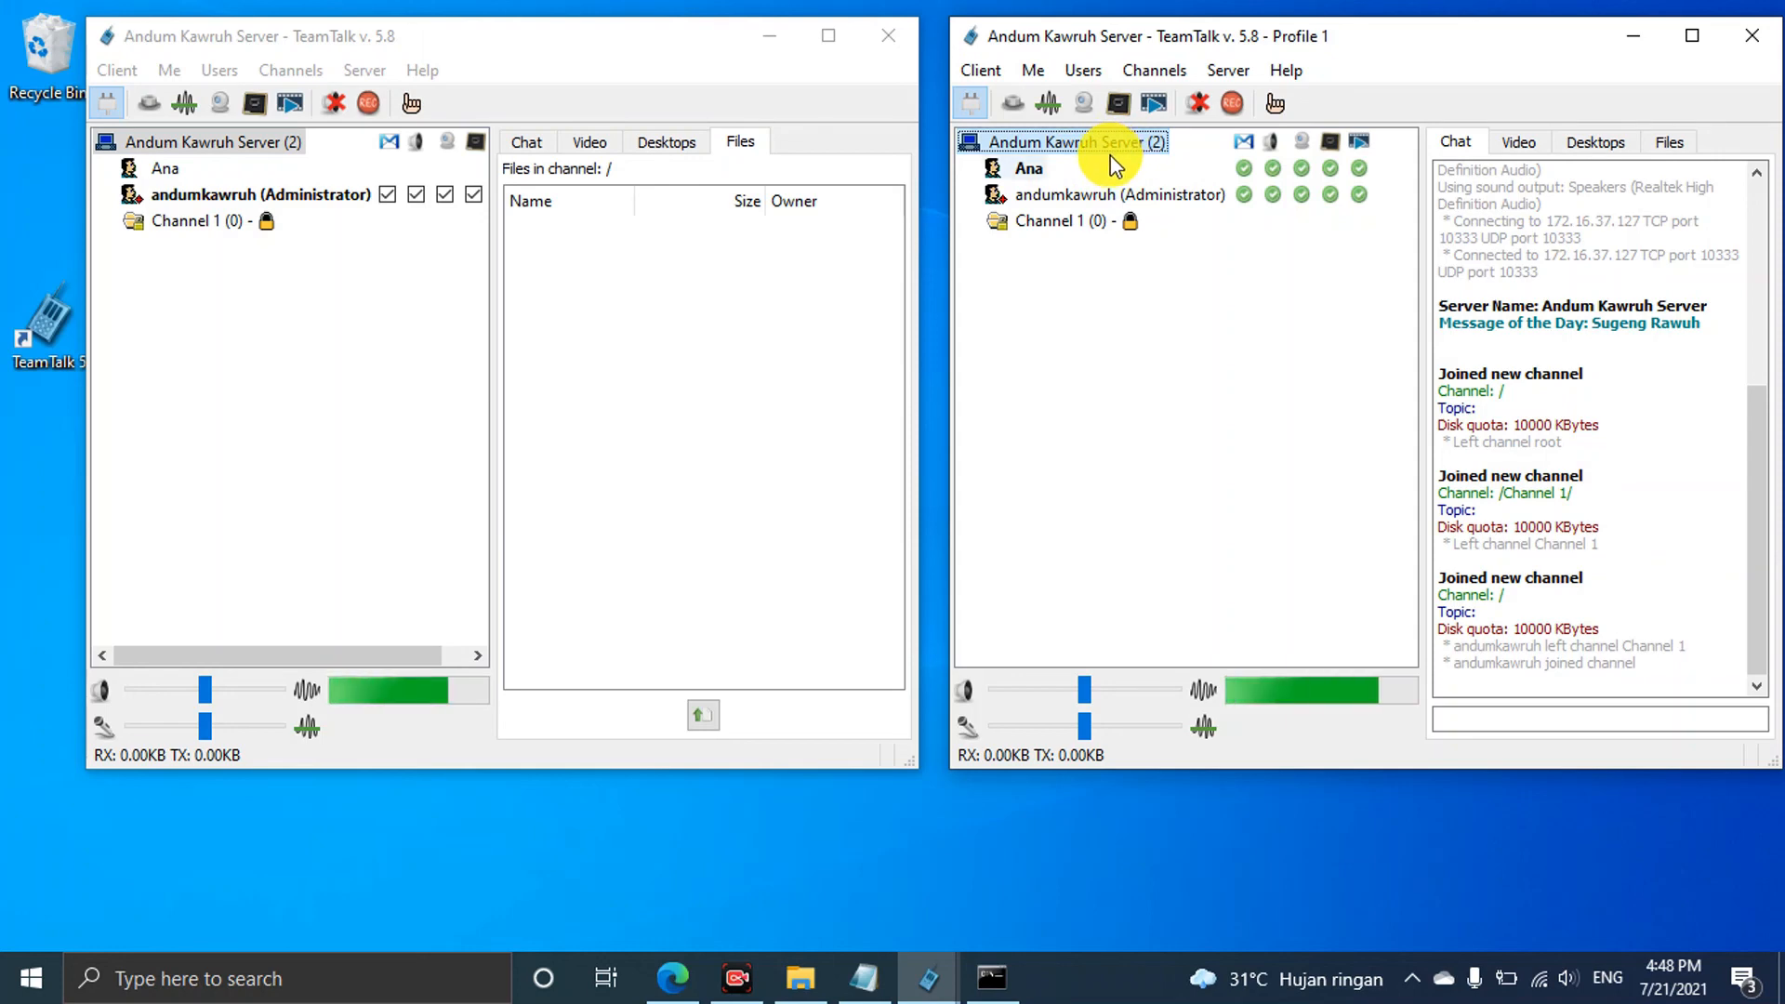
pyautogui.moveTo(1443, 47); pyautogui.dragTo(1430, 42)
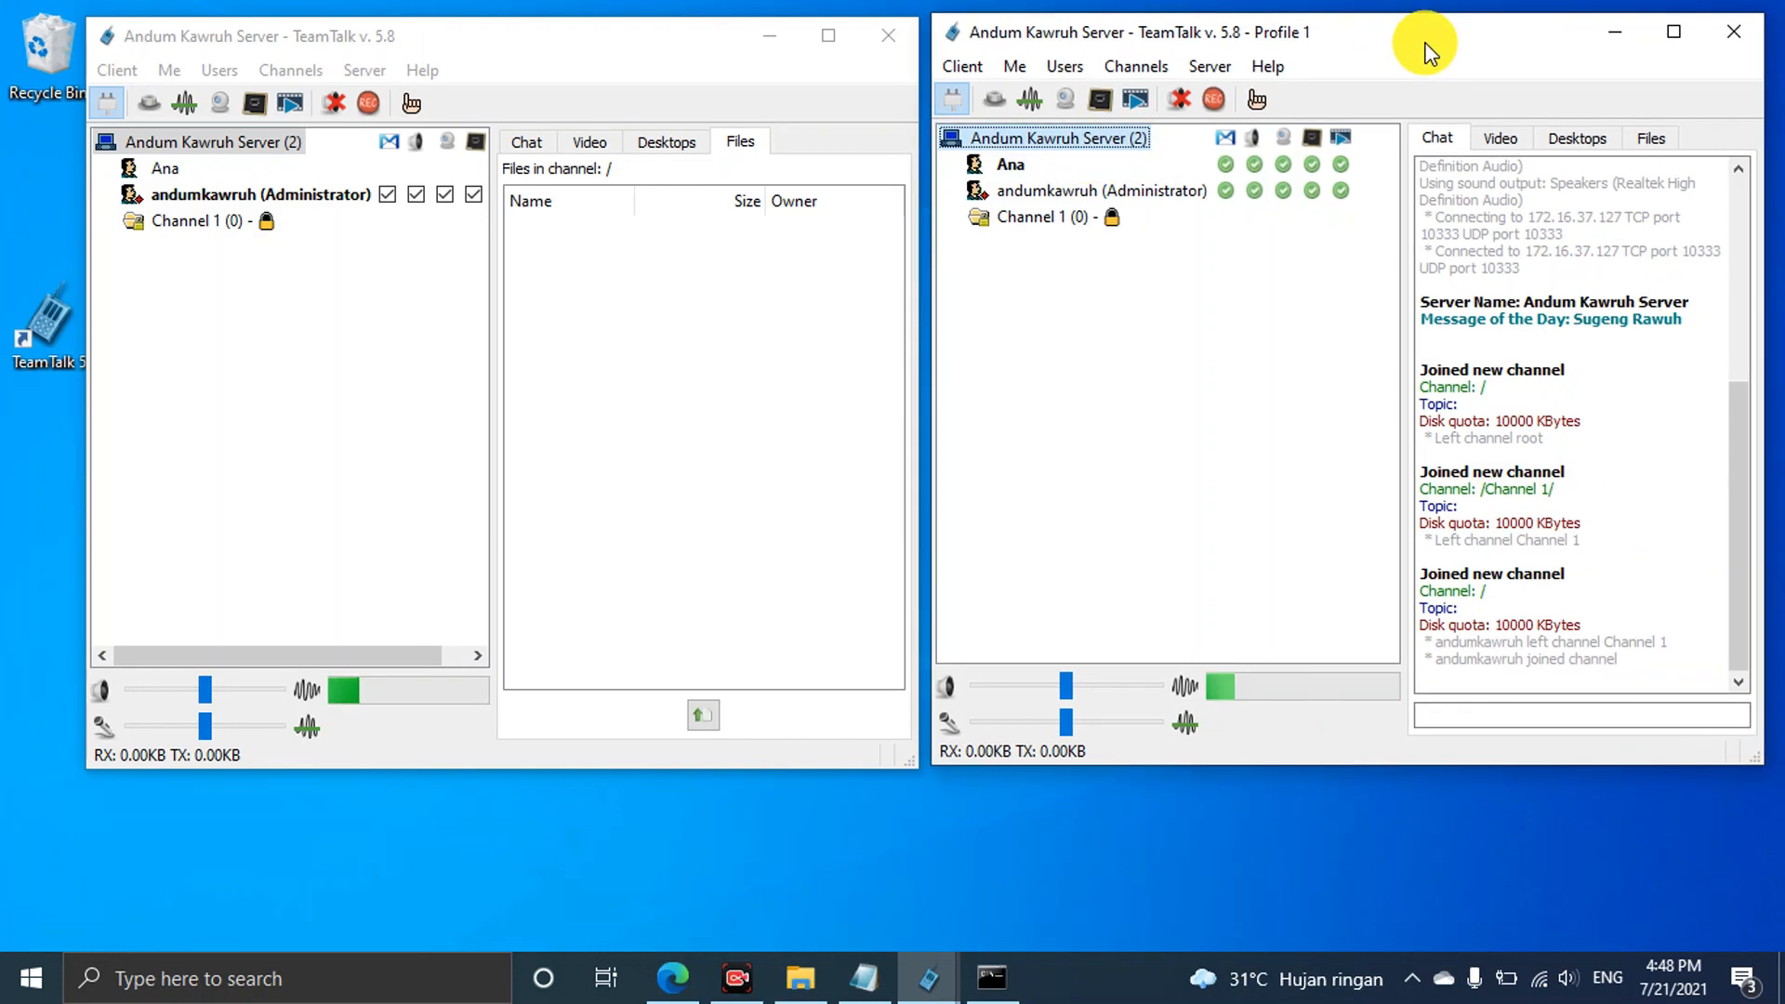
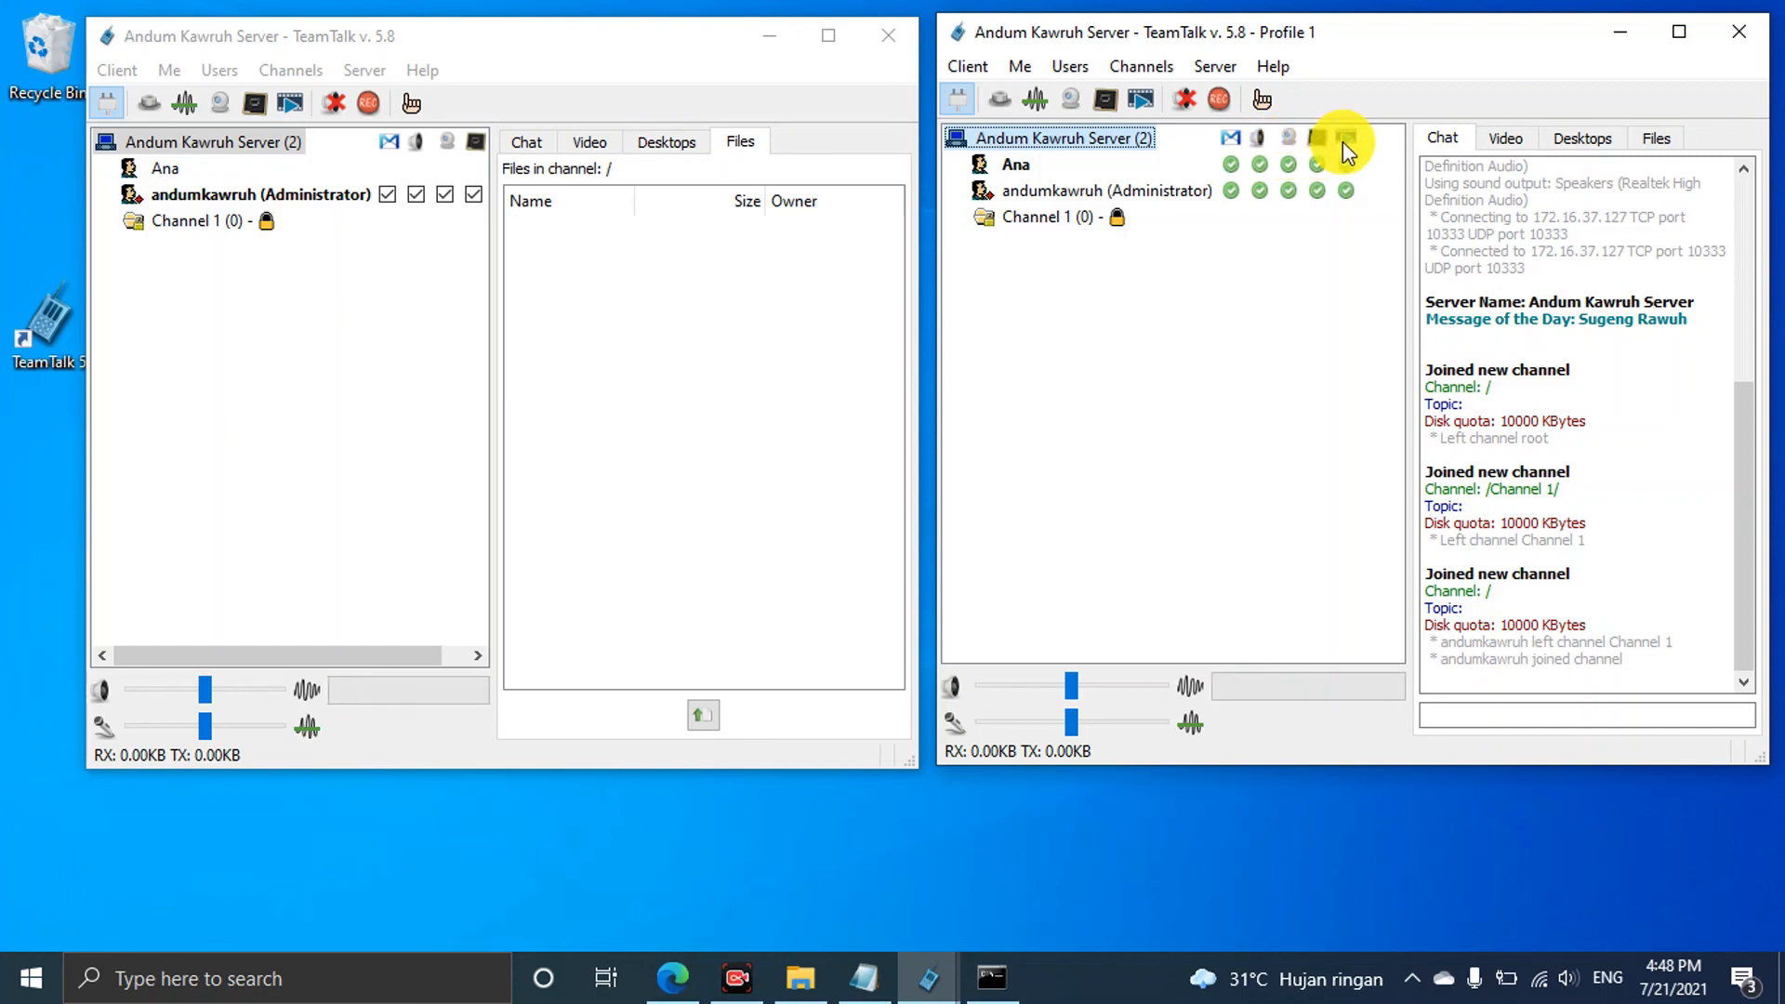
# Turn on Classroom (operator-controlled transmissions) in the server root channel's Update Channel settings
pyautogui.rightClick(256, 149)
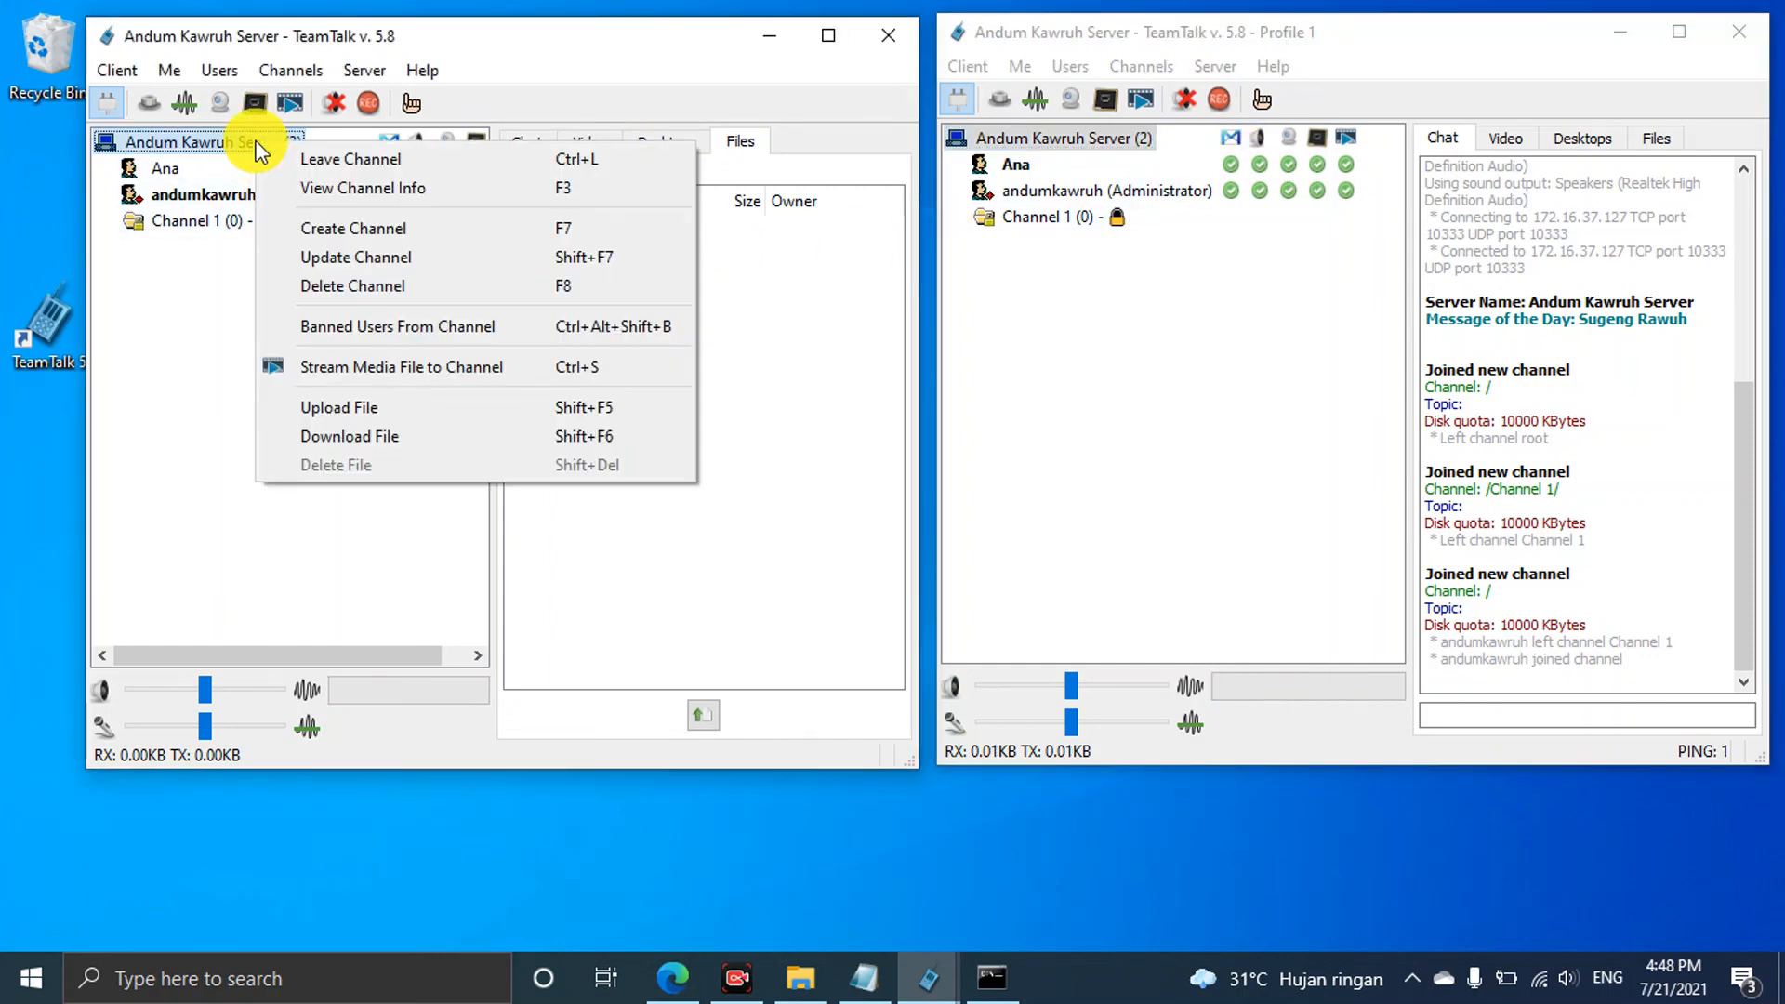
pyautogui.click(386, 256)
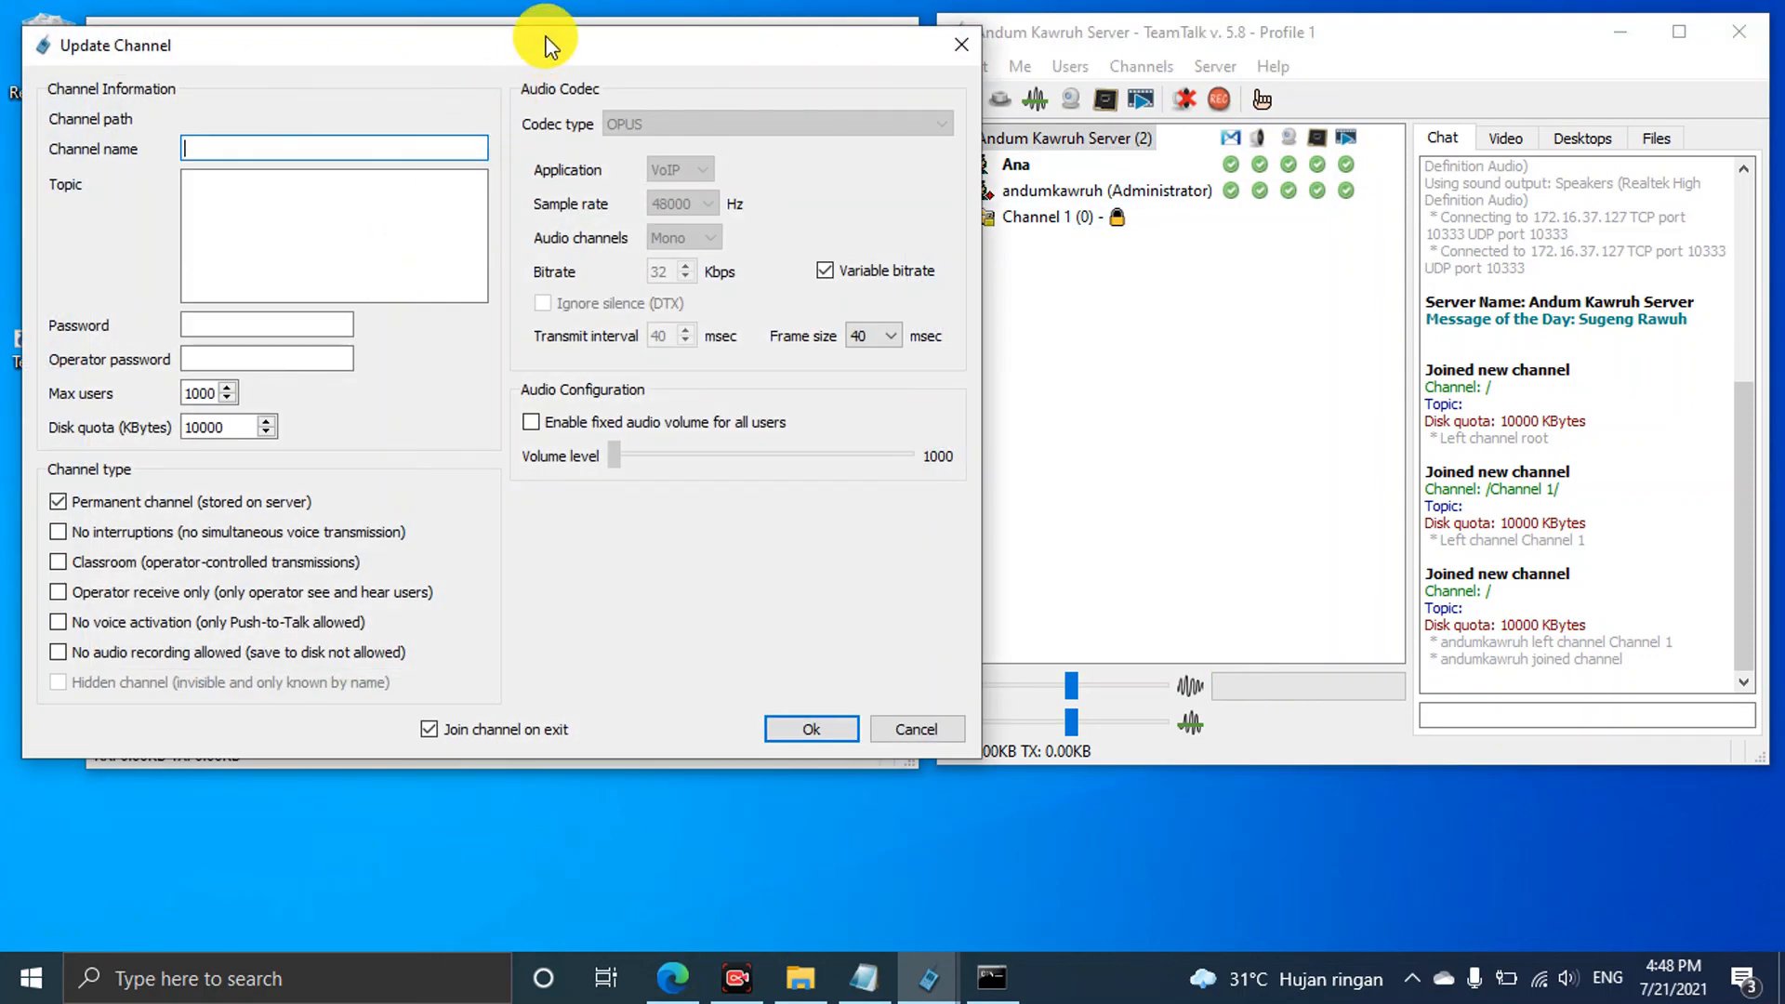
pyautogui.moveTo(556, 54); pyautogui.dragTo(635, 51)
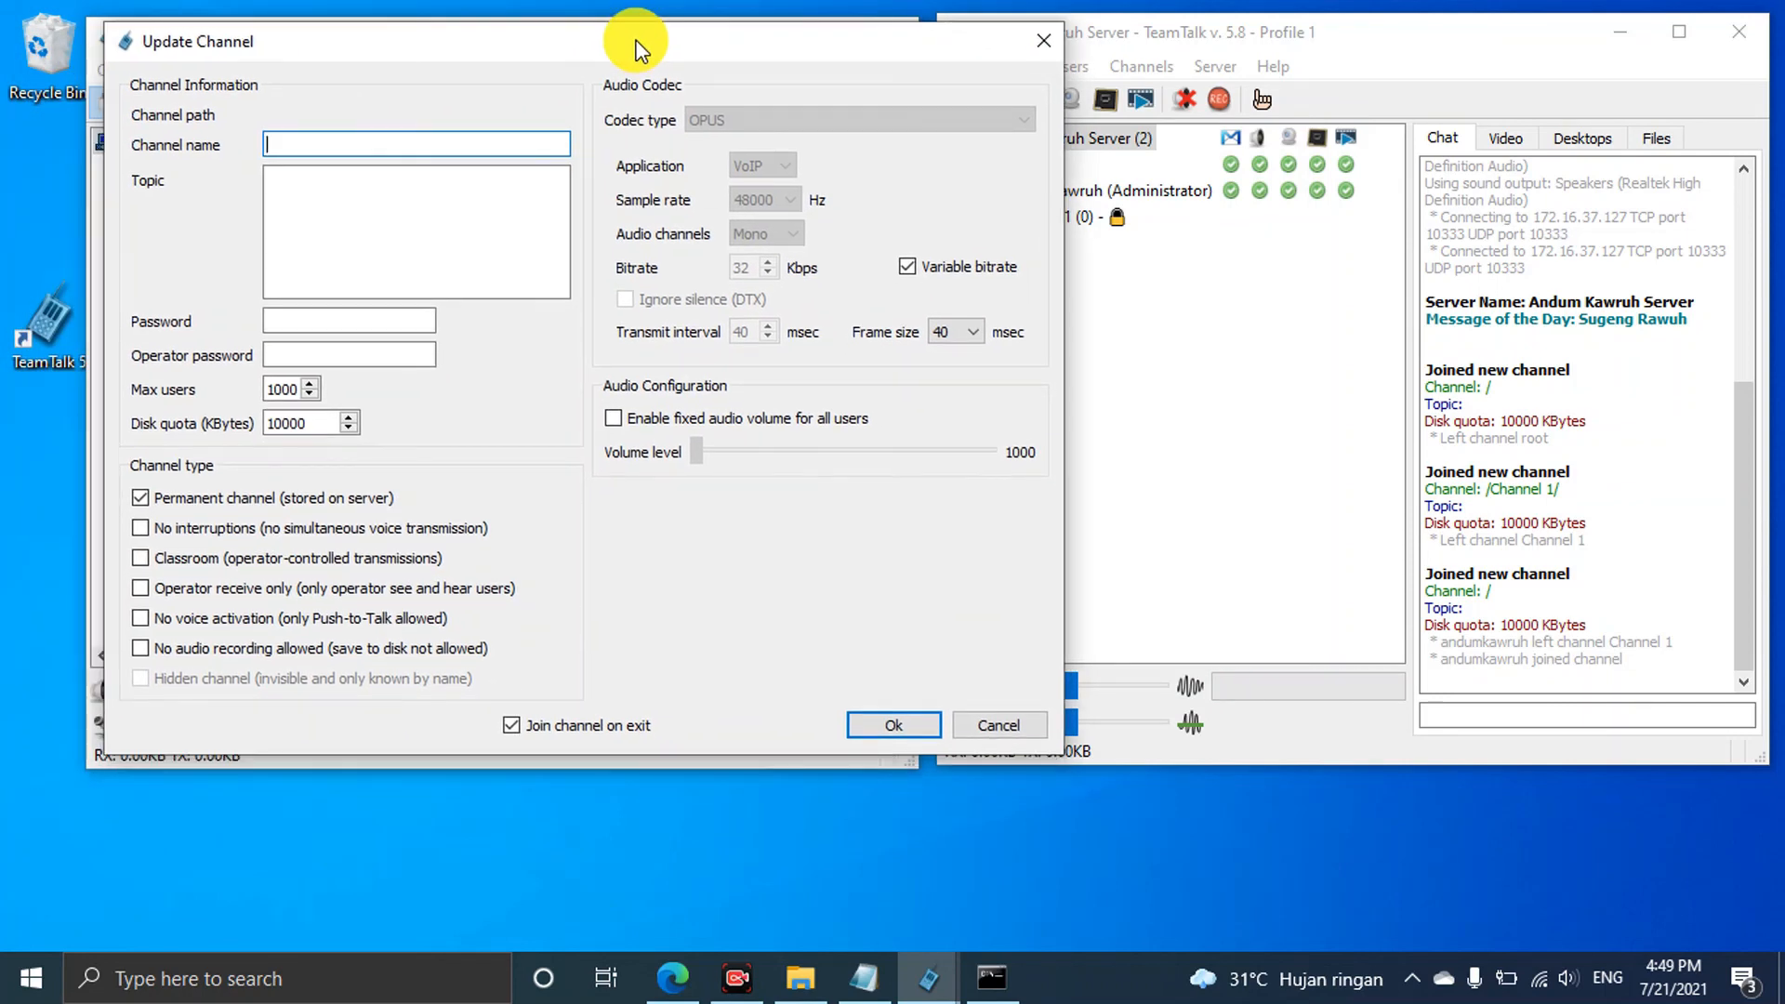
pyautogui.click(141, 559)
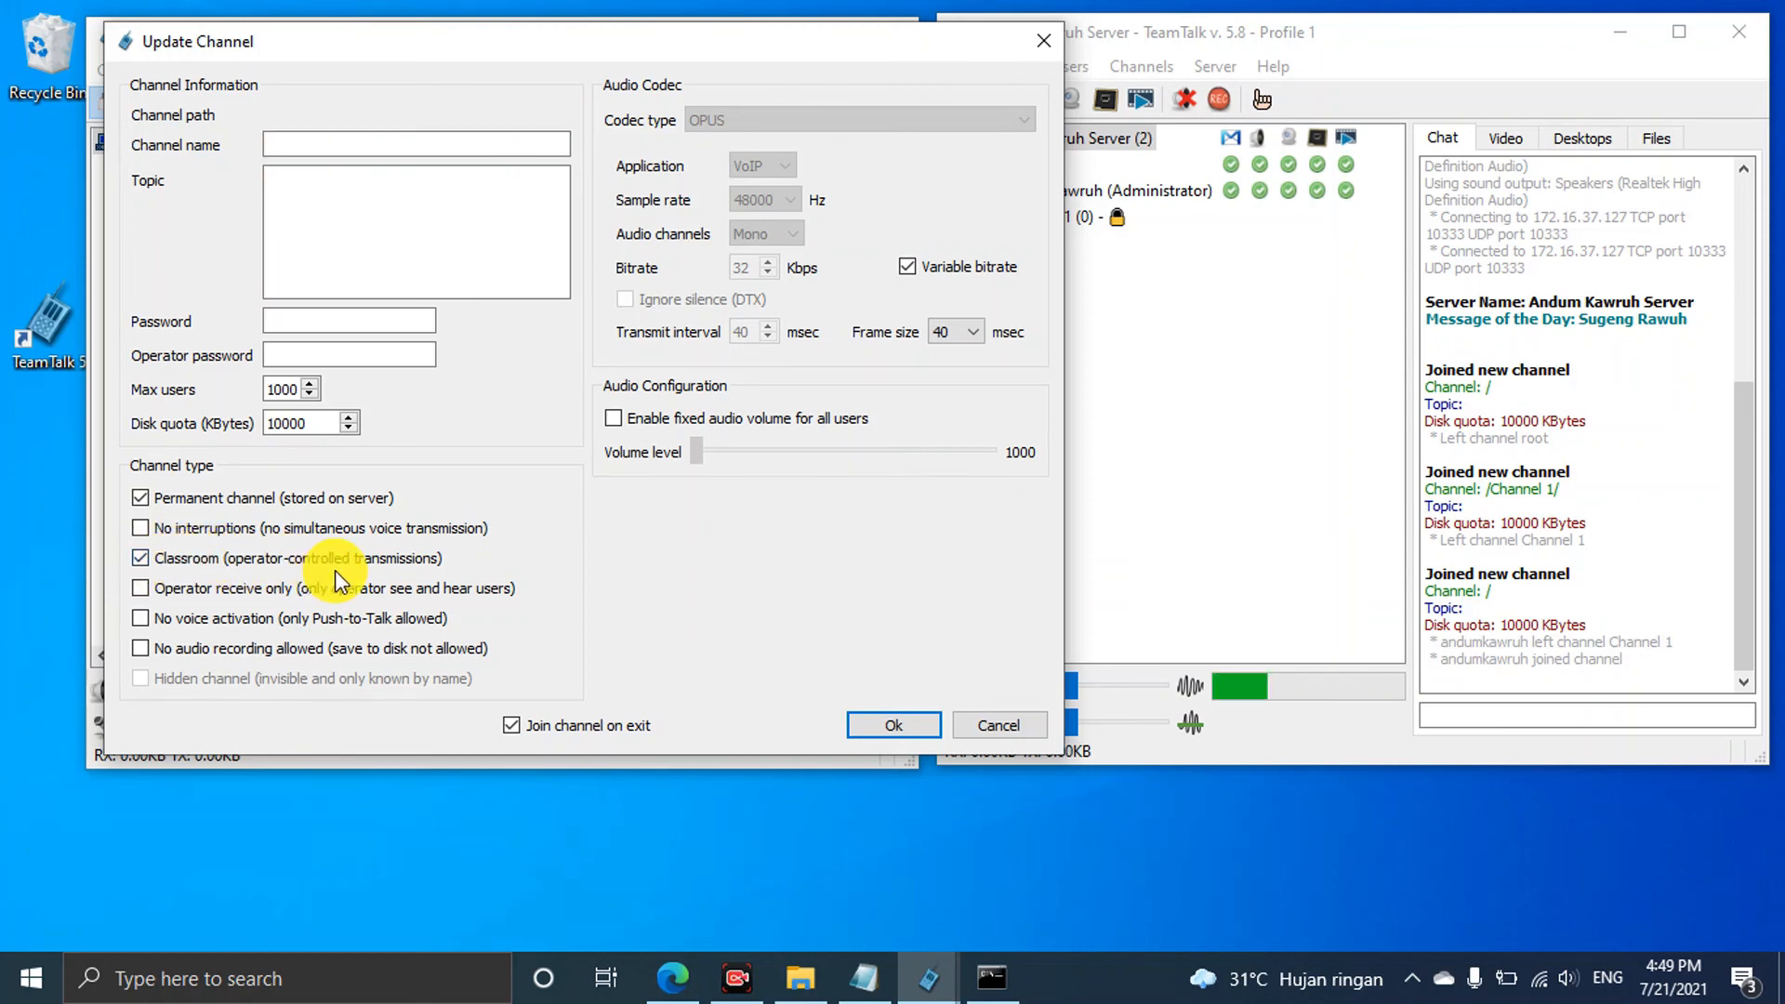
pyautogui.click(888, 723)
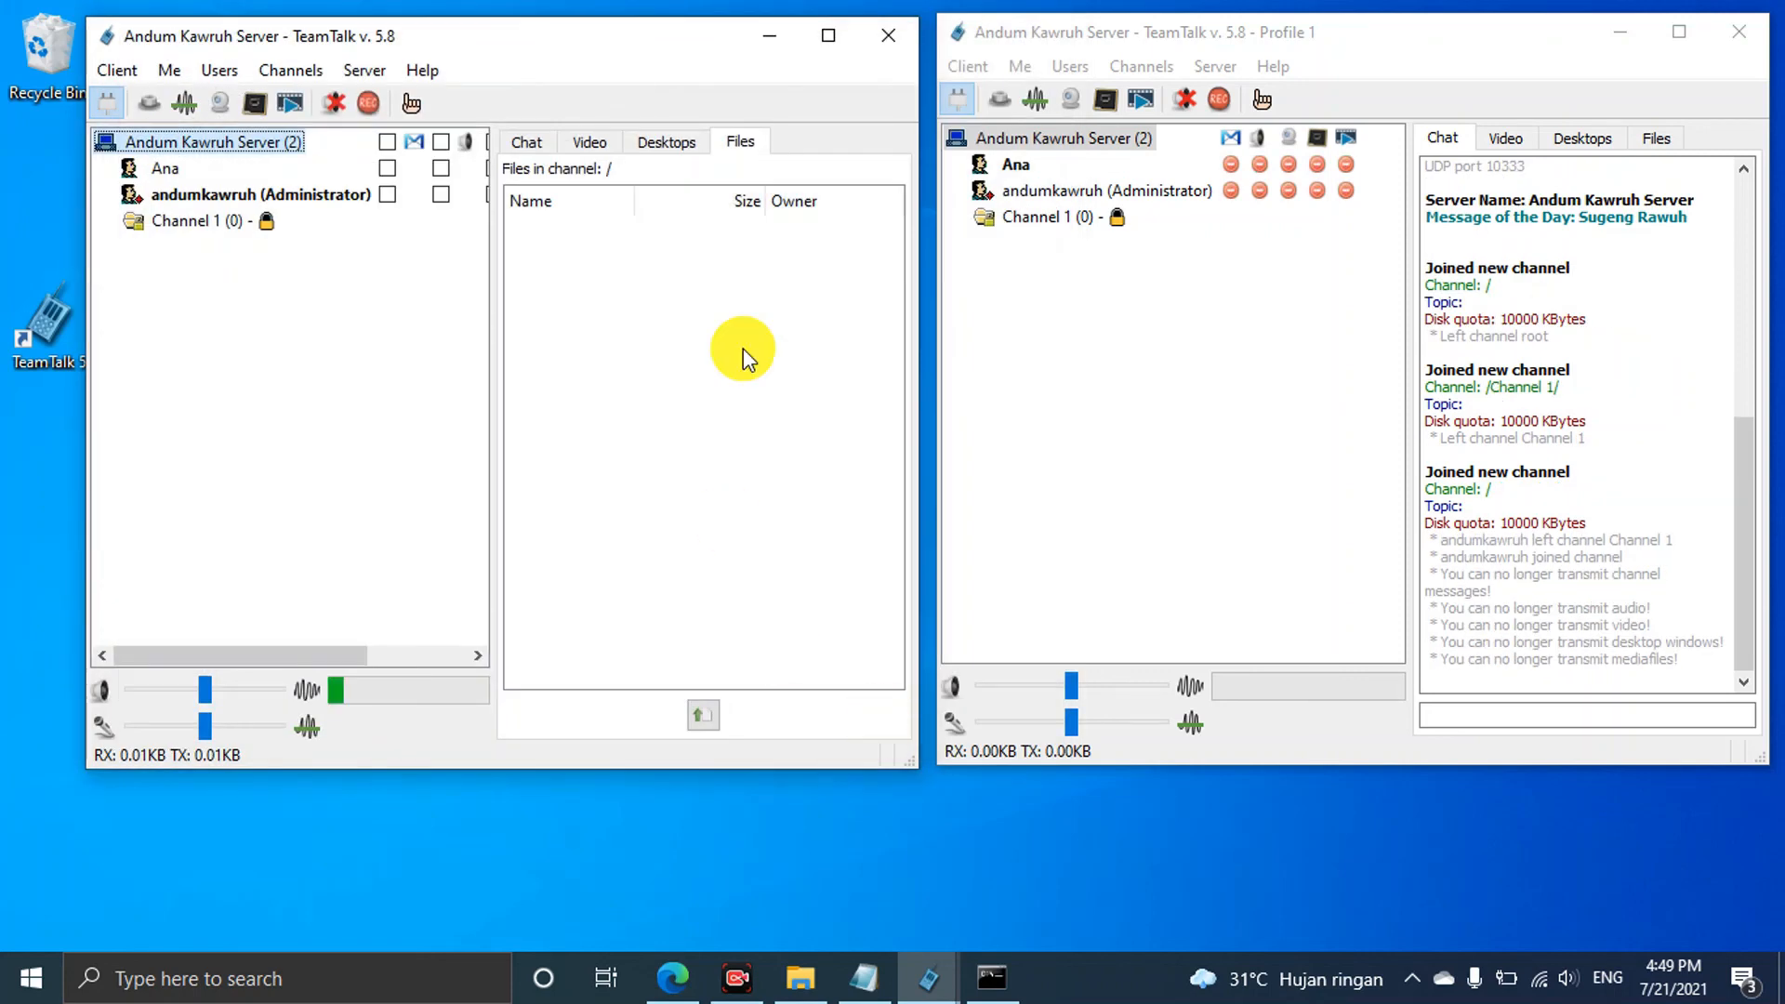
# Widen the left client's channel tree, then allow everyone channel messages, audio, video, desktops and media files
pyautogui.moveTo(492, 311); pyautogui.dragTo(635, 339)
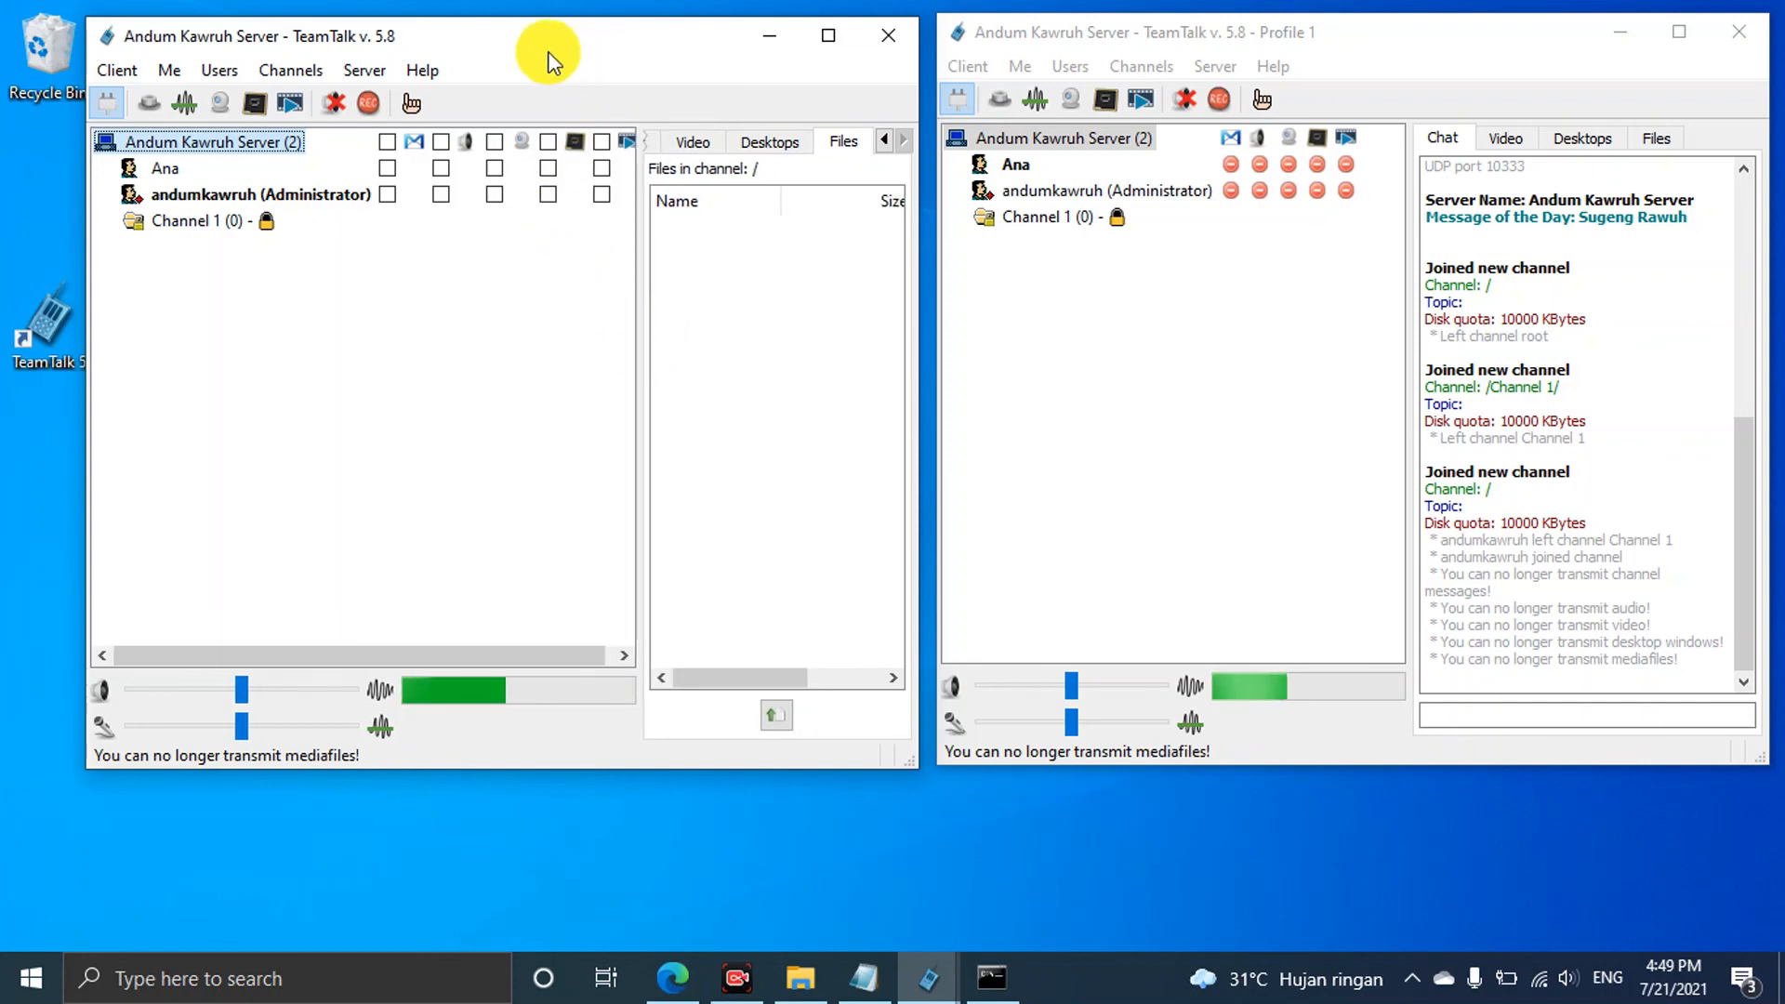
pyautogui.moveTo(567, 46); pyautogui.dragTo(519, 33)
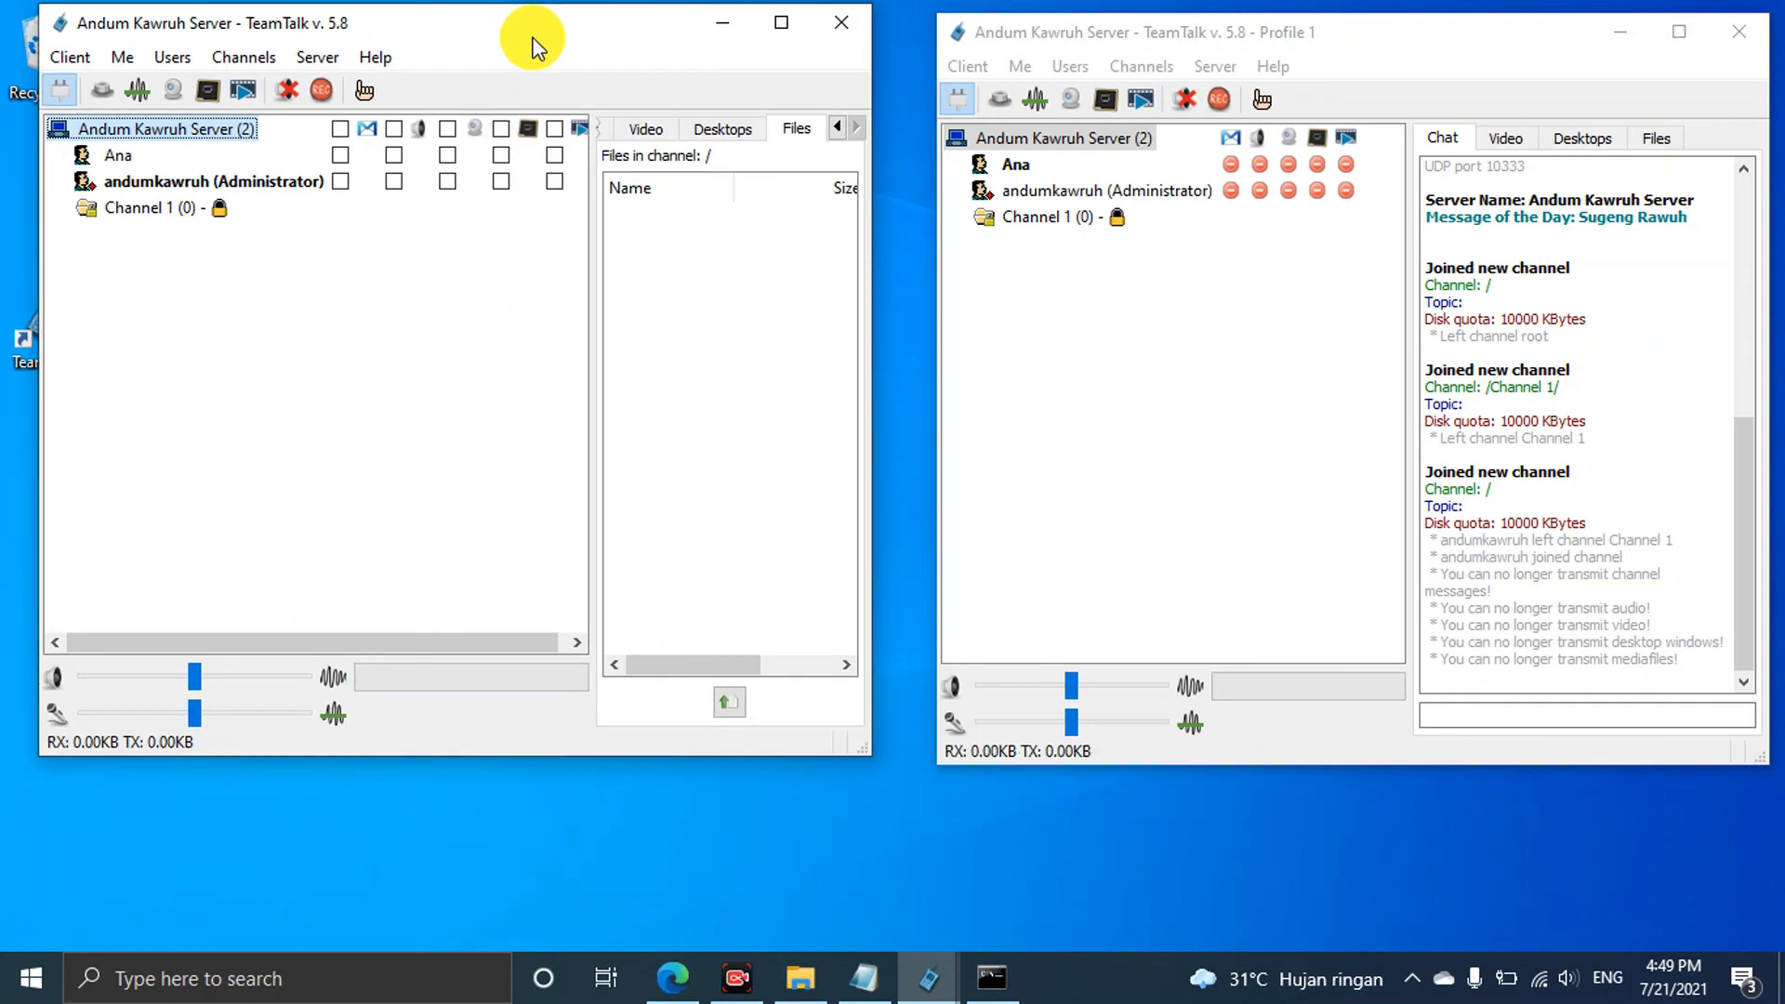
pyautogui.click(341, 129)
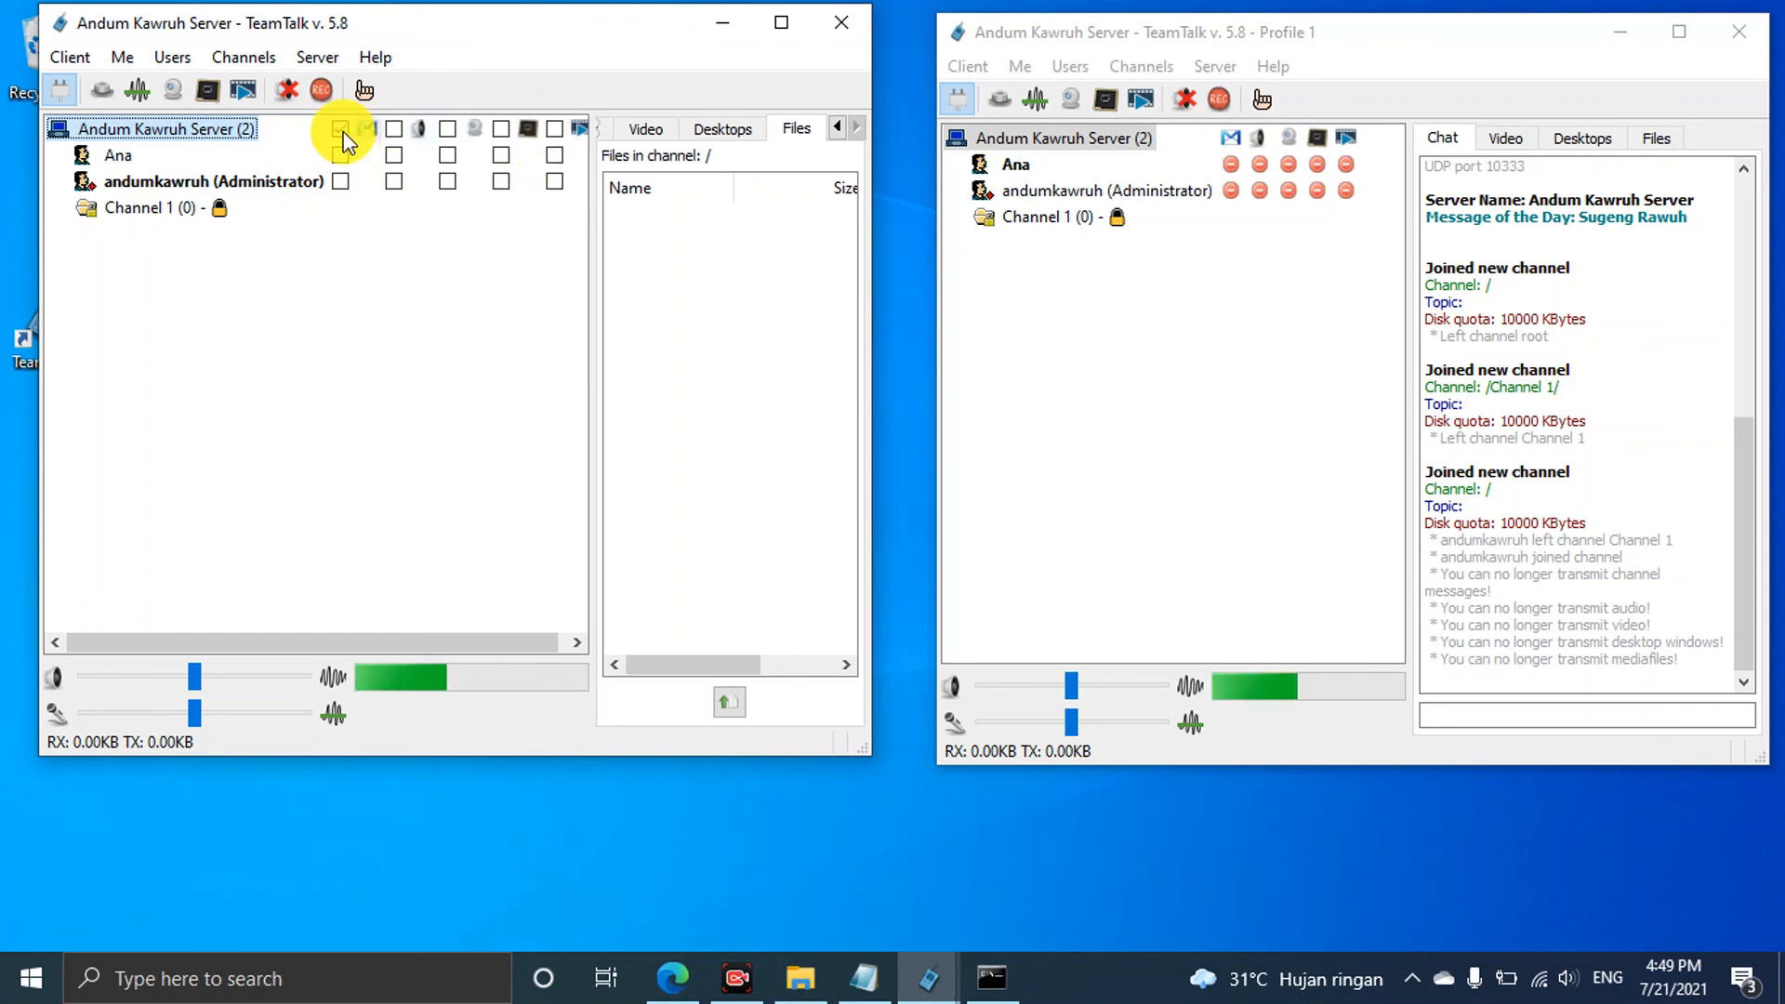
pyautogui.click(392, 131)
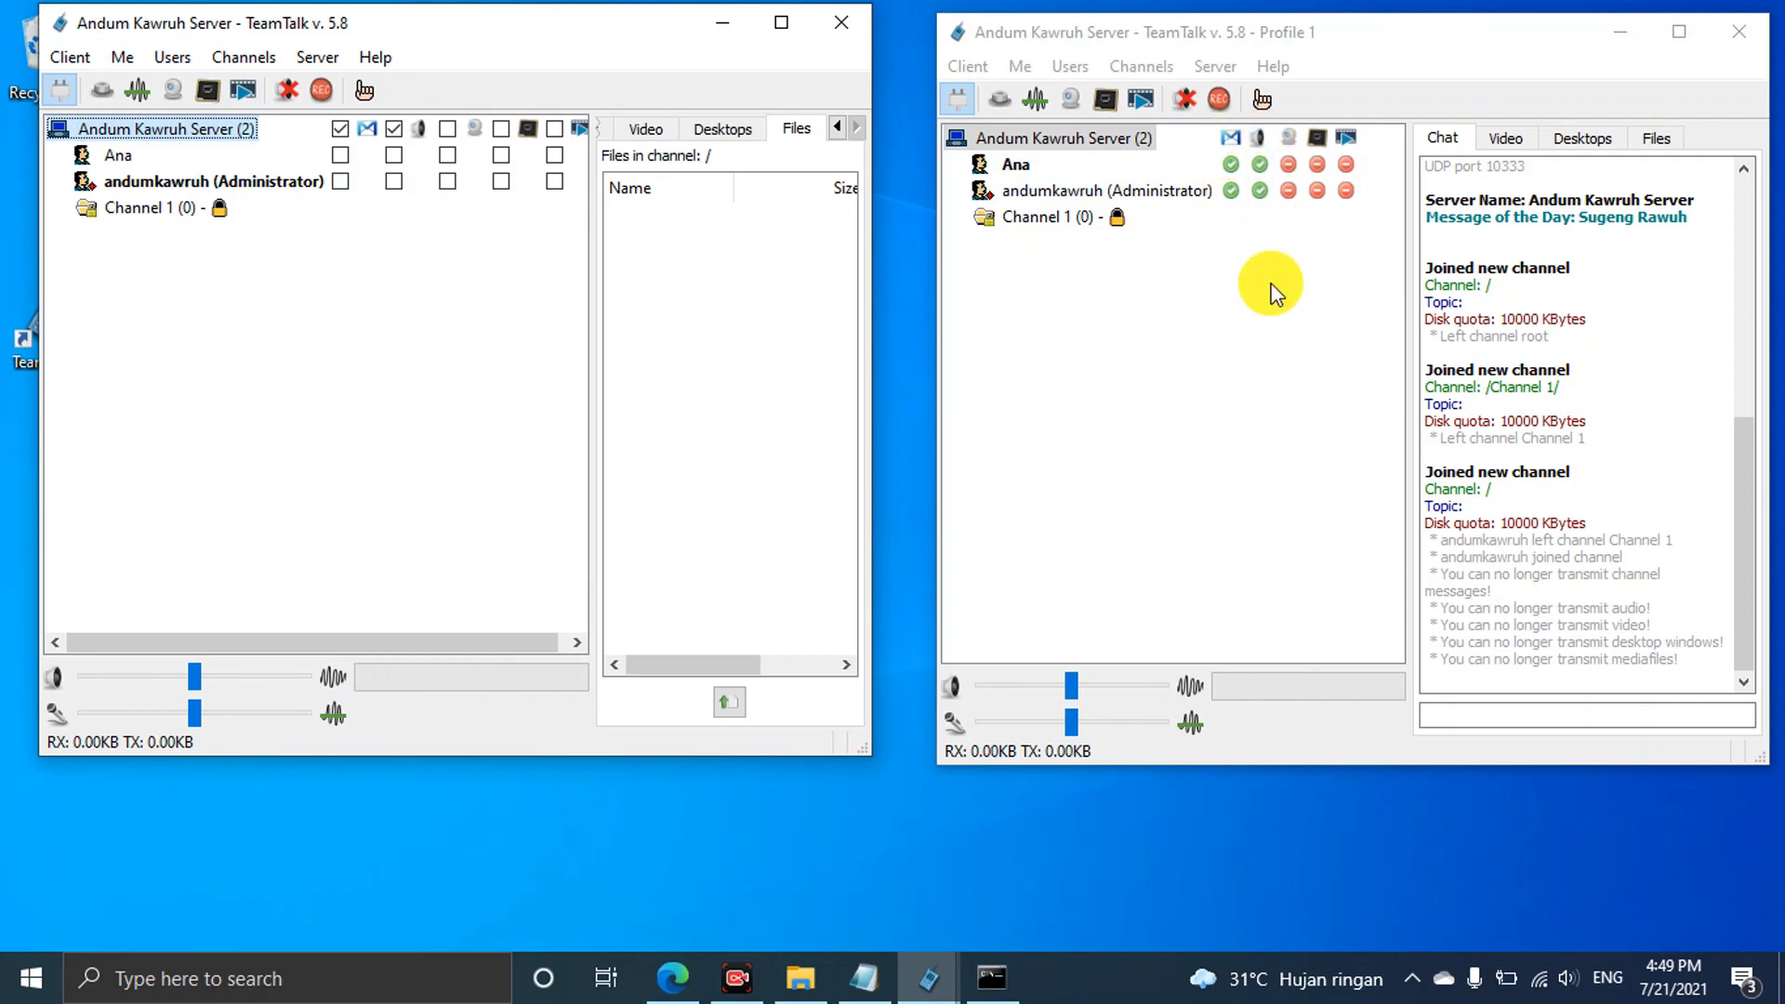
pyautogui.click(447, 129)
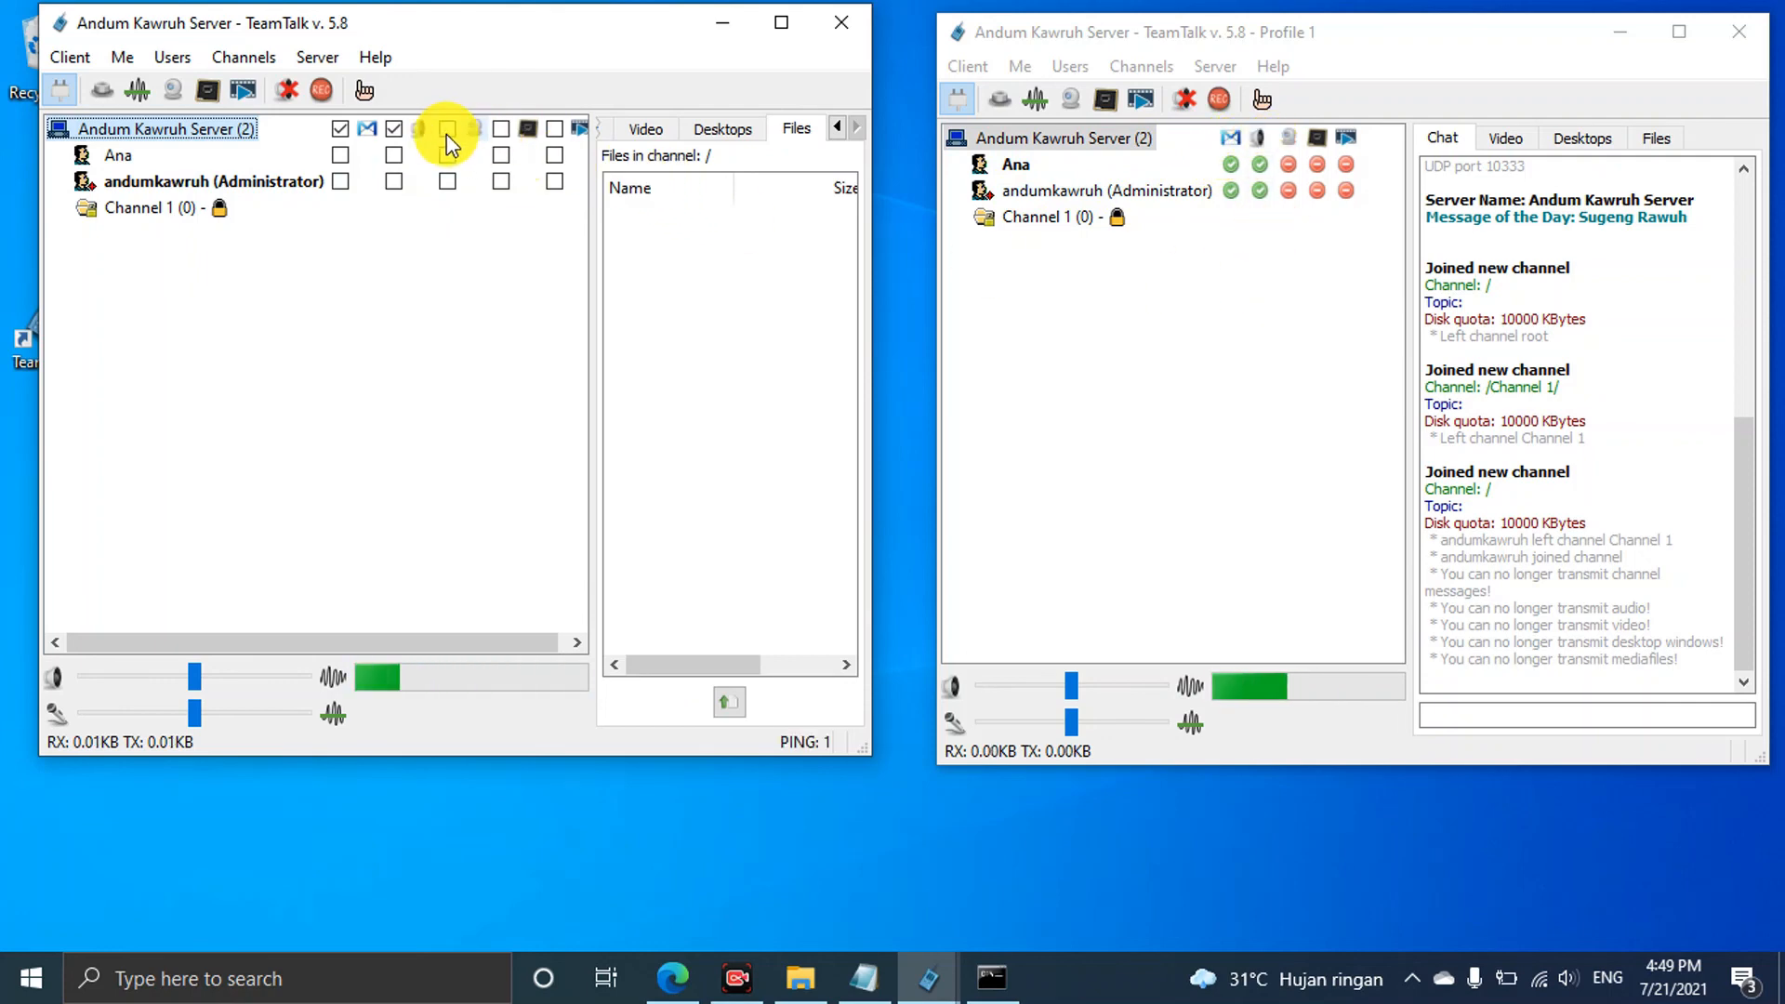
pyautogui.click(501, 130)
pyautogui.click(556, 129)
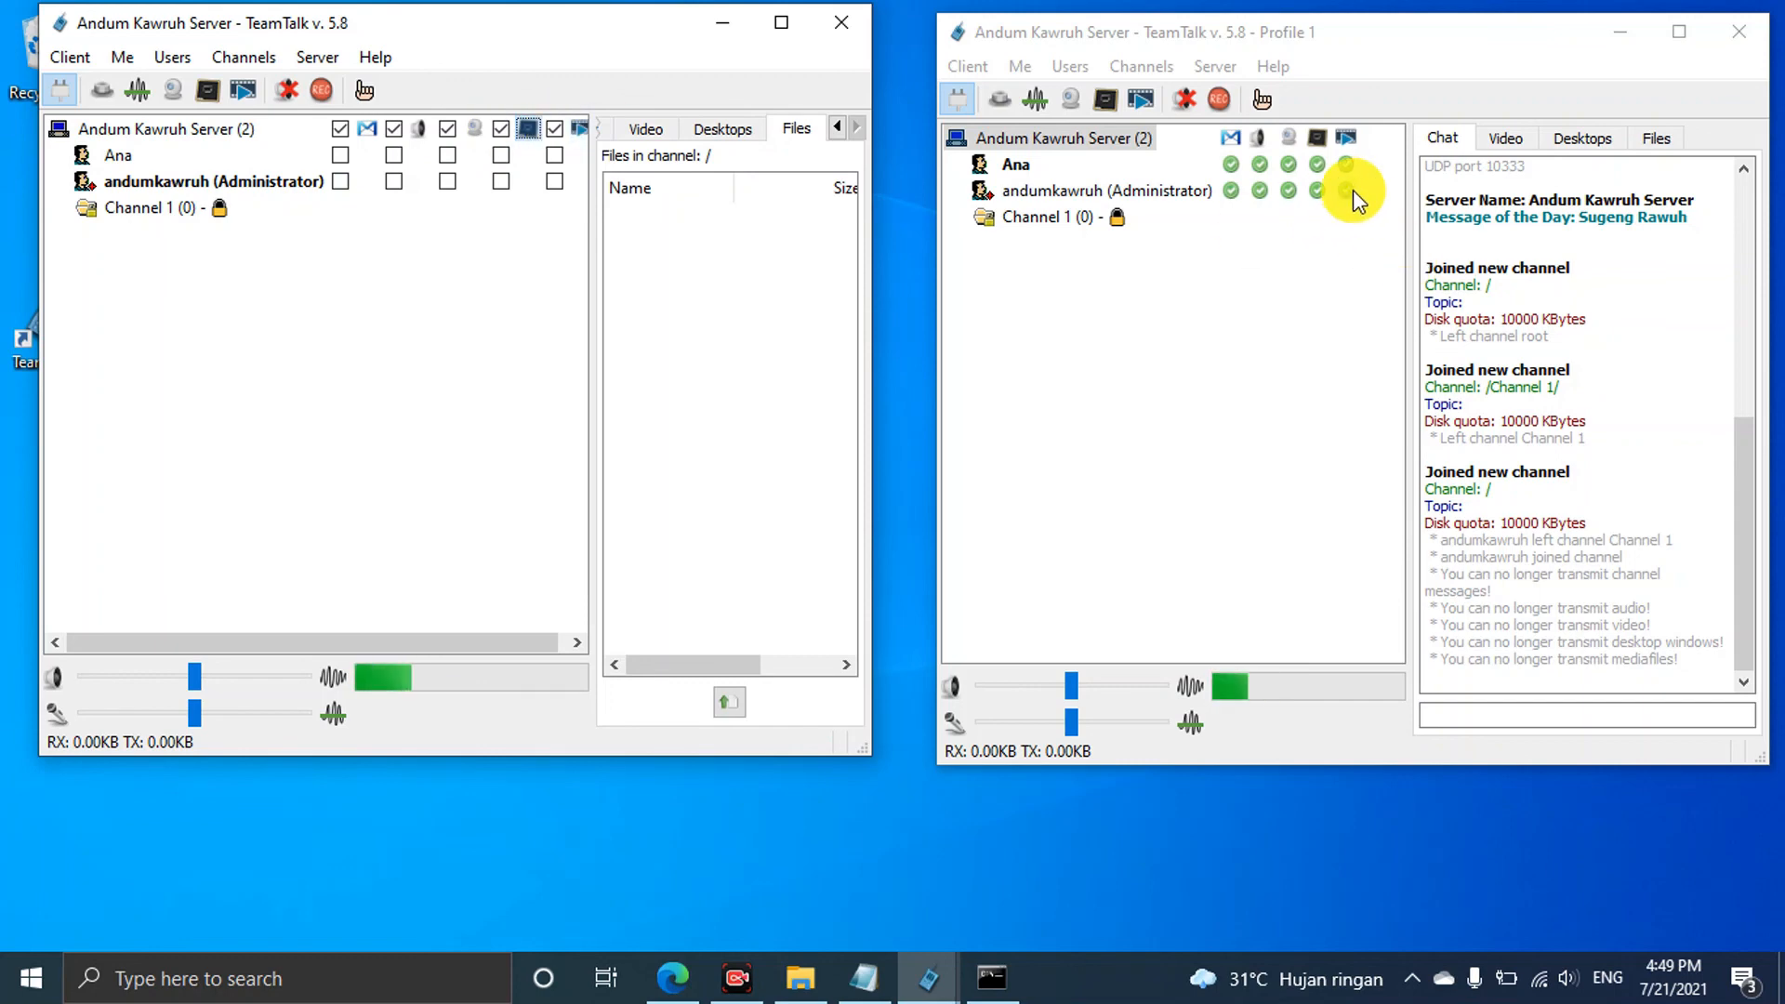
# Revoke media files, desktops, video, audio and channel messages again for everyone in the root channel
pyautogui.click(551, 130)
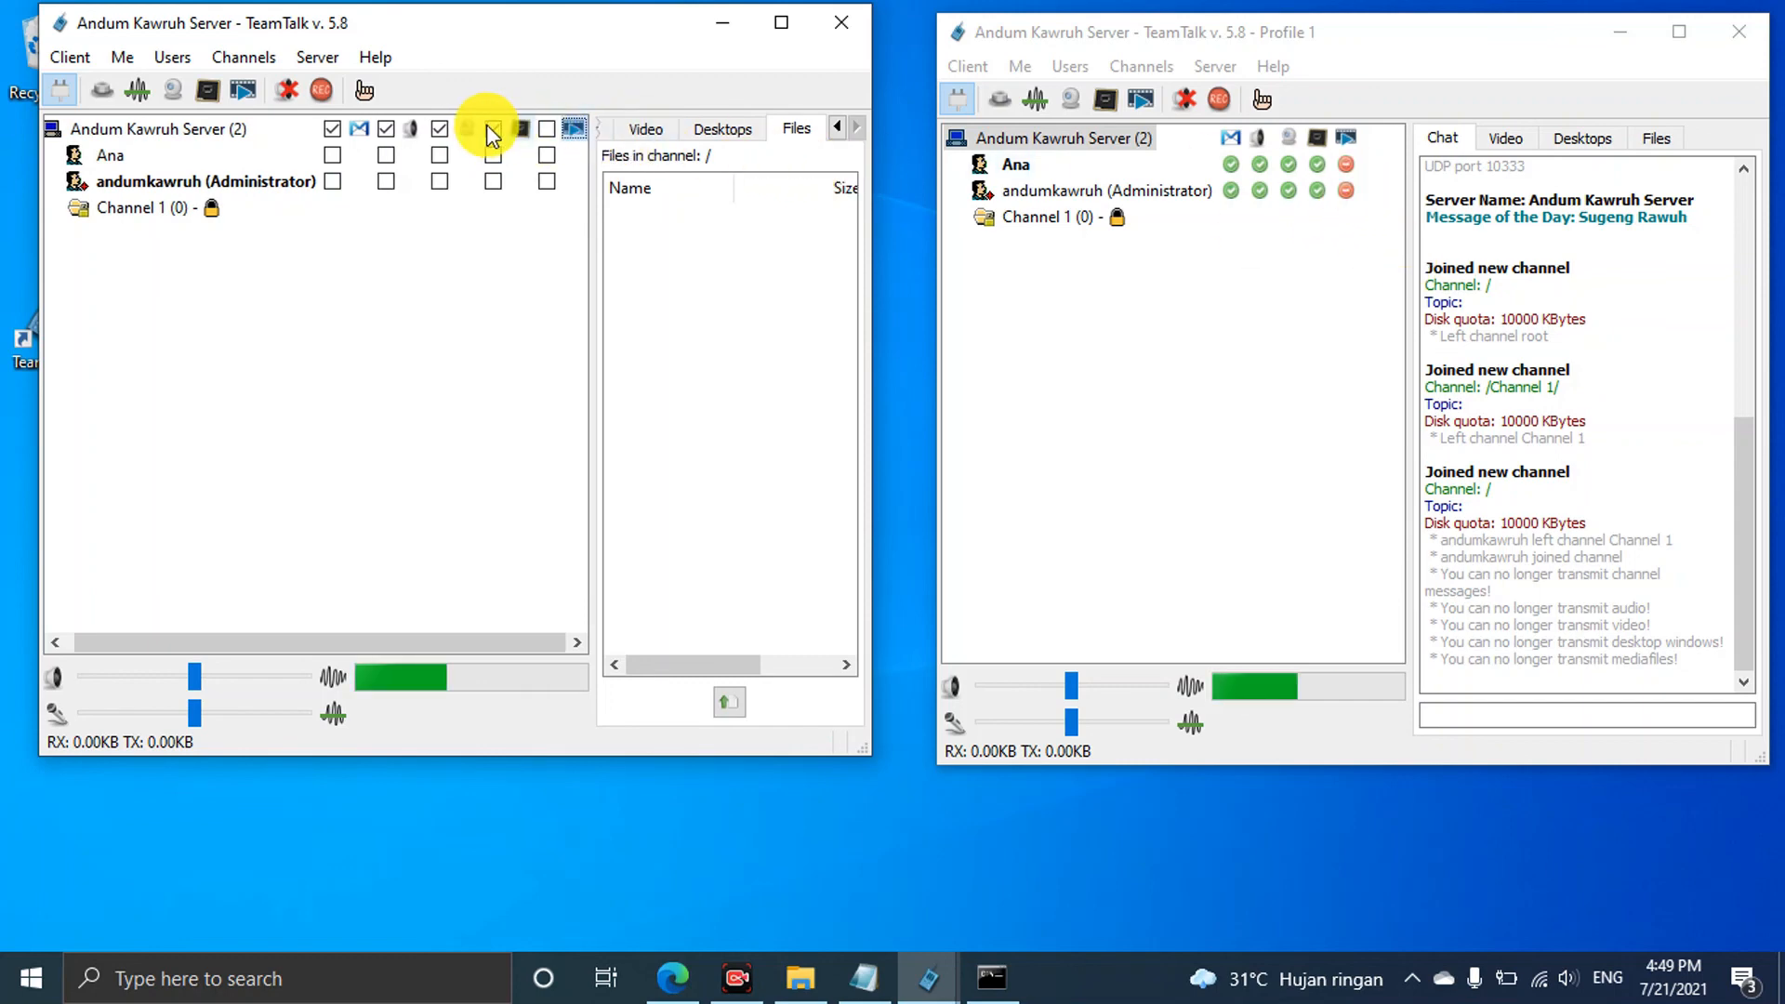
pyautogui.click(493, 130)
pyautogui.click(440, 129)
pyautogui.click(386, 129)
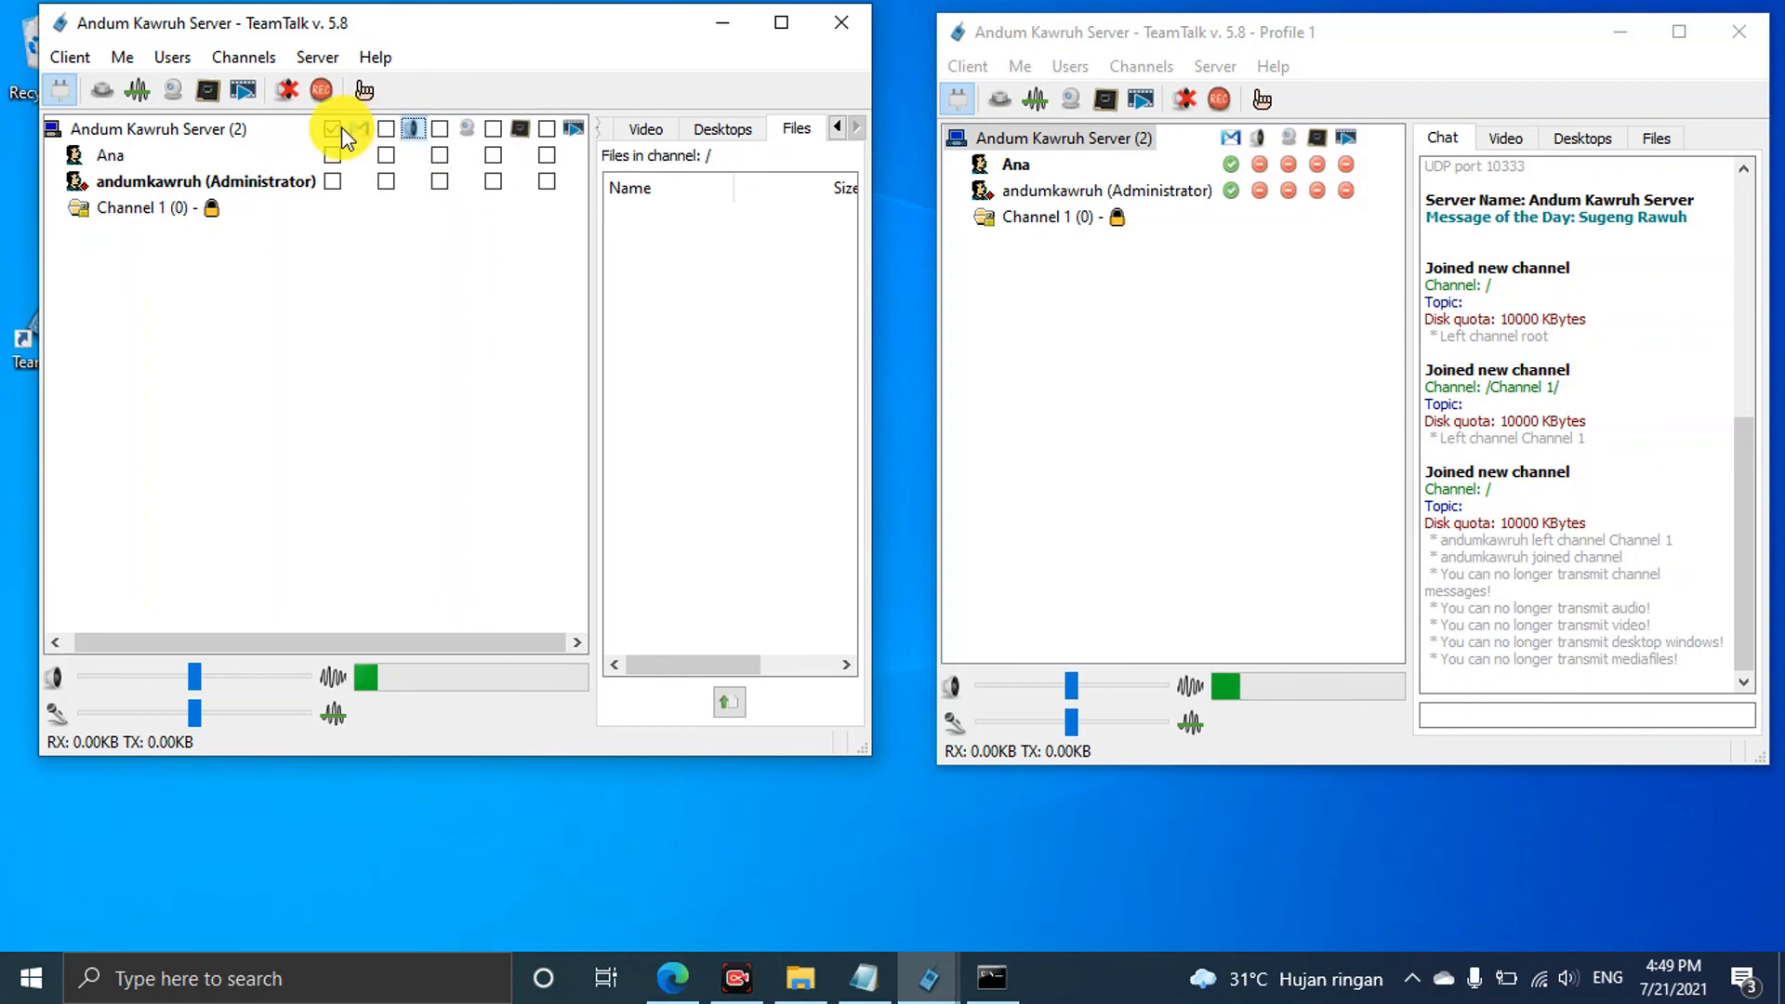
pyautogui.click(332, 129)
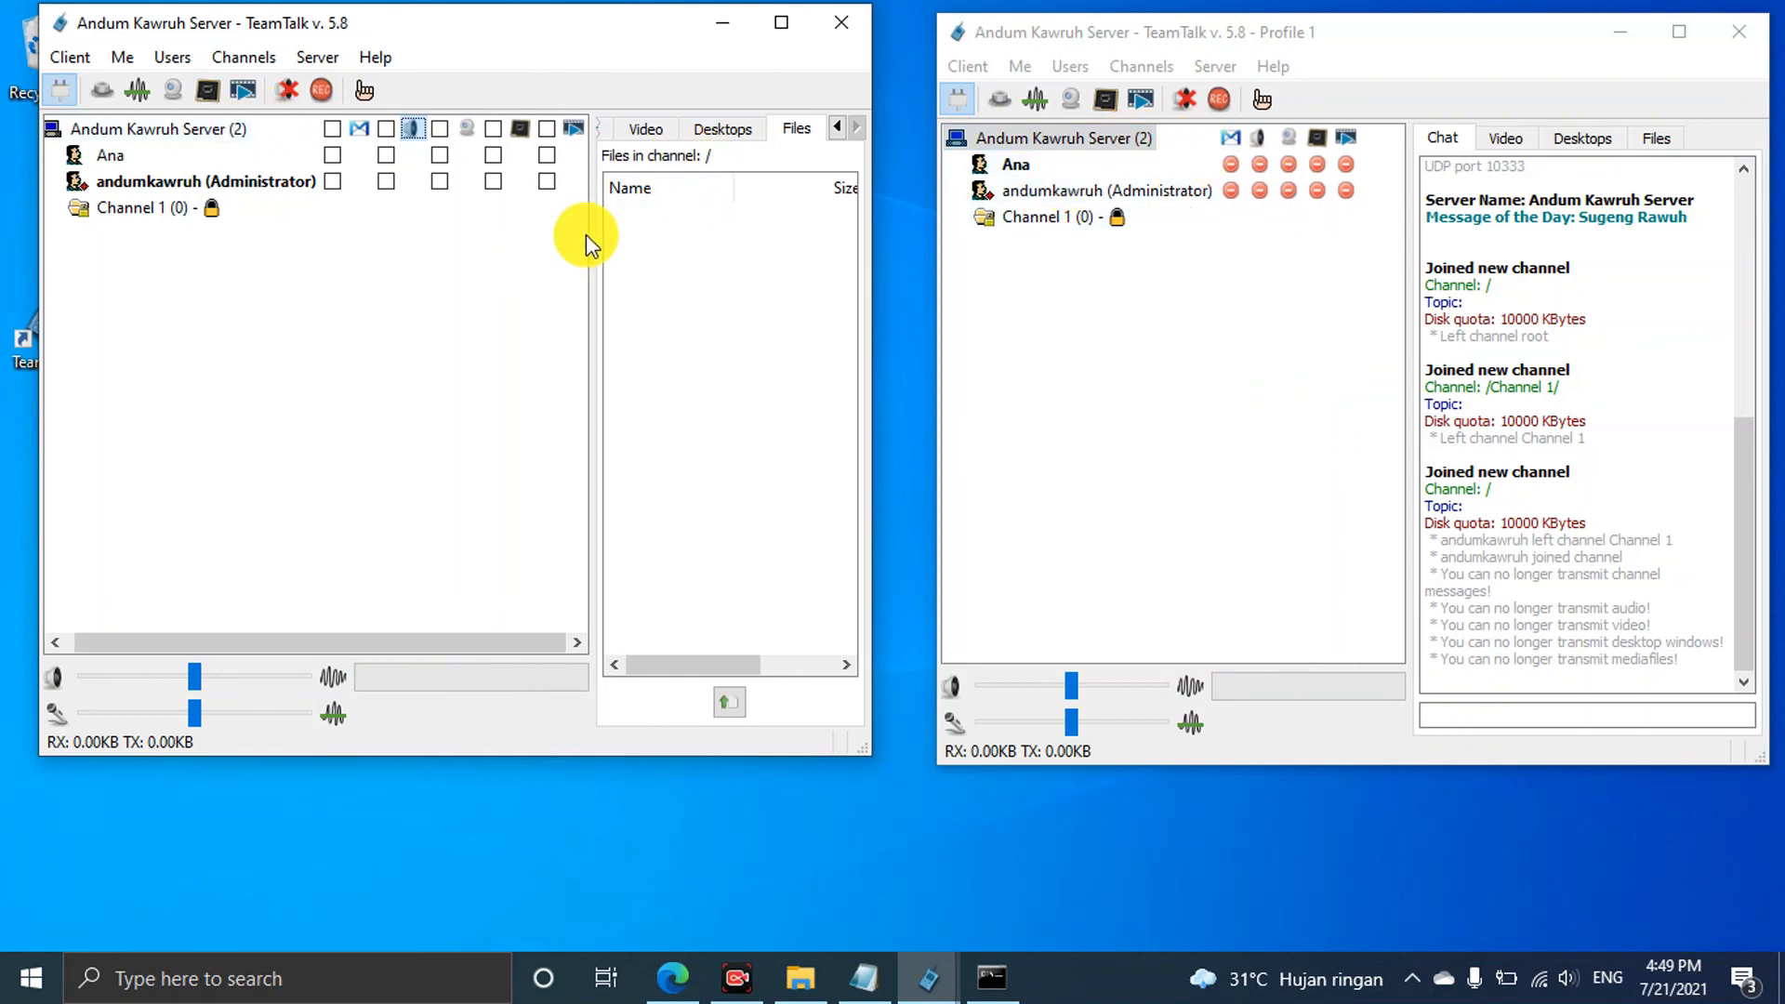
# Join Channel 1 with its password in both the left and right clients, then widen both user lists
pyautogui.doubleClick(163, 212)
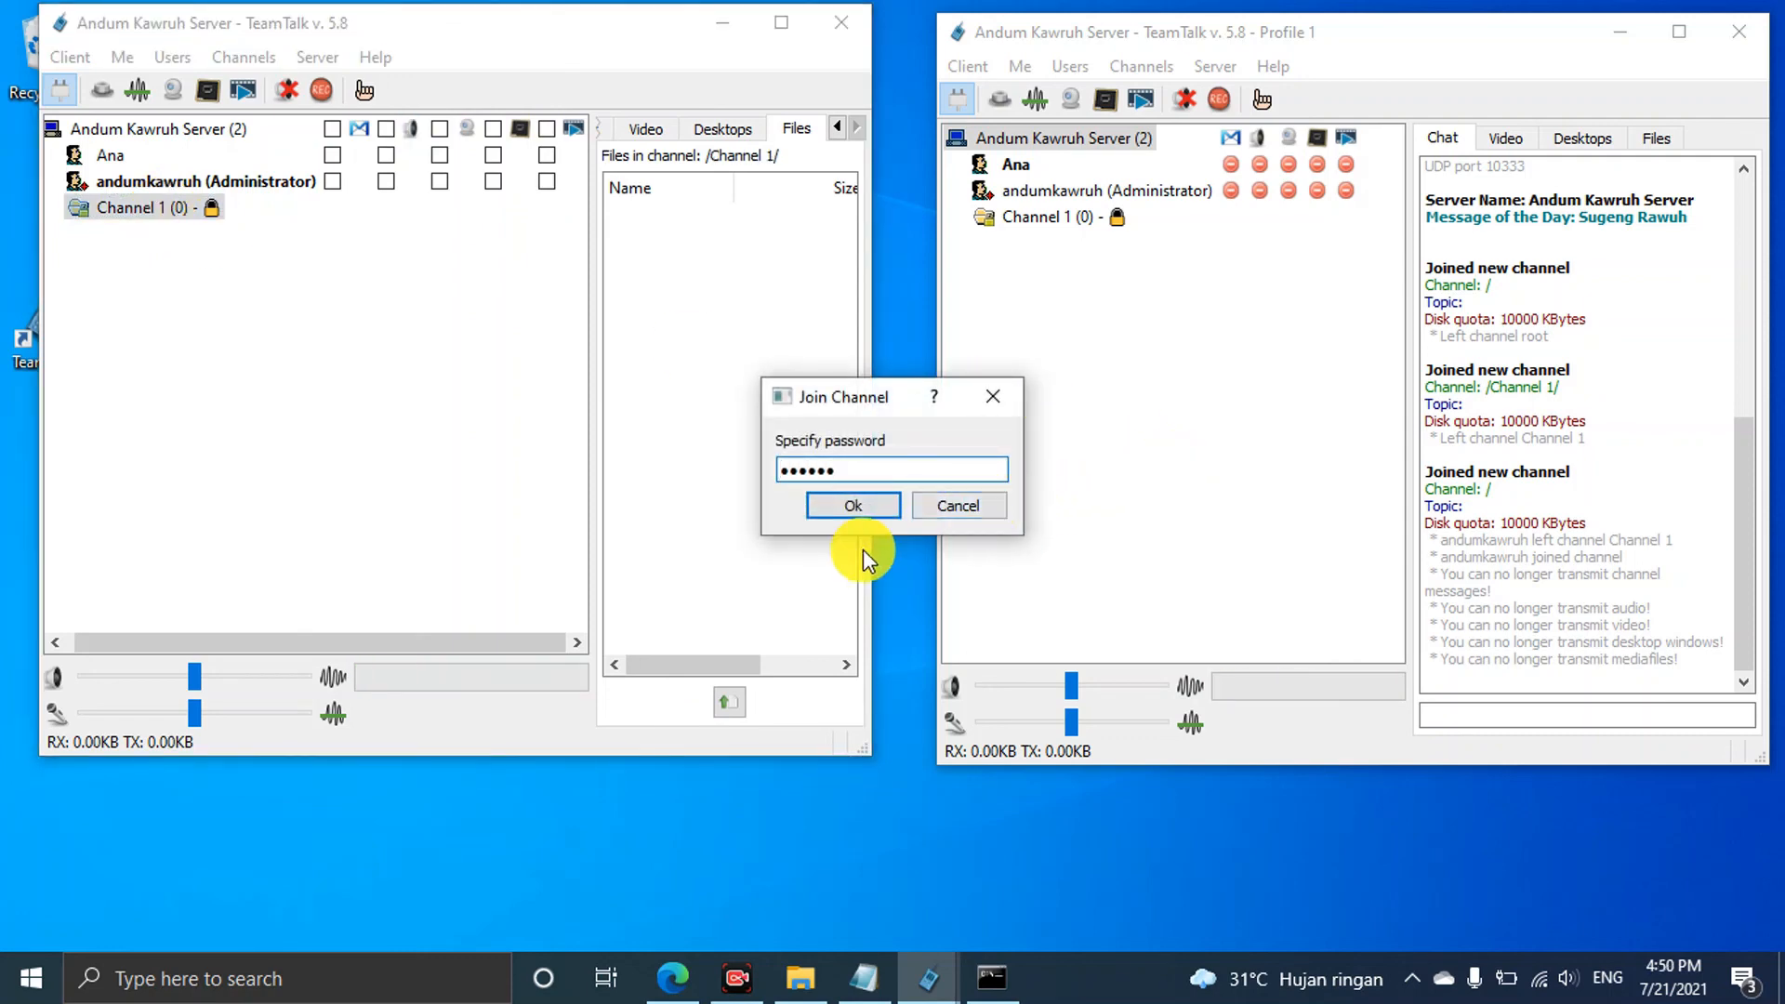
pyautogui.click(891, 506)
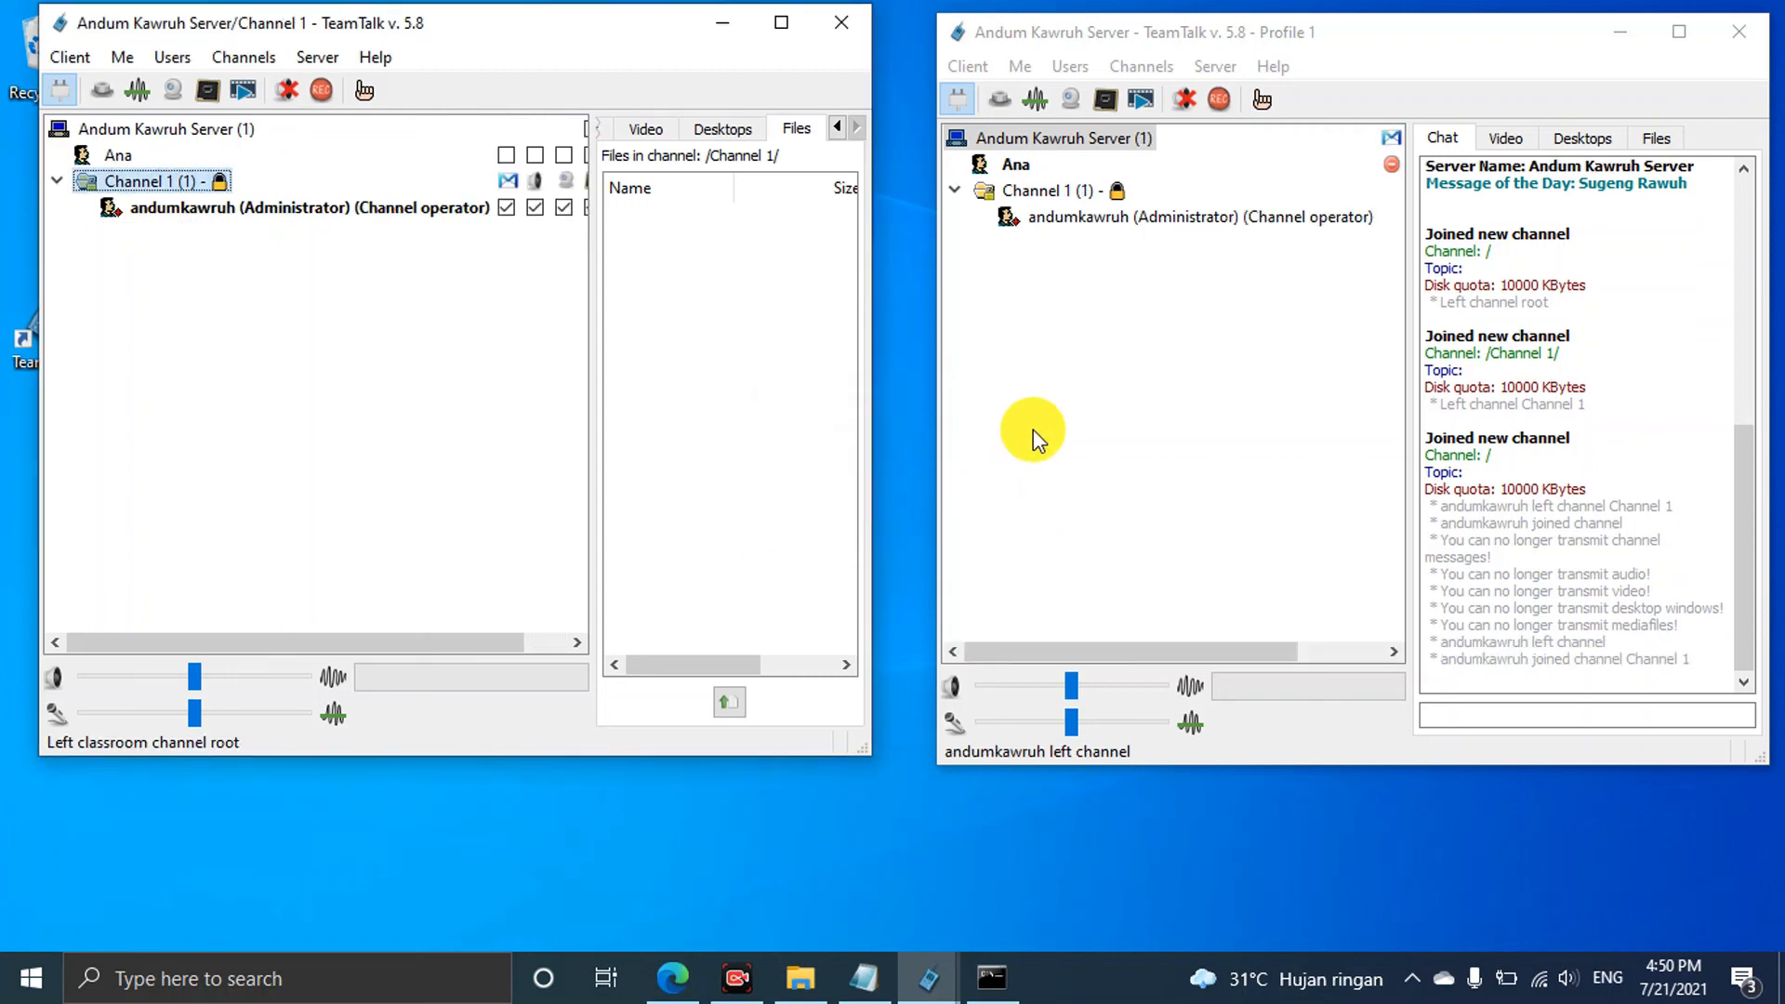
pyautogui.doubleClick(1047, 197)
pyautogui.click(853, 500)
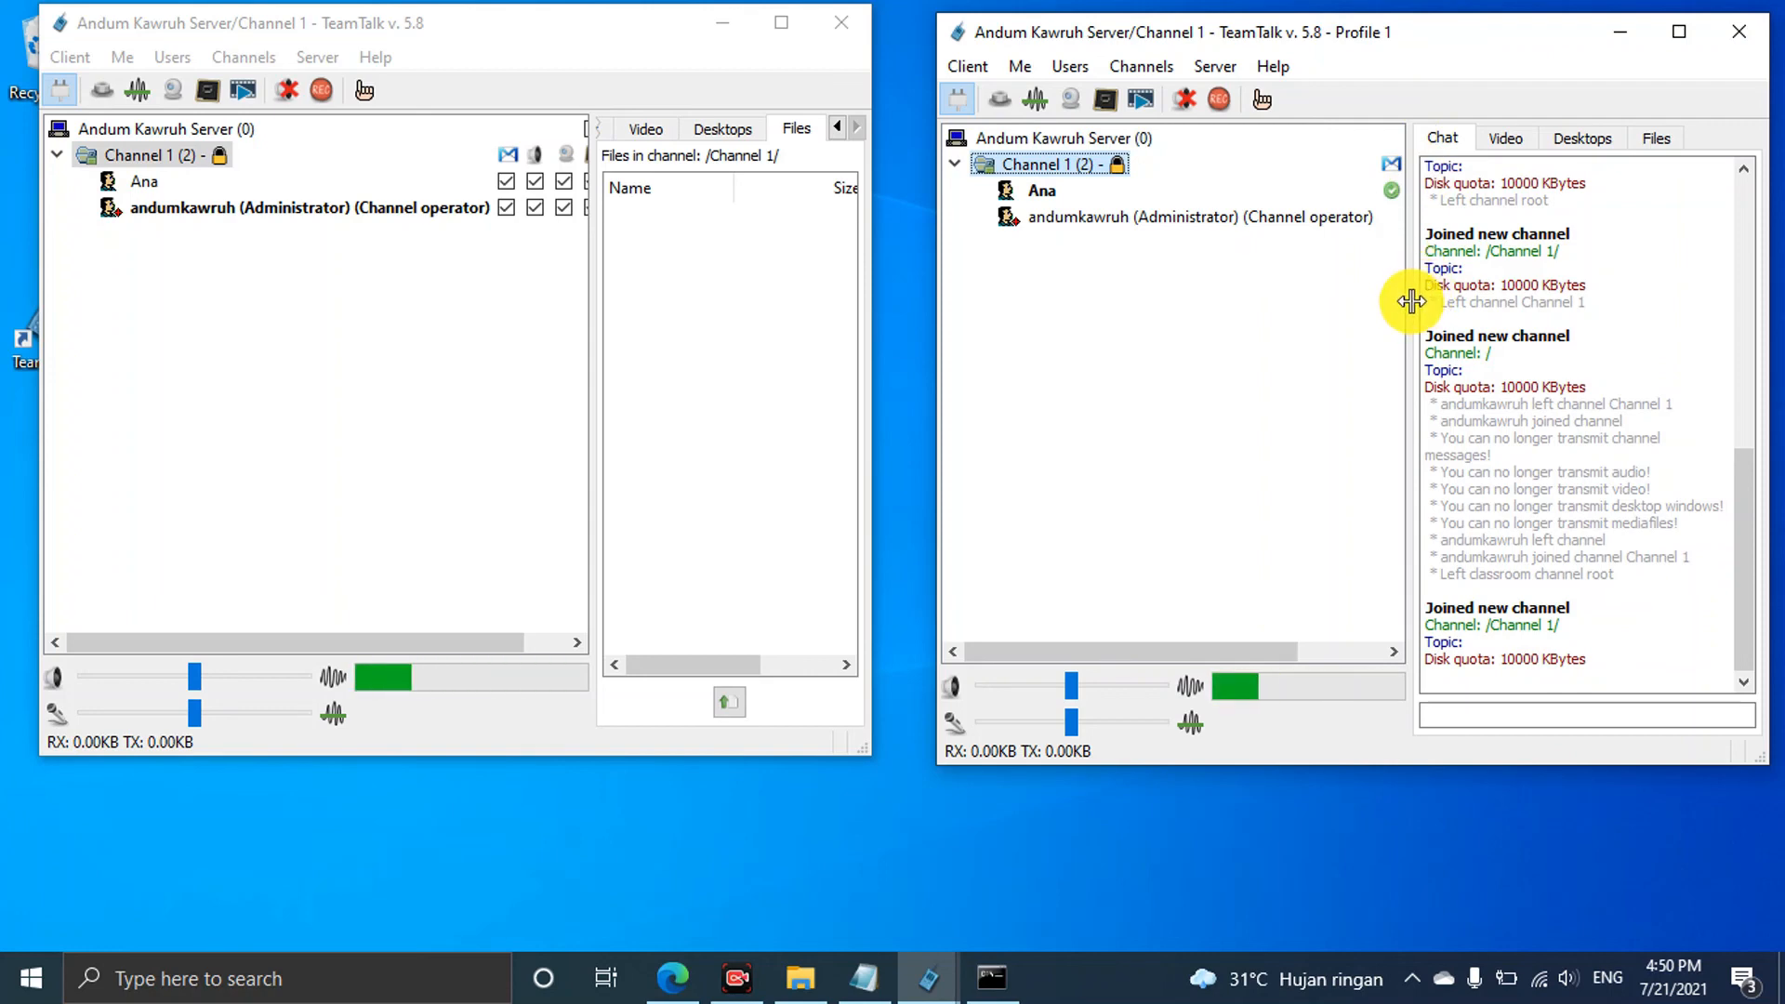
pyautogui.moveTo(1411, 294); pyautogui.dragTo(1605, 302)
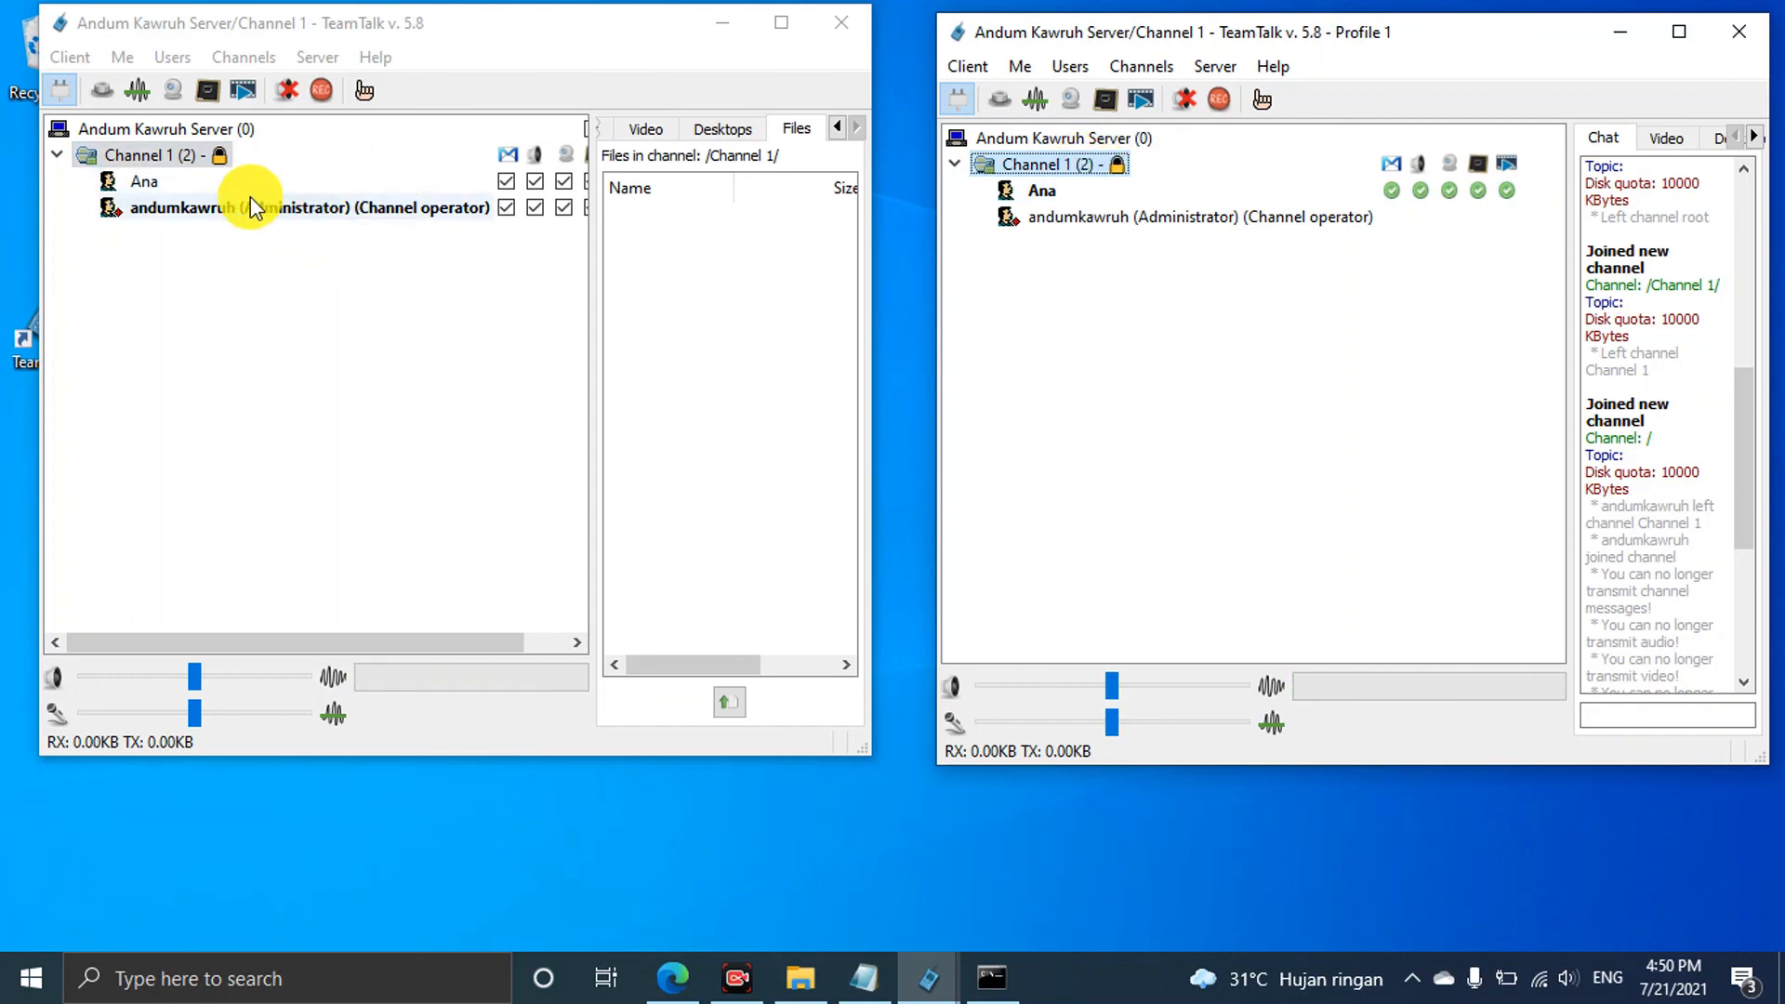
pyautogui.moveTo(591, 378); pyautogui.dragTo(729, 406)
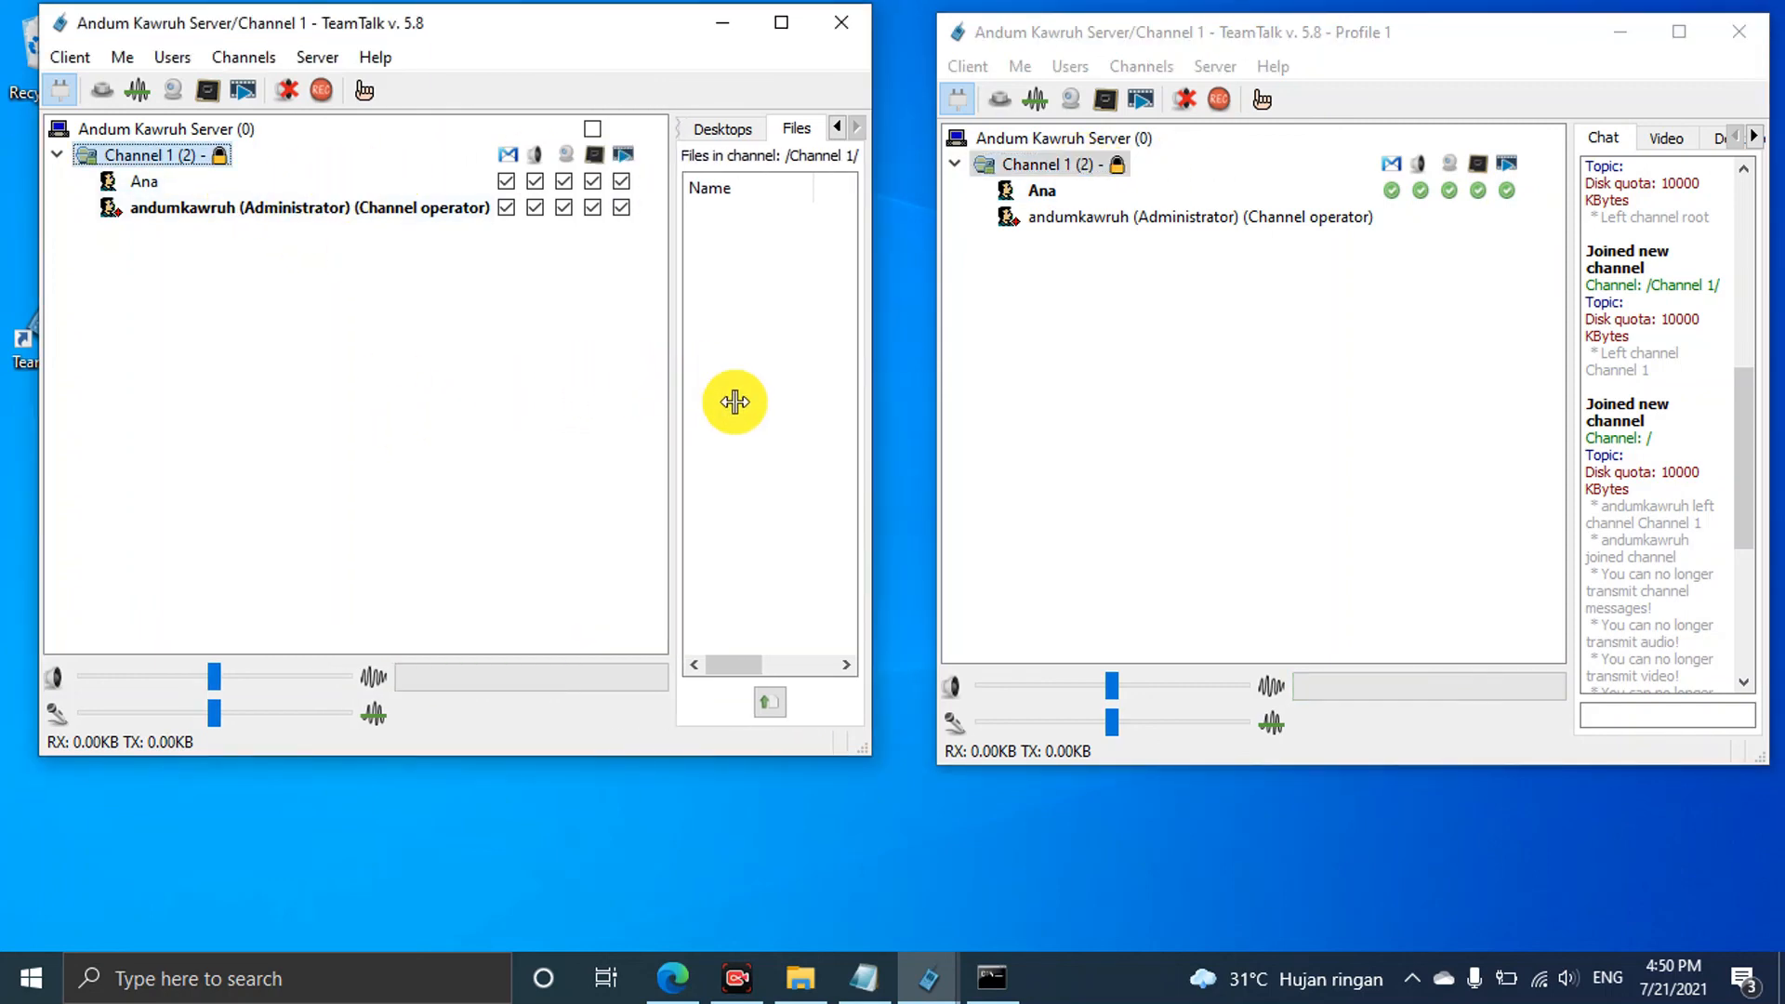
# Enable Classroom (operator-controlled transmissions) in Channel 1's Update Channel settings
pyautogui.rightClick(172, 157)
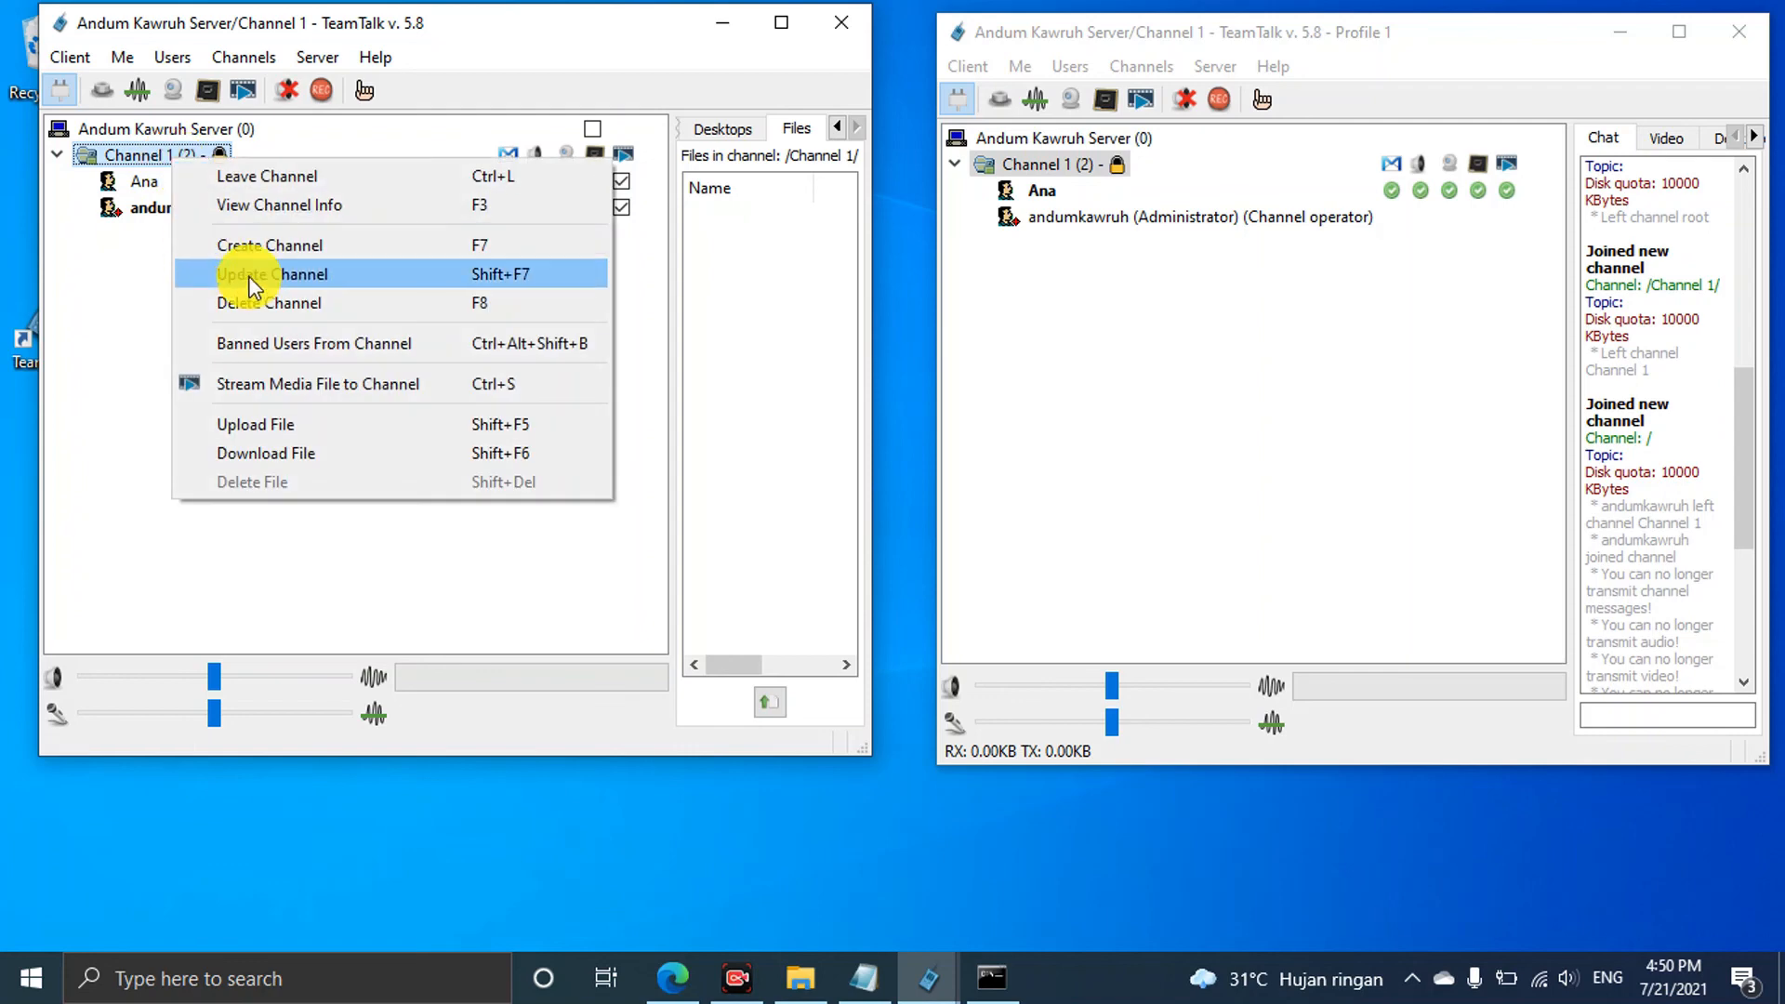
pyautogui.click(255, 271)
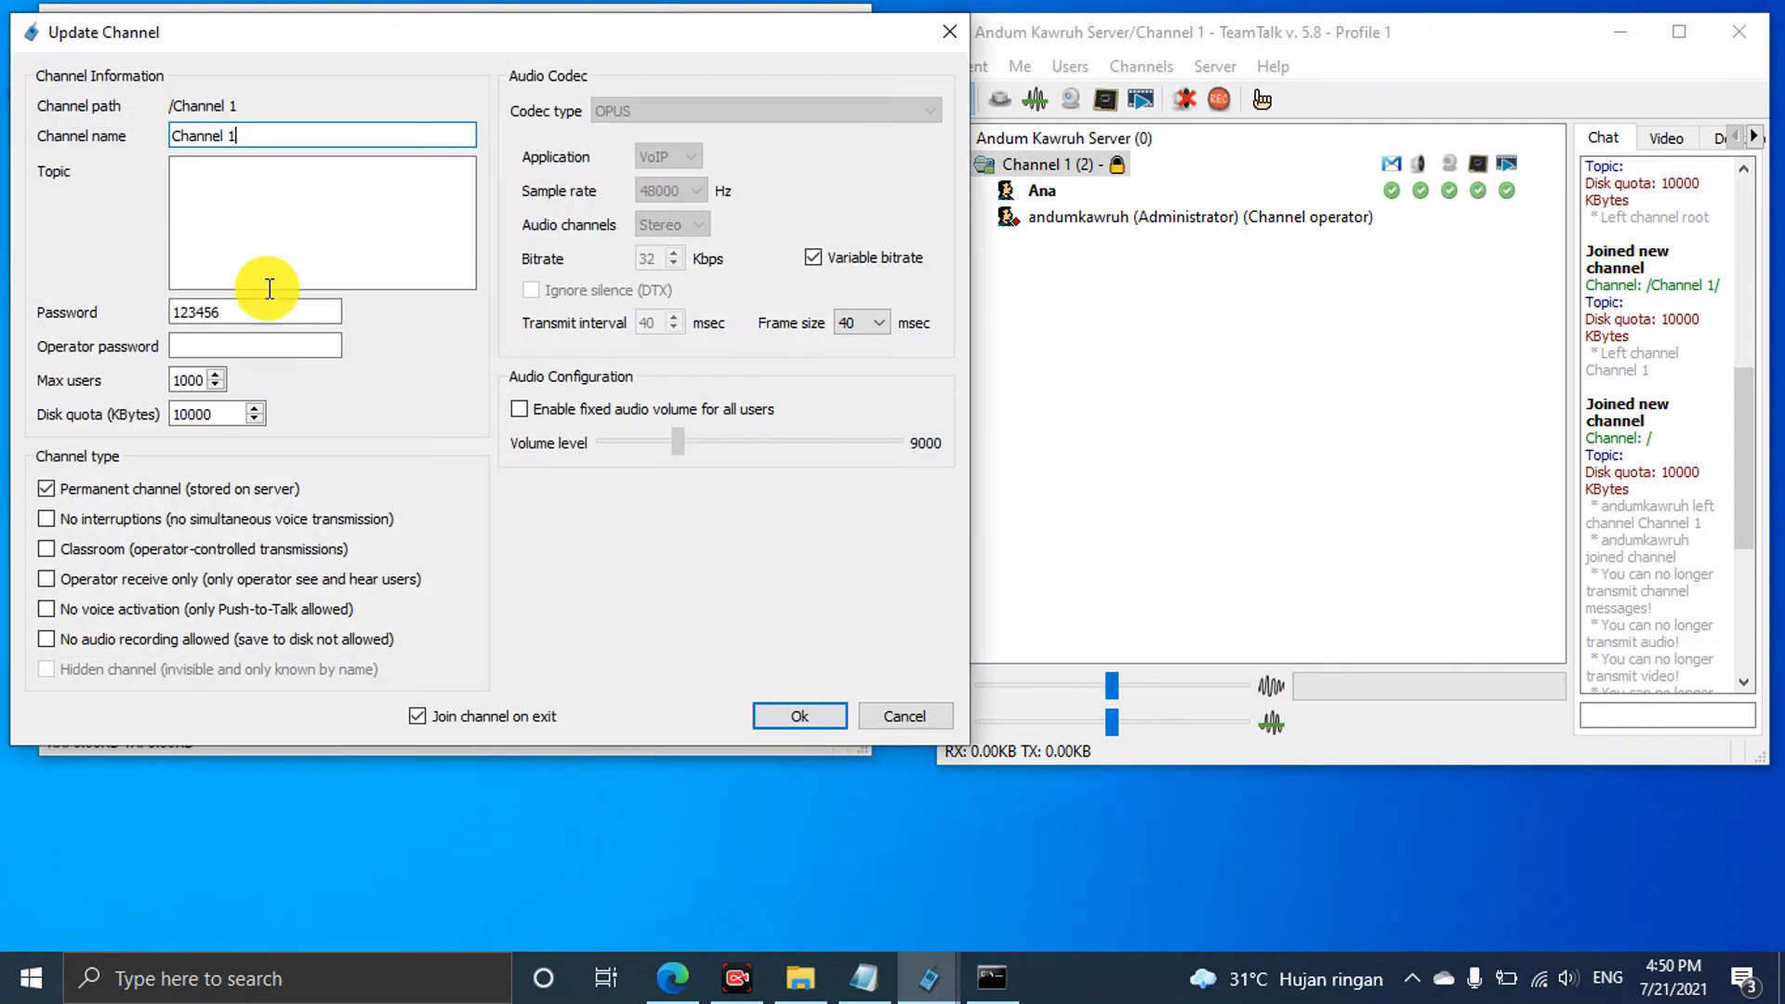
pyautogui.click(113, 551)
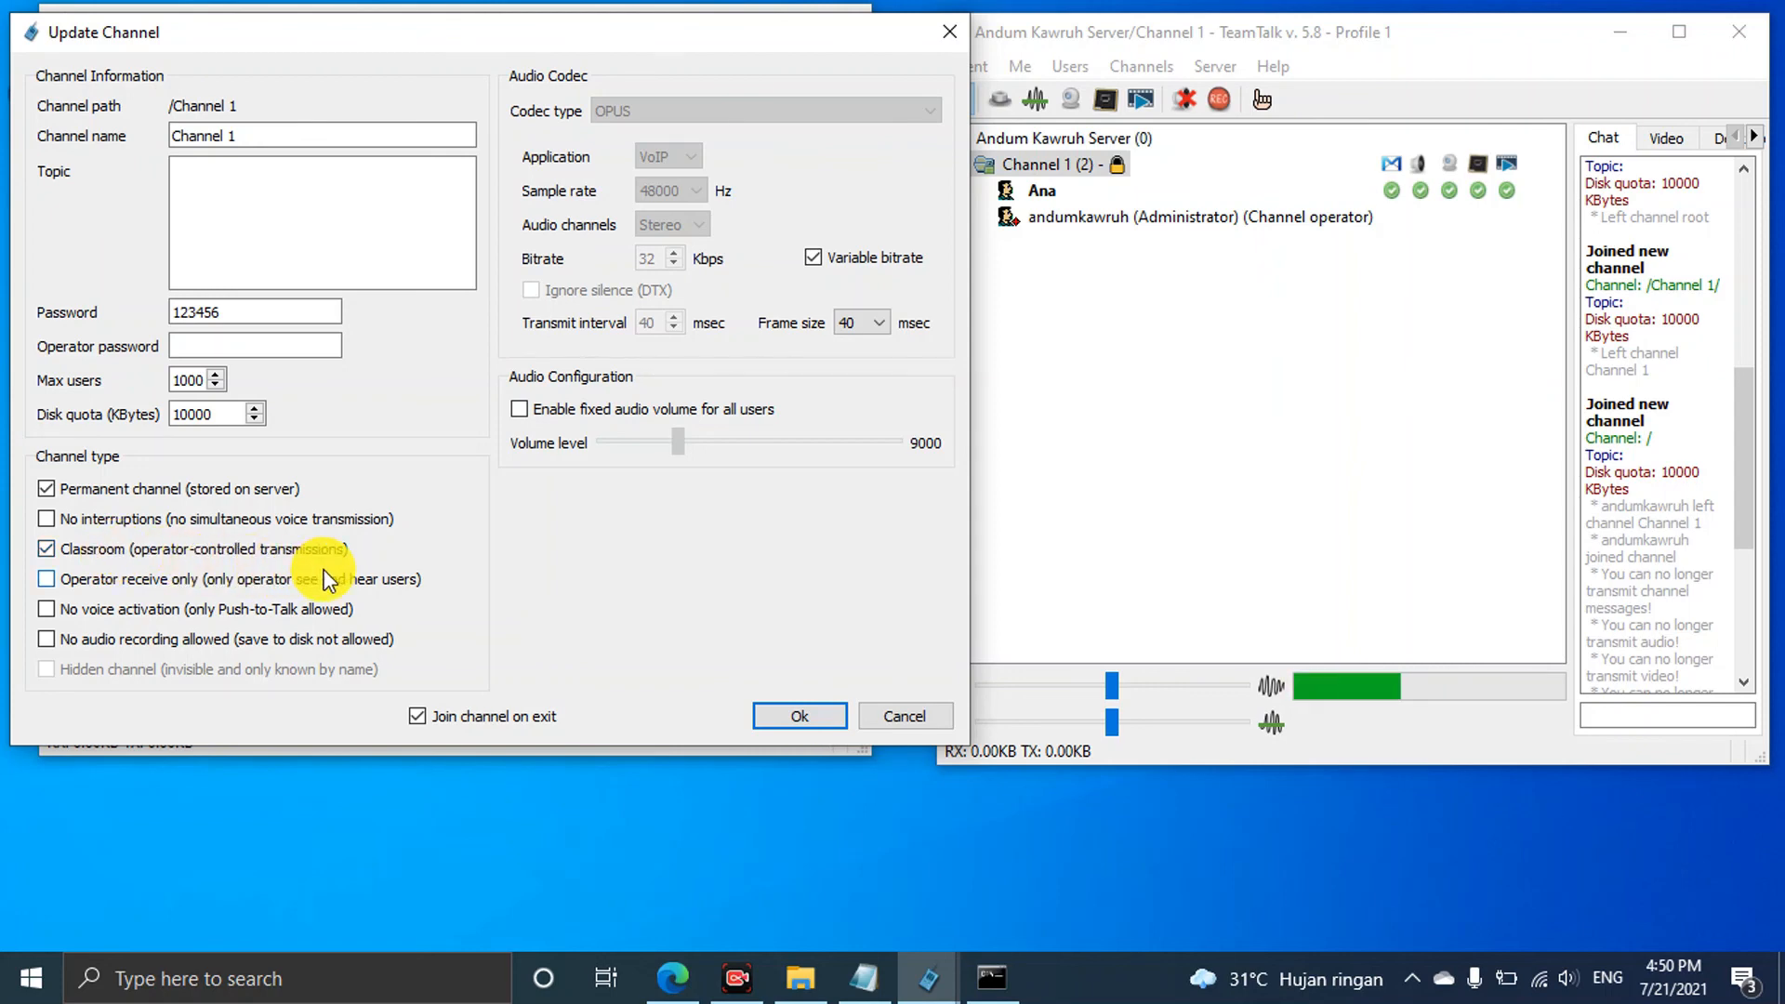
pyautogui.click(831, 719)
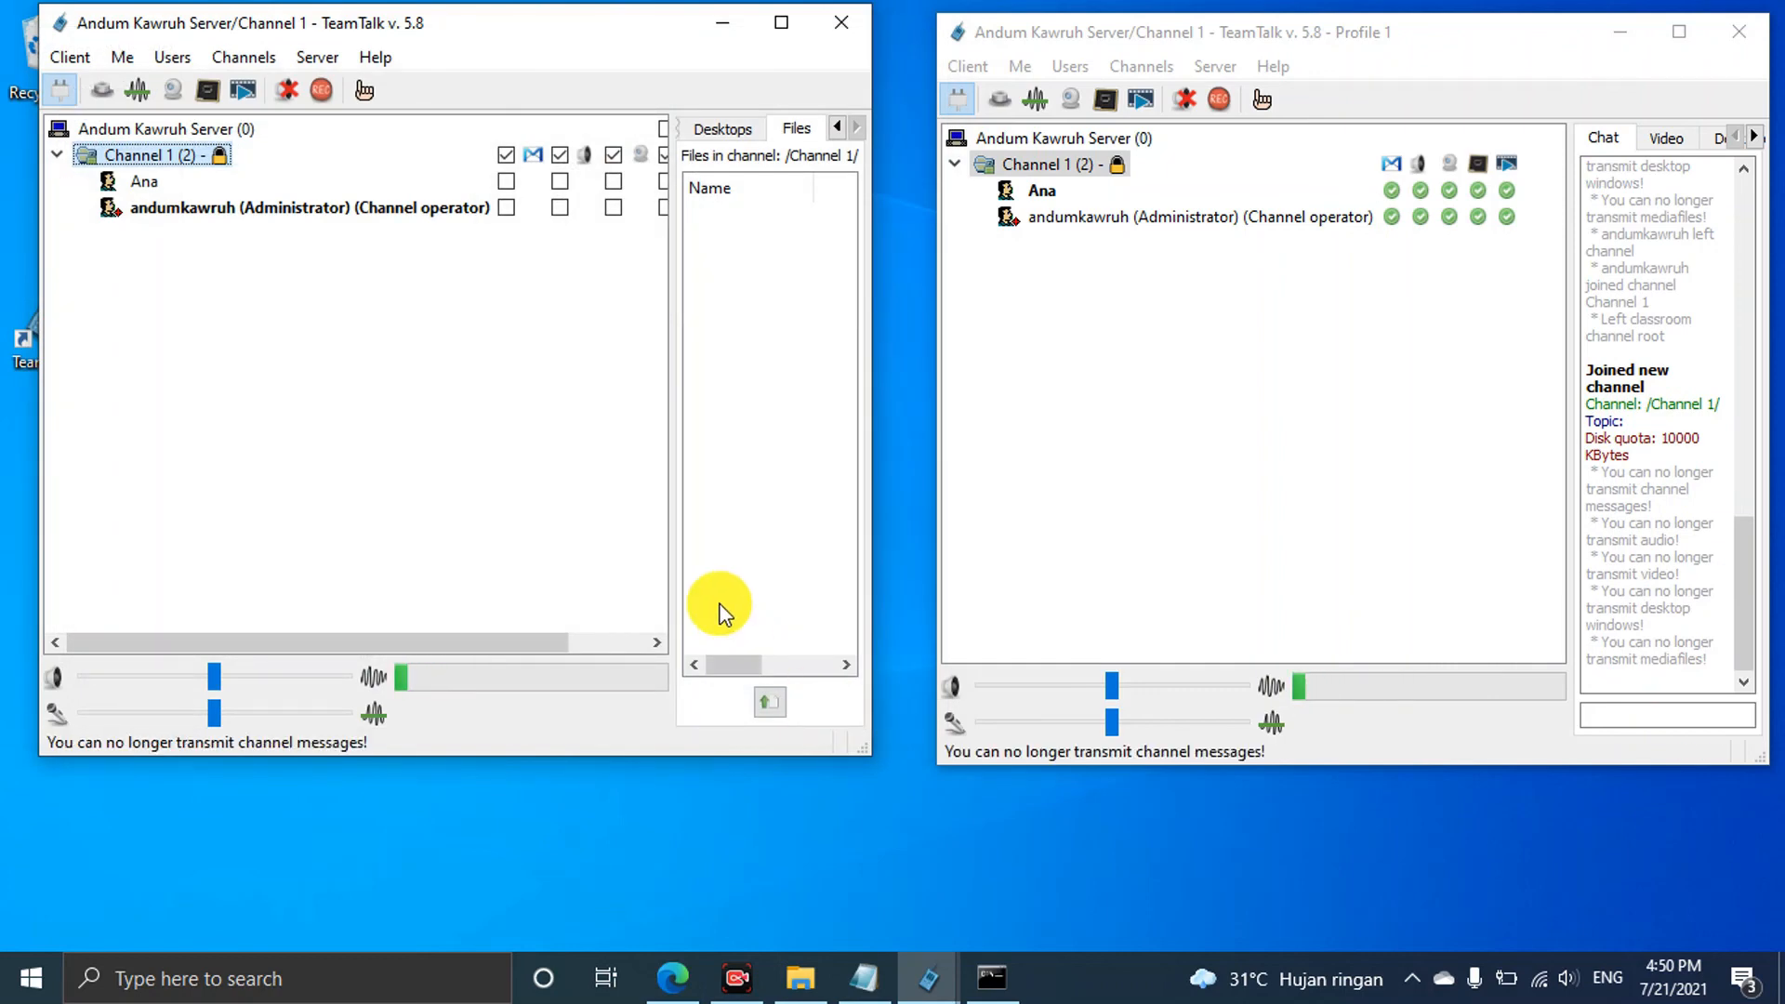
pyautogui.click(508, 154)
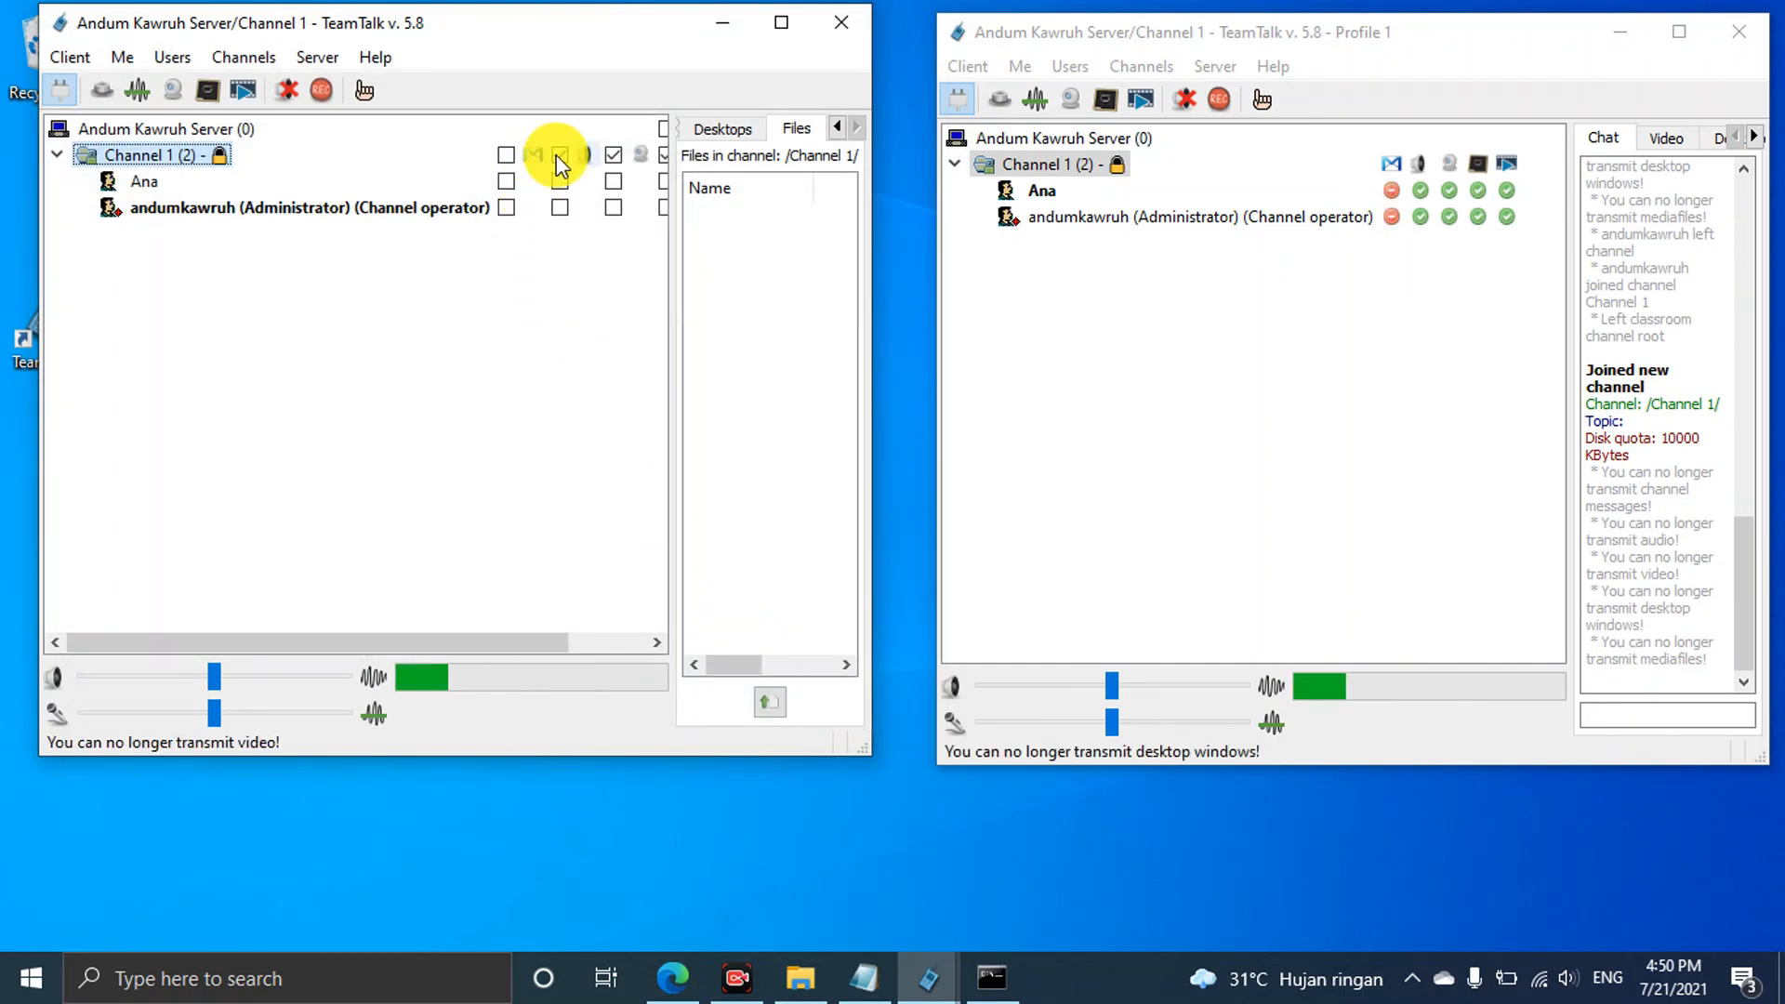
pyautogui.click(558, 156)
pyautogui.click(563, 158)
pyautogui.click(502, 160)
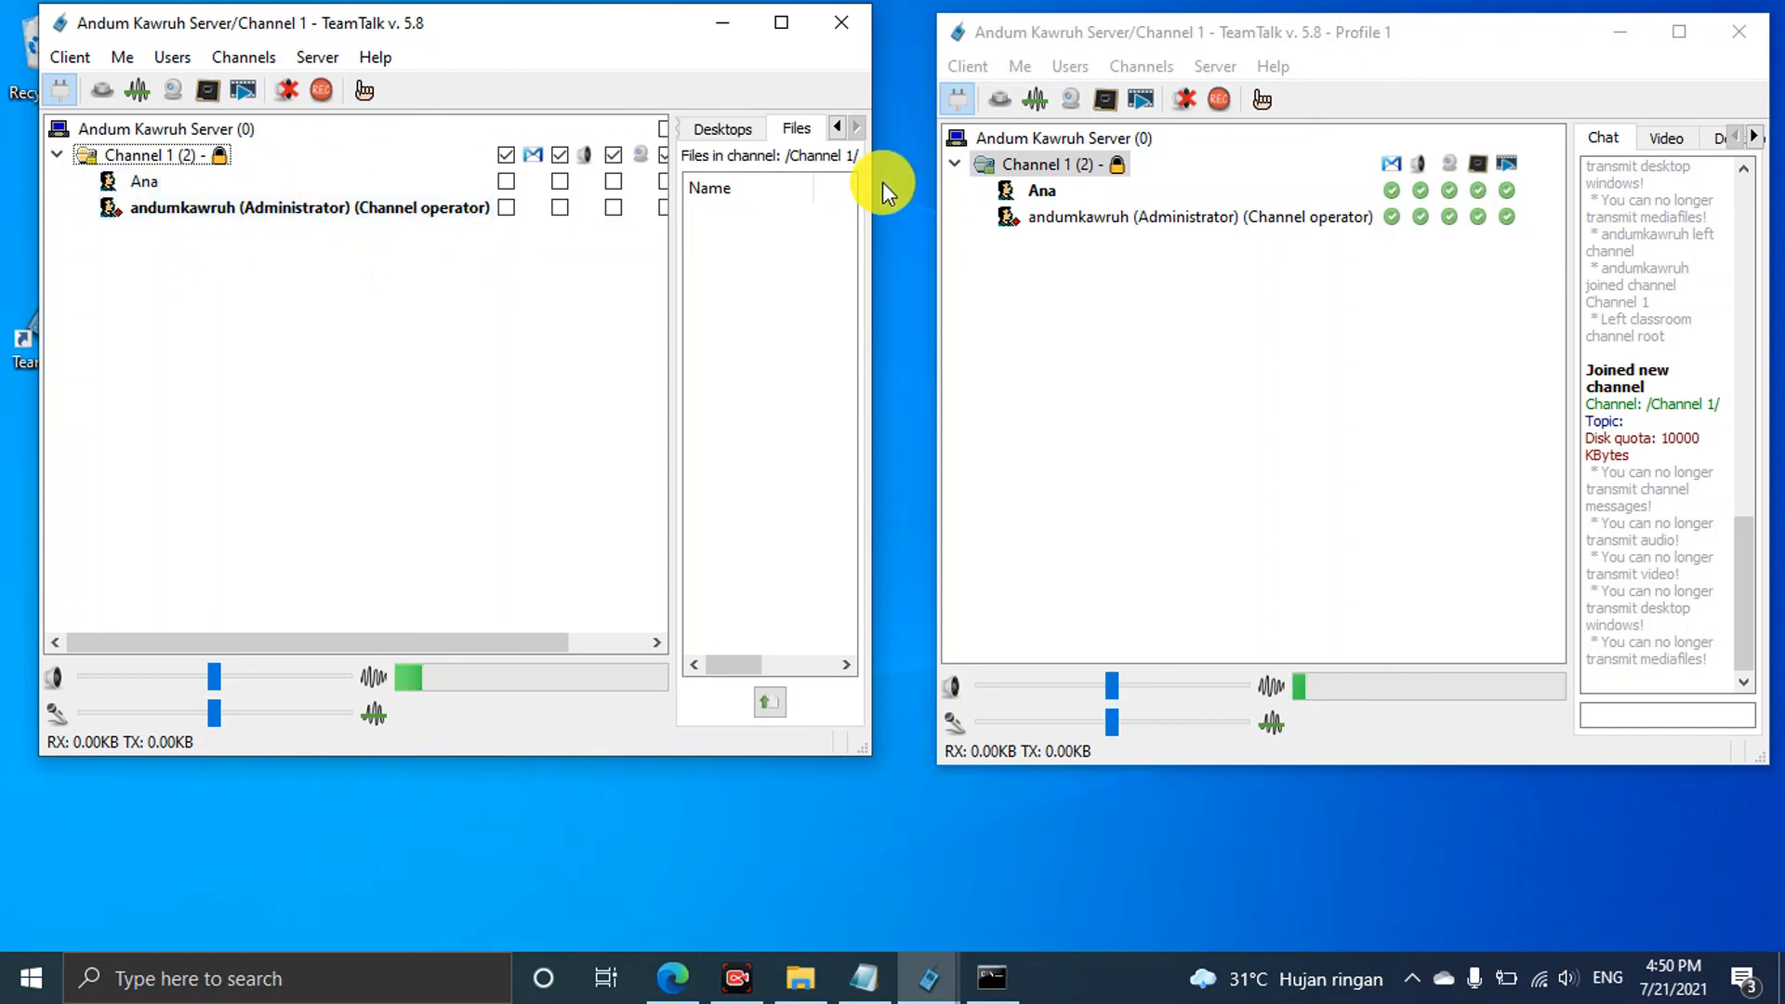
# In User Accounts, clear 'User can see users in all channels' for the second user's account and save it
pyautogui.click(269, 58)
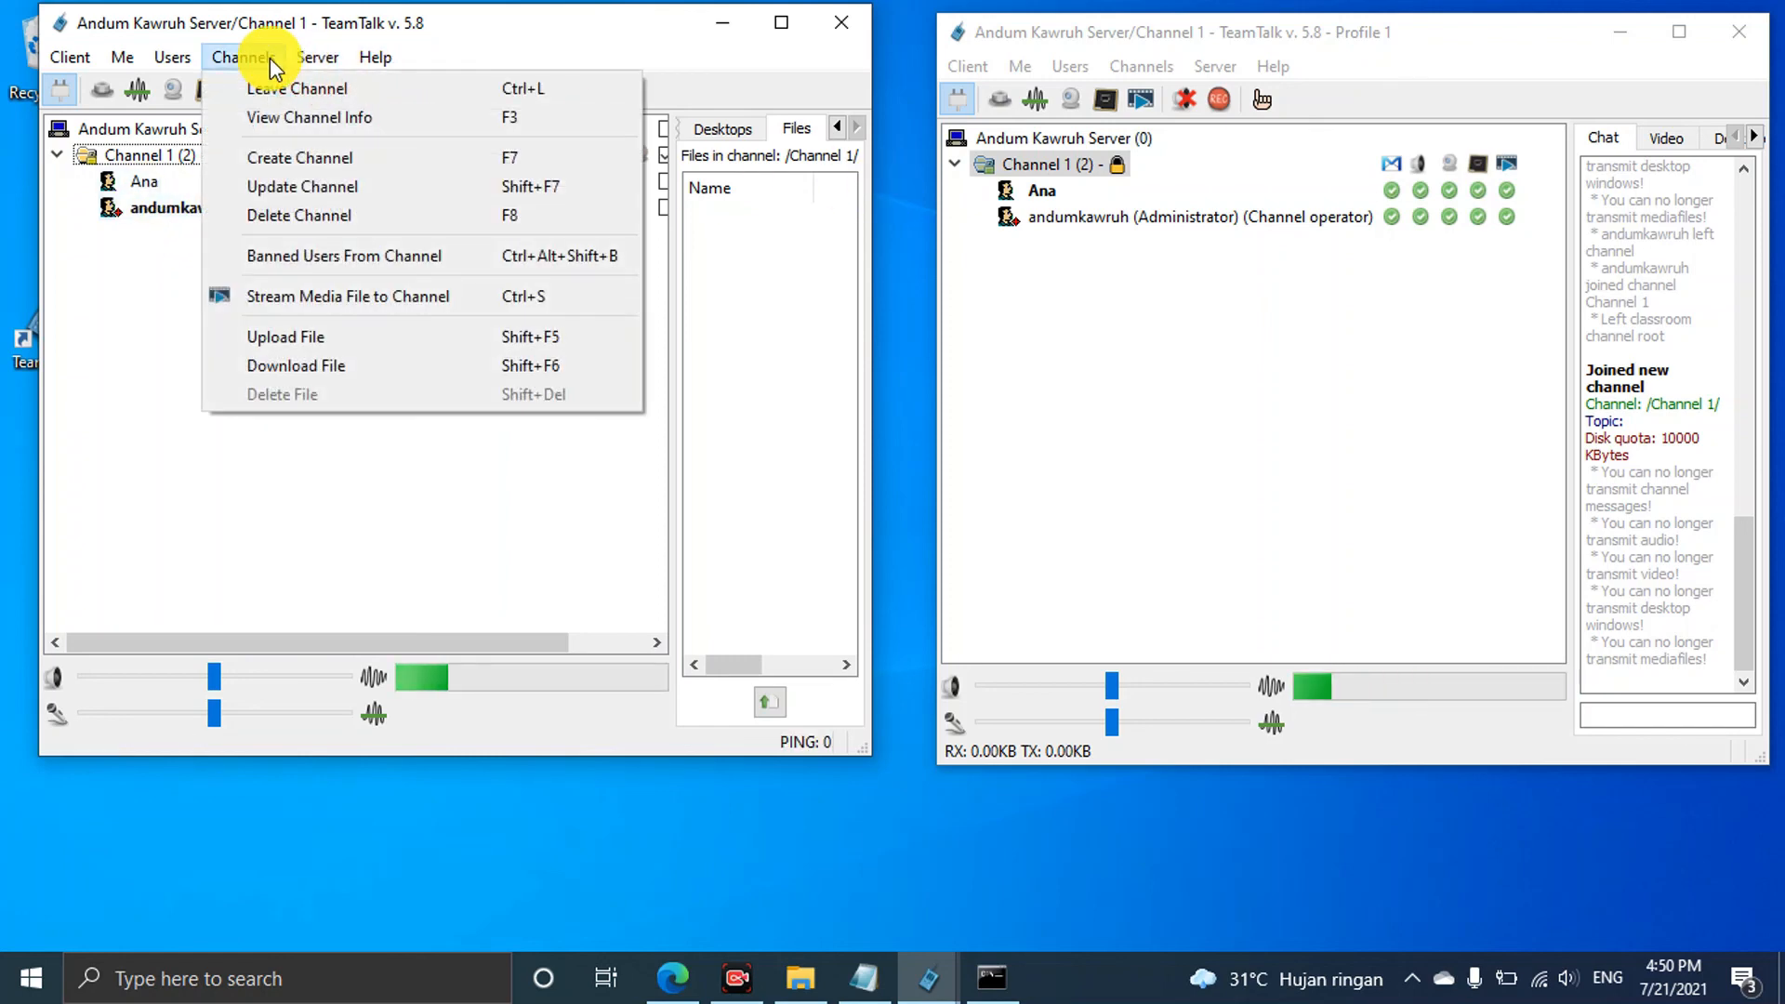
pyautogui.moveTo(316, 57)
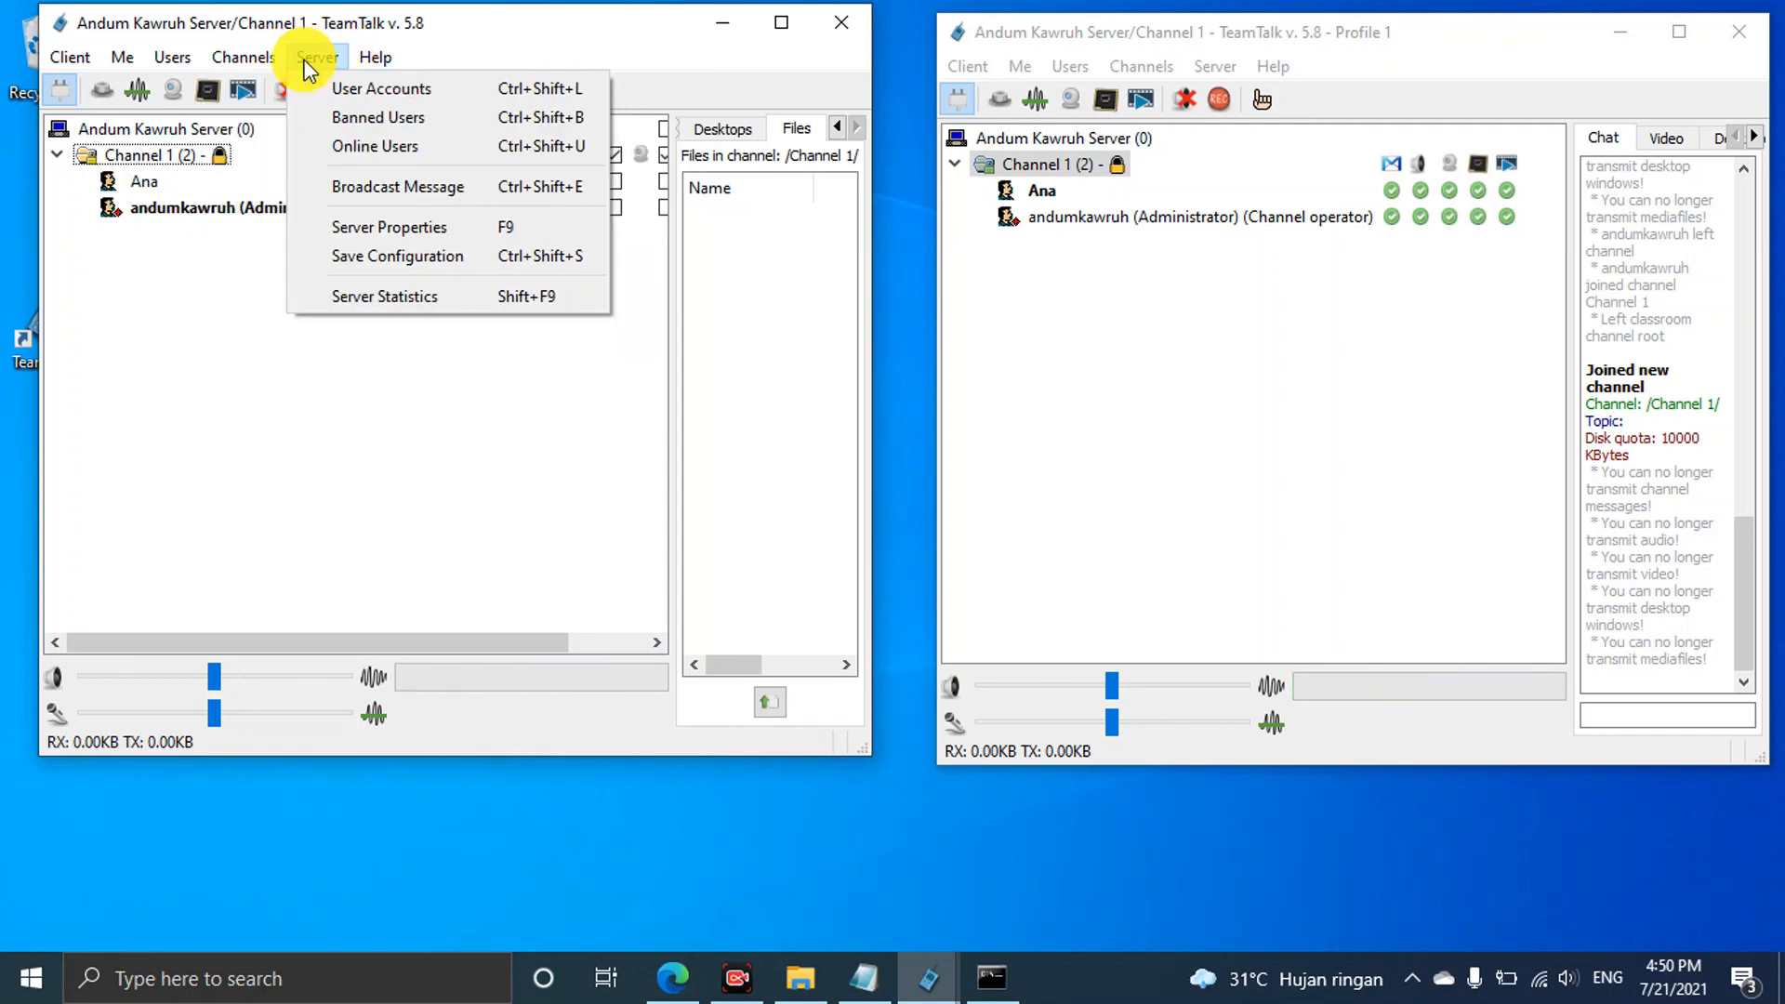
pyautogui.click(359, 89)
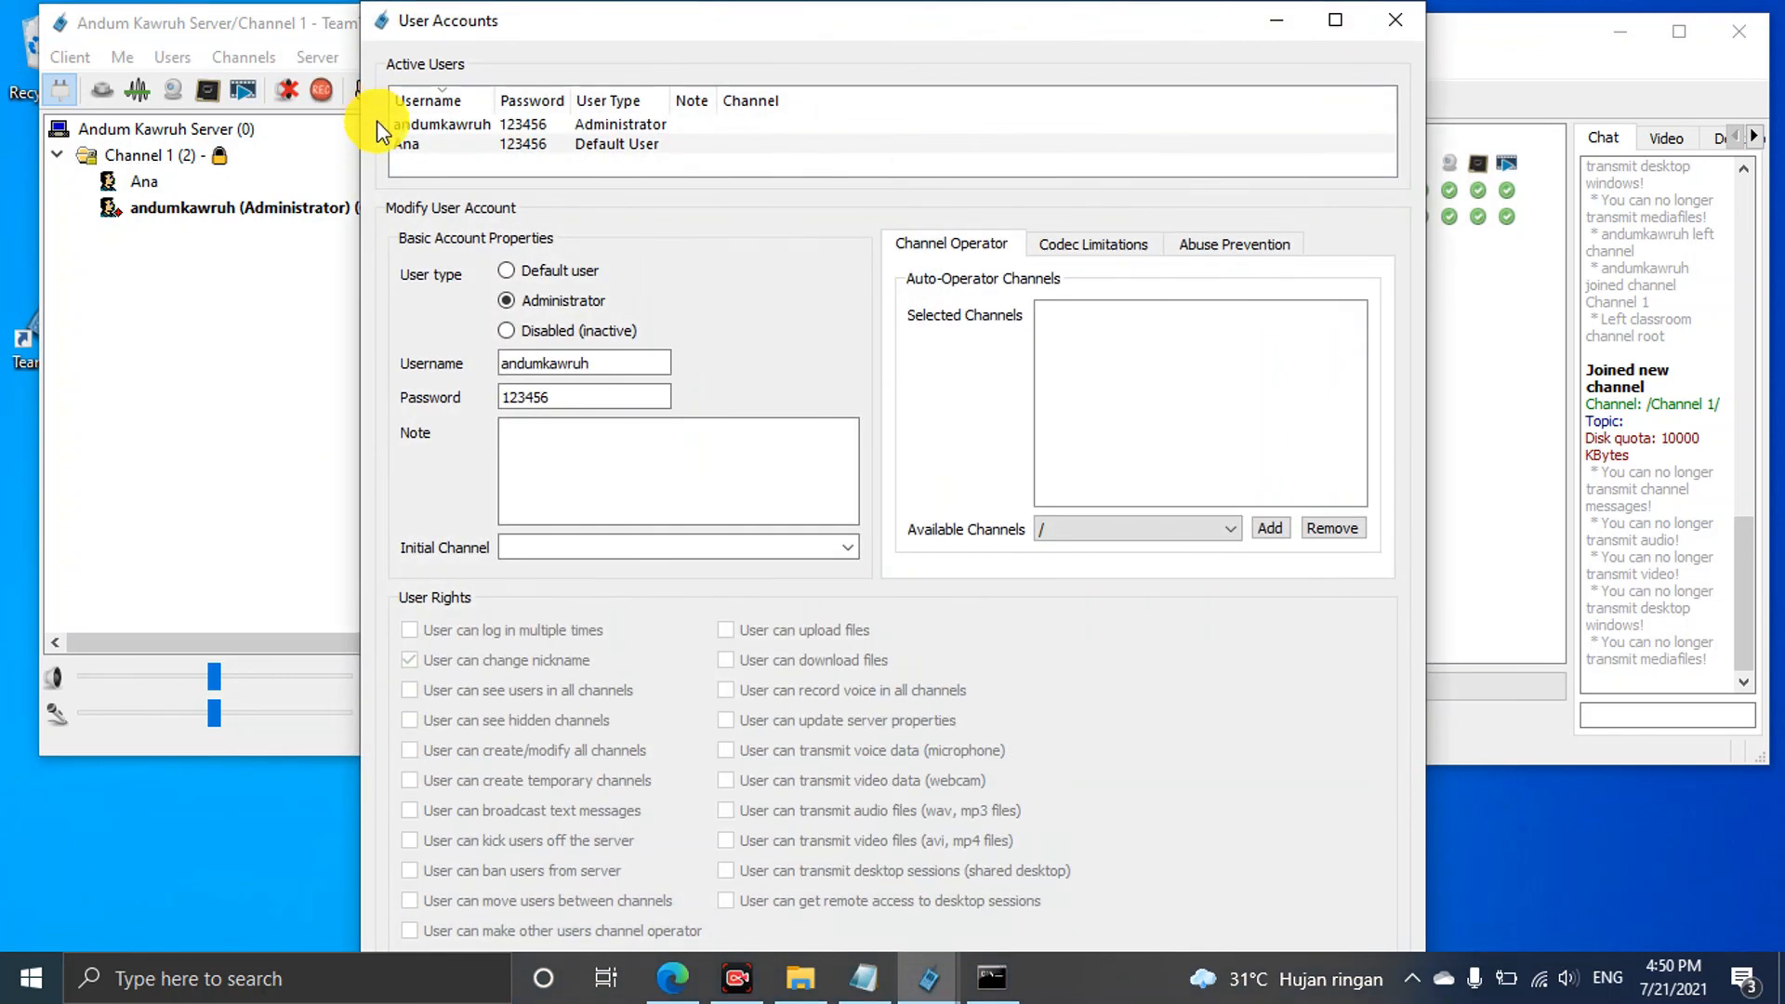
pyautogui.click(537, 140)
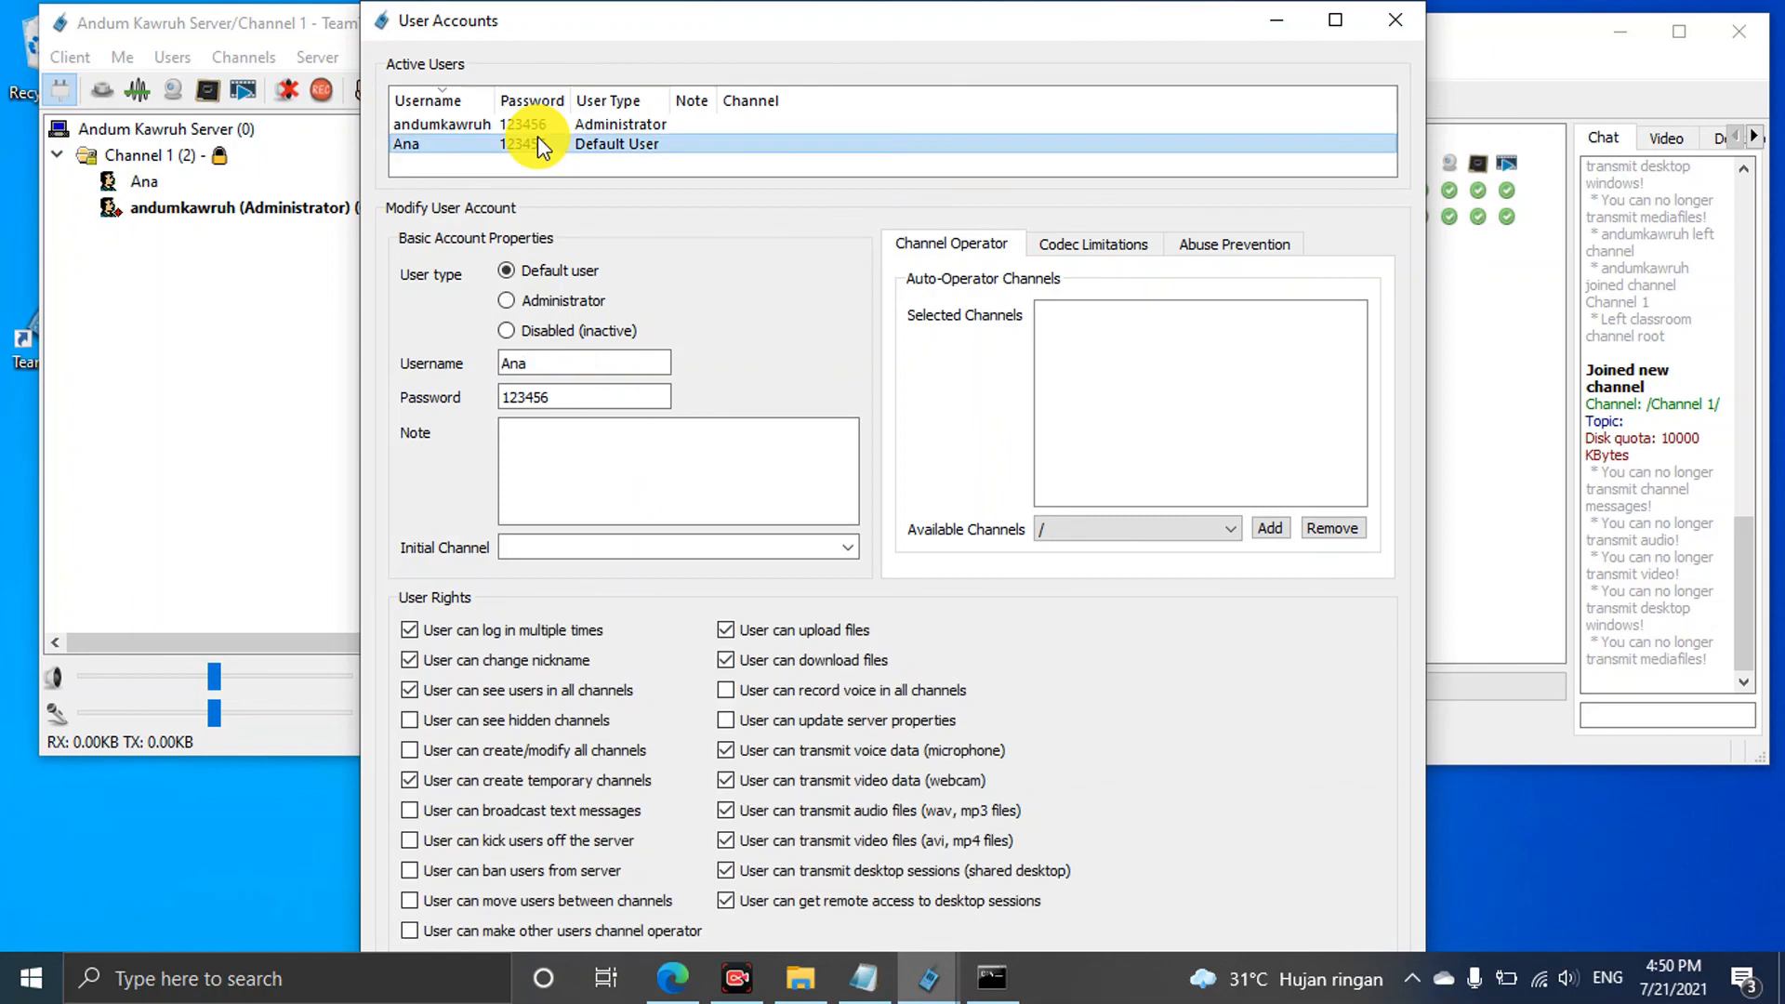
pyautogui.moveTo(956, 37); pyautogui.dragTo(943, 8)
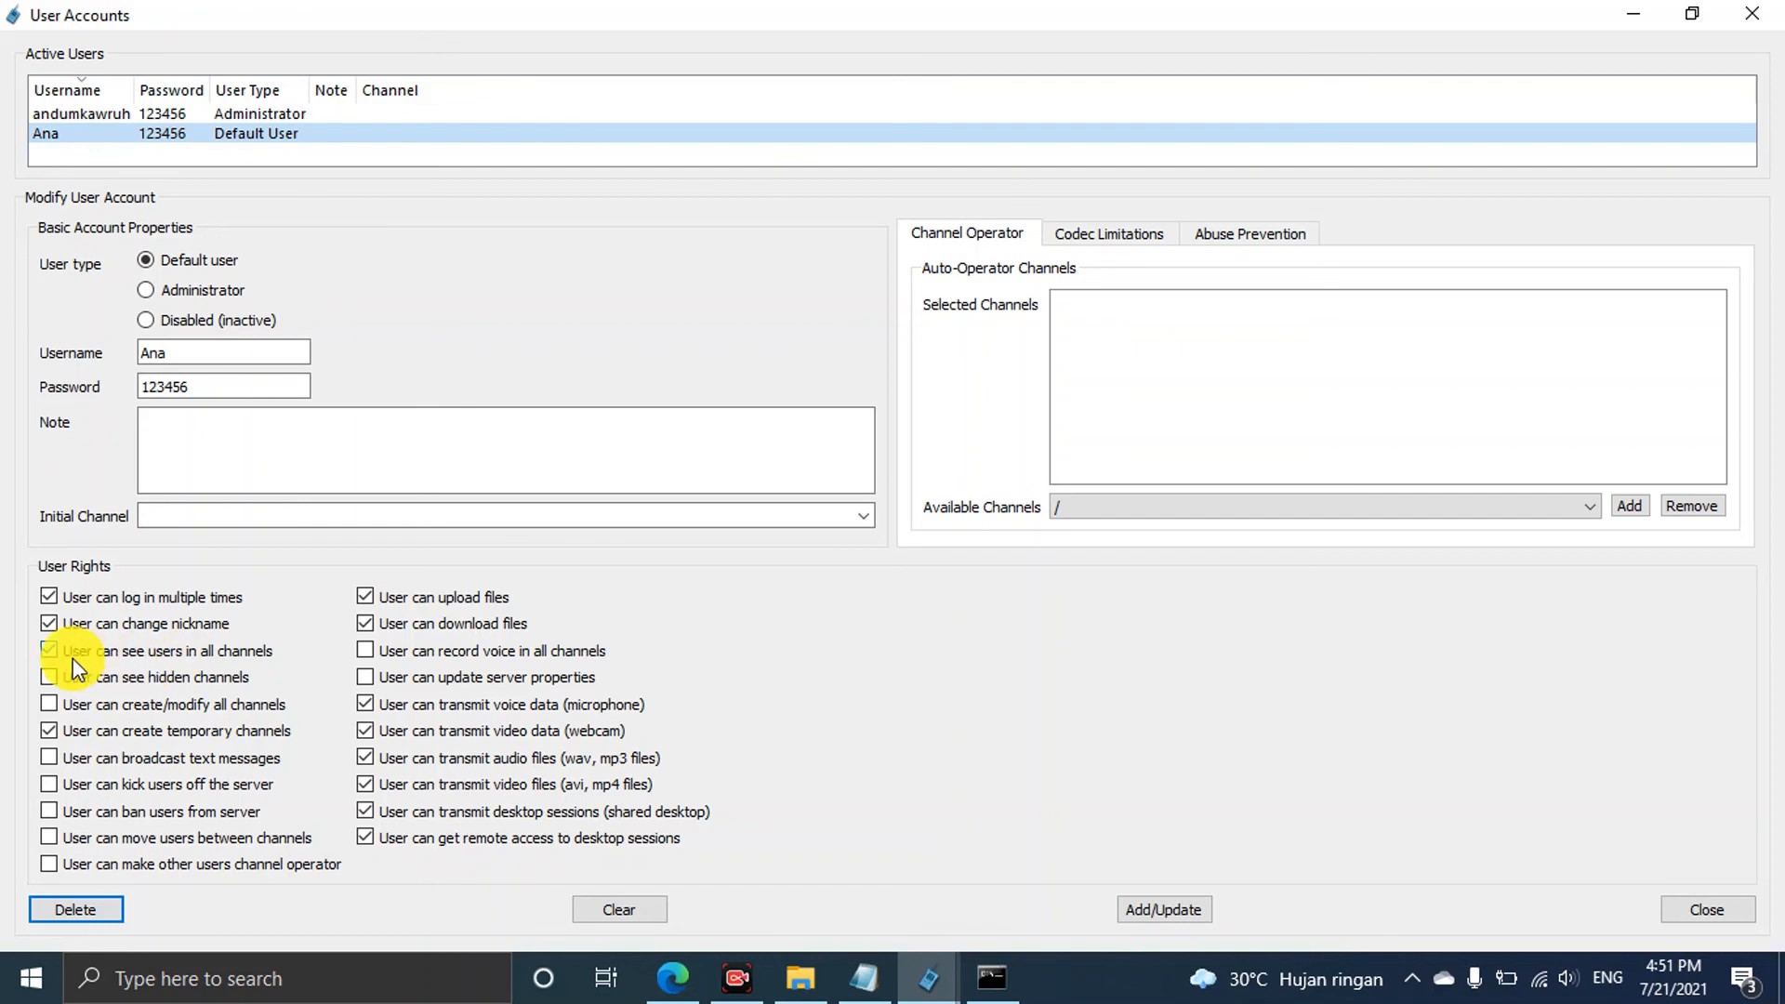
pyautogui.click(47, 648)
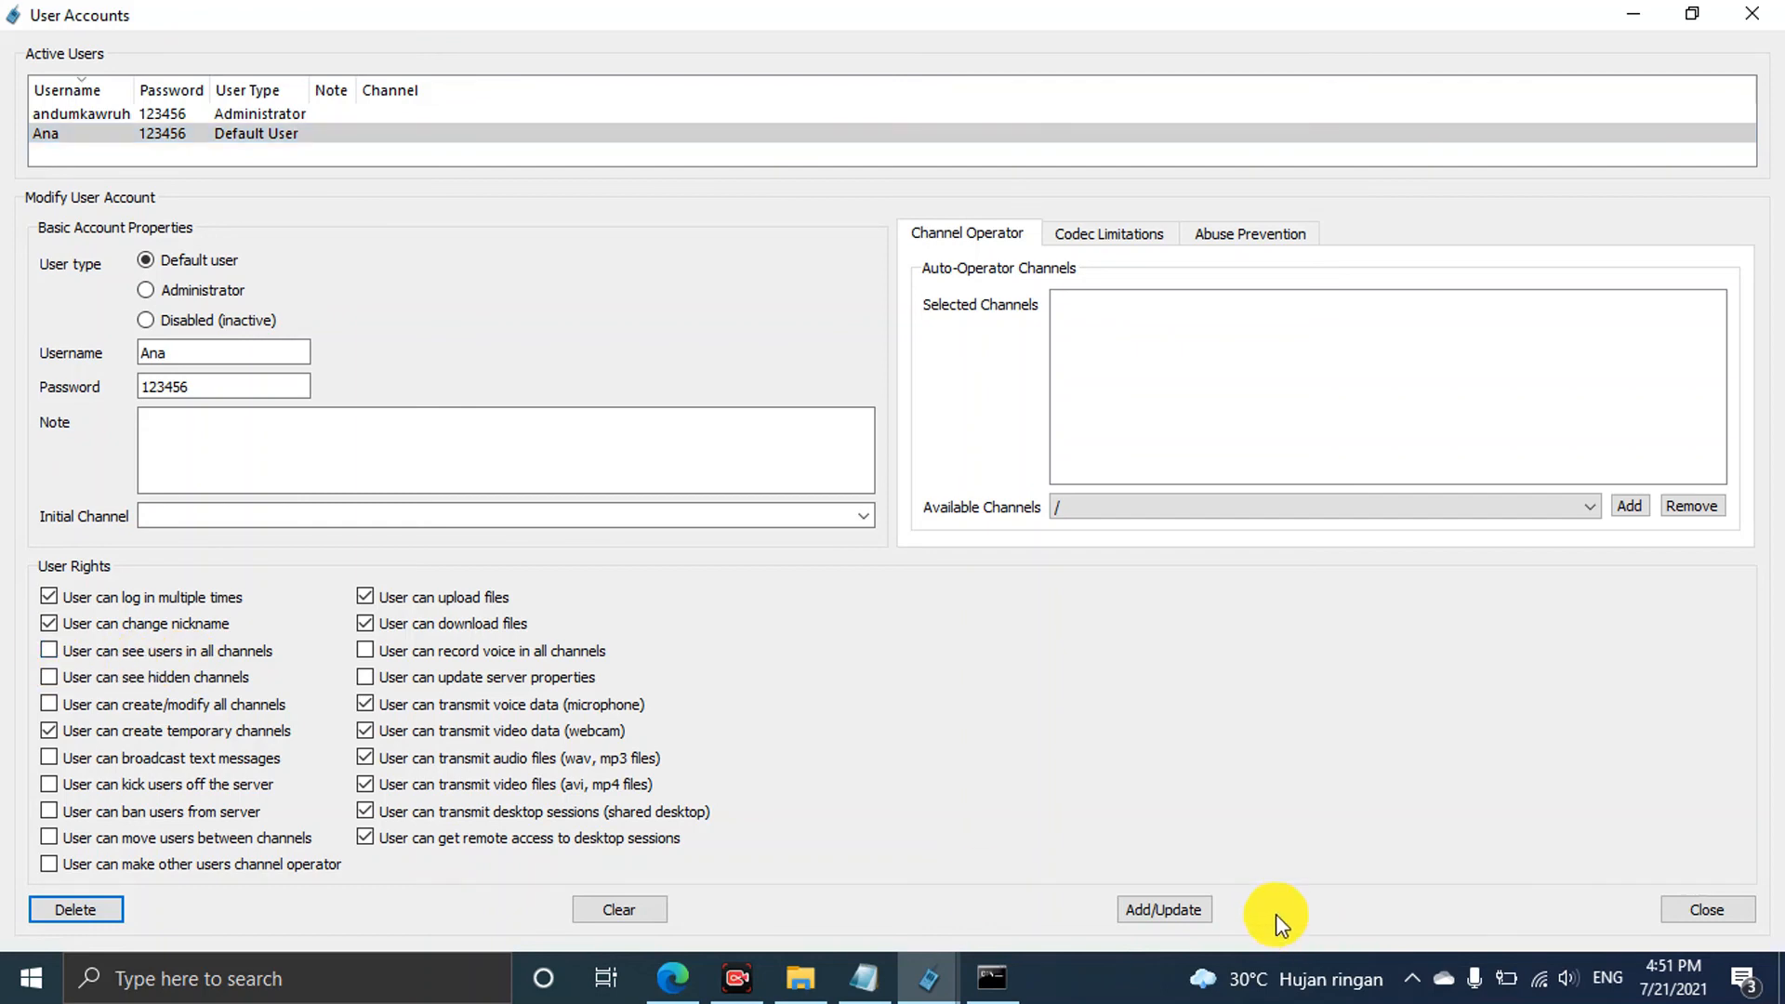
pyautogui.click(1164, 909)
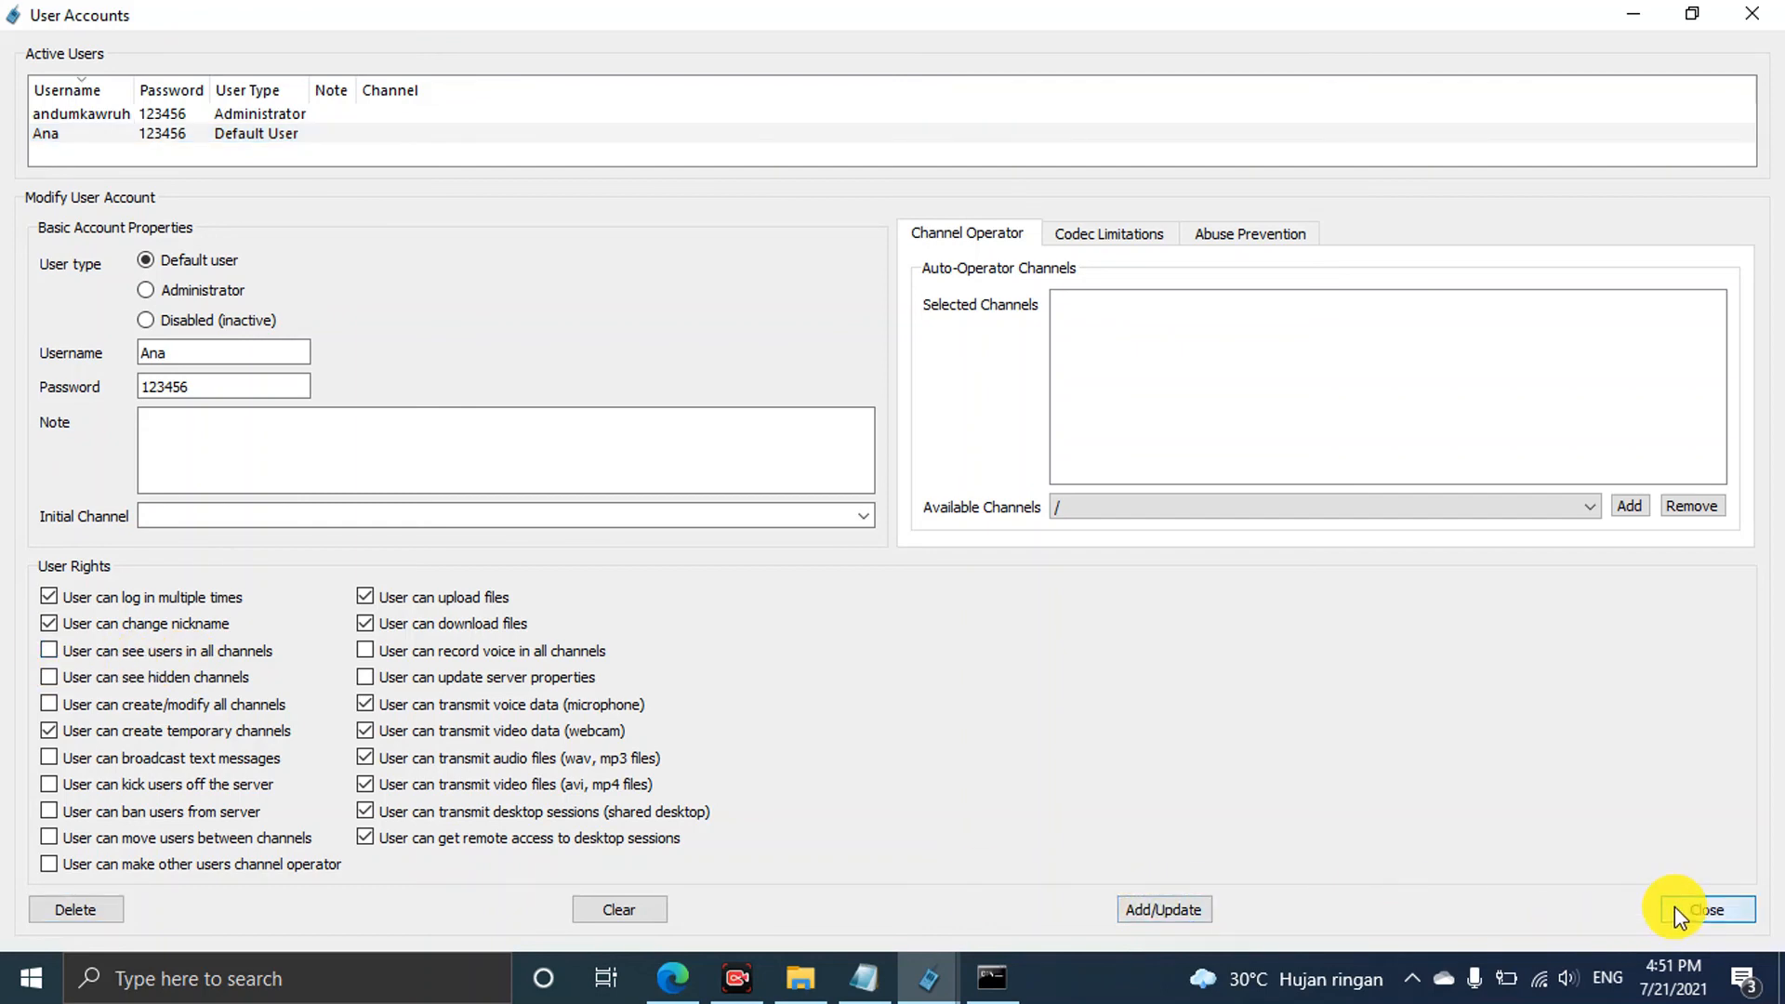
pyautogui.click(1705, 910)
# Move the administrator to the server root, then rejoin Channel 1 with its password
pyautogui.doubleClick(225, 123)
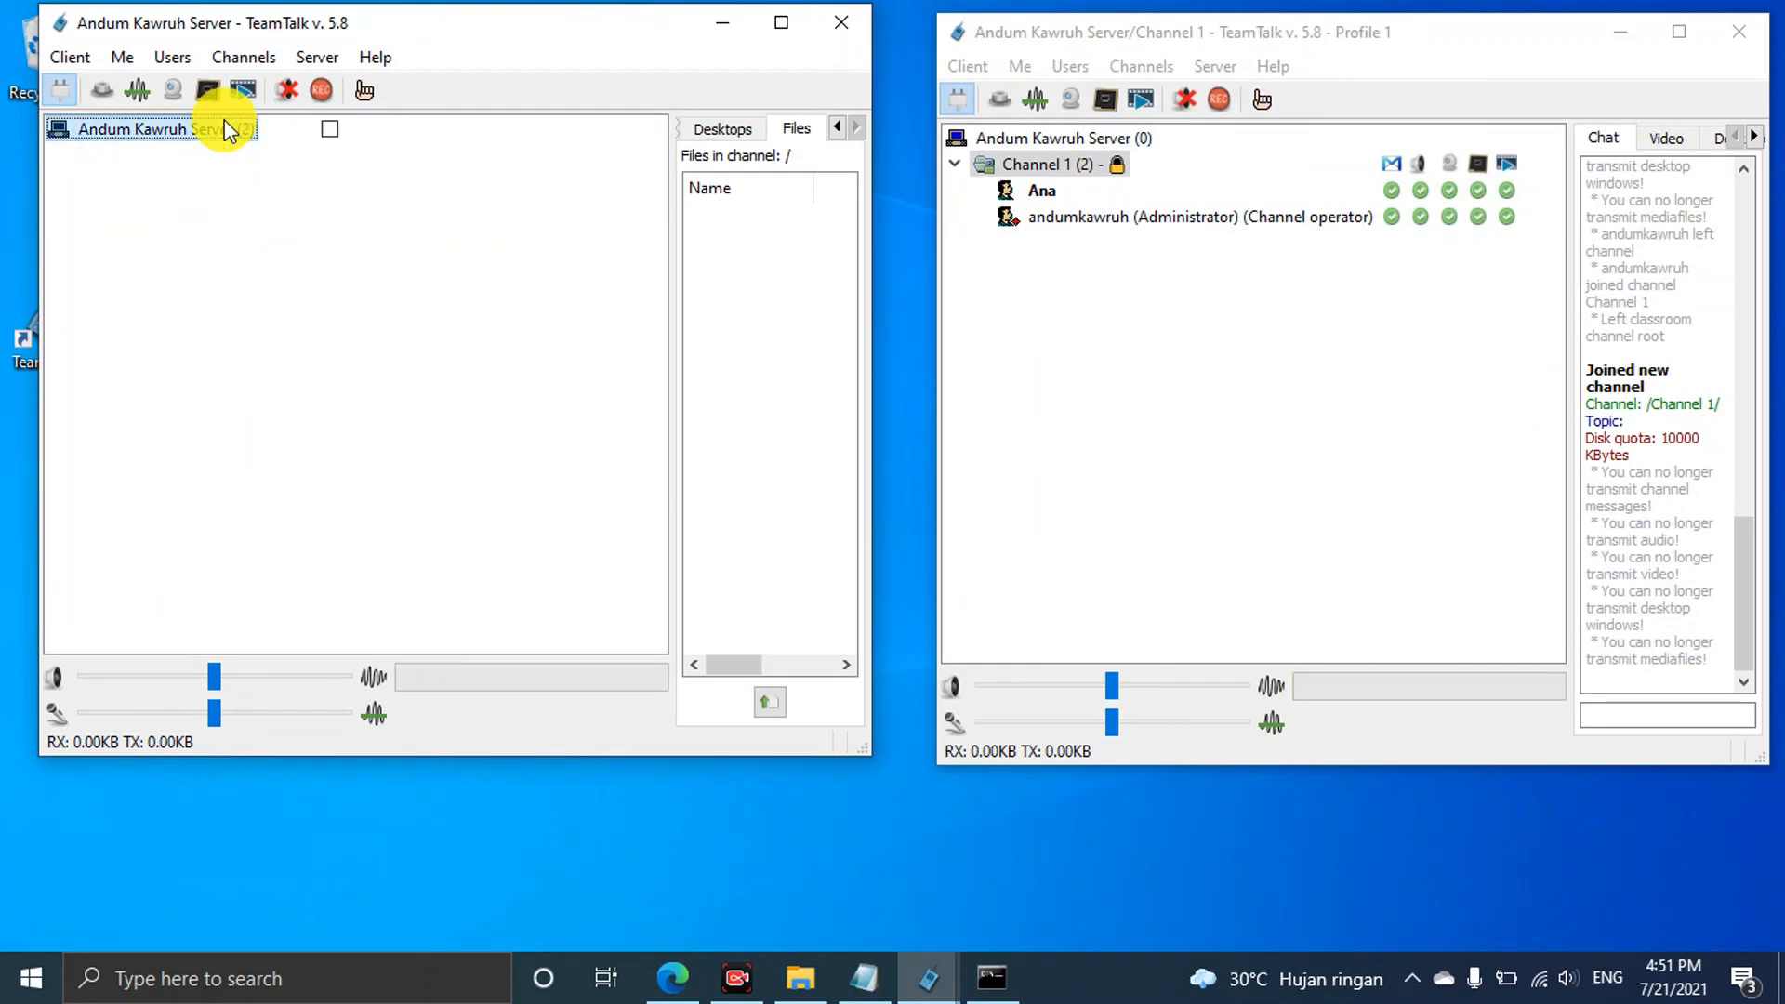
pyautogui.doubleClick(166, 182)
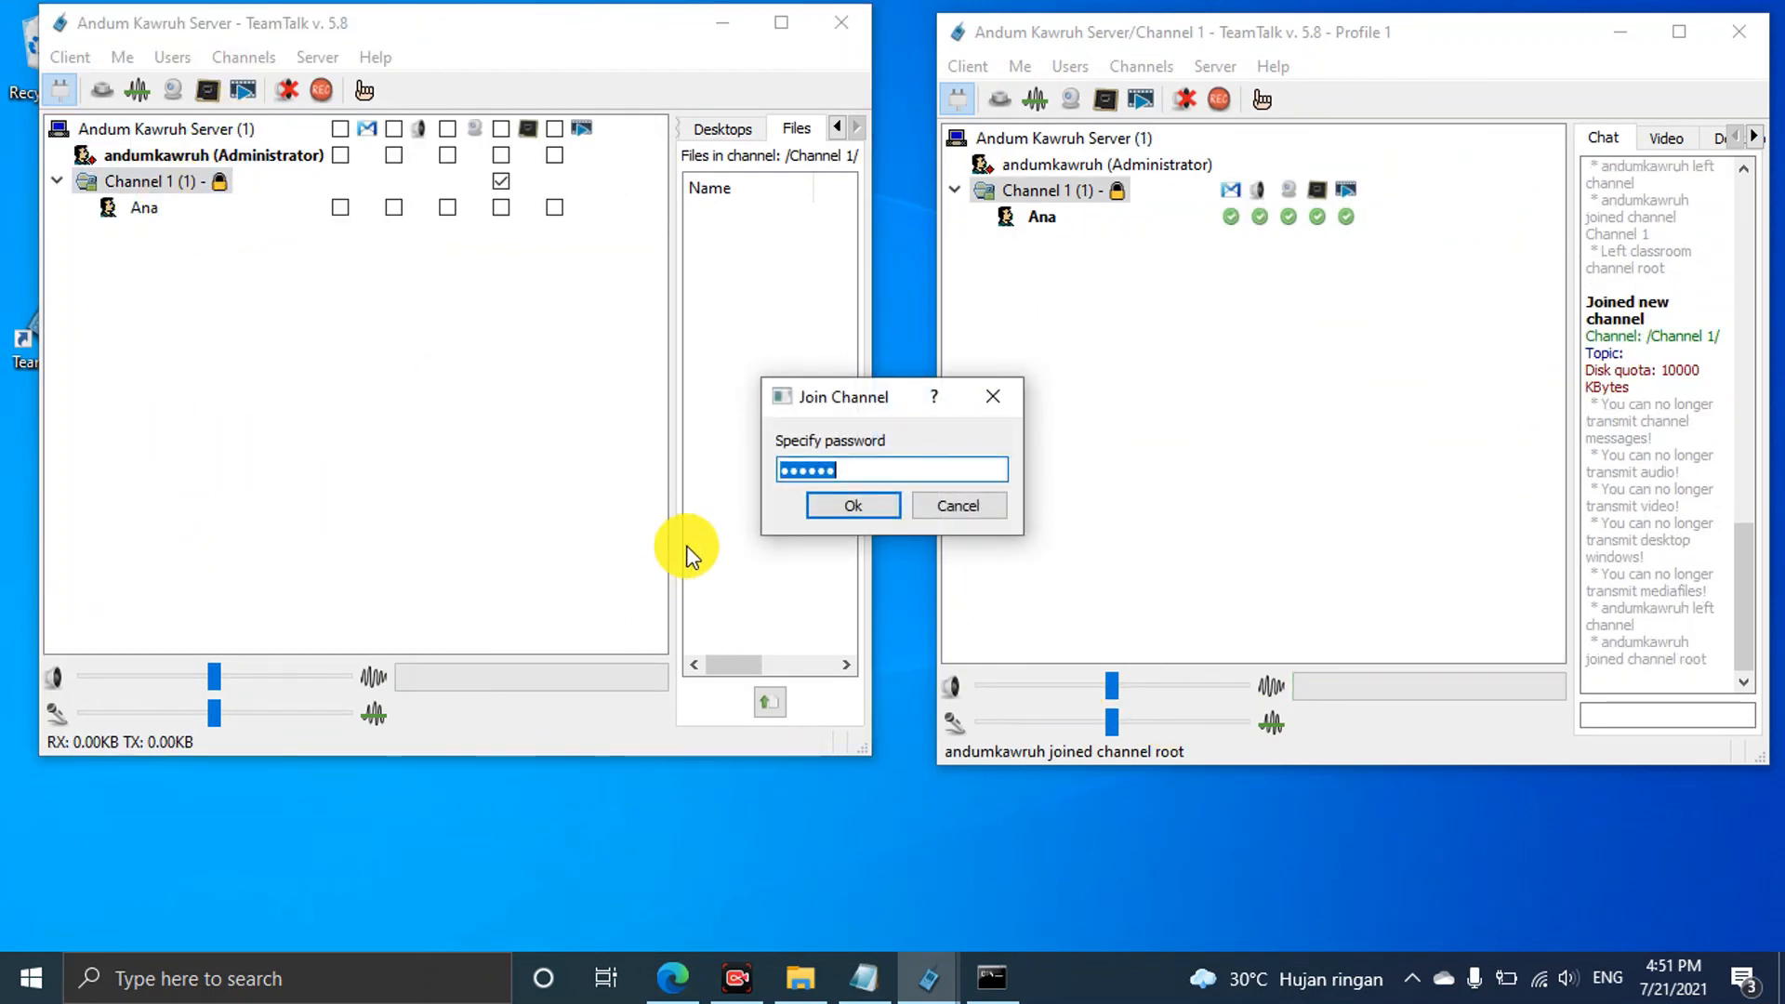
pyautogui.click(822, 508)
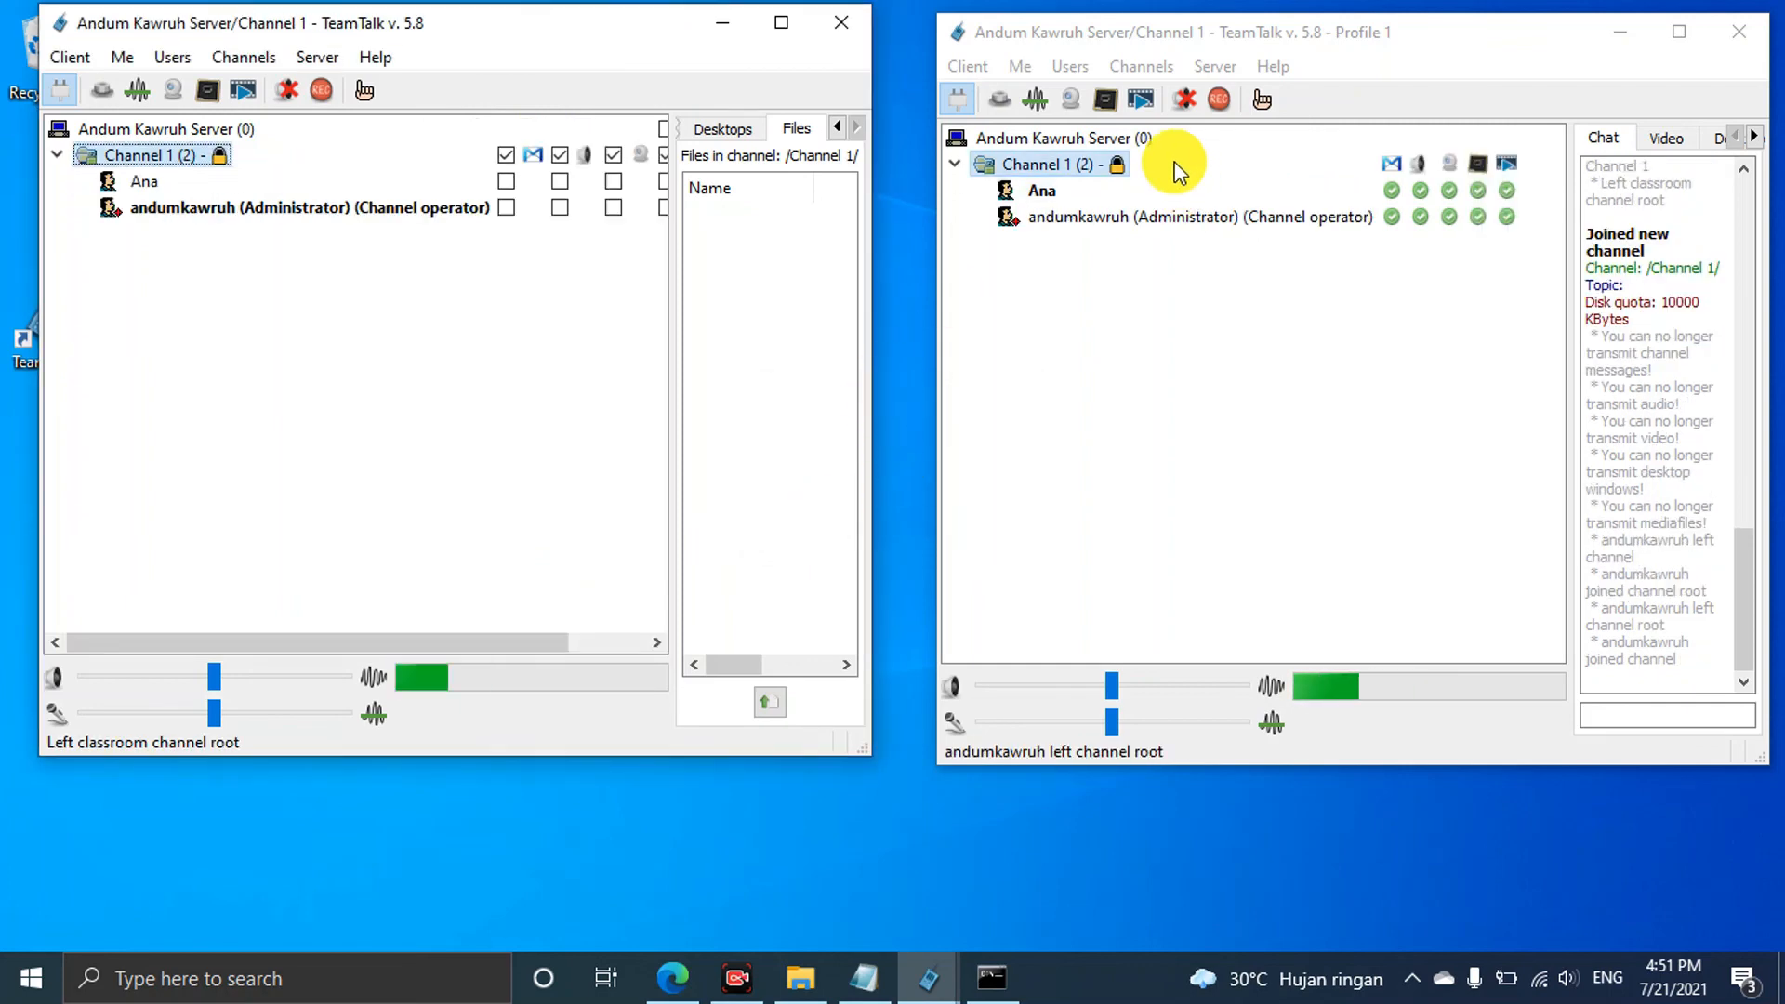
# Move the second user to the server root, then disconnect and reconnect her client
pyautogui.doubleClick(1118, 141)
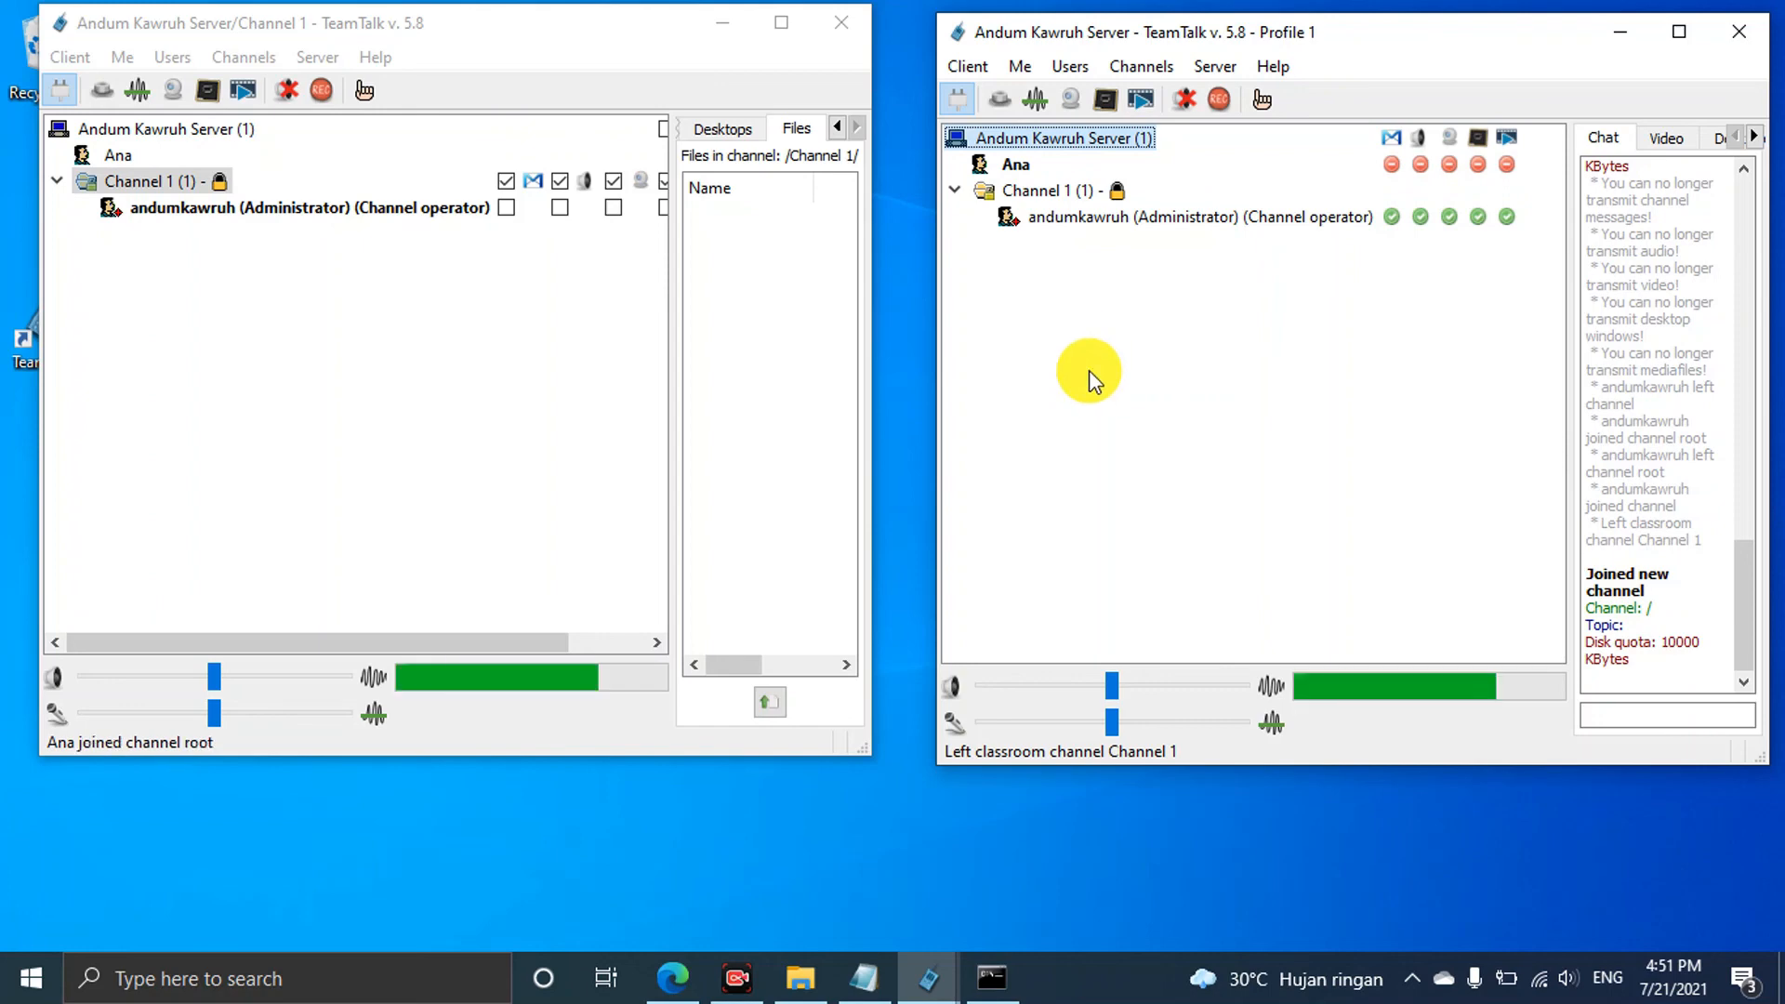
pyautogui.click(969, 92)
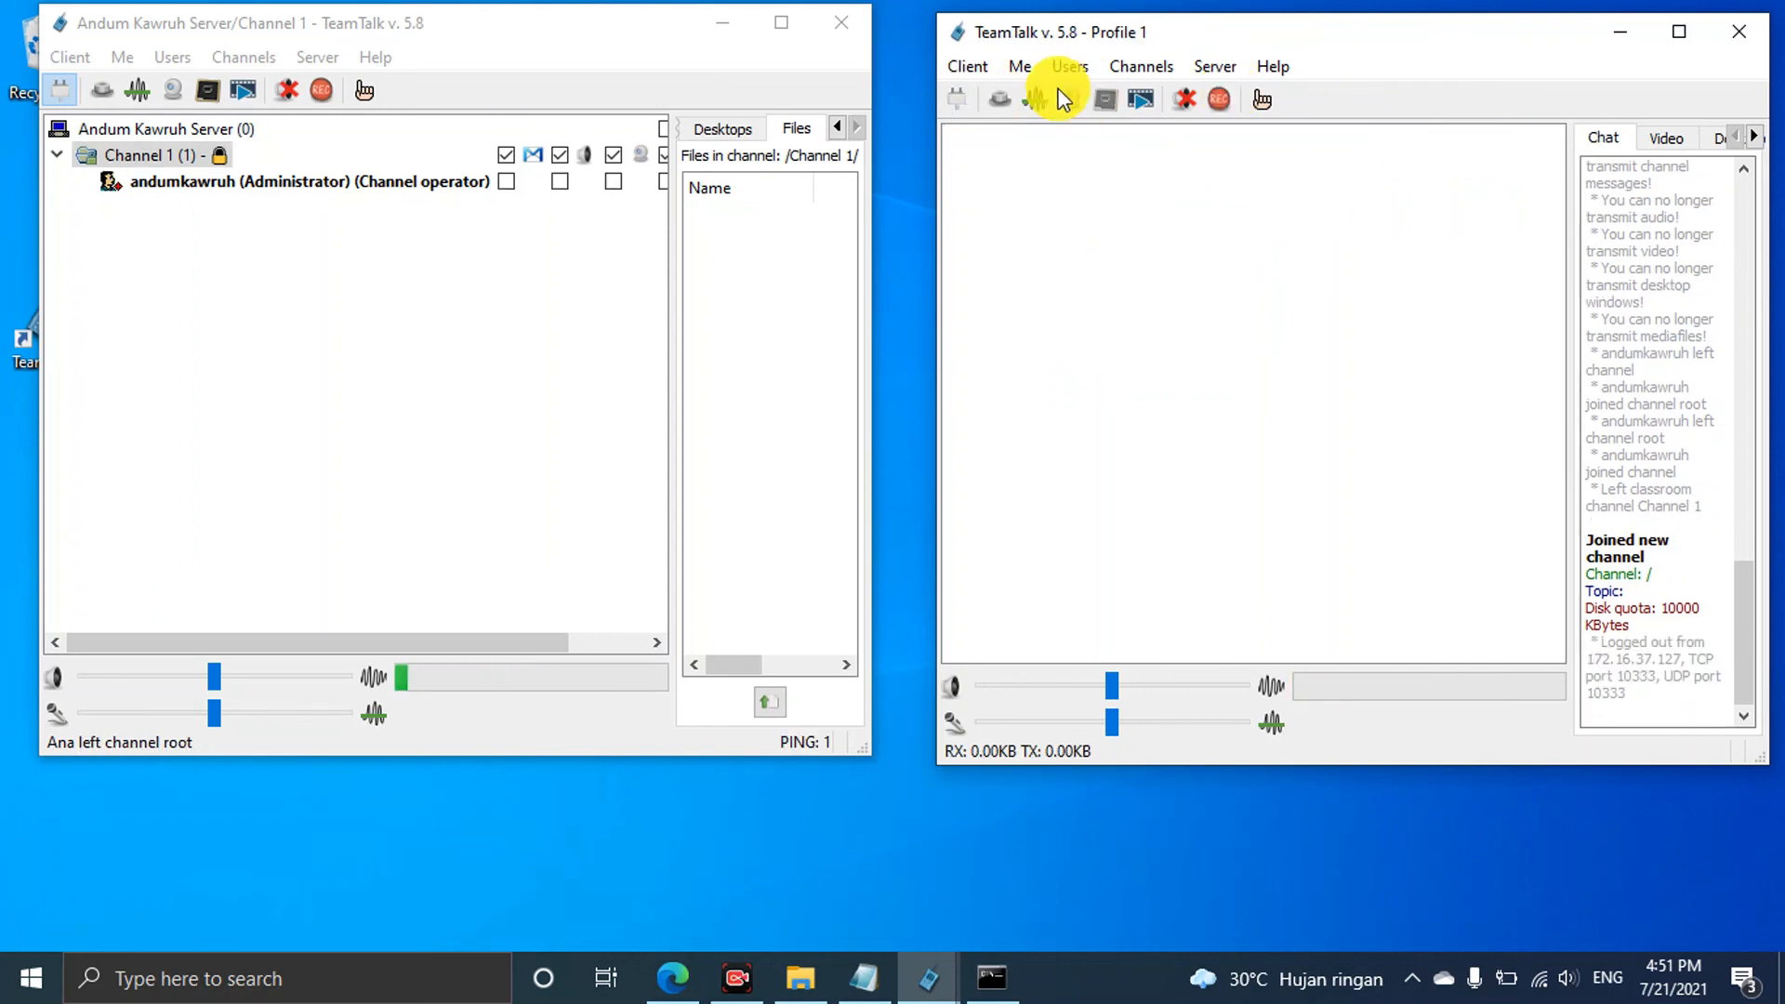
pyautogui.click(959, 98)
pyautogui.click(1718, 459)
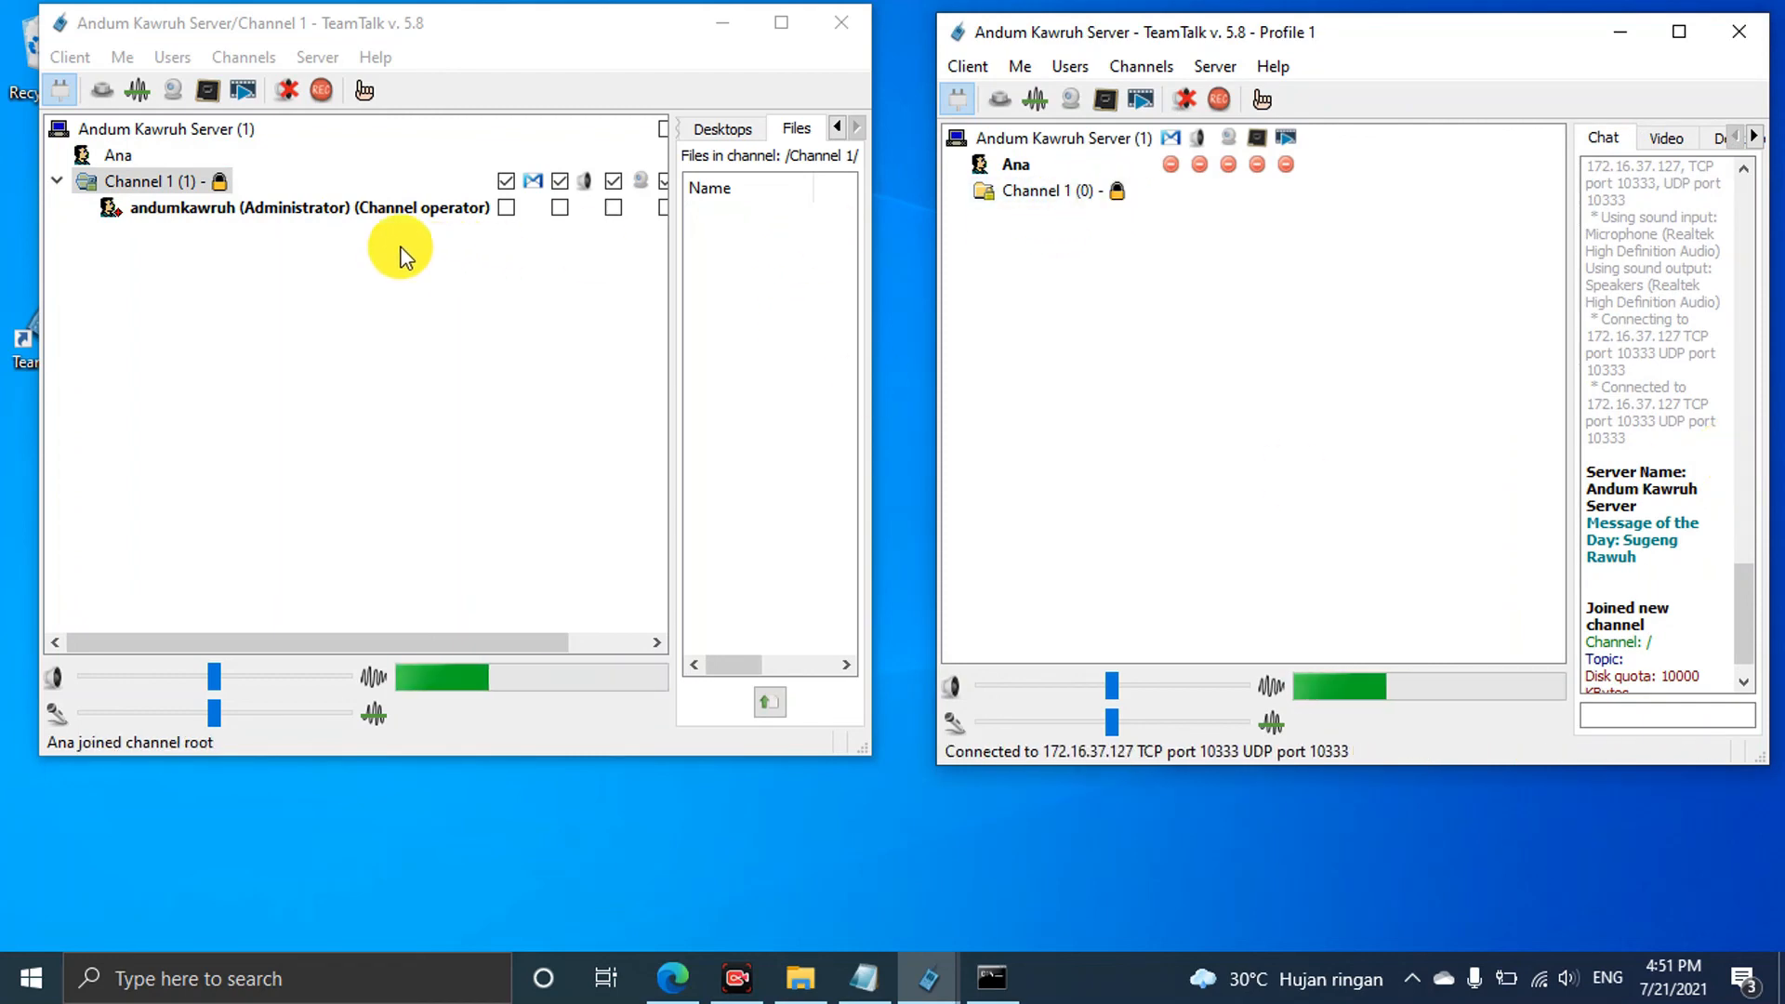
pyautogui.click(318, 243)
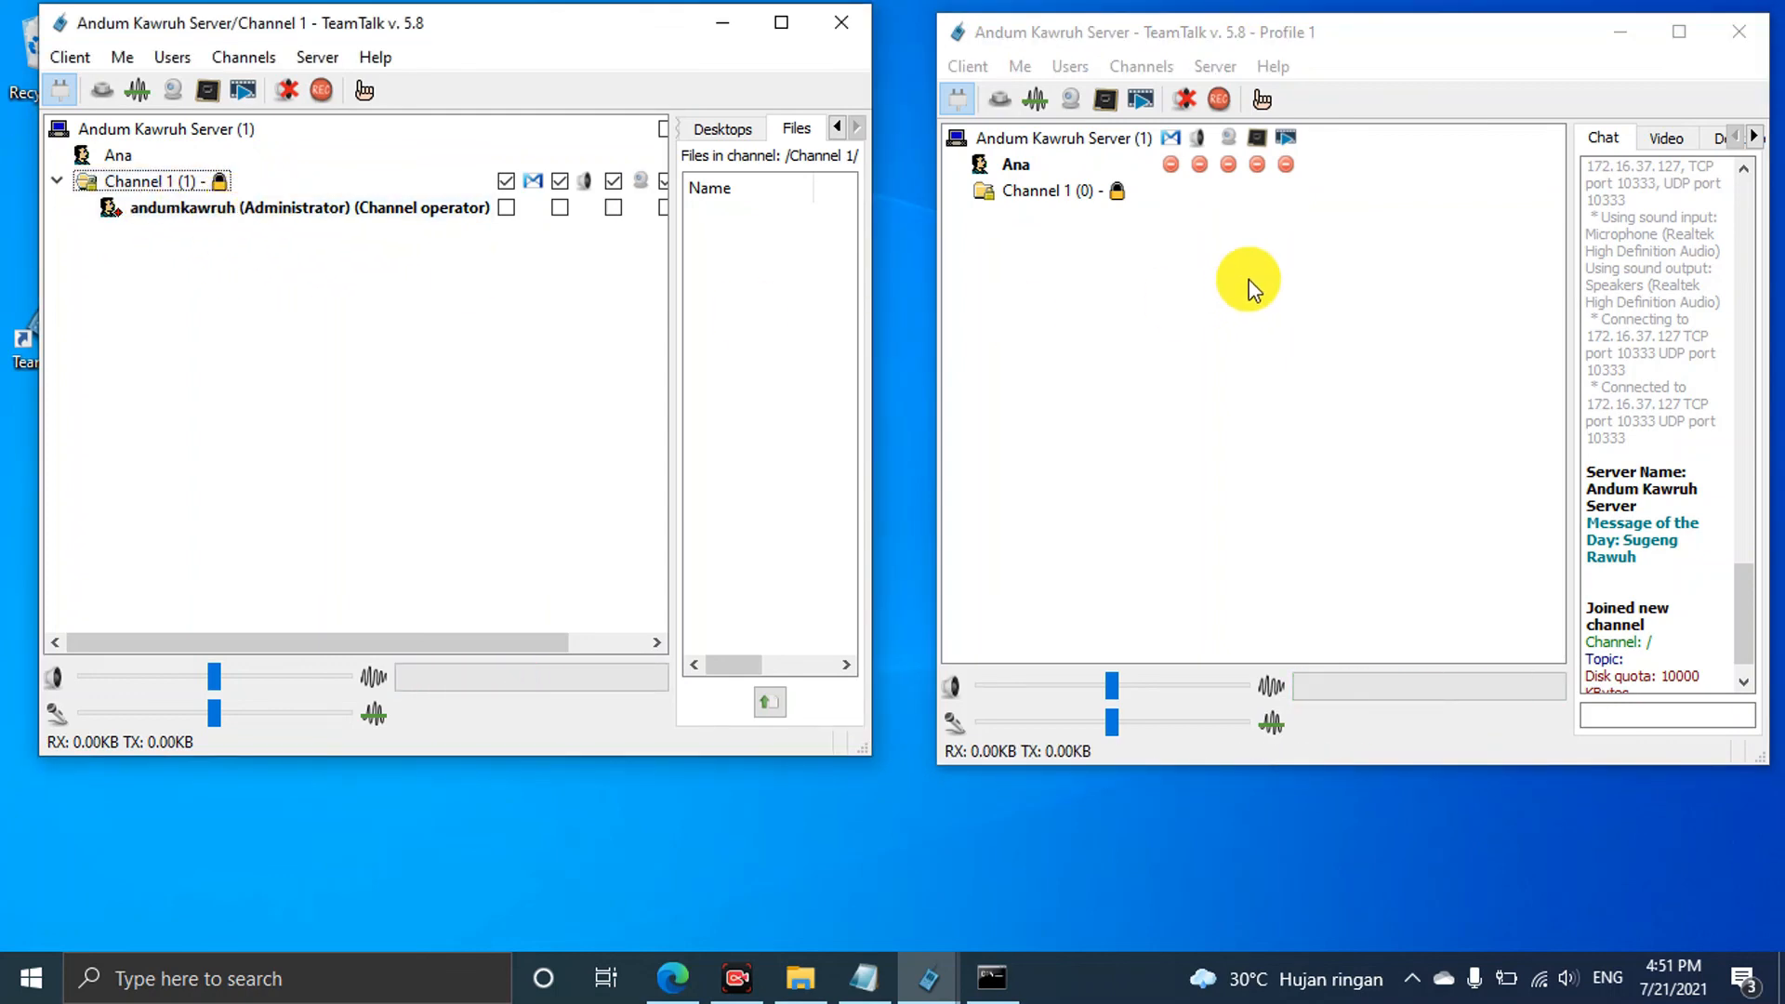
pyautogui.click(331, 60)
pyautogui.click(363, 89)
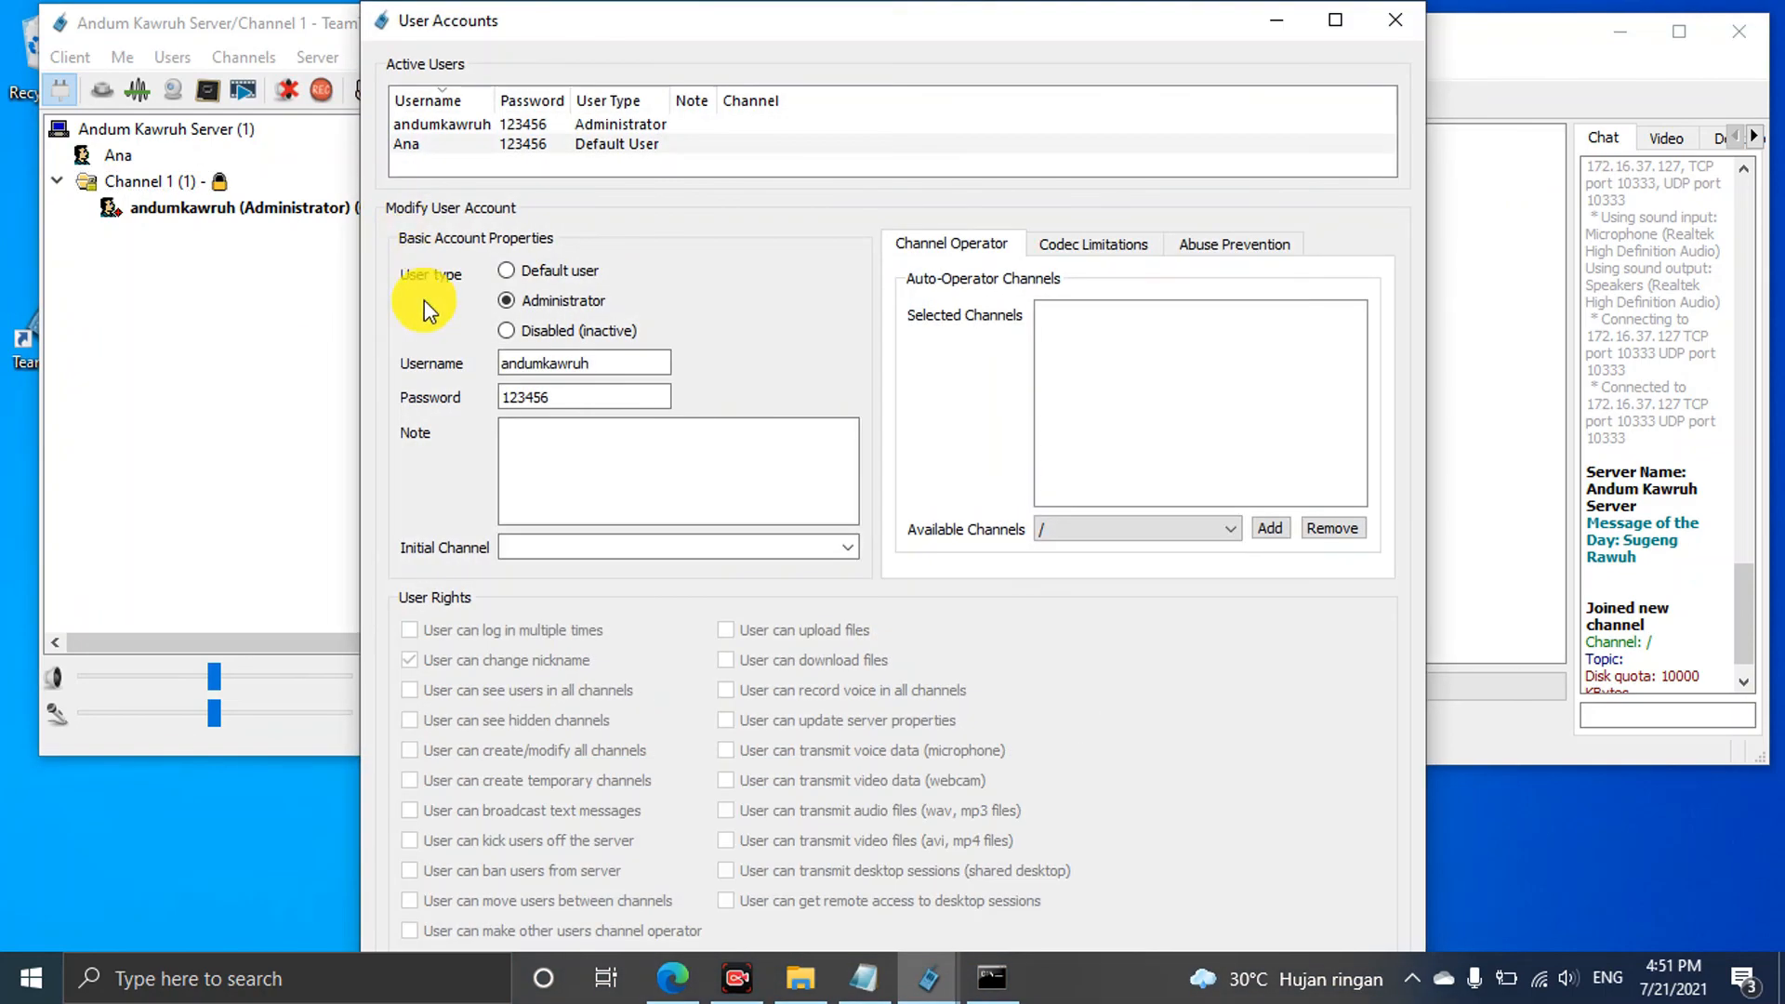
pyautogui.click(521, 142)
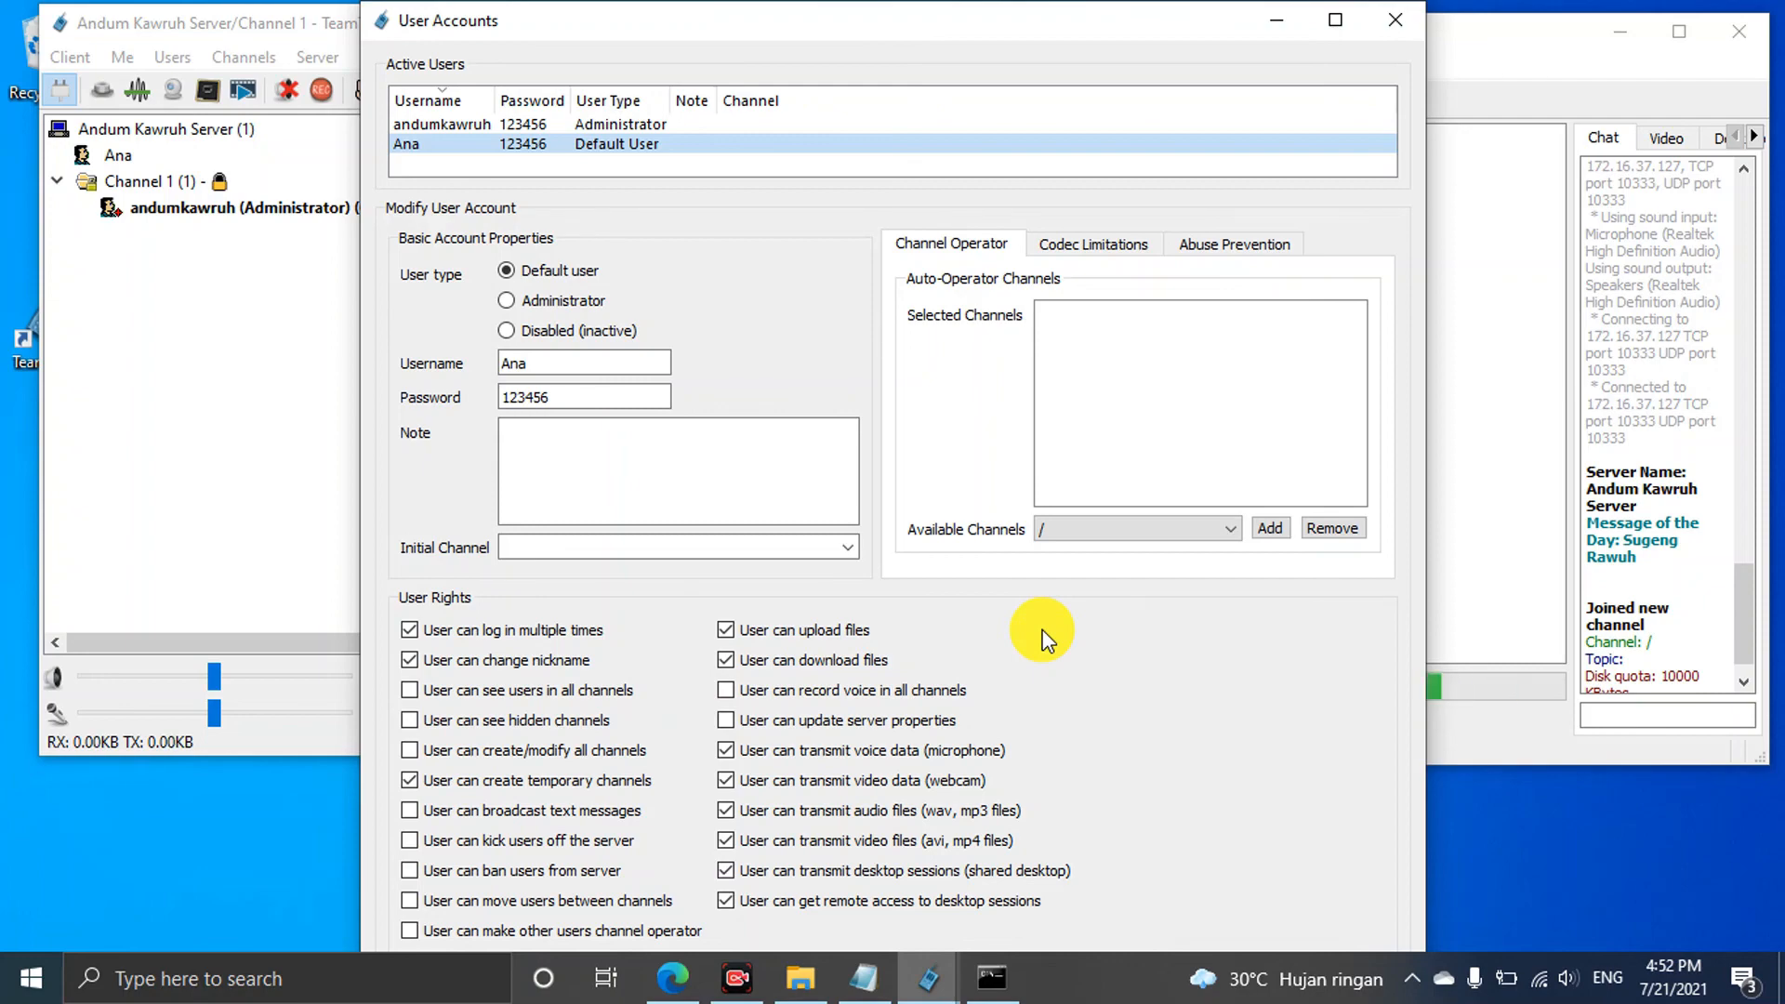
pyautogui.click(1395, 21)
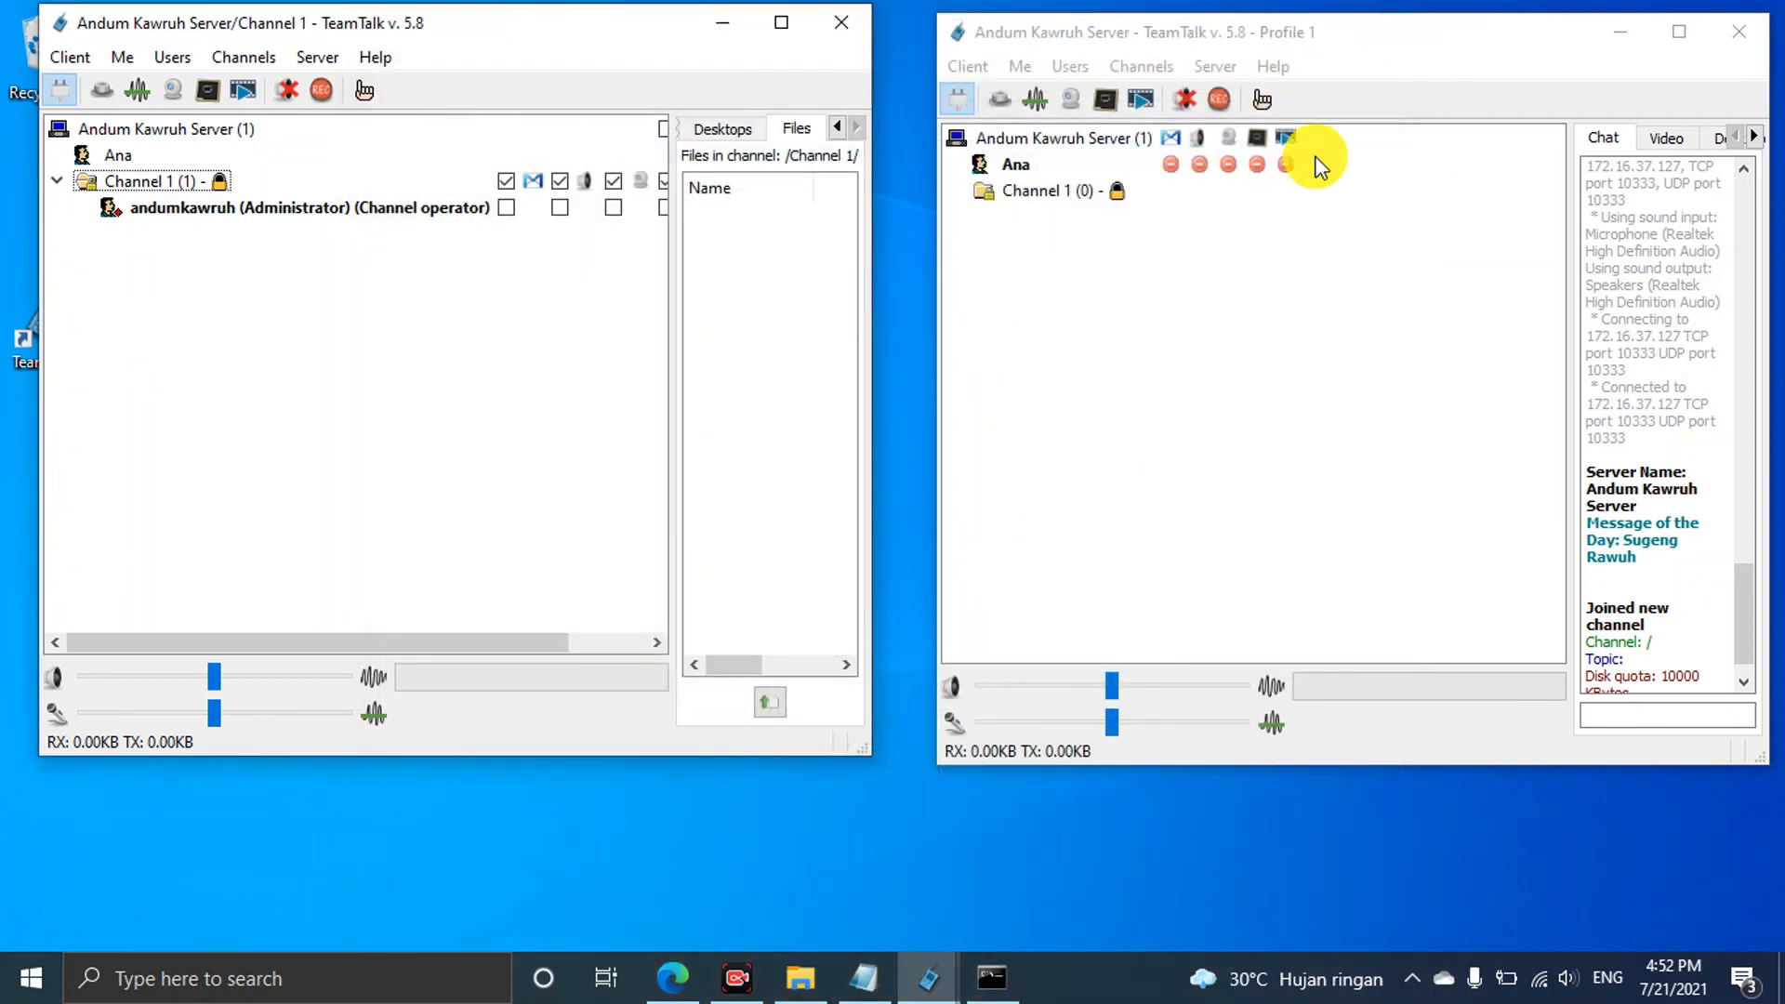
pyautogui.moveTo(1389, 52); pyautogui.dragTo(1357, 41)
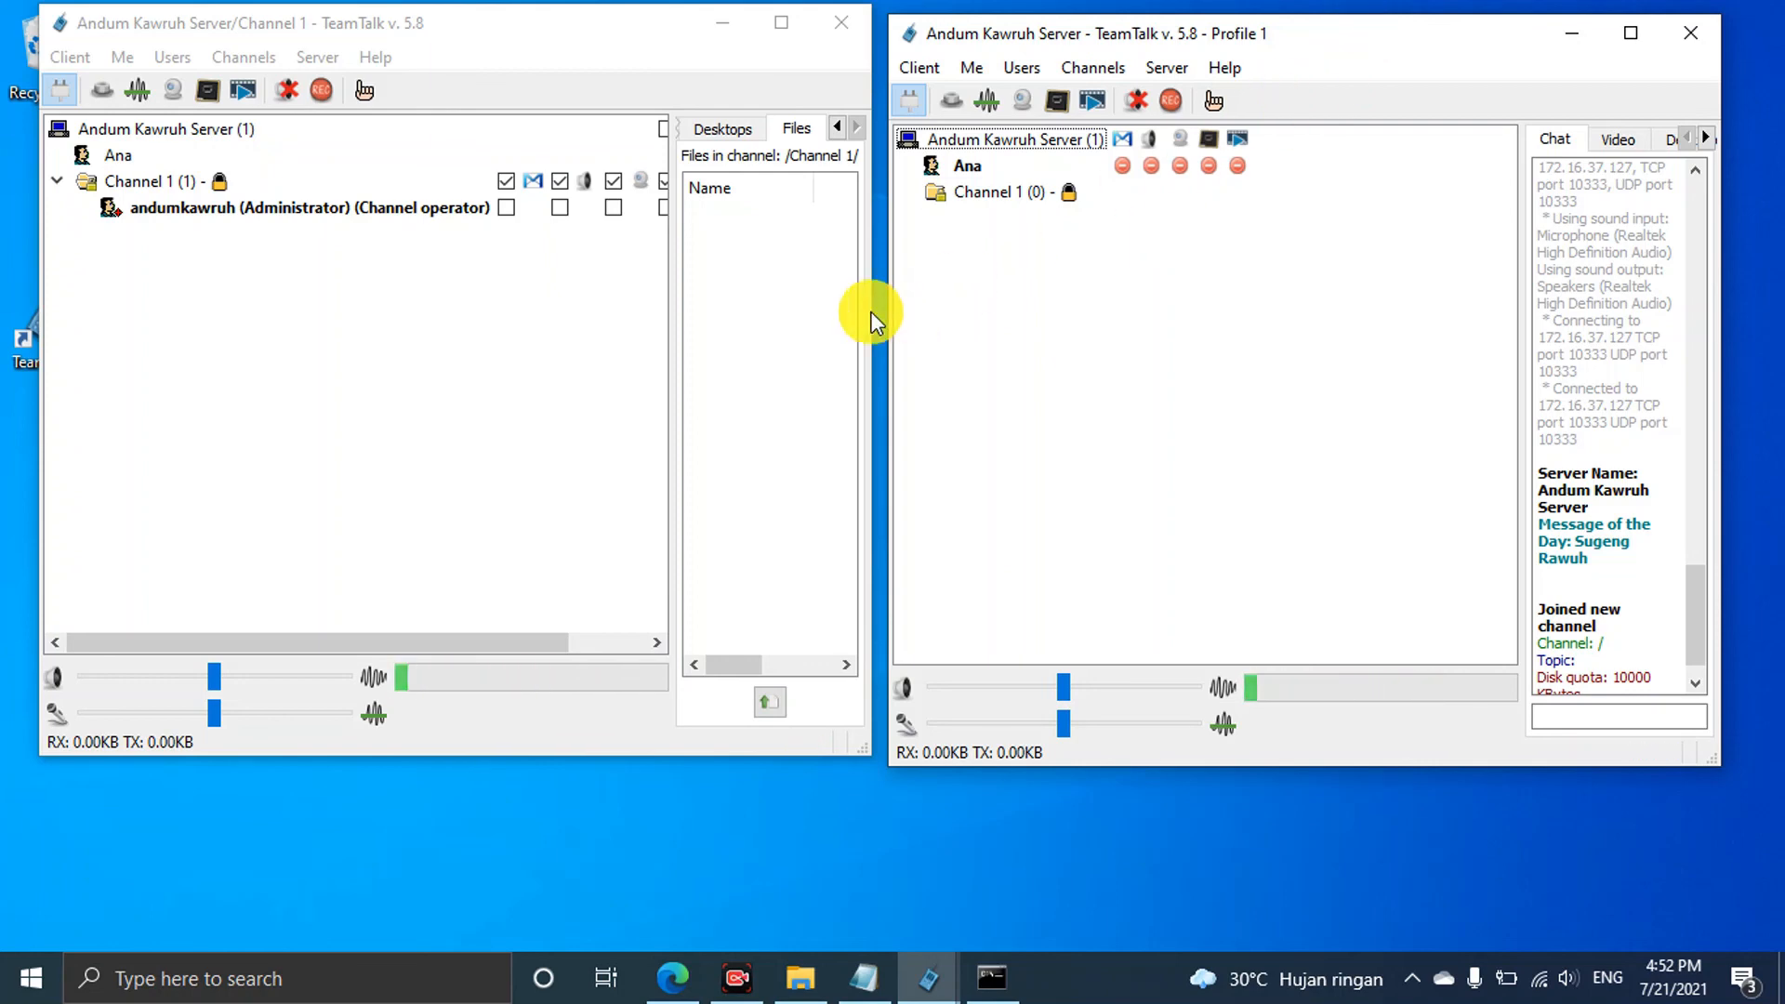
pyautogui.click(674, 274)
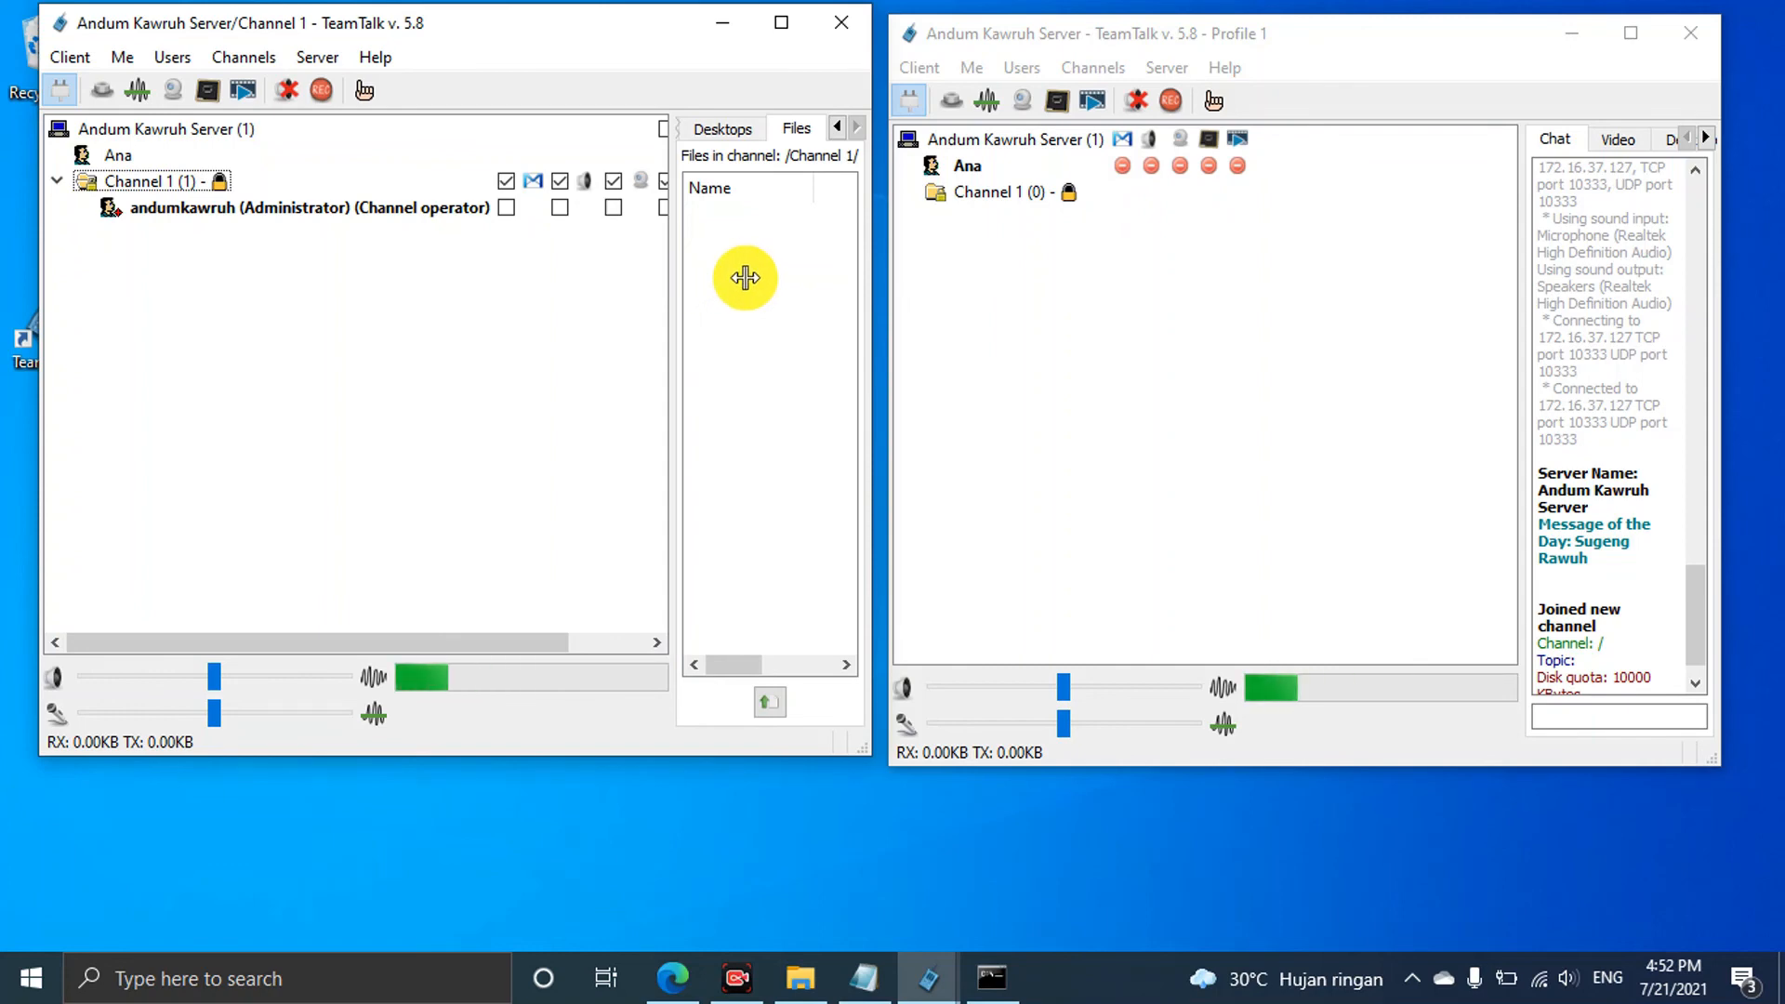
pyautogui.click(314, 58)
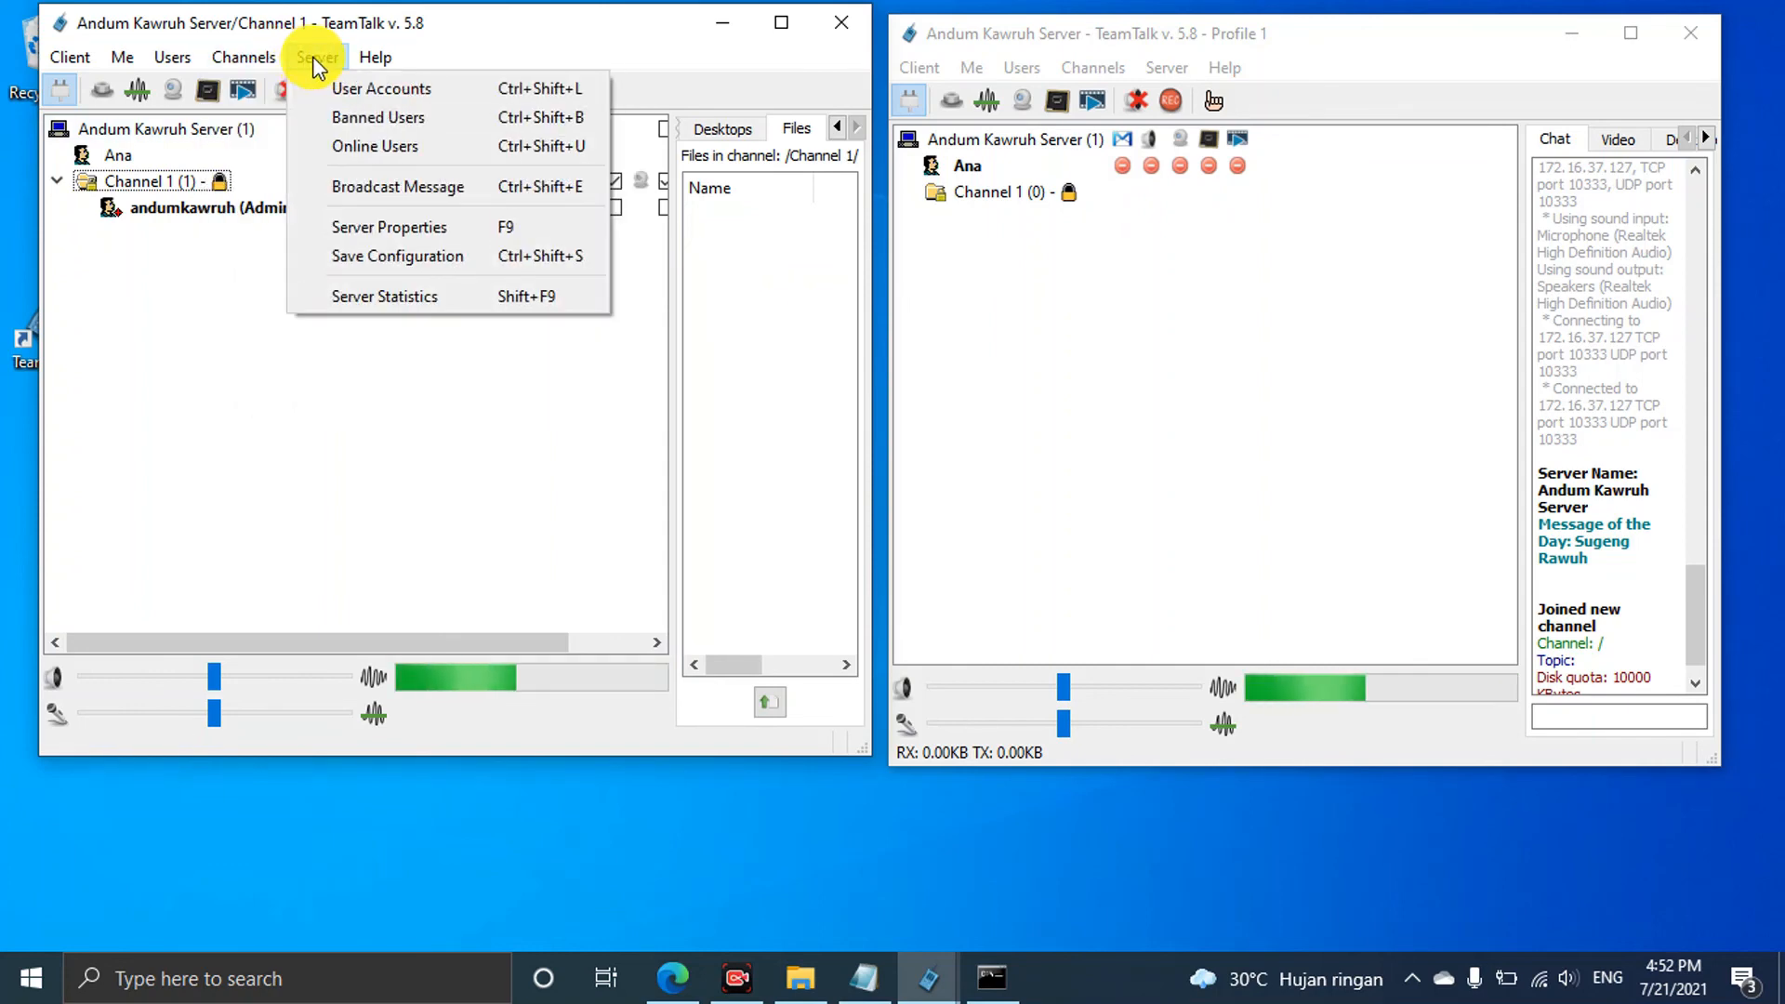
pyautogui.moveTo(270, 57)
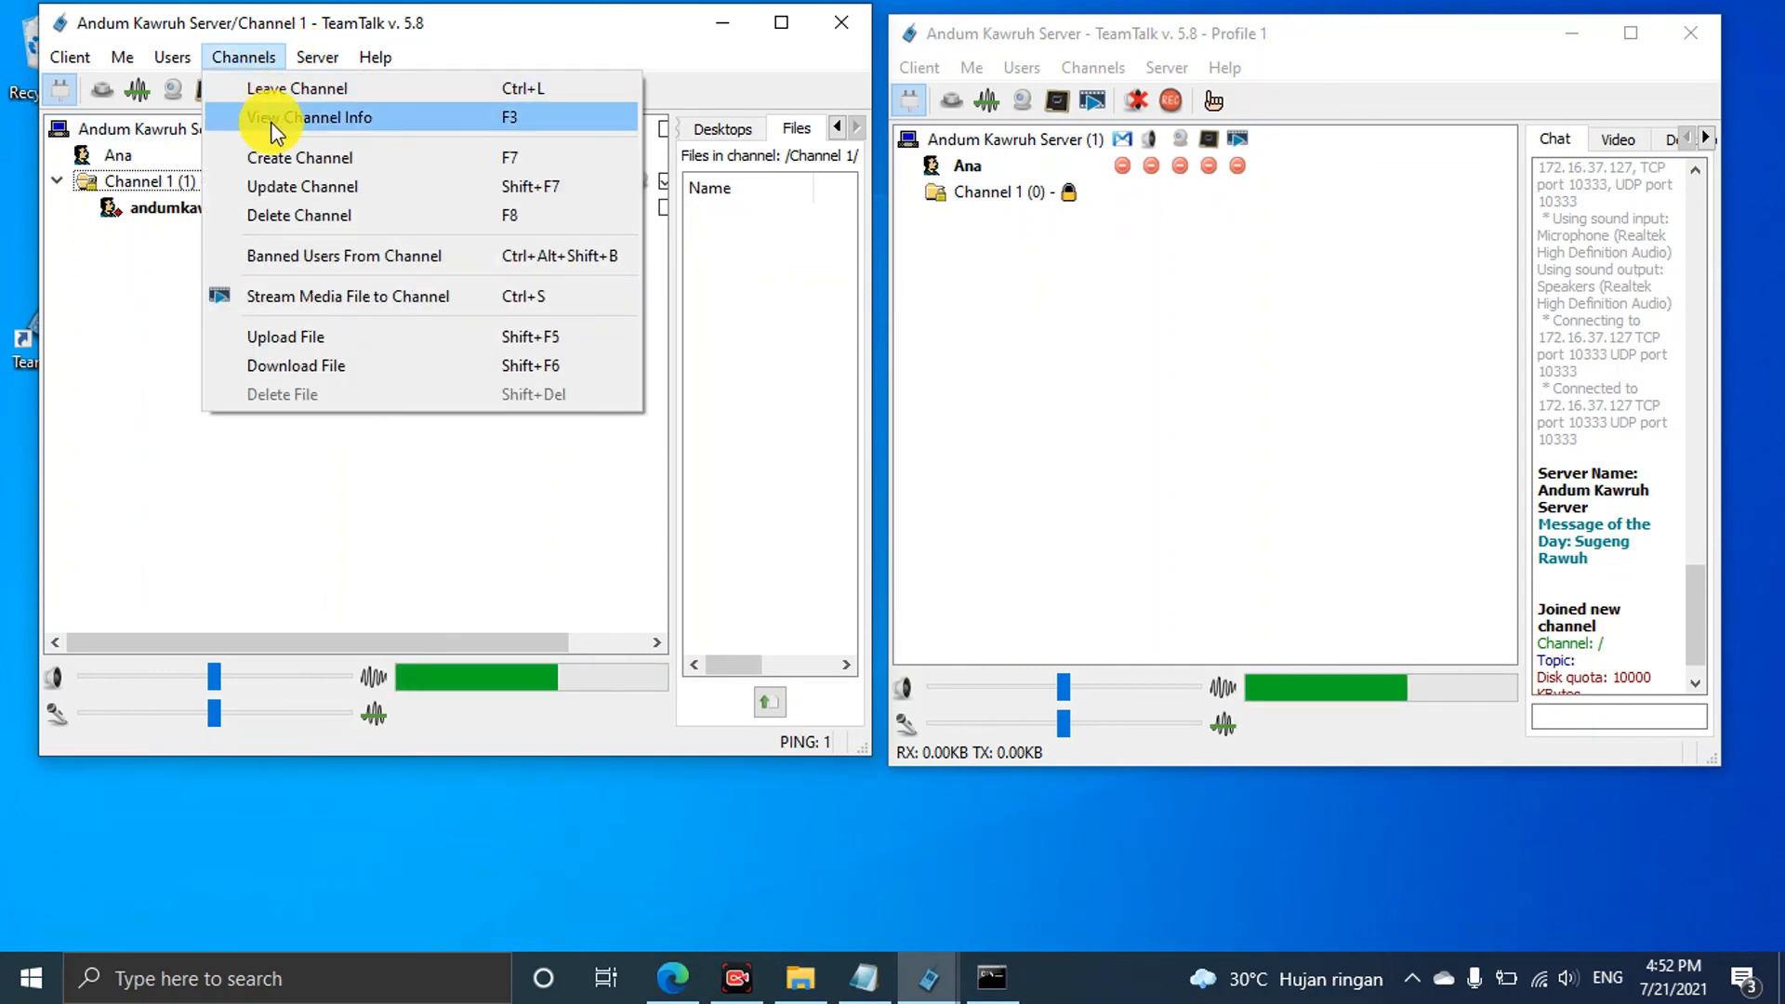
pyautogui.click(283, 157)
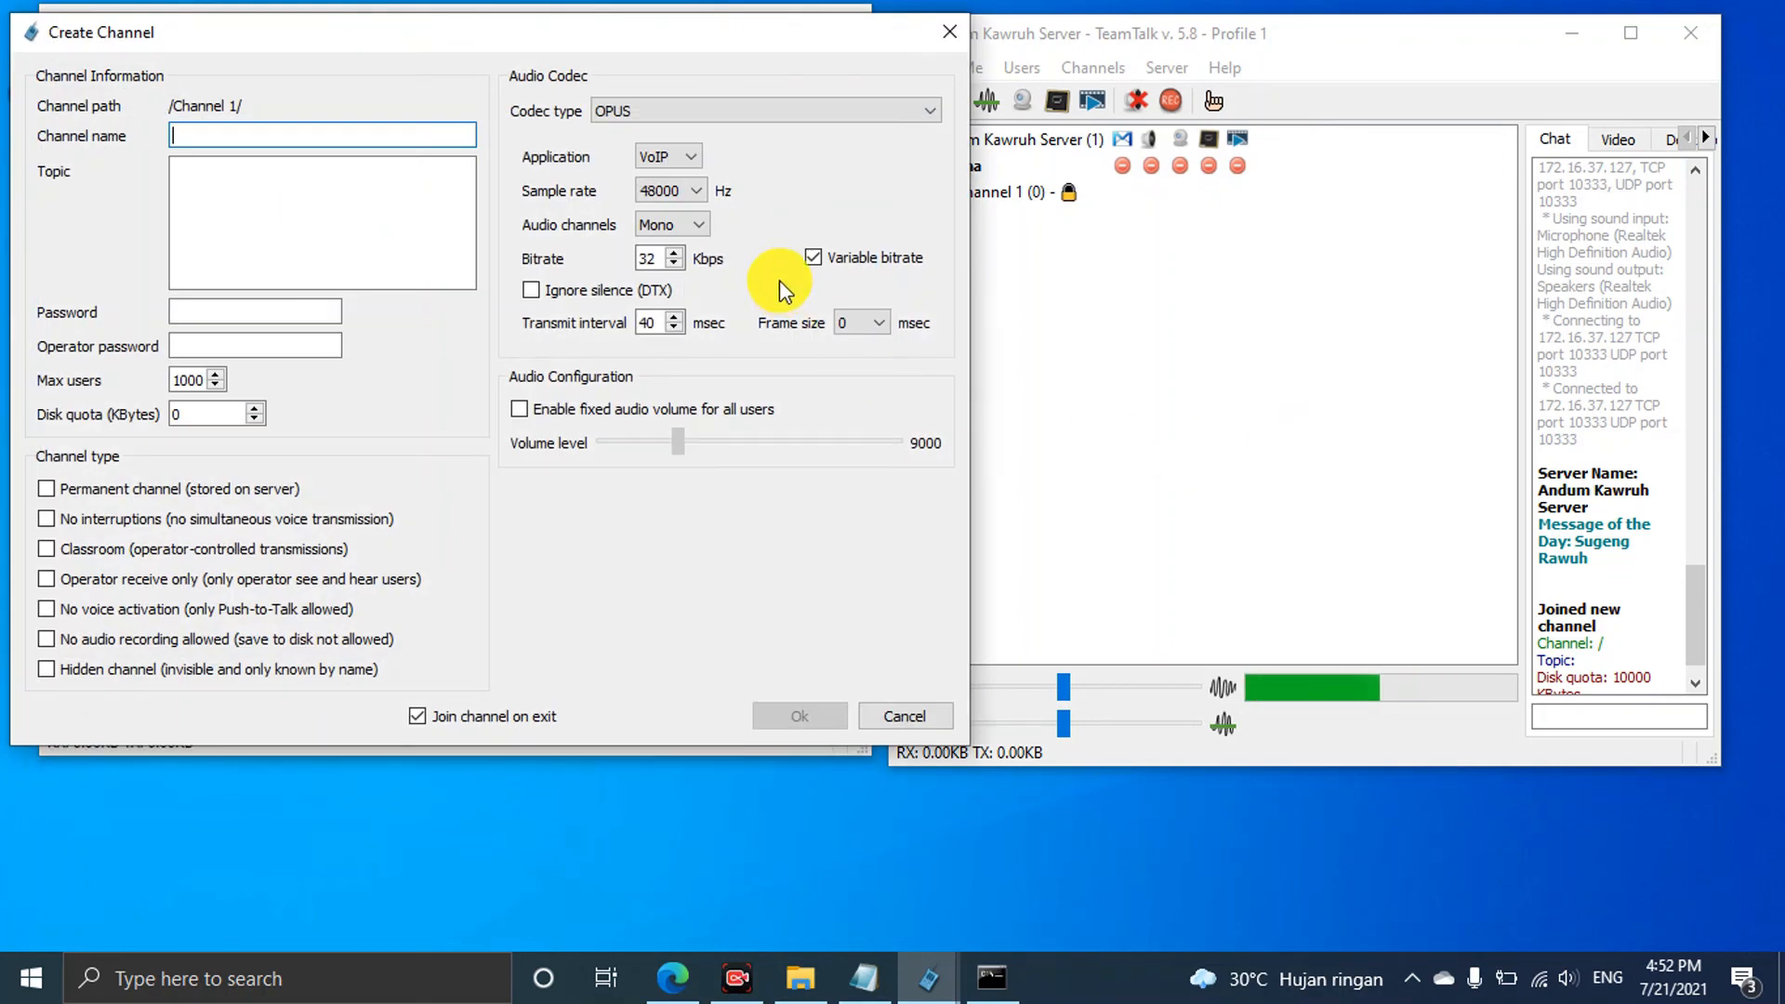
pyautogui.click(697, 226)
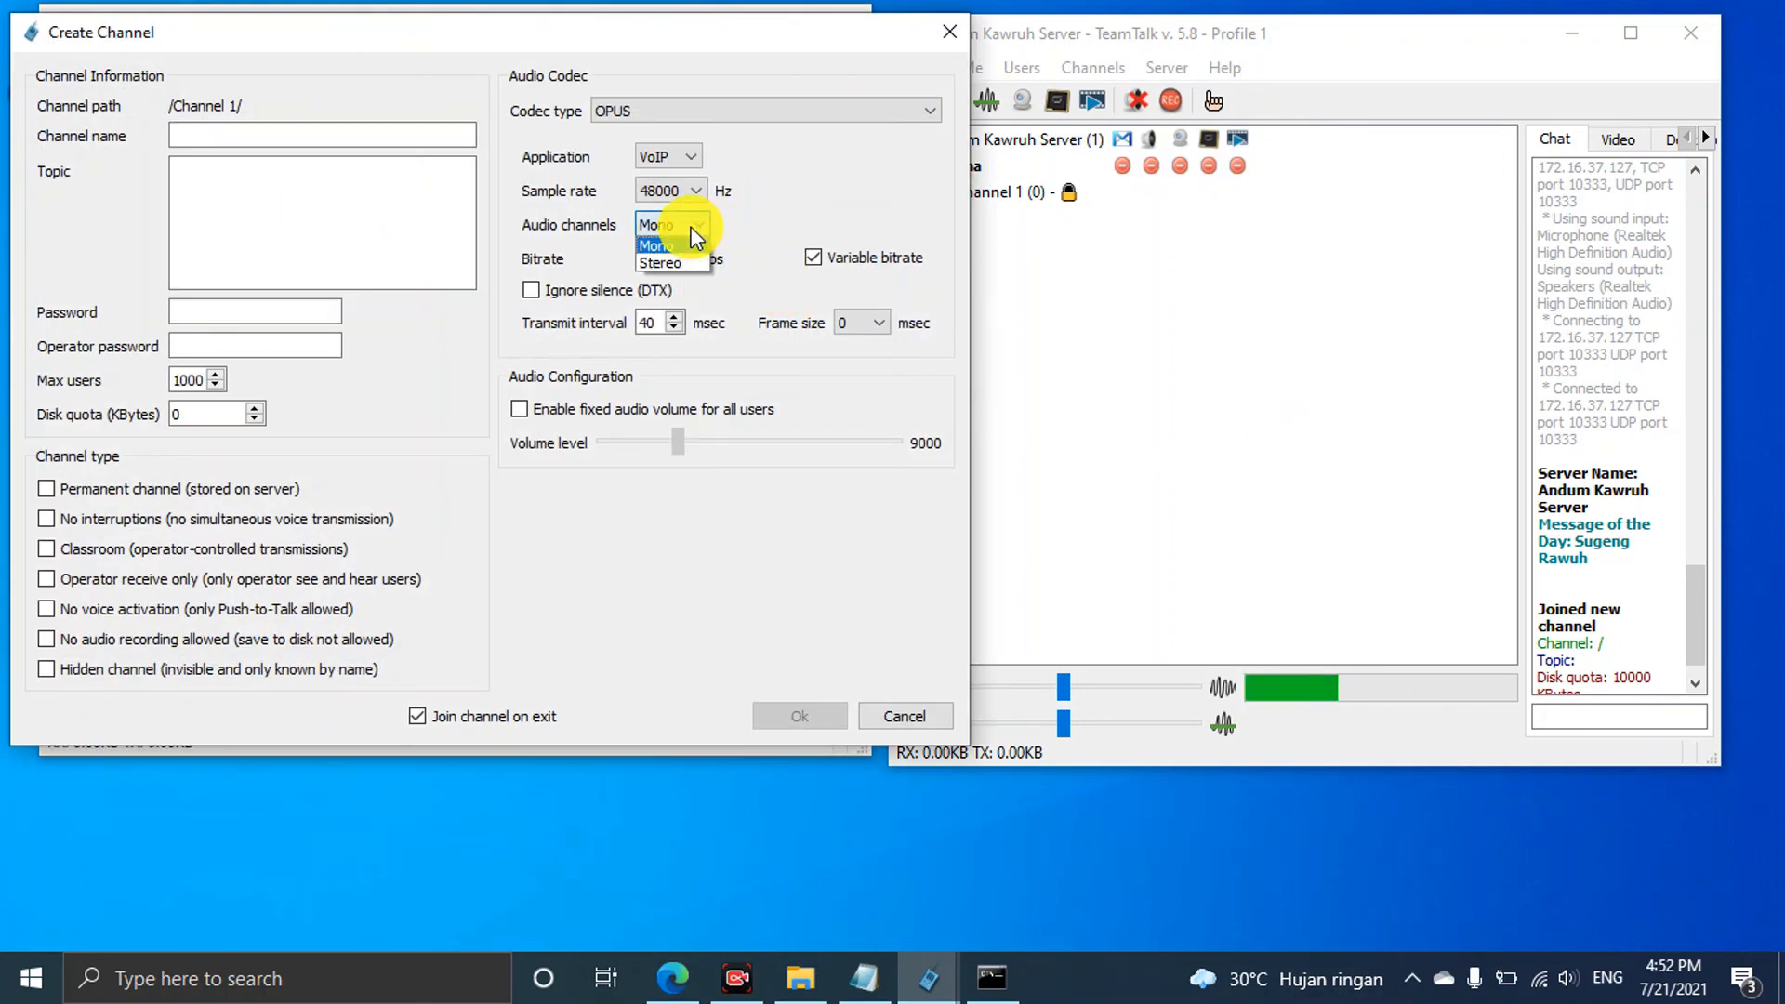
pyautogui.click(763, 217)
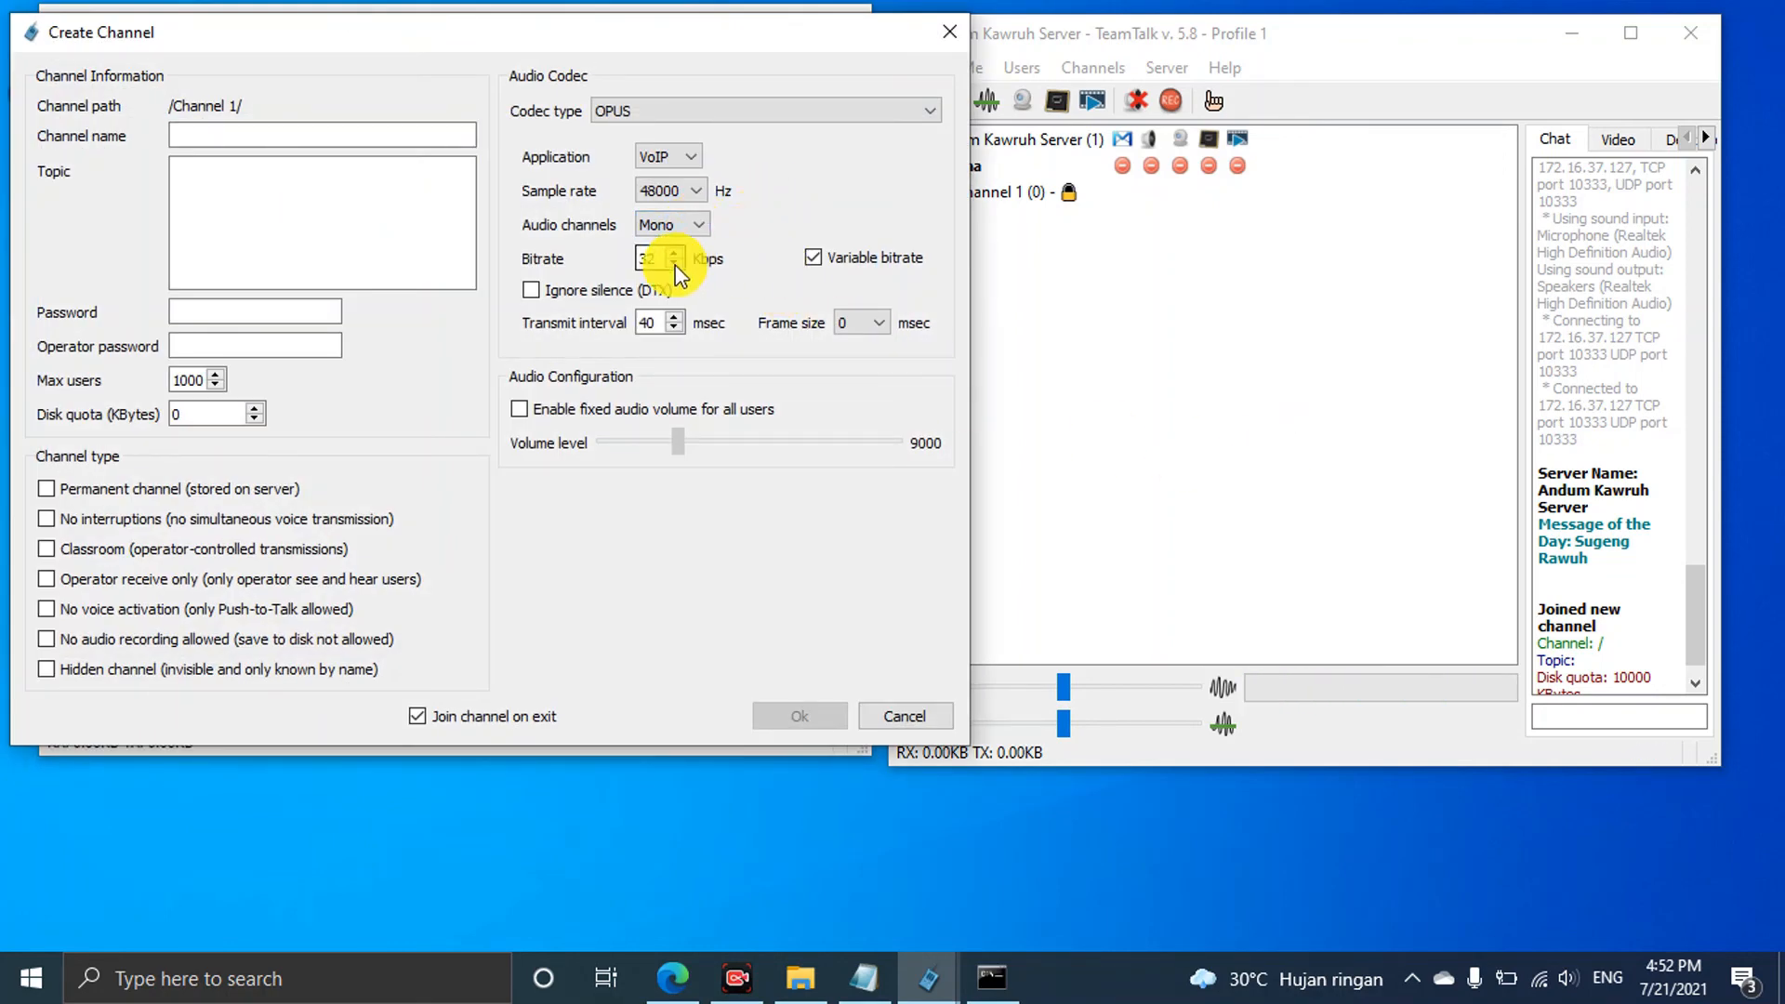
pyautogui.click(947, 35)
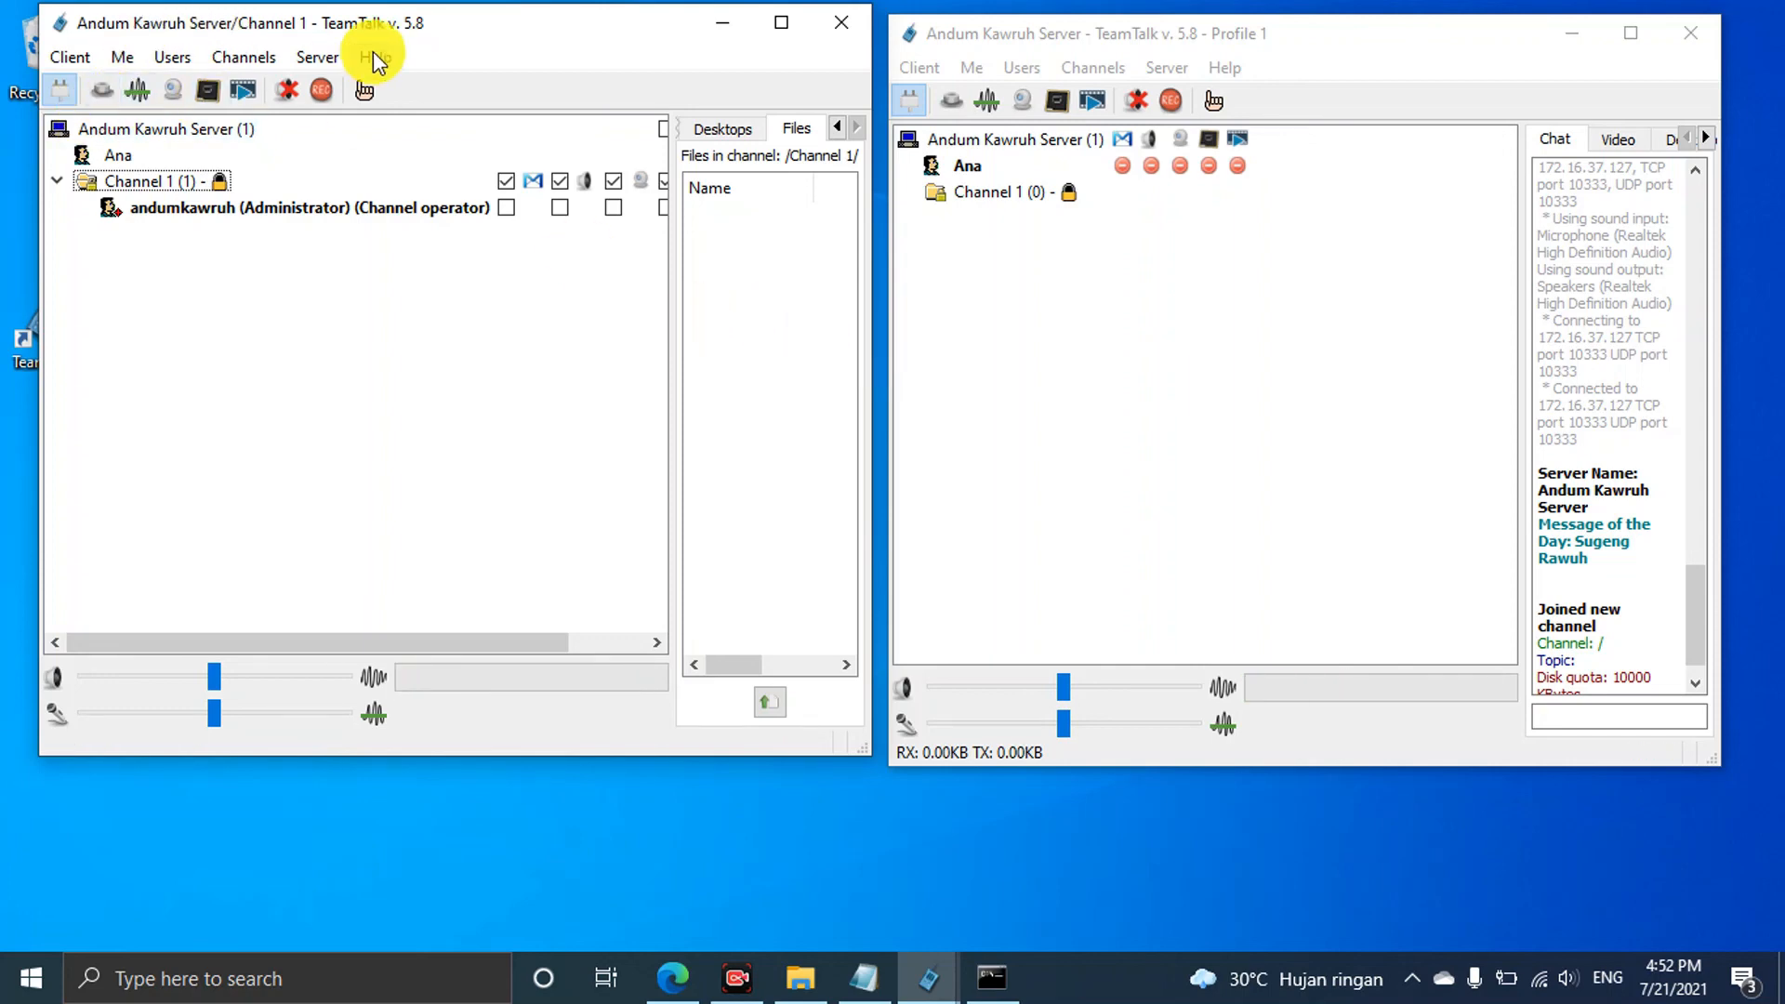
# Join Channel 1 from the second user's client, confirming the channel password
pyautogui.moveTo(1382, 49); pyautogui.dragTo(1408, 34)
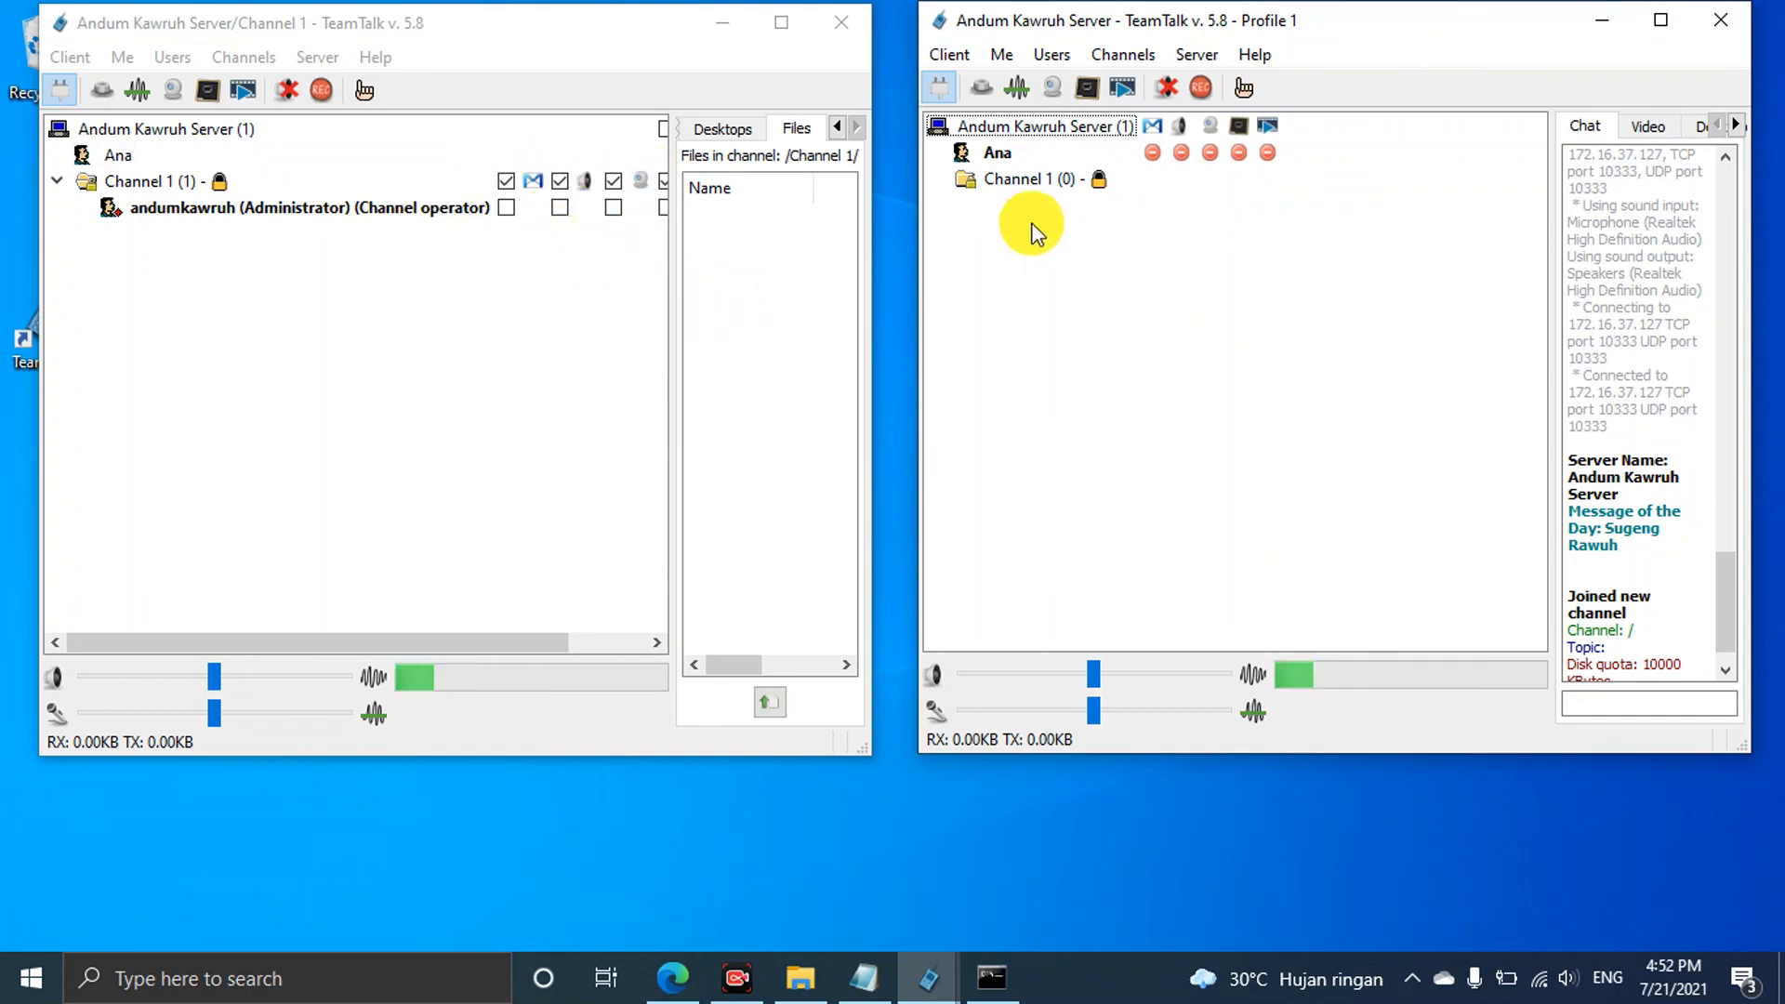
pyautogui.click(1013, 178)
pyautogui.doubleClick(1014, 179)
pyautogui.click(877, 508)
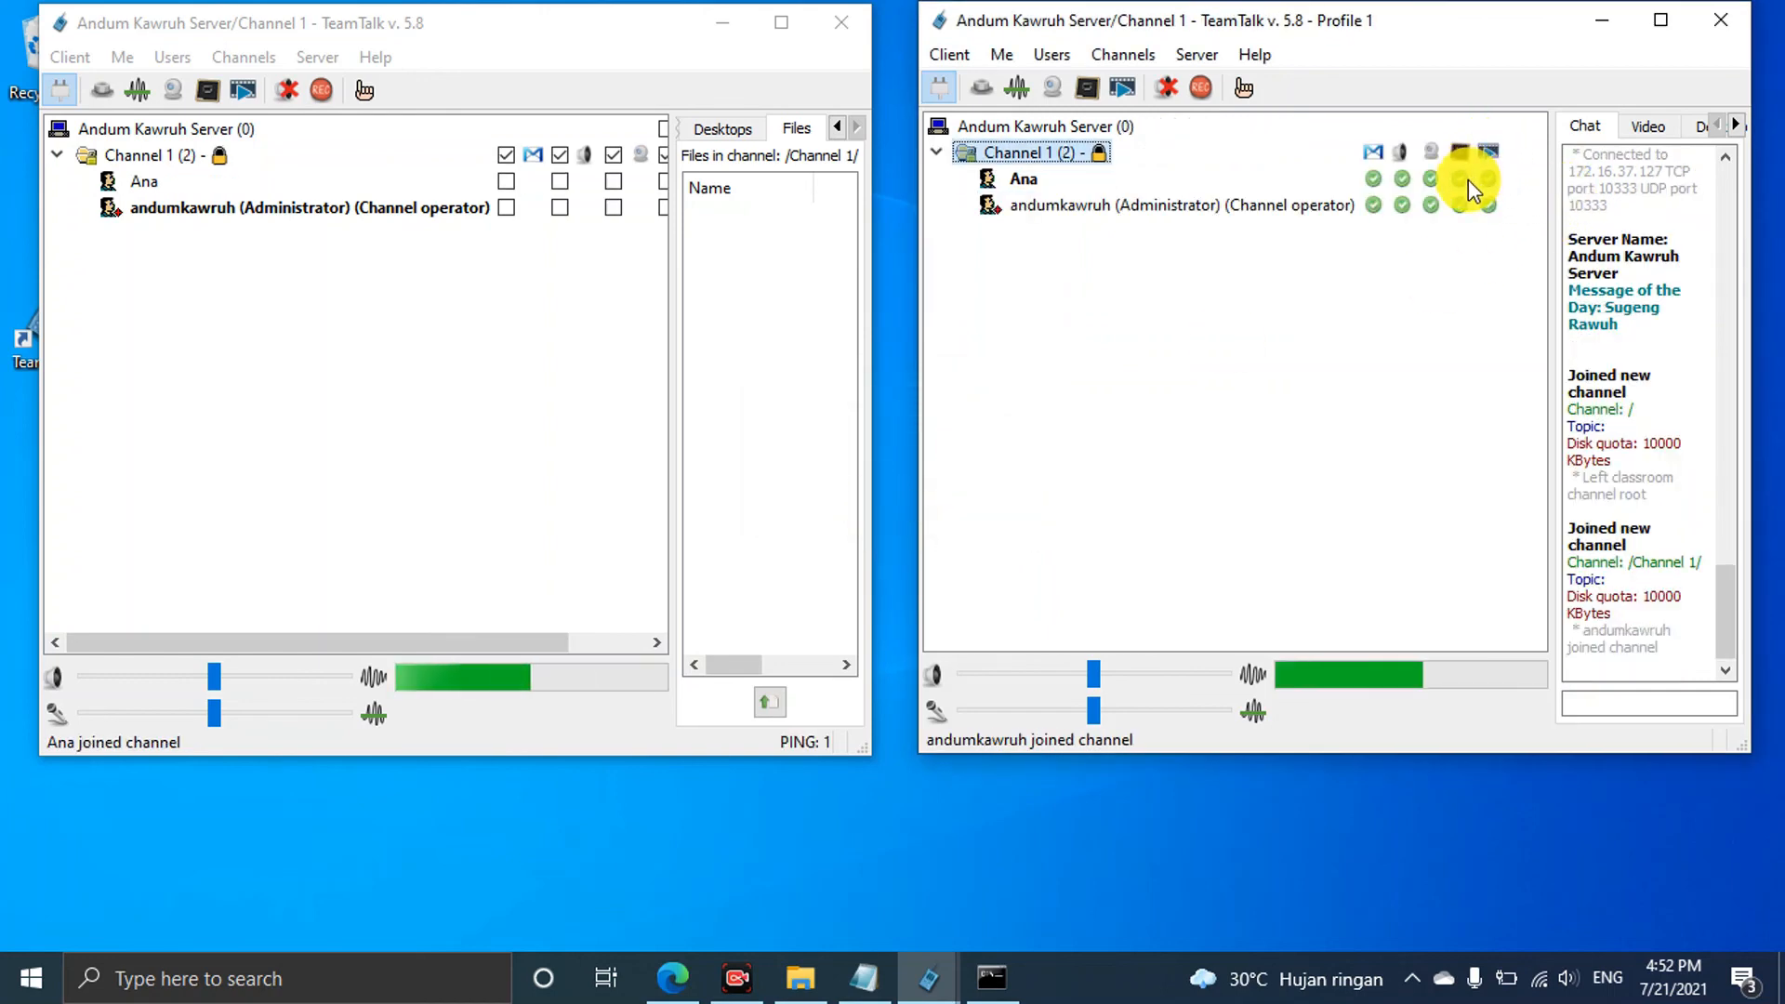
# Open and close the media streaming options, then set Desktop Sharing to share a specific window
pyautogui.click(1125, 88)
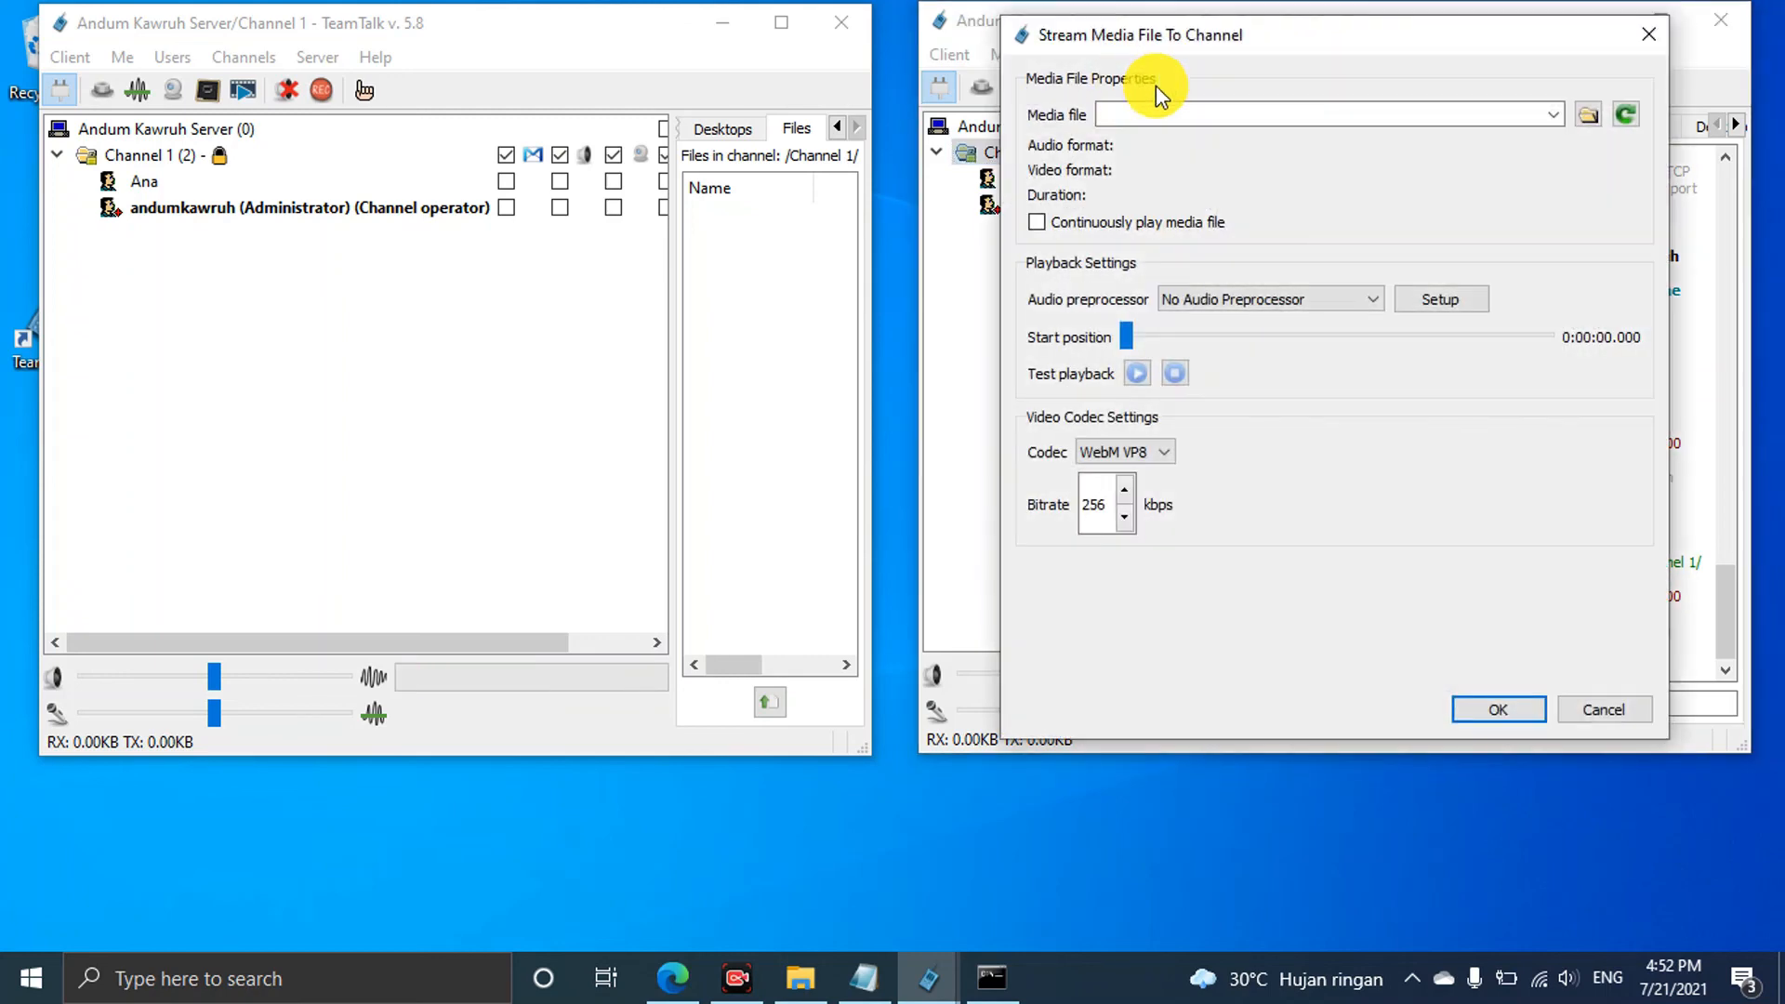
pyautogui.click(1648, 34)
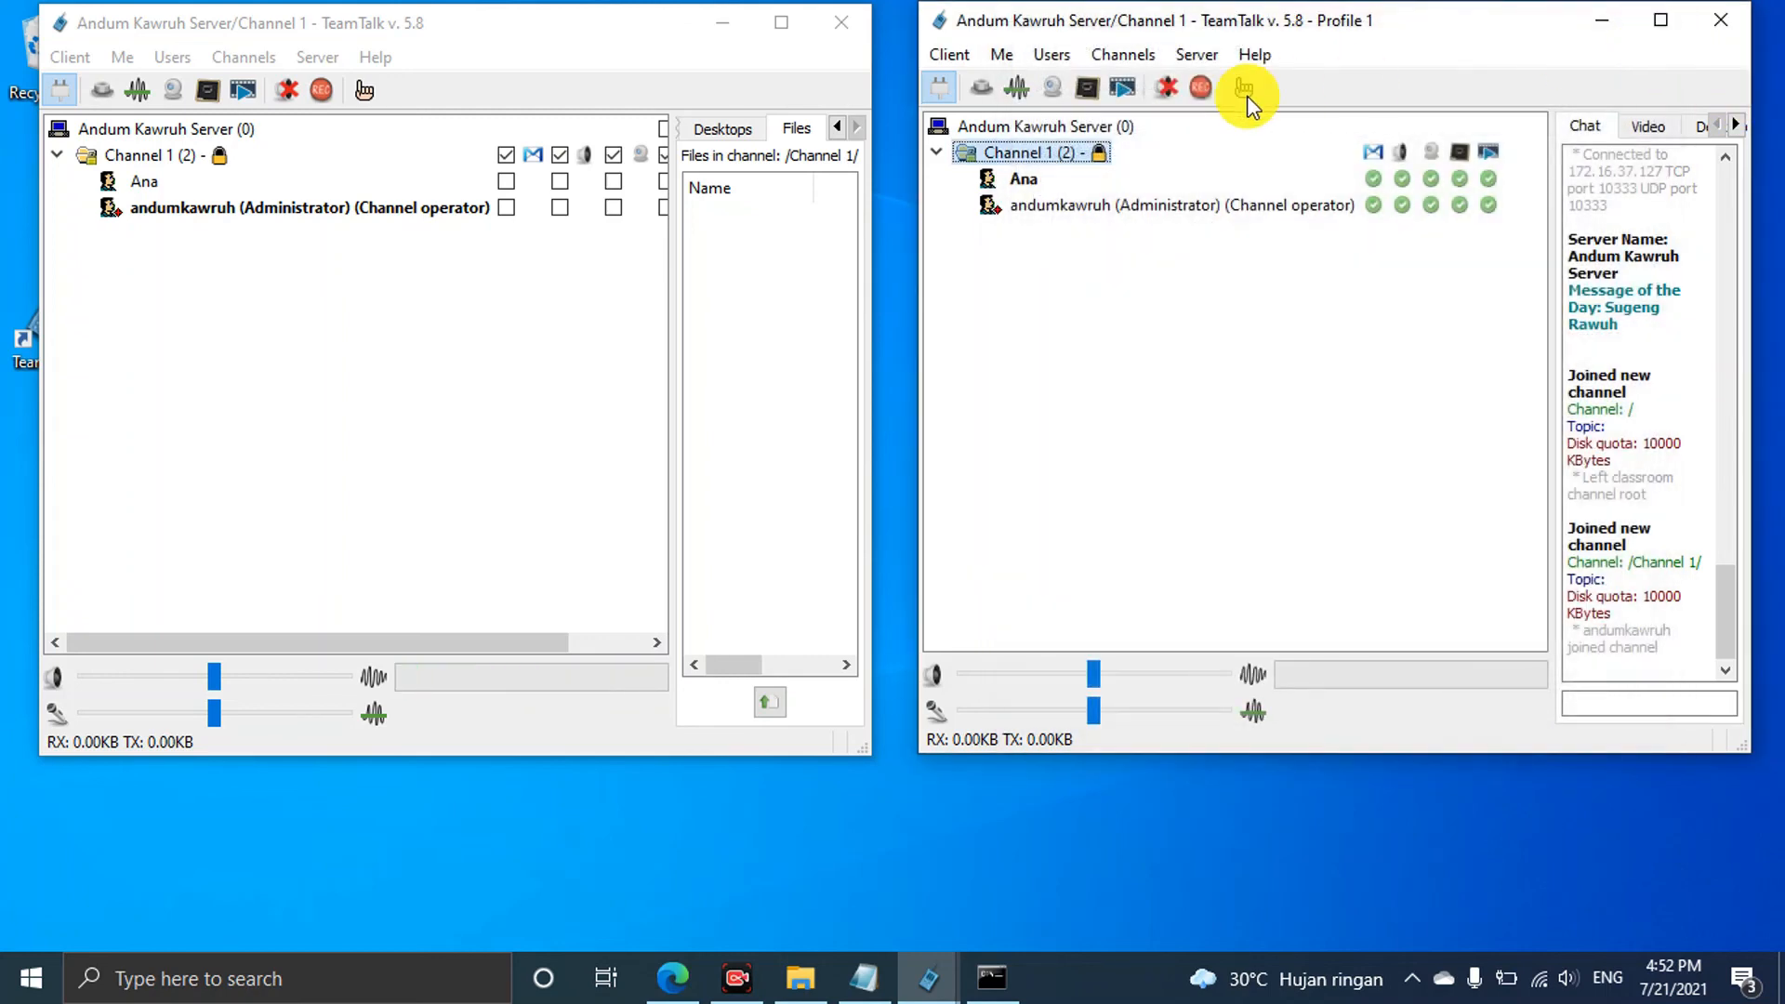
pyautogui.click(1088, 90)
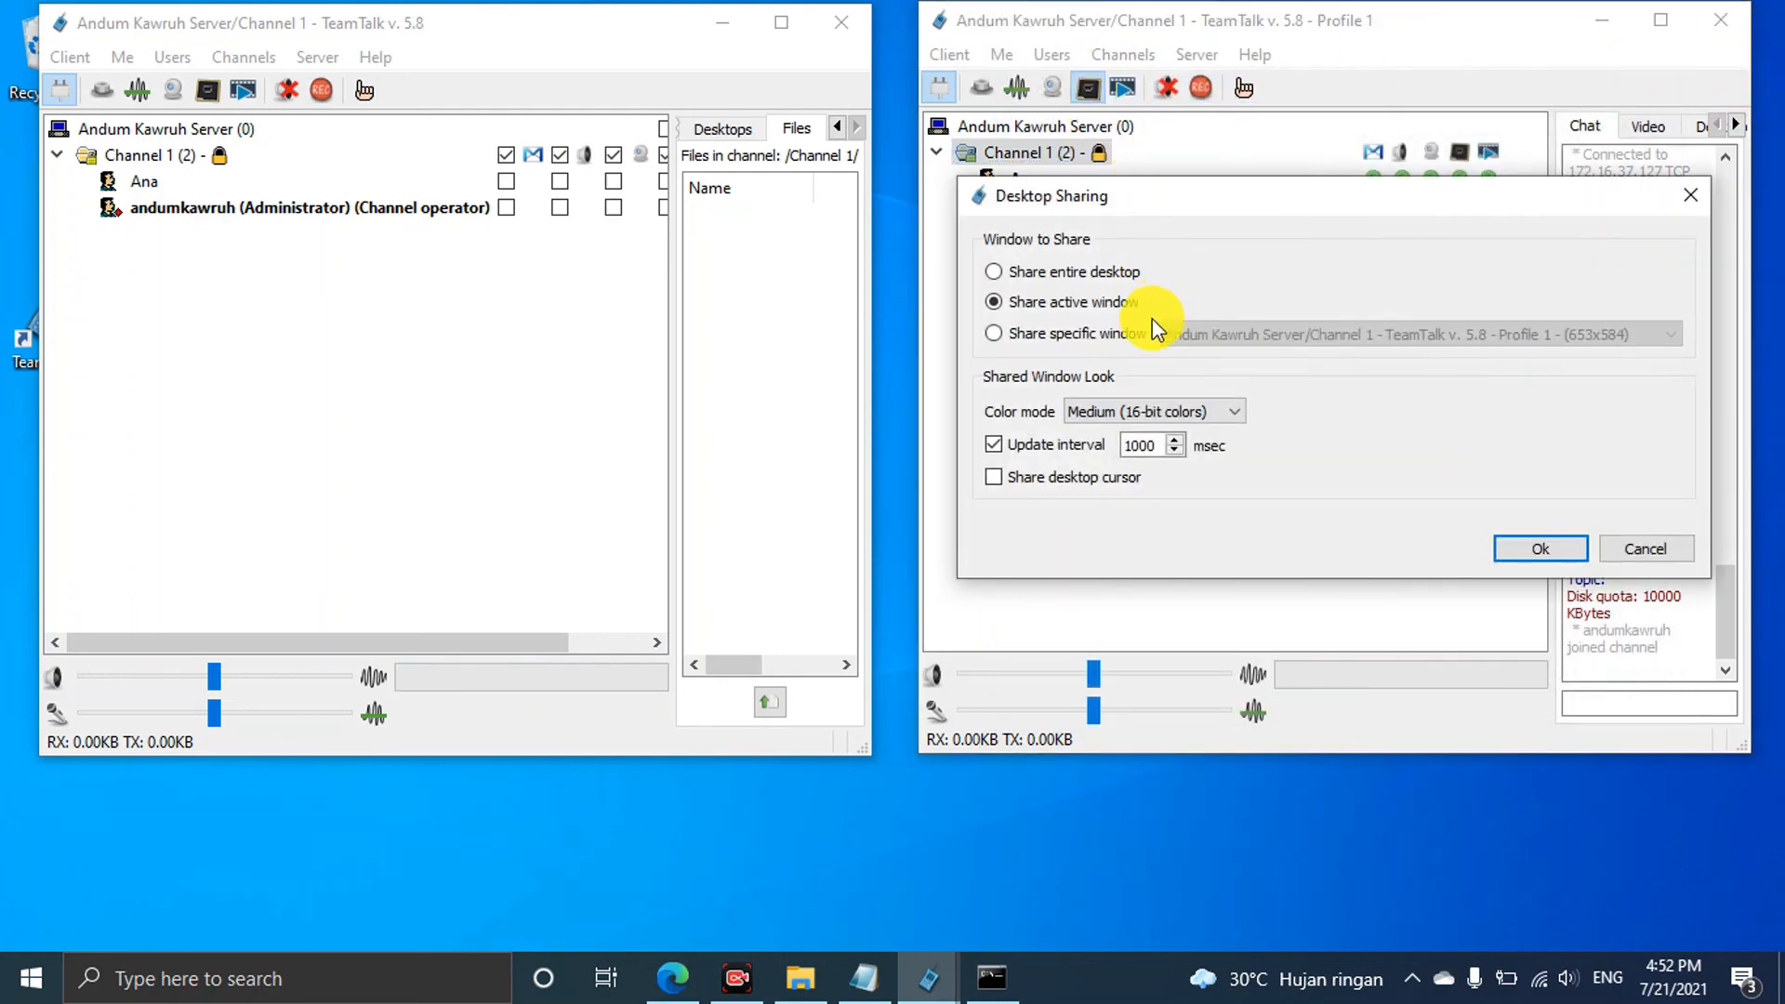
pyautogui.click(996, 332)
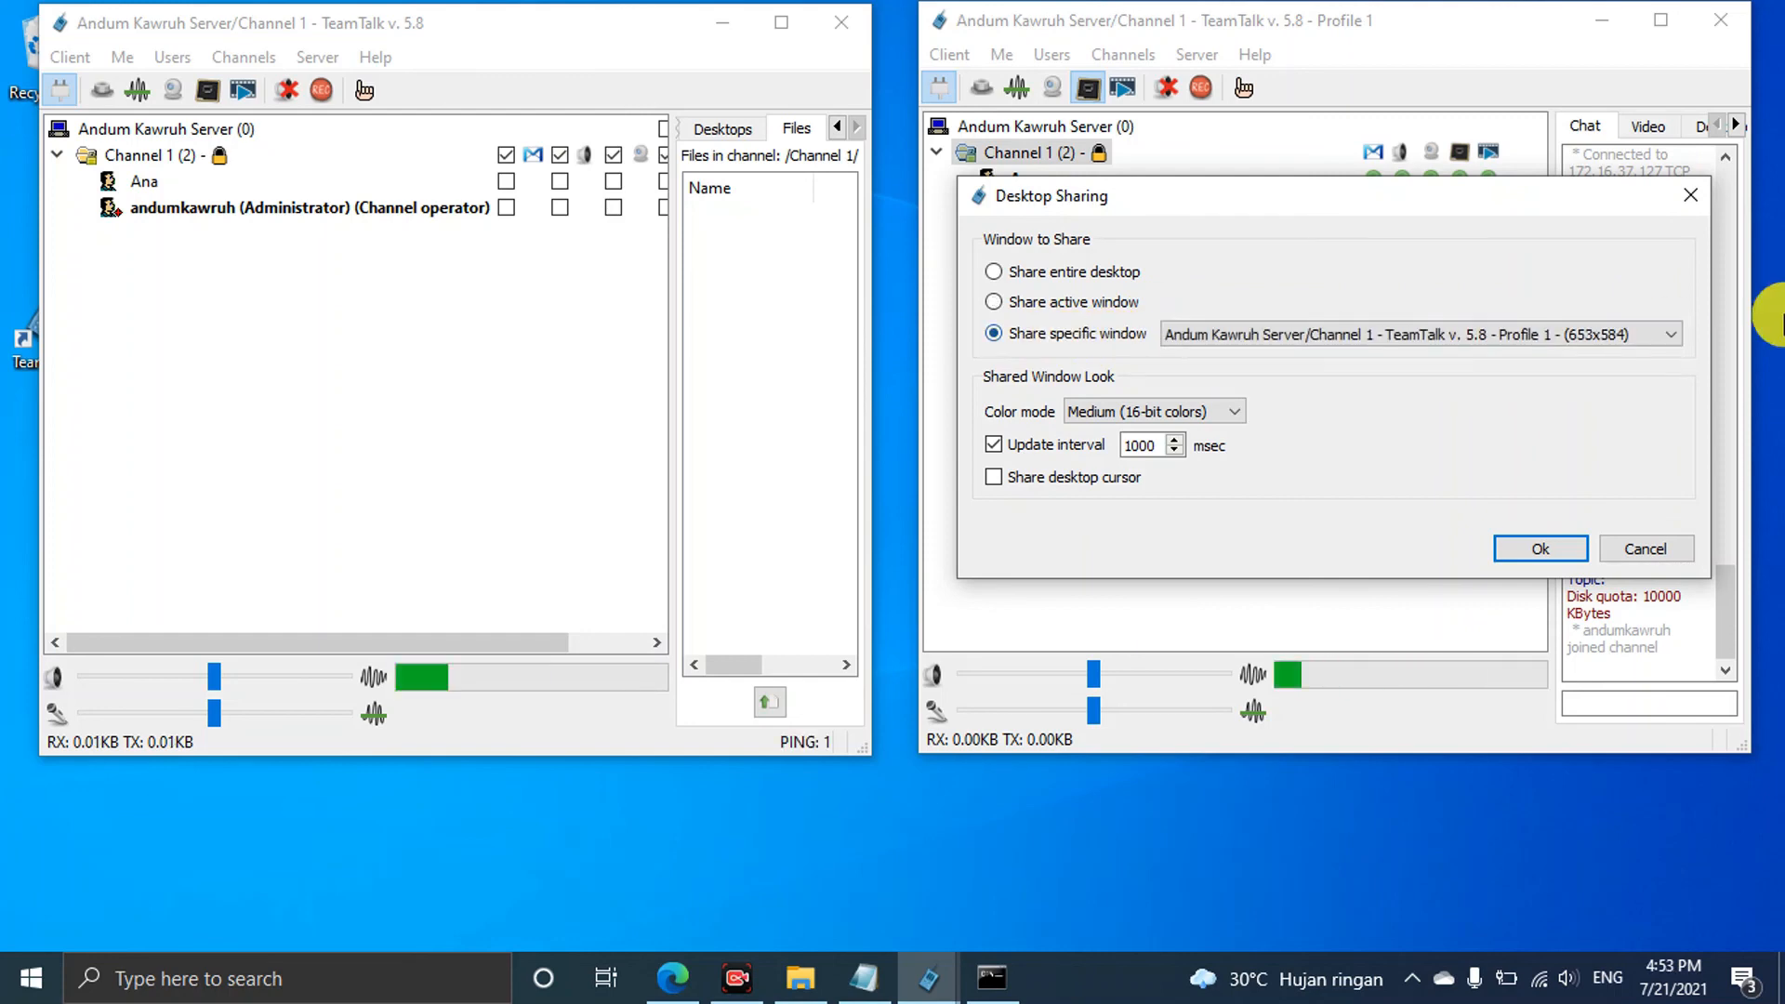
# Review the window list, keep Medium (16-bit colors), and cancel Desktop Sharing without sharing
pyautogui.click(1673, 336)
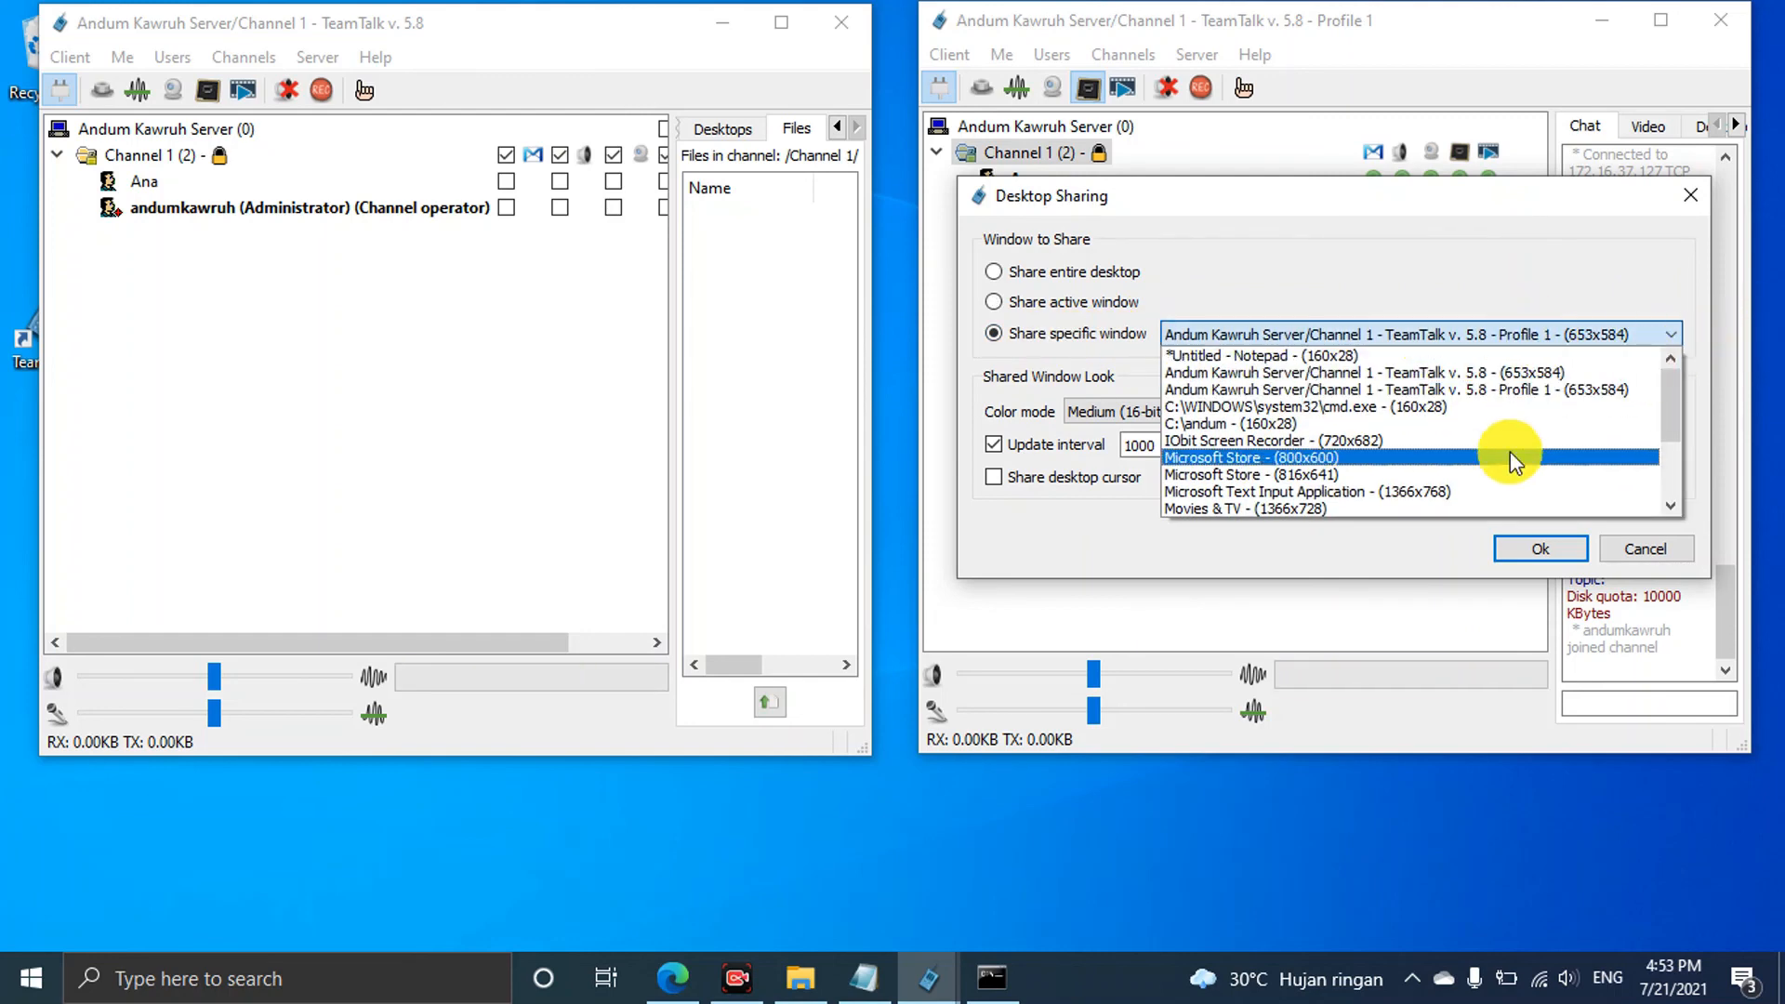
pyautogui.click(1452, 276)
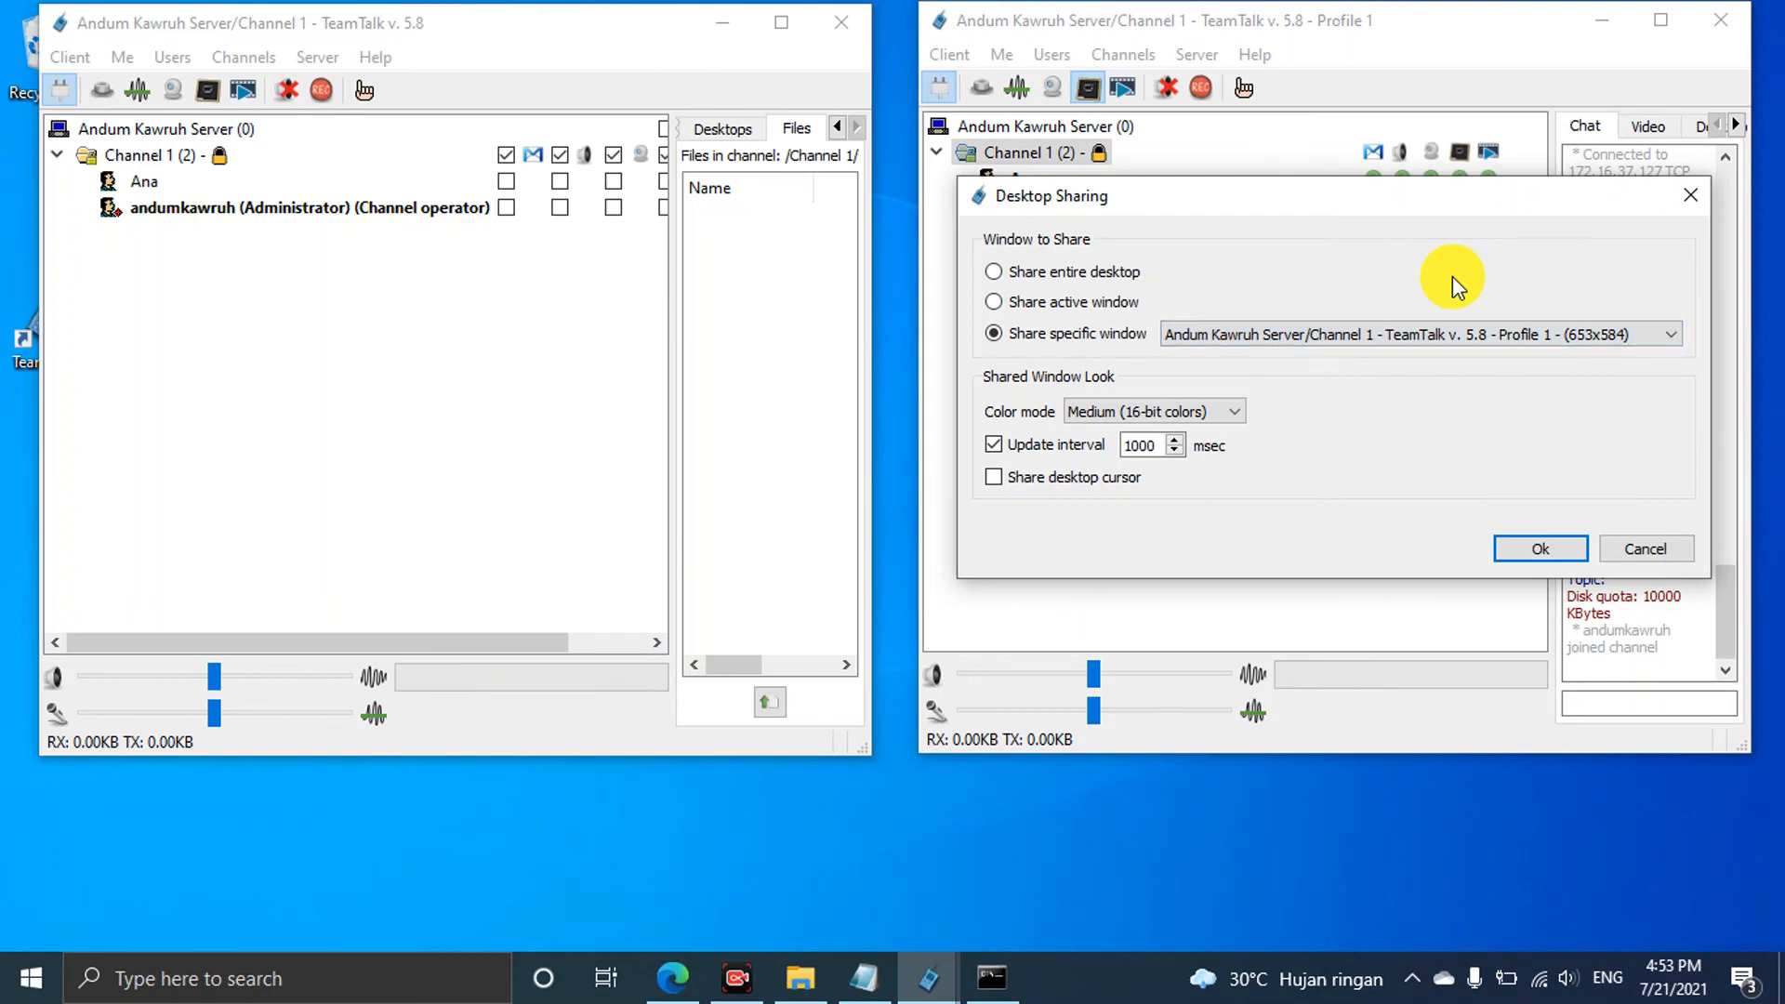
pyautogui.click(1237, 411)
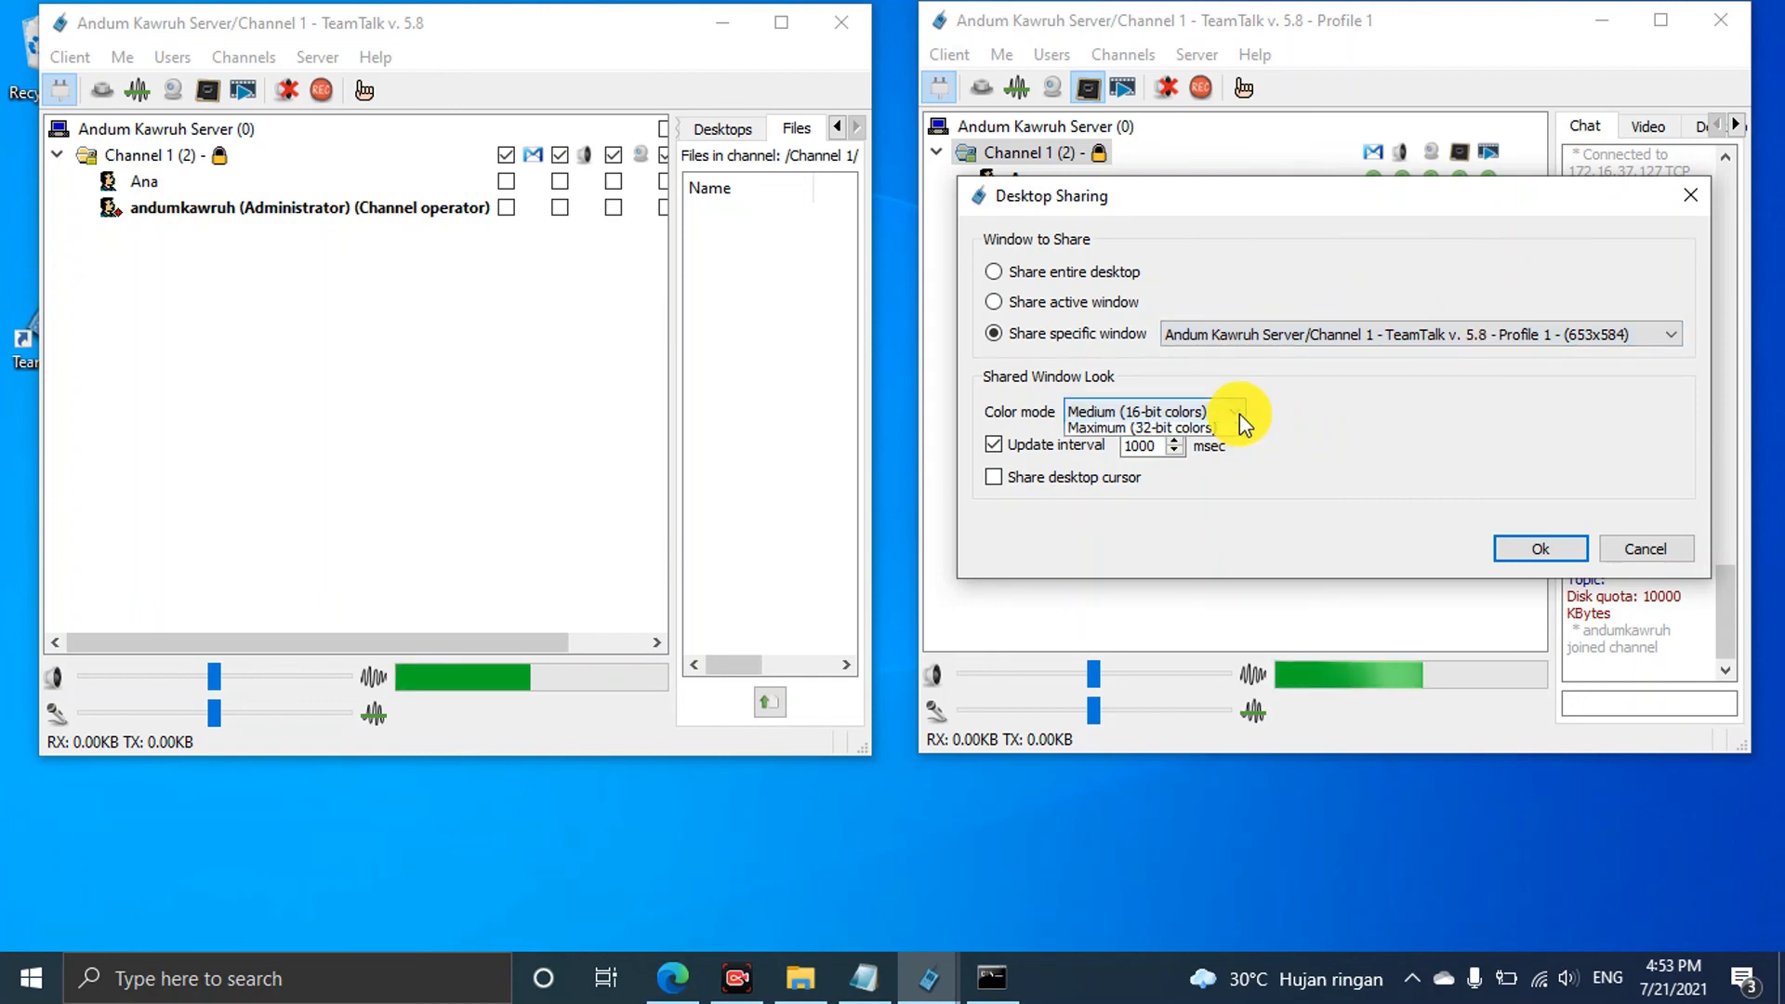
pyautogui.click(1335, 387)
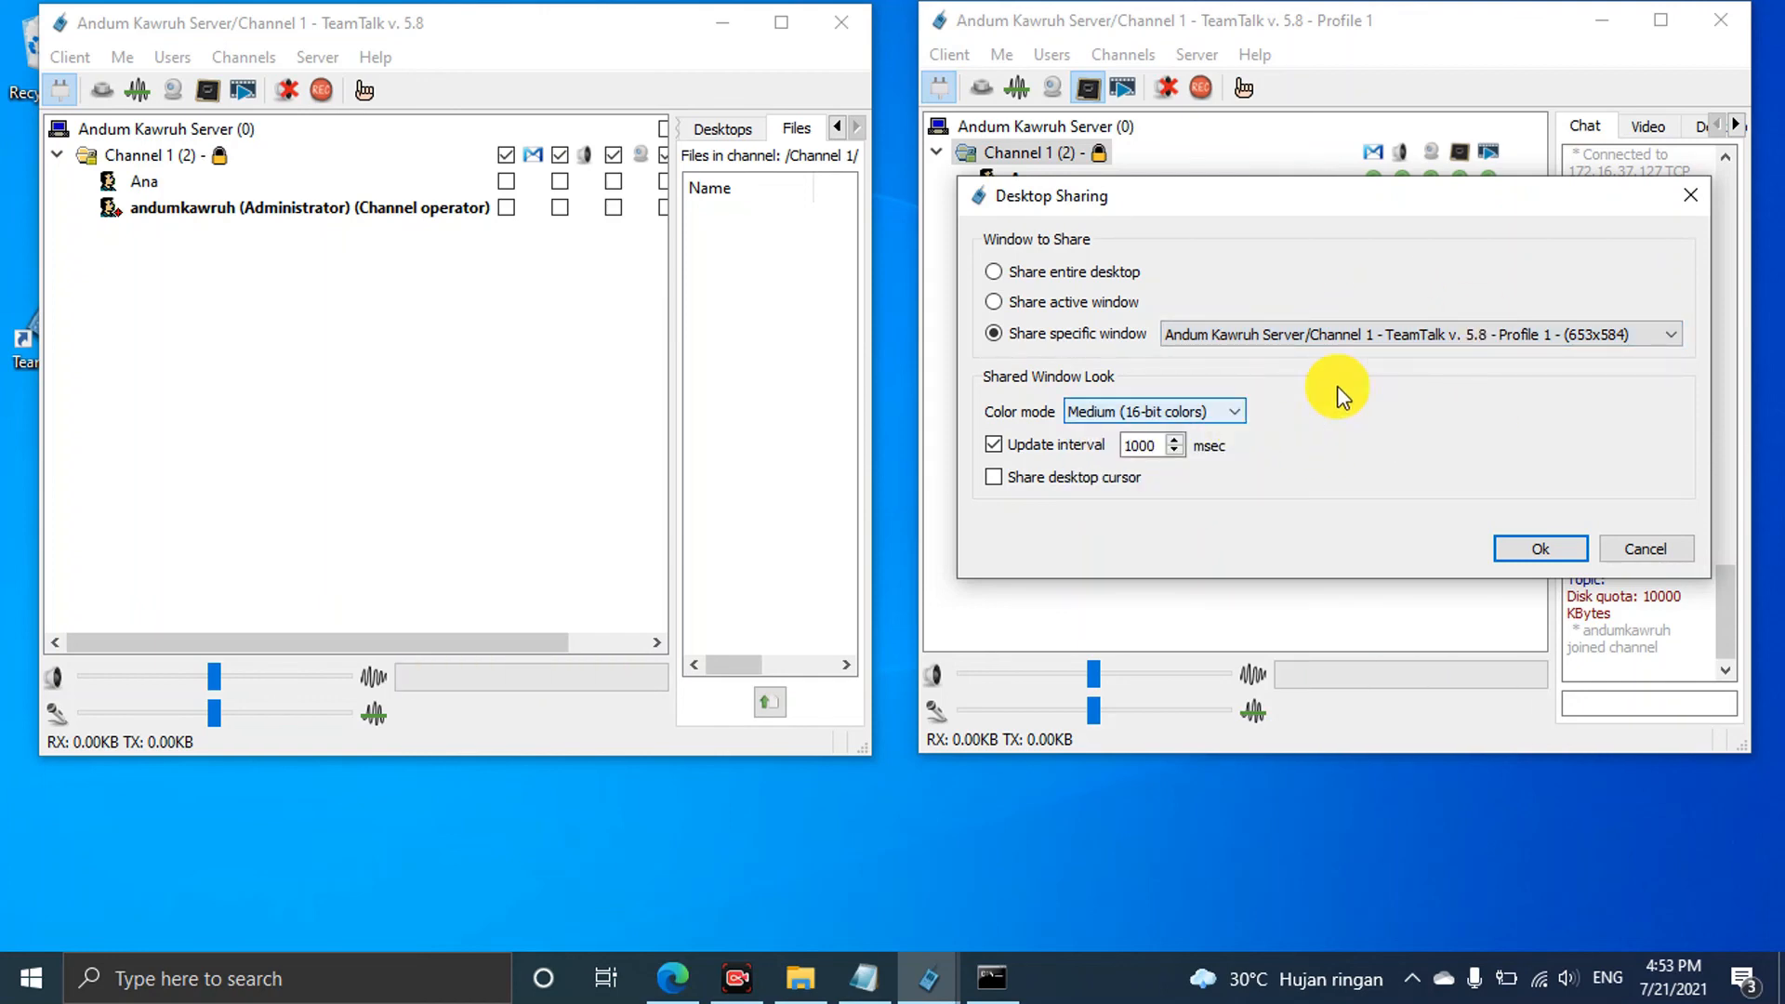
pyautogui.click(1663, 548)
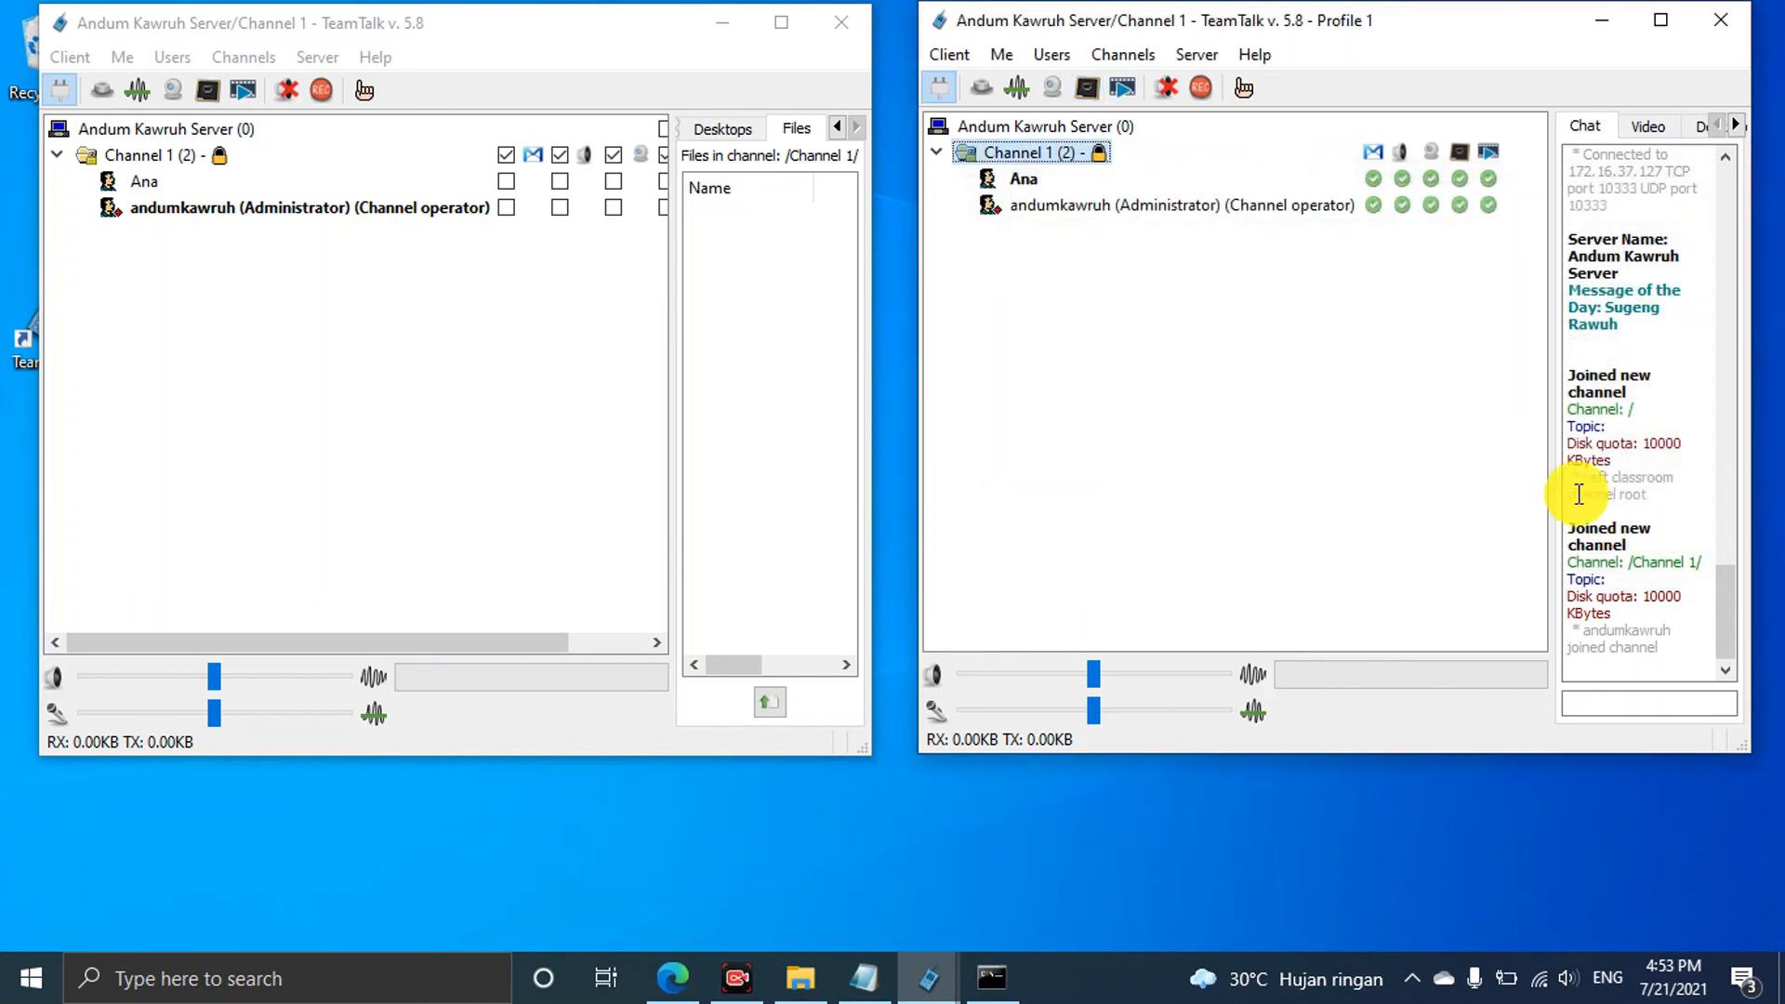
# After a failed video start, select USB2.0 HD UVC WebCam in Preferences' Video Capture and test it
pyautogui.click(1054, 91)
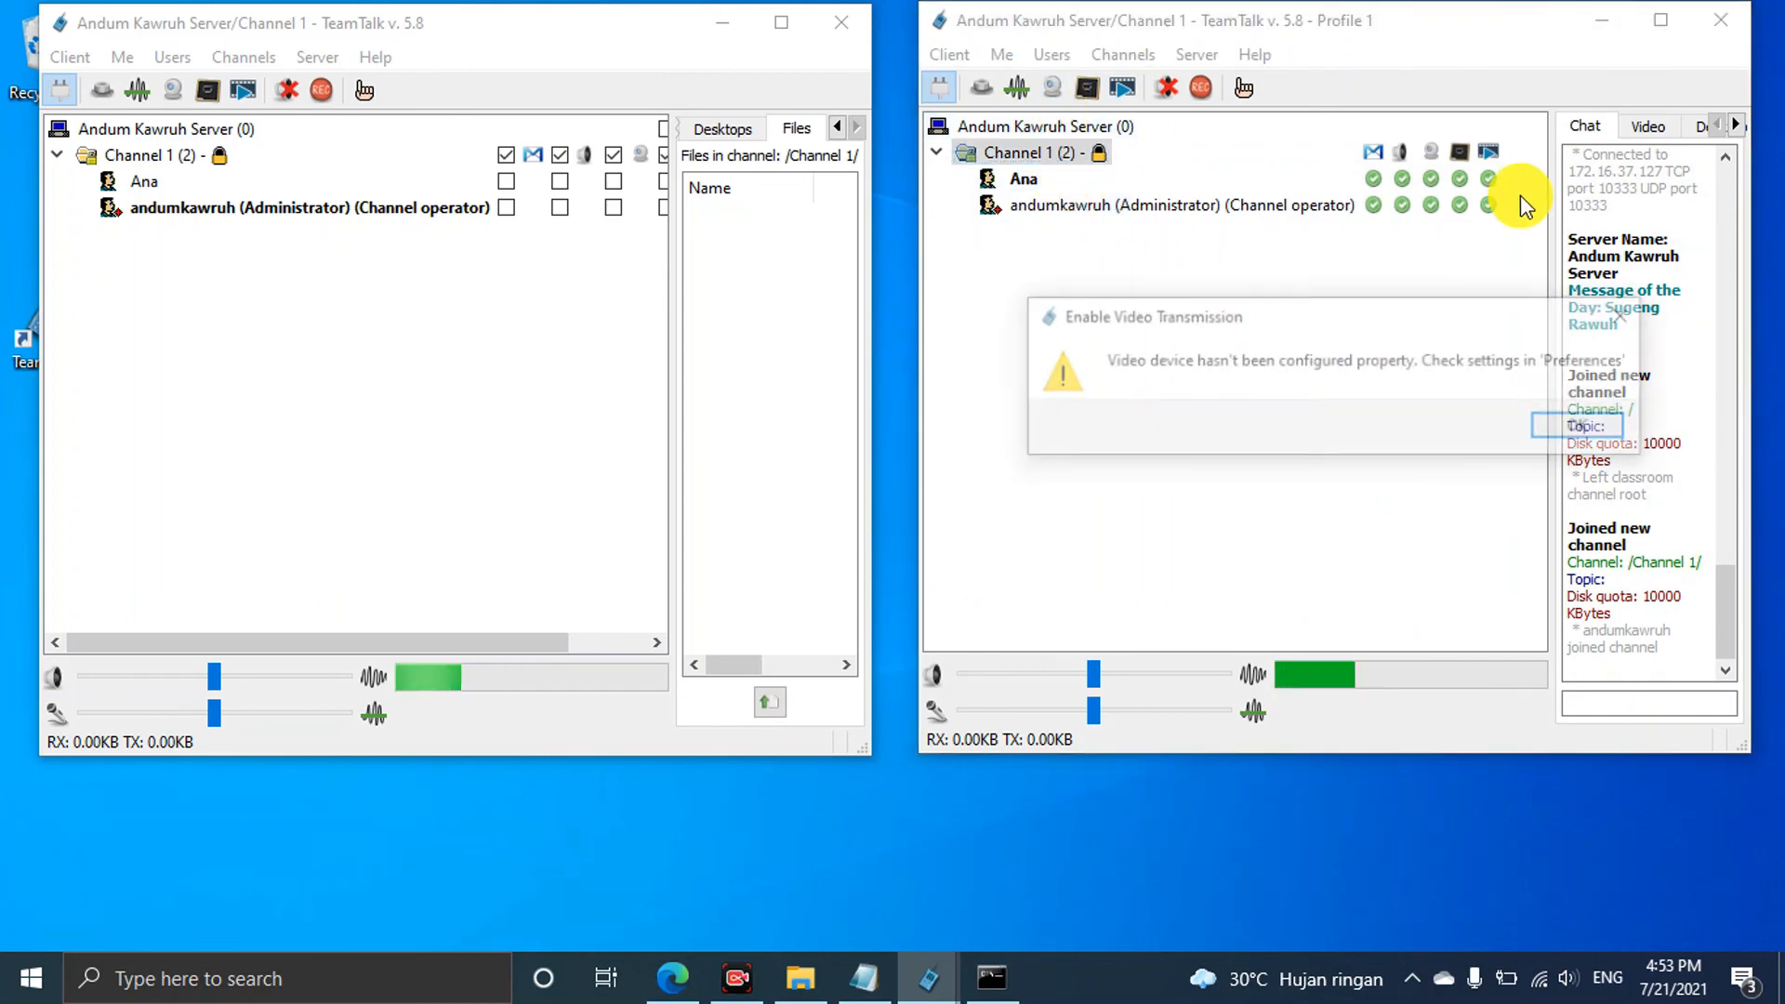
pyautogui.click(1588, 426)
pyautogui.click(945, 52)
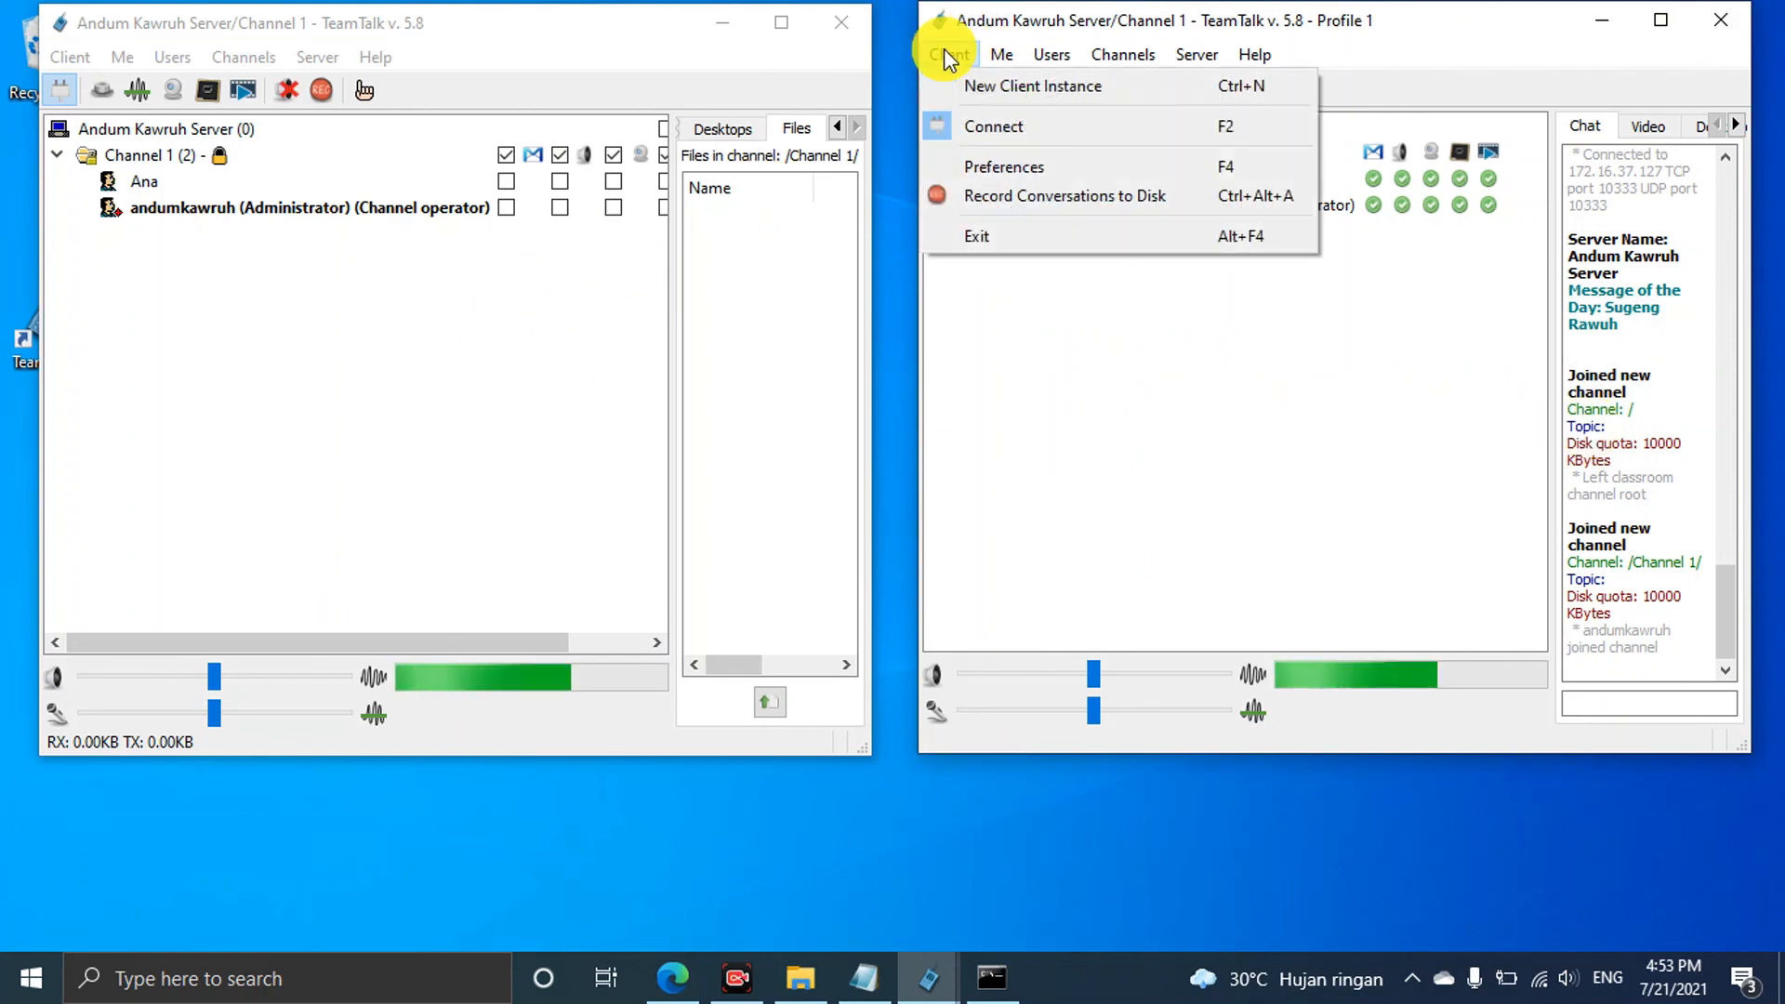
pyautogui.click(1021, 156)
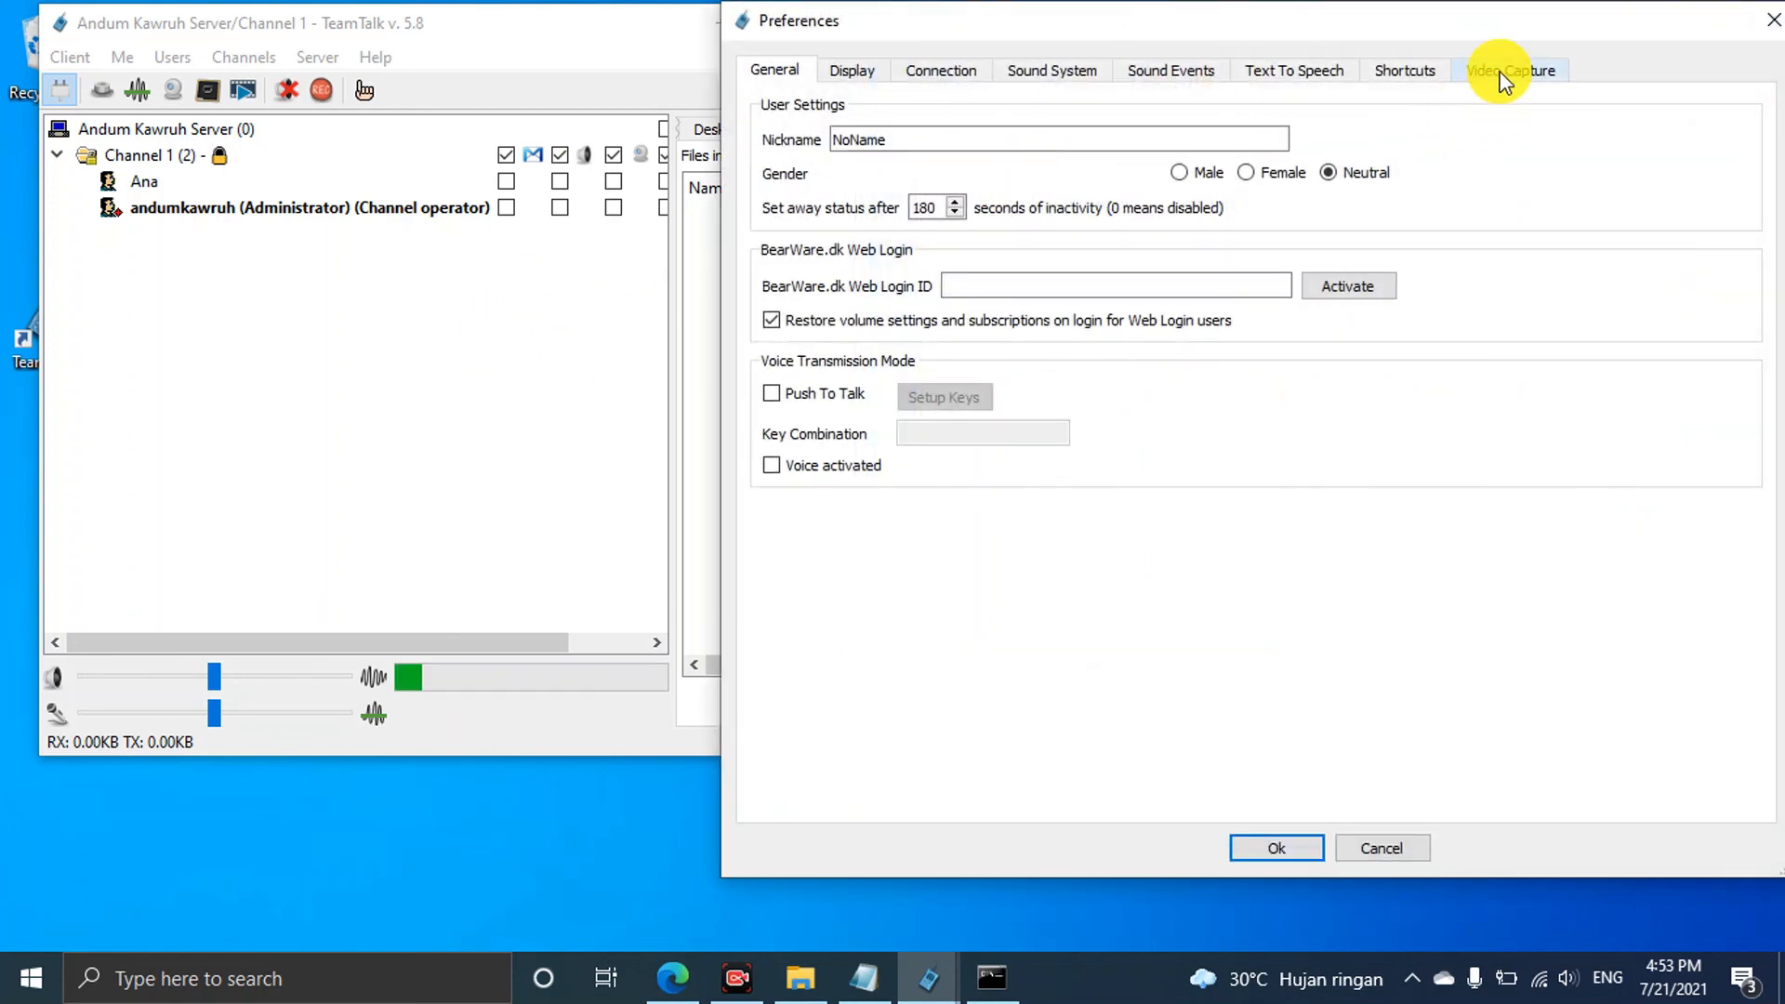
pyautogui.click(1503, 74)
pyautogui.click(1495, 141)
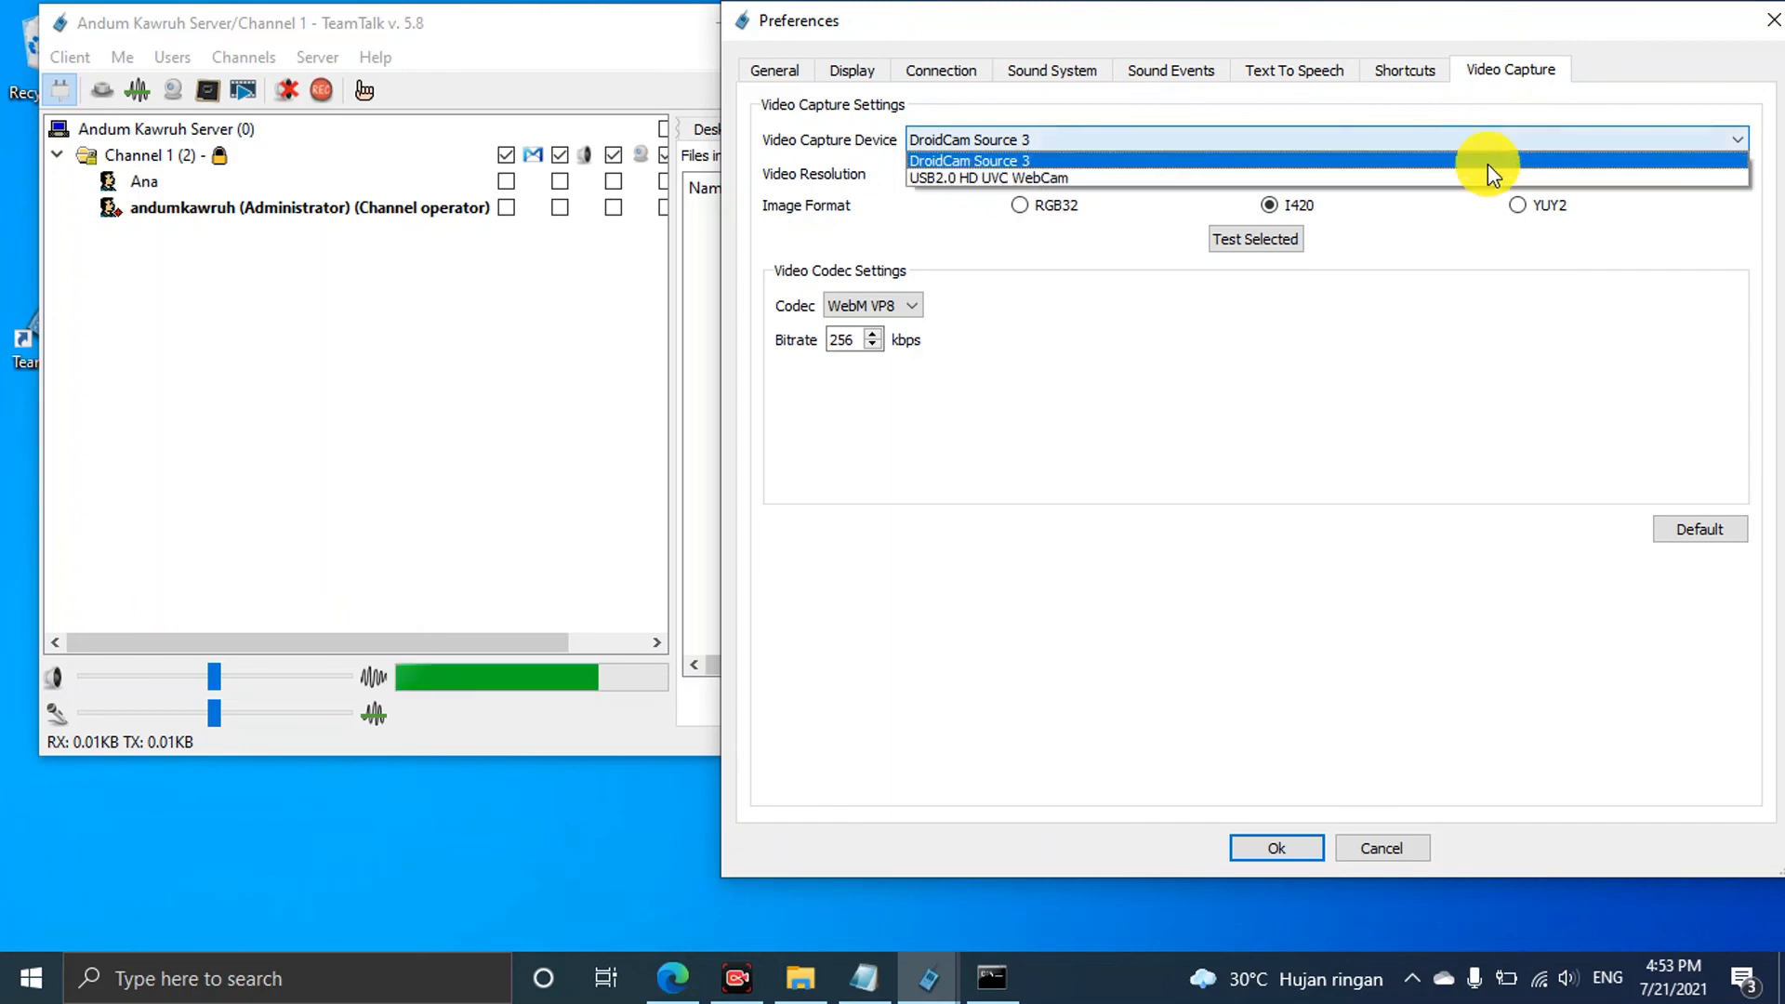
pyautogui.click(1487, 175)
pyautogui.click(1487, 175)
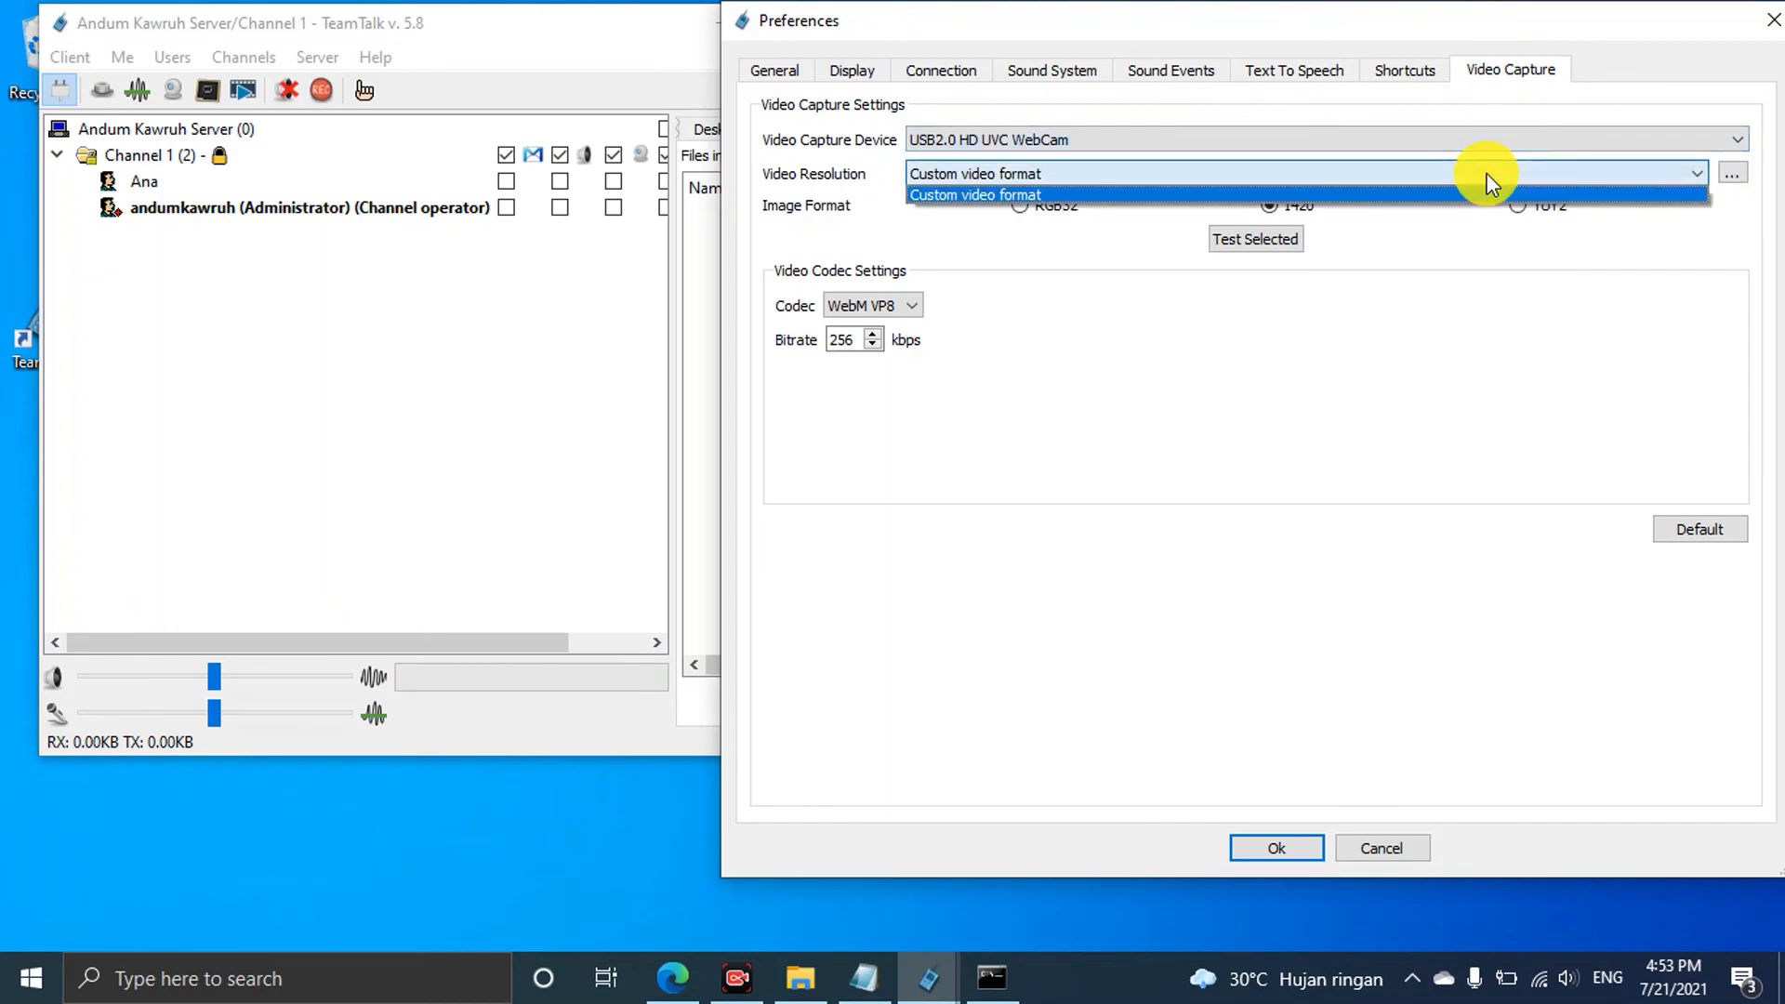
pyautogui.click(1487, 175)
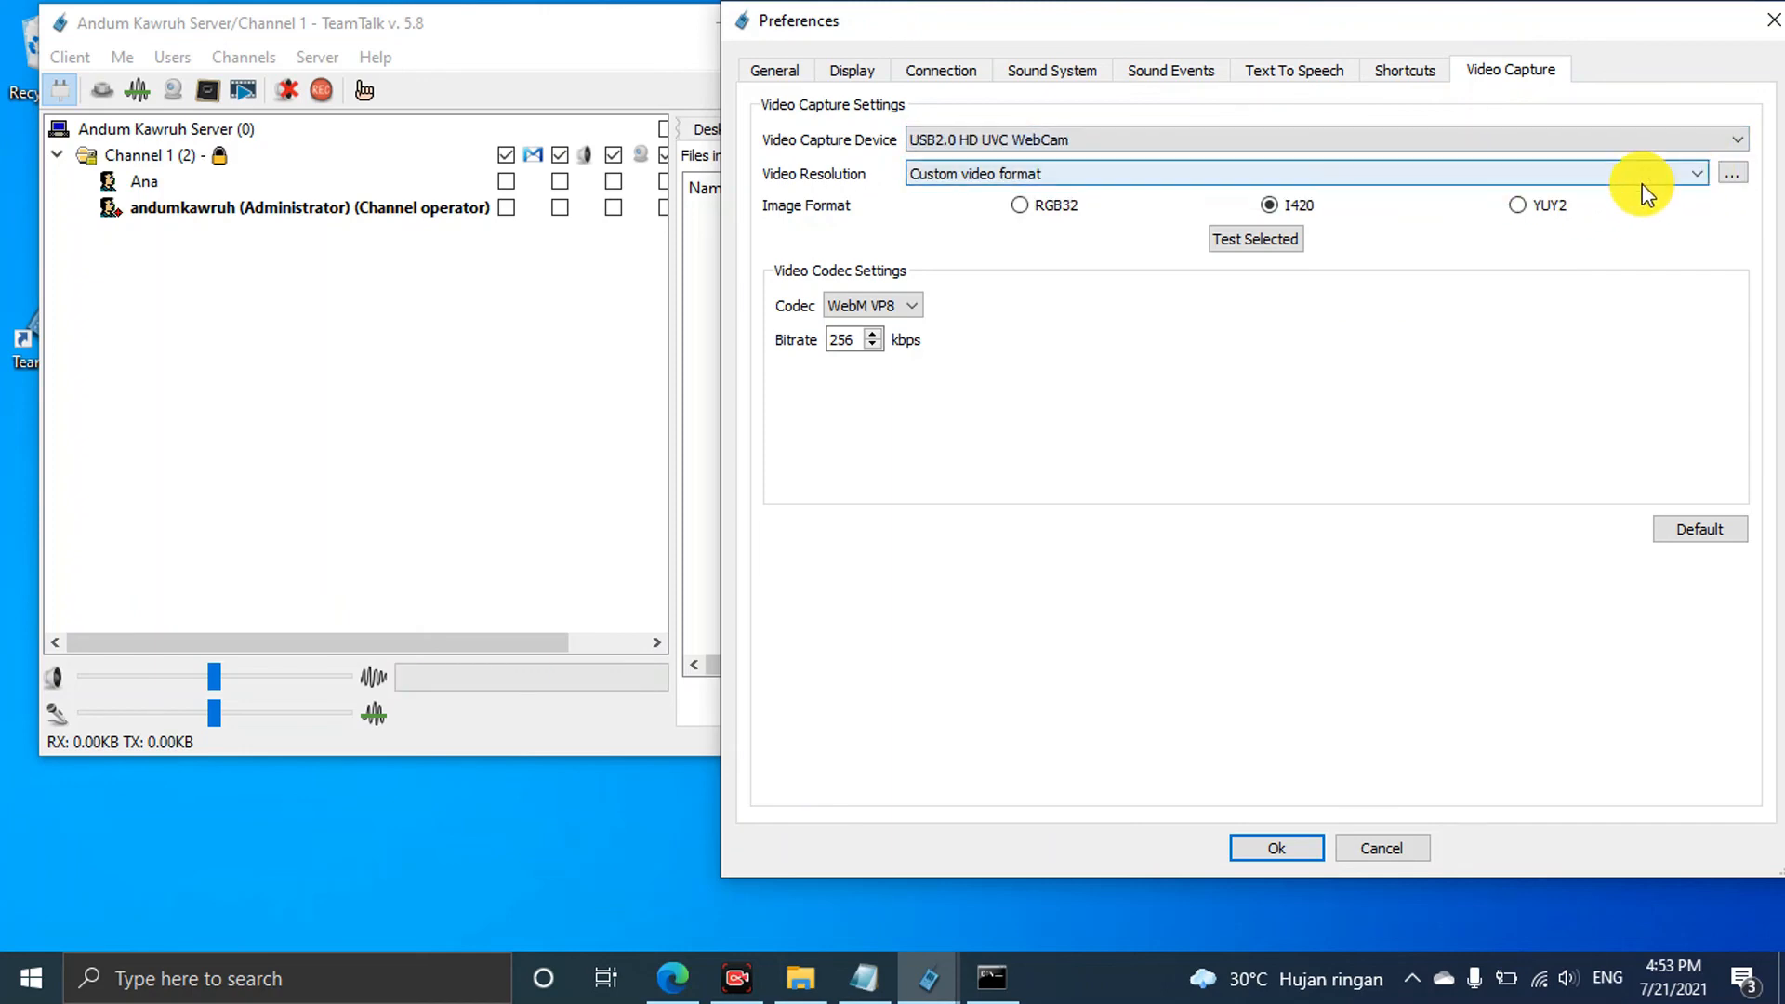
pyautogui.click(1279, 239)
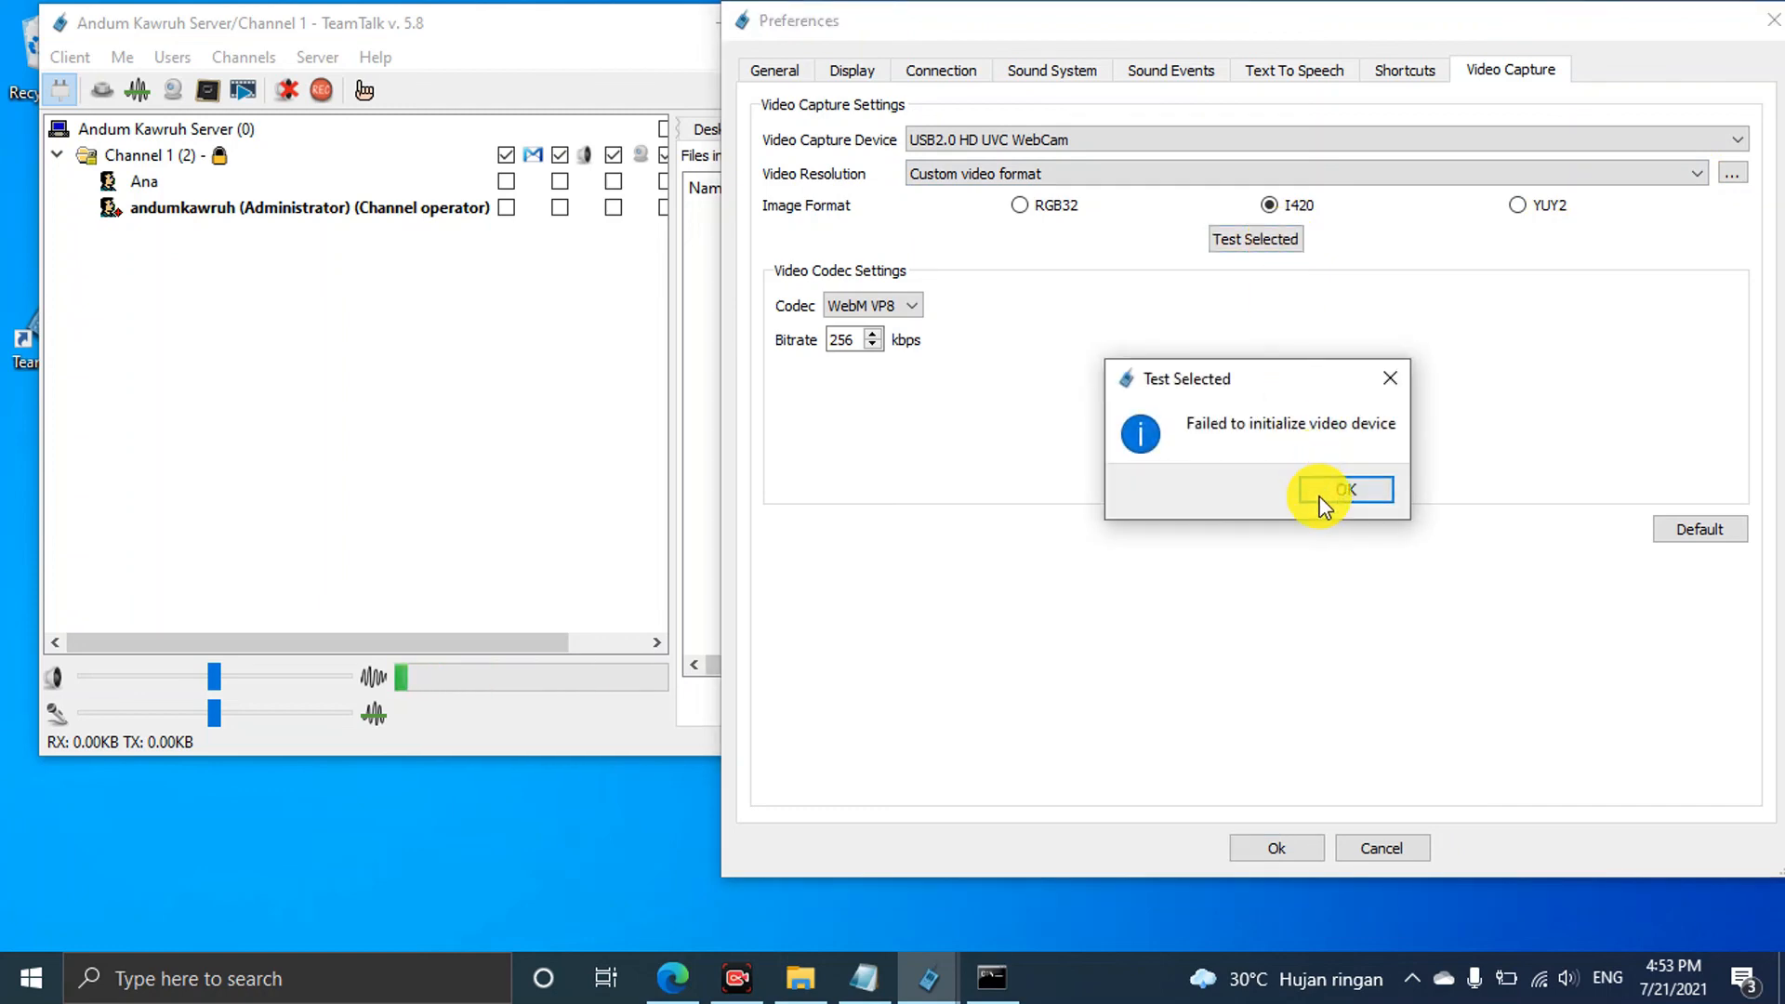
pyautogui.click(1320, 492)
# Set a custom 640x480 format with YUY2, test the webcam again, and save the preferences
pyautogui.click(1690, 170)
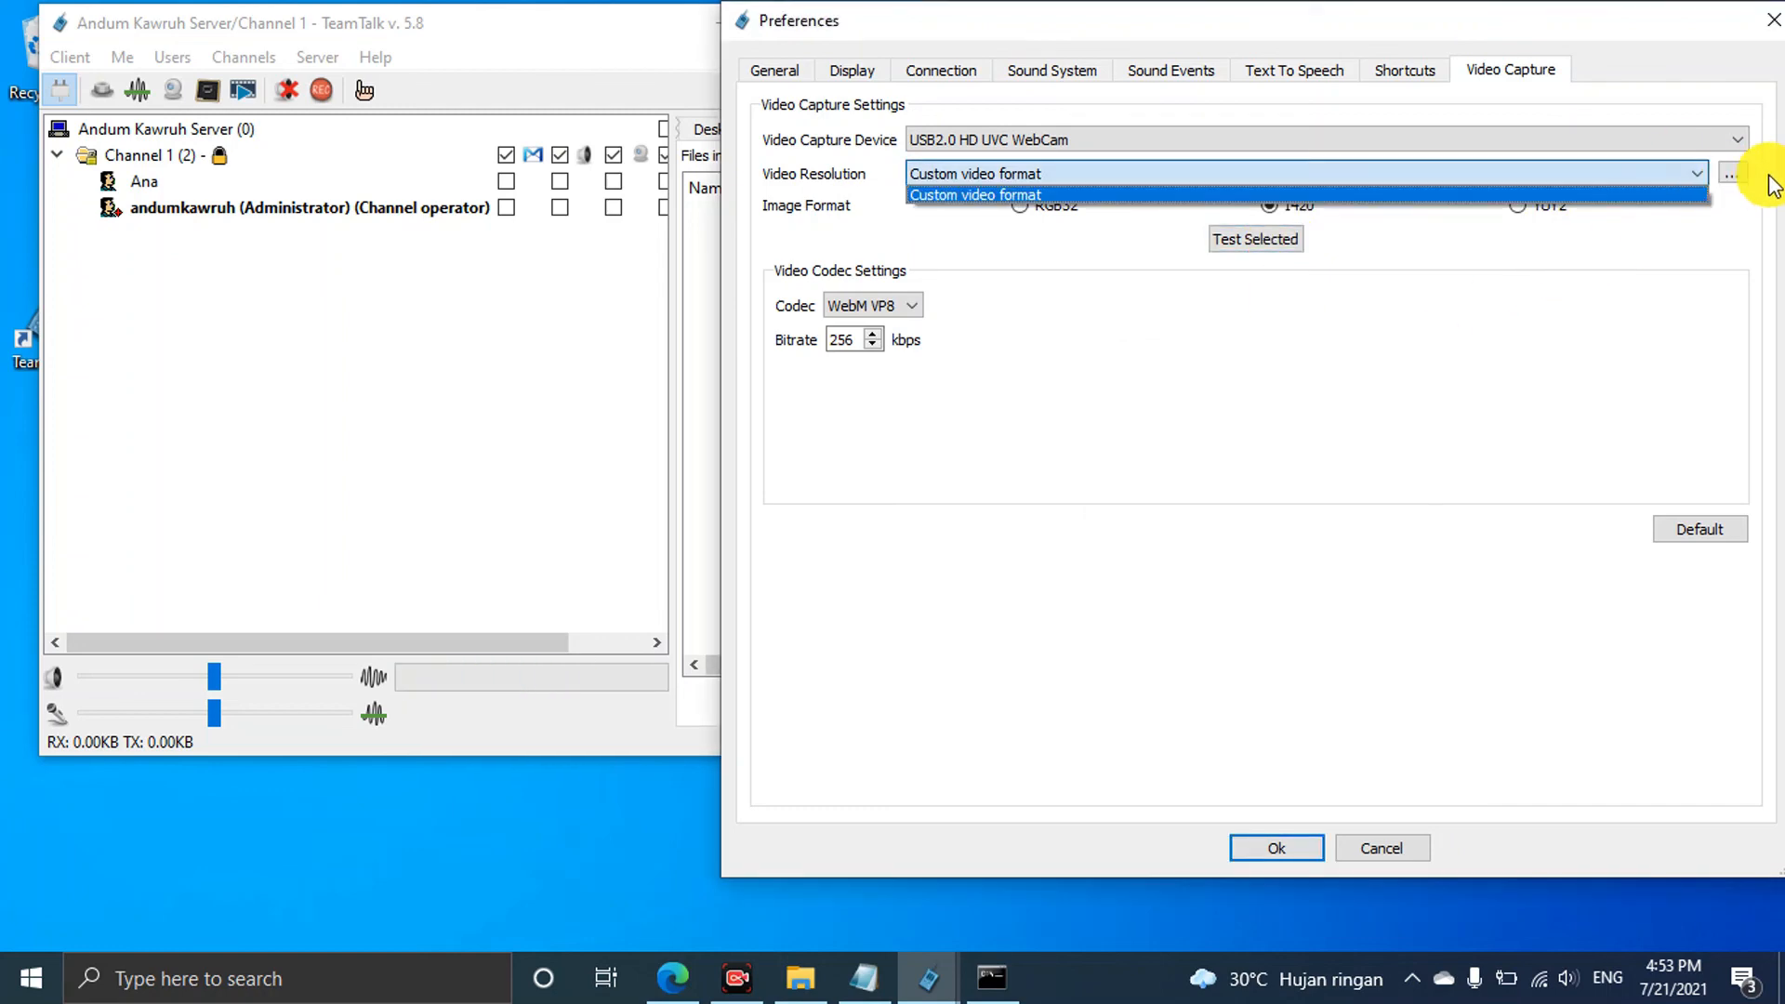
pyautogui.click(1731, 173)
pyautogui.click(1731, 173)
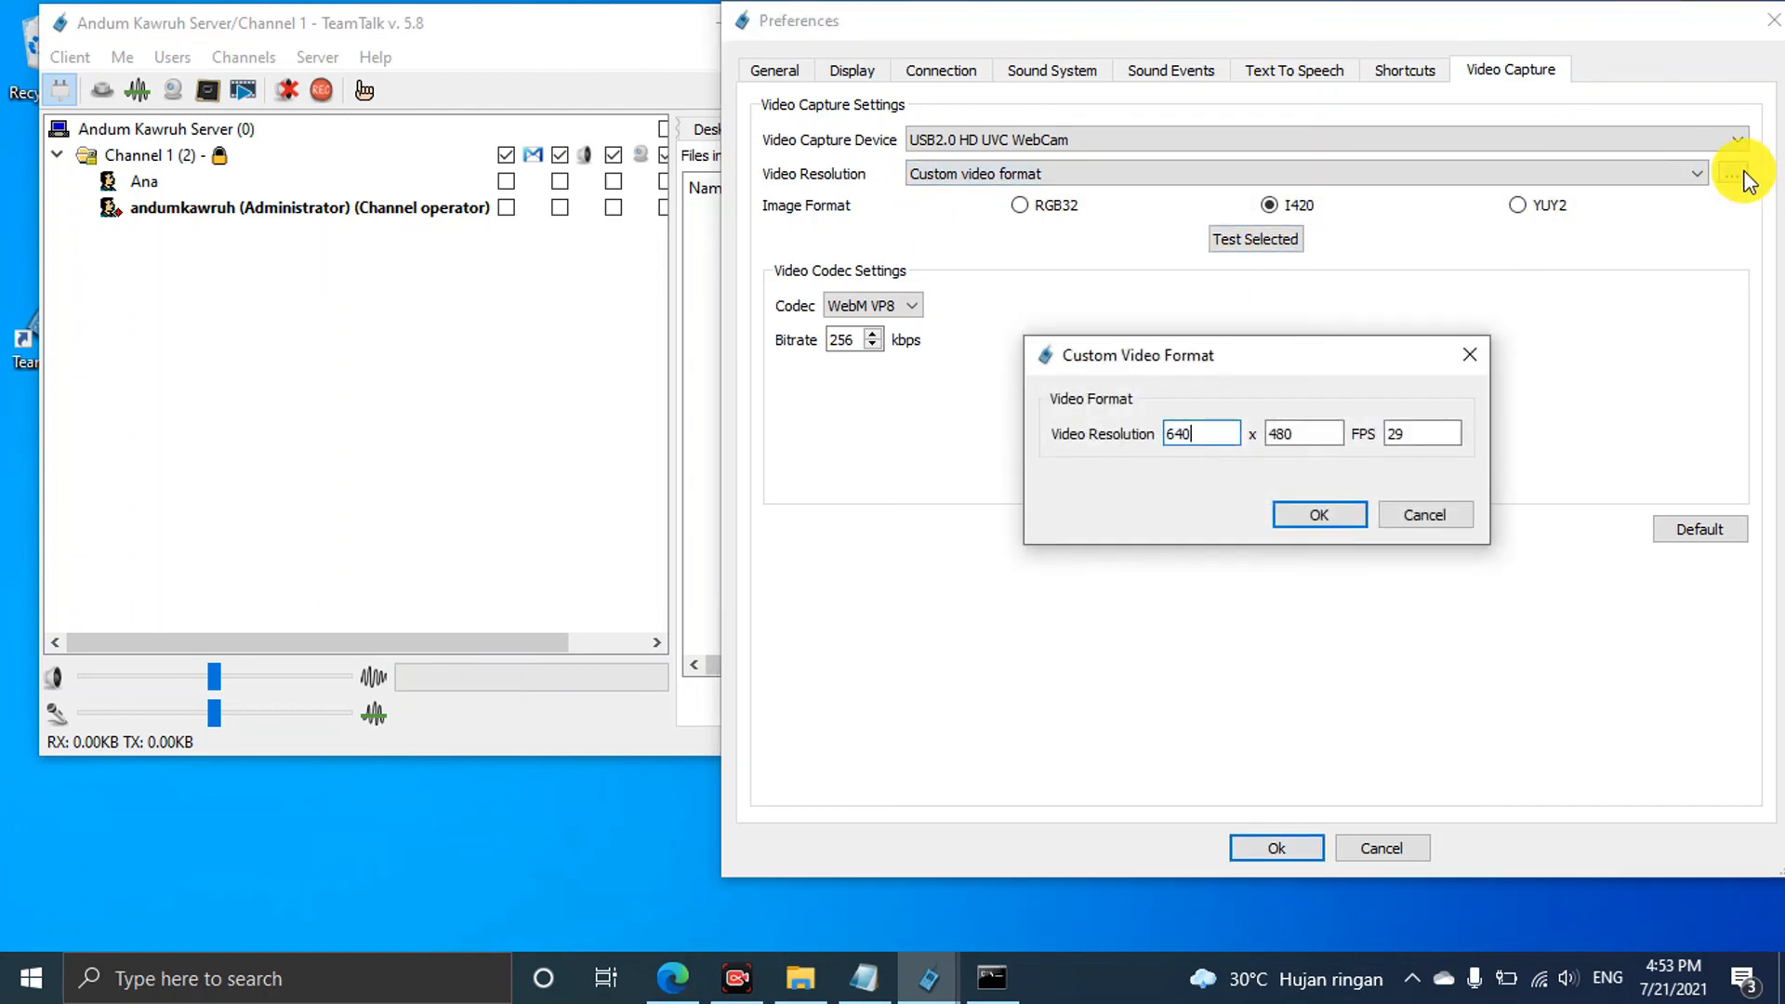
pyautogui.click(1324, 508)
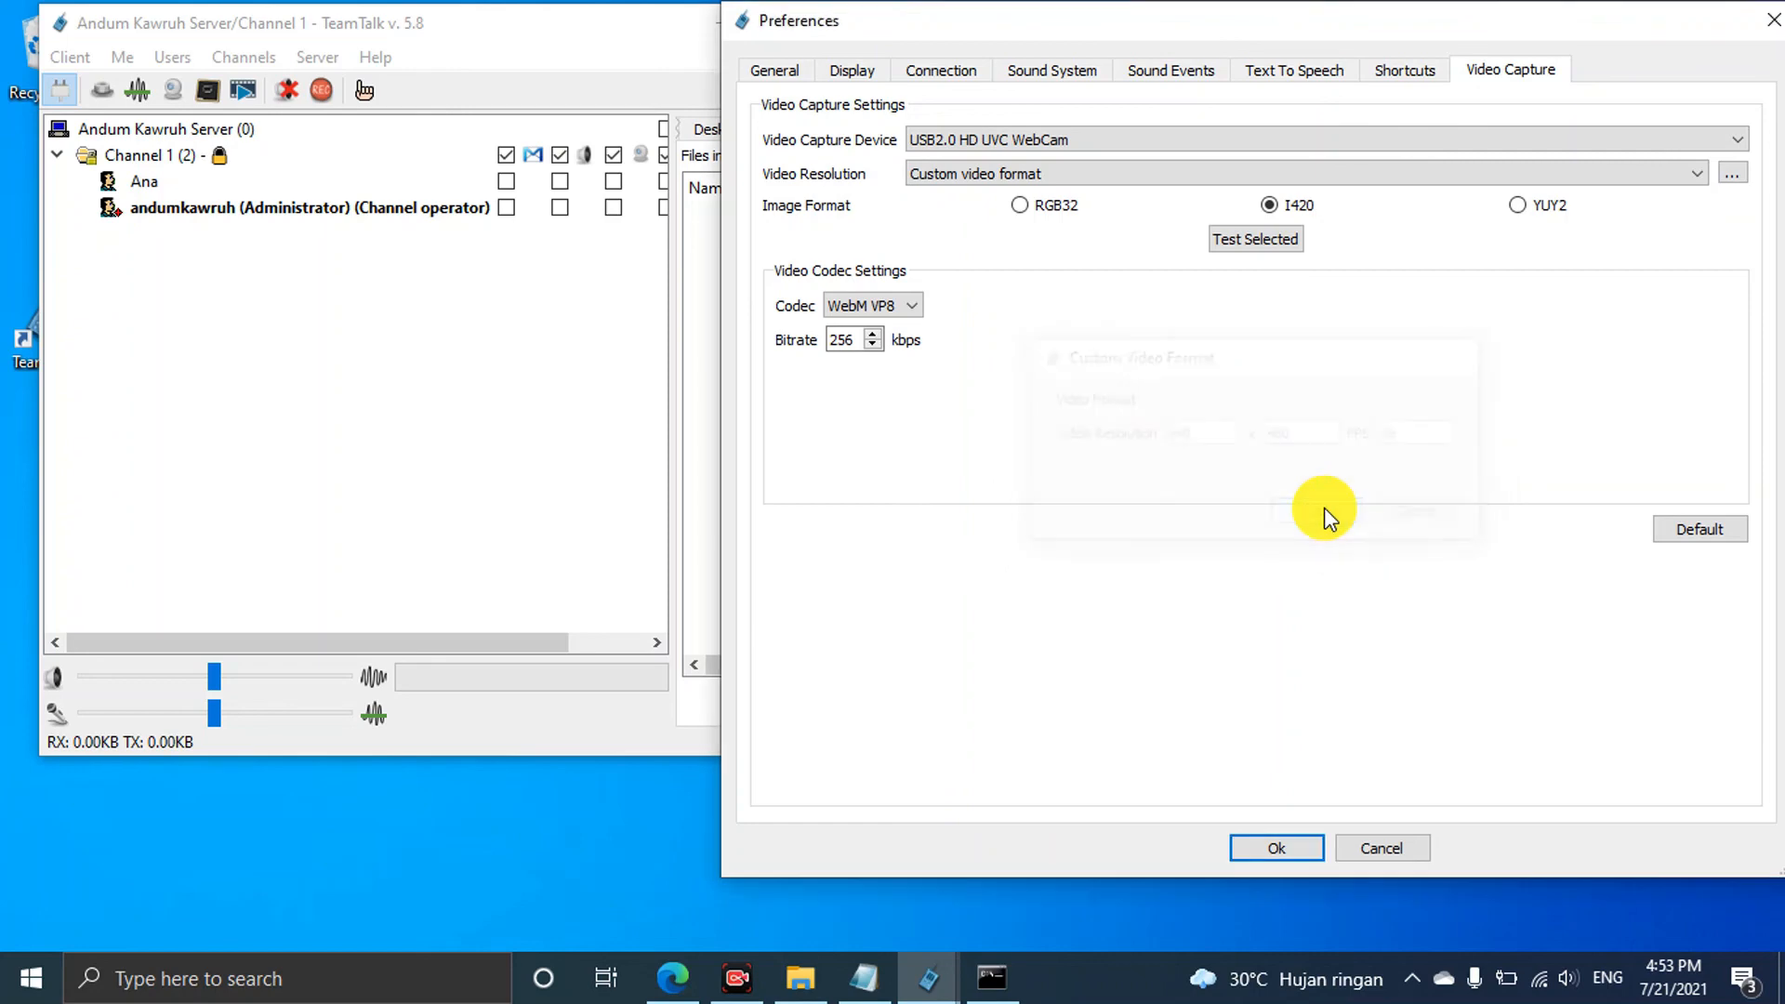
pyautogui.click(1517, 205)
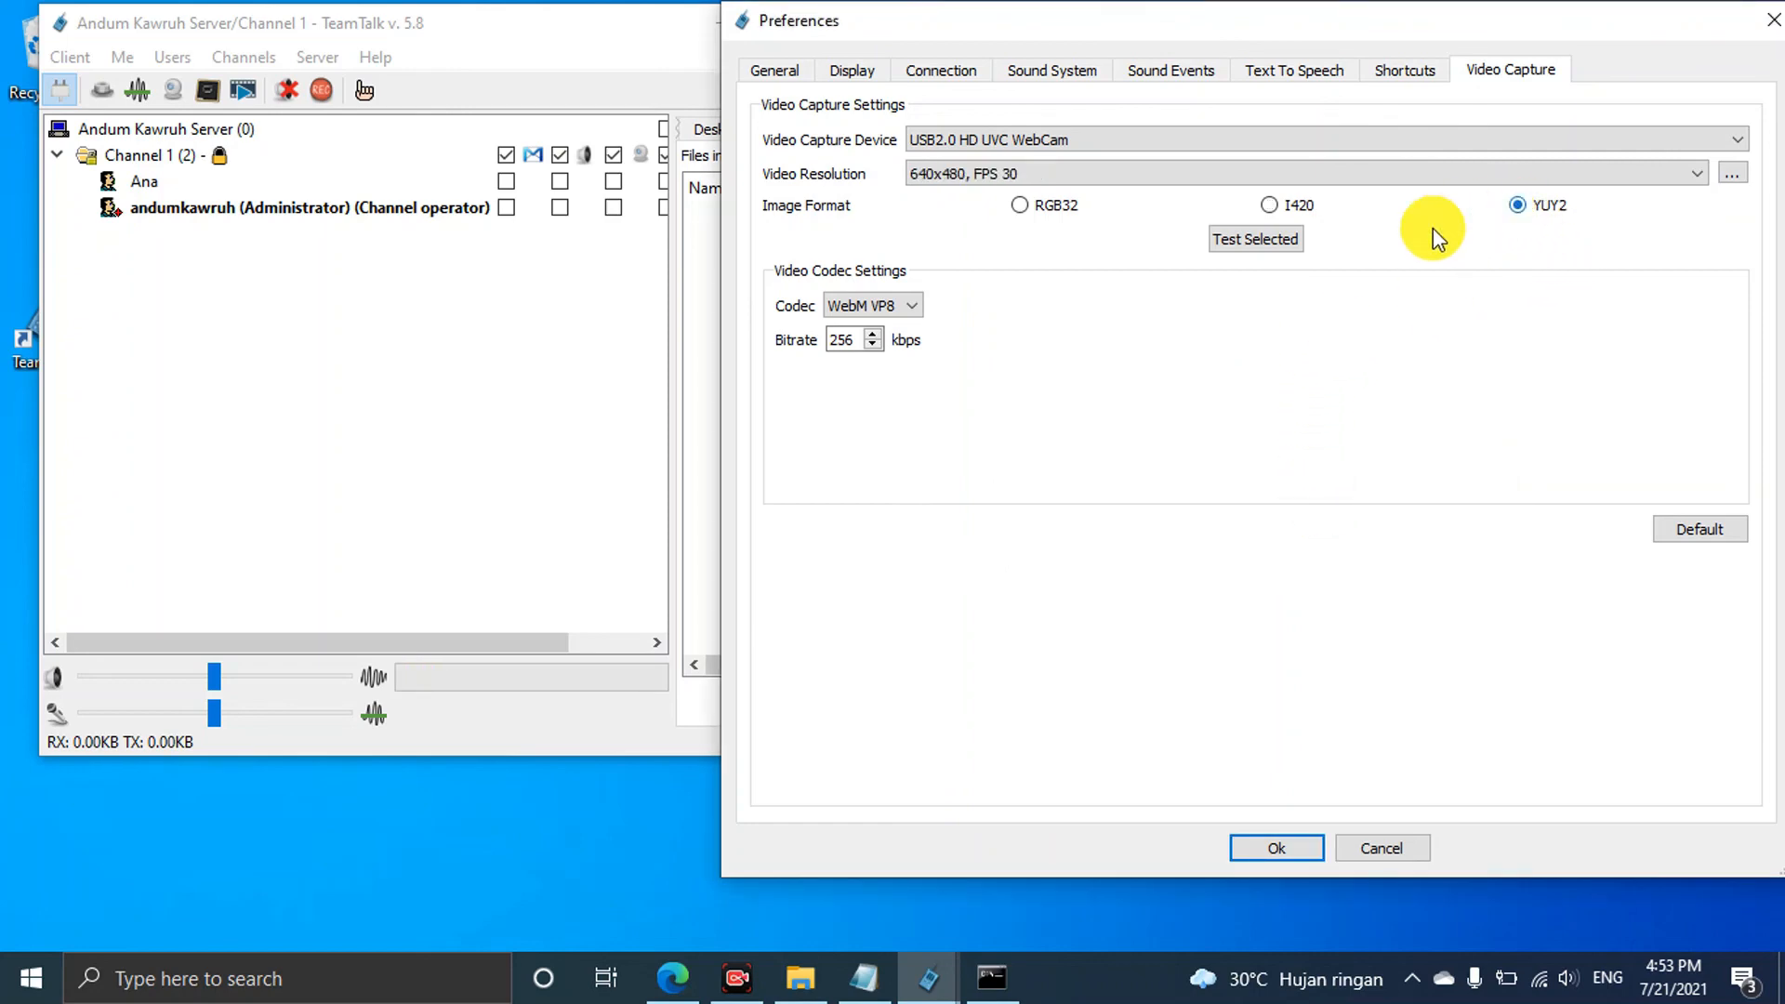
pyautogui.click(1263, 241)
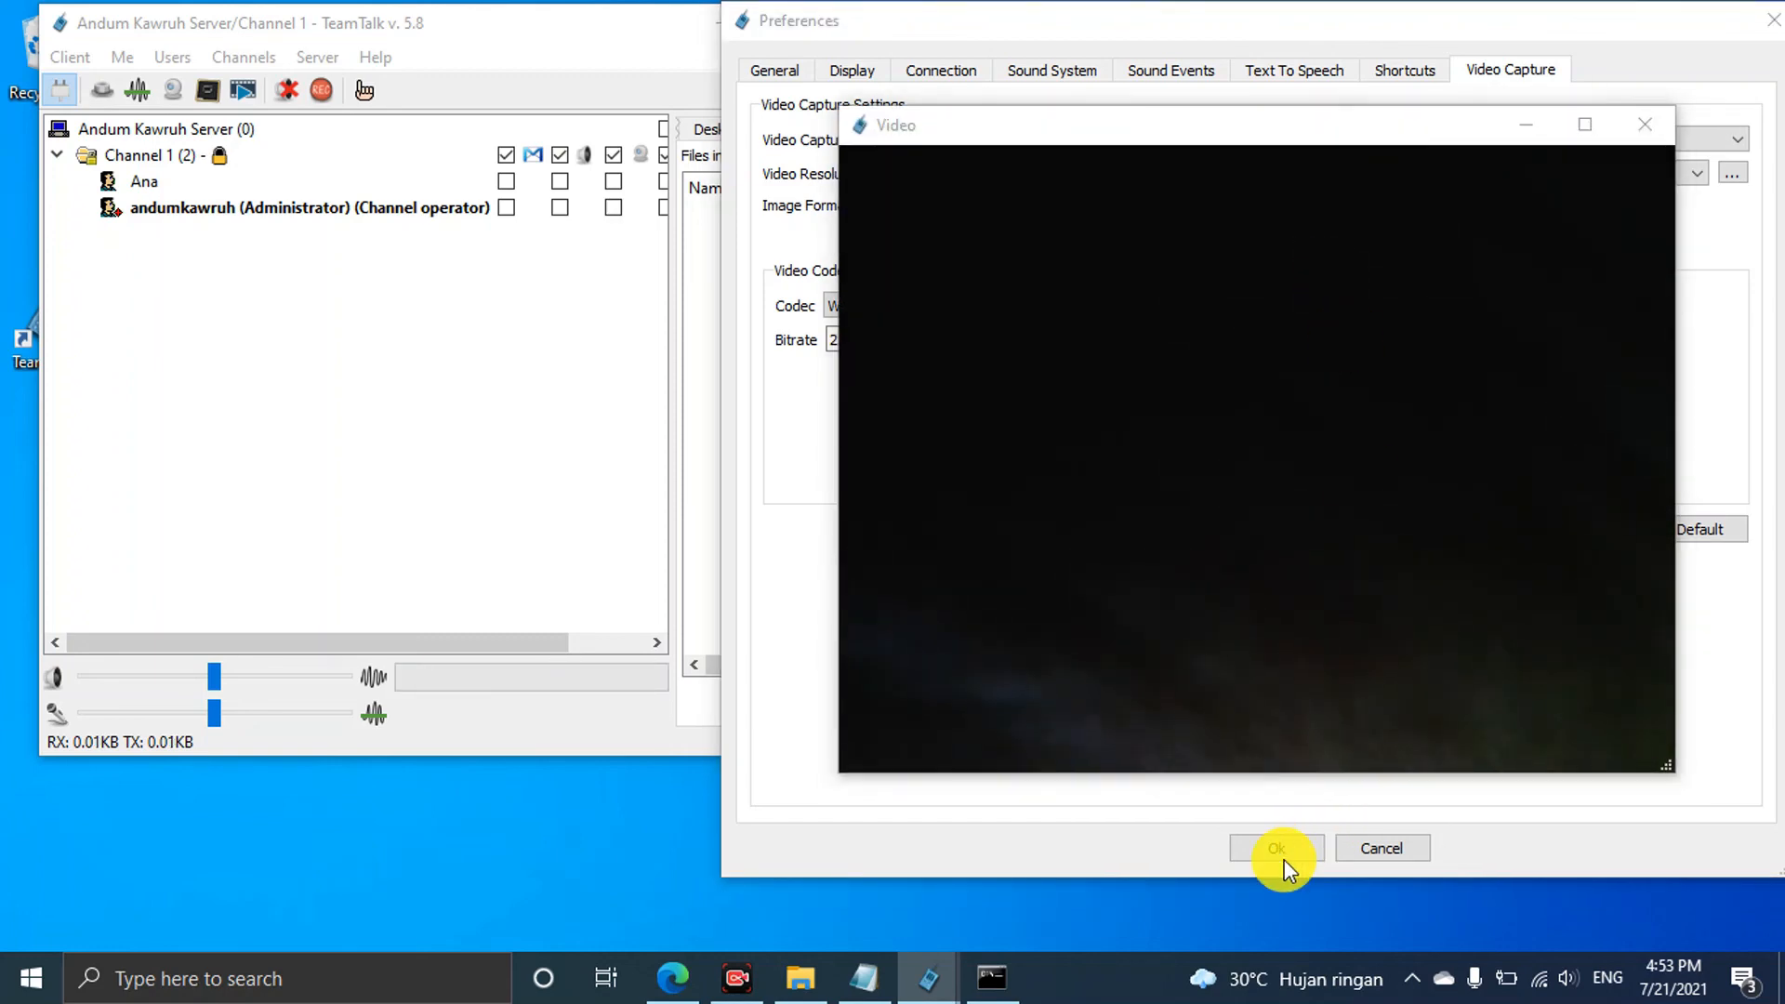
pyautogui.click(1632, 125)
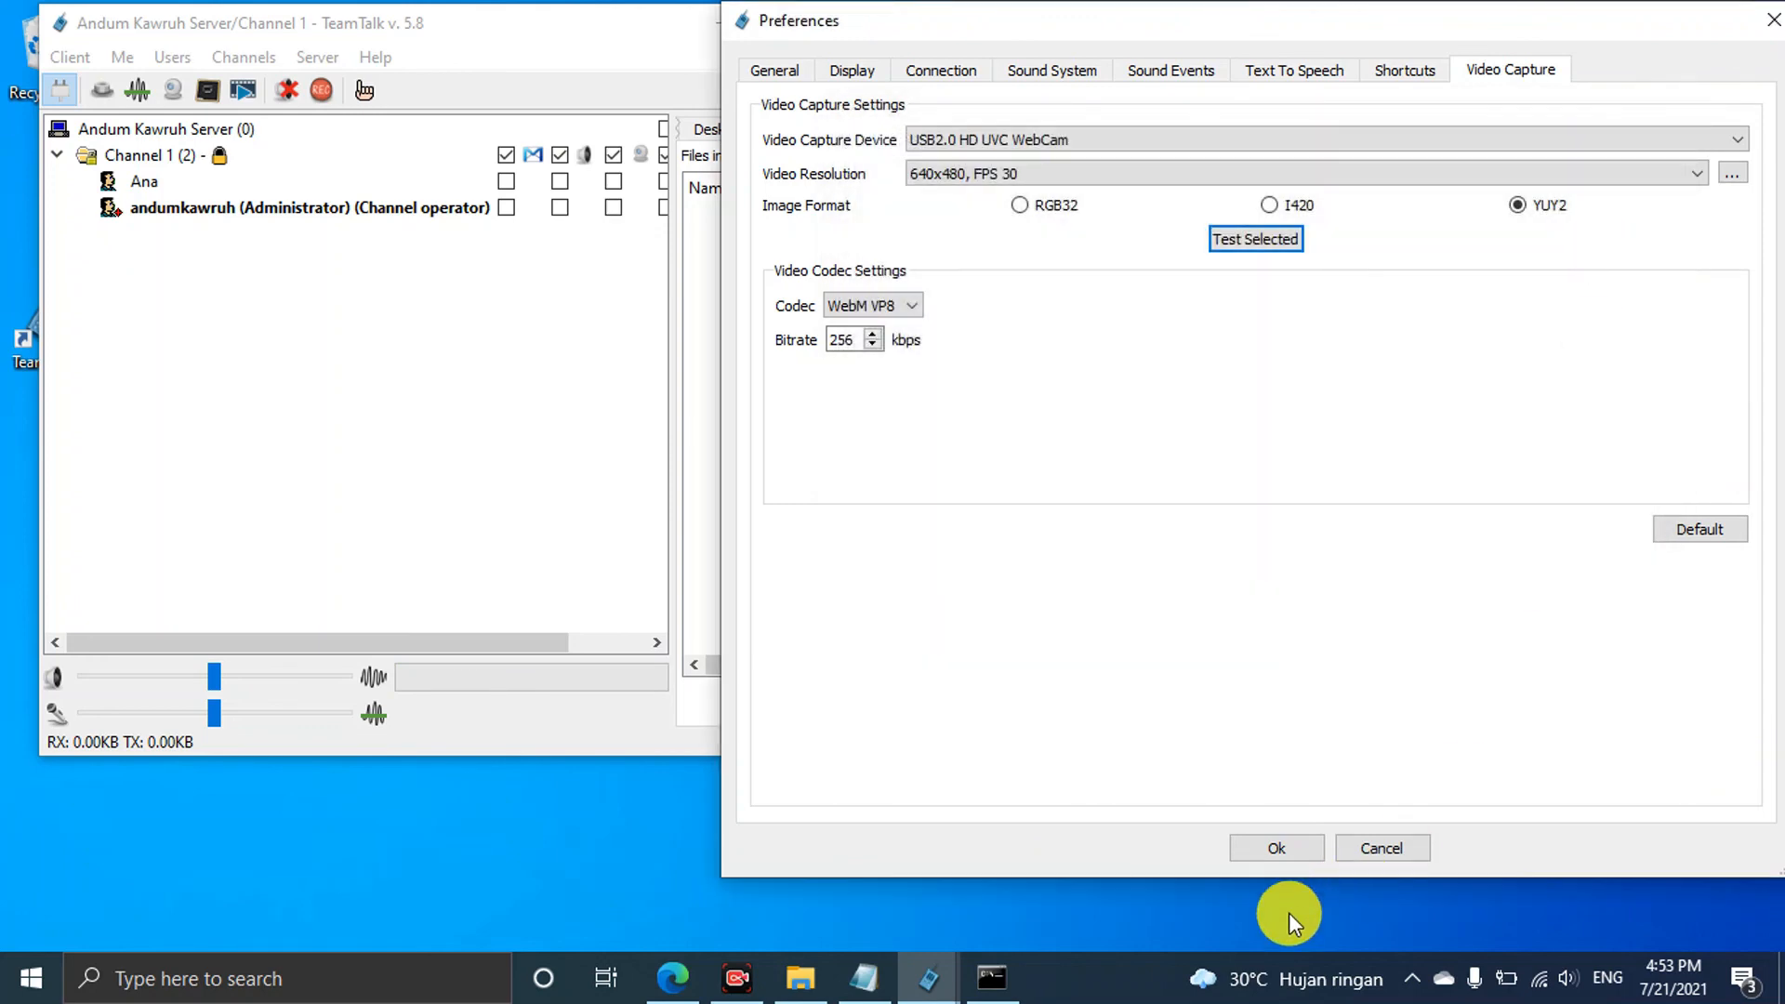
pyautogui.click(1291, 850)
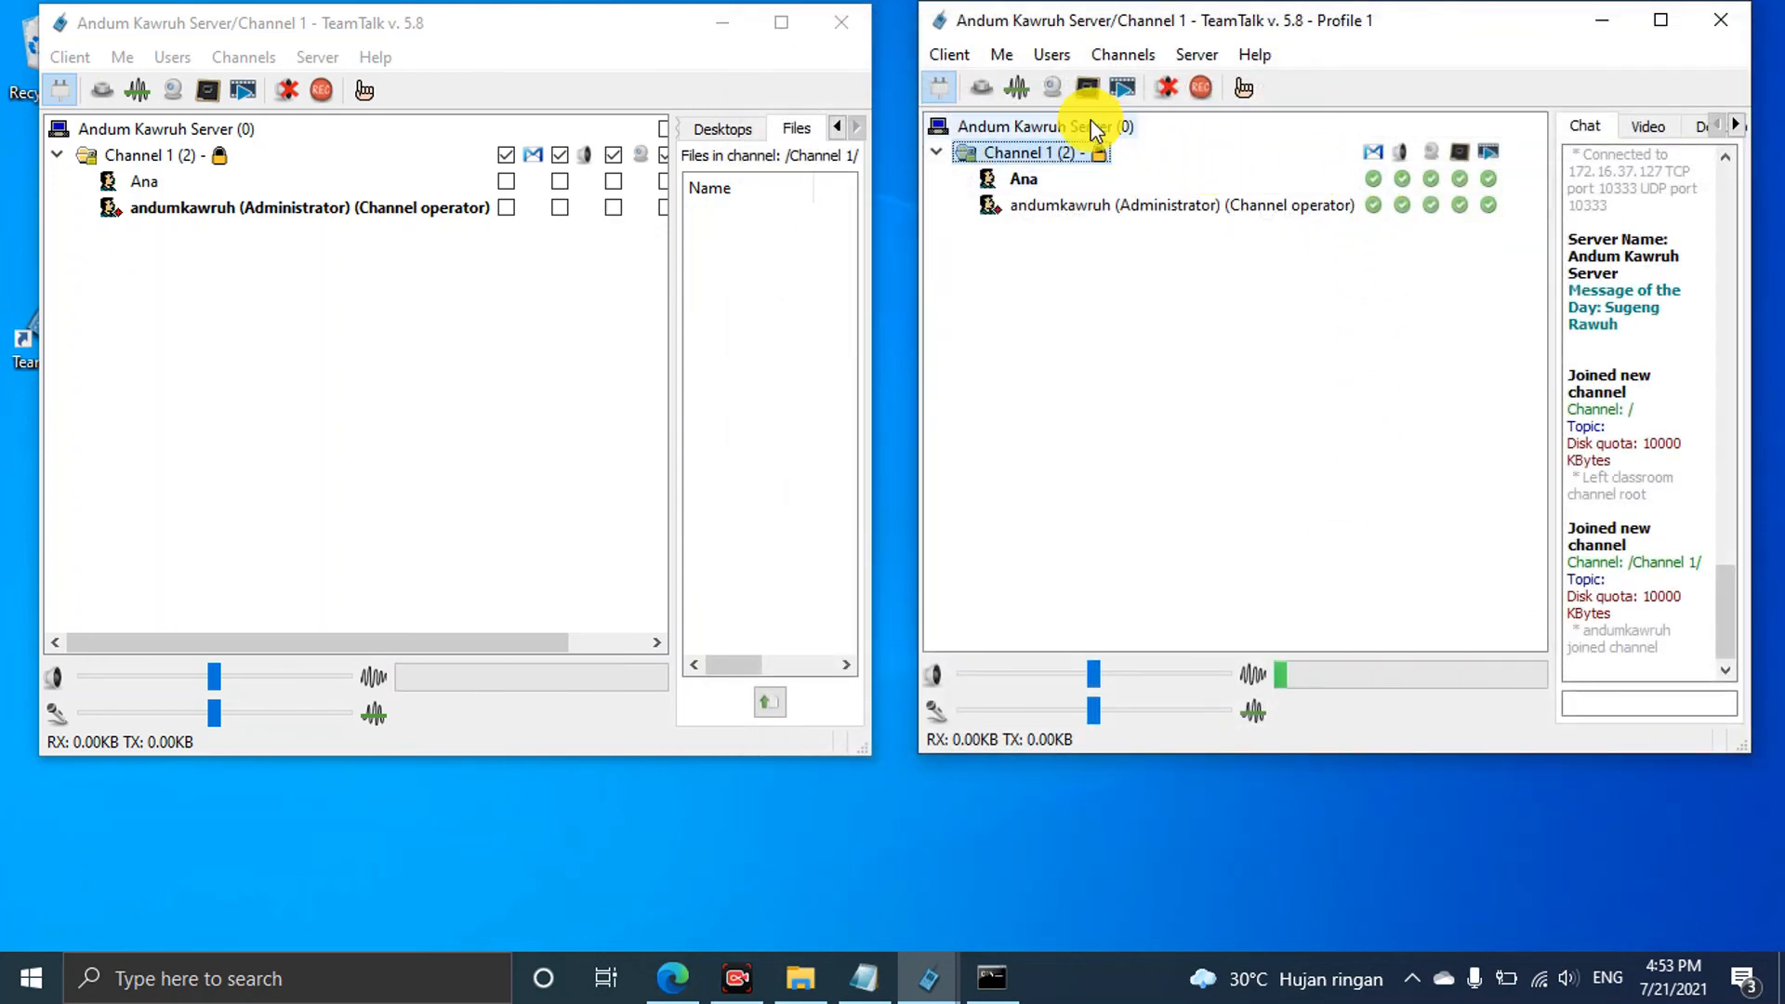
# Start webcam transmission from the Profile 1 client and view the incoming video in the other client
pyautogui.click(1661, 20)
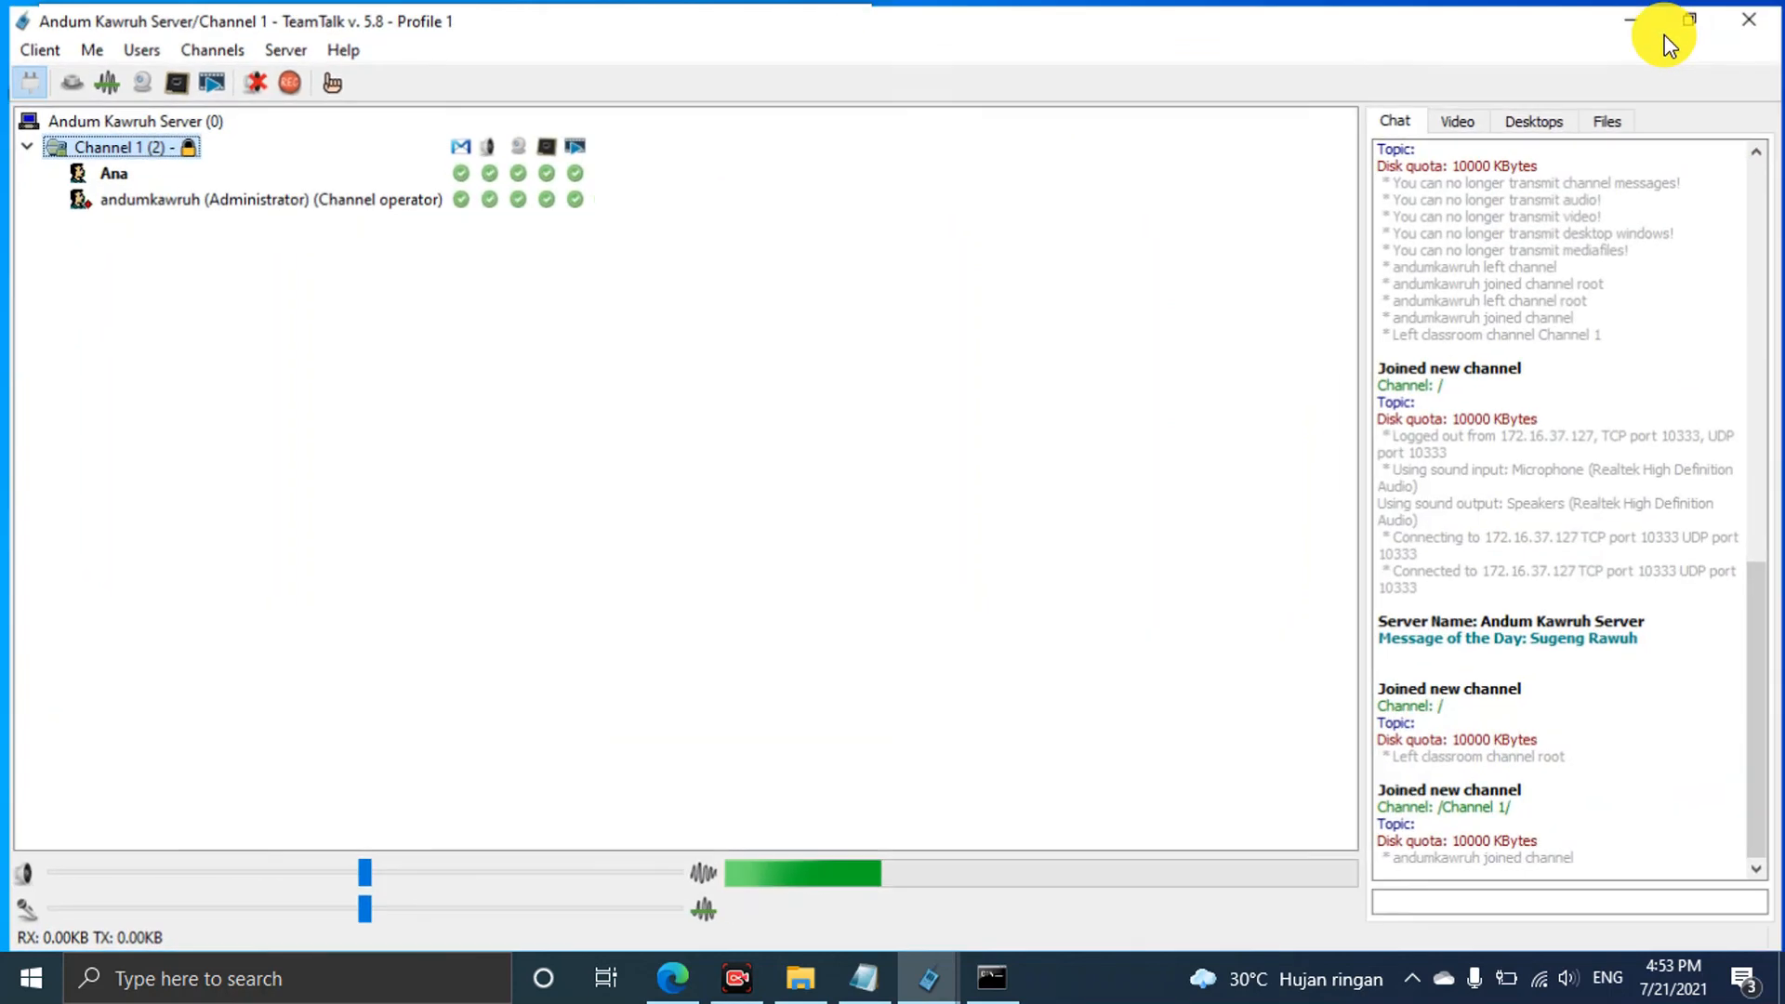
pyautogui.click(1461, 121)
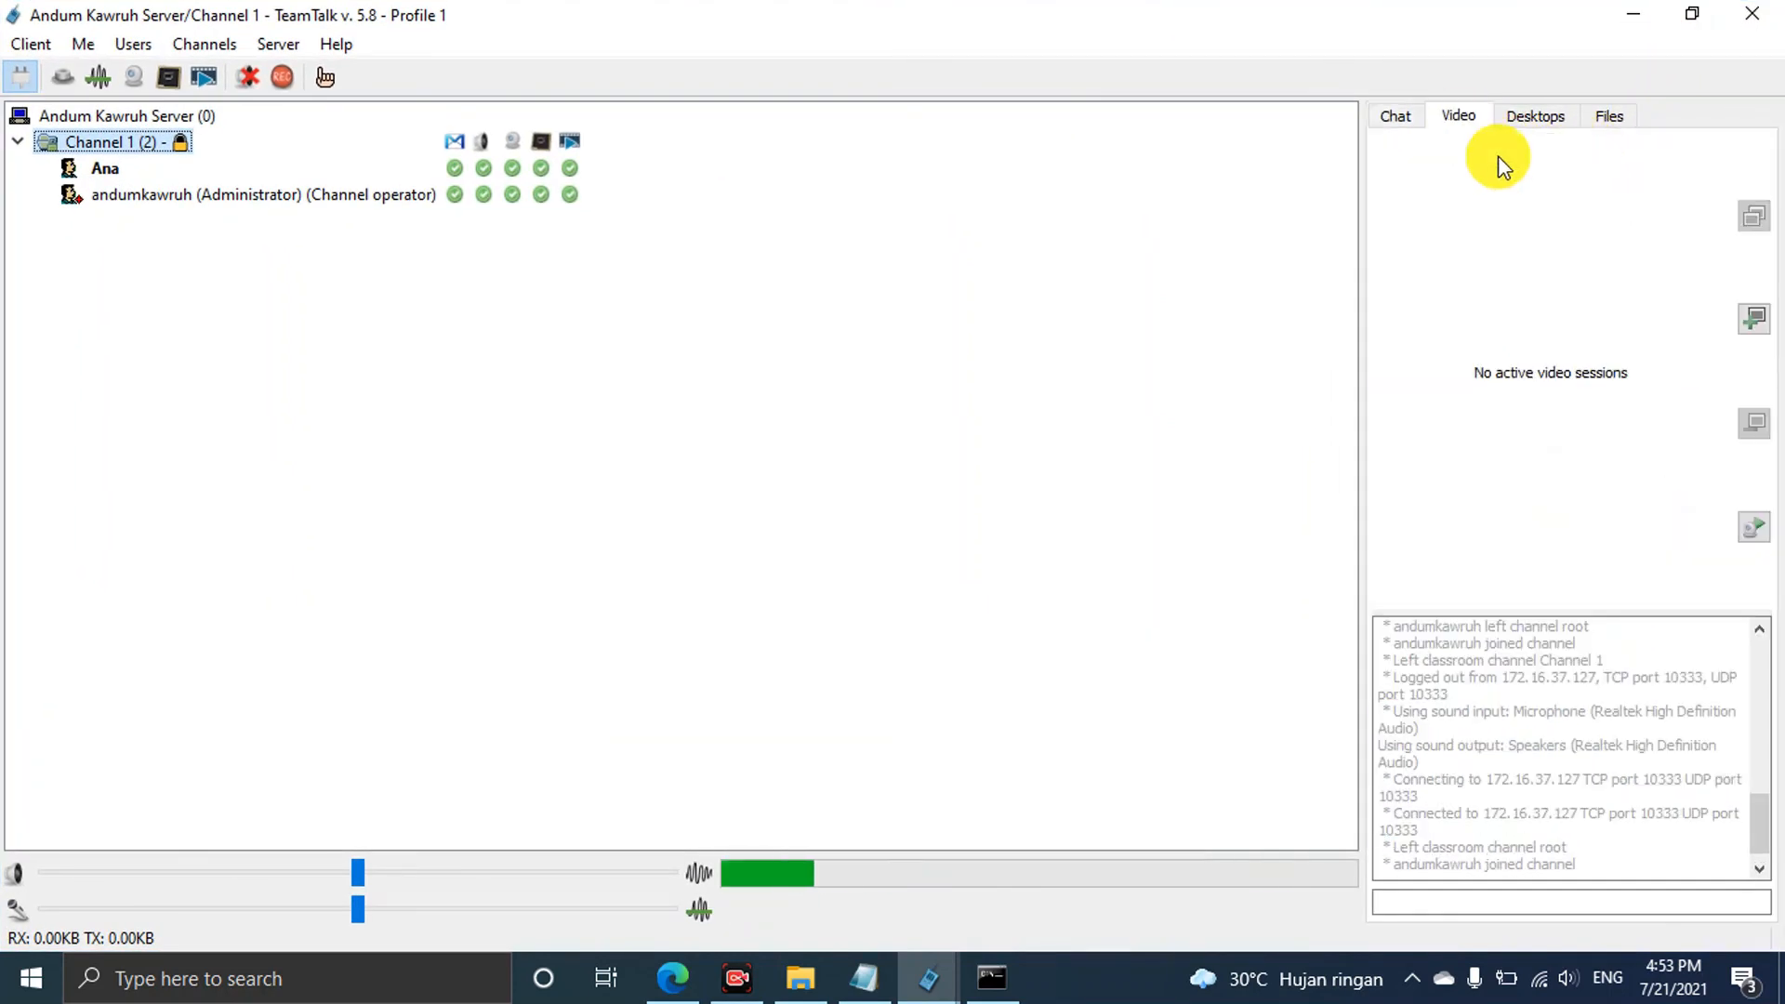
pyautogui.click(1748, 533)
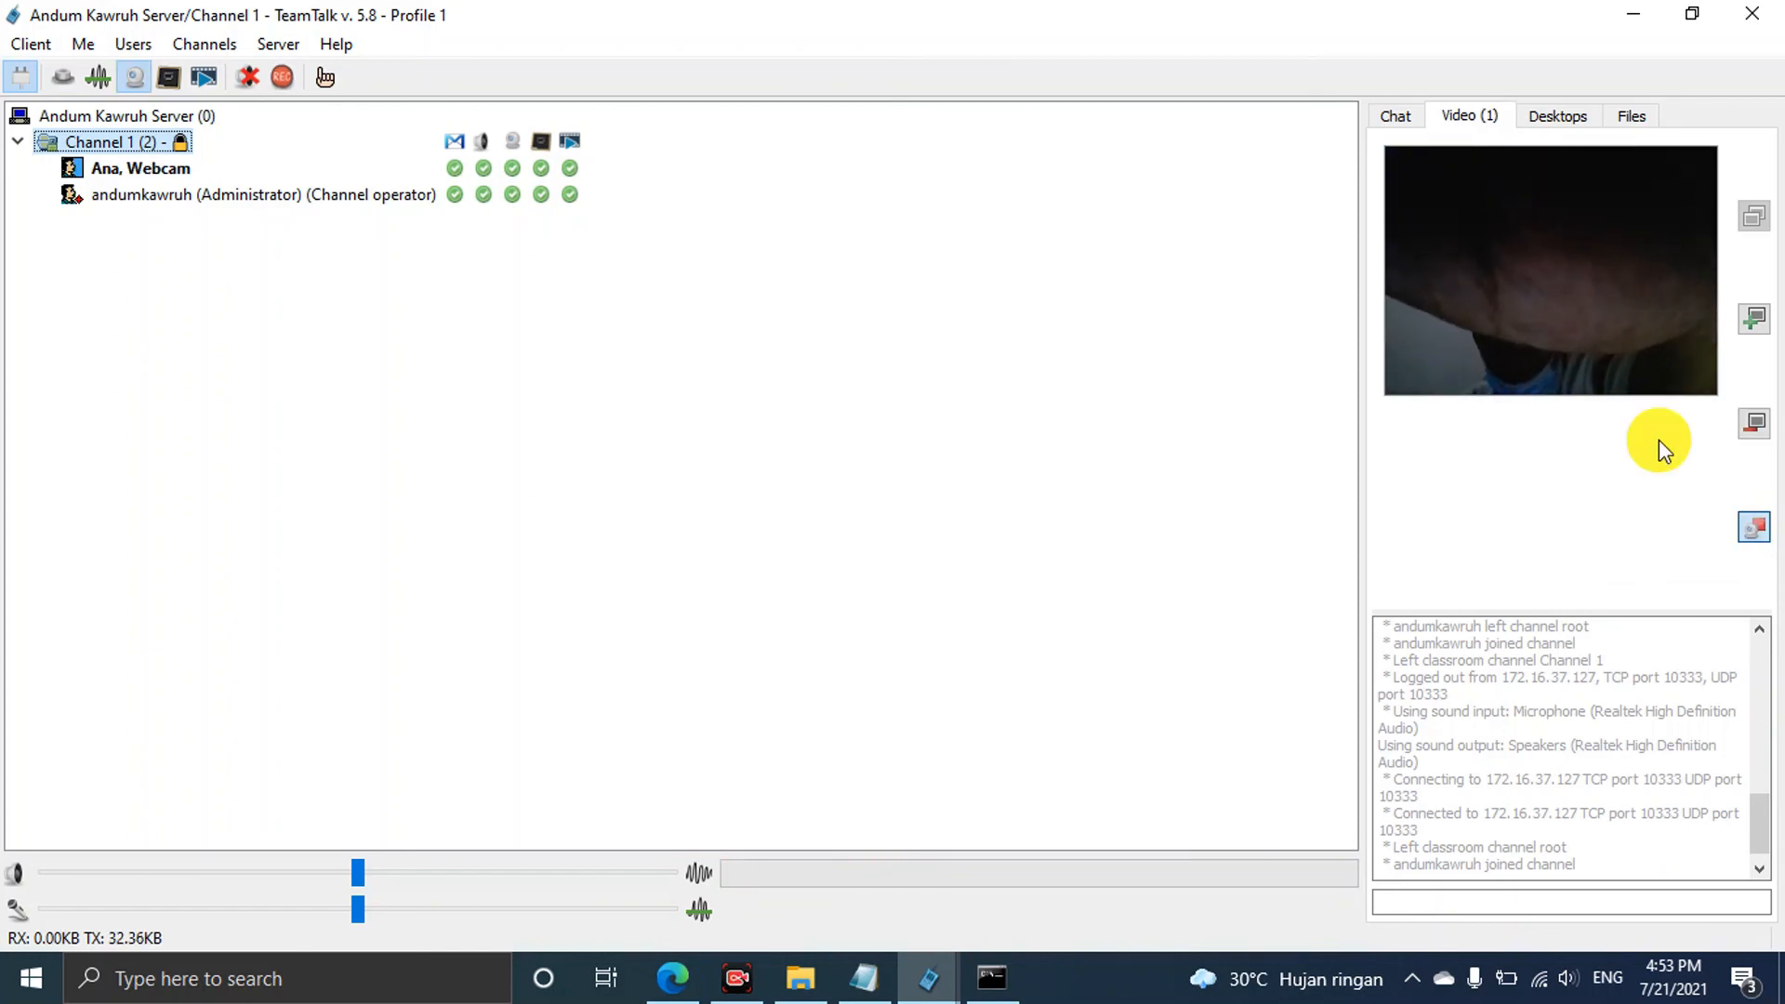
pyautogui.moveTo(1230, 29); pyautogui.dragTo(1194, 128)
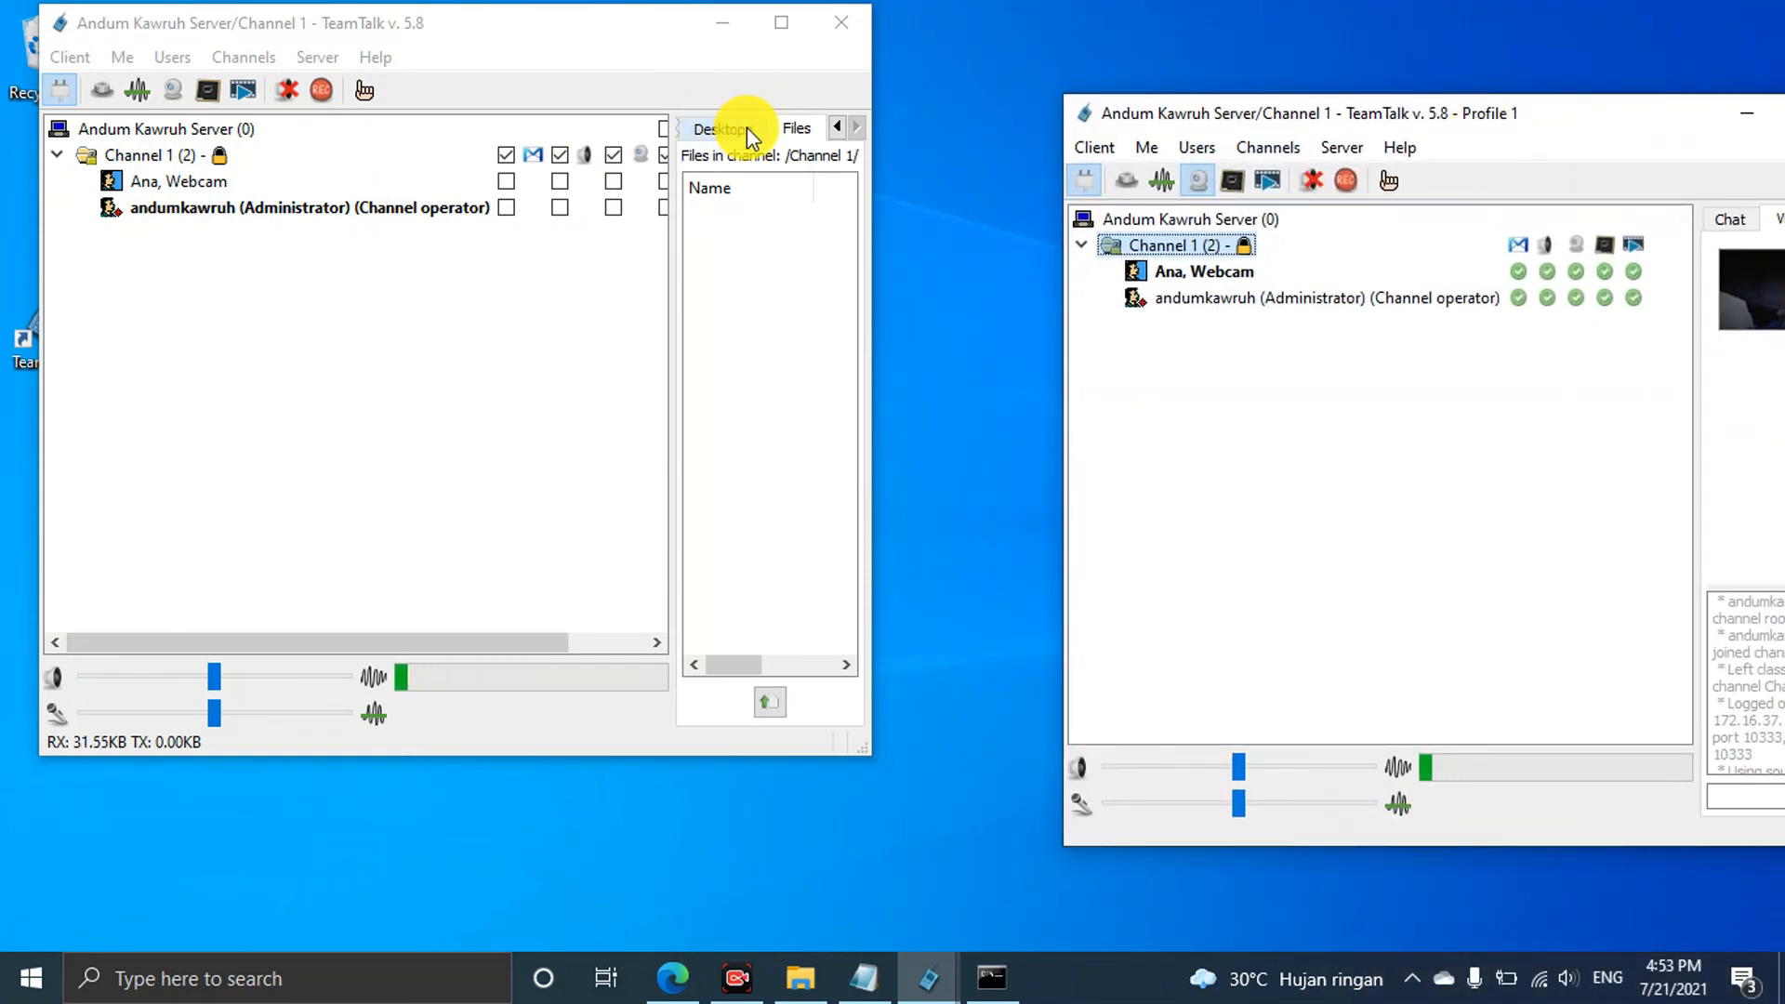
pyautogui.click(782, 17)
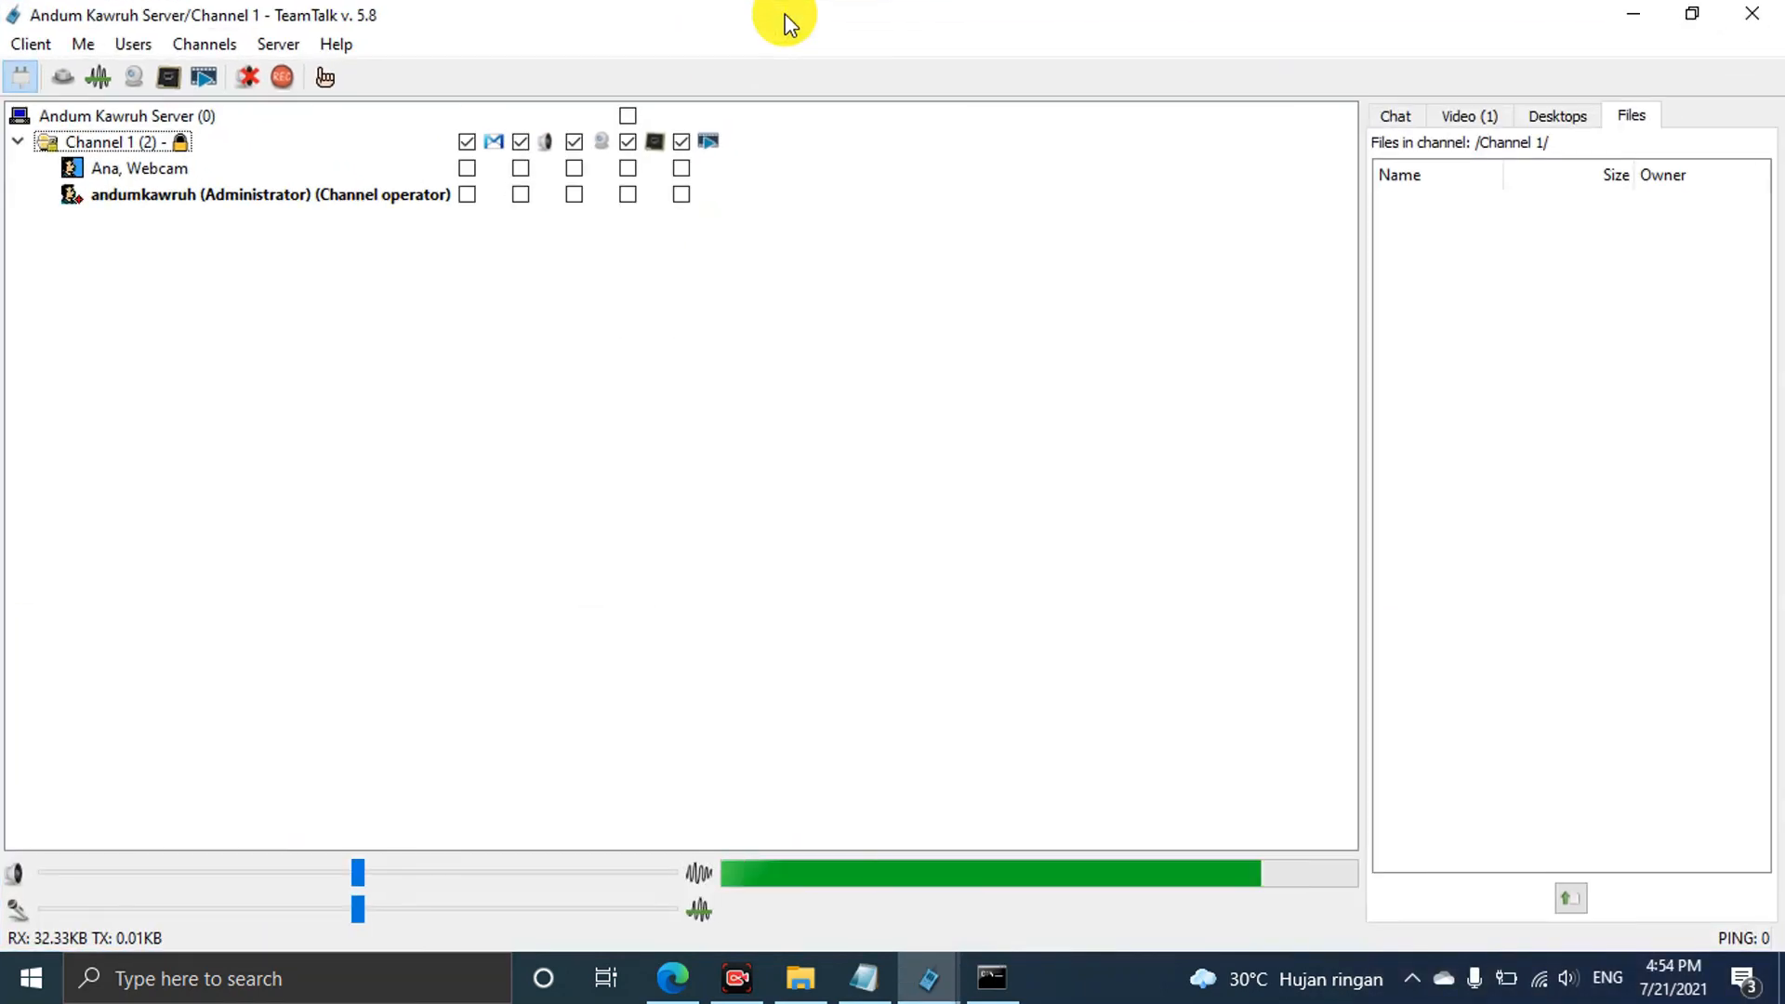
pyautogui.click(1471, 117)
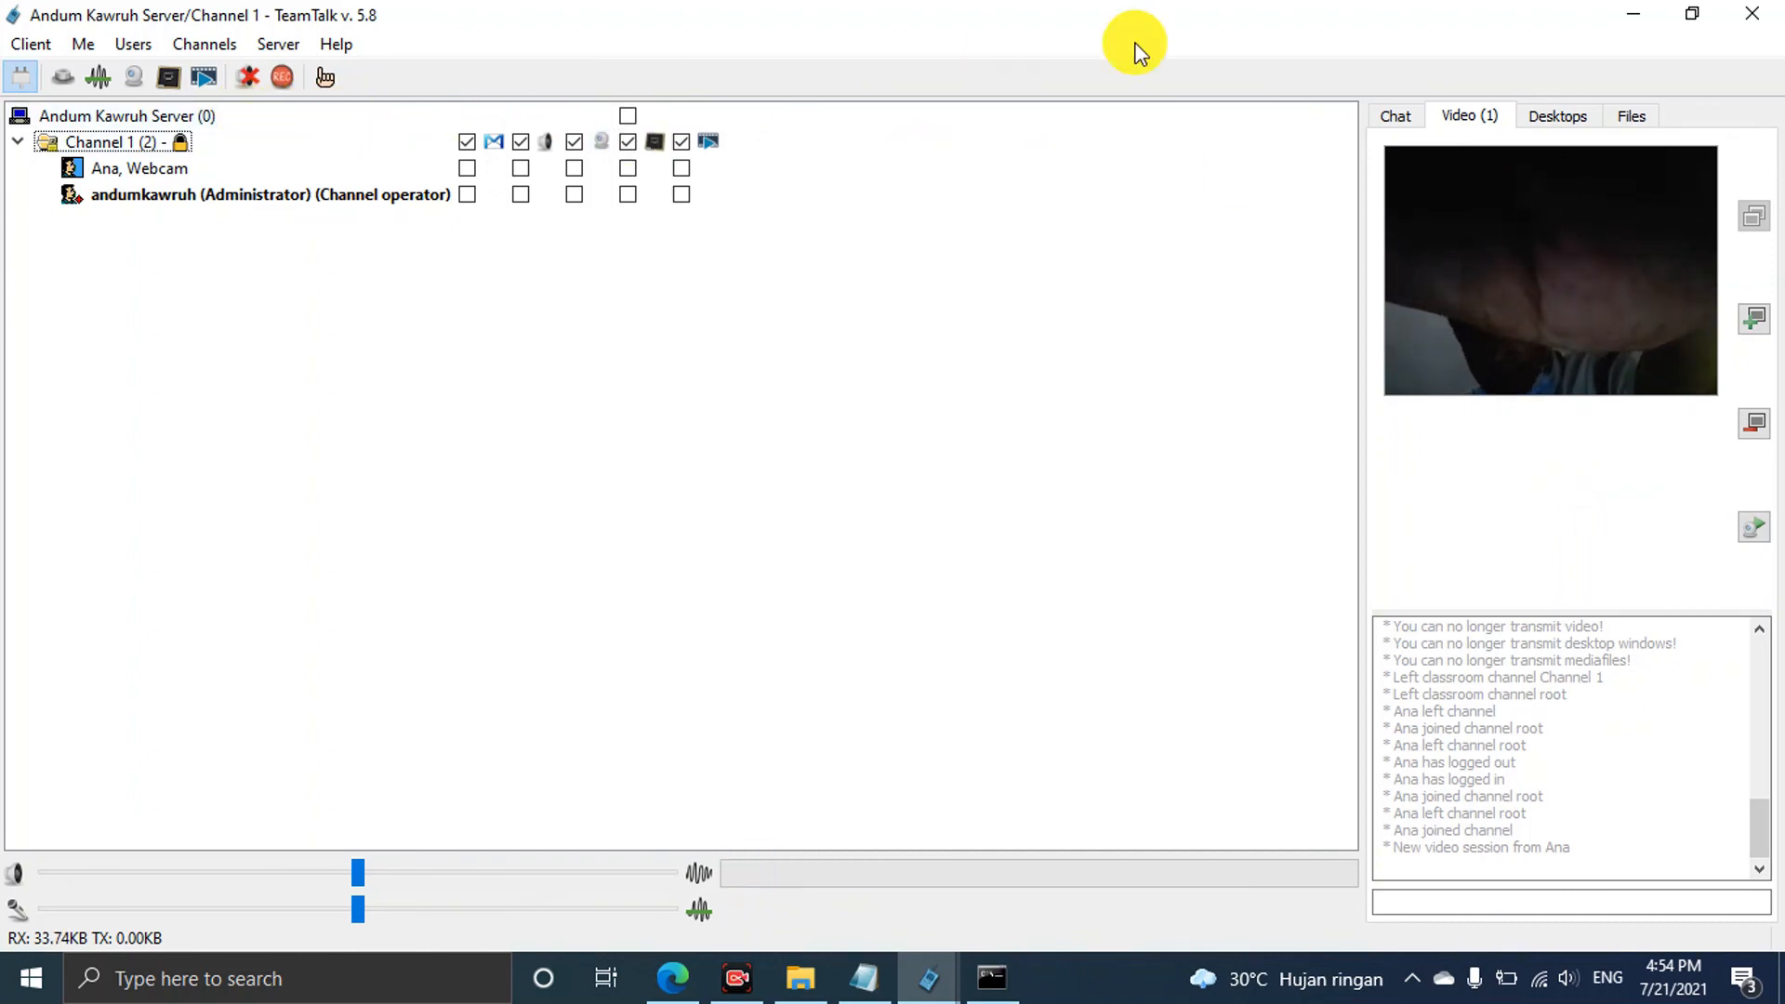
# Stop sending webcam video from Profile 1 and remove it from the video grid
pyautogui.click(1691, 14)
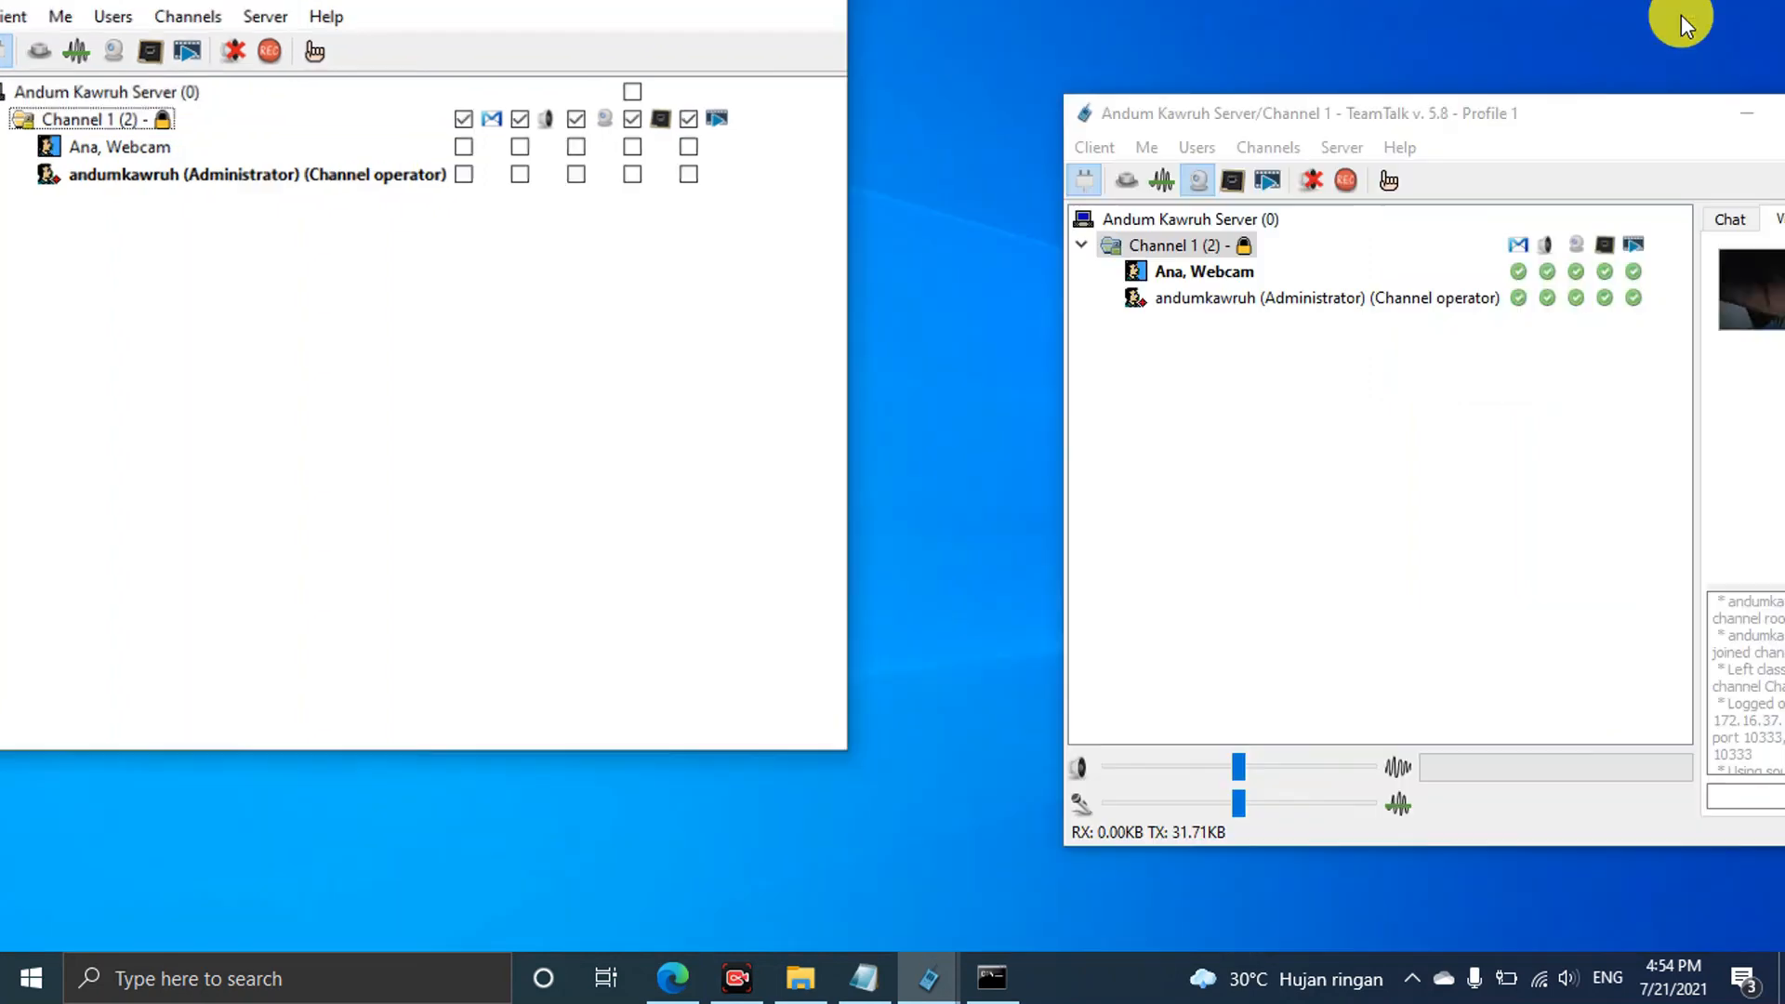
pyautogui.moveTo(1608, 119); pyautogui.dragTo(1411, 95)
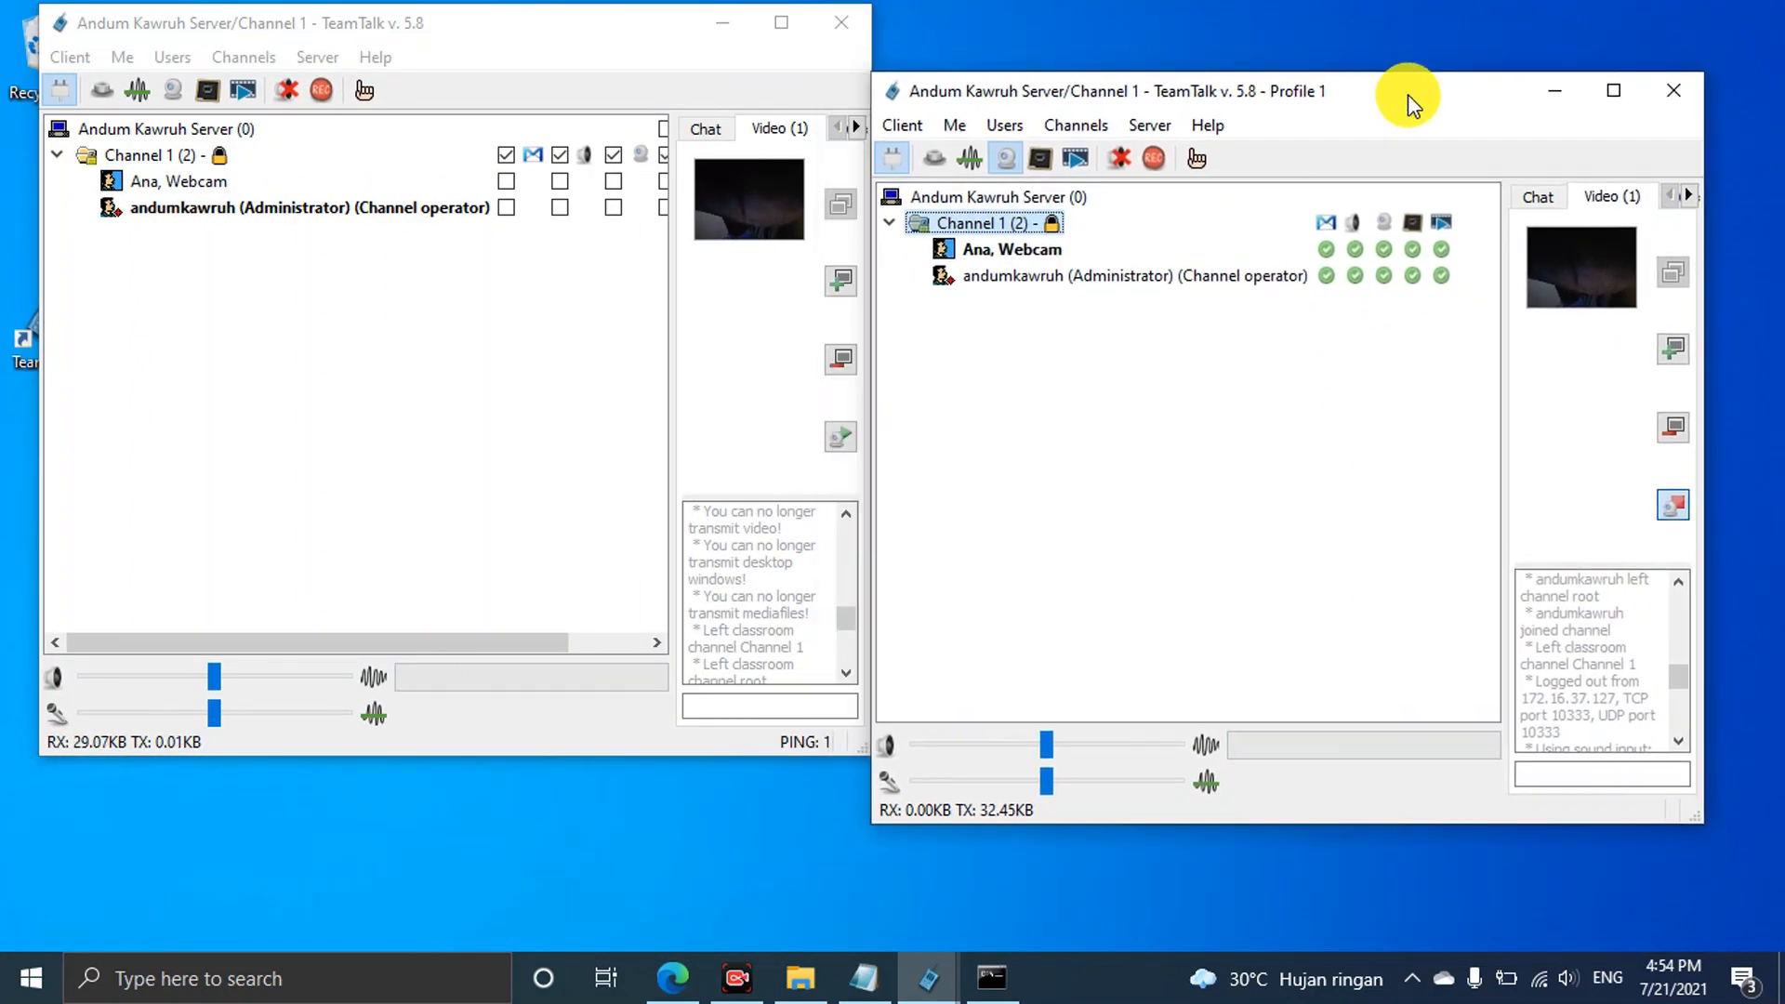
pyautogui.click(1674, 505)
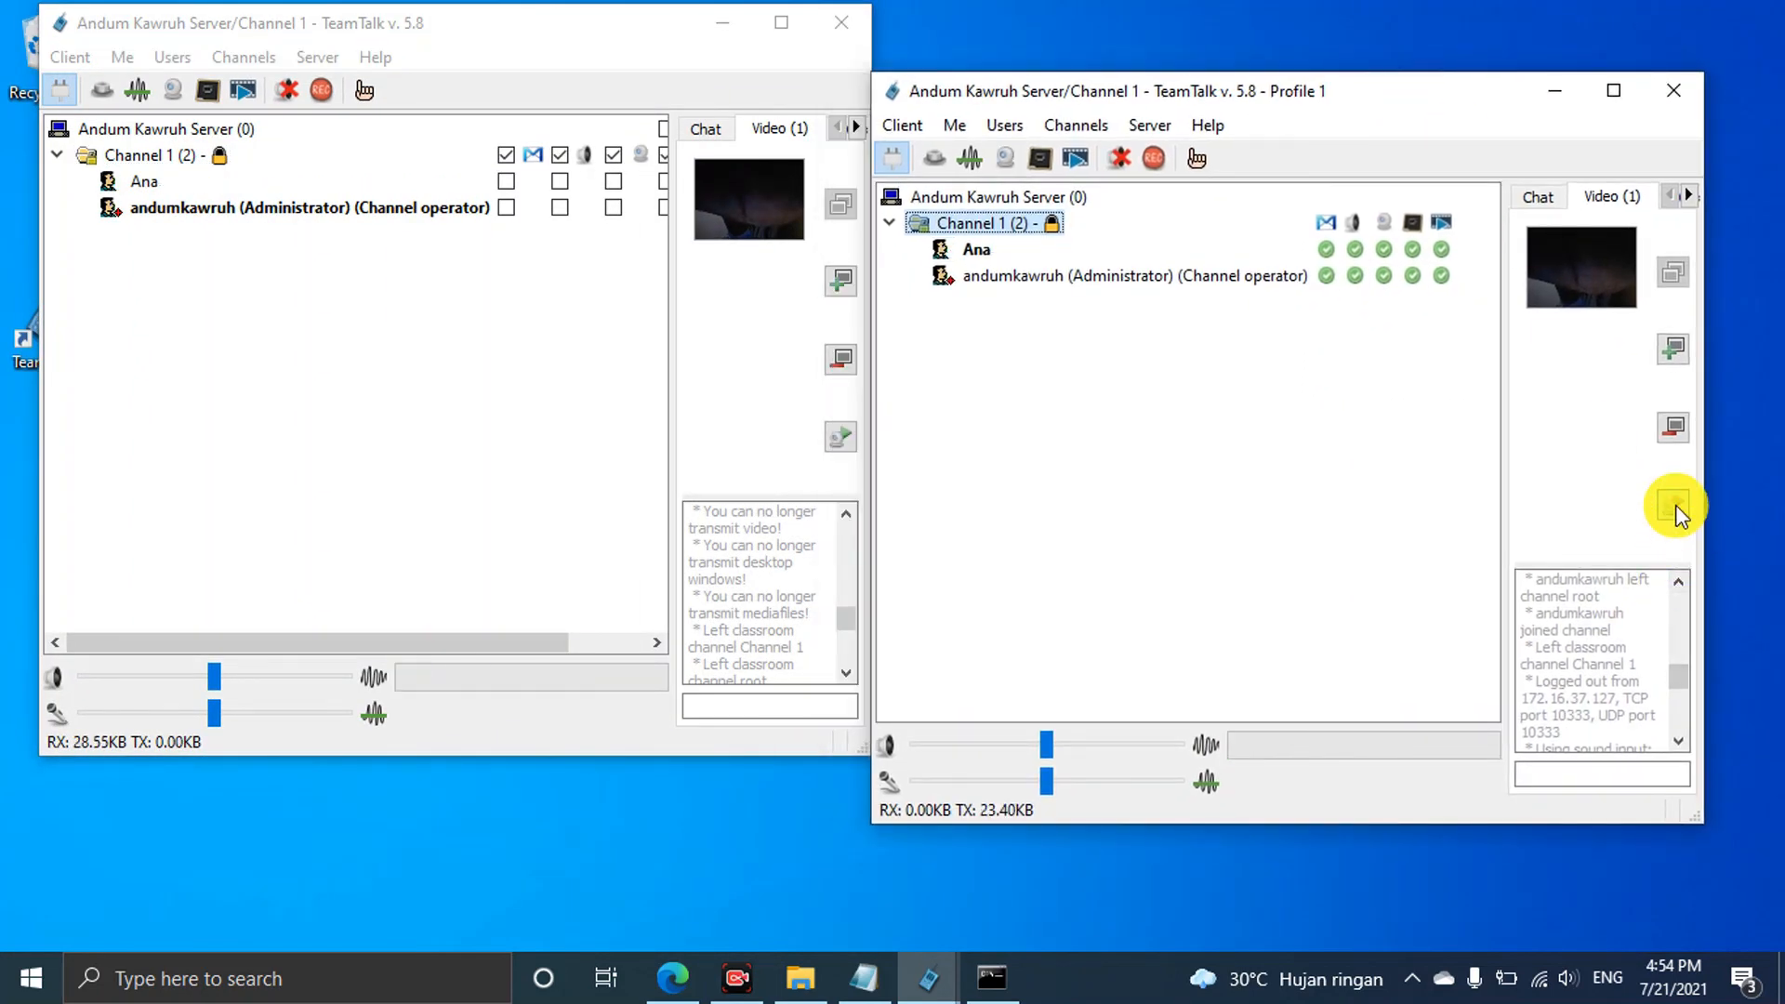
pyautogui.click(1669, 434)
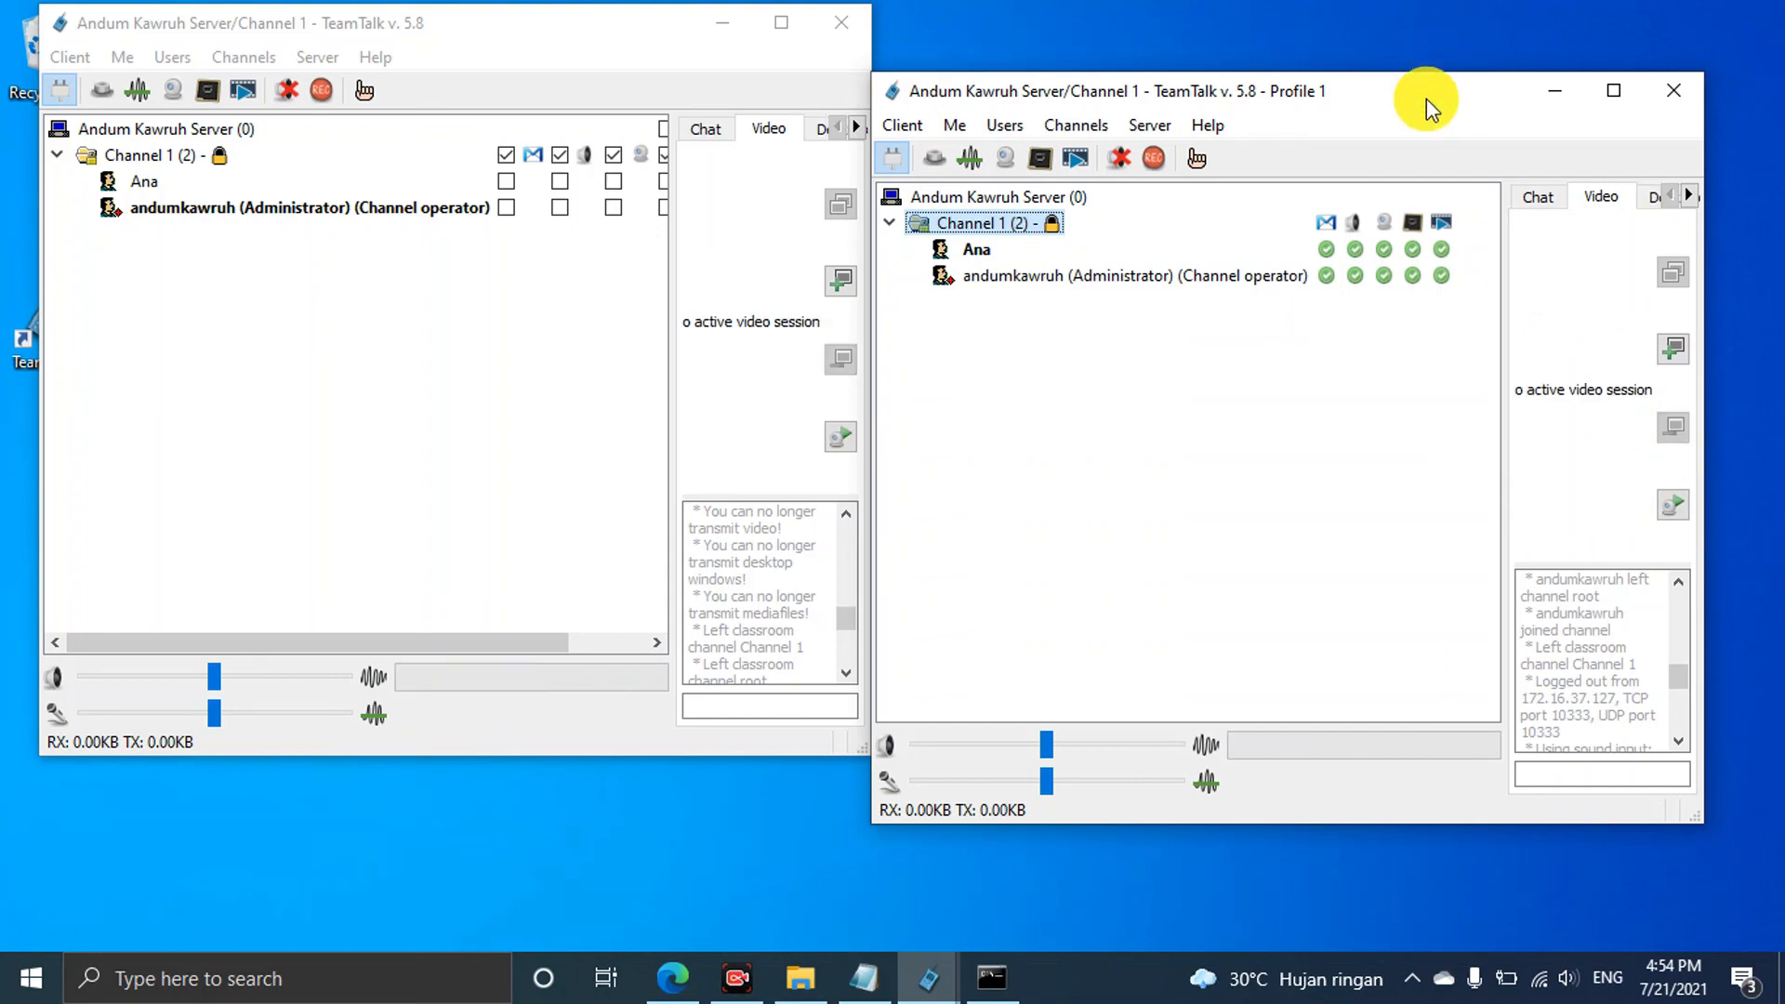
pyautogui.moveTo(1426, 98); pyautogui.dragTo(1522, 30)
# Send 'hello' from the first client's Channel 1 chat
pyautogui.click(705, 129)
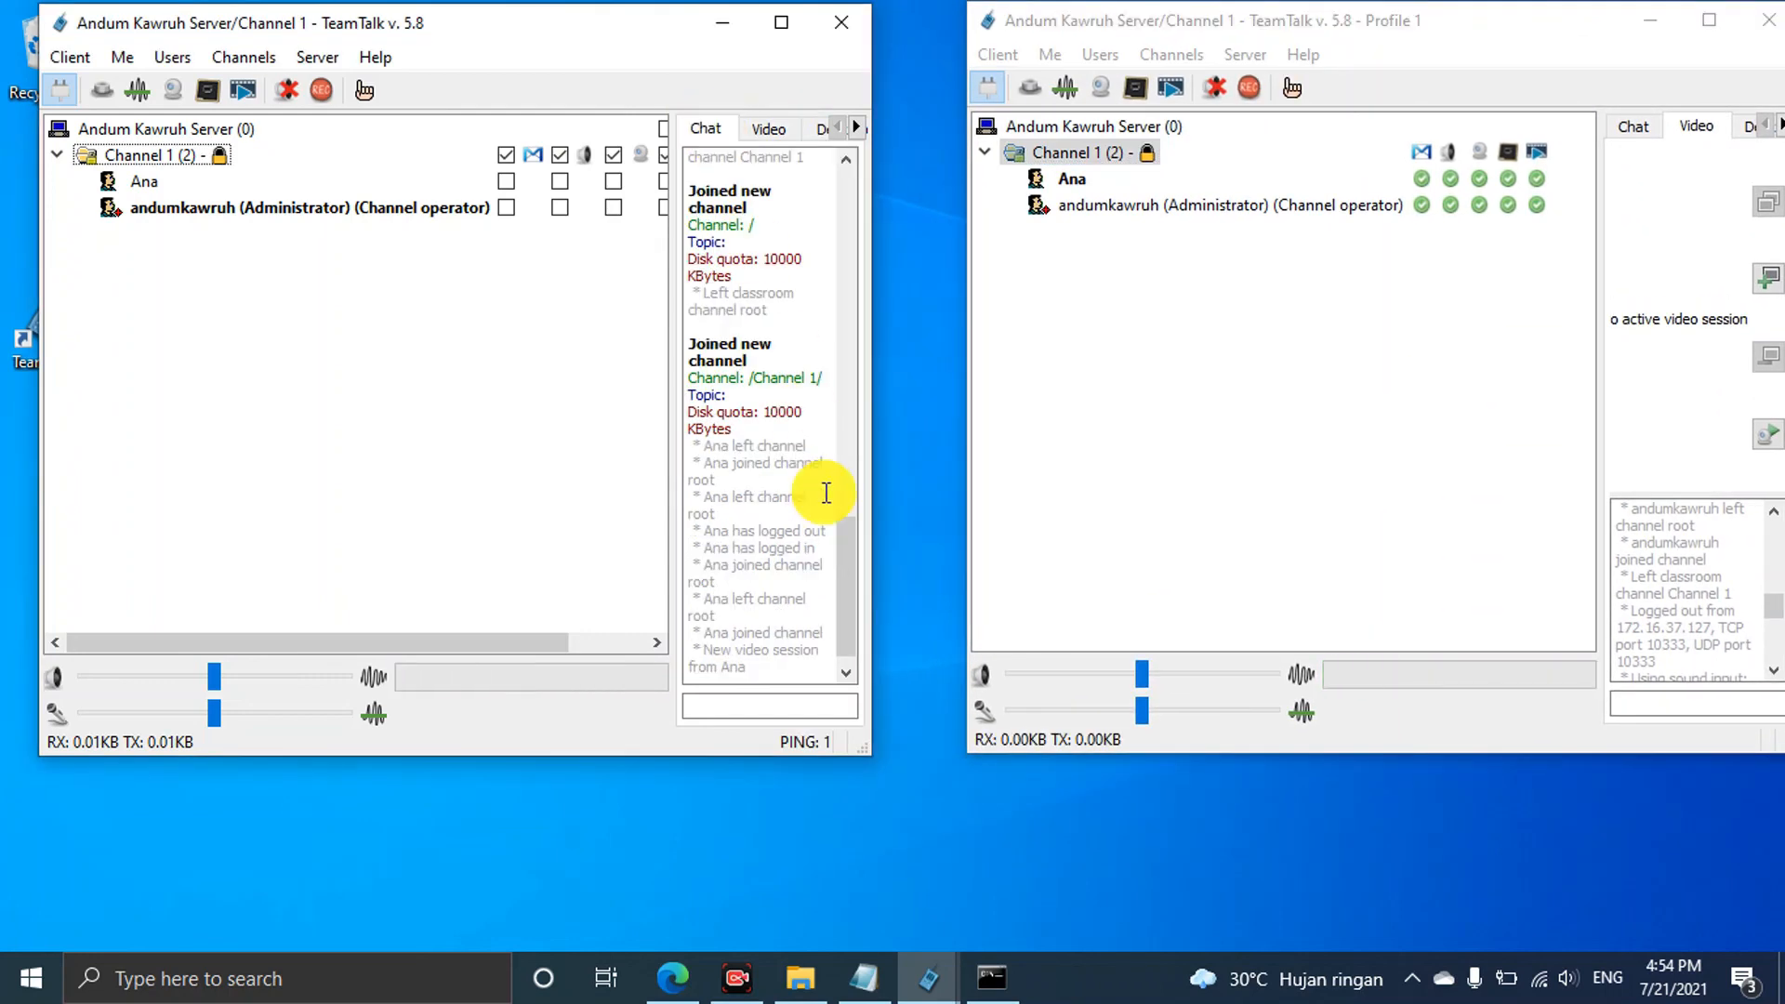
pyautogui.click(755, 709)
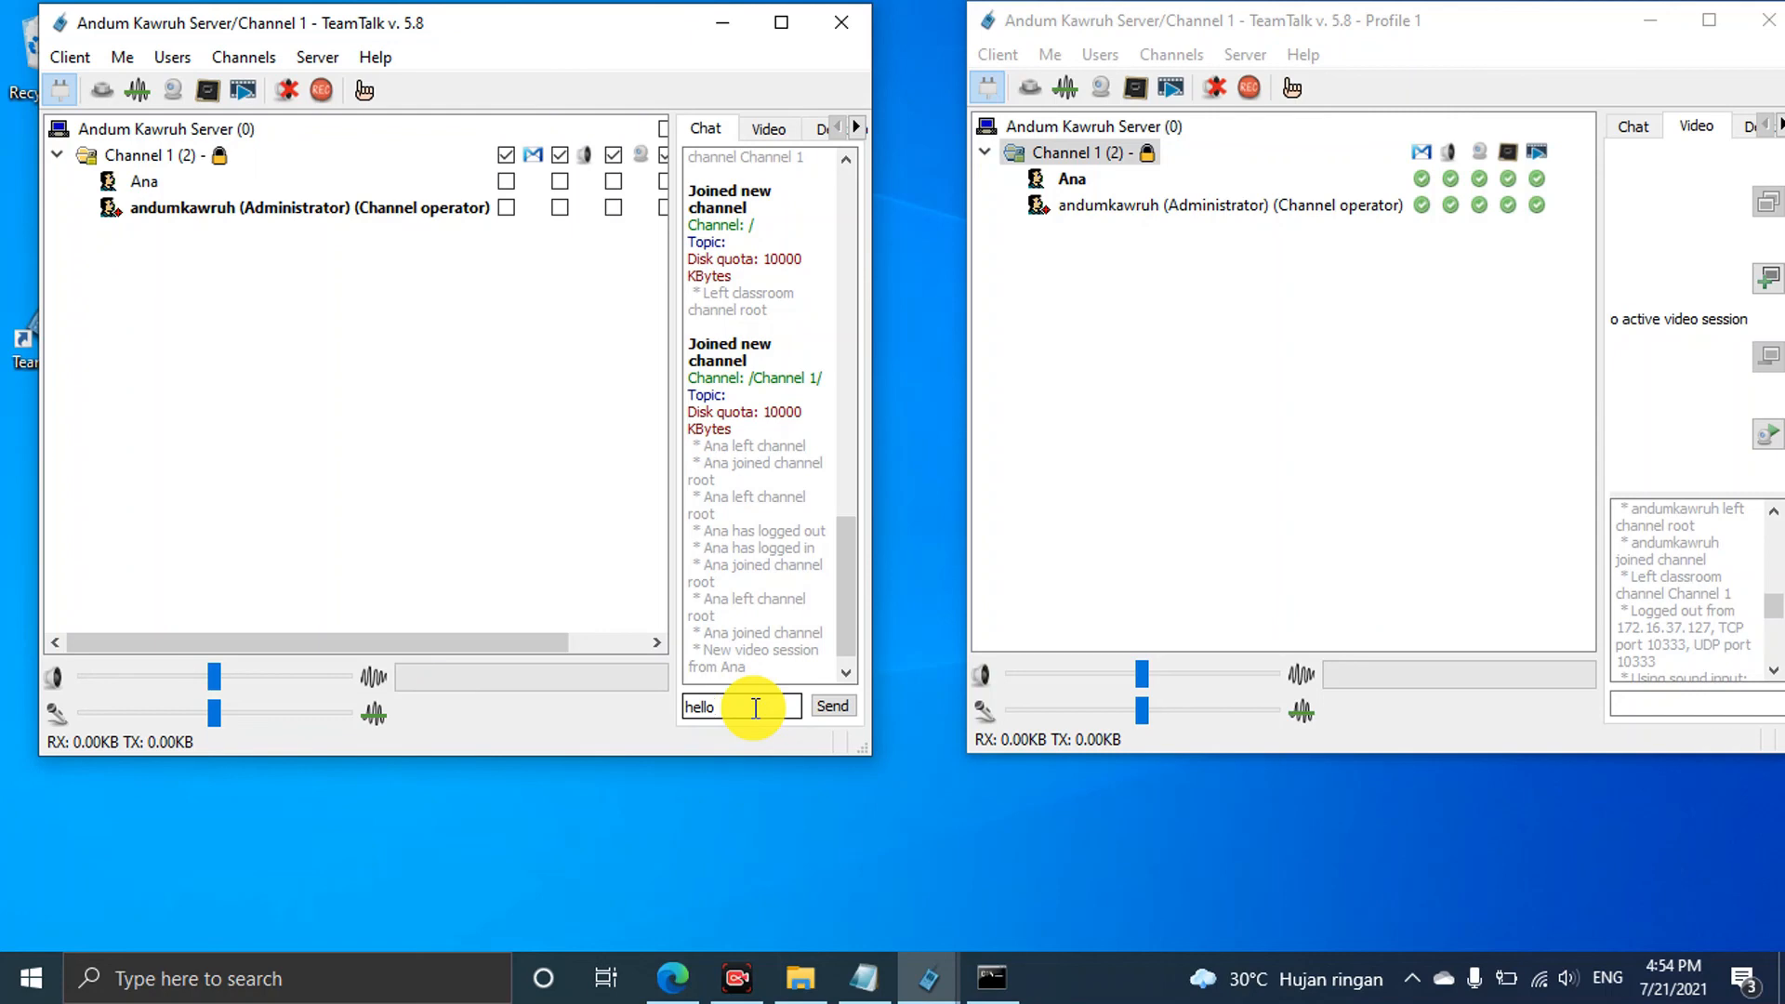
pyautogui.press('Return')
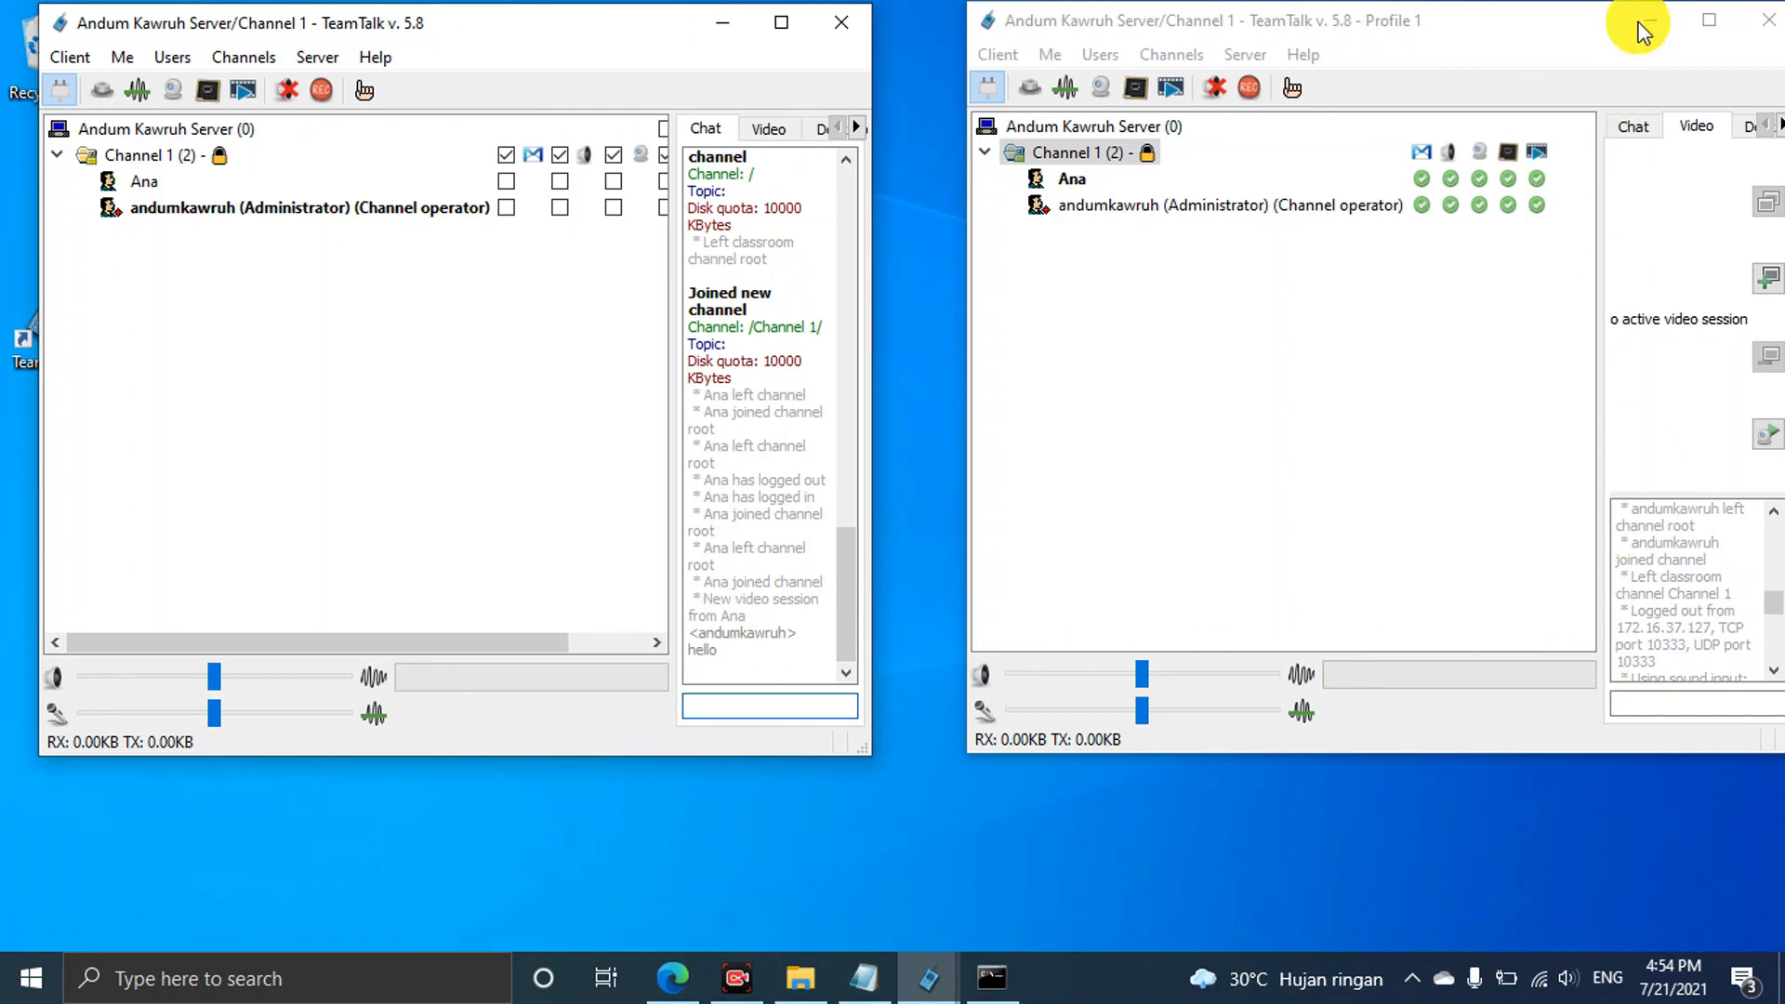
# Reply 'hai' from the maximized Profile 1 client, then restore its window size
pyautogui.click(1709, 19)
pyautogui.scroll(-1, 1522, 750)
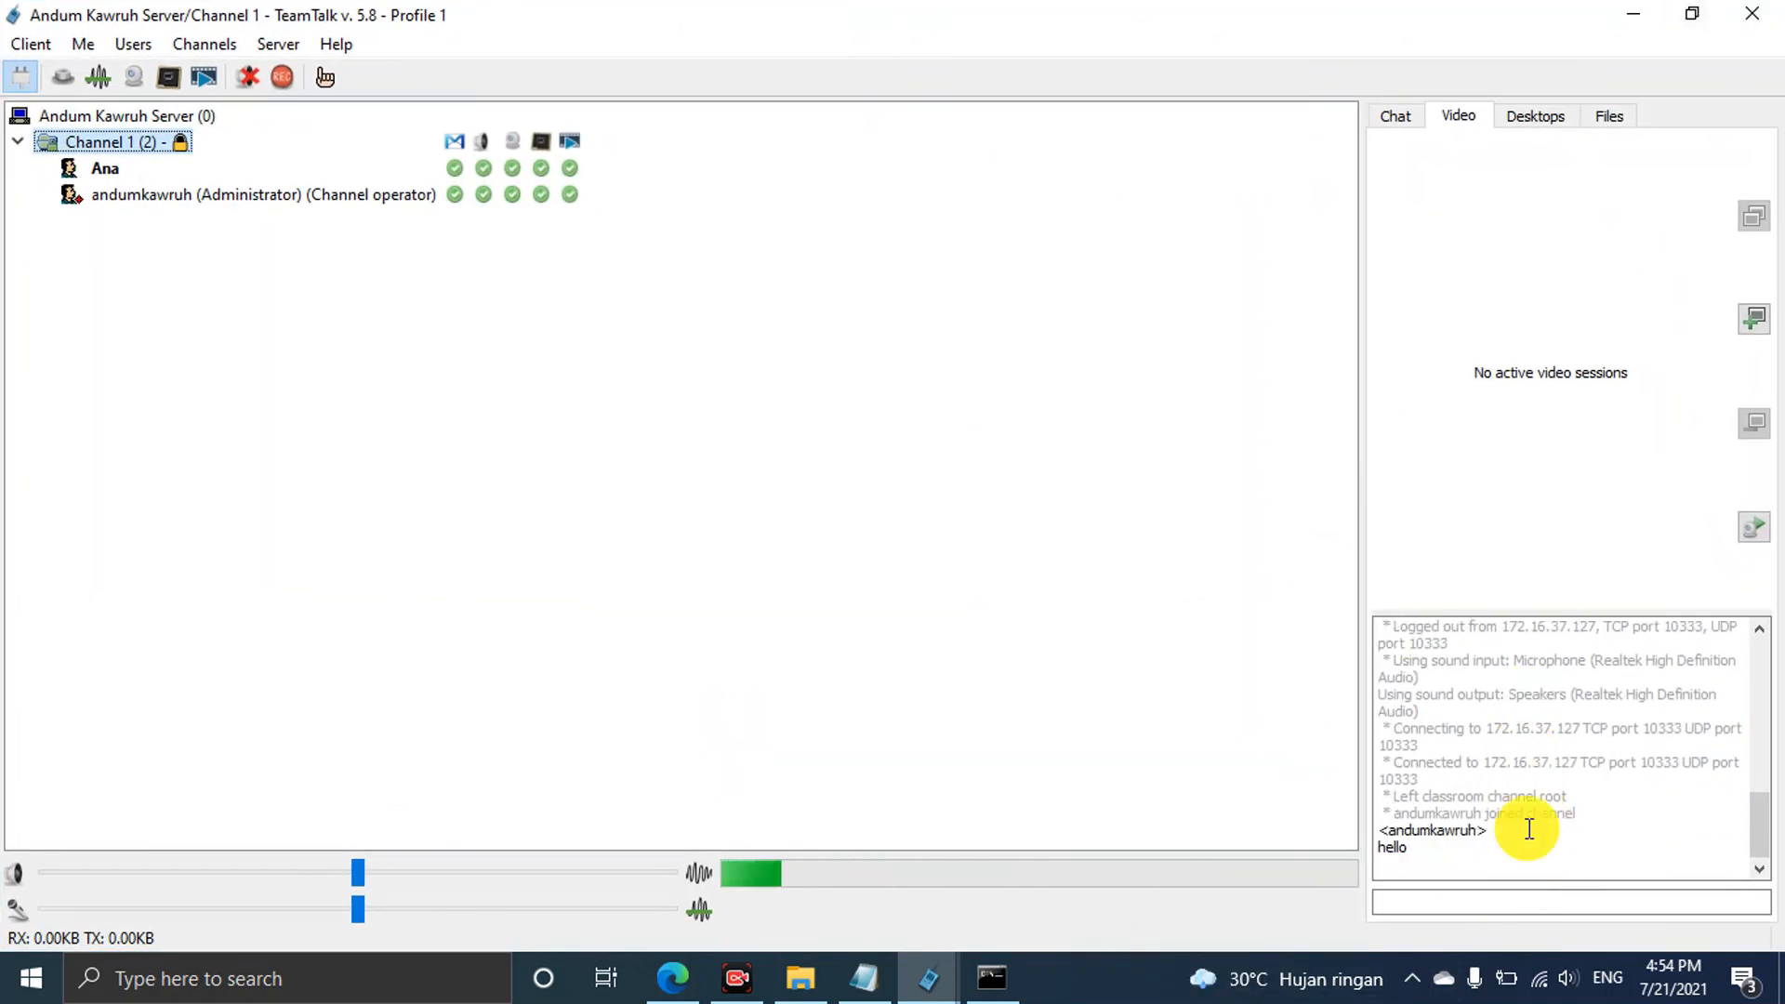
pyautogui.click(1460, 895)
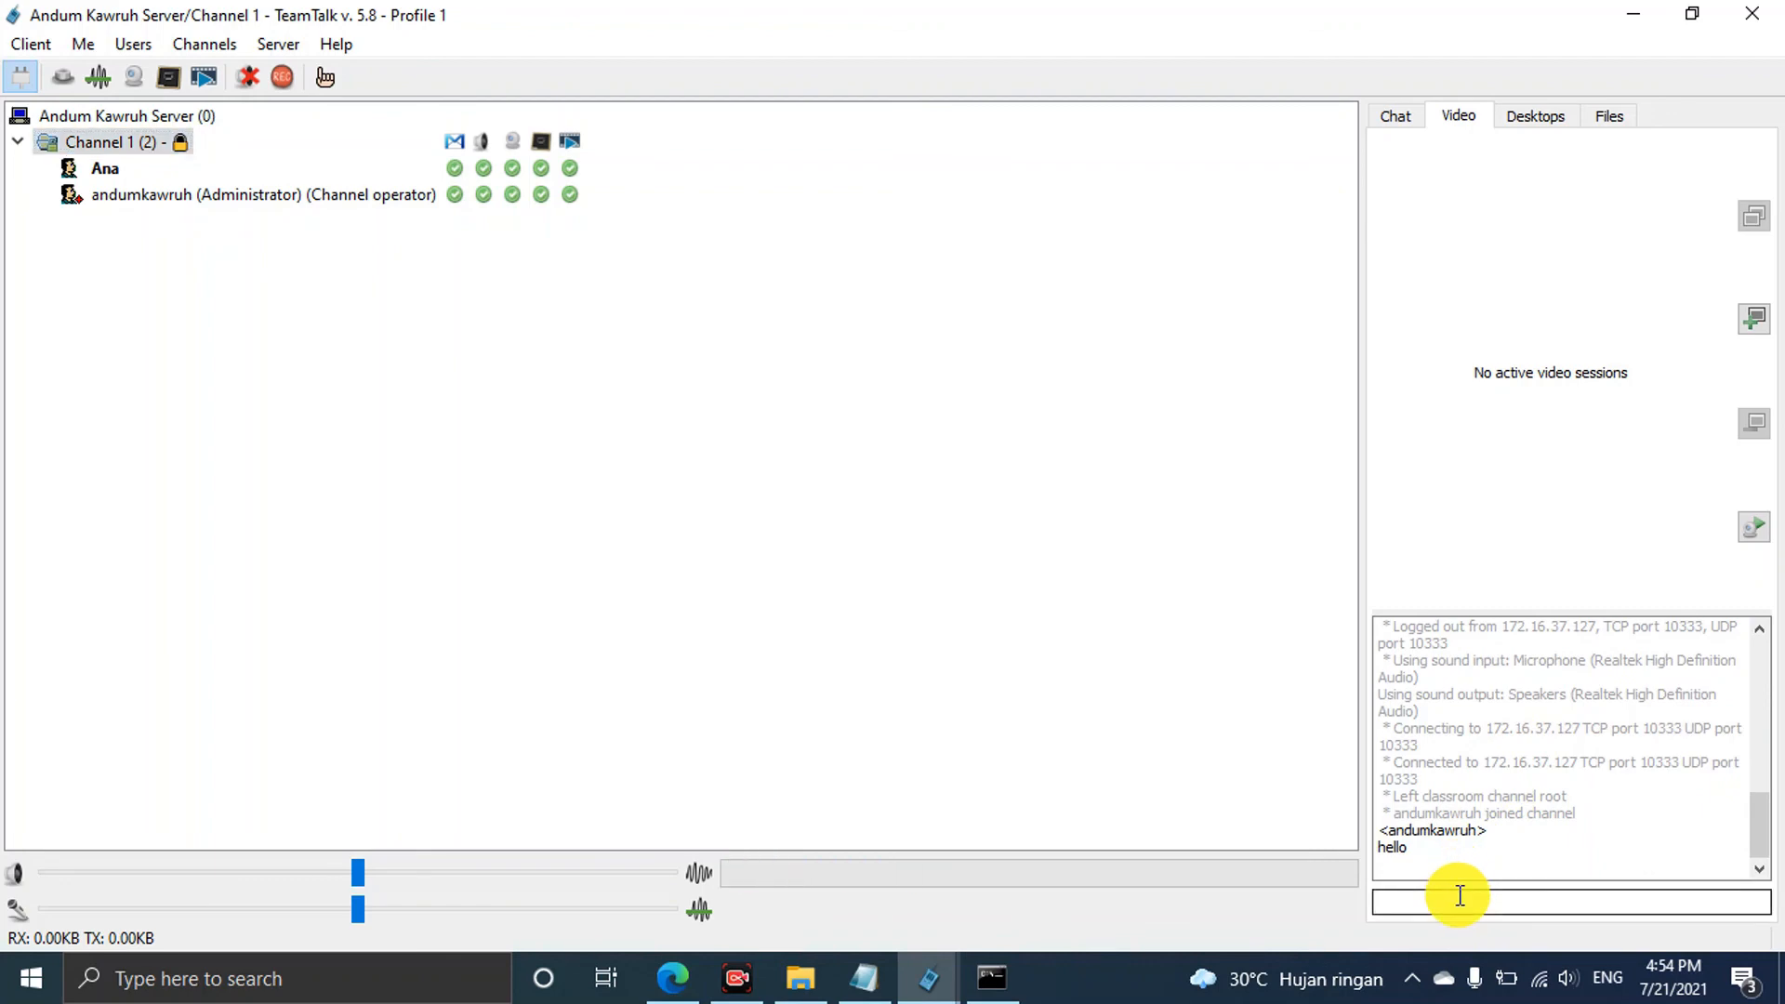
pyautogui.write('hai')
pyautogui.press('Return')
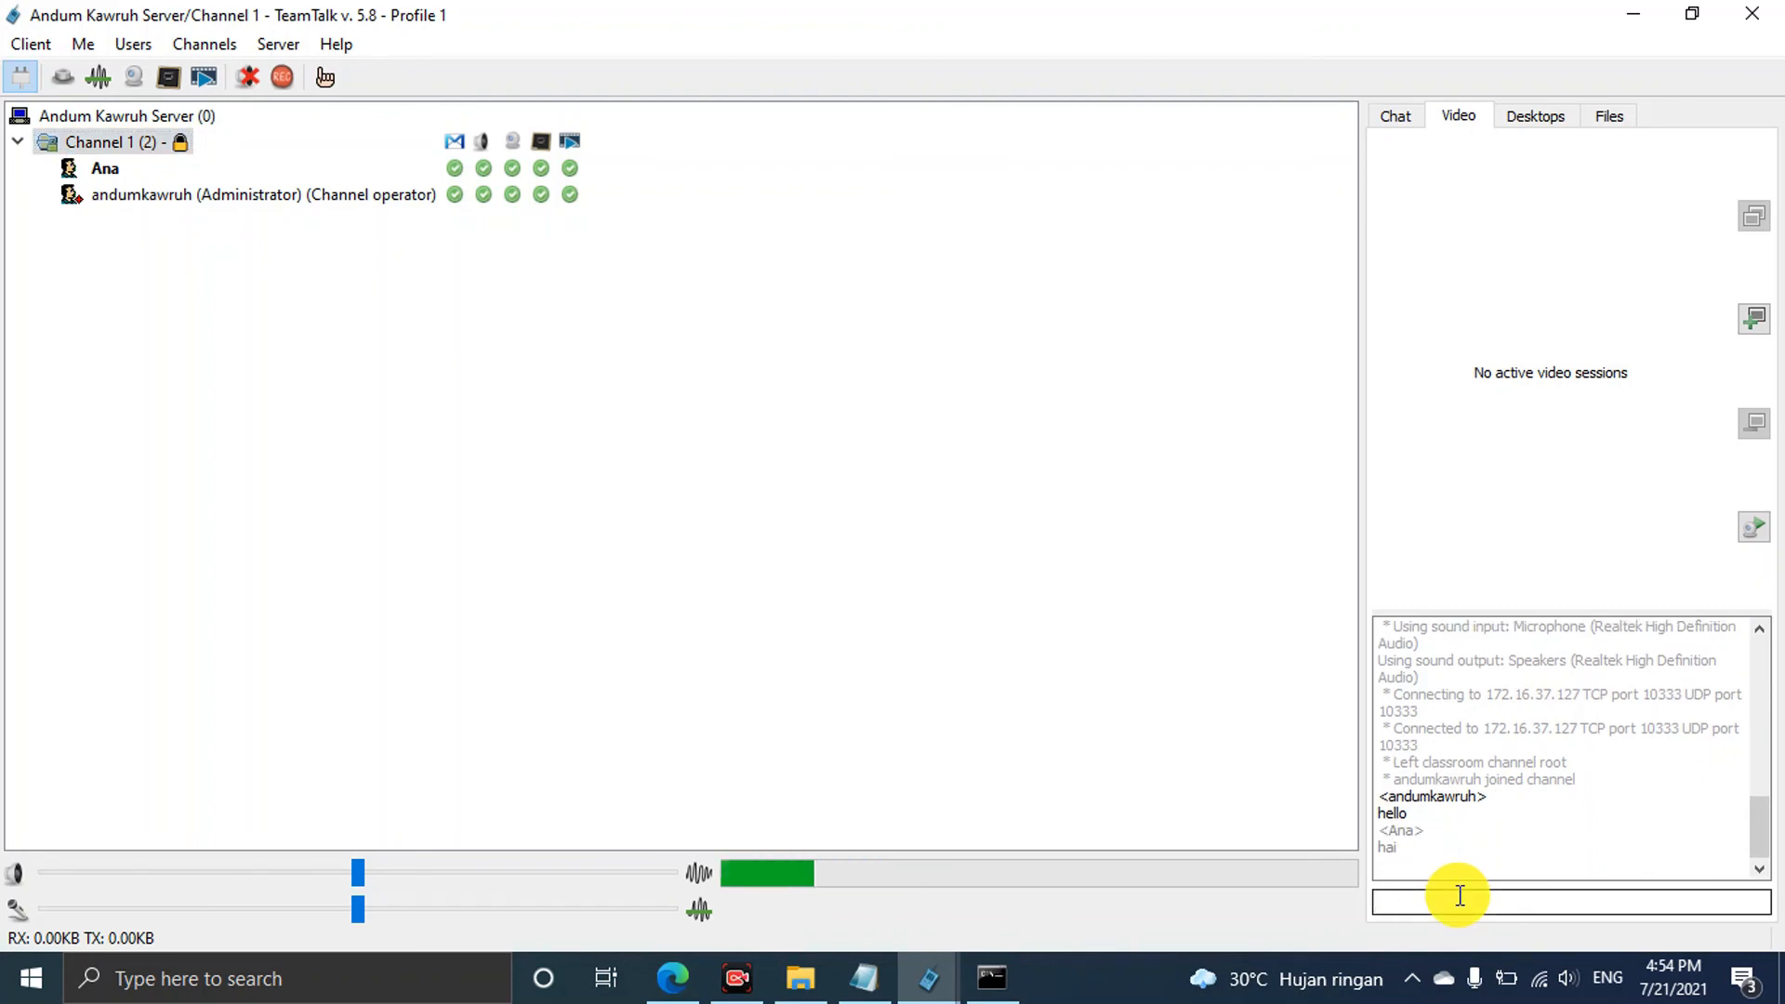
pyautogui.moveTo(1197, 25); pyautogui.dragTo(1413, 115)
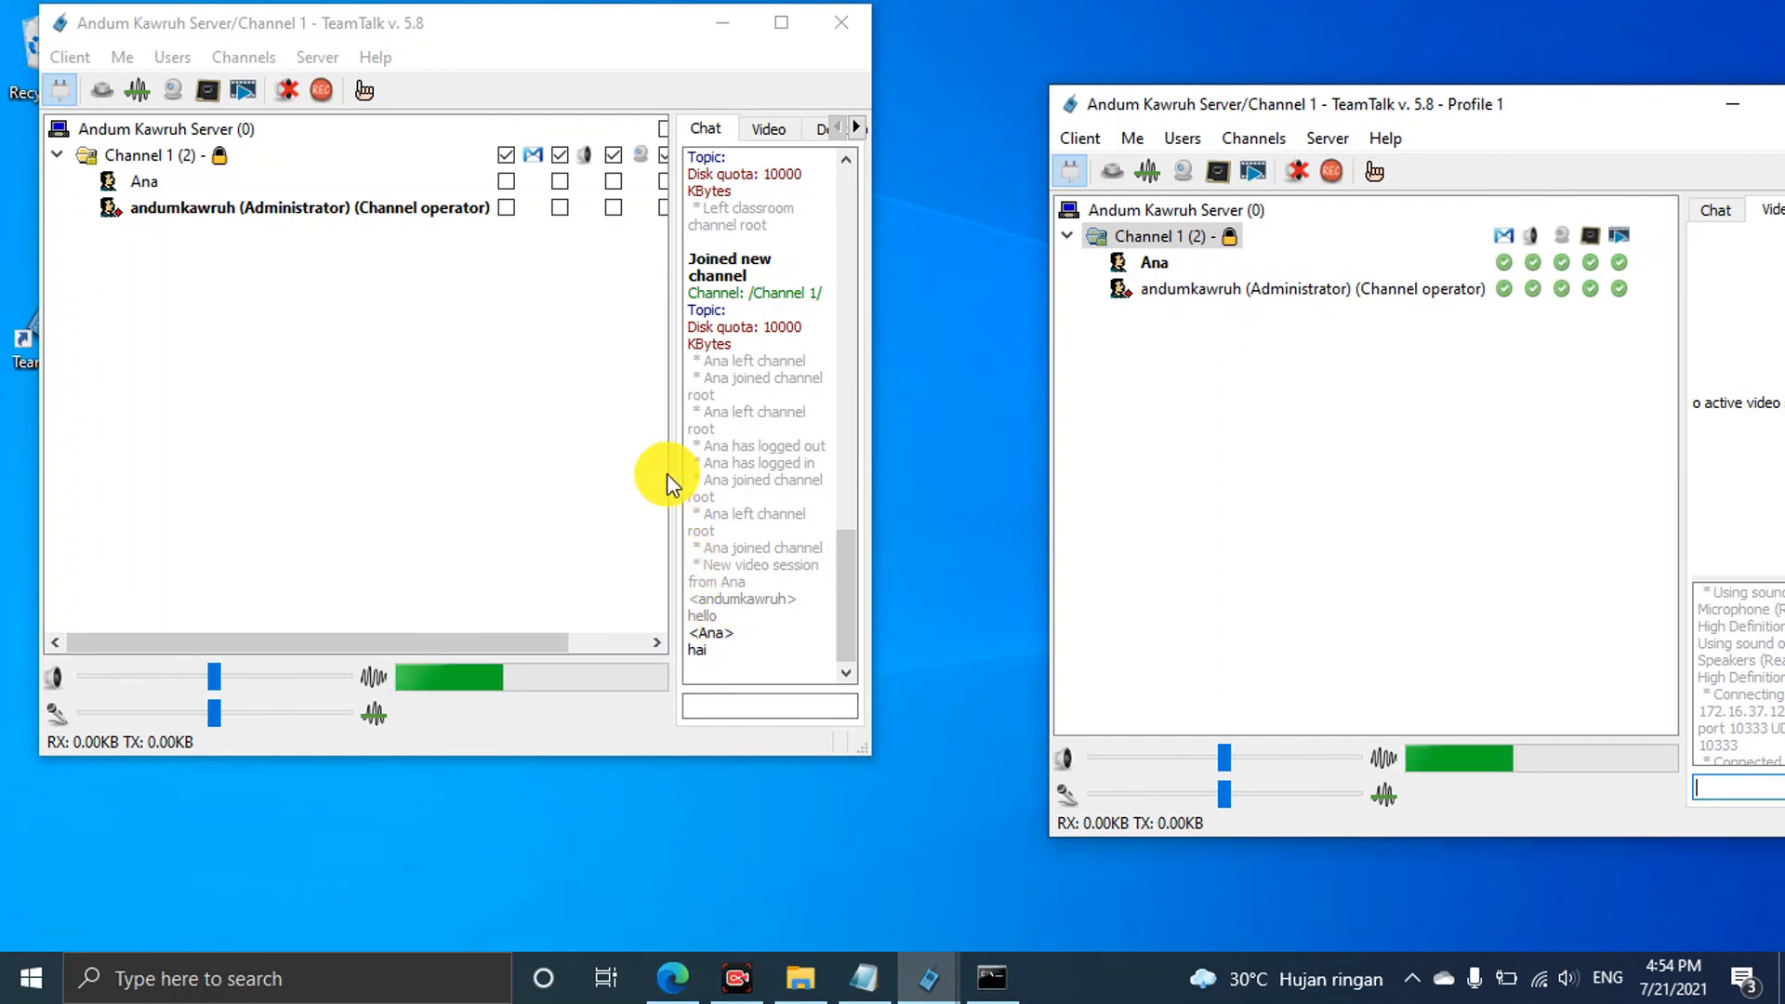
# Enable Push To Talk in the first client, dismiss the hotkey dialog, and transmit voice with Ctrl
pyautogui.click(606, 457)
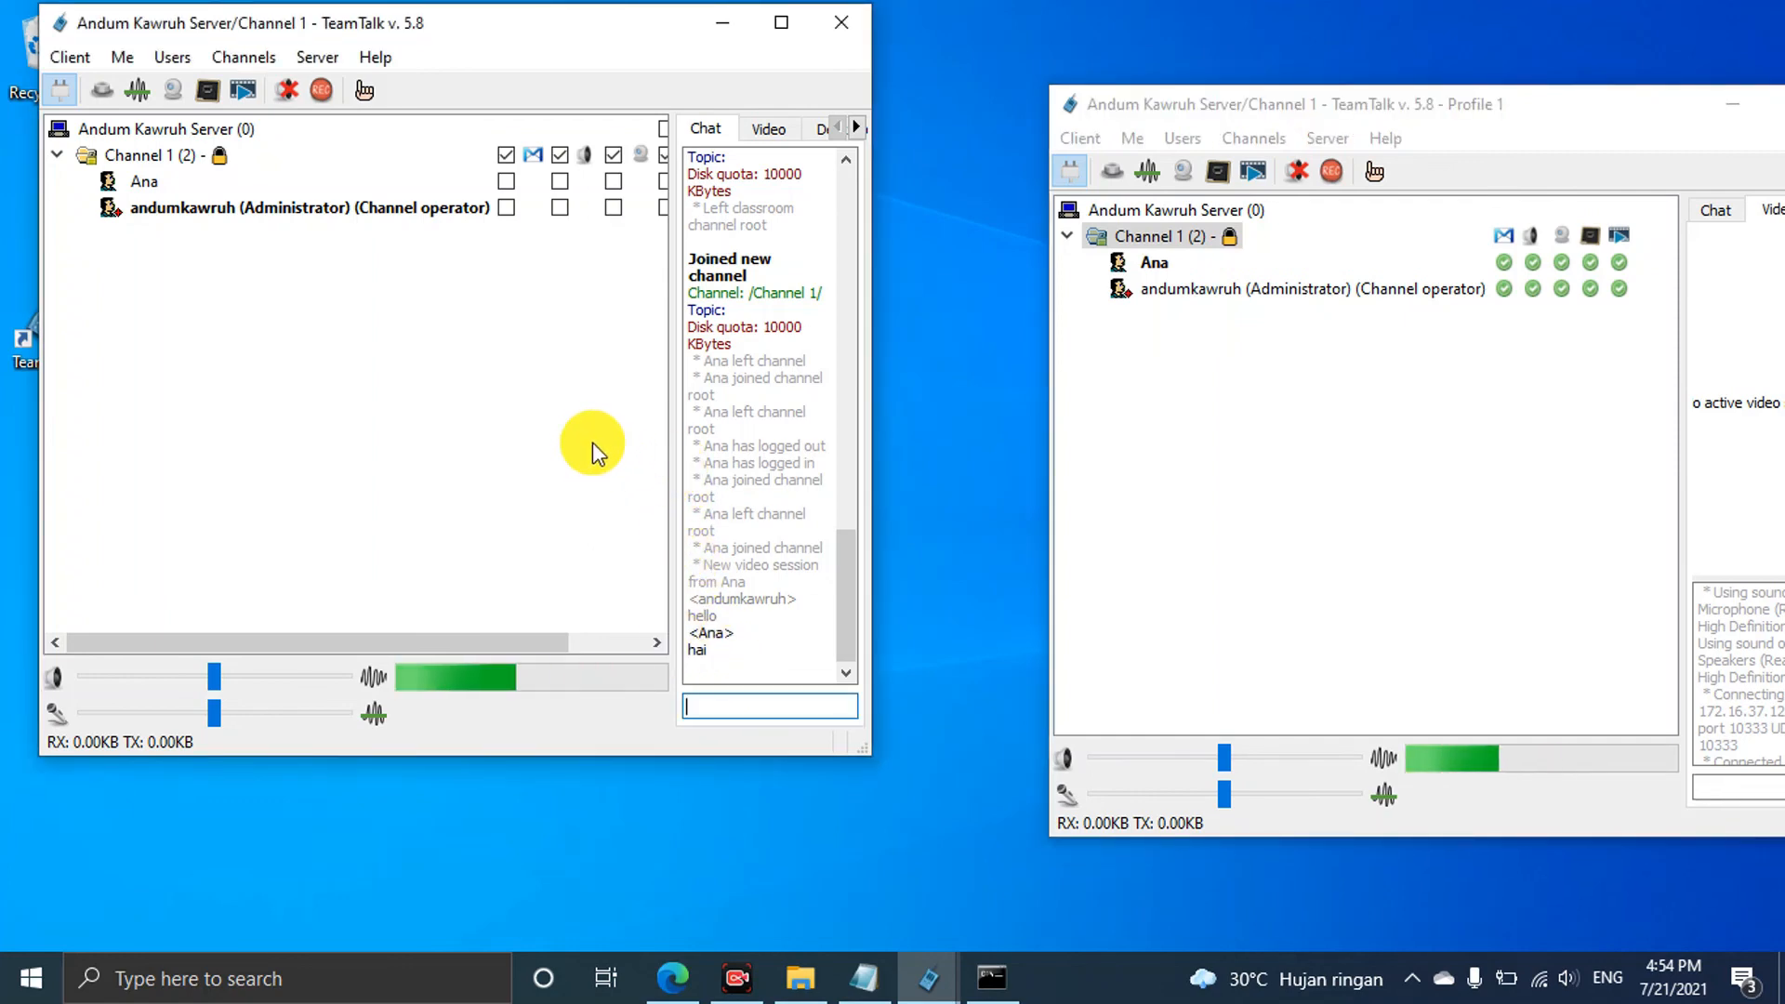
pyautogui.click(102, 92)
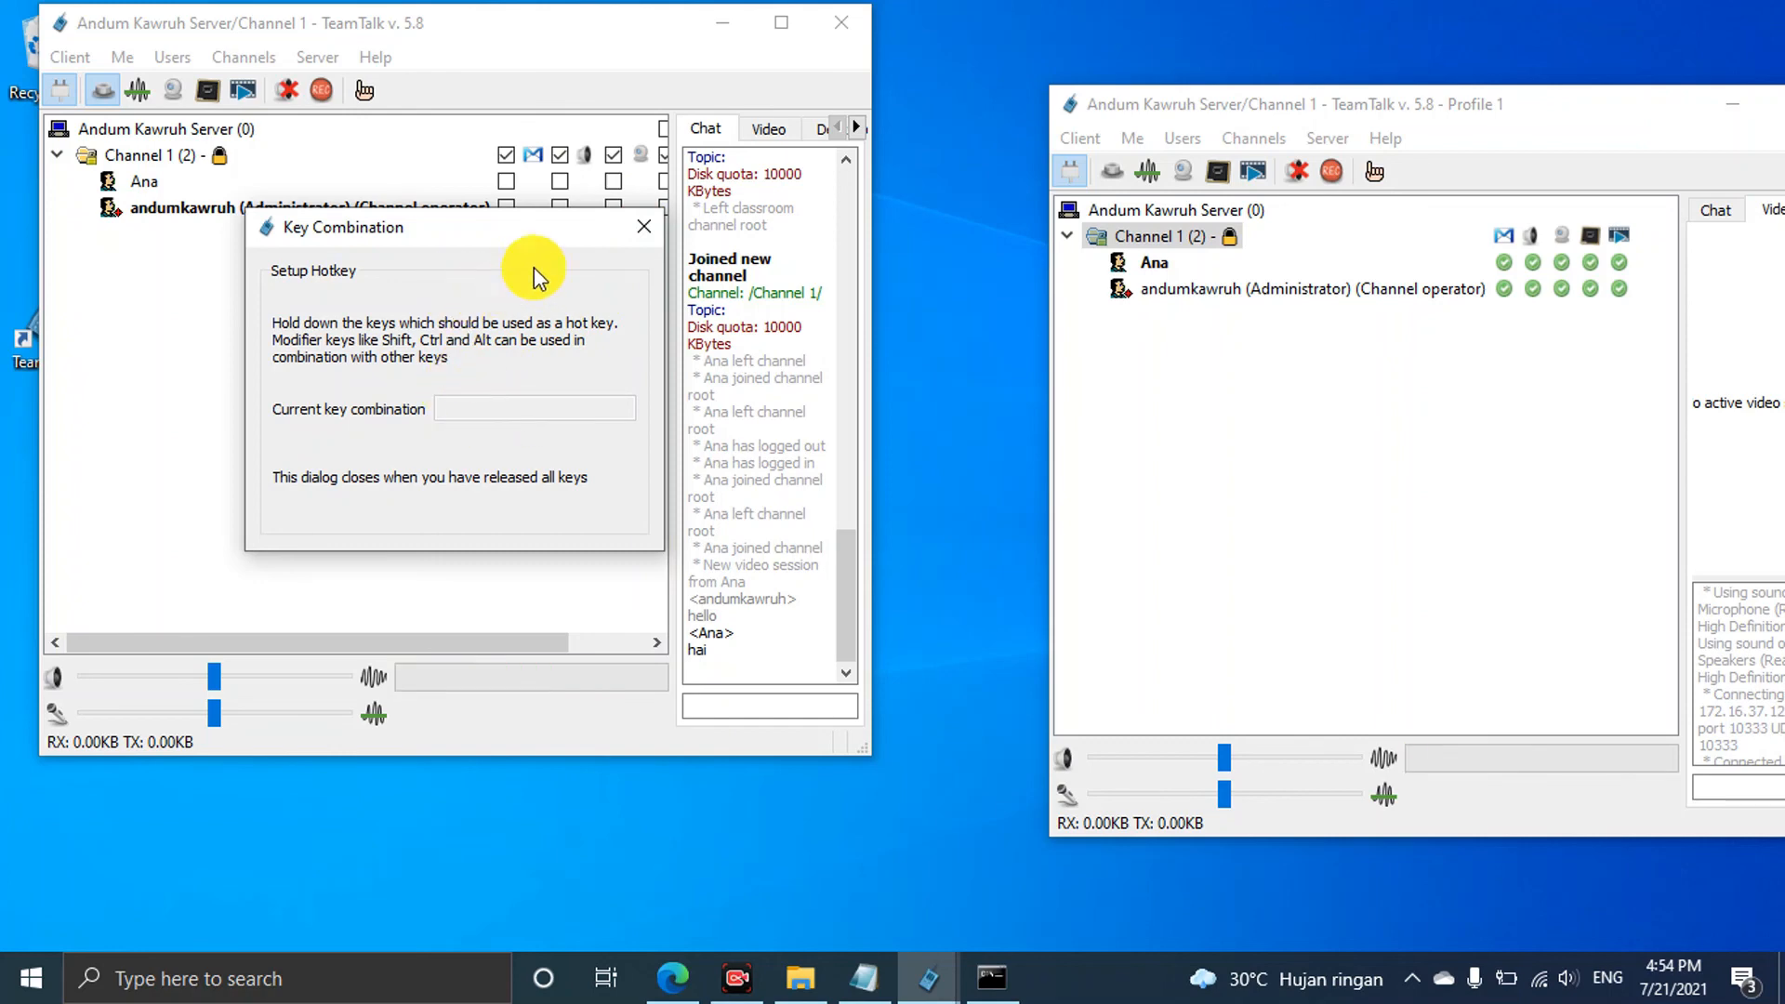
pyautogui.click(641, 228)
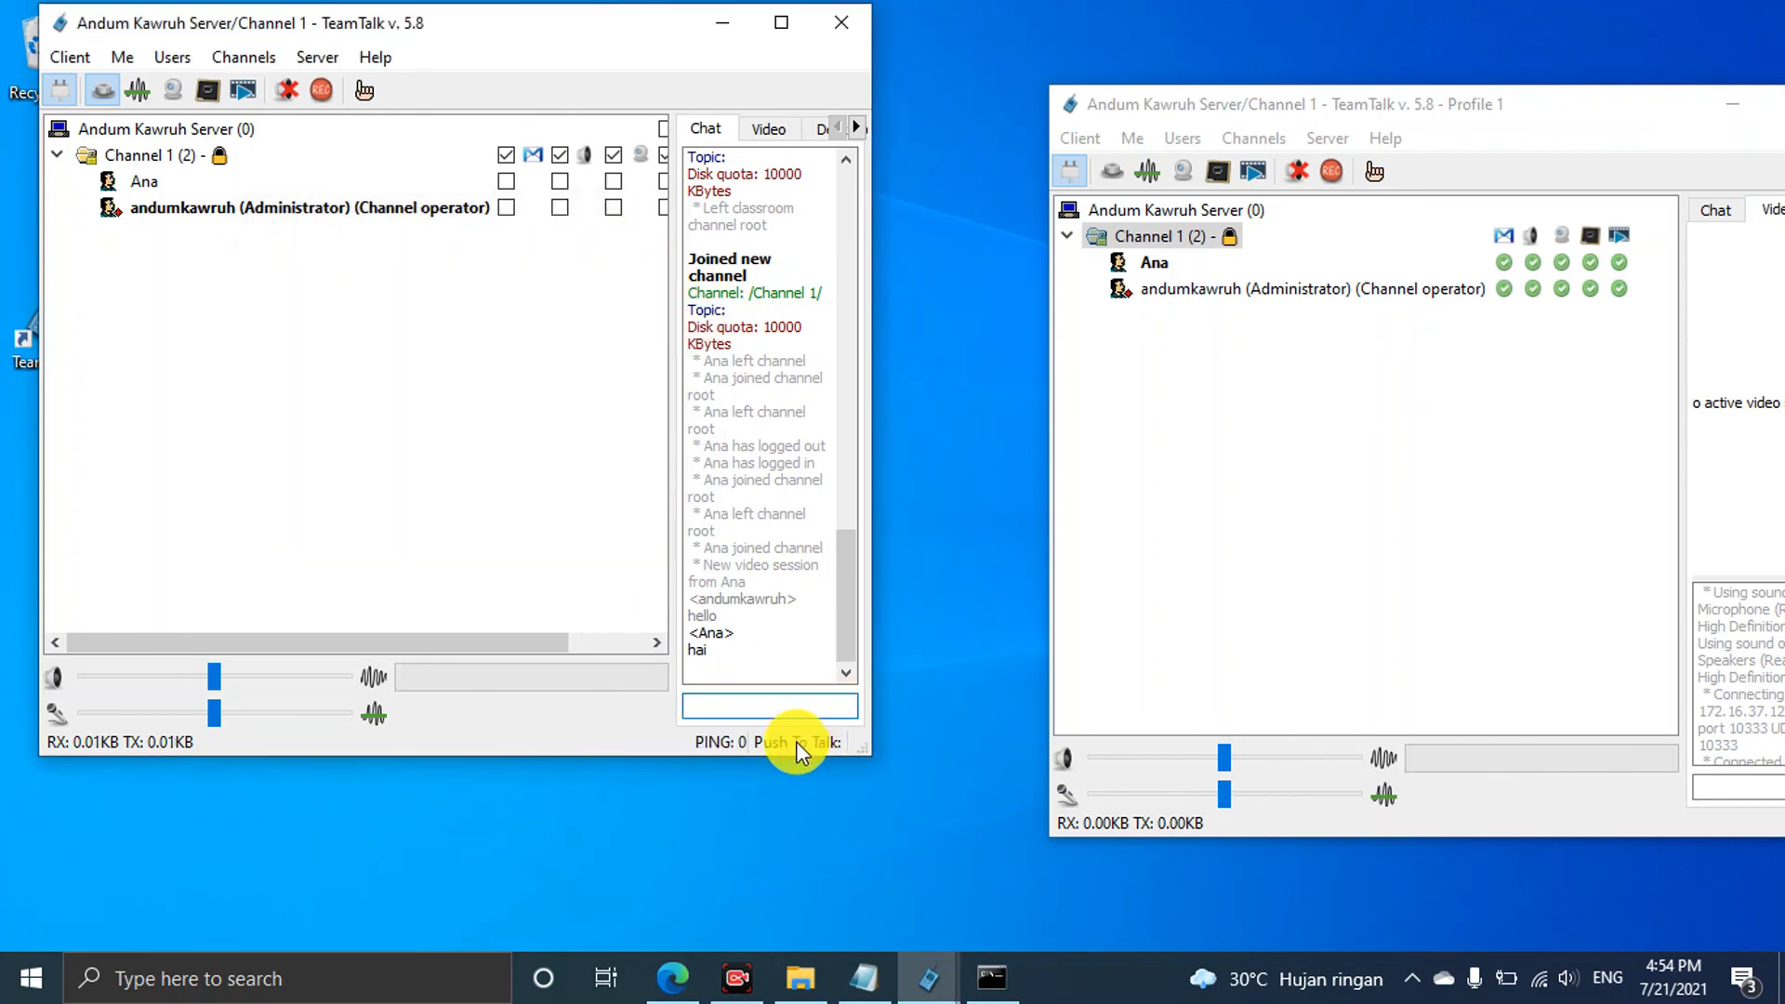
pyautogui.press('ctrl')
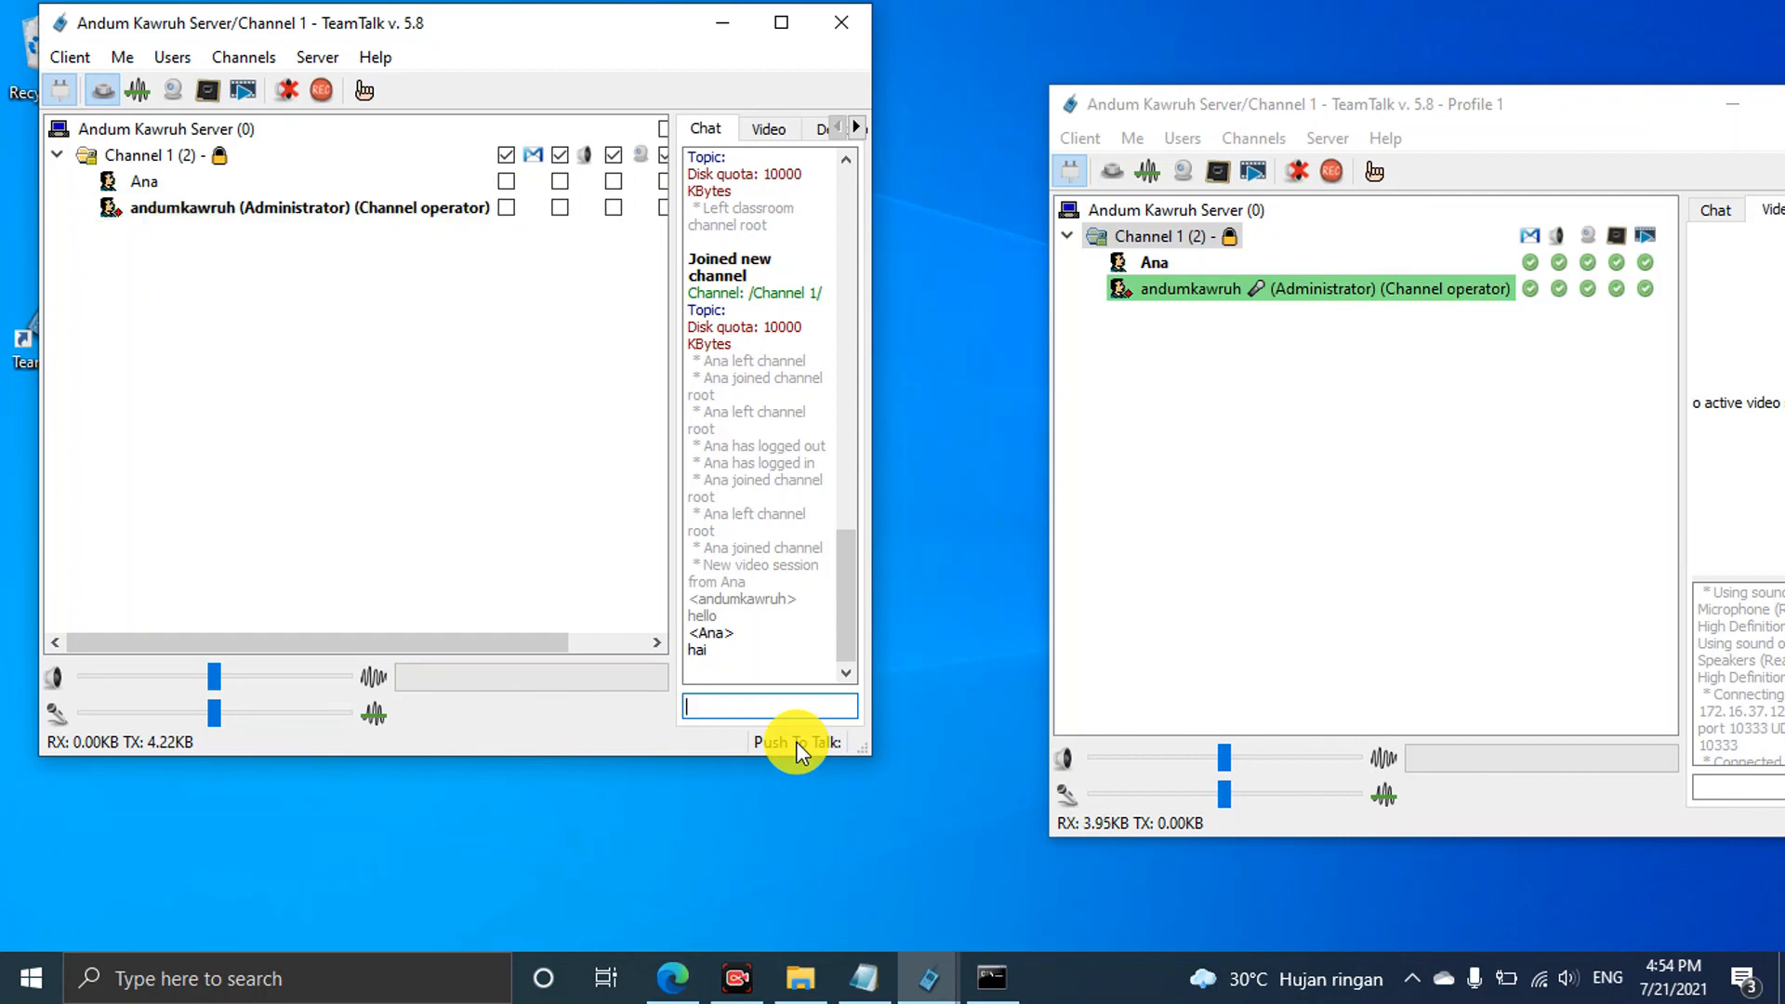
# Toggle Voice Activation in both clients and place the Profile 1 window beside the first
pyautogui.click(135, 91)
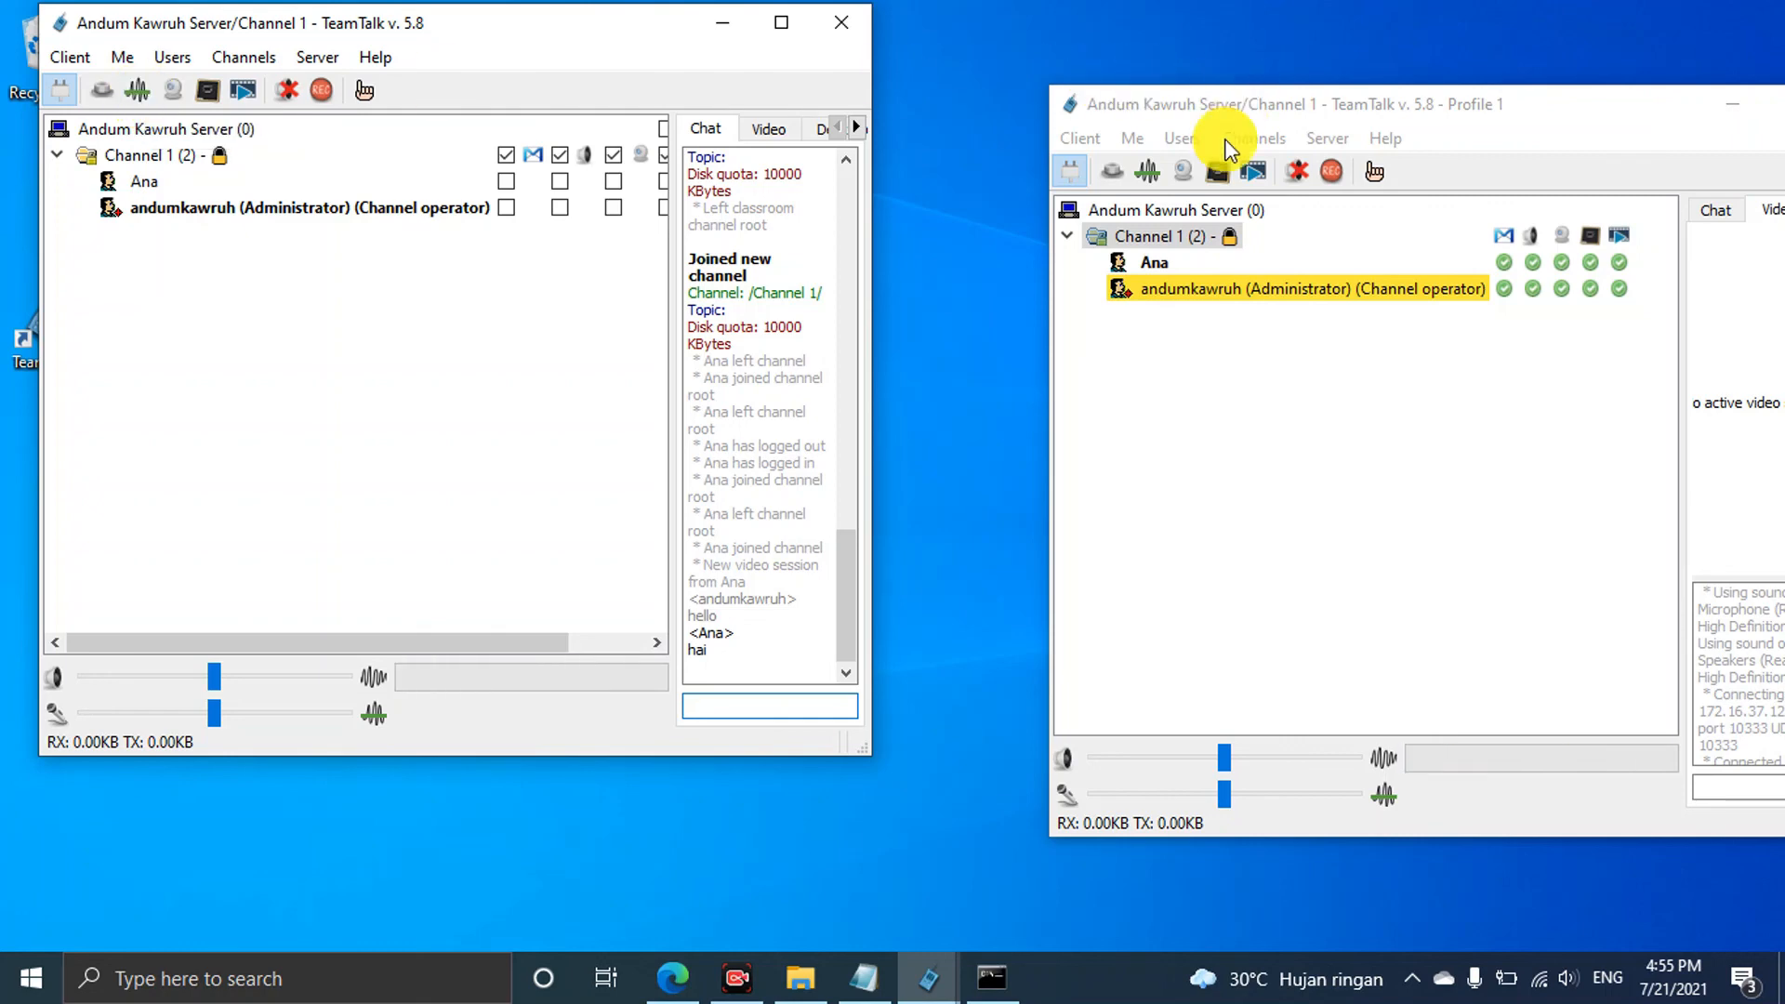
pyautogui.click(1150, 172)
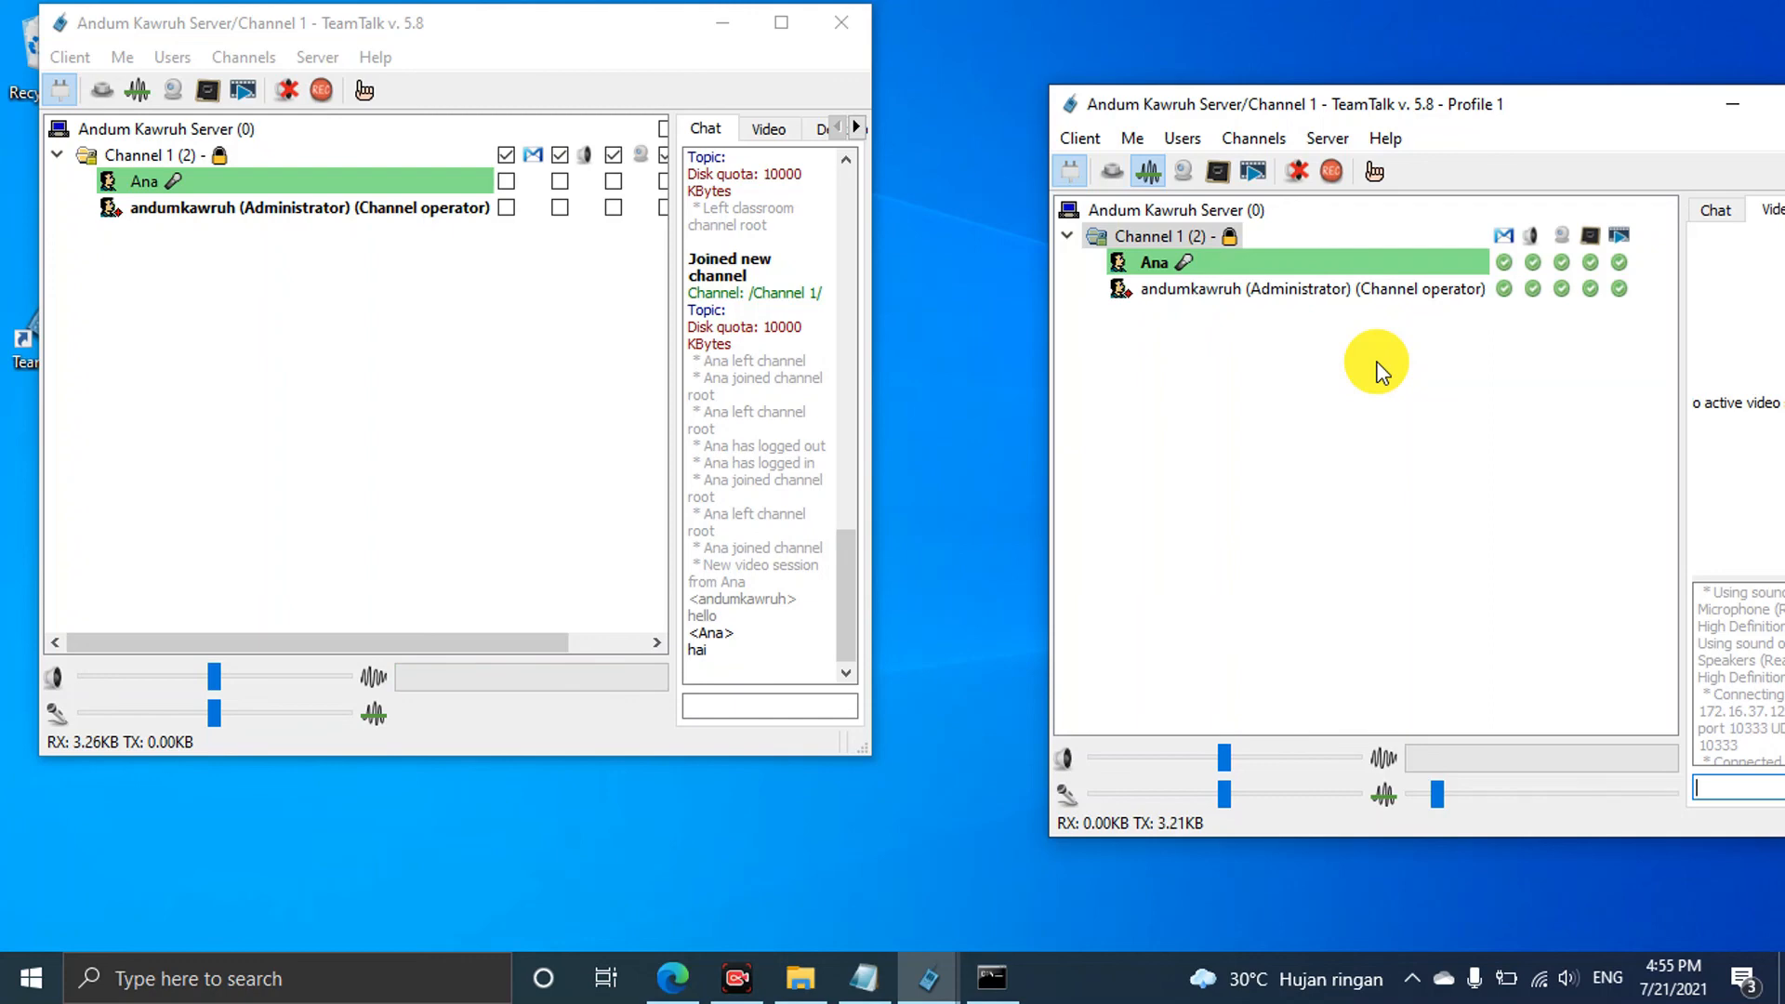
pyautogui.click(1147, 171)
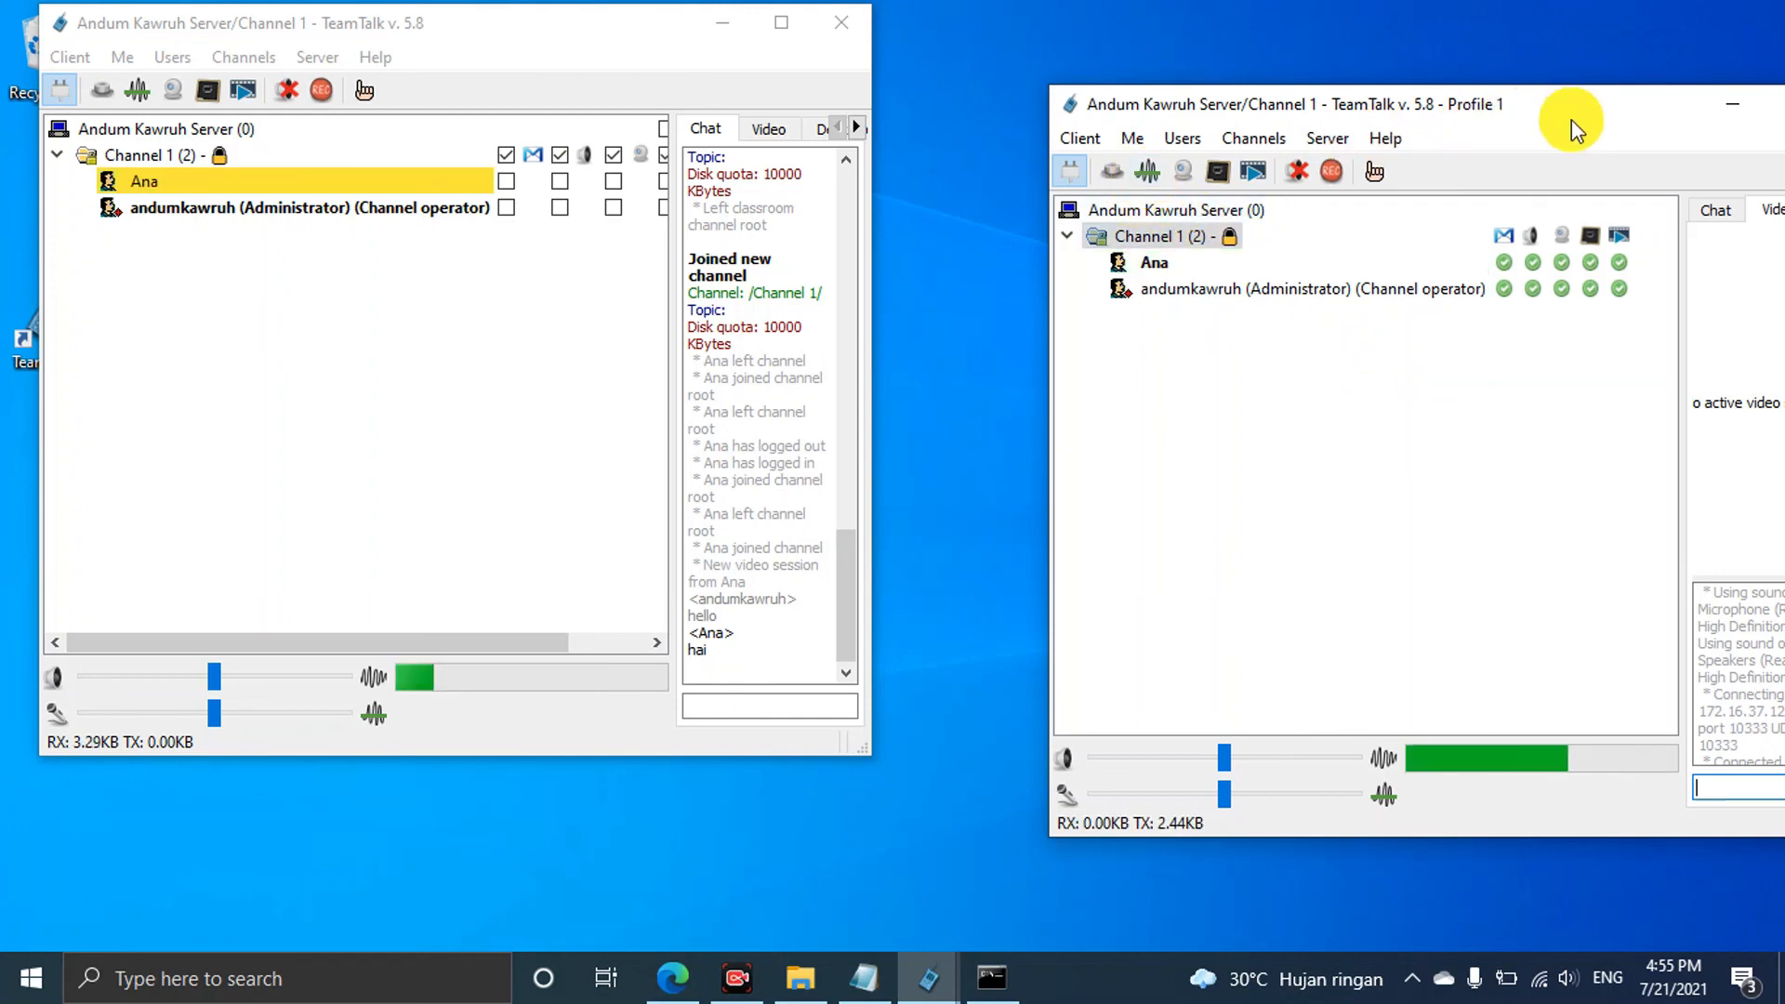
pyautogui.moveTo(1571, 119); pyautogui.dragTo(1428, 33)
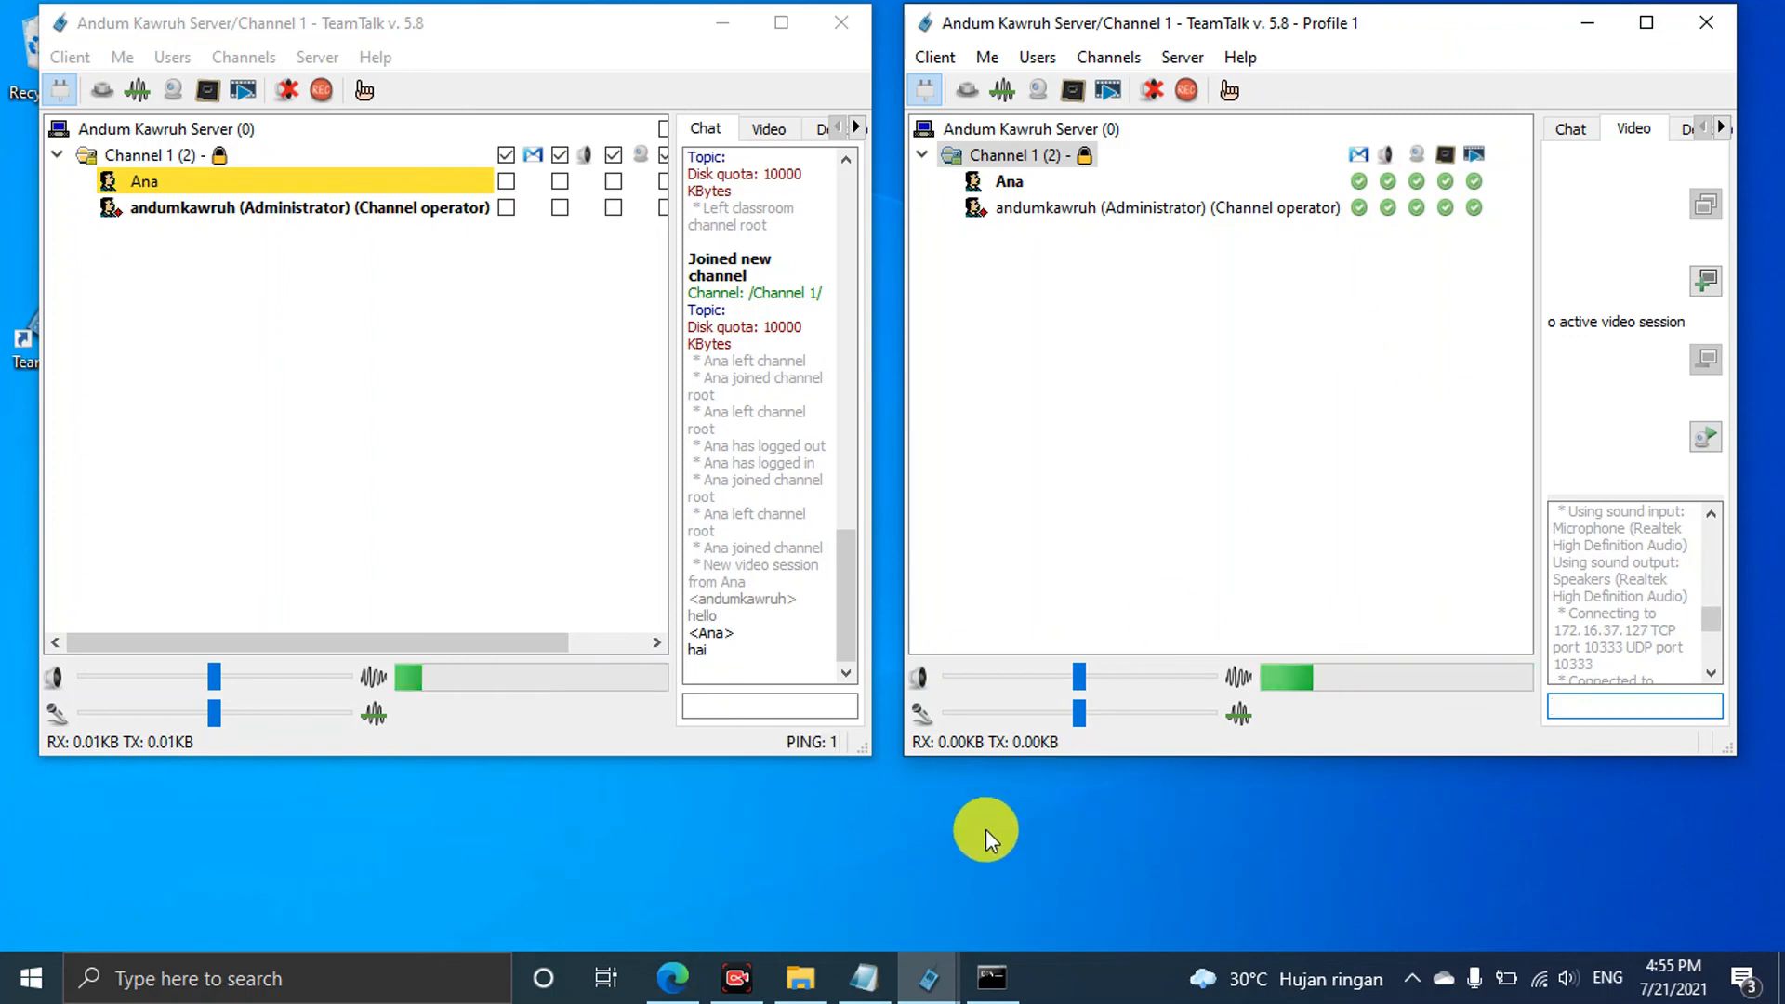
pyautogui.click(864, 976)
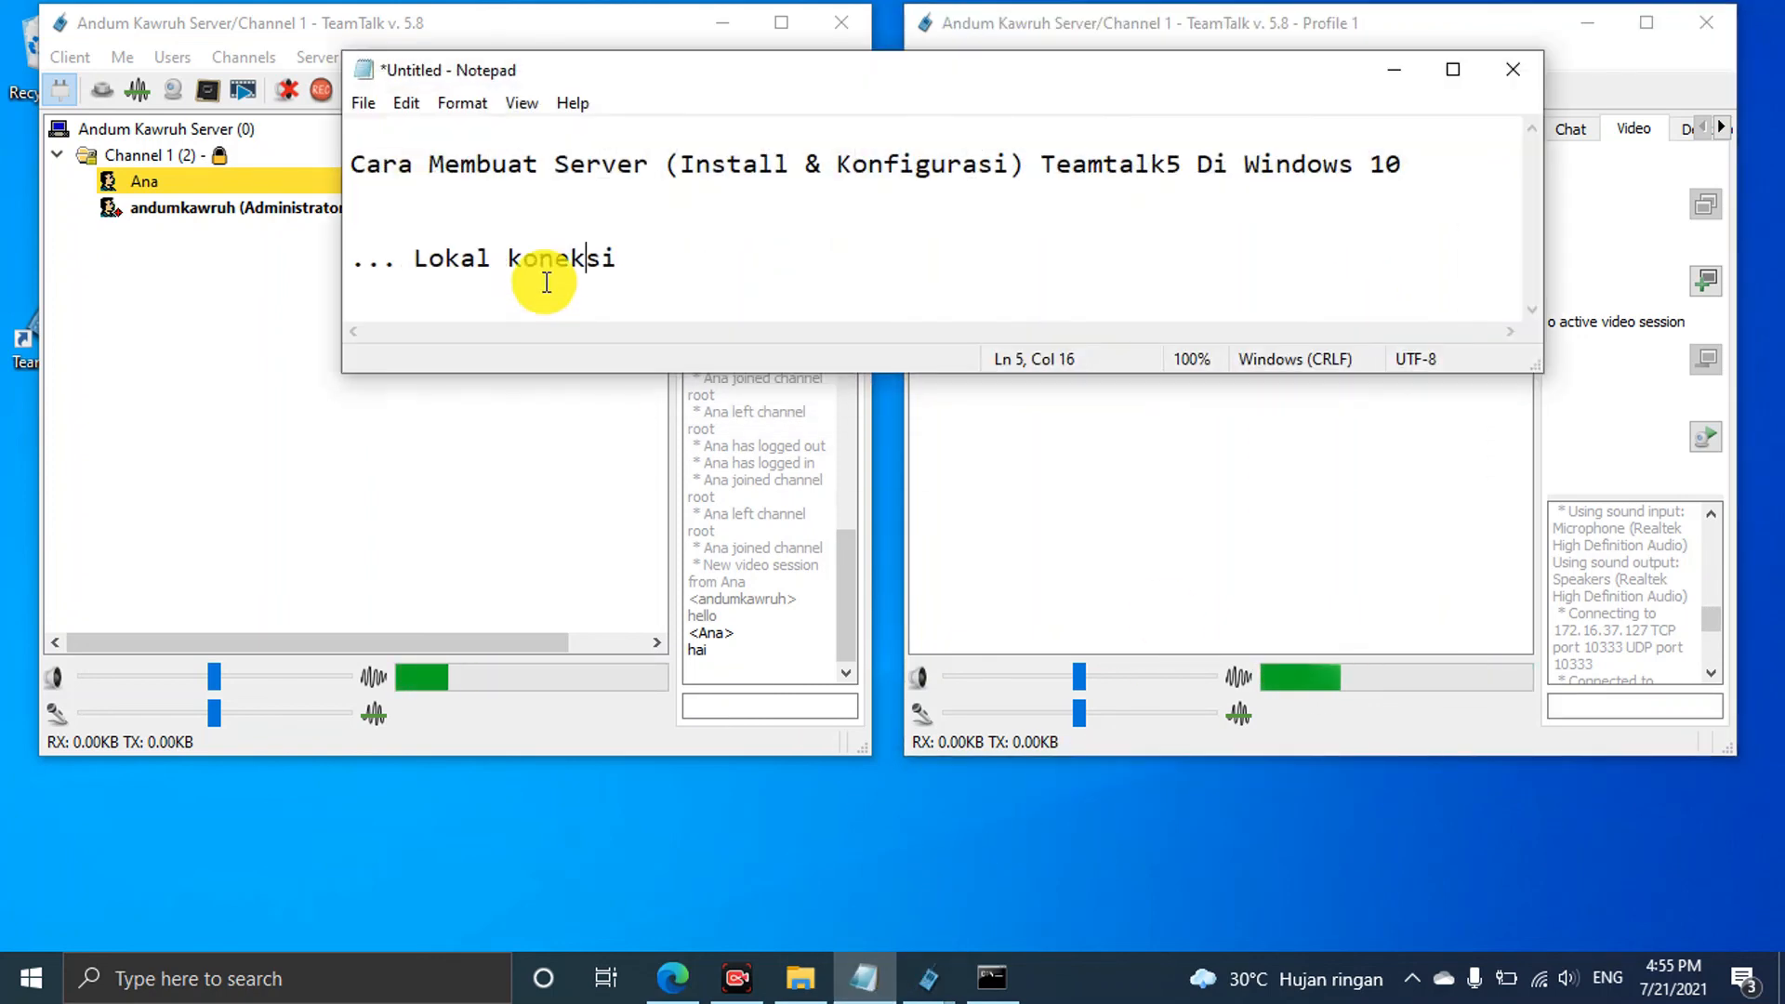
pyautogui.moveTo(570, 162); pyautogui.dragTo(1162, 211)
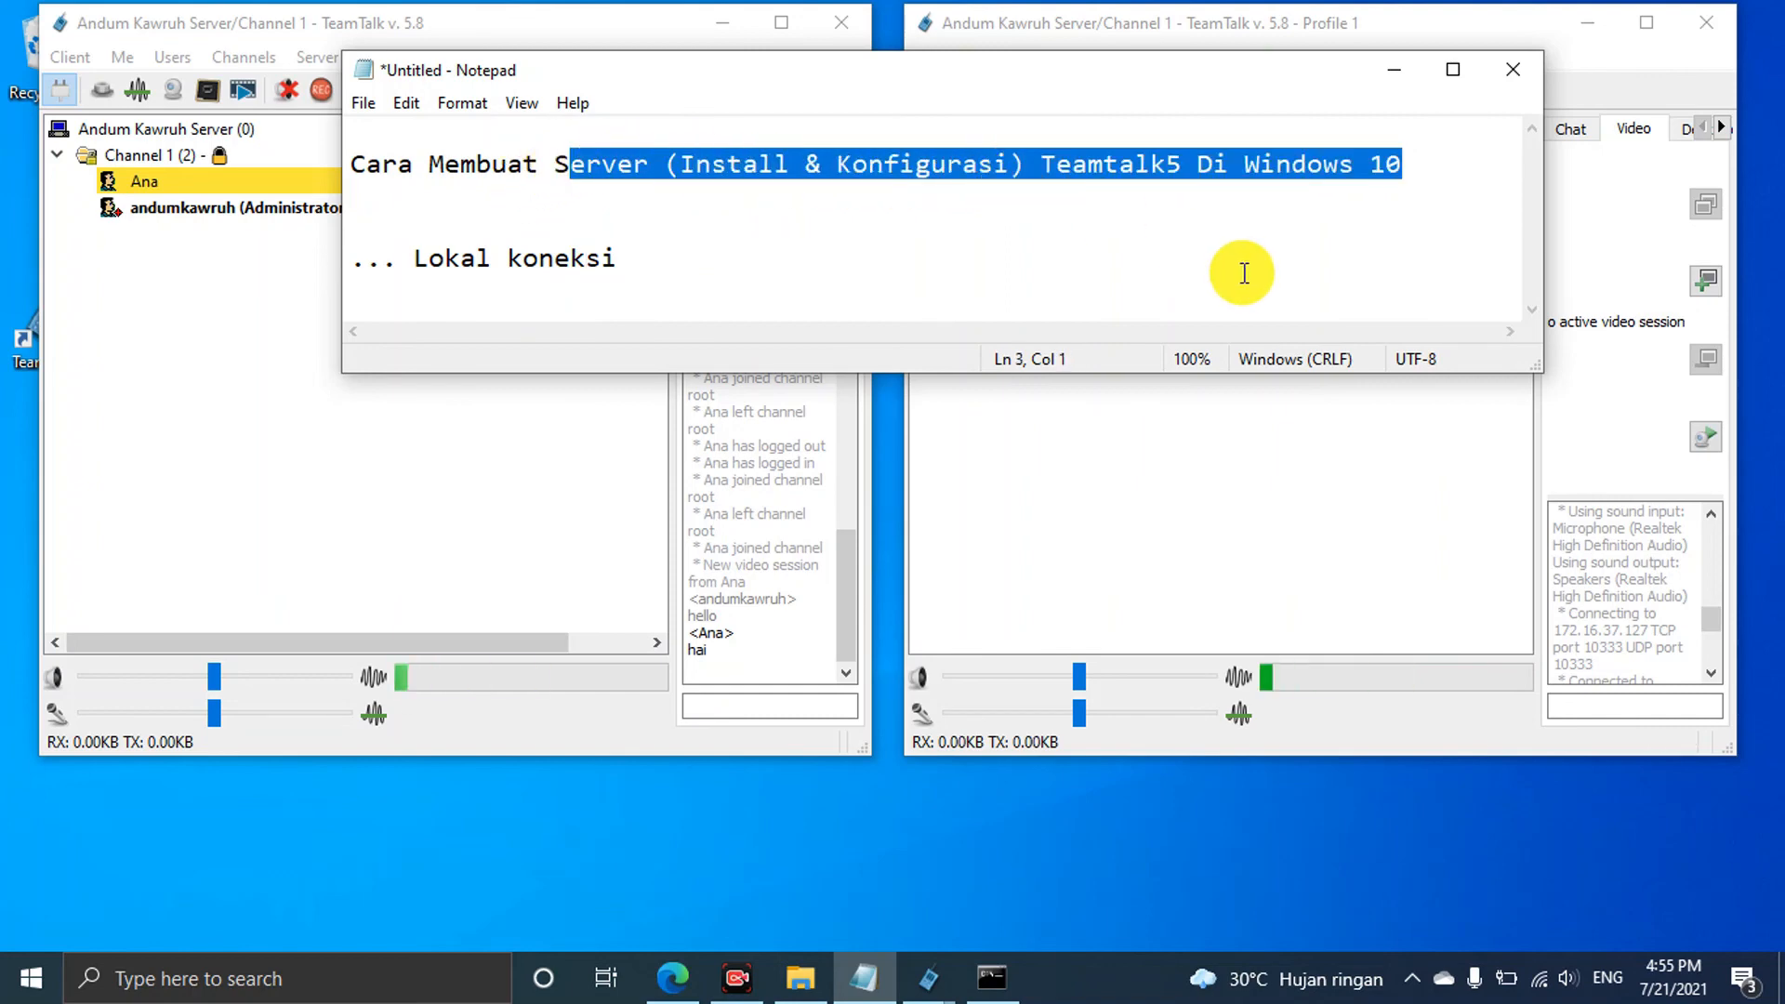
pyautogui.click(1244, 273)
pyautogui.click(1394, 70)
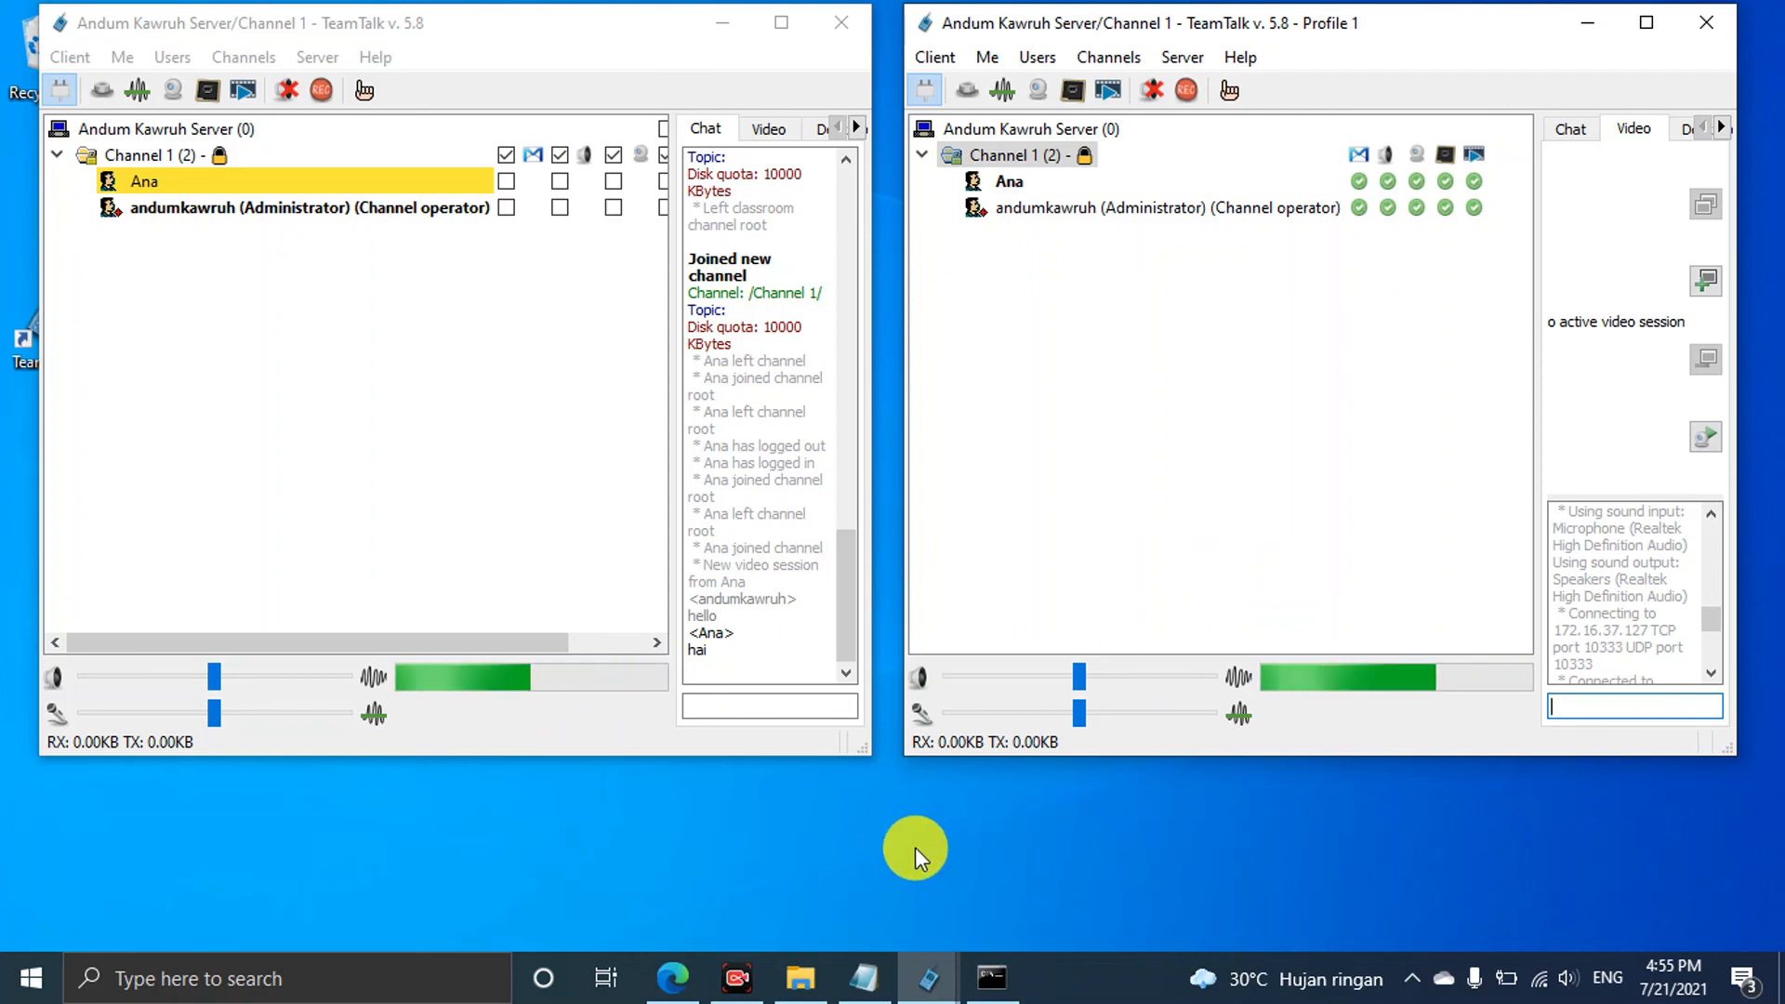
# Search 'control' and launch Control Panel, repositioning its window
pyautogui.press('super+s')
pyautogui.write('control')
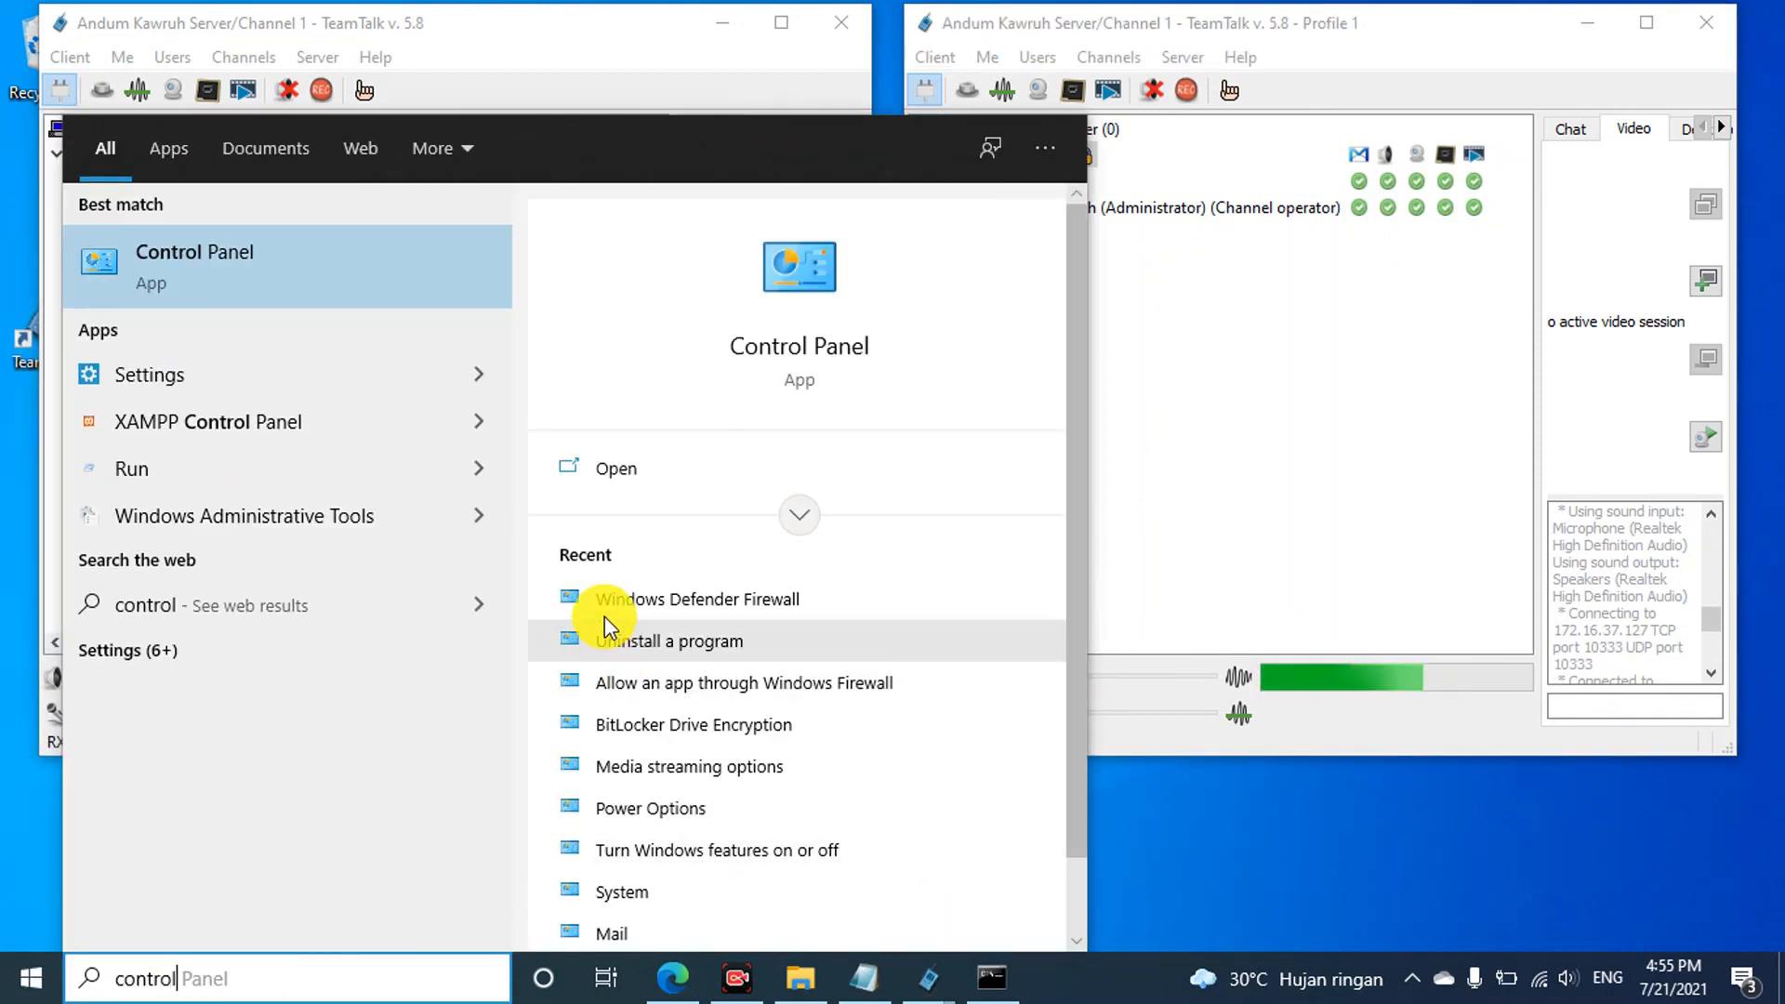
pyautogui.click(219, 296)
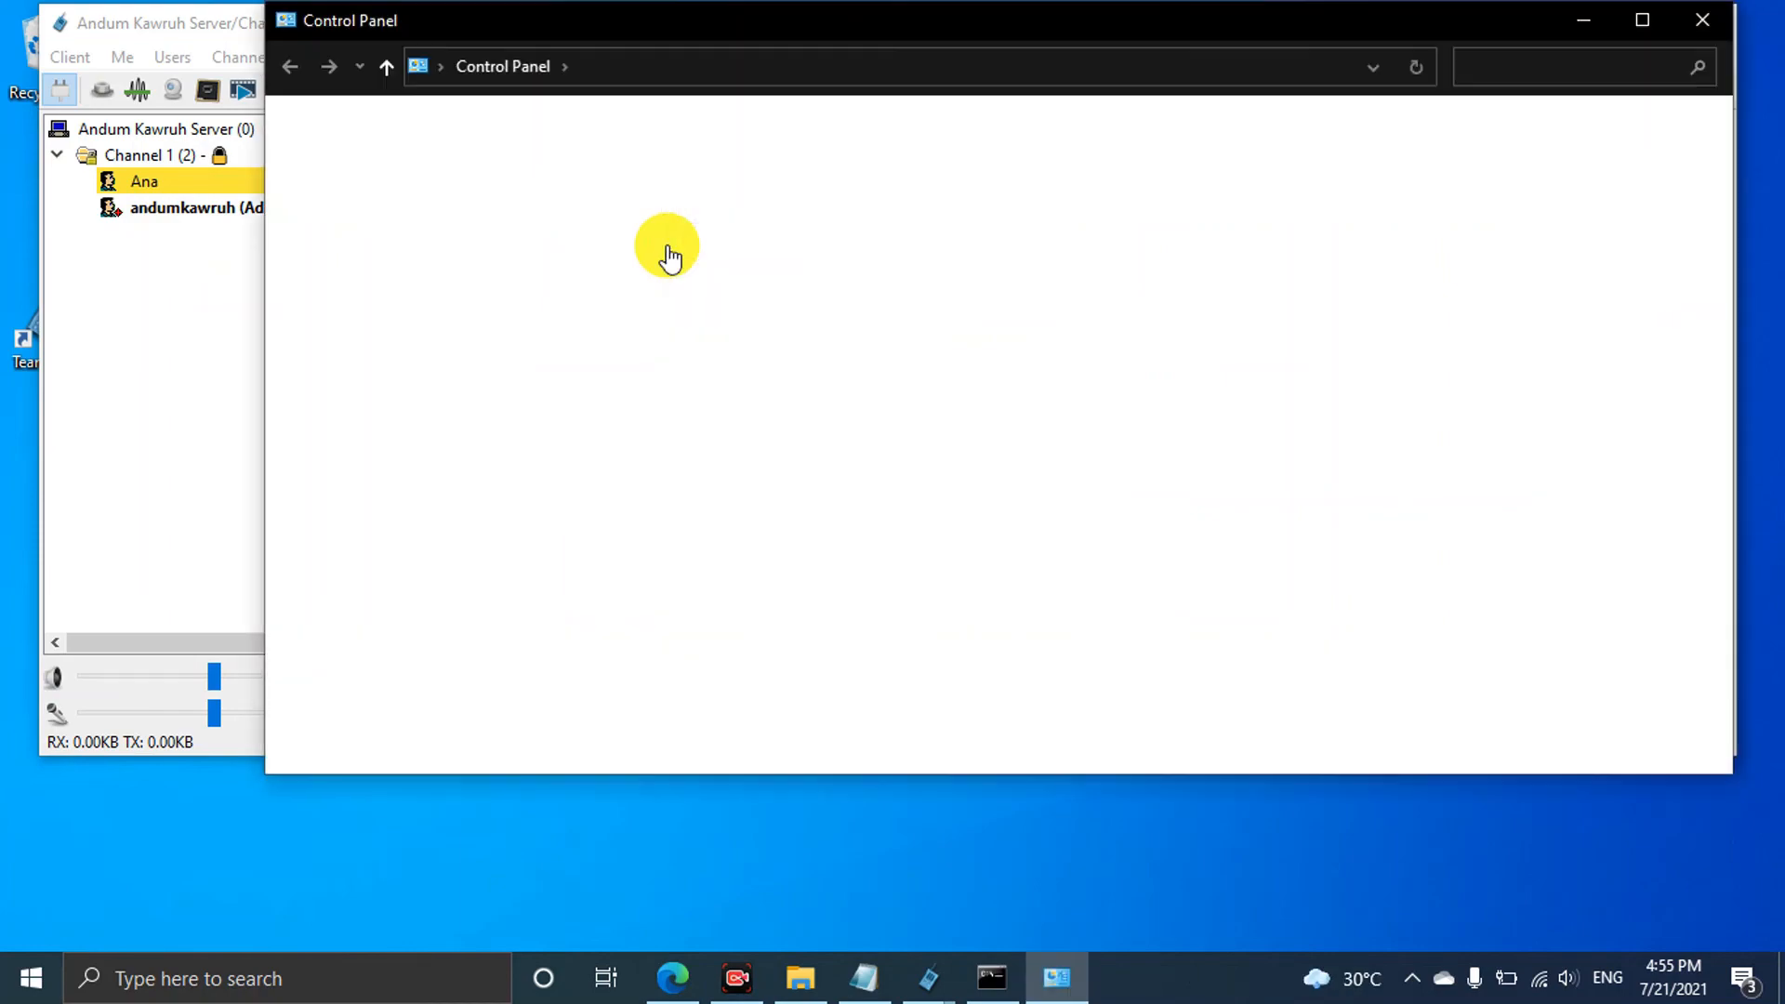
pyautogui.moveTo(974, 42); pyautogui.dragTo(1057, 769)
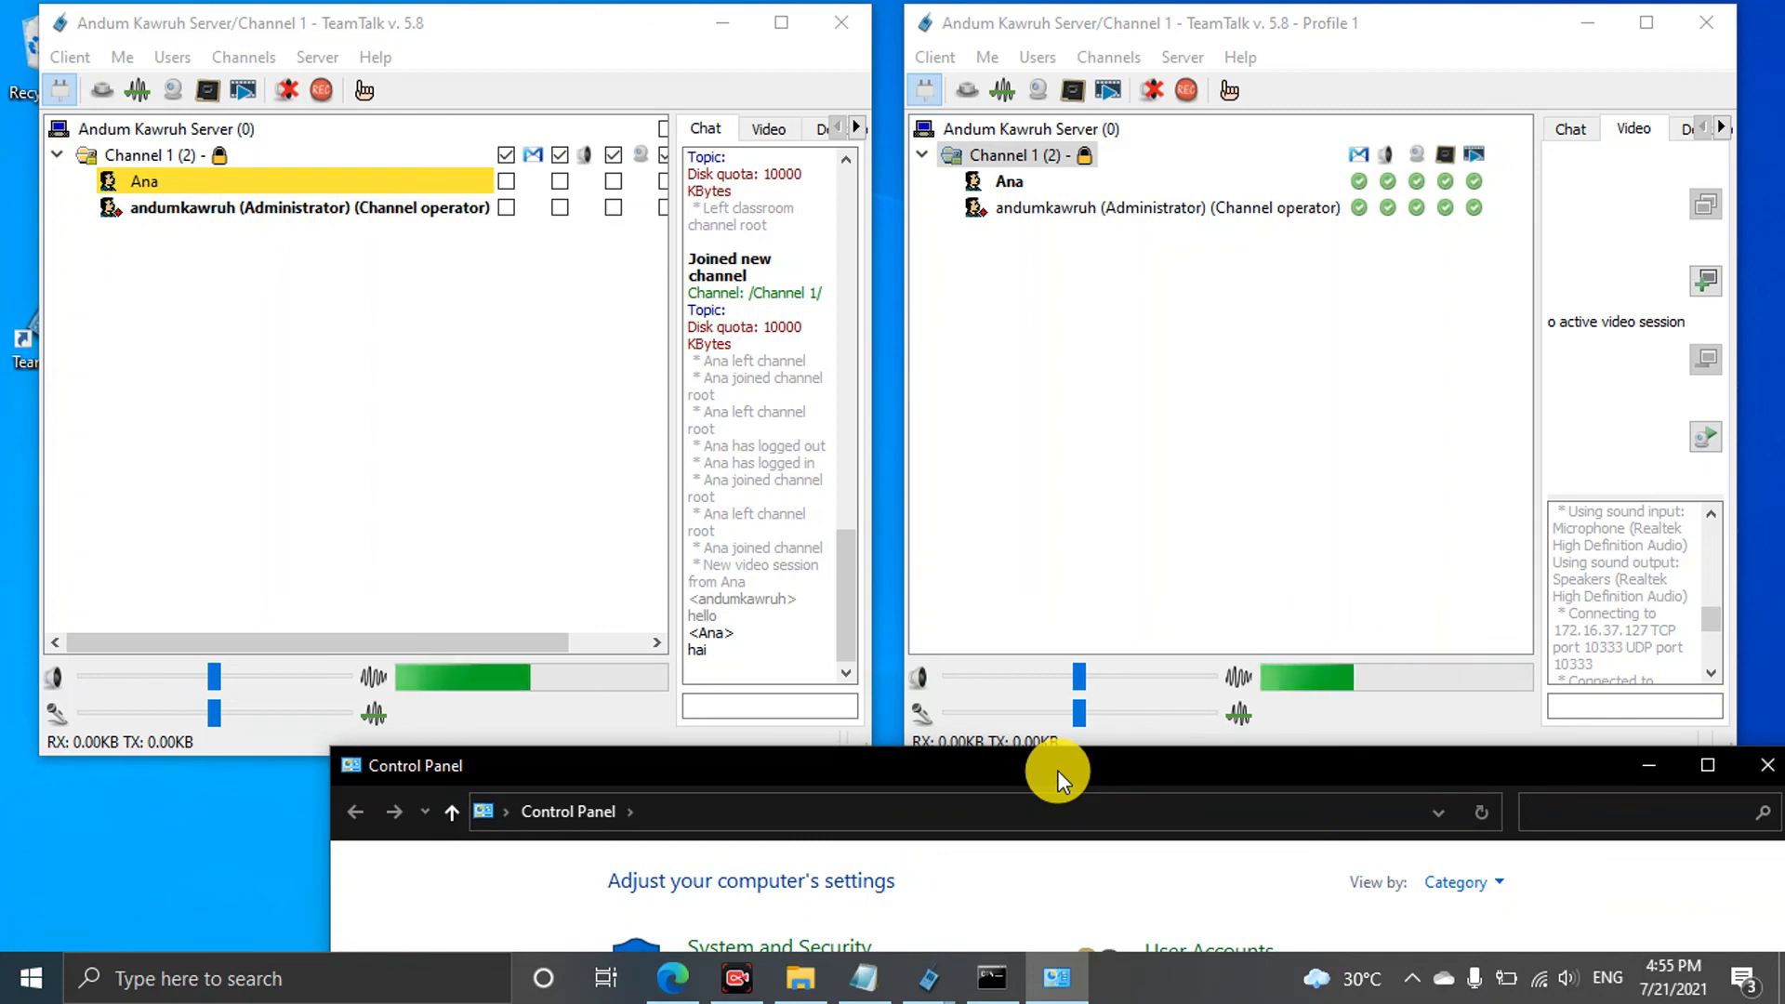
pyautogui.moveTo(1057, 769); pyautogui.dragTo(1019, 175)
# Go to System and Security > Windows Defender Firewall, view Turn on/off settings, and return
pyautogui.click(732, 358)
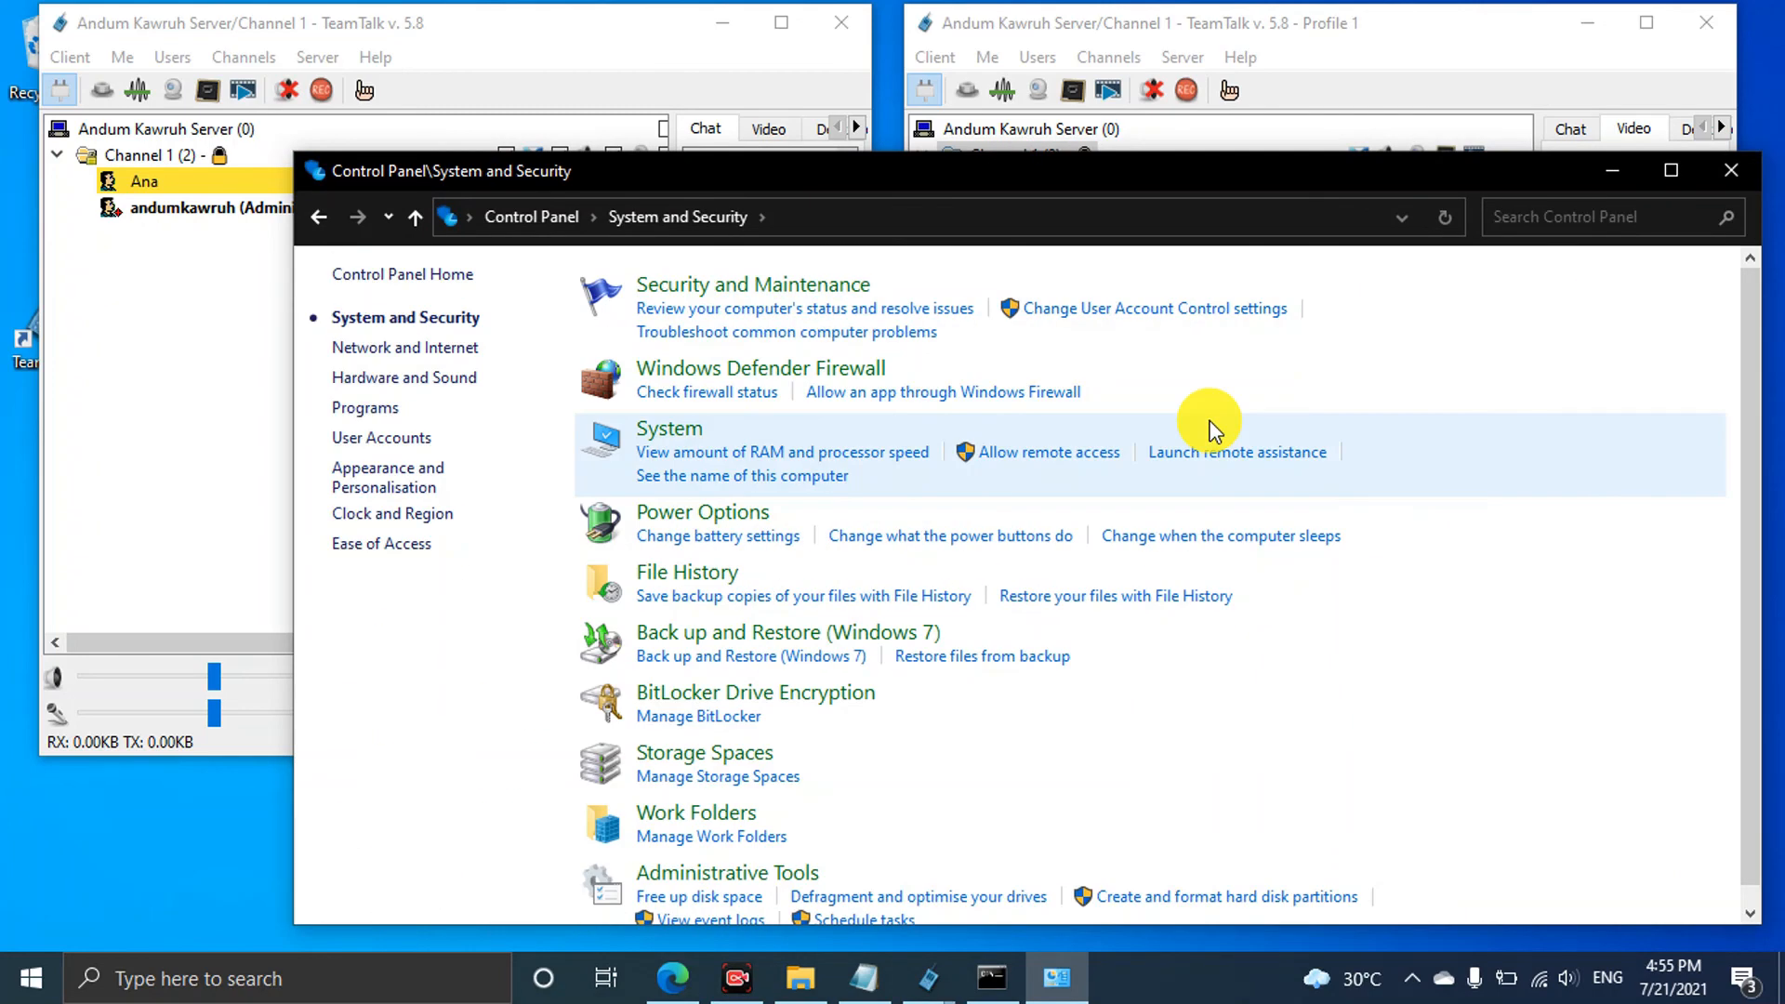
pyautogui.click(877, 372)
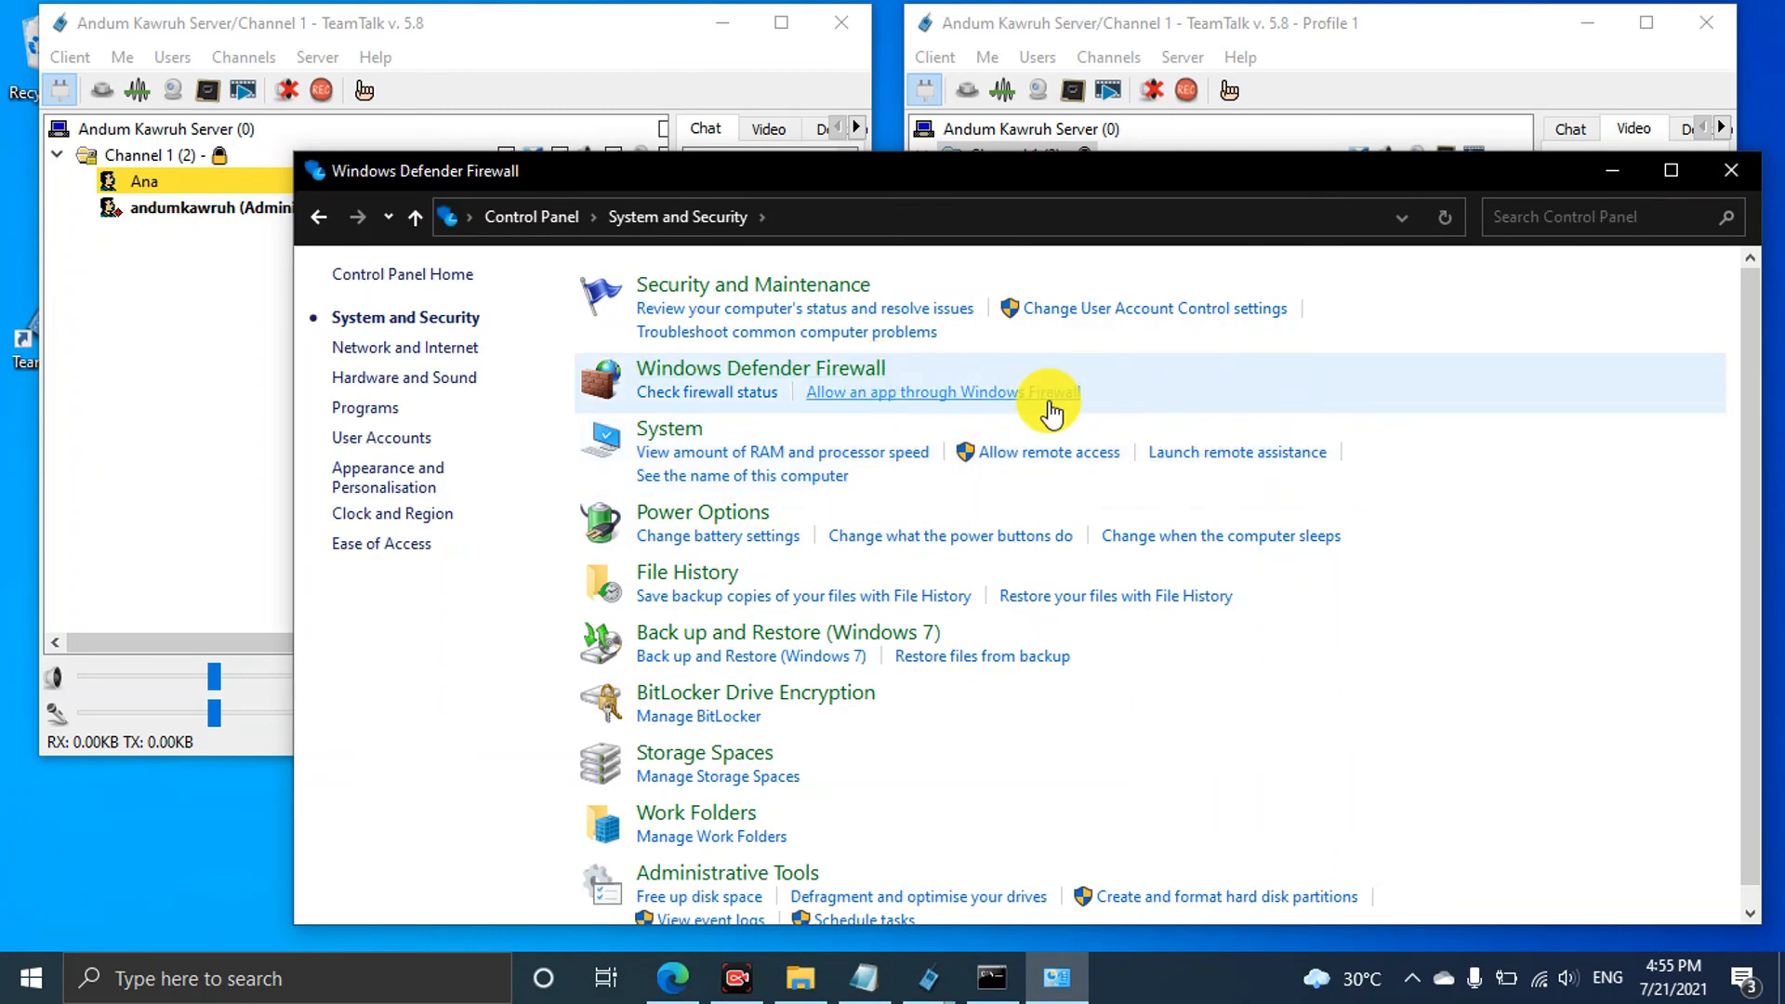
pyautogui.click(898, 372)
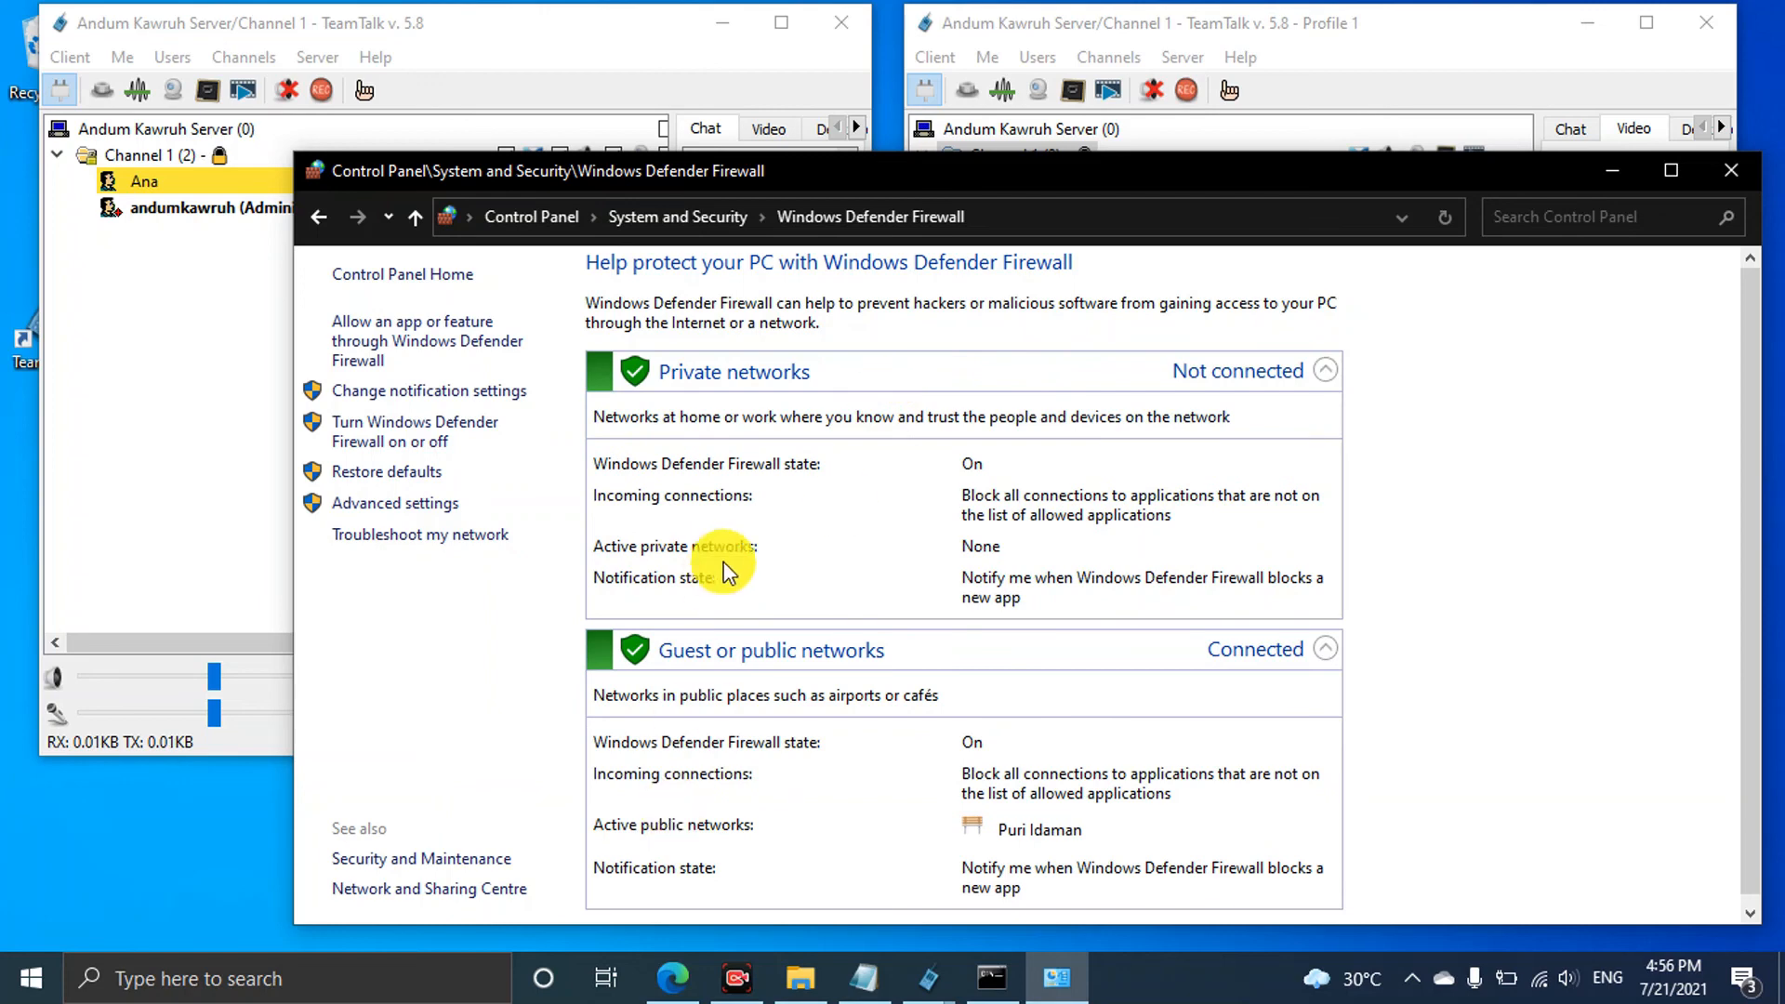
pyautogui.click(415, 442)
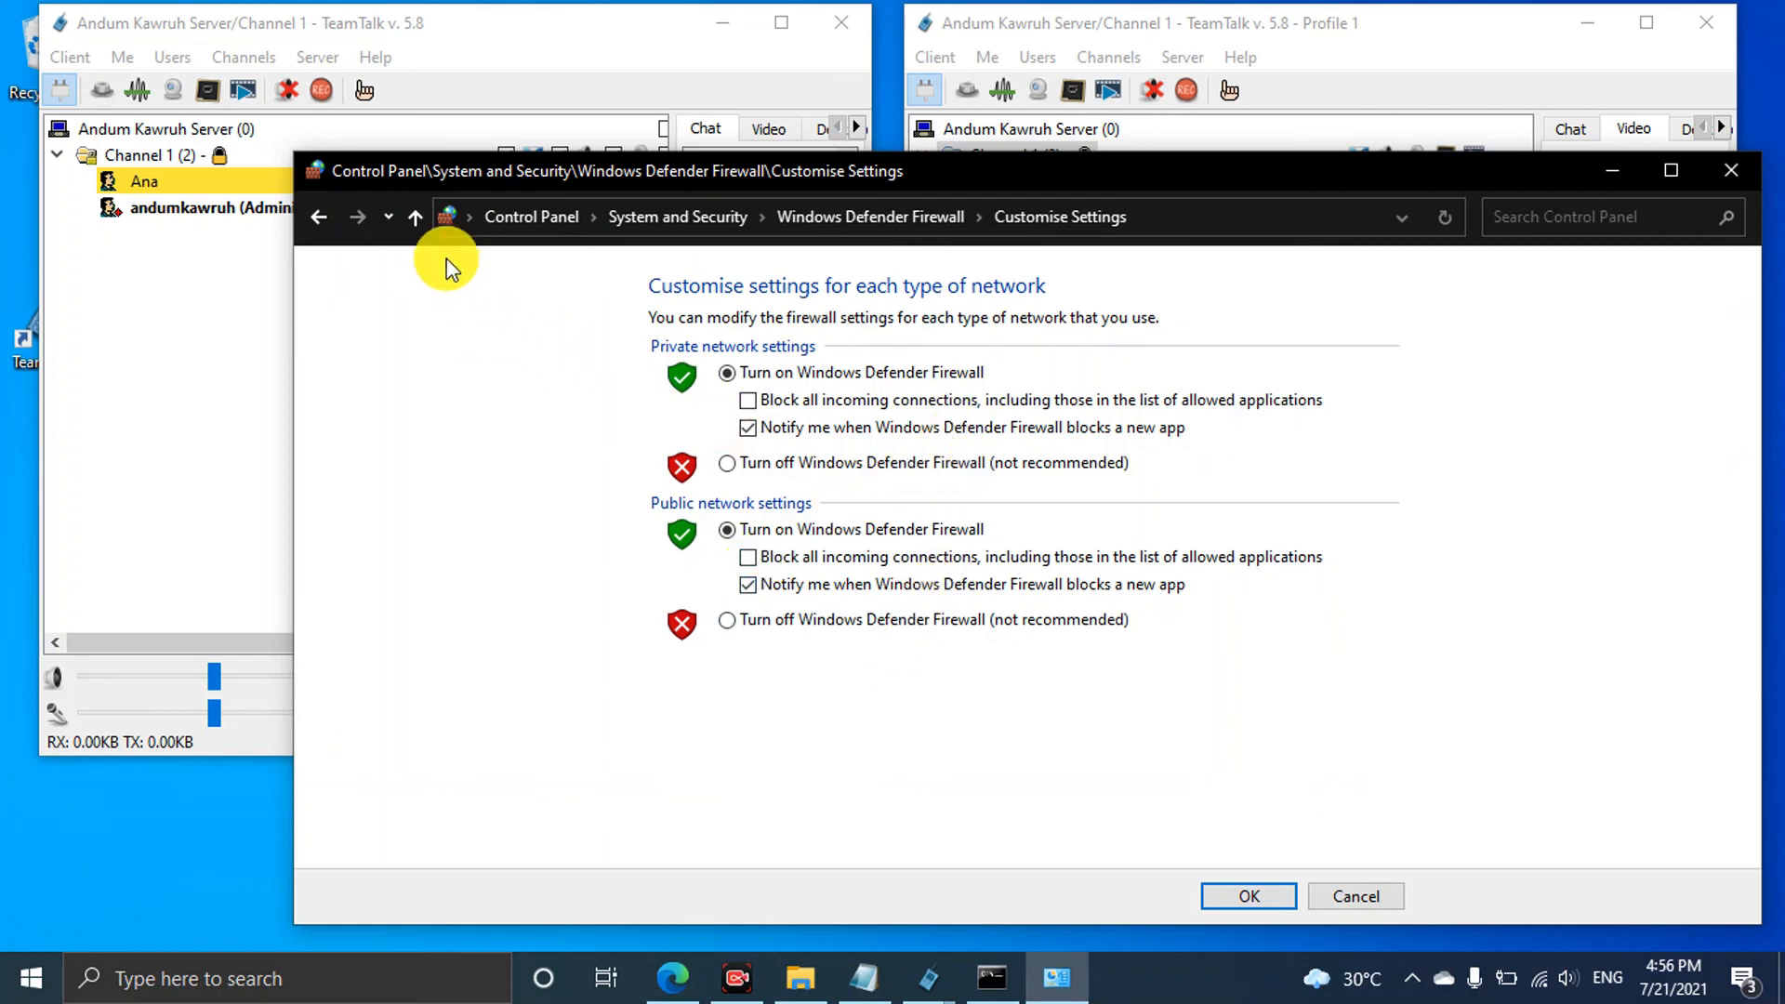
pyautogui.click(408, 219)
pyautogui.moveTo(782, 184); pyautogui.dragTo(762, 69)
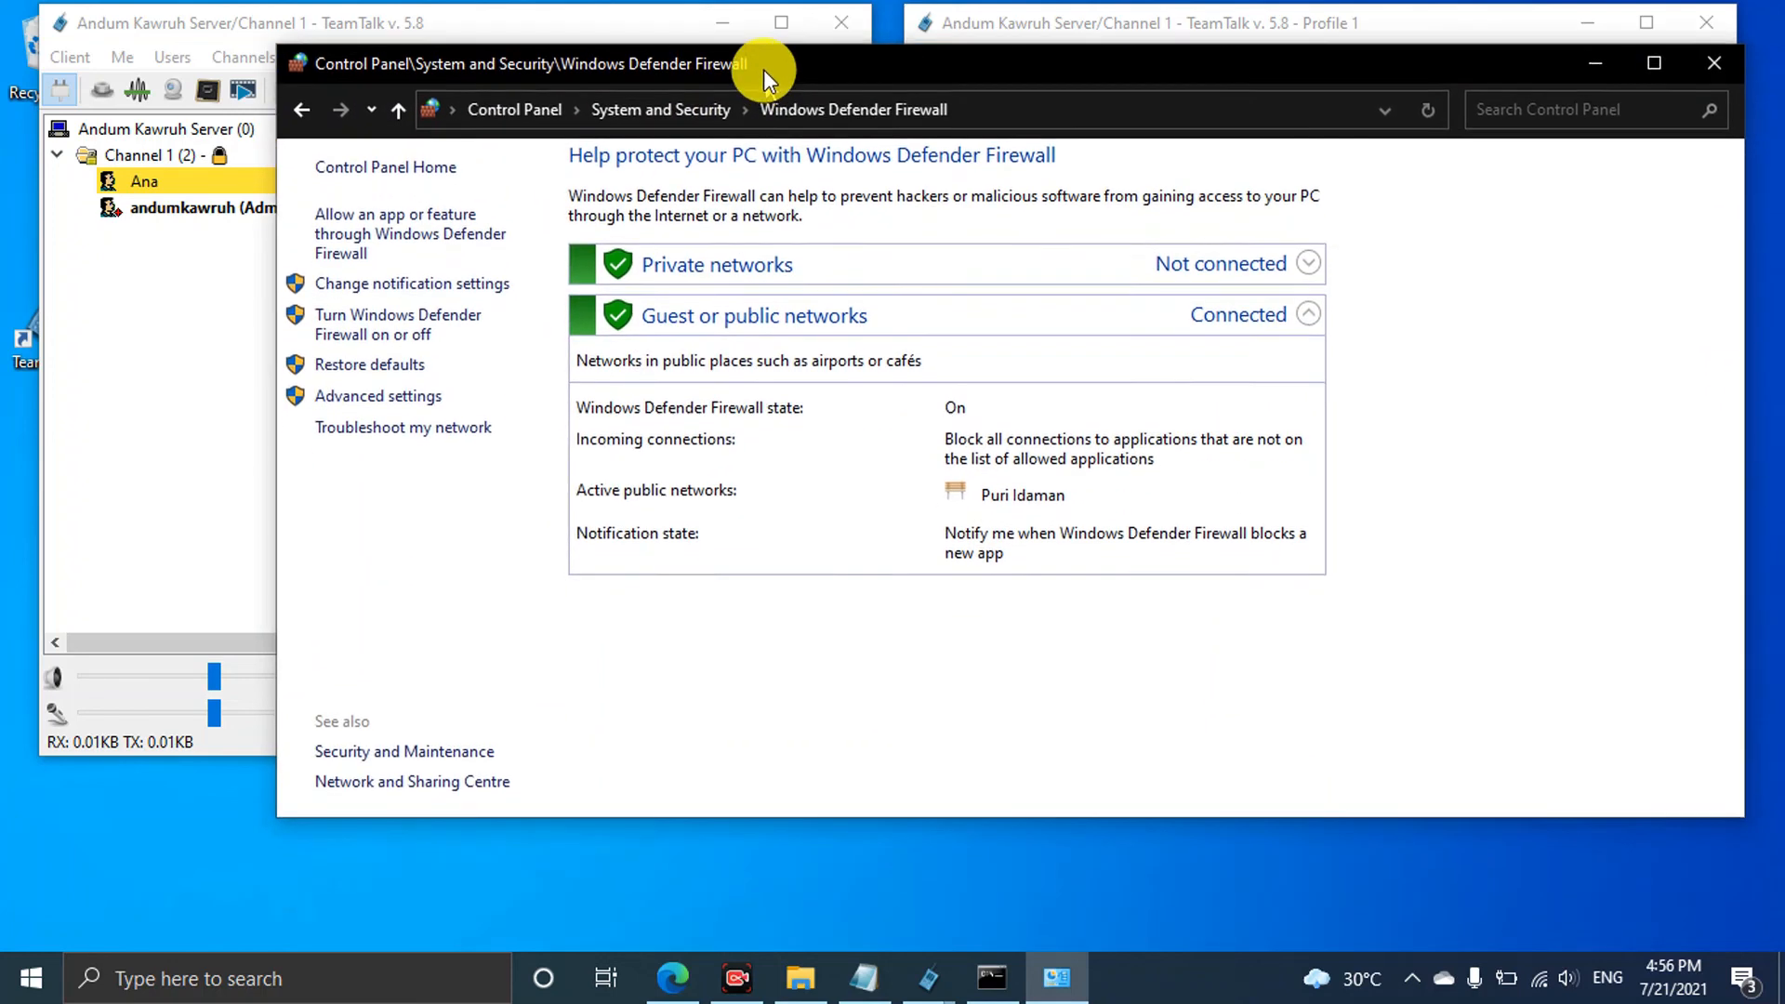
pyautogui.click(416, 388)
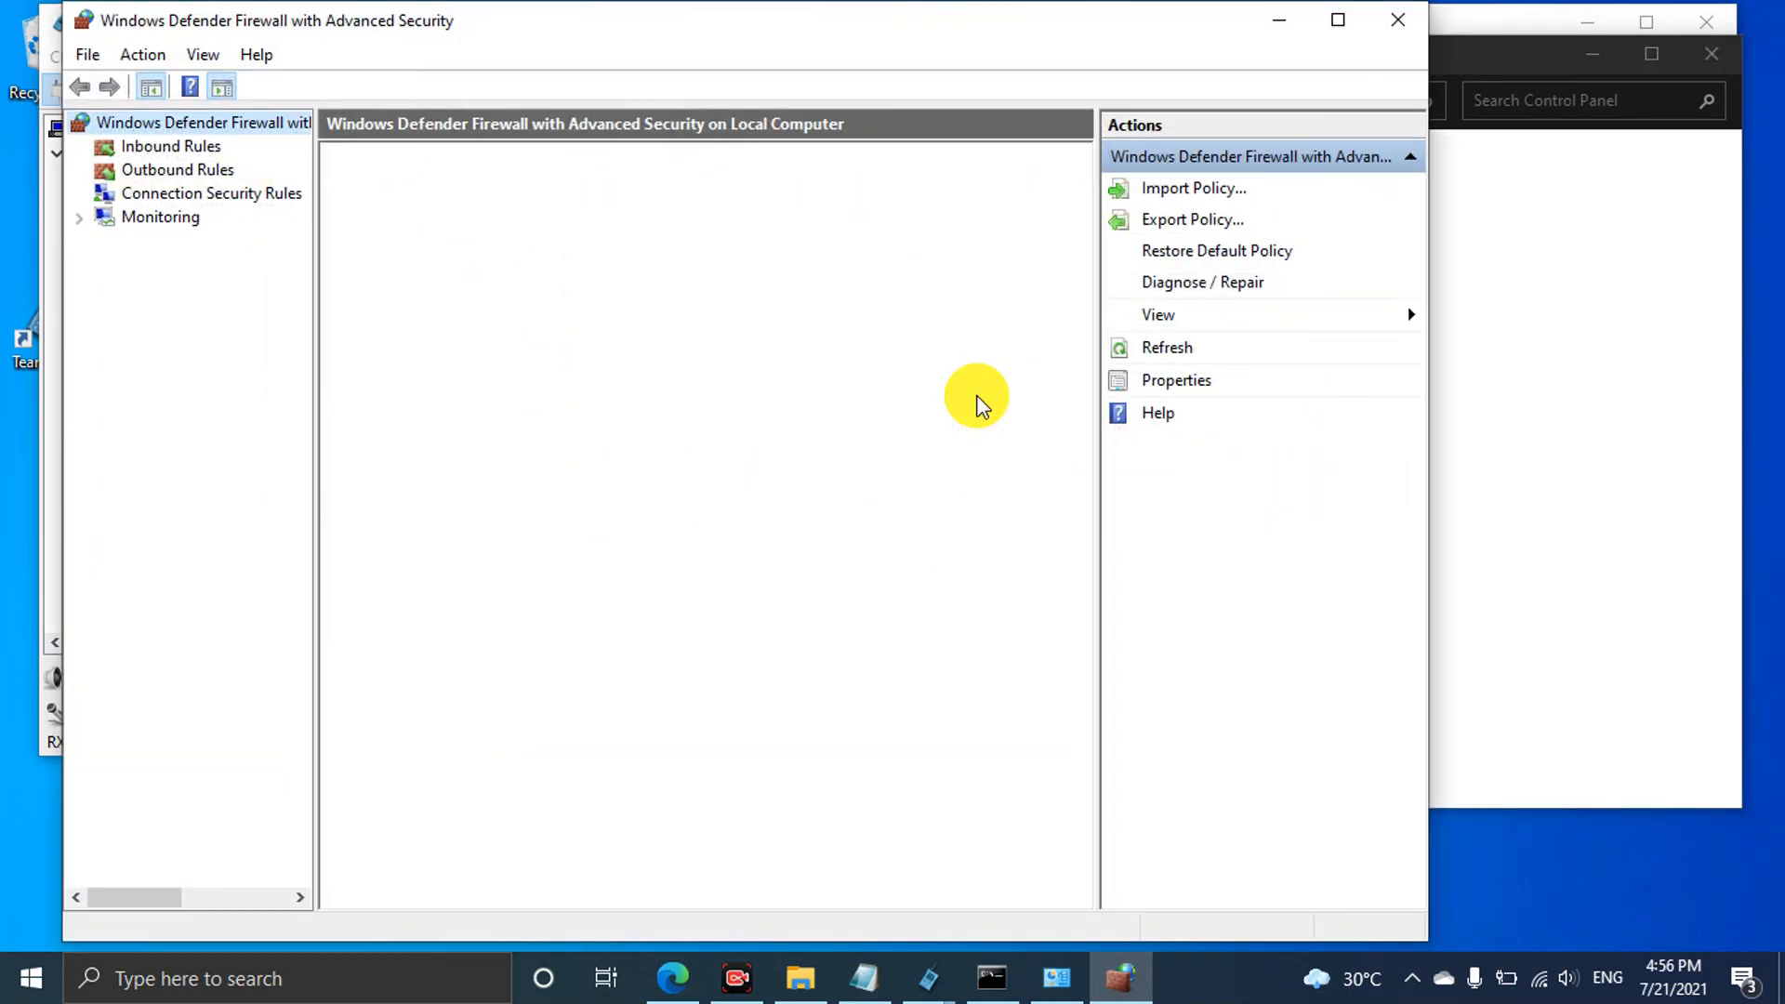
pyautogui.click(170, 147)
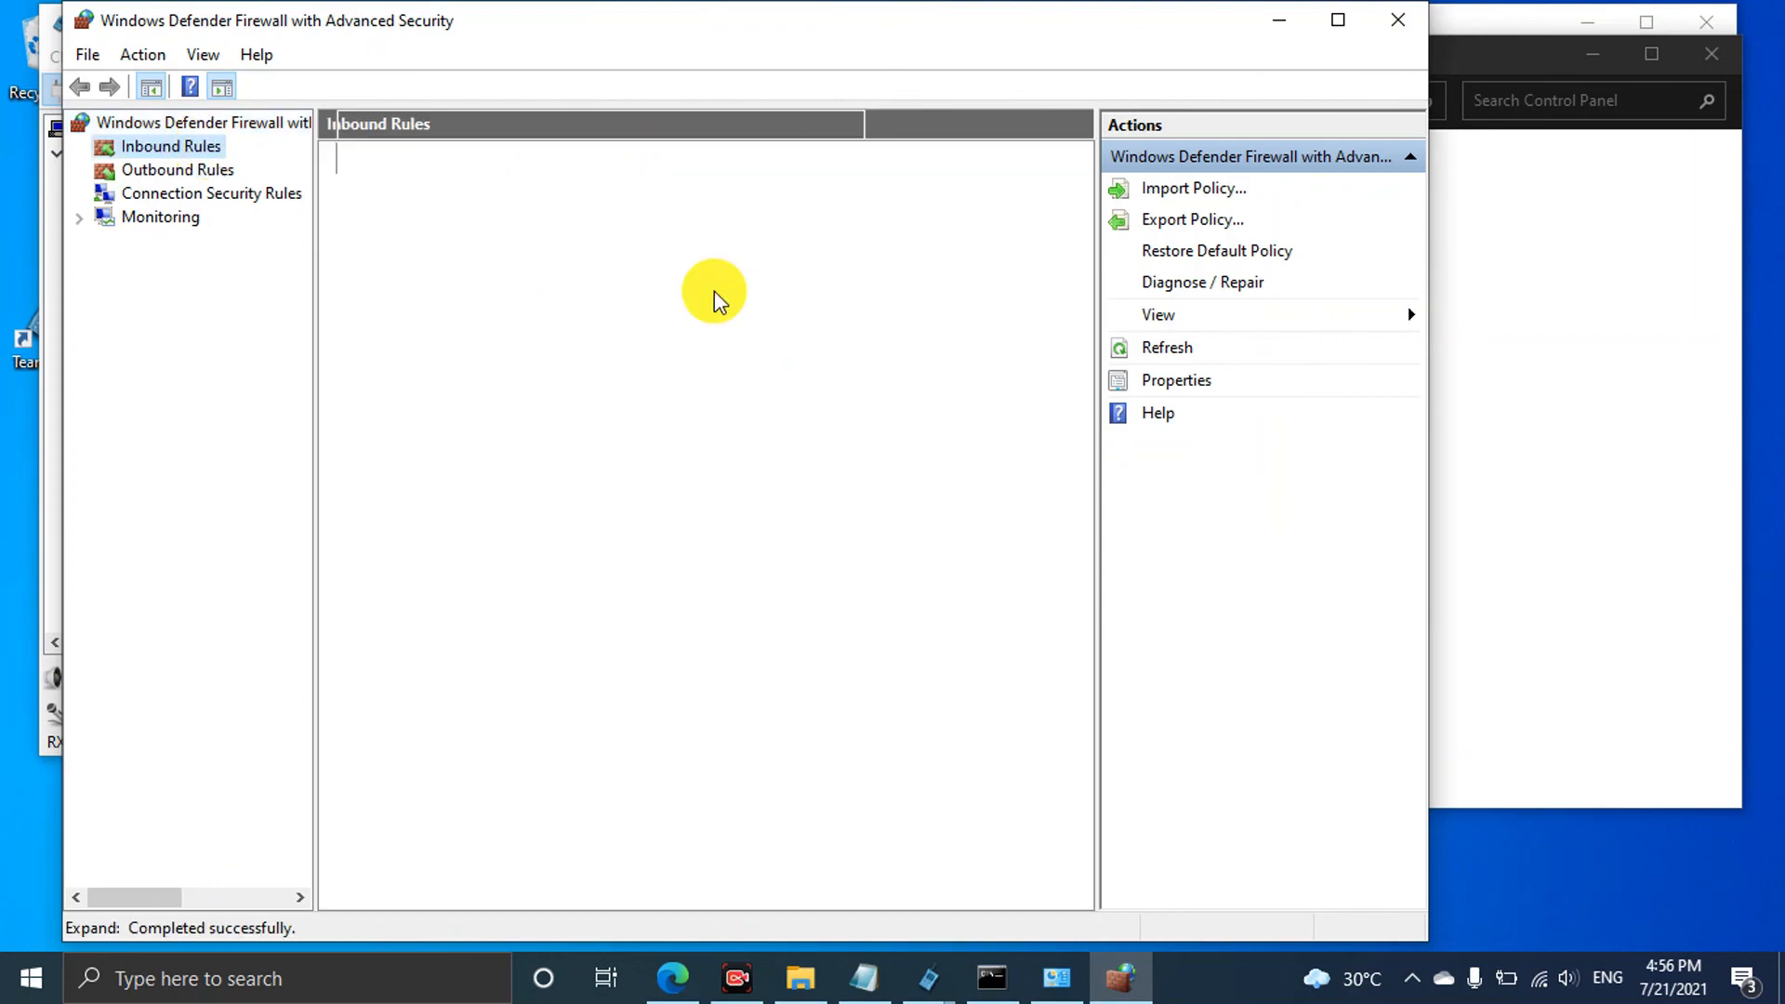
pyautogui.scroll(-4, 781, 414)
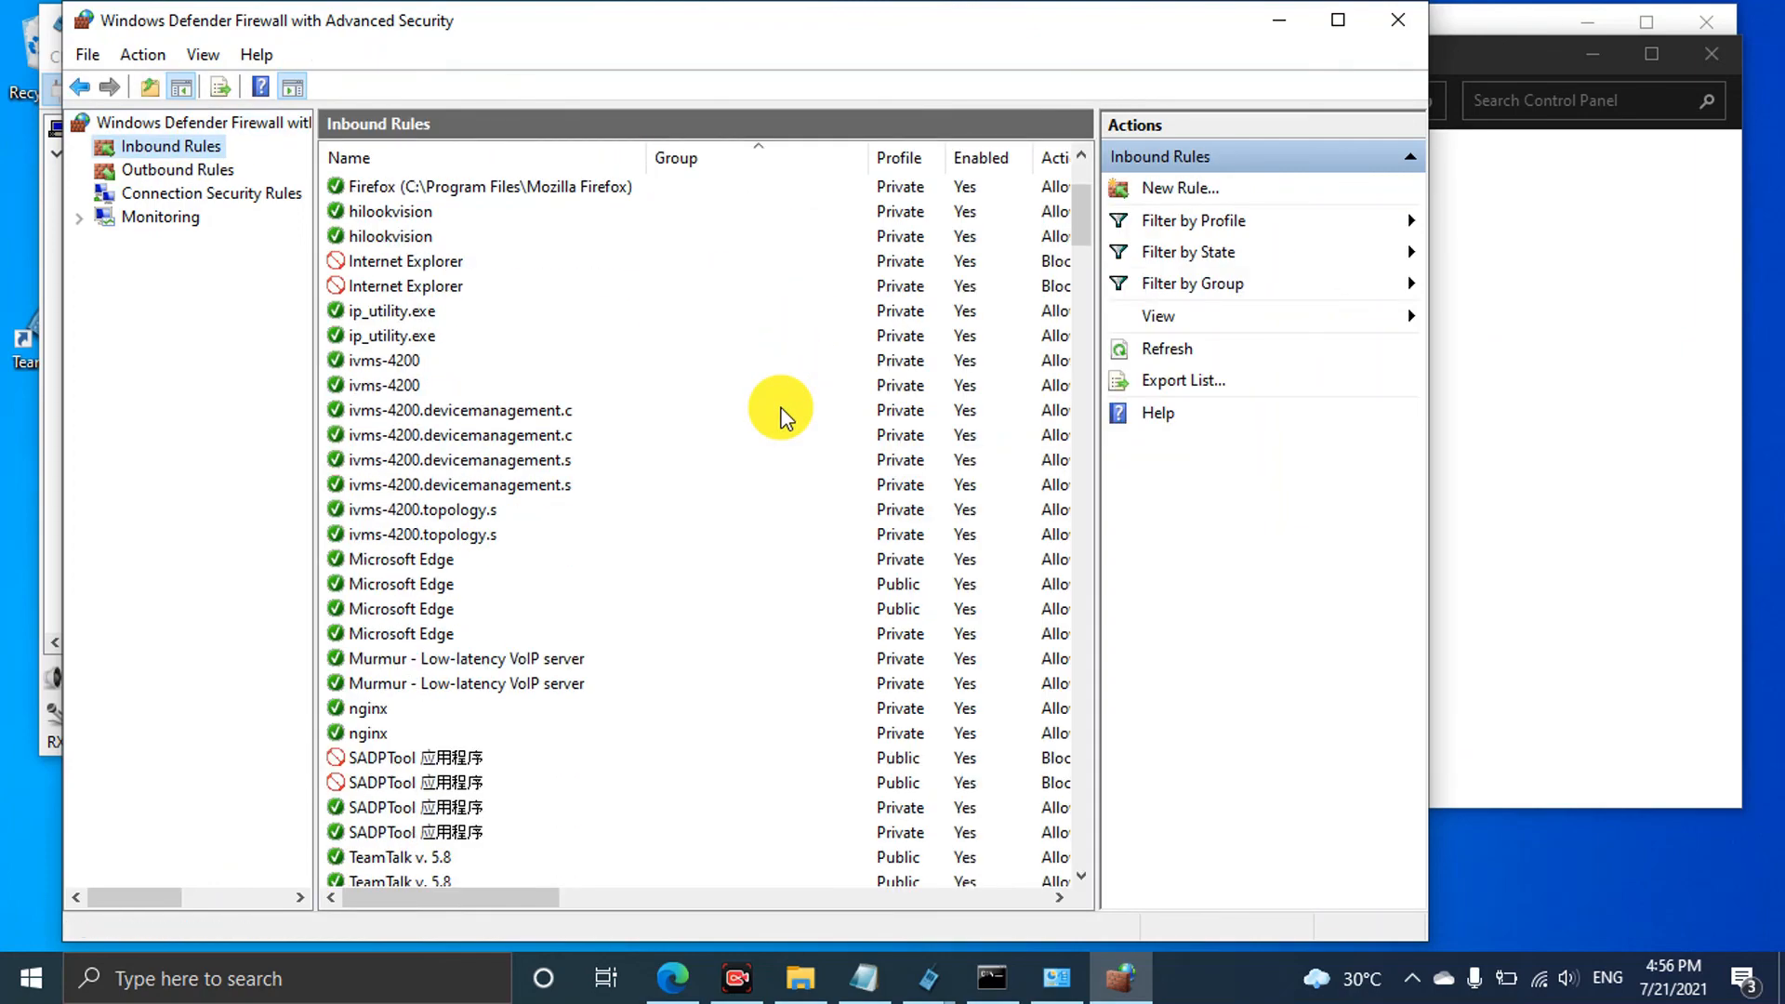
pyautogui.scroll(-18, 781, 413)
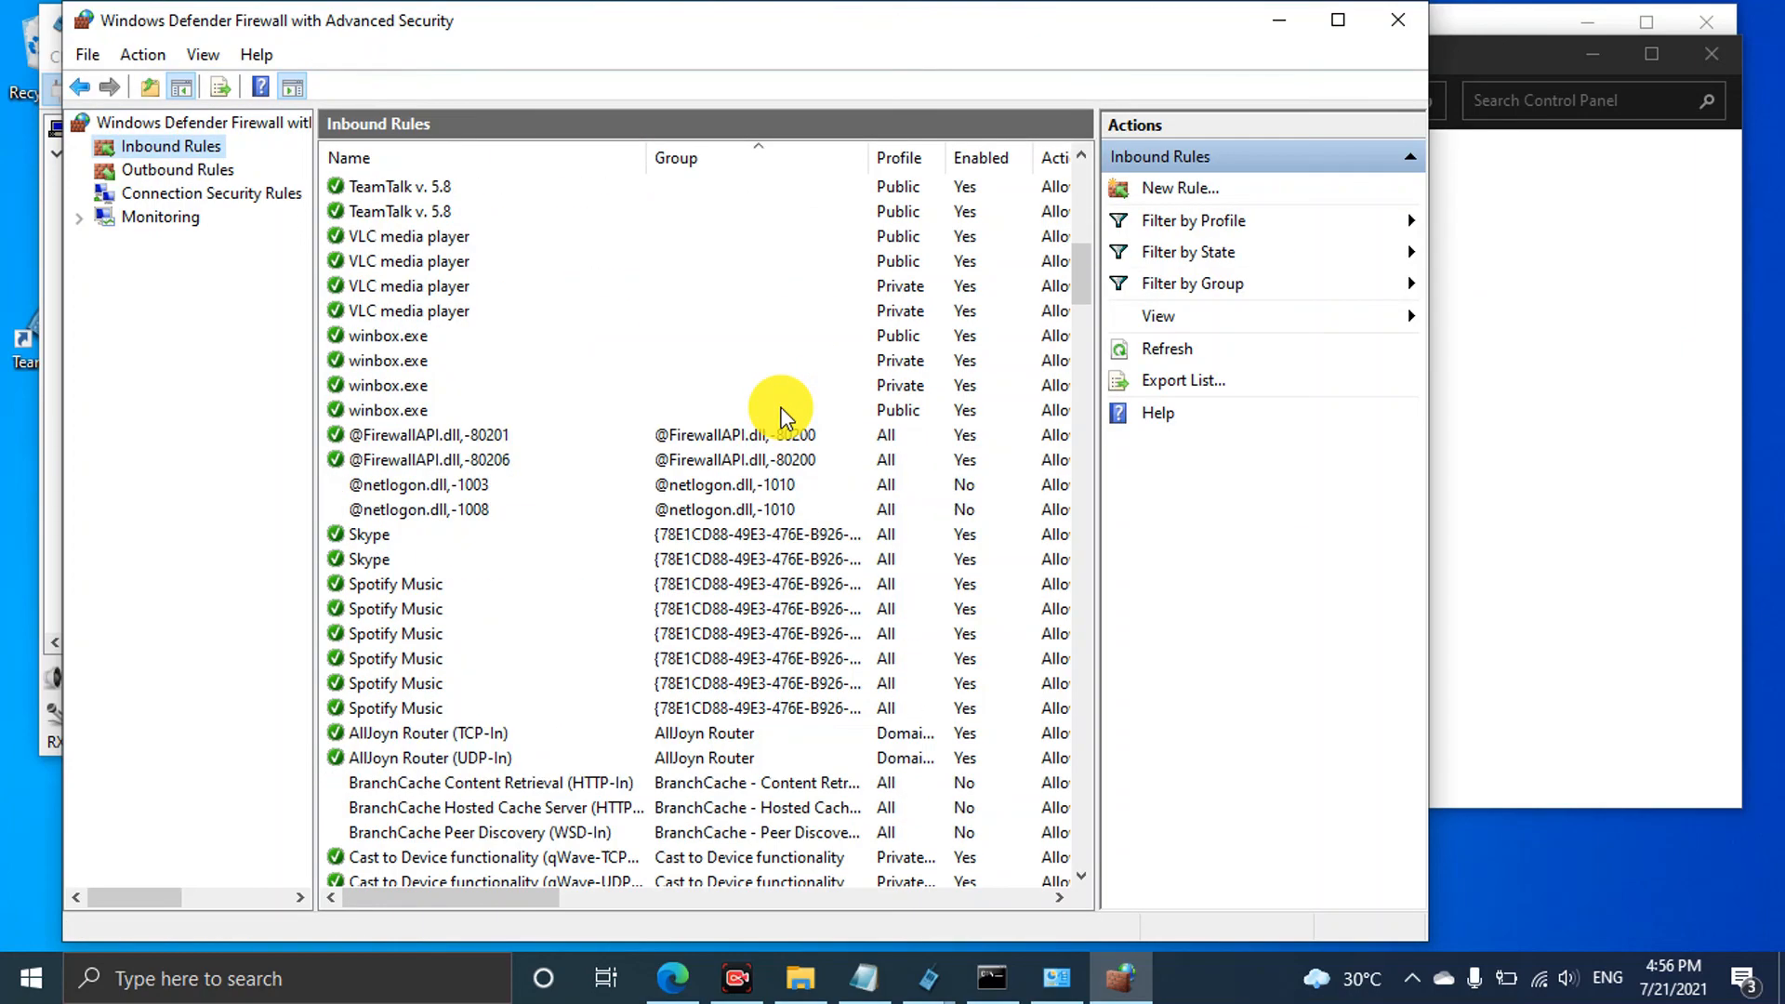
pyautogui.scroll(-20, 781, 414)
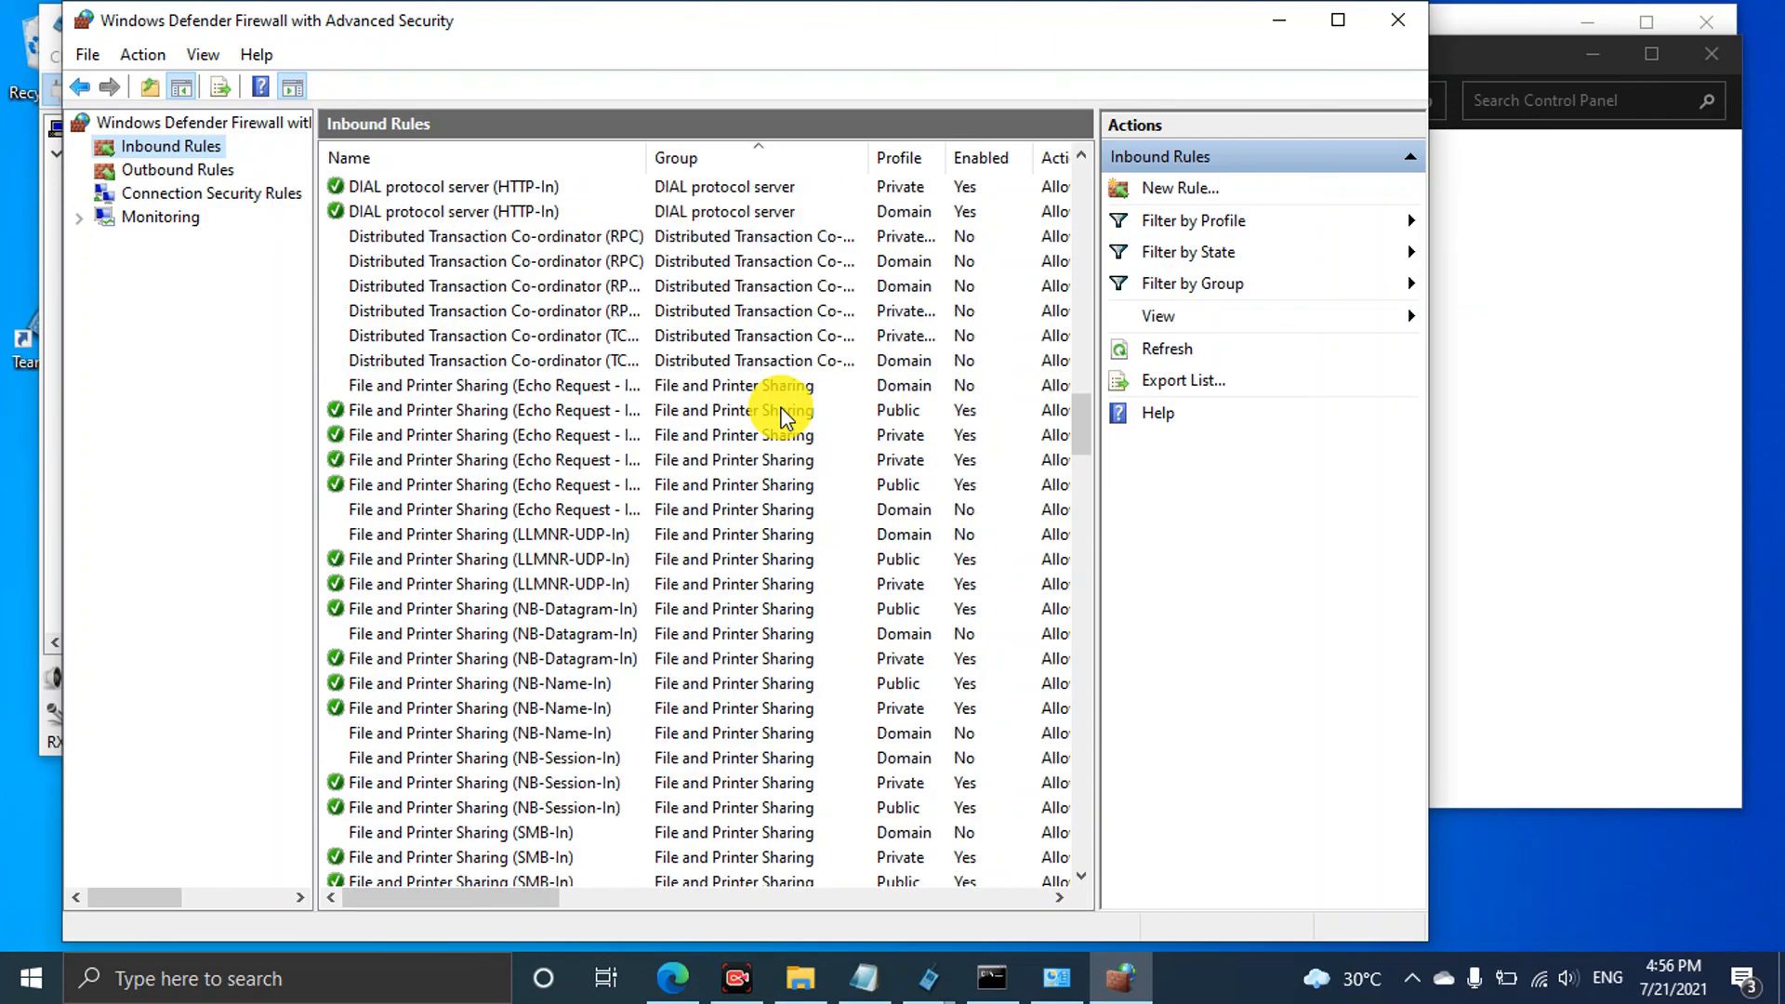
pyautogui.scroll(-20, 648, 621)
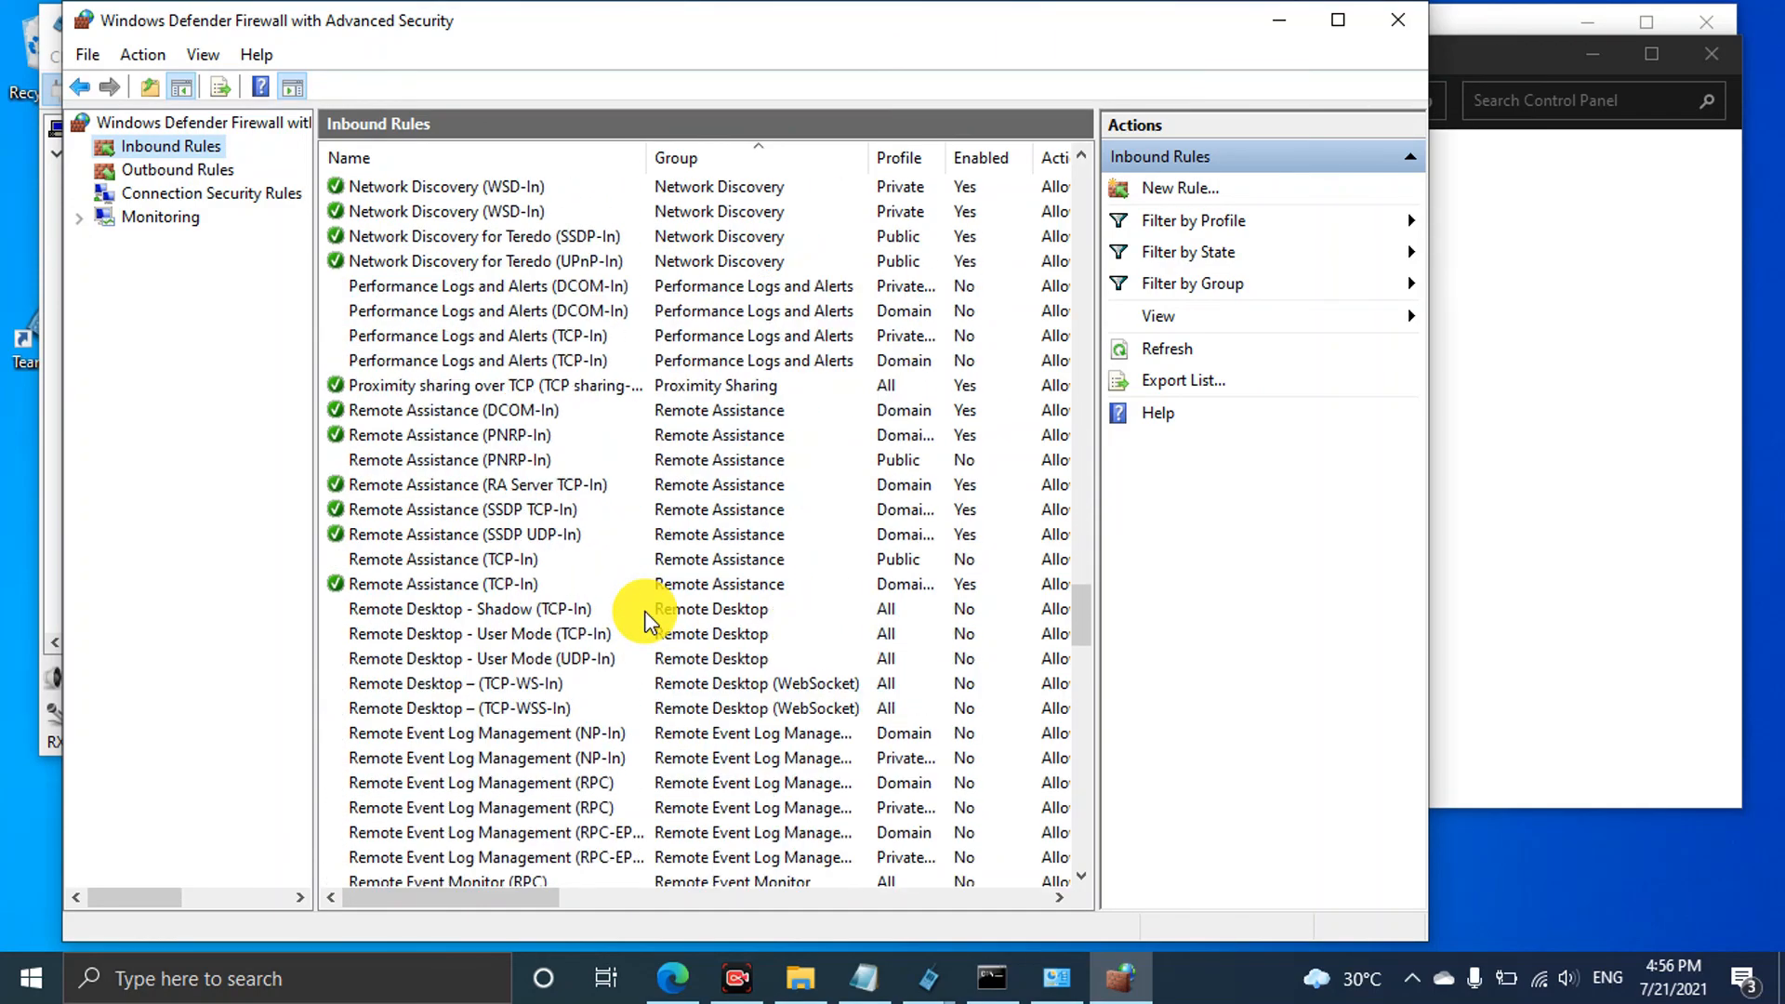
pyautogui.scroll(-3, 648, 621)
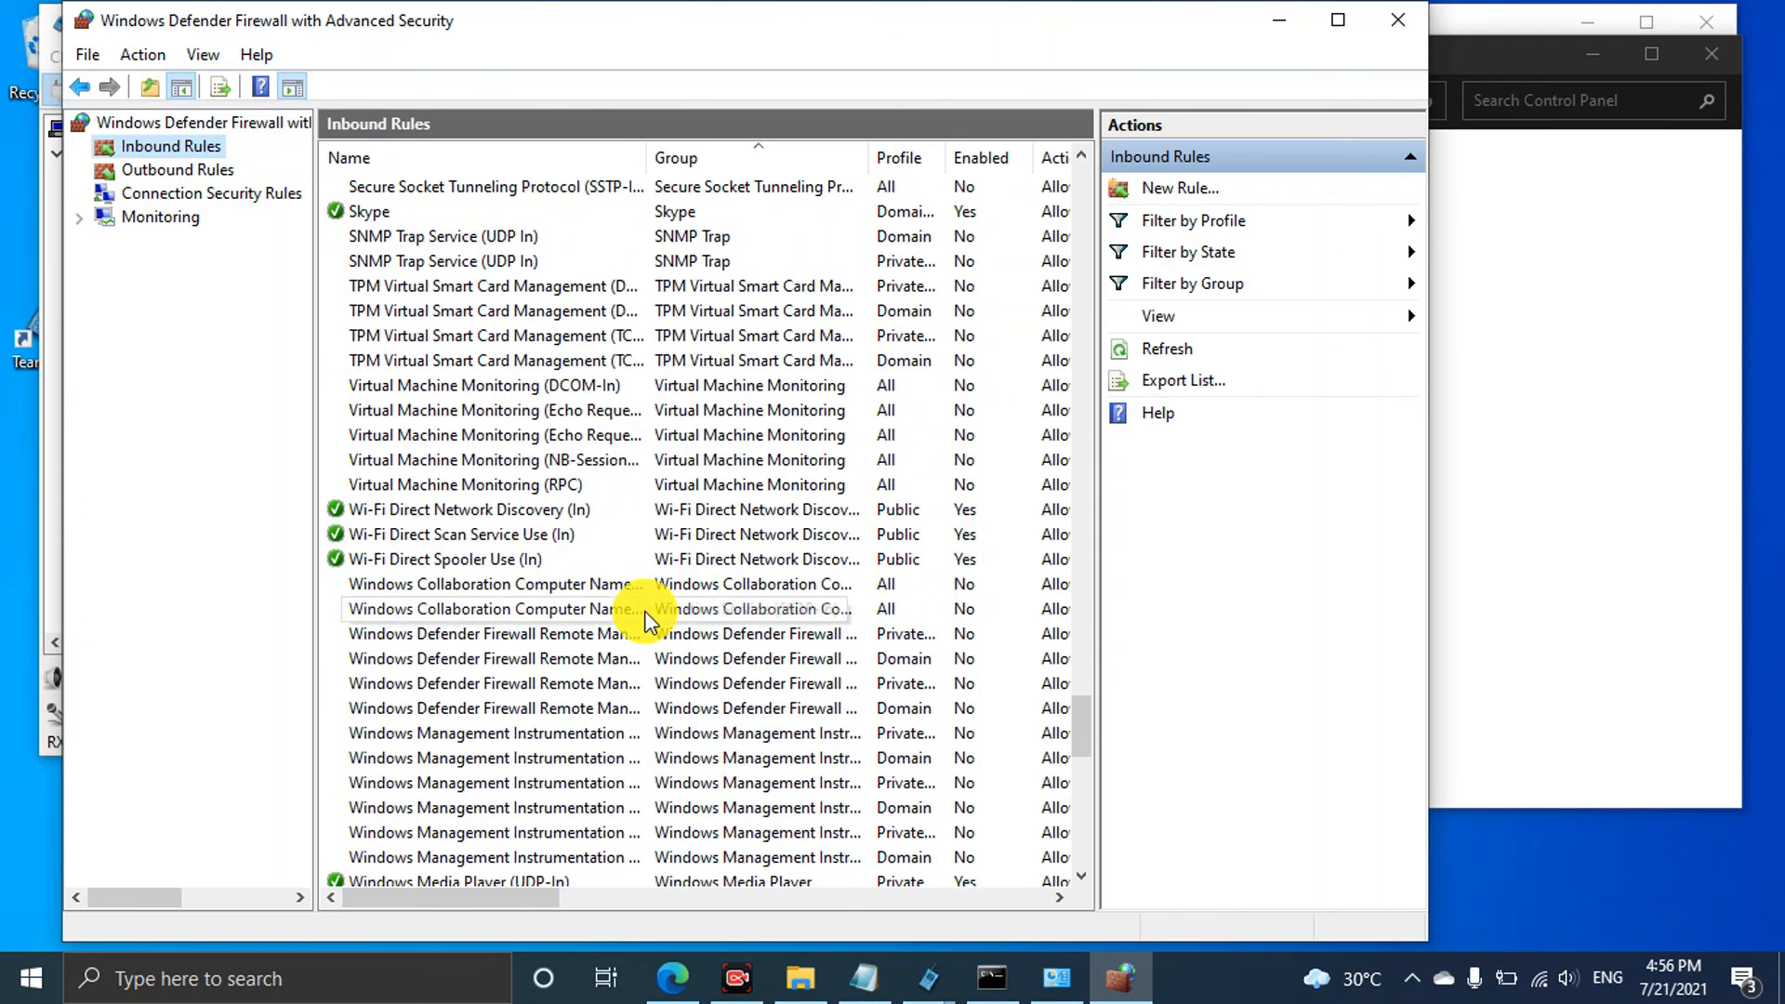
pyautogui.scroll(-15, 648, 621)
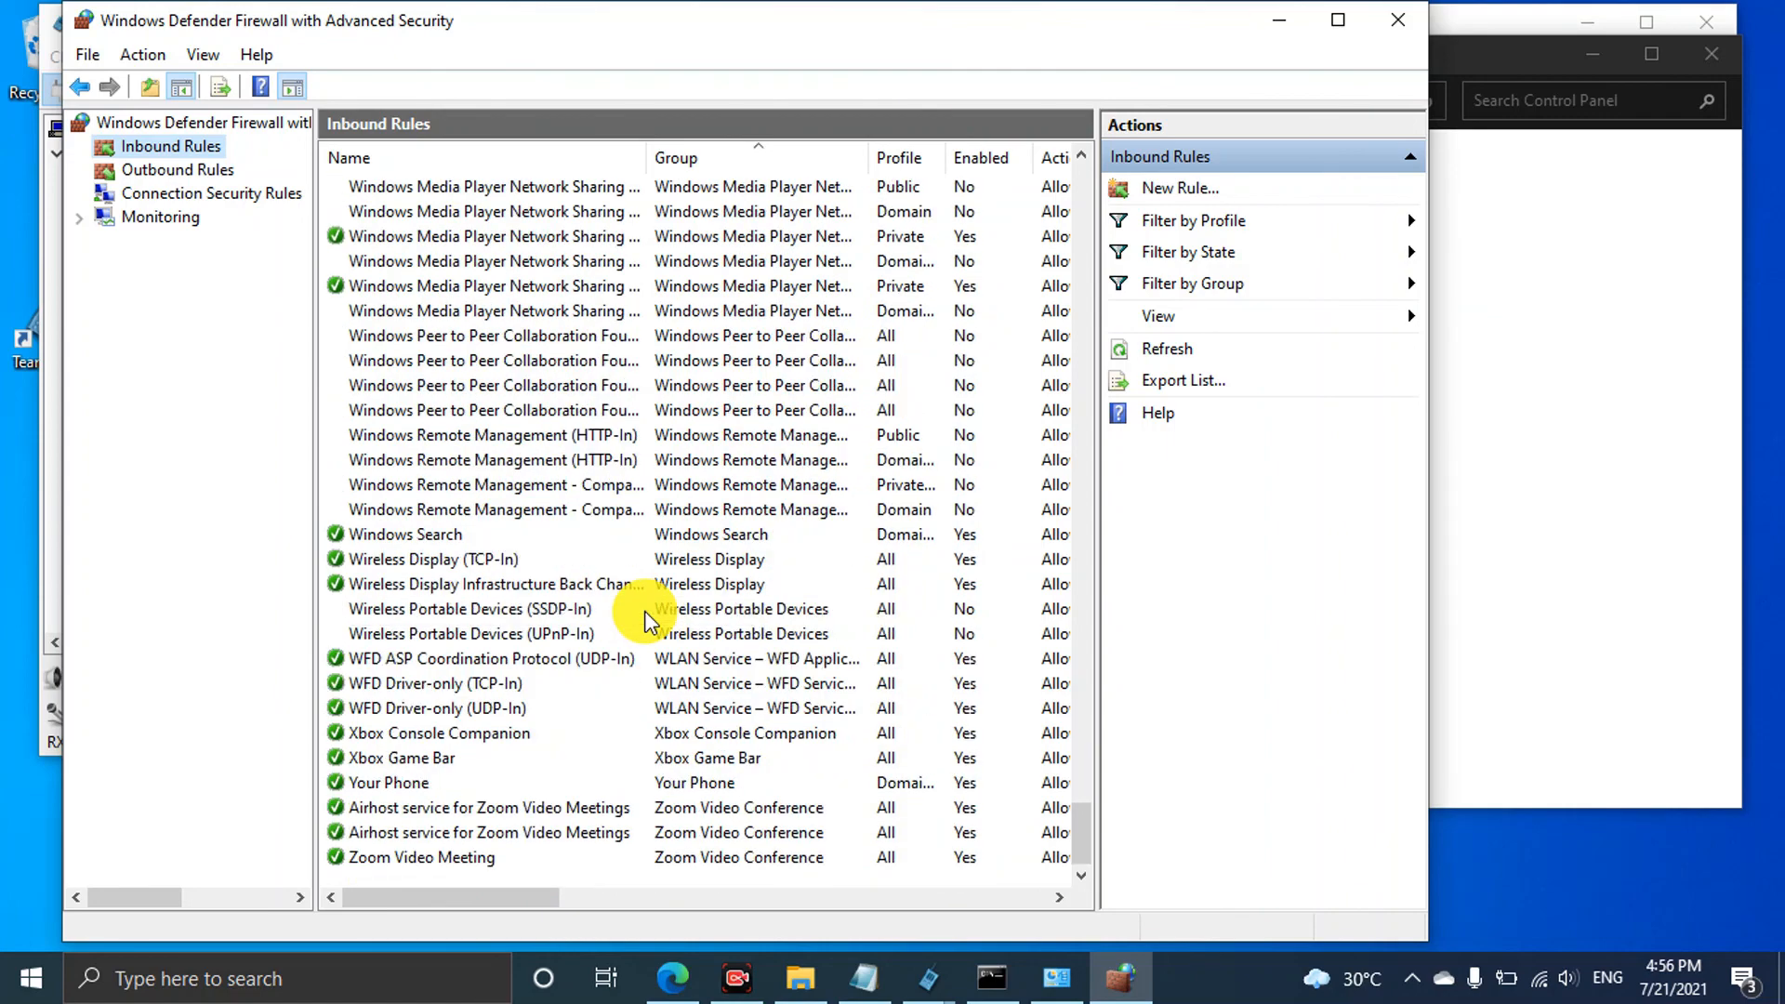
pyautogui.scroll(15, 578, 625)
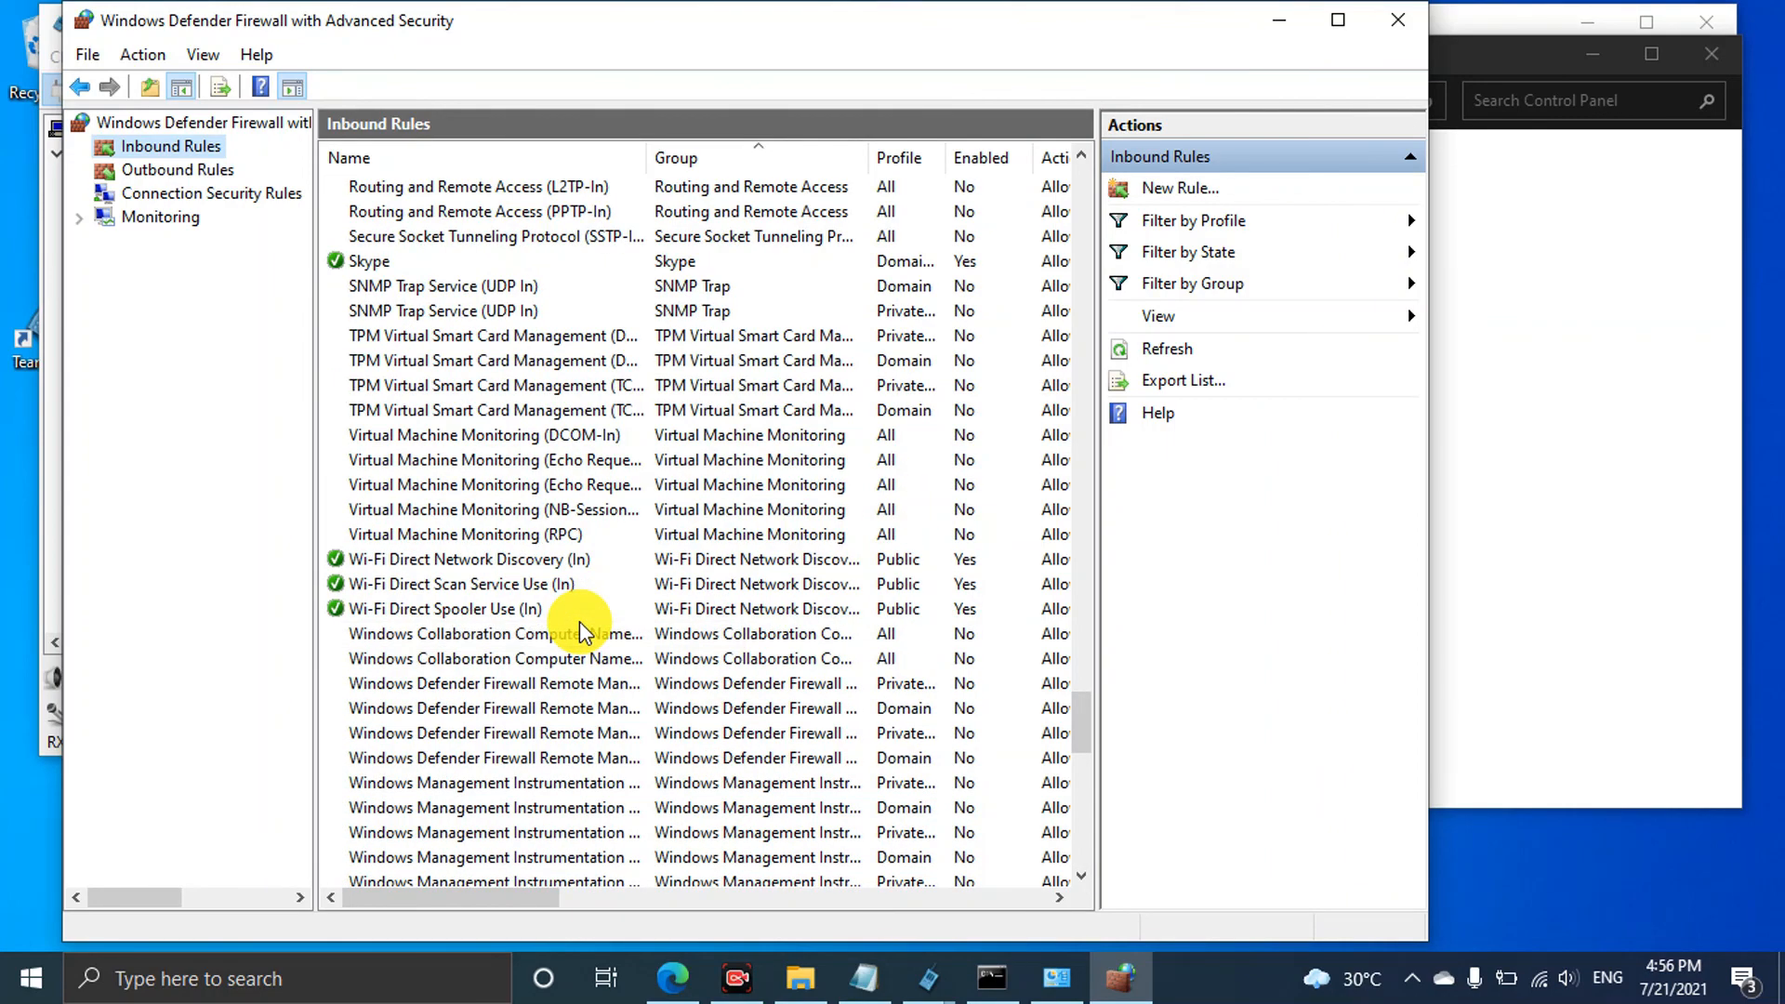
pyautogui.scroll(20, 579, 633)
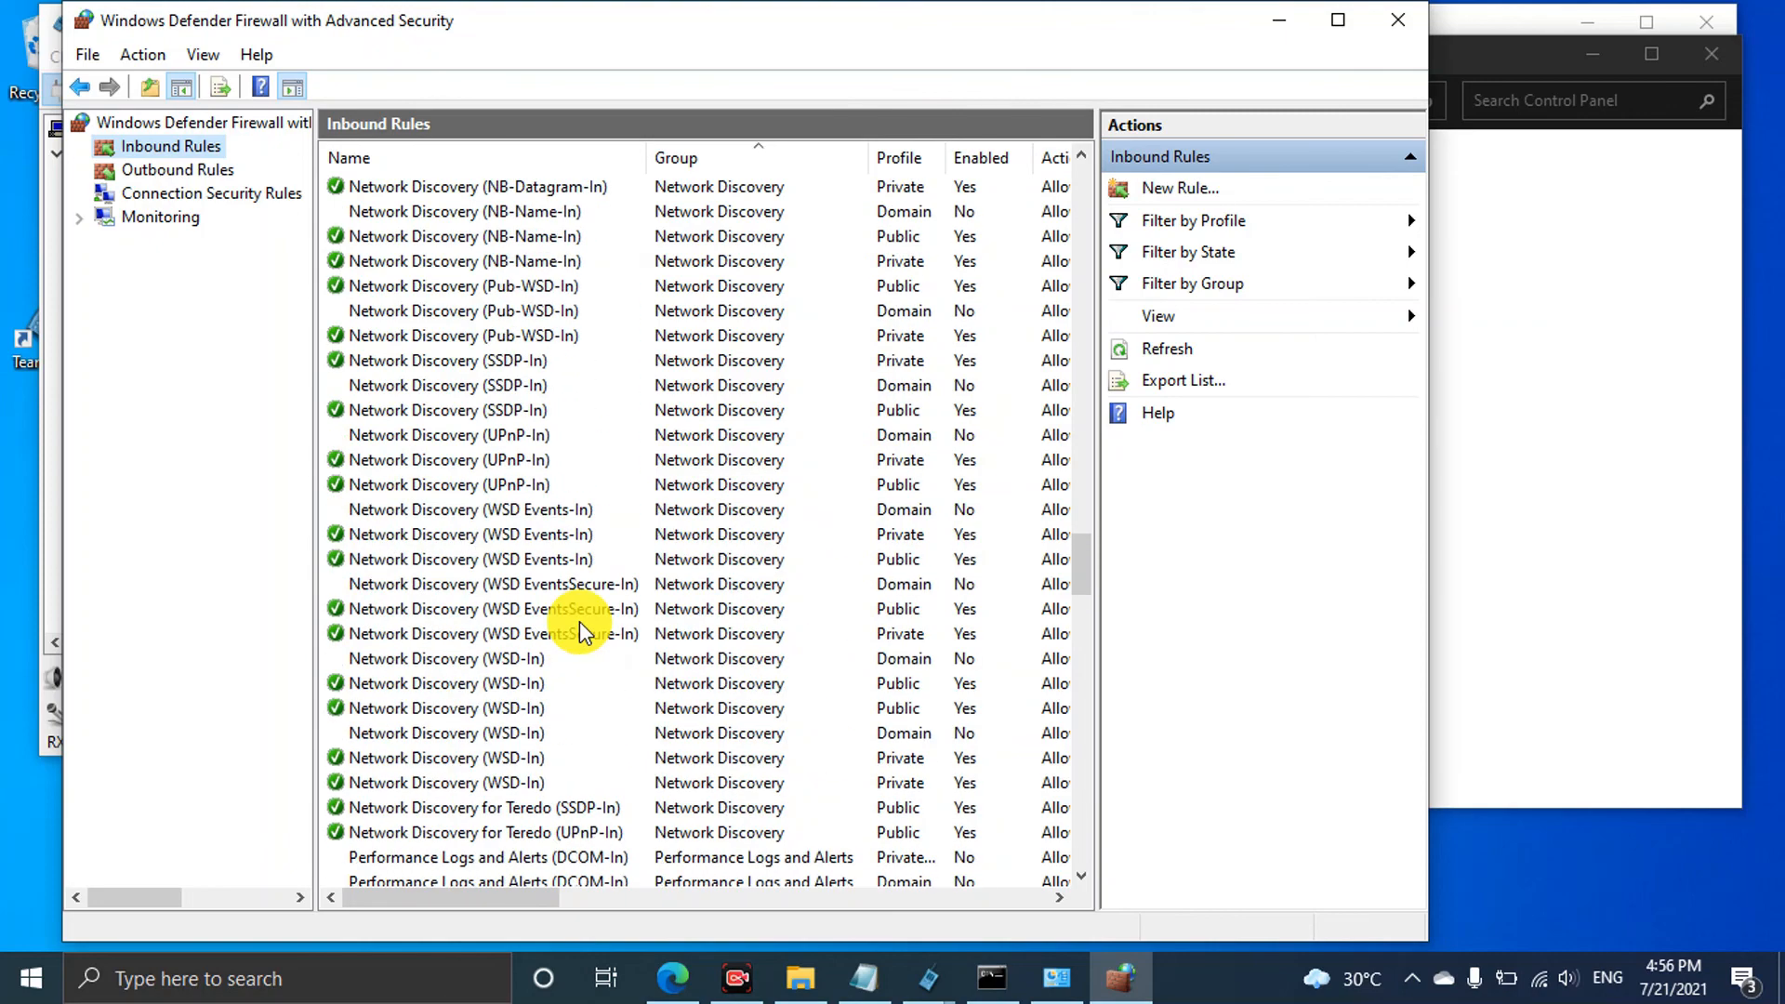
pyautogui.scroll(18, 579, 621)
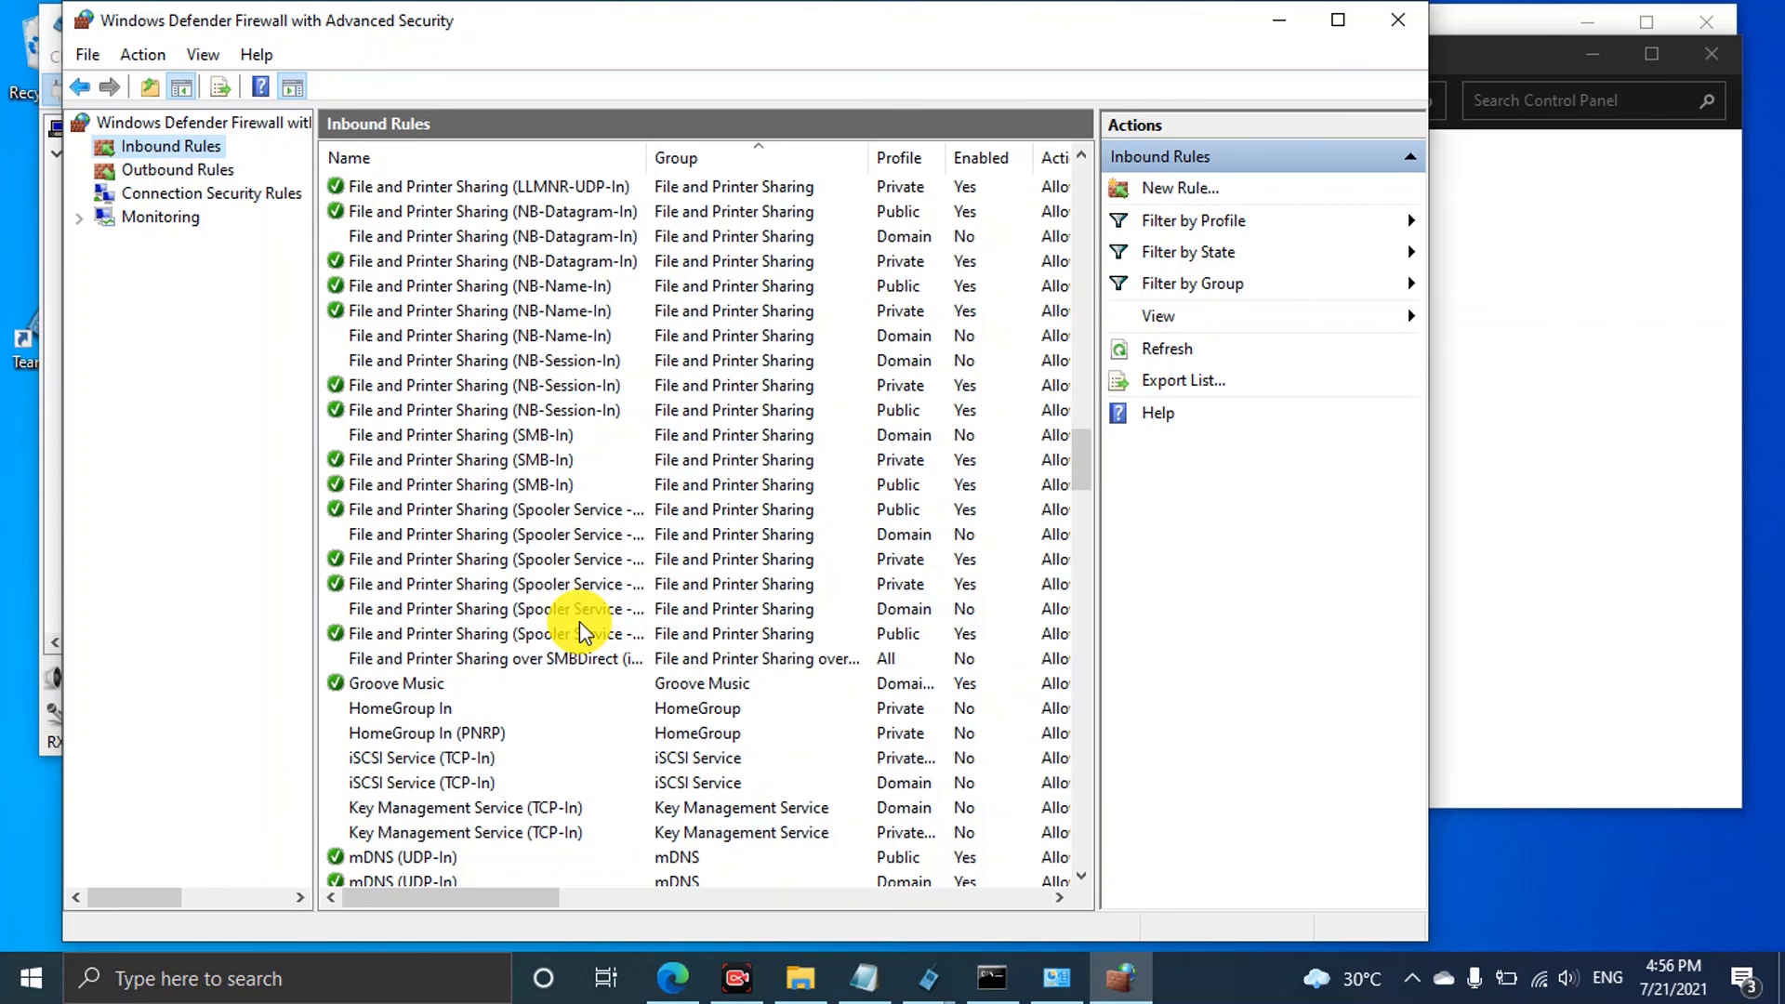
pyautogui.scroll(20, 578, 632)
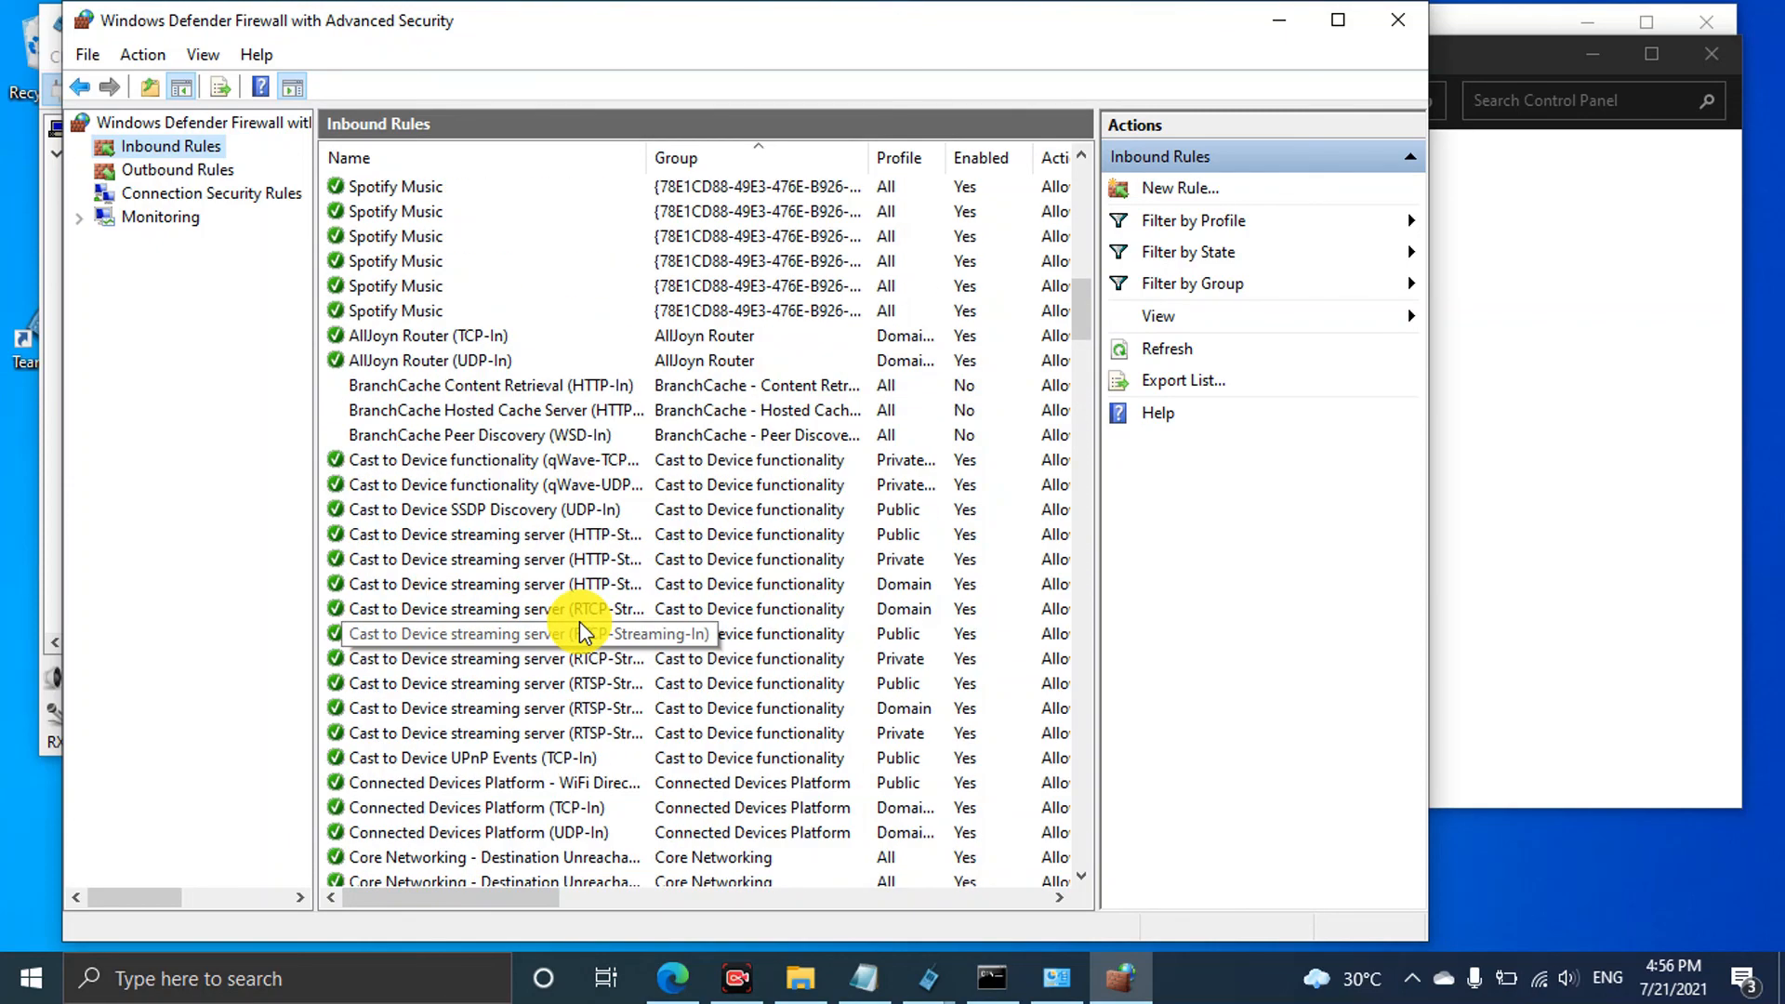
pyautogui.scroll(5, 584, 635)
pyautogui.scroll(12, 579, 621)
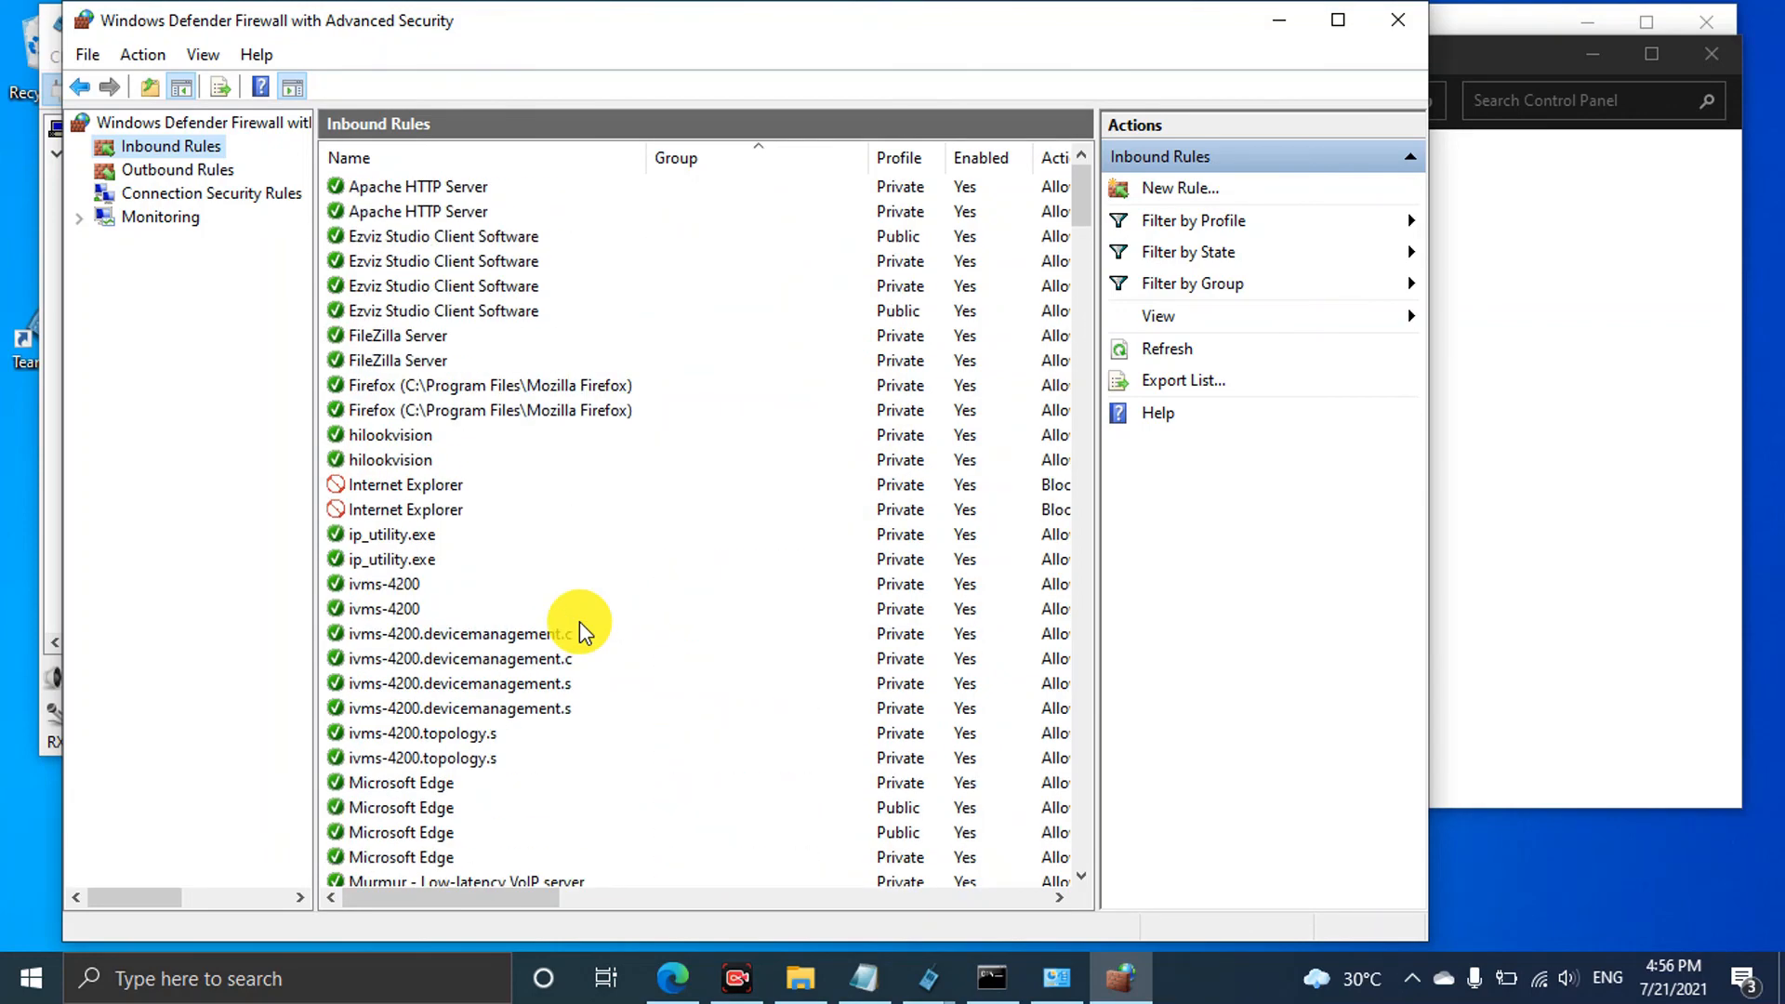
pyautogui.scroll(-10, 638, 556)
pyautogui.scroll(-15, 638, 556)
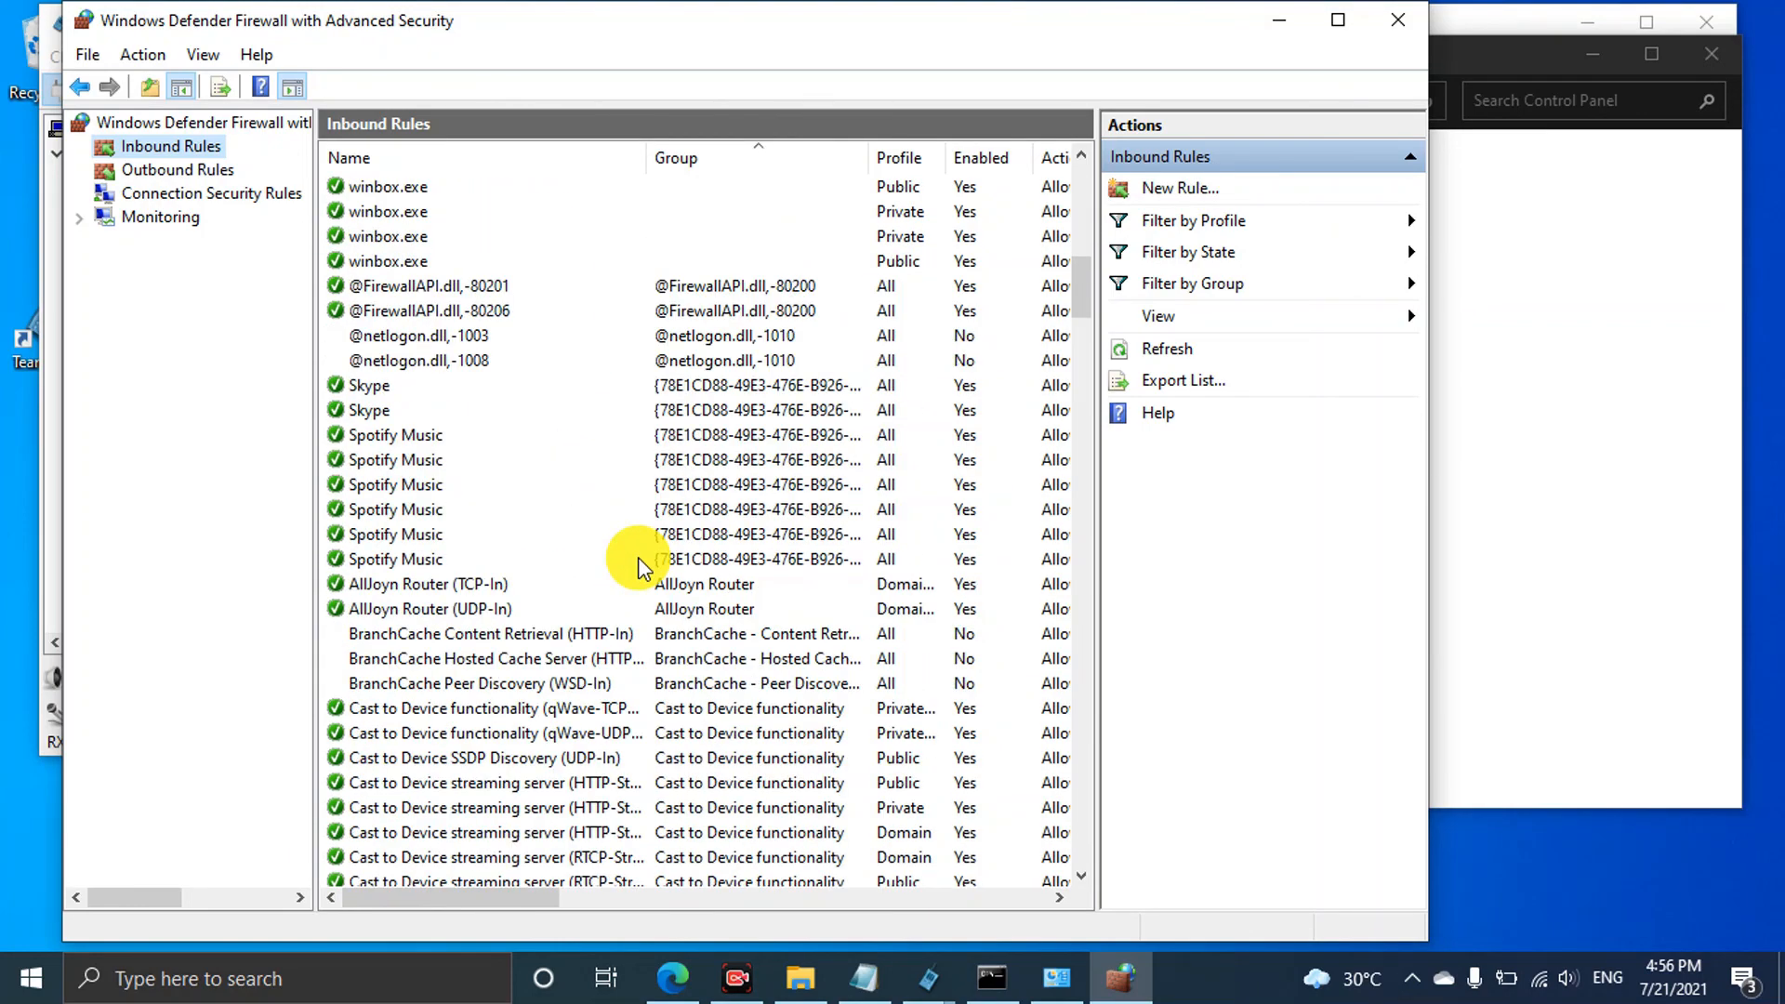
pyautogui.scroll(-3, 638, 556)
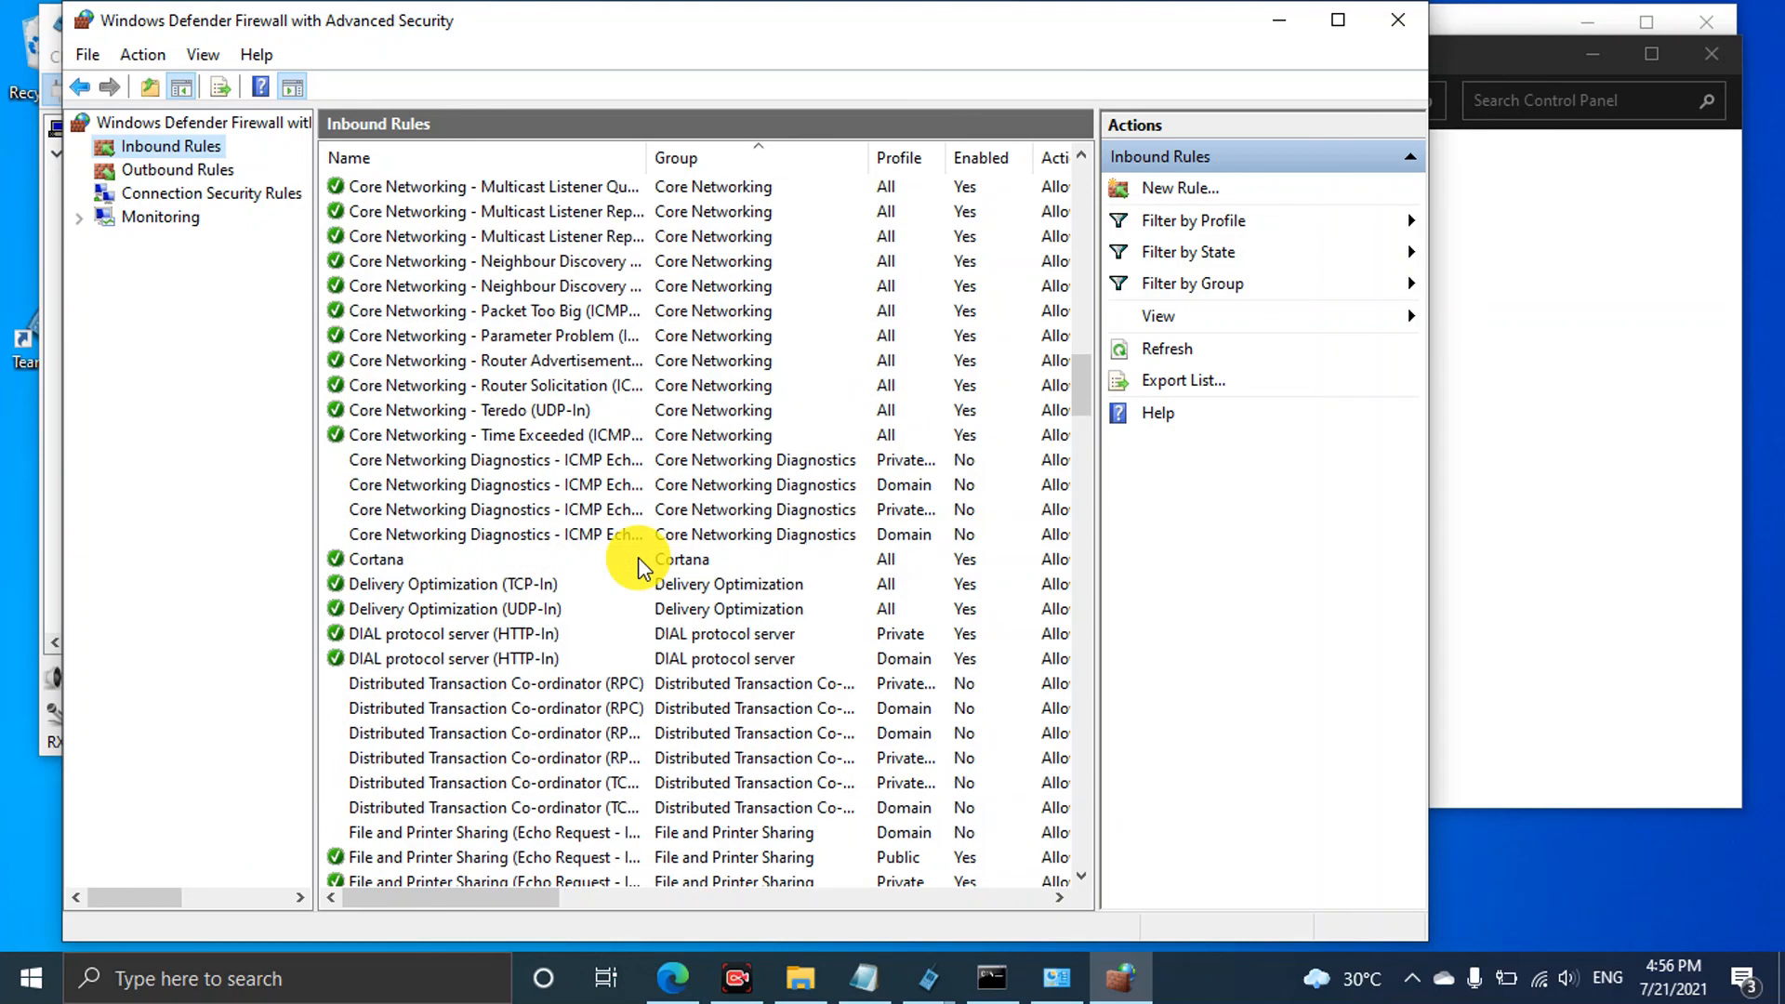
pyautogui.scroll(-9, 638, 556)
pyautogui.scroll(-18, 638, 556)
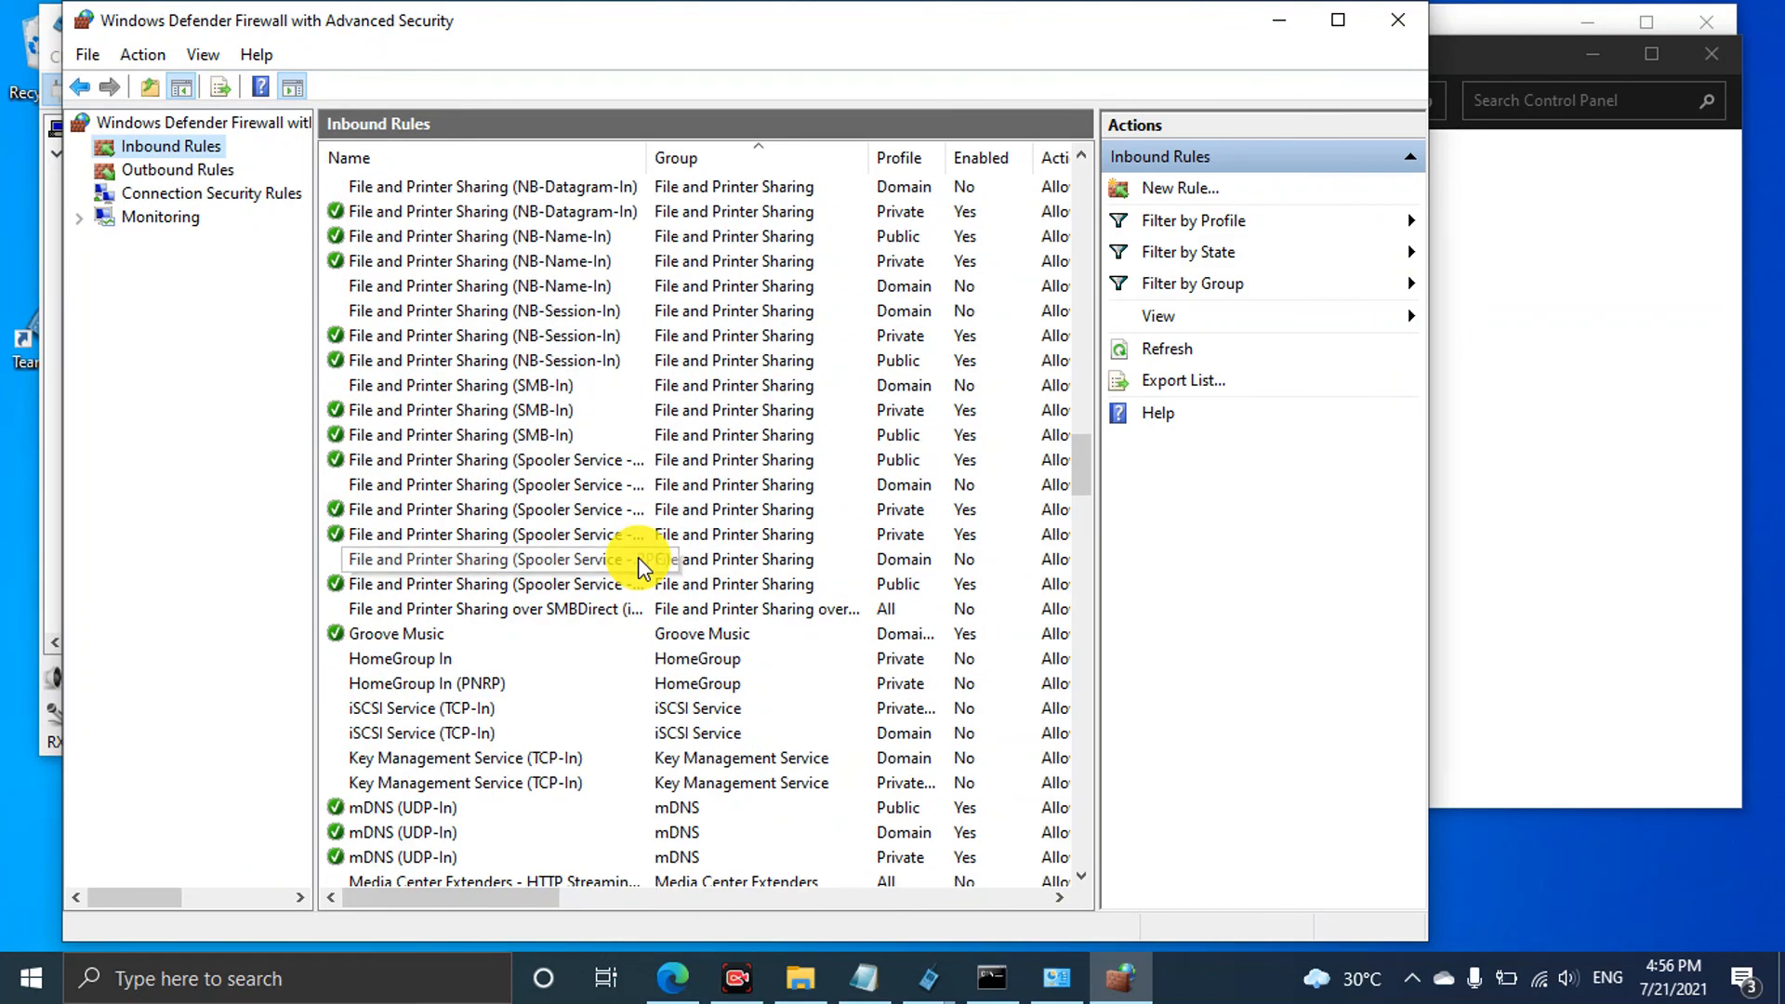
pyautogui.scroll(-13, 637, 556)
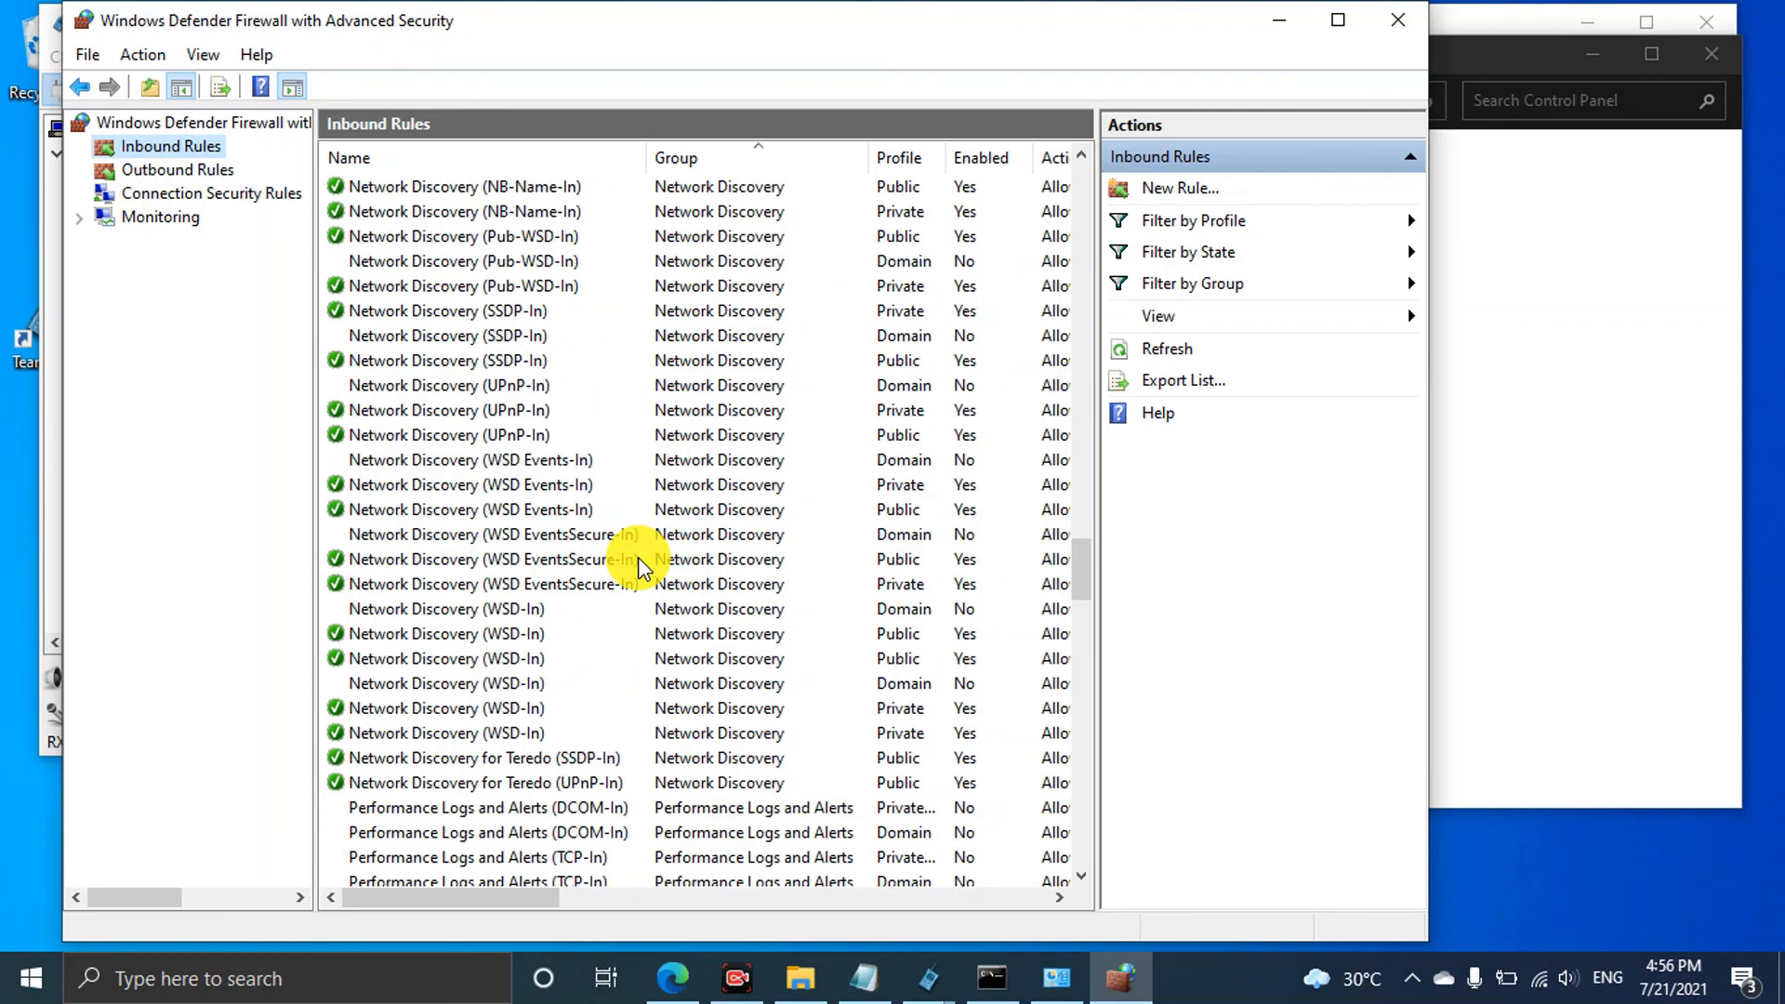
pyautogui.scroll(-12, 637, 556)
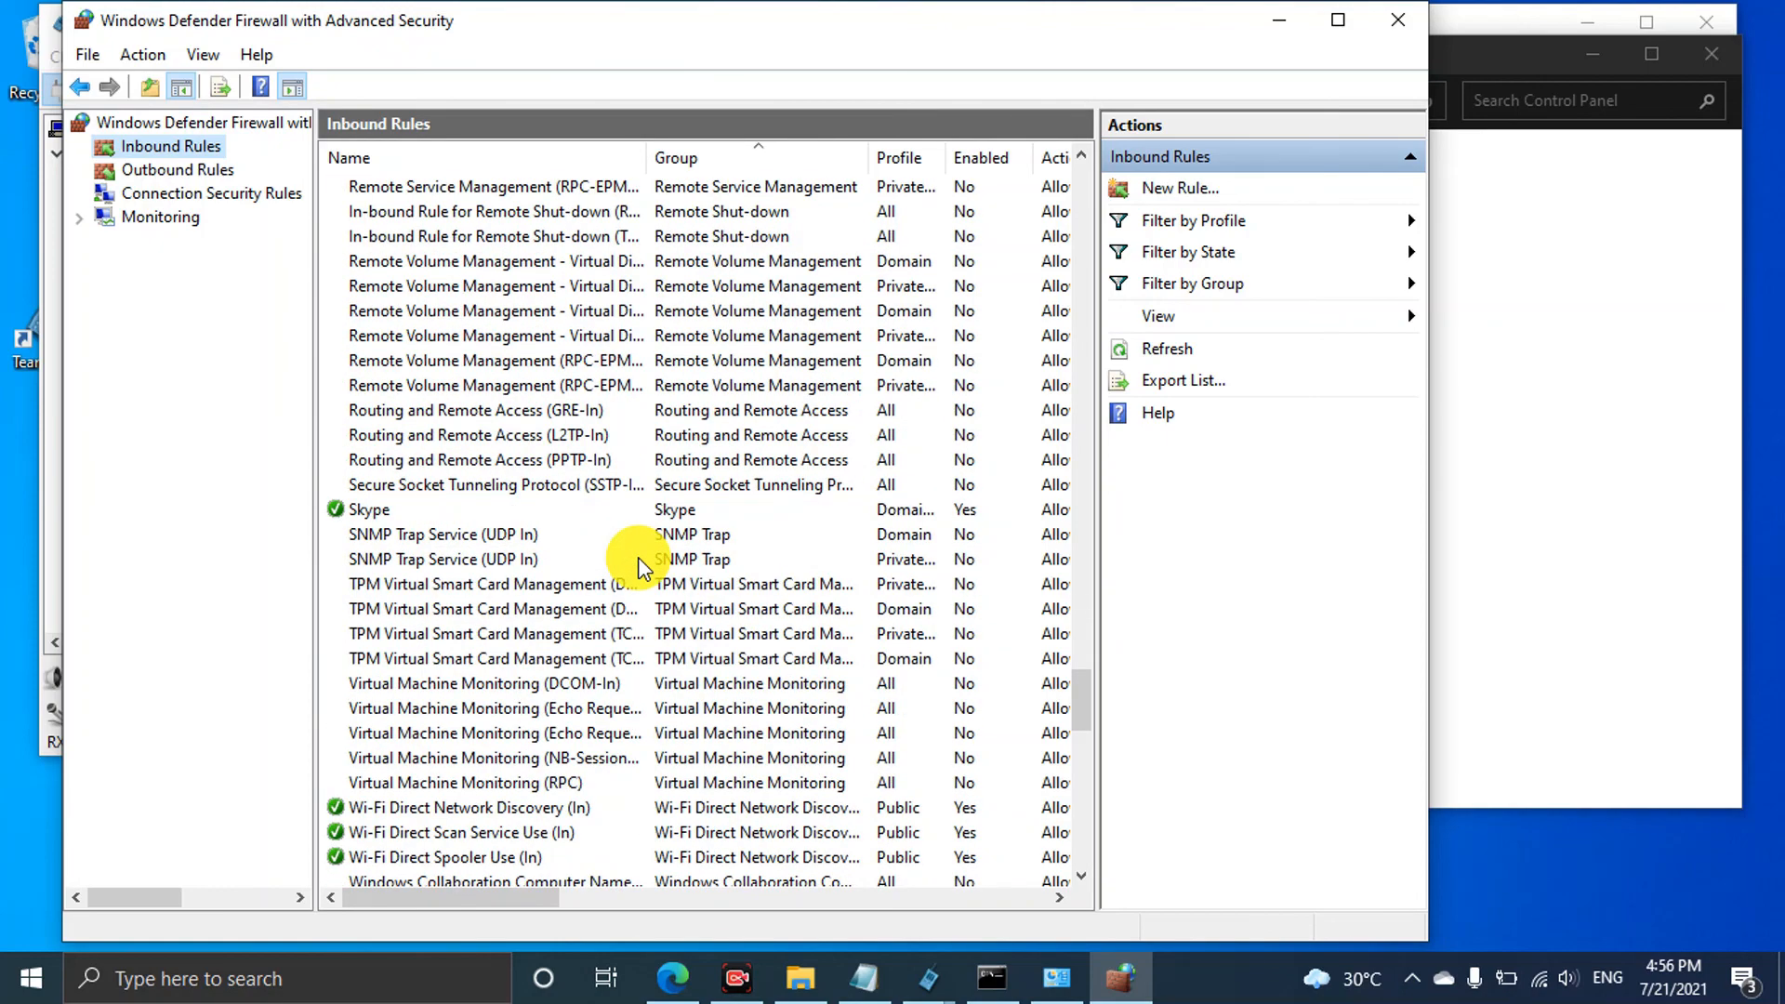
pyautogui.scroll(-7, 638, 556)
pyautogui.scroll(-10, 638, 556)
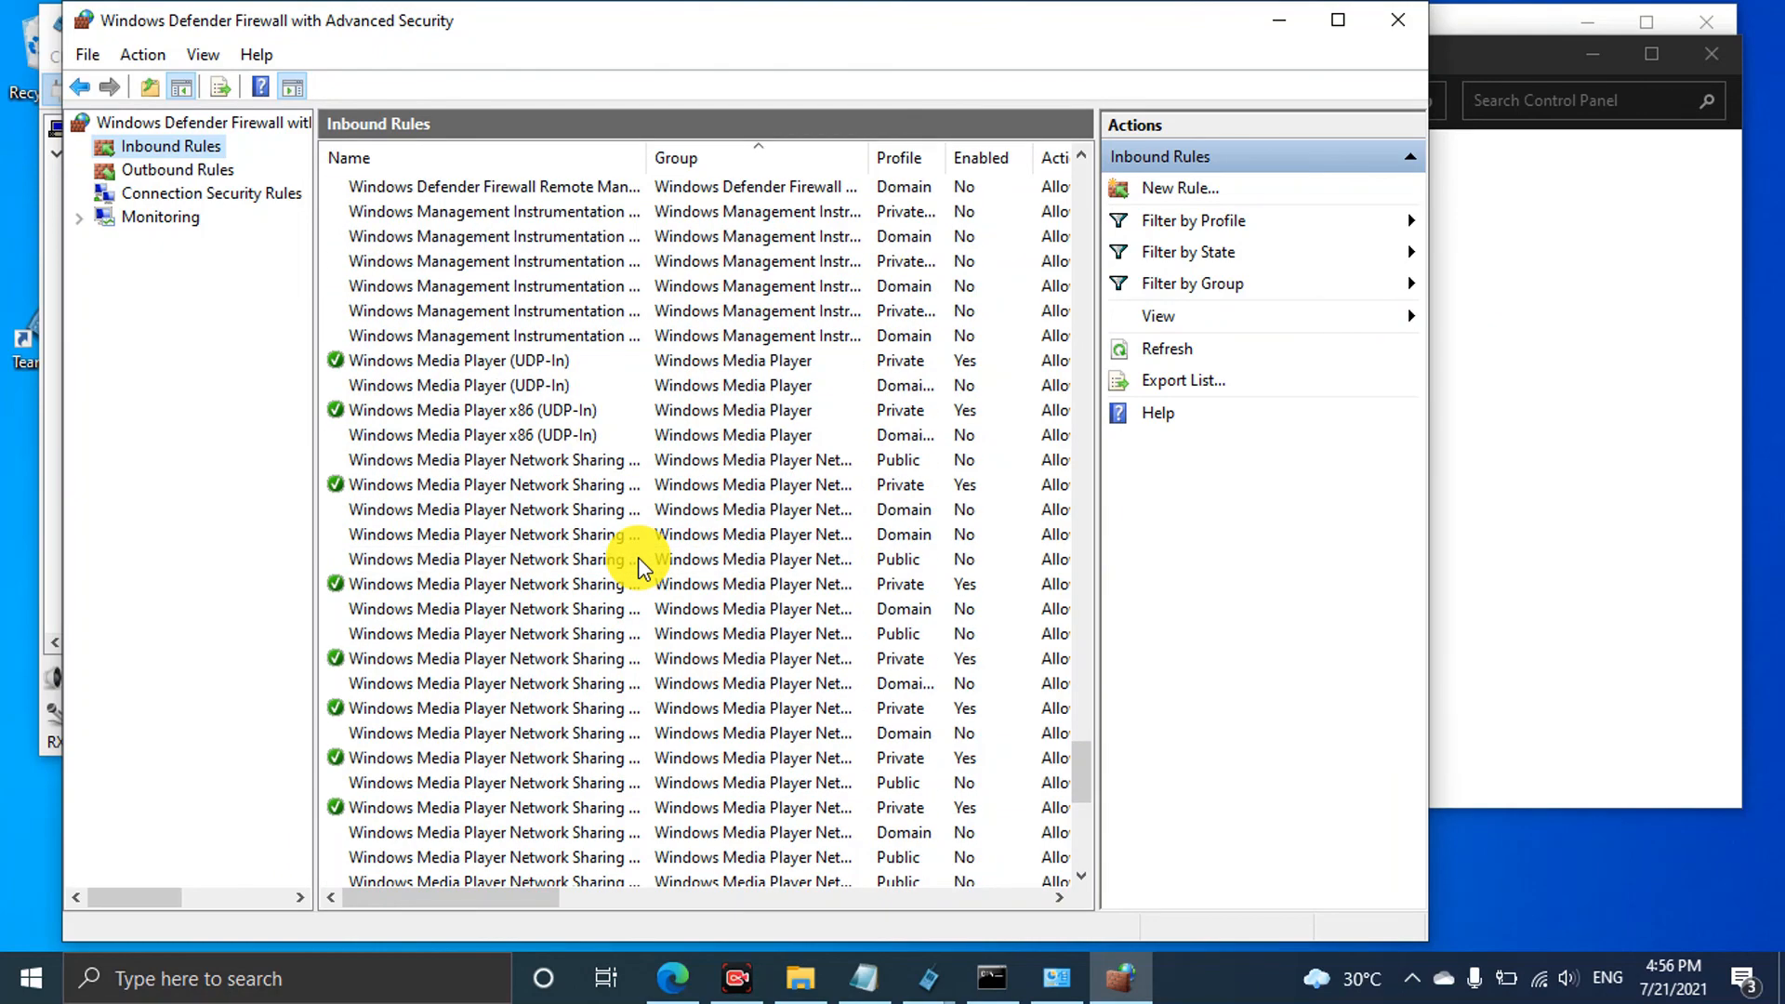
pyautogui.scroll(-1, 638, 556)
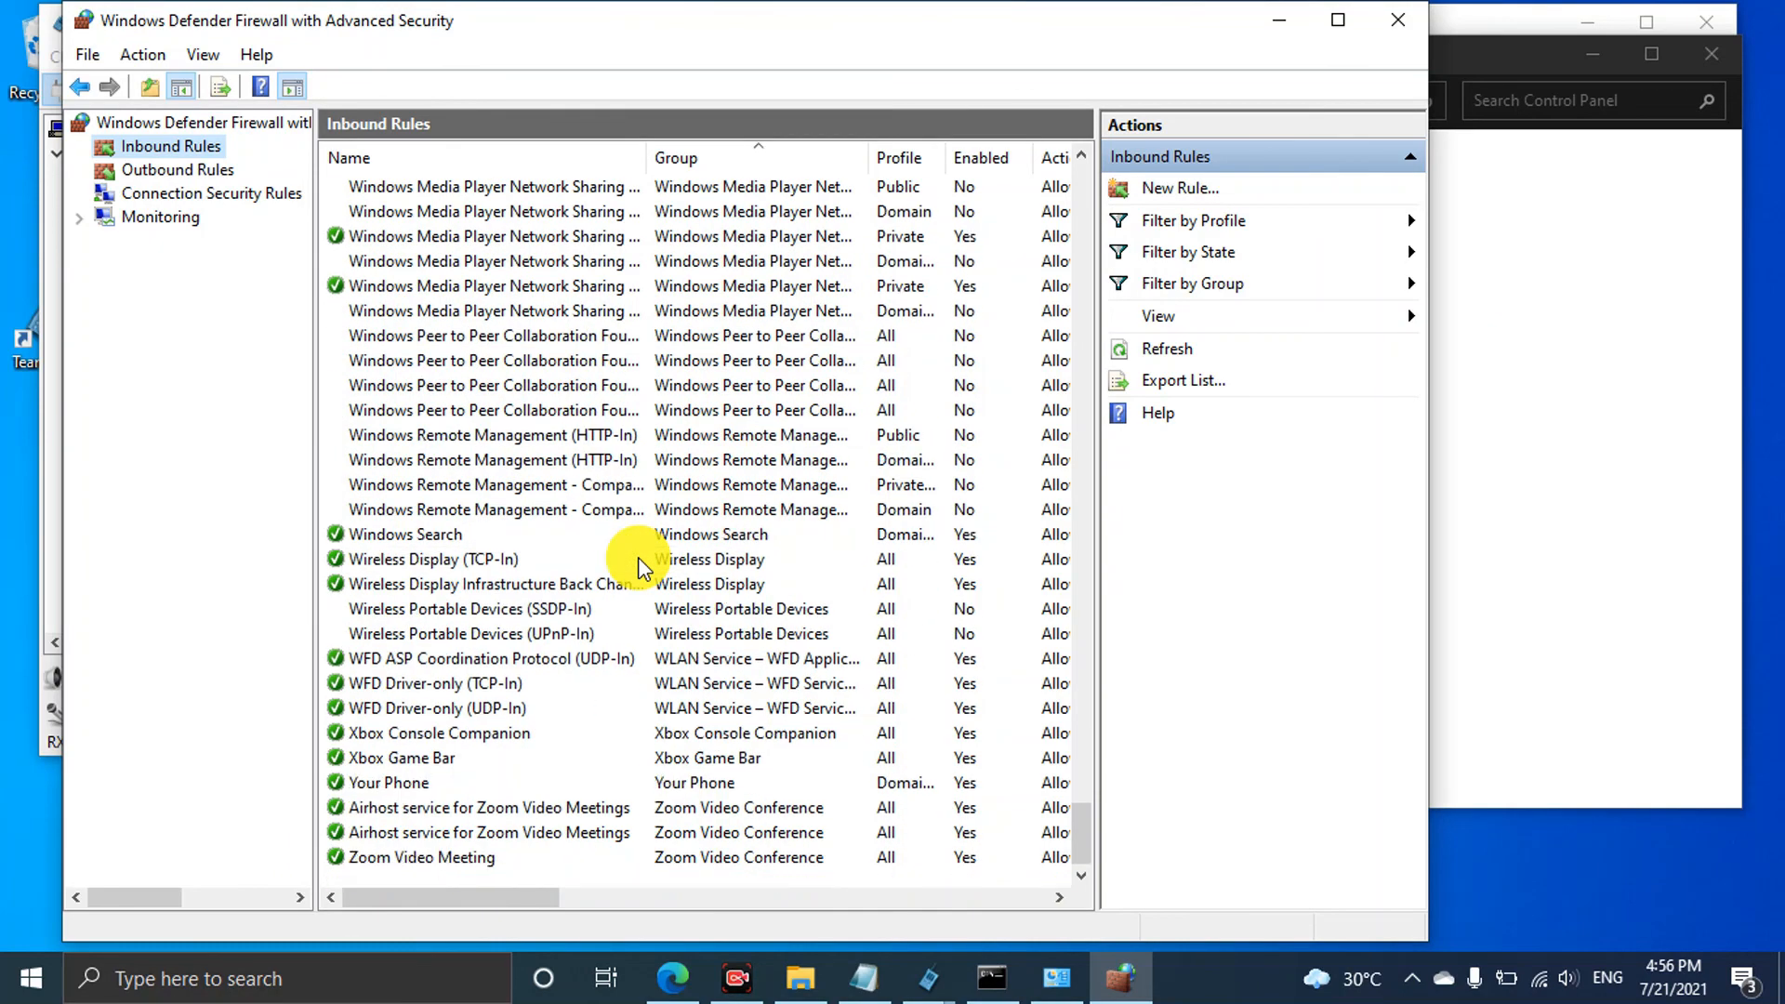
pyautogui.scroll(9, 518, 506)
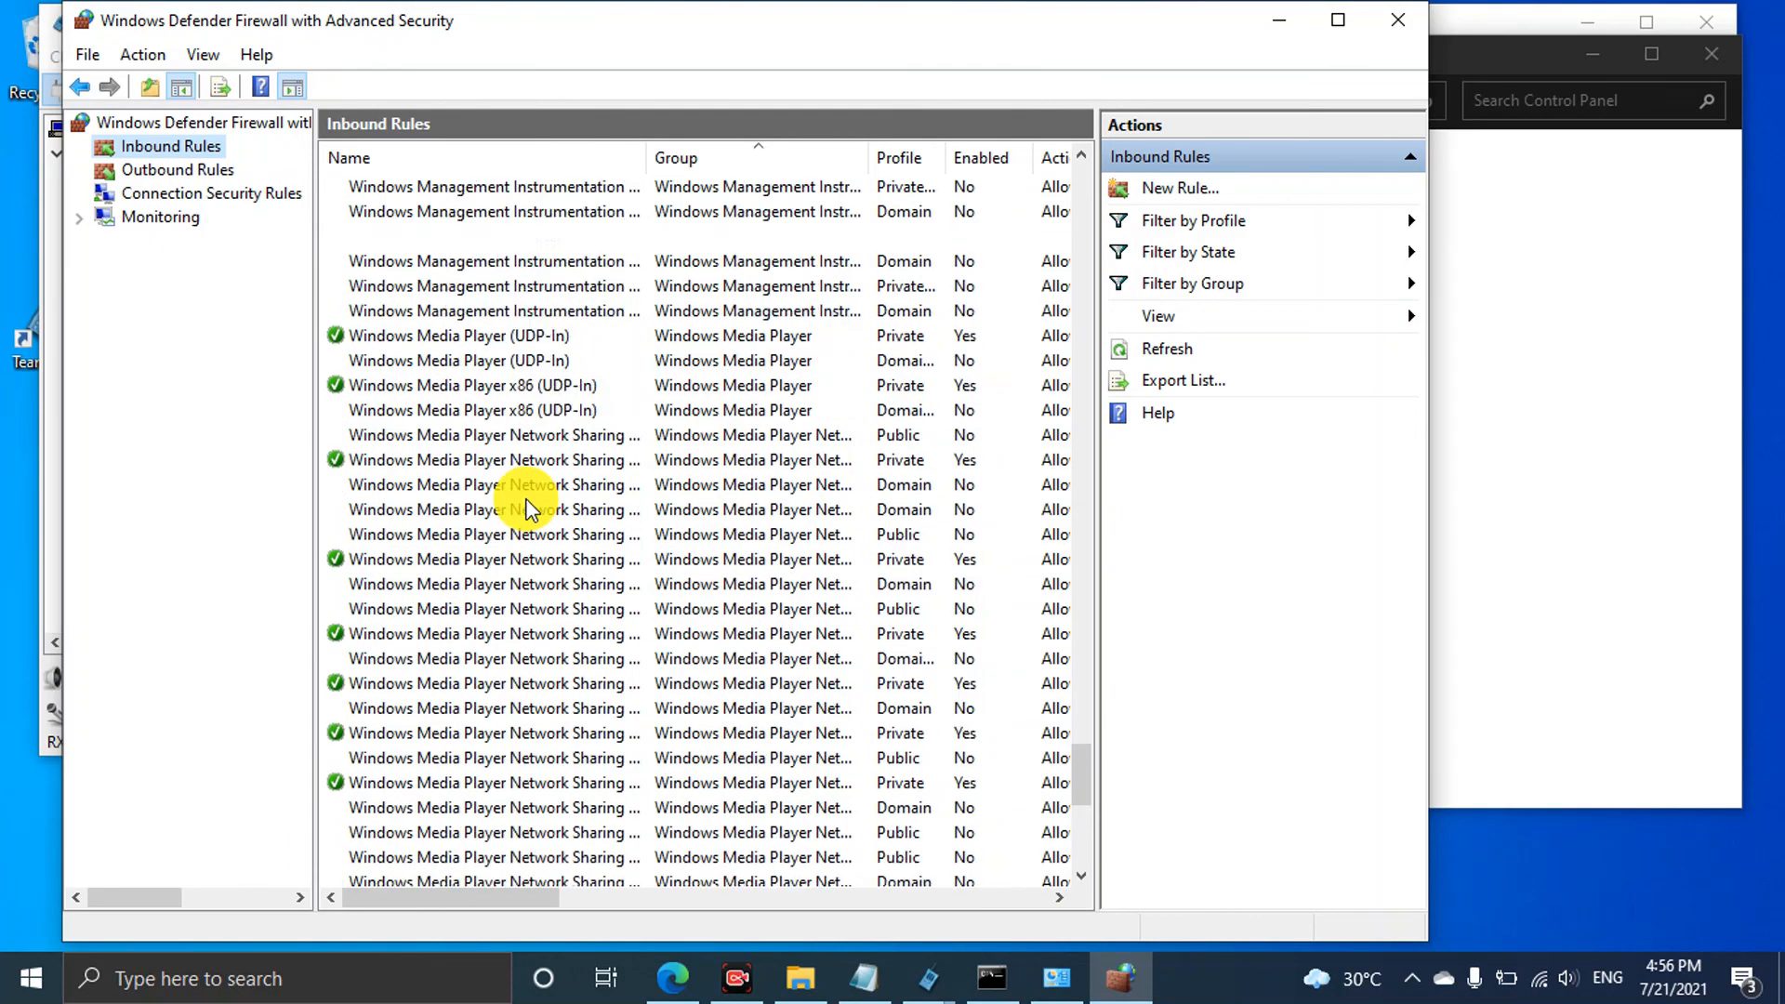
pyautogui.moveTo(1083, 781); pyautogui.dragTo(1082, 132)
pyautogui.scroll(-6, 803, 604)
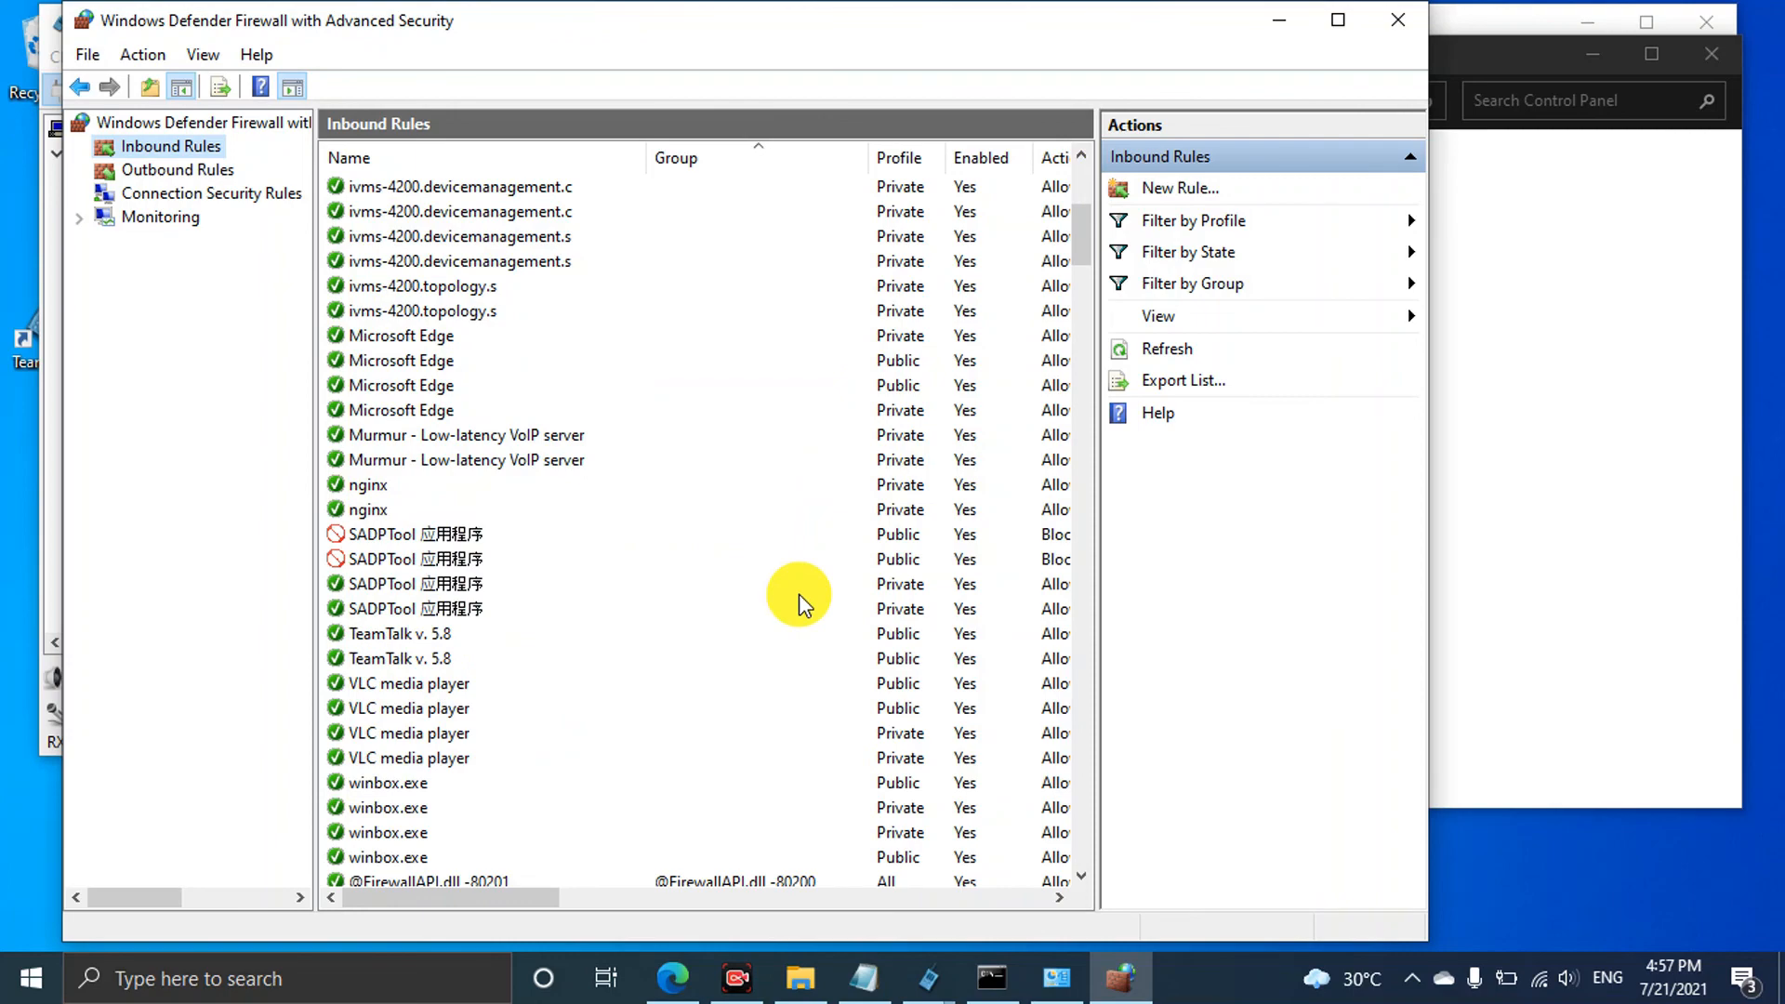
pyautogui.scroll(-13, 799, 604)
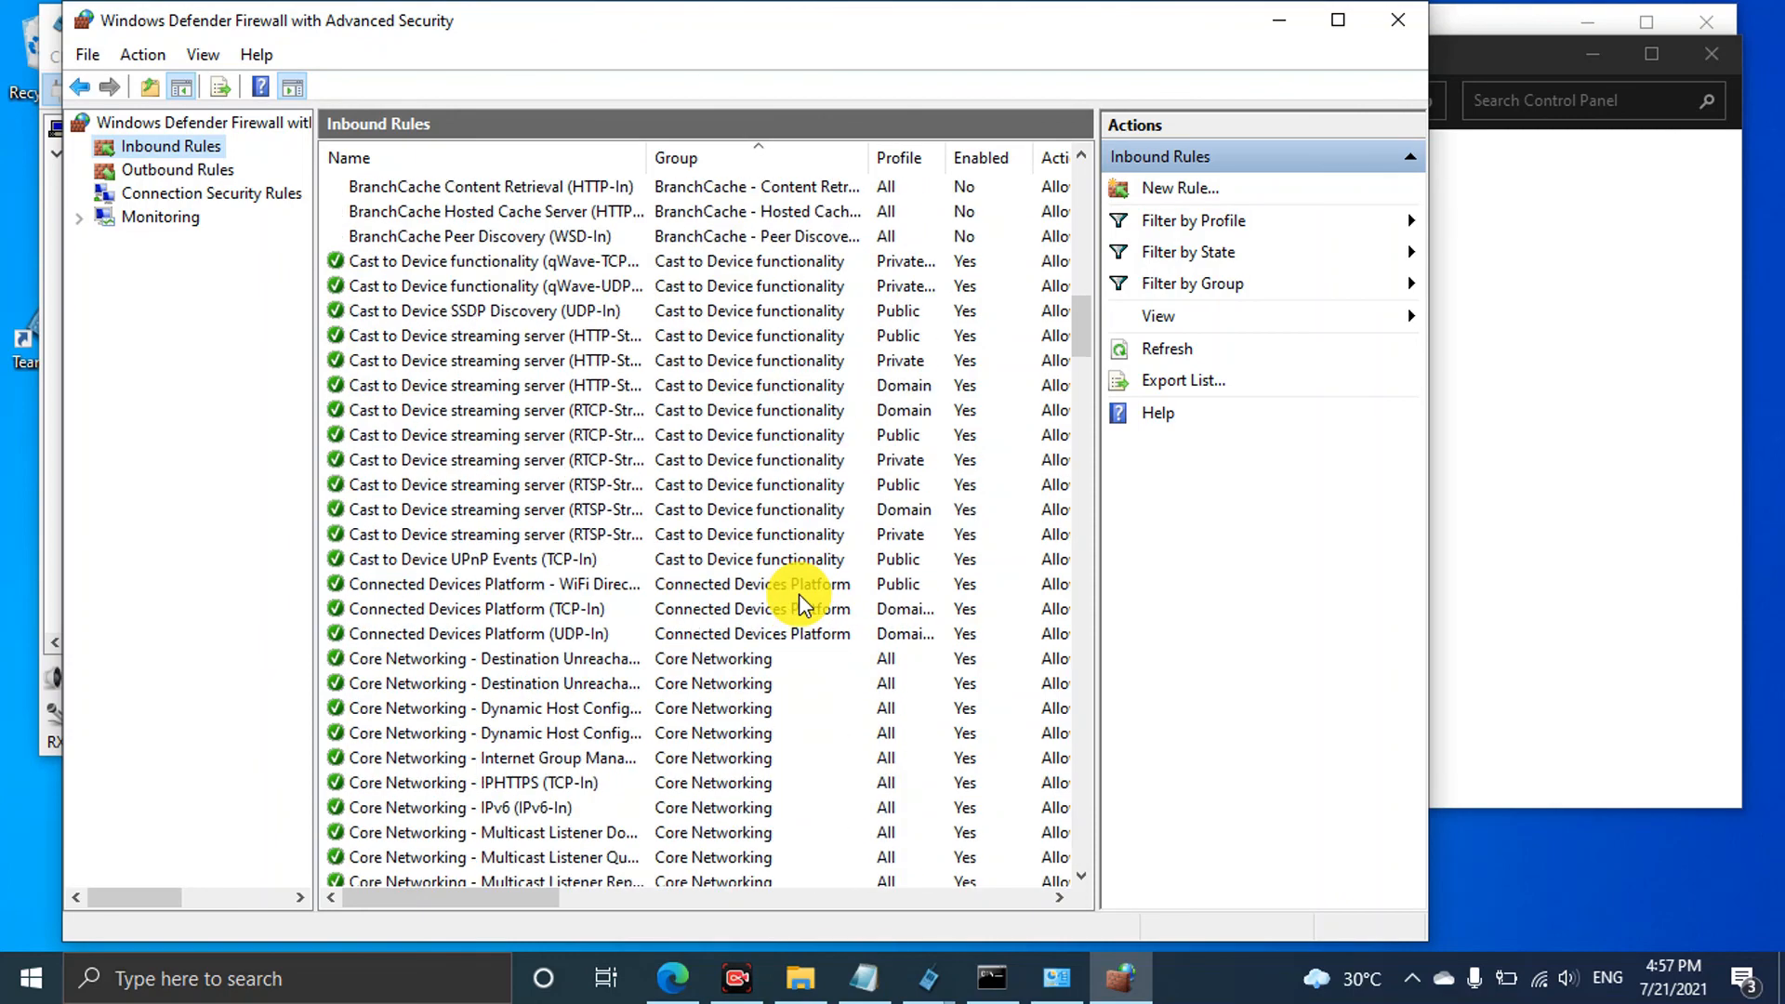
pyautogui.scroll(-20, 800, 602)
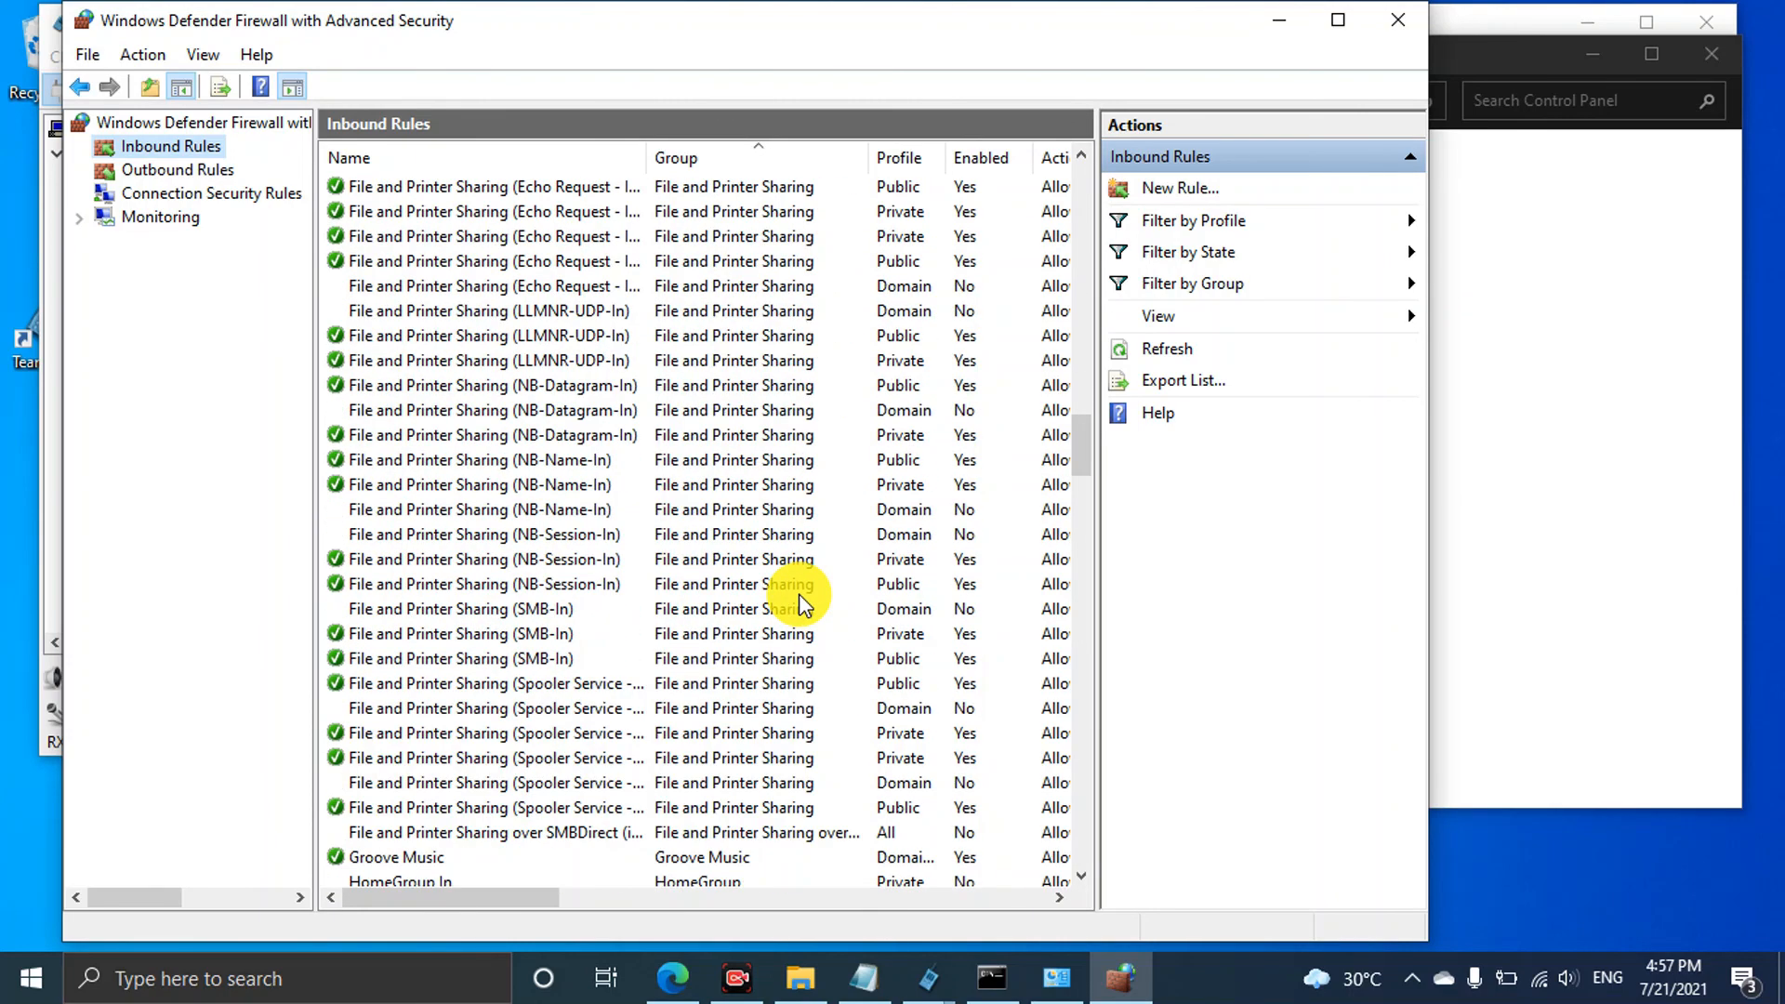
pyautogui.scroll(-10, 801, 605)
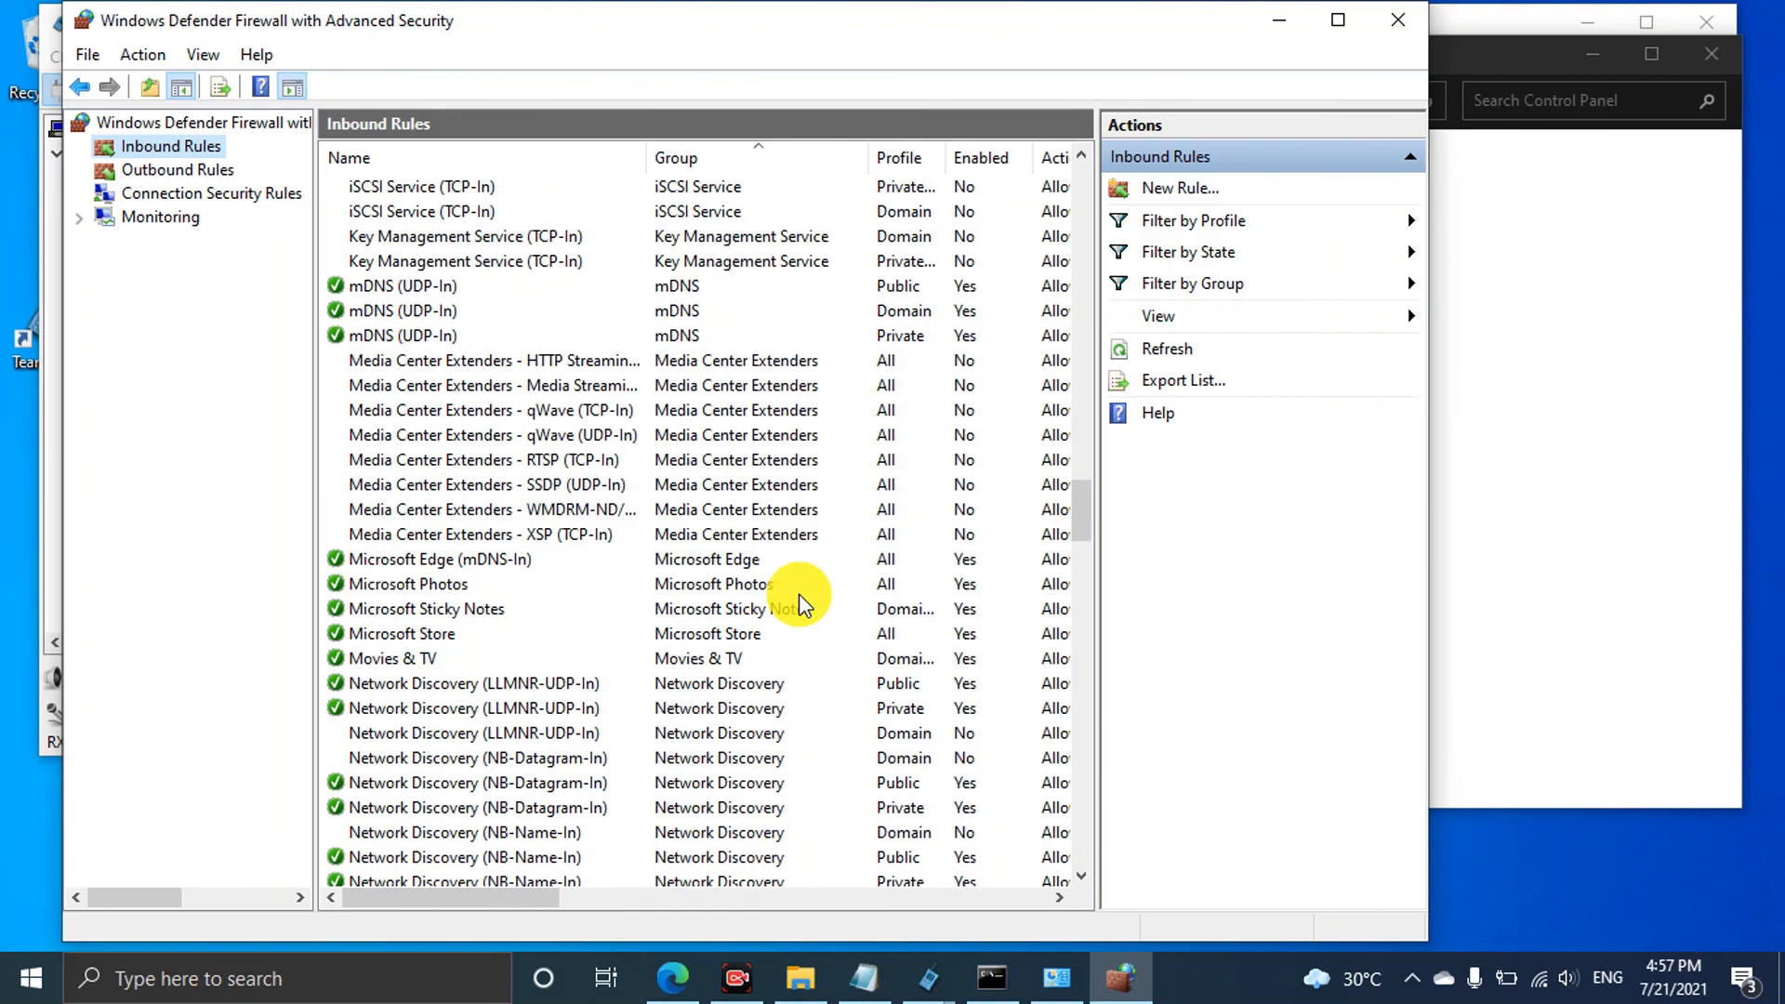
pyautogui.scroll(-20, 800, 604)
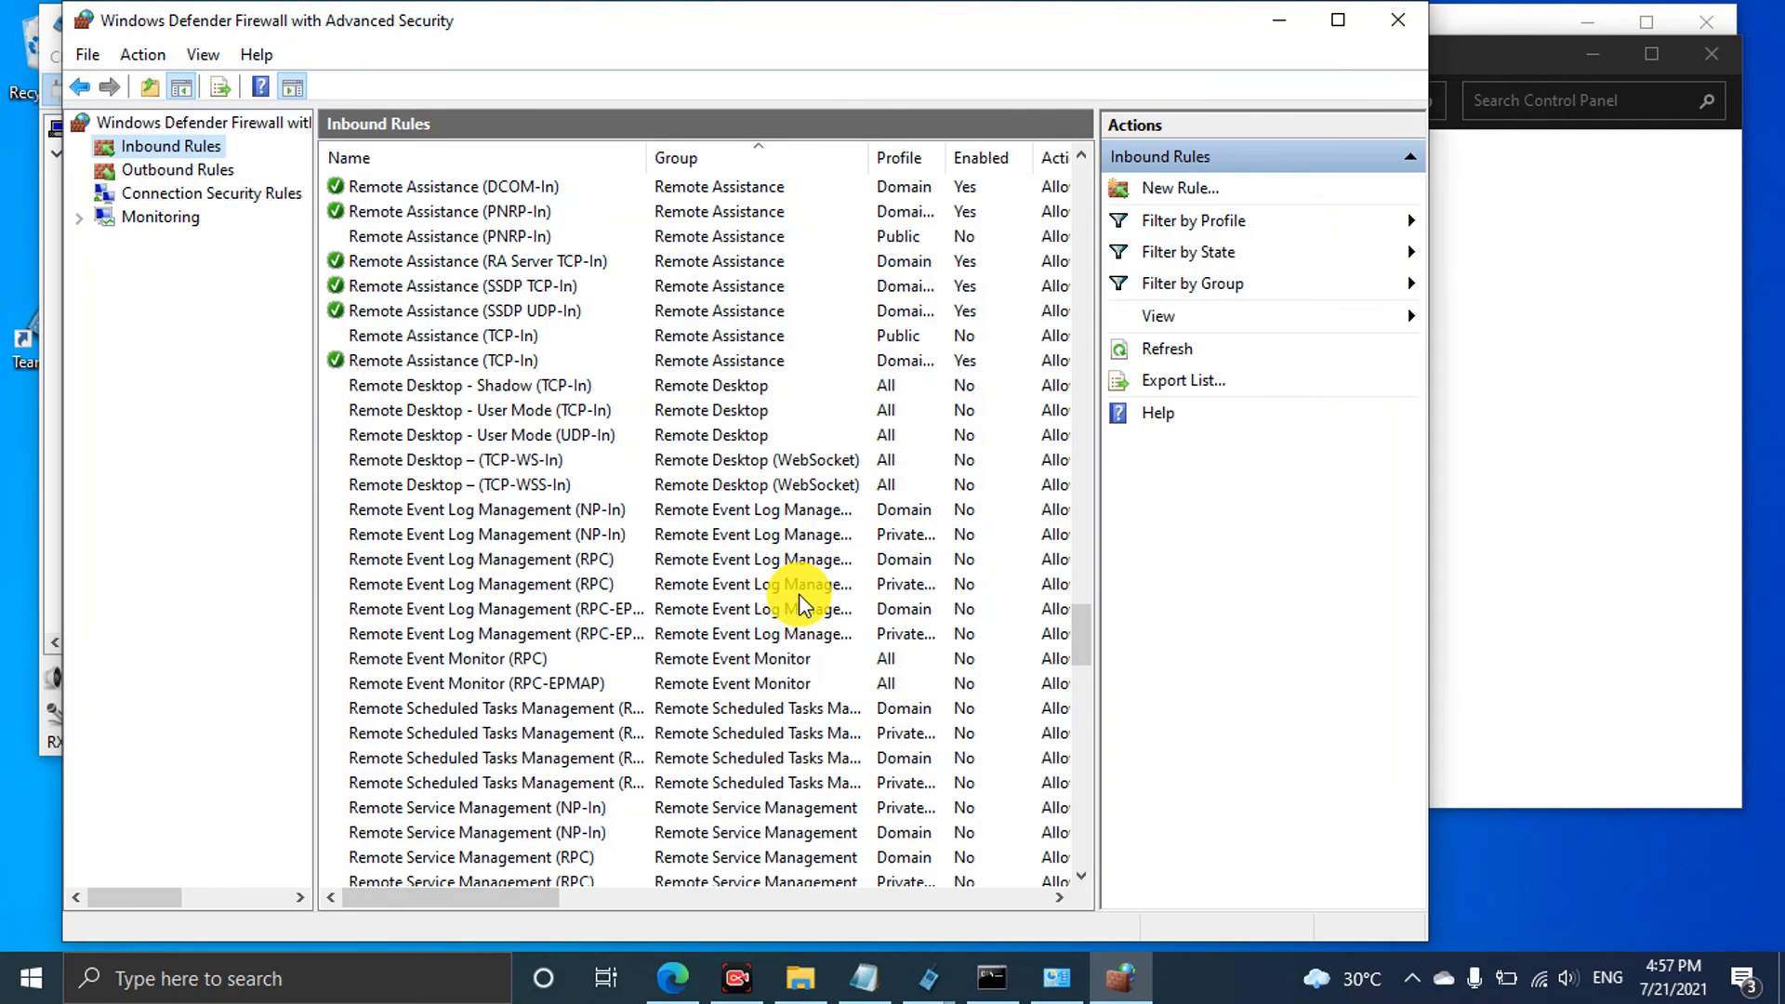
pyautogui.scroll(-20, 799, 602)
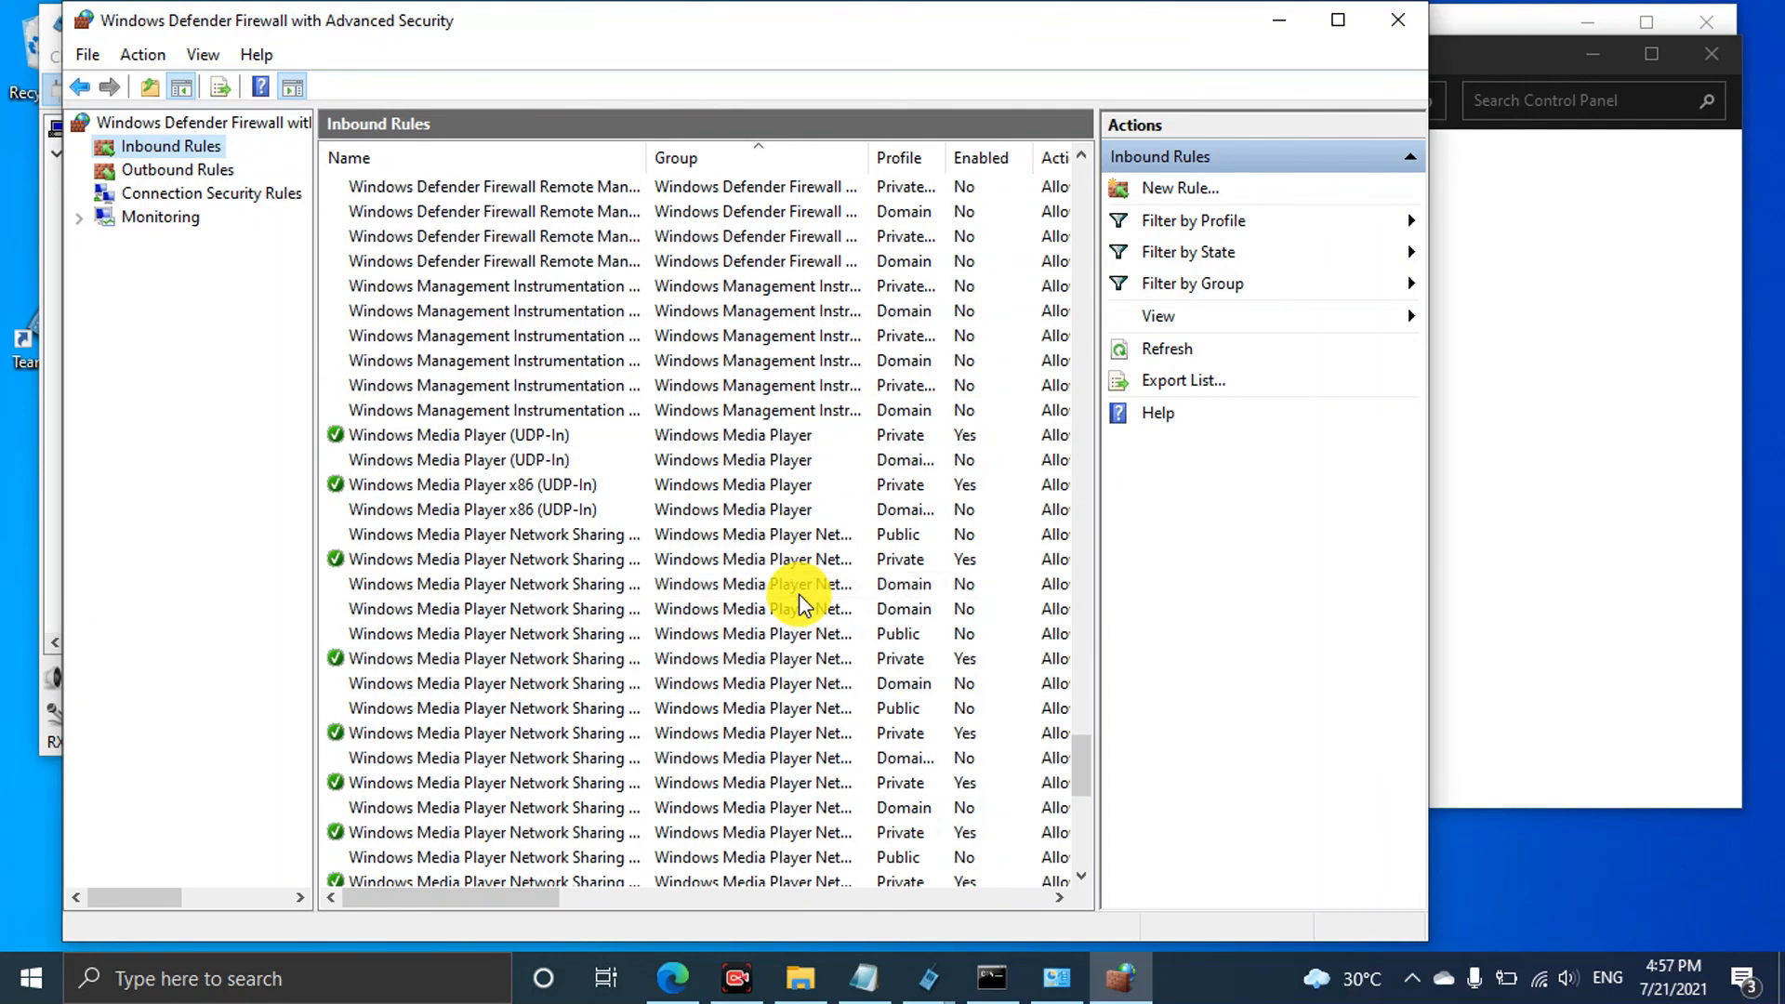
pyautogui.scroll(-10, 800, 605)
pyautogui.scroll(15, 800, 595)
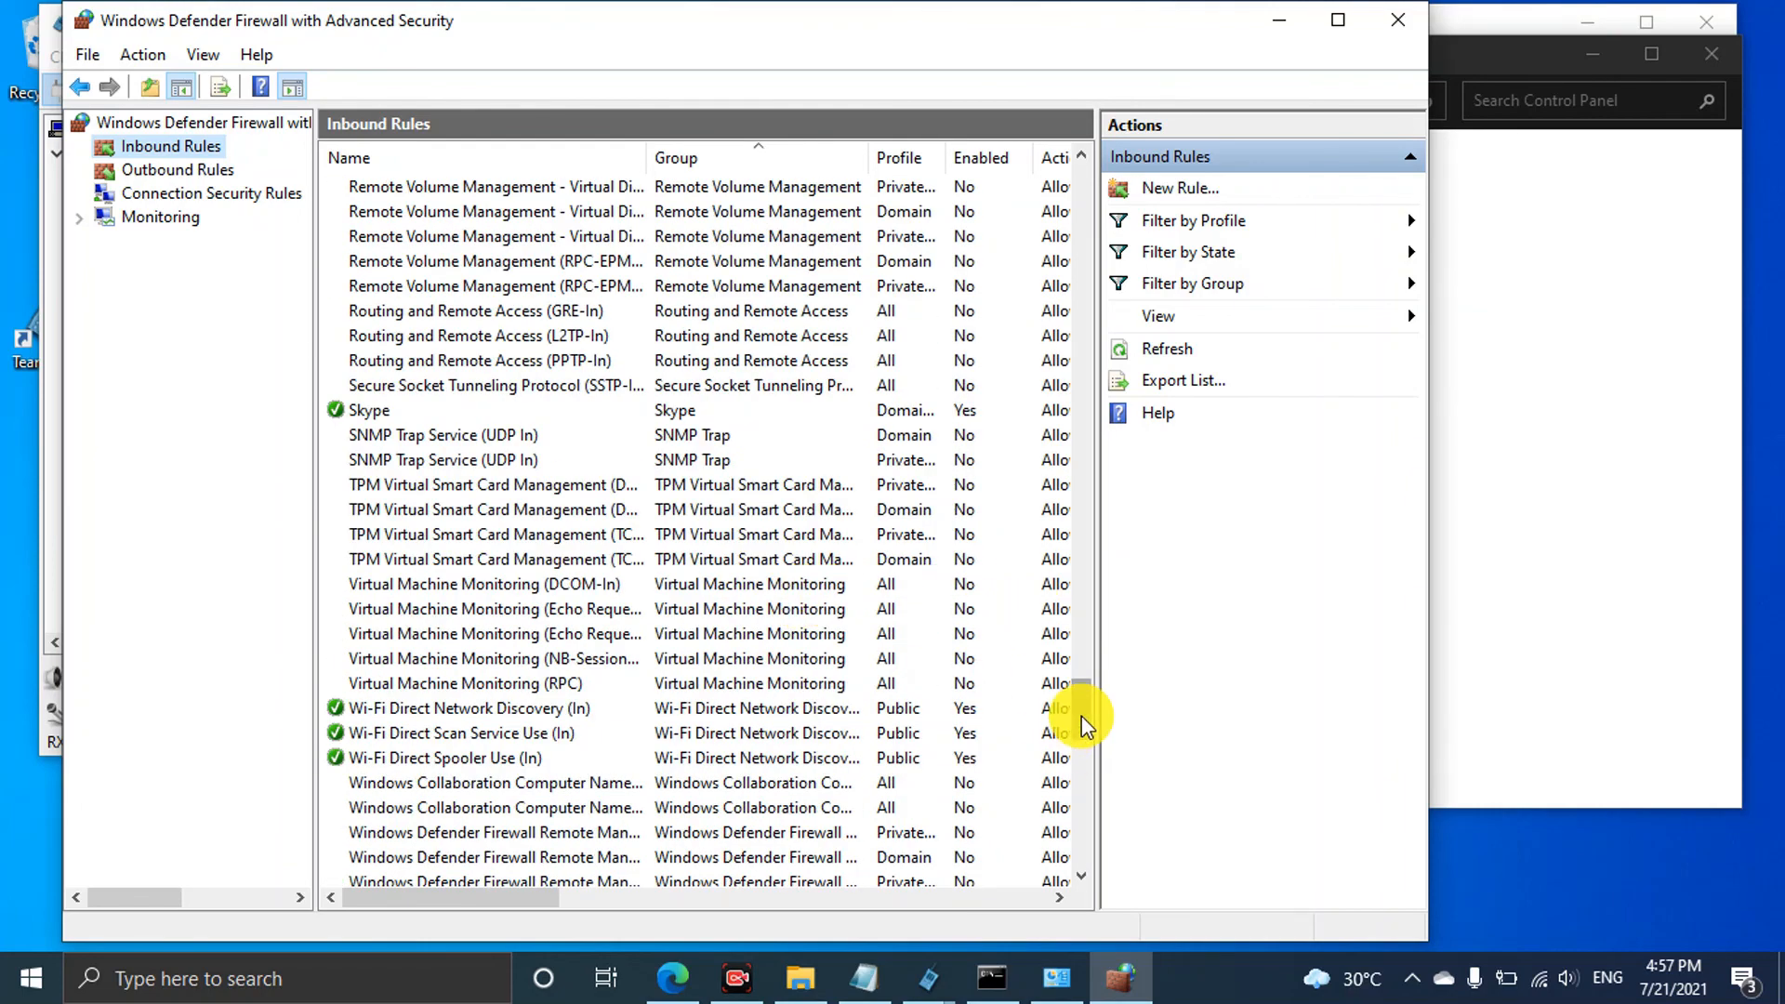
pyautogui.moveTo(1079, 716); pyautogui.dragTo(1048, 164)
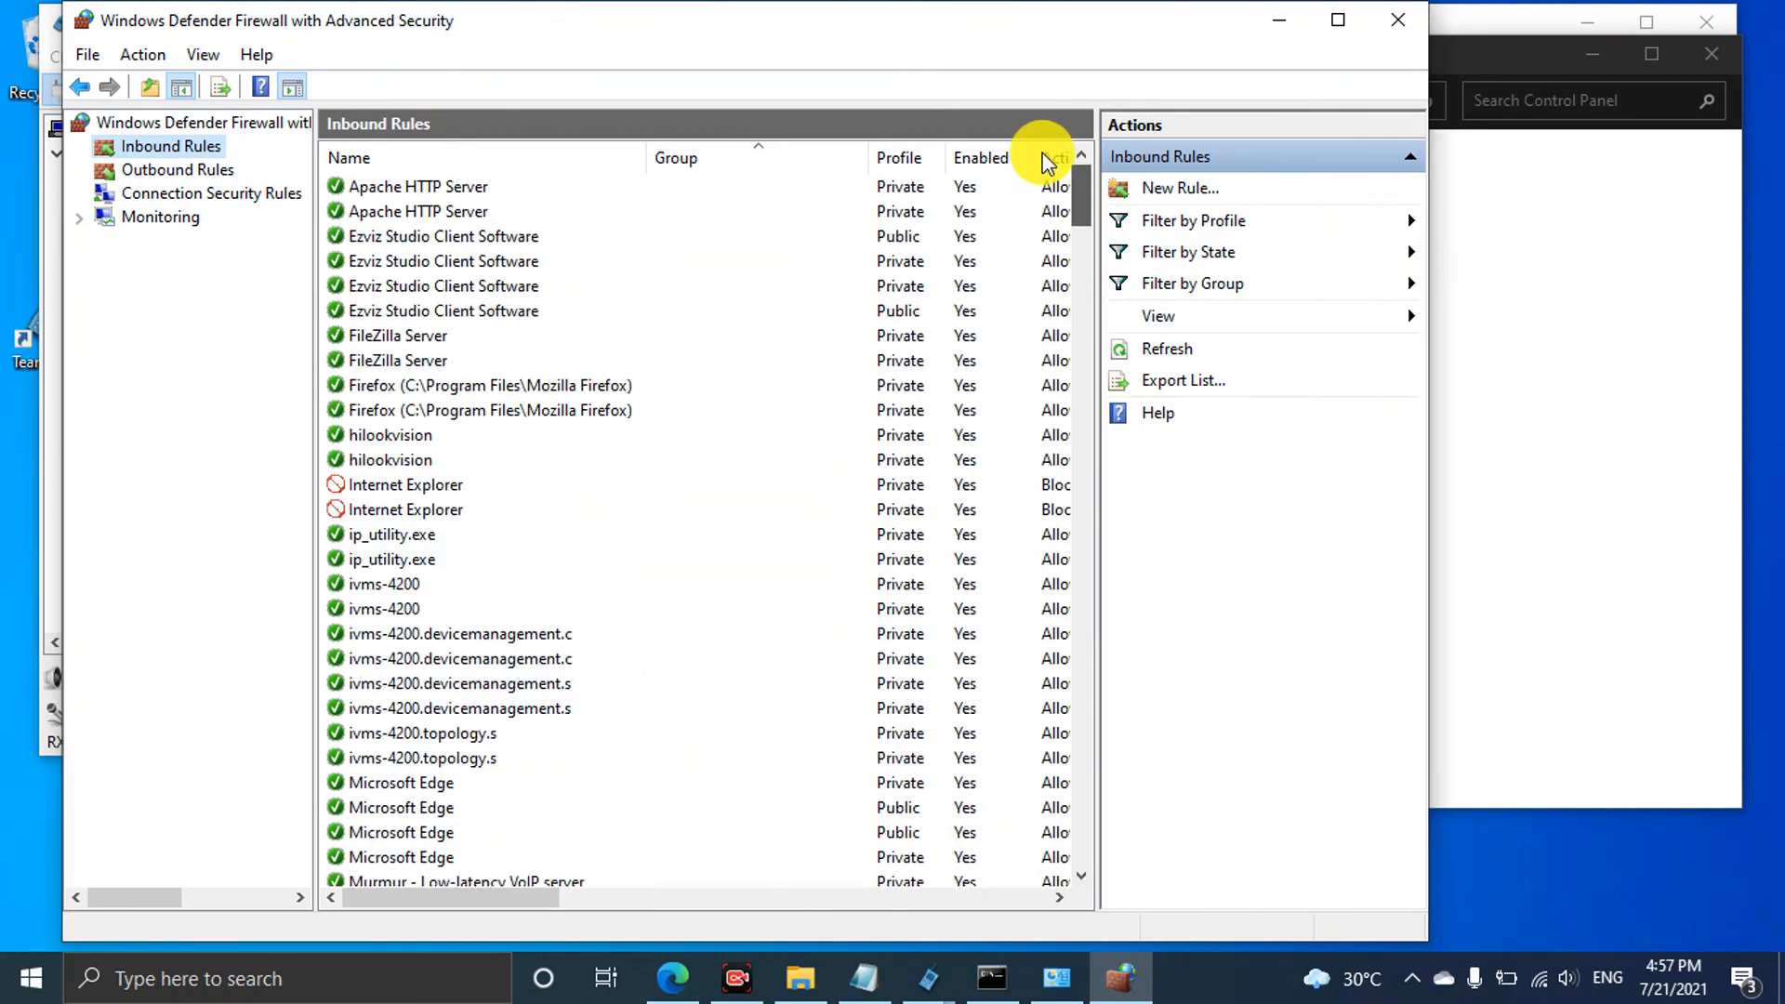
# Review the outbound rules, then select the first TeamTalk v. 5.8 inbound rule
pyautogui.click(203, 167)
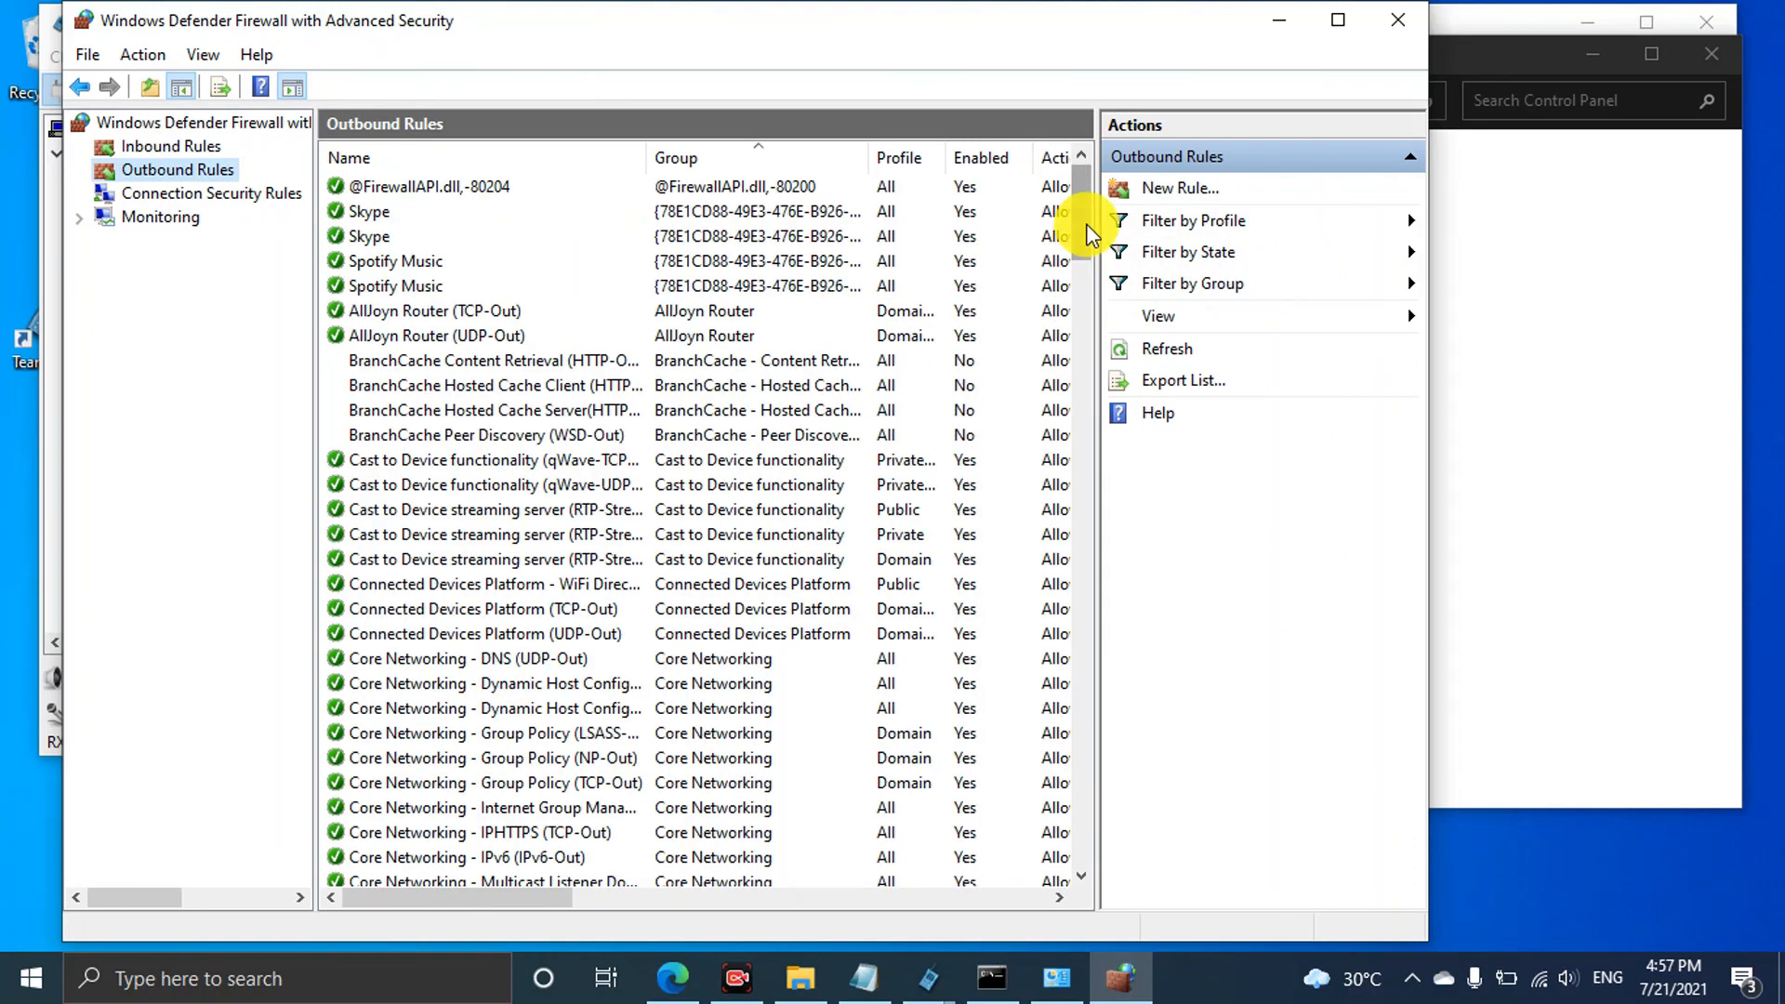
pyautogui.moveTo(1086, 226); pyautogui.dragTo(1098, 637)
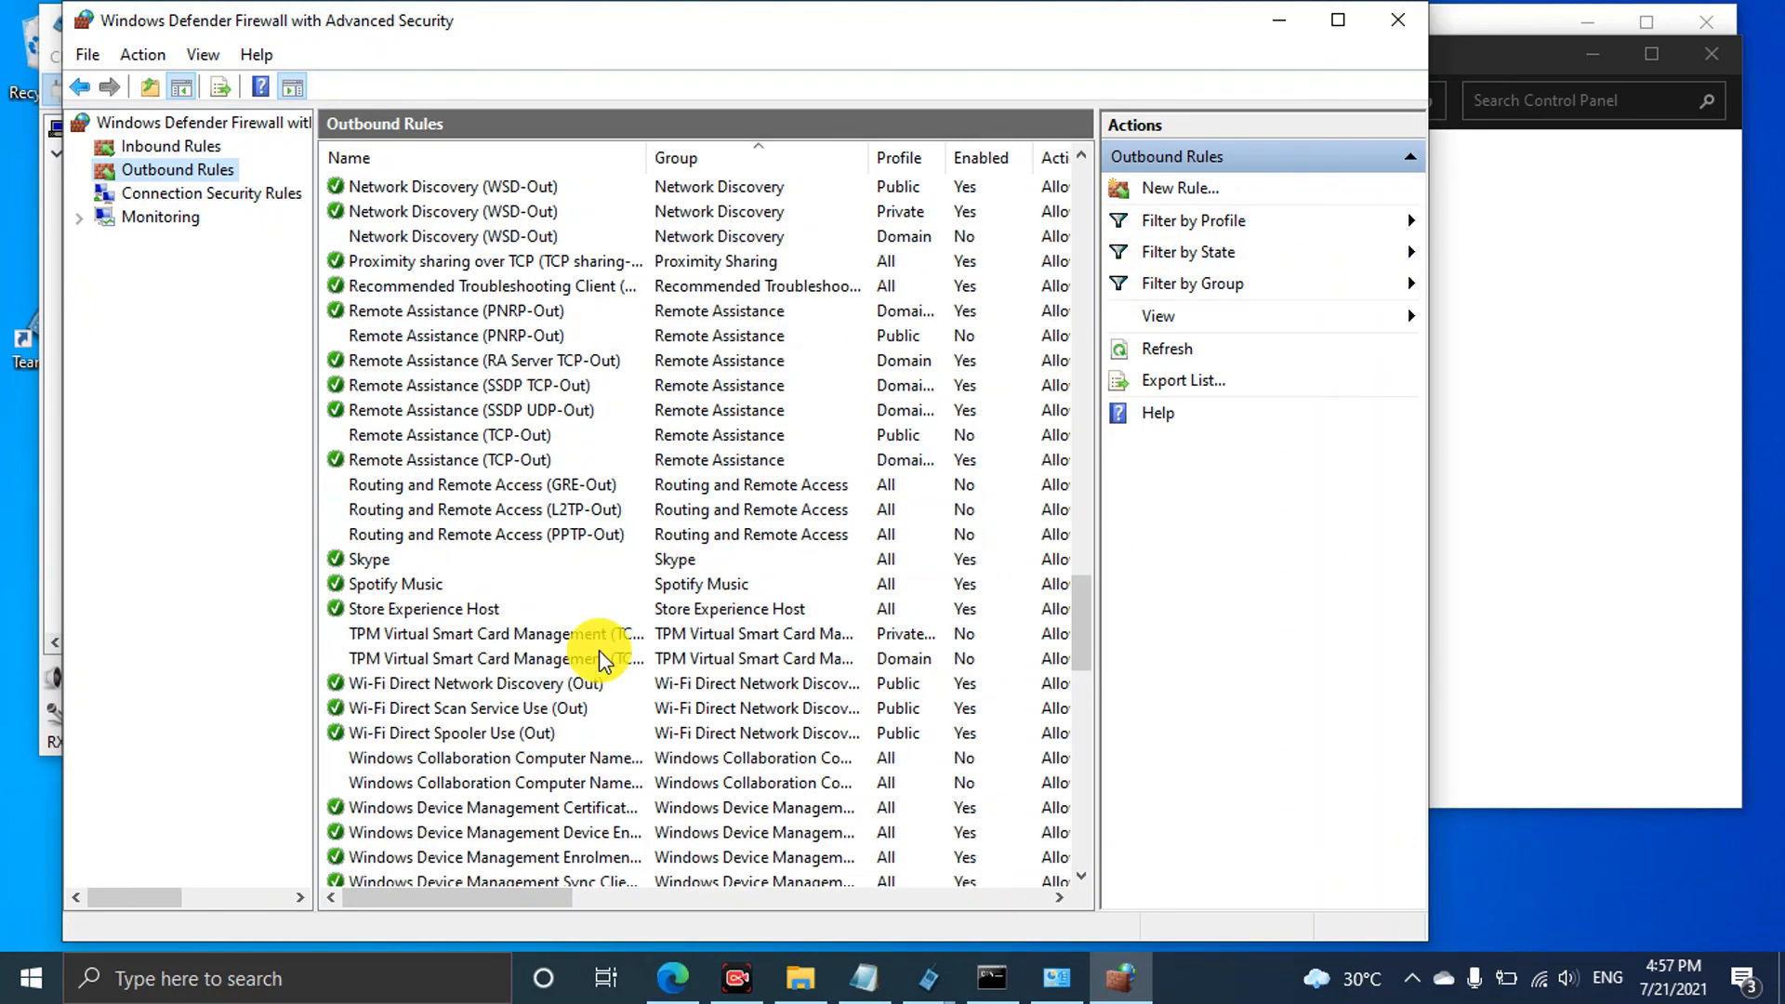
pyautogui.scroll(4, 598, 650)
pyautogui.click(171, 146)
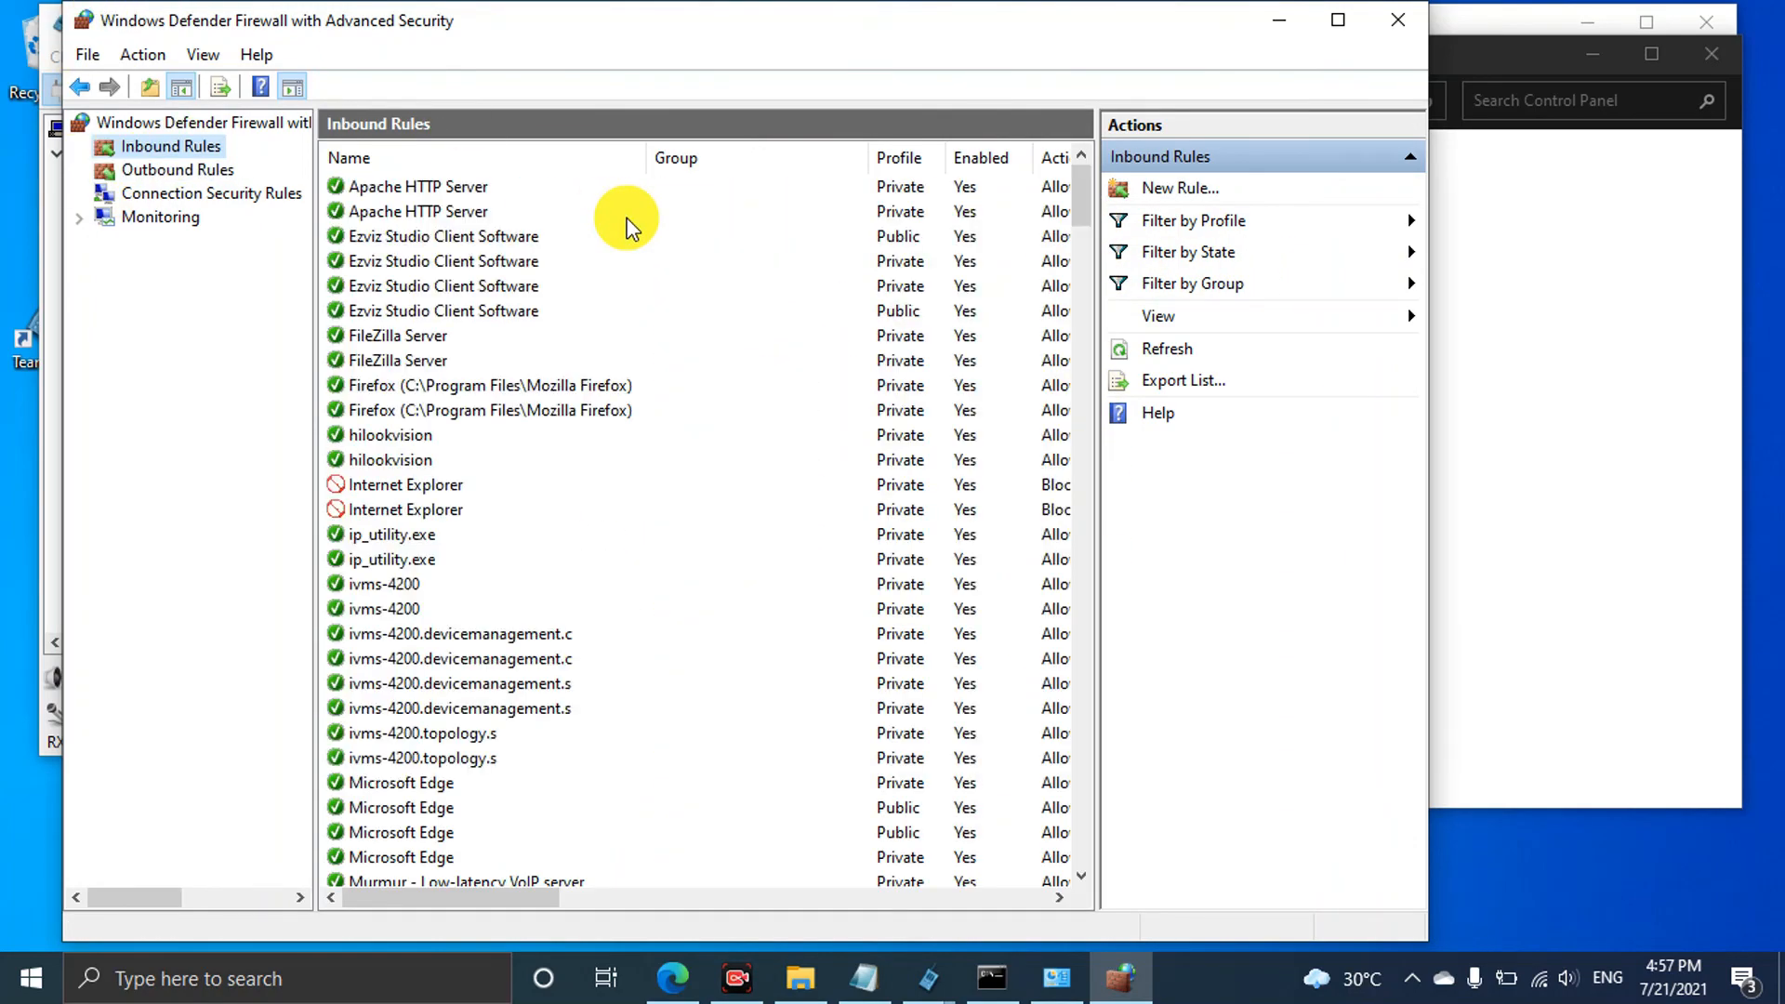
pyautogui.moveTo(1082, 197); pyautogui.dragTo(1087, 257)
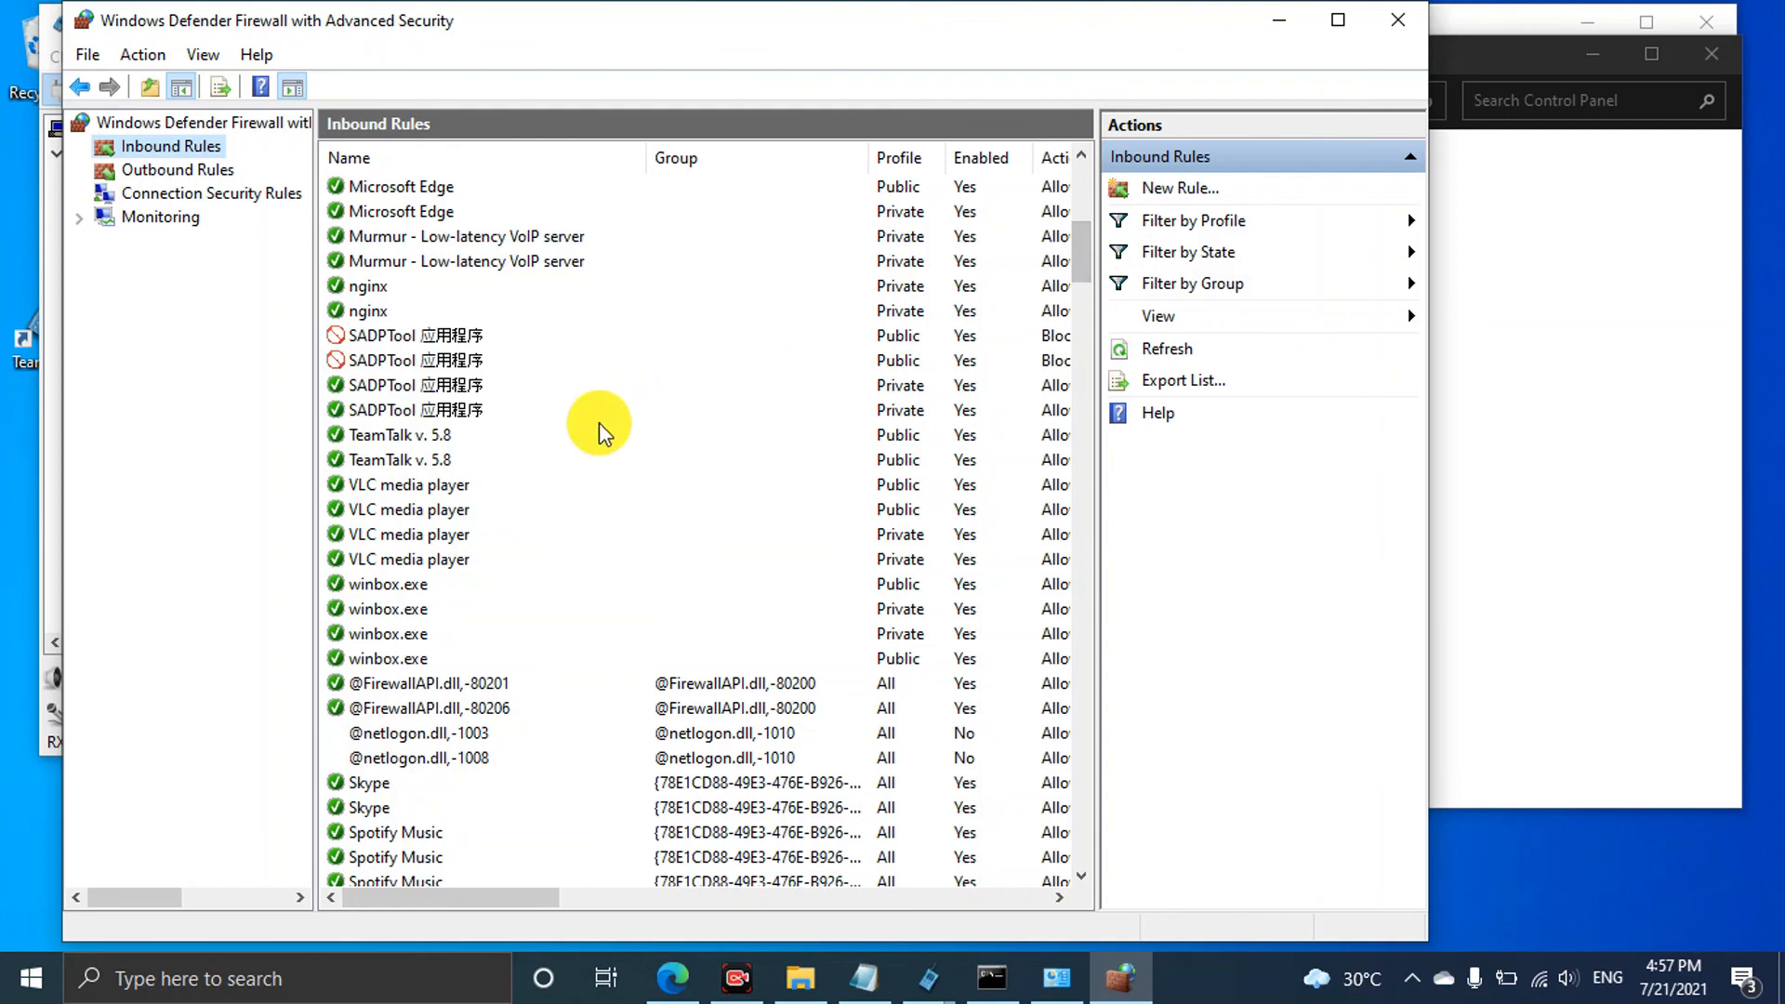
pyautogui.click(446, 435)
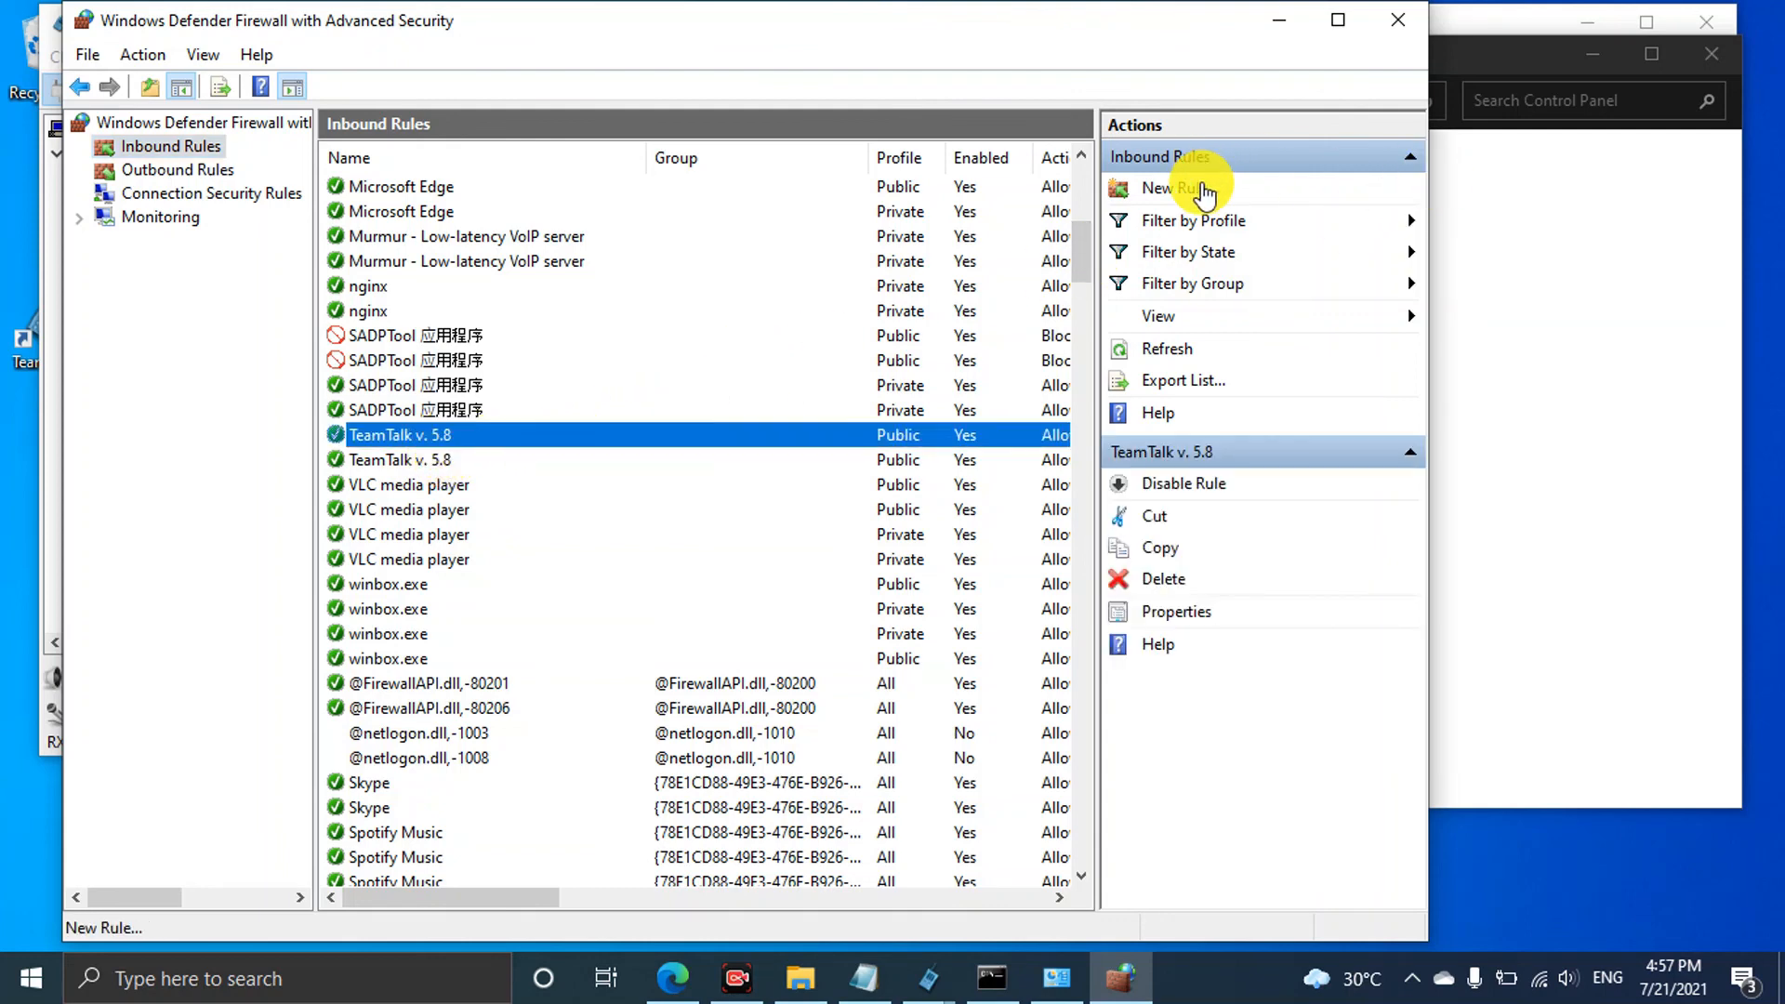
# Add a Program rule for TeamTalk5\tt5svc.exe, Allow on all profiles, named 'teamtalk server'
pyautogui.click(1202, 191)
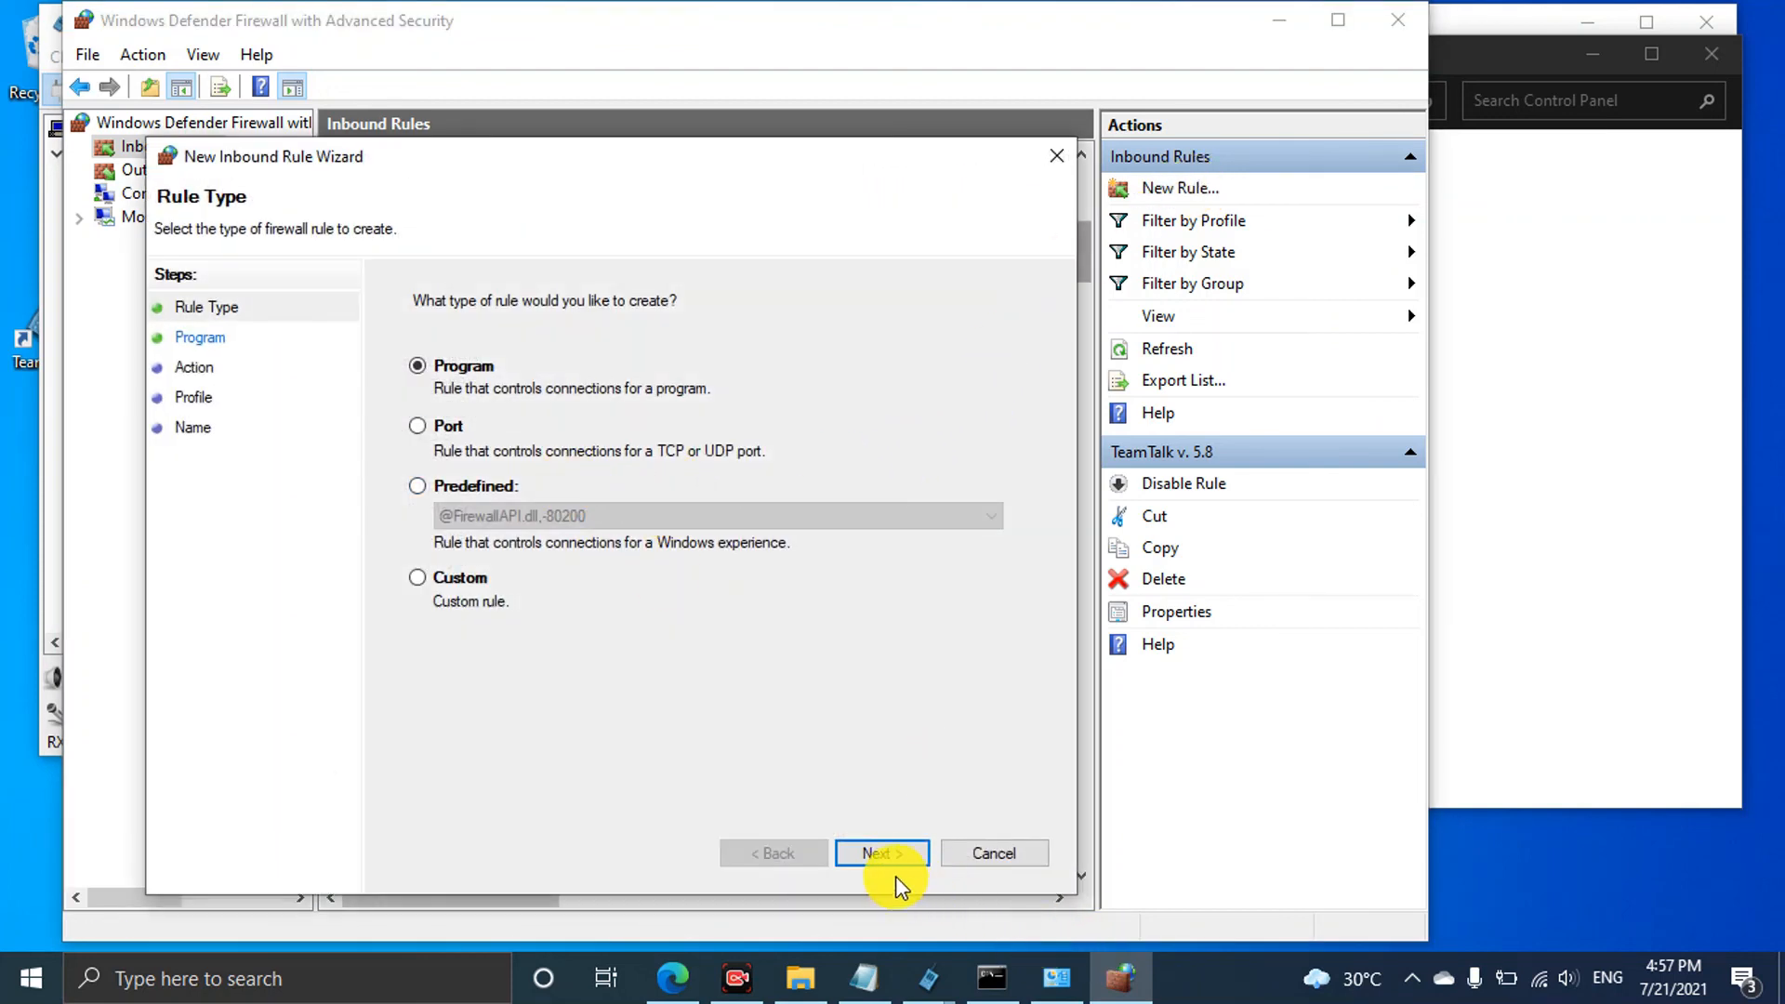
pyautogui.click(883, 852)
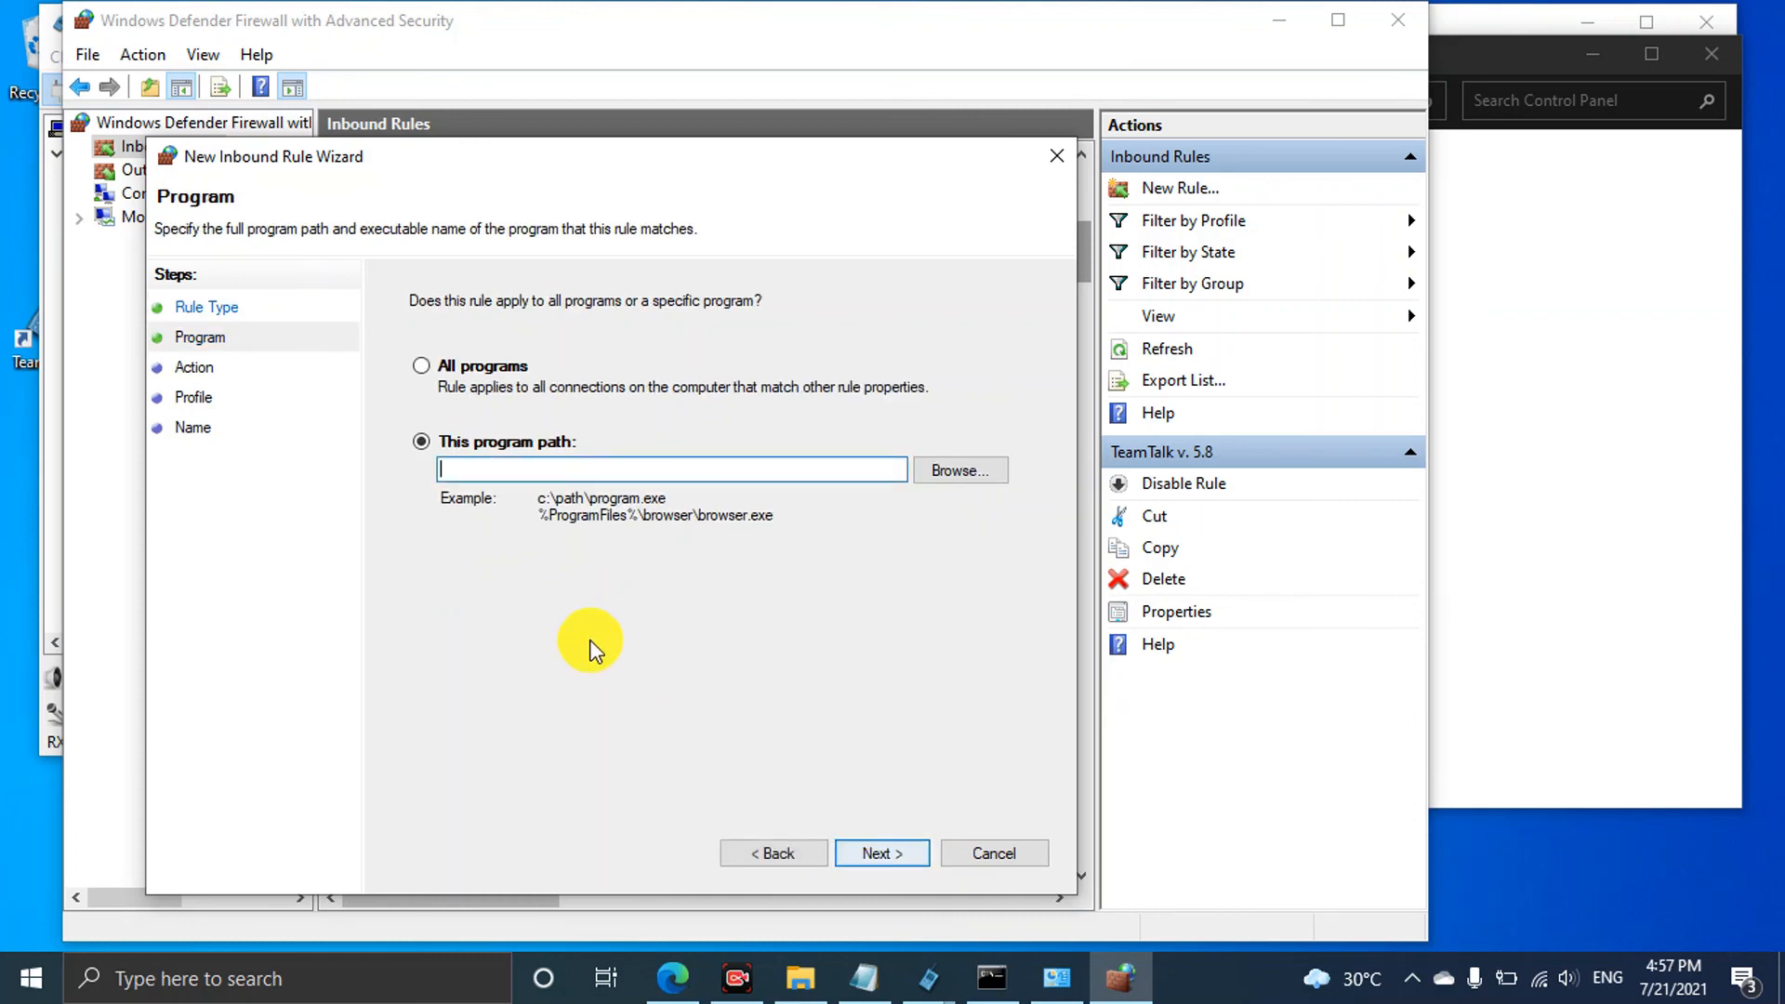
pyautogui.click(950, 472)
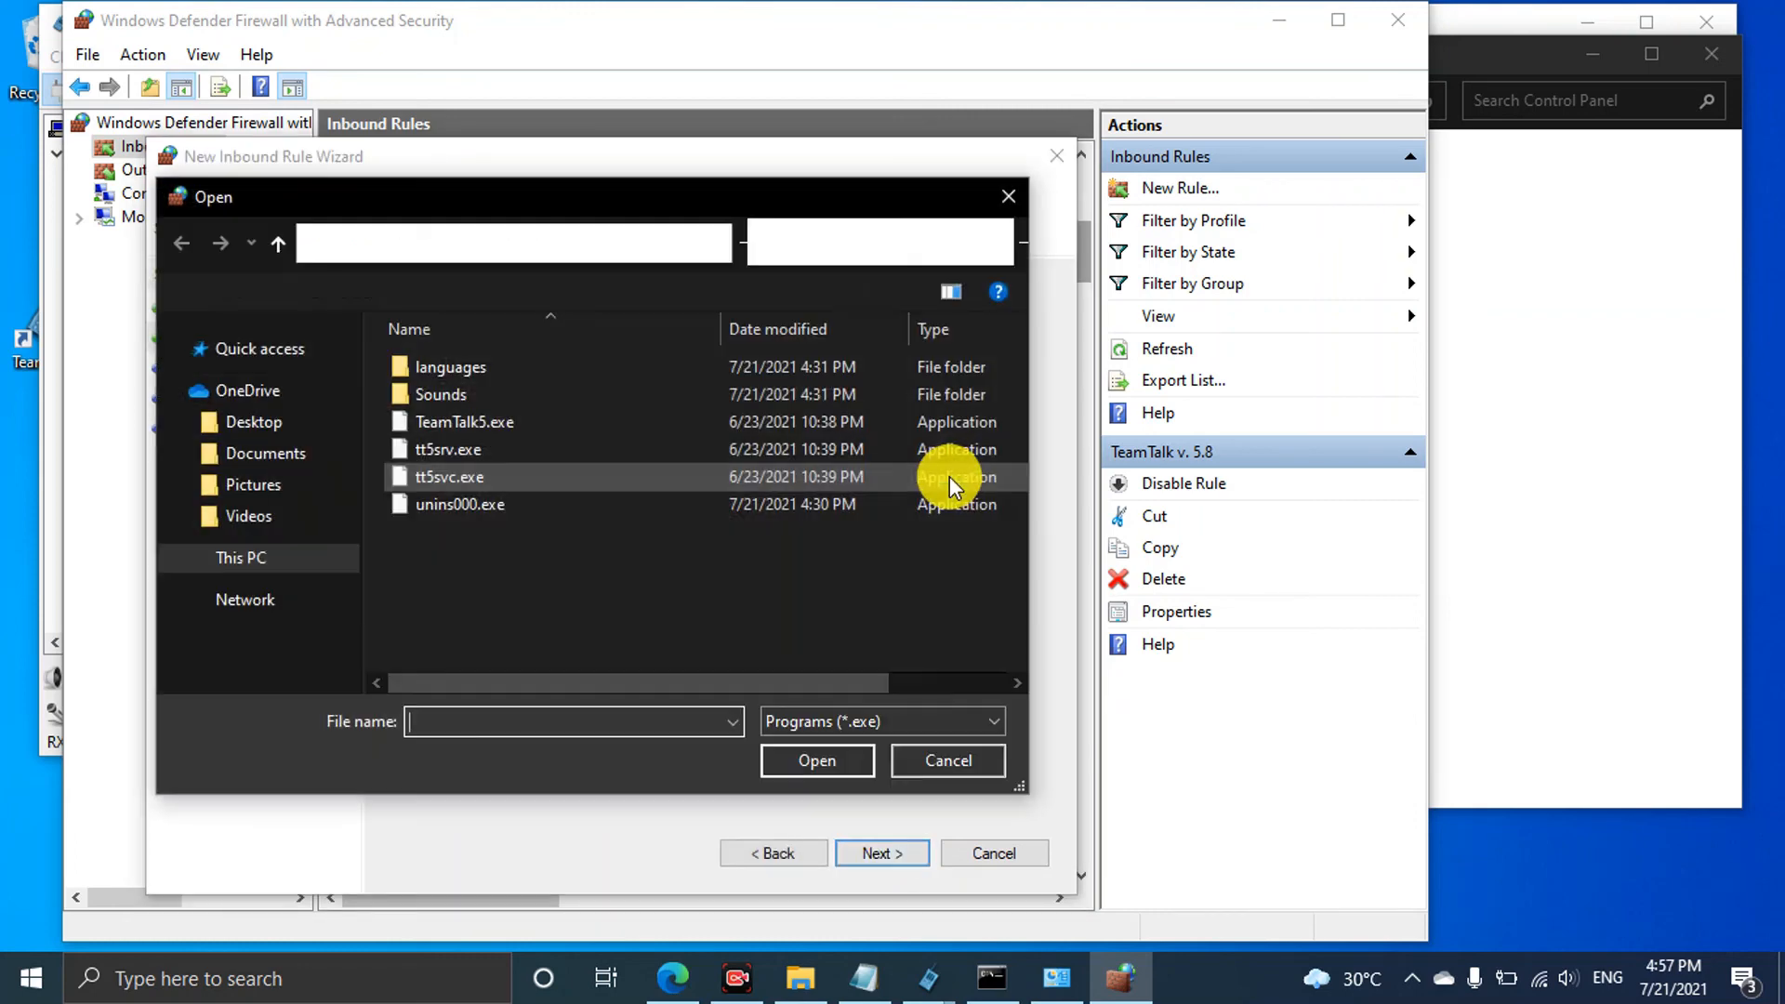
pyautogui.click(533, 483)
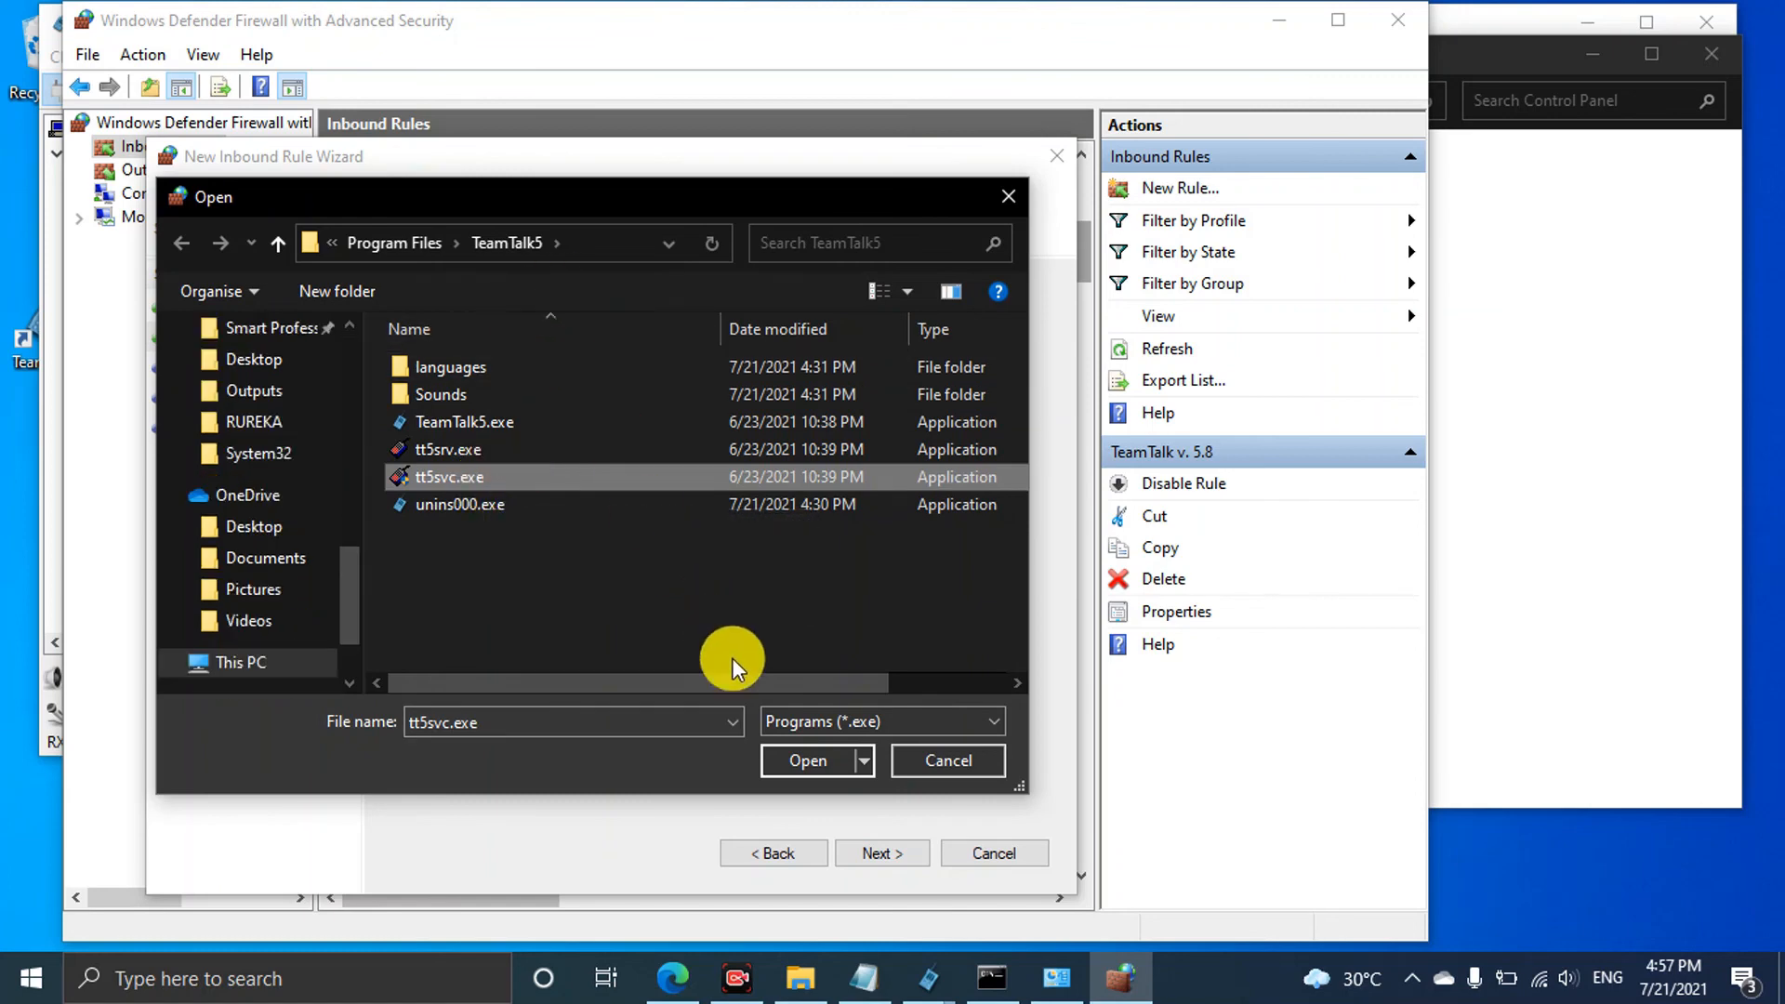
pyautogui.click(812, 764)
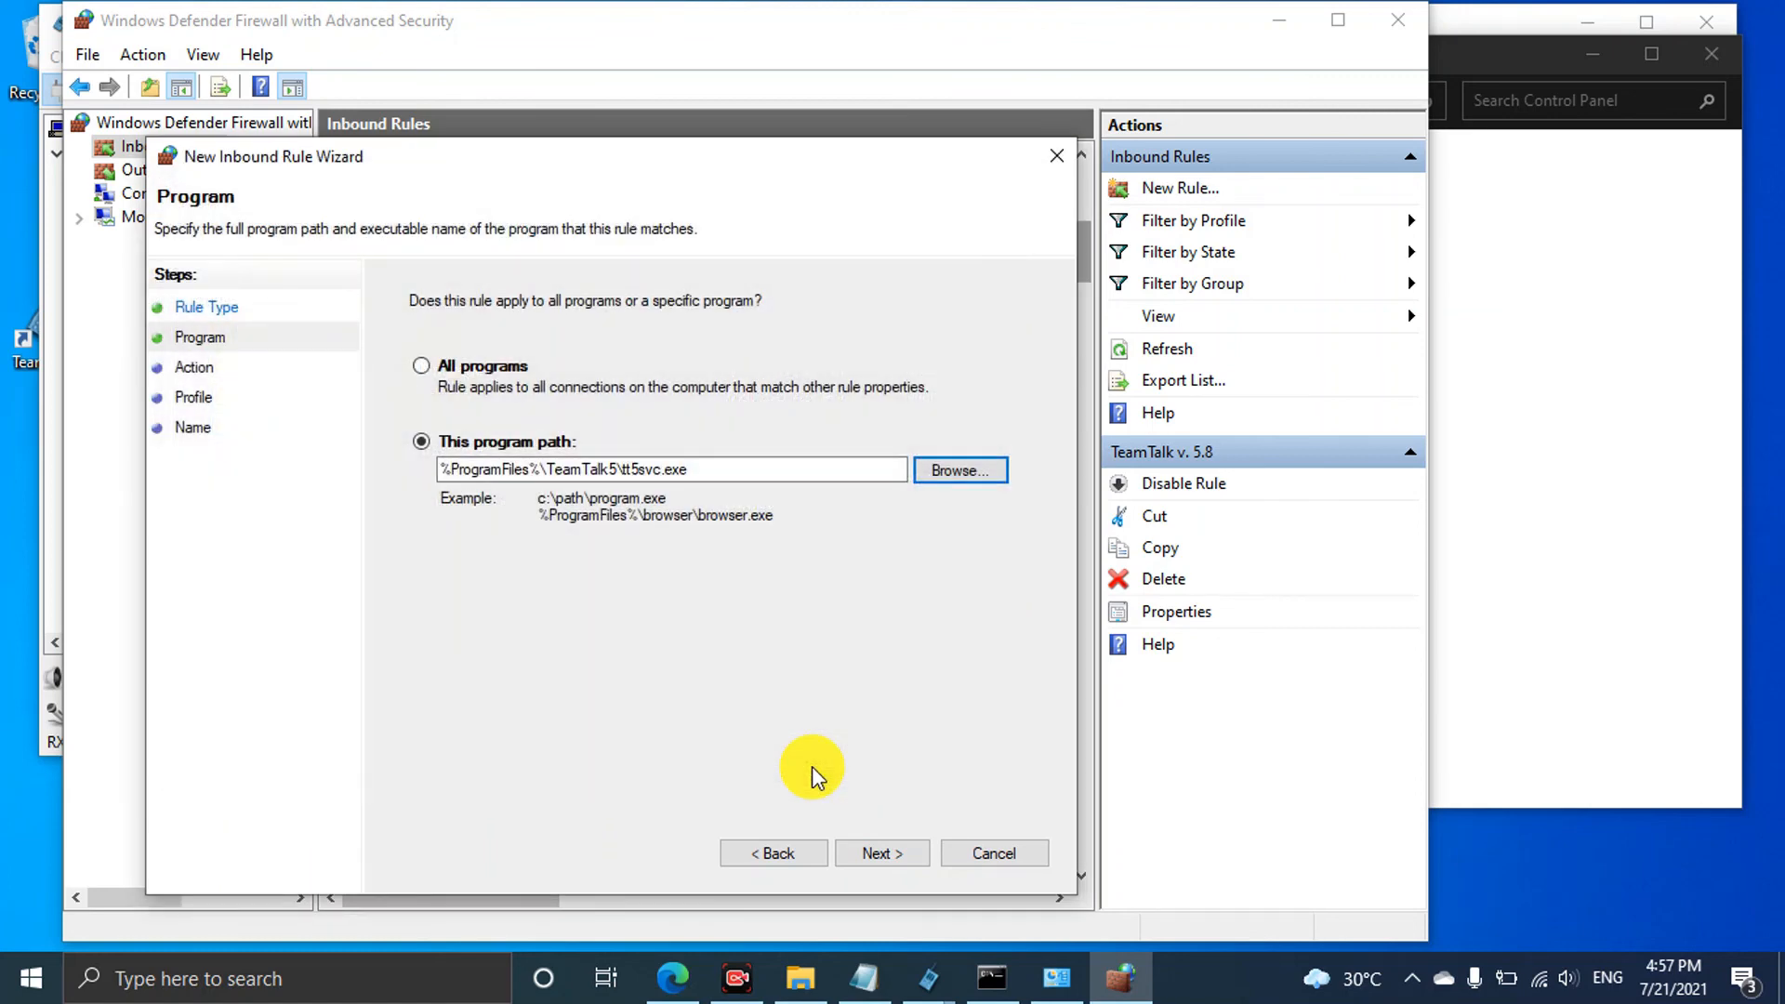
pyautogui.click(878, 855)
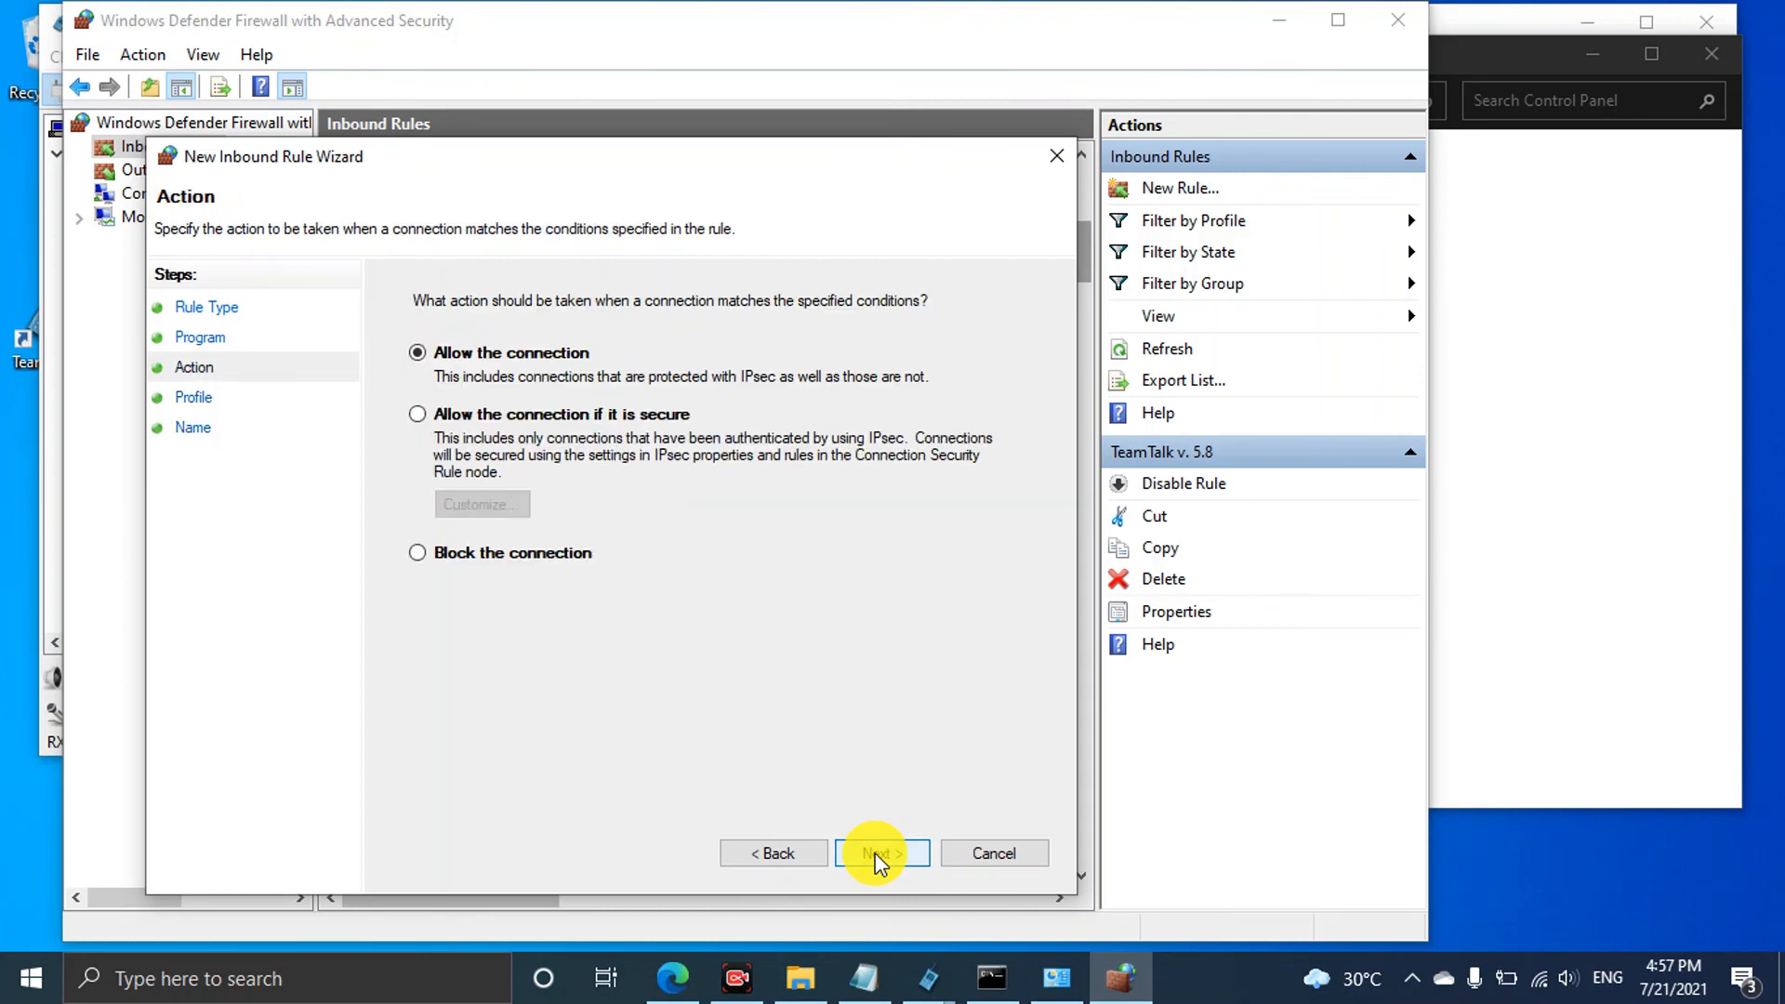
pyautogui.click(879, 856)
pyautogui.click(879, 855)
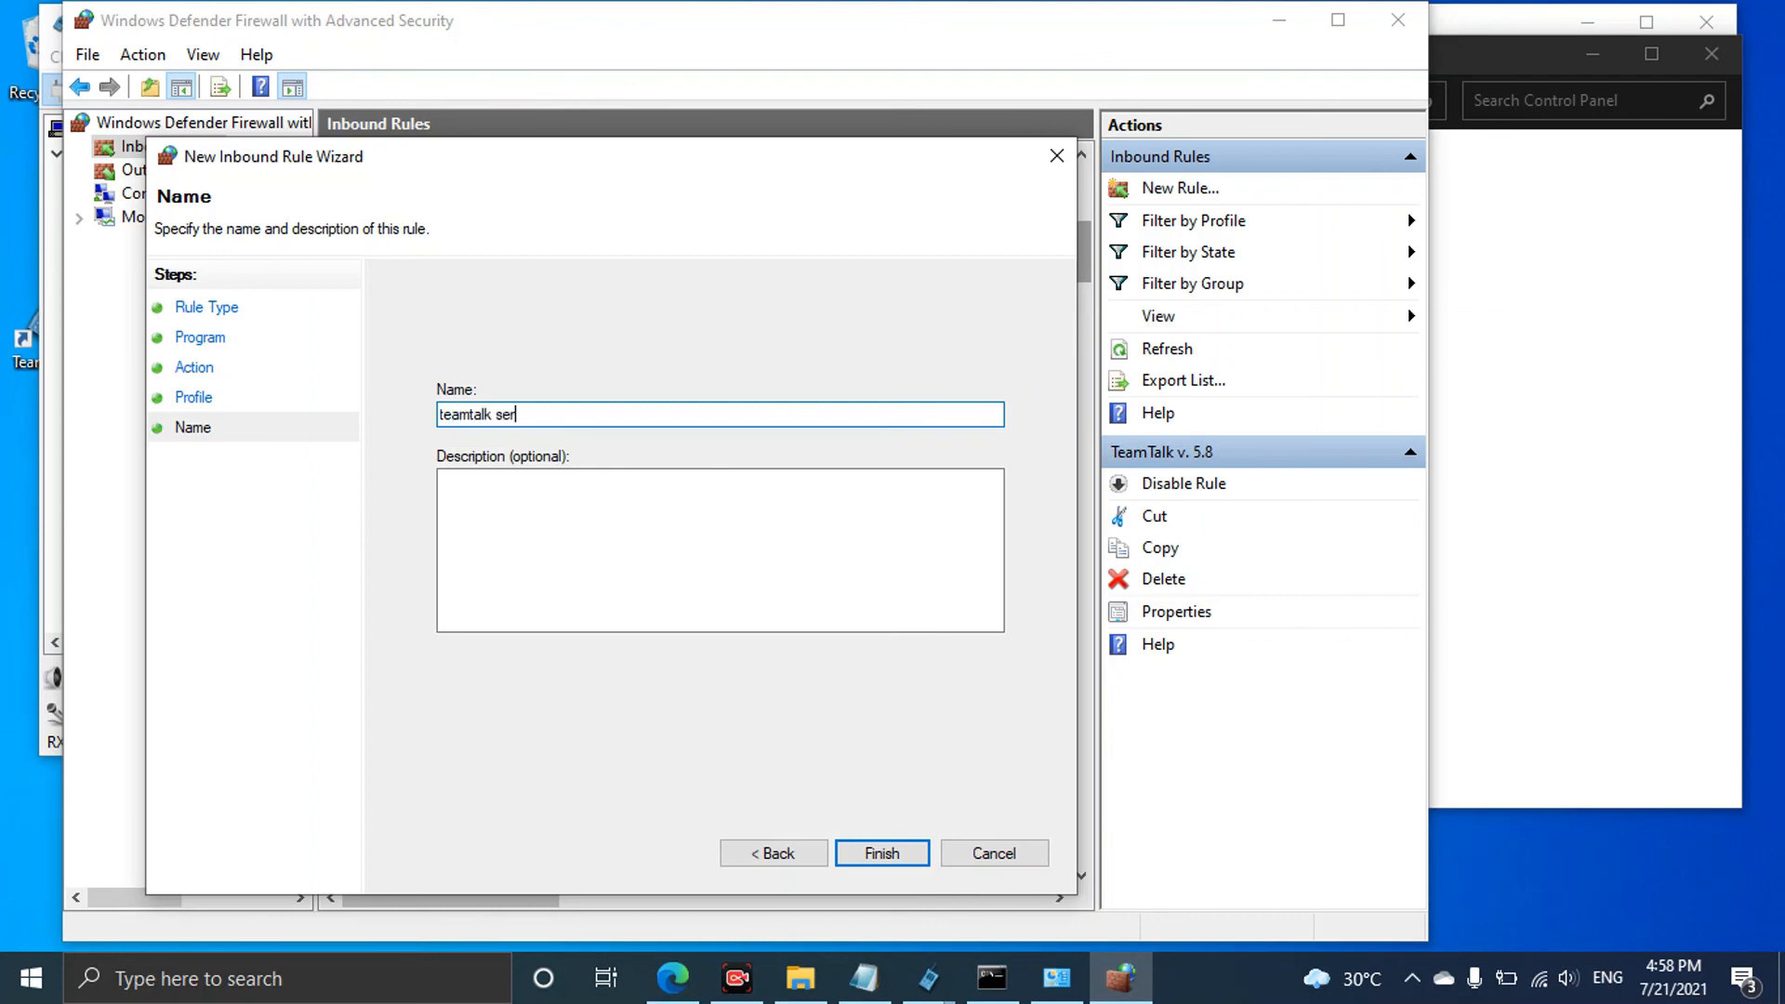
pyautogui.write('teamtalk server')
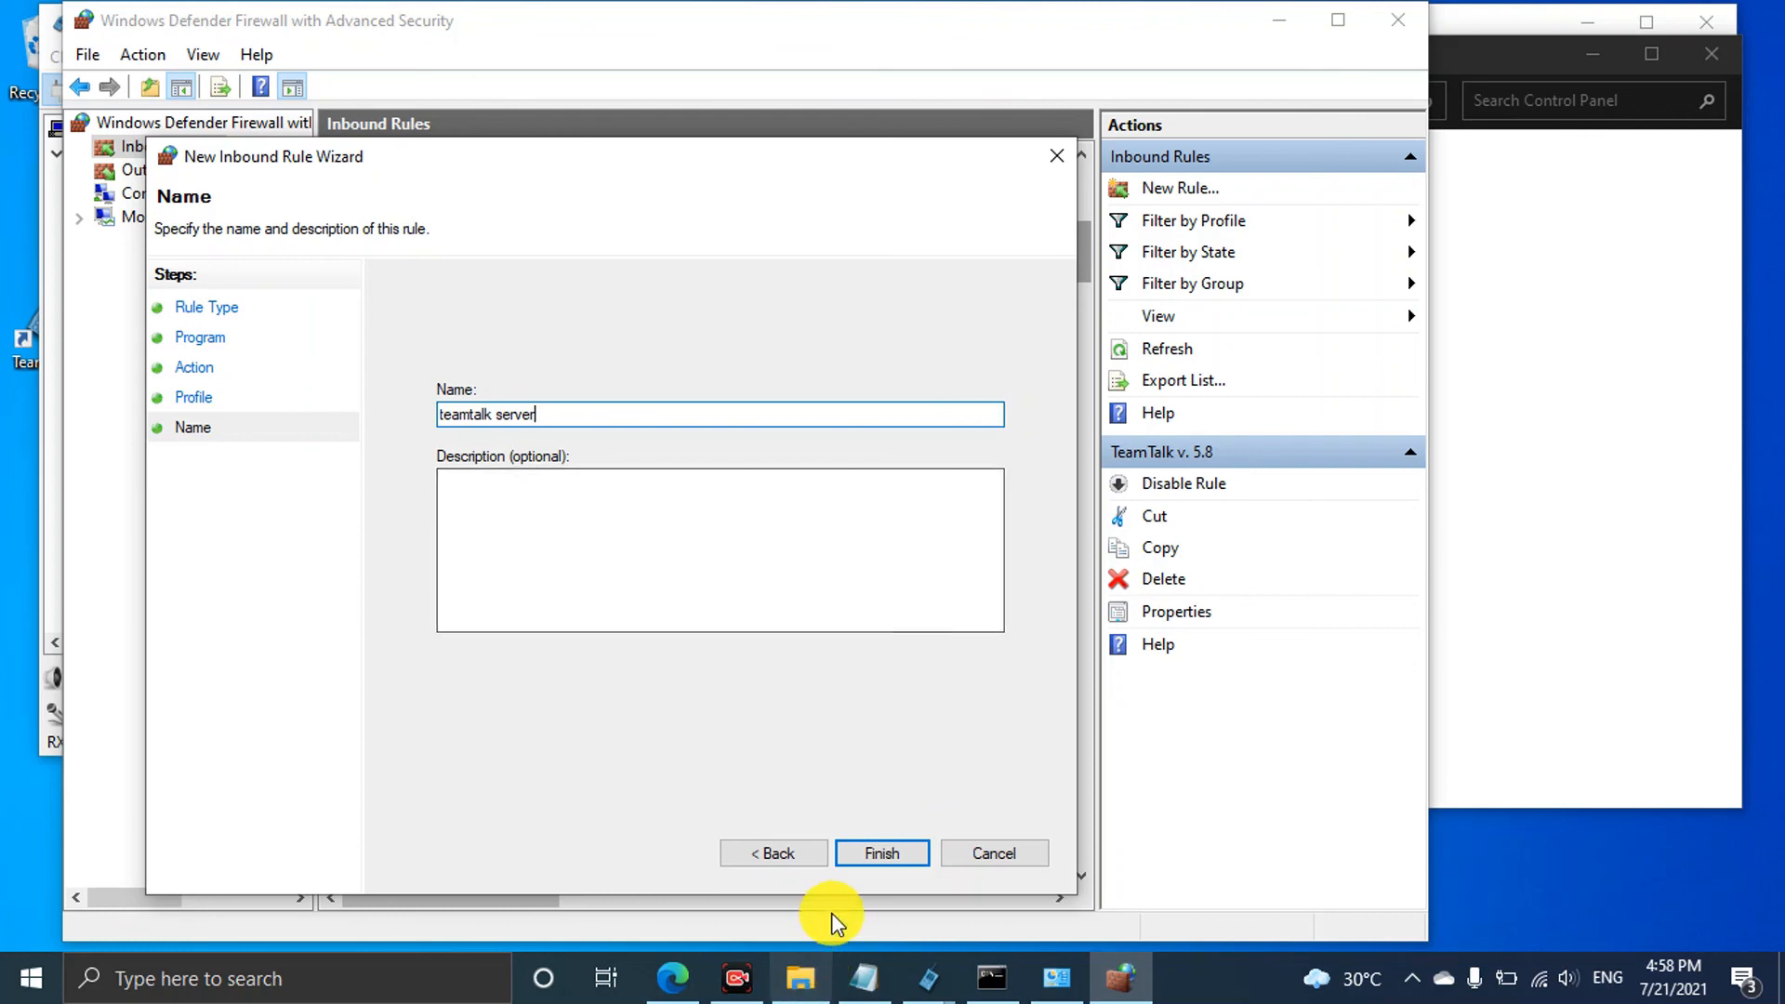
pyautogui.click(866, 850)
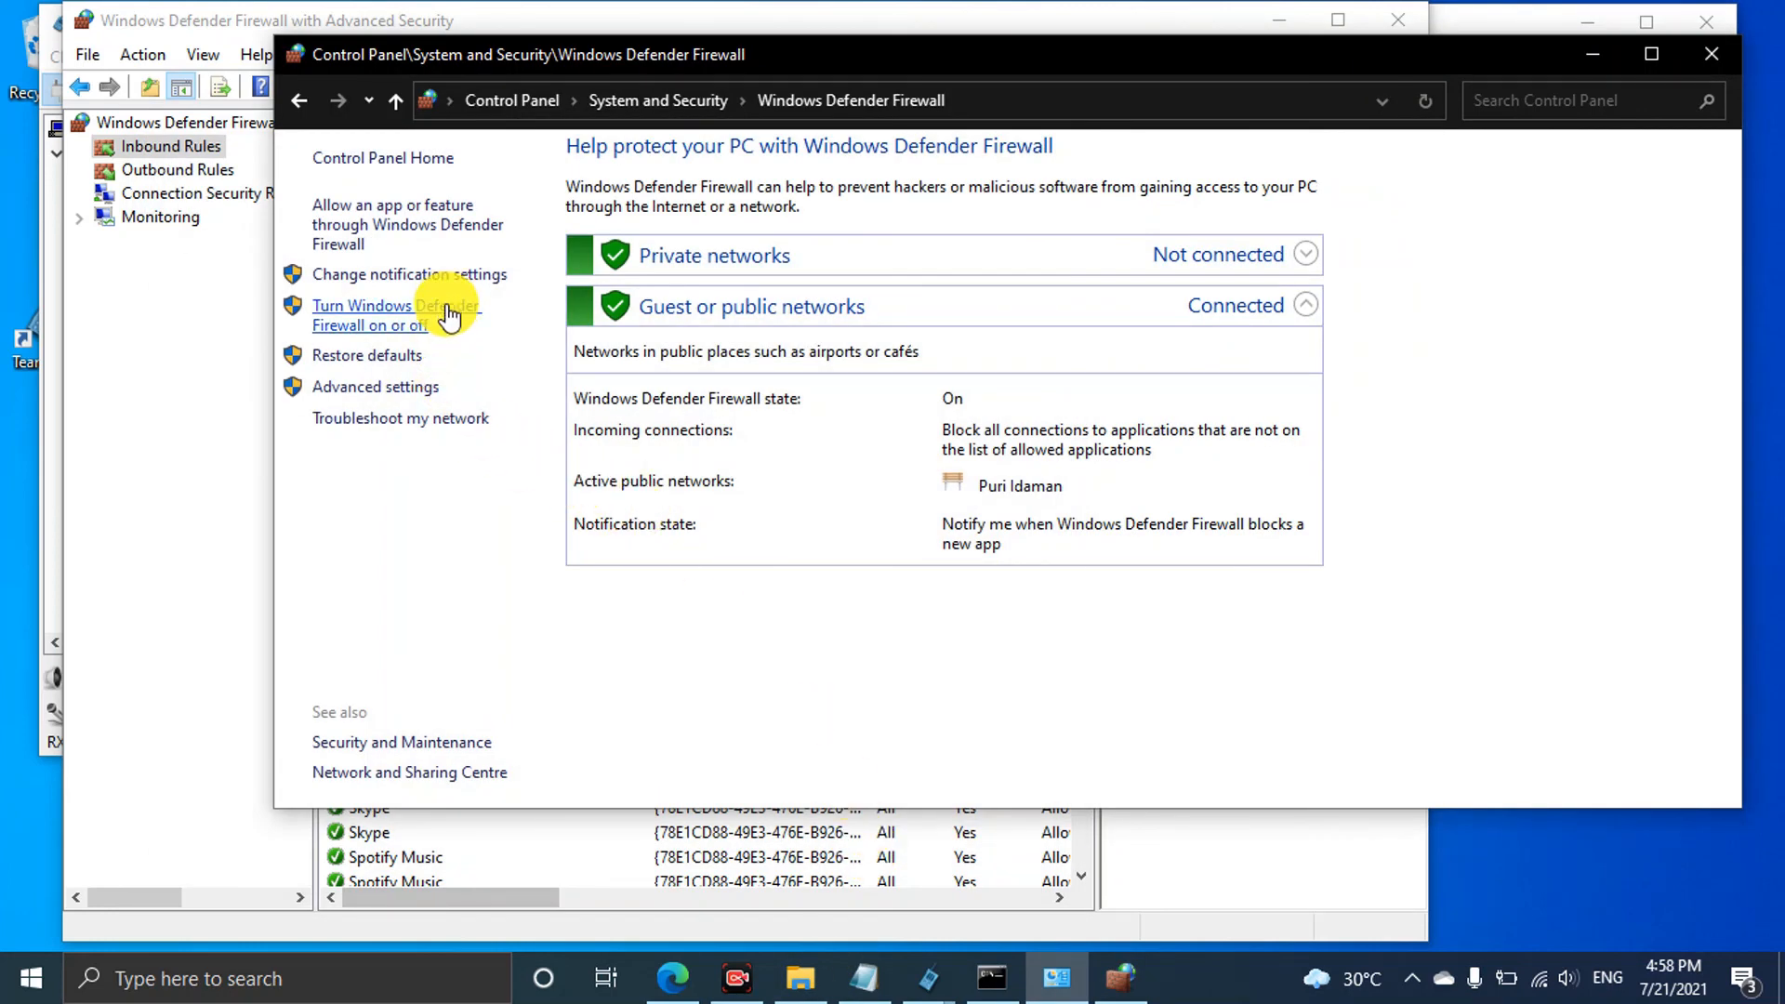
# Locate the 'teamtalk server' inbound rule and open its properties
pyautogui.click(205, 448)
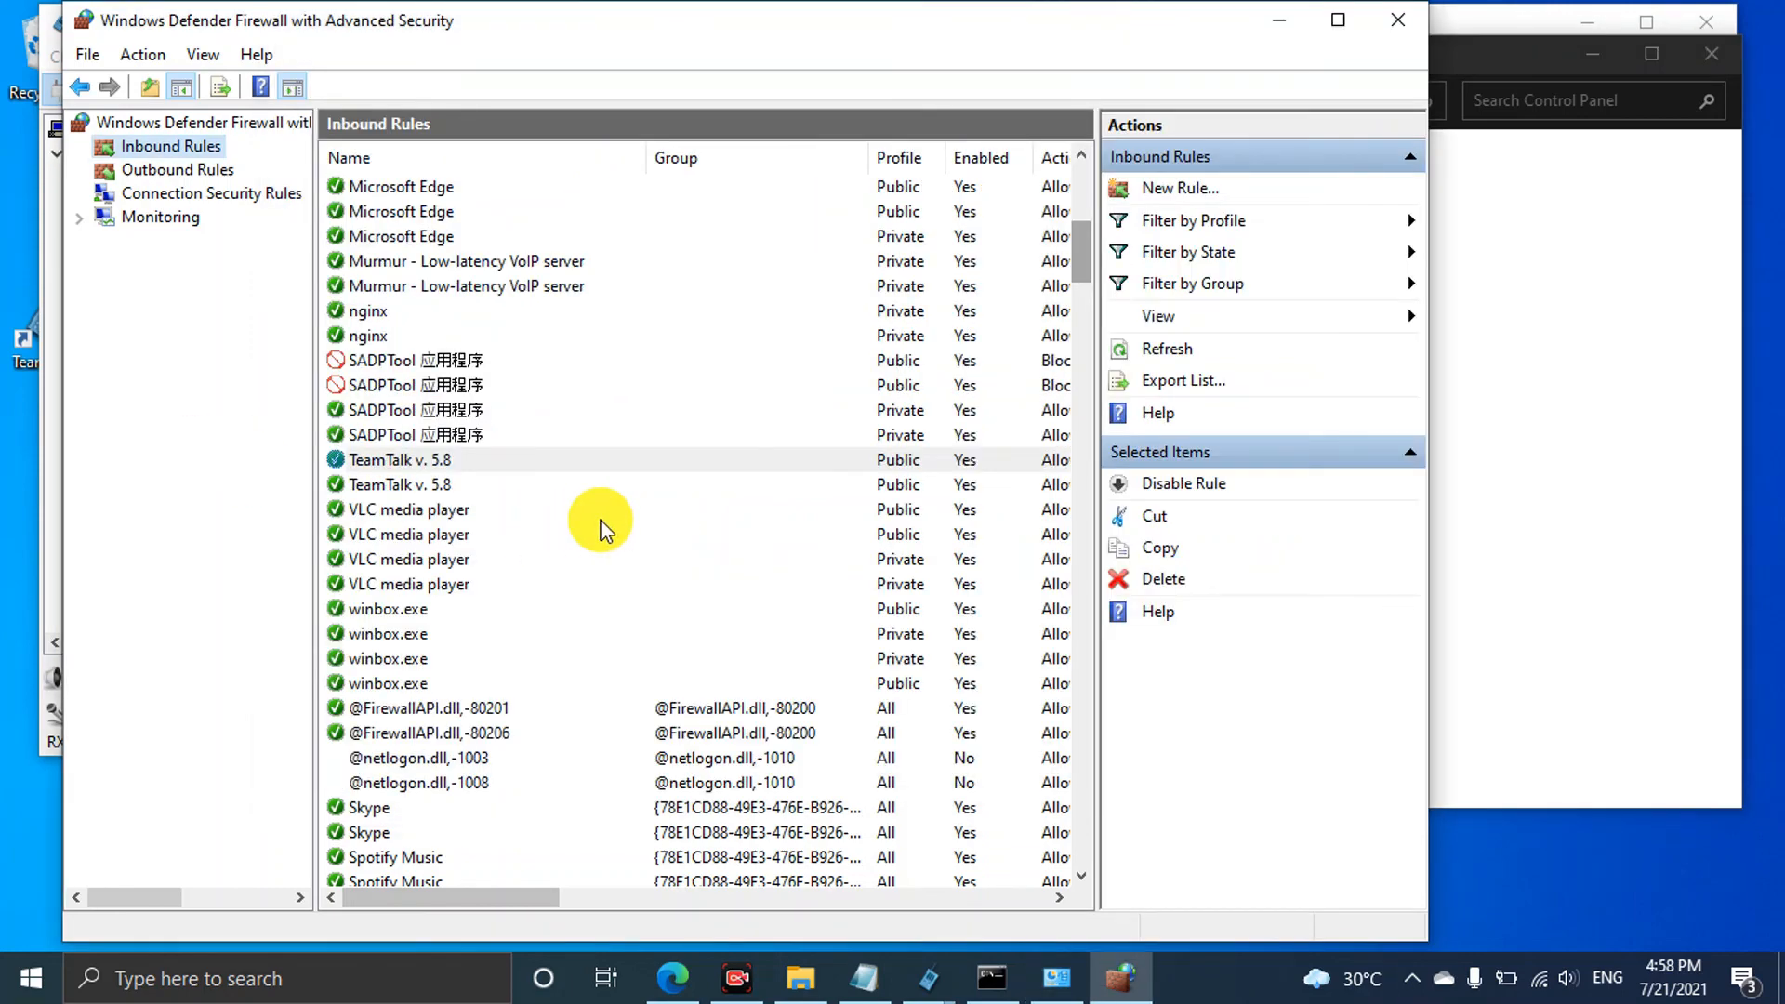
pyautogui.scroll(-16, 572, 473)
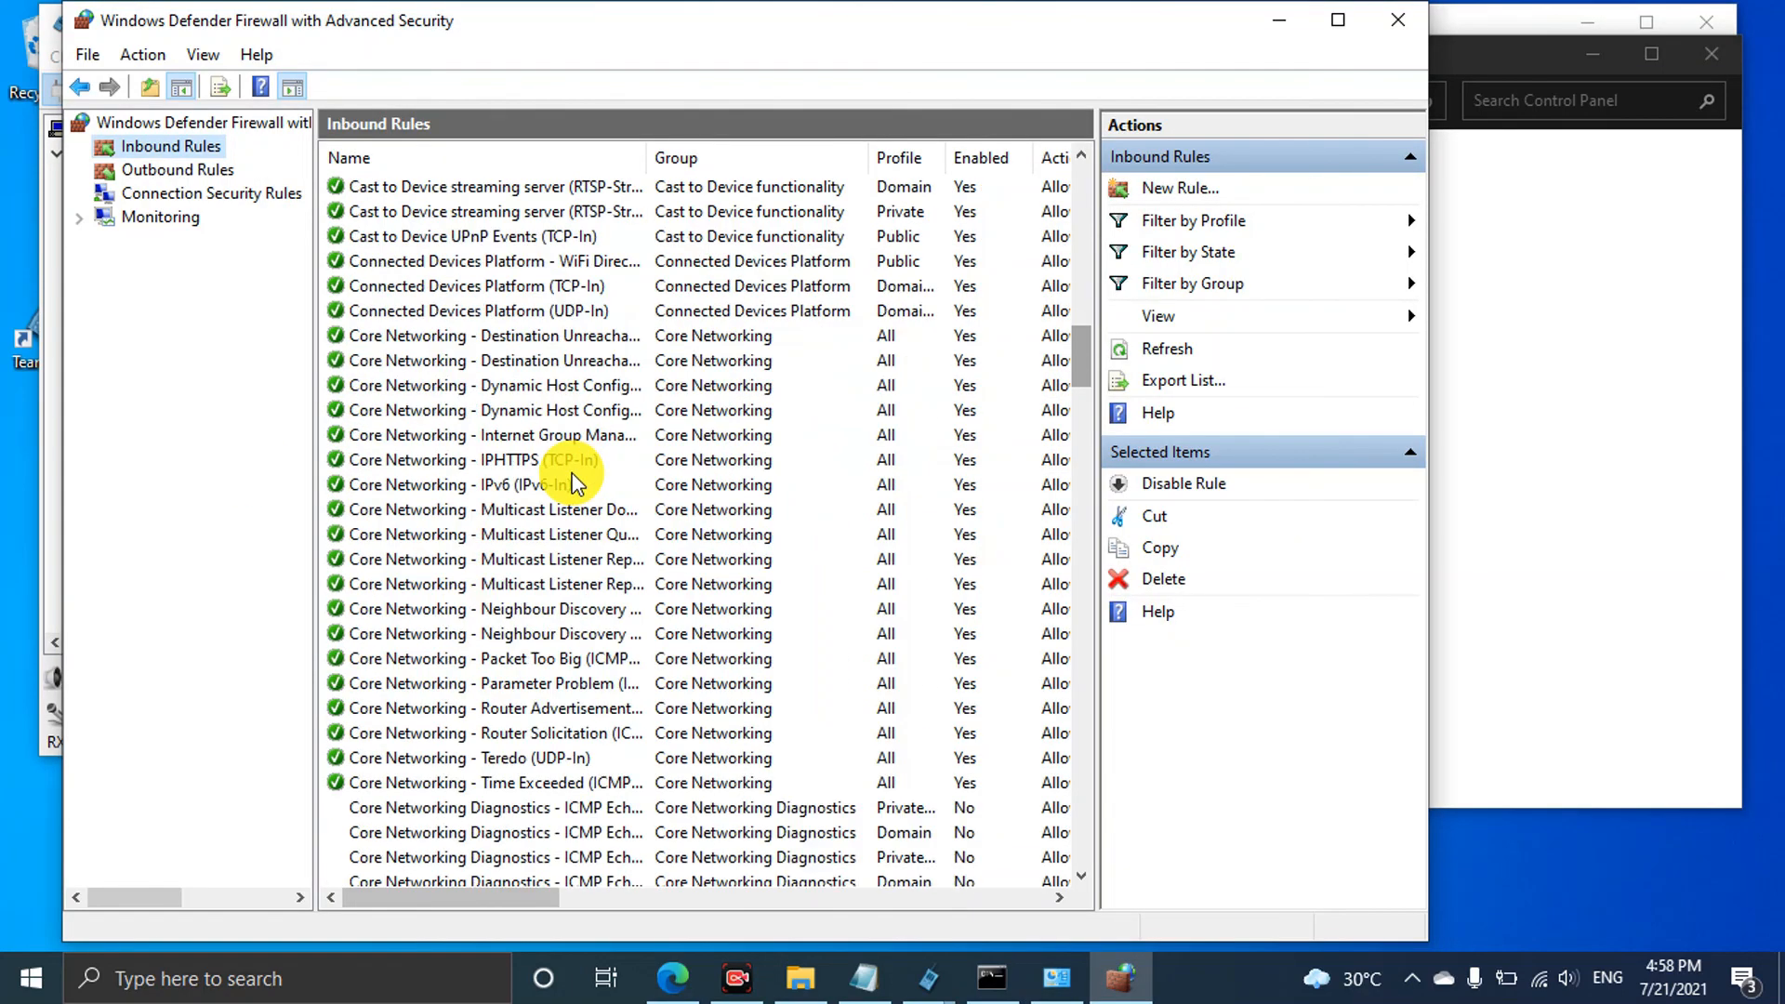
pyautogui.scroll(7, 572, 473)
pyautogui.moveTo(1081, 322); pyautogui.dragTo(1074, 177)
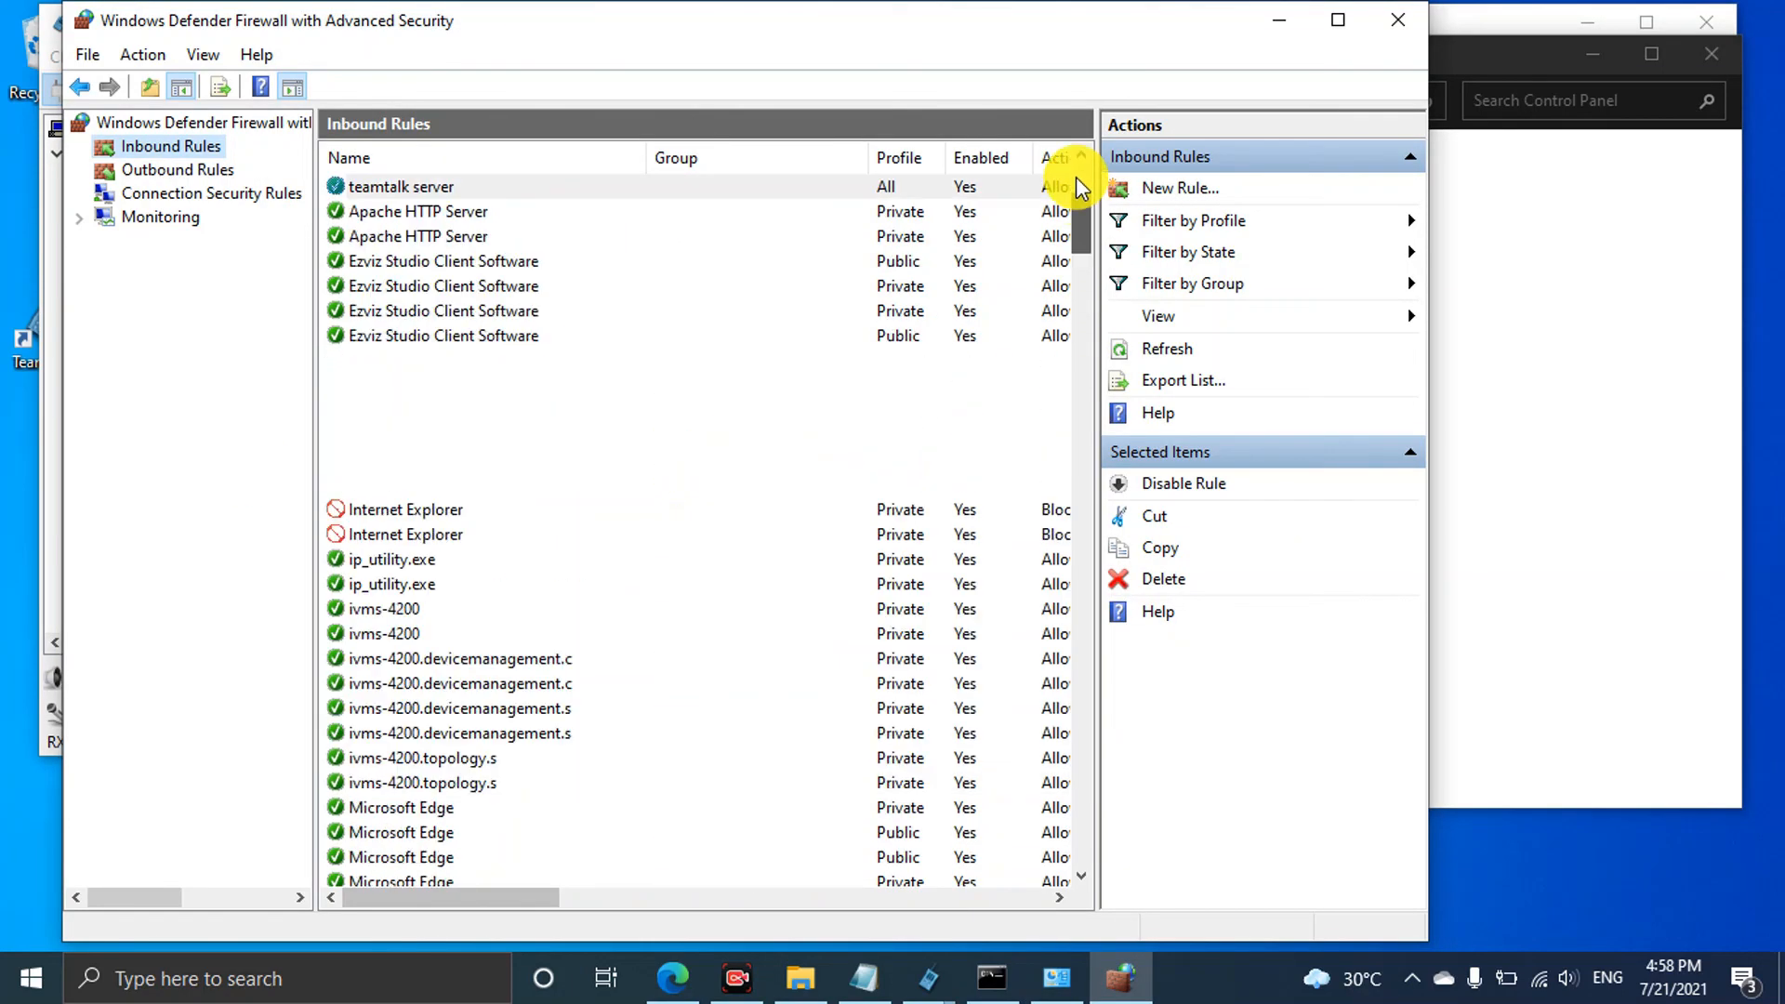
pyautogui.click(642, 184)
pyautogui.doubleClick(641, 181)
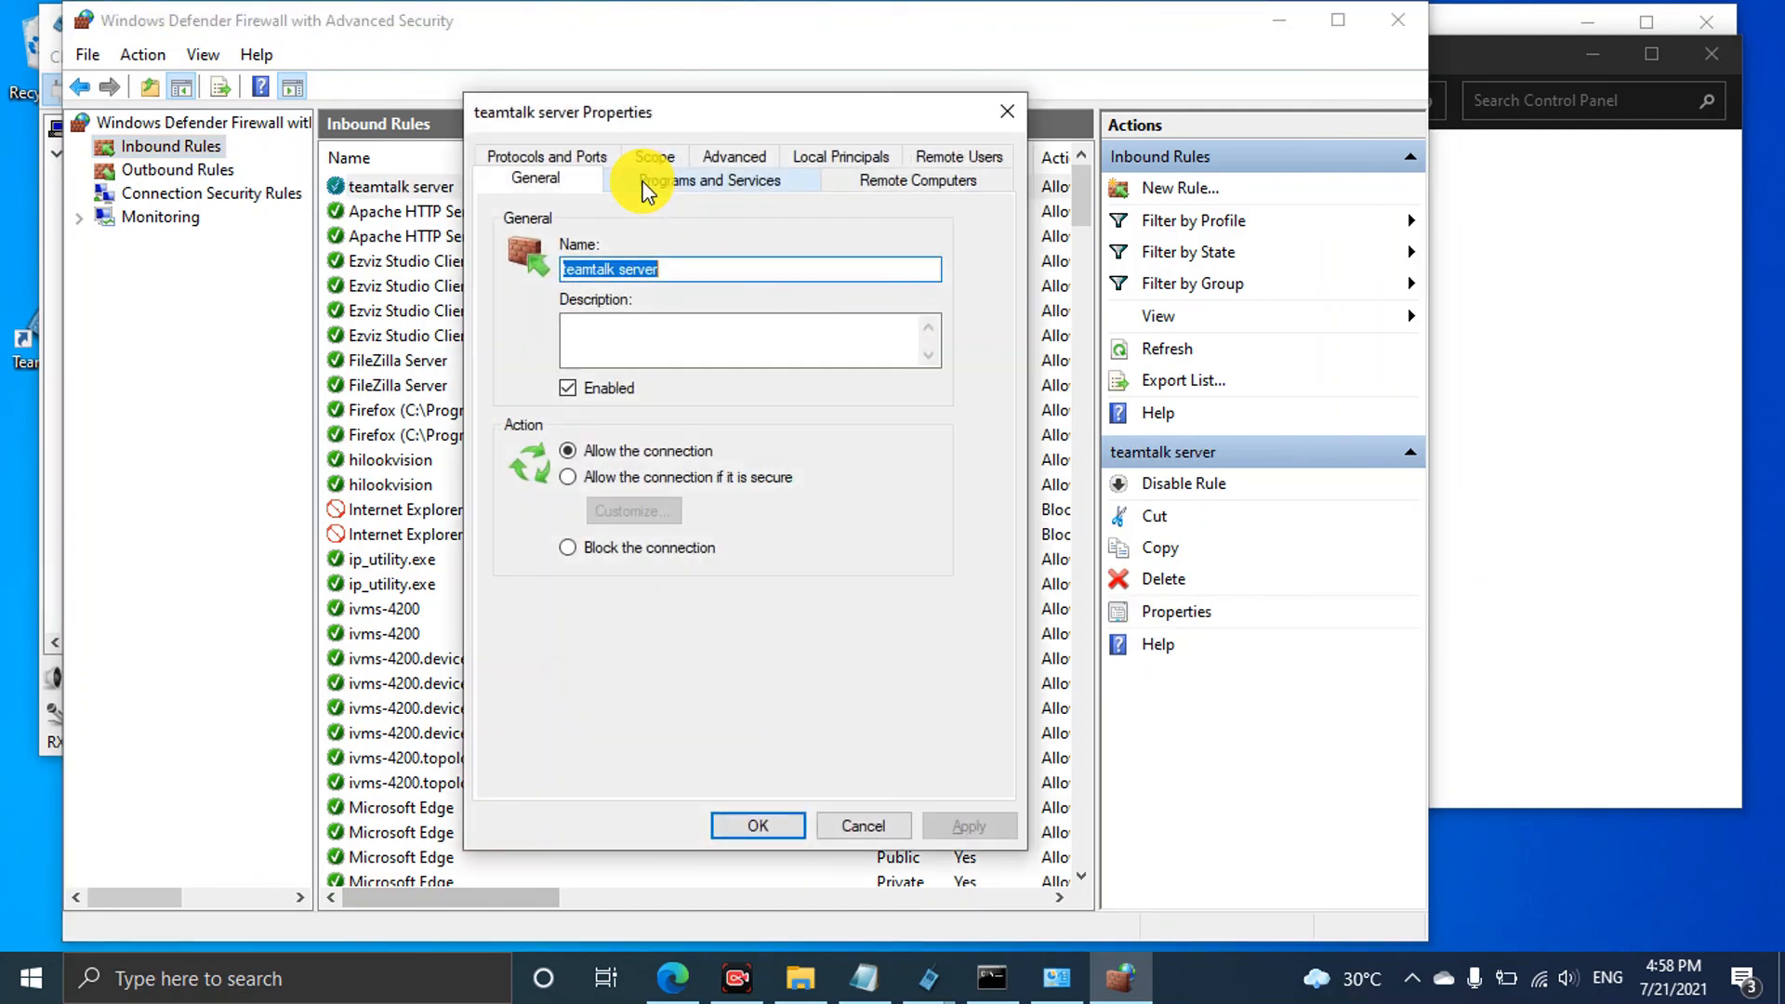
# Check its Protocols and Ports tab, keep protocol type Any, and close with OK
pyautogui.click(576, 158)
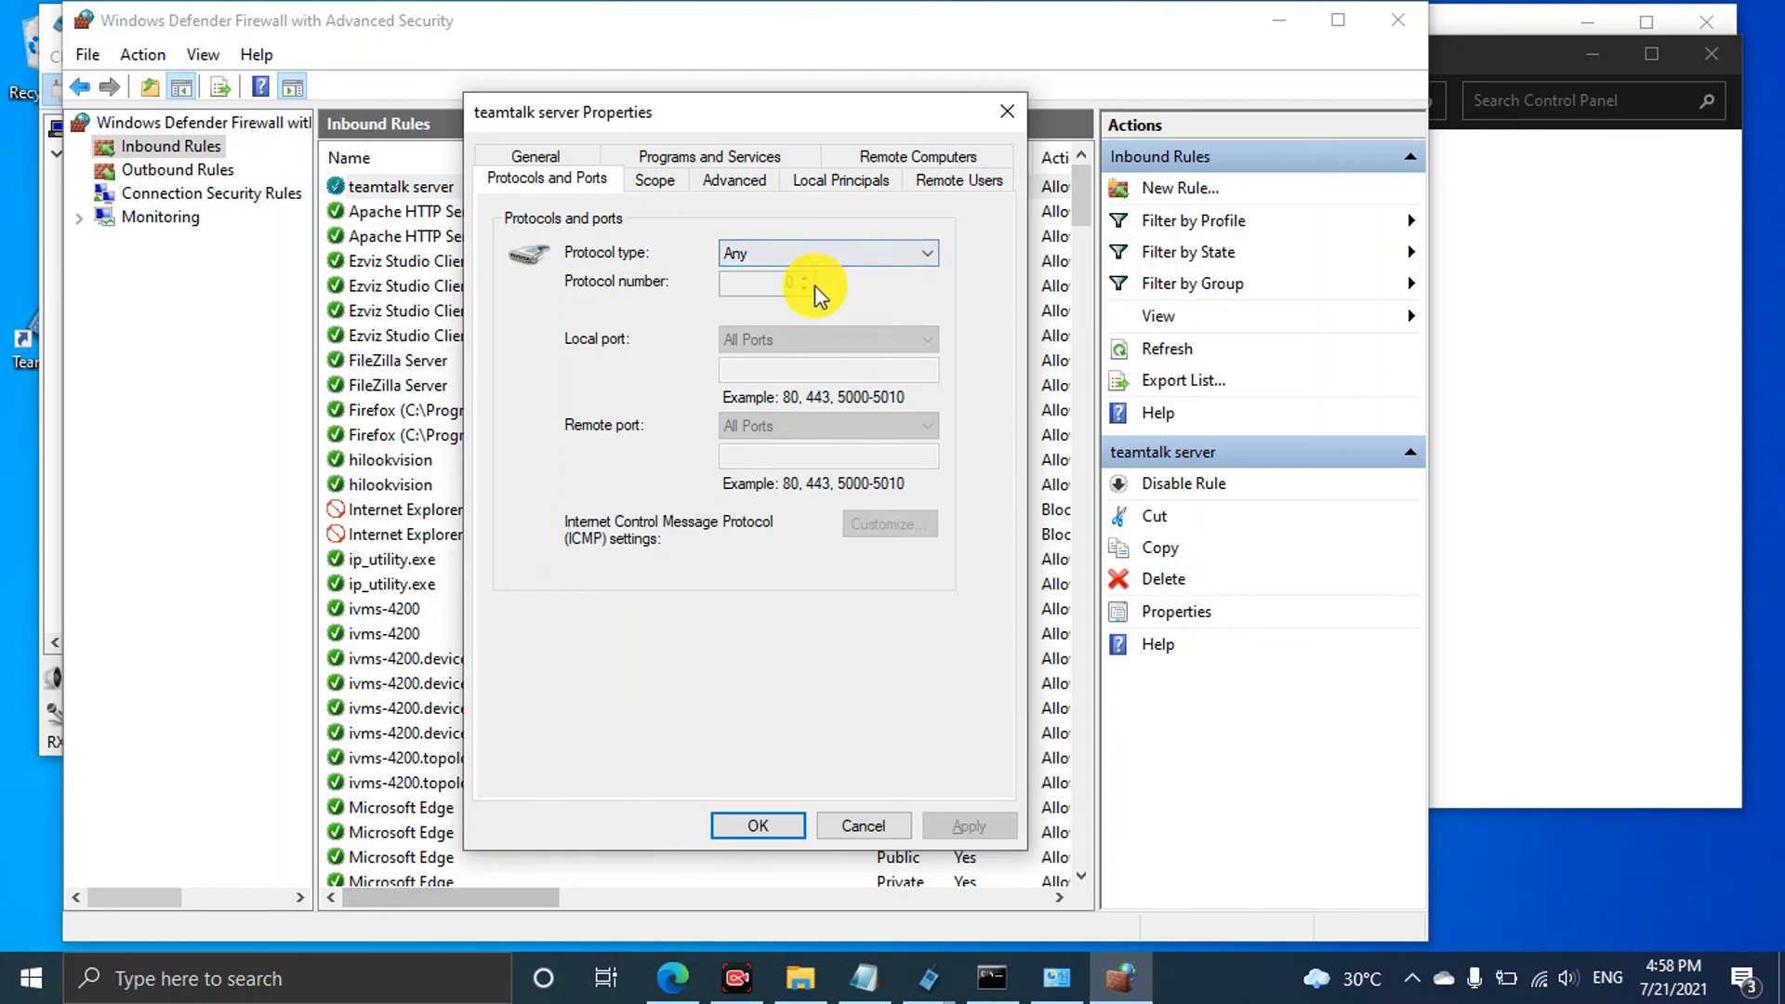
pyautogui.click(859, 263)
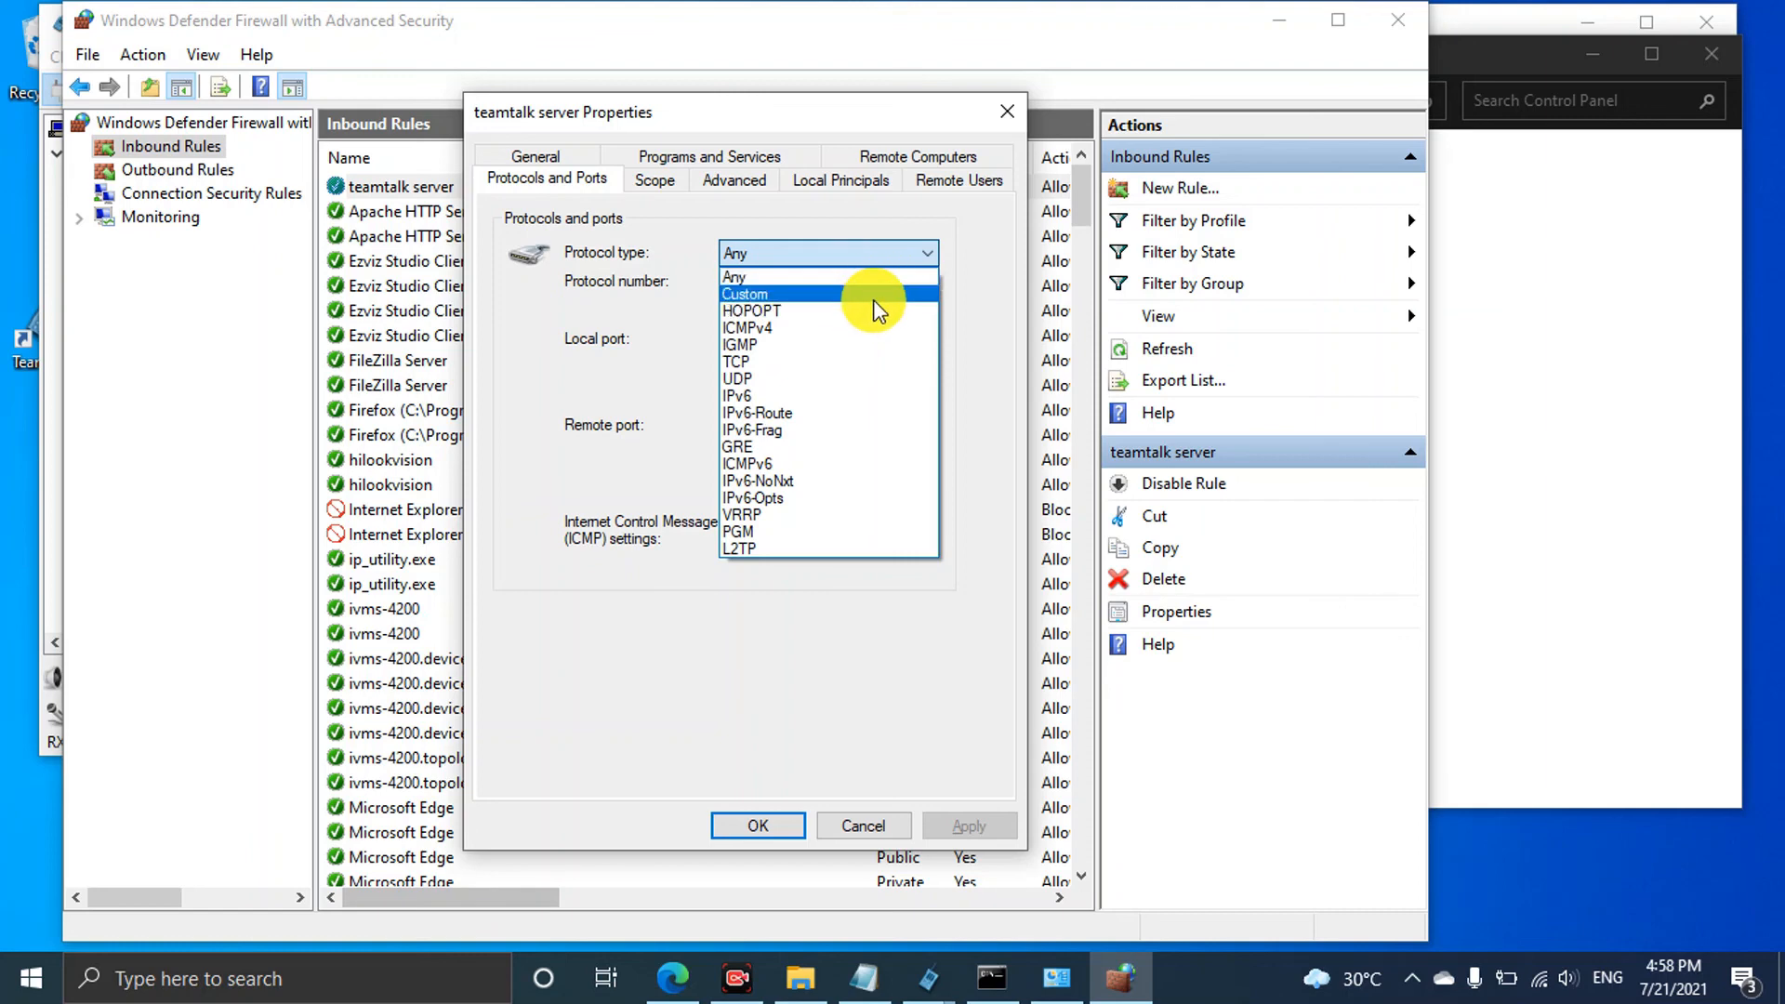
pyautogui.click(522, 355)
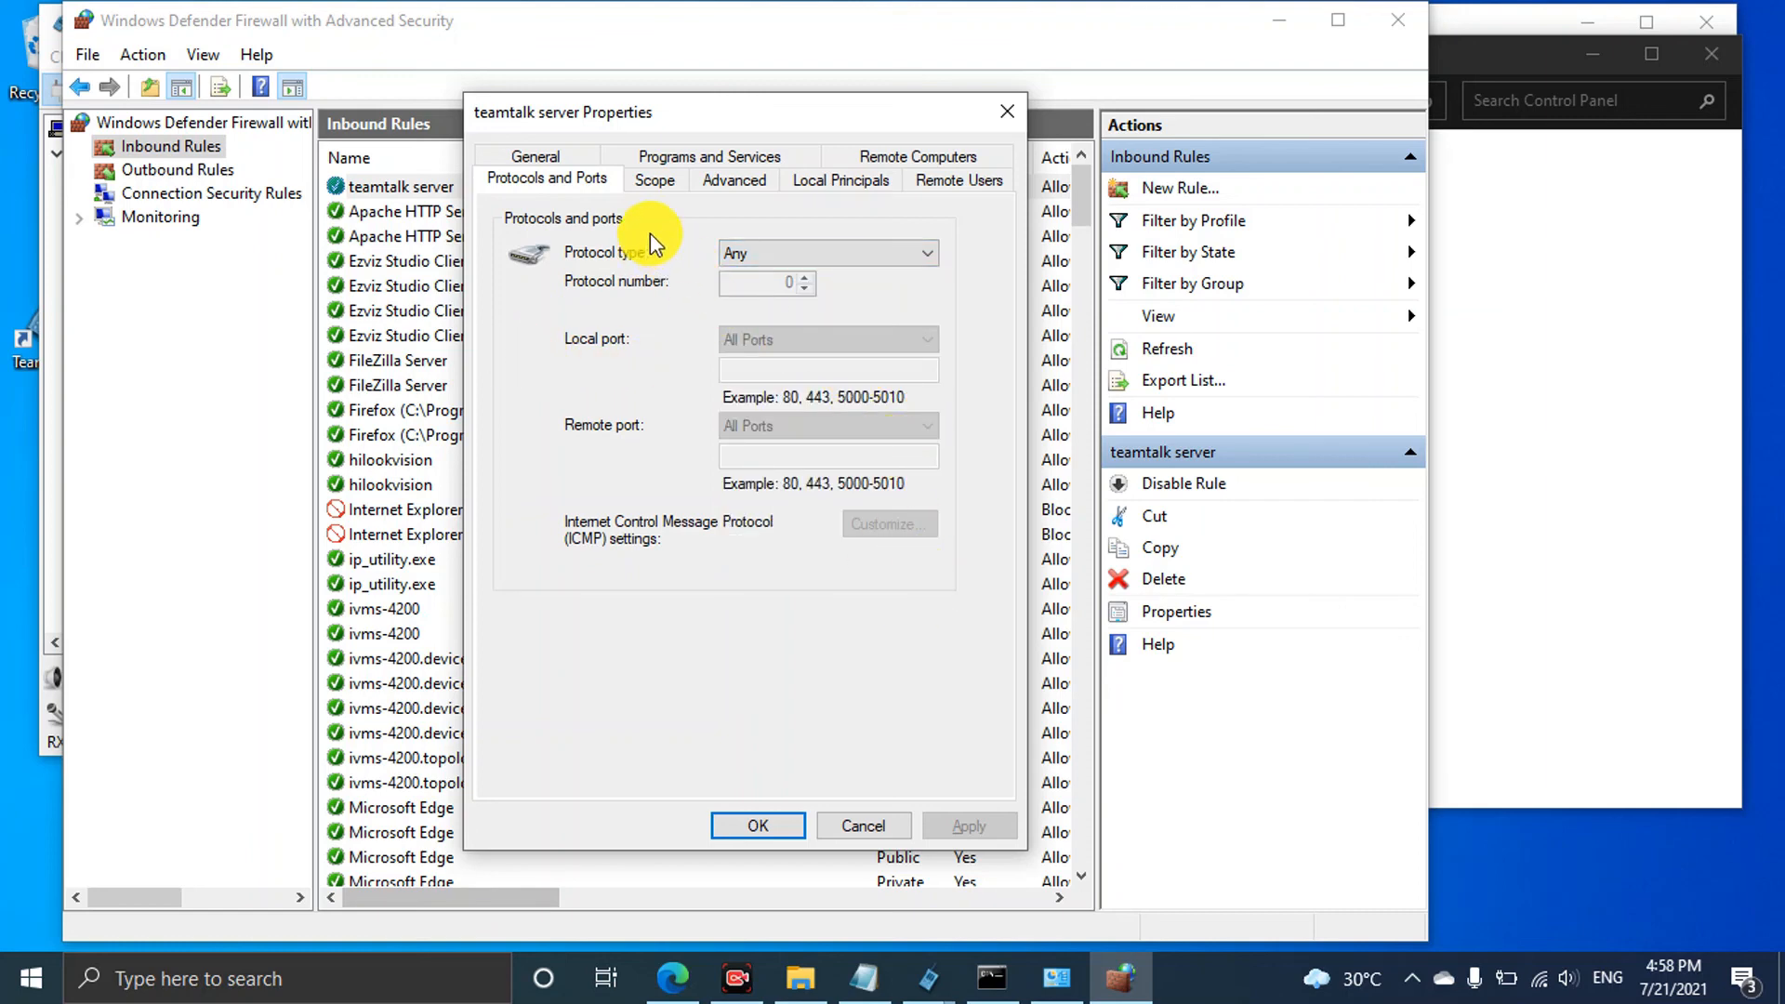
pyautogui.click(685, 161)
pyautogui.click(559, 155)
pyautogui.click(753, 825)
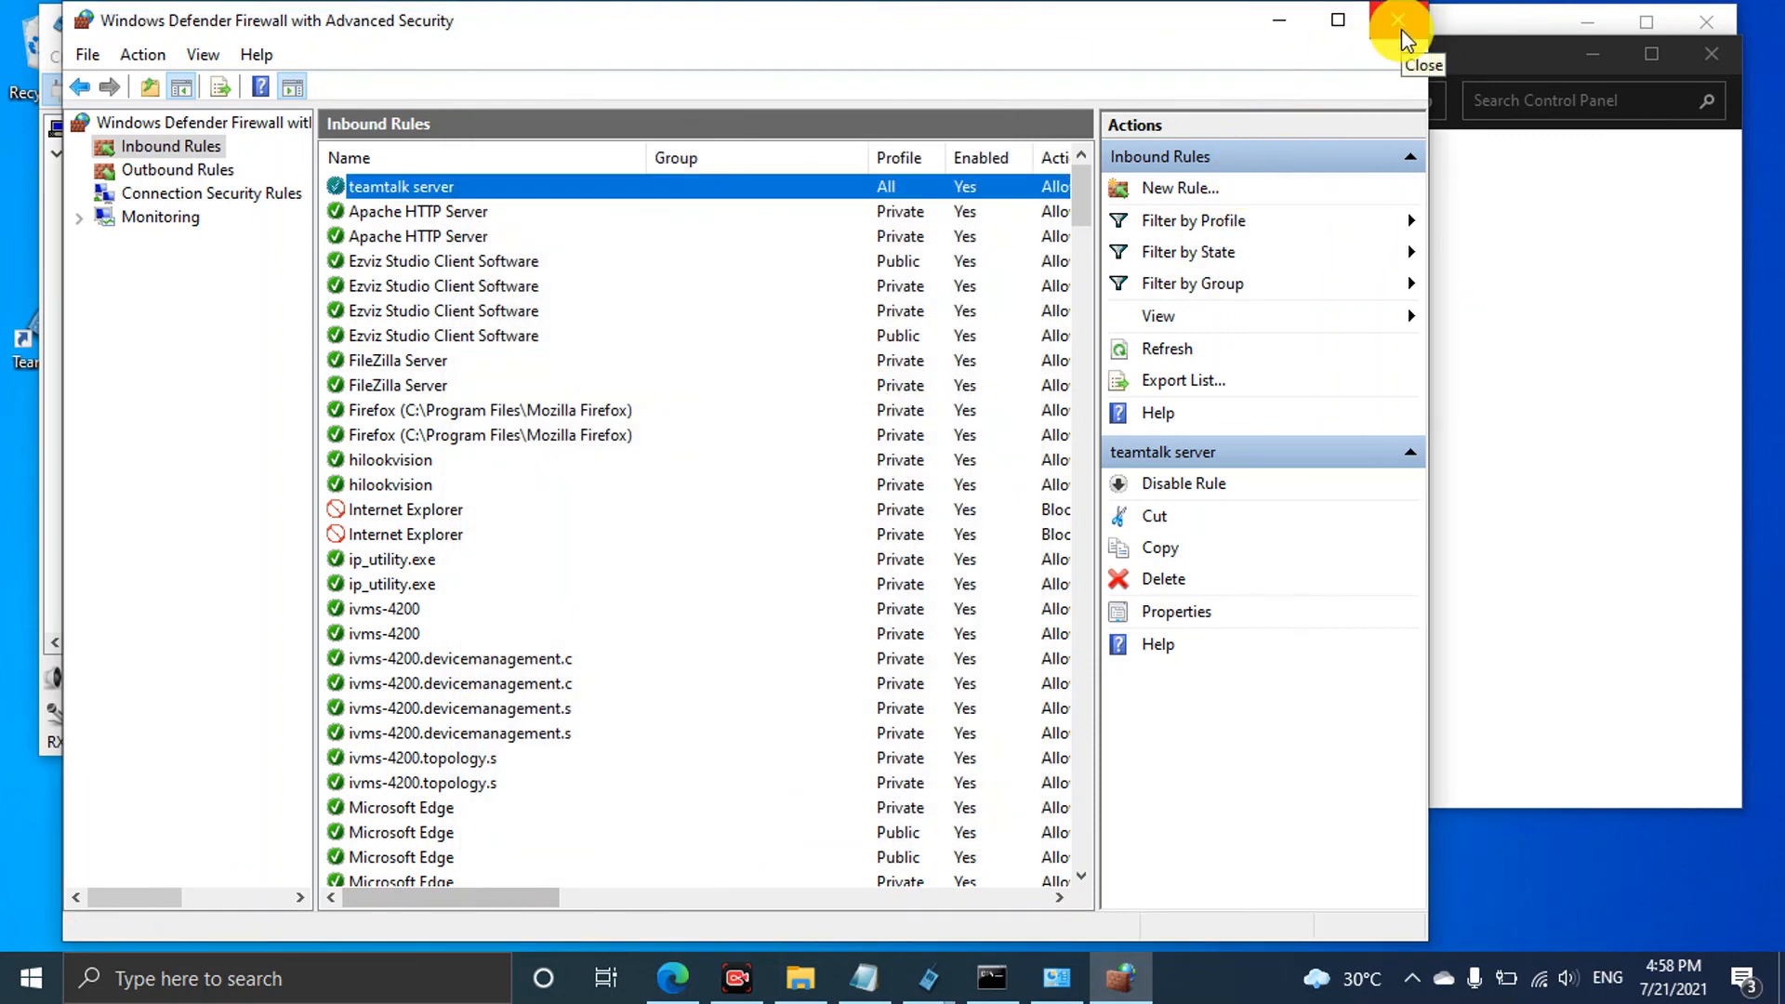
pyautogui.scroll(-12, 608, 617)
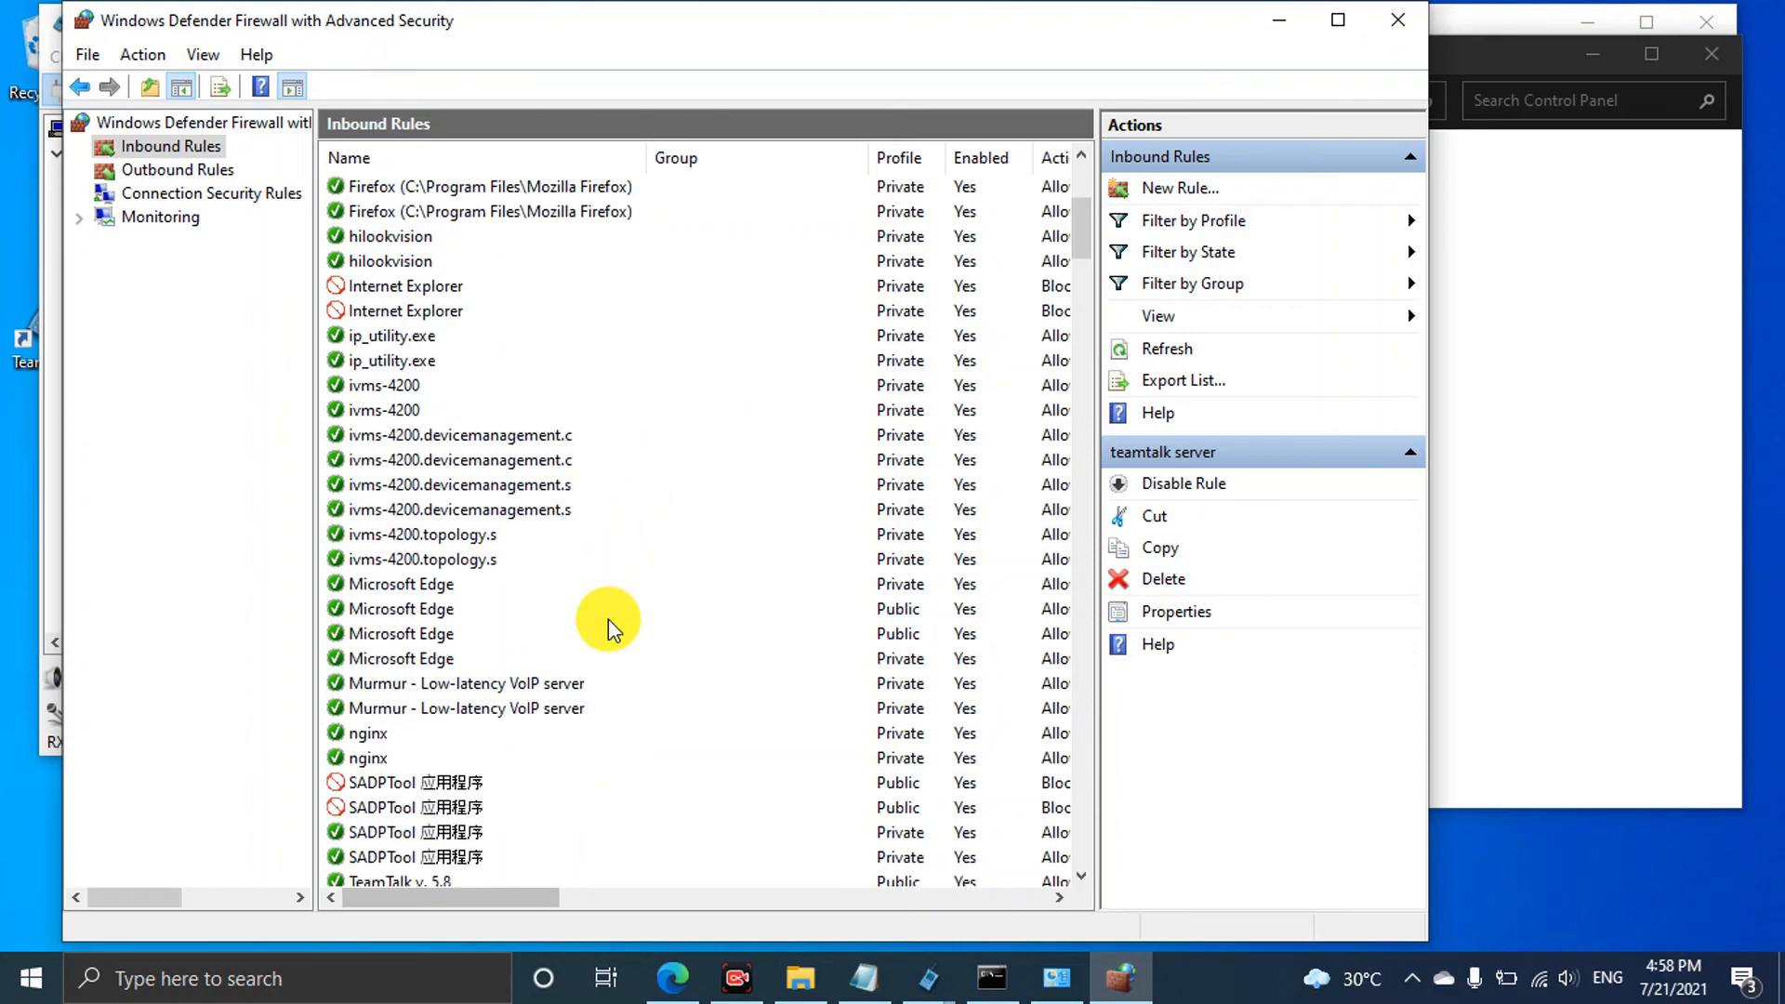
pyautogui.scroll(12, 608, 618)
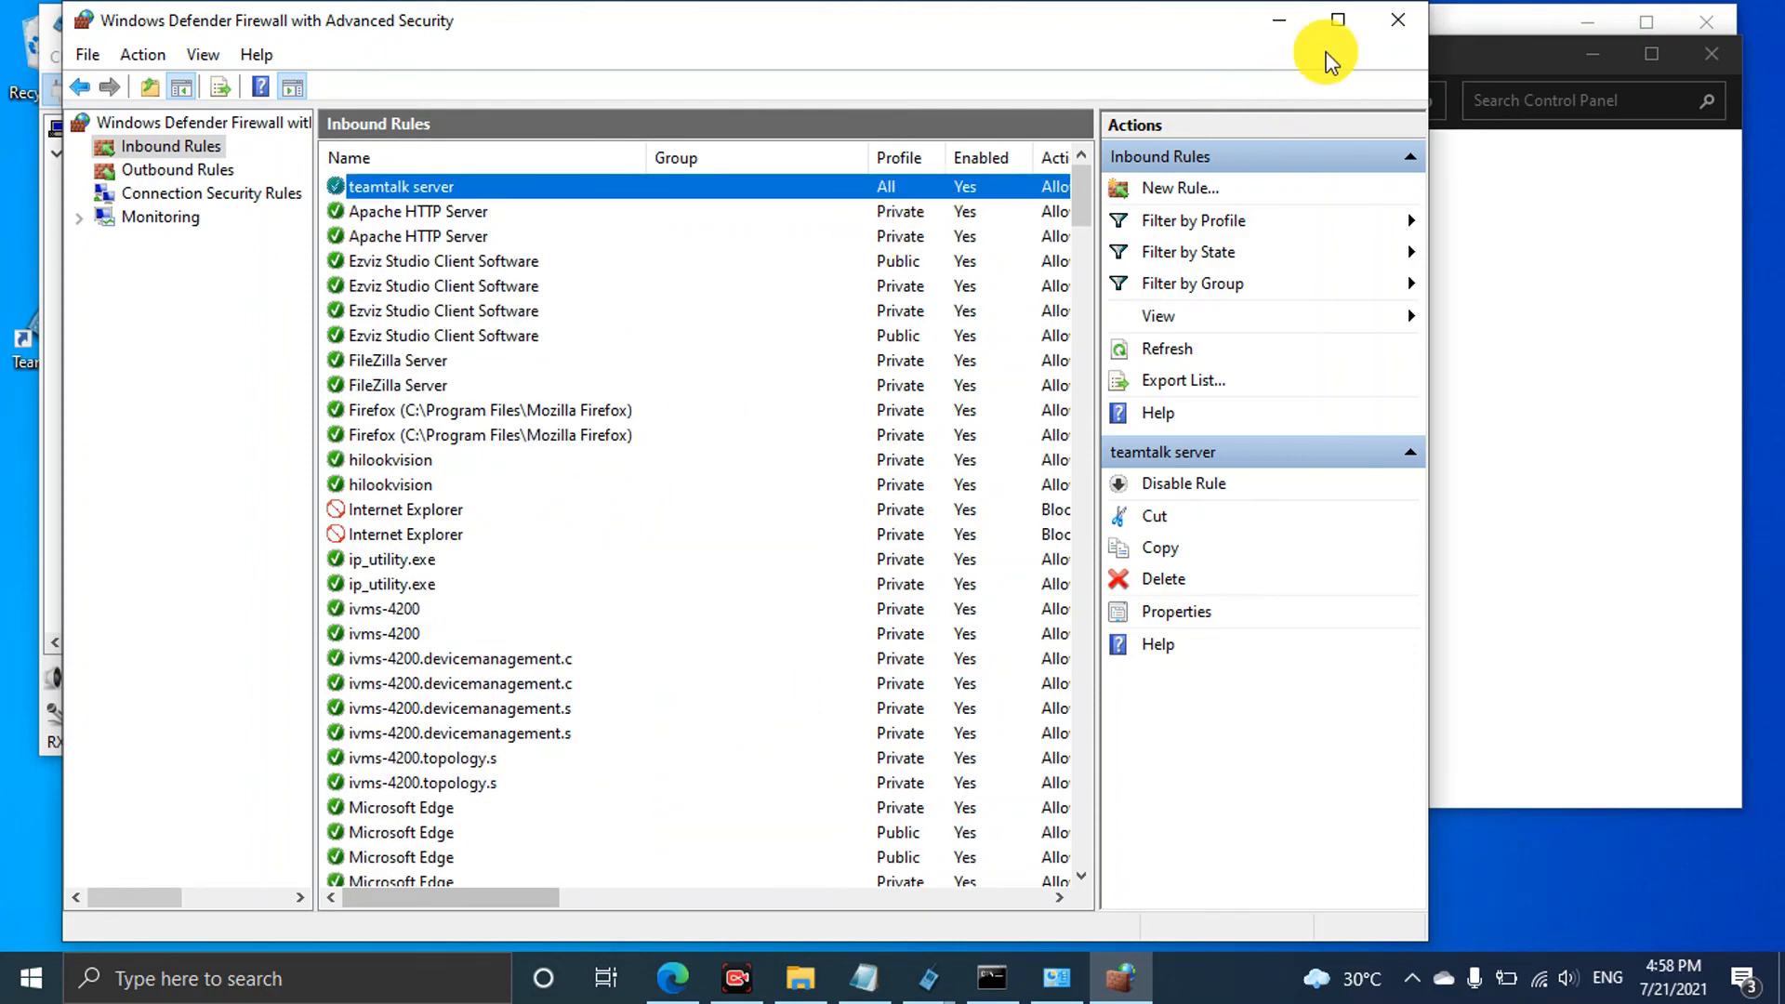
# Close Advanced Security, cancel Customise Settings unchanged, and close the firewall Control Panel window
pyautogui.click(1394, 20)
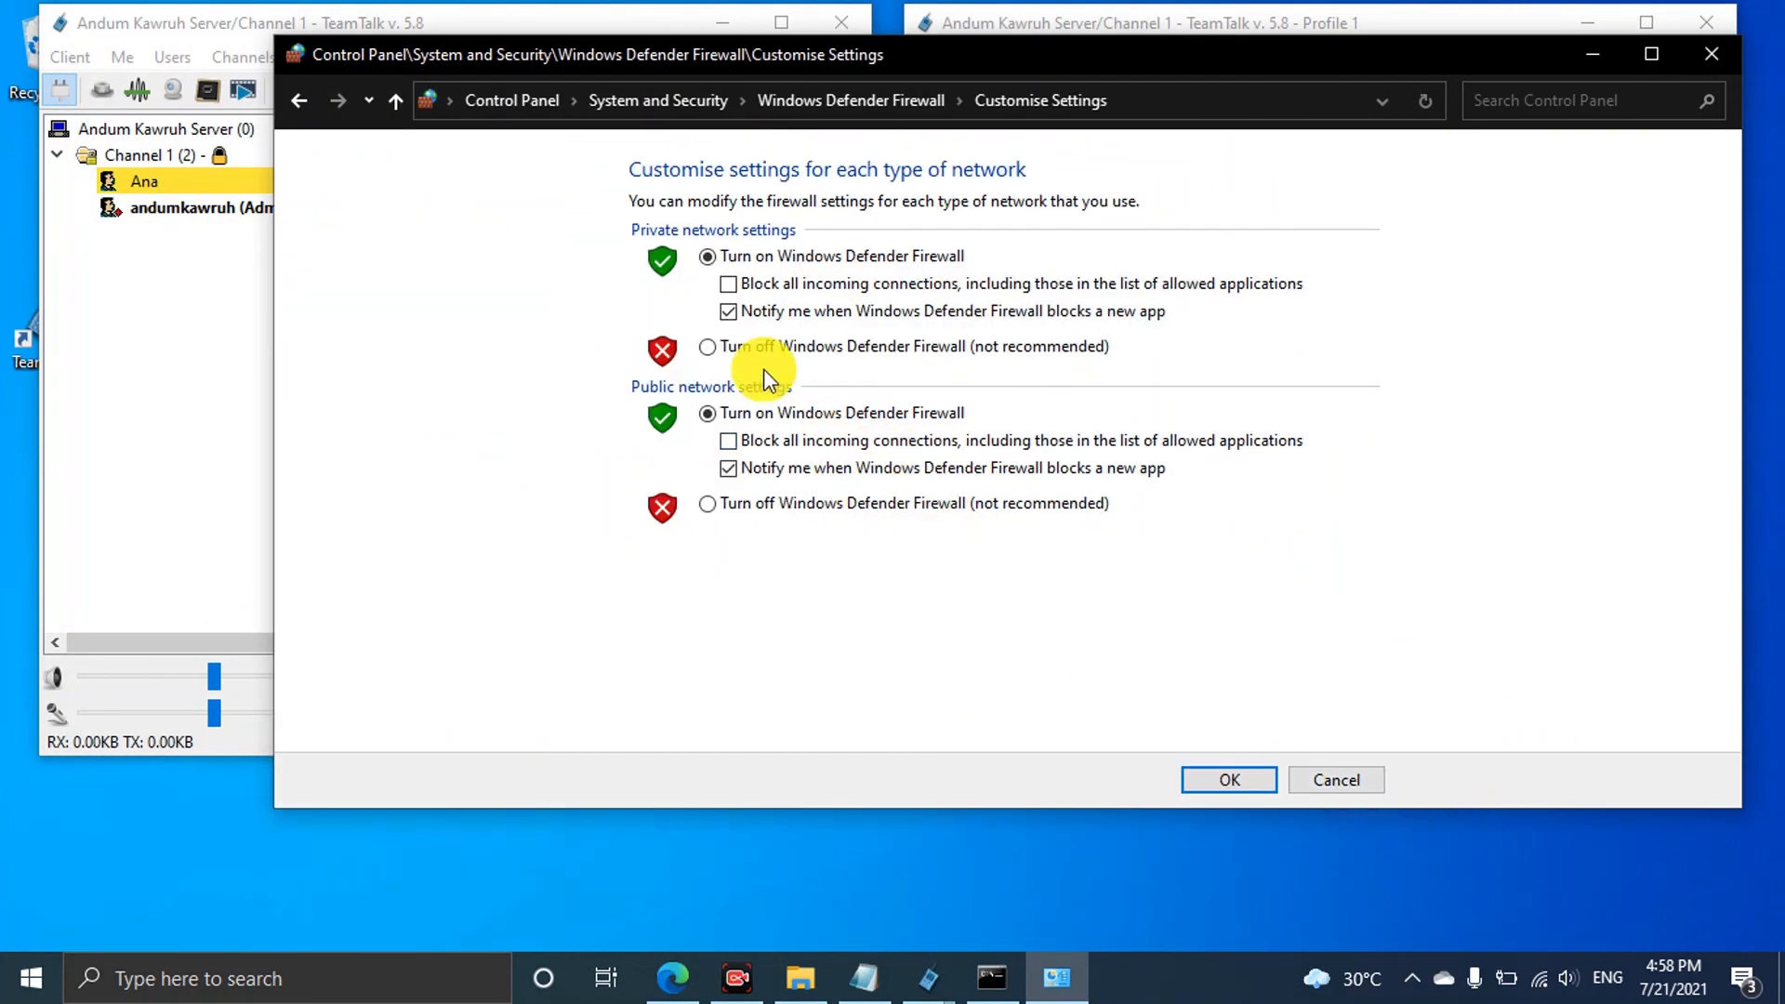
pyautogui.click(1341, 779)
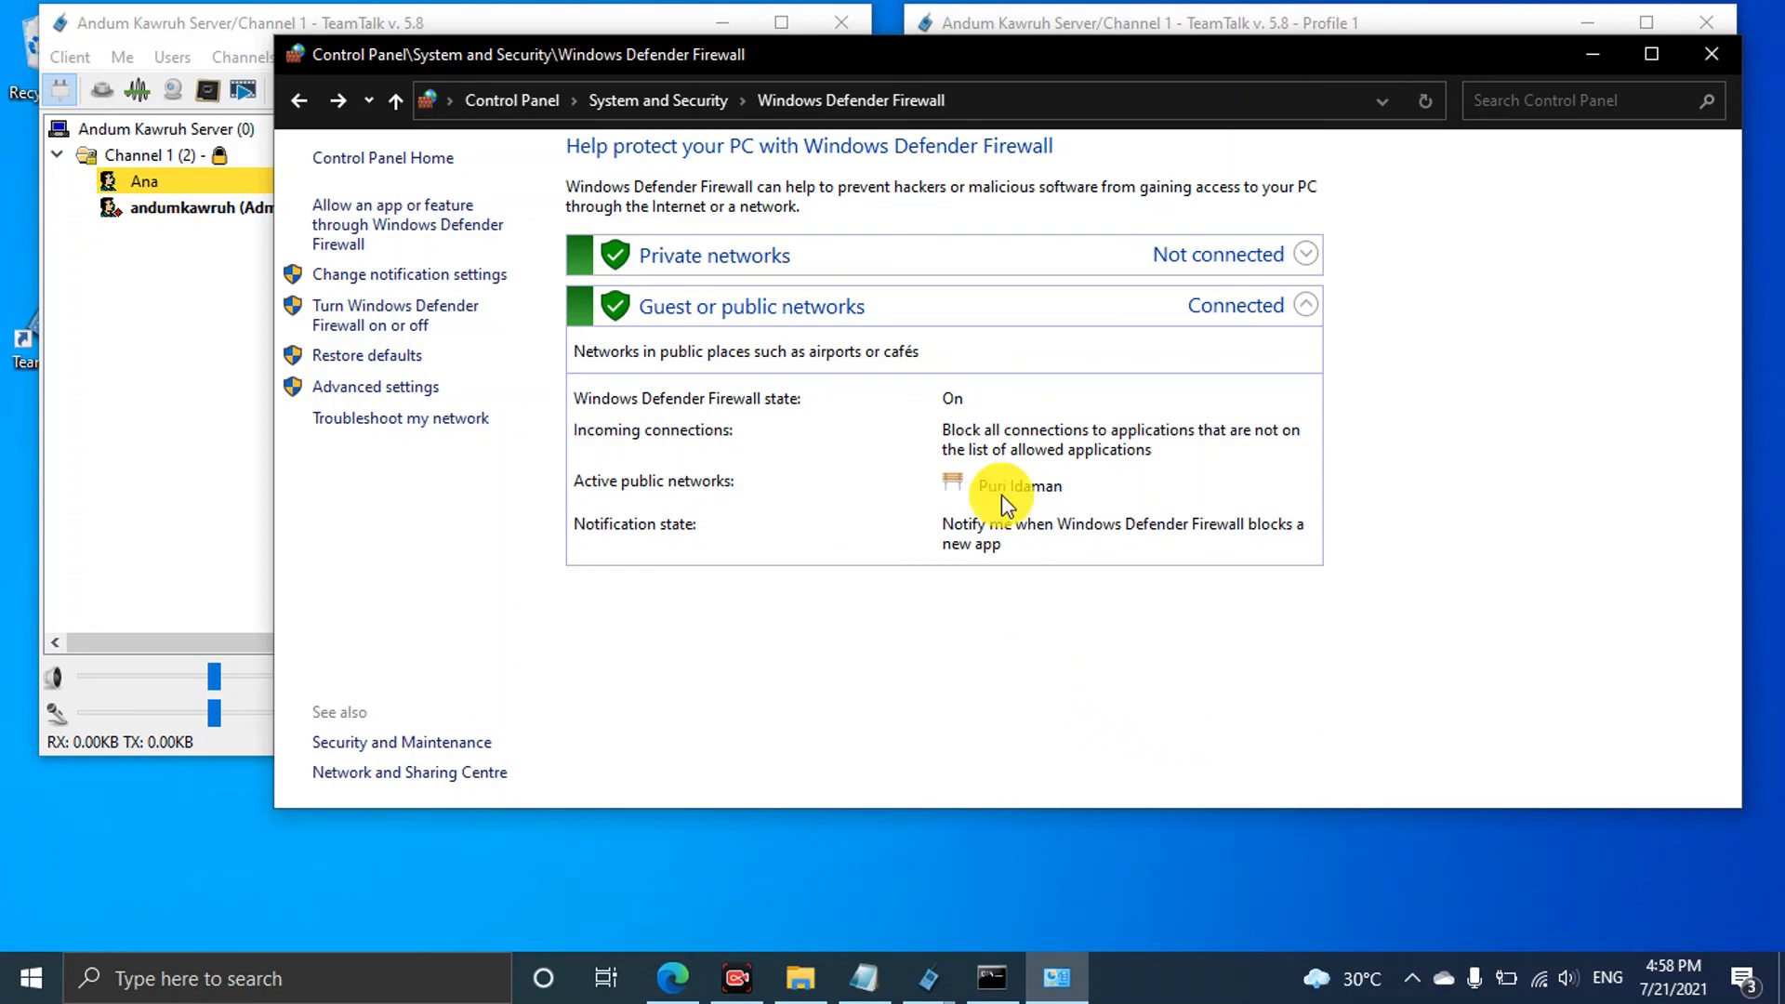
pyautogui.click(1722, 61)
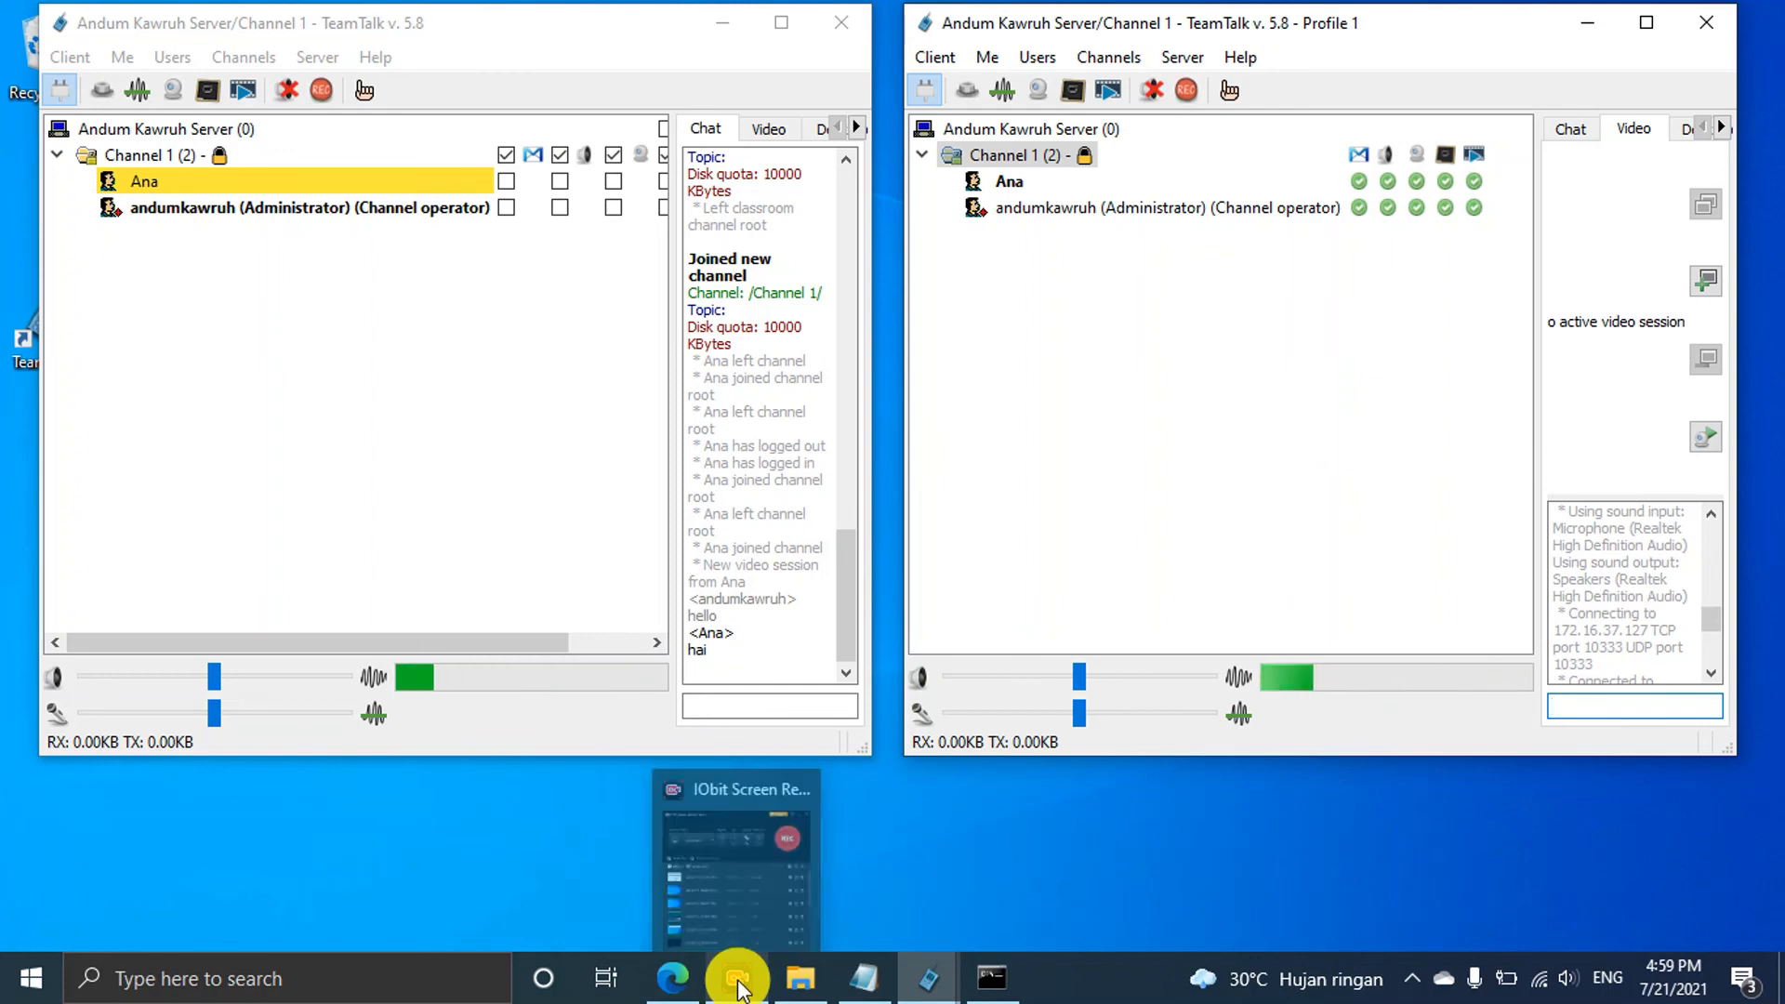
pyautogui.click(1413, 977)
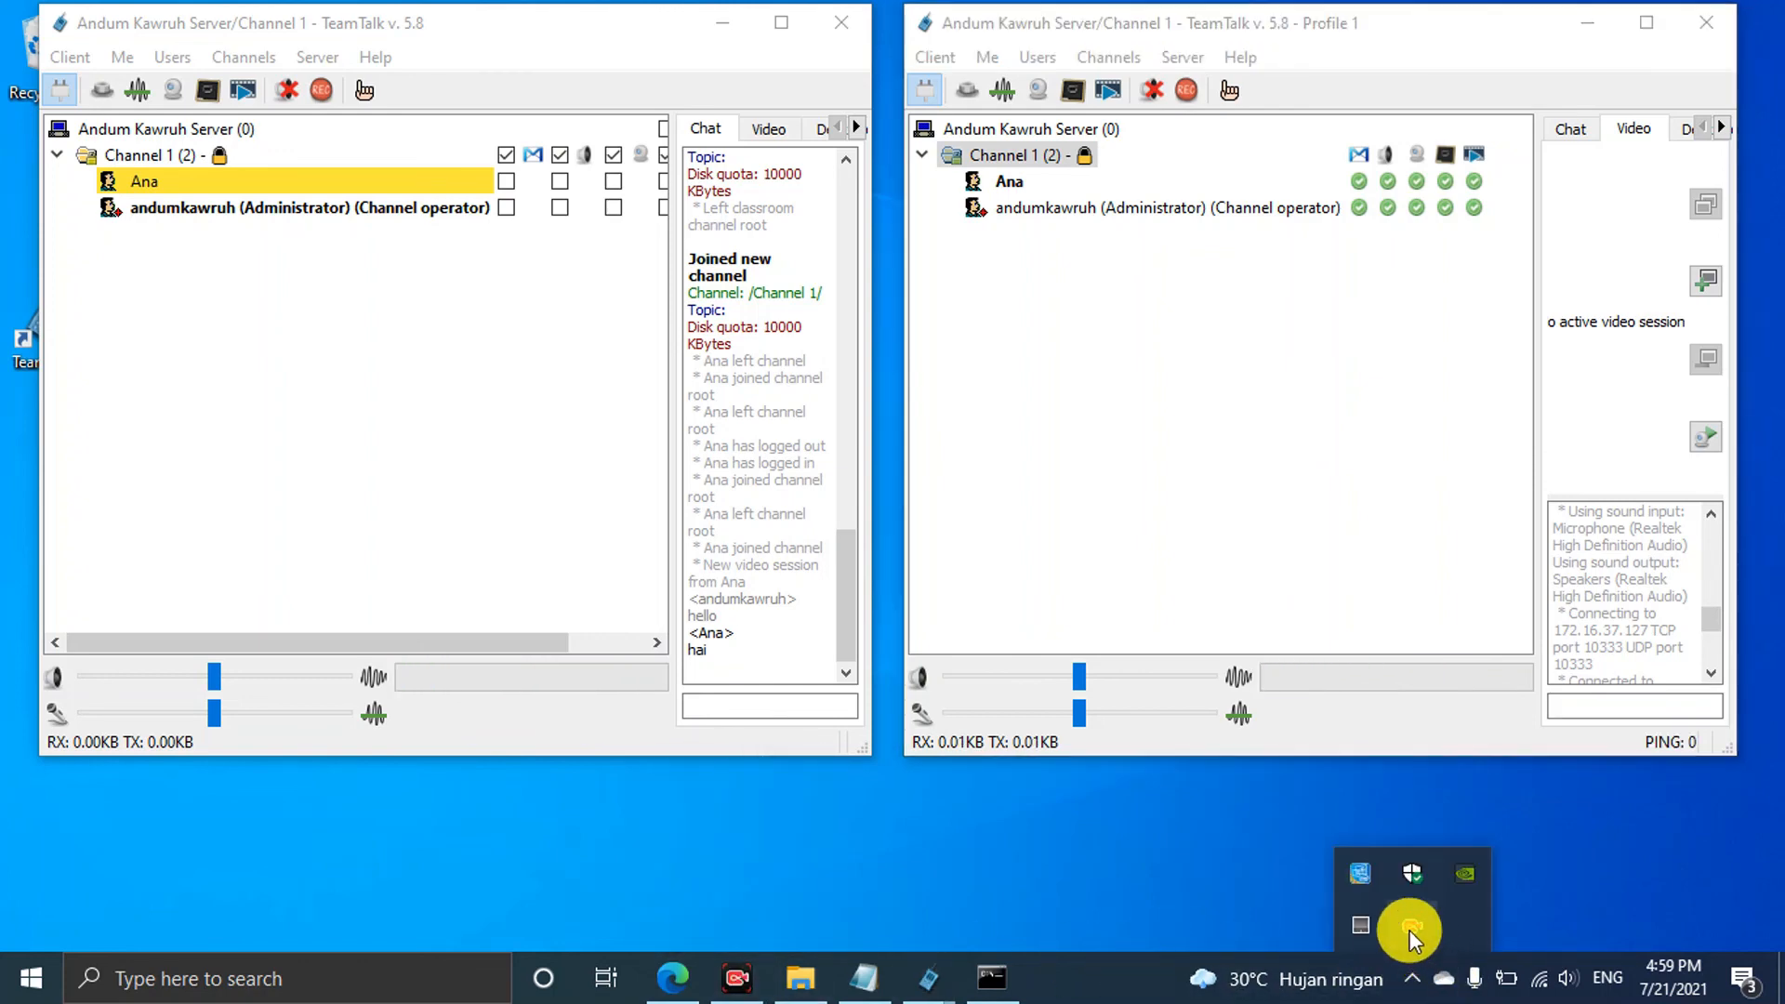